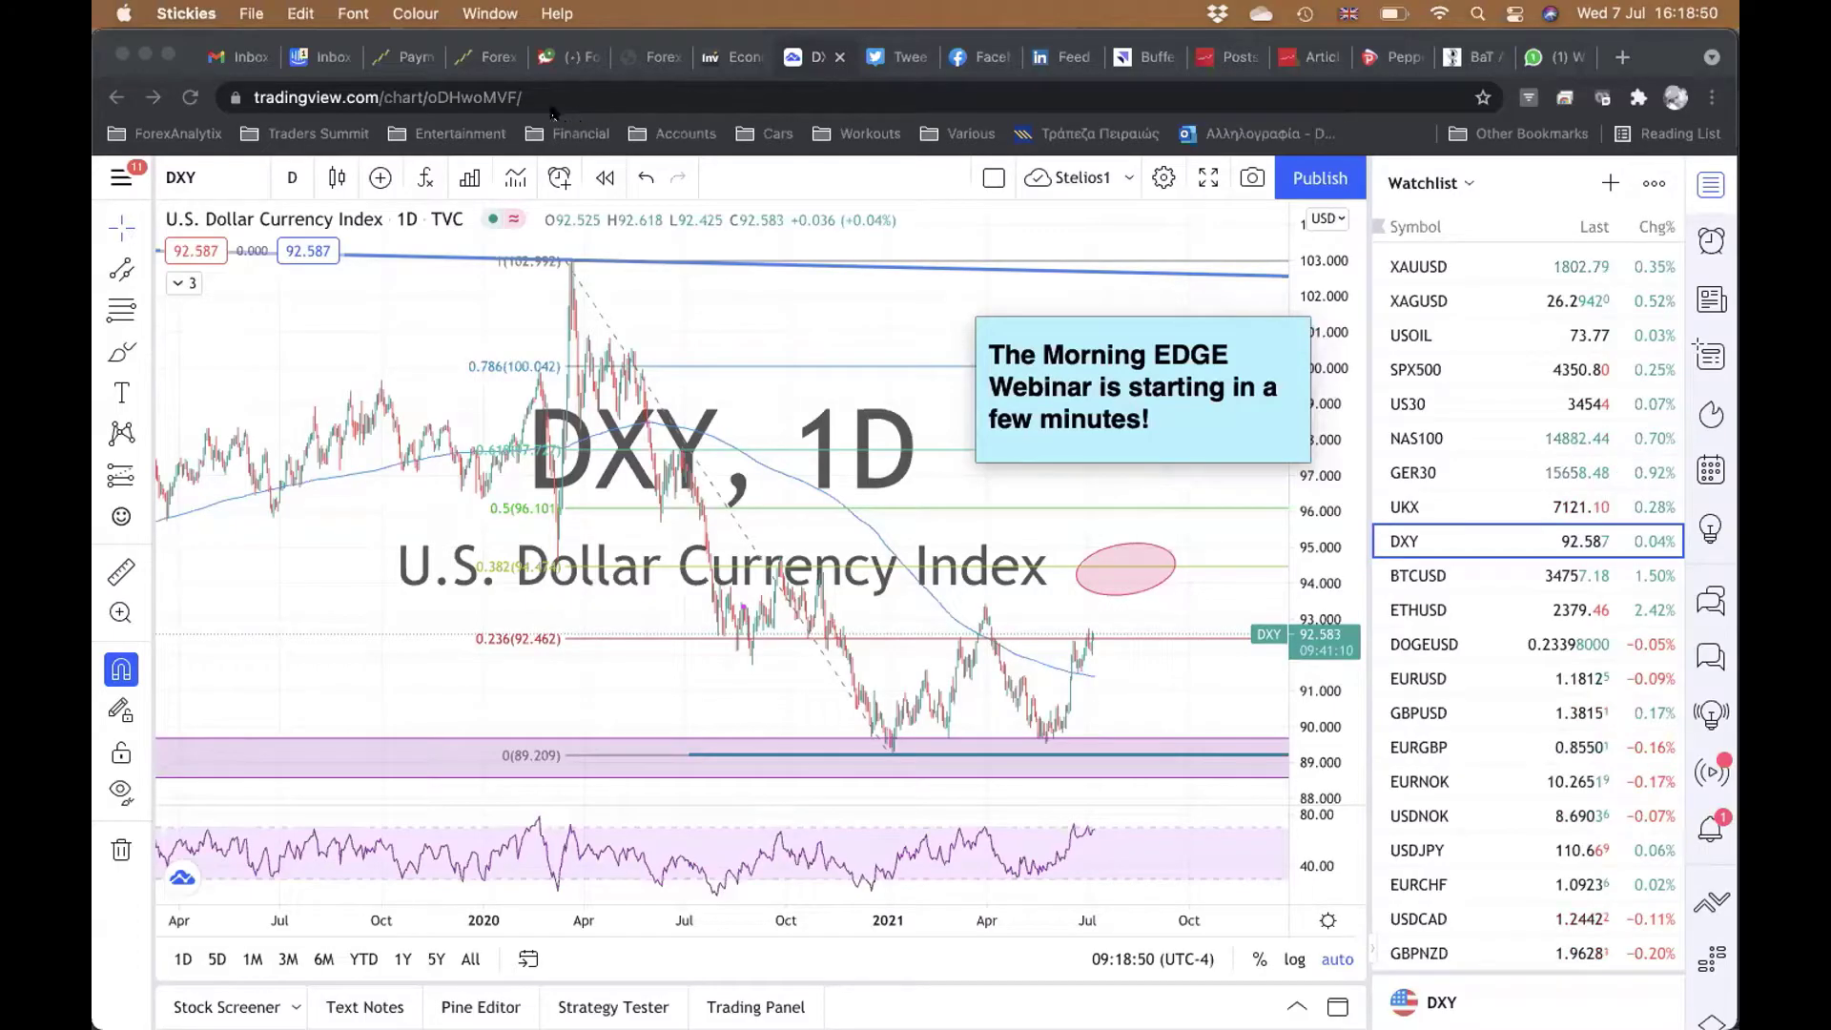
# - Quit Stickies from its app menu so the webinar reminder note stops covering the chart
pyautogui.click(186, 14)
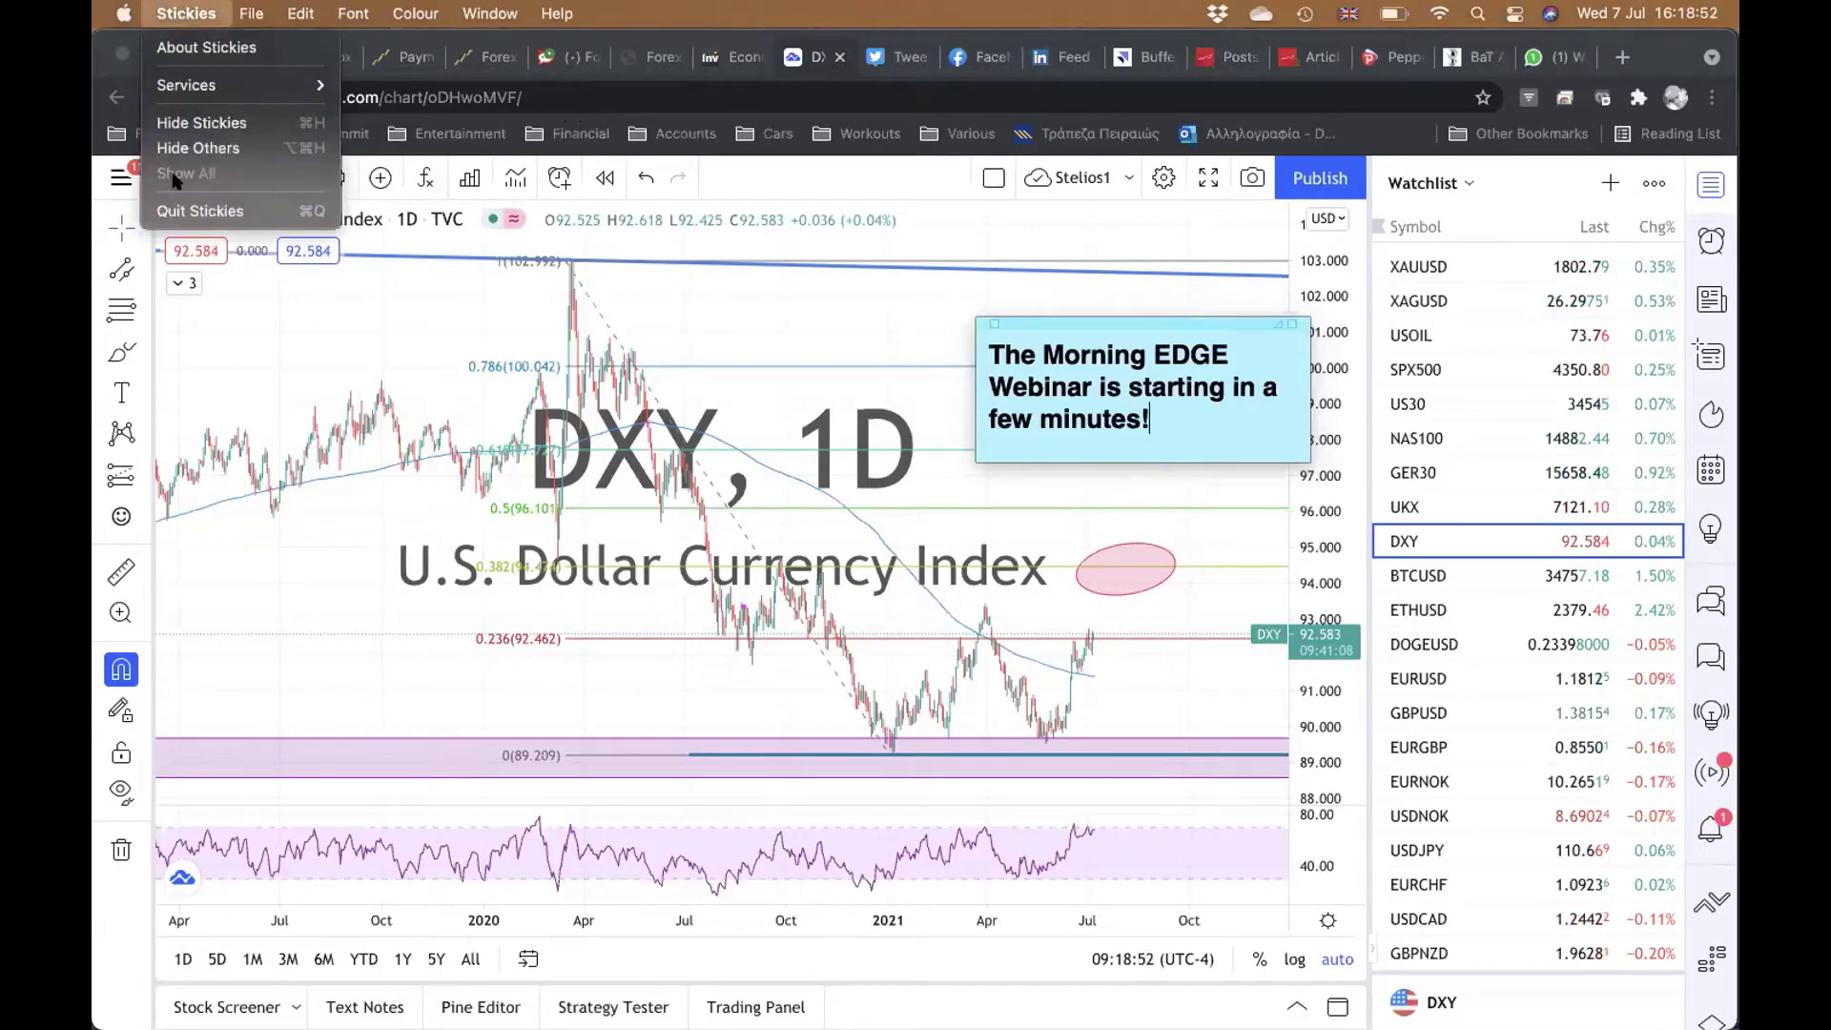
pyautogui.click(170, 214)
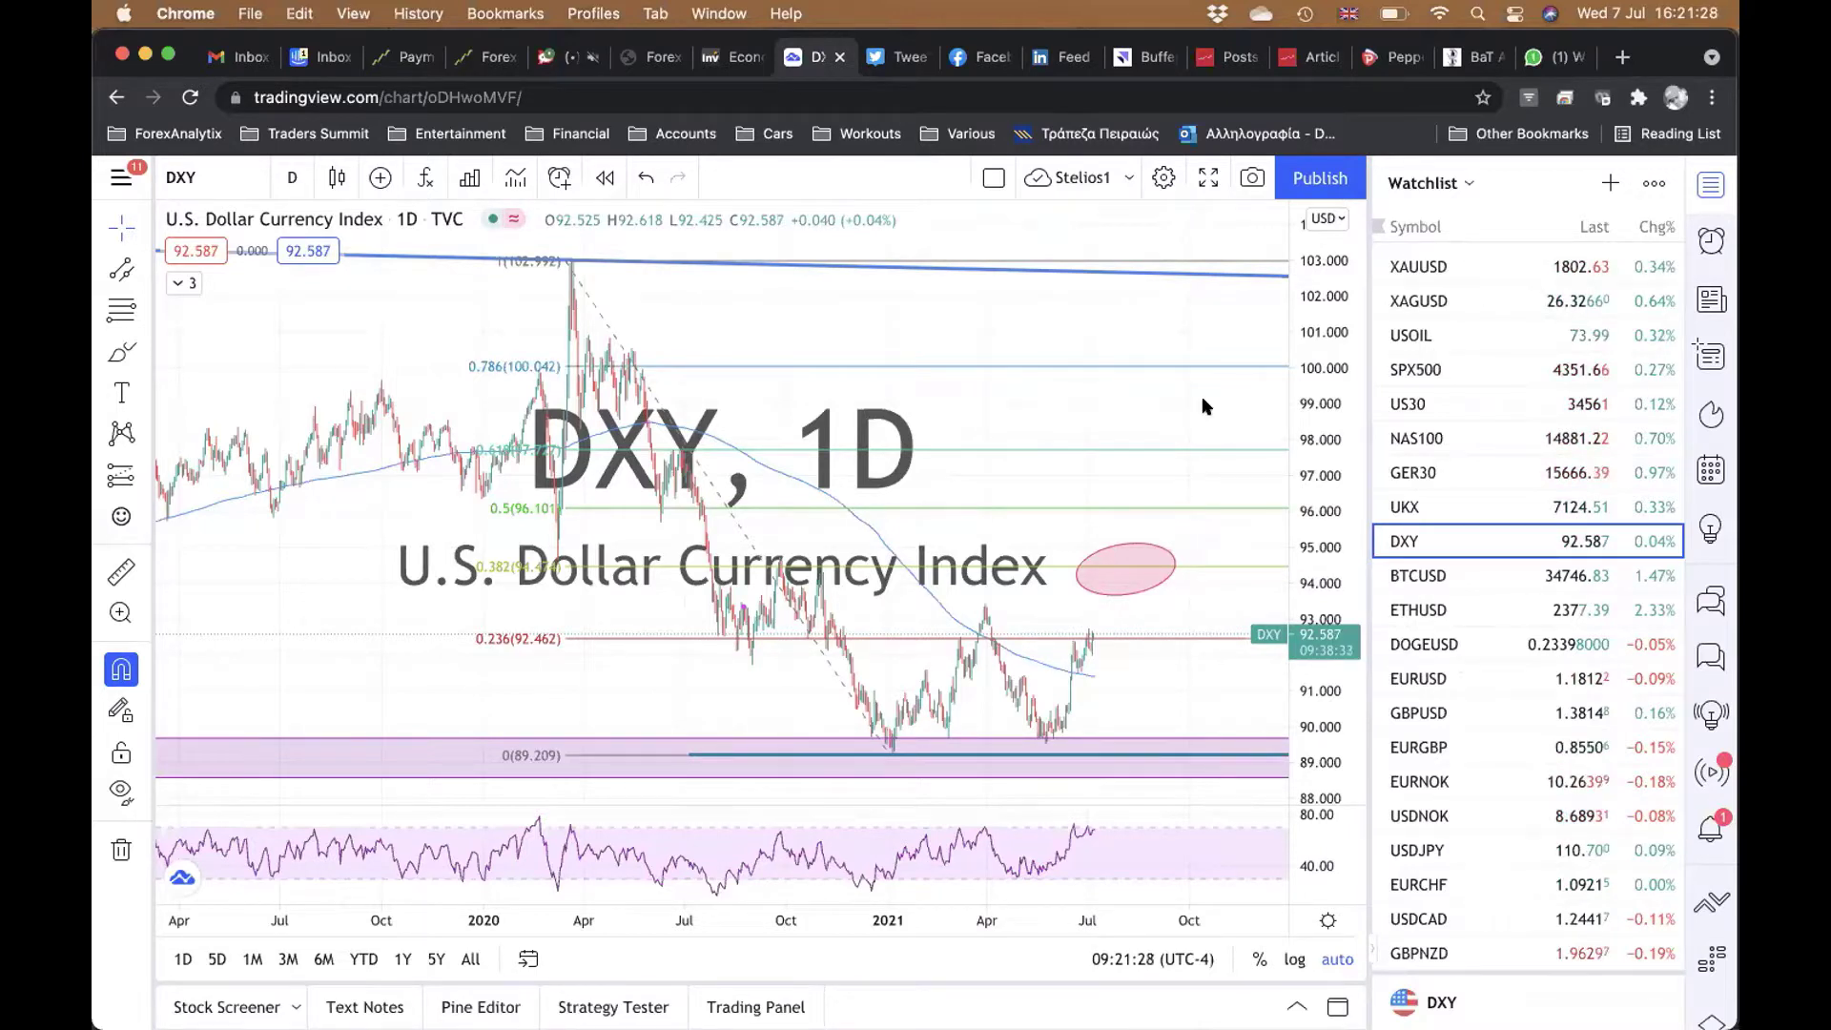
# - Switch the chart via NAS100 to the GER30 DAX Index daily chart with its rising trendlines
pyautogui.click(1440, 436)
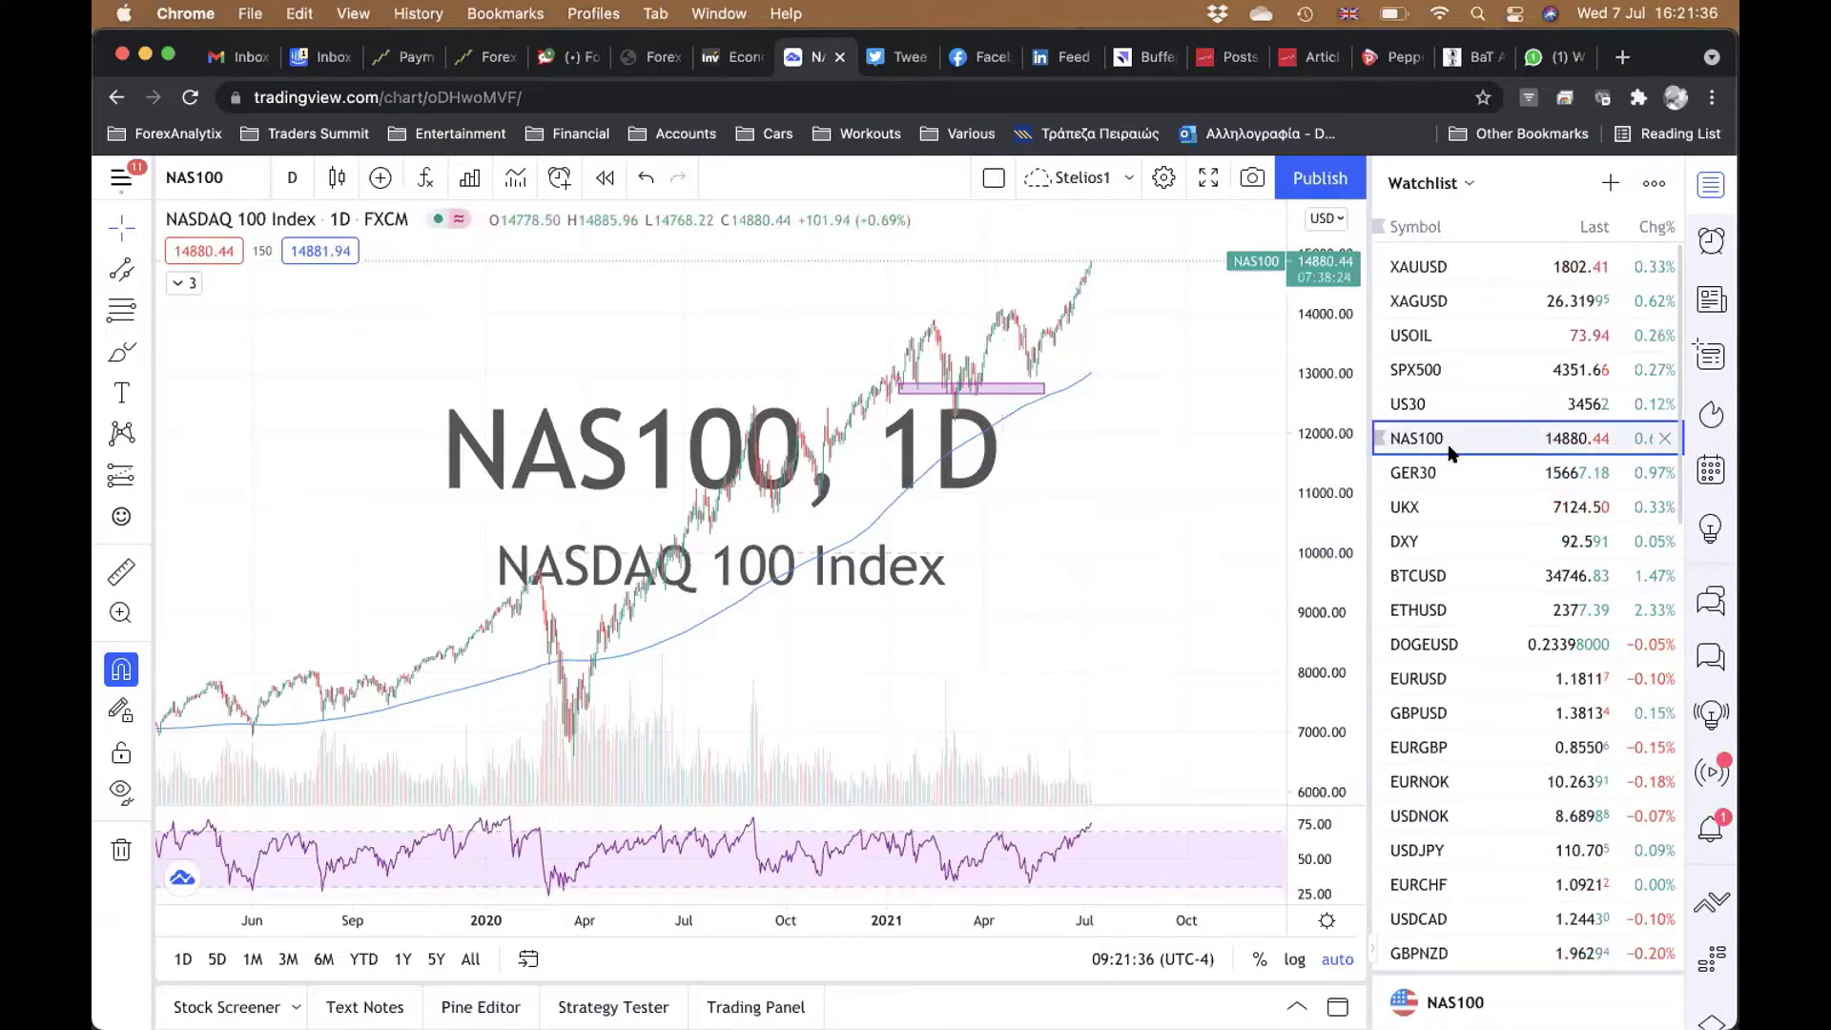
pyautogui.click(1469, 467)
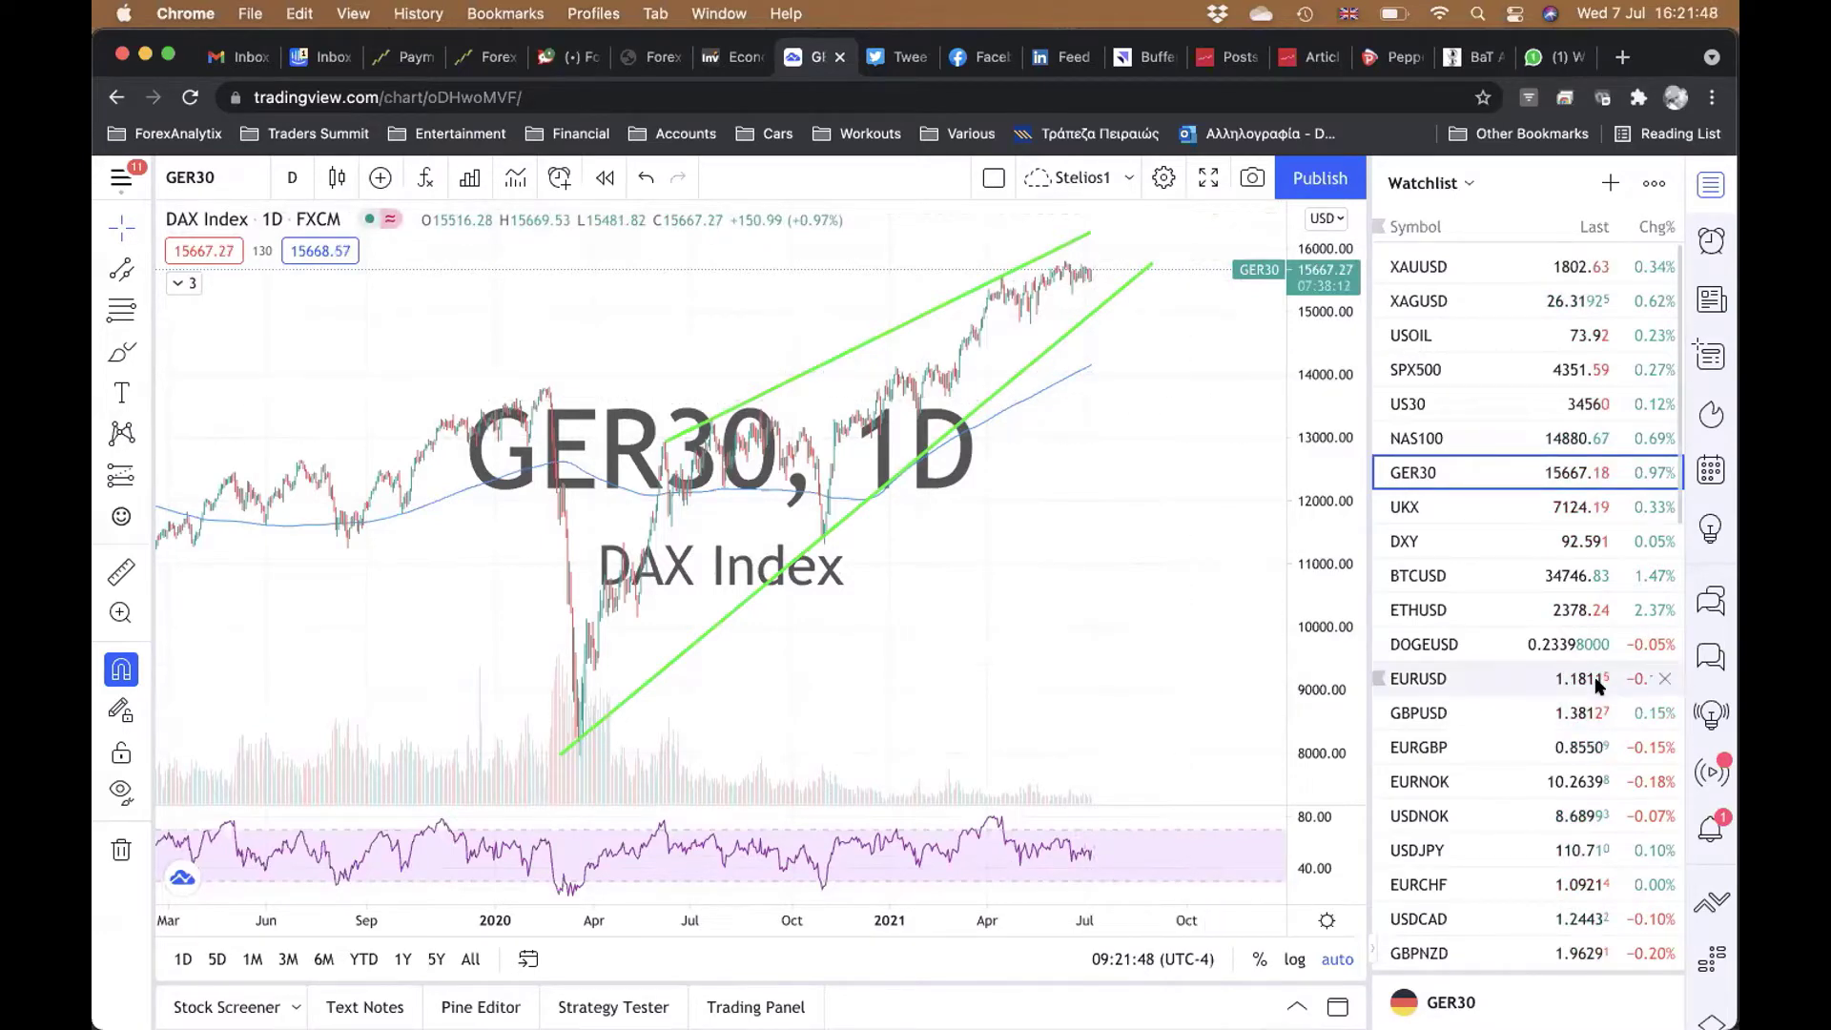
# - Load TNX from the watchlist on the 1-week timeframe, then return the watchlist to the top
pyautogui.scroll(-10, 1600, 683)
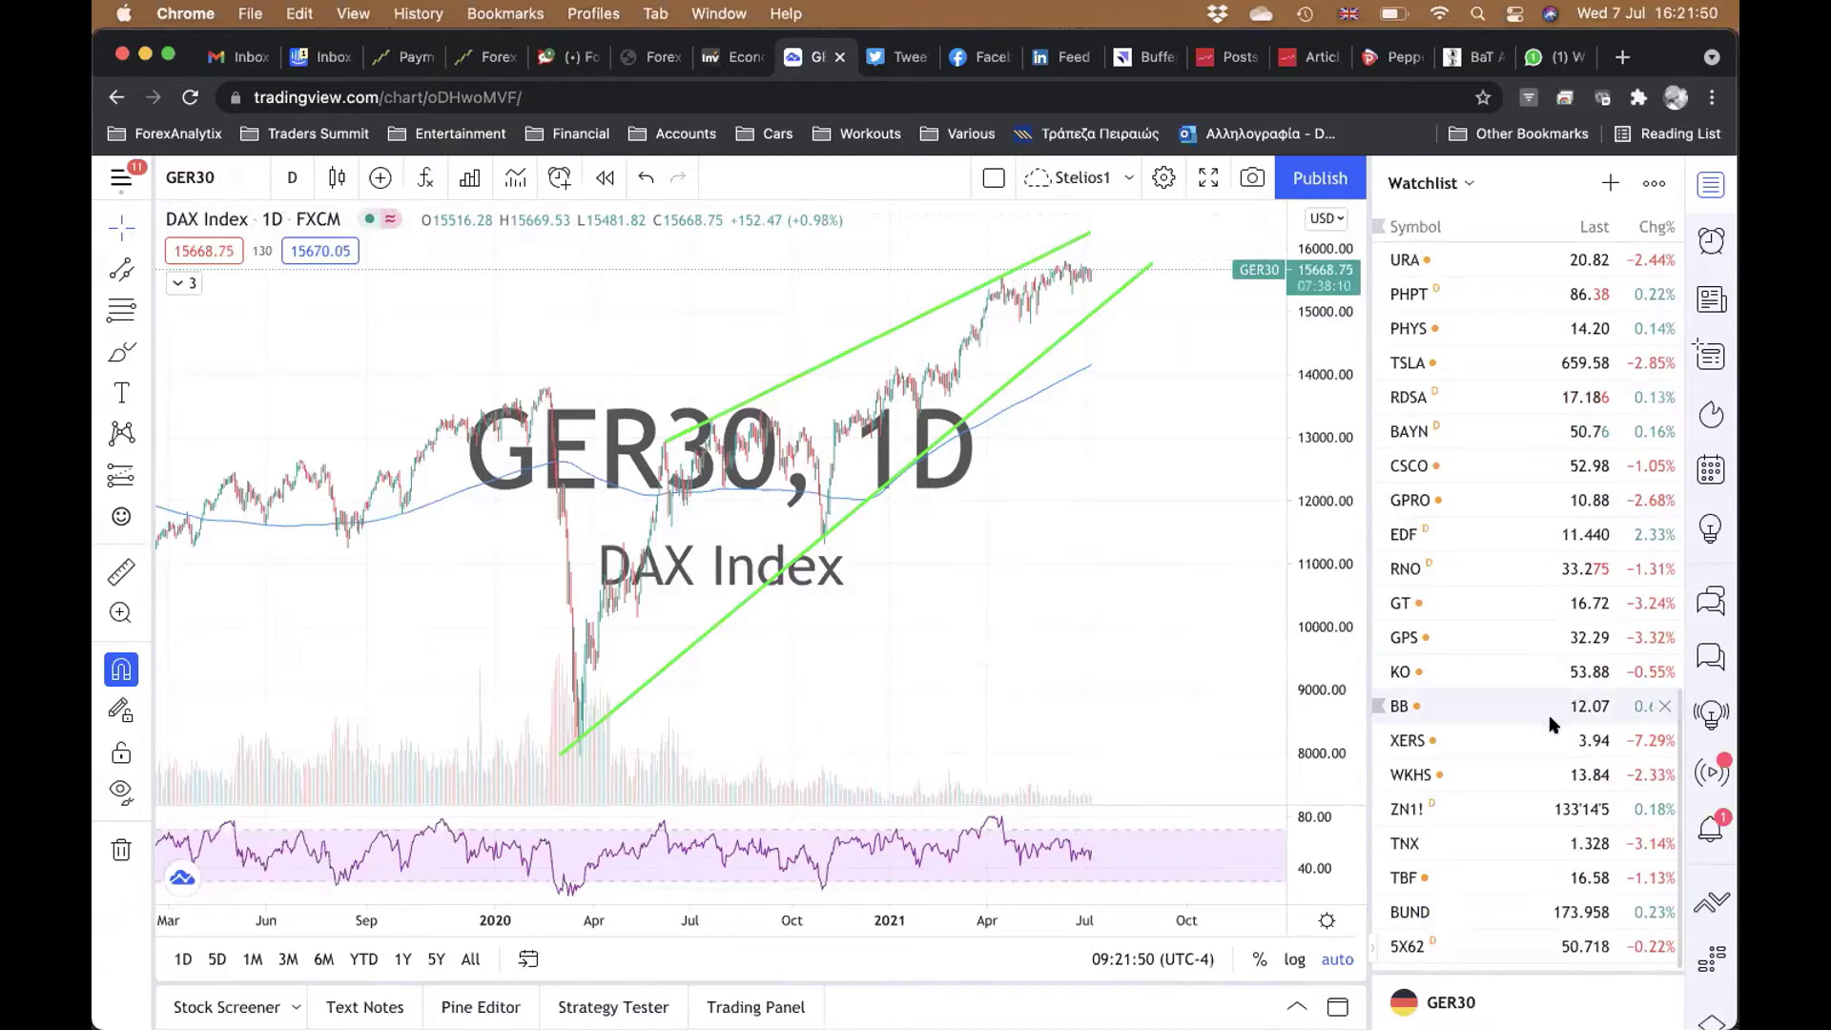
pyautogui.click(1471, 845)
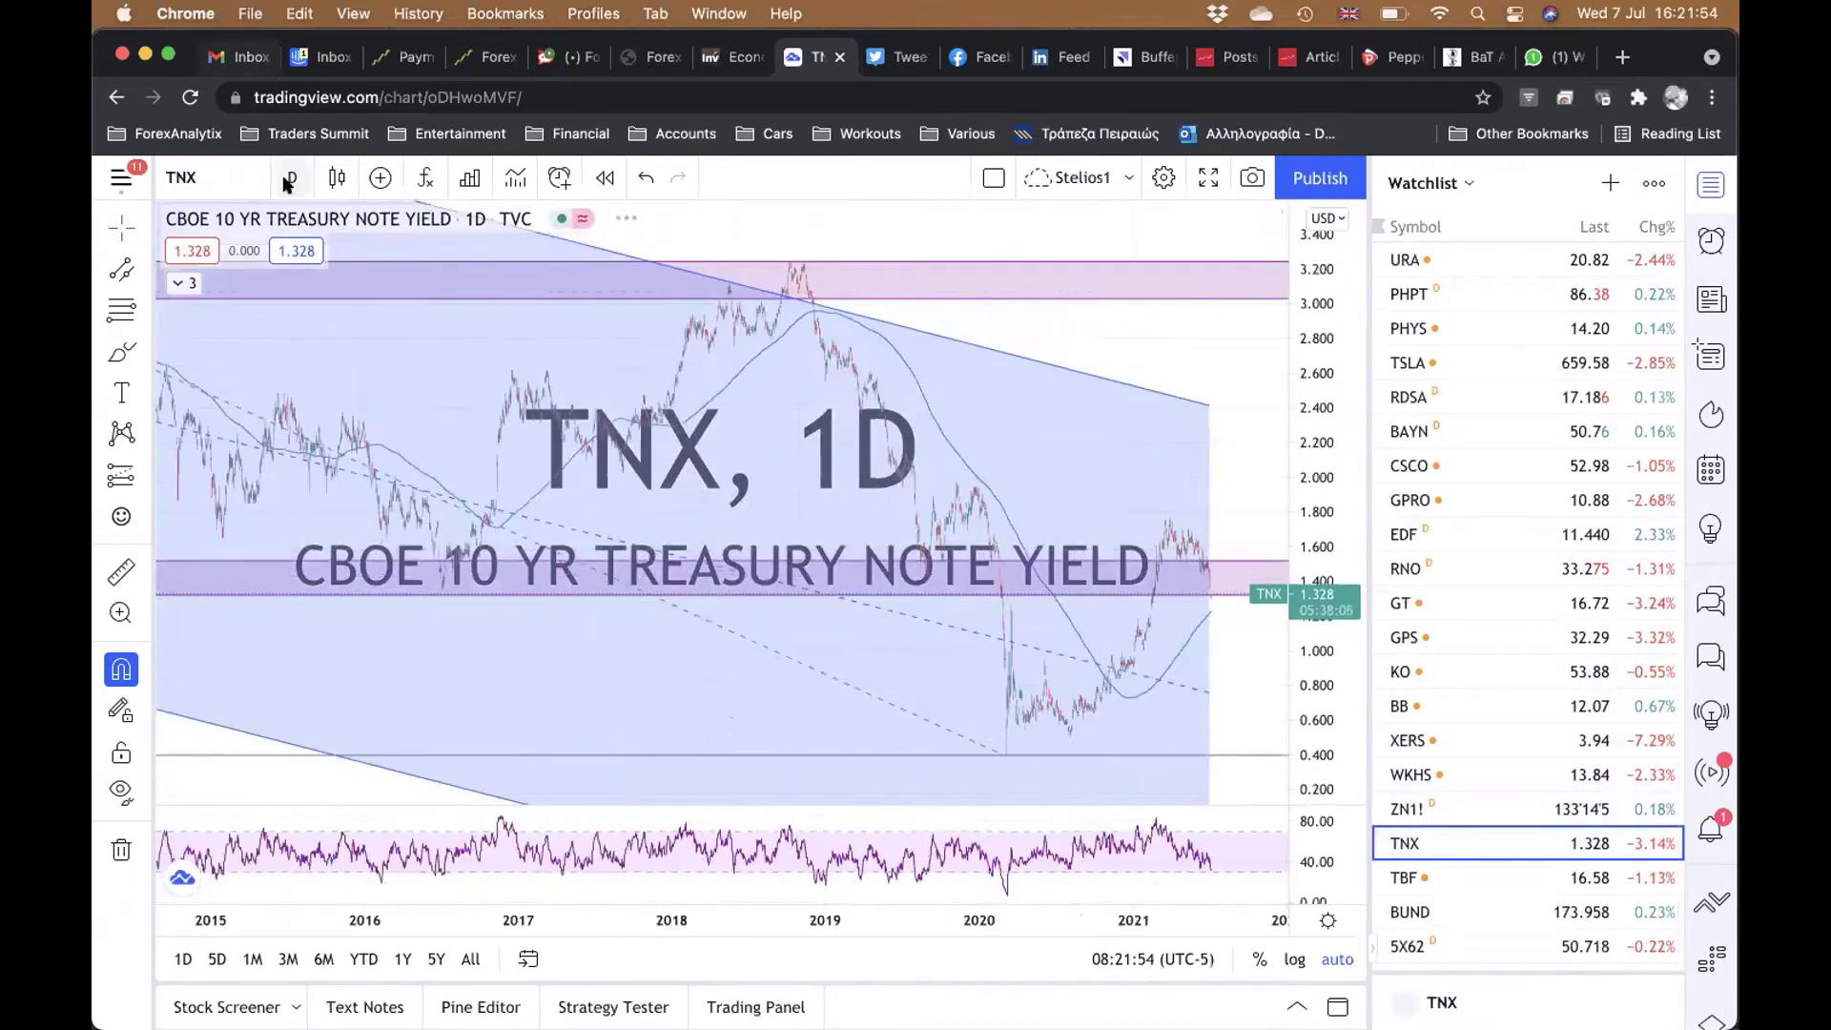
pyautogui.click(284, 181)
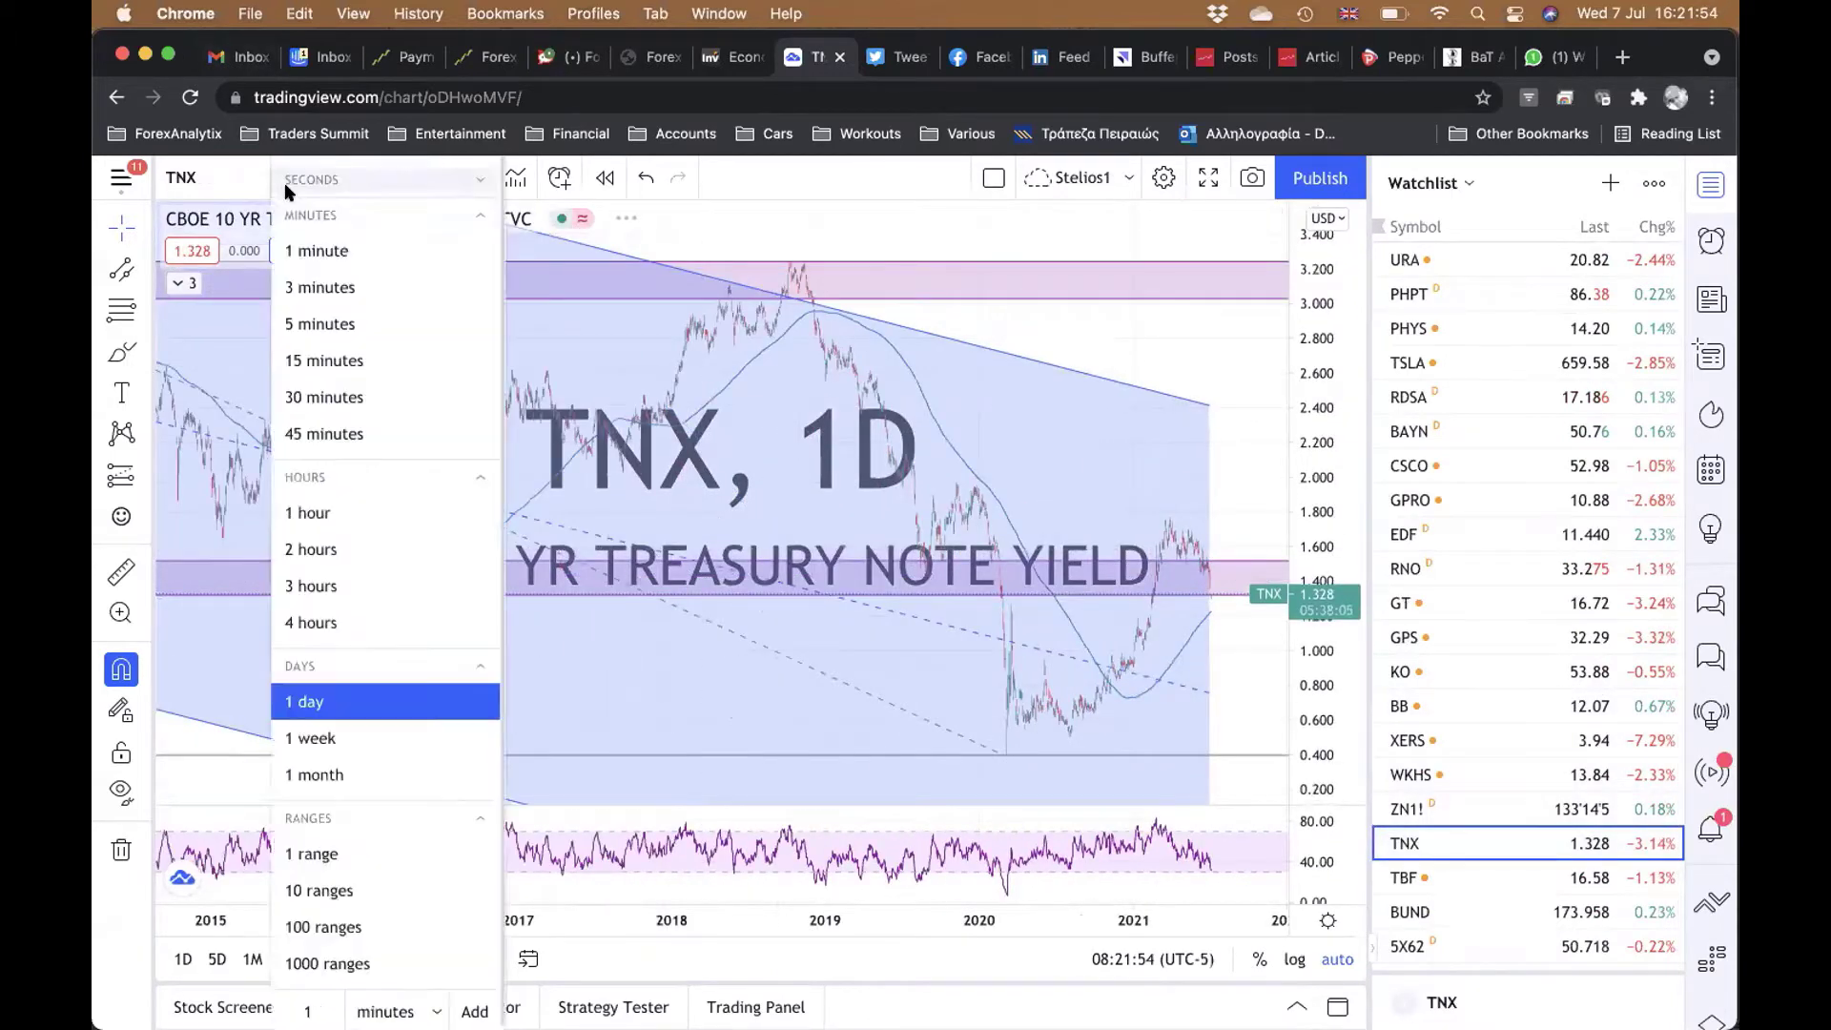
pyautogui.click(309, 736)
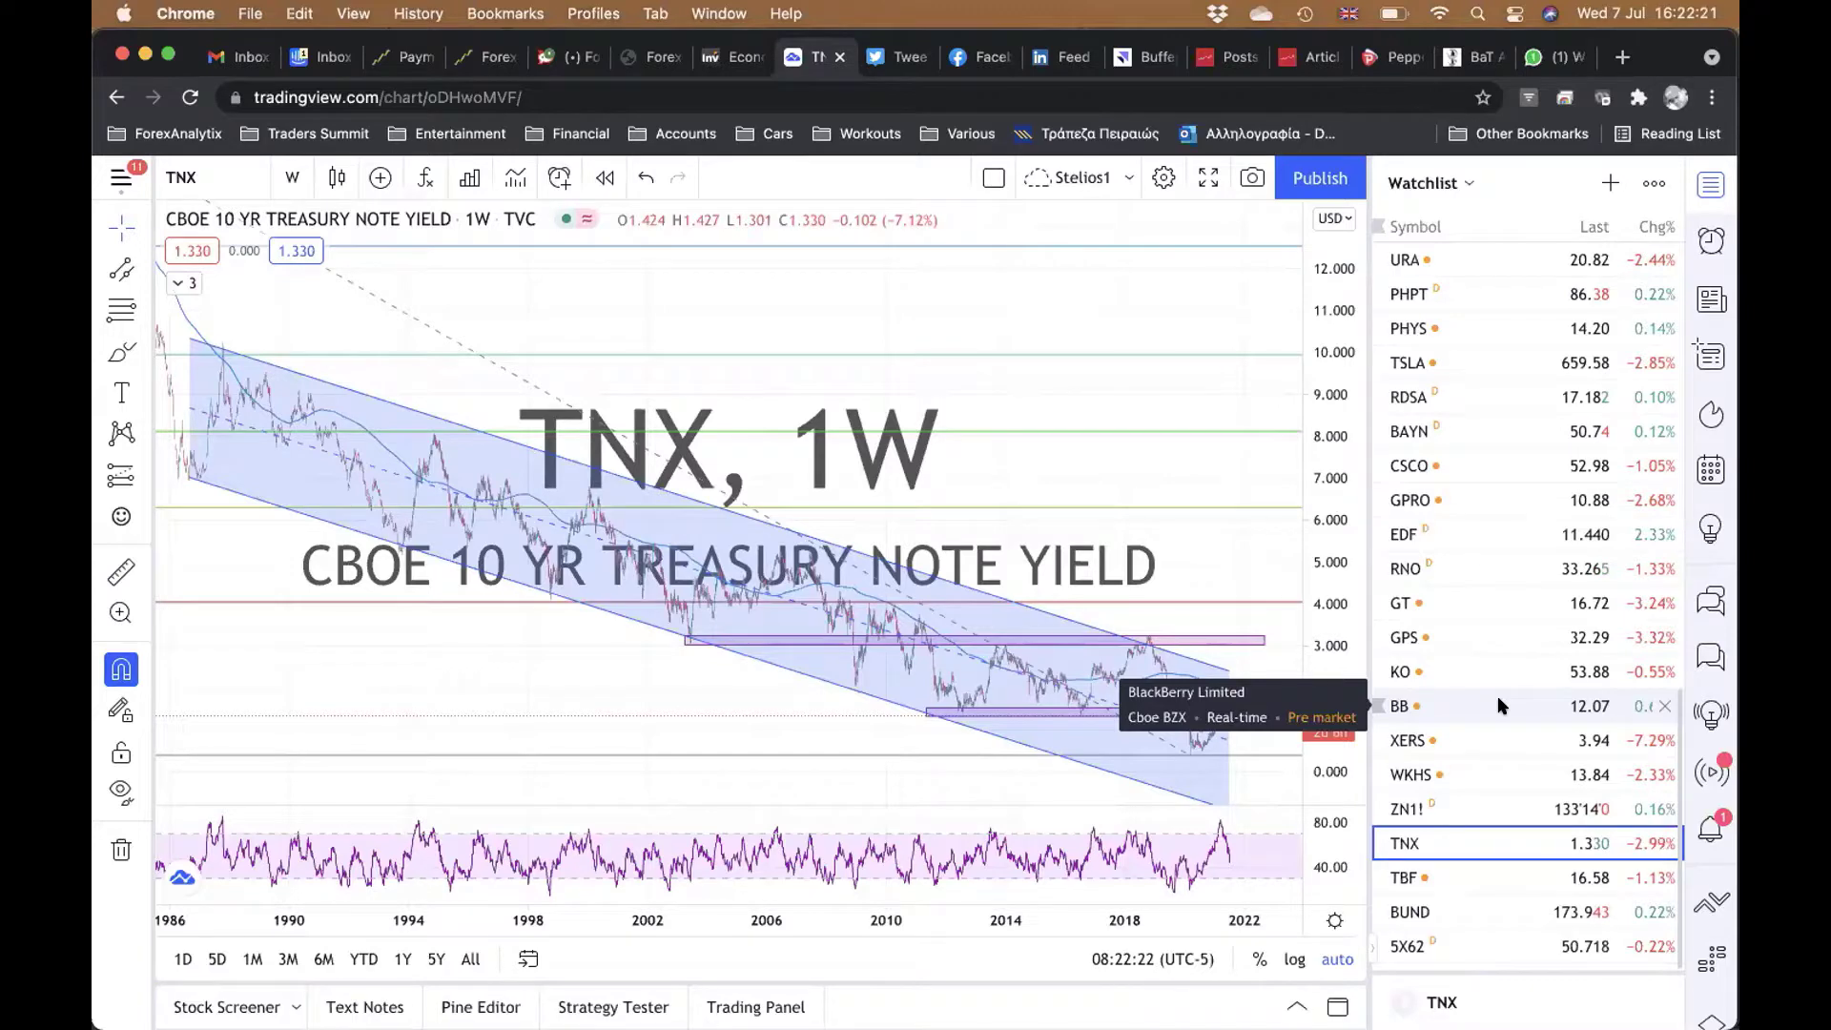
pyautogui.scroll(10, 1500, 705)
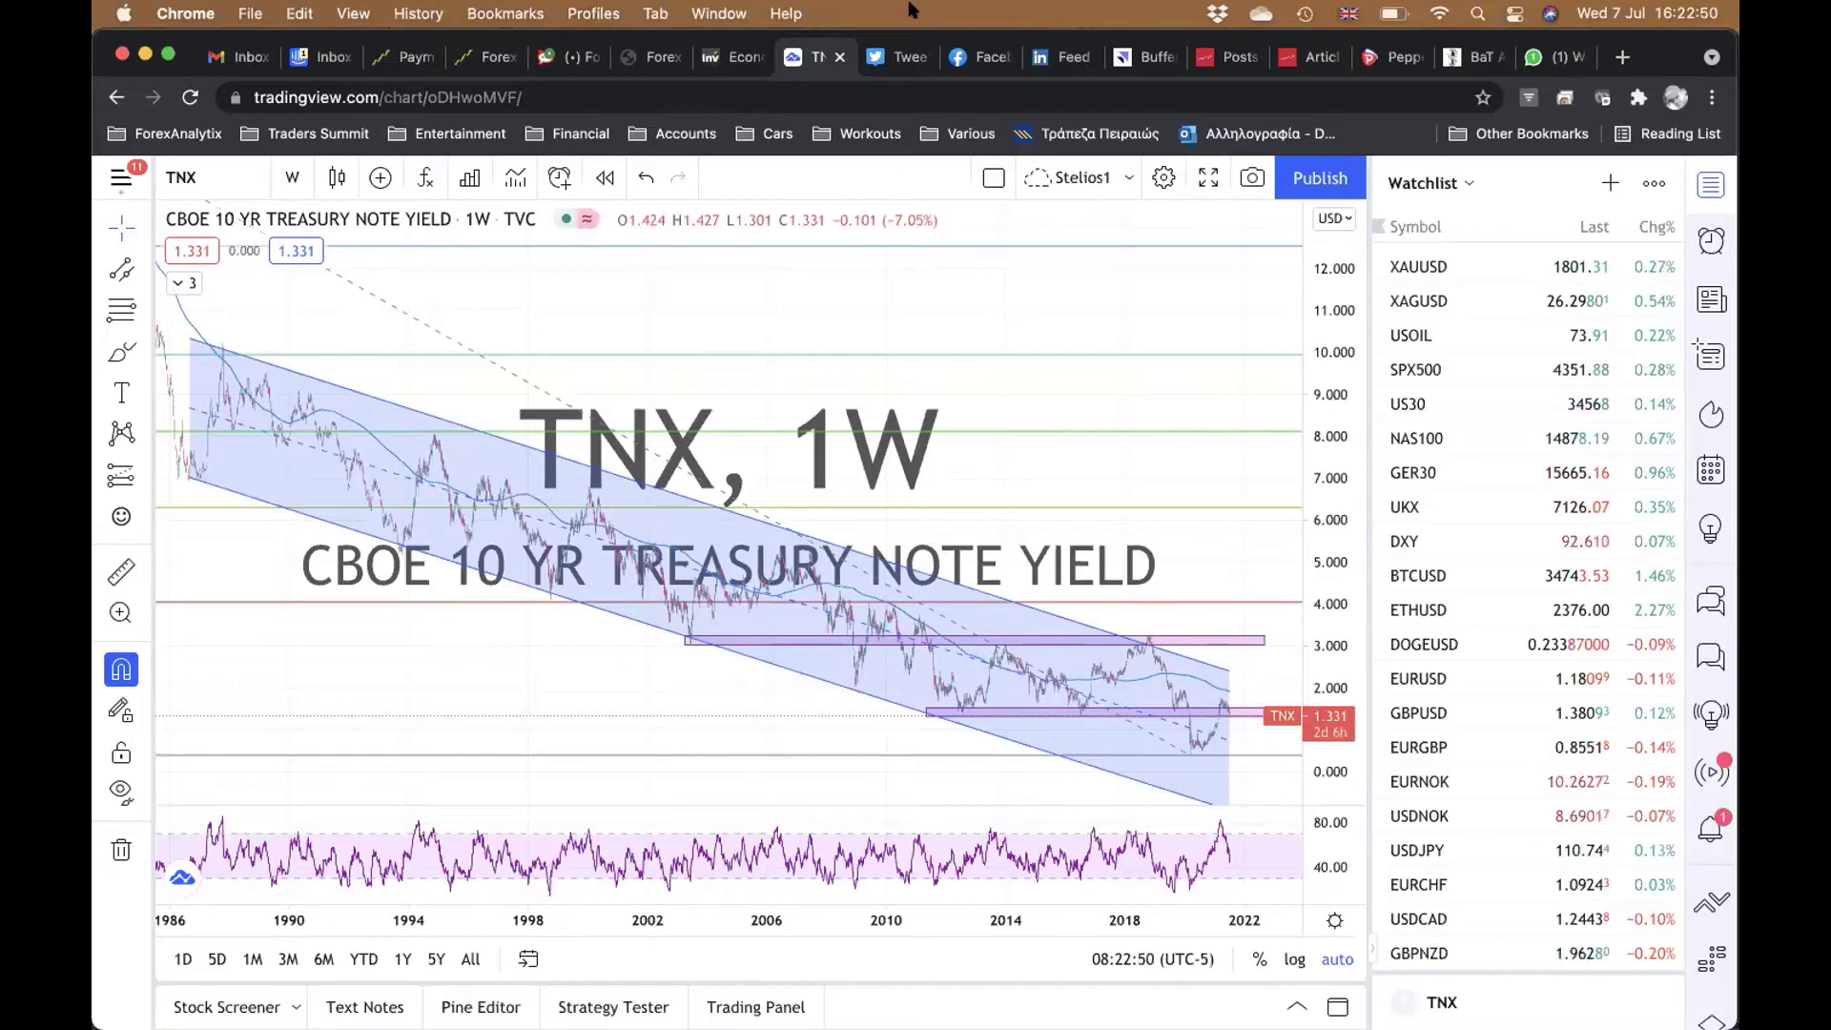
# - Load SPX500 weekly and zoom and pan it to frame roughly 2014–2021
pyautogui.click(1445, 368)
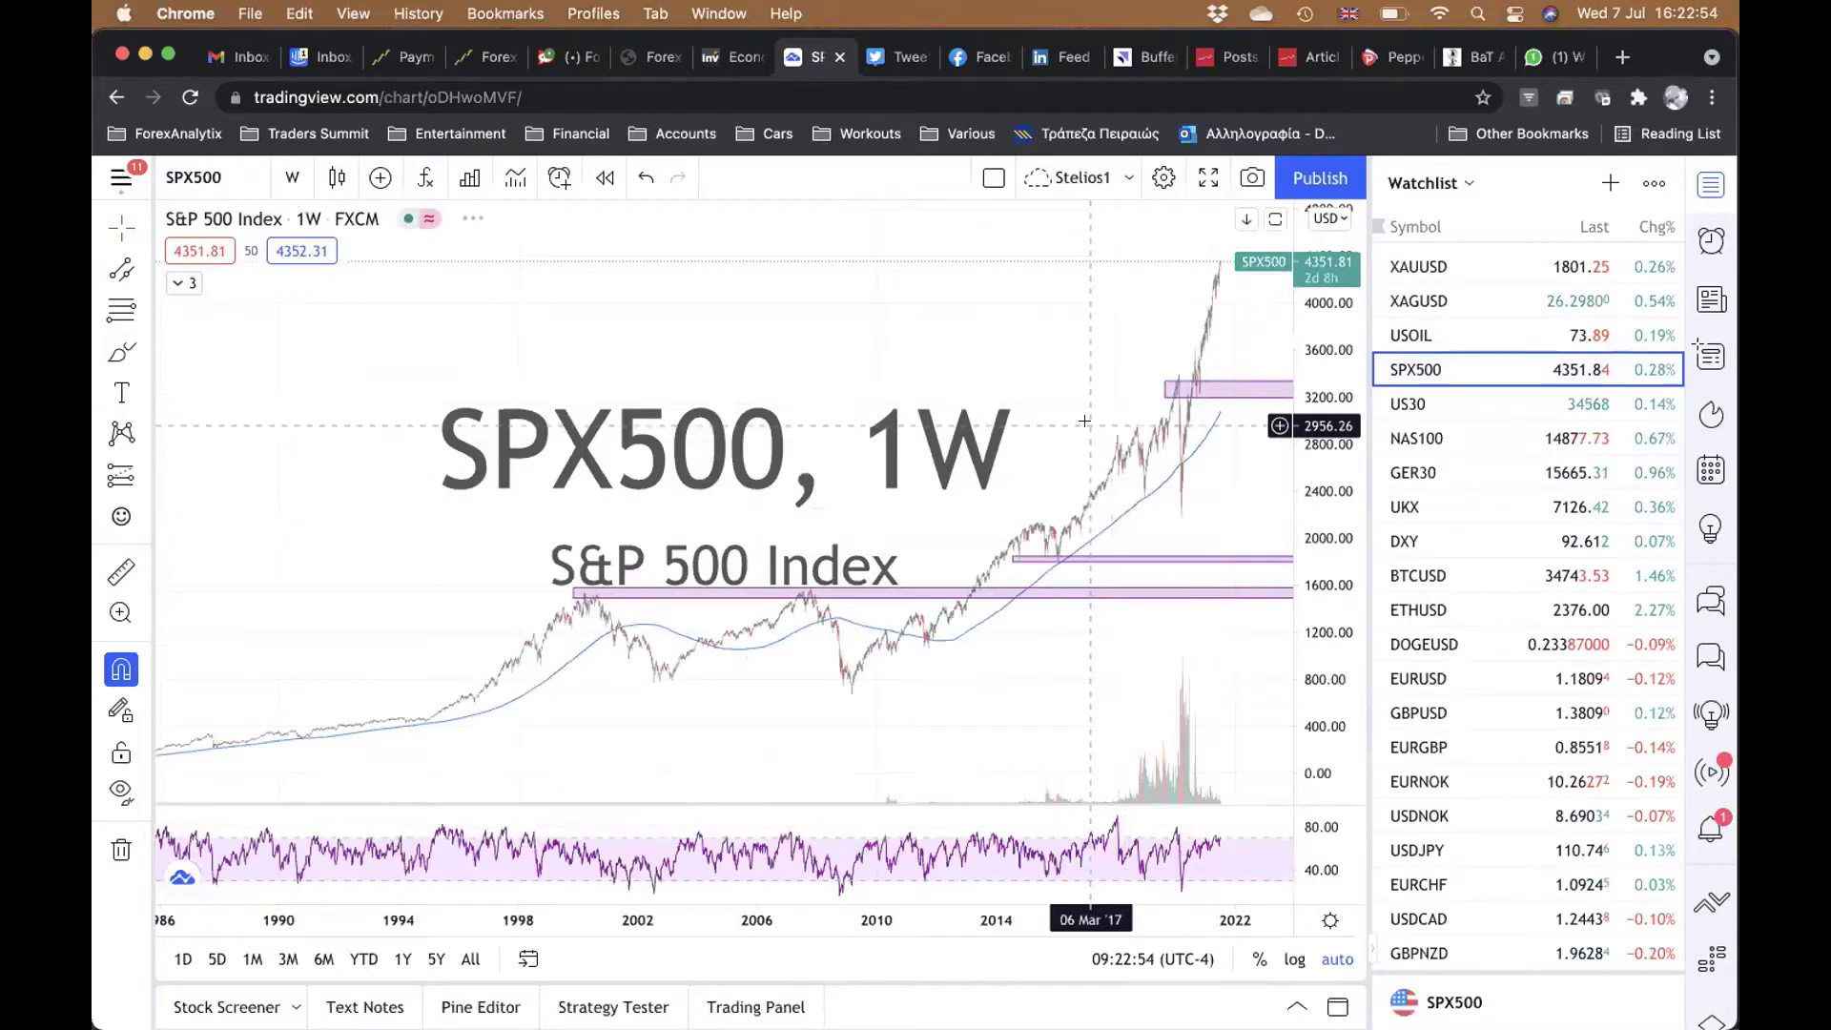
pyautogui.scroll(5, 1084, 420)
pyautogui.moveTo(1072, 421); pyautogui.dragTo(1028, 416)
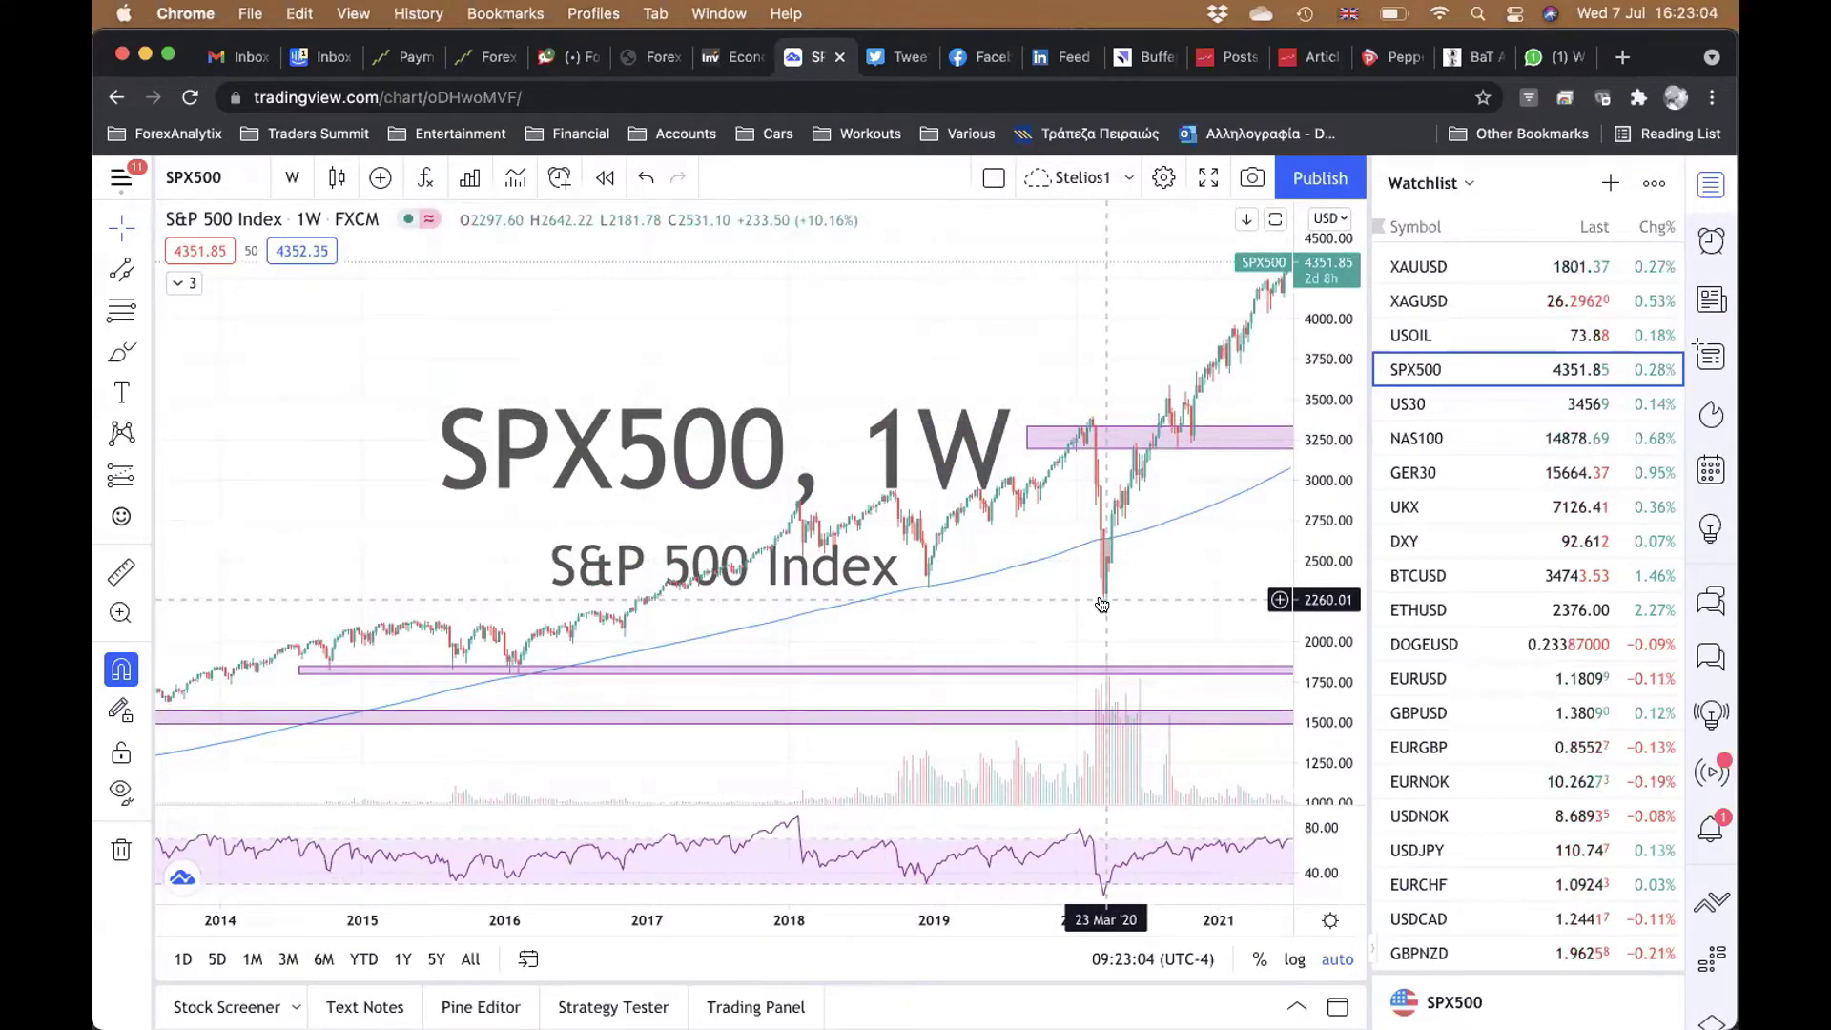
pyautogui.moveTo(765, 334); pyautogui.dragTo(703, 327)
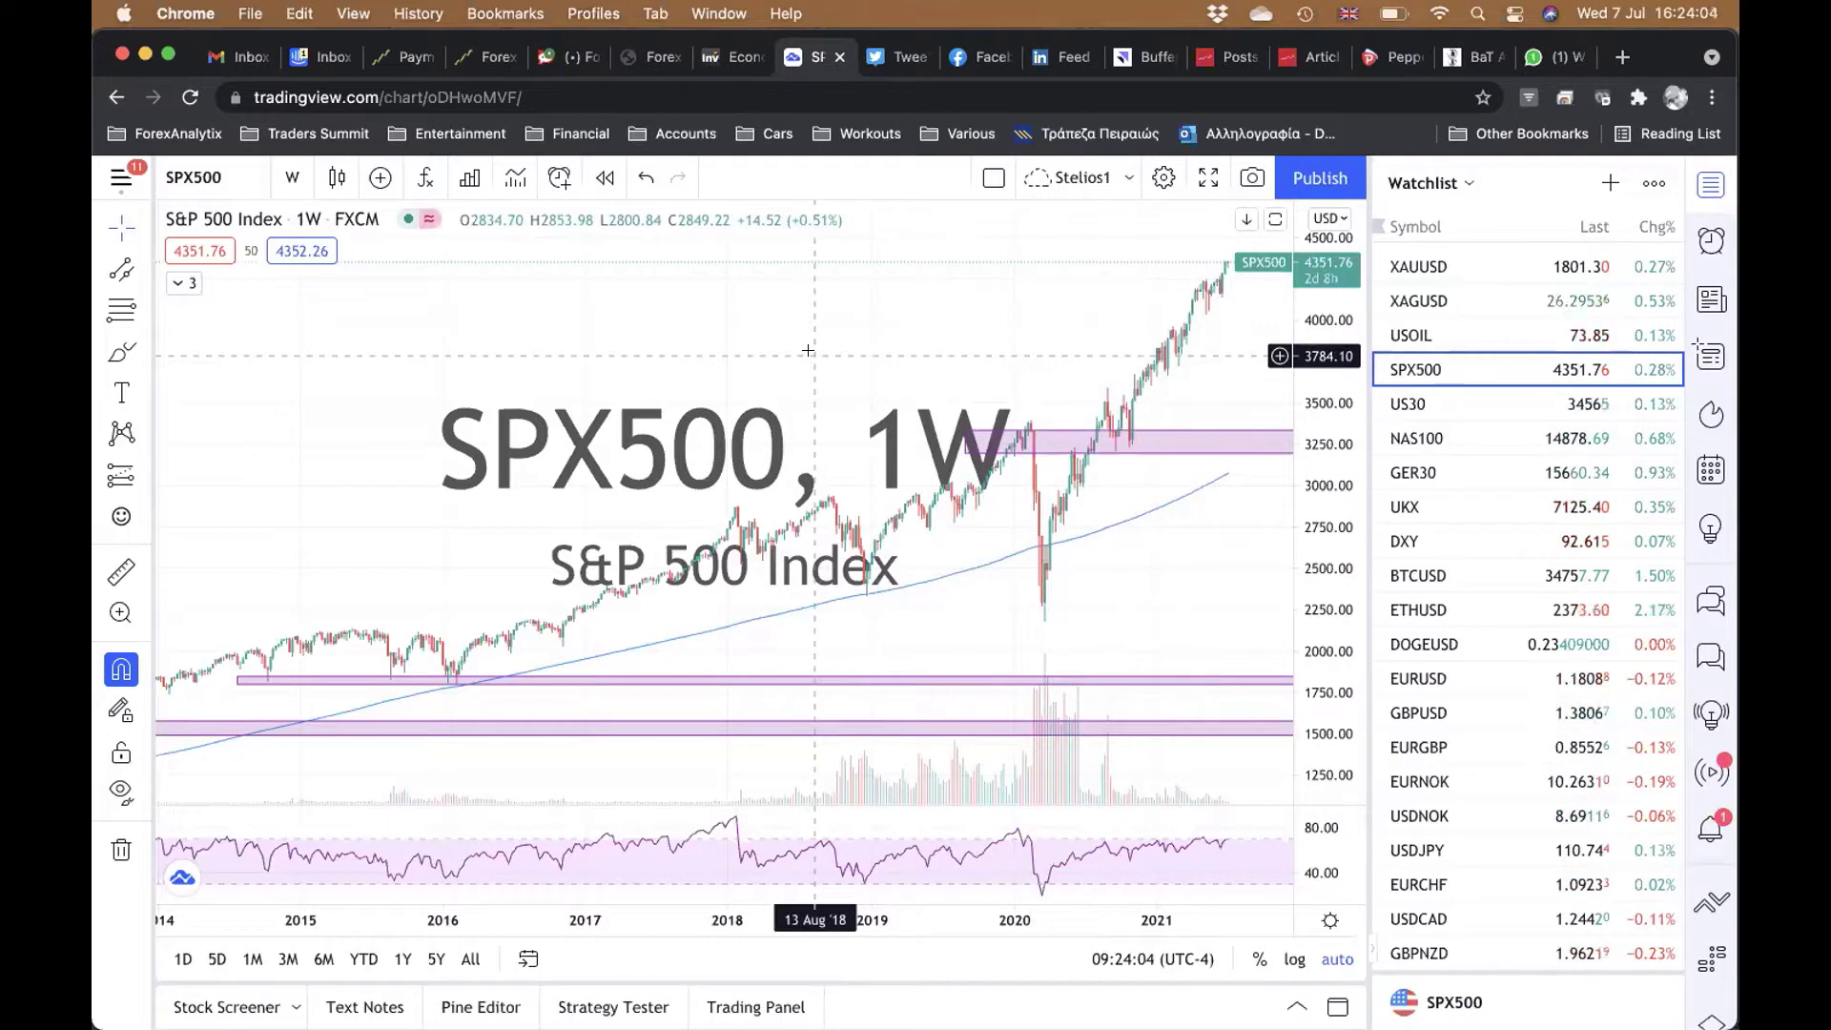
# - Load the GDX chart from the watchlist, then scroll the watchlist back up to XAUUSD
pyautogui.scroll(-5, 1456, 715)
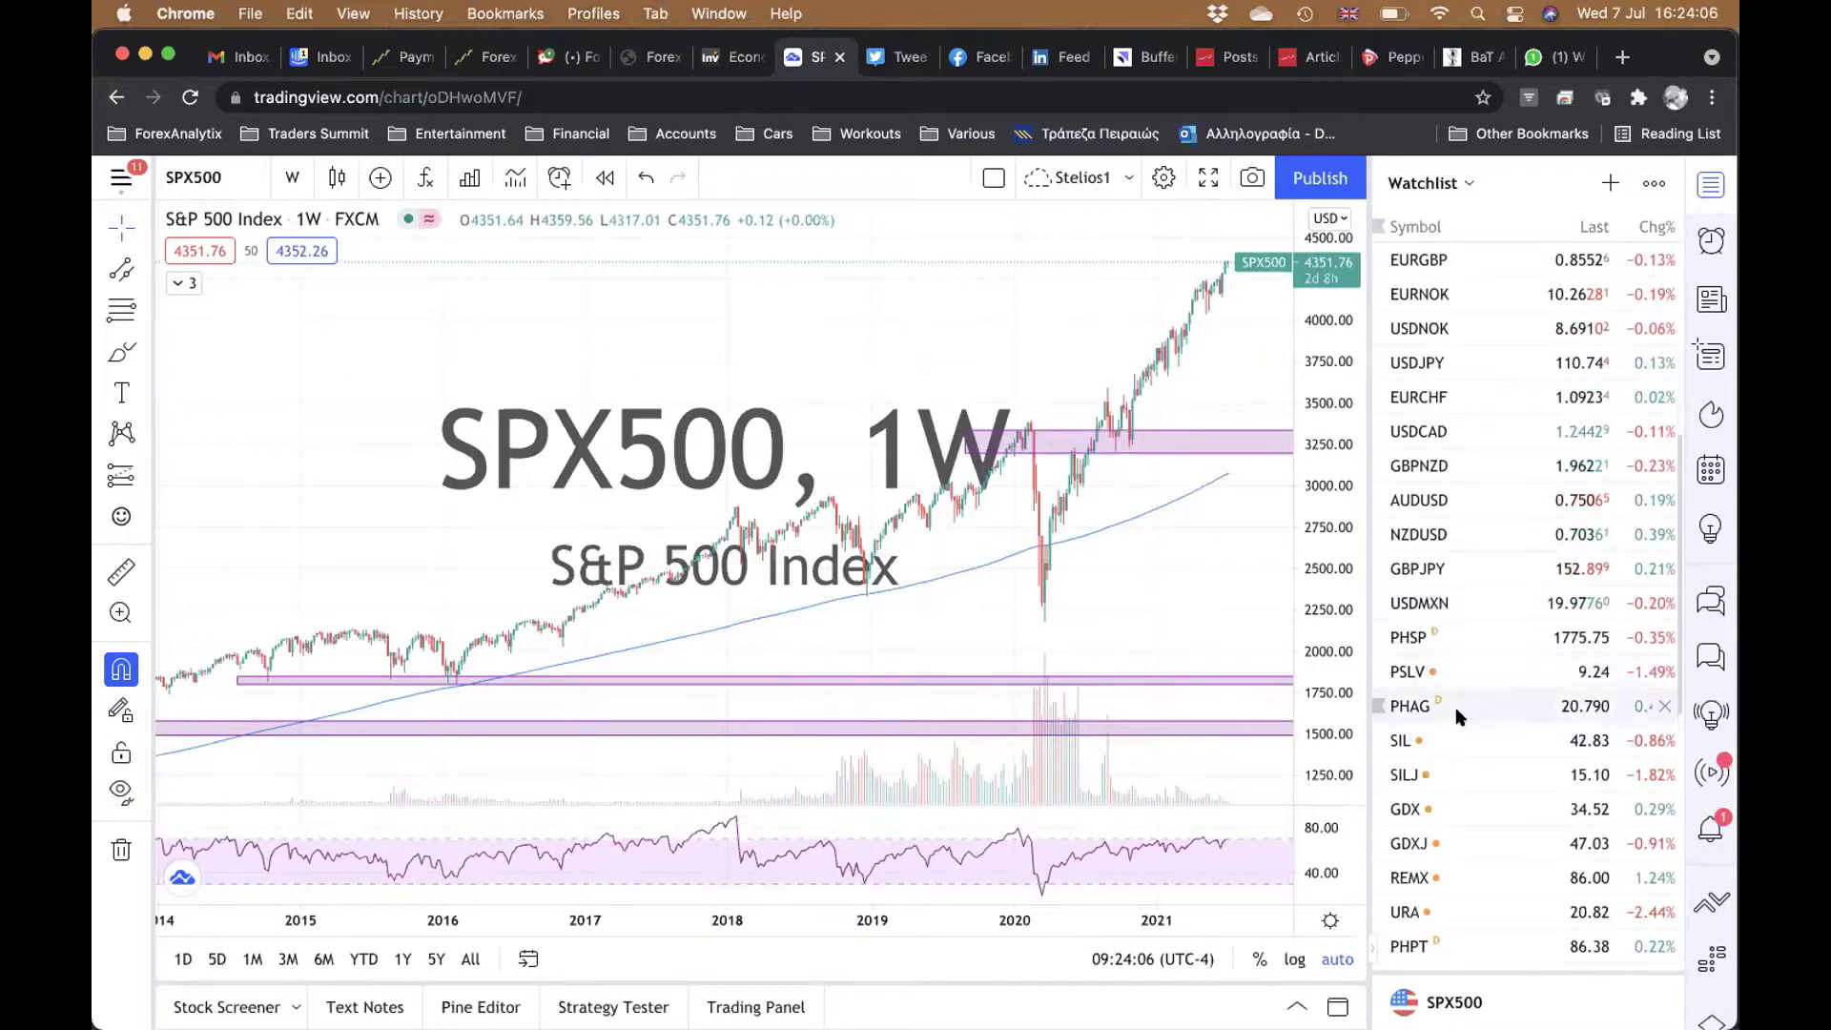
pyautogui.scroll(-1, 1457, 715)
pyautogui.click(1445, 774)
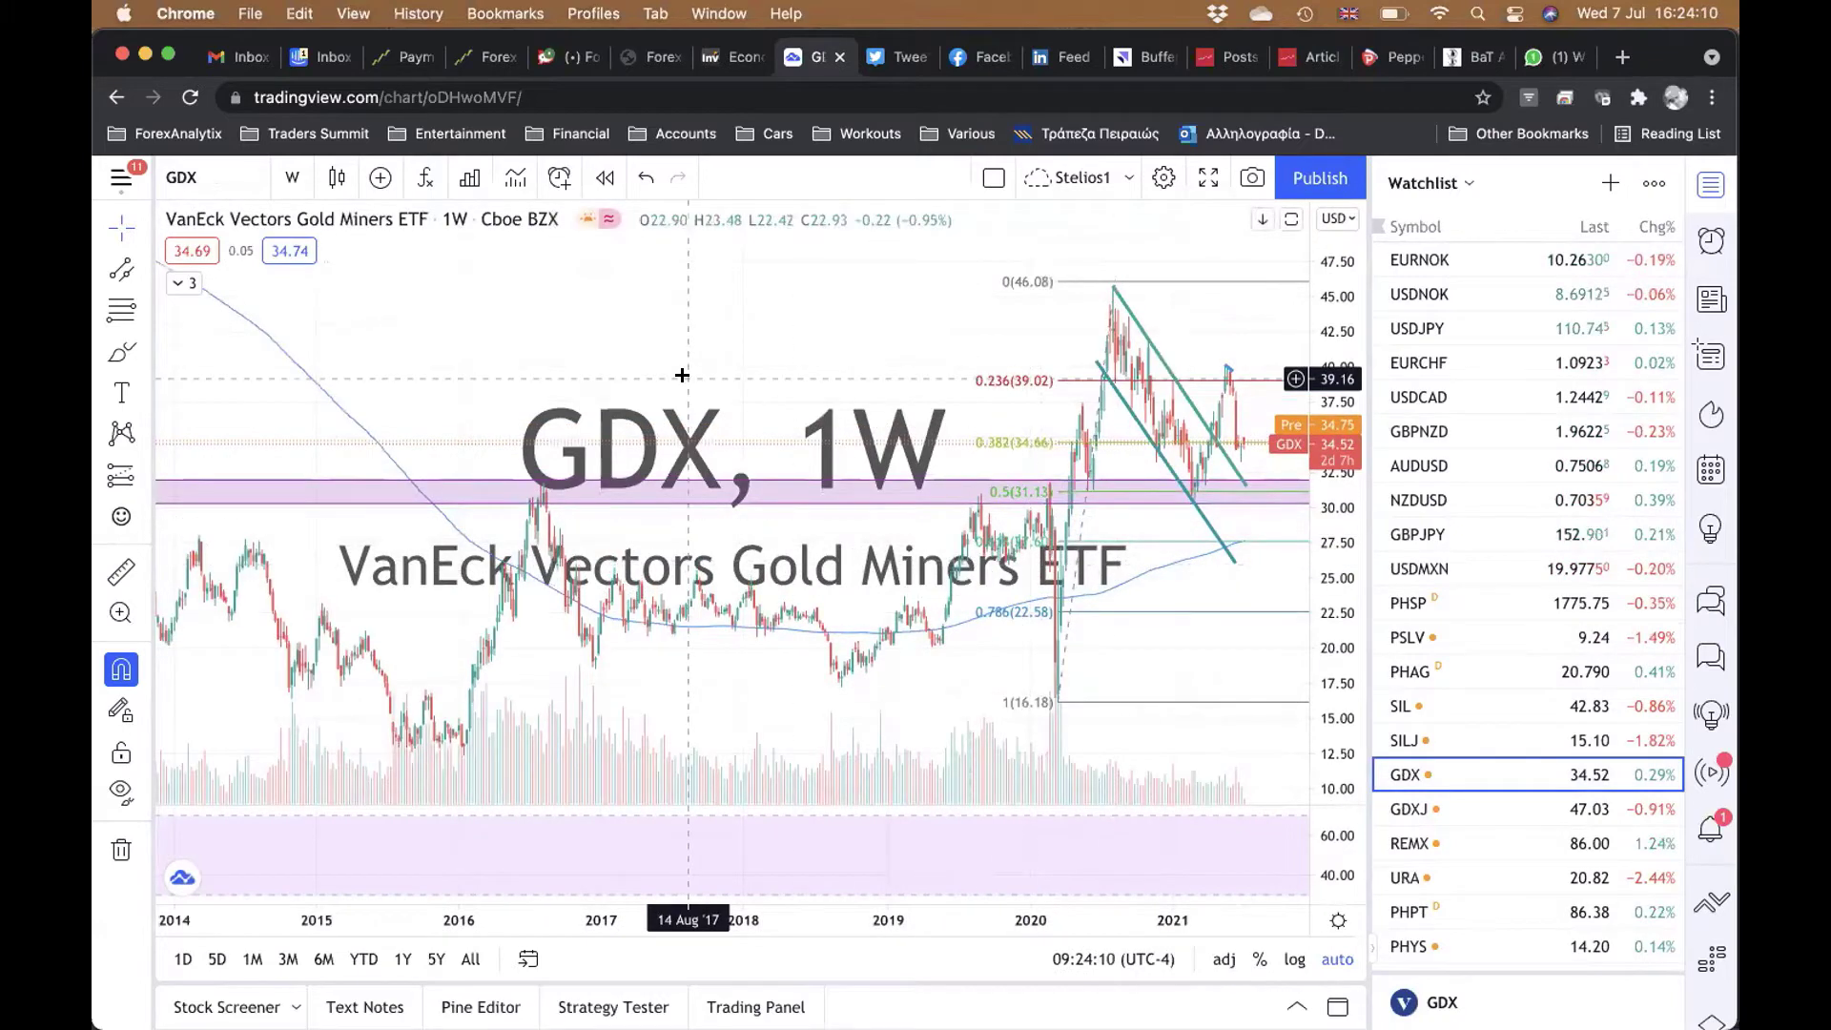
pyautogui.scroll(10, 682, 375)
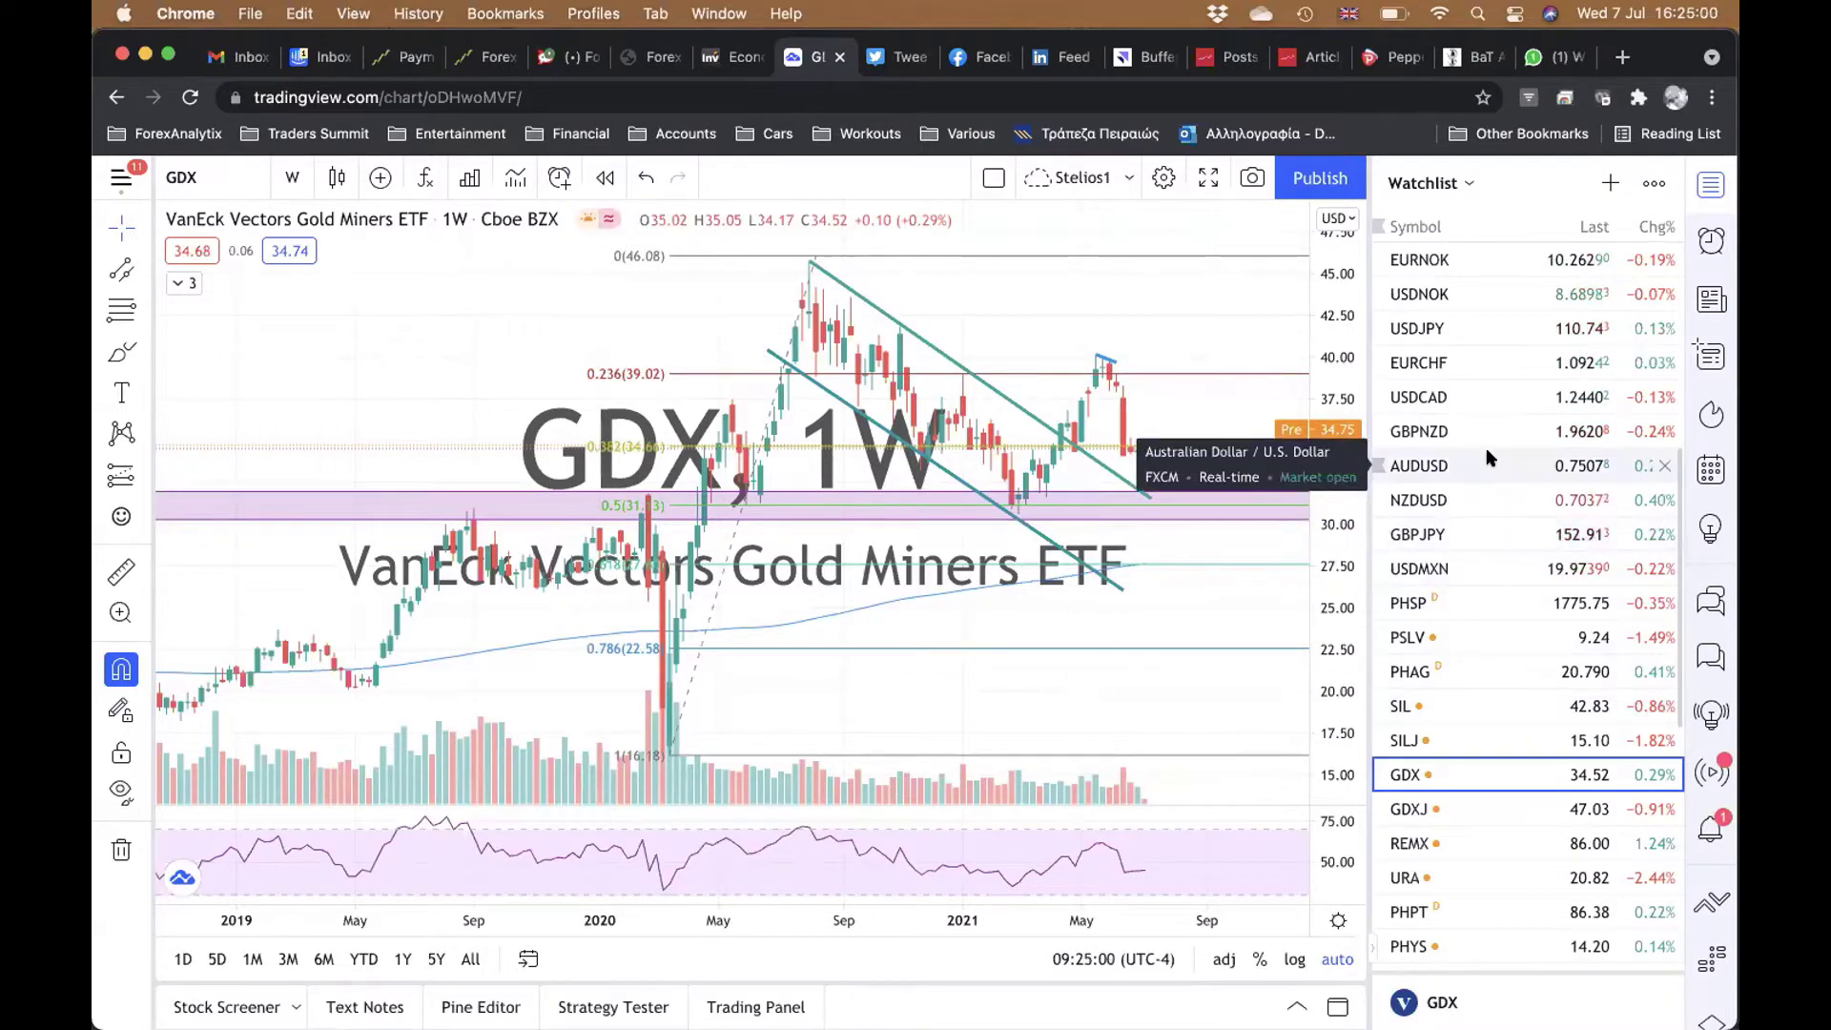
pyautogui.scroll(5, 1491, 458)
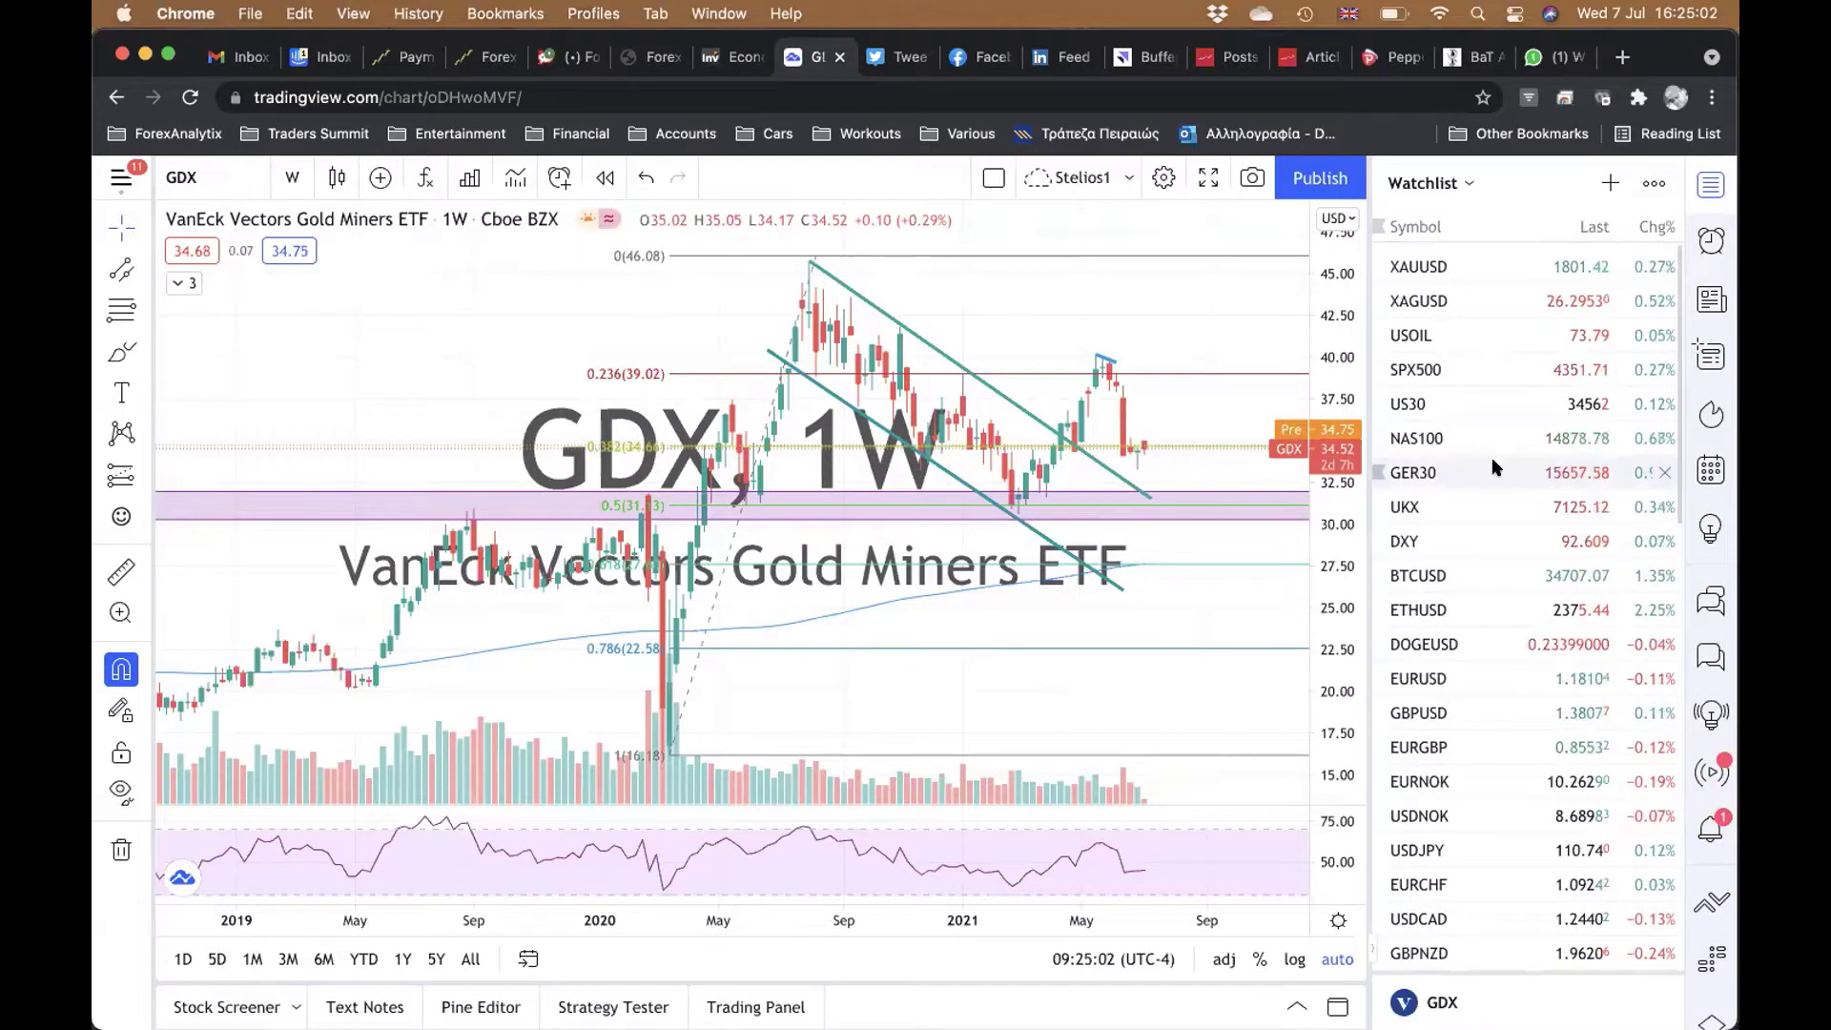
pyautogui.scroll(-1, 1472, 597)
pyautogui.scroll(1, 1473, 601)
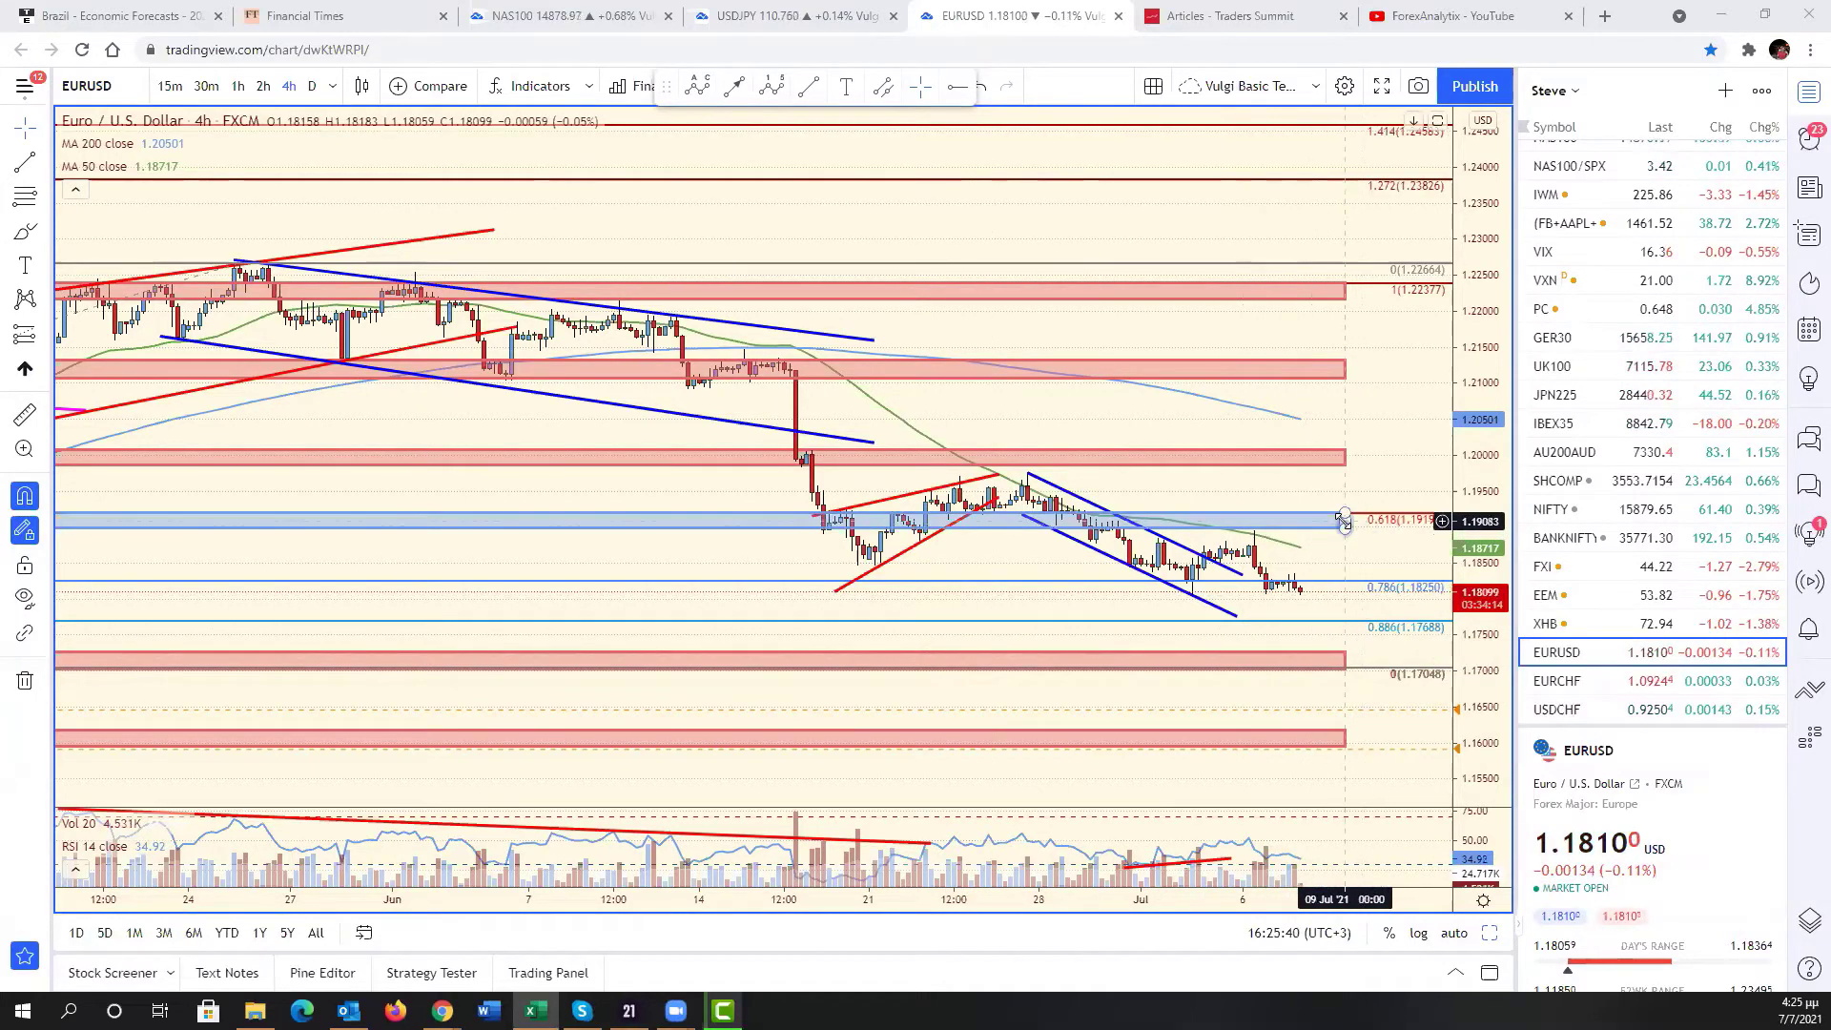
# - Stretch the blue 1.19 zone and red 1.20, 1.17, 1.161, 1.21, 1.222 zones out to 12 Jul
pyautogui.moveTo(1342, 518); pyautogui.dragTo(1379, 523)
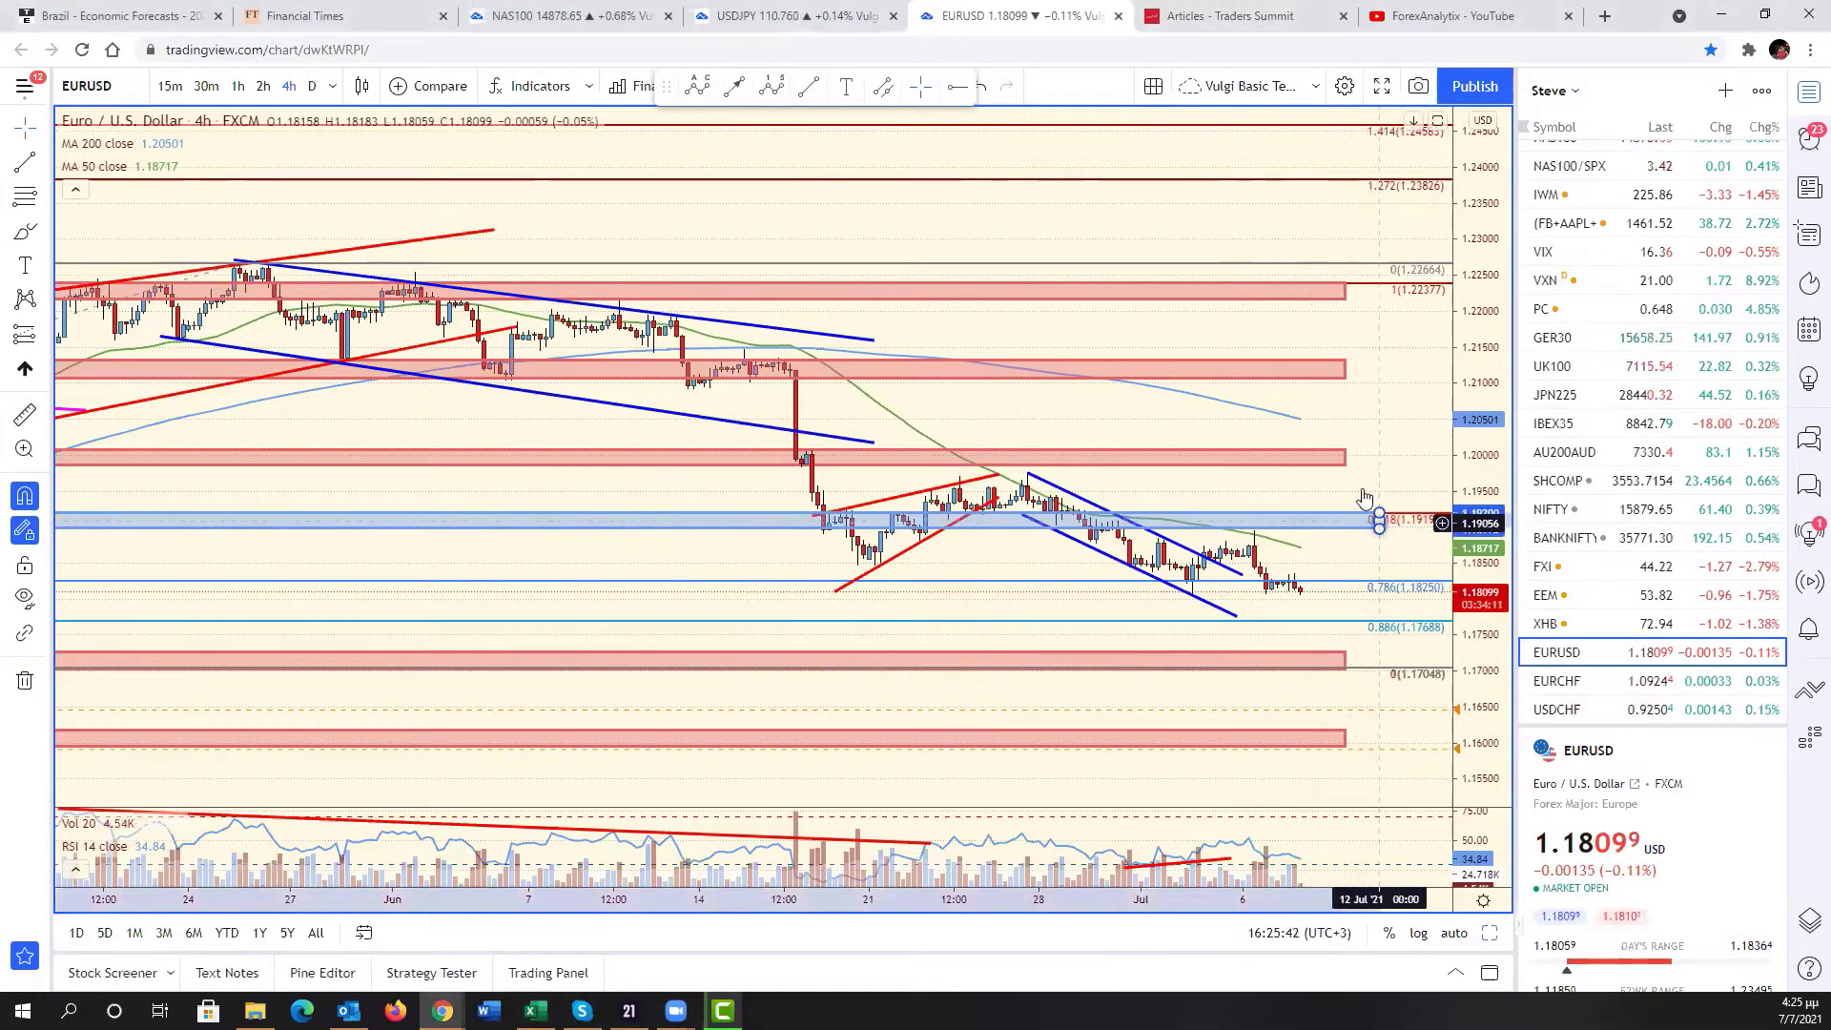
pyautogui.click(1364, 462)
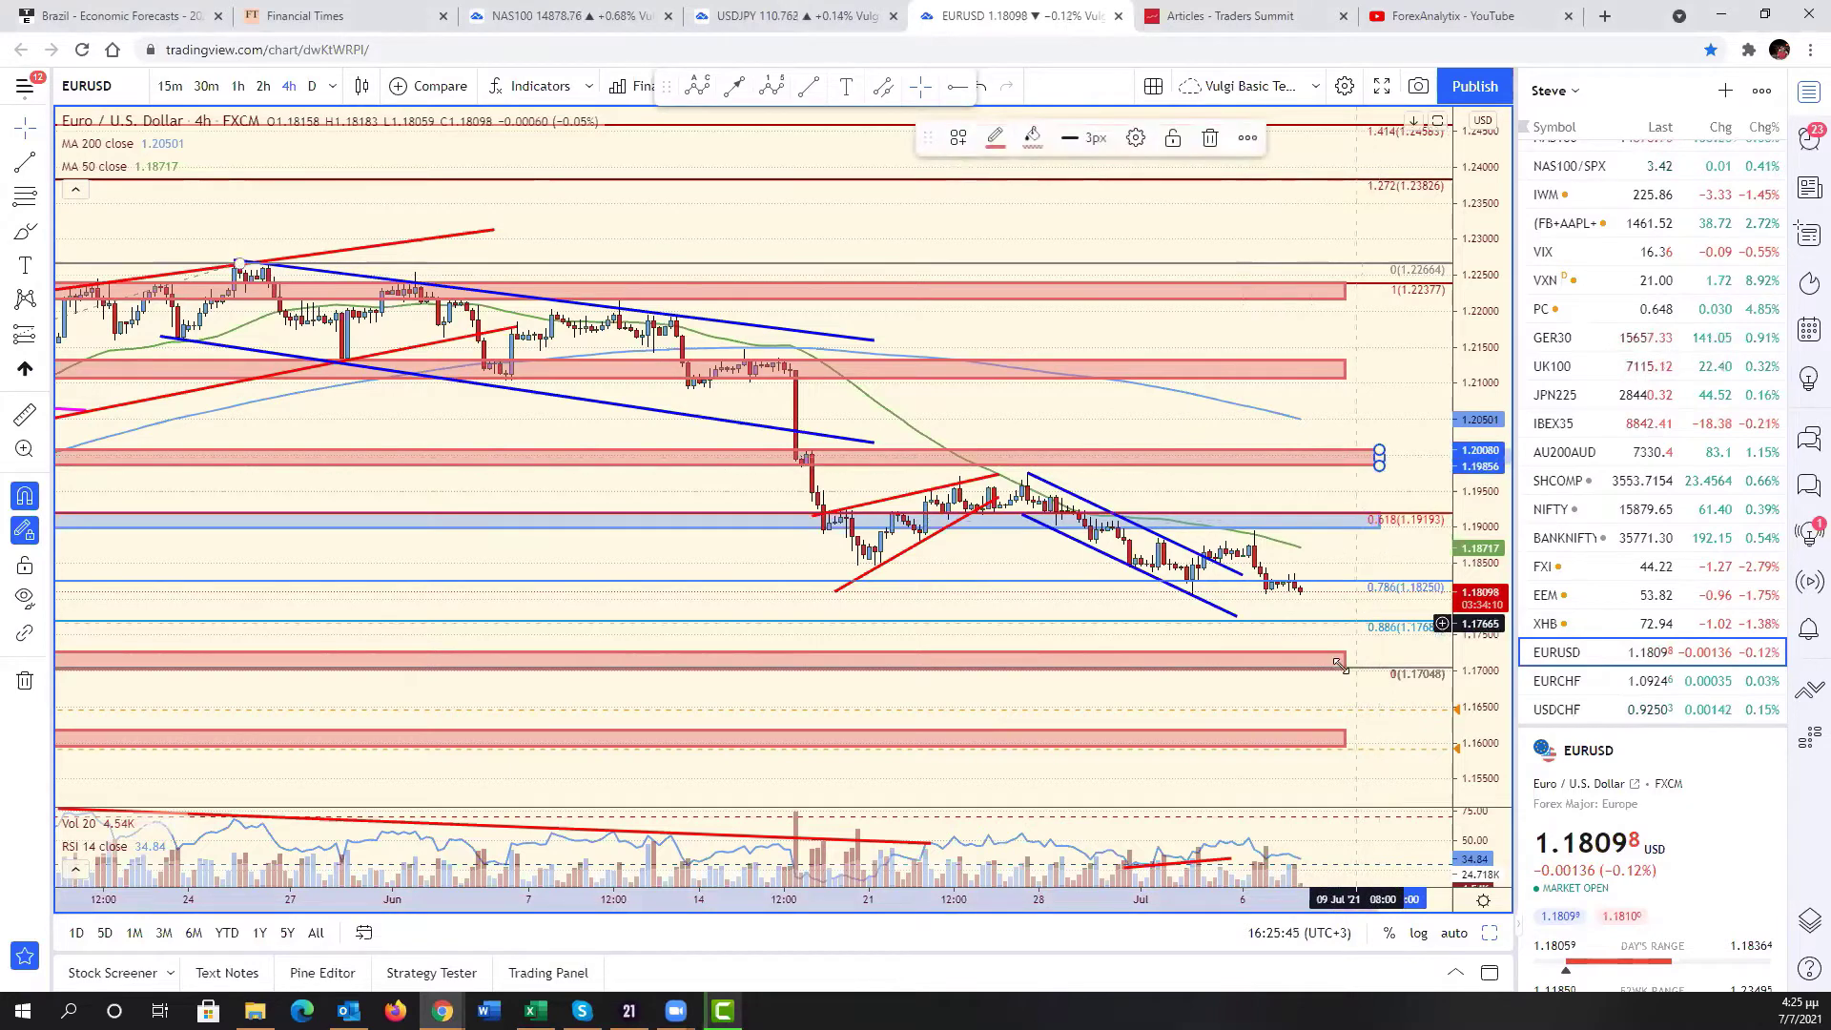
pyautogui.moveTo(1341, 664); pyautogui.dragTo(1380, 740)
pyautogui.click(1345, 735)
pyautogui.click(1374, 732)
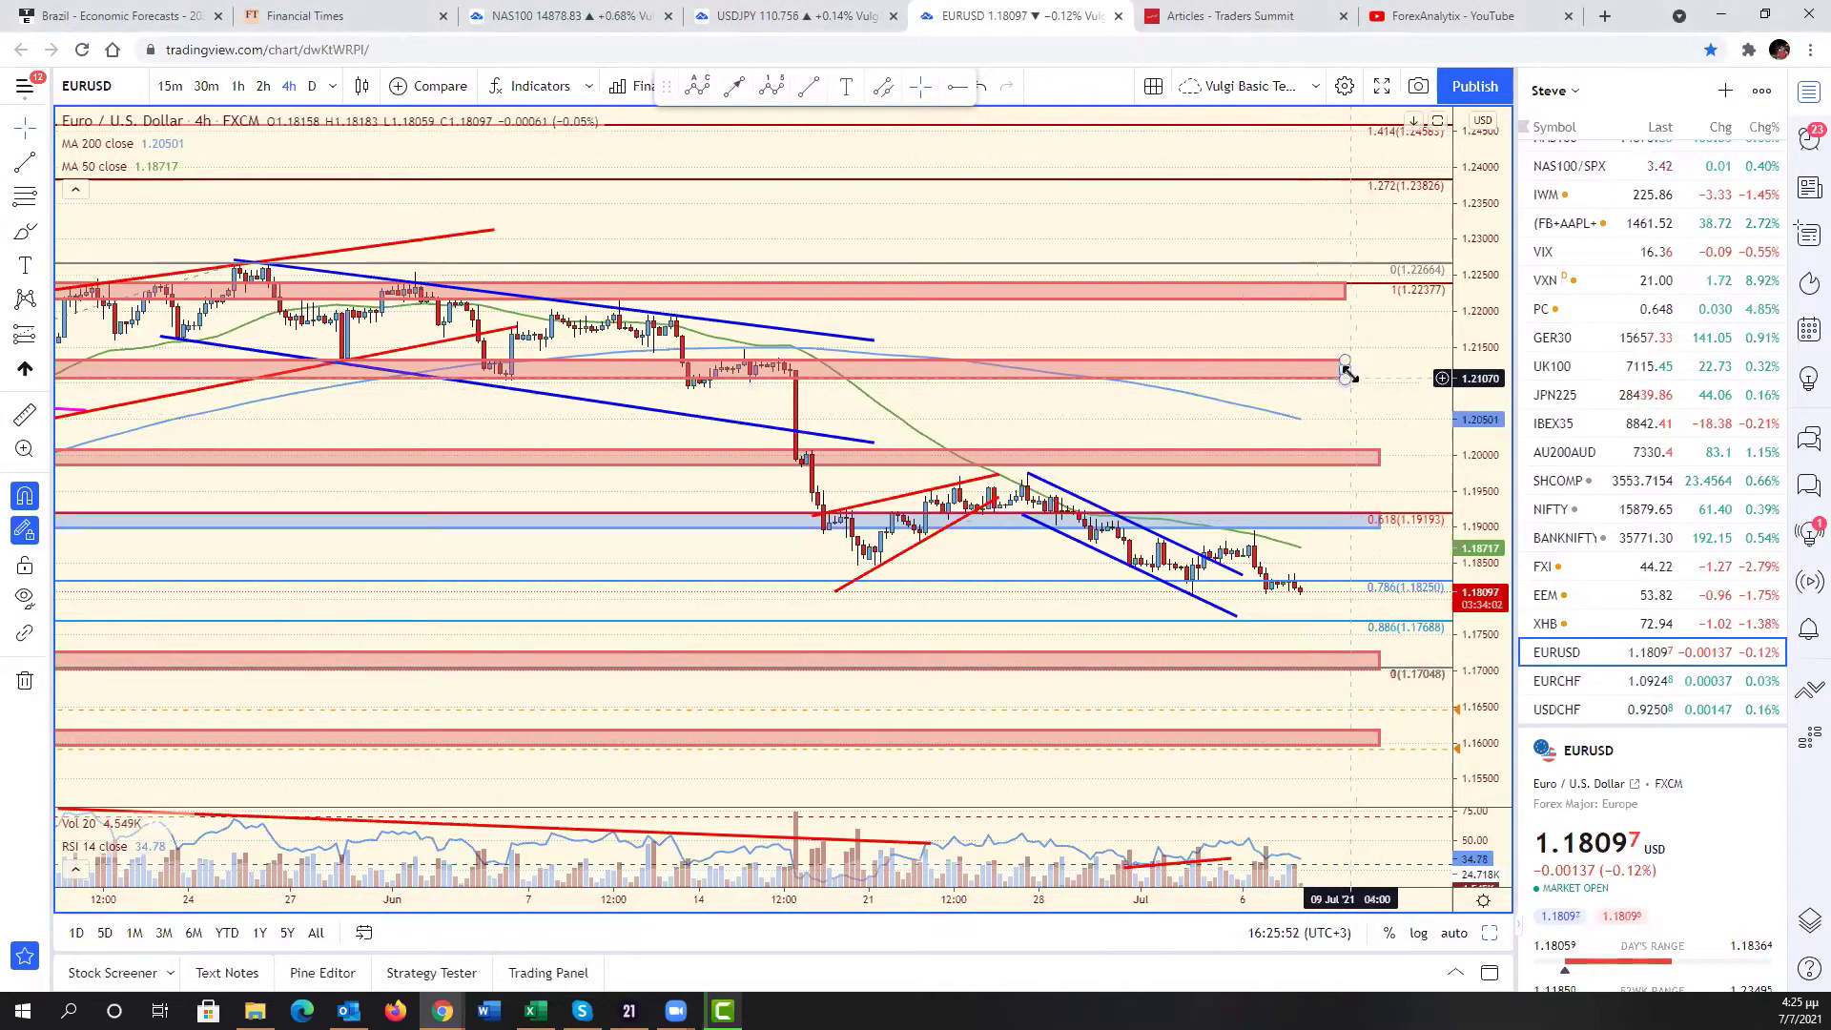
pyautogui.moveTo(1345, 372); pyautogui.dragTo(1379, 370)
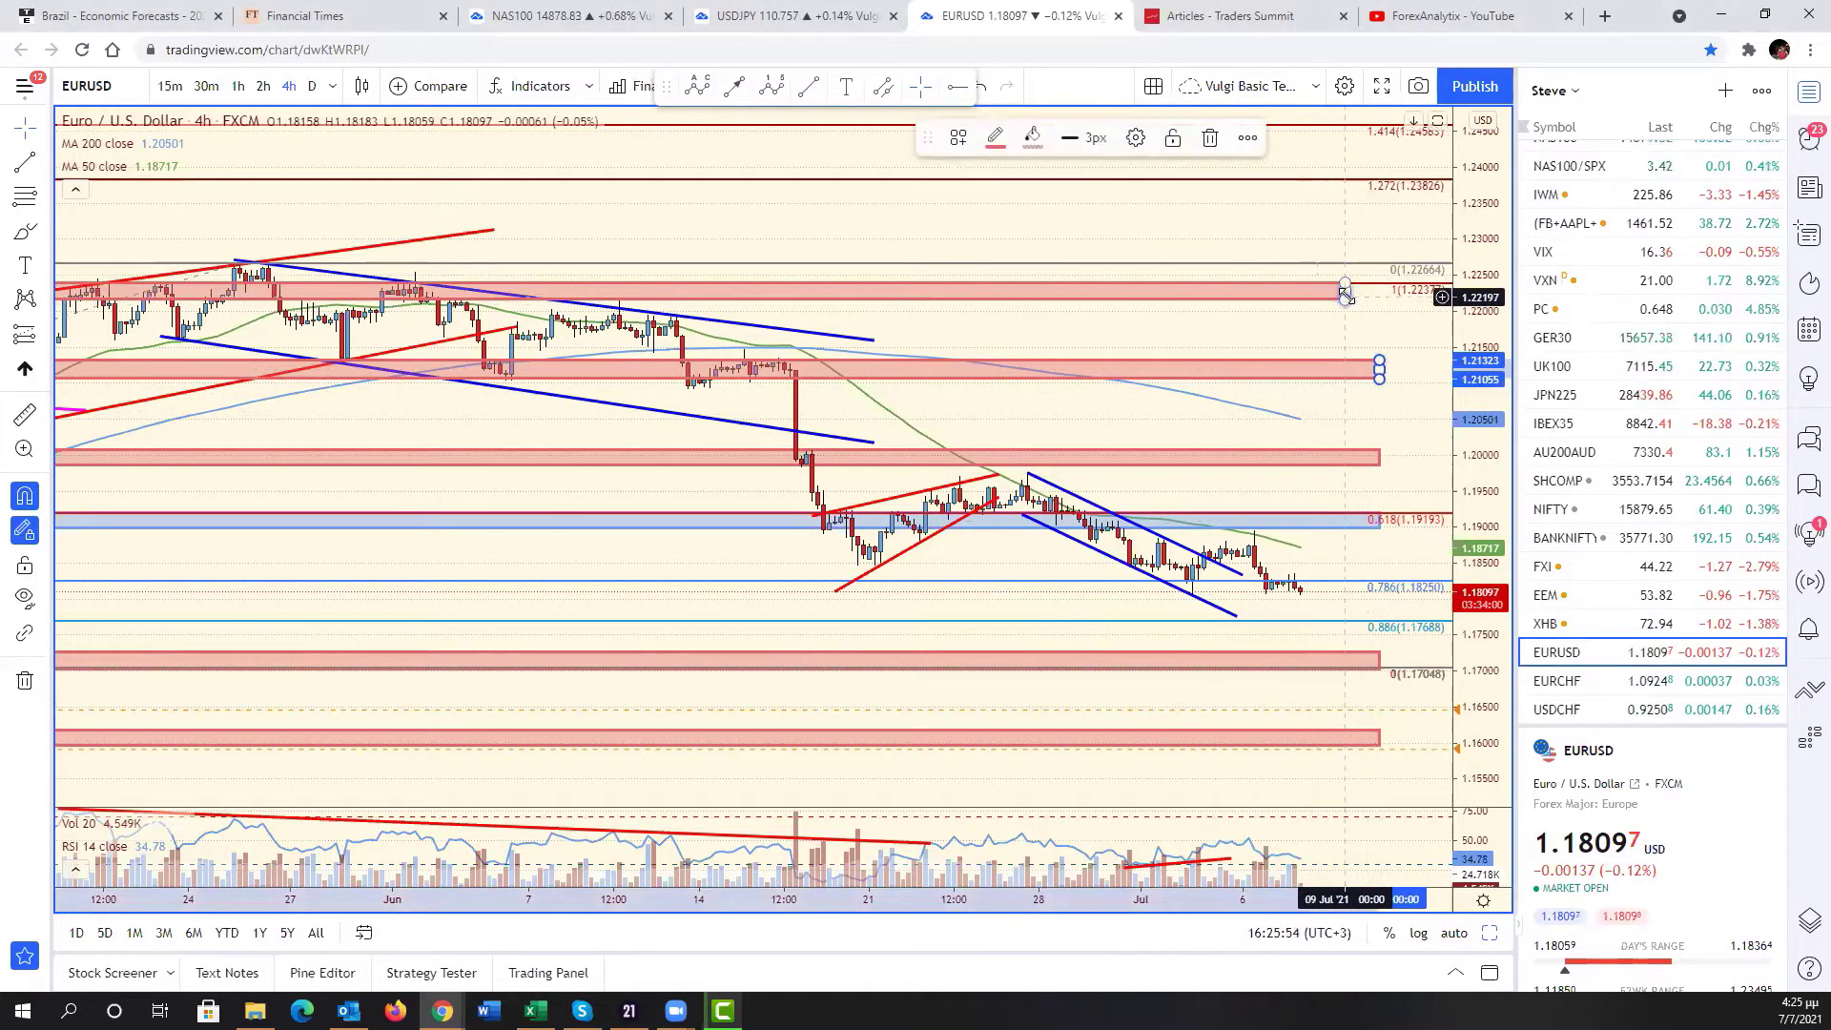
pyautogui.moveTo(1345, 291); pyautogui.dragTo(1379, 295)
pyautogui.click(1307, 401)
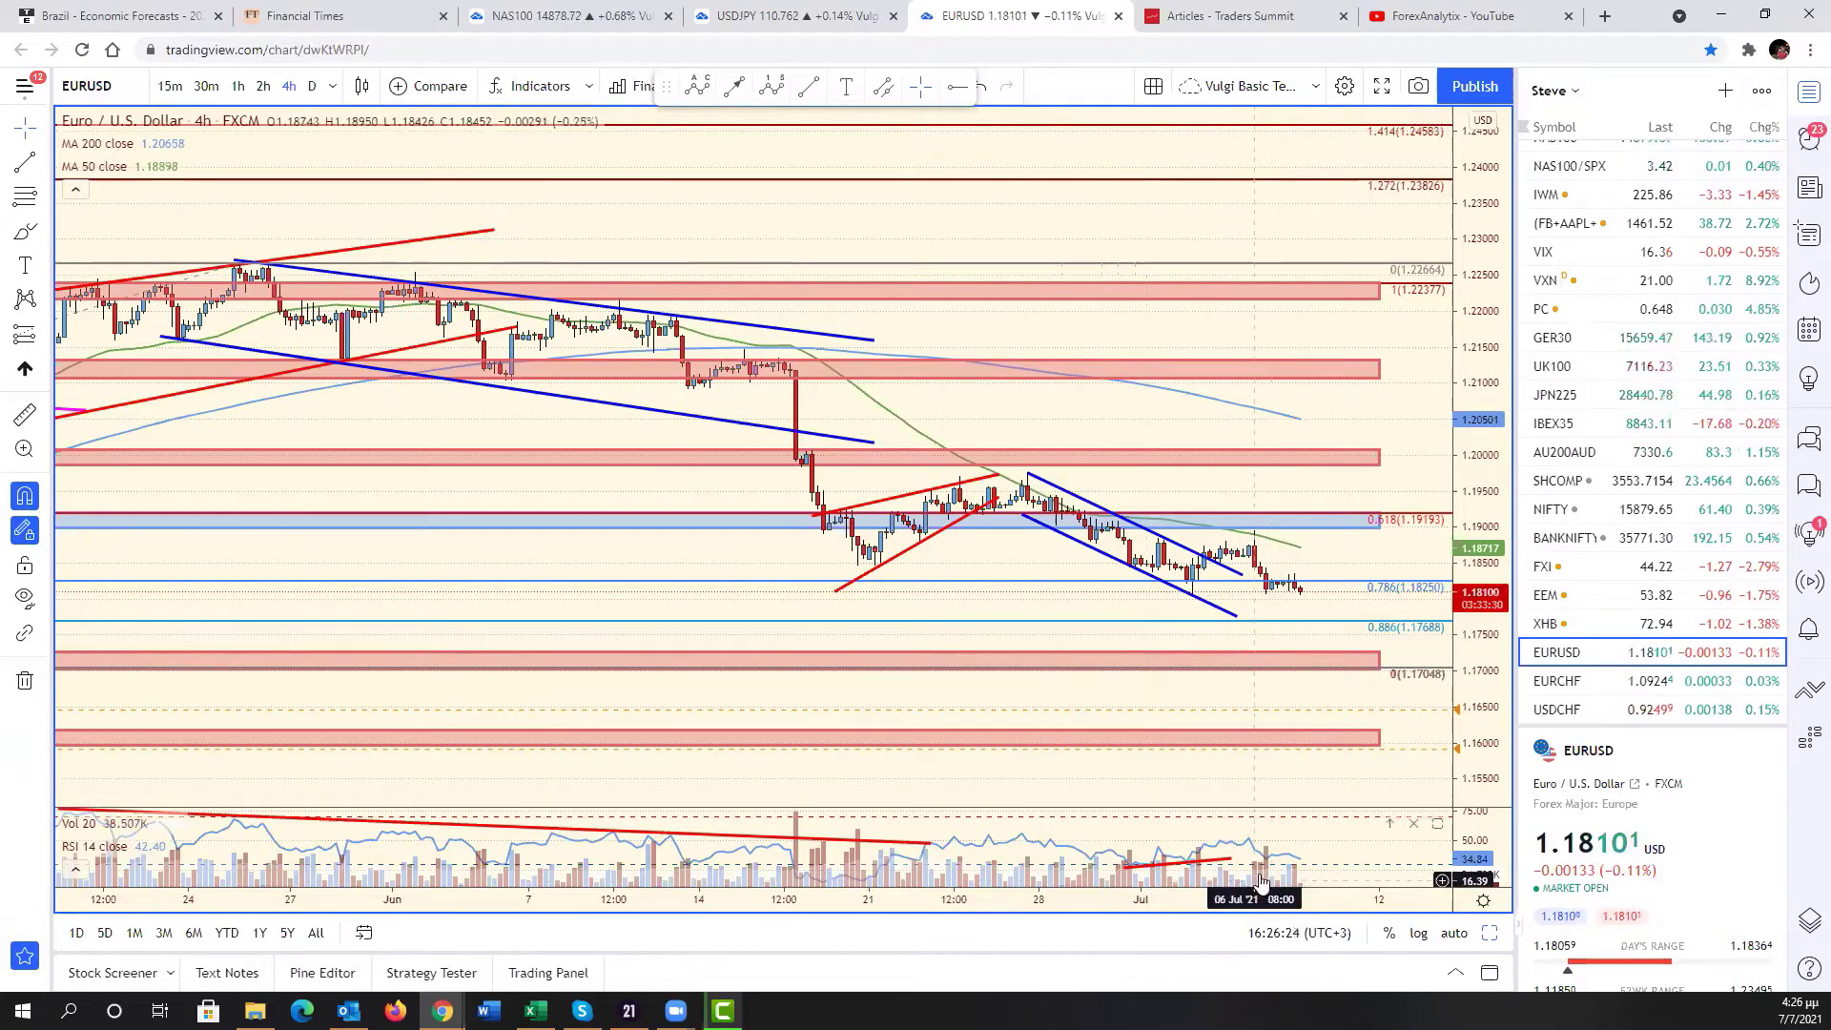
pyautogui.moveTo(1308, 642)
pyautogui.mouseDown()
pyautogui.moveTo(1336, 664)
pyautogui.moveTo(1334, 628)
pyautogui.mouseUp()
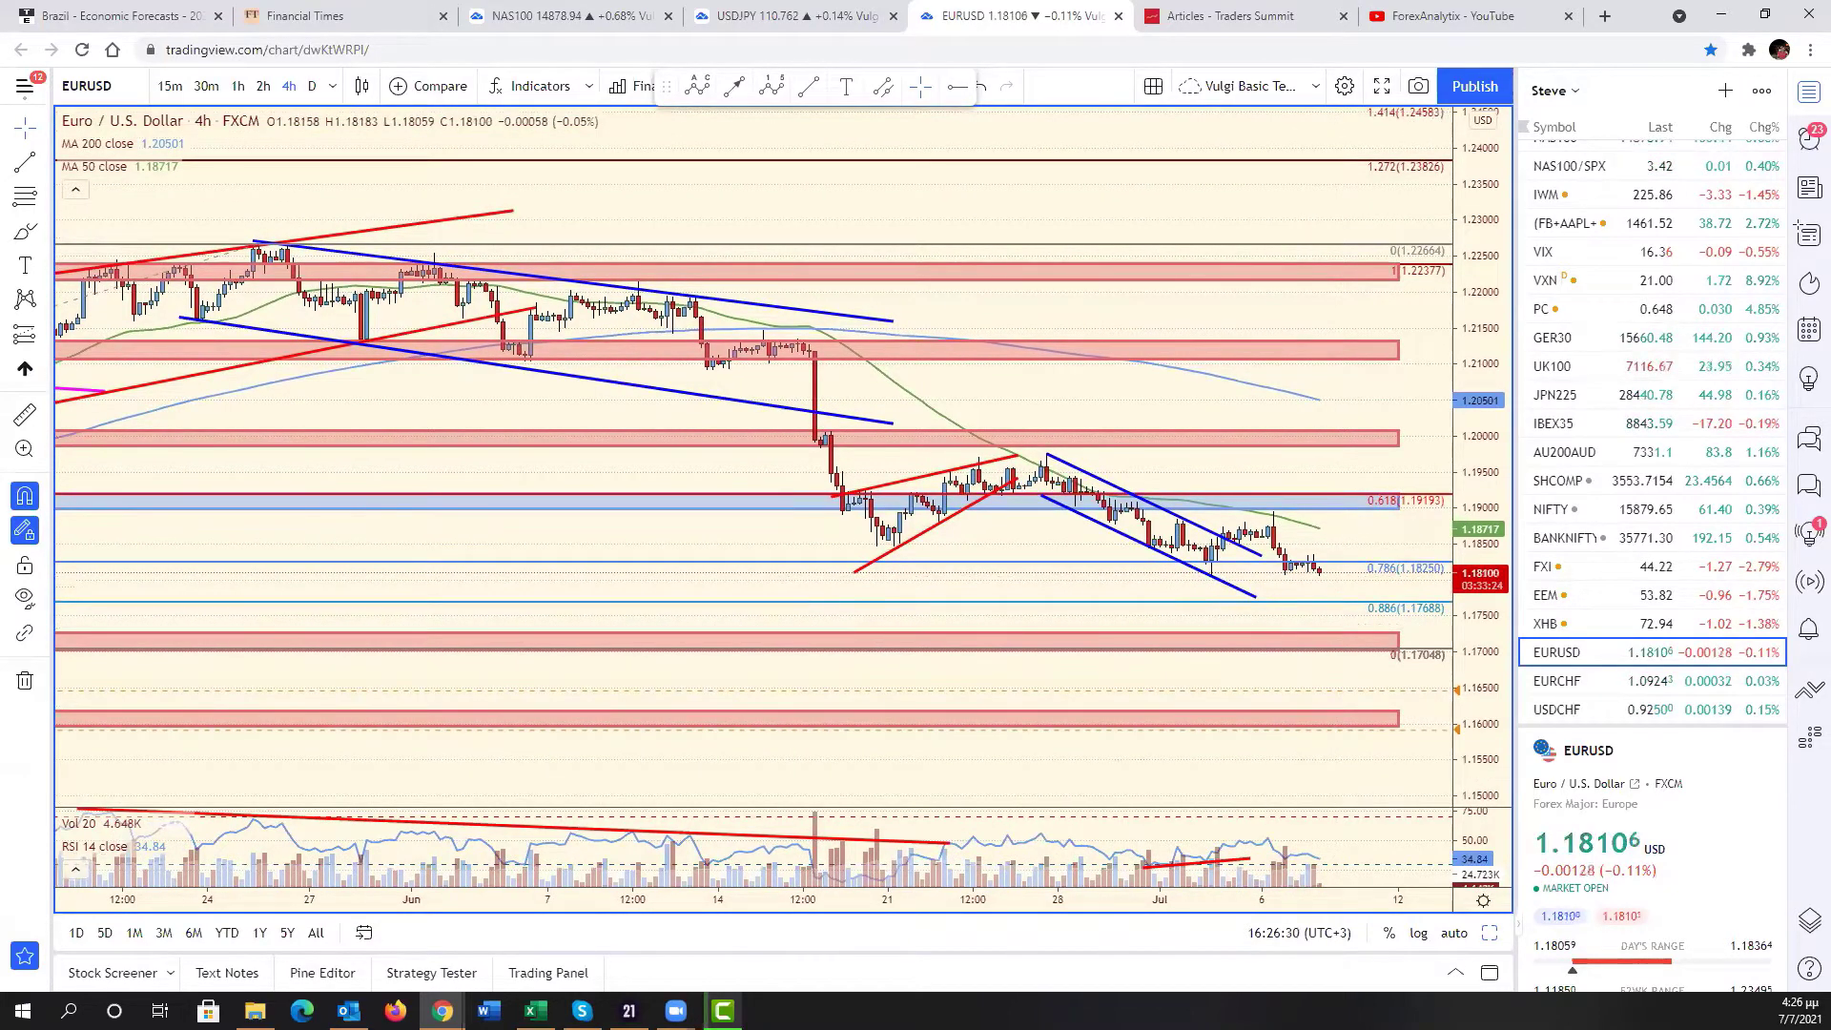
pyautogui.hotkey('alt', 'Tab')
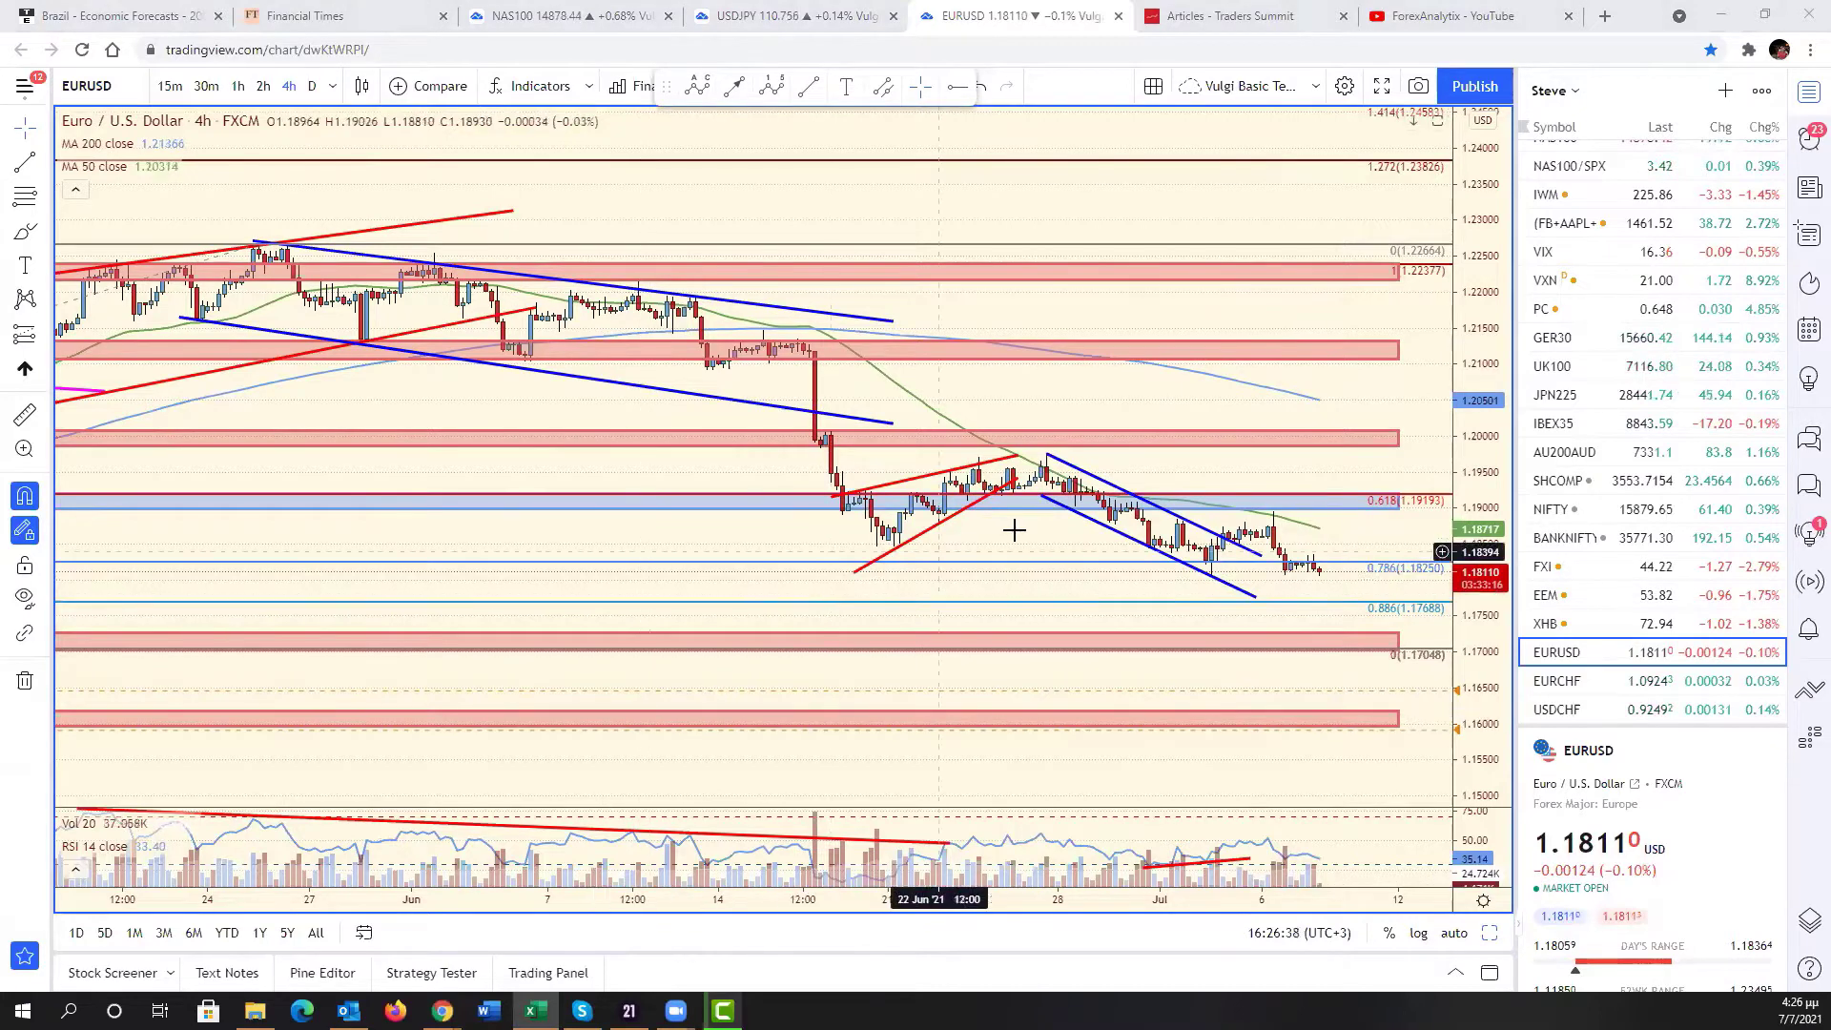
# - Zoom and pan the EURUSD 4h chart to frame mid-May through early July
pyautogui.scroll(-5, 1010, 573)
pyautogui.scroll(-3, 1307, 692)
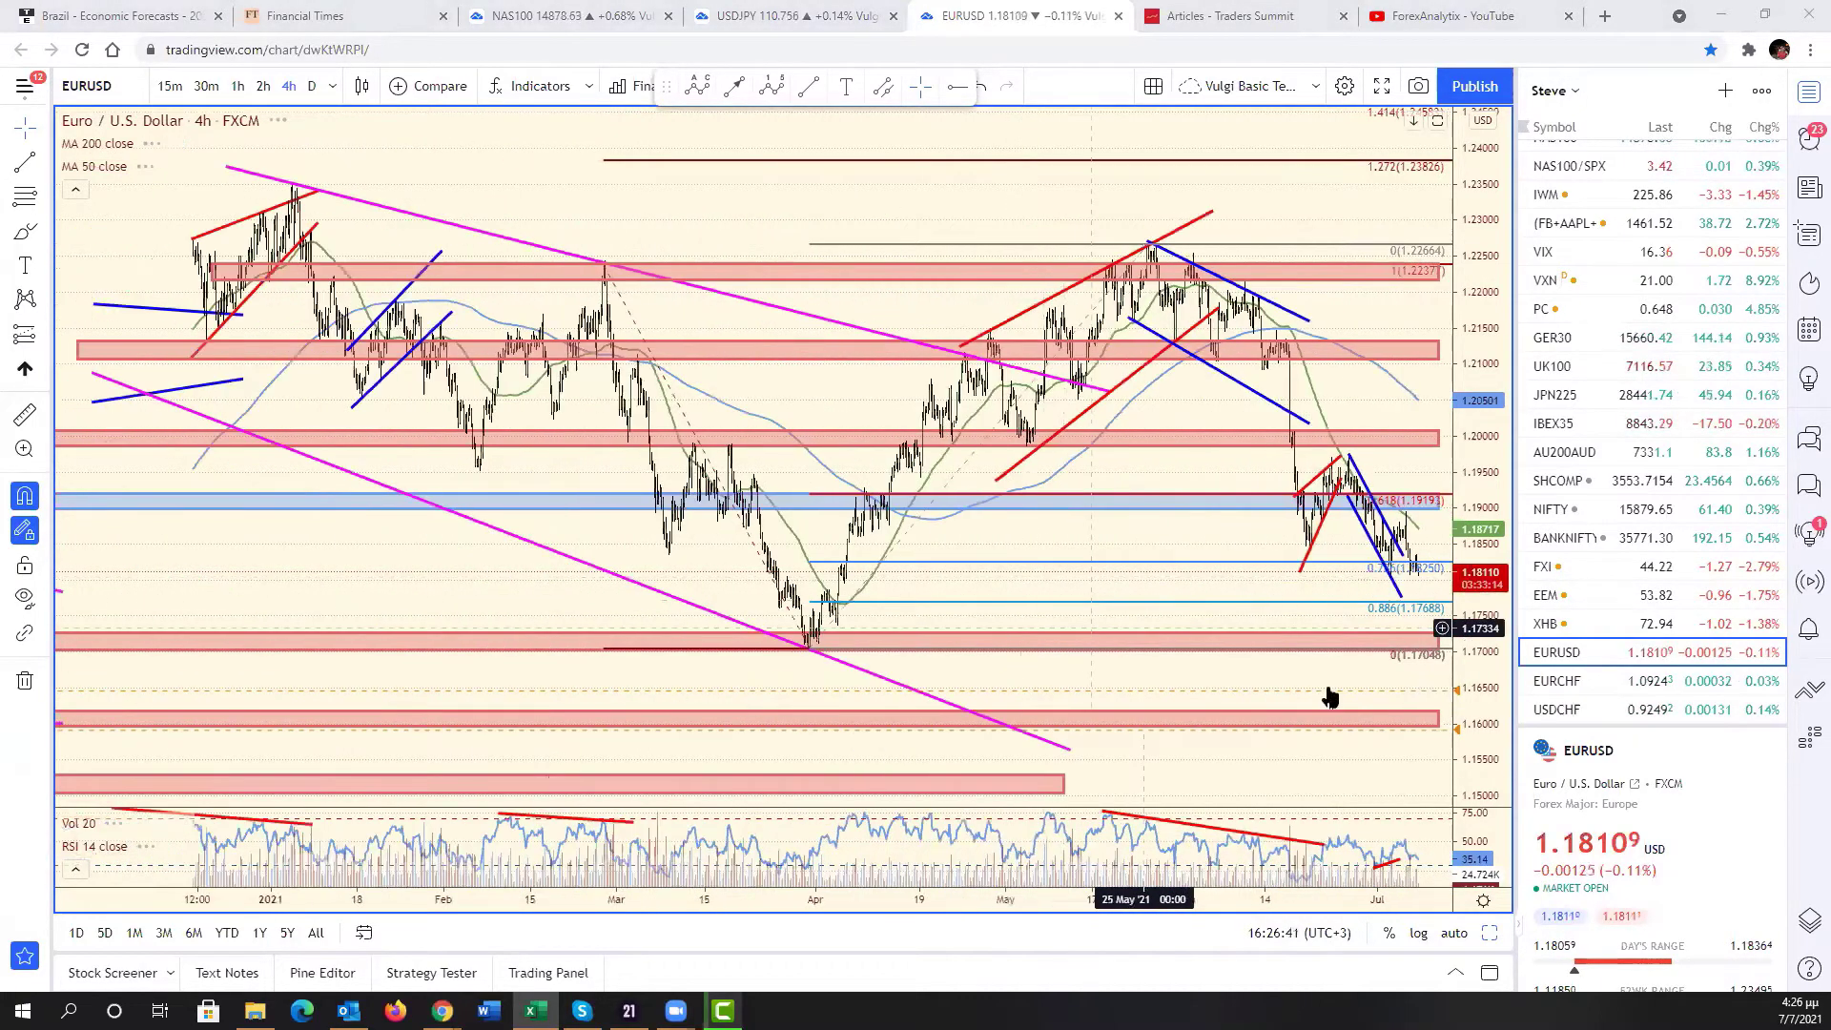
pyautogui.moveTo(1316, 678); pyautogui.dragTo(1206, 658)
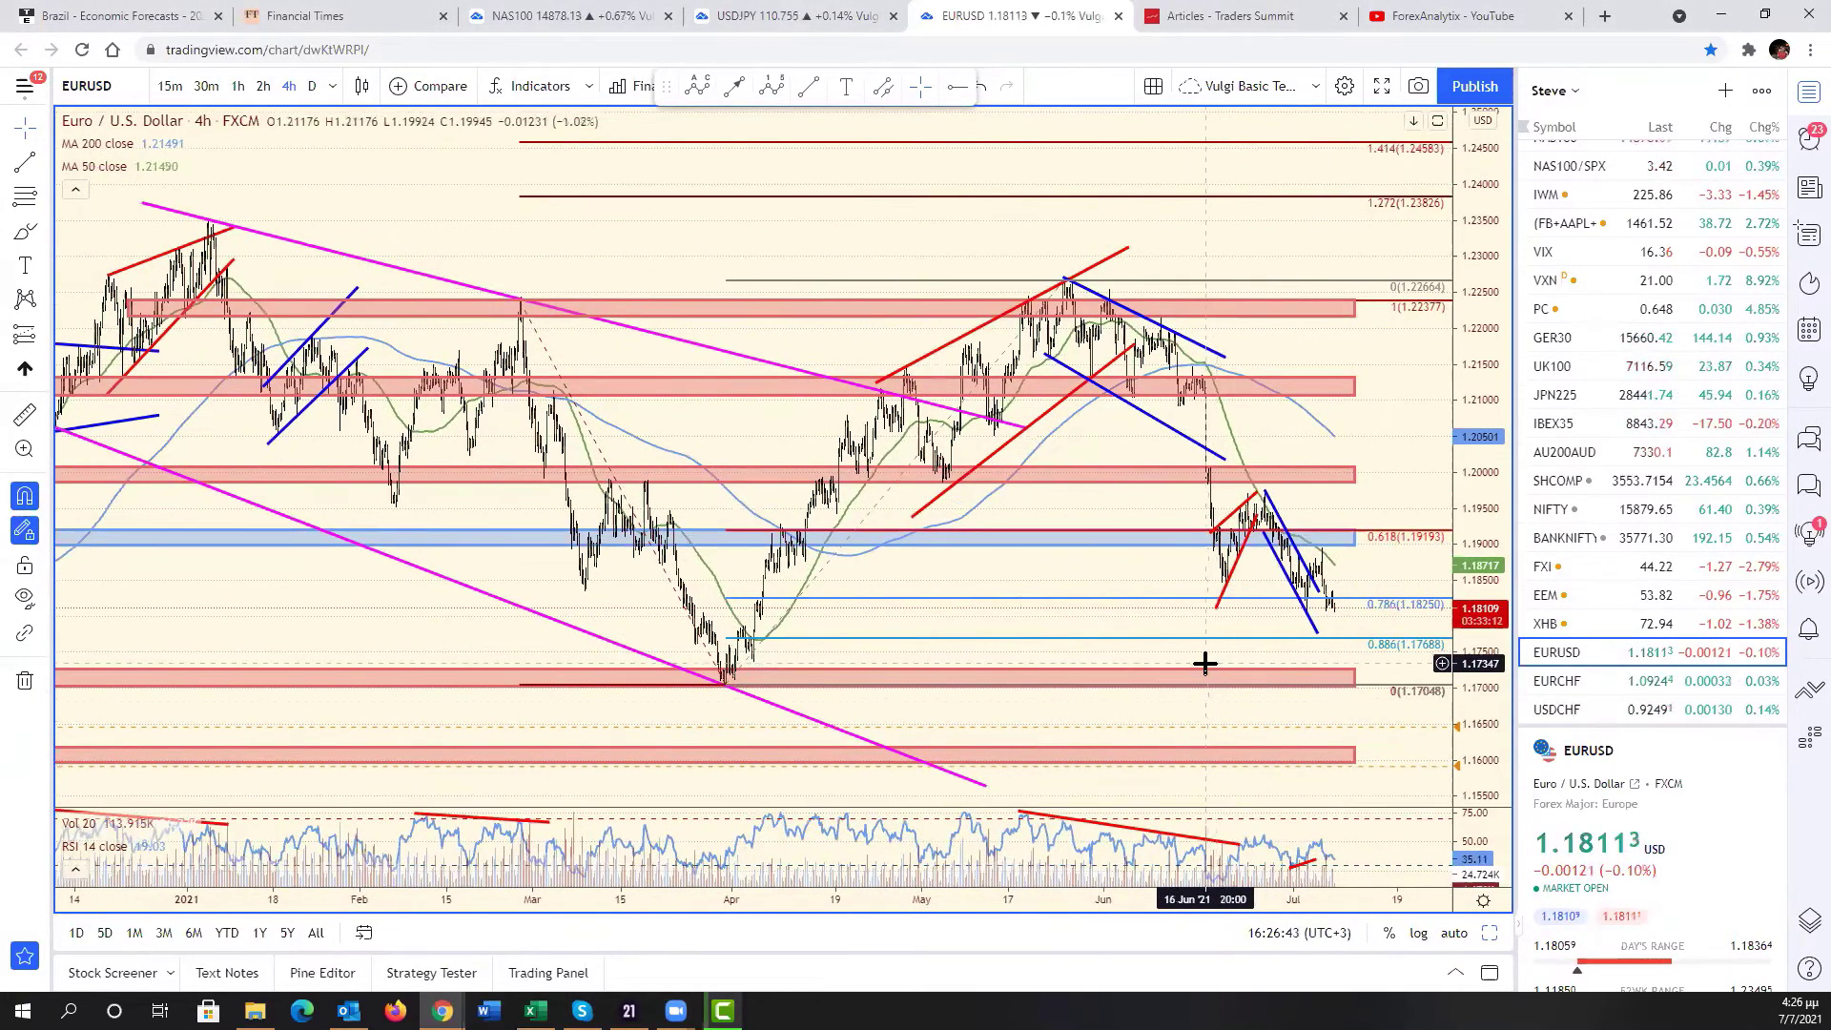
pyautogui.scroll(1, 1198, 655)
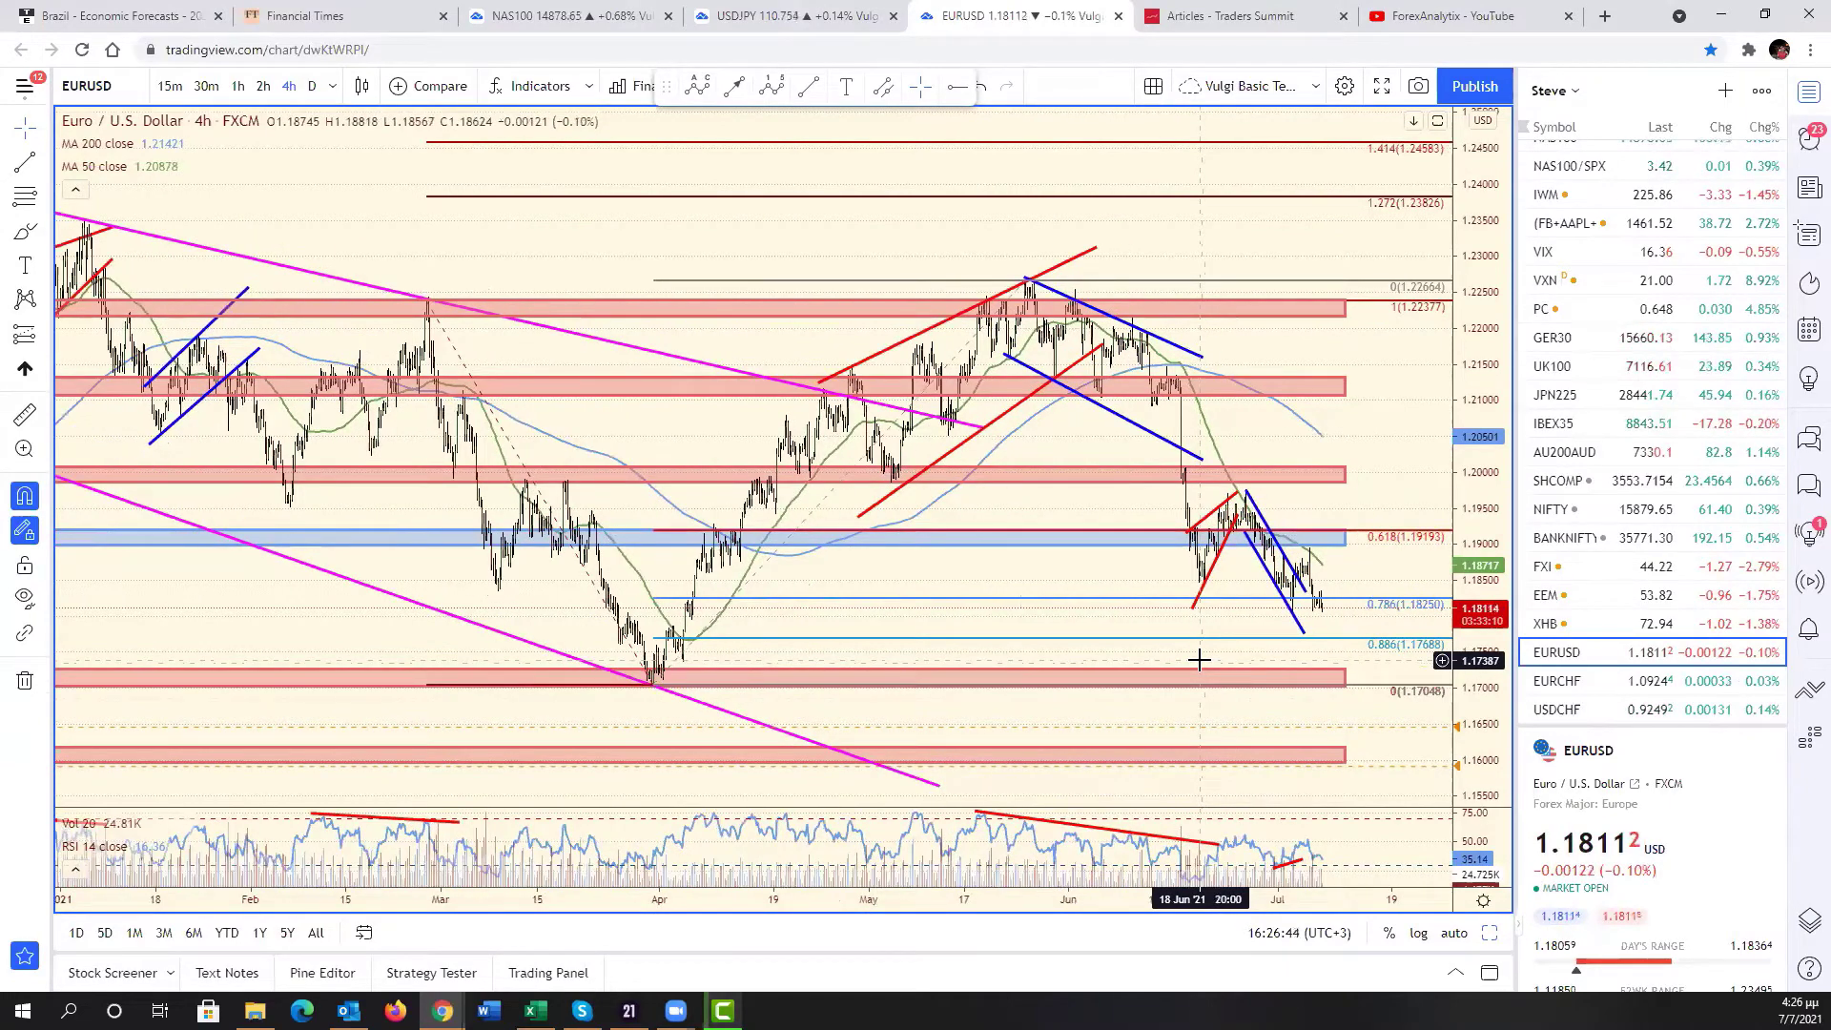
pyautogui.scroll(-3, 1059, 662)
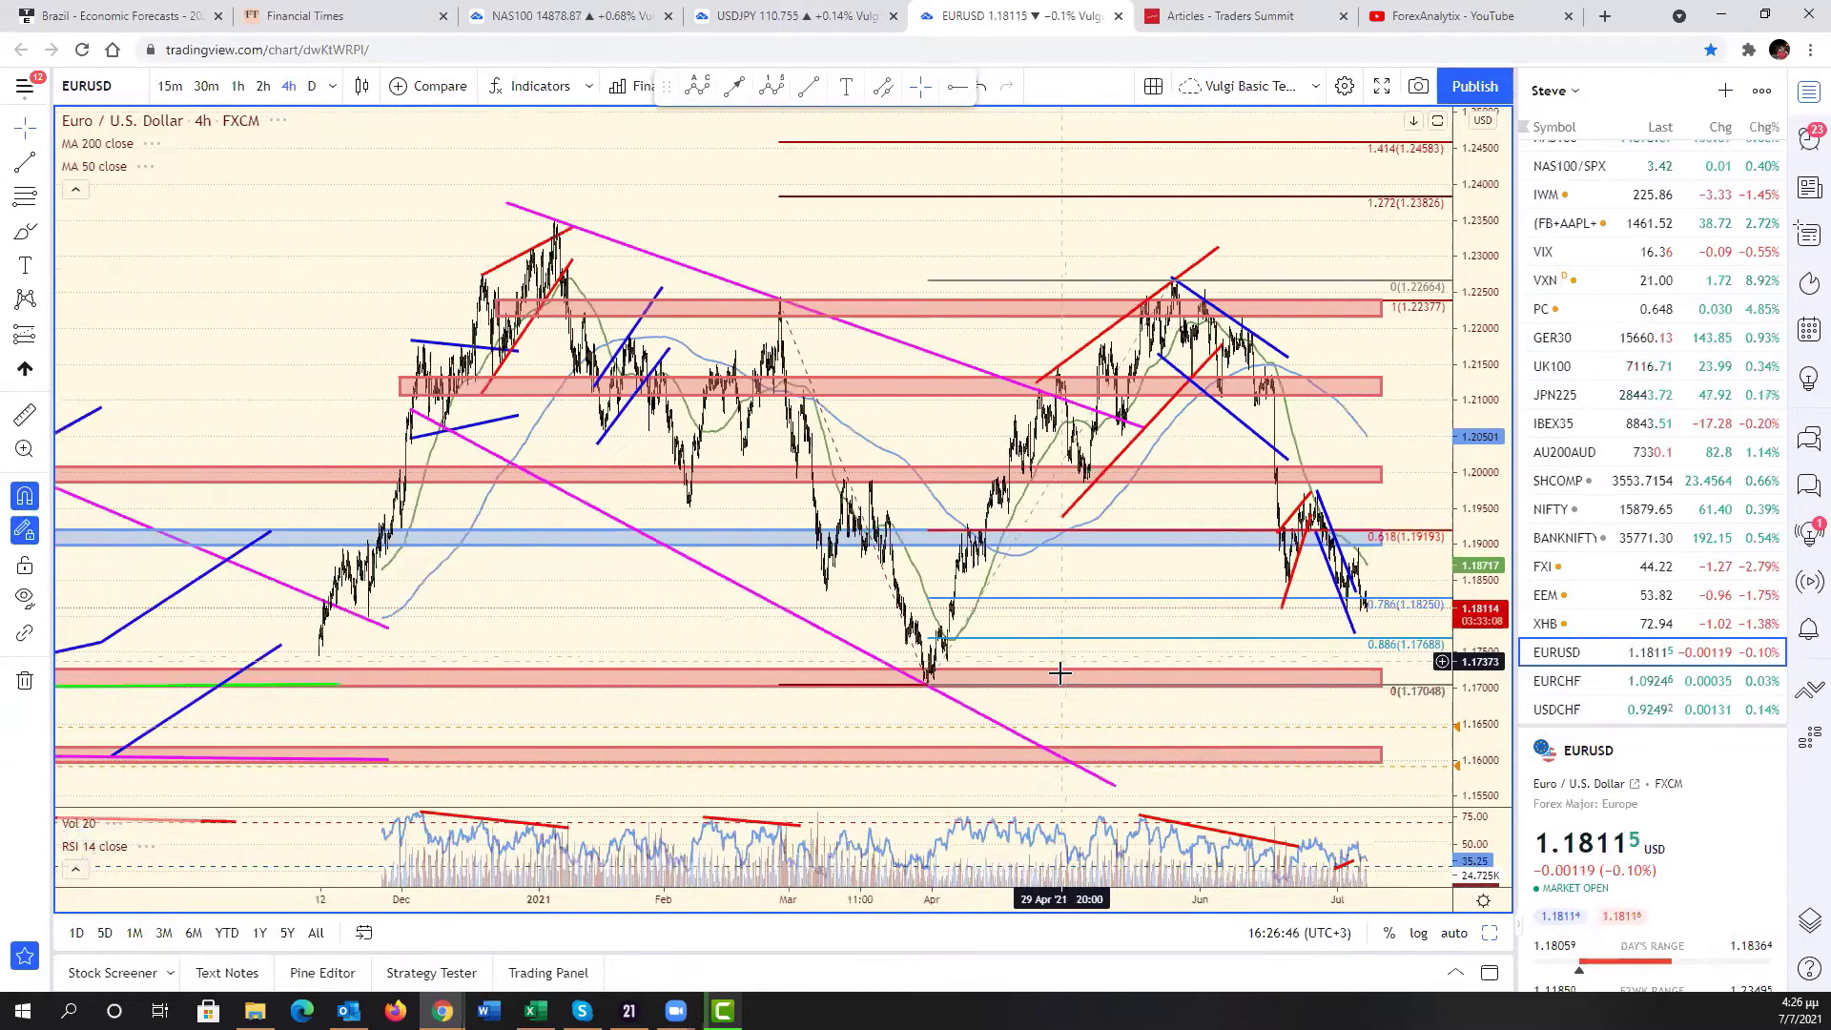
pyautogui.scroll(3, 1057, 668)
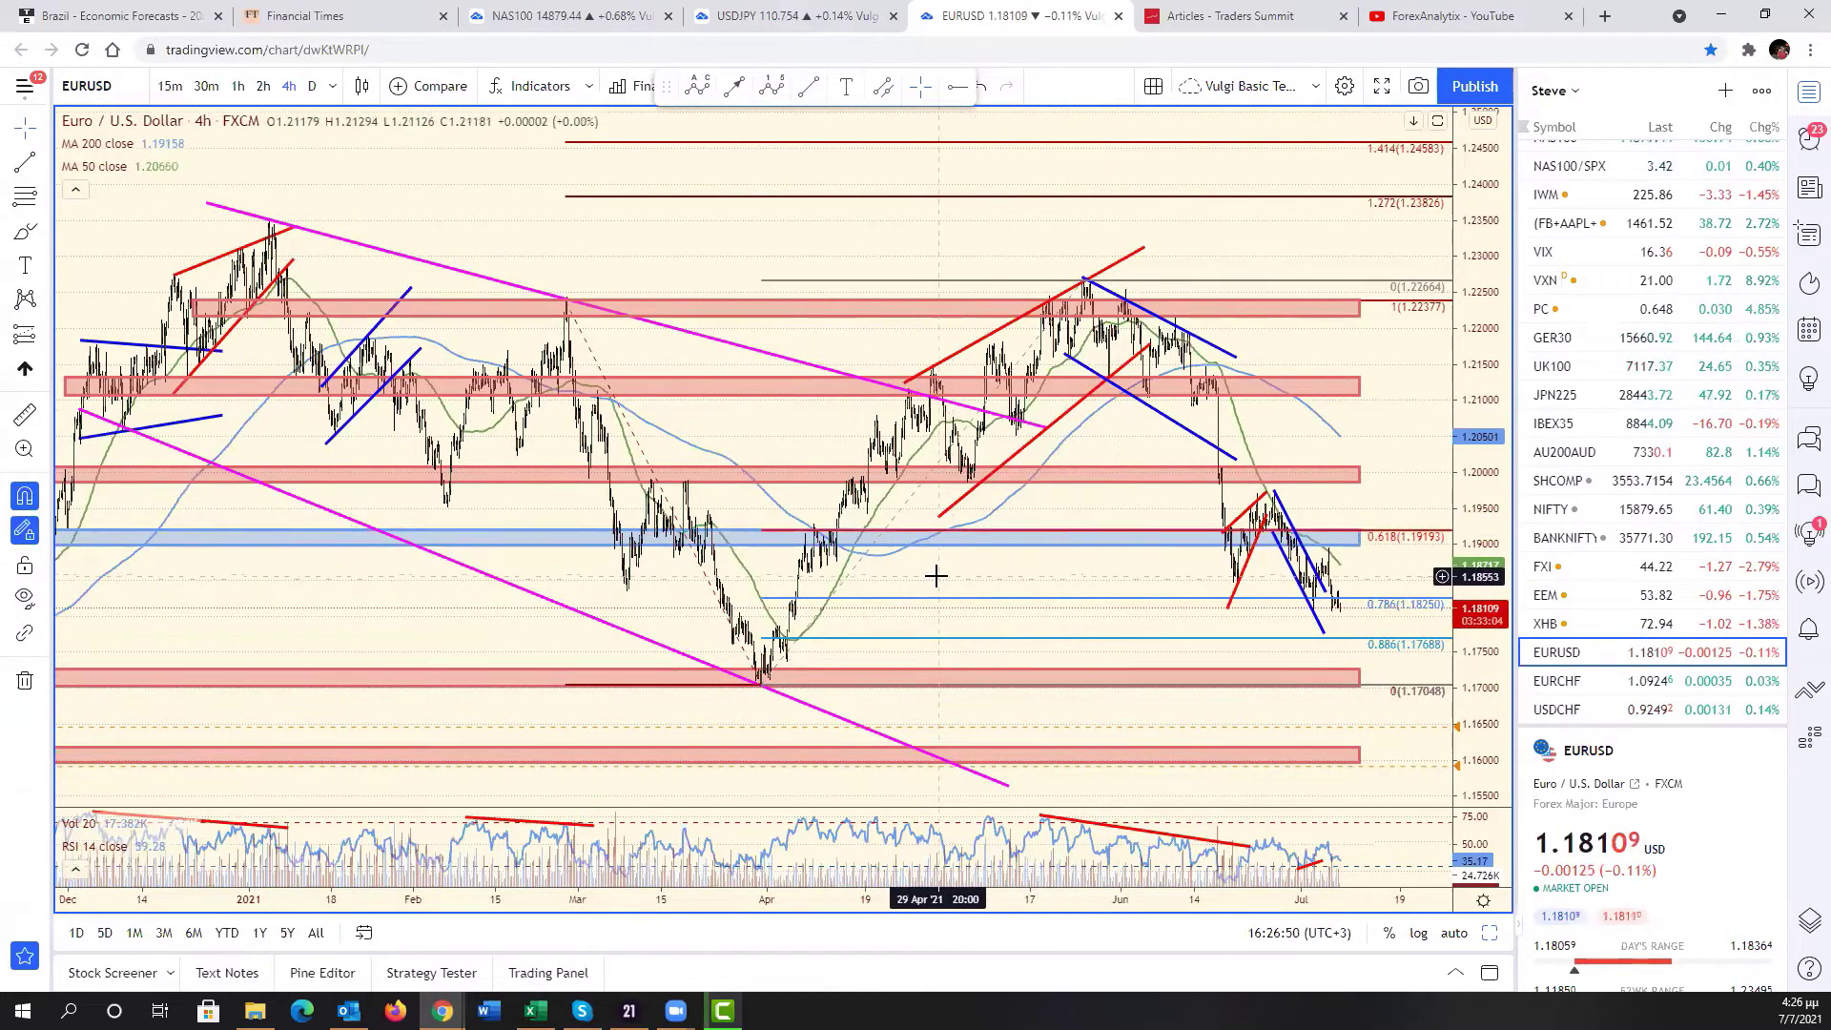
pyautogui.scroll(-5, 936, 576)
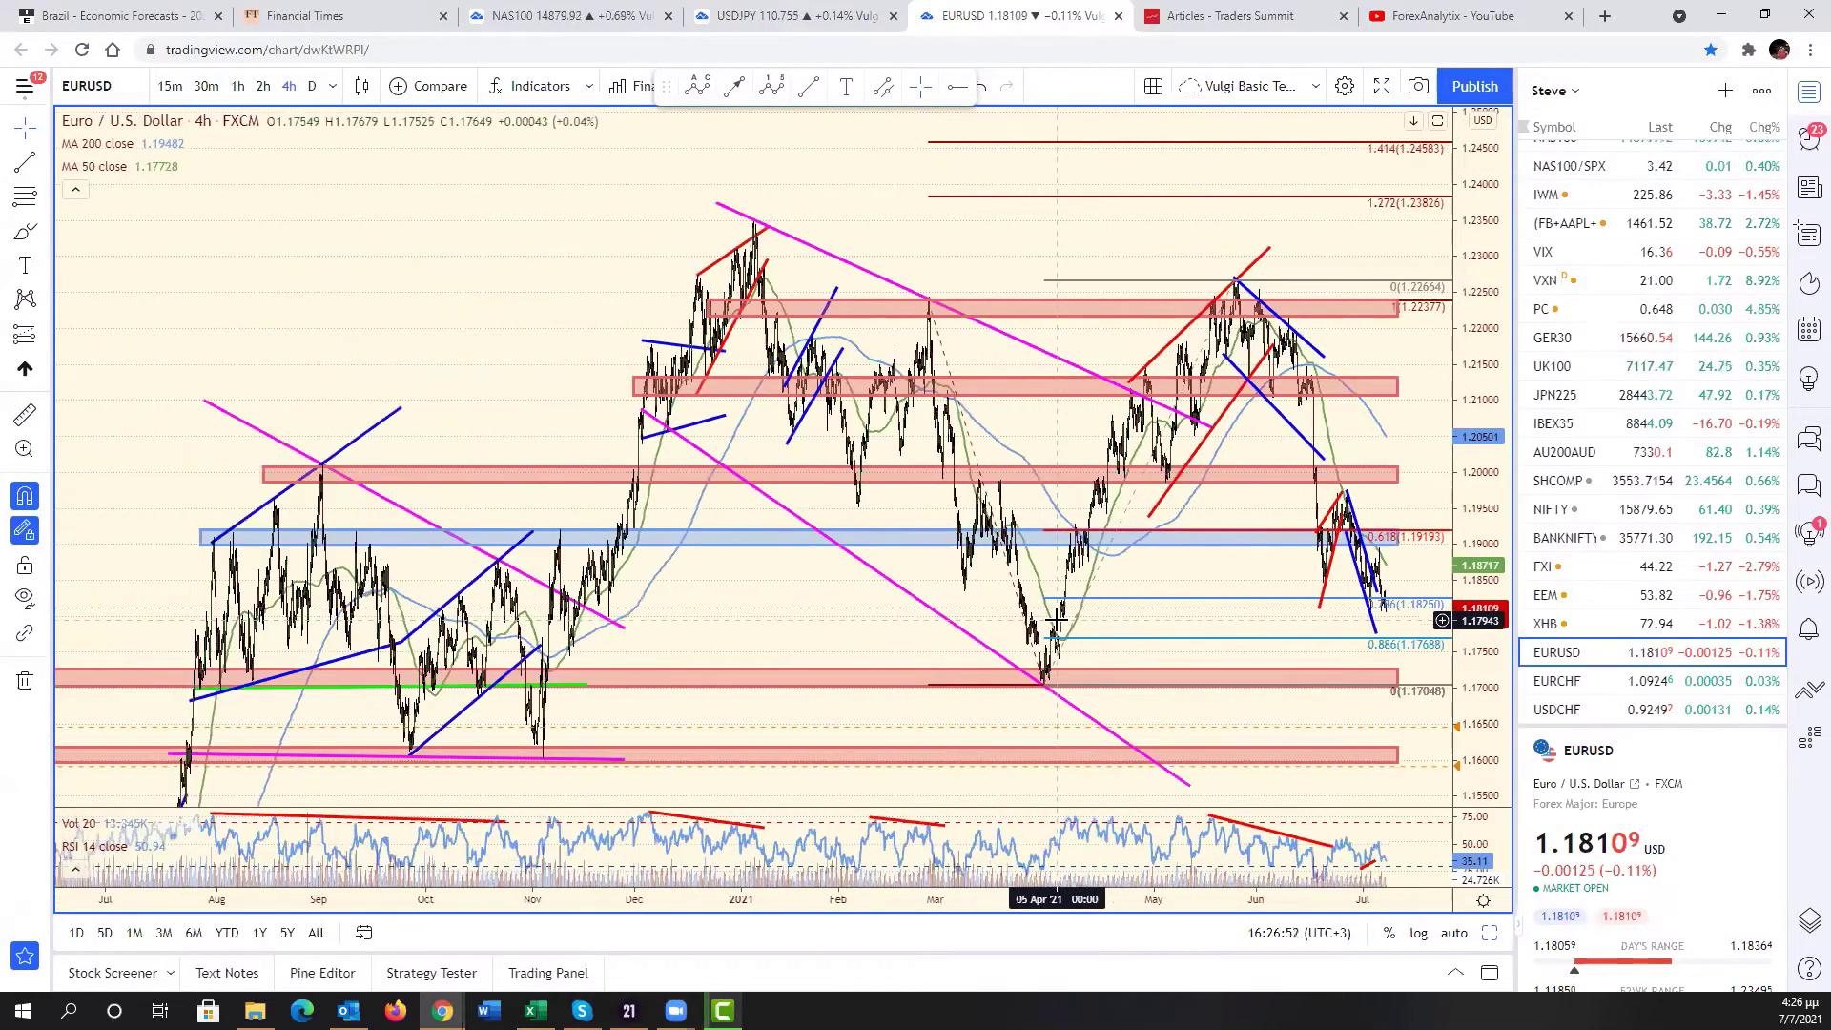
pyautogui.scroll(5, 1057, 622)
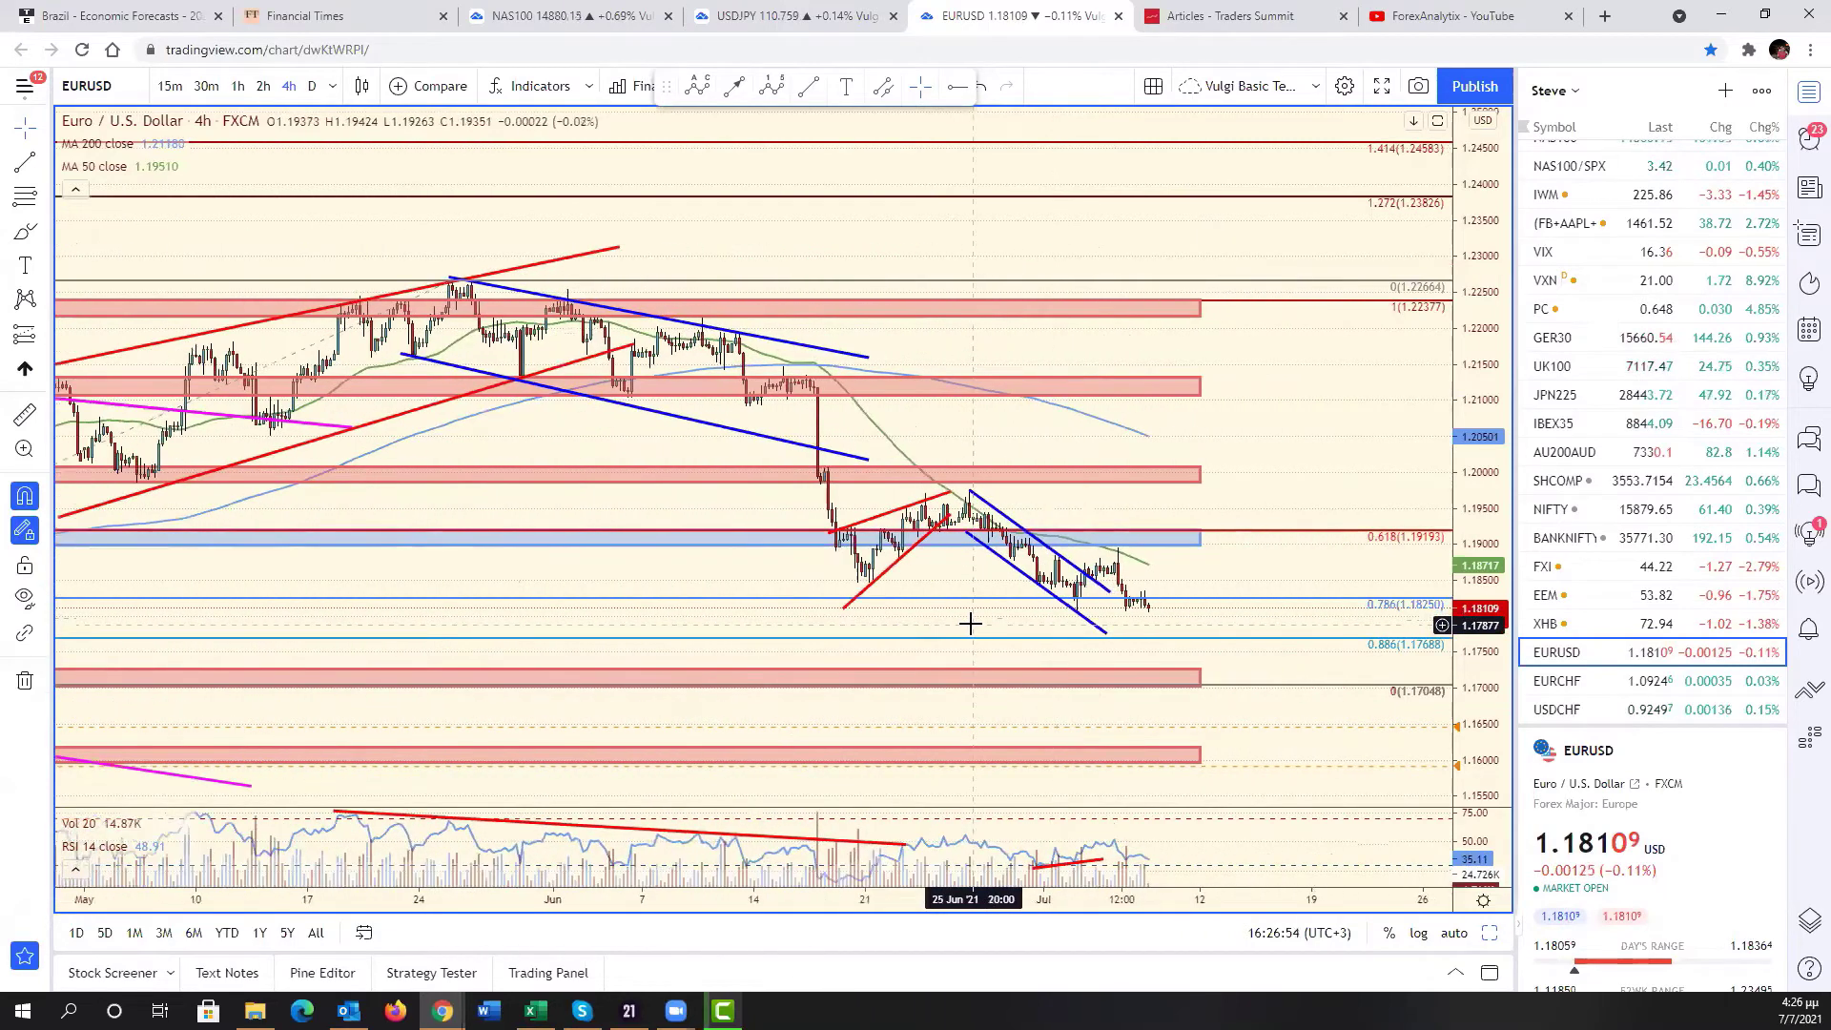
pyautogui.scroll(3, 970, 623)
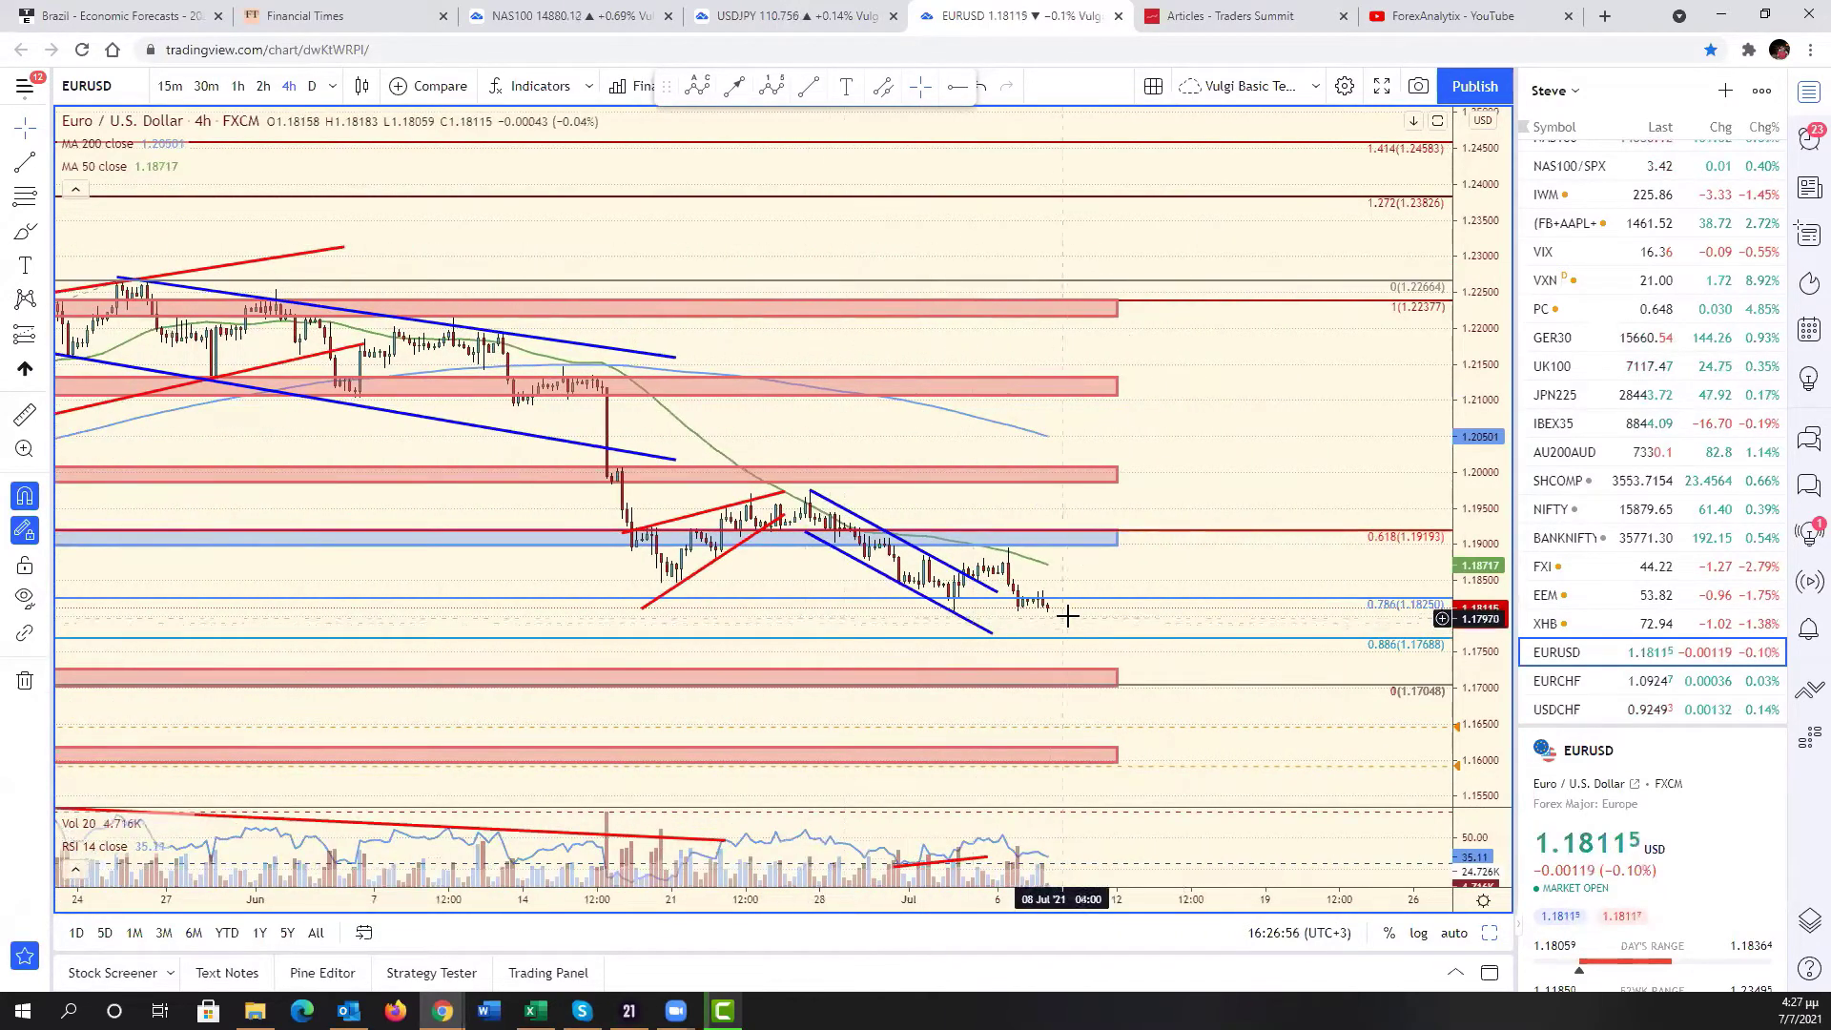
pyautogui.scroll(2, 1067, 616)
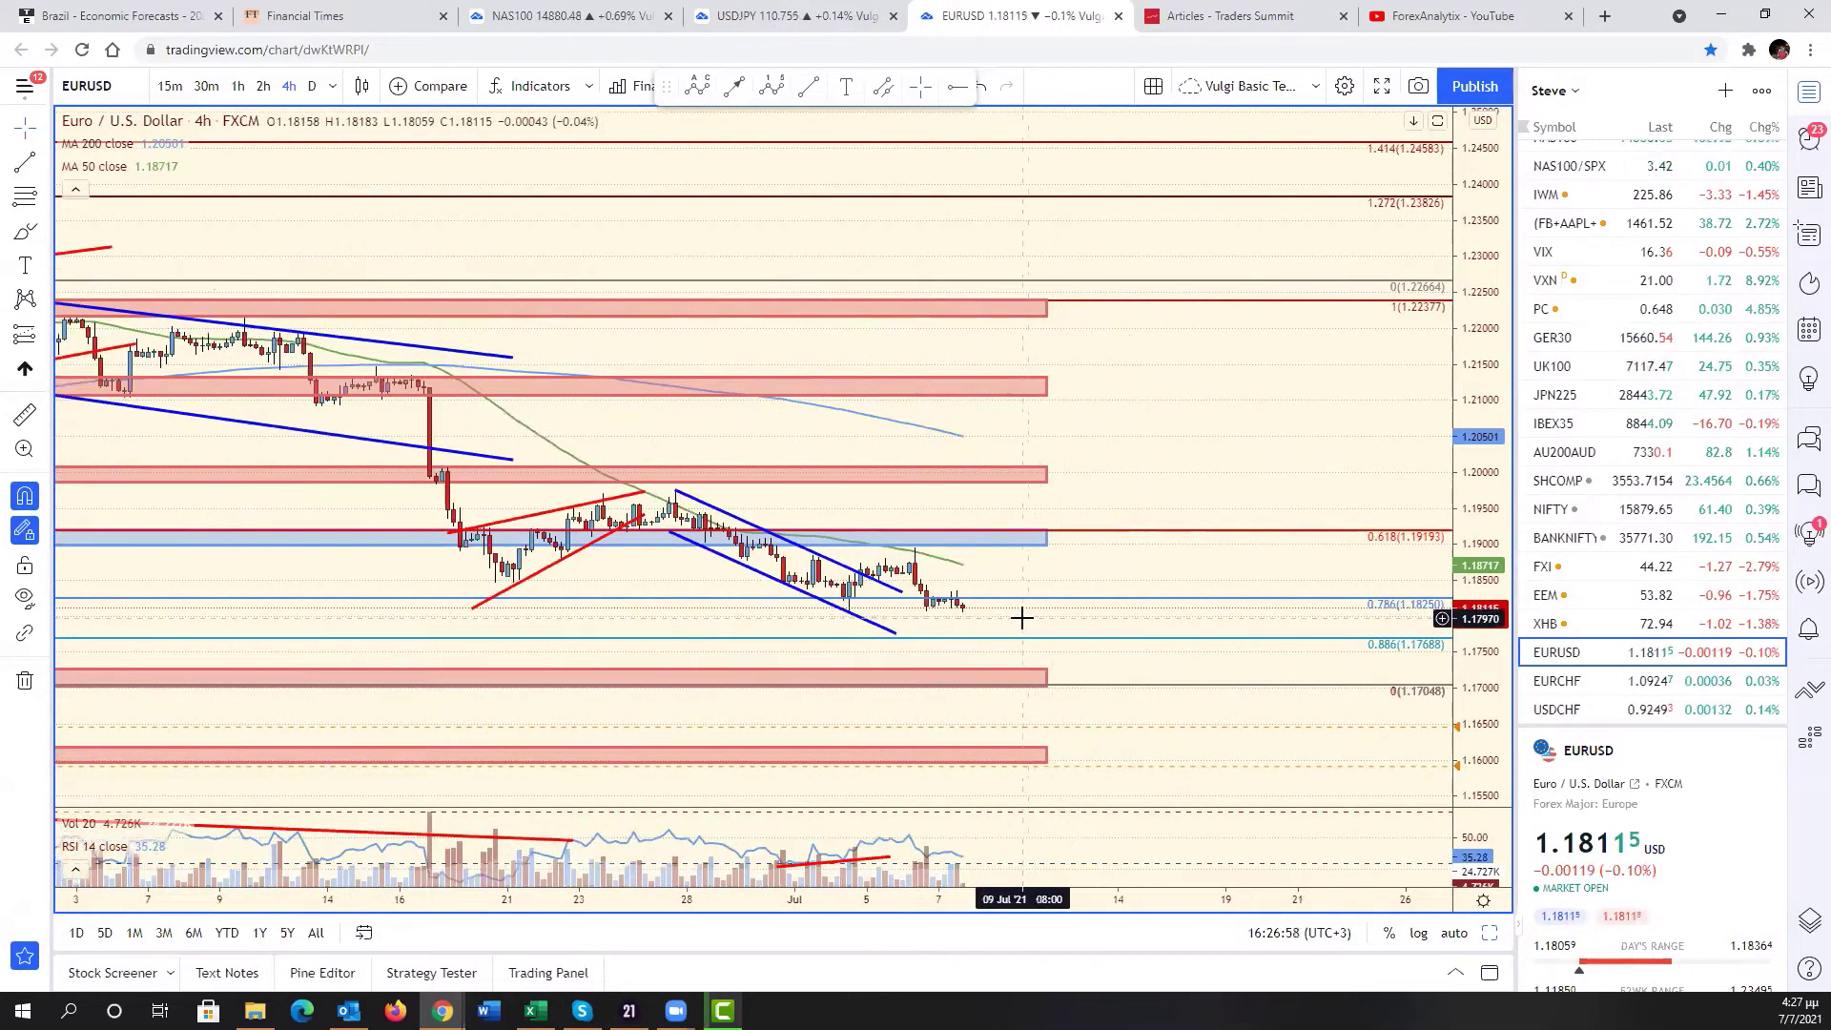
pyautogui.moveTo(1022, 619); pyautogui.dragTo(1424, 596)
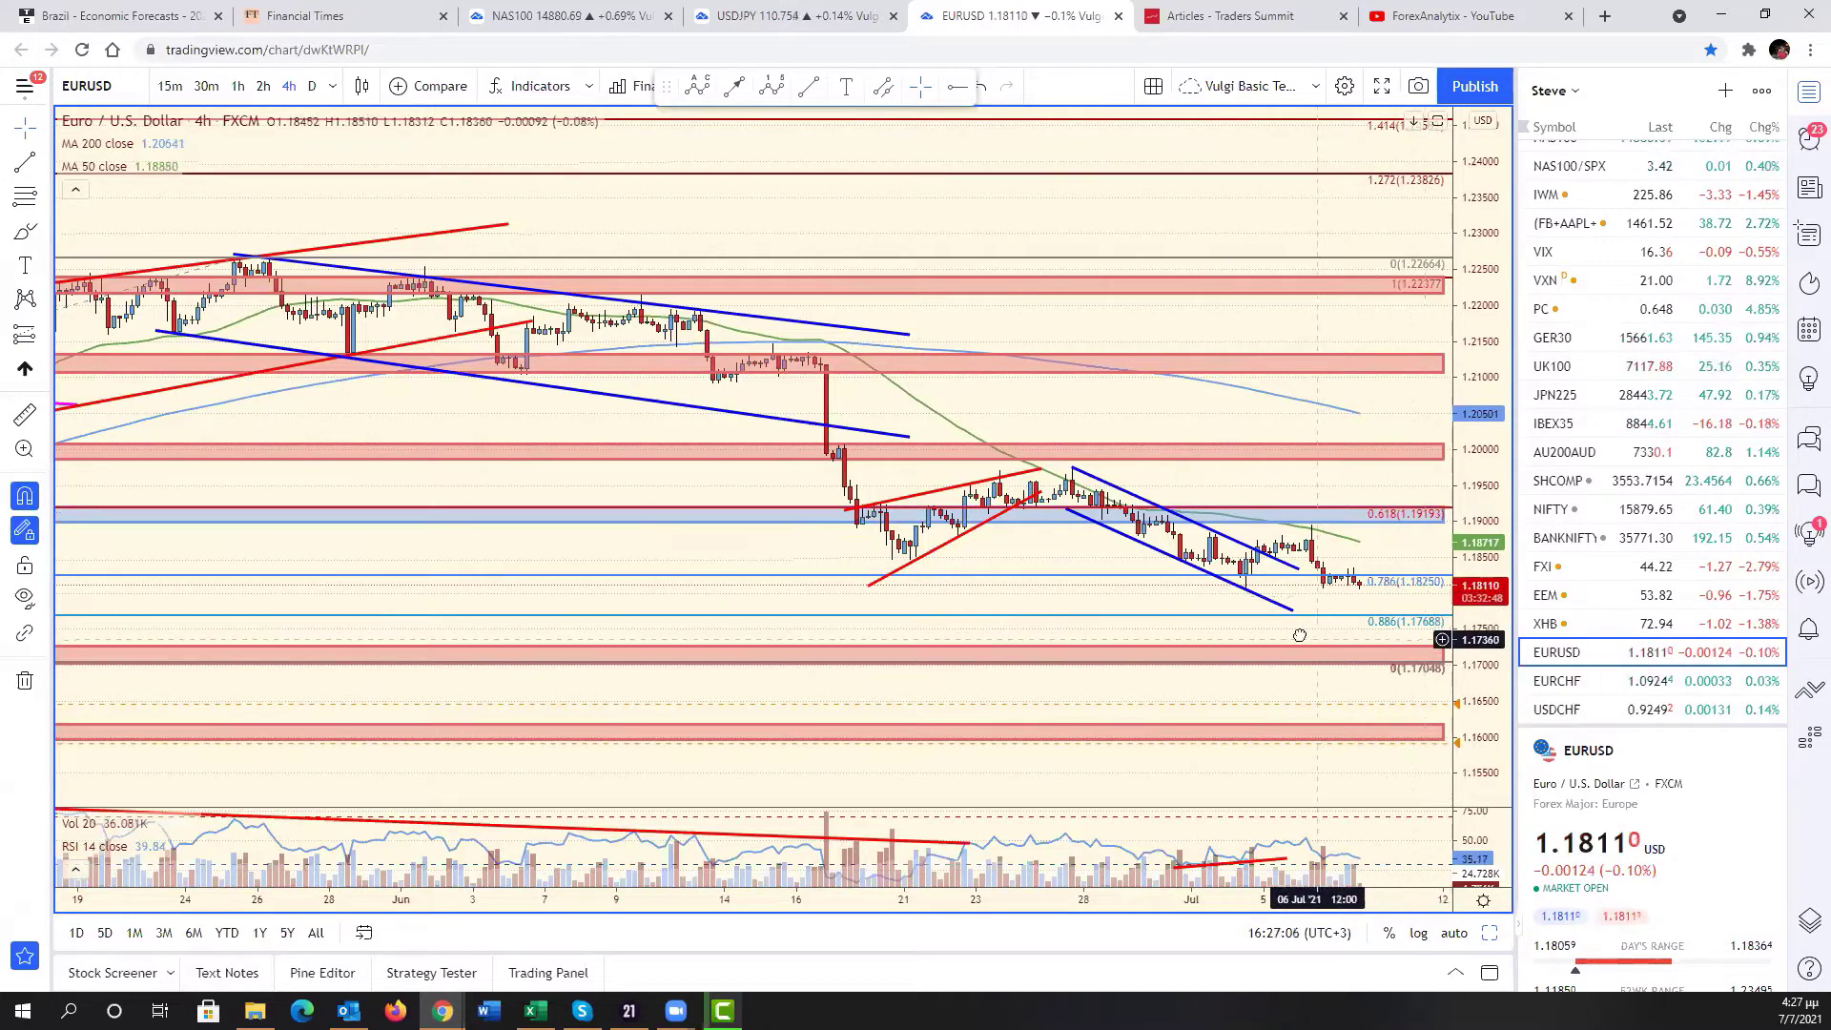
# - Zoom the EURUSD time axis out to span February through July, revealing the magenta channel
pyautogui.moveTo(1301, 634); pyautogui.dragTo(1264, 635)
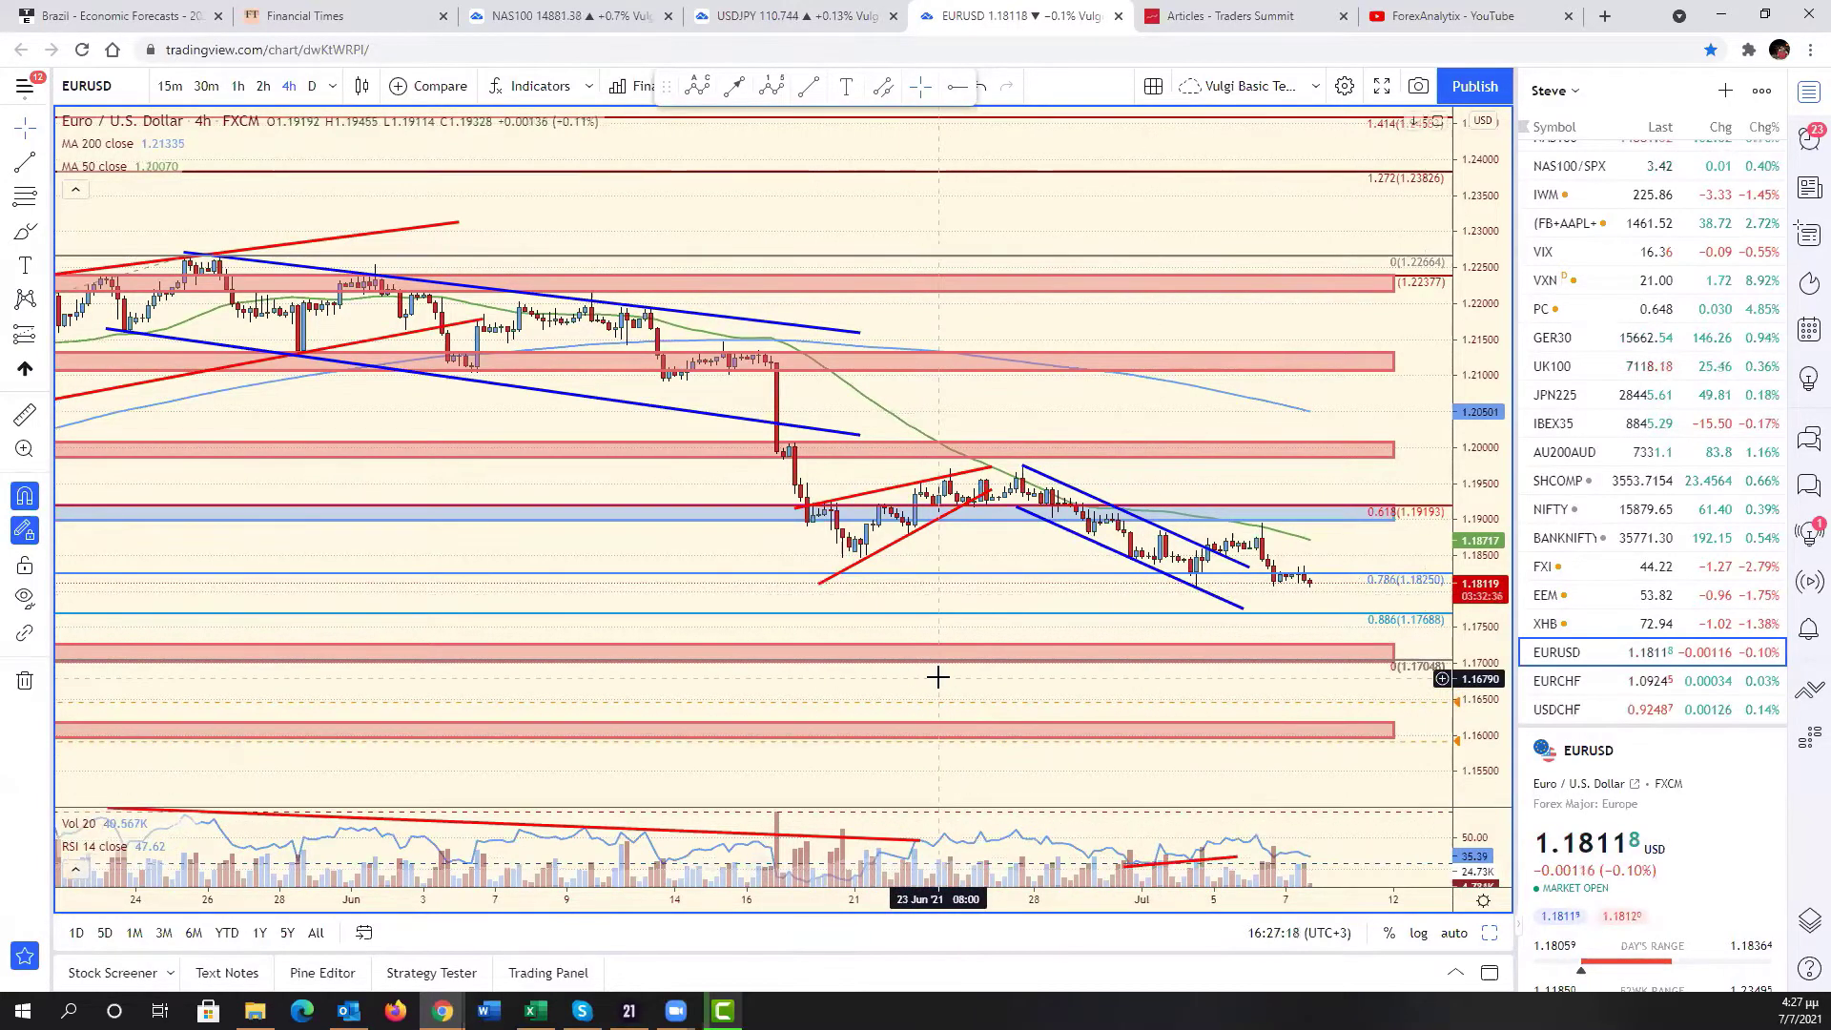
pyautogui.scroll(-8, 938, 676)
pyautogui.scroll(-3, 938, 677)
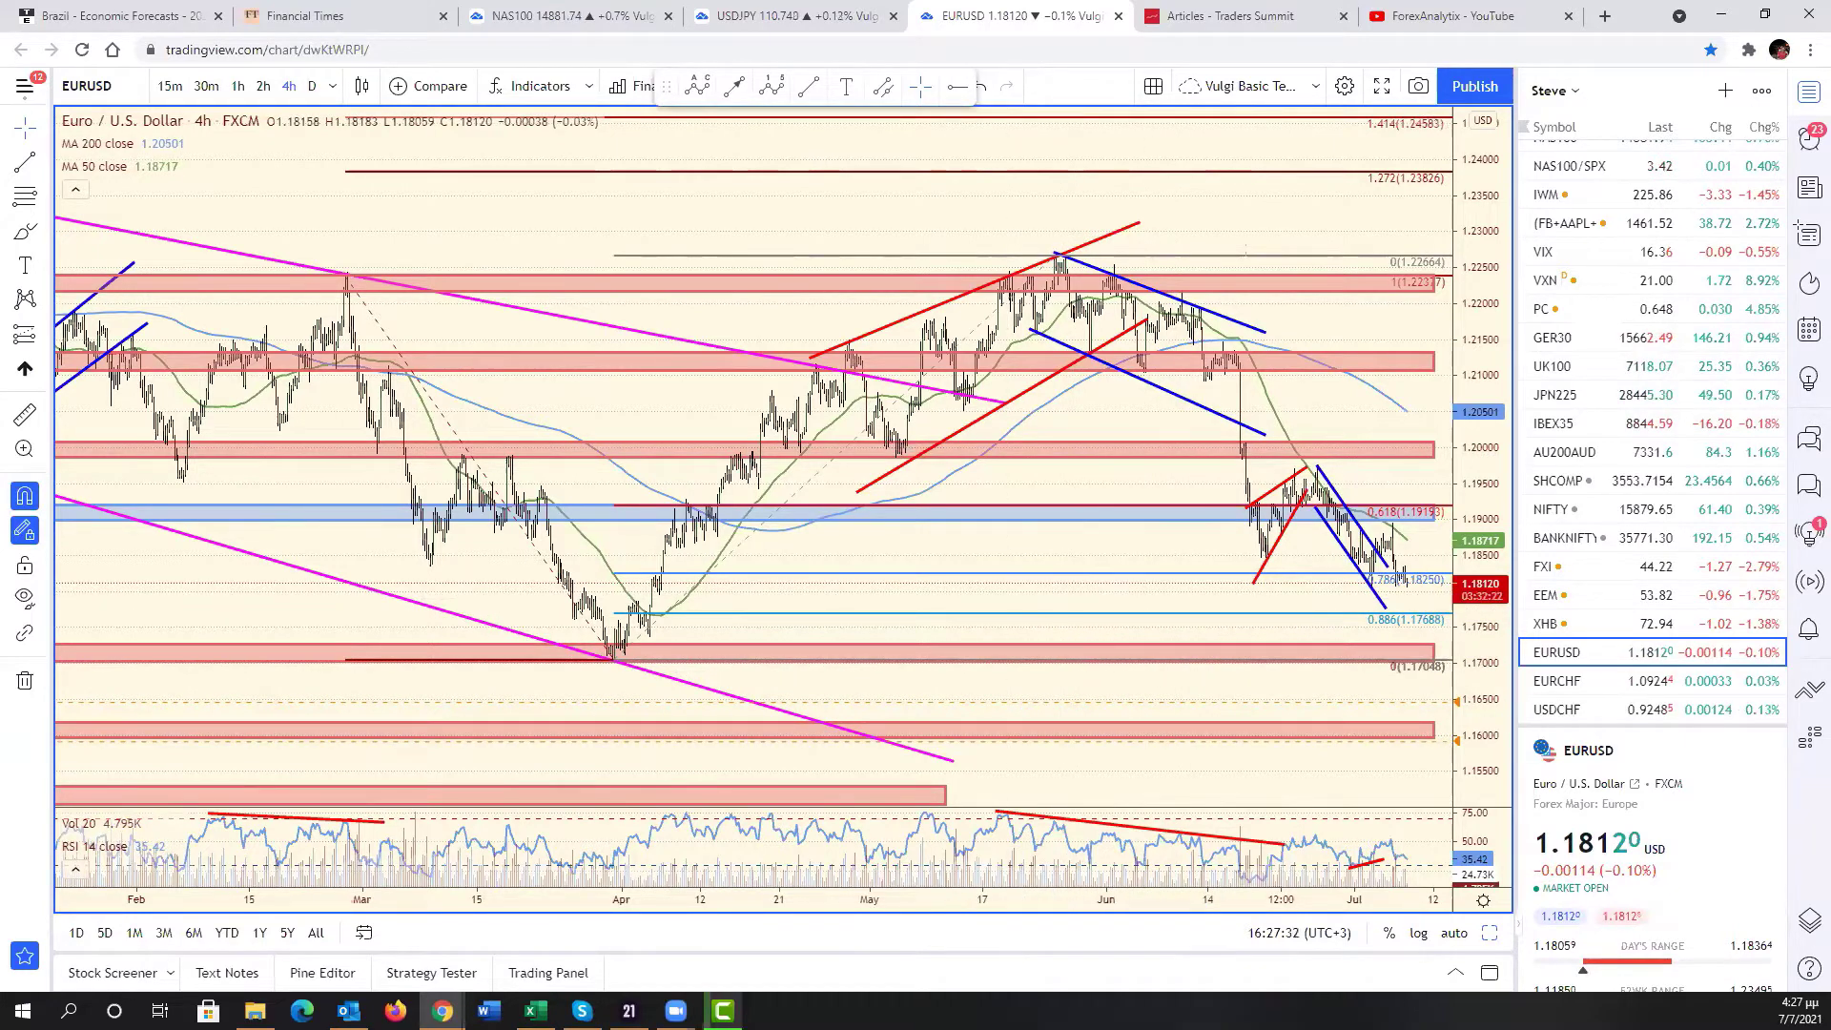
# - Zoom EURUSD back in on the May–July falling channel just under the 0.786 level (1.1825)
pyautogui.hotkey('alt', 'Tab')
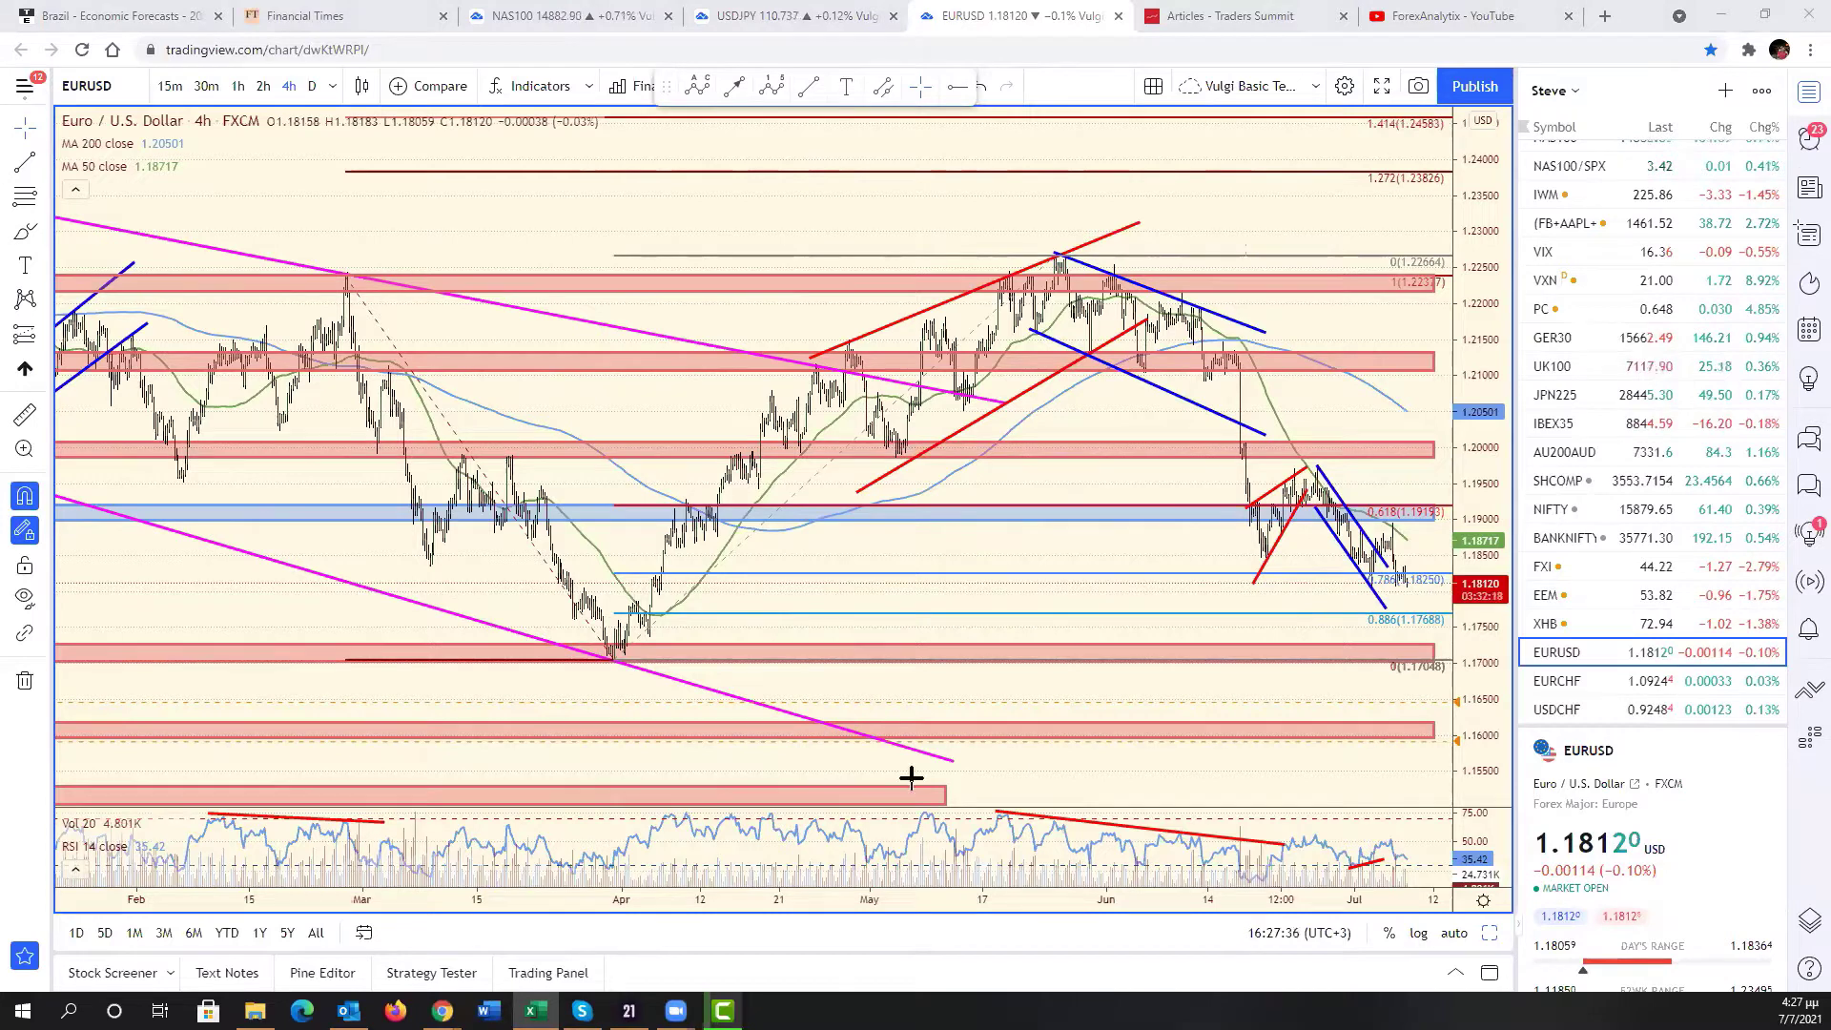
pyautogui.scroll(5, 1075, 687)
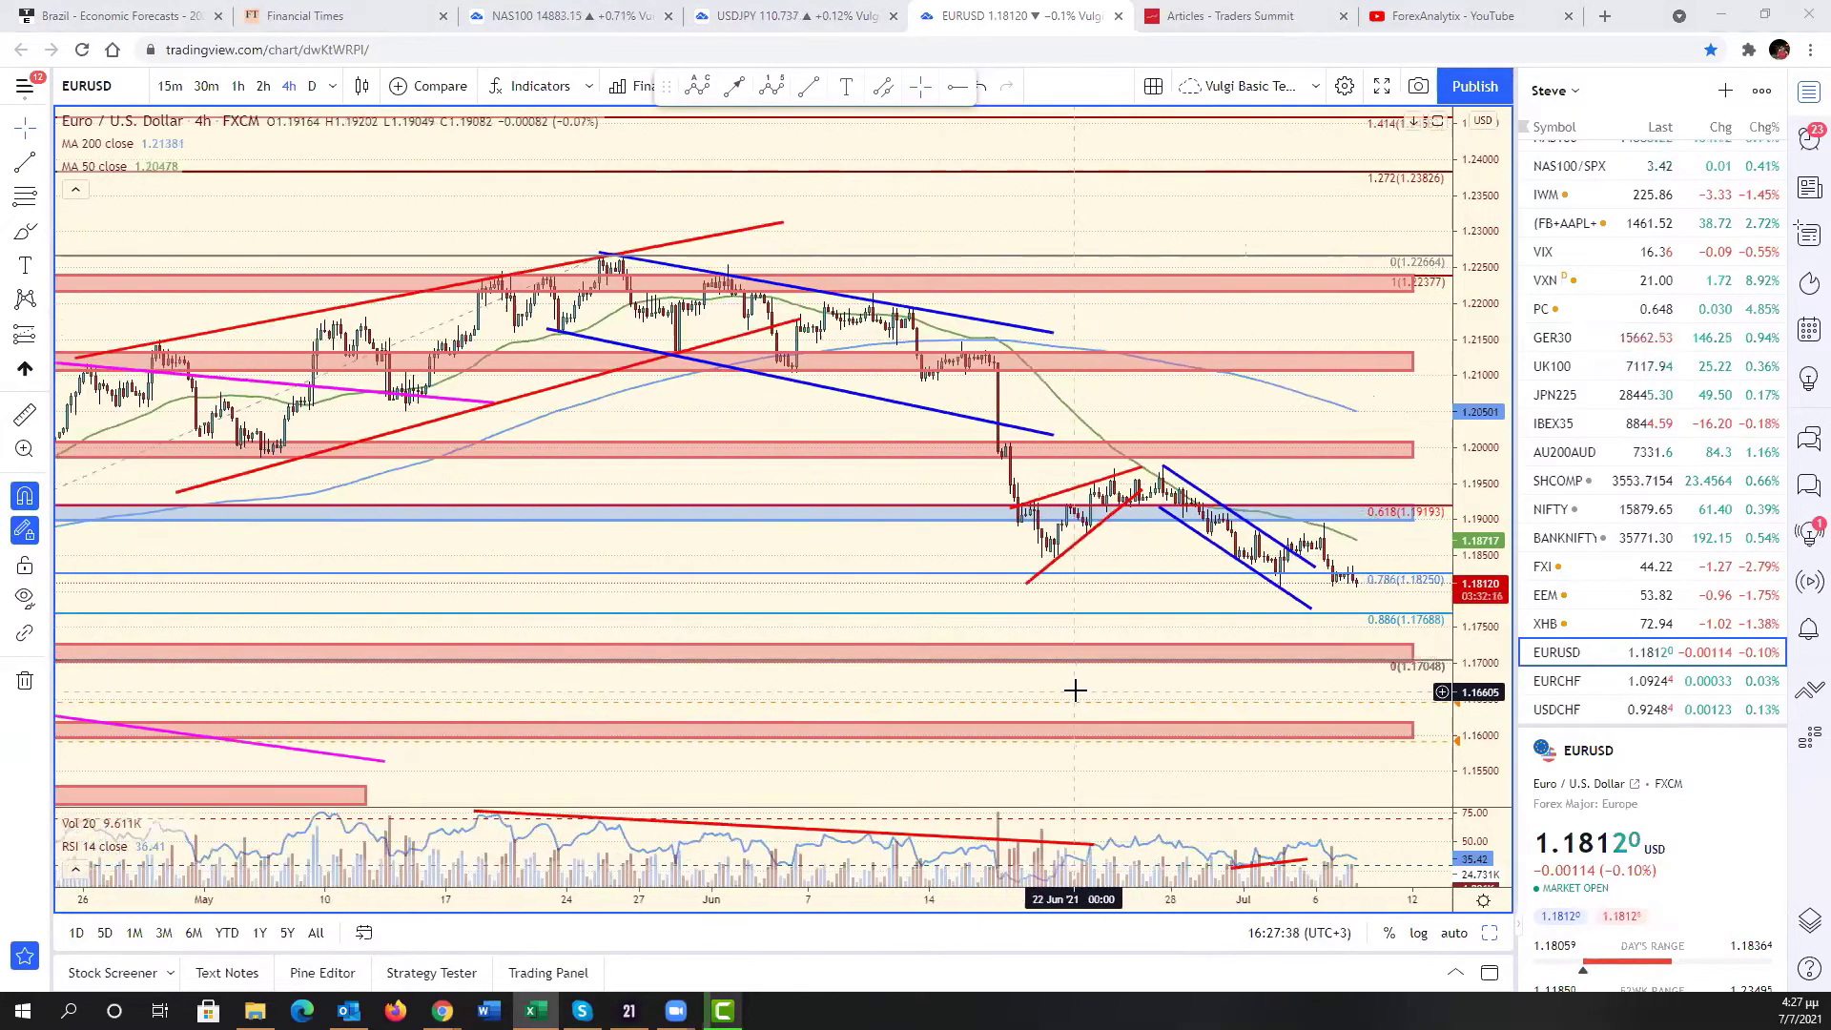
pyautogui.scroll(3, 1075, 690)
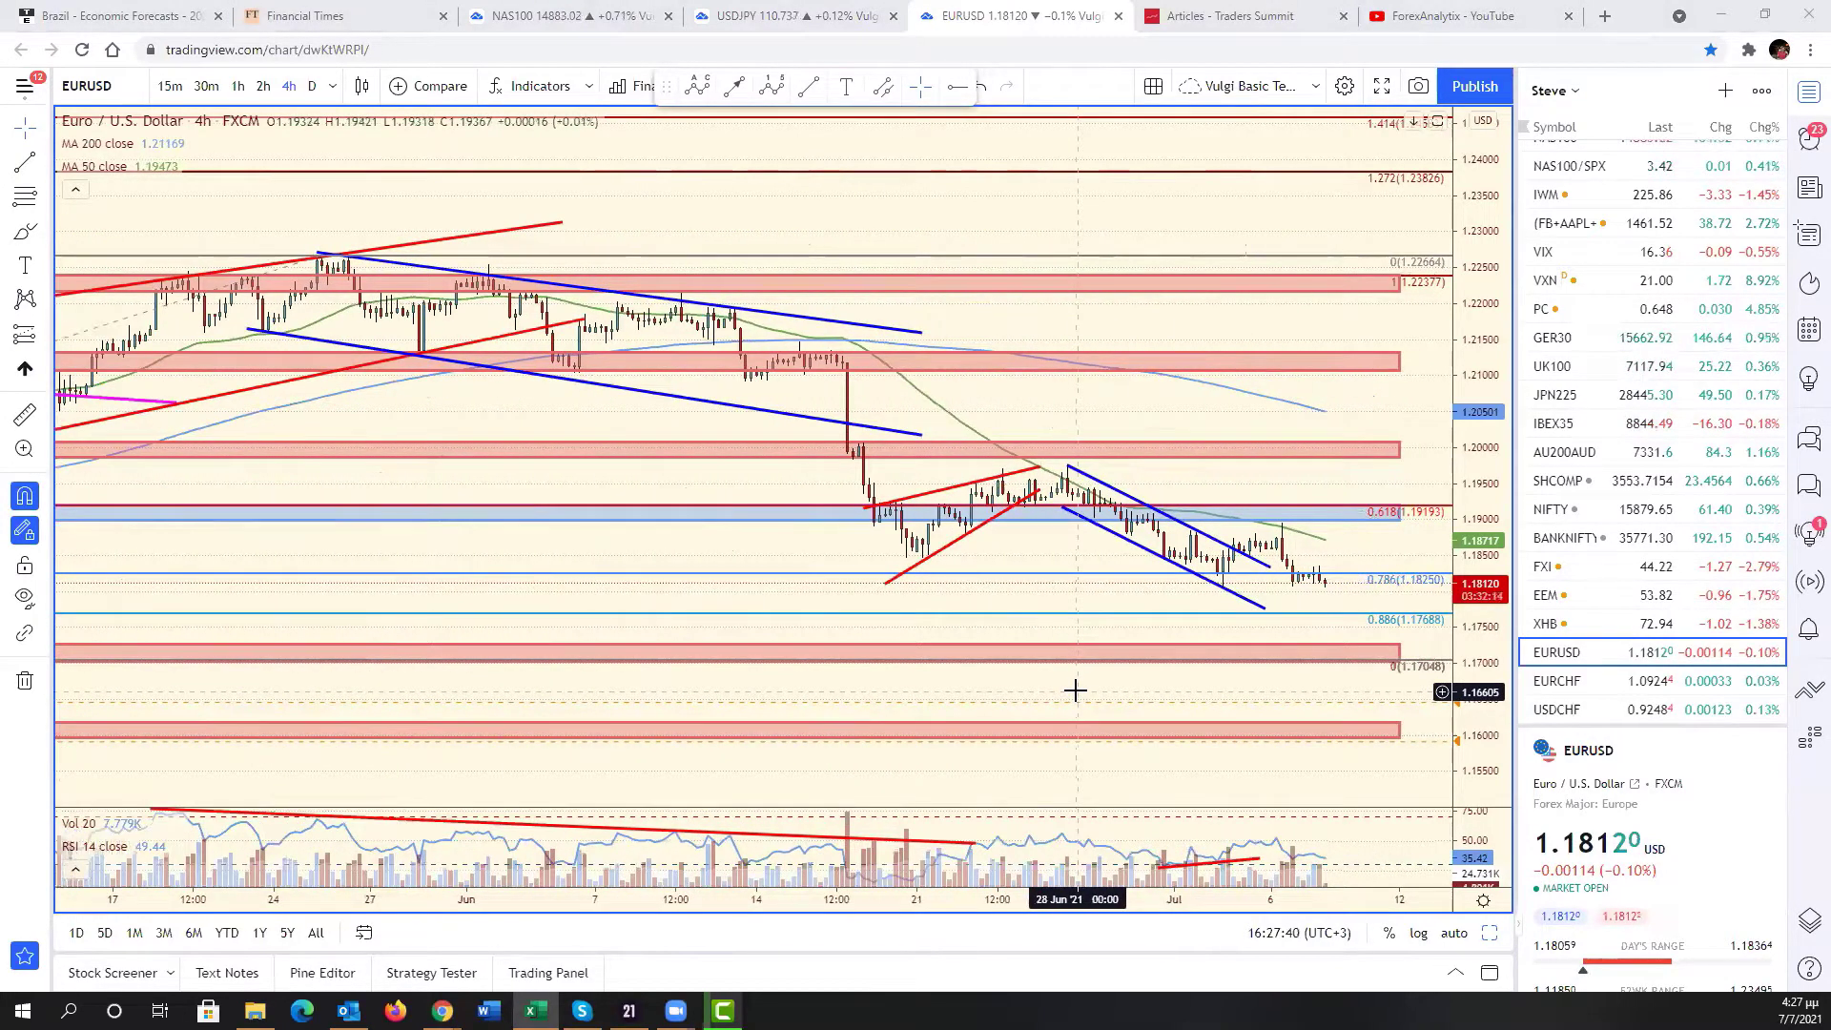
pyautogui.scroll(1, 1075, 690)
pyautogui.scroll(-3, 1075, 690)
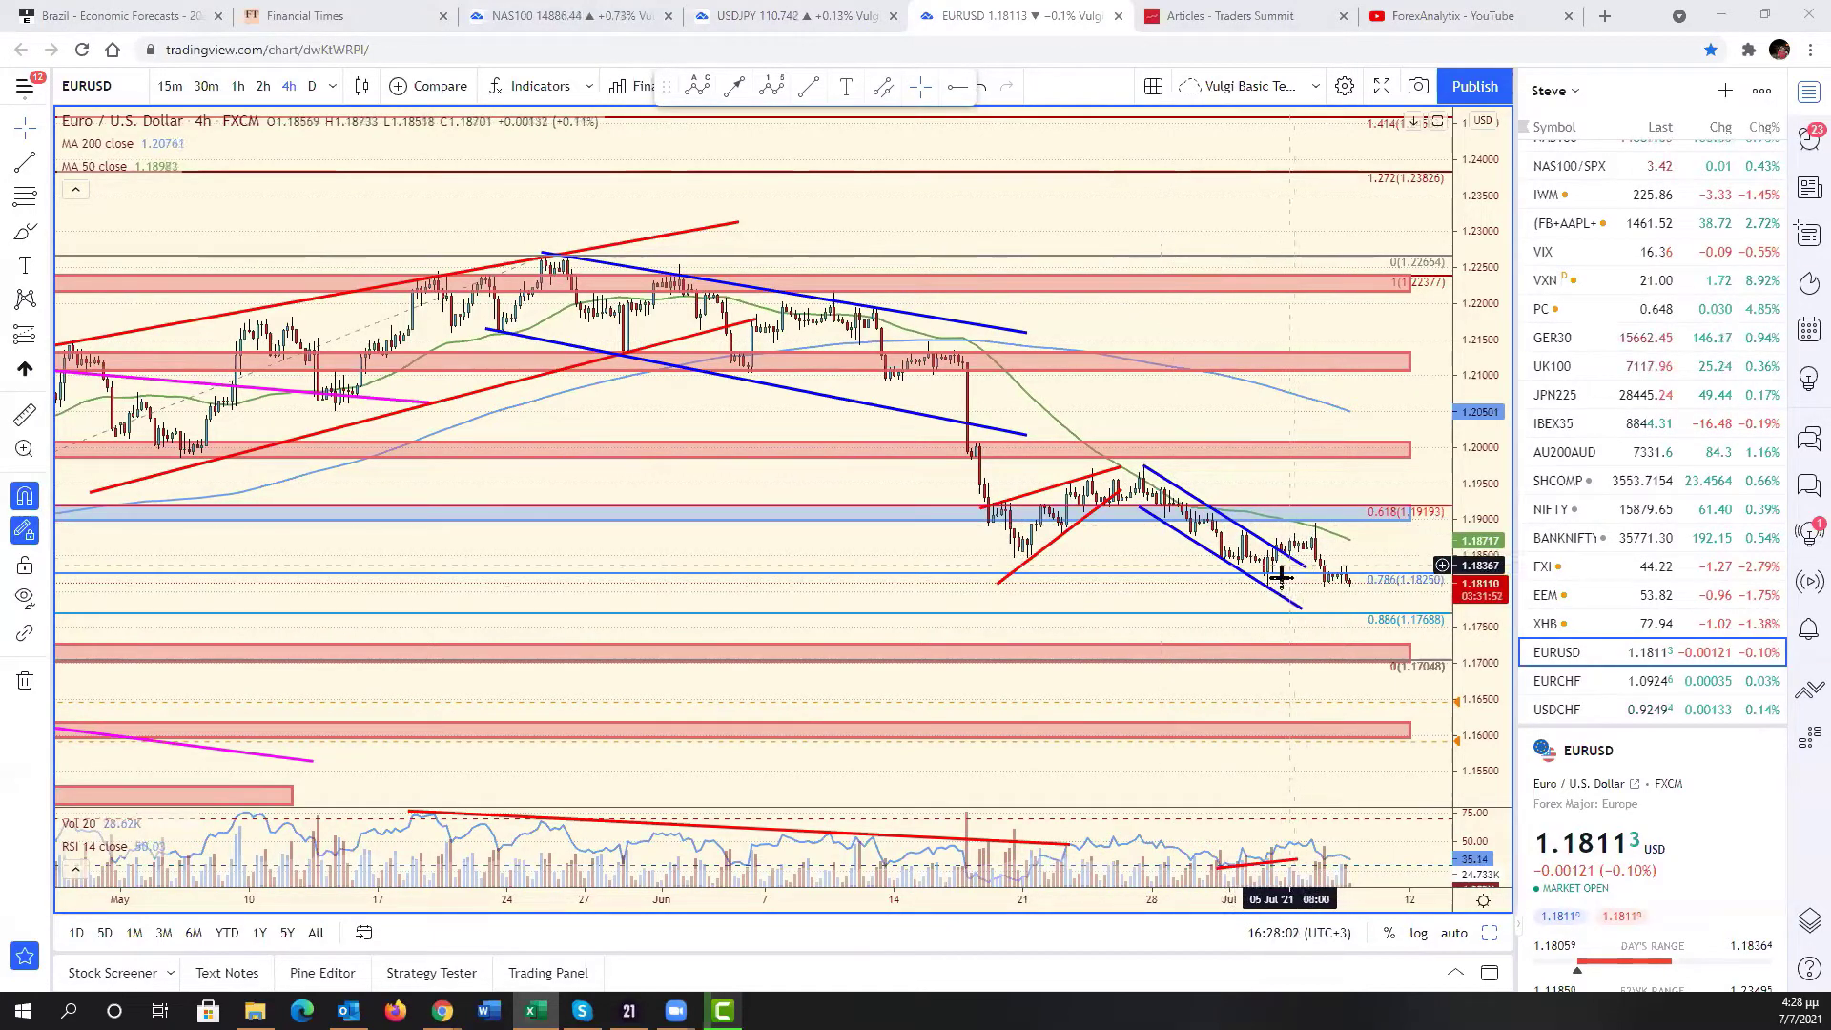
pyautogui.scroll(2, 1280, 582)
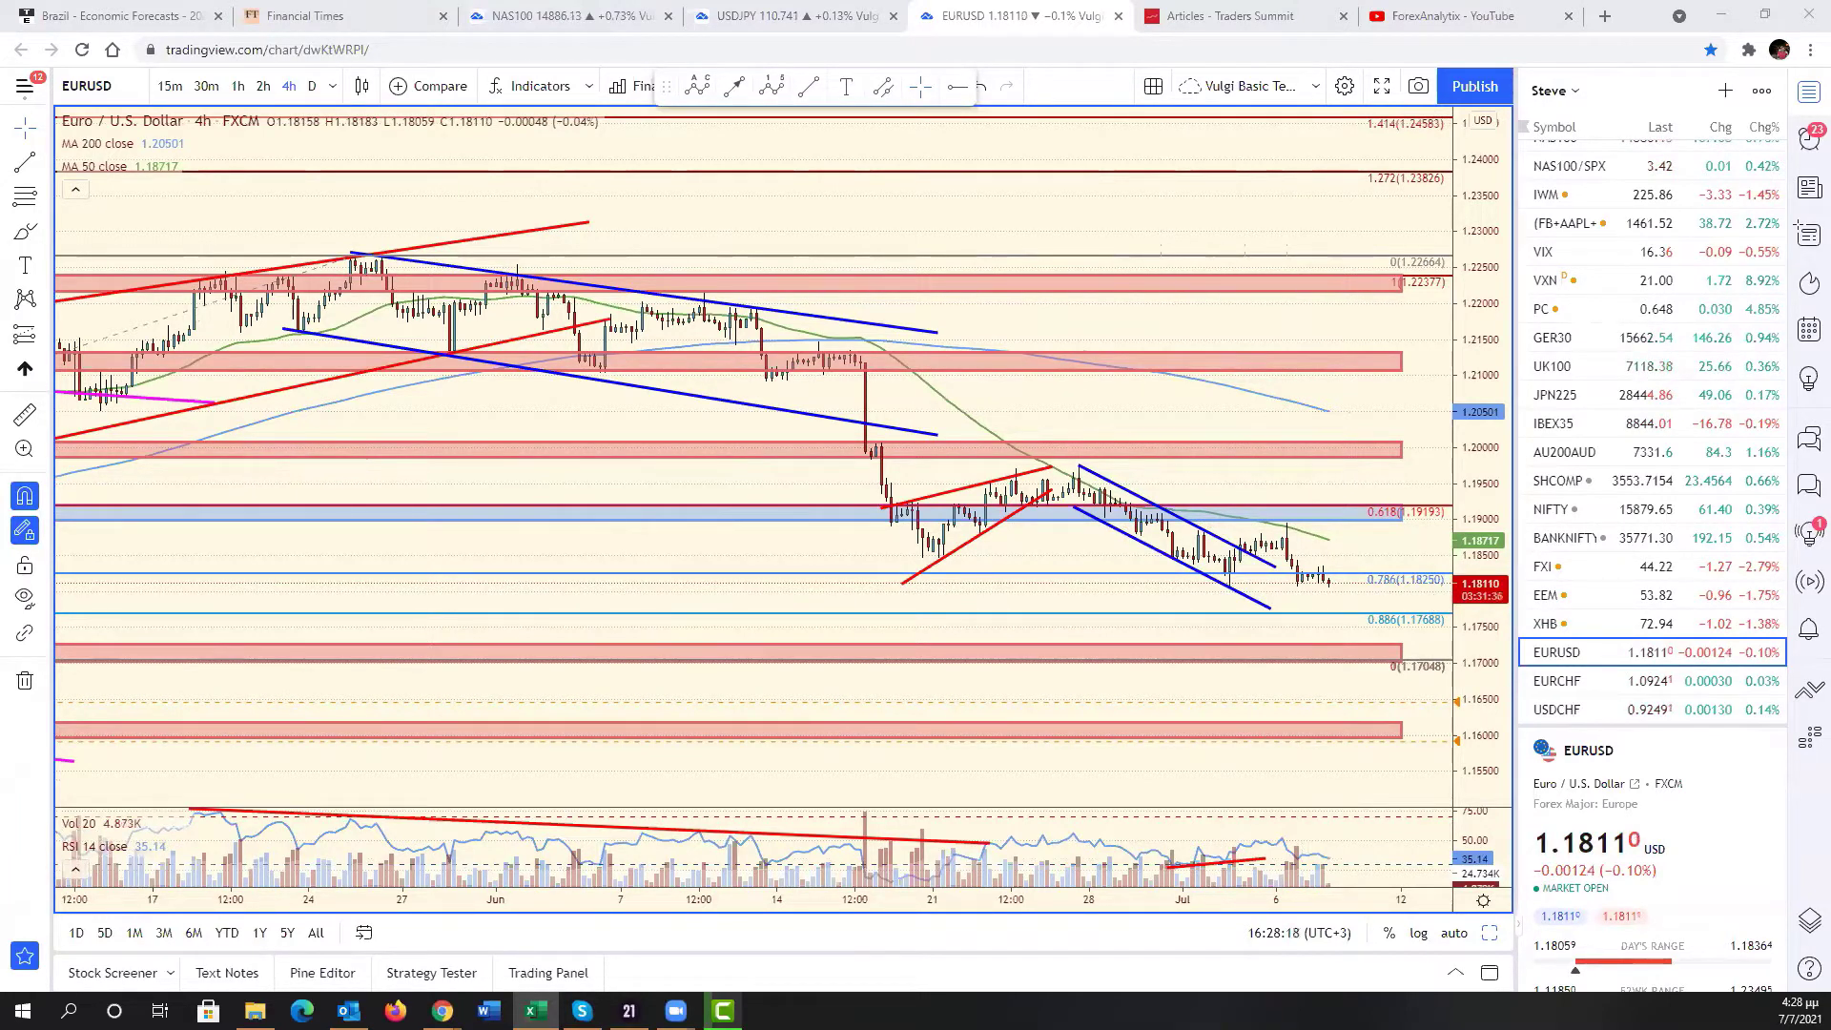
pyautogui.scroll(1, 1316, 683)
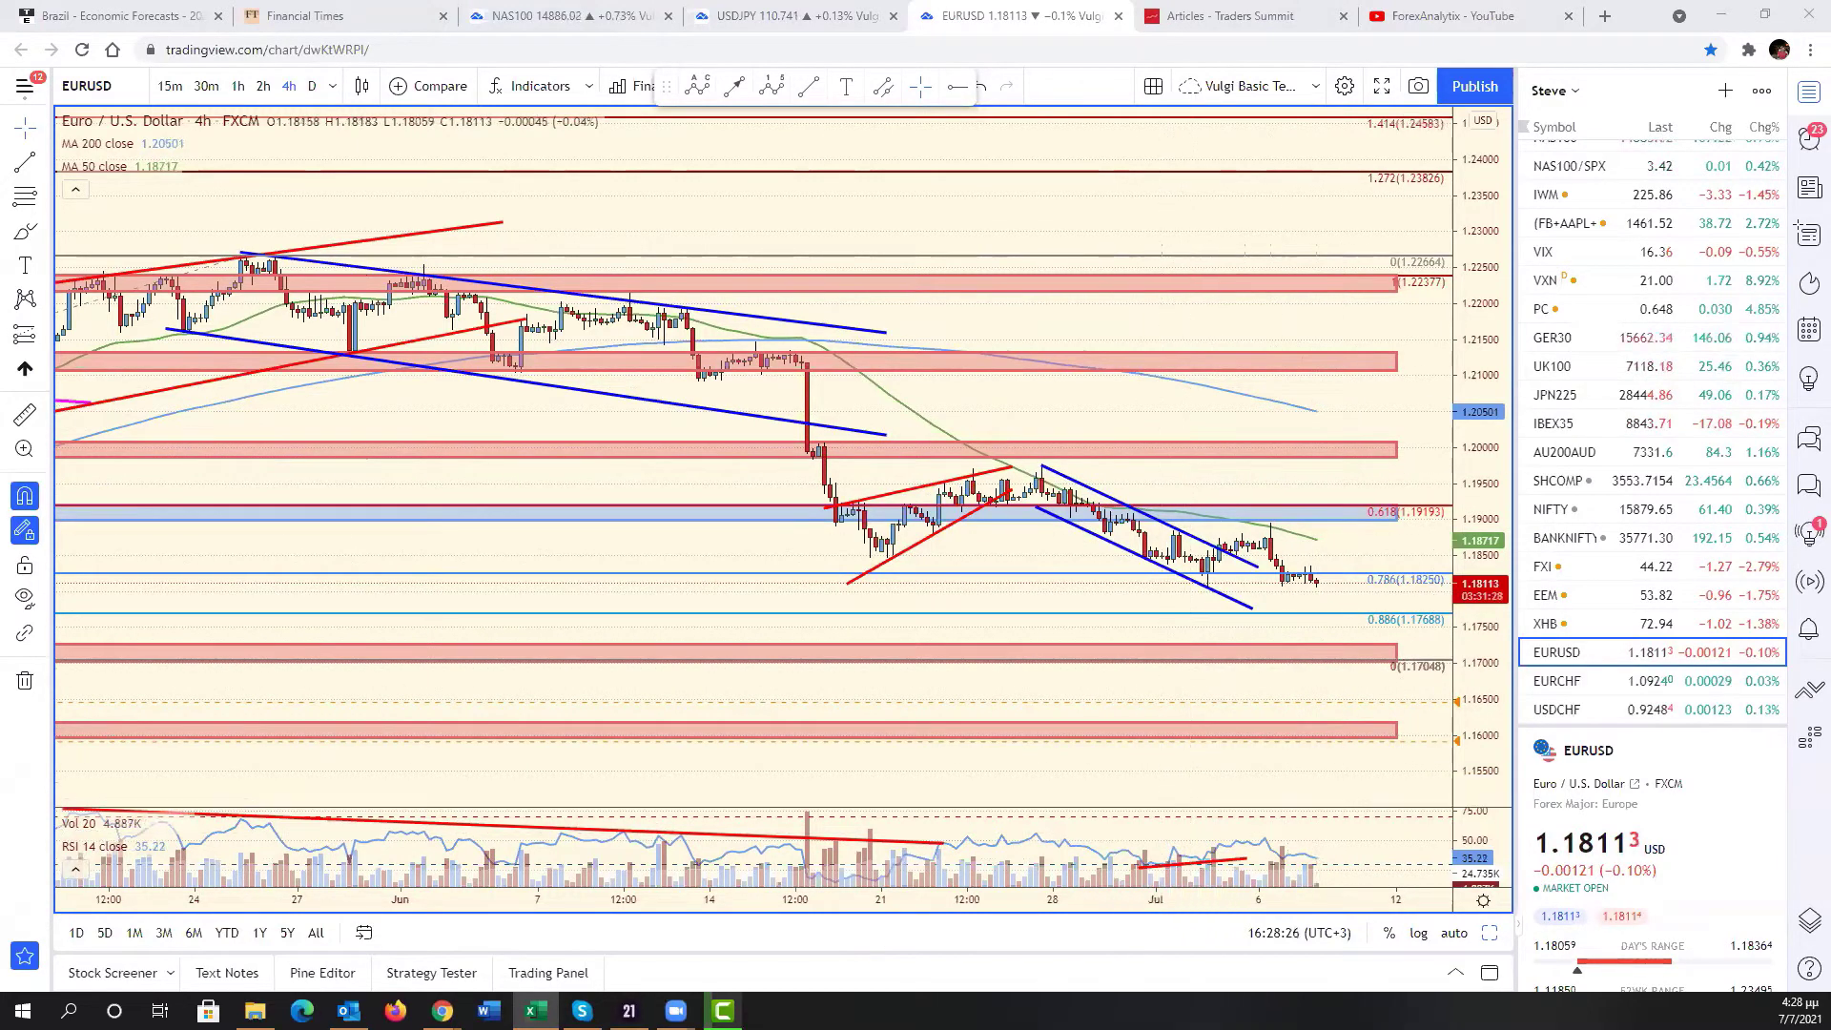
# - Load USDCHF and pan and zoom to review its narrowing pattern below the 0.618 level (0.92638)
pyautogui.click(1556, 709)
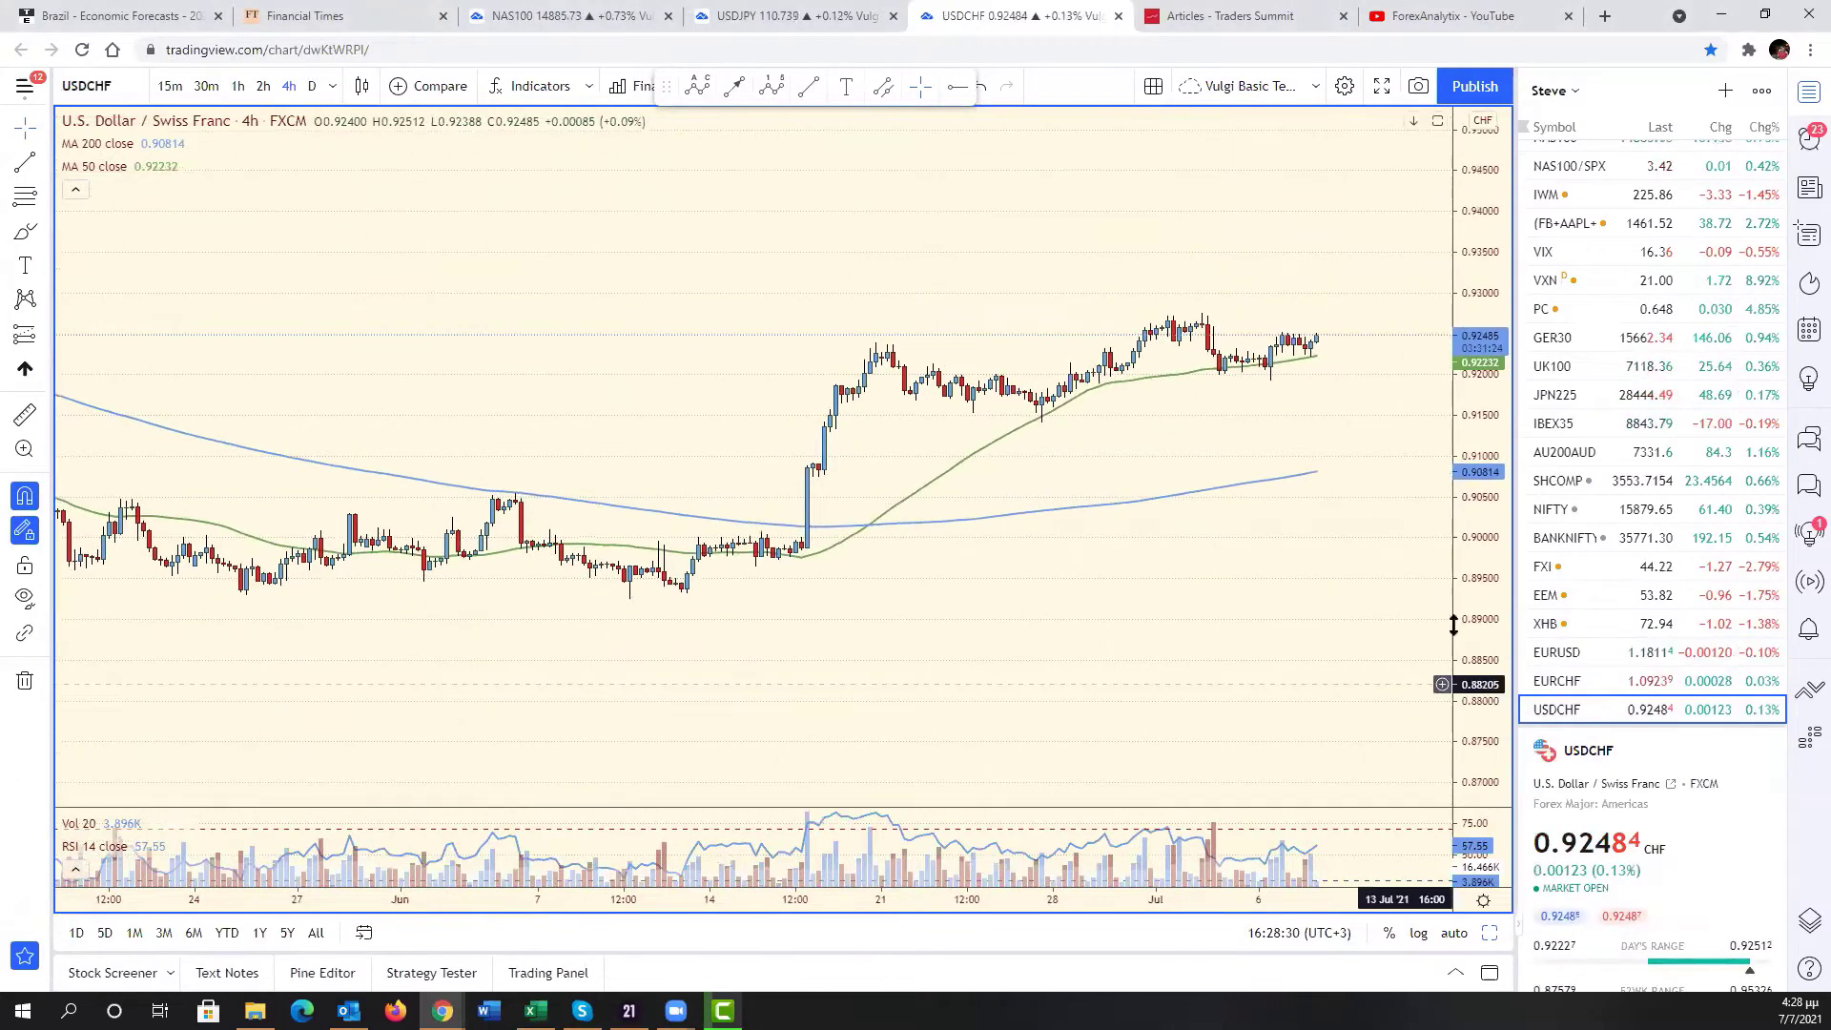
pyautogui.moveTo(1398, 413); pyautogui.dragTo(1159, 408)
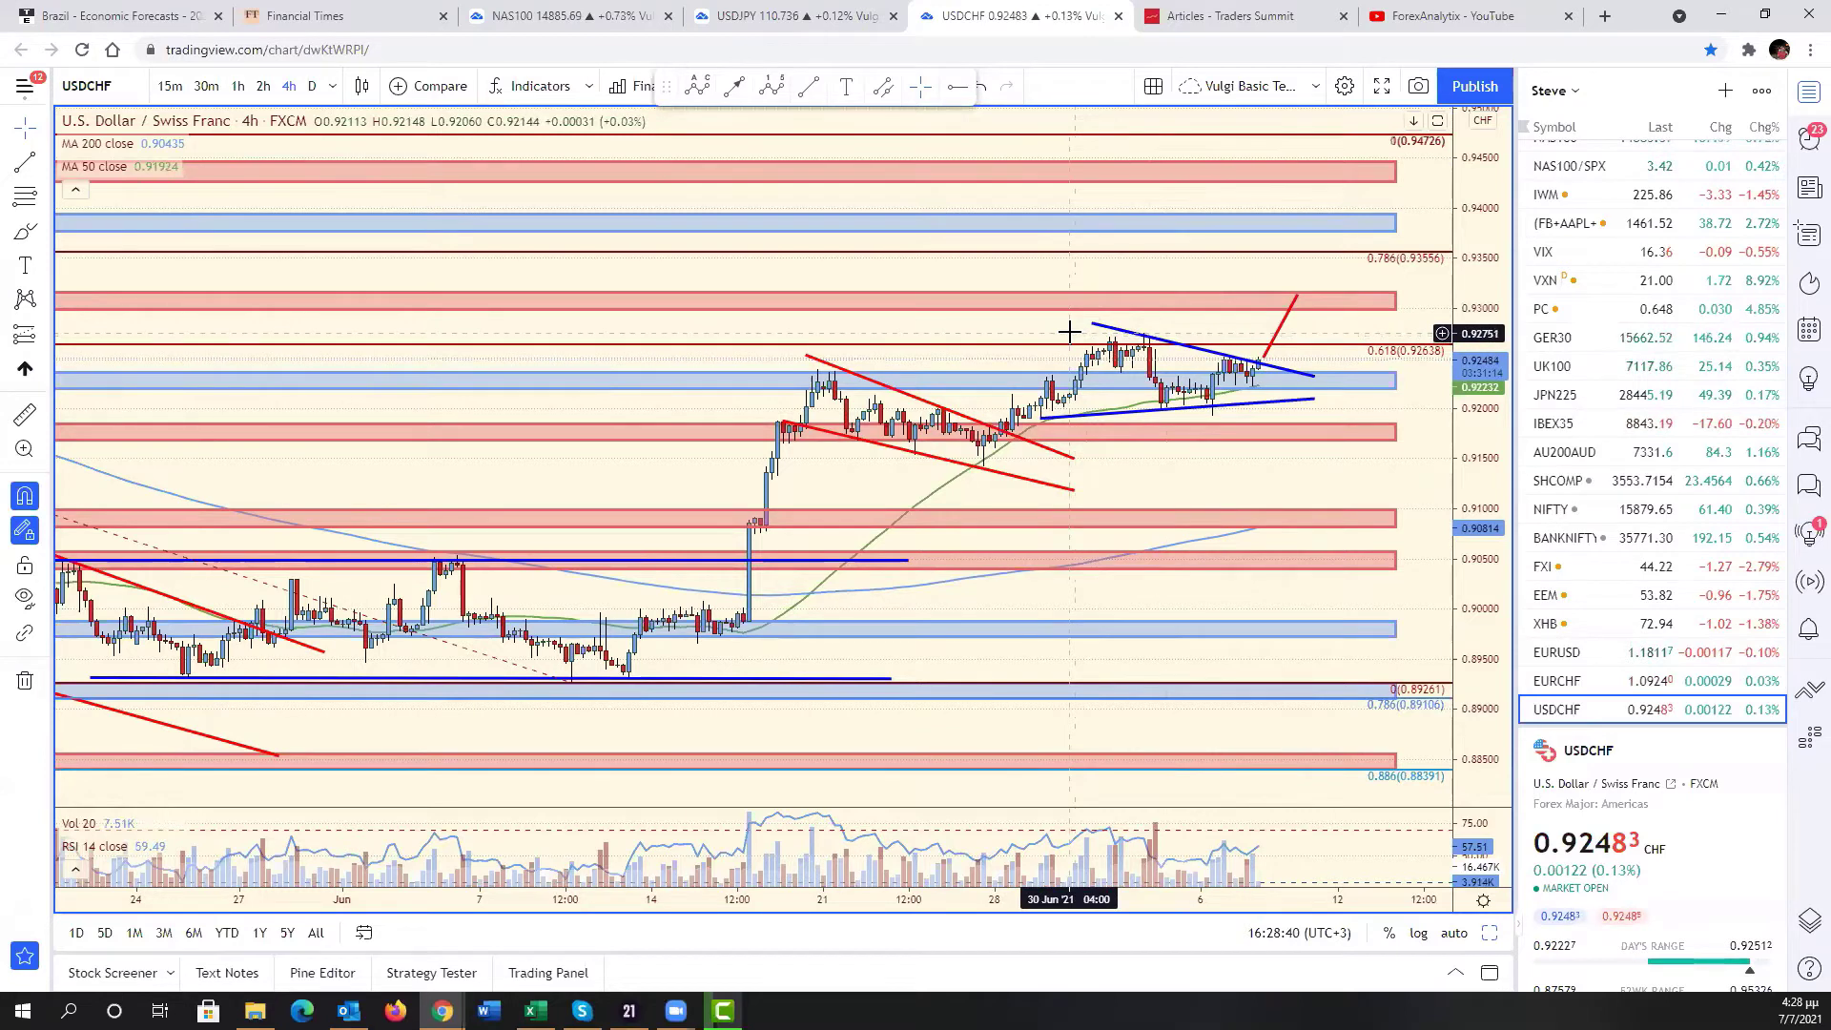
pyautogui.scroll(-10, 1070, 331)
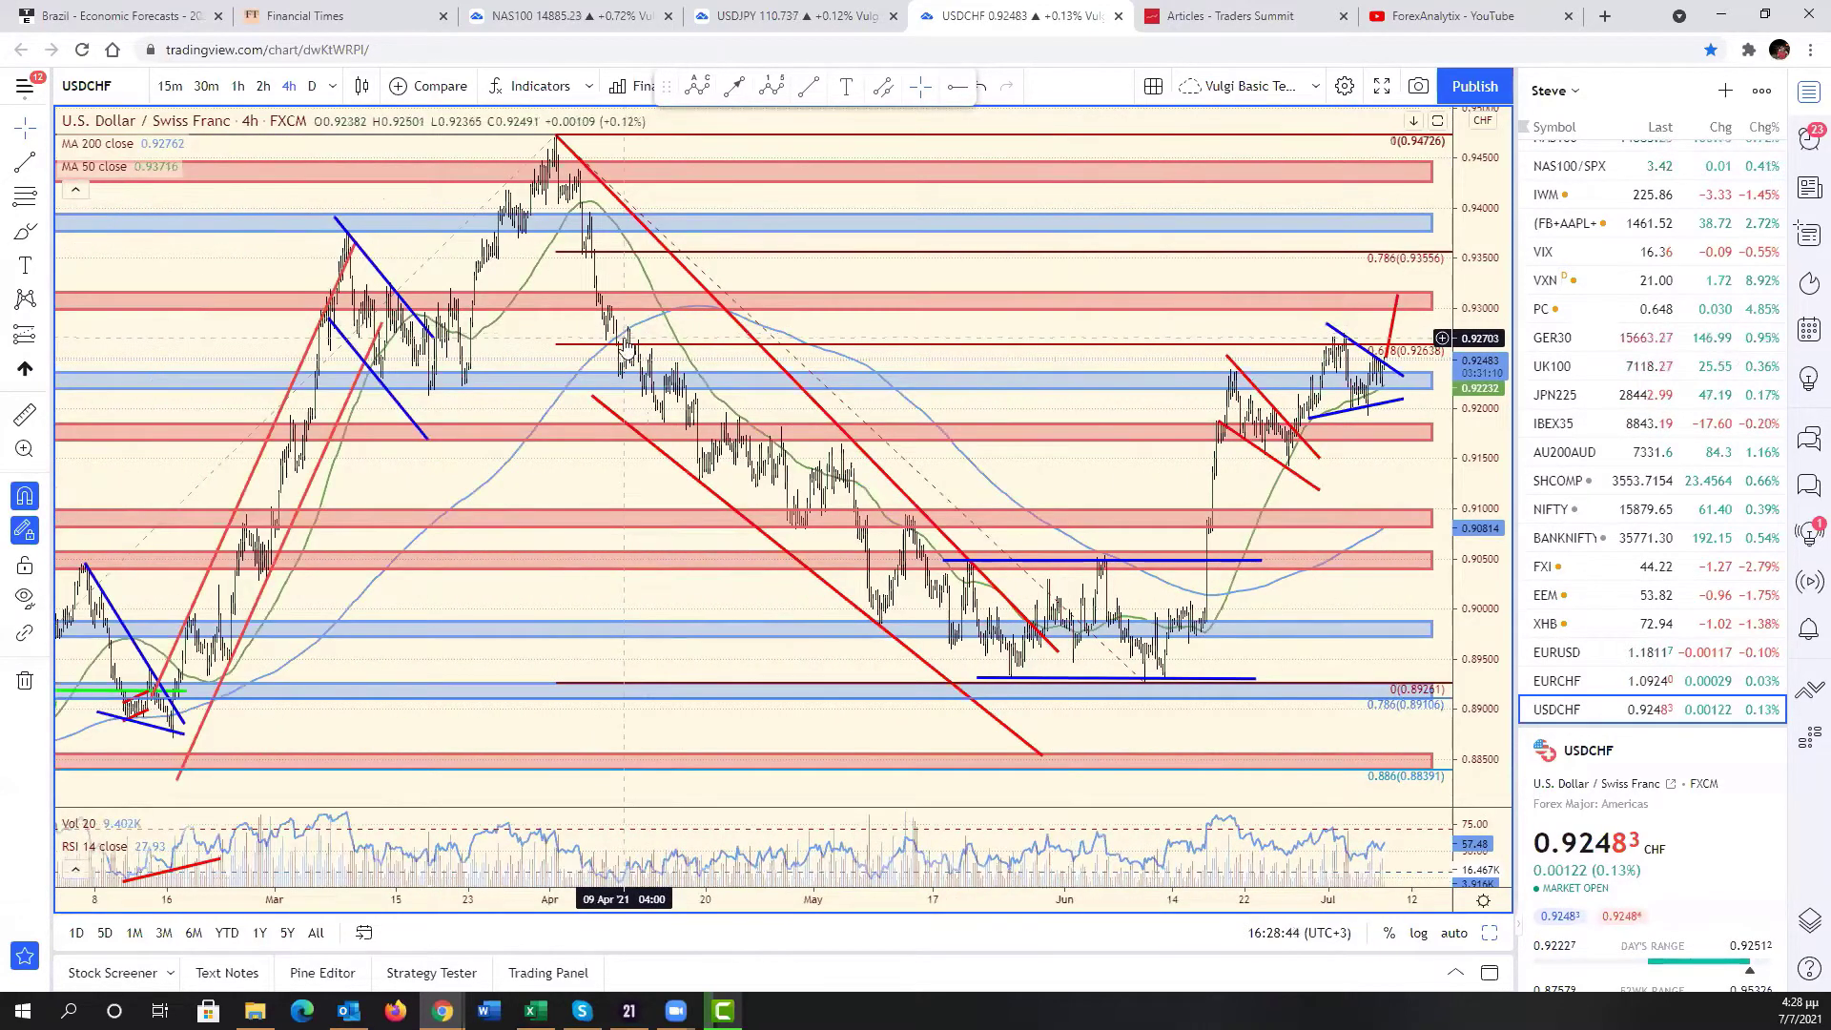
pyautogui.scroll(6, 1154, 336)
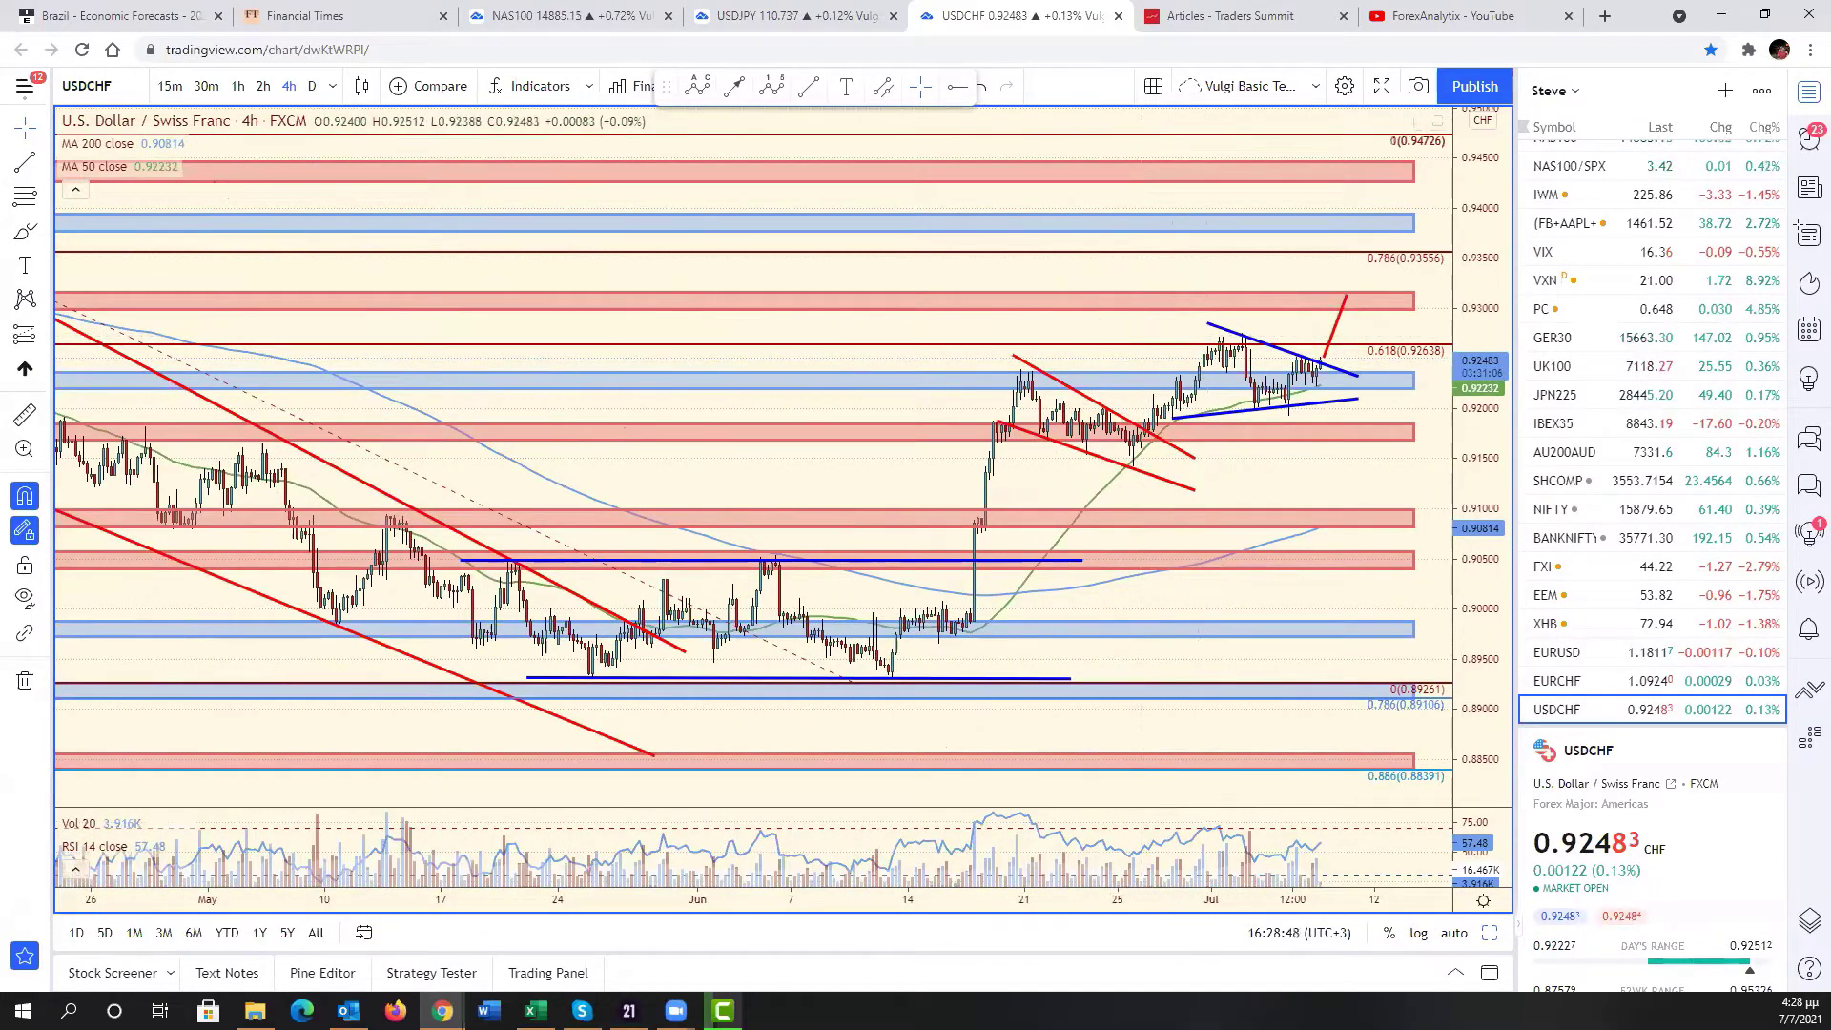
pyautogui.hotkey('alt', 'Tab')
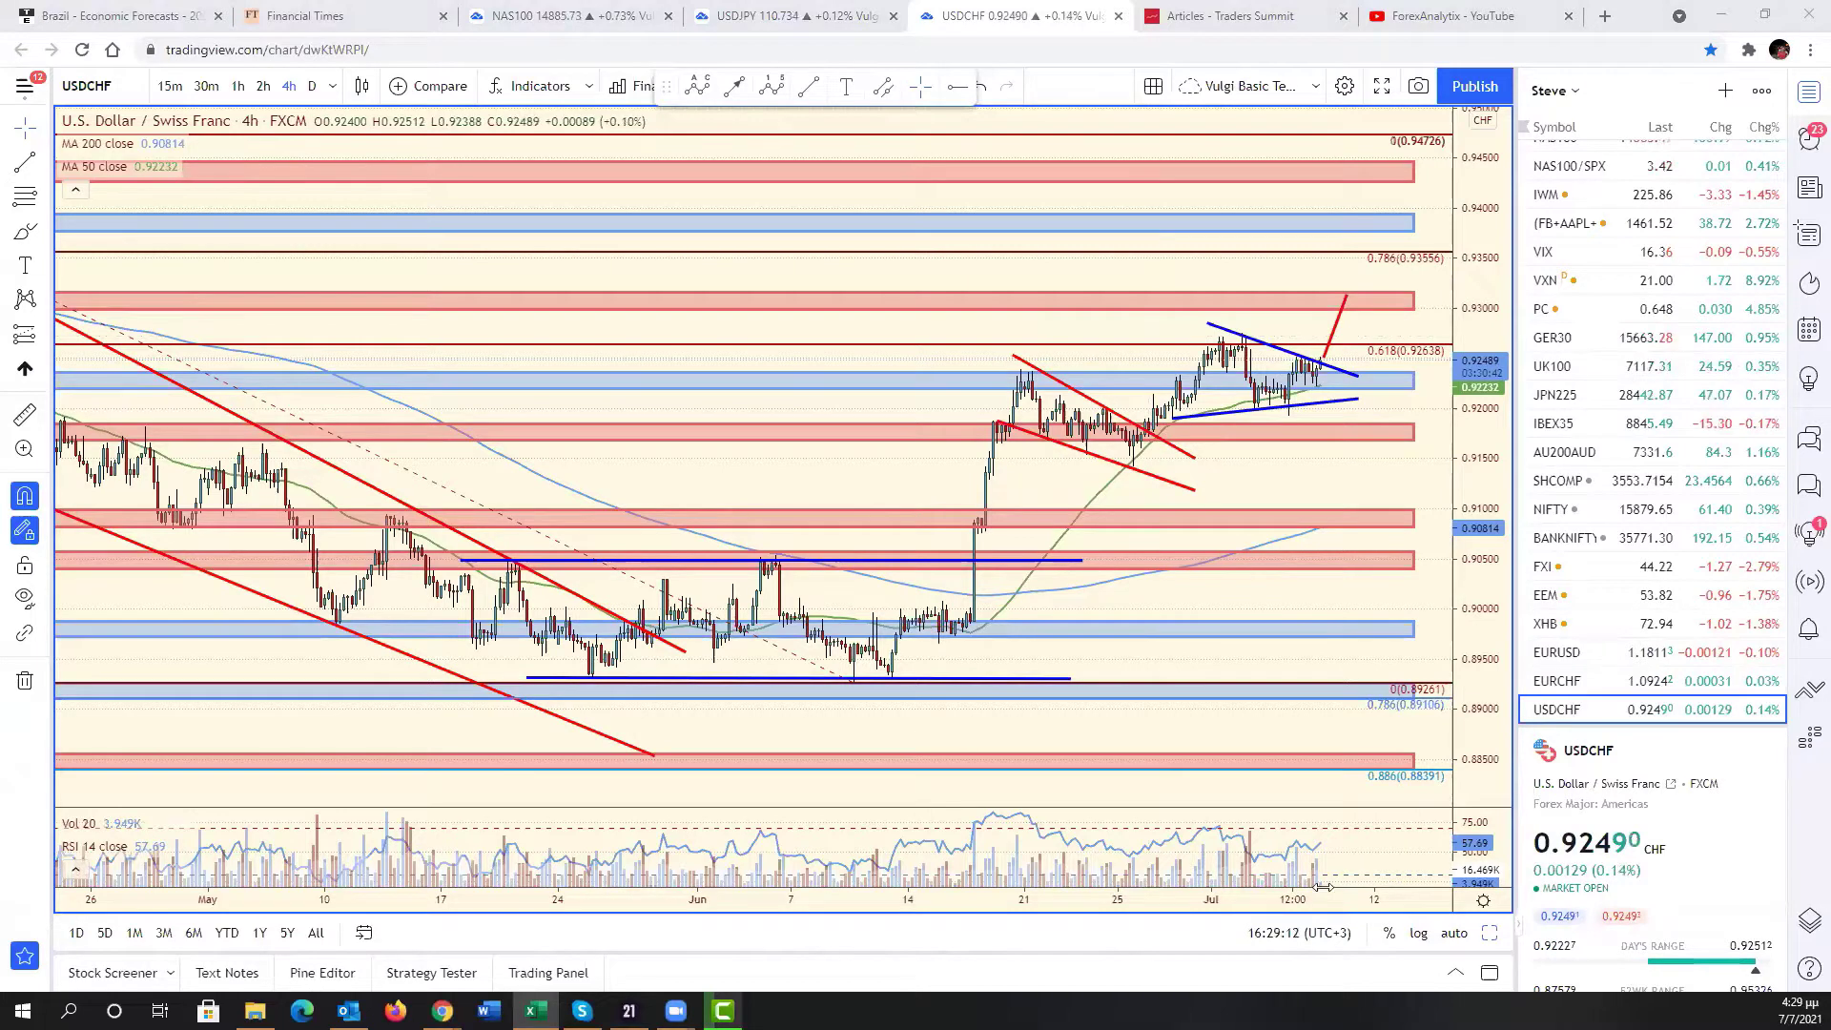
# - Load GBPUSD into the GBPNZD pane of the six-chart layout and maximize it
pyautogui.hotkey('alt', 'Return')
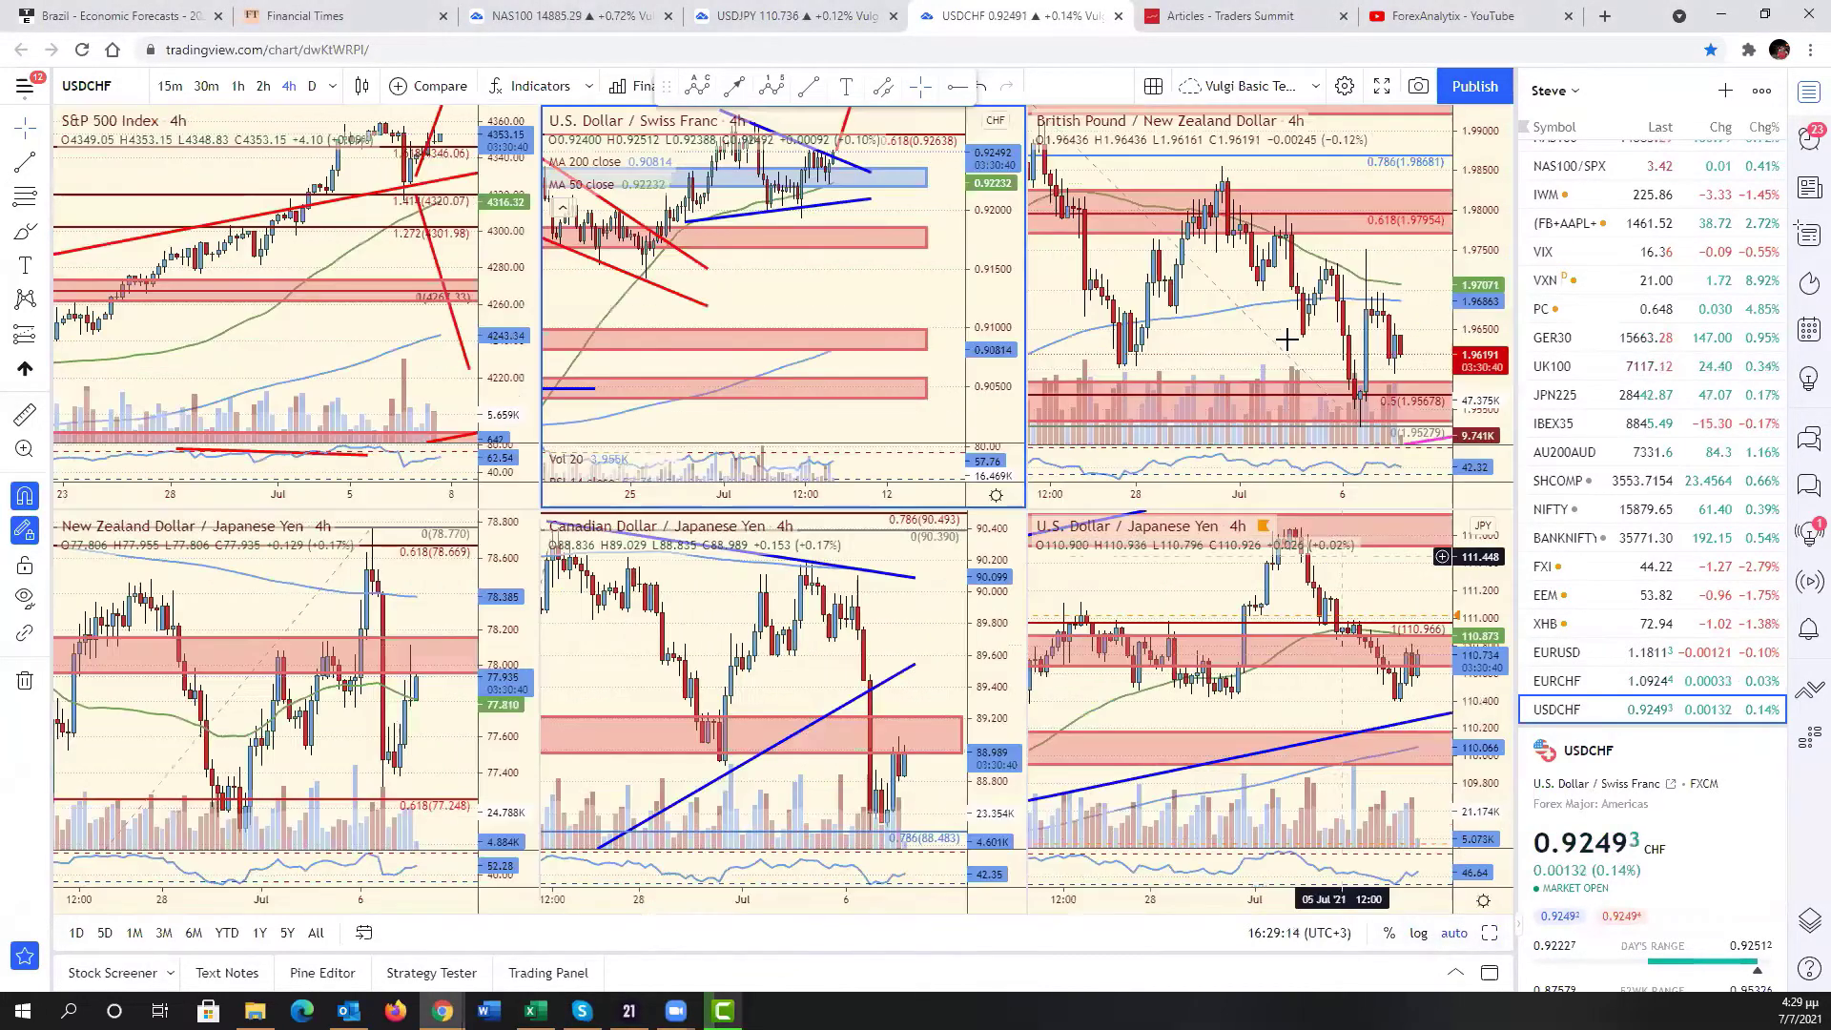
pyautogui.click(1288, 340)
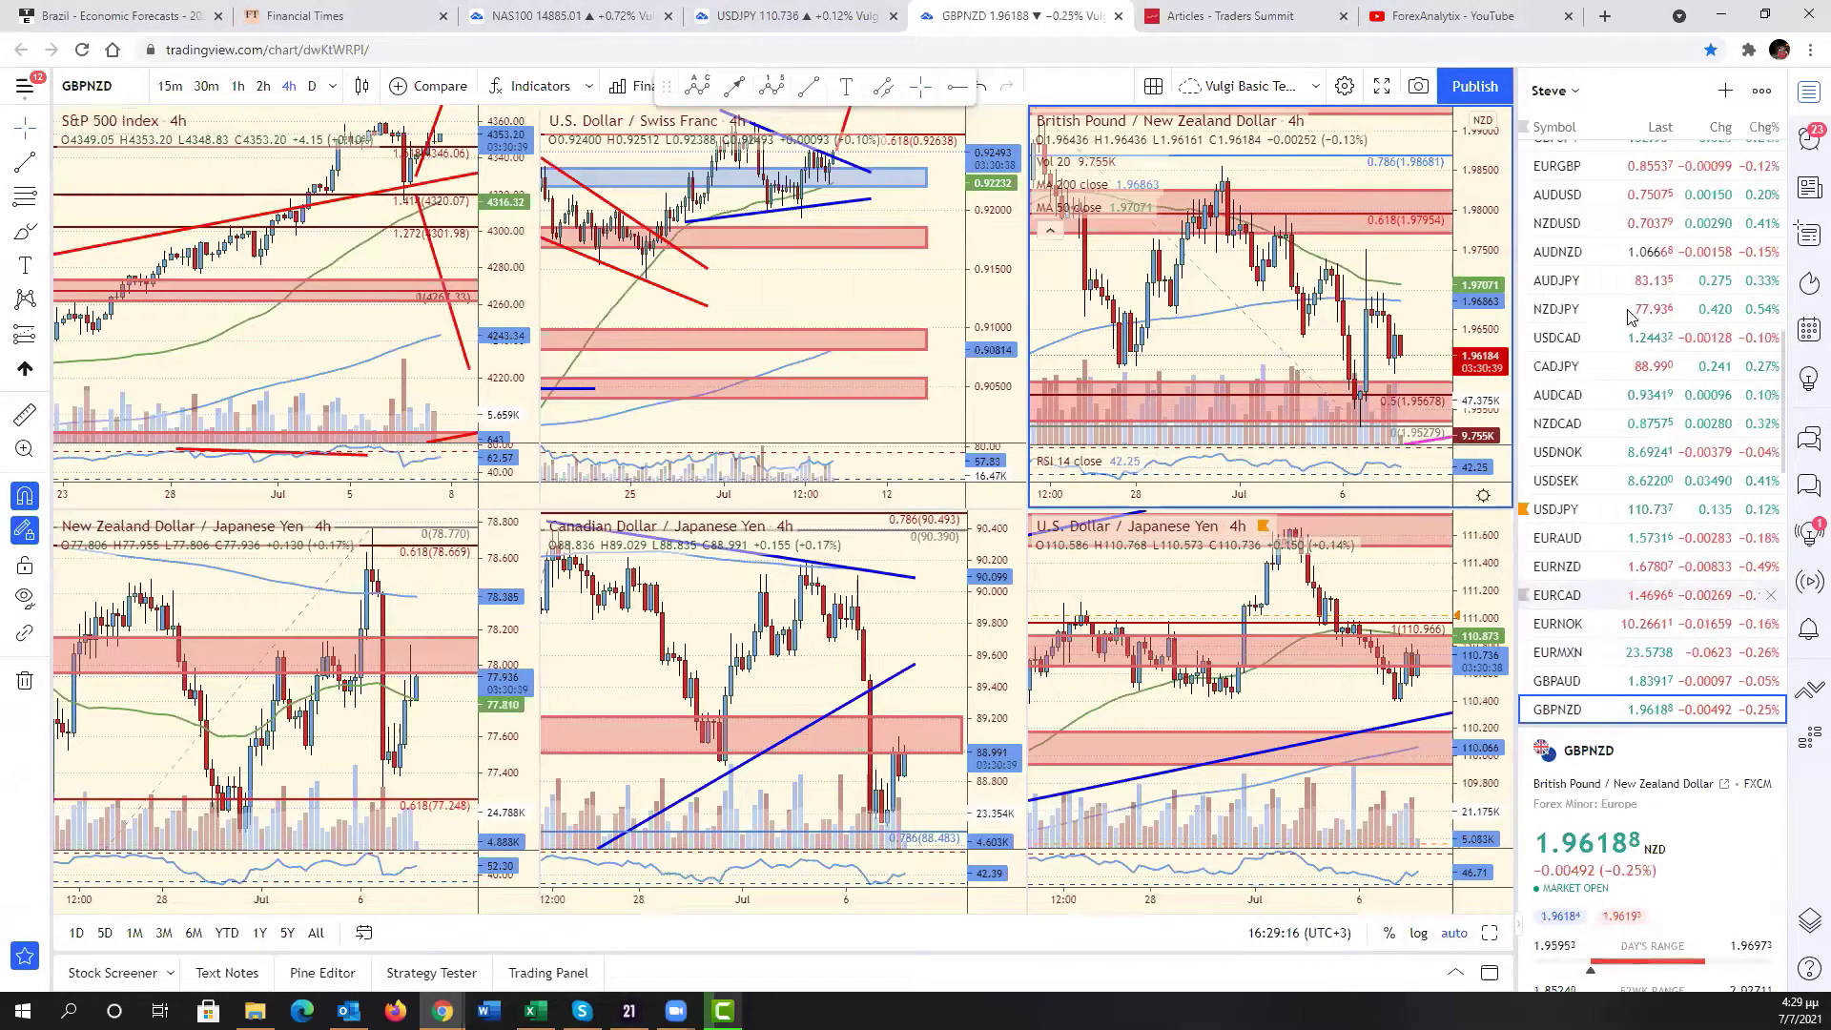
pyautogui.scroll(1, 1614, 234)
pyautogui.click(1603, 204)
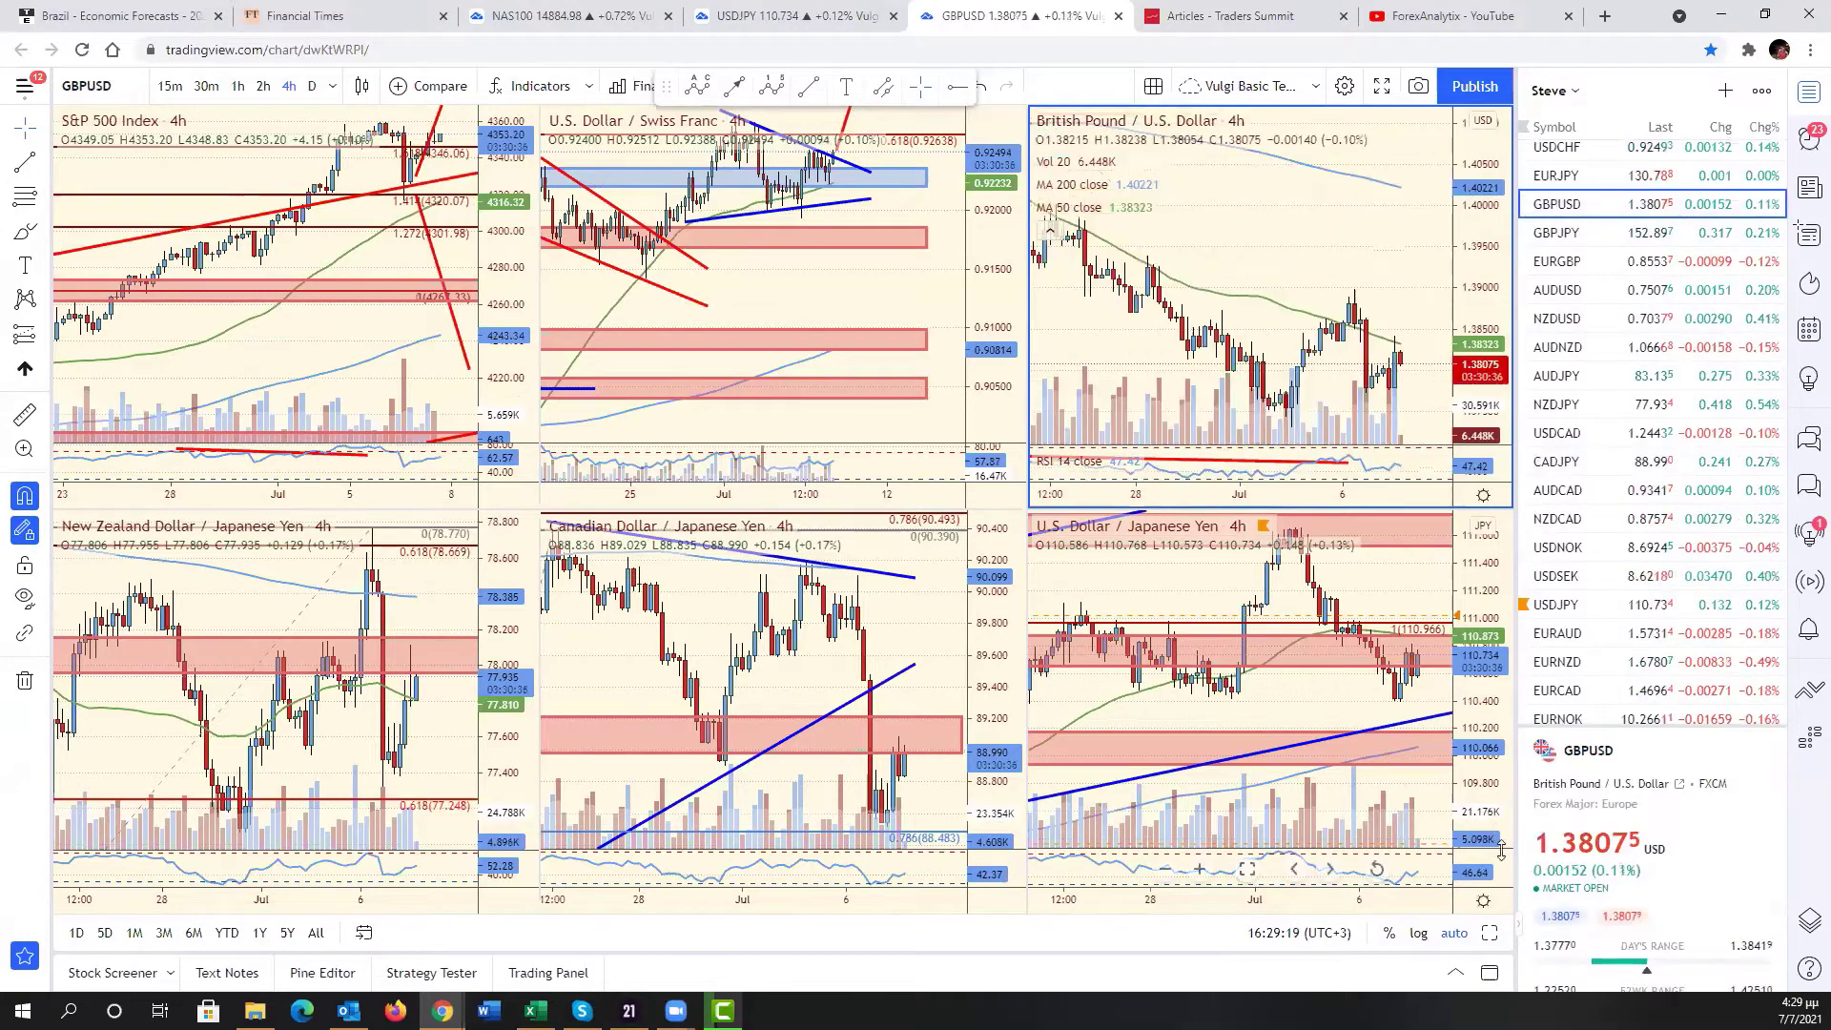
pyautogui.hotkey('alt', 'Return')
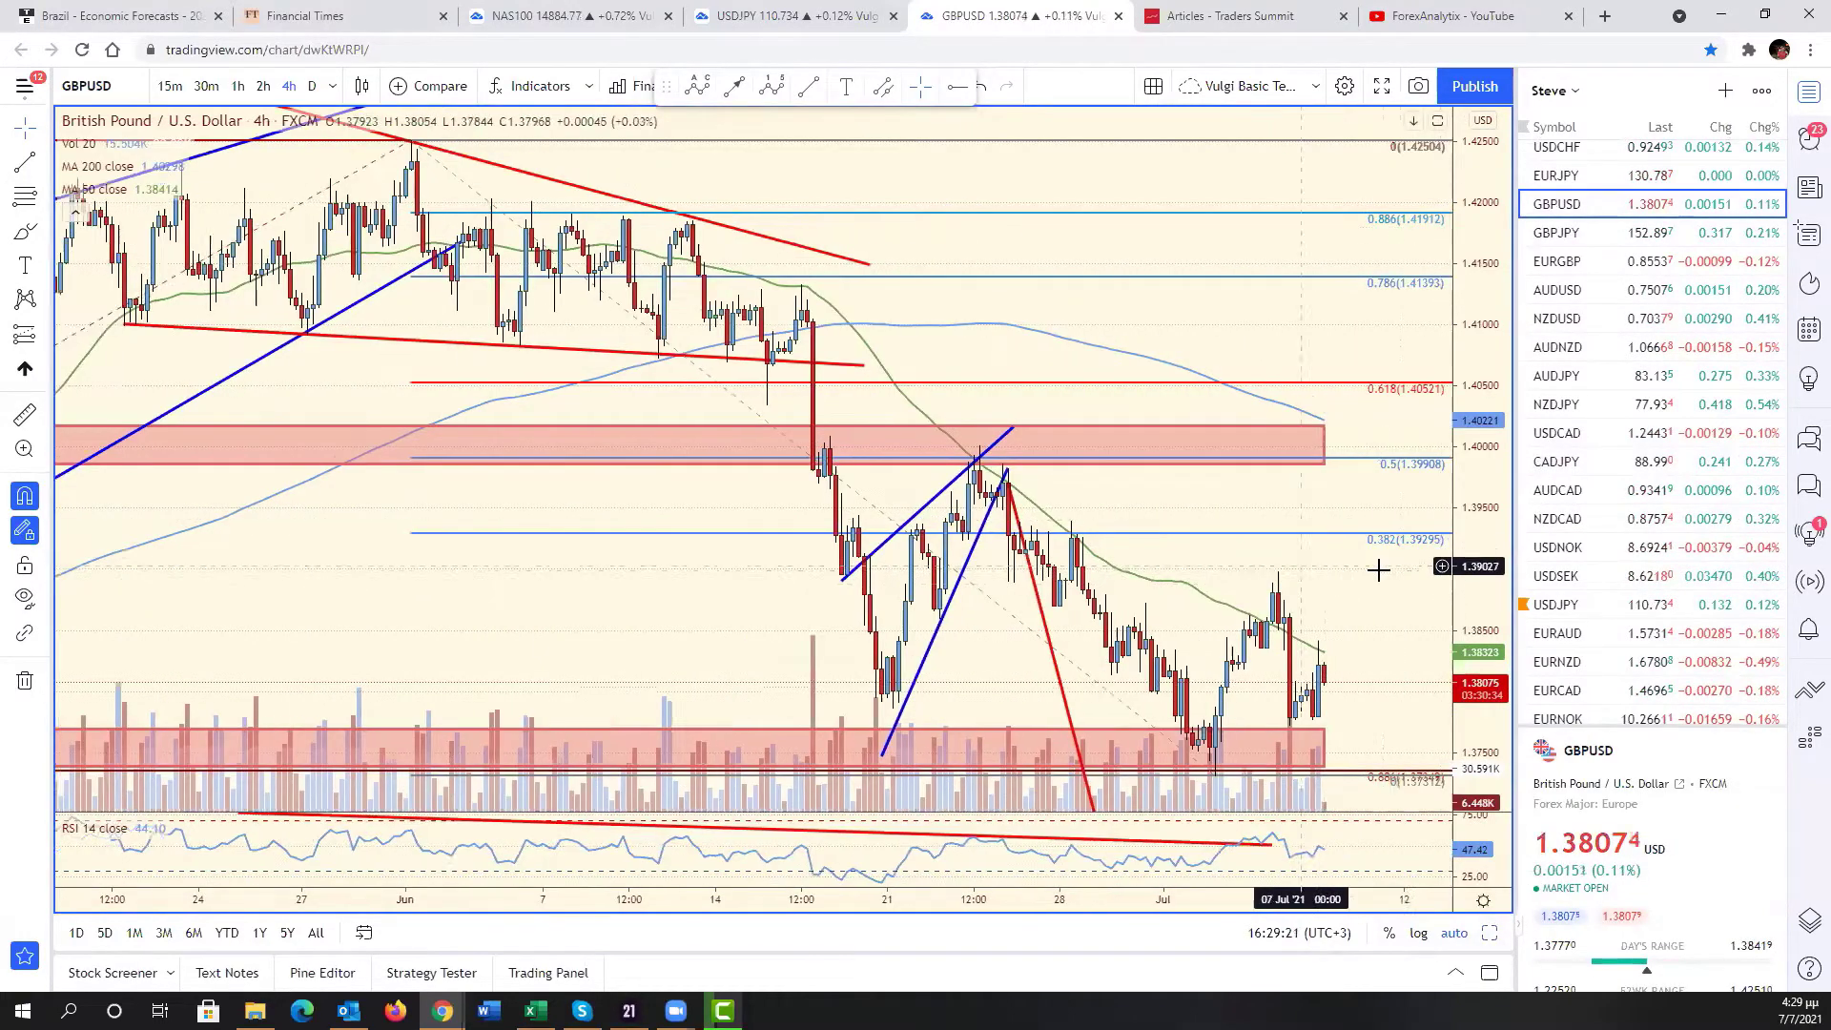
pyautogui.scroll(-6, 1292, 654)
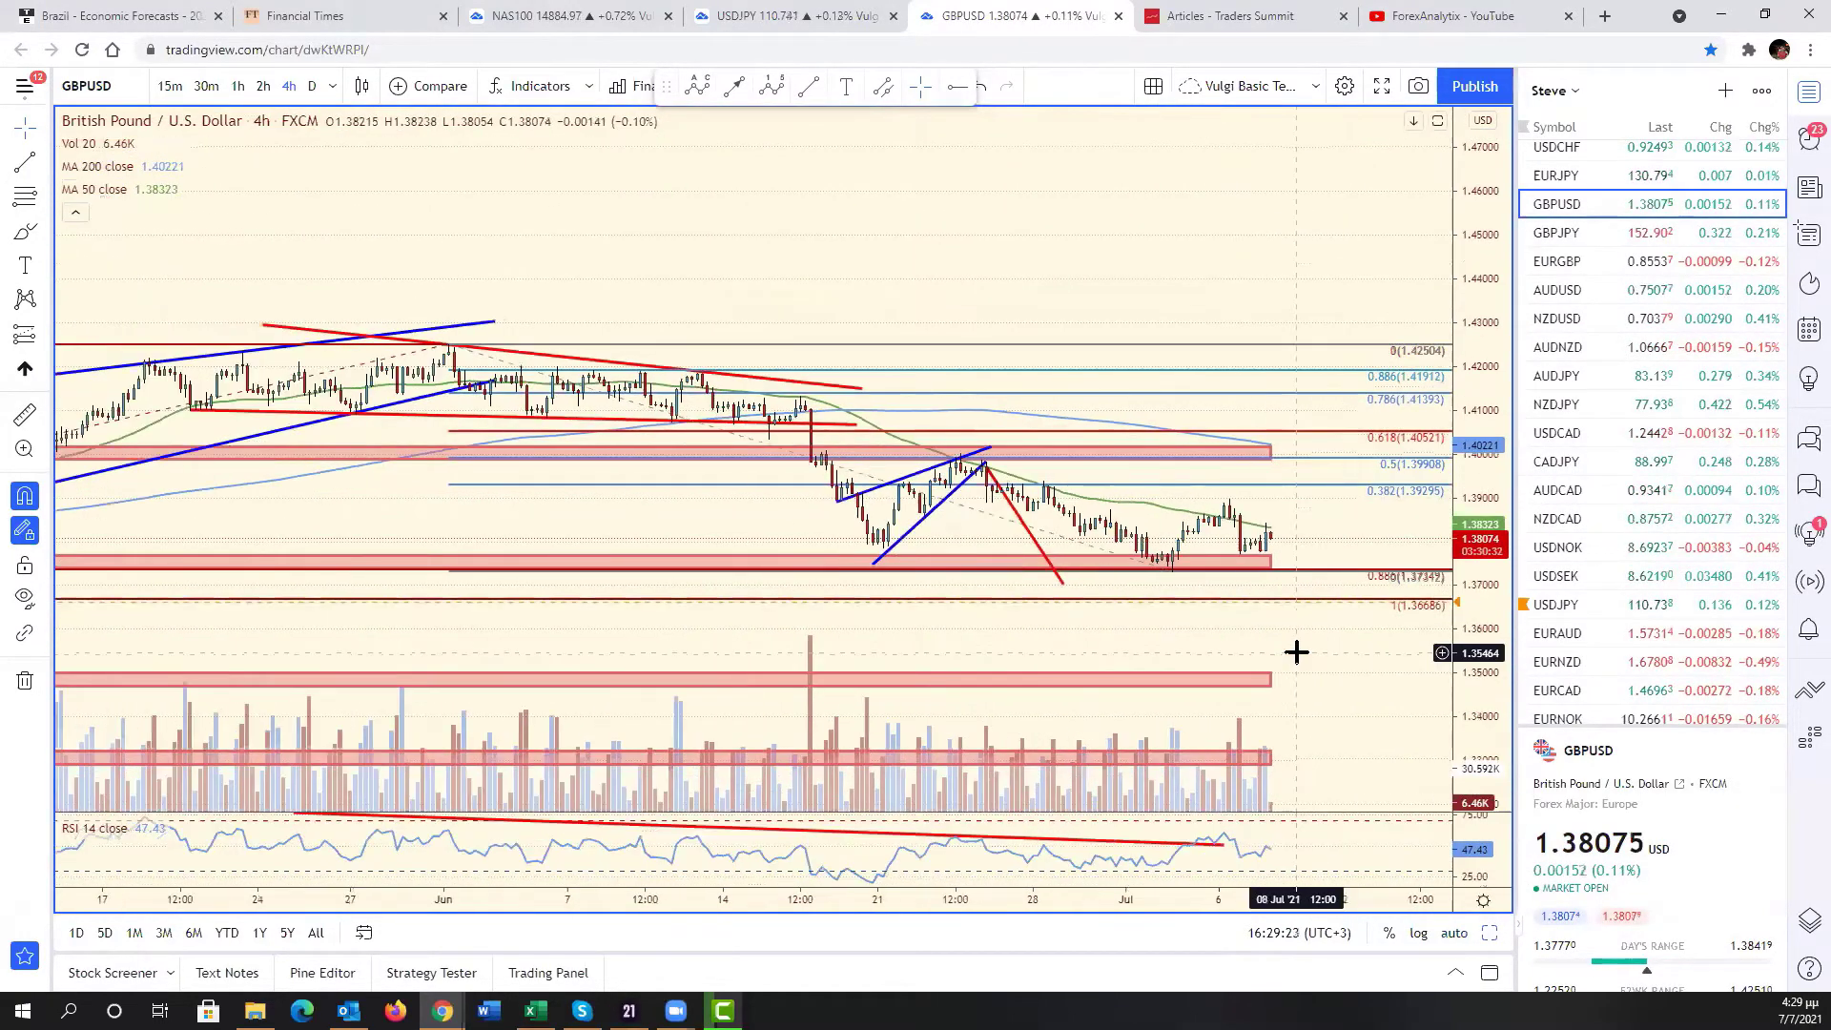
pyautogui.scroll(-5, 891, 626)
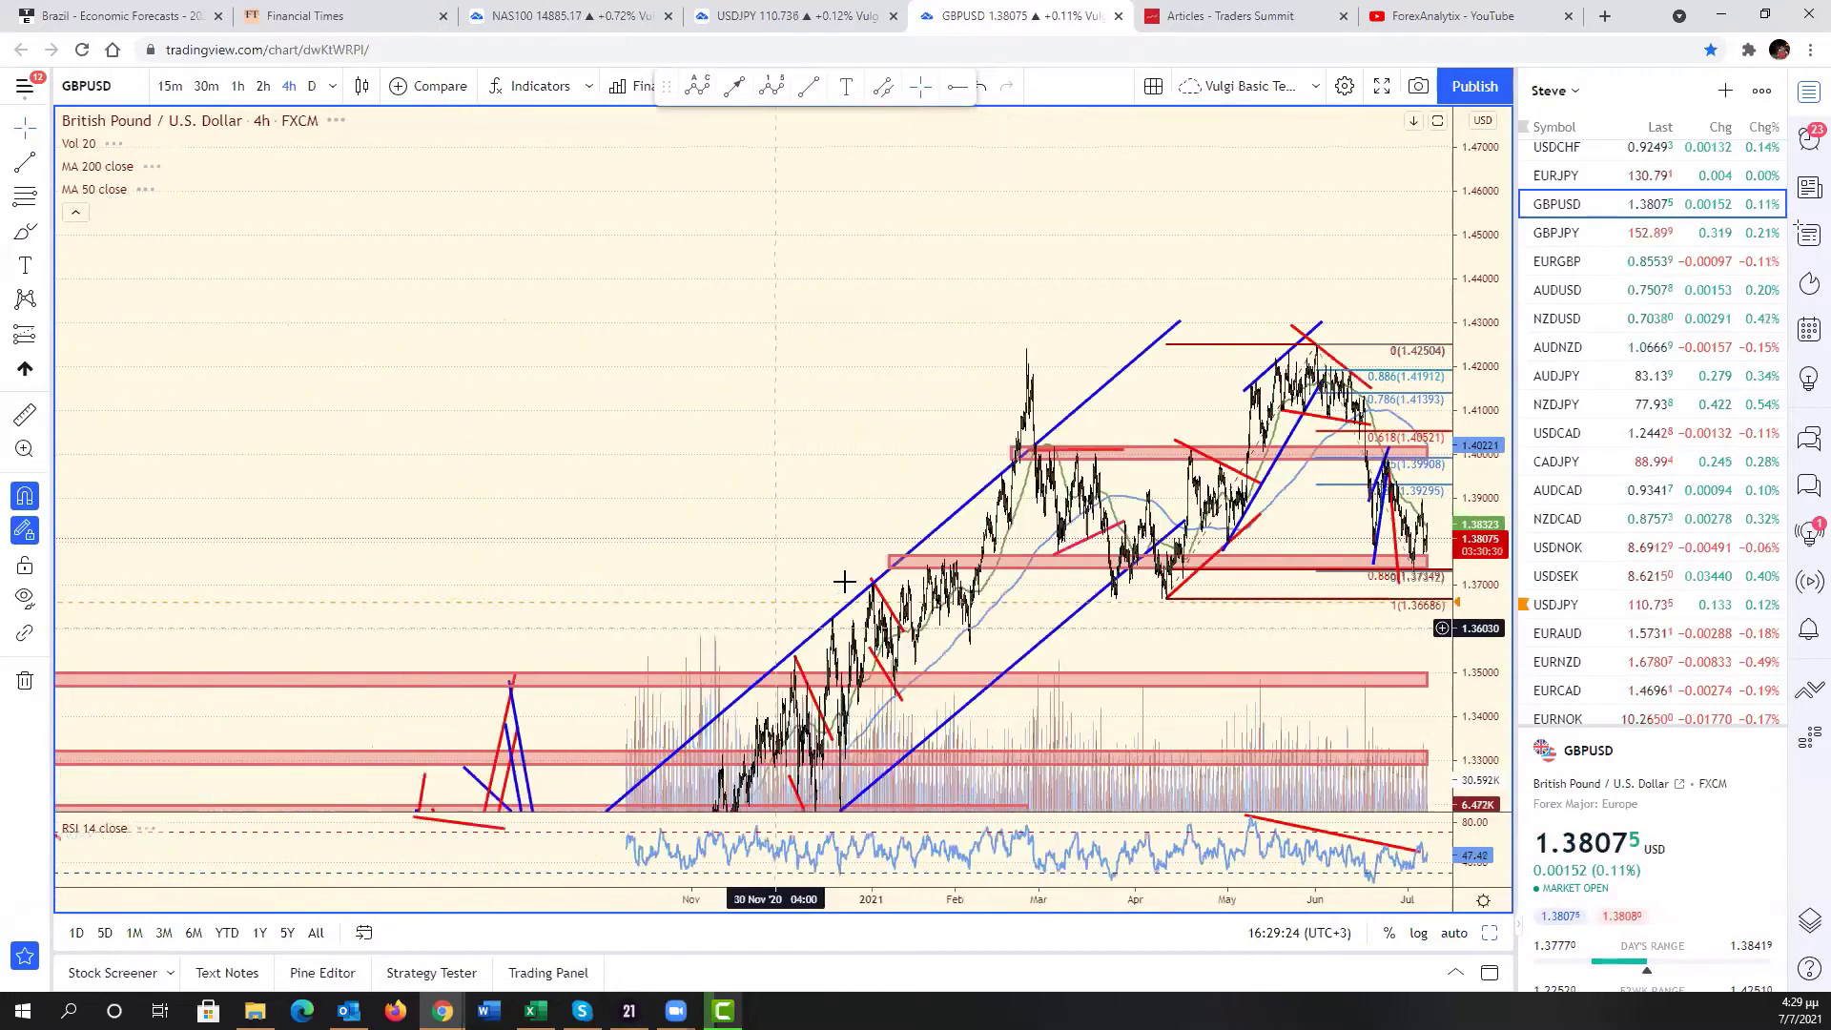
pyautogui.scroll(10, 1028, 611)
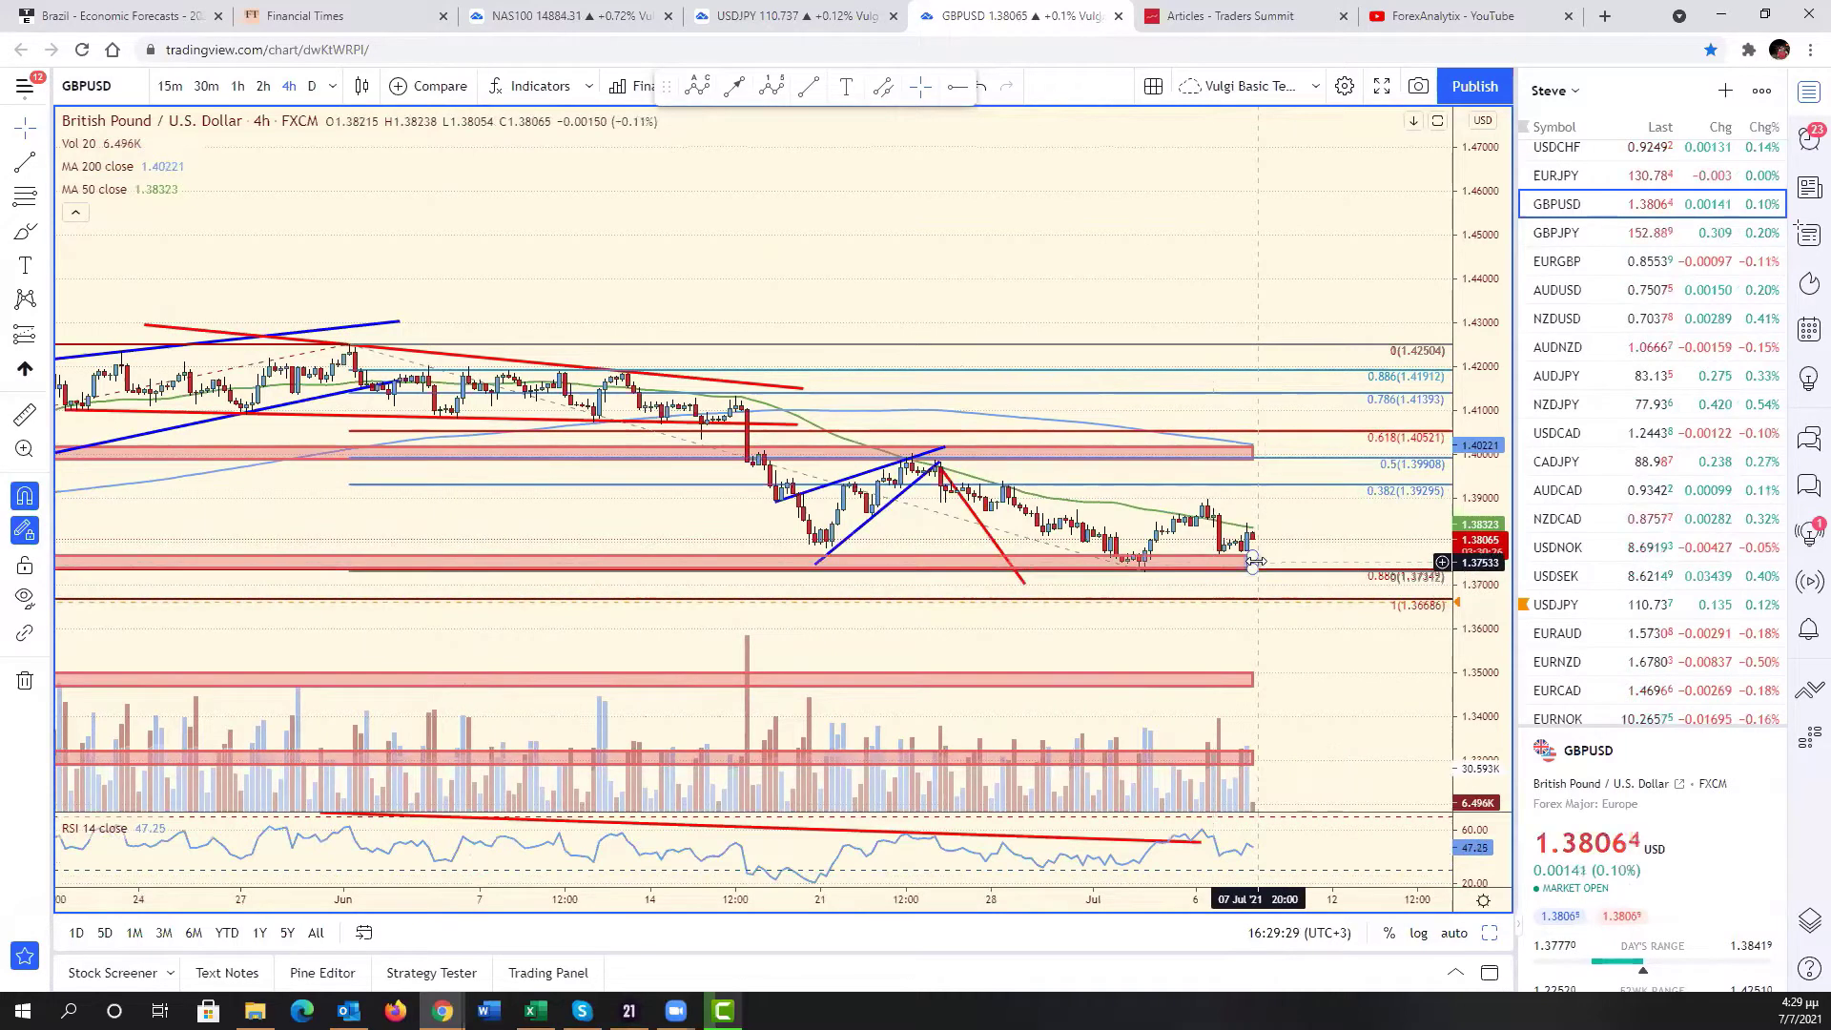
# - Stretch the red zones near 1.375, 1.40 and 1.35, and the lowest zone, further right
pyautogui.moveTo(1253, 562); pyautogui.dragTo(1322, 562)
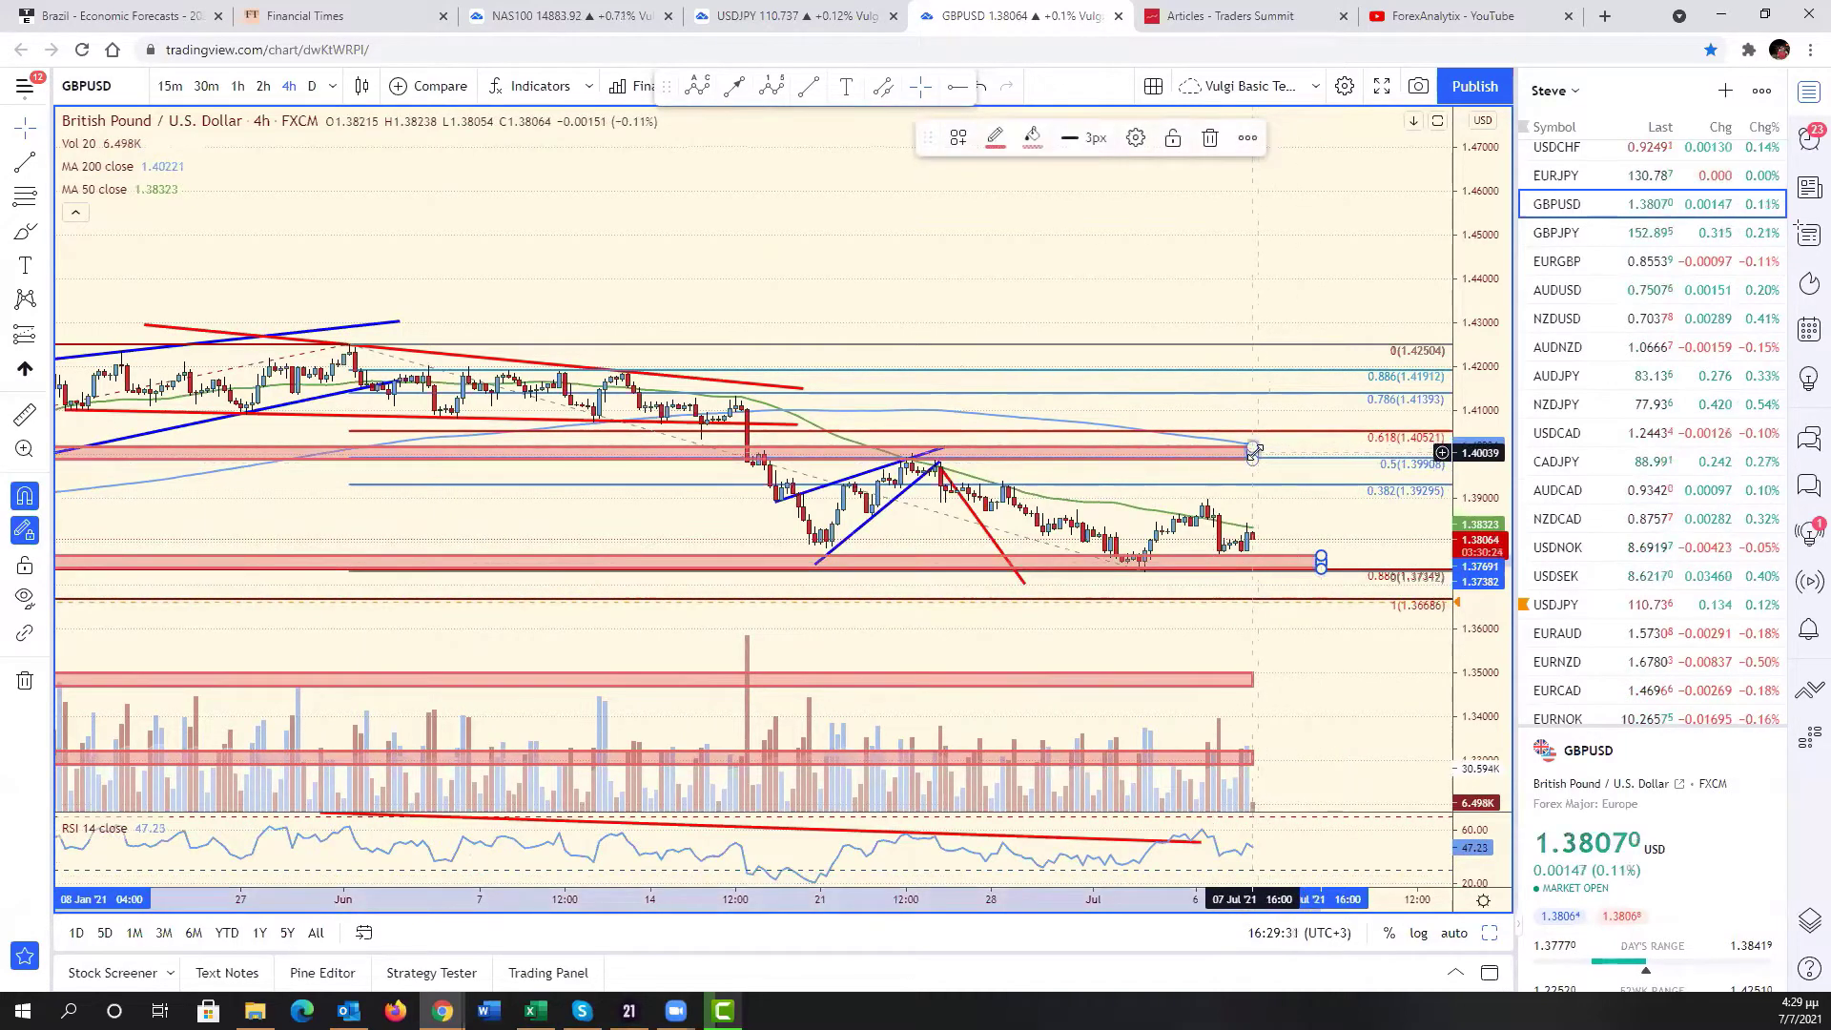
pyautogui.moveTo(1259, 455); pyautogui.dragTo(1321, 452)
pyautogui.moveTo(1253, 677); pyautogui.dragTo(1321, 678)
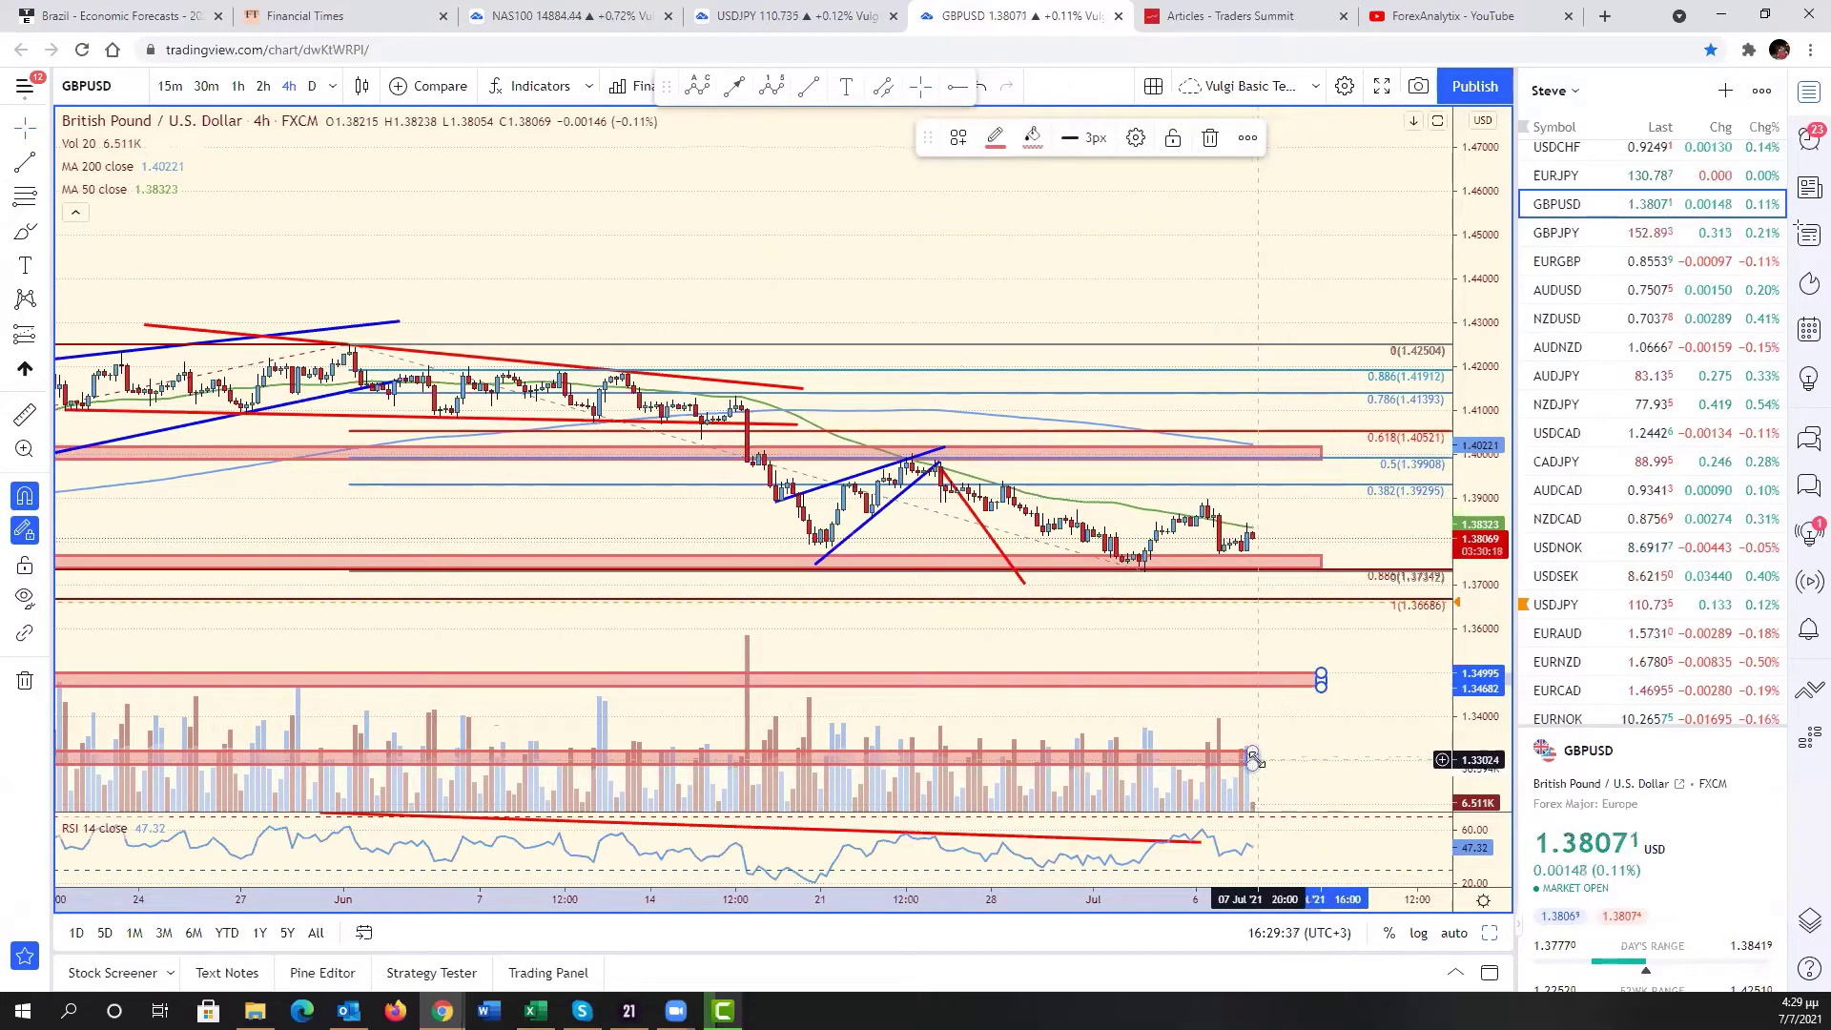
pyautogui.moveTo(1254, 758); pyautogui.dragTo(1321, 757)
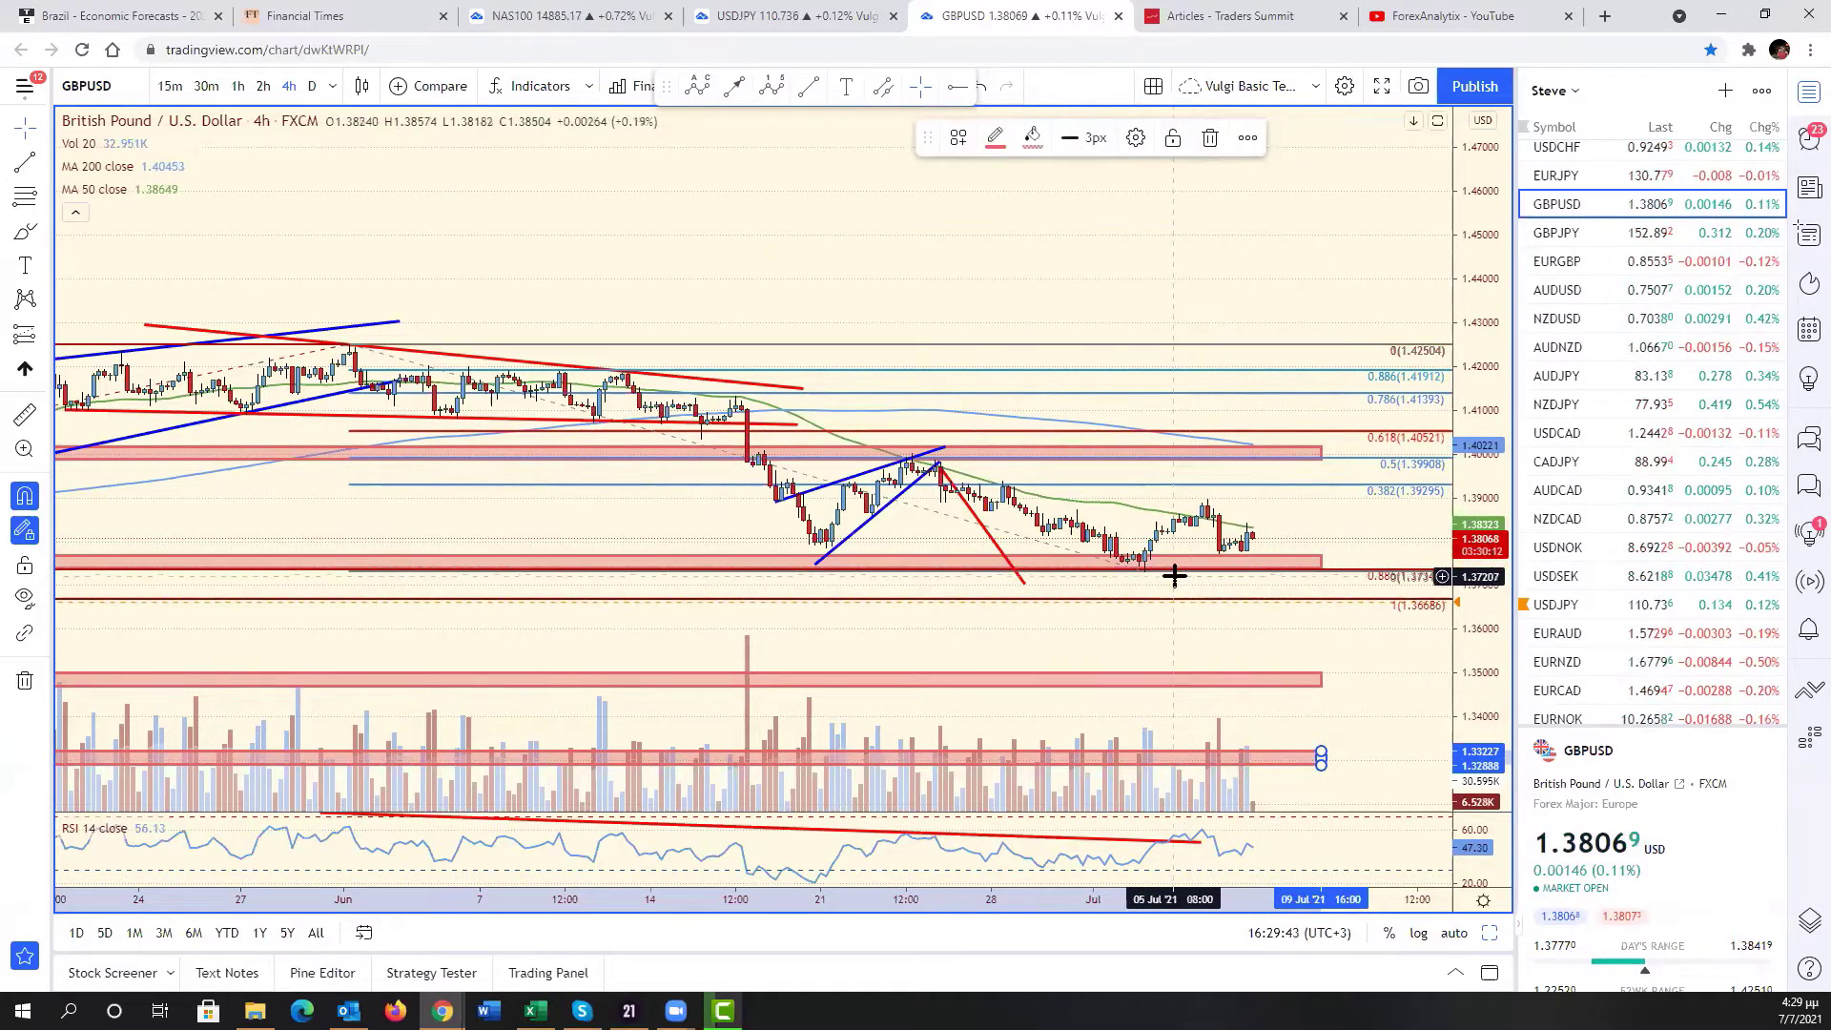
pyautogui.scroll(-5, 1177, 573)
pyautogui.scroll(4, 959, 580)
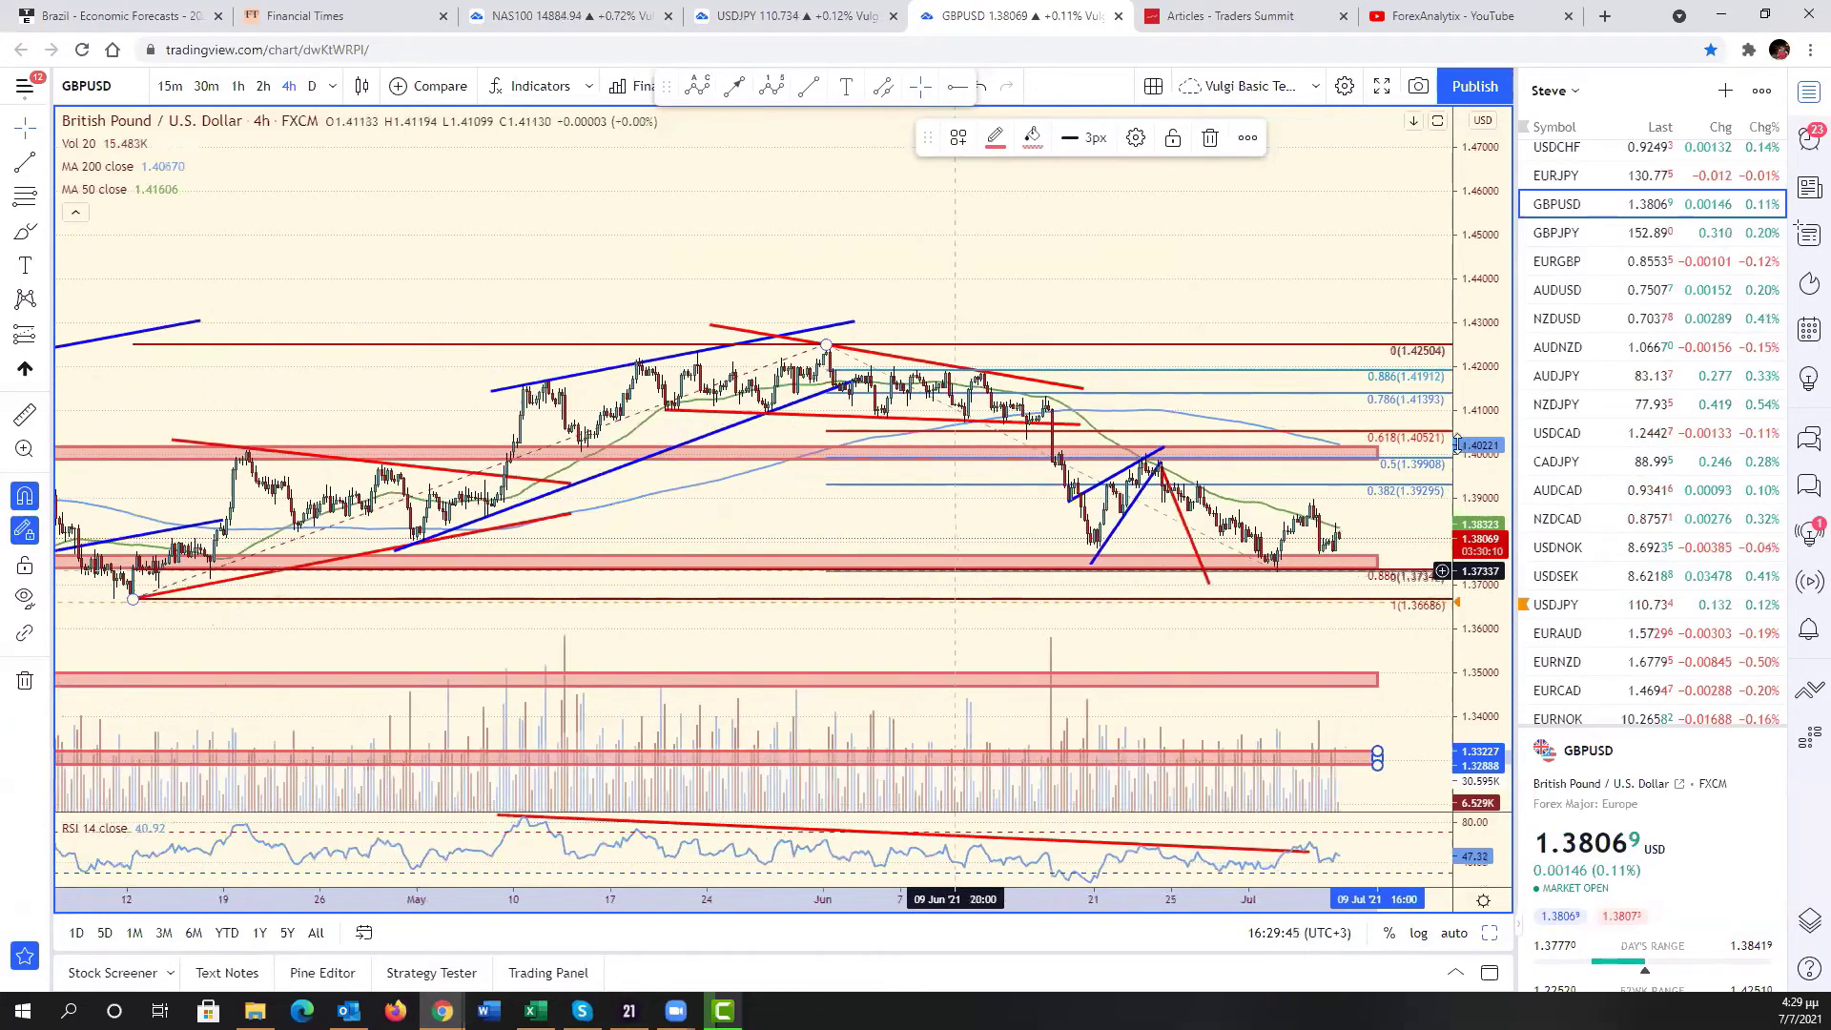
pyautogui.scroll(2, 1381, 519)
pyautogui.scroll(3, 1347, 578)
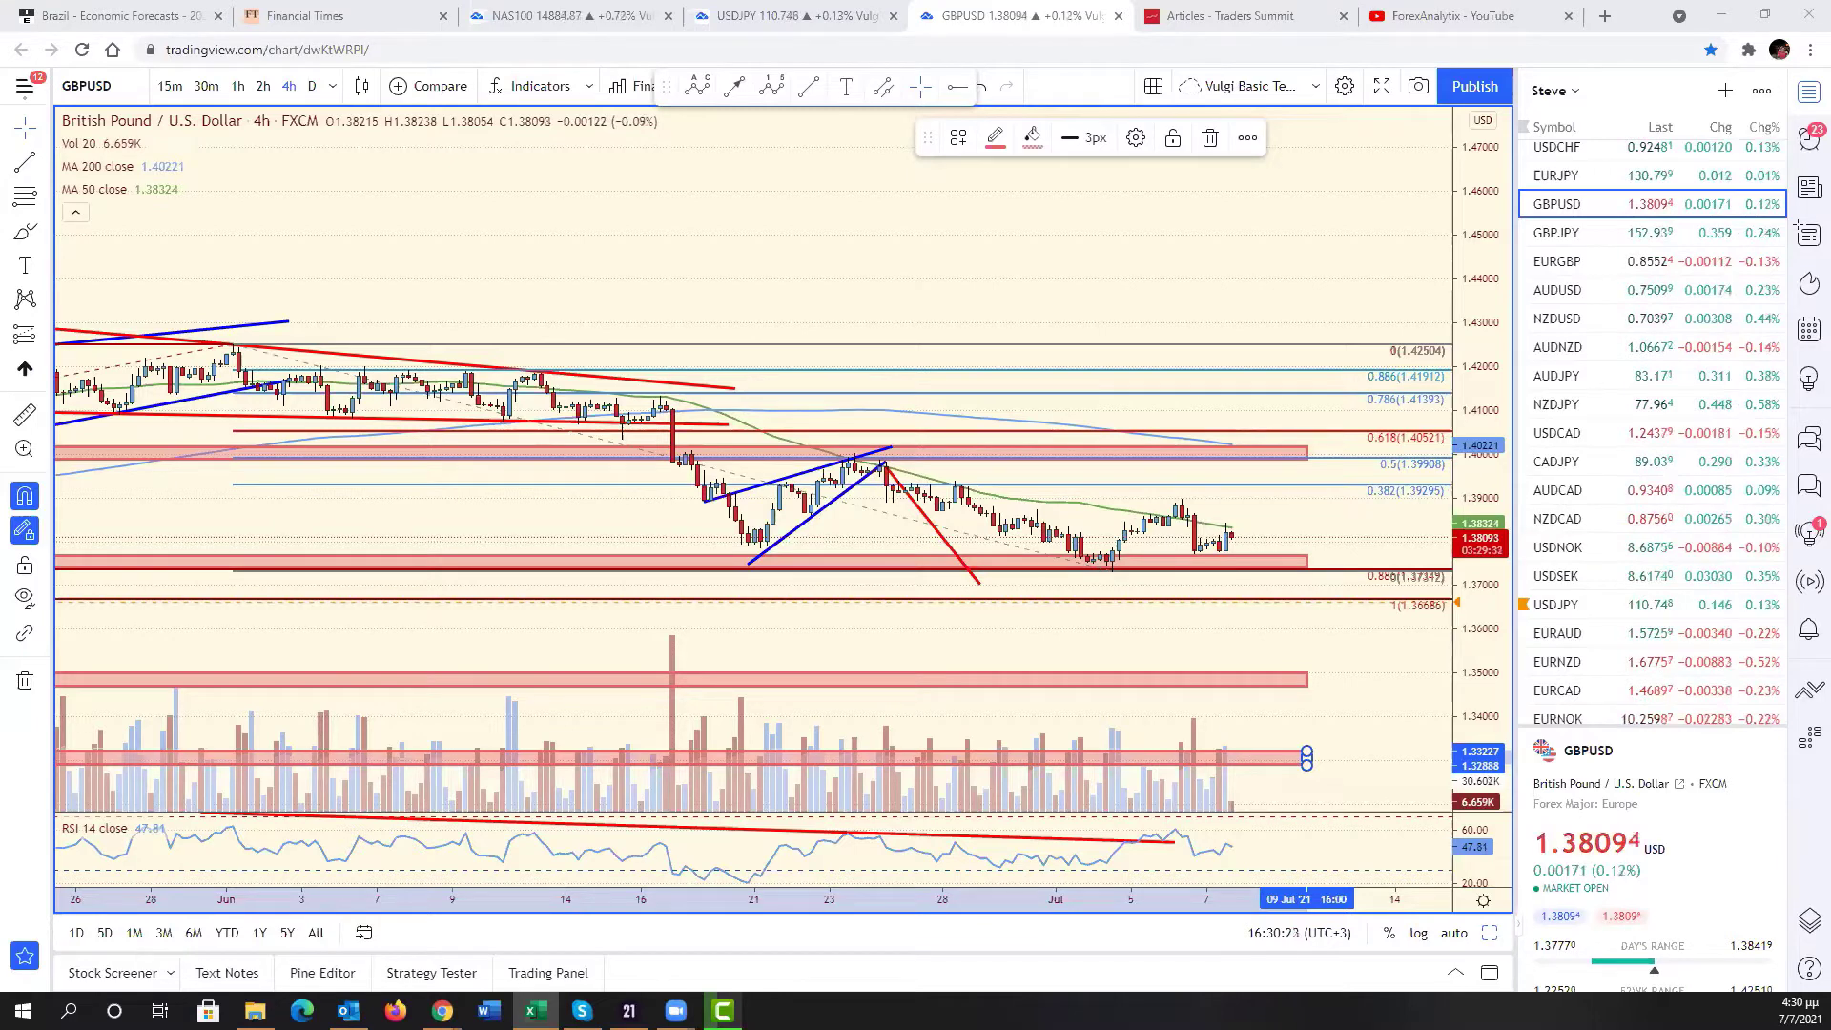
# - Deselect the zone, pan the GBPUSD chart right, and autoscale the price axis to the candles
pyautogui.scroll(-1, 1281, 621)
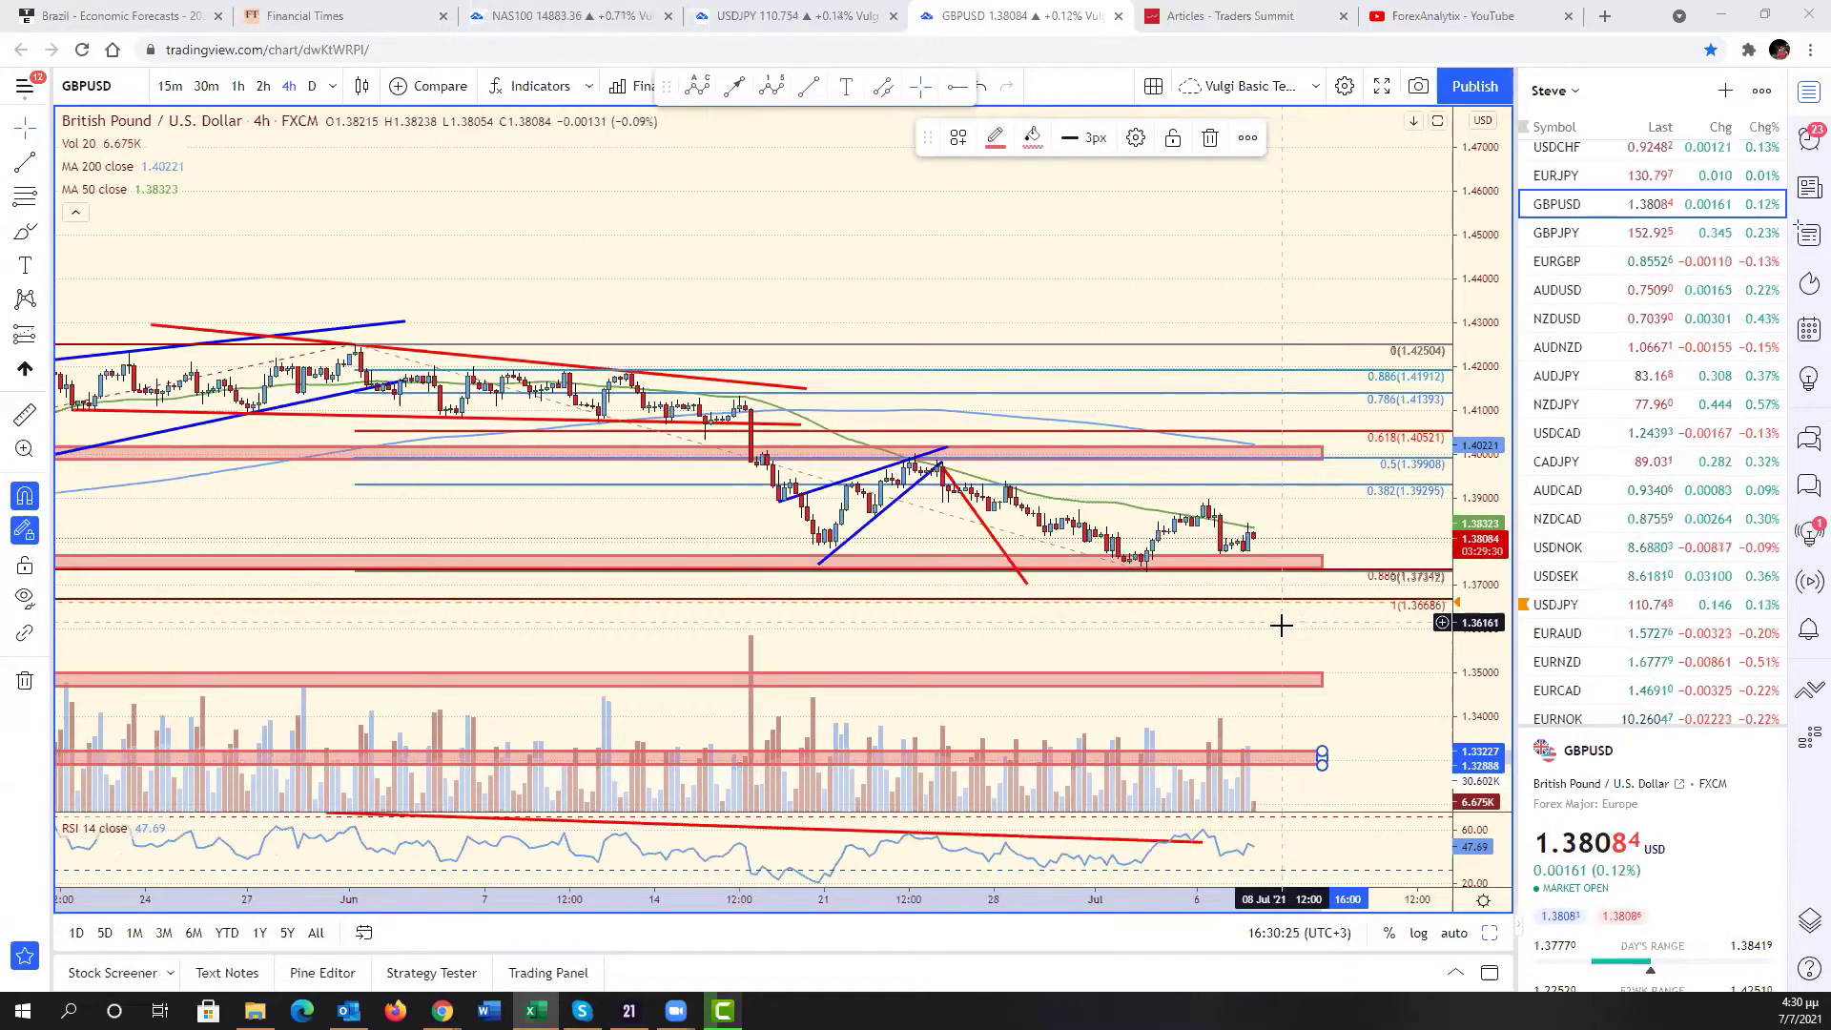
pyautogui.click(1283, 638)
pyautogui.moveTo(1283, 638); pyautogui.dragTo(1337, 601)
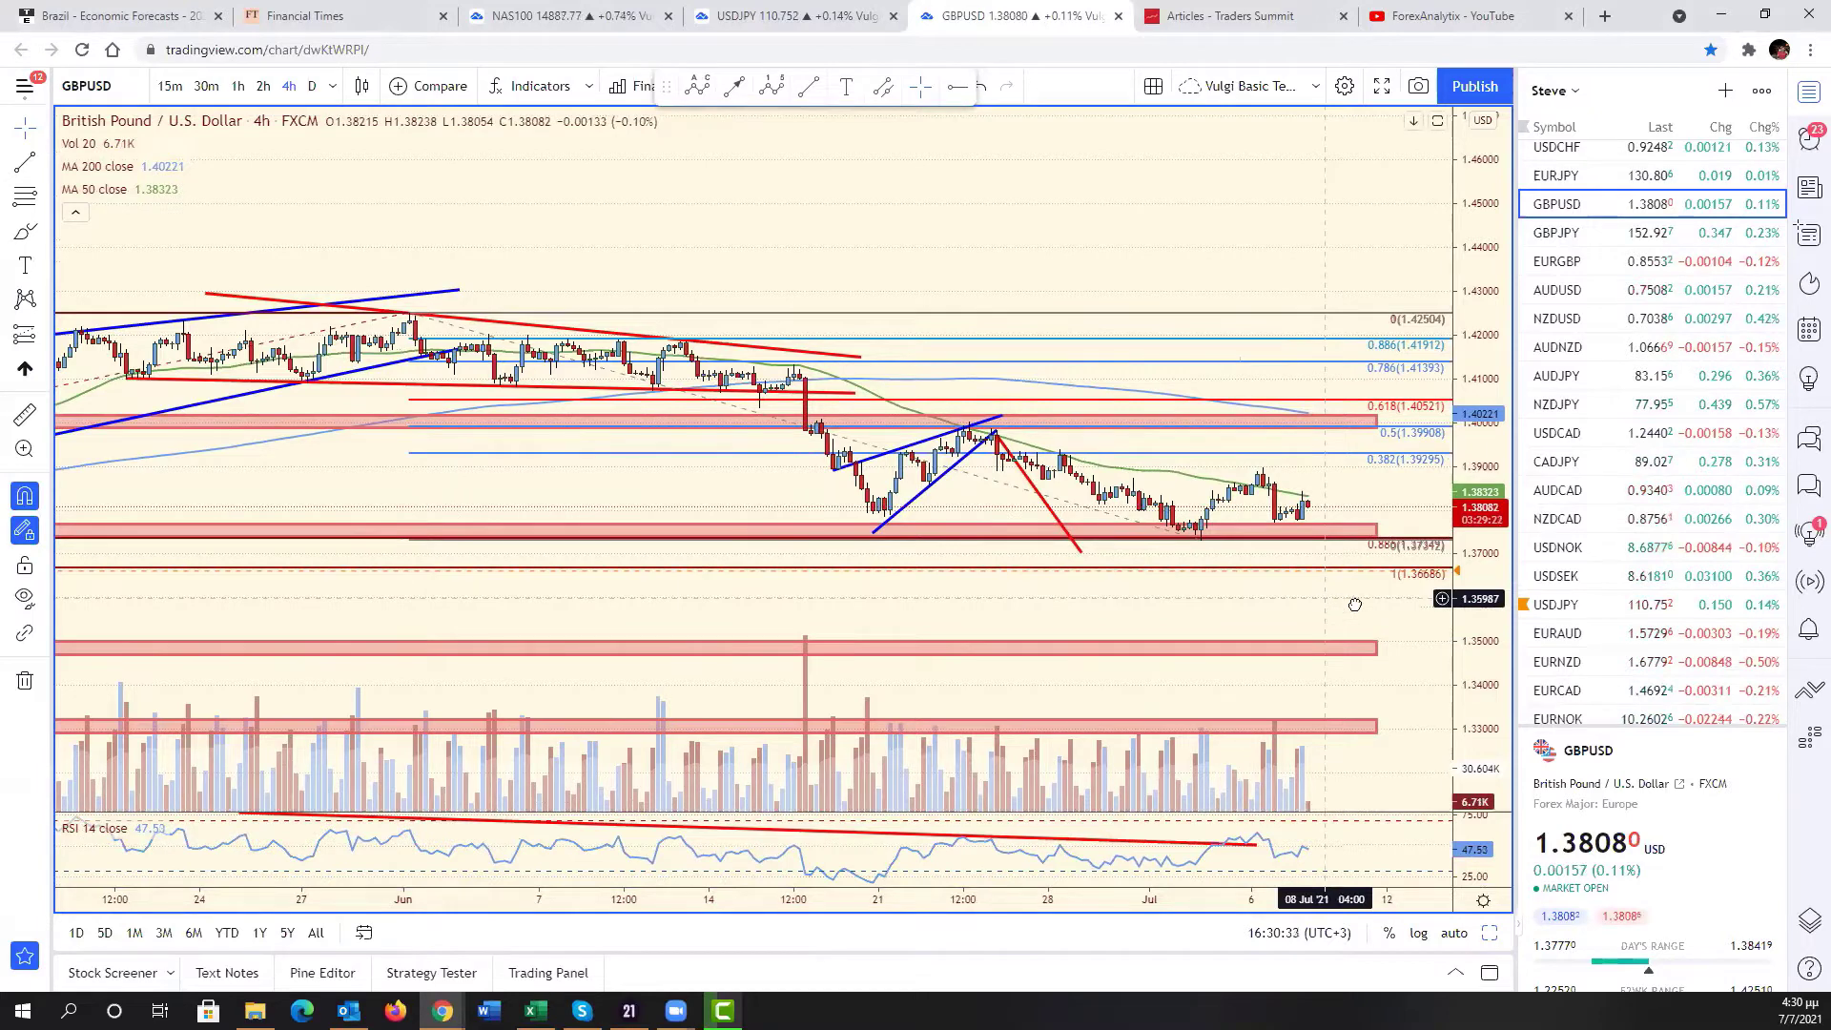
pyautogui.moveTo(1353, 605); pyautogui.dragTo(1374, 606)
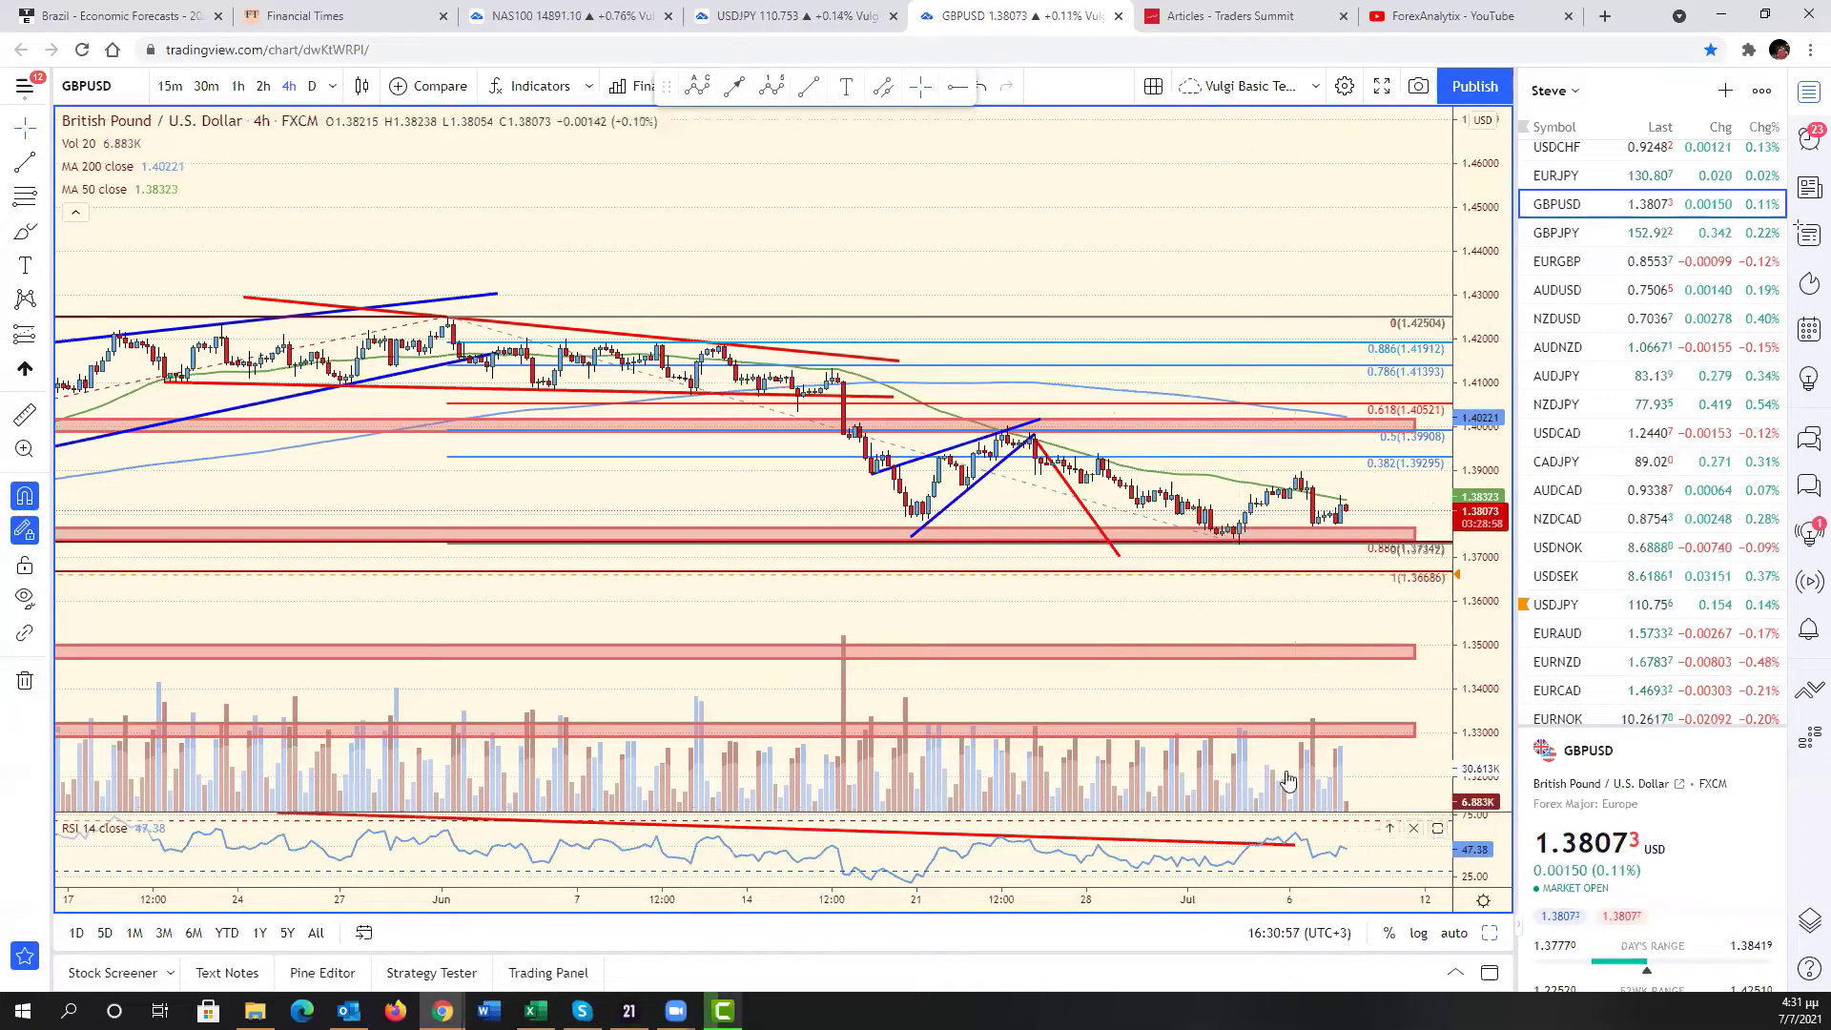
pyautogui.click(1454, 933)
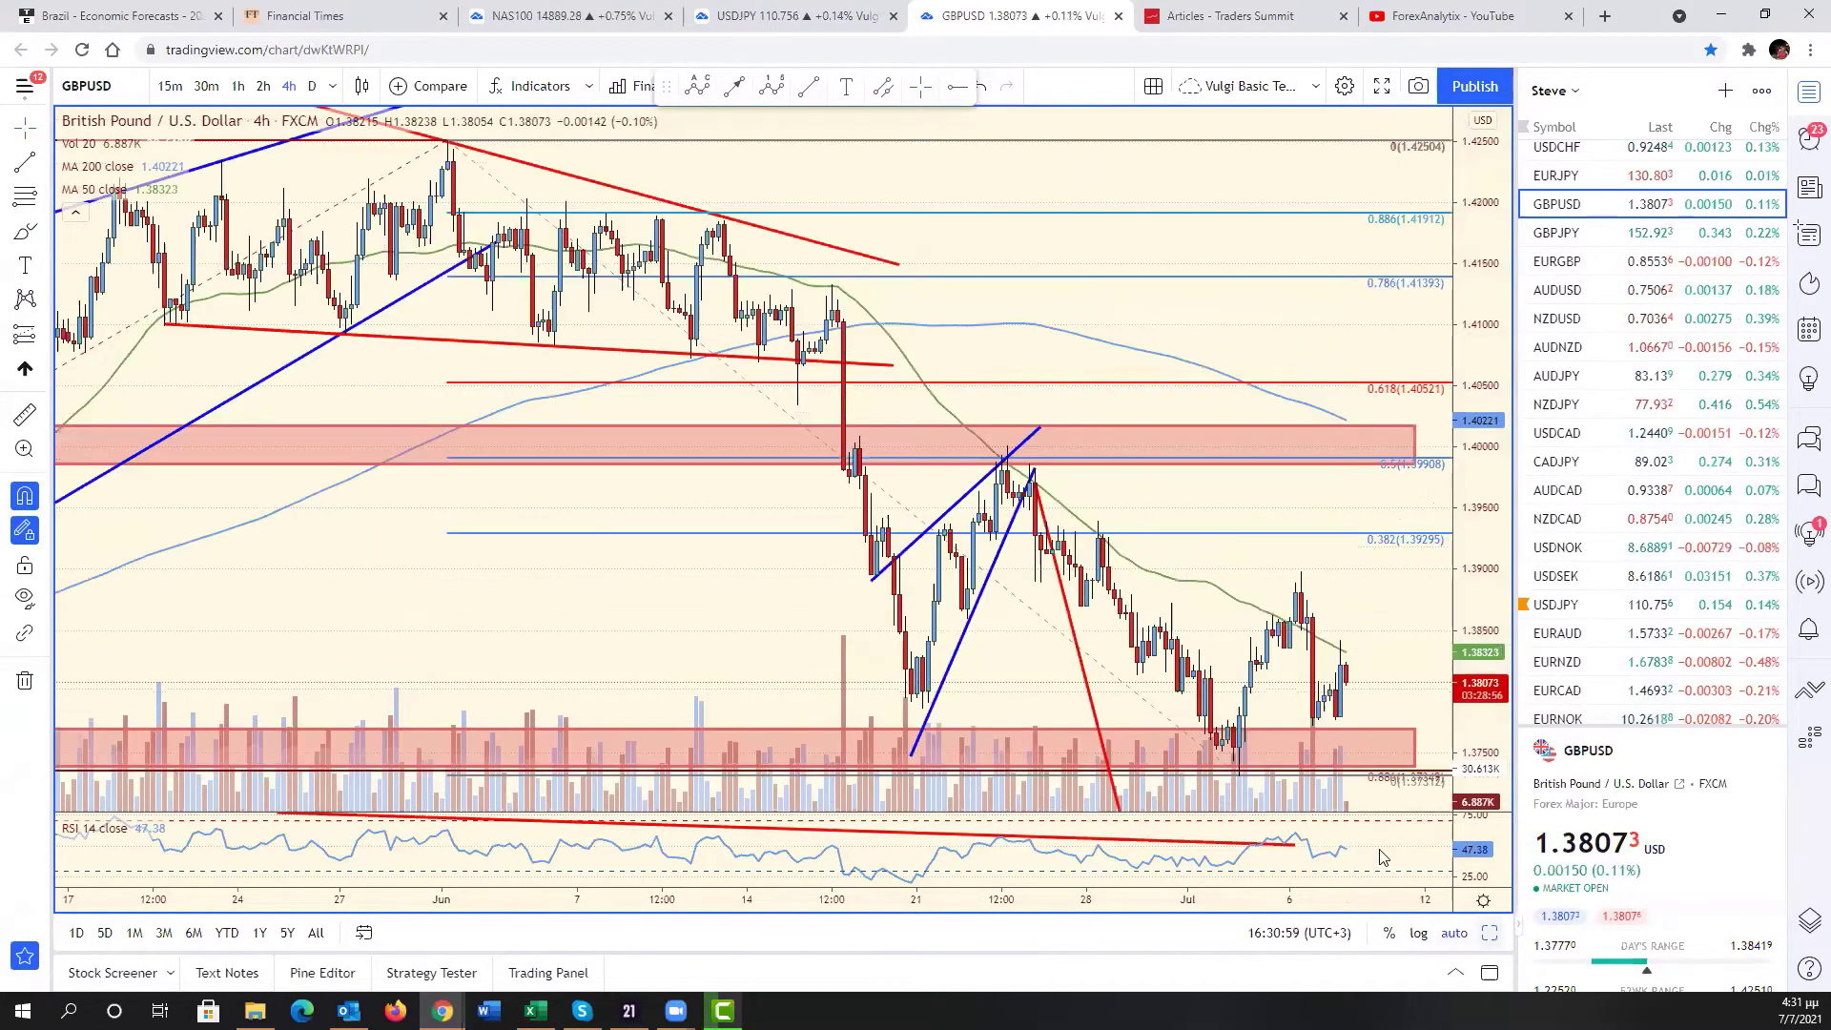
# - Load AUDUSD into the lower-left pane, maximize it, and pan left to leave room on the right
pyautogui.hotkey('alt', 'Return')
pyautogui.click(432, 587)
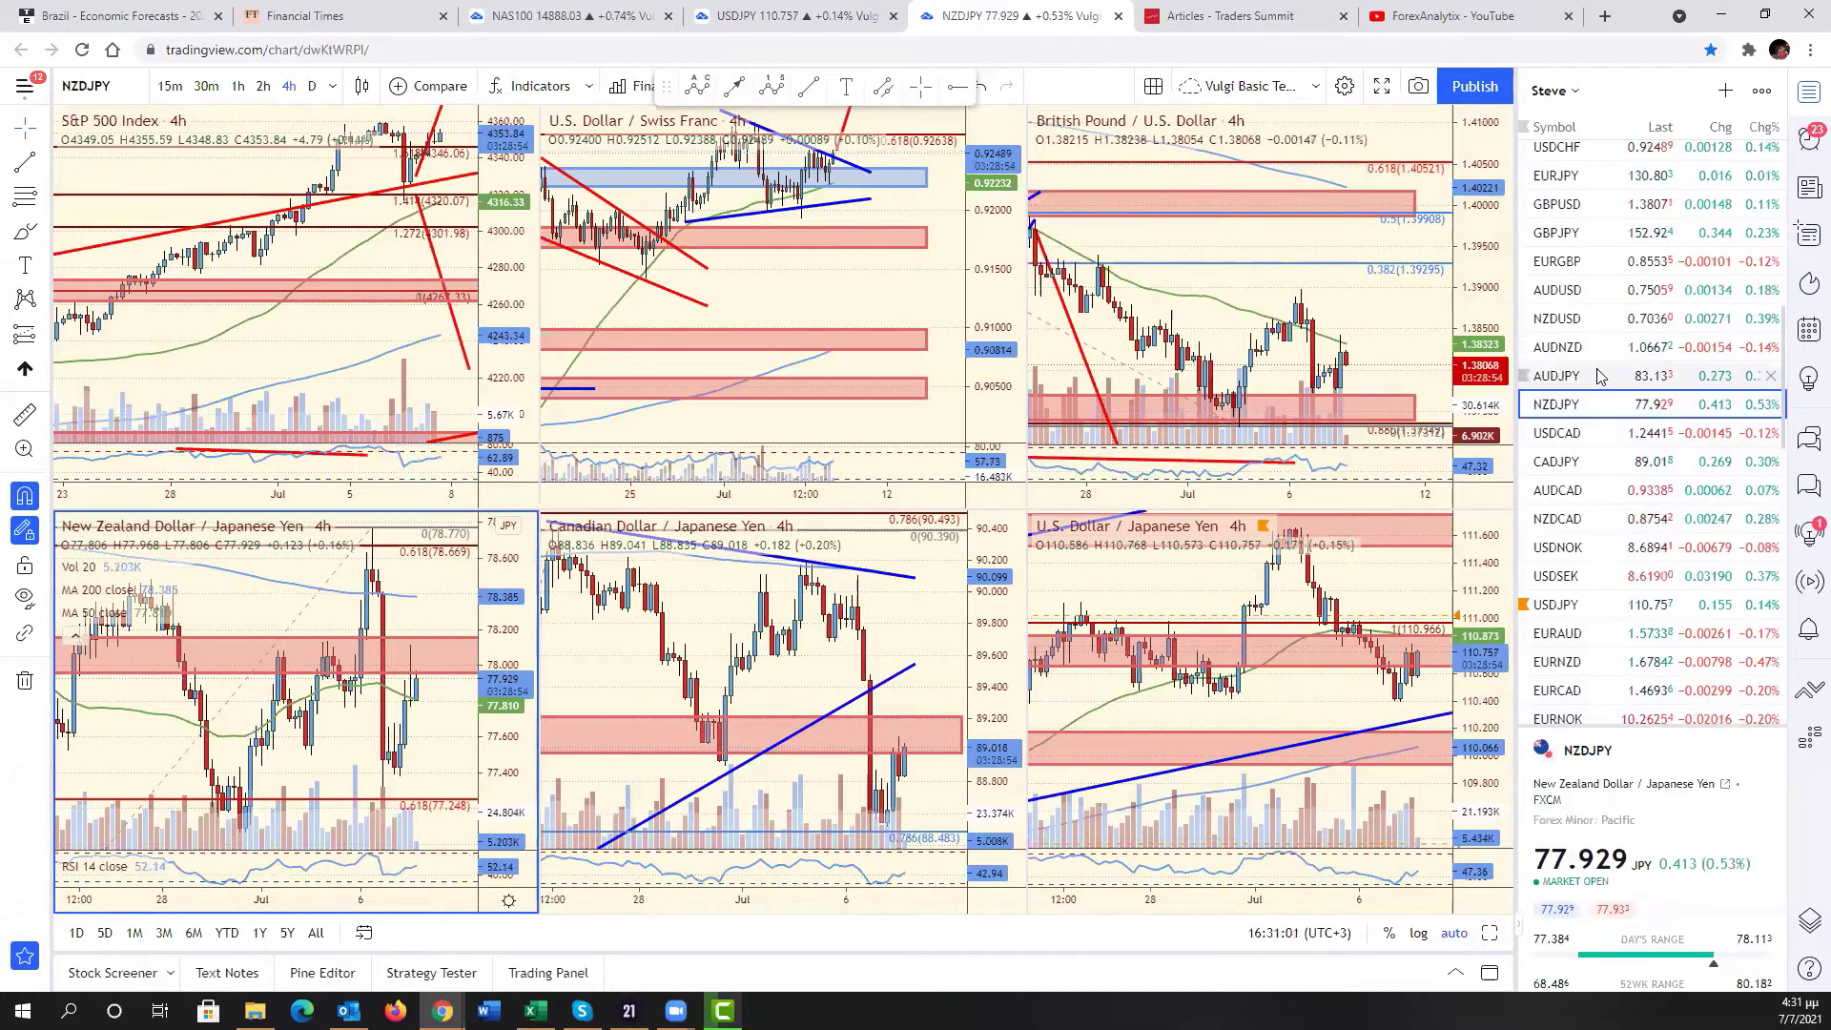
pyautogui.click(1591, 290)
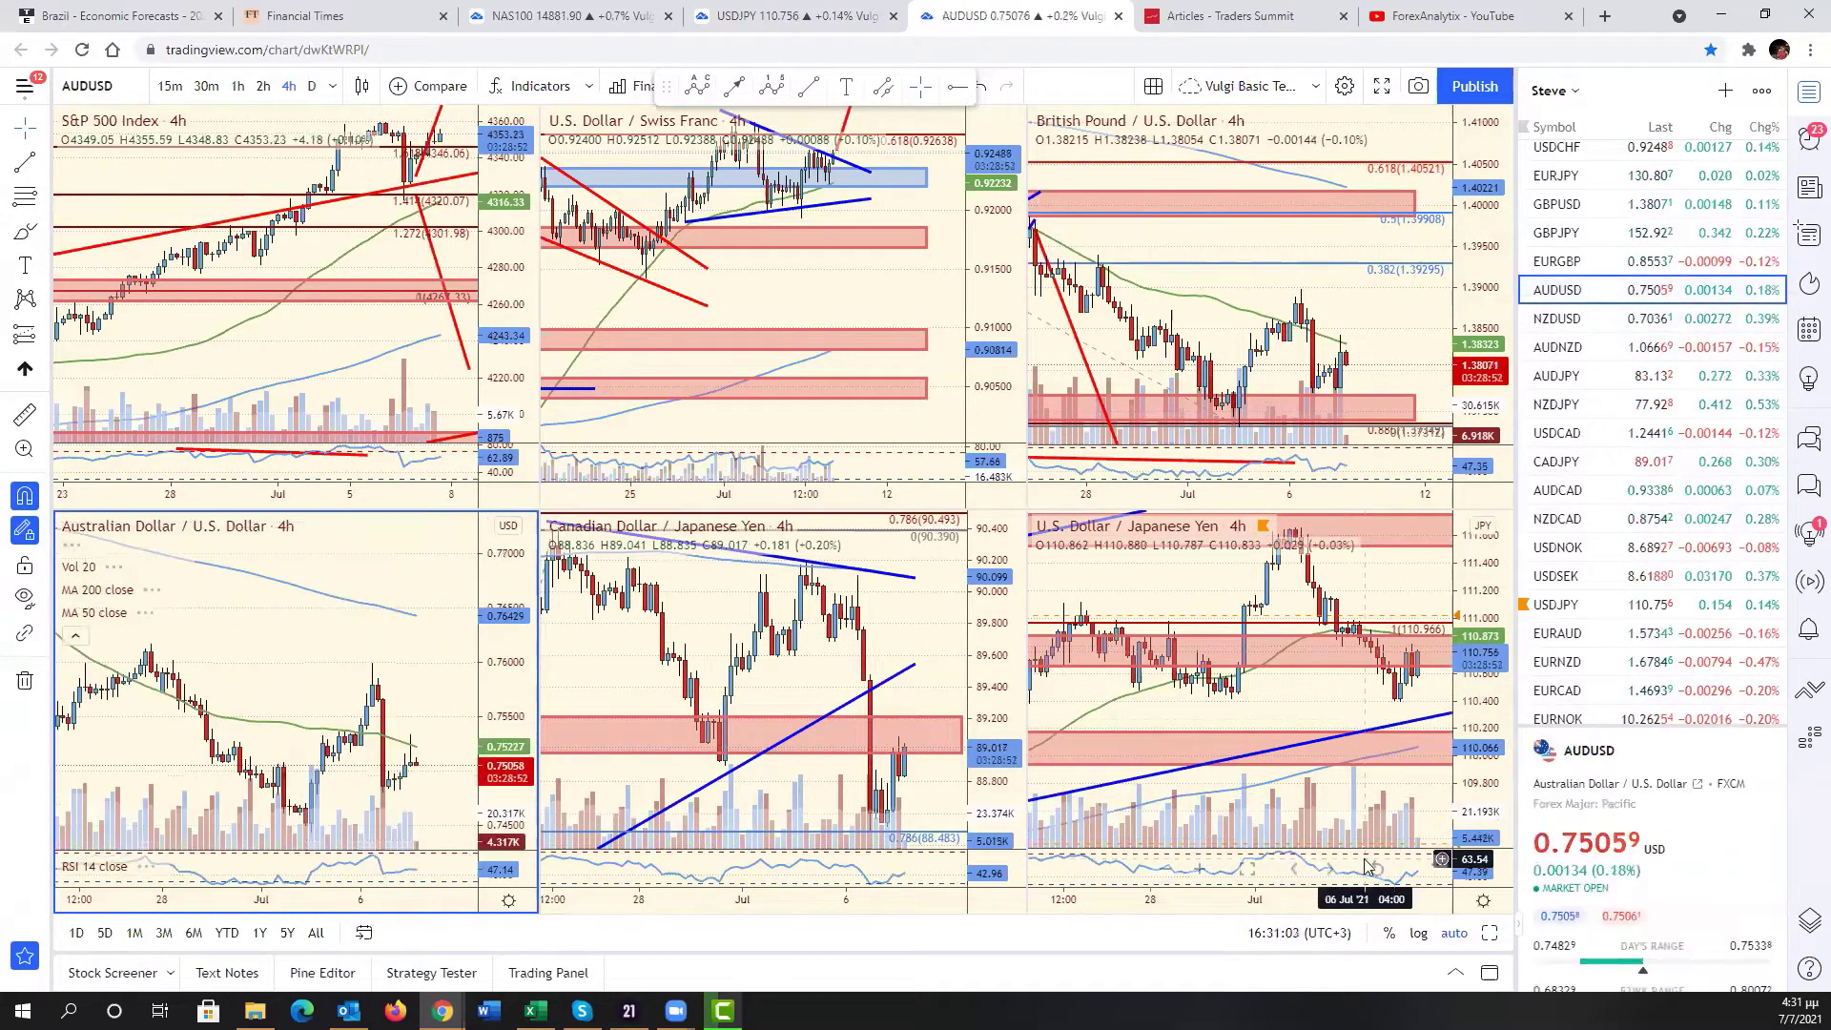
pyautogui.hotkey('alt', 'Return')
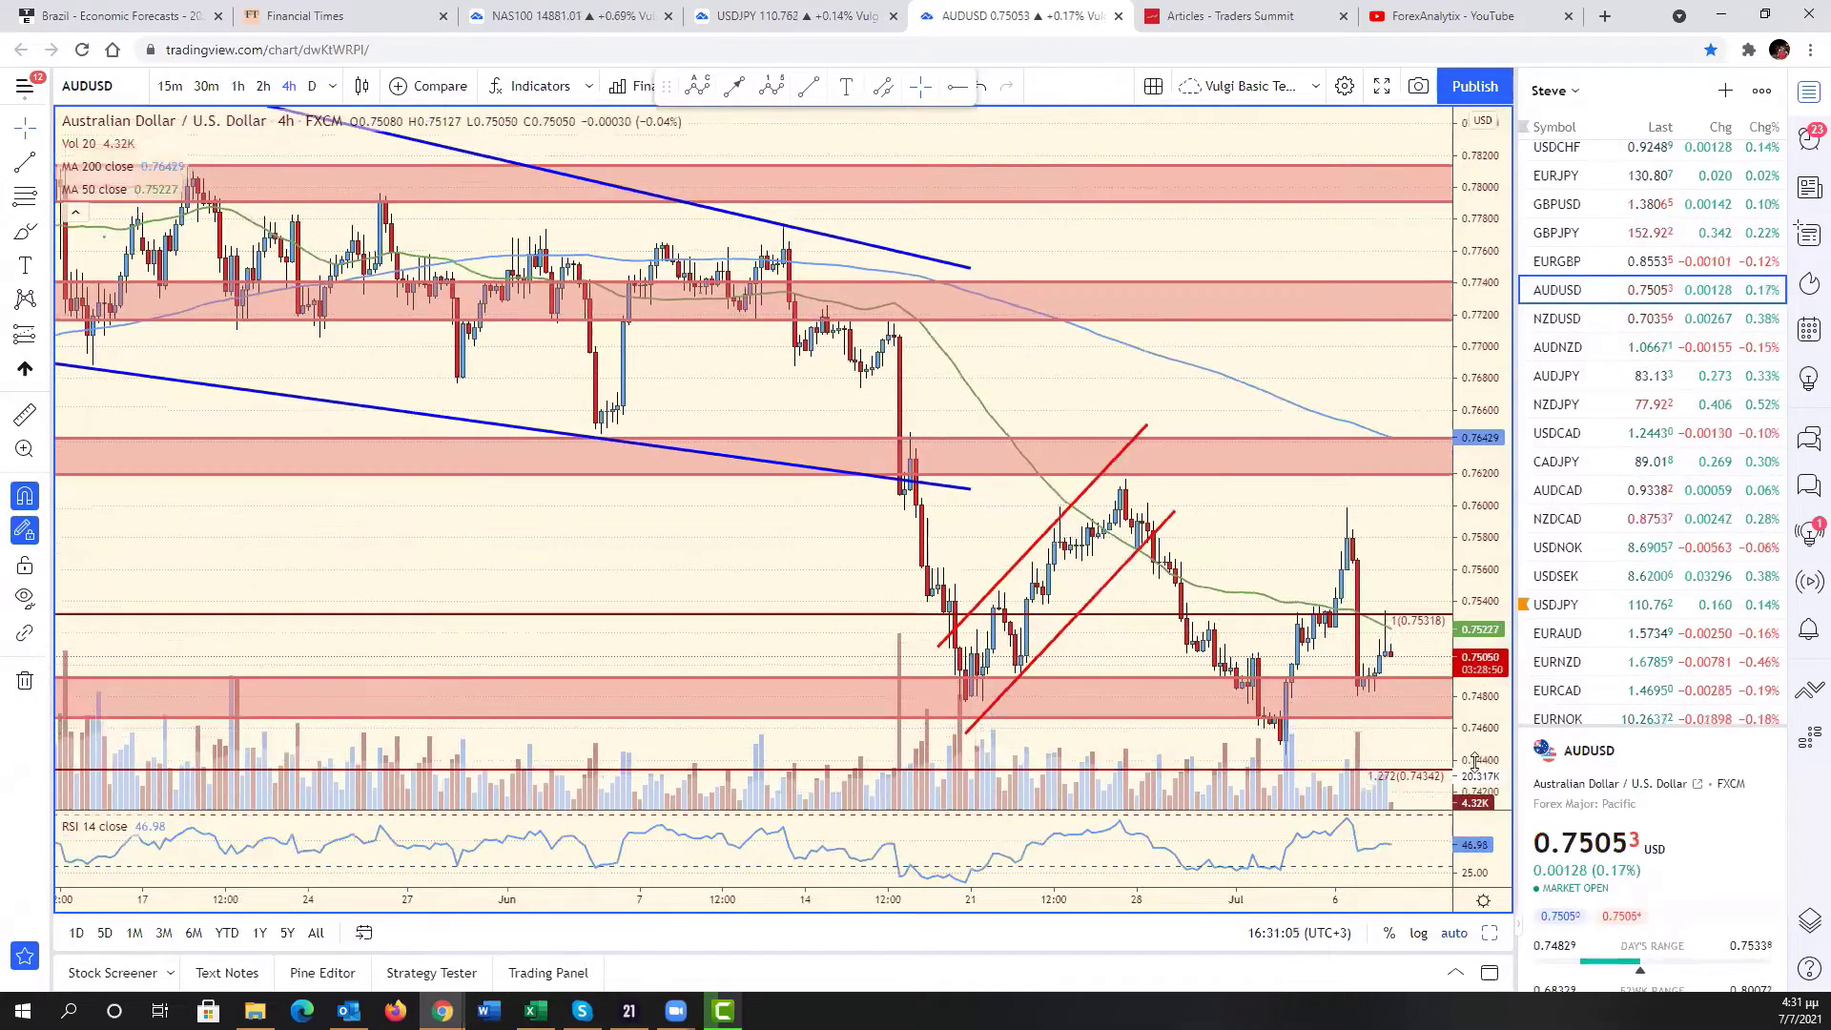
pyautogui.moveTo(1292, 615); pyautogui.dragTo(1137, 603)
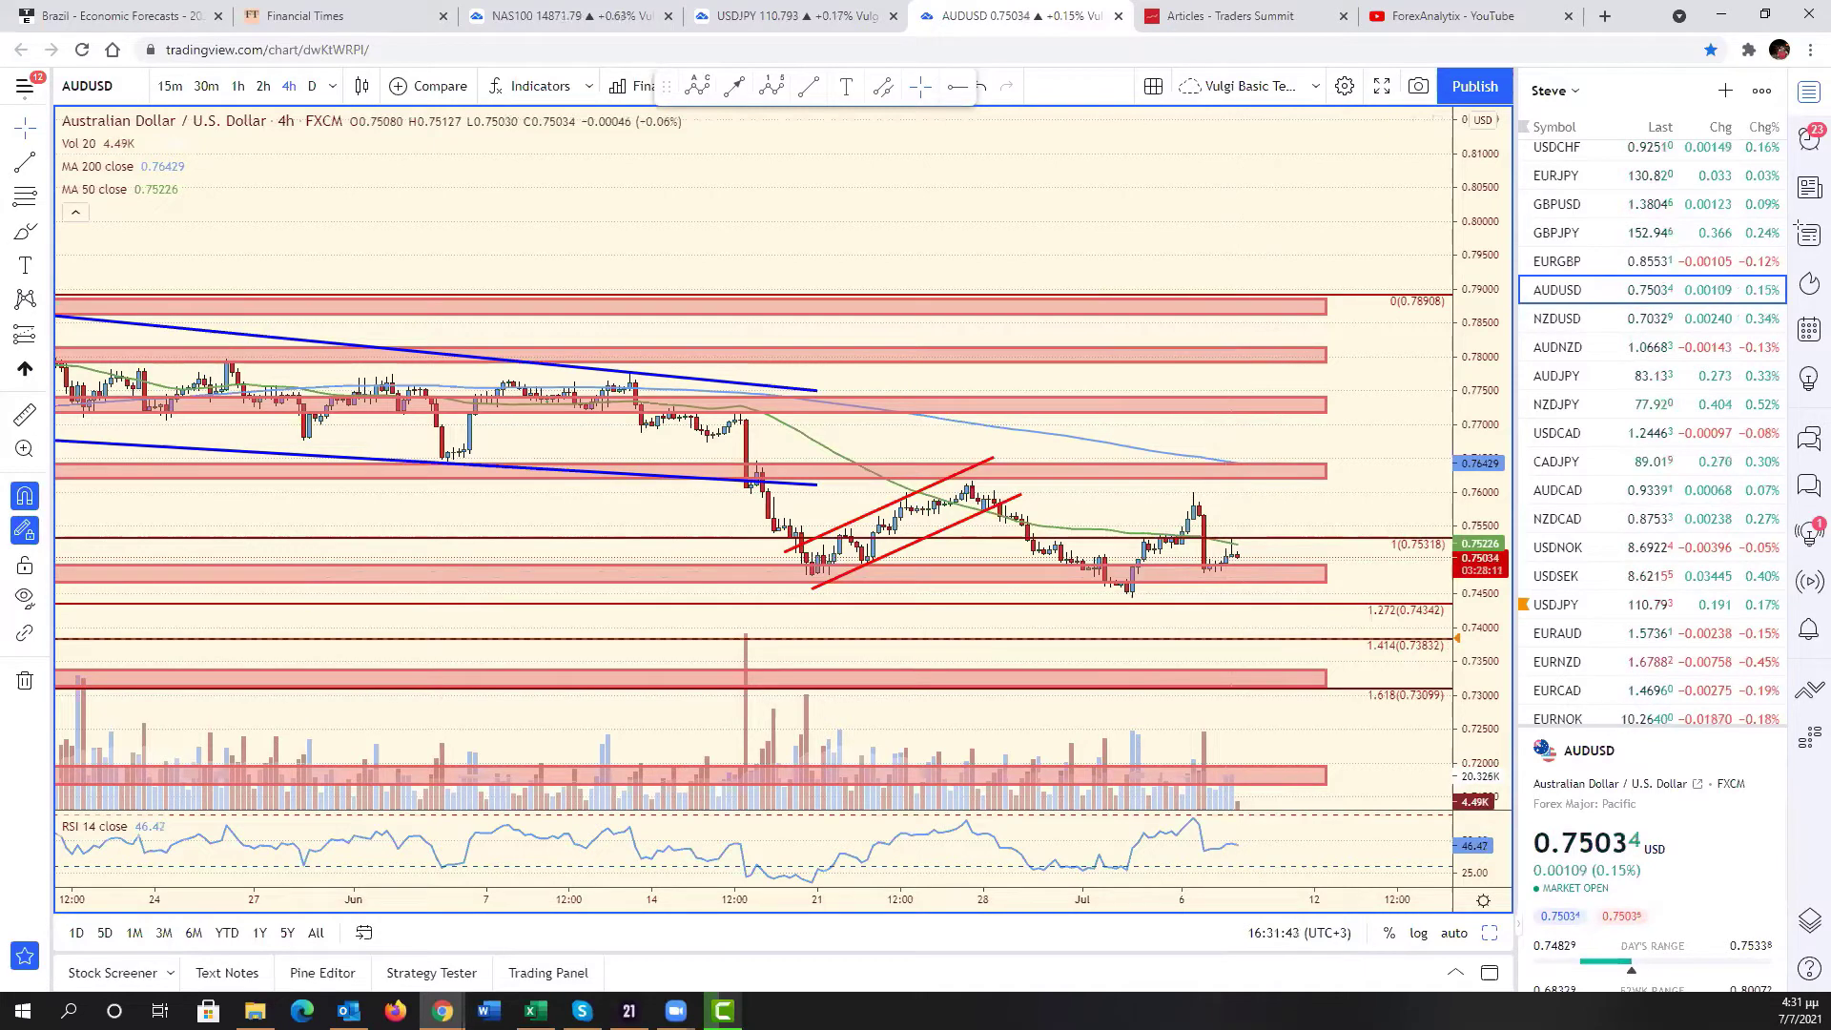
pyautogui.hotkey('alt', 'Tab')
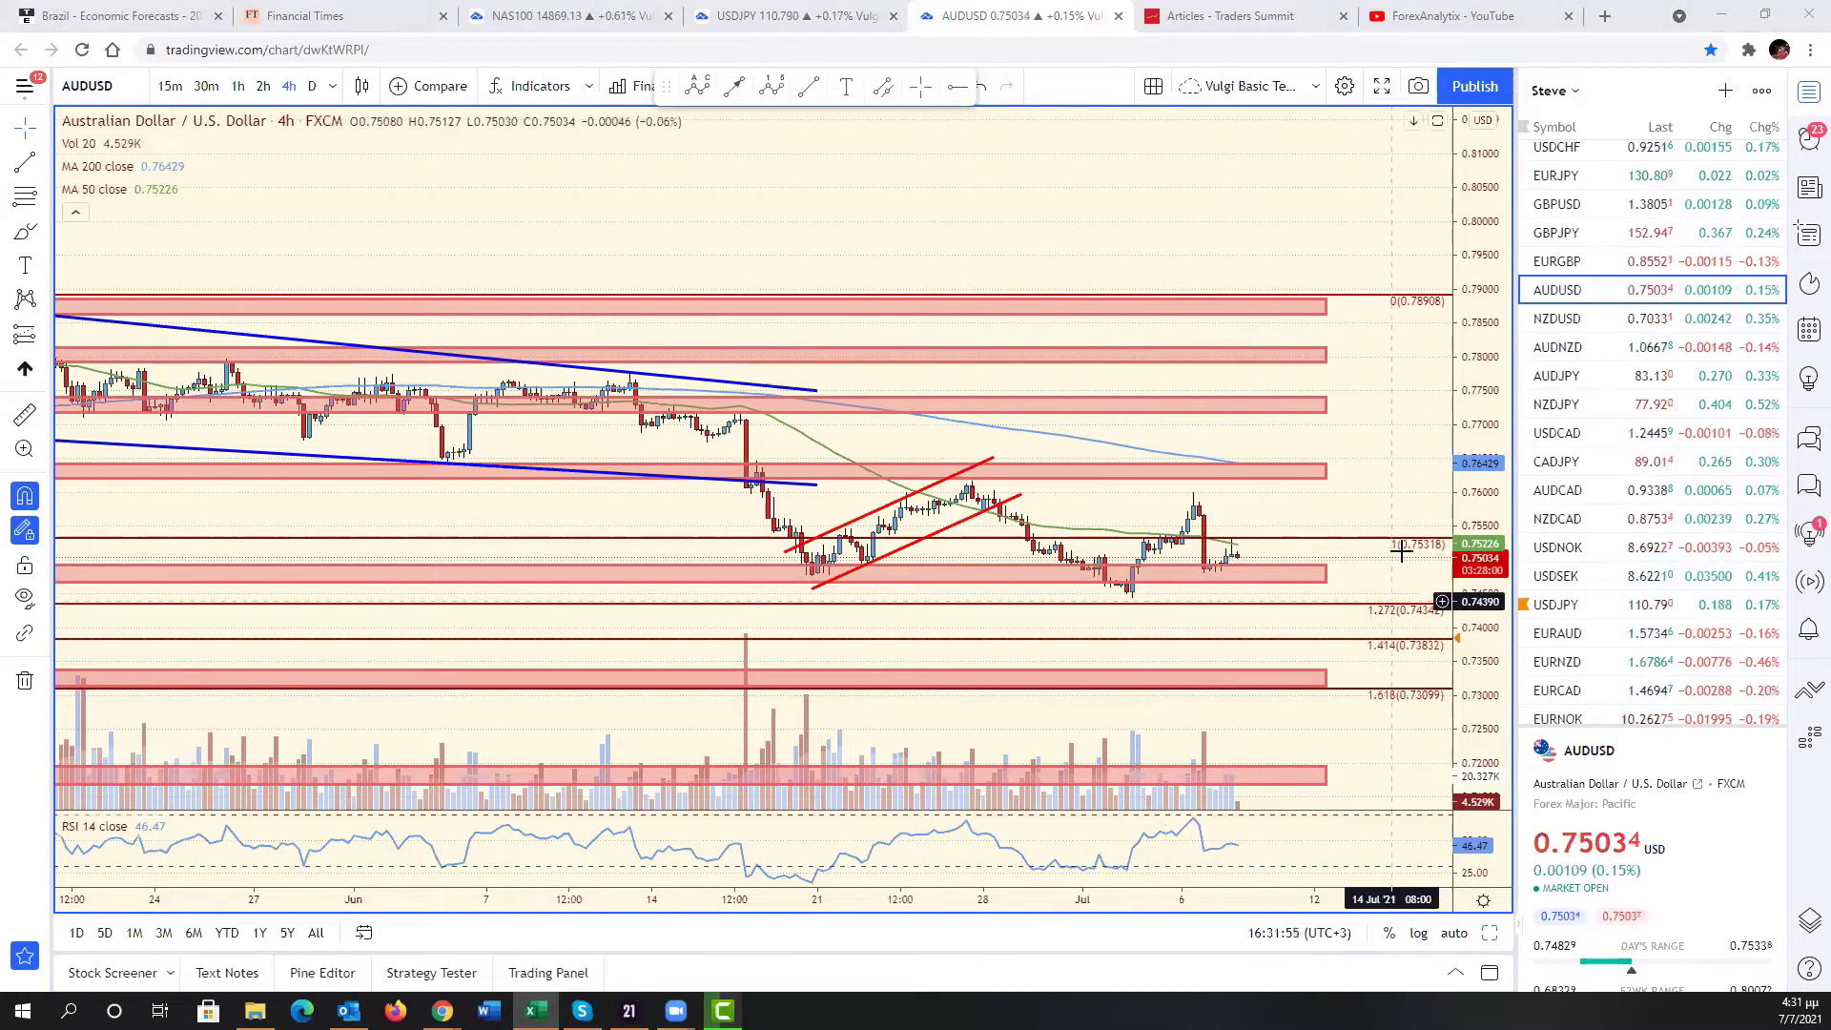
# - Open NZDUSD, widen its price range, and draw a horizontal resistance line near 0.710
pyautogui.click(1561, 318)
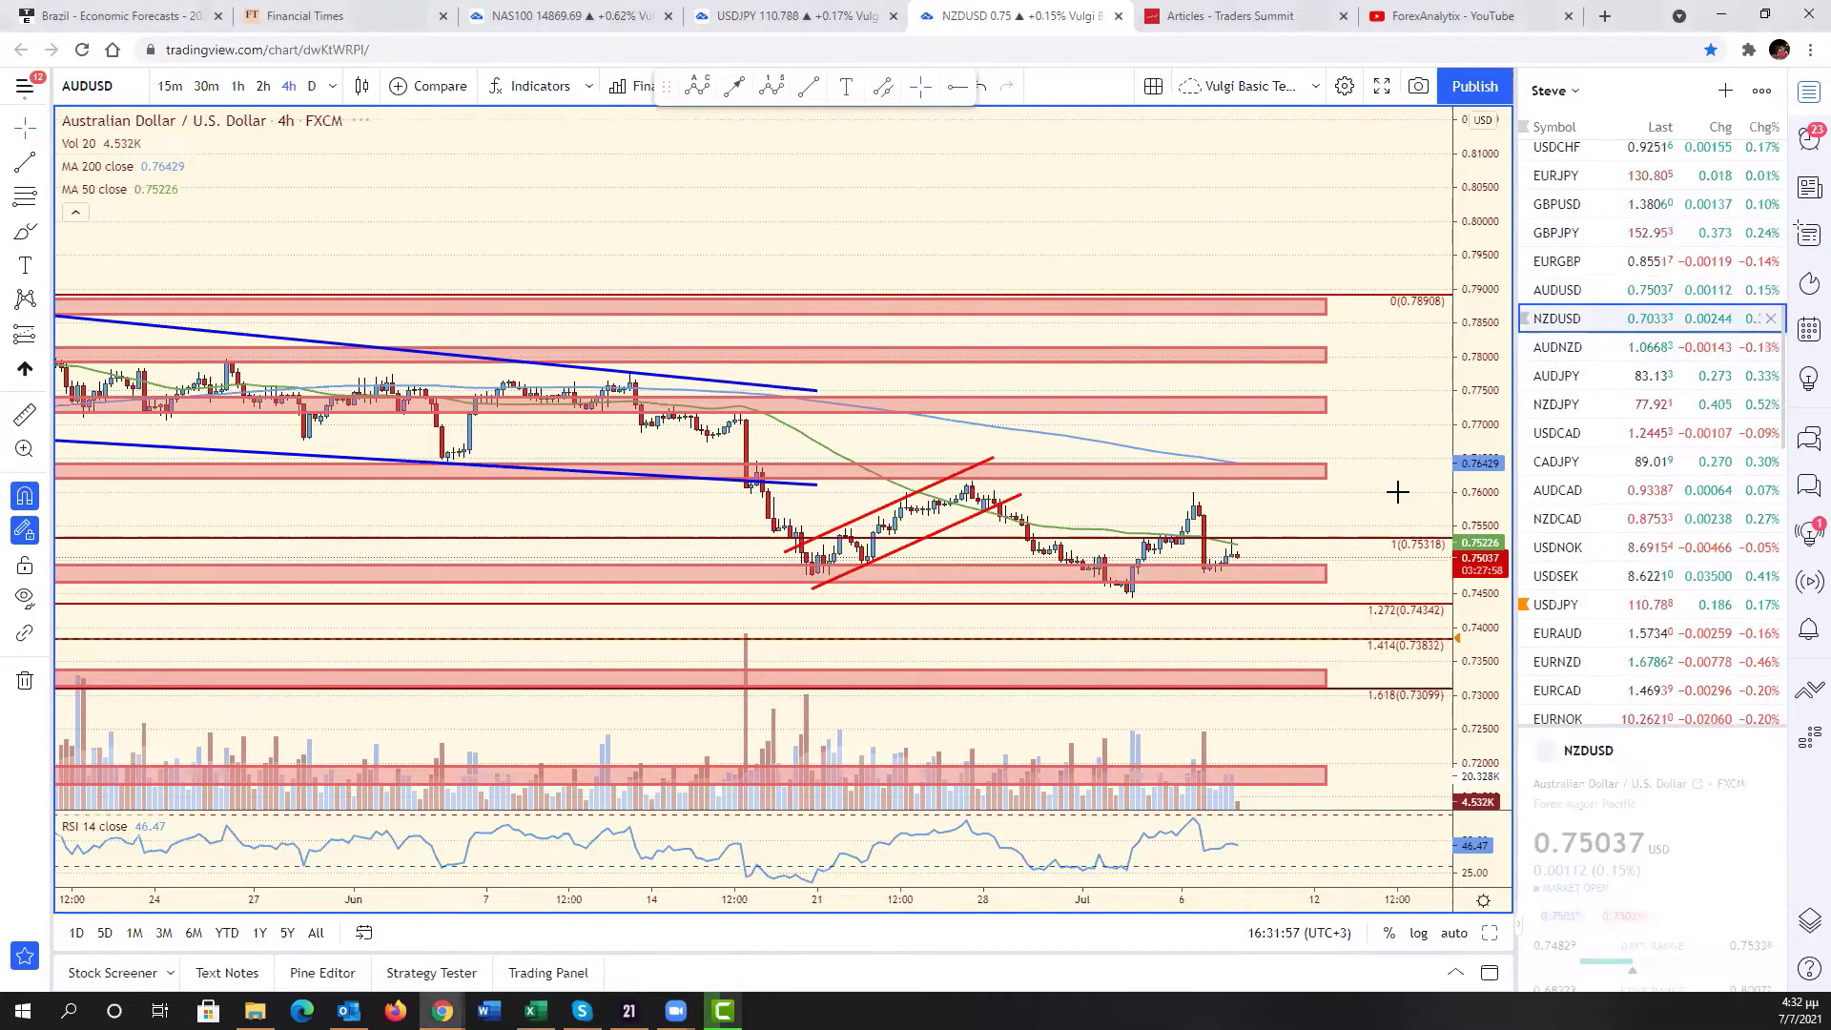
pyautogui.moveTo(1475, 471); pyautogui.dragTo(1049, 648)
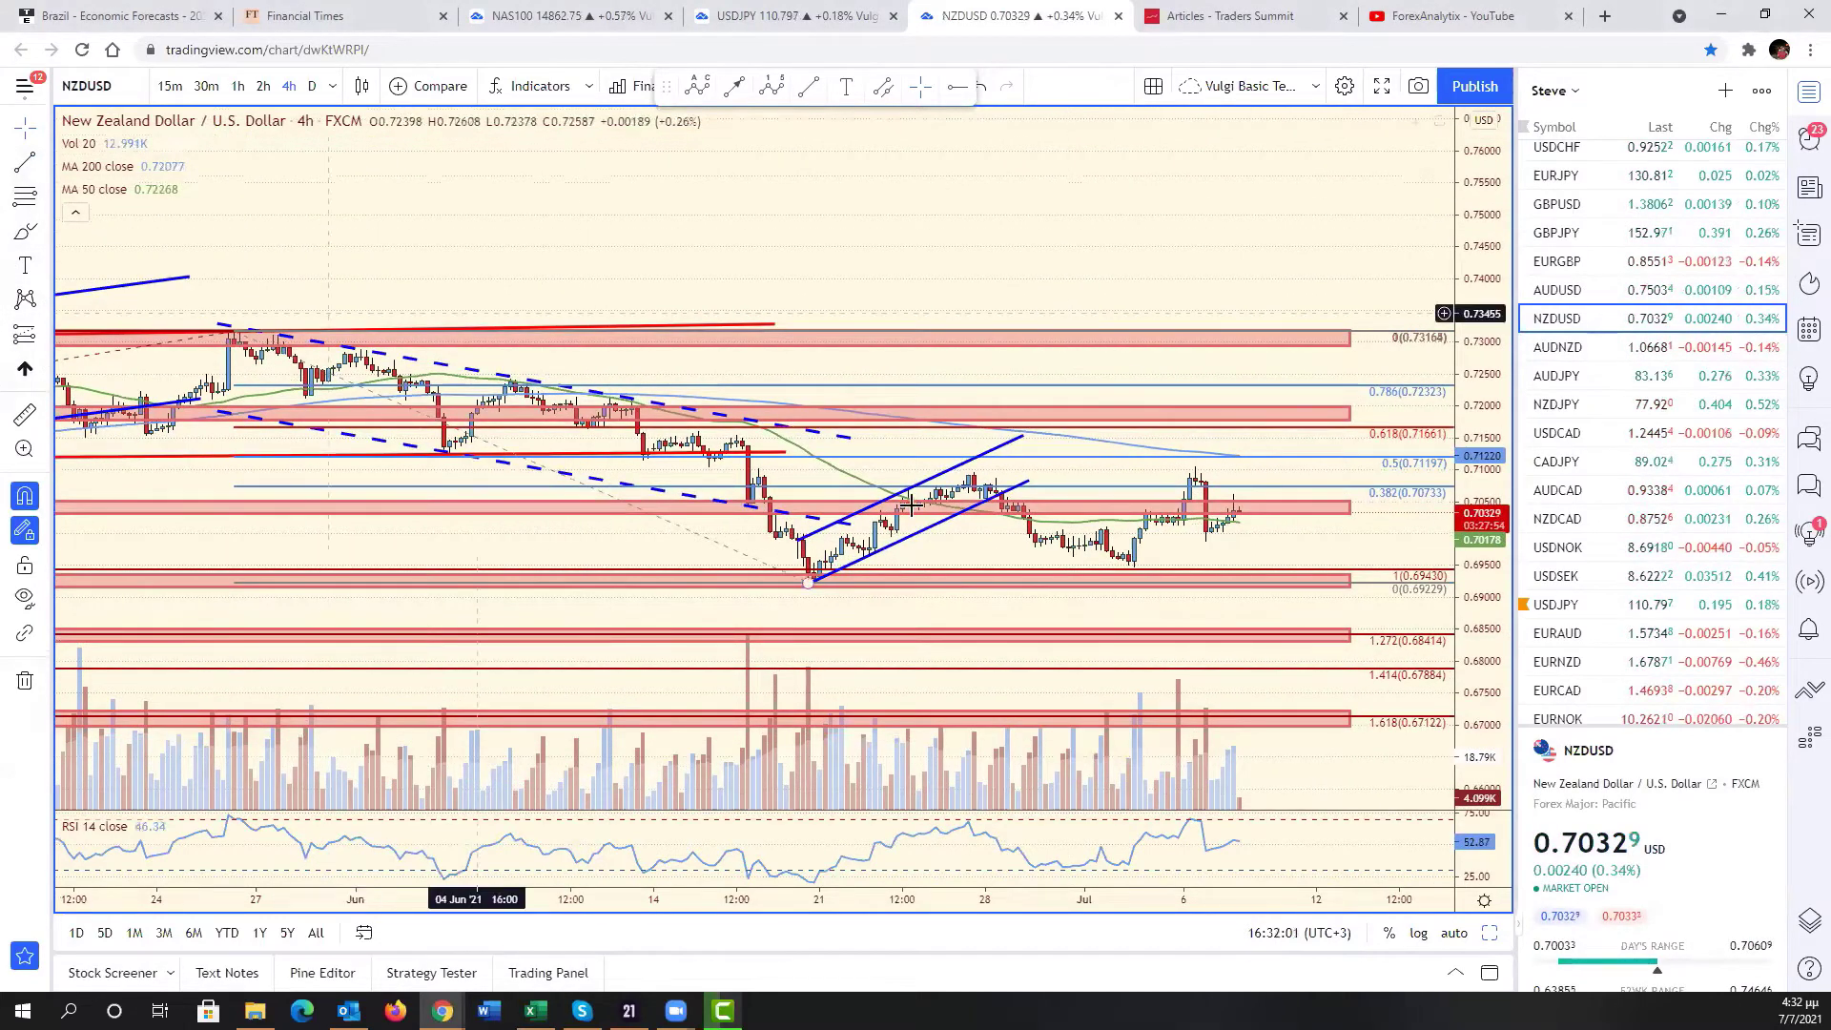
pyautogui.click(758, 469)
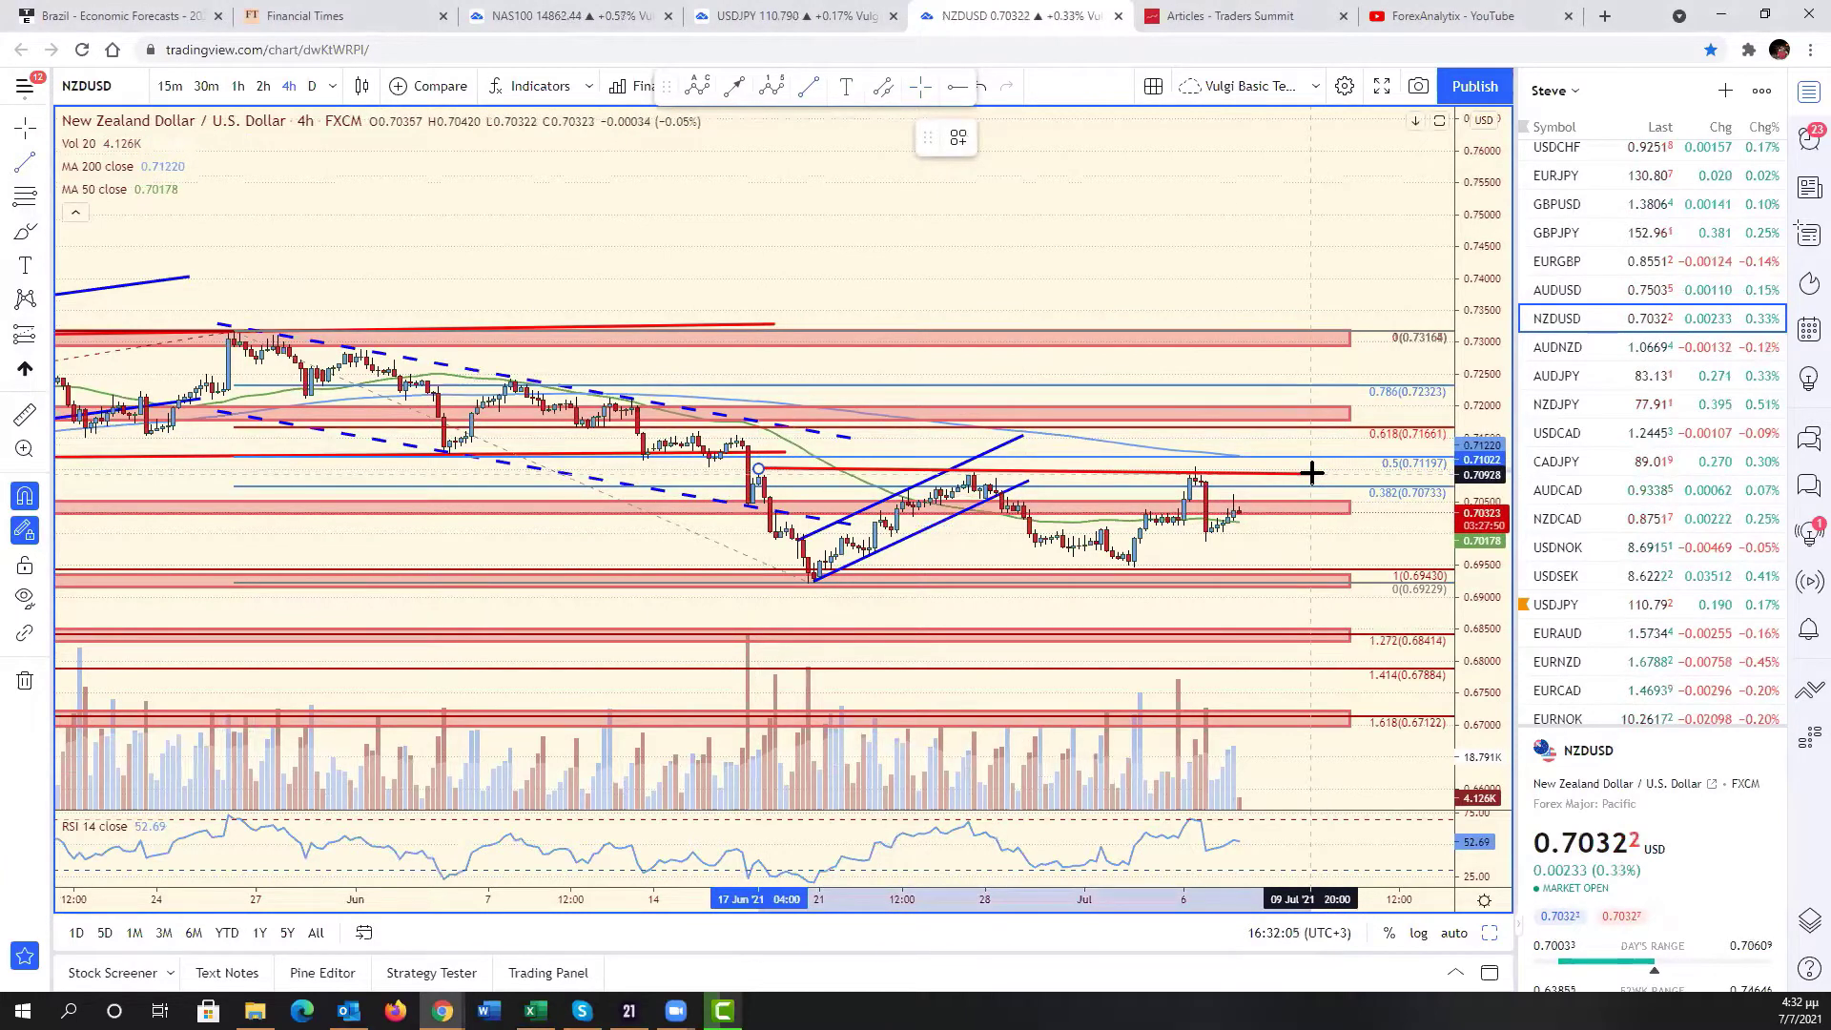
pyautogui.click(1360, 471)
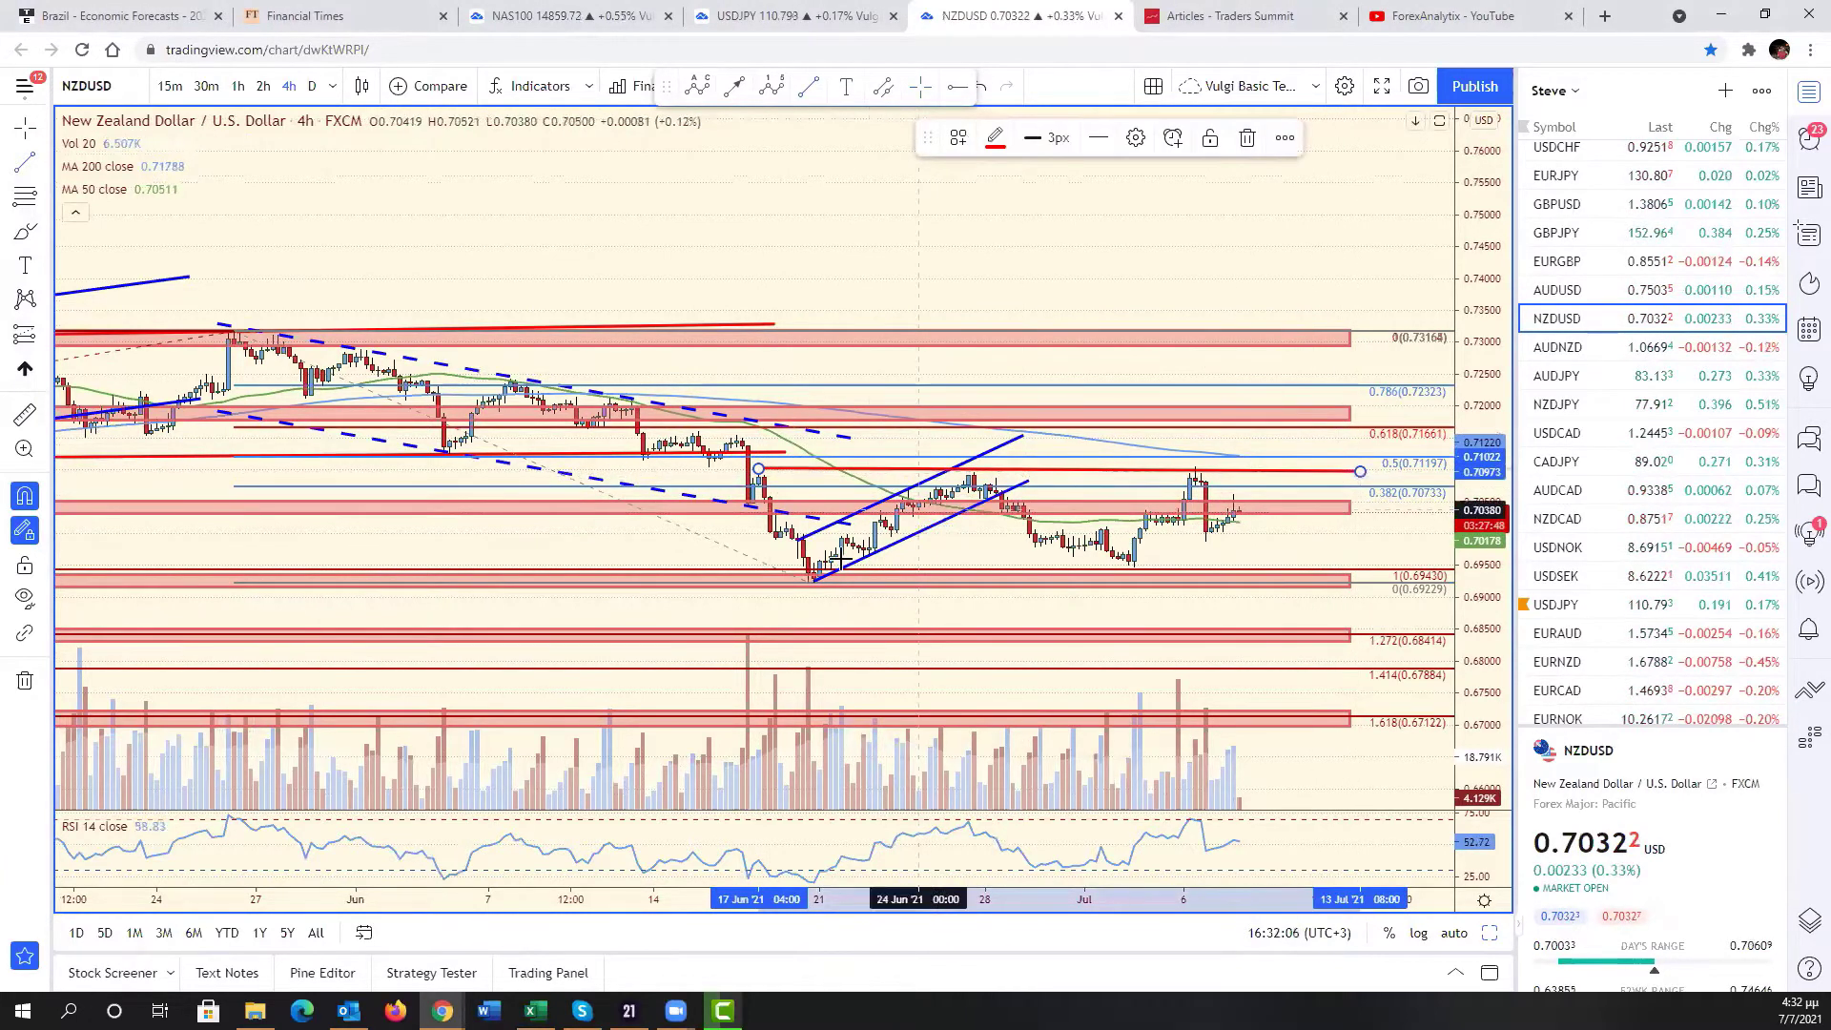
# - Draw a rising red trendline from the June low across recent lows, nudging its start left
pyautogui.click(764, 589)
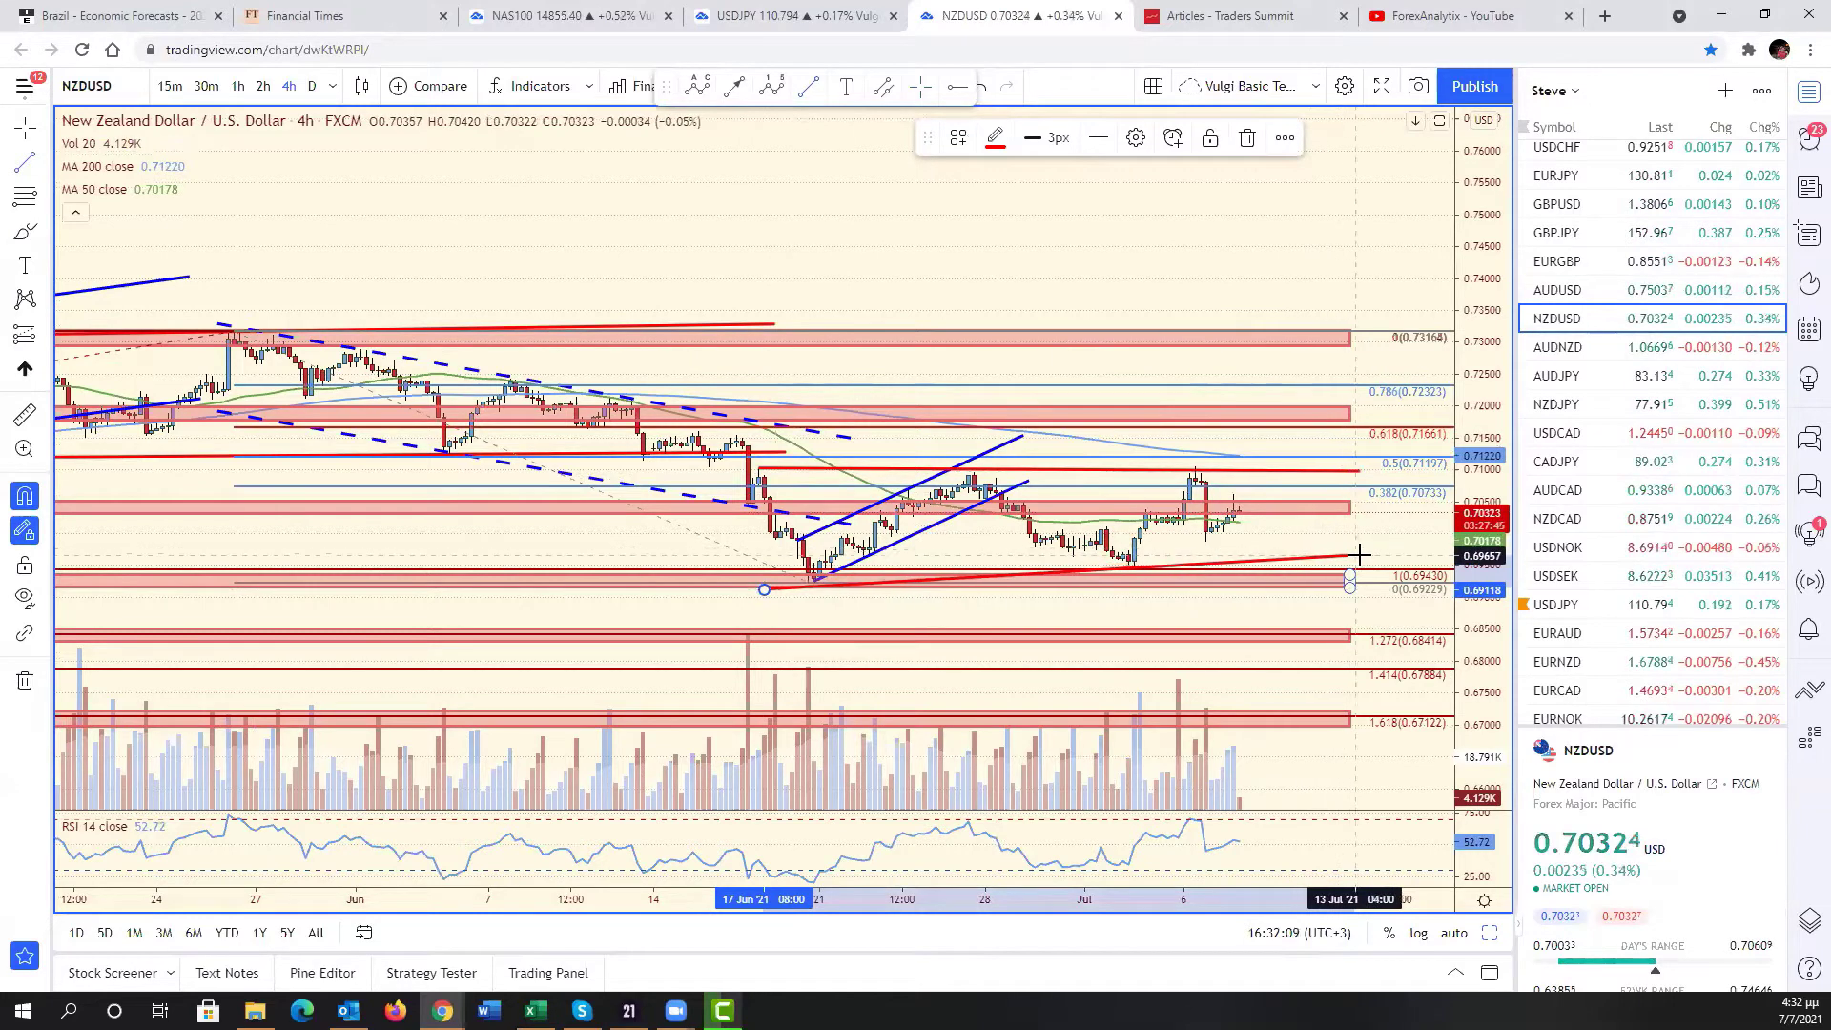
pyautogui.click(1365, 556)
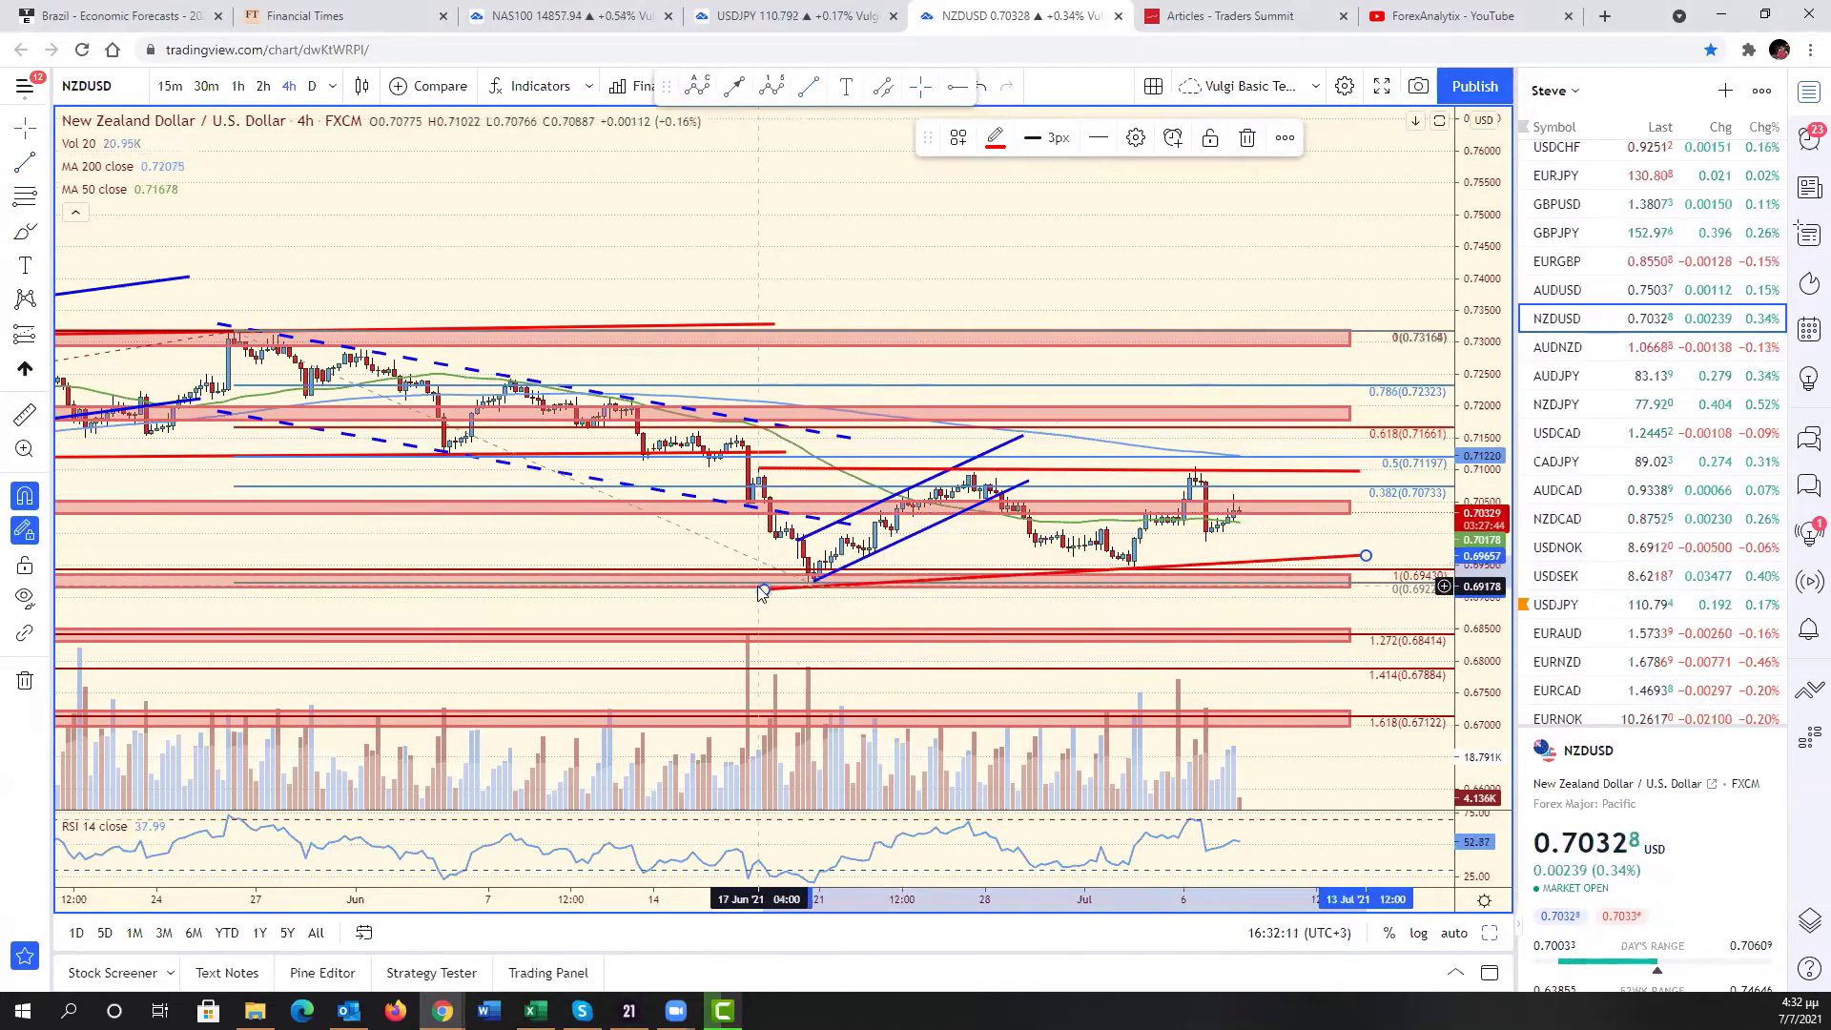
pyautogui.moveTo(762, 591); pyautogui.dragTo(753, 584)
pyautogui.click(975, 876)
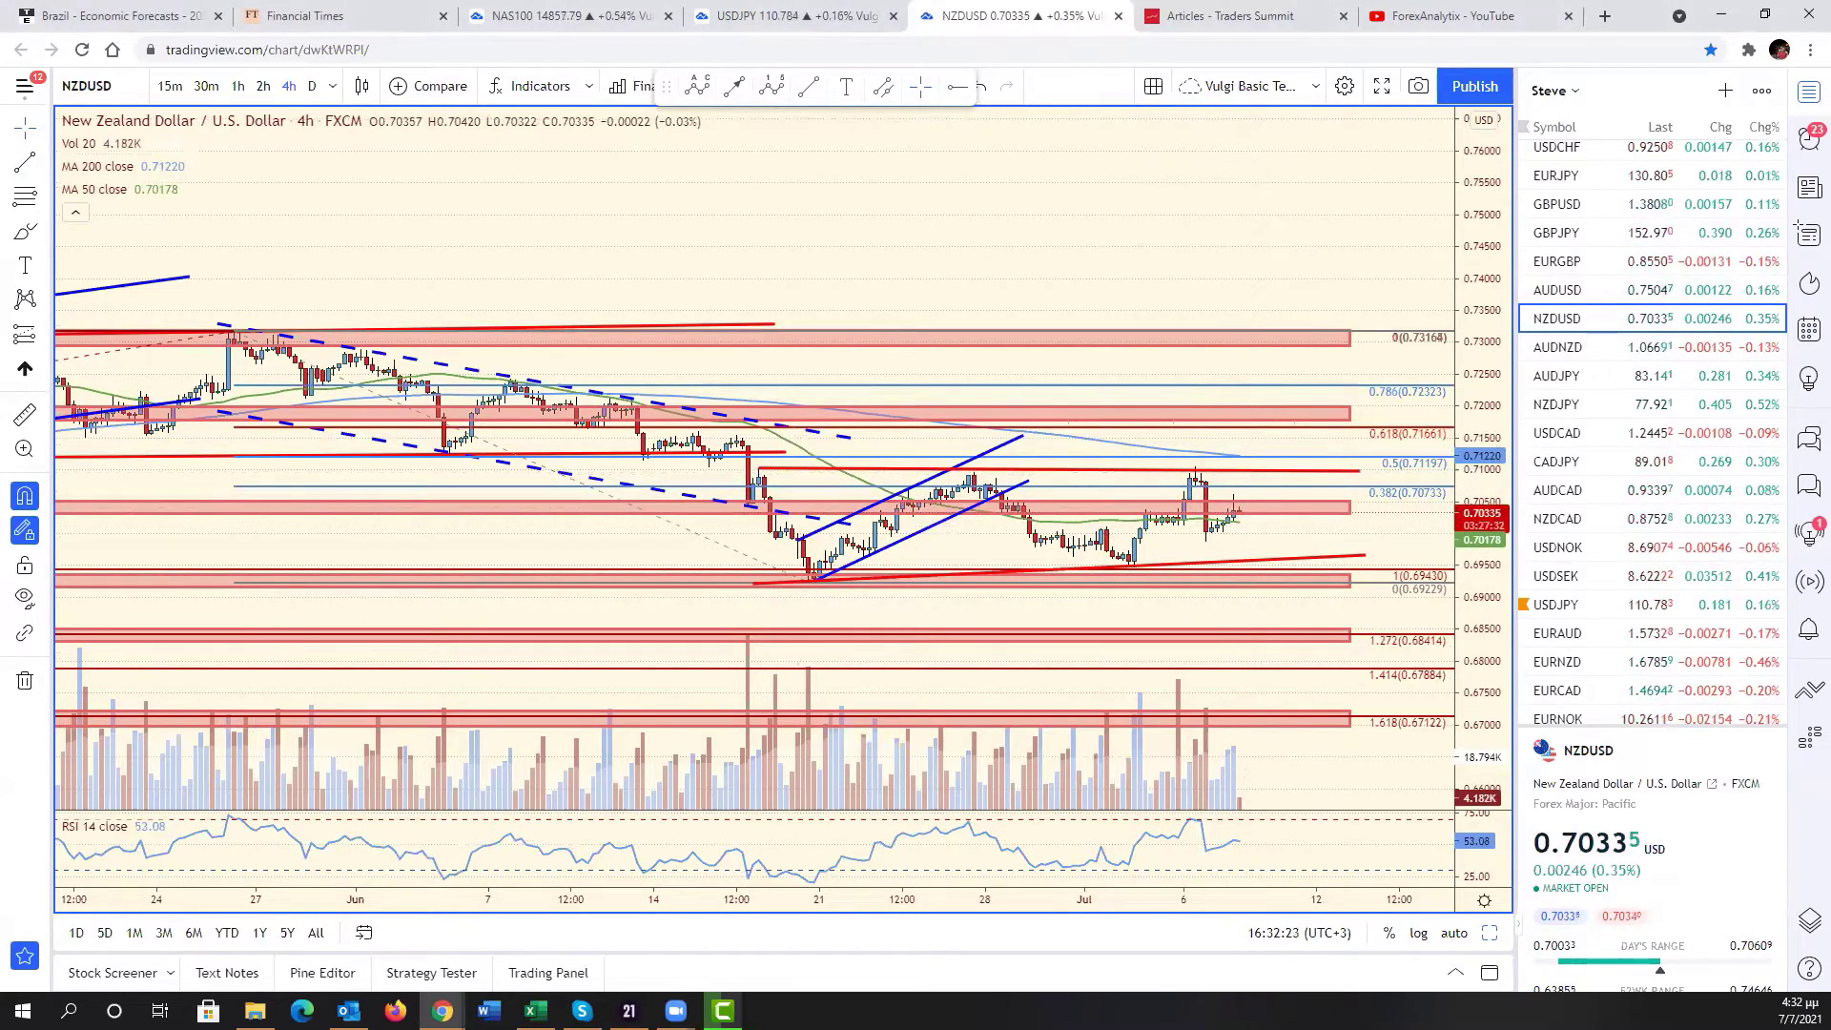
pyautogui.click(535, 1011)
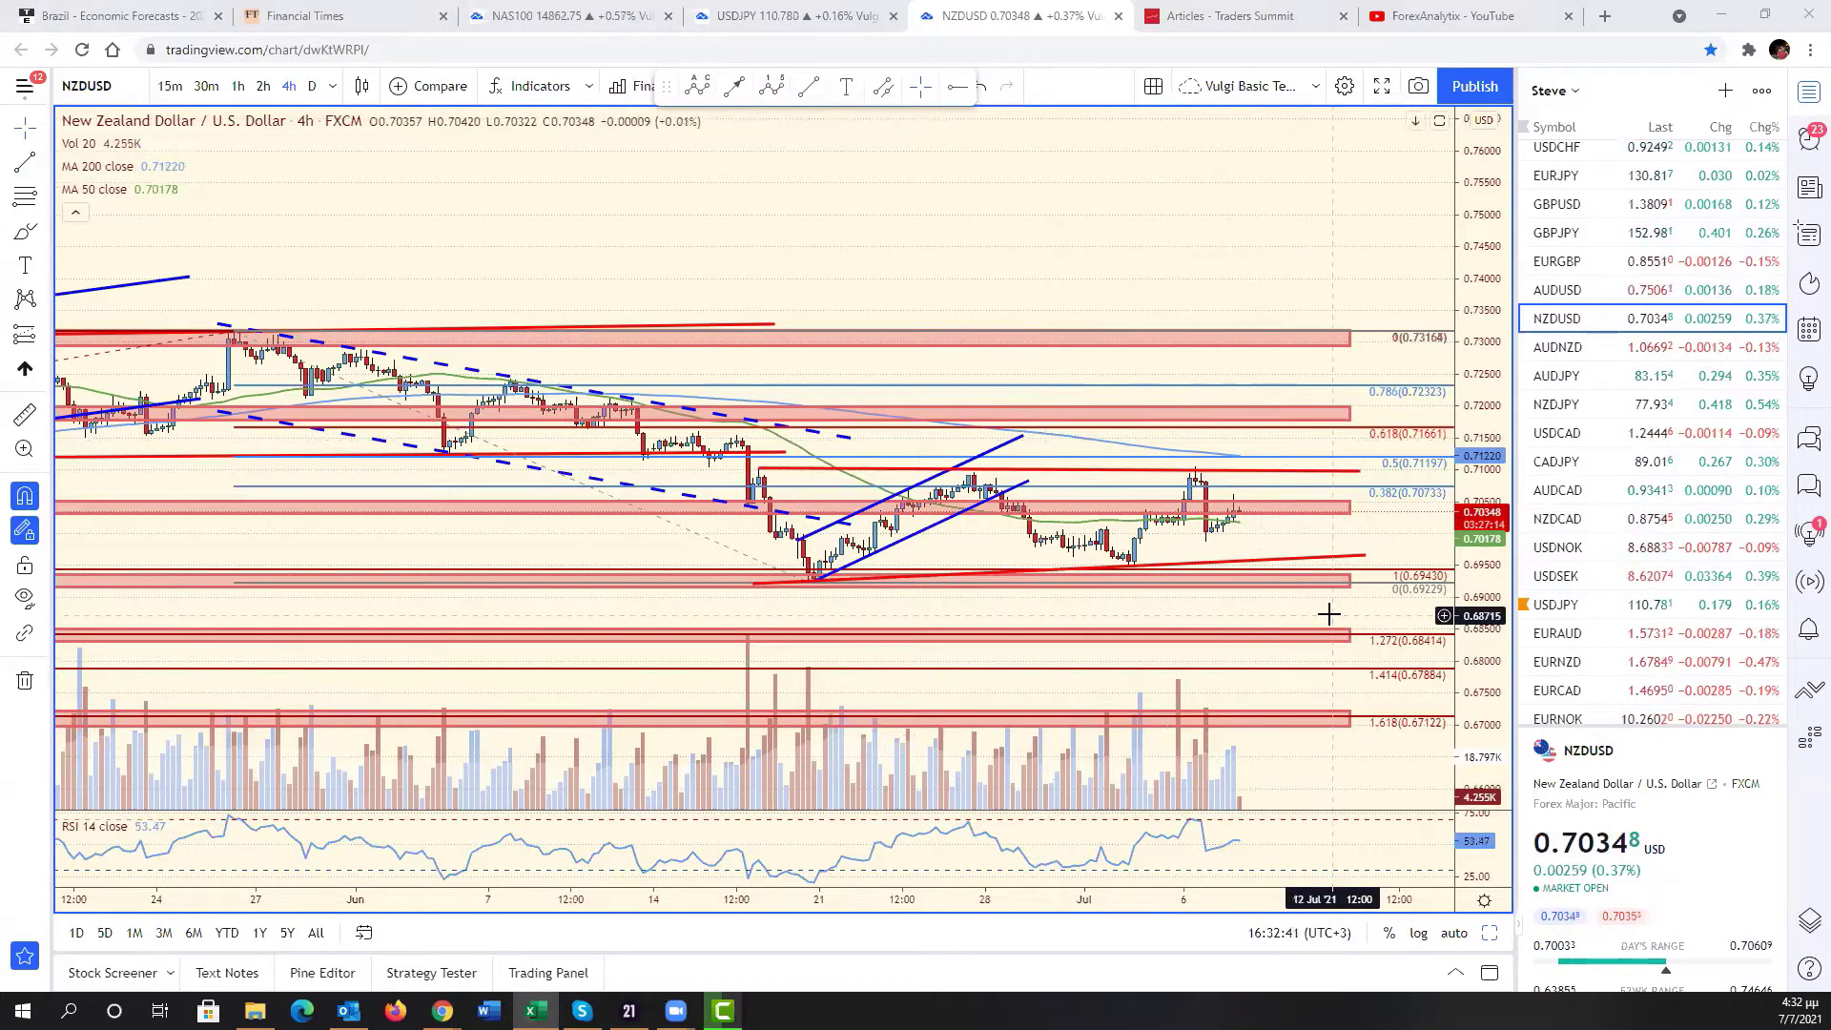
pyautogui.moveTo(1356, 615); pyautogui.dragTo(1393, 618)
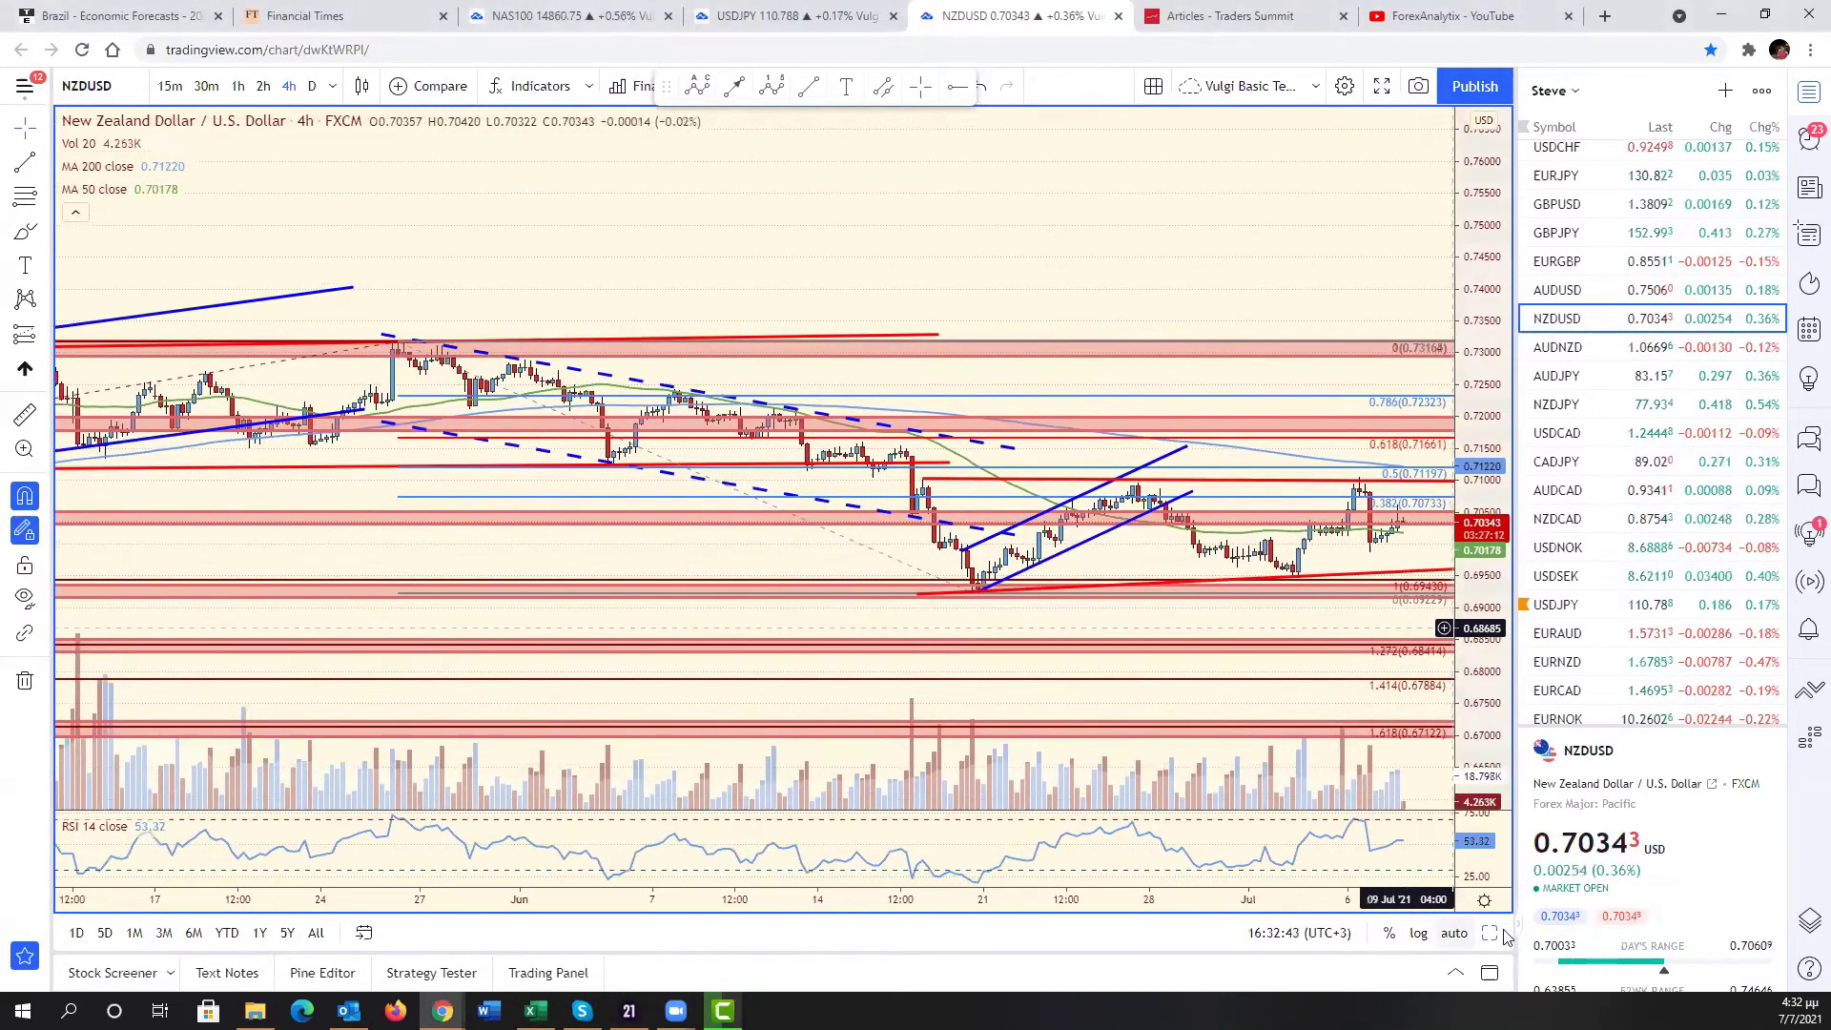
pyautogui.click(1494, 934)
pyautogui.hotkey('alt', 'Return')
pyautogui.click(860, 658)
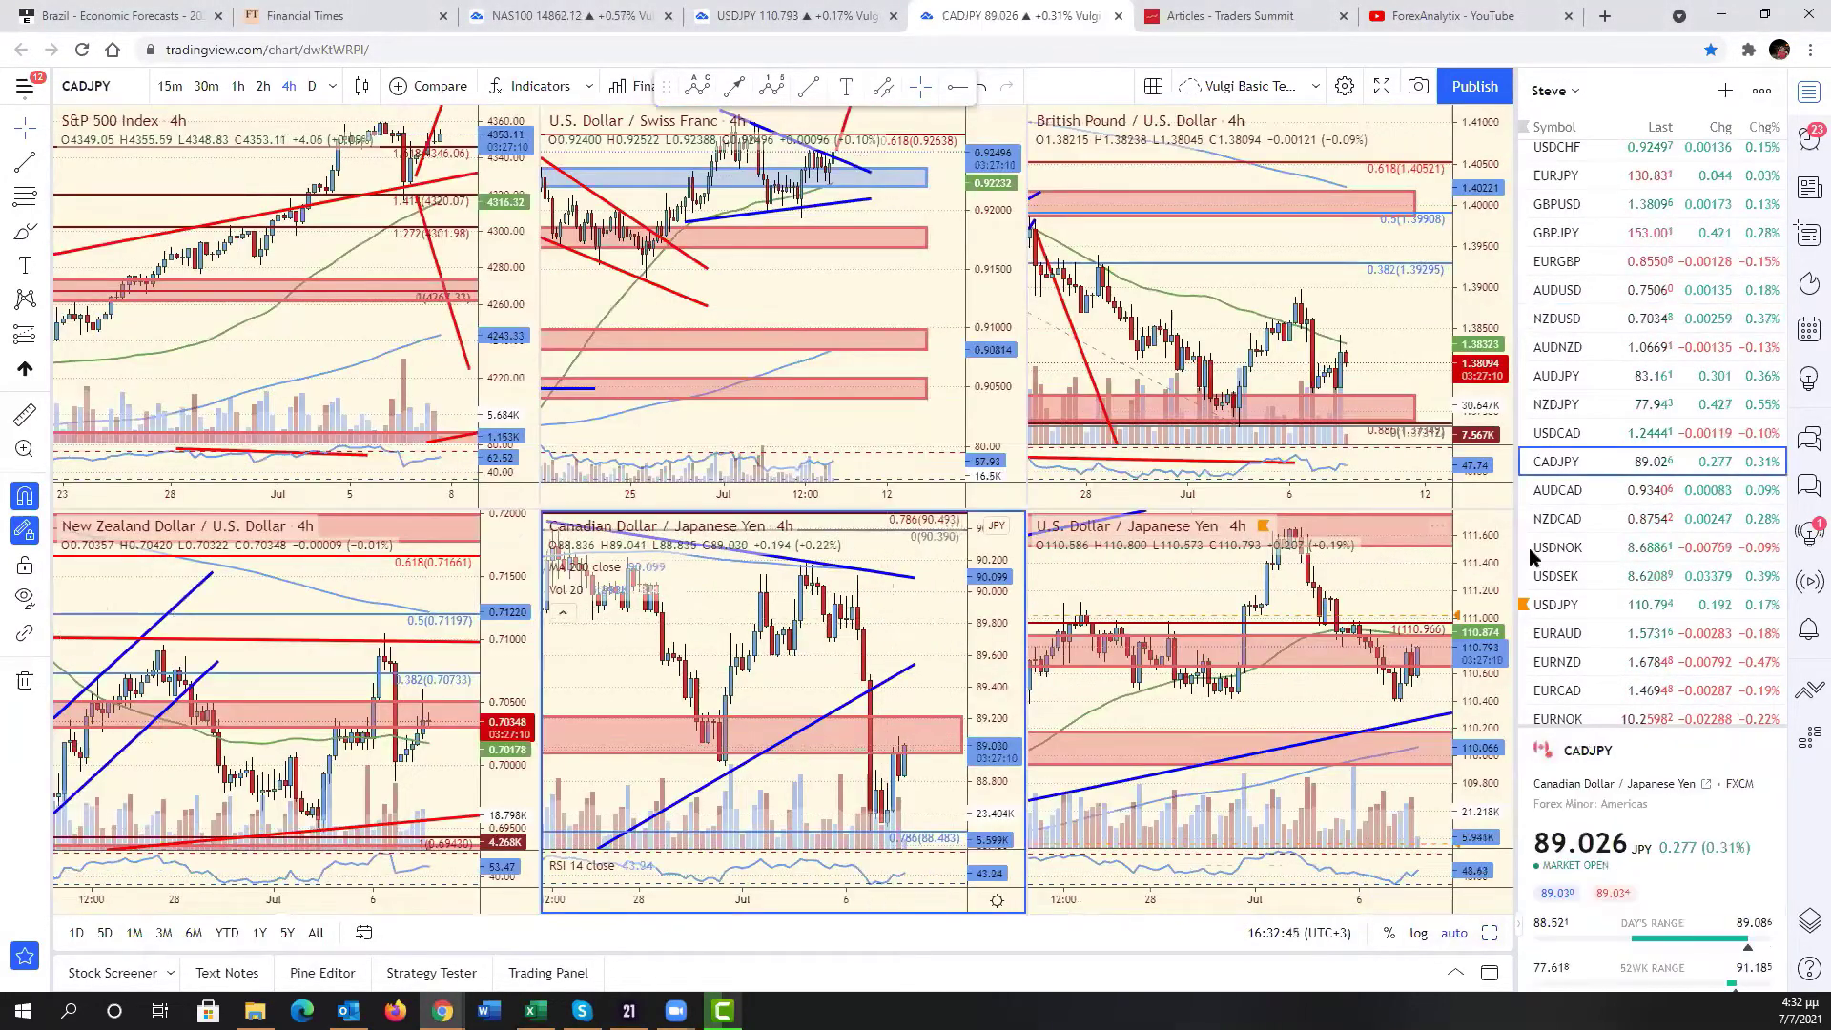
pyautogui.click(1564, 433)
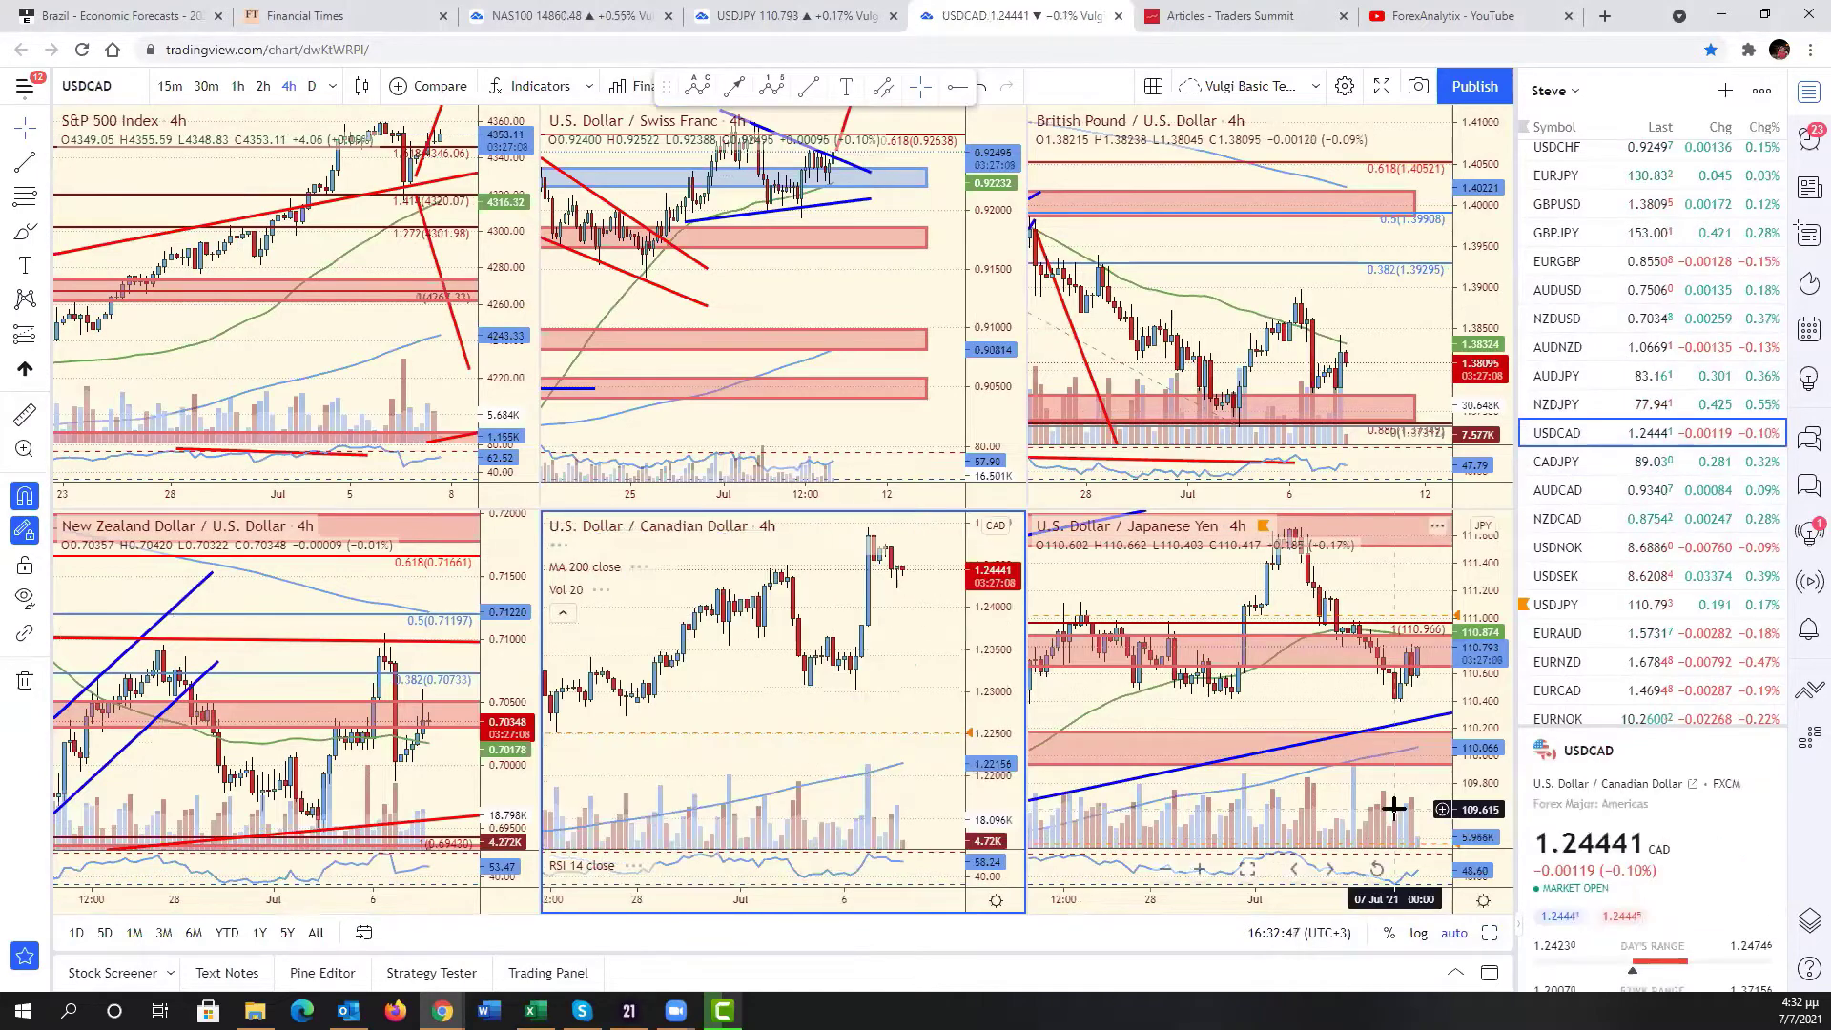
pyautogui.hotkey('alt', 'Return')
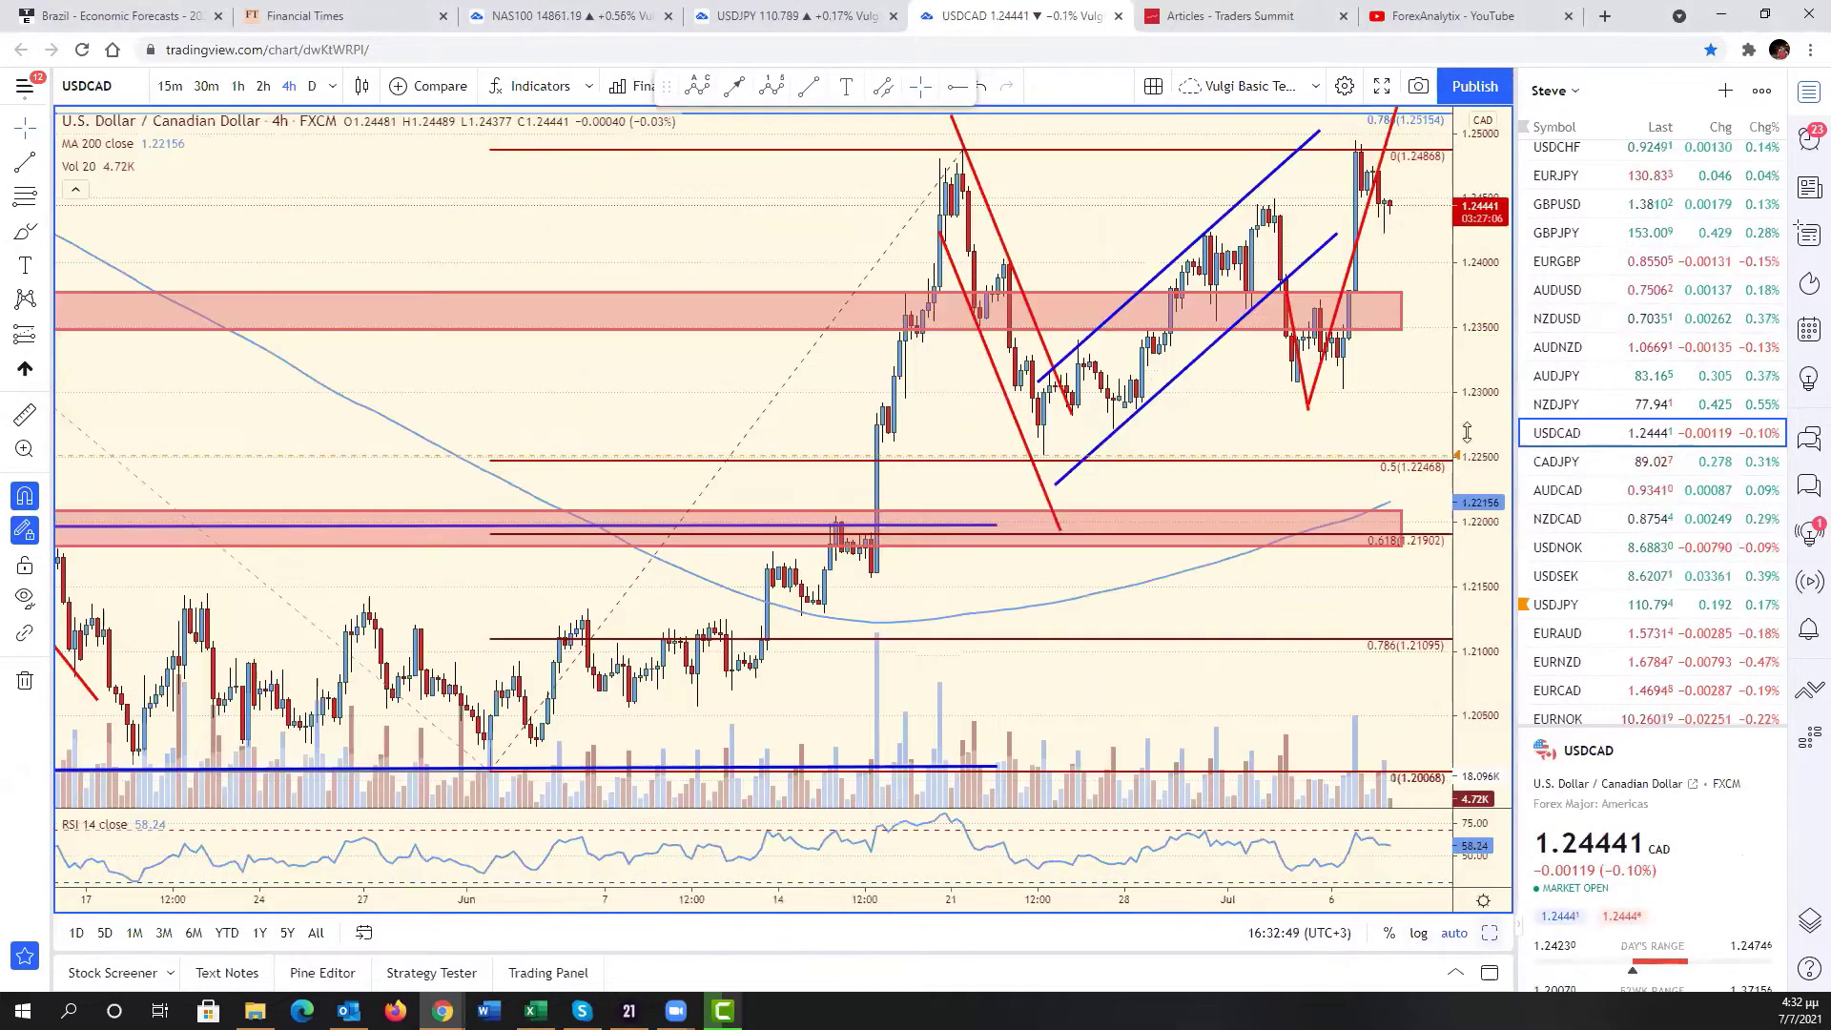
pyautogui.moveTo(1480, 607); pyautogui.dragTo(1481, 697)
pyautogui.moveTo(1292, 682); pyautogui.dragTo(1088, 734)
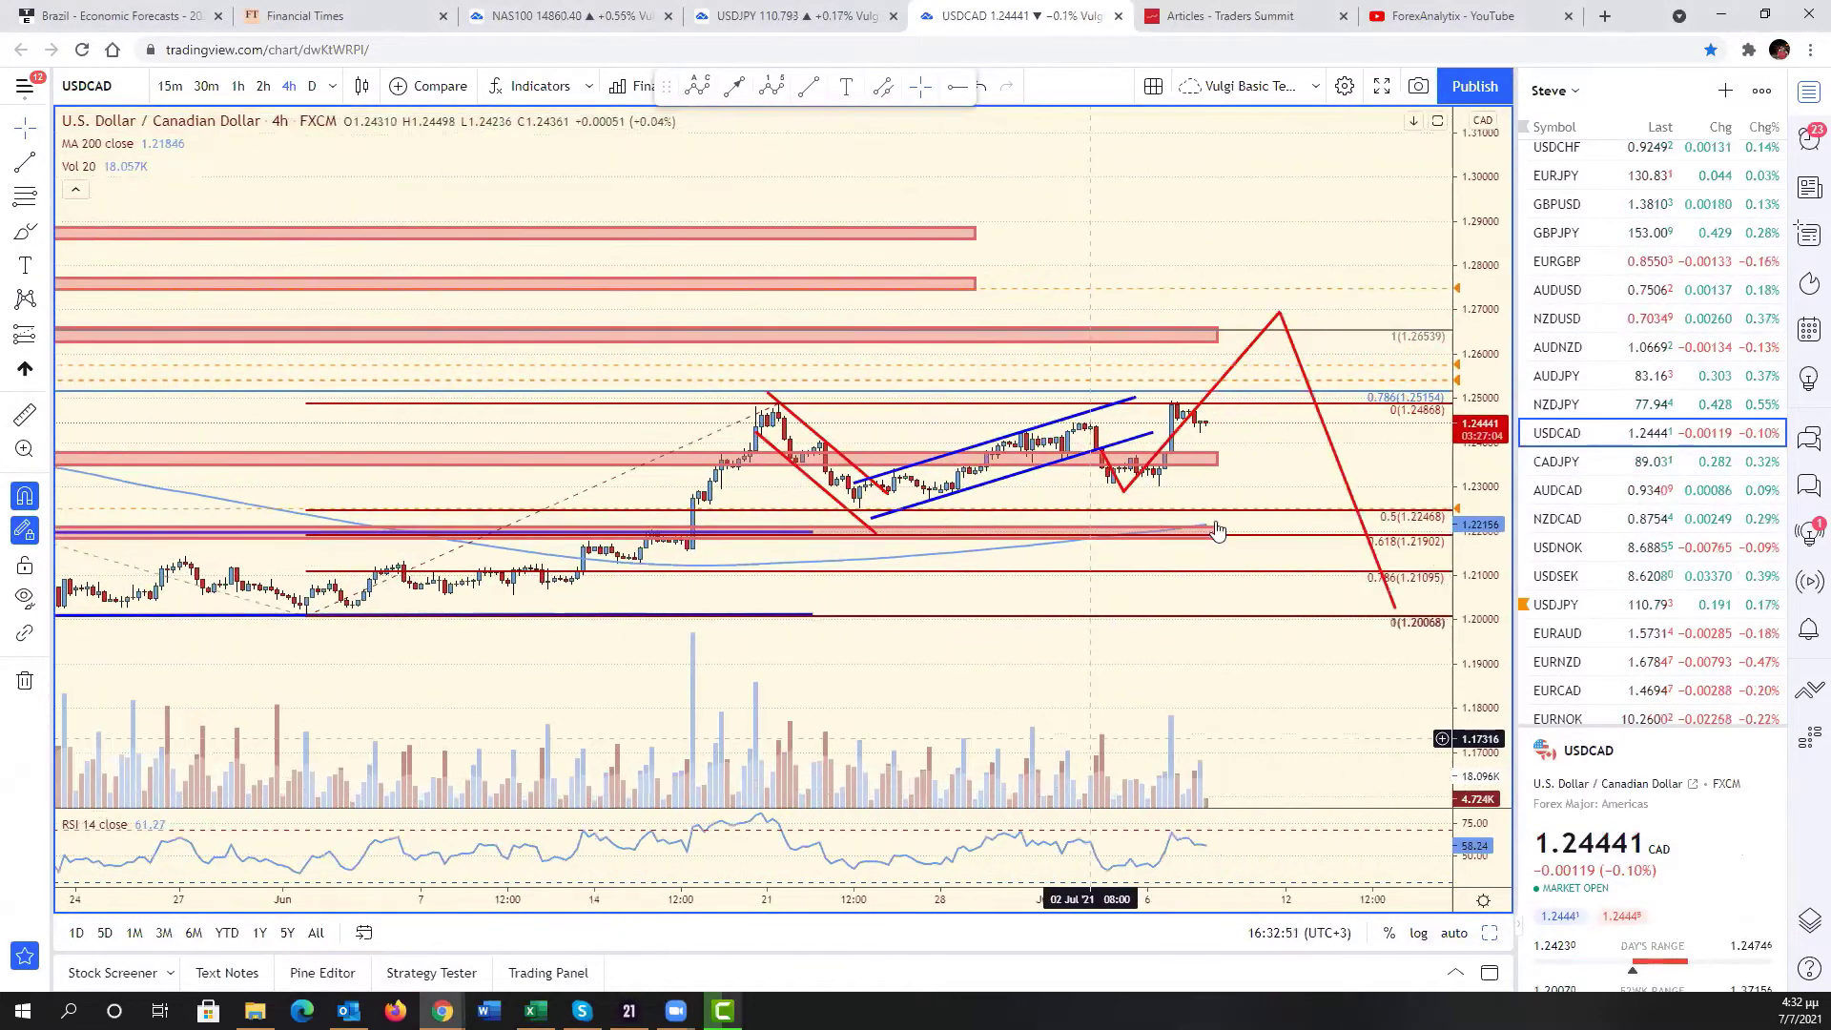
pyautogui.moveTo(1217, 459); pyautogui.dragTo(1303, 459)
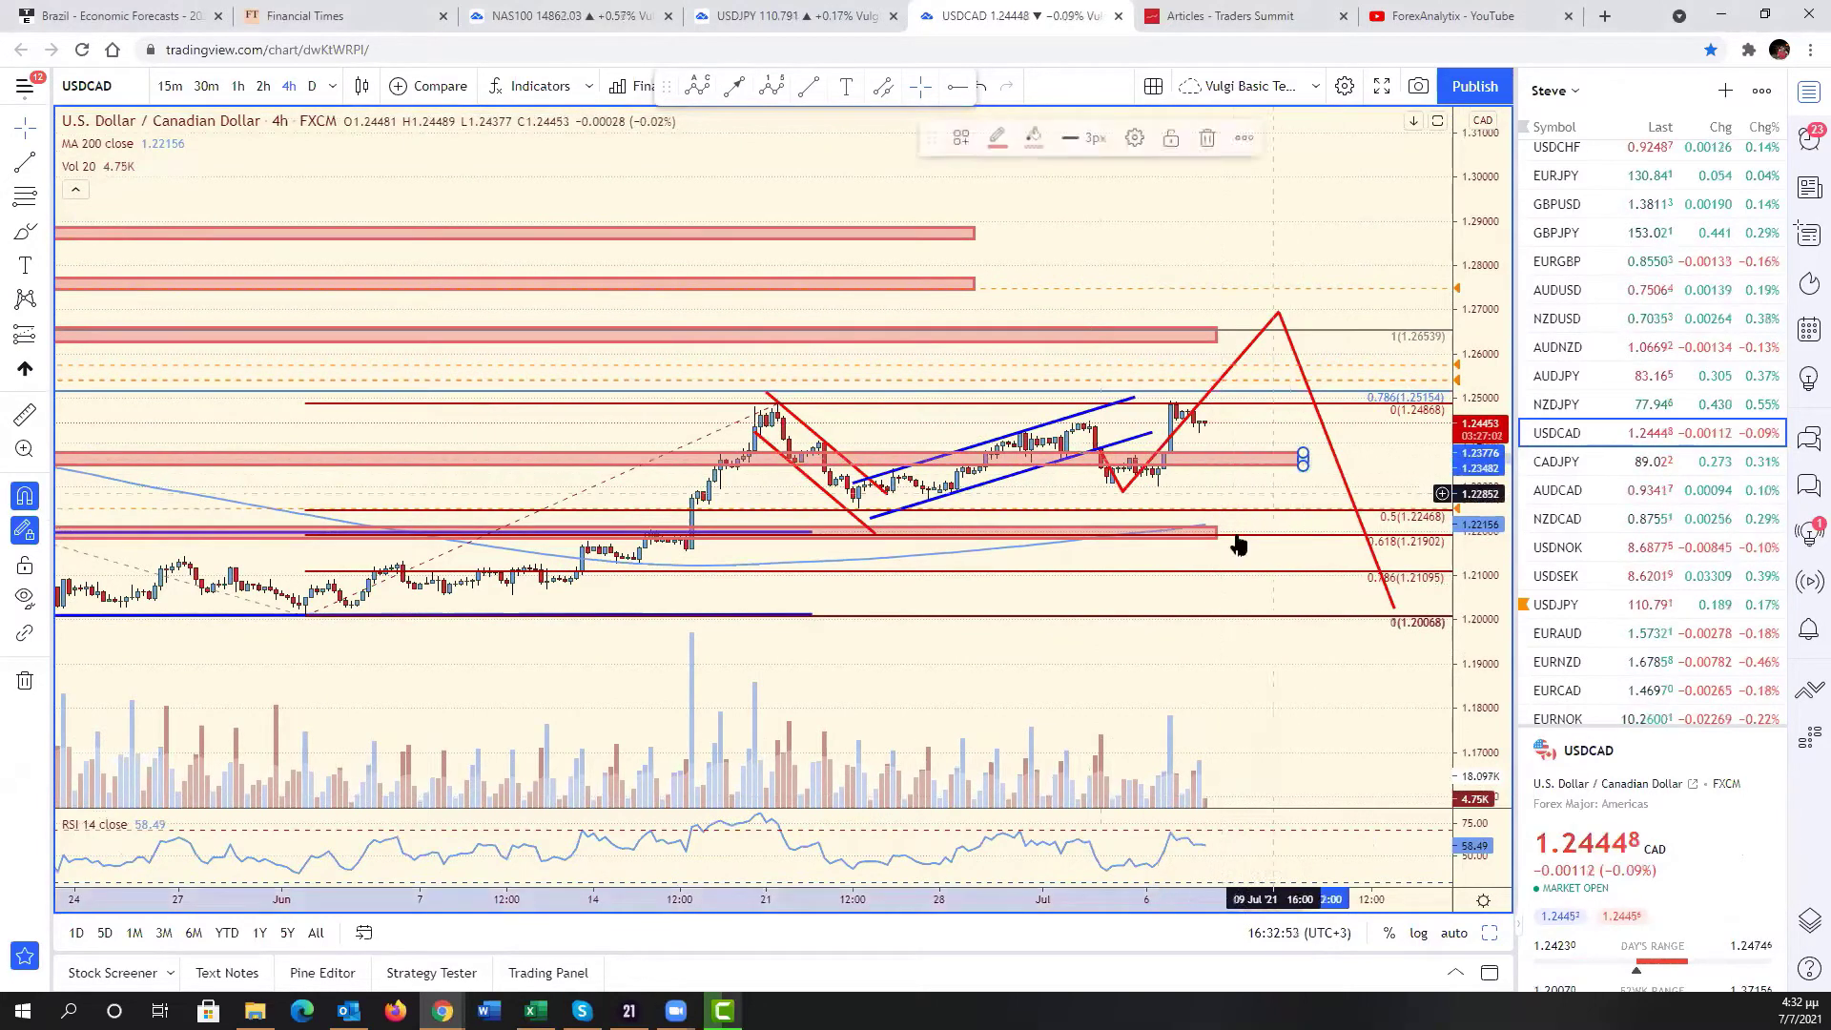
pyautogui.moveTo(1221, 534); pyautogui.dragTo(1303, 535)
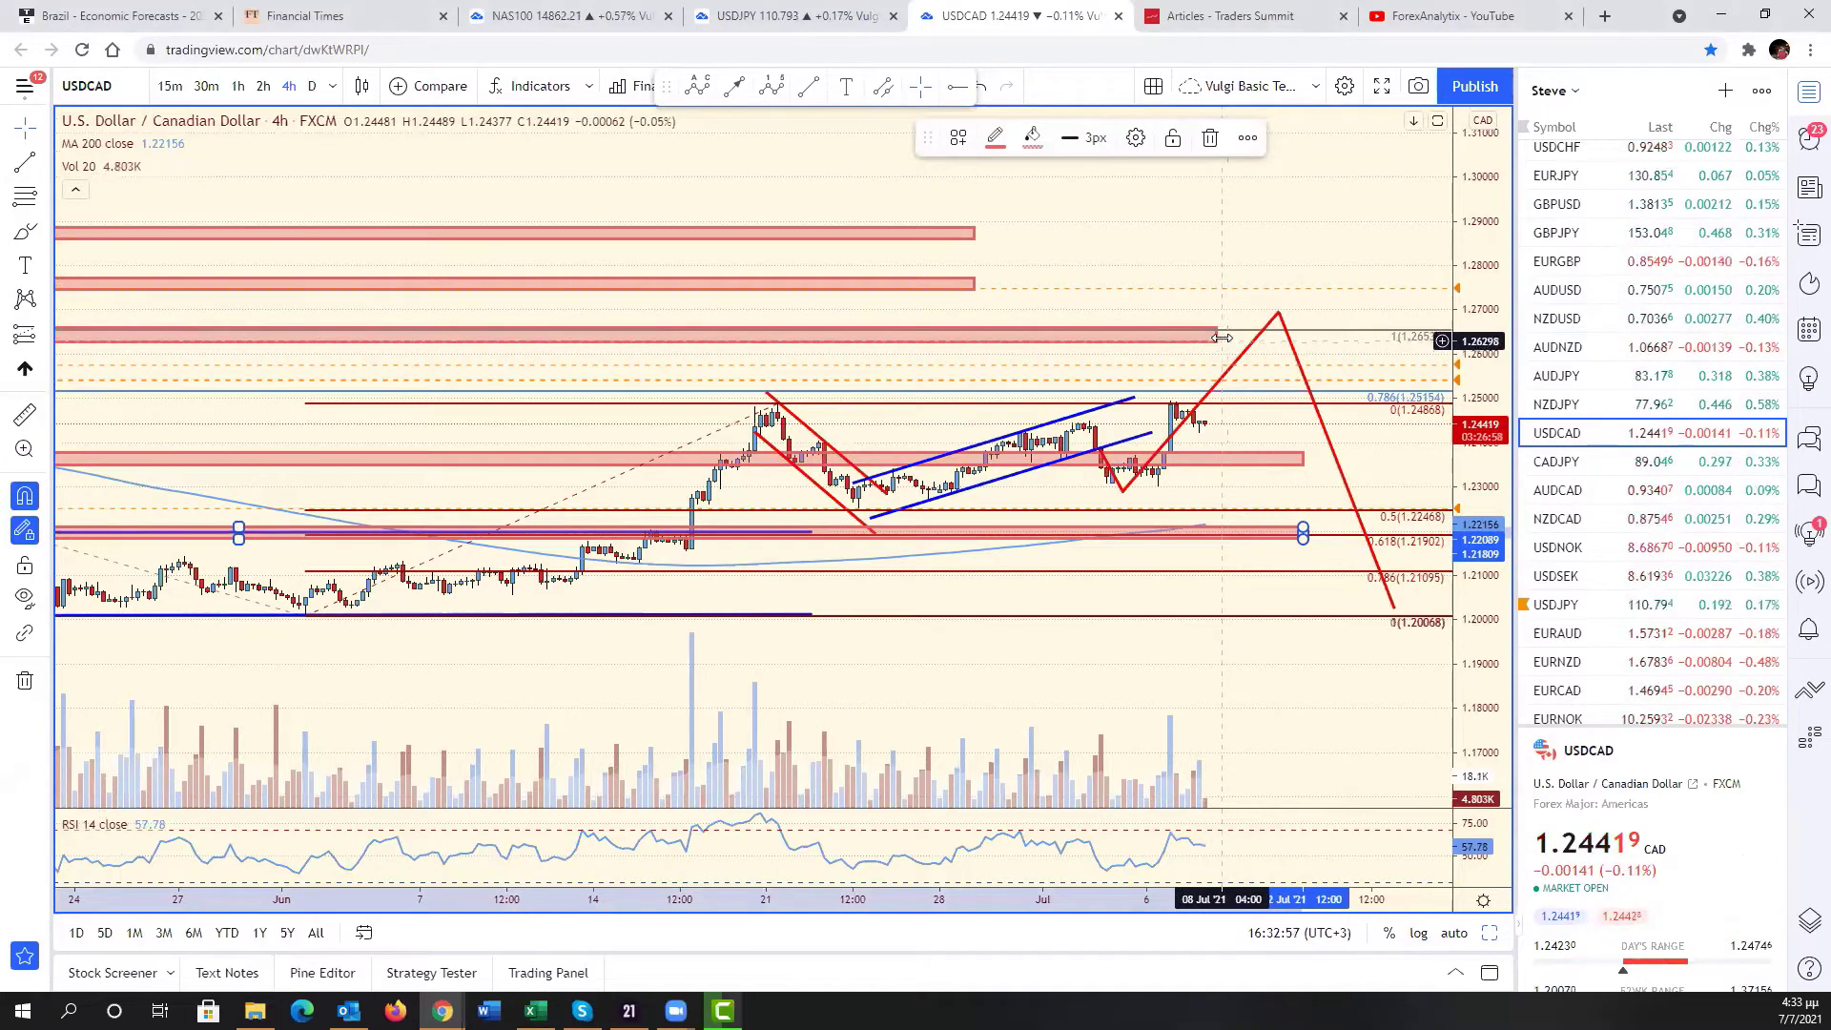
pyautogui.moveTo(1222, 337); pyautogui.dragTo(1303, 335)
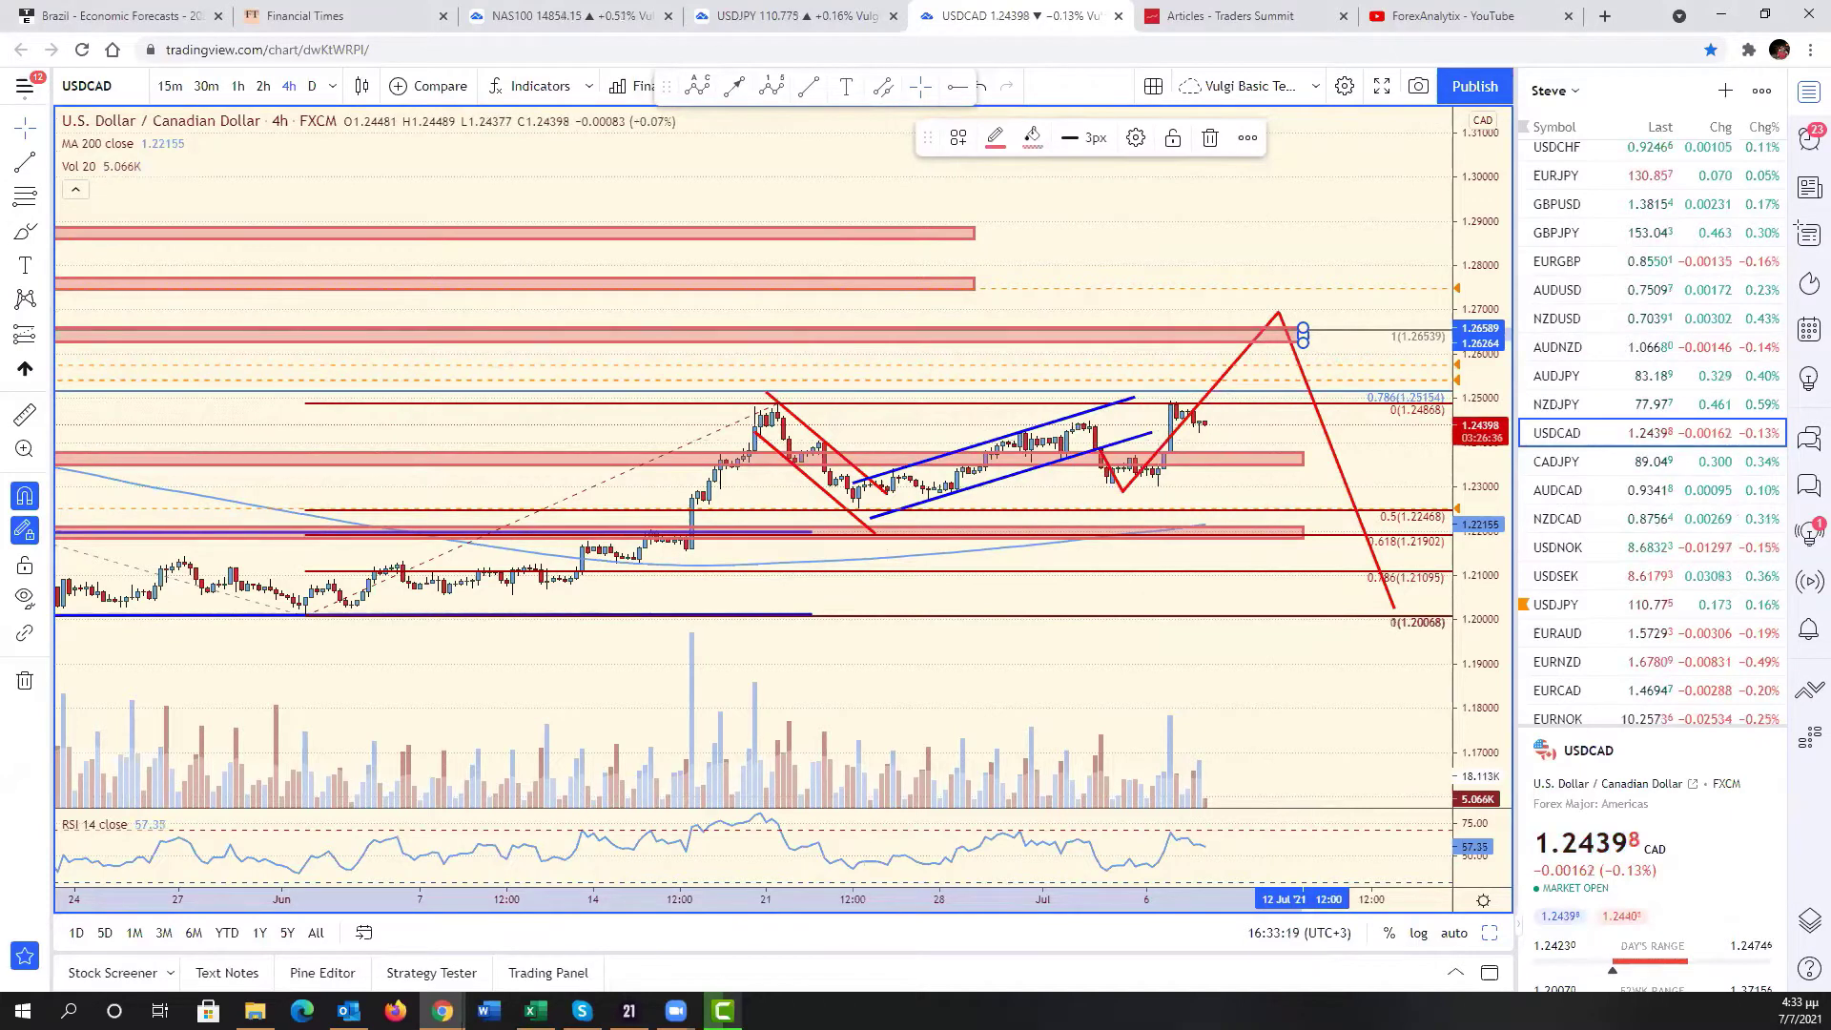
pyautogui.click(536, 1010)
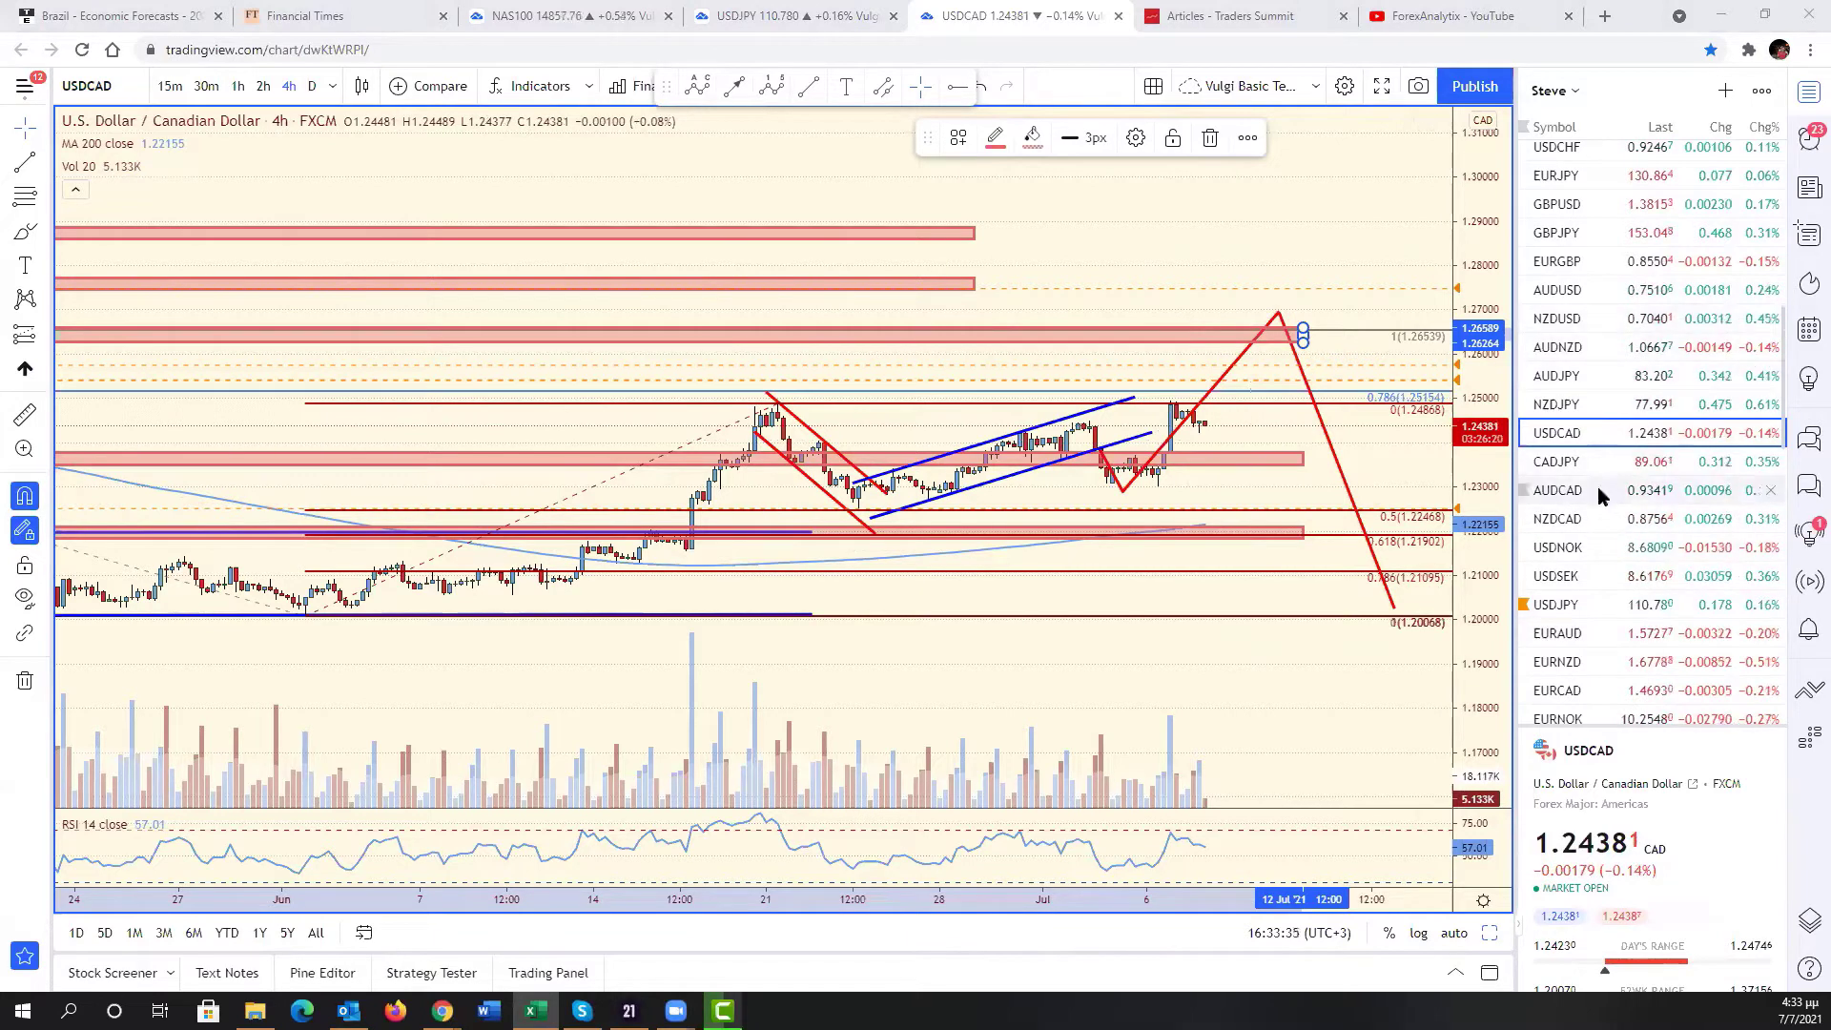
# - Open USDNOK and zoom out to show its wedge and zones back to April
pyautogui.click(1588, 548)
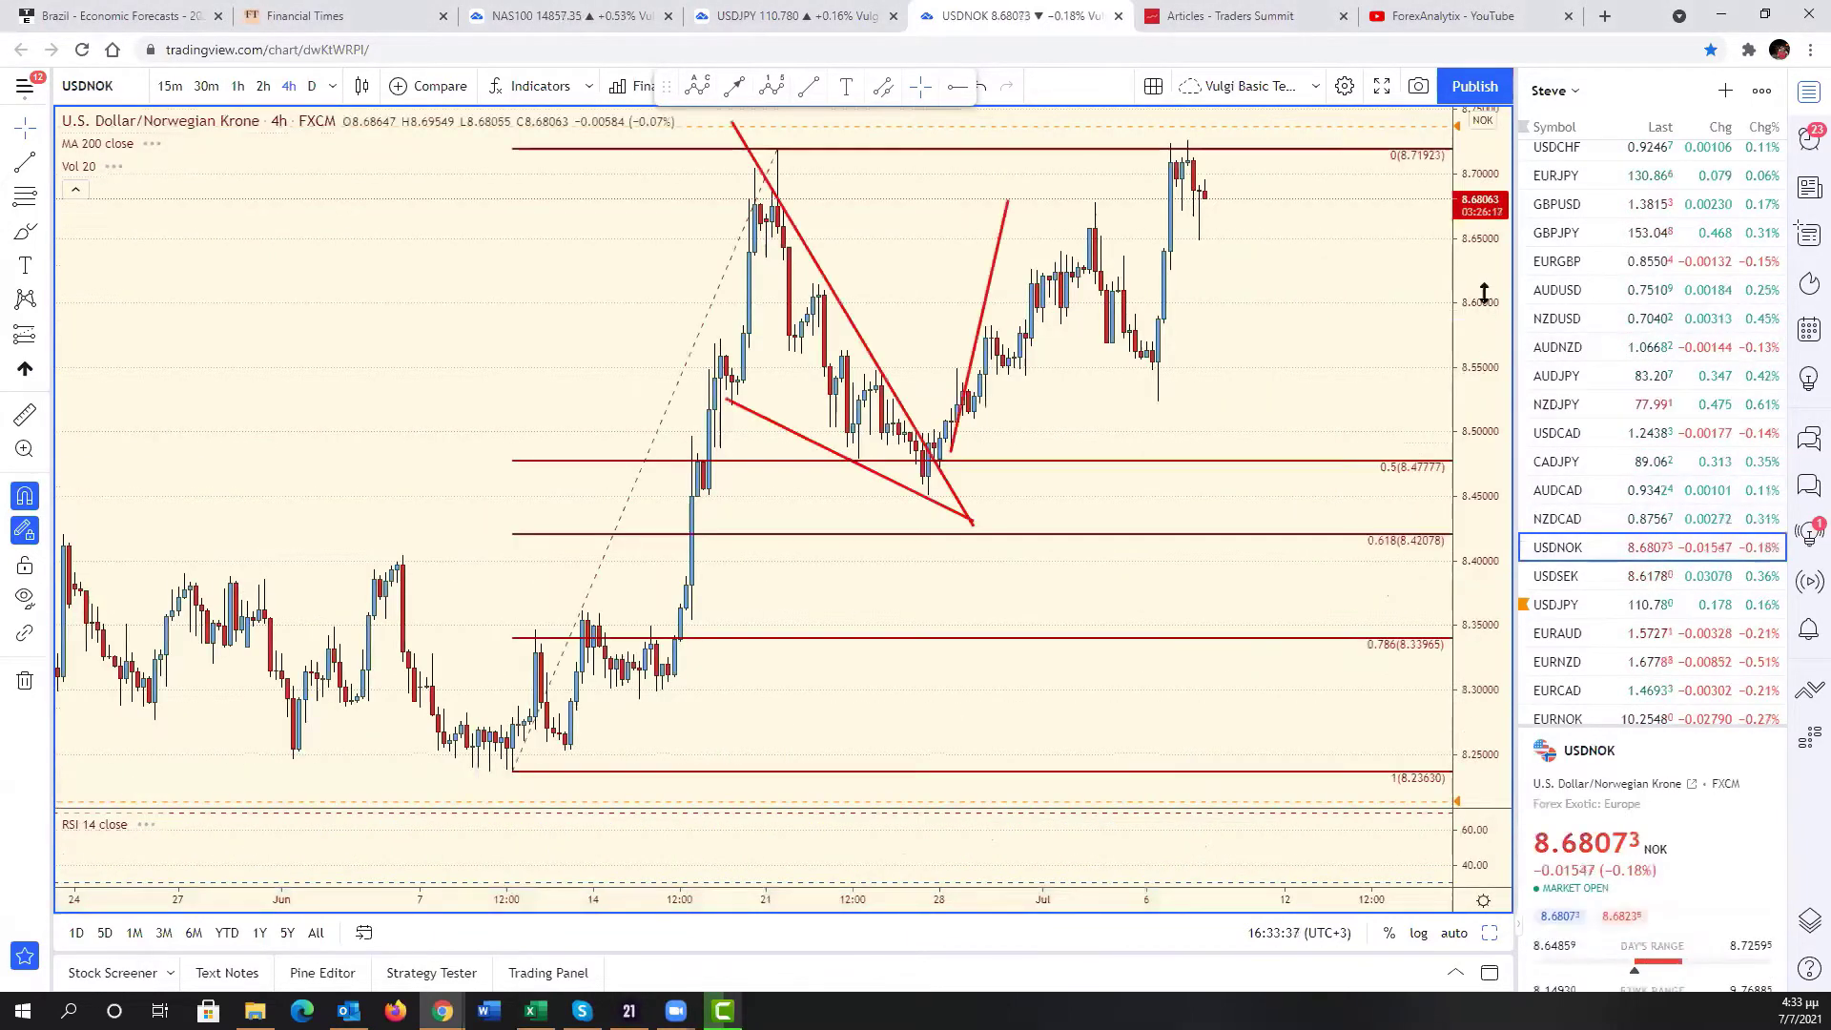
pyautogui.moveTo(1485, 294); pyautogui.dragTo(1484, 353)
pyautogui.scroll(-5, 1177, 695)
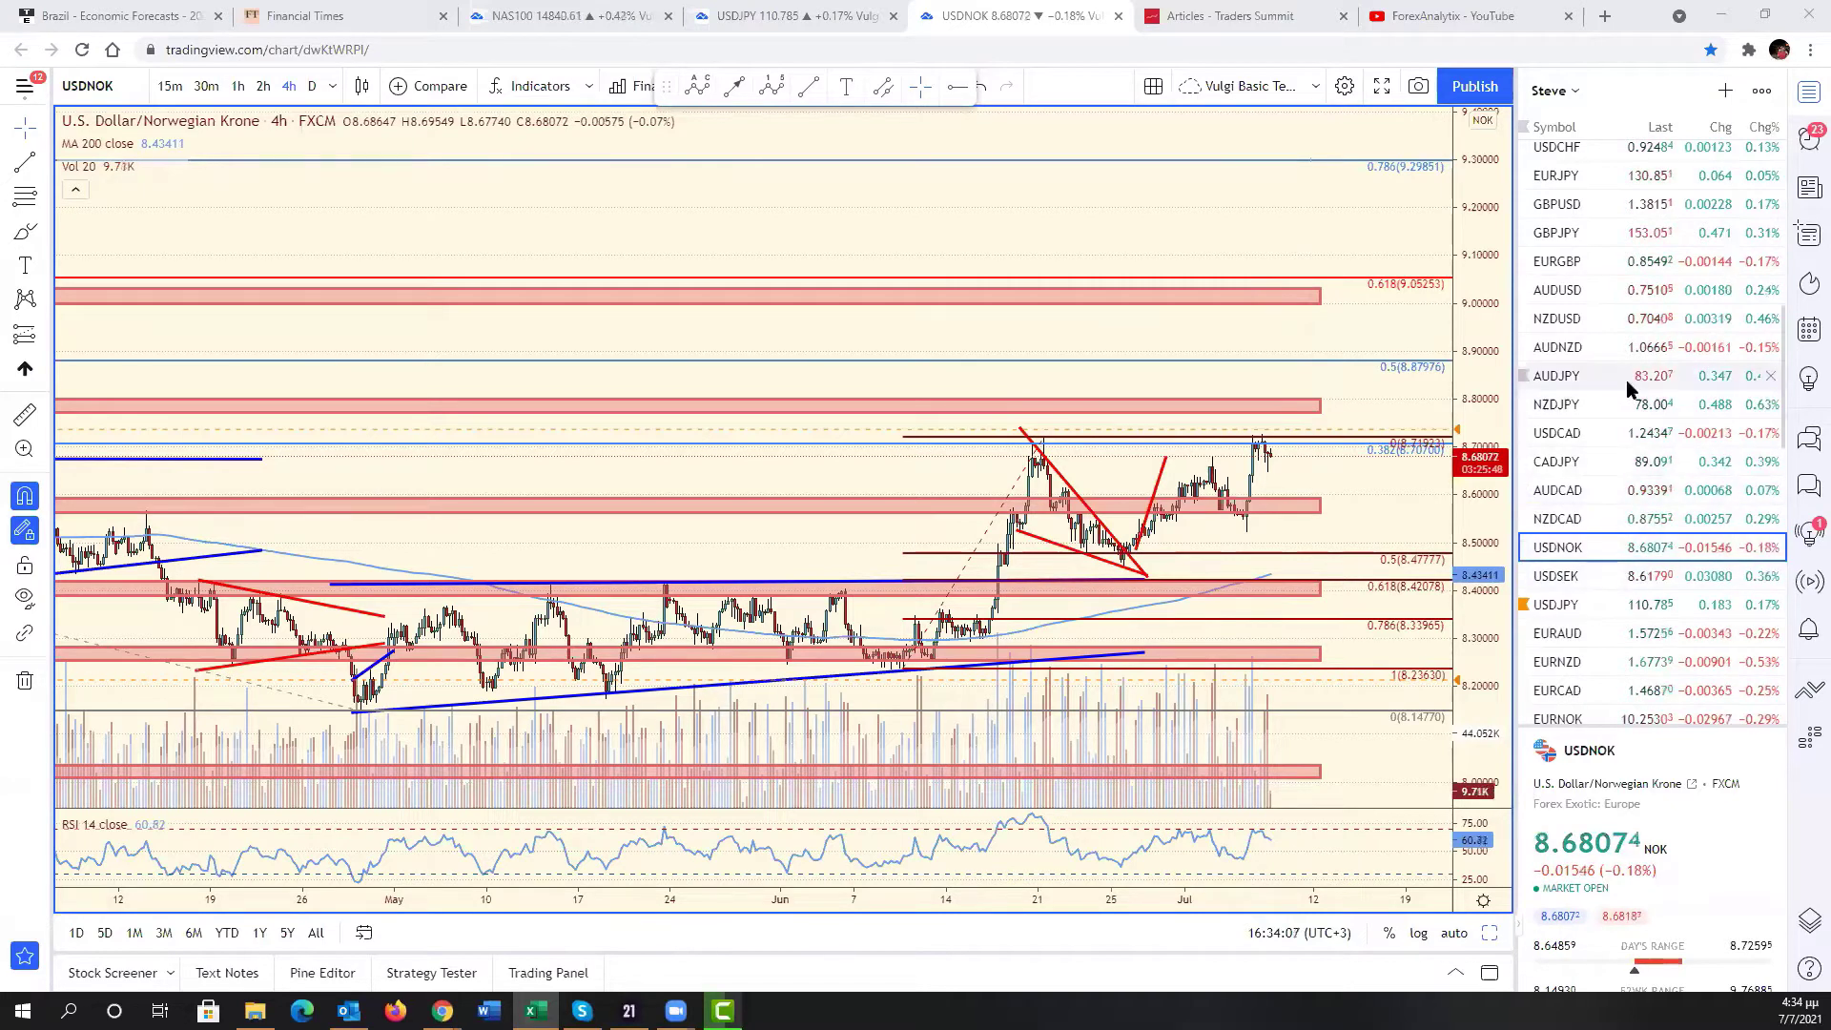
pyautogui.scroll(2, 1626, 260)
pyautogui.scroll(-3, 1633, 429)
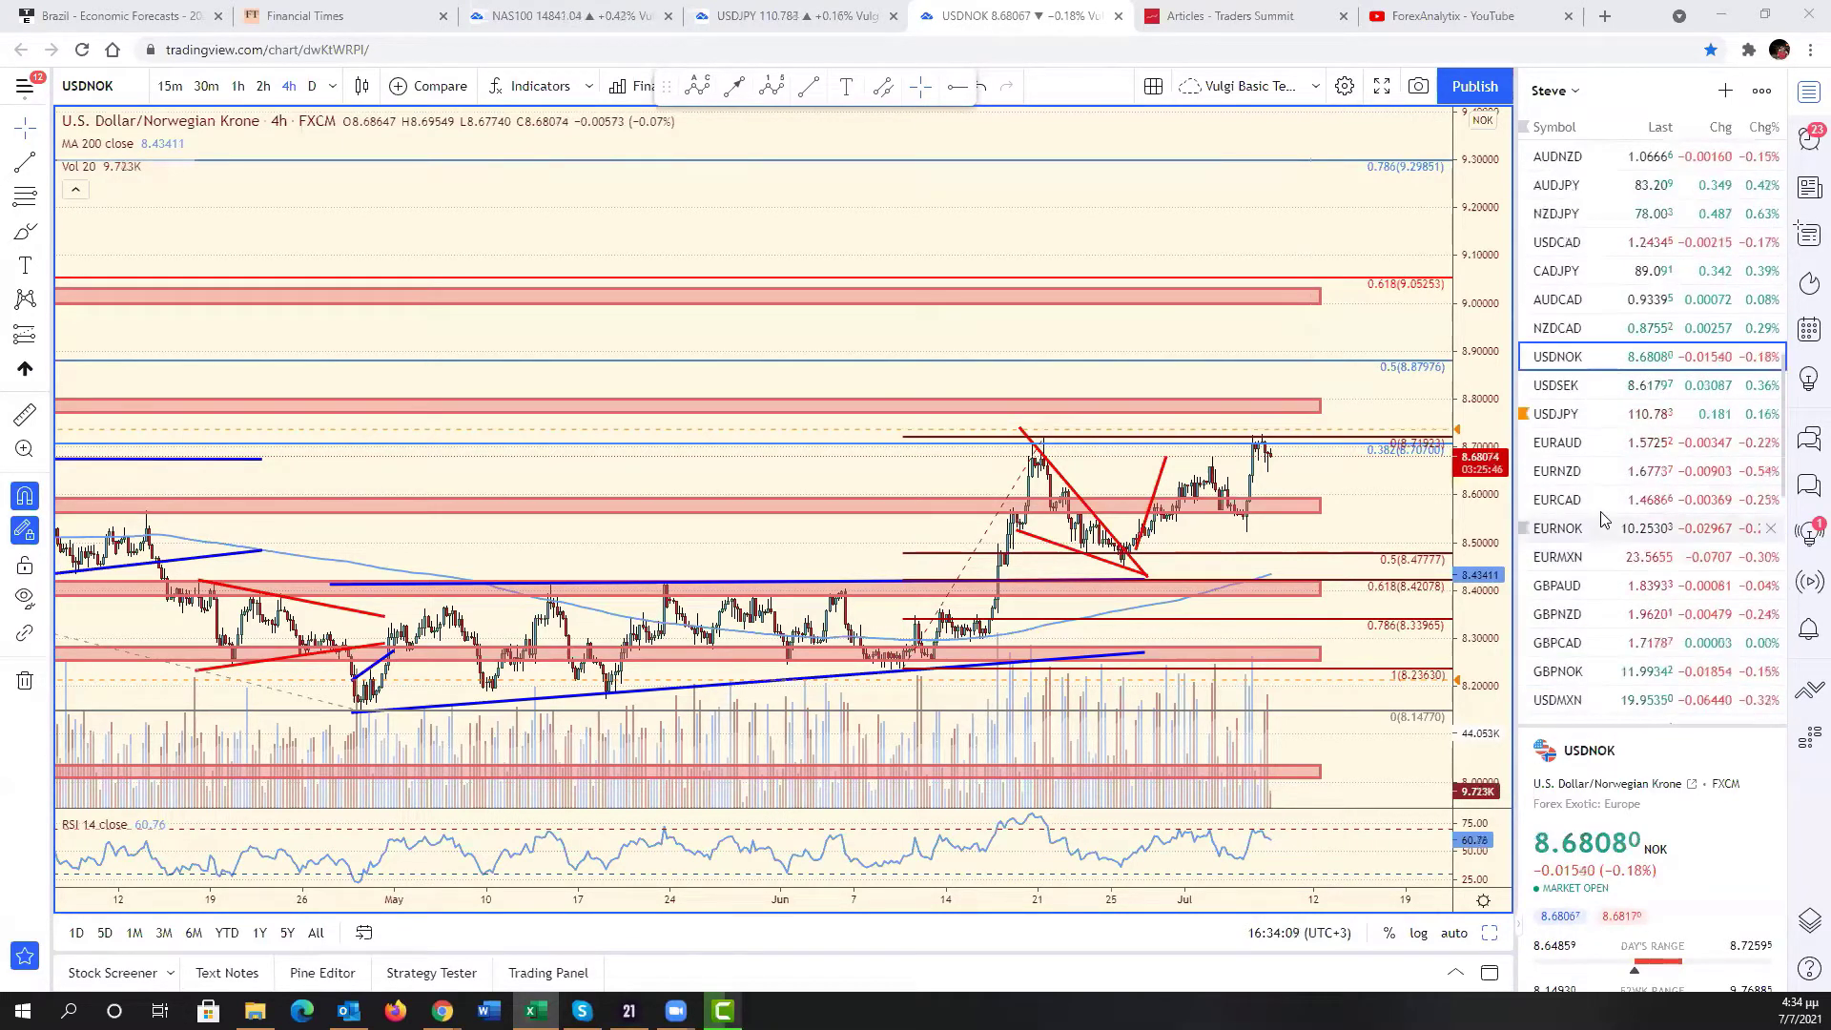
pyautogui.scroll(-1, 1641, 627)
# - Open USDMXN and stretch its top blue zone further to the right
pyautogui.click(1622, 605)
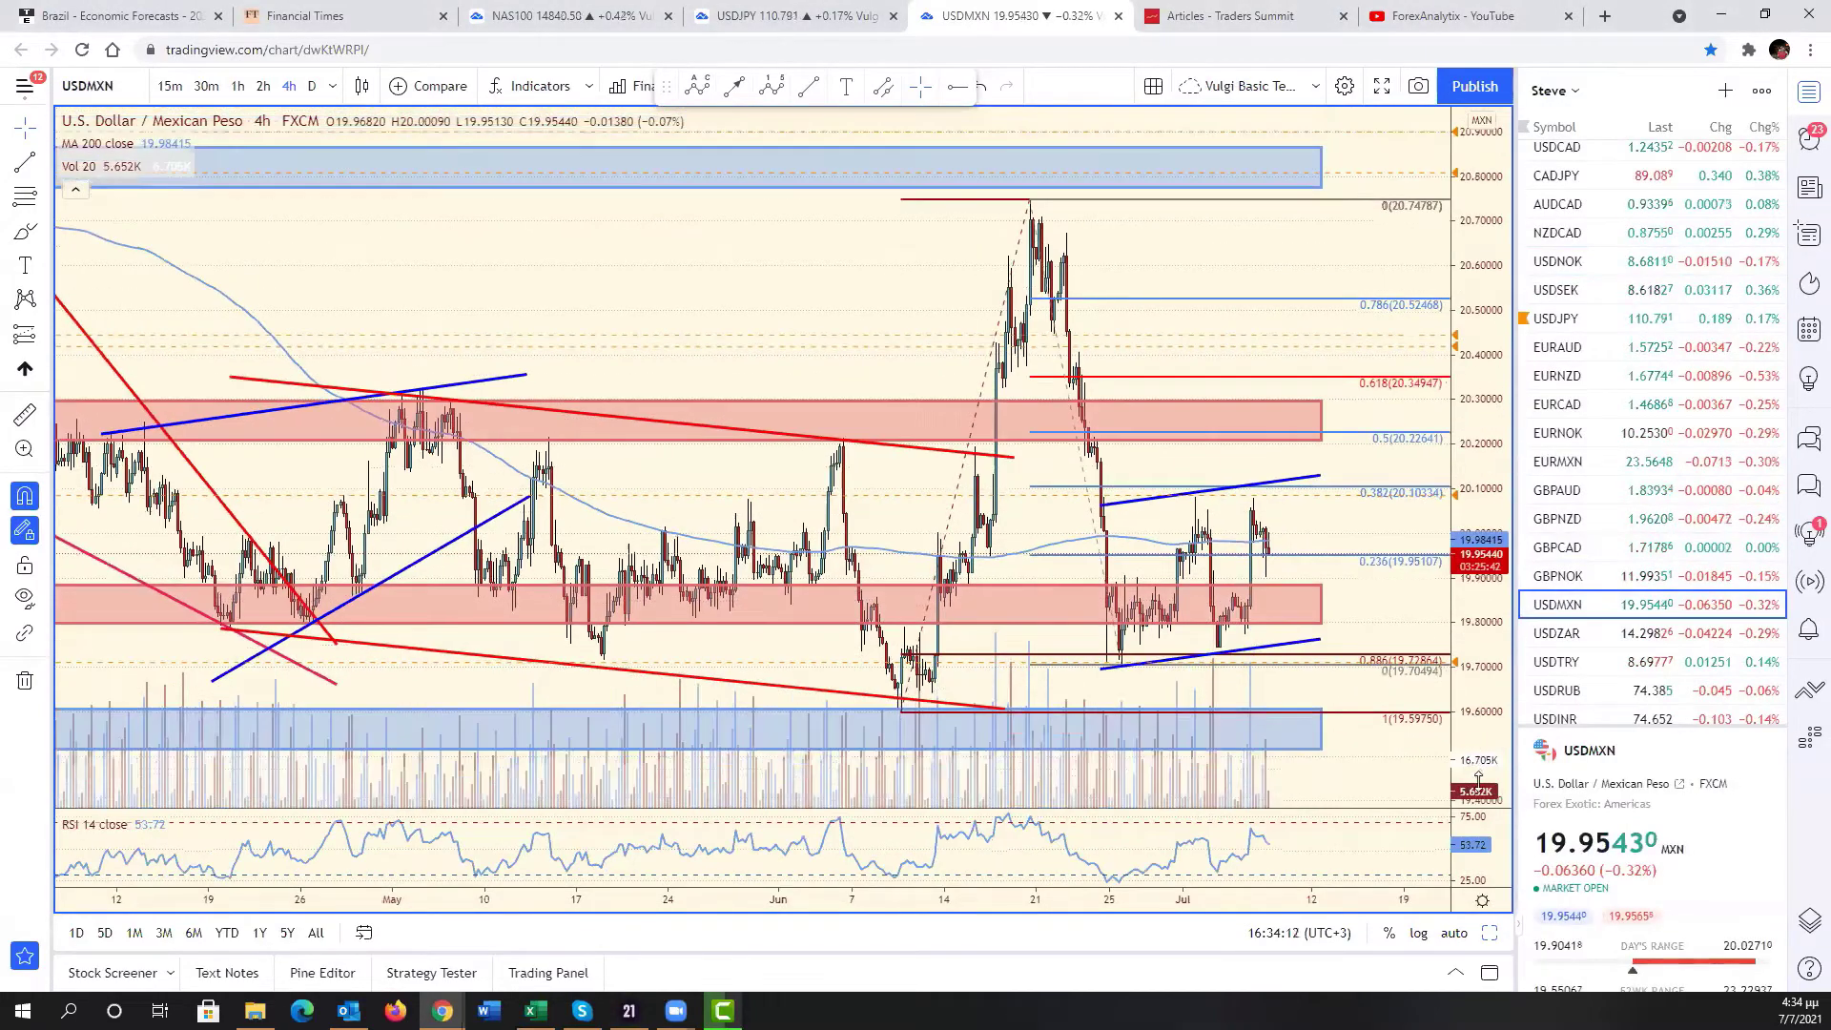
pyautogui.scroll(-3, 1186, 267)
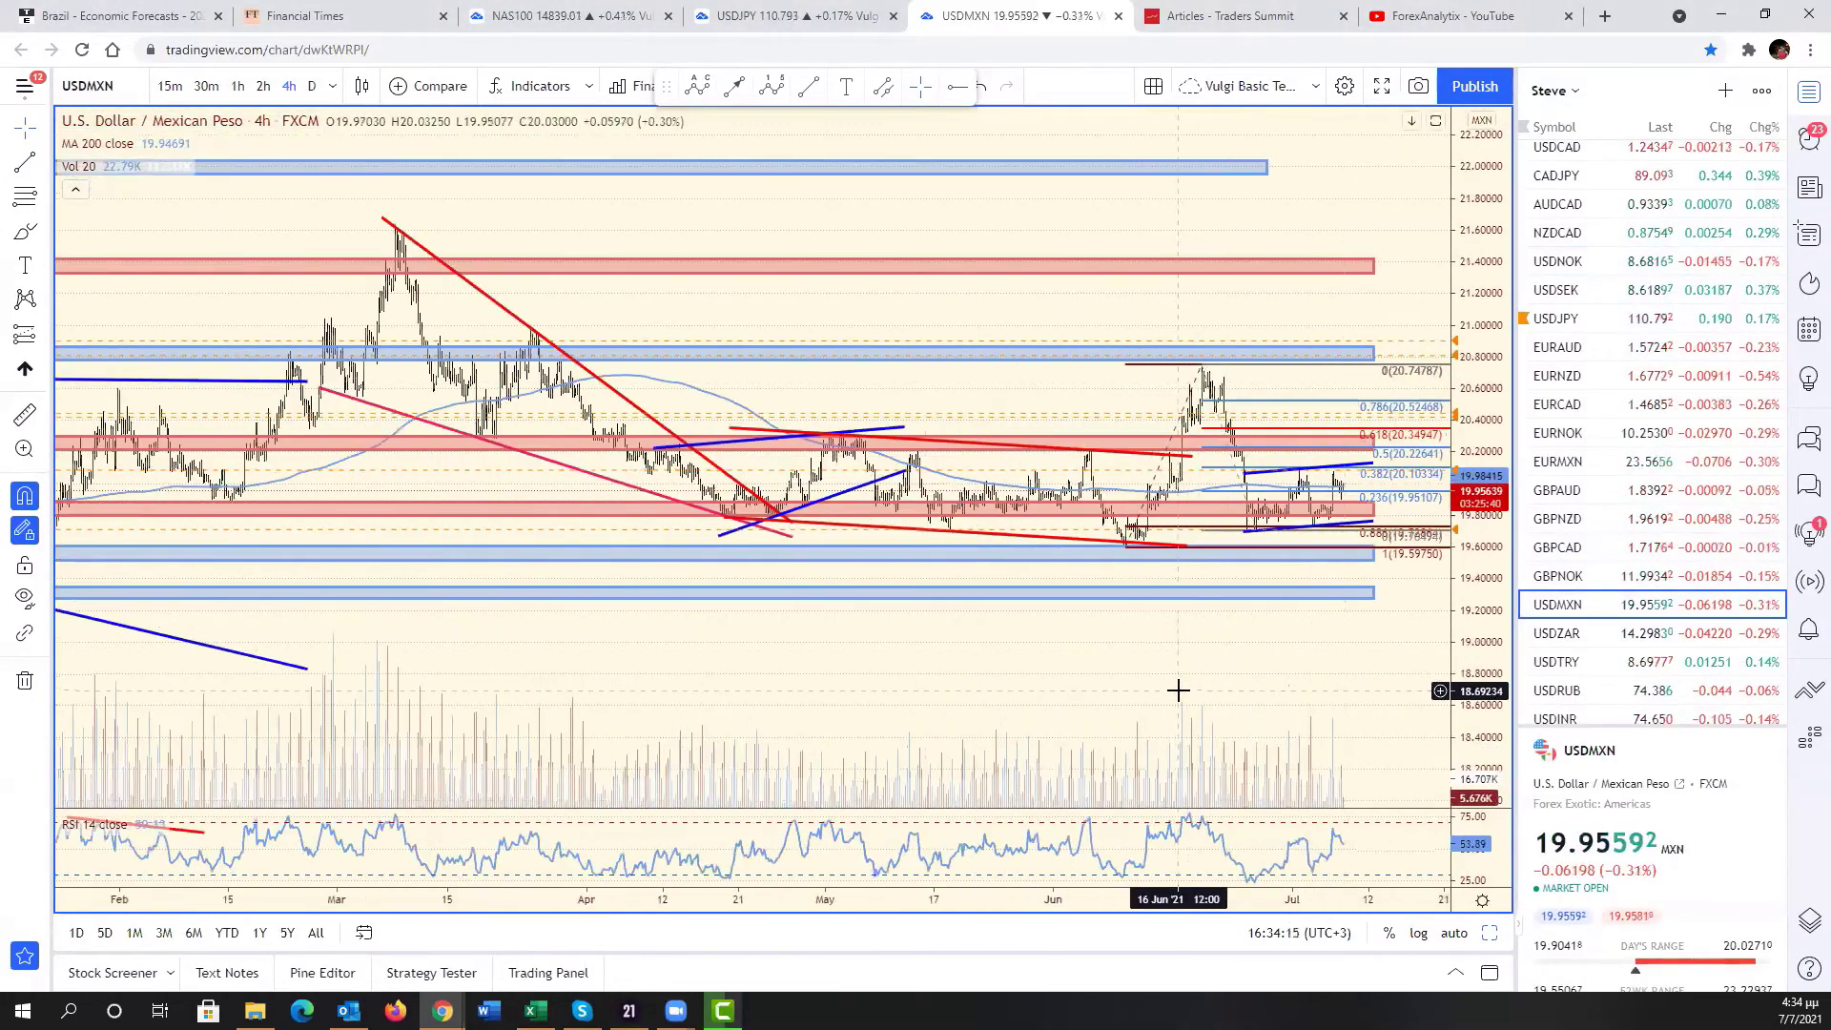
pyautogui.scroll(2, 1178, 691)
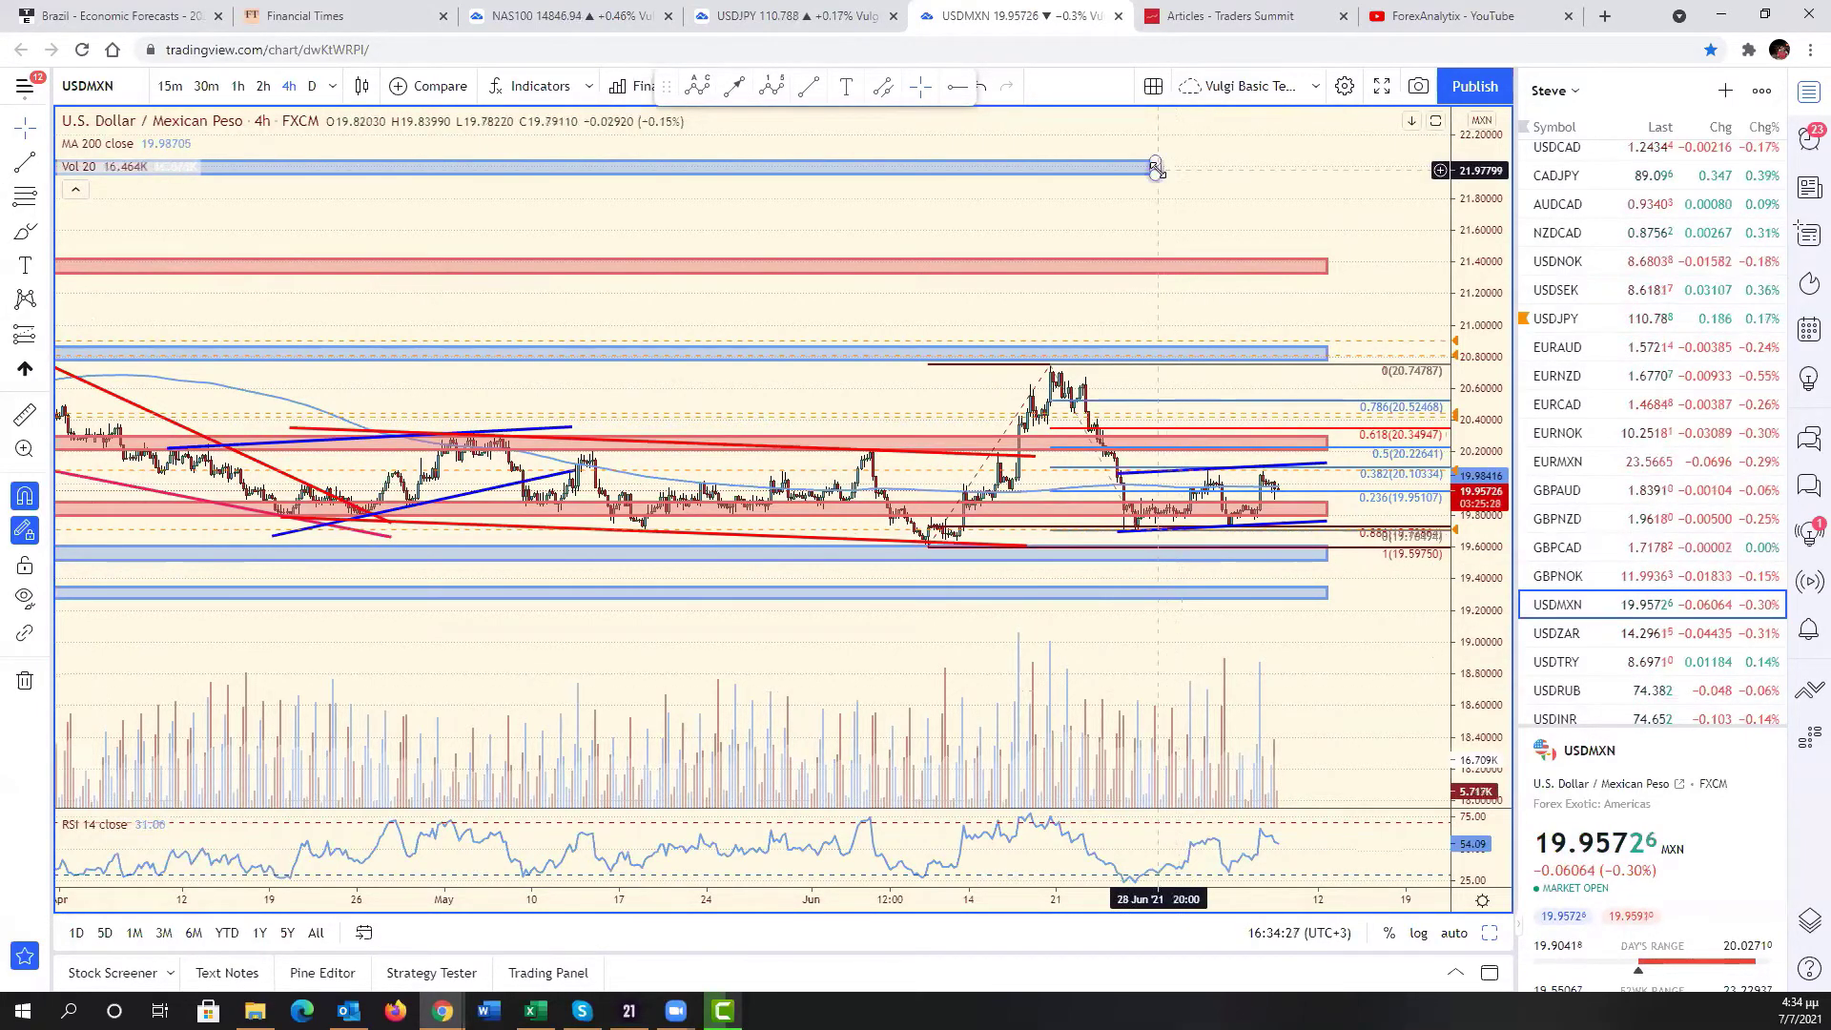
pyautogui.moveTo(1160, 170); pyautogui.dragTo(1325, 199)
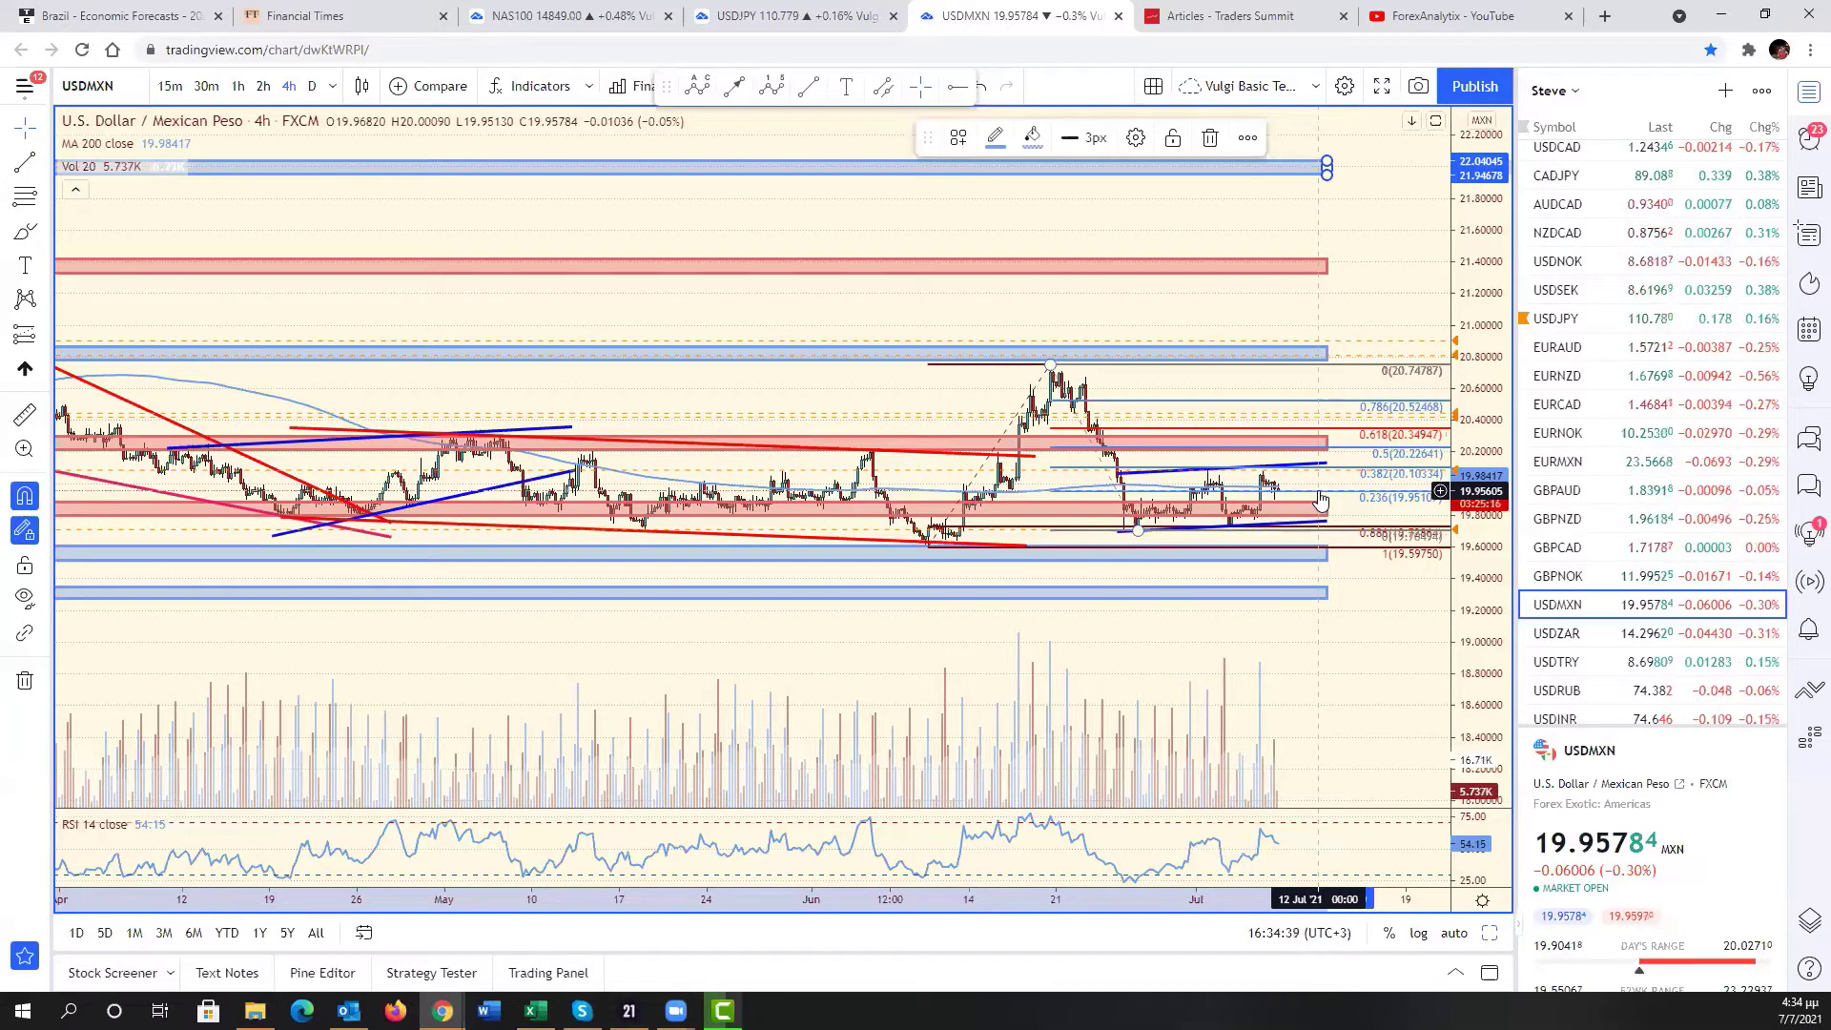
# - Remove the 0.236 level from the Fib retracement and autoscale the price axis
pyautogui.rightClick(1320, 500)
pyautogui.click(1378, 823)
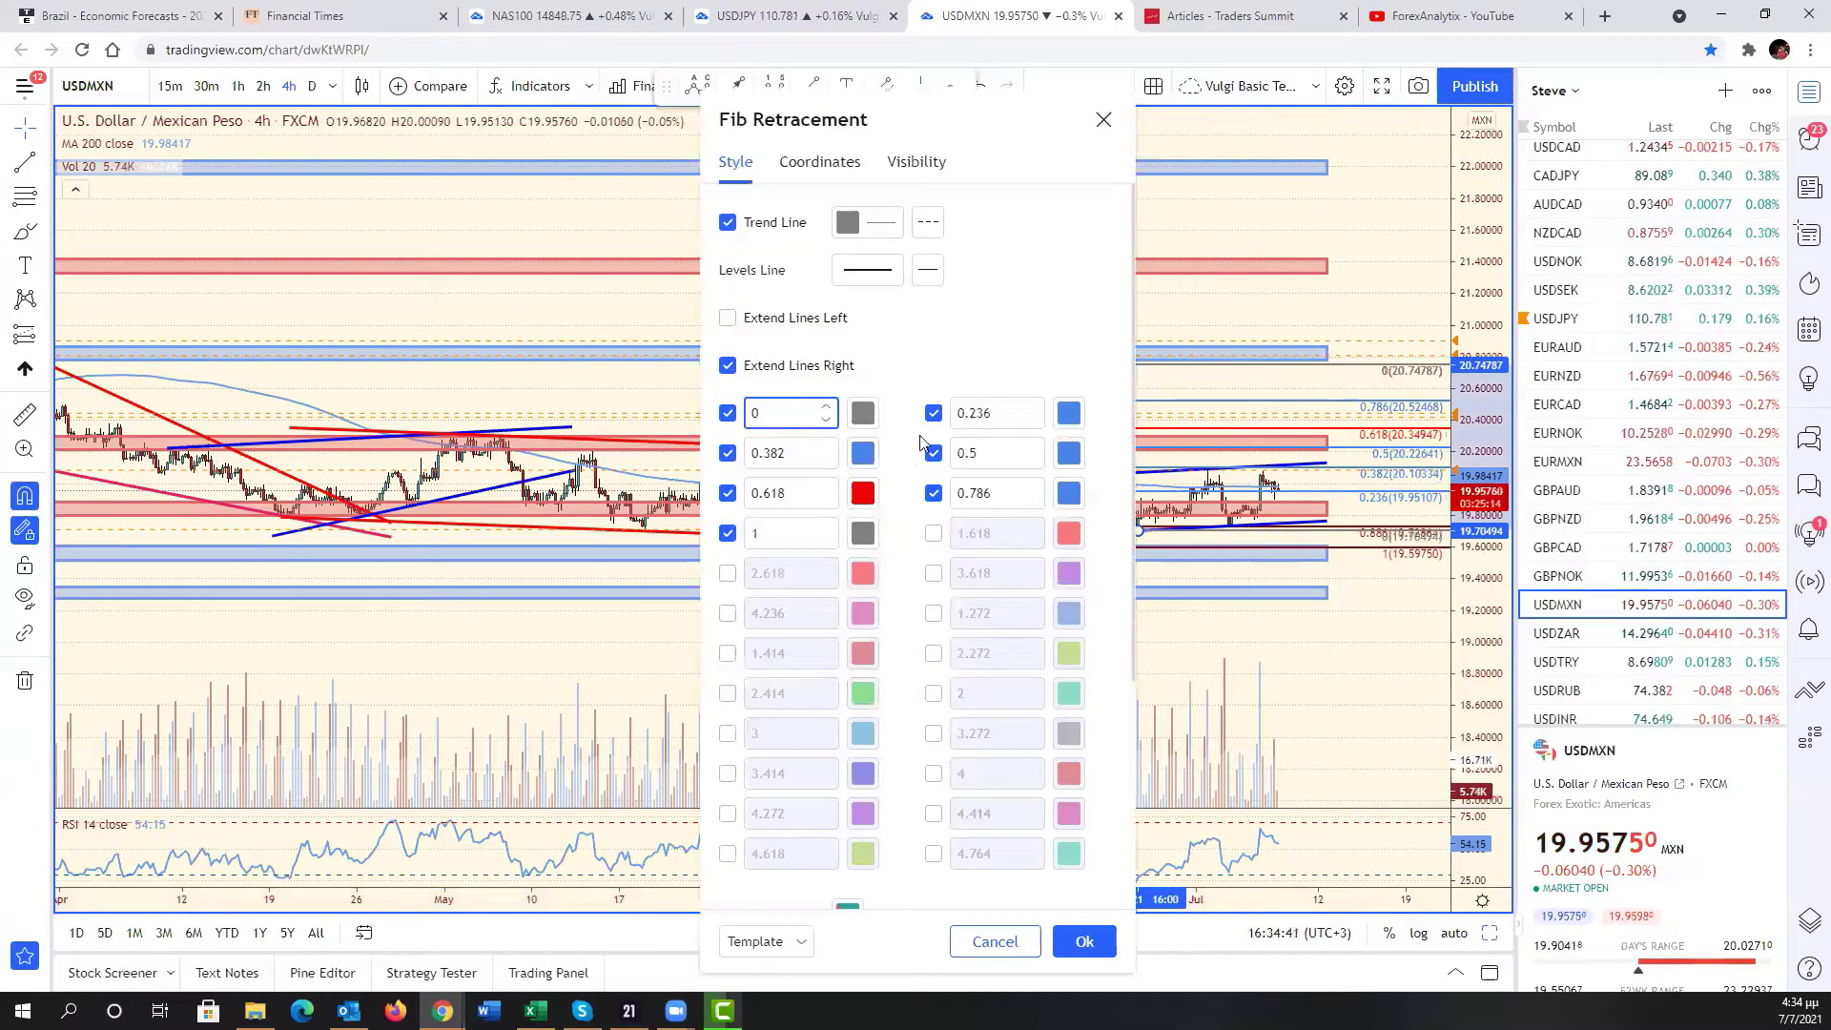
pyautogui.click(934, 413)
pyautogui.click(1084, 941)
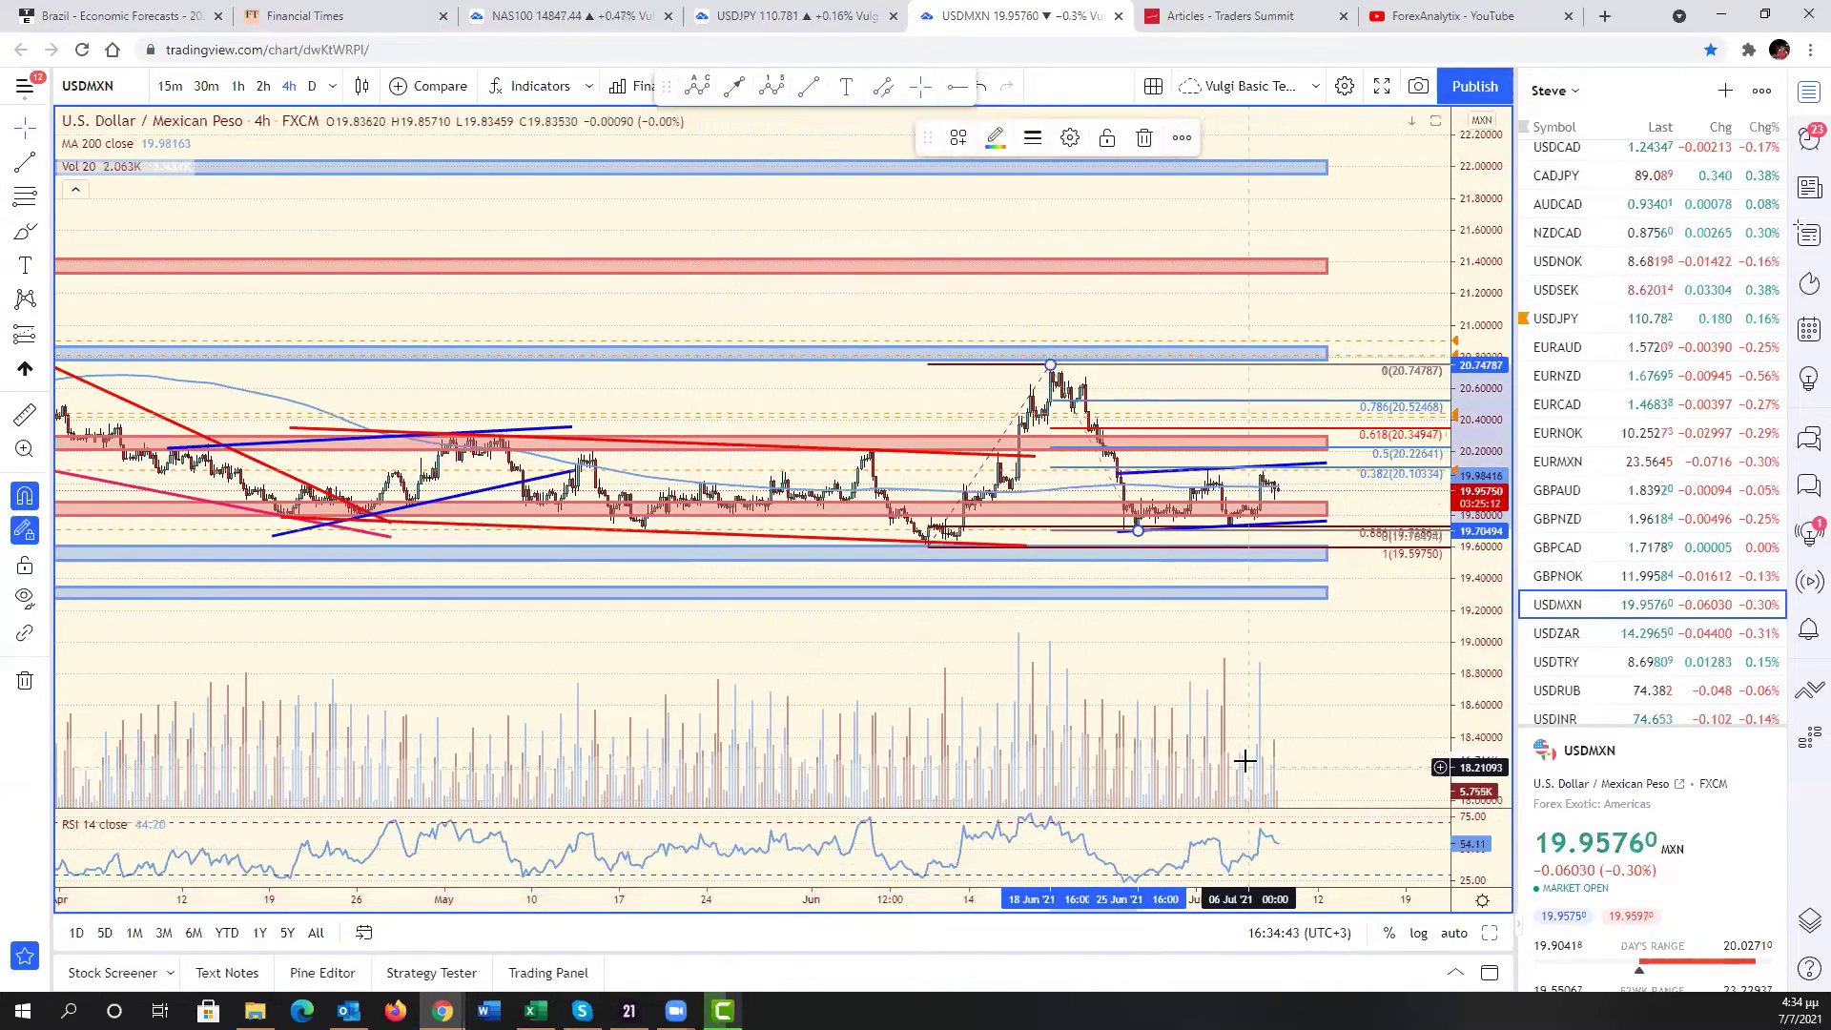
pyautogui.scroll(3, 1245, 760)
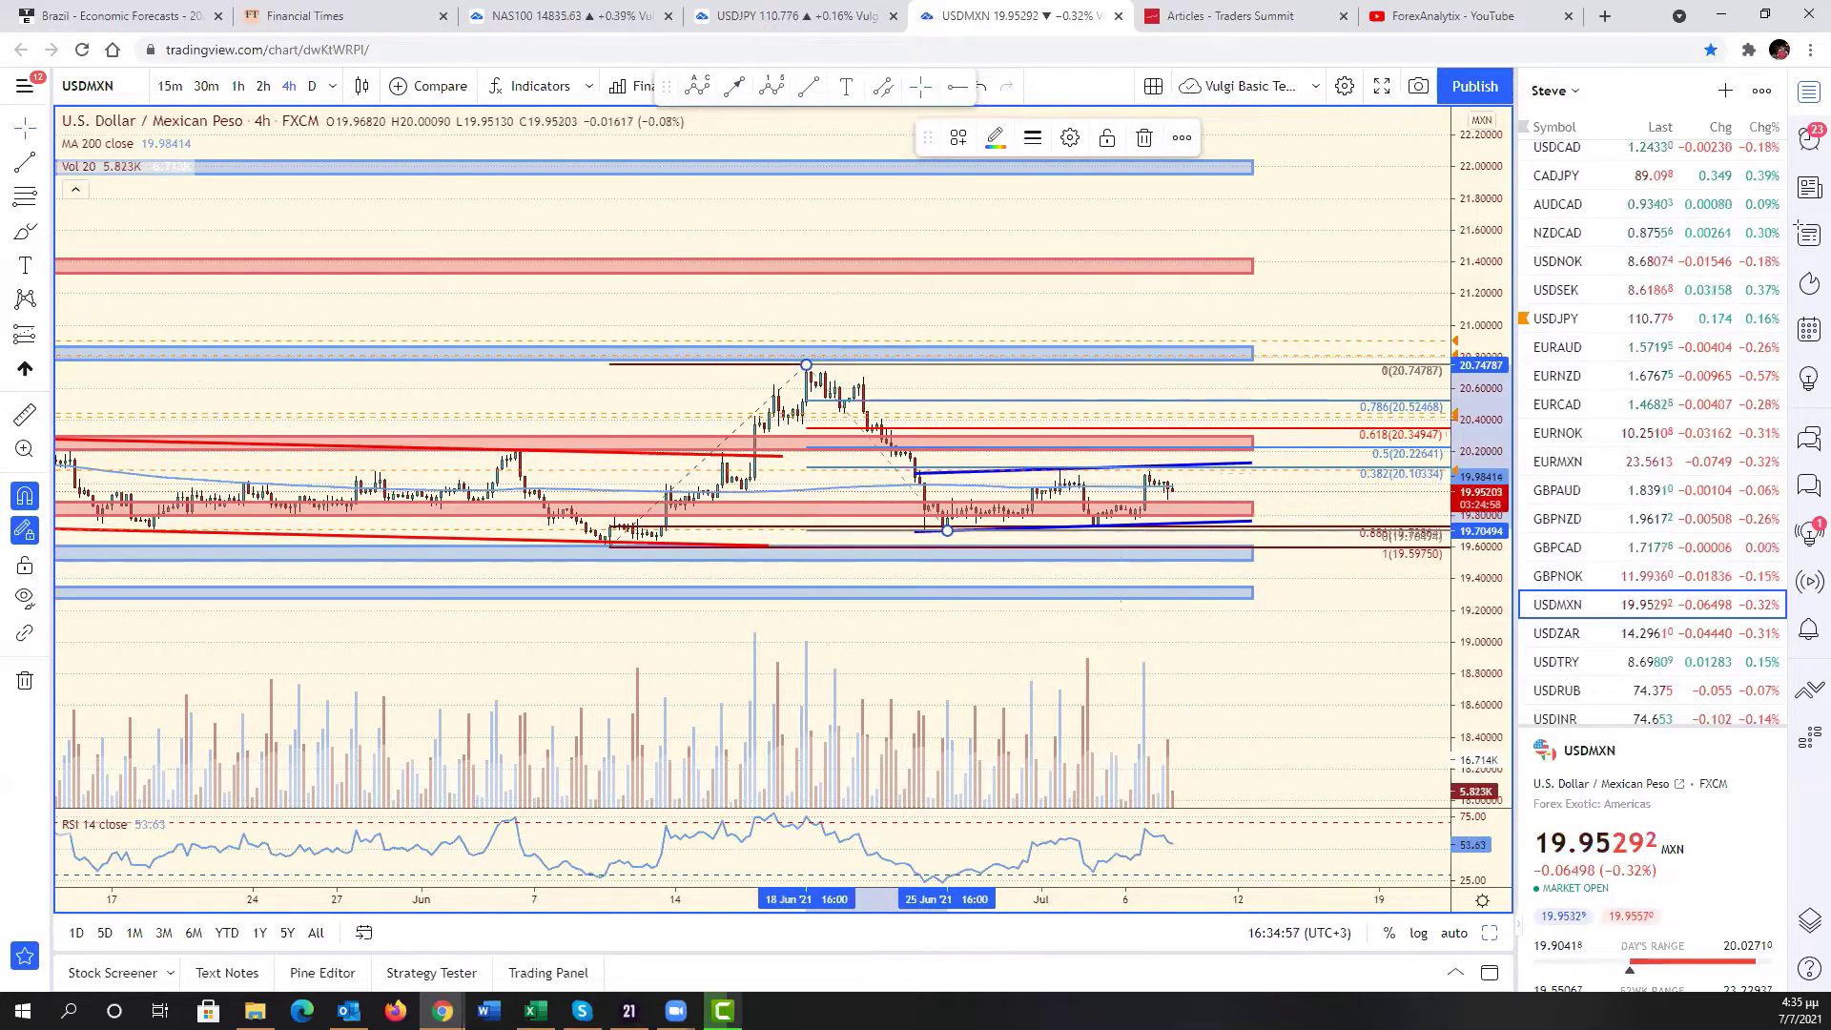
pyautogui.hotkey('alt', 'Tab')
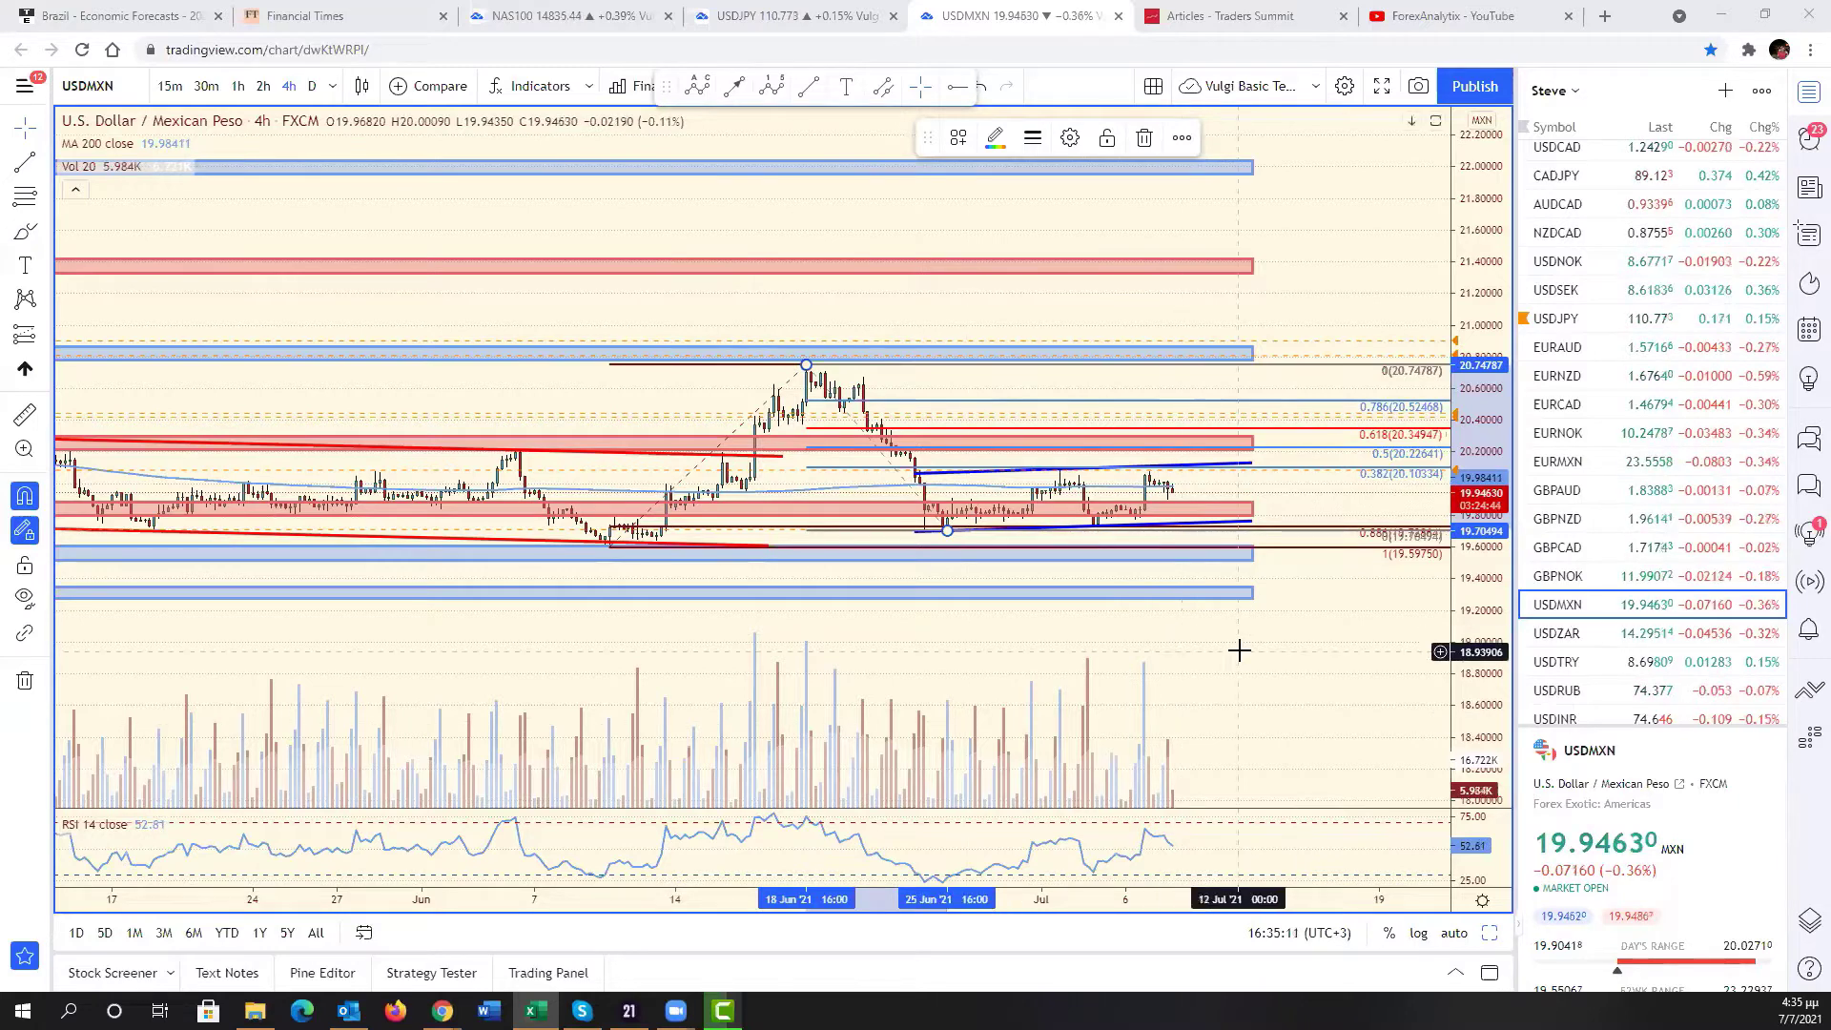
pyautogui.scroll(2, 1238, 646)
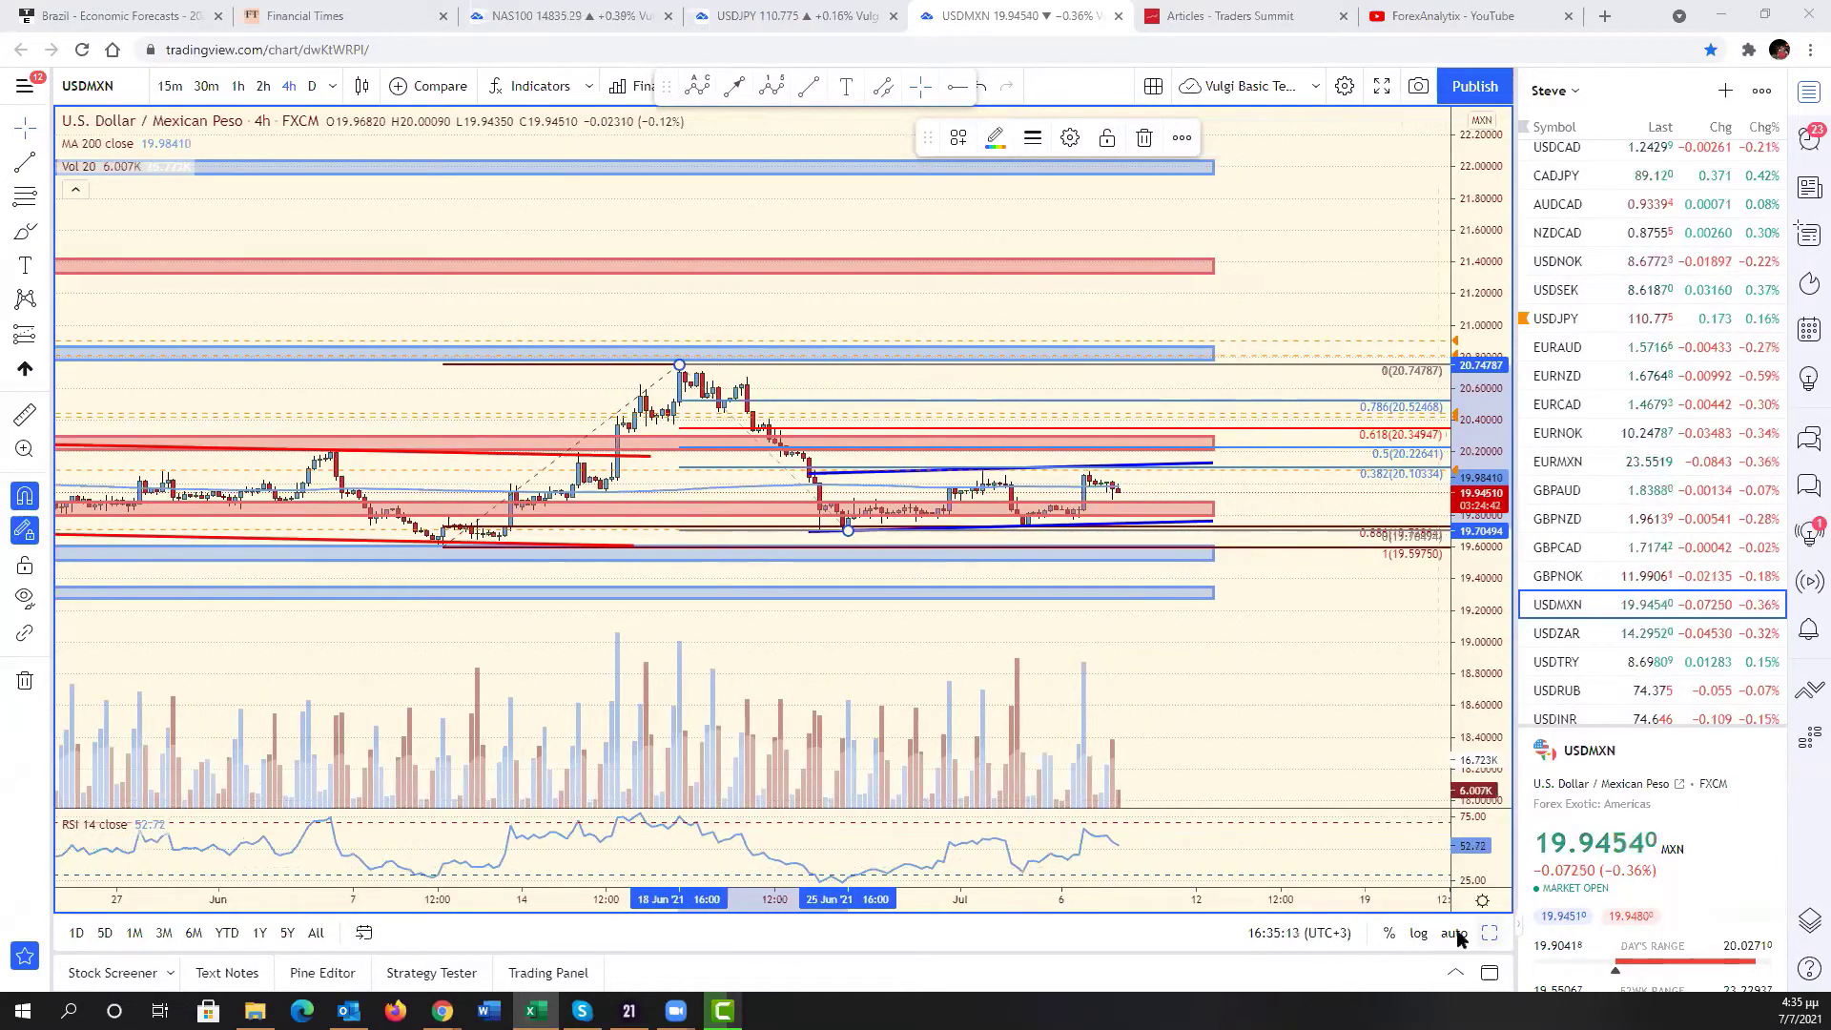
pyautogui.click(1490, 935)
# - Maximize the USDJPY pane and pan toward recent dates to show its rising blue channel
pyautogui.hotkey('alt', 'Return')
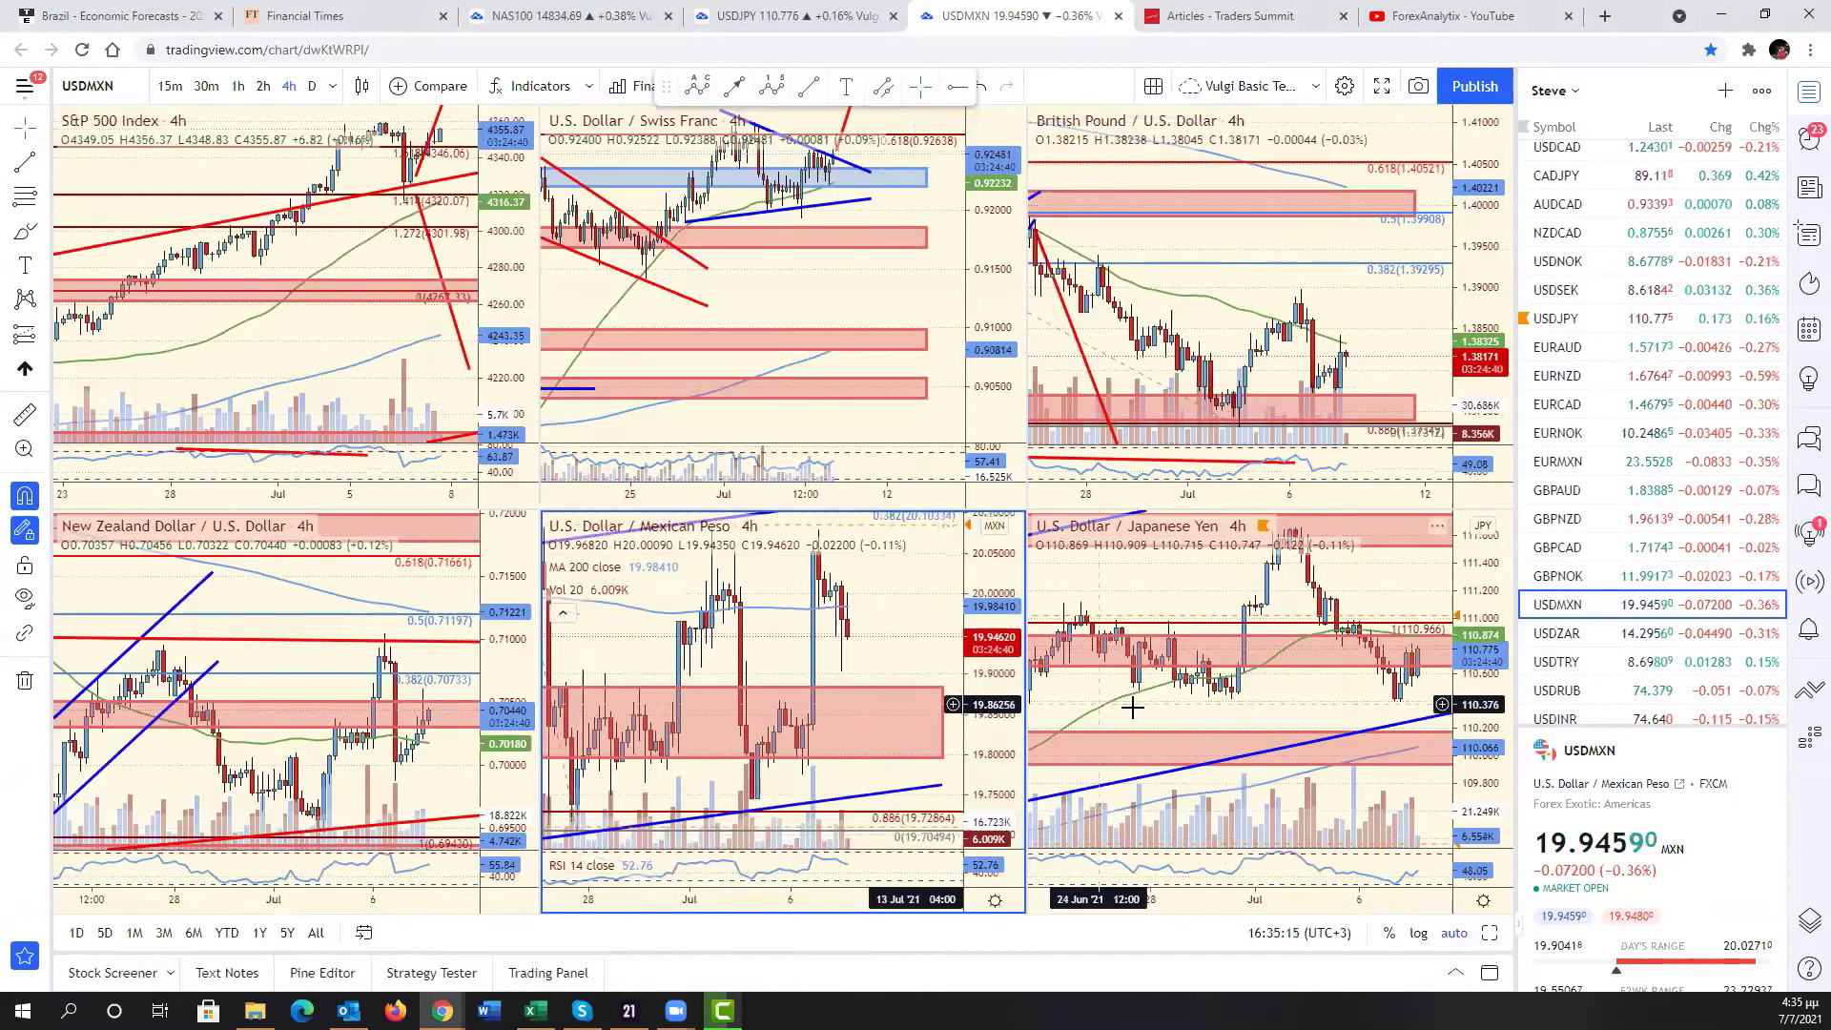
pyautogui.click(1318, 704)
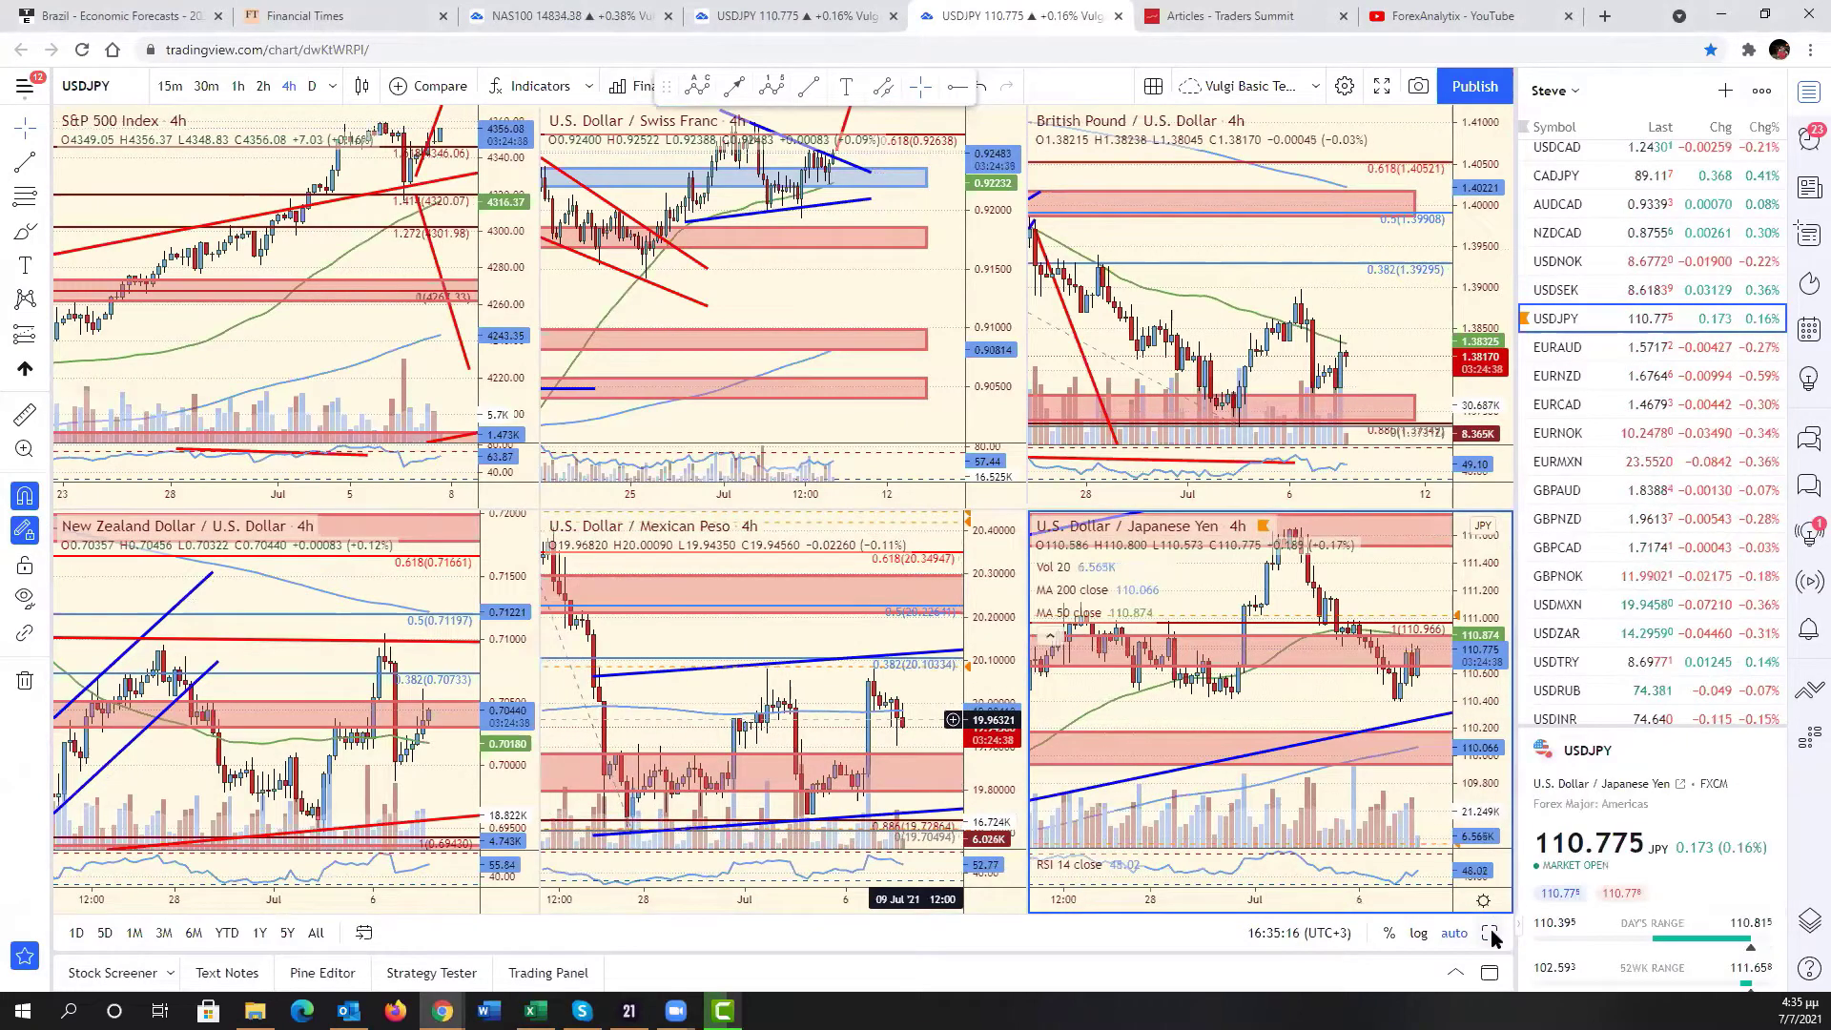
pyautogui.hotkey('alt', 'Return')
pyautogui.scroll(-8, 1206, 686)
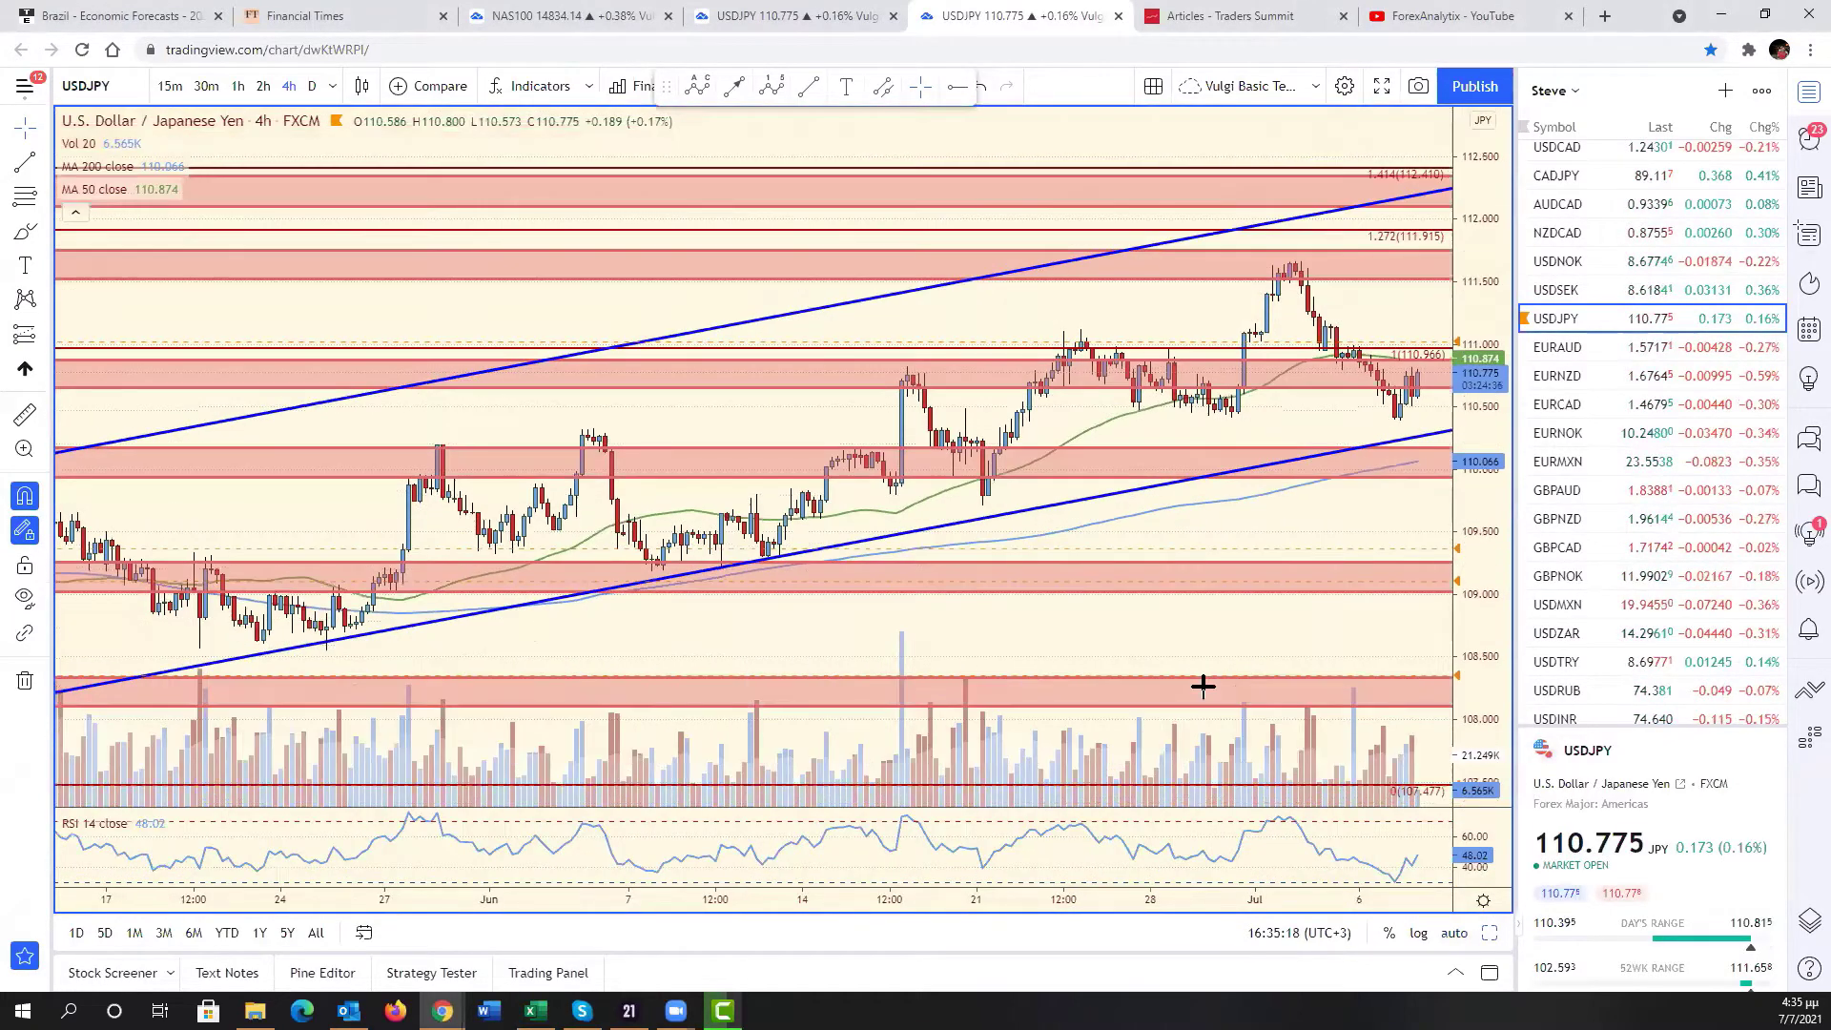
pyautogui.moveTo(1136, 685); pyautogui.dragTo(877, 718)
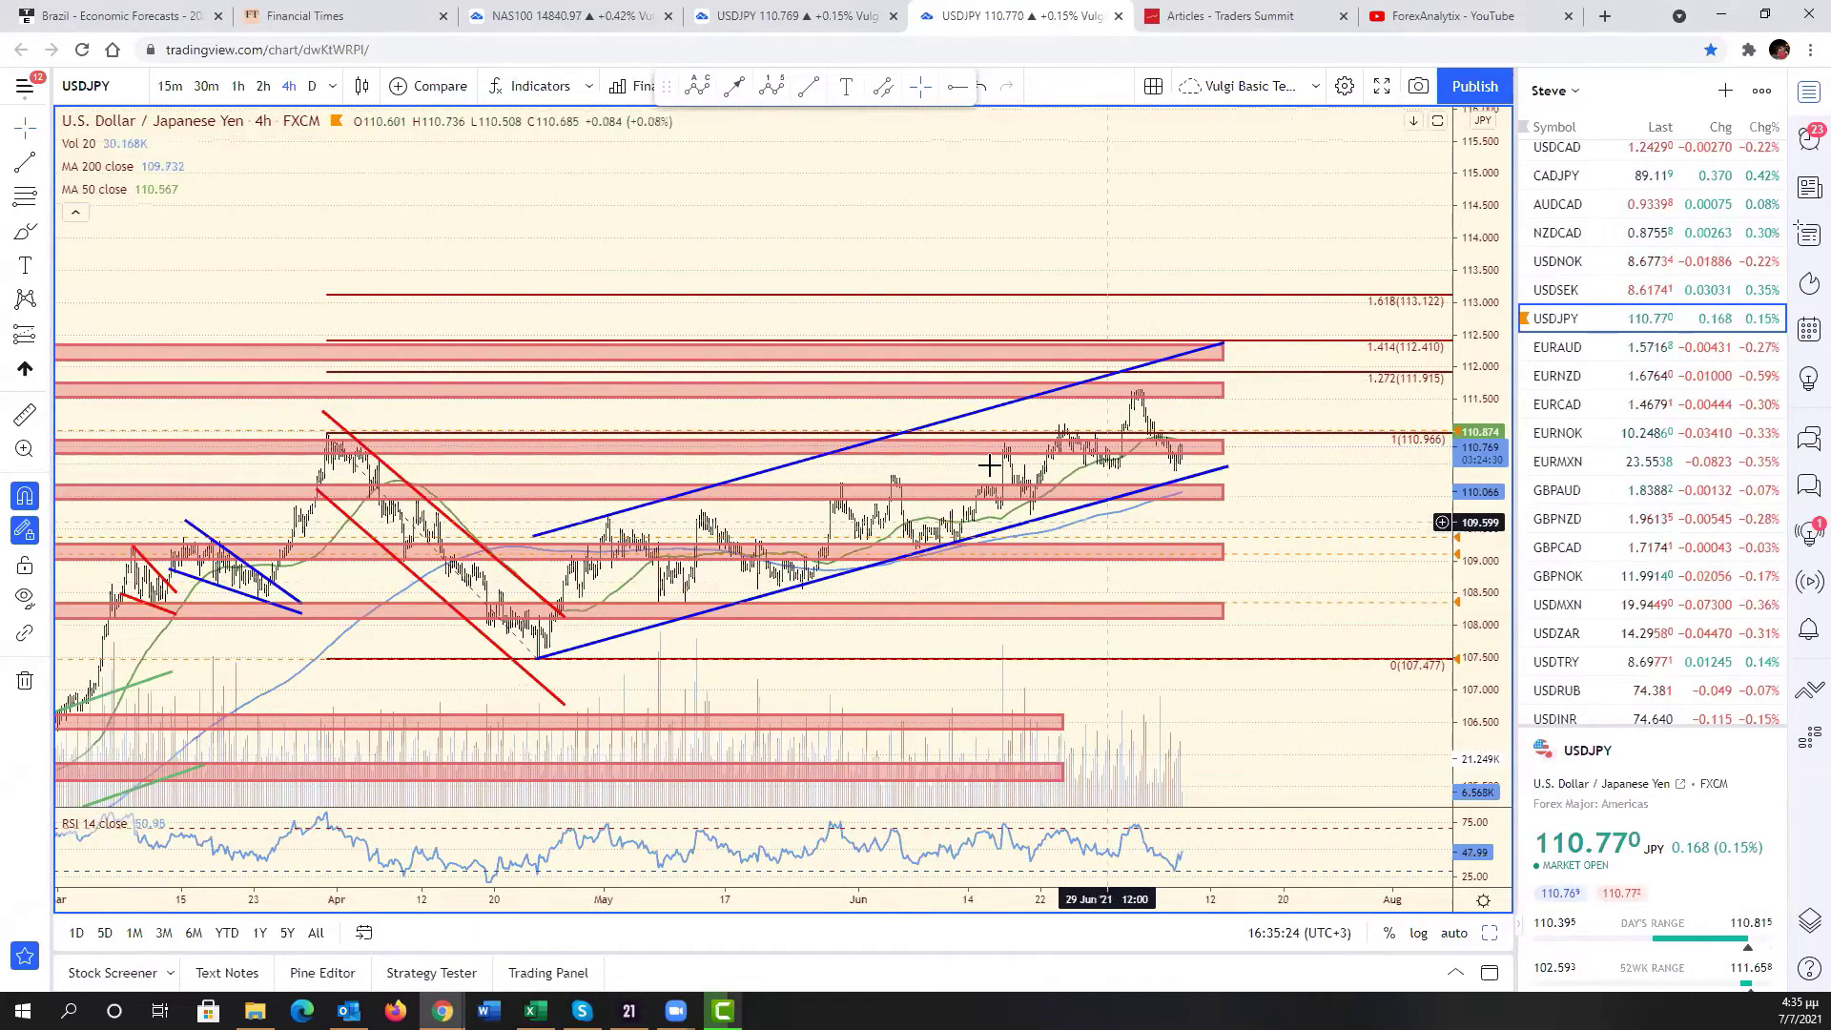
pyautogui.scroll(3, 945, 467)
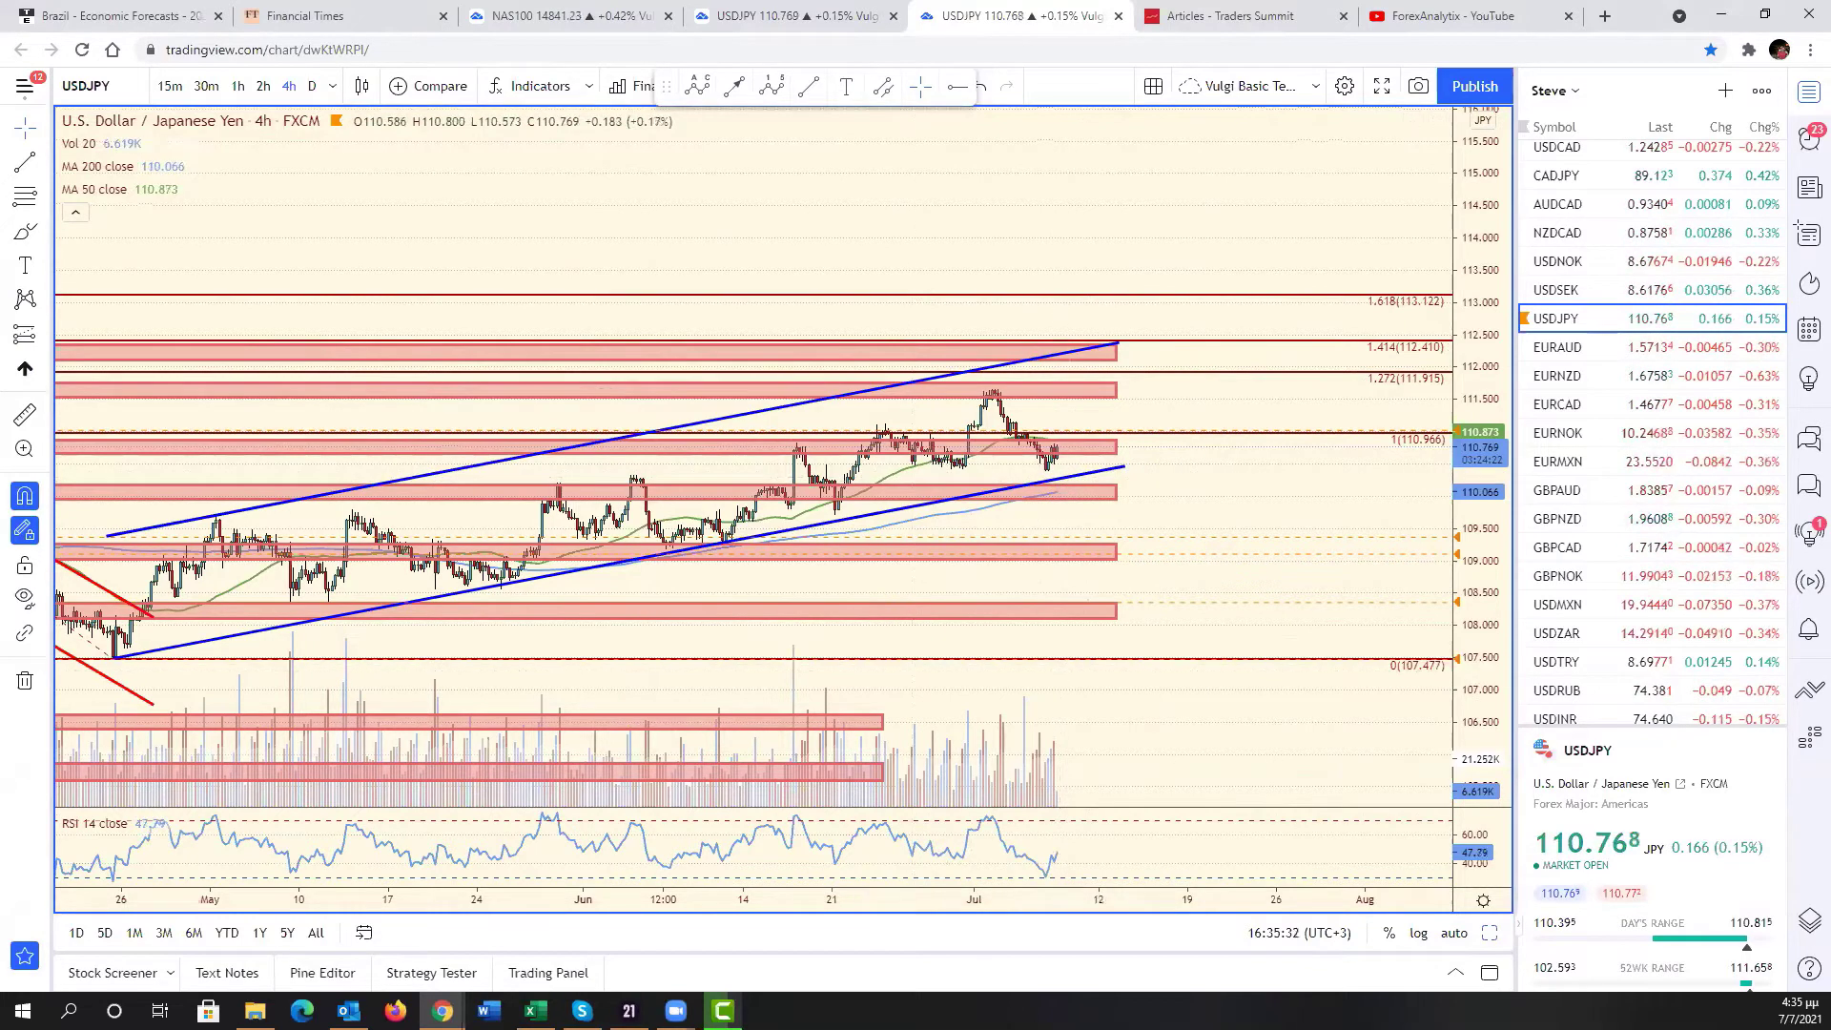
pyautogui.click(535, 1011)
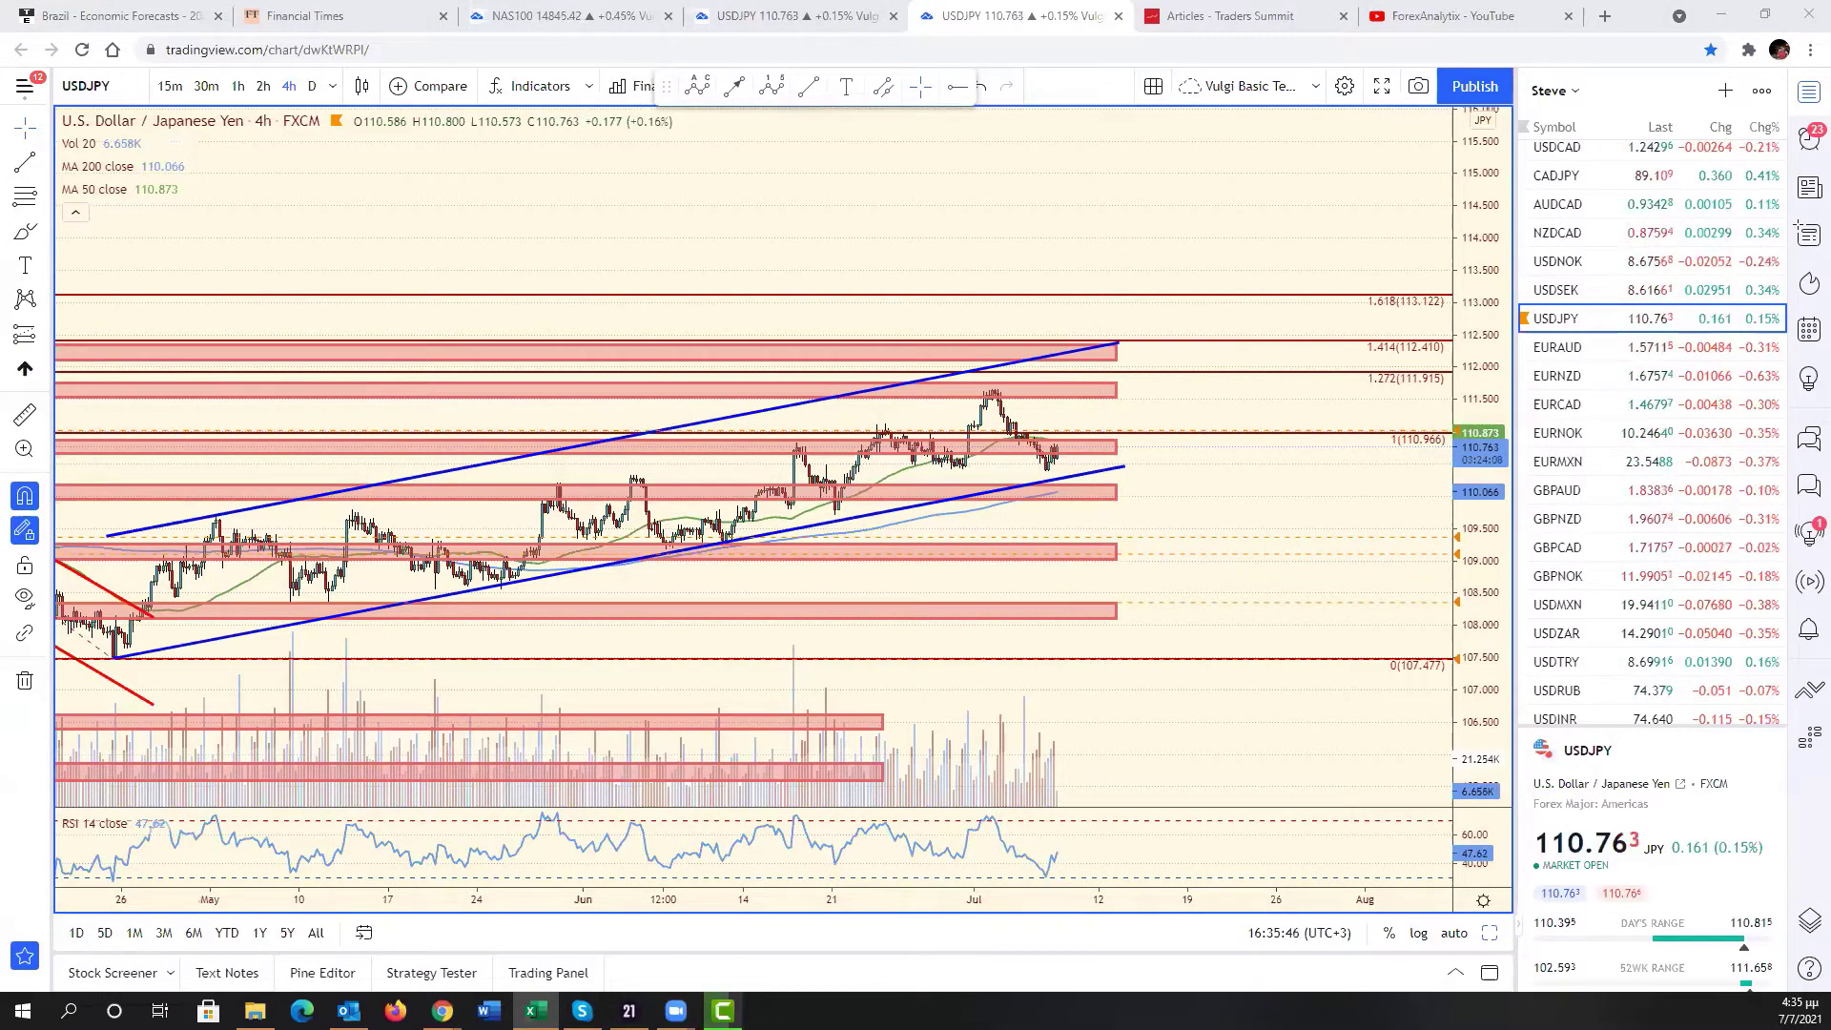
pyautogui.scroll(-3, 1579, 598)
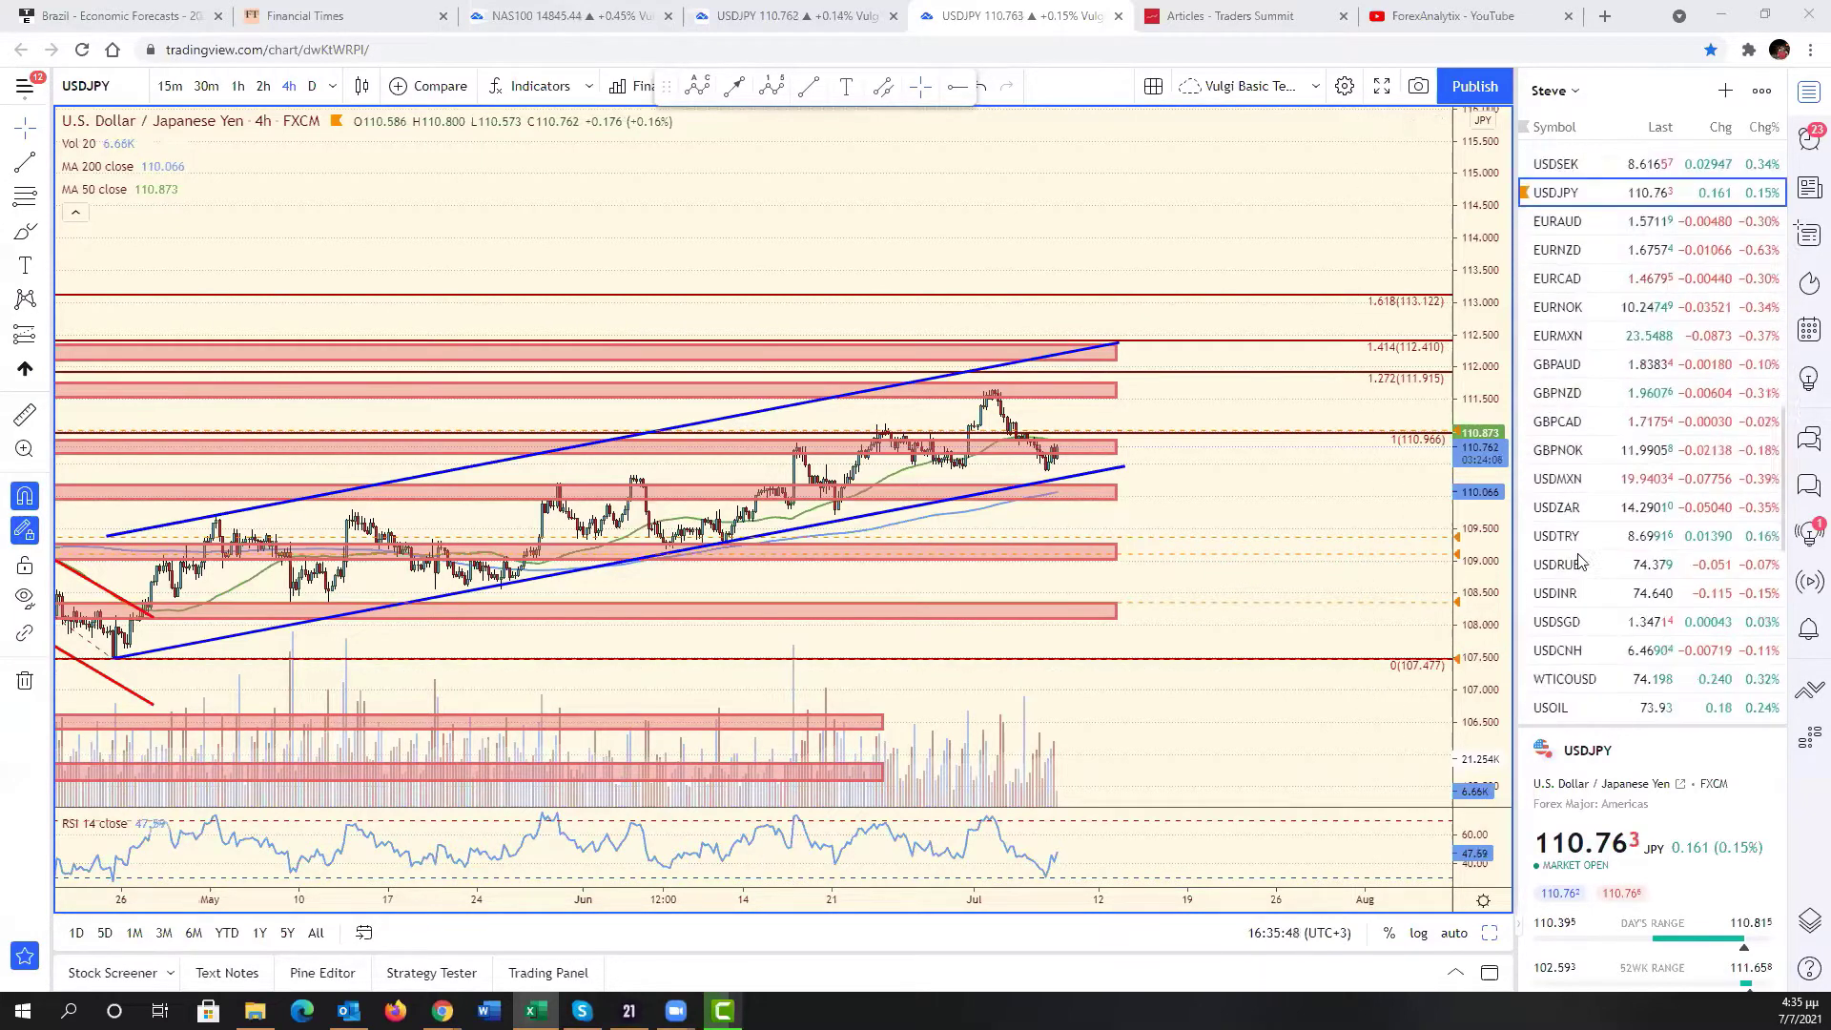
# - Open DXY, compress its price scale, and pan the view left and down
pyautogui.scroll(-3, 1579, 598)
pyautogui.click(1564, 509)
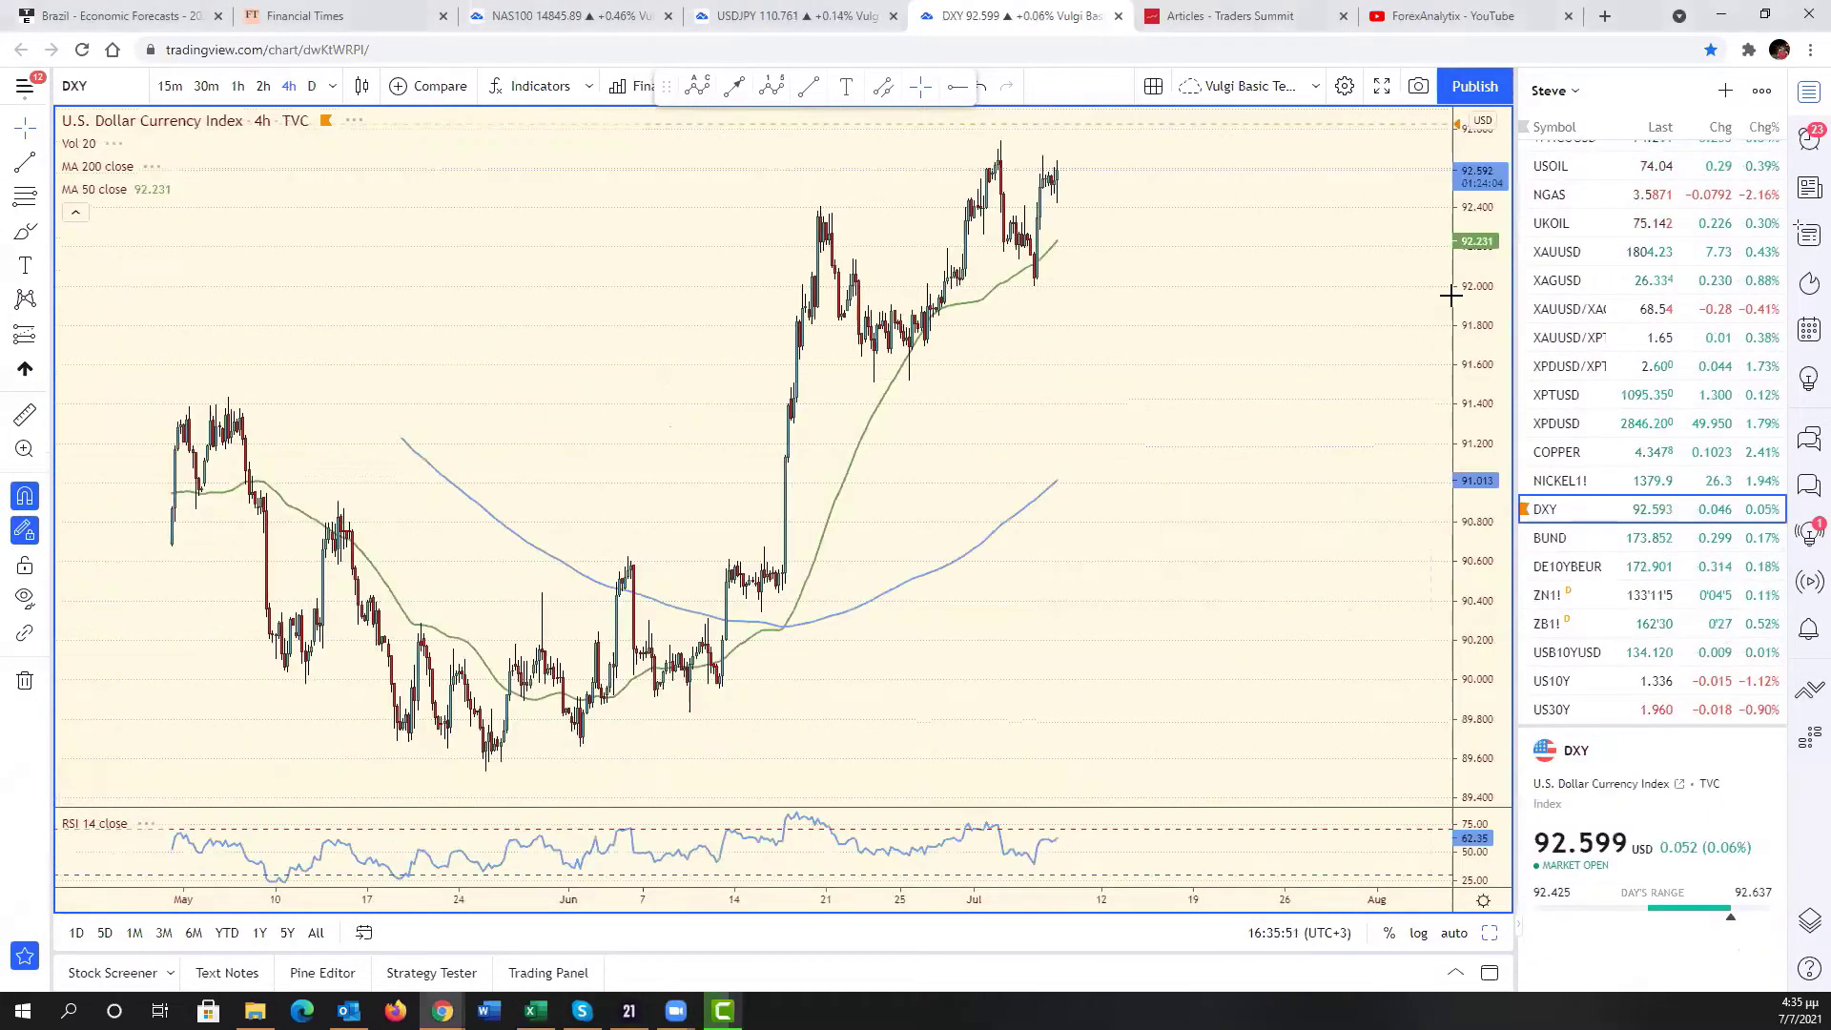
pyautogui.moveTo(1475, 520); pyautogui.dragTo(1527, 553)
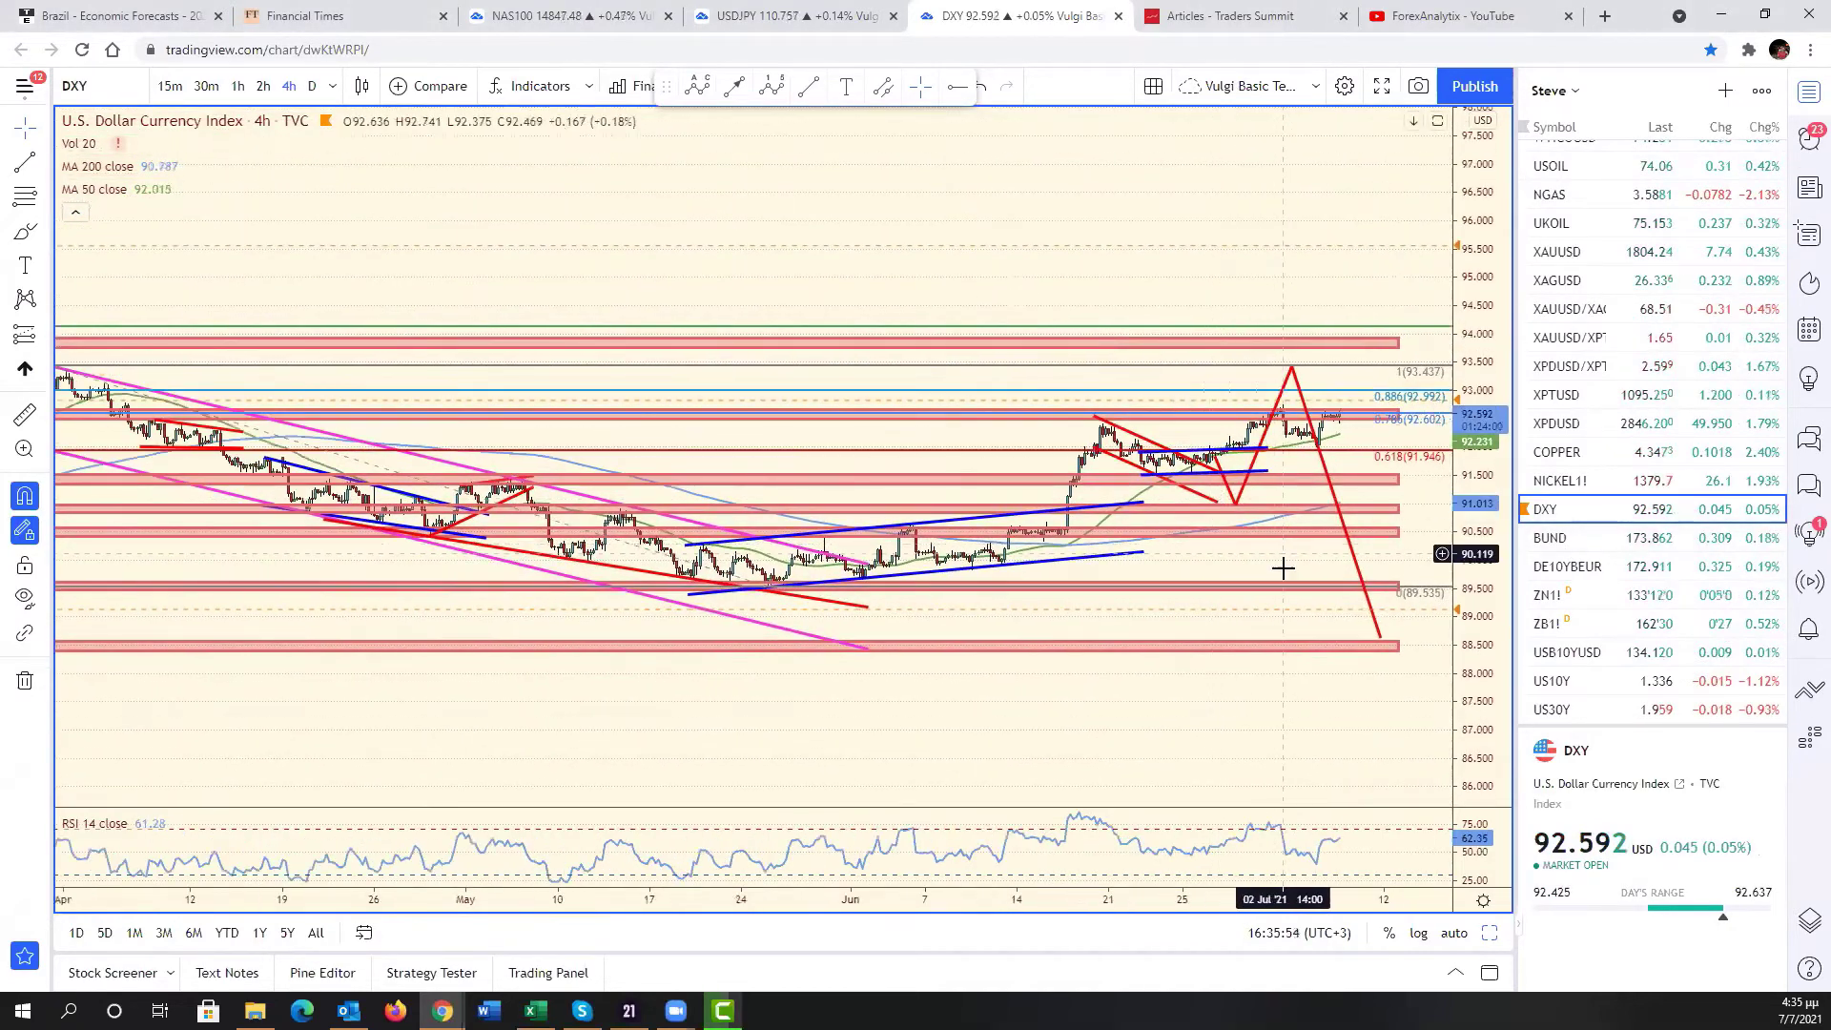
pyautogui.moveTo(1085, 520); pyautogui.dragTo(1049, 550)
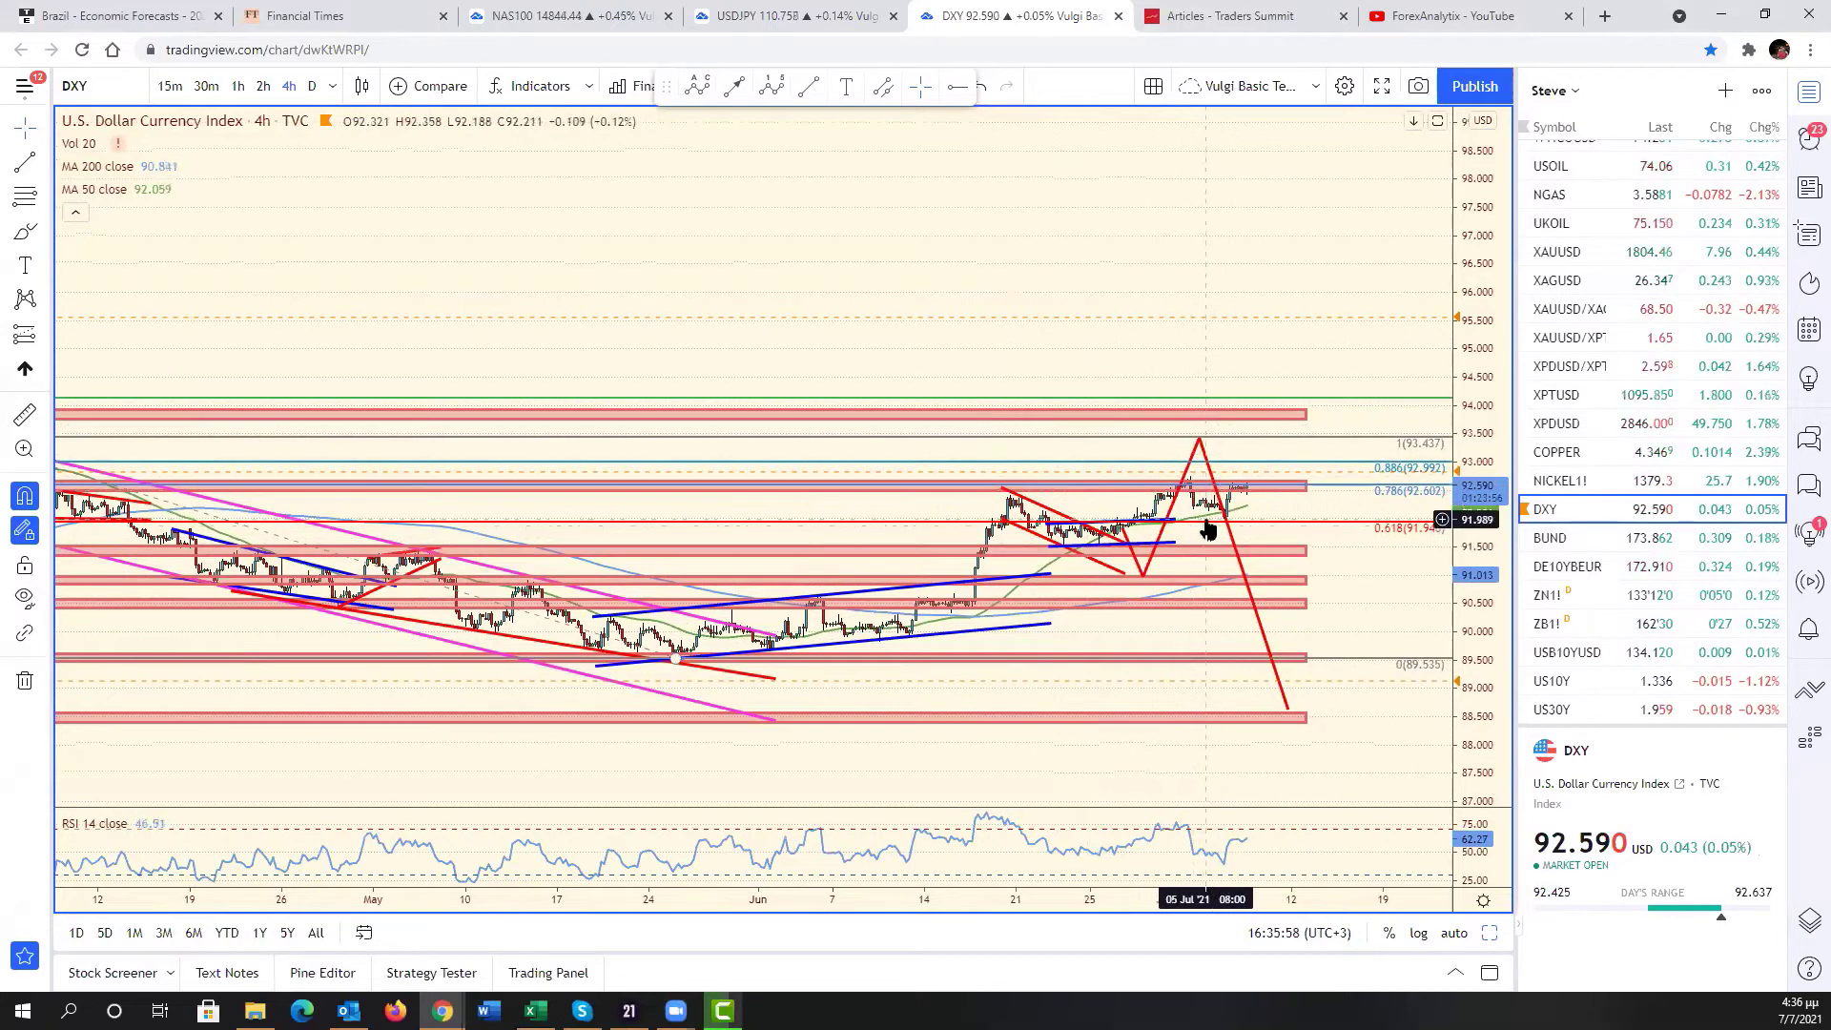
pyautogui.scroll(-3, 1231, 487)
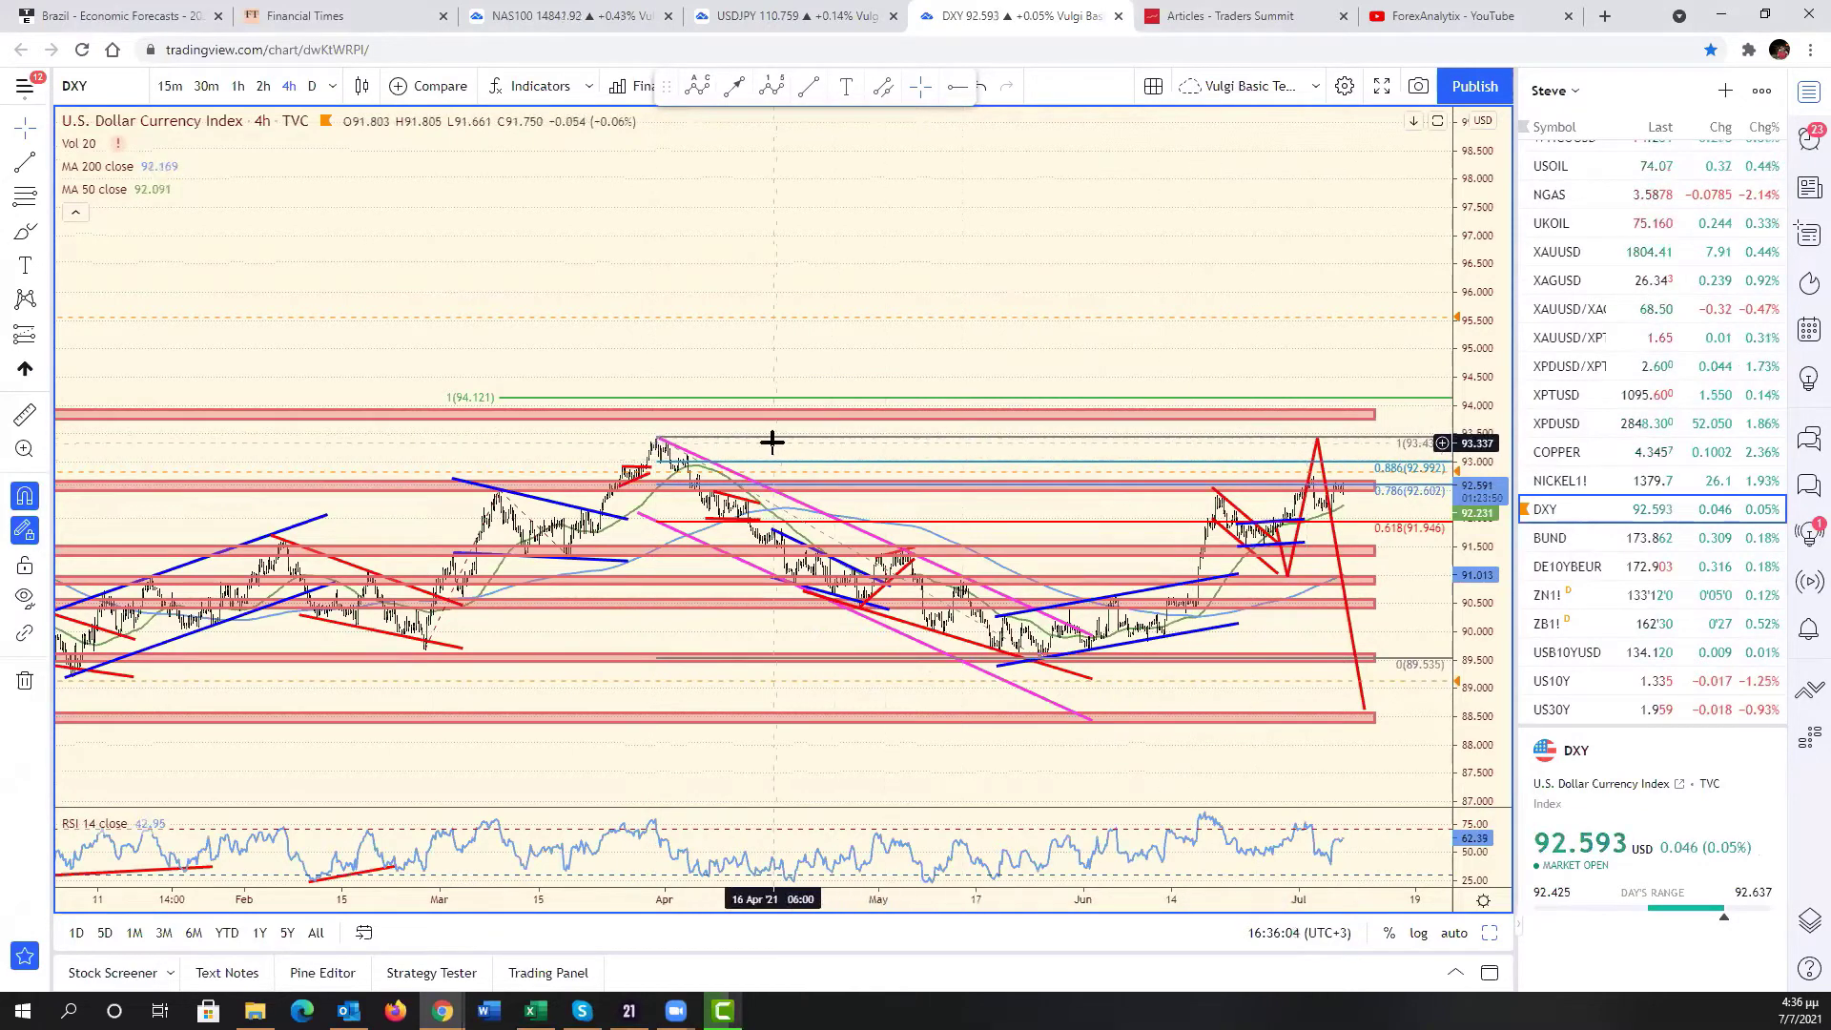
pyautogui.scroll(-5, 783, 449)
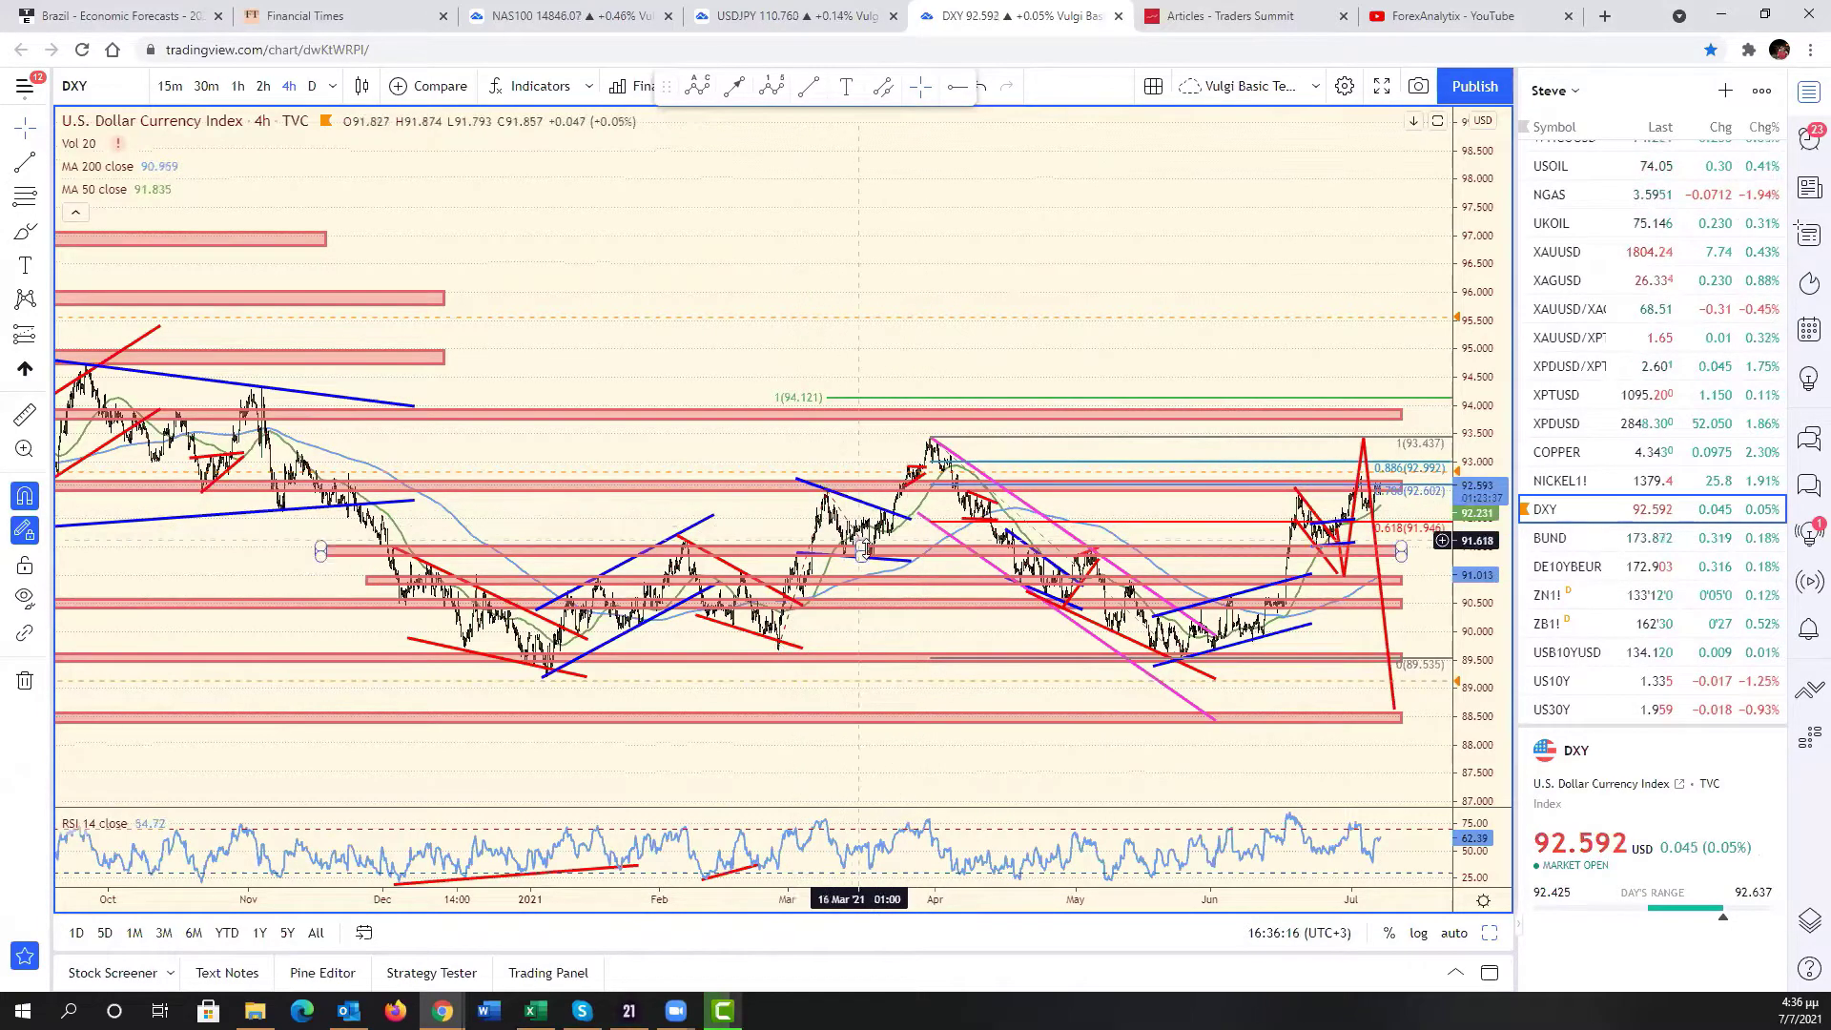
# - Raise the Fib extension's third point toward the March high and recentre the drawings
pyautogui.moveTo(878, 561); pyautogui.dragTo(928, 421)
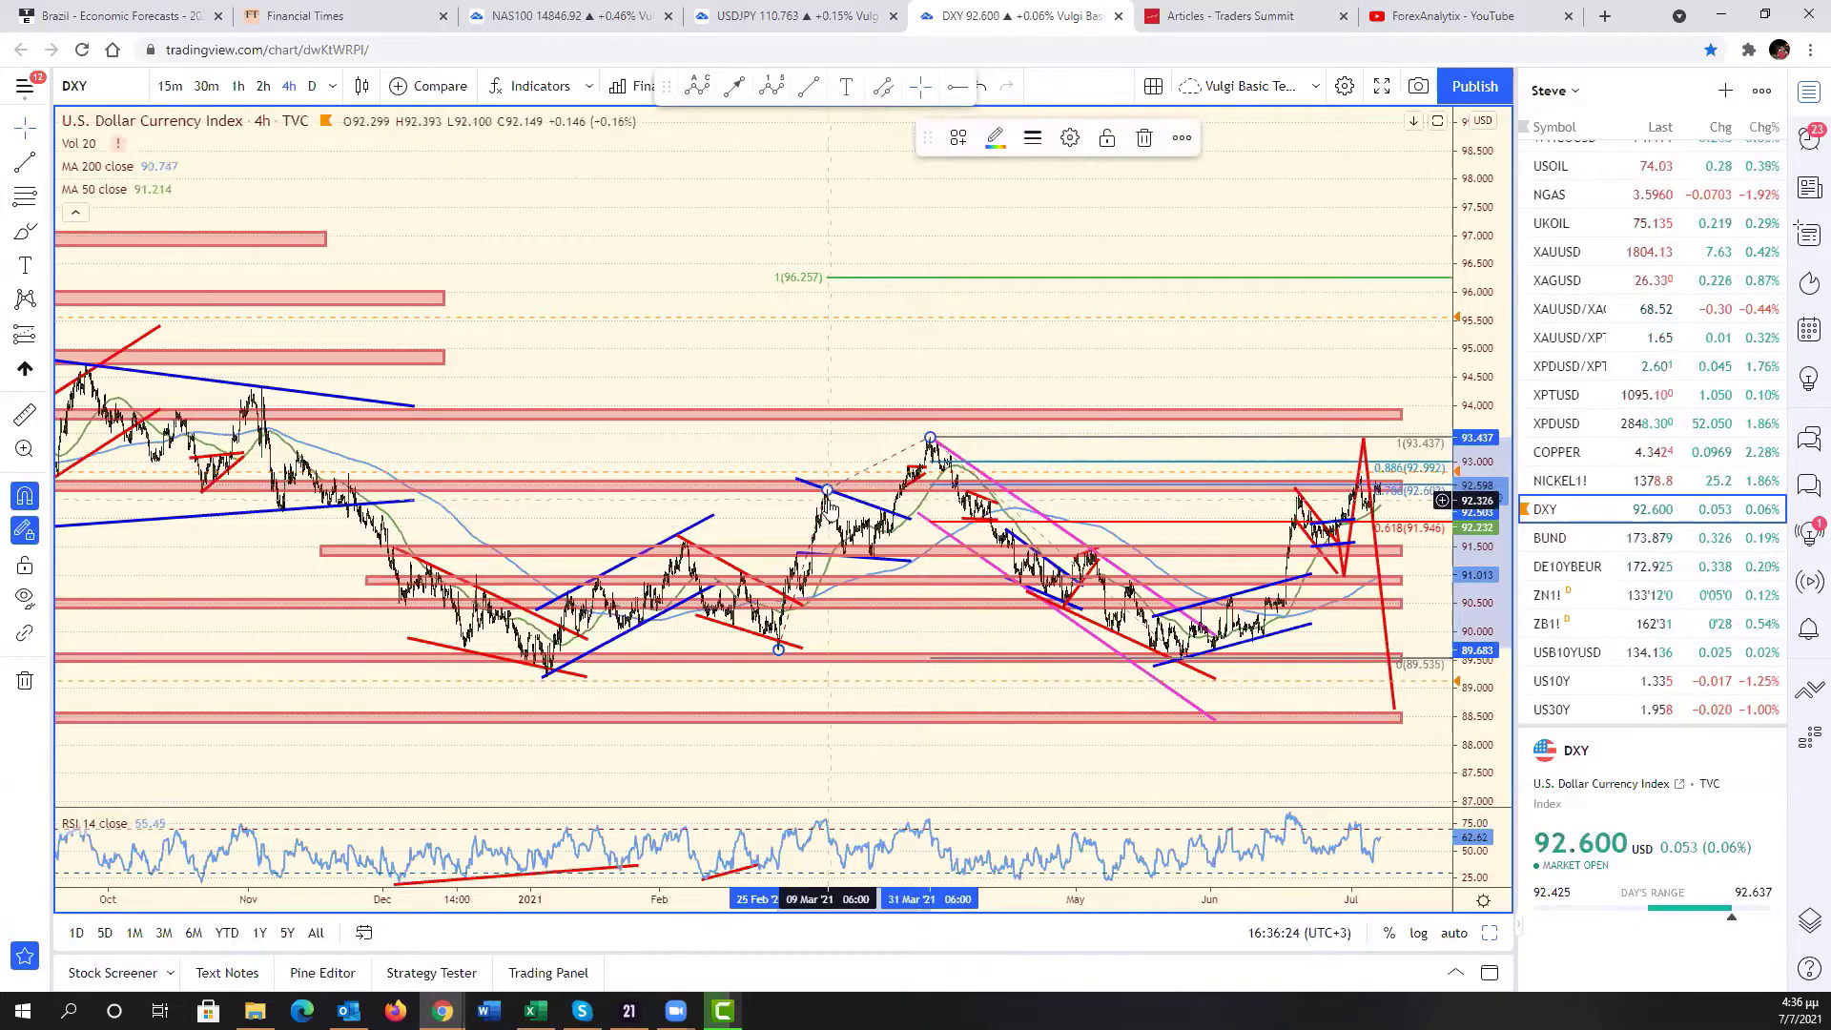
pyautogui.moveTo(829, 504)
pyautogui.mouseDown()
pyautogui.moveTo(668, 611)
pyautogui.moveTo(659, 597)
pyautogui.moveTo(563, 634)
pyautogui.moveTo(409, 773)
pyautogui.moveTo(415, 742)
pyautogui.mouseUp()
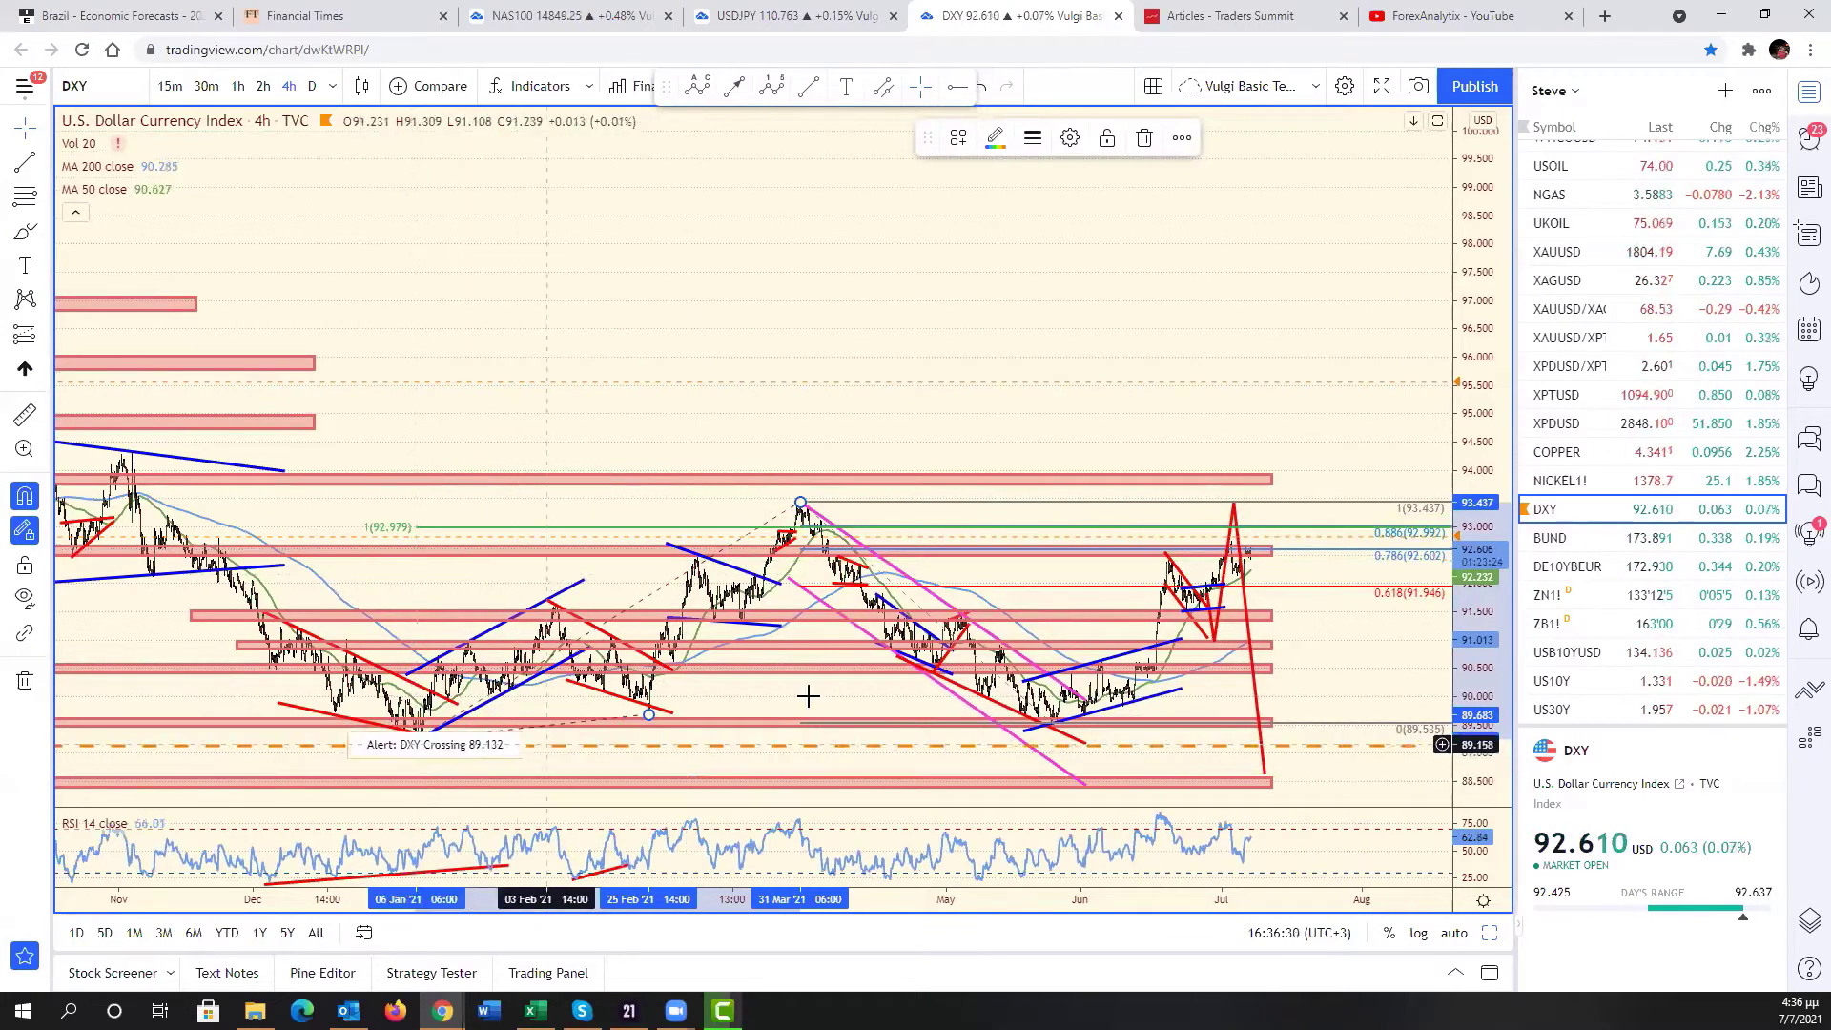
pyautogui.scroll(1, 839, 685)
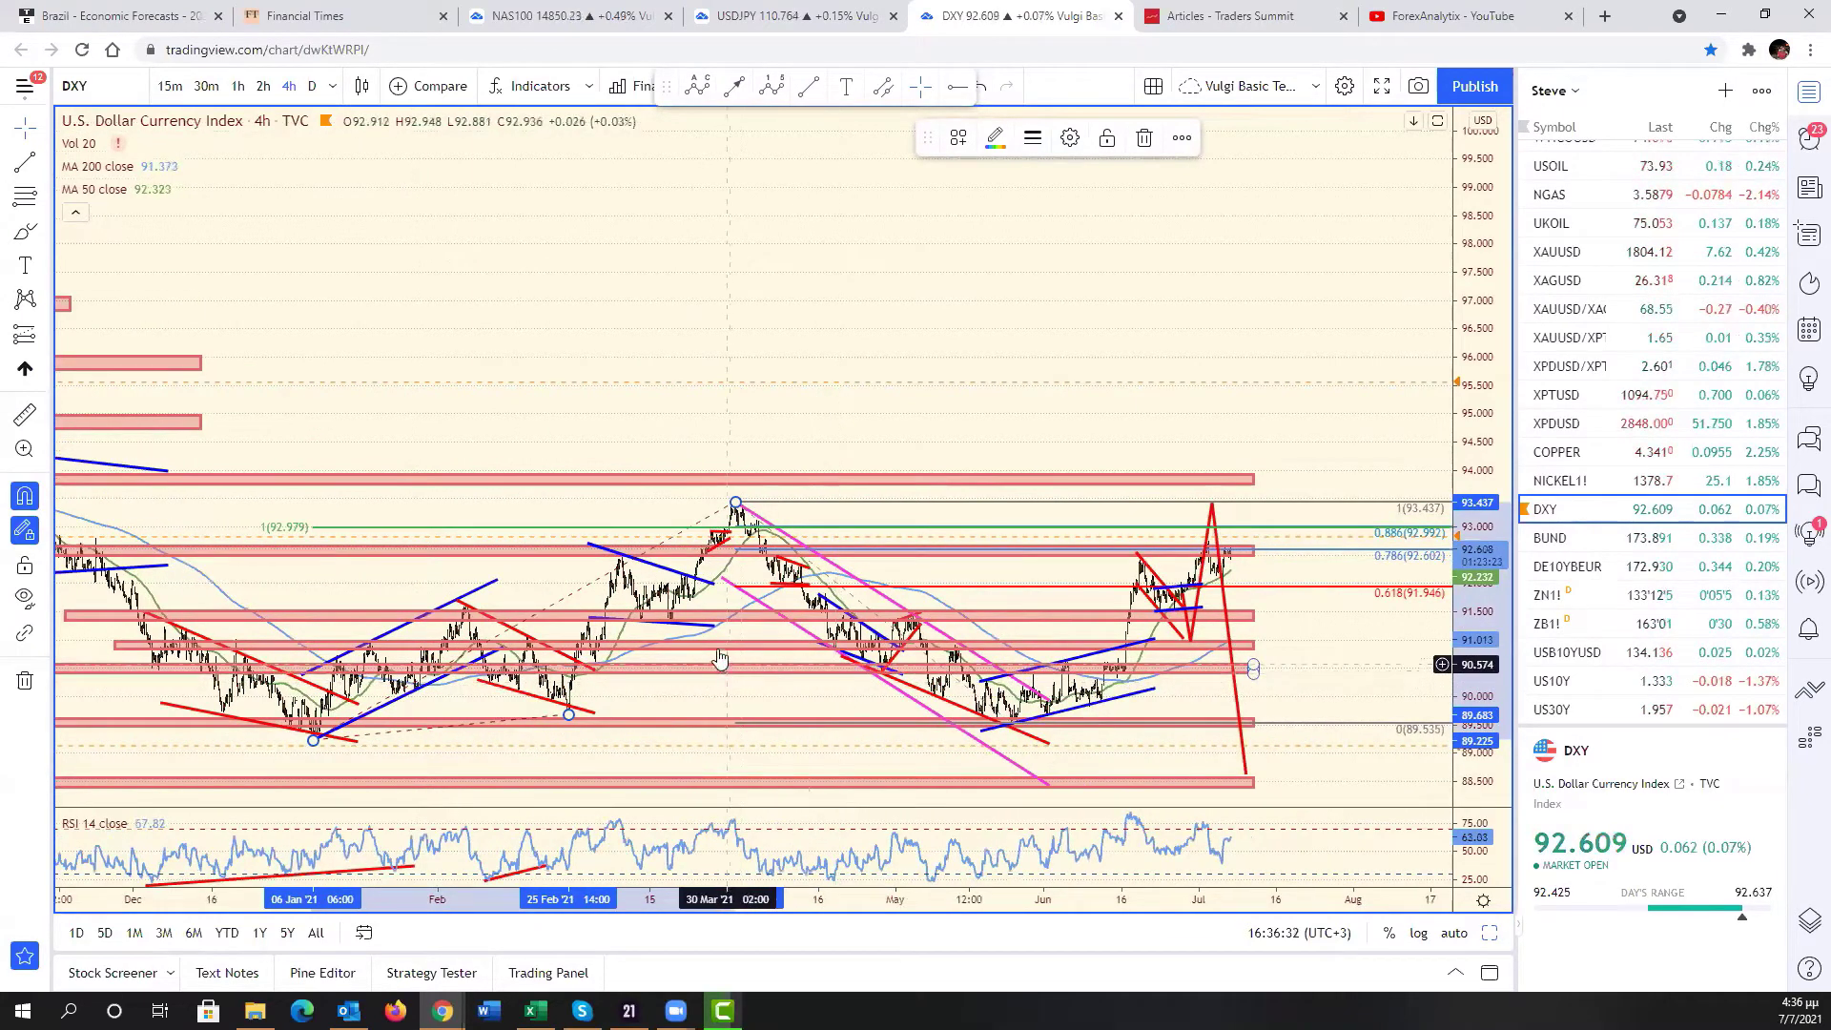
pyautogui.scroll(2, 753, 658)
pyautogui.scroll(1, 926, 720)
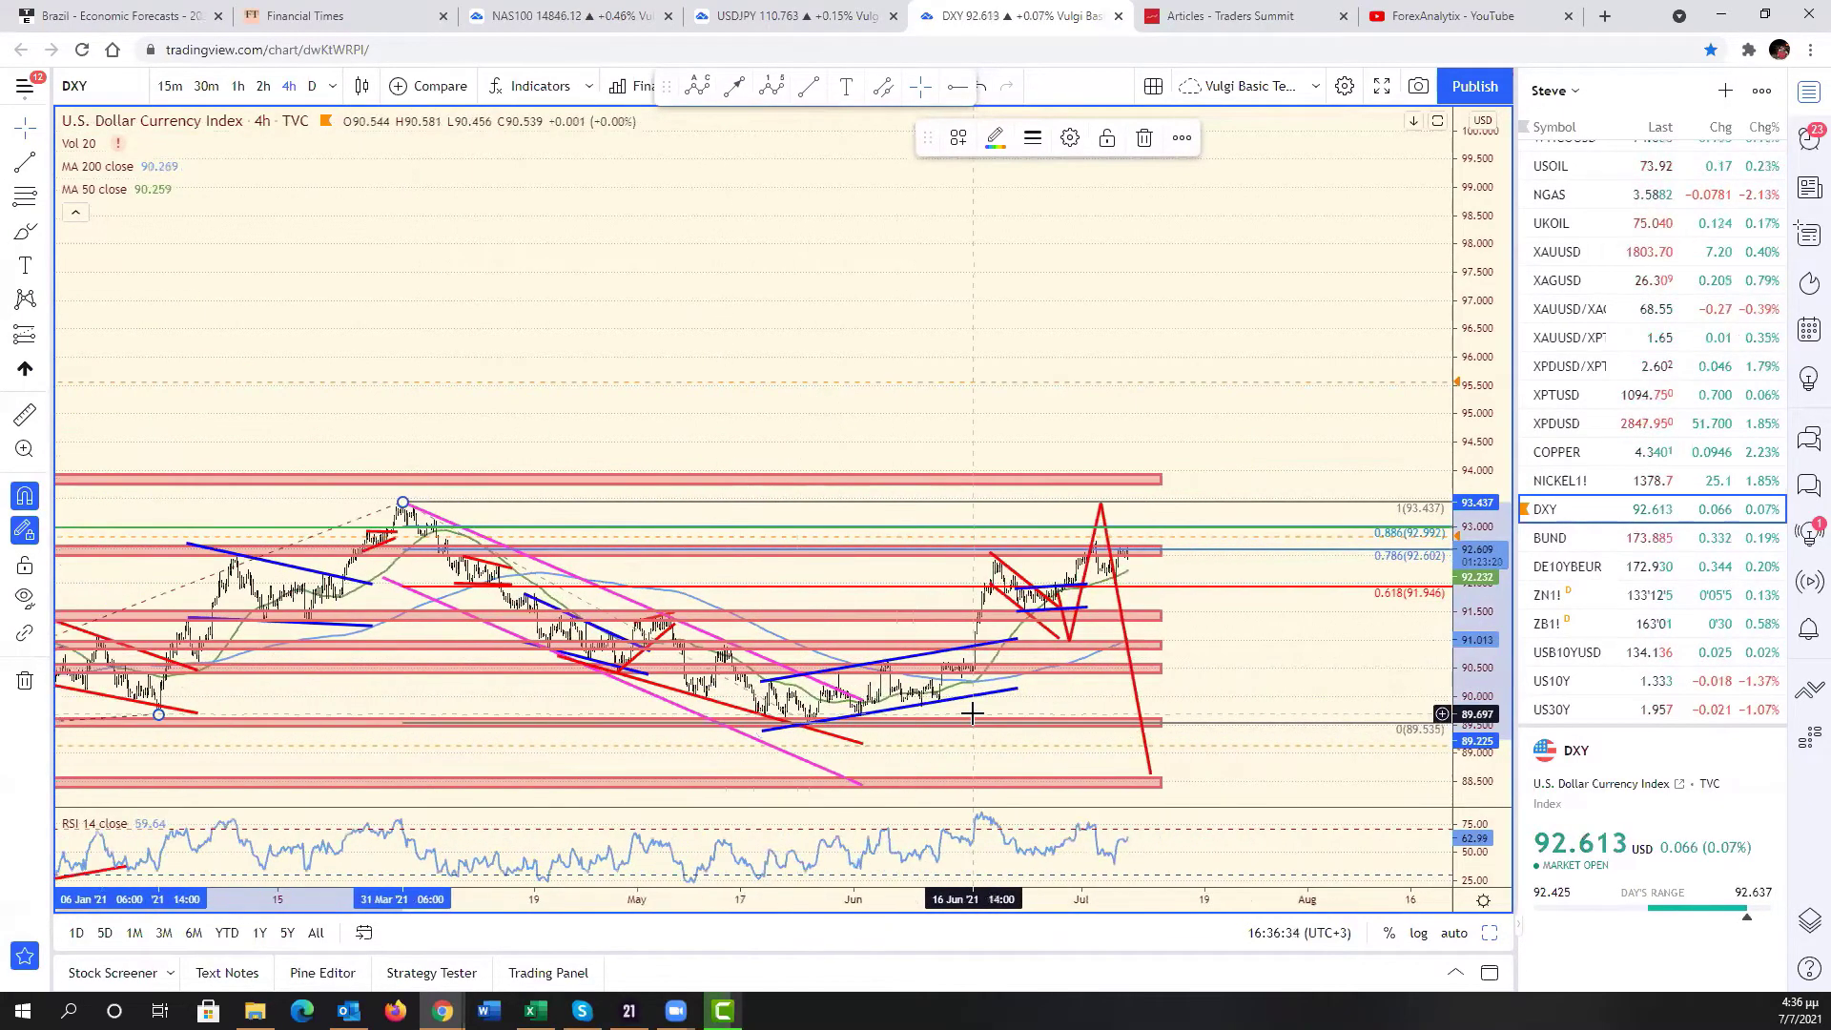
pyautogui.scroll(-1, 952, 706)
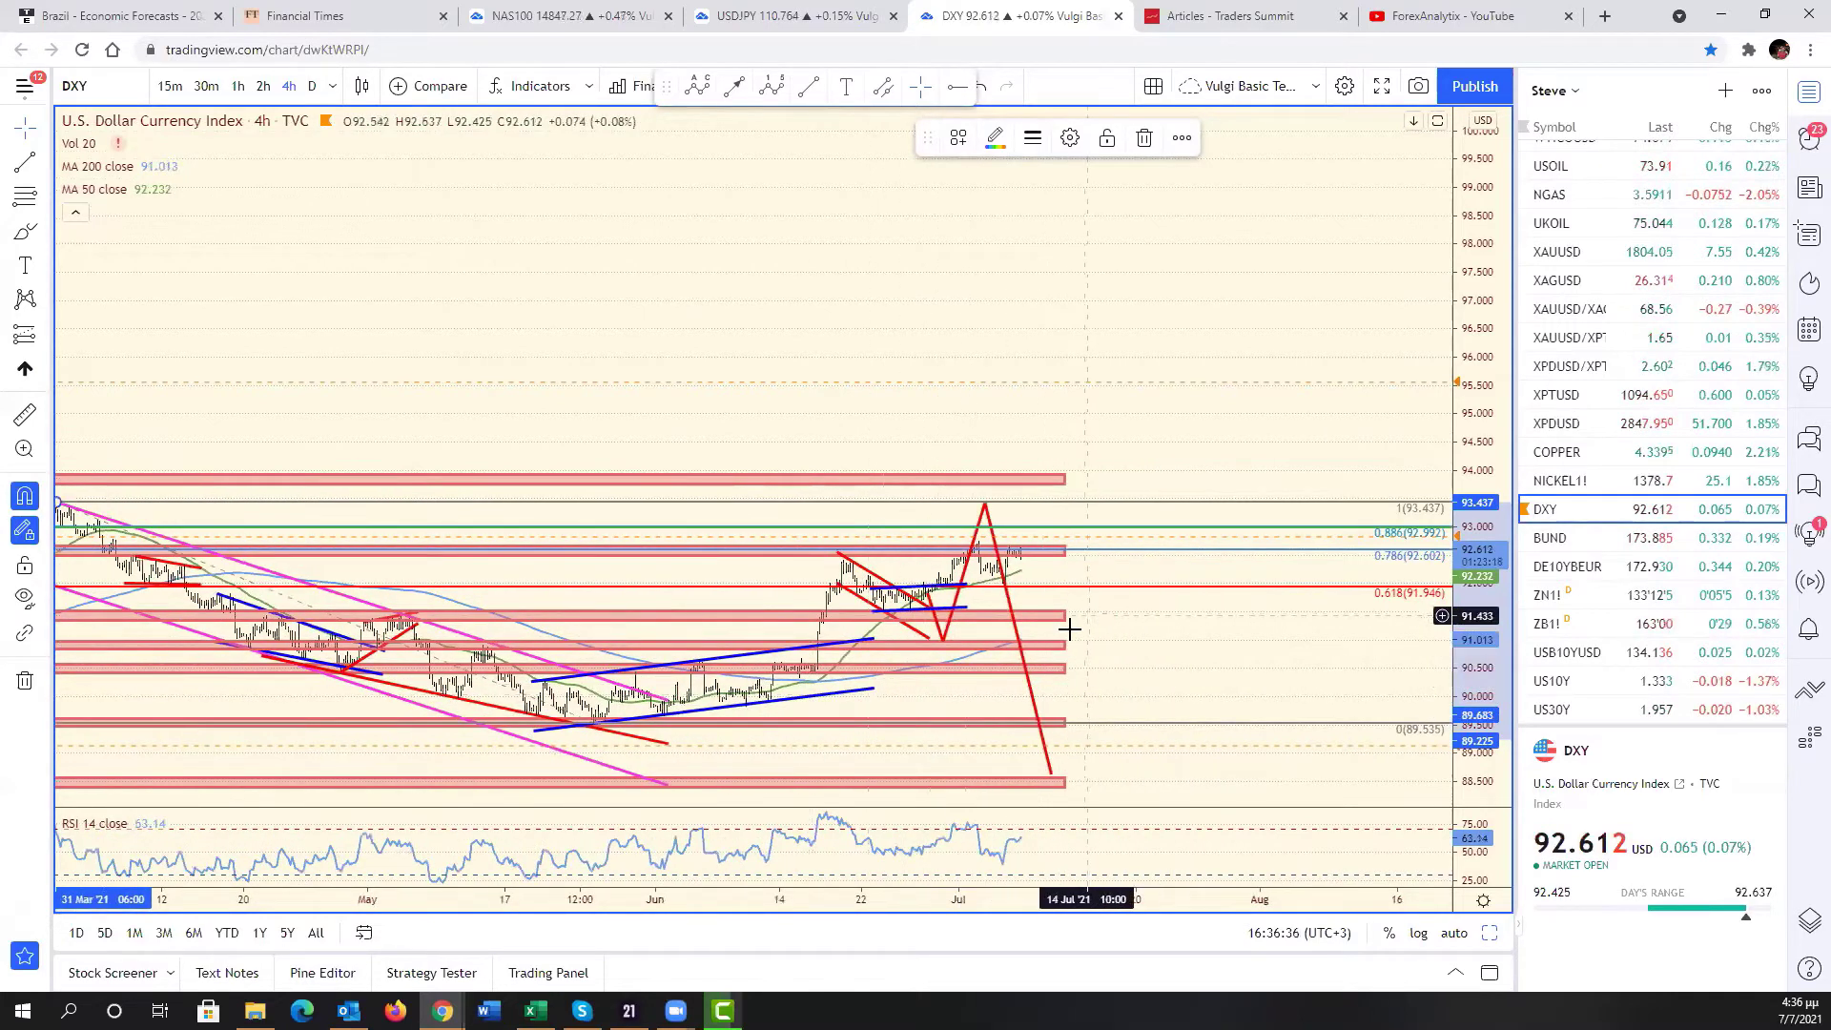
pyautogui.scroll(-1, 1027, 656)
pyautogui.scroll(-1, 1026, 656)
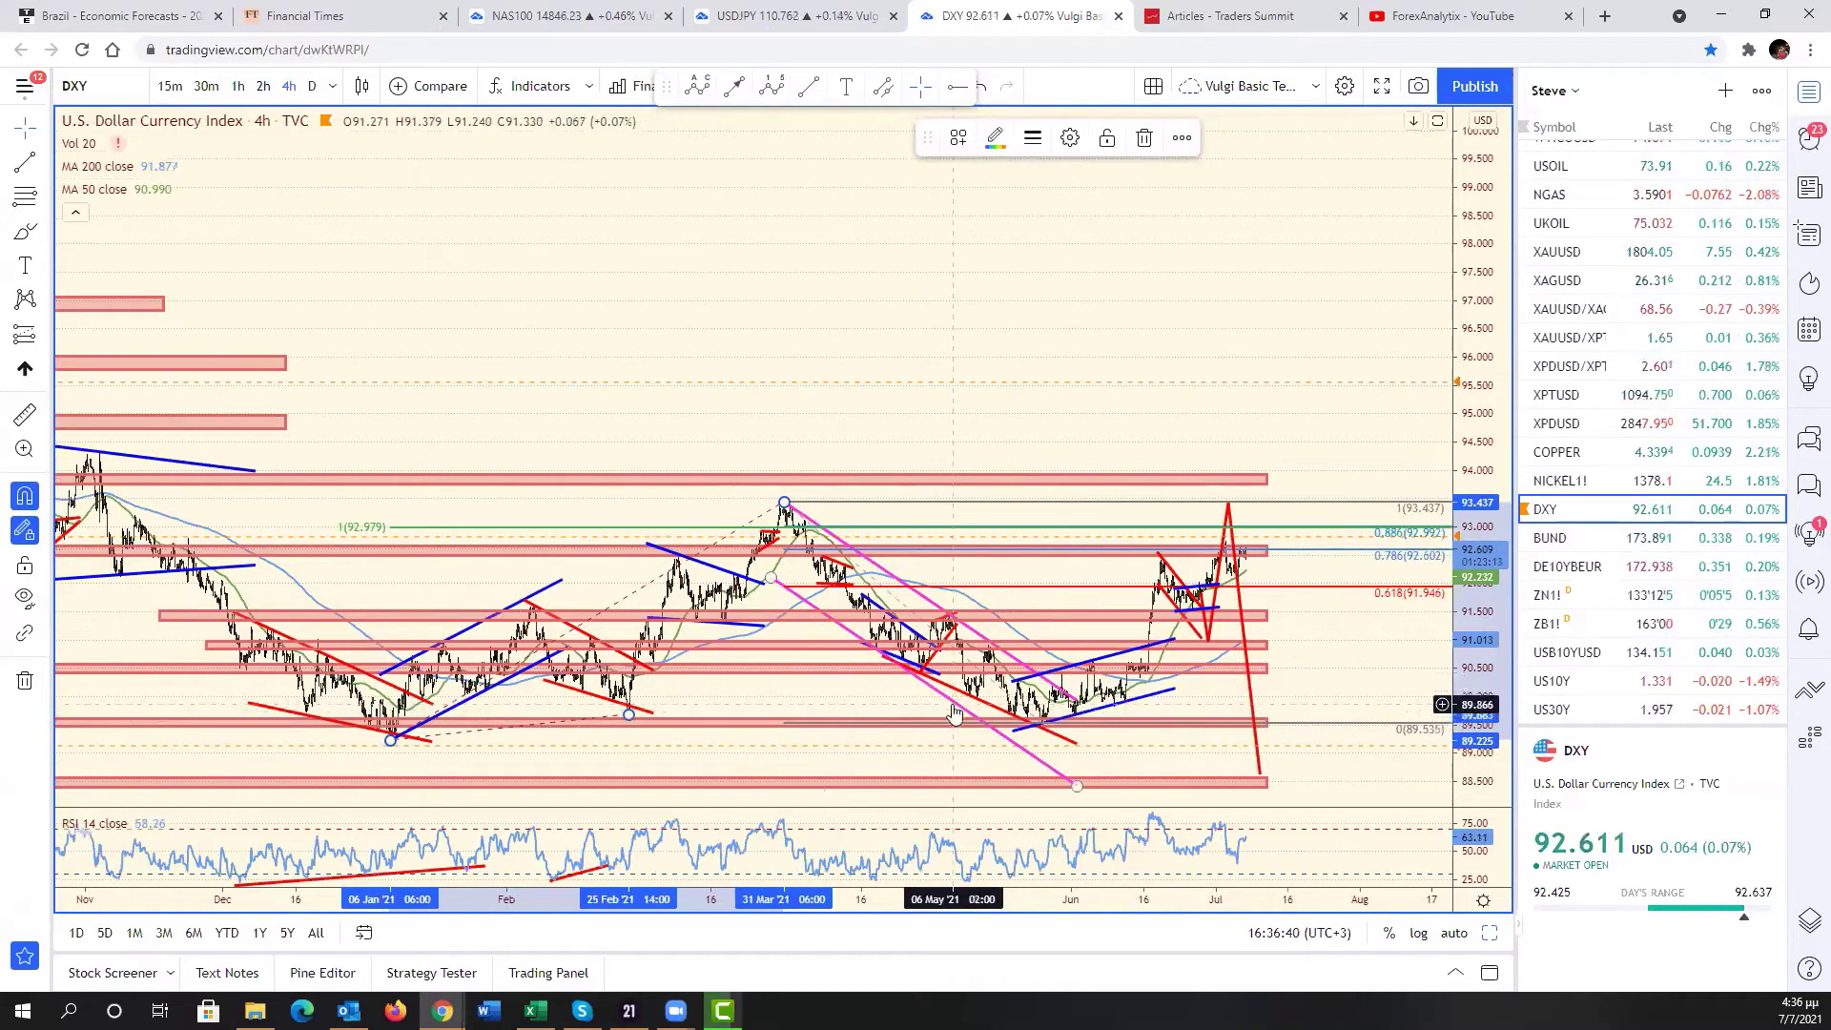
# - Hide the 0.618, 0.786, 0.886 and 1 Fib levels and turn on the 2 level
pyautogui.rightClick(999, 690)
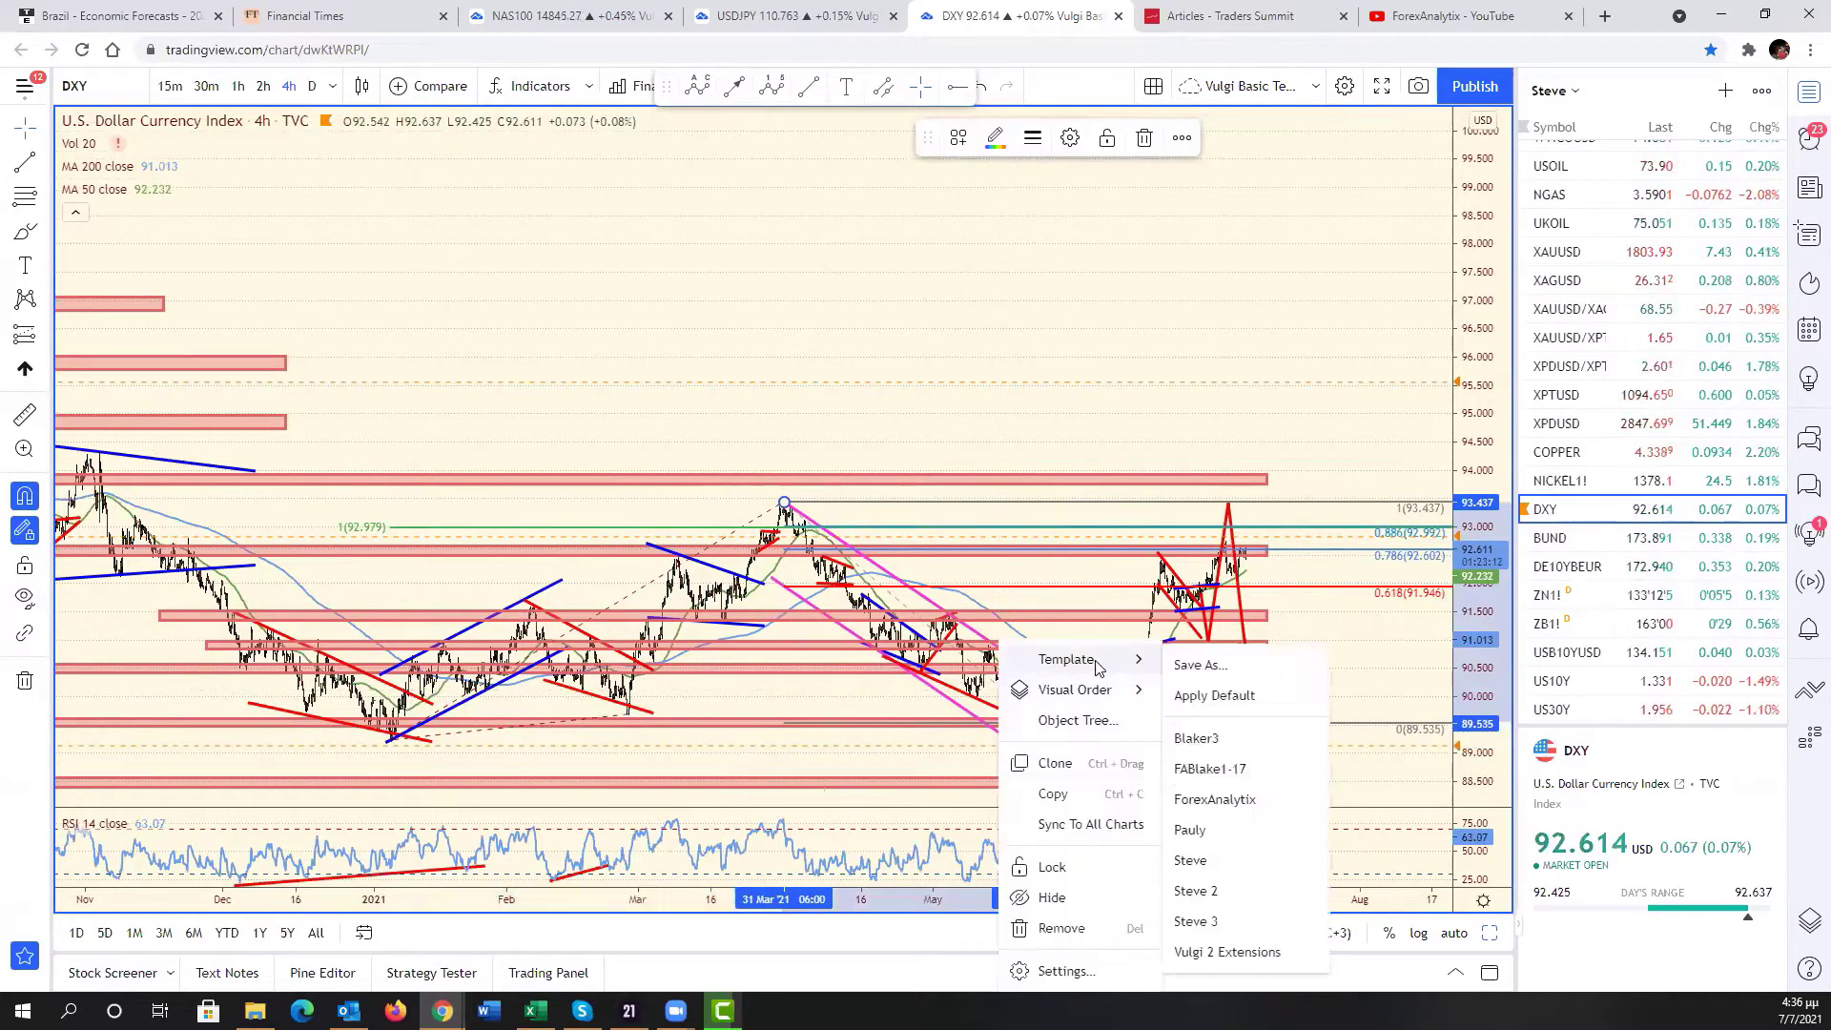
pyautogui.click(1053, 969)
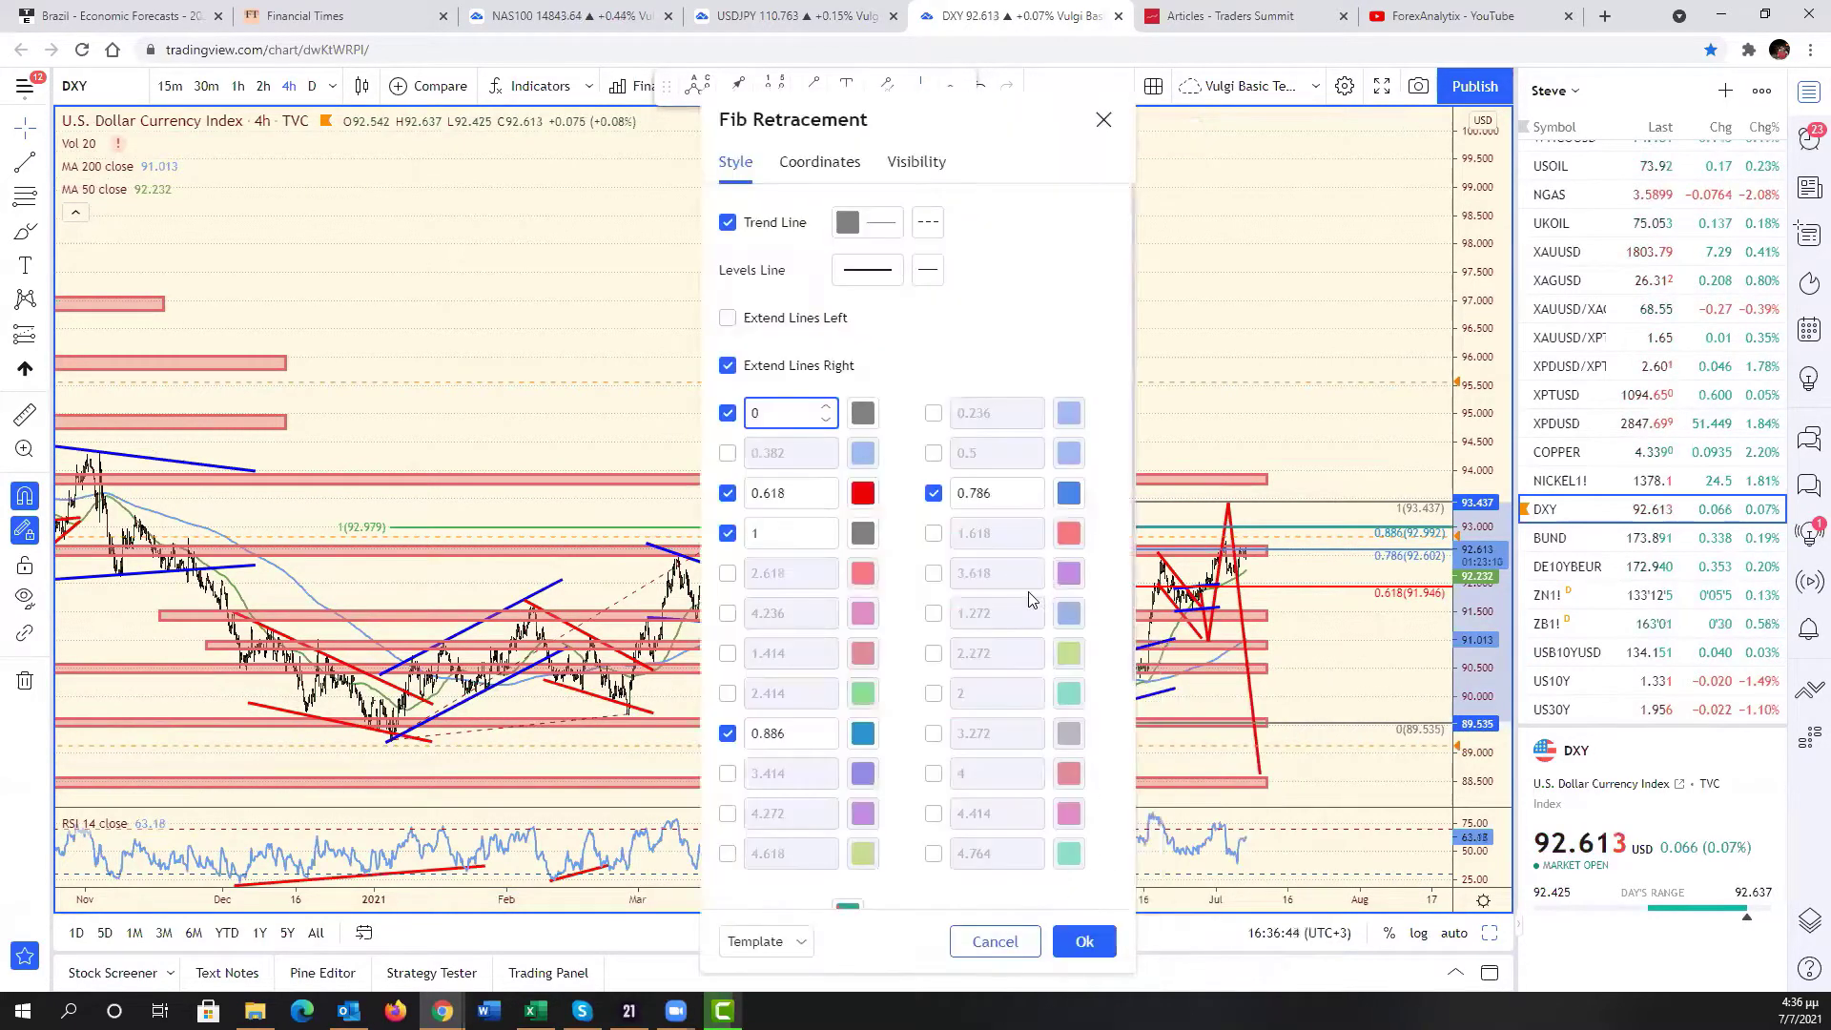
pyautogui.click(934, 493)
pyautogui.click(728, 533)
pyautogui.click(728, 493)
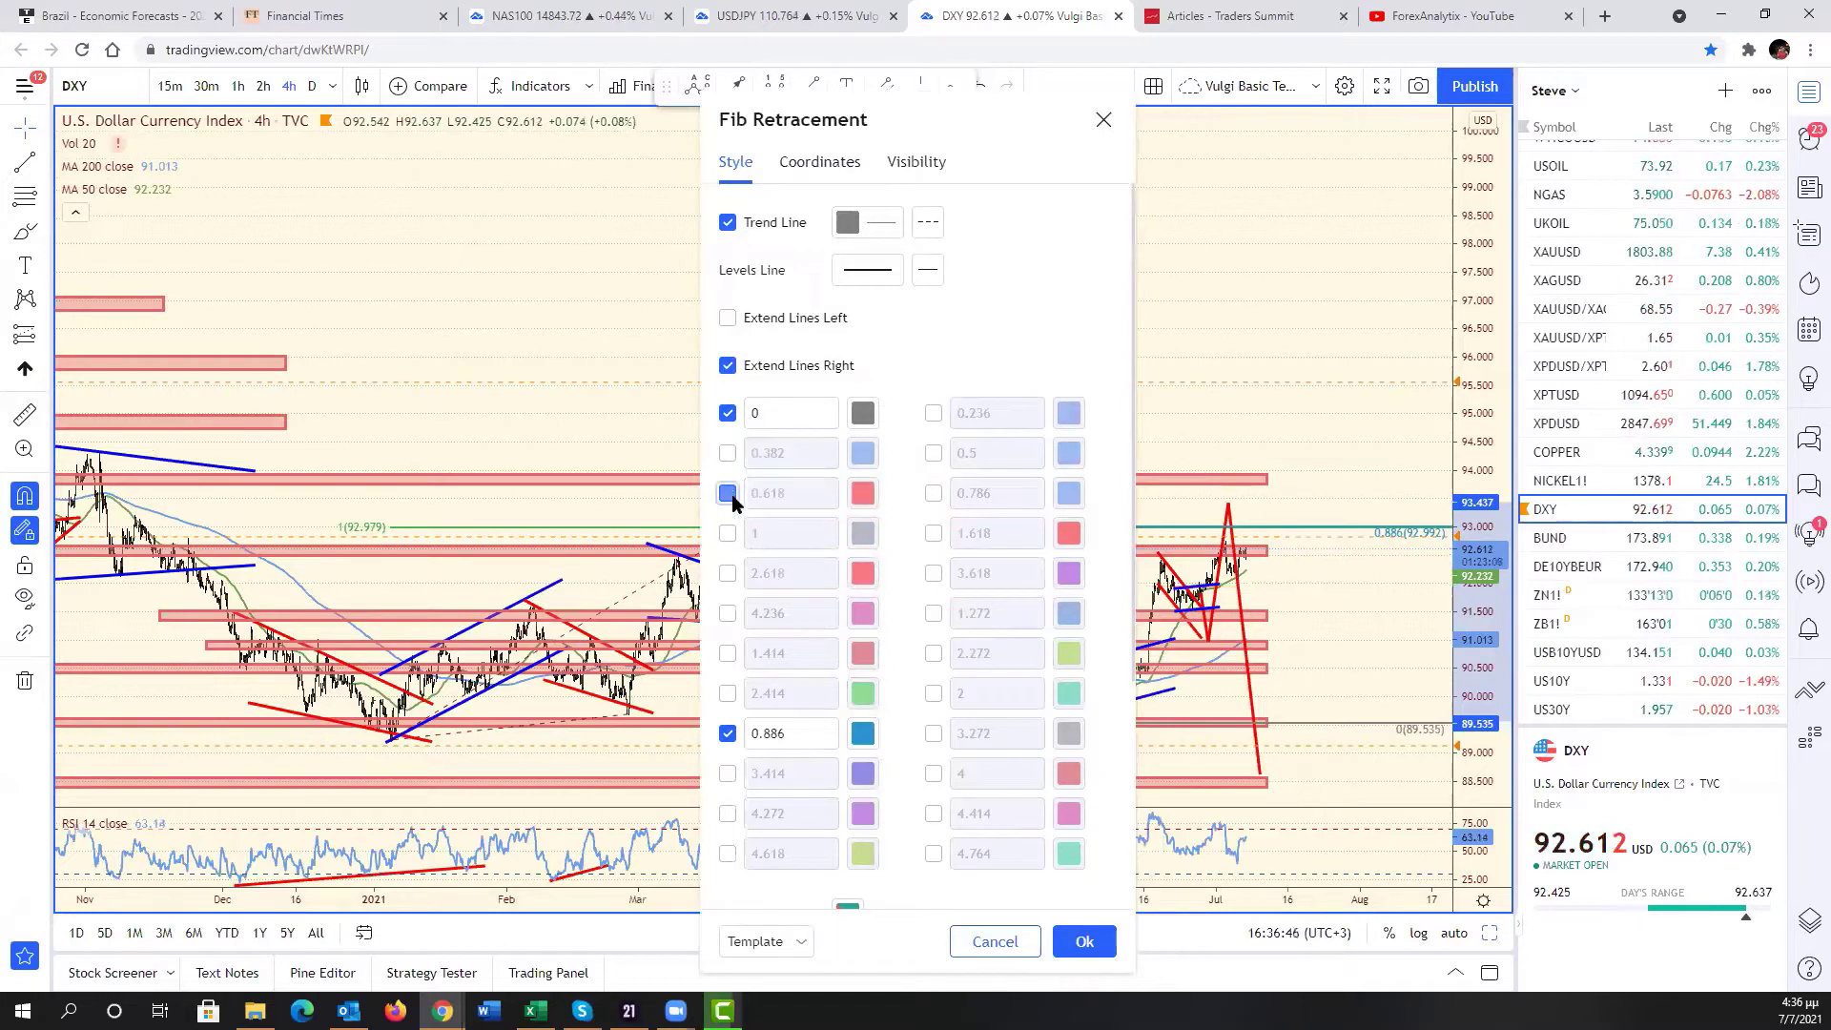
pyautogui.click(728, 733)
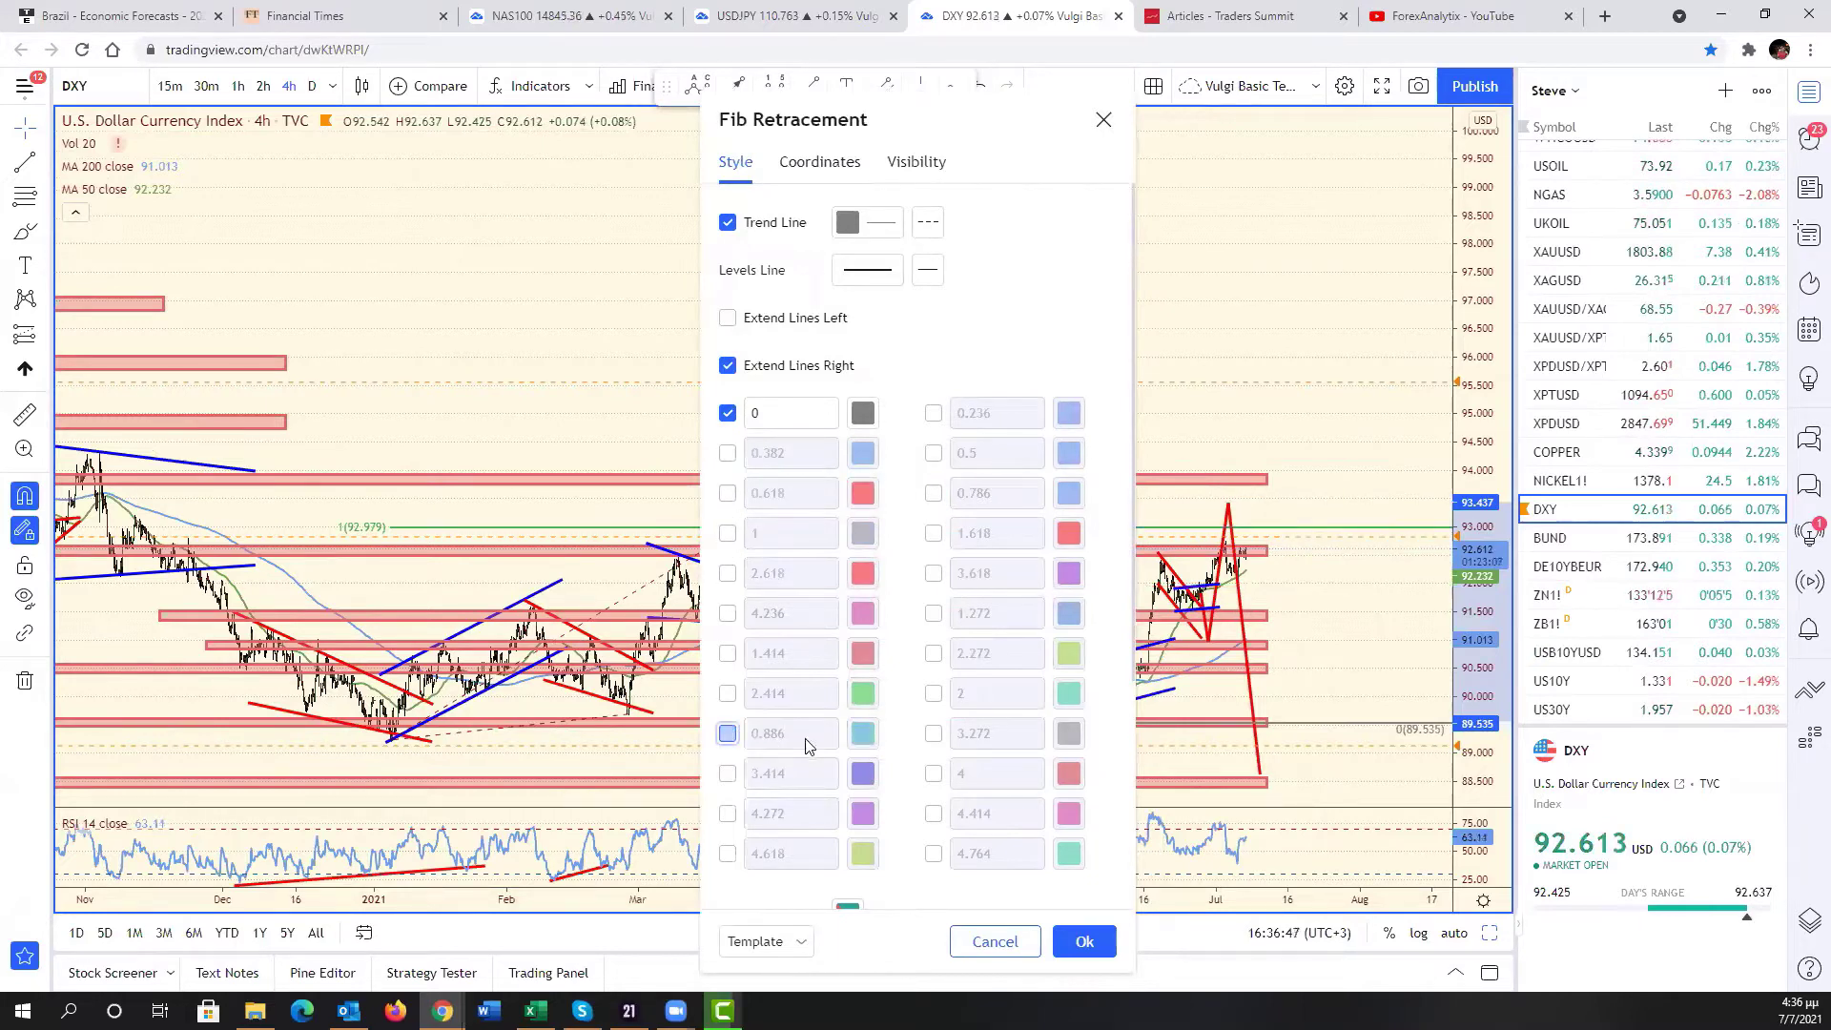
pyautogui.click(934, 695)
pyautogui.click(1070, 948)
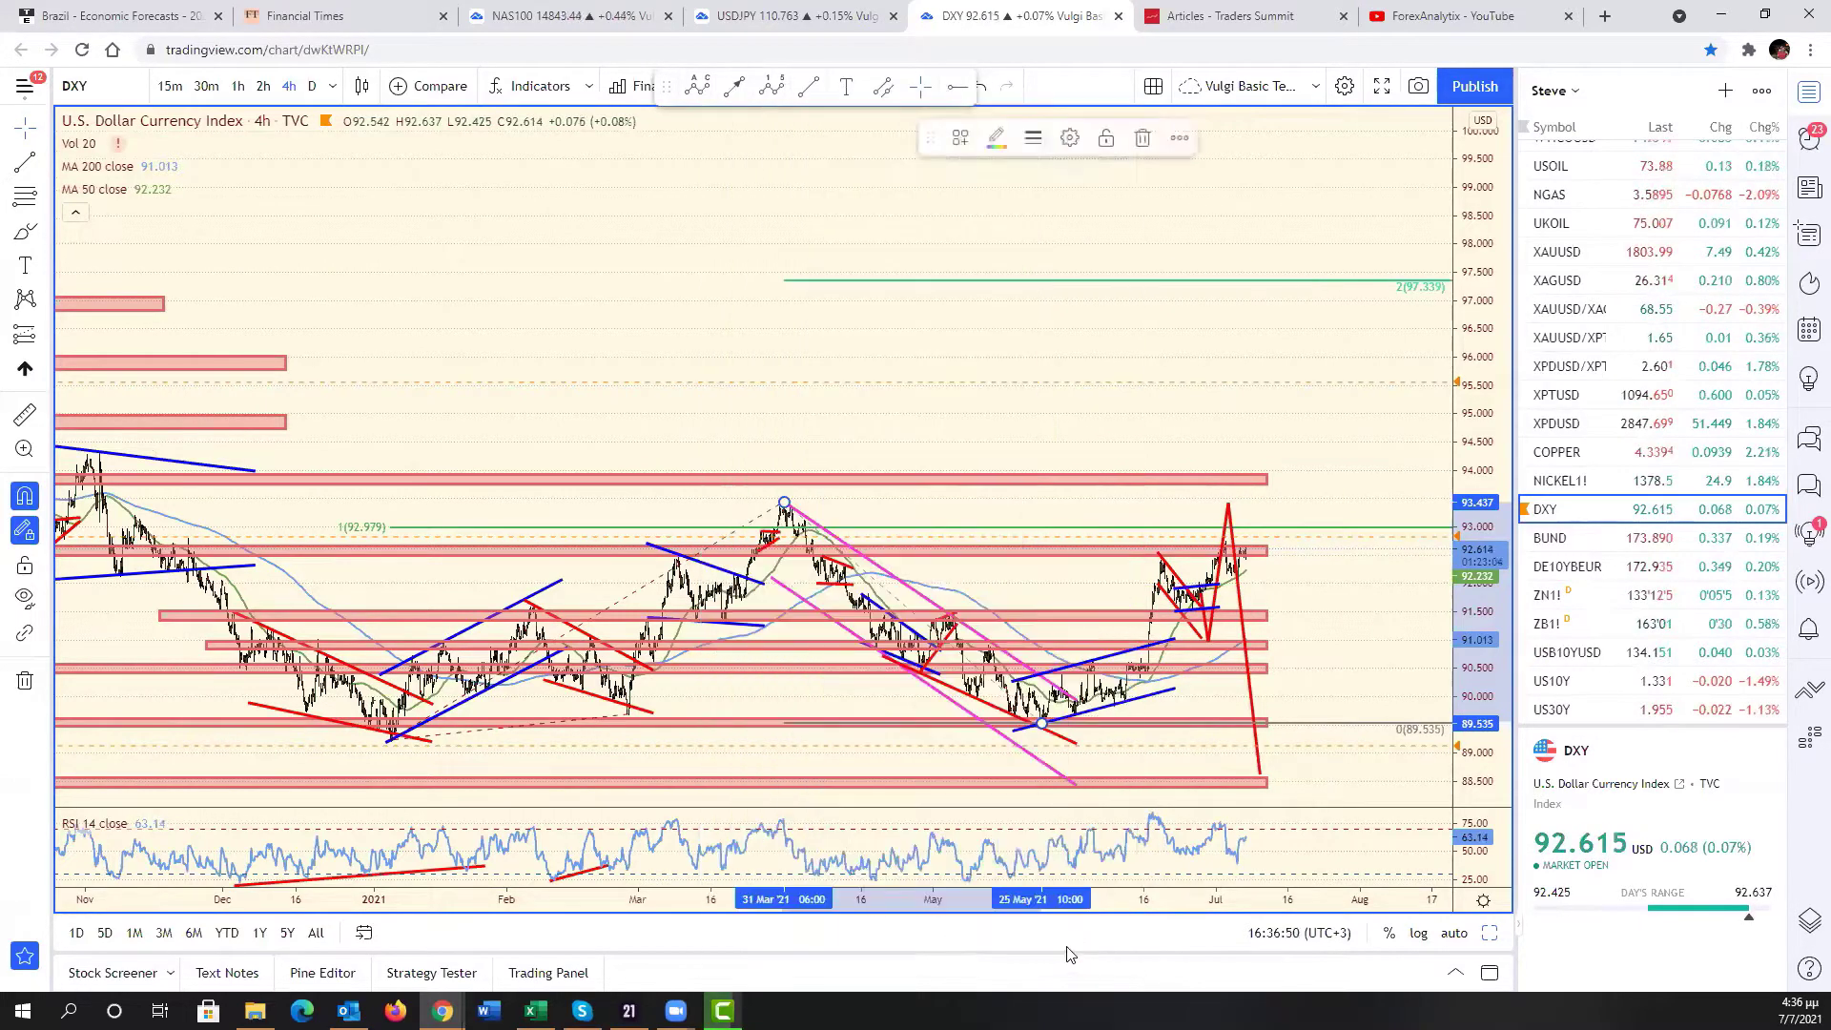
# - Reopen the Fib settings, drop the 2 level and restore level 1
pyautogui.rightClick(1220, 289)
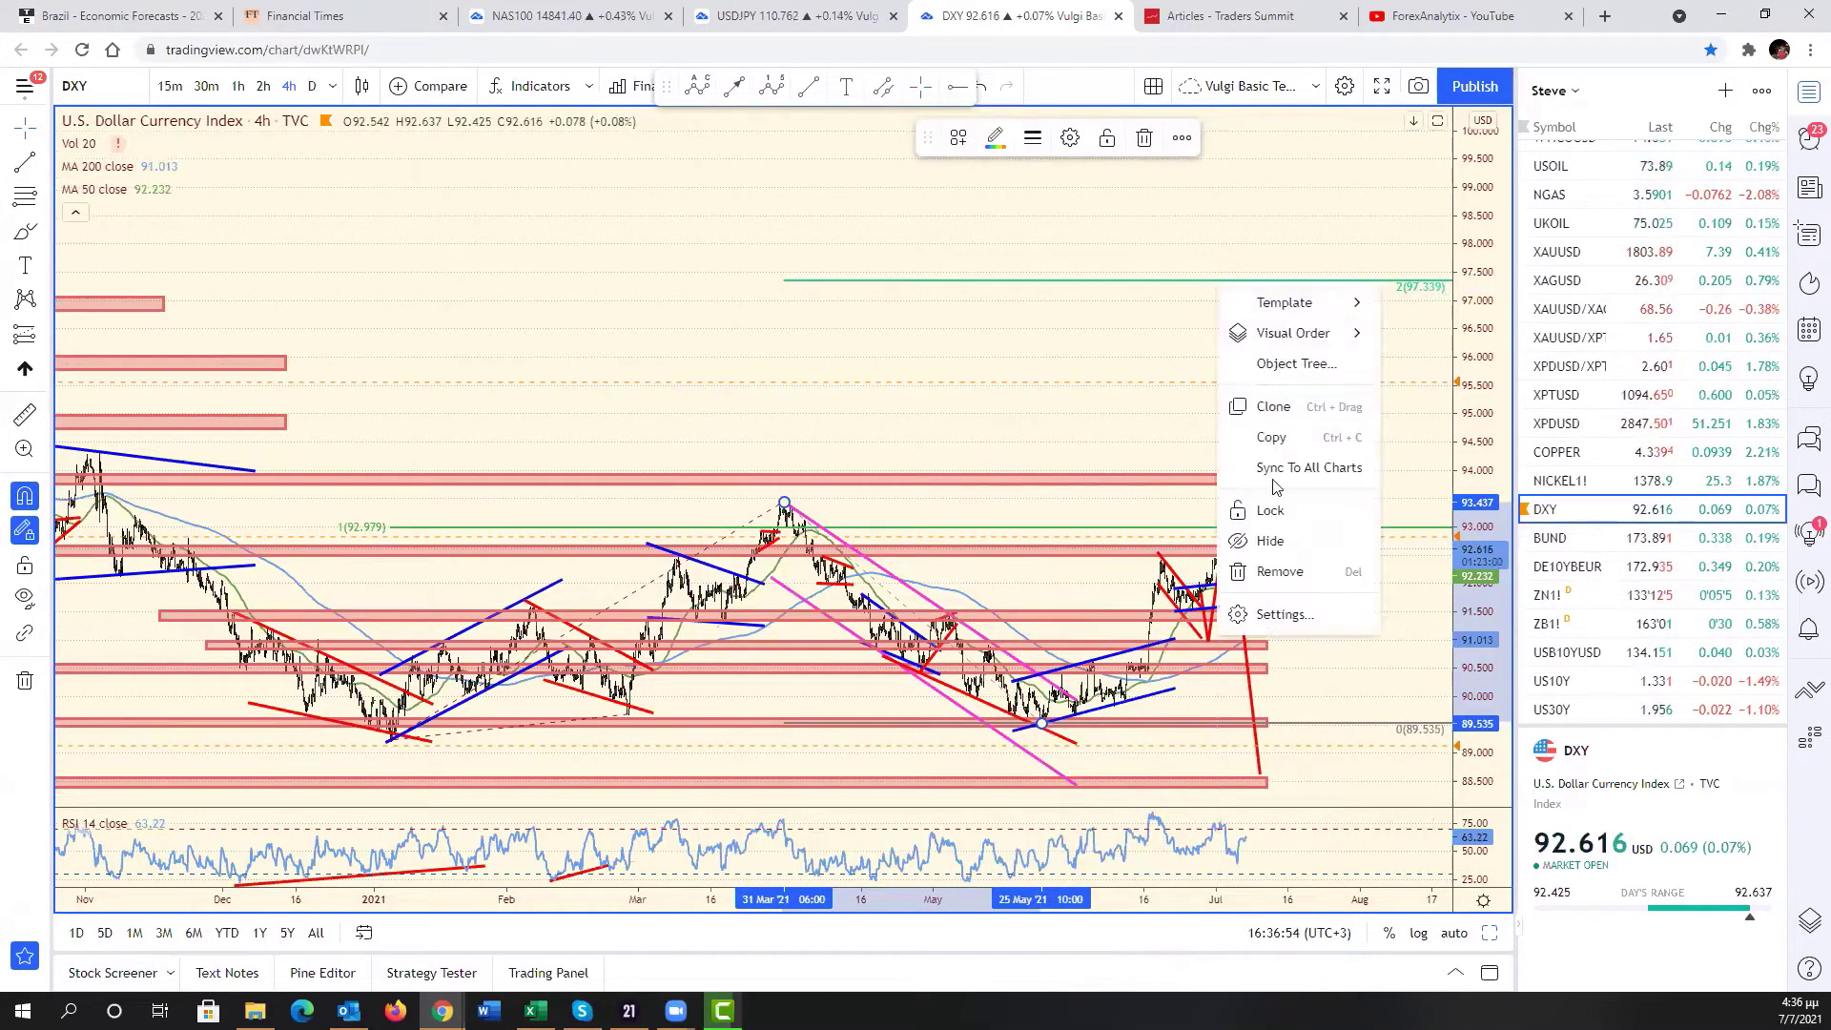
pyautogui.click(1278, 609)
pyautogui.click(939, 696)
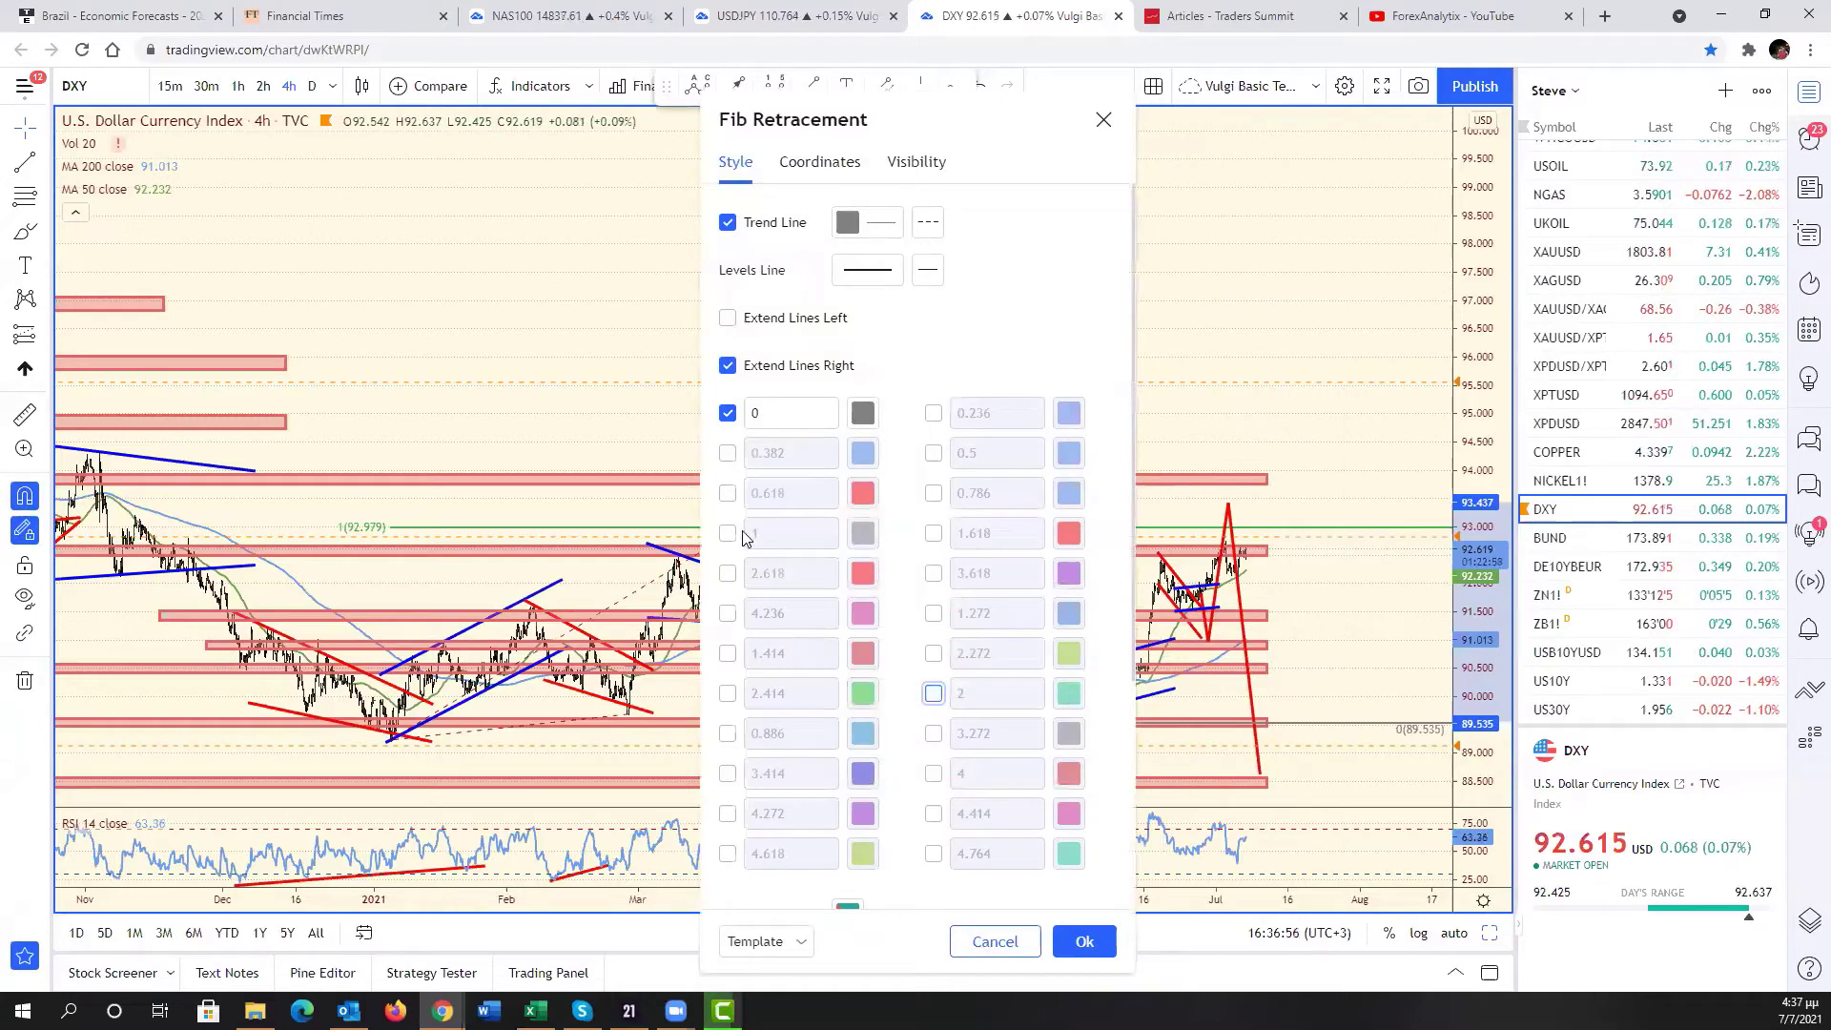
pyautogui.click(727, 533)
pyautogui.click(1082, 942)
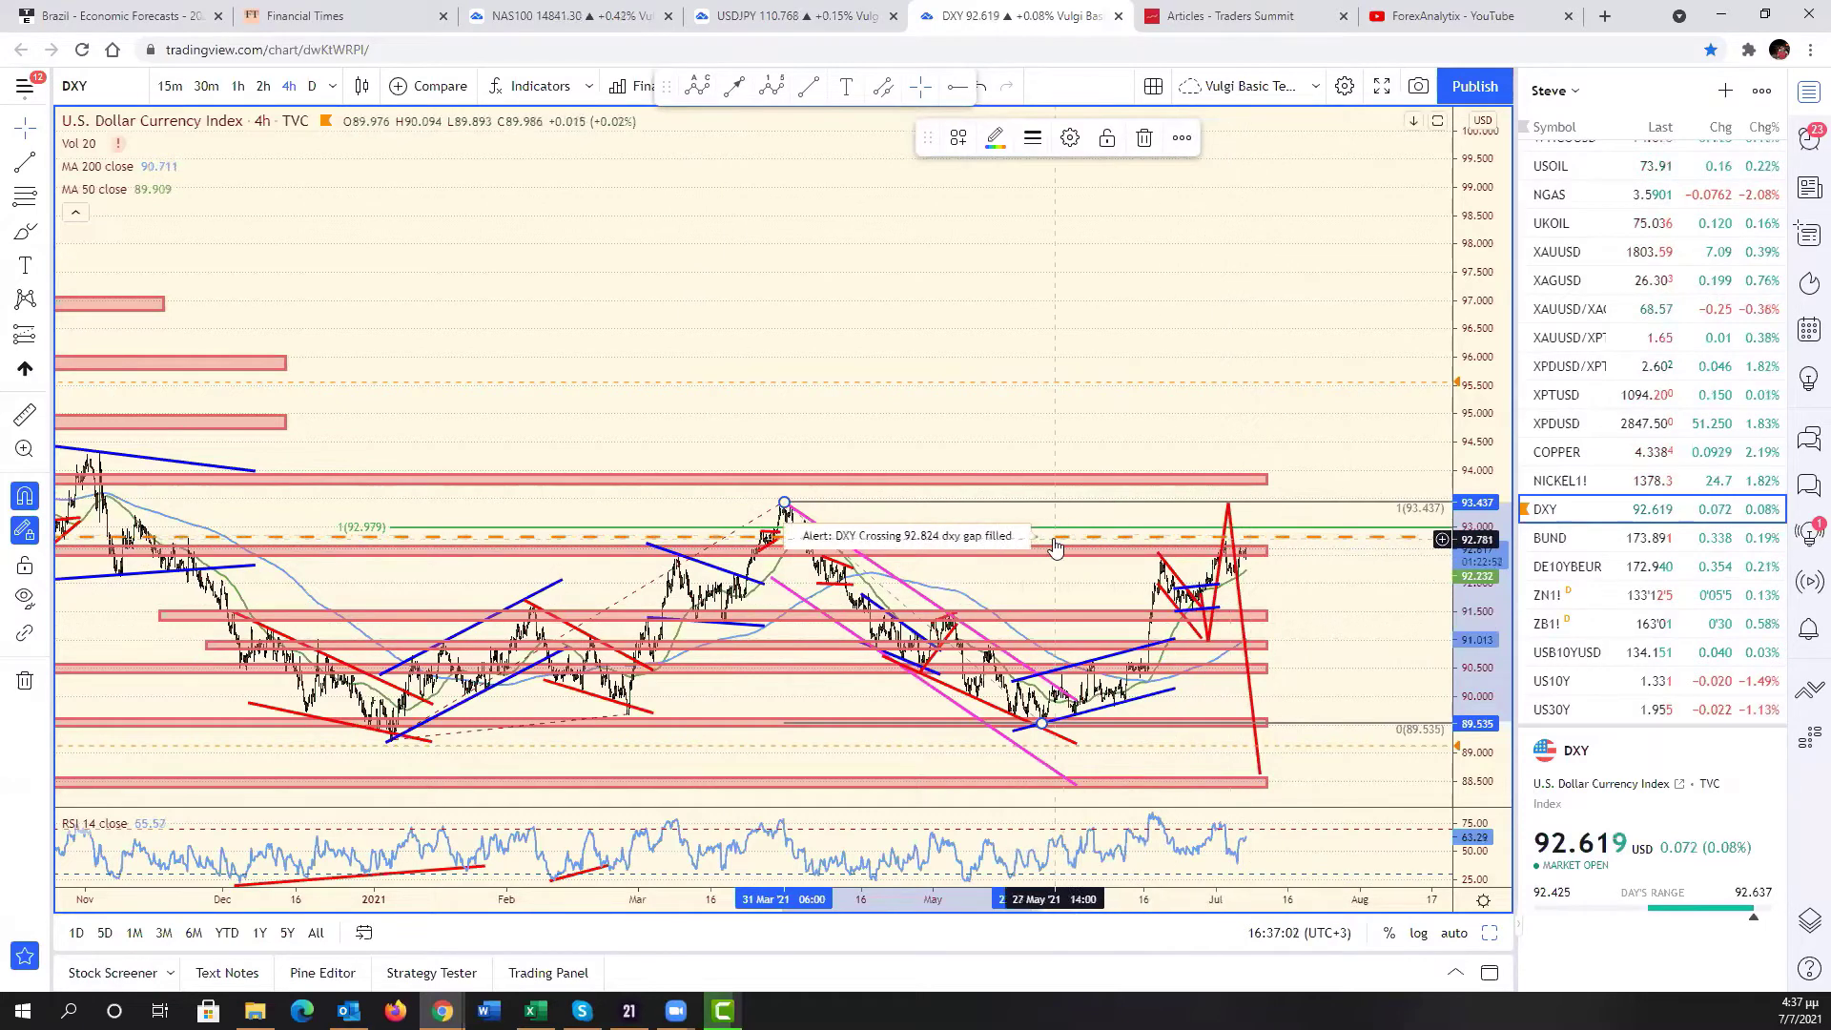
# - Zoom around the latest DXY swing and autoscale the price axis to the visible data
pyautogui.scroll(-1, 906, 615)
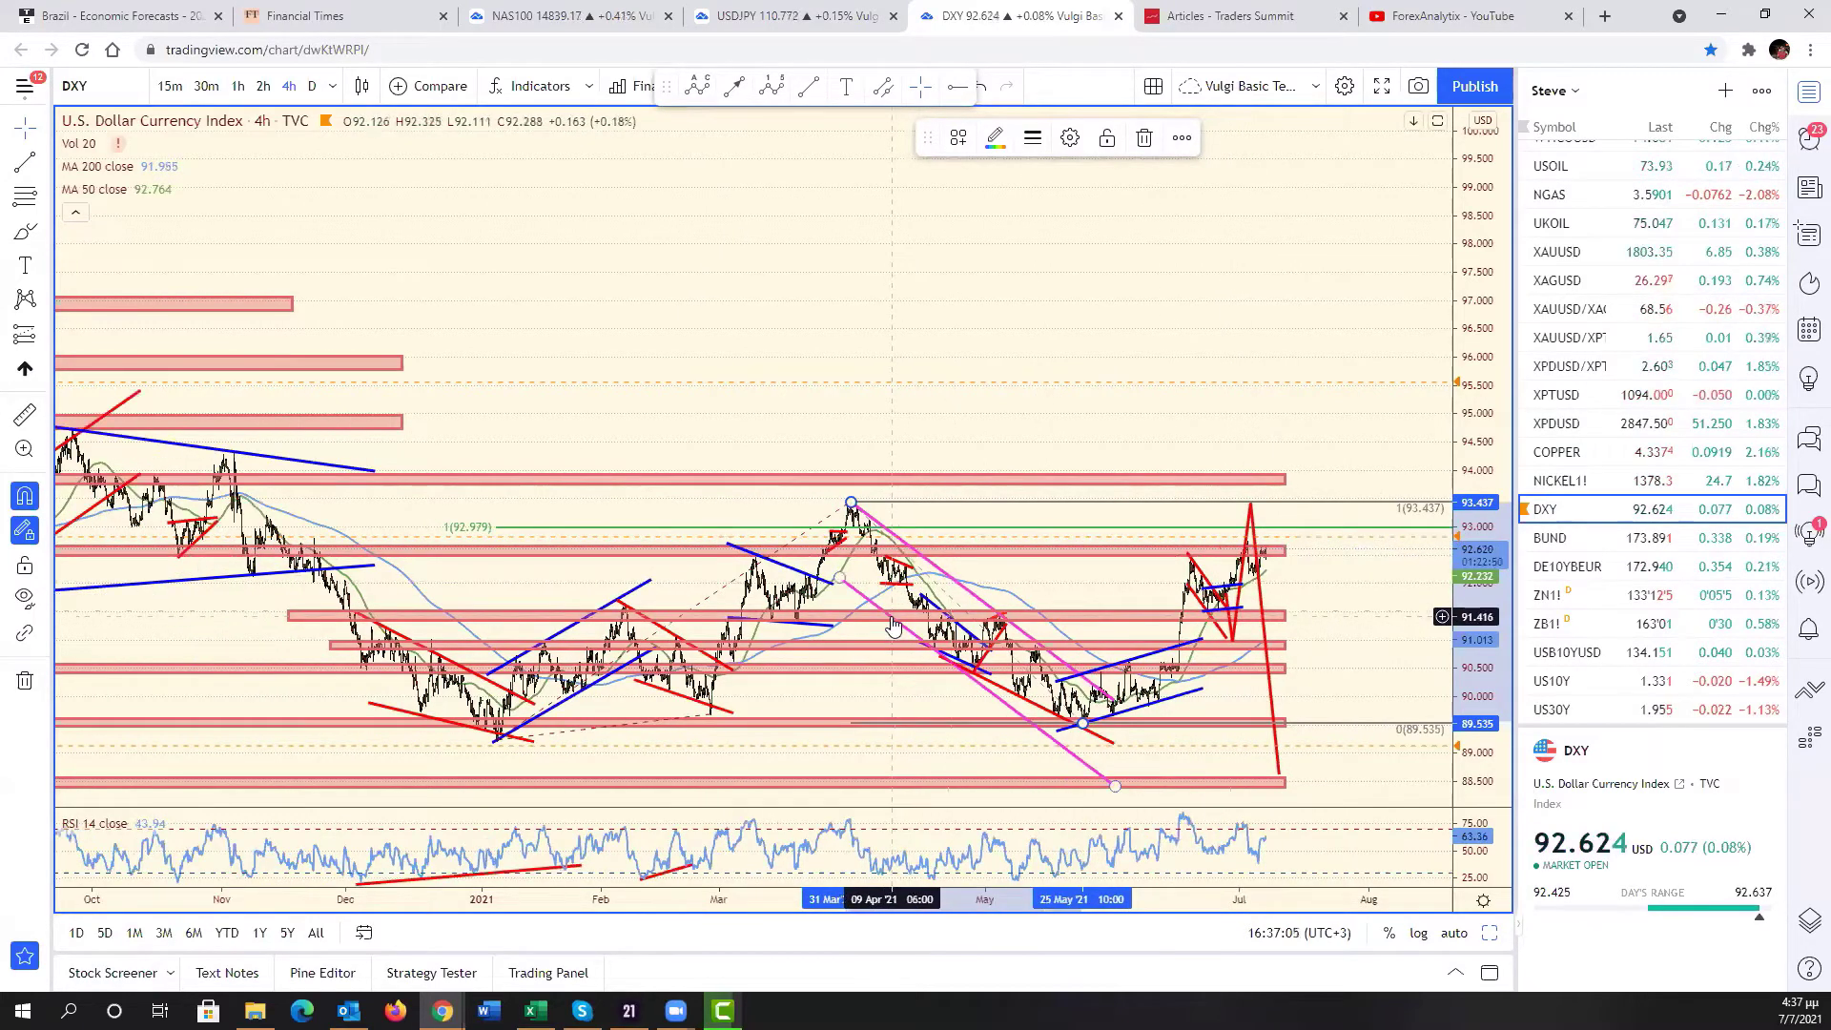
pyautogui.scroll(2, 897, 610)
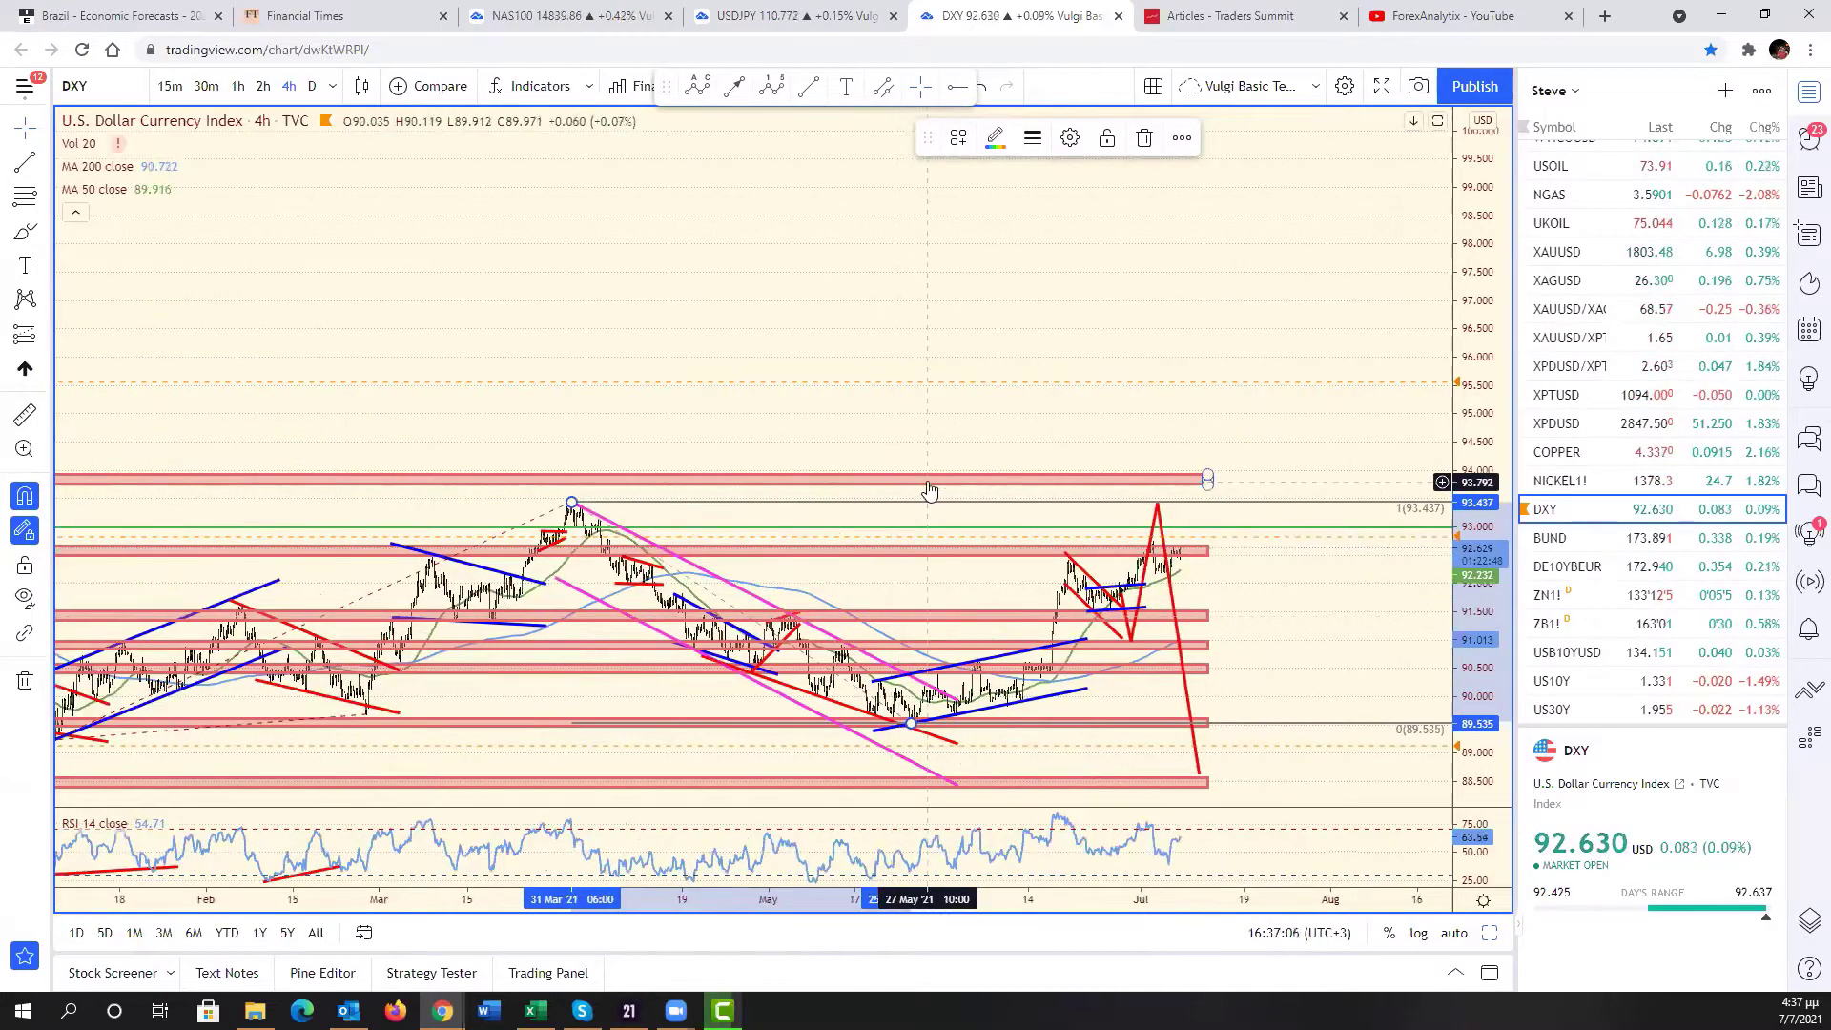
pyautogui.scroll(1, 820, 553)
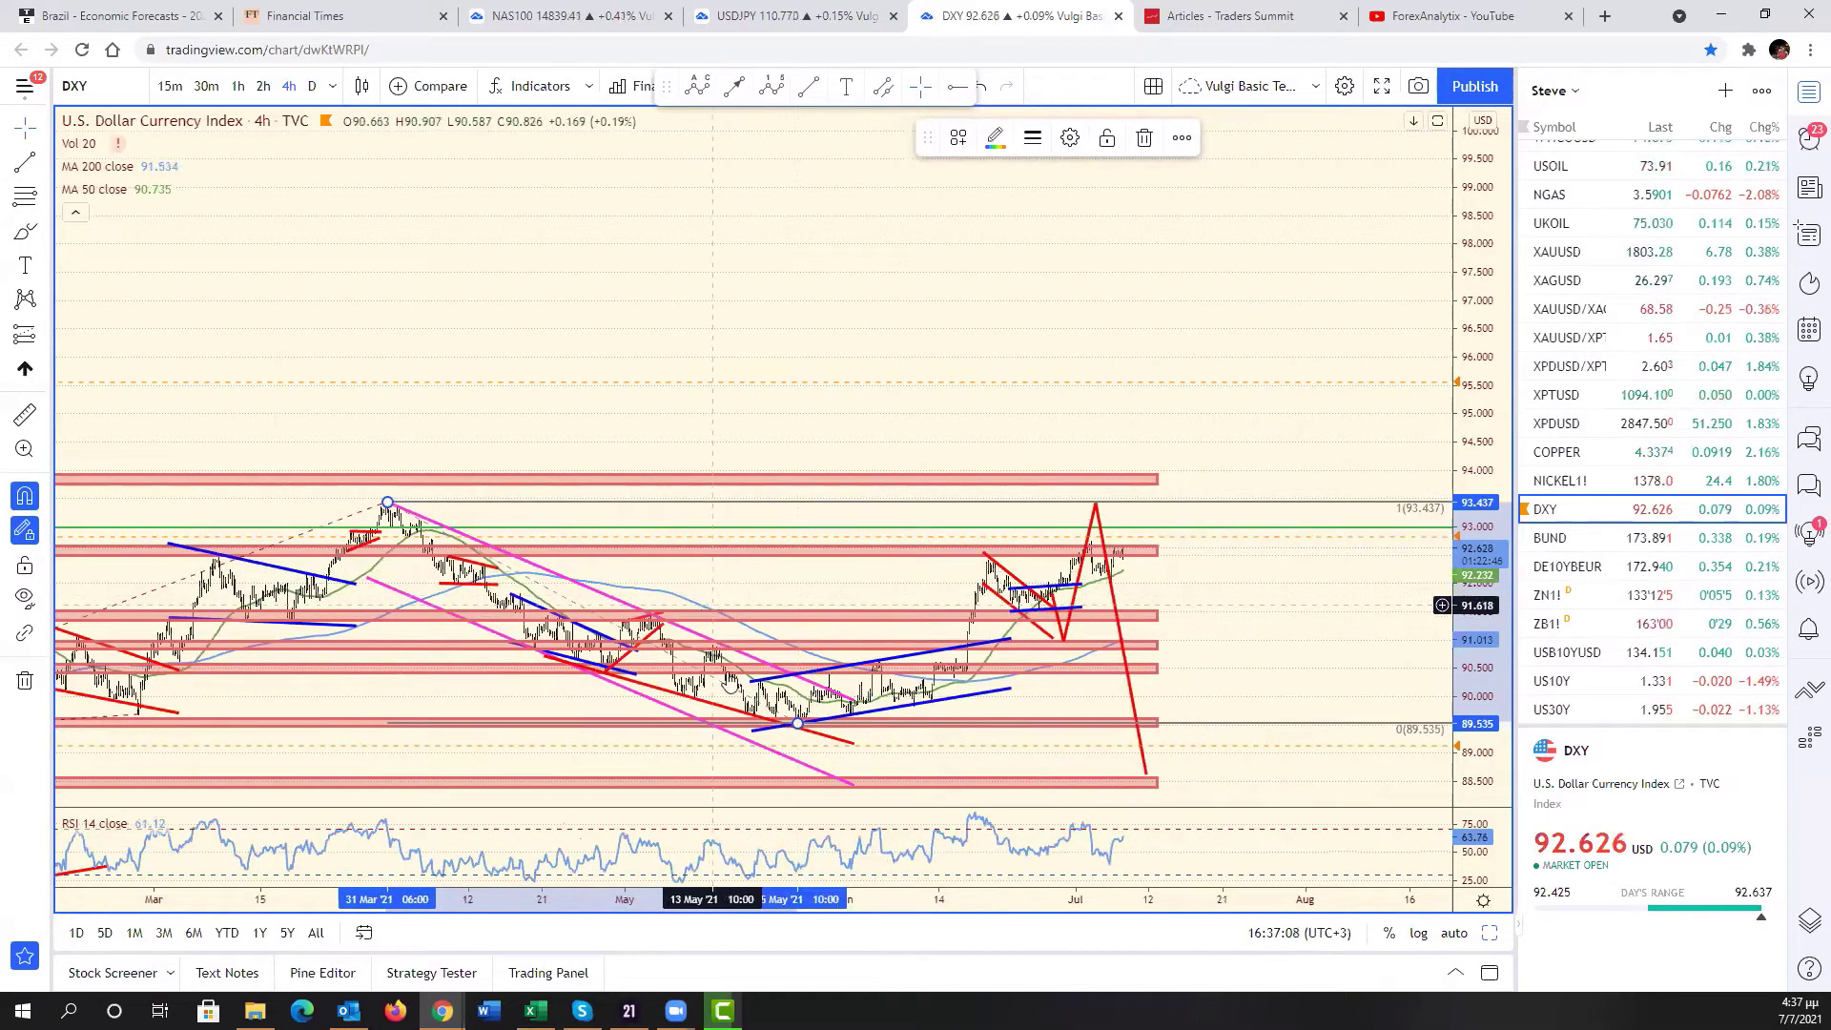
pyautogui.scroll(1, 1040, 548)
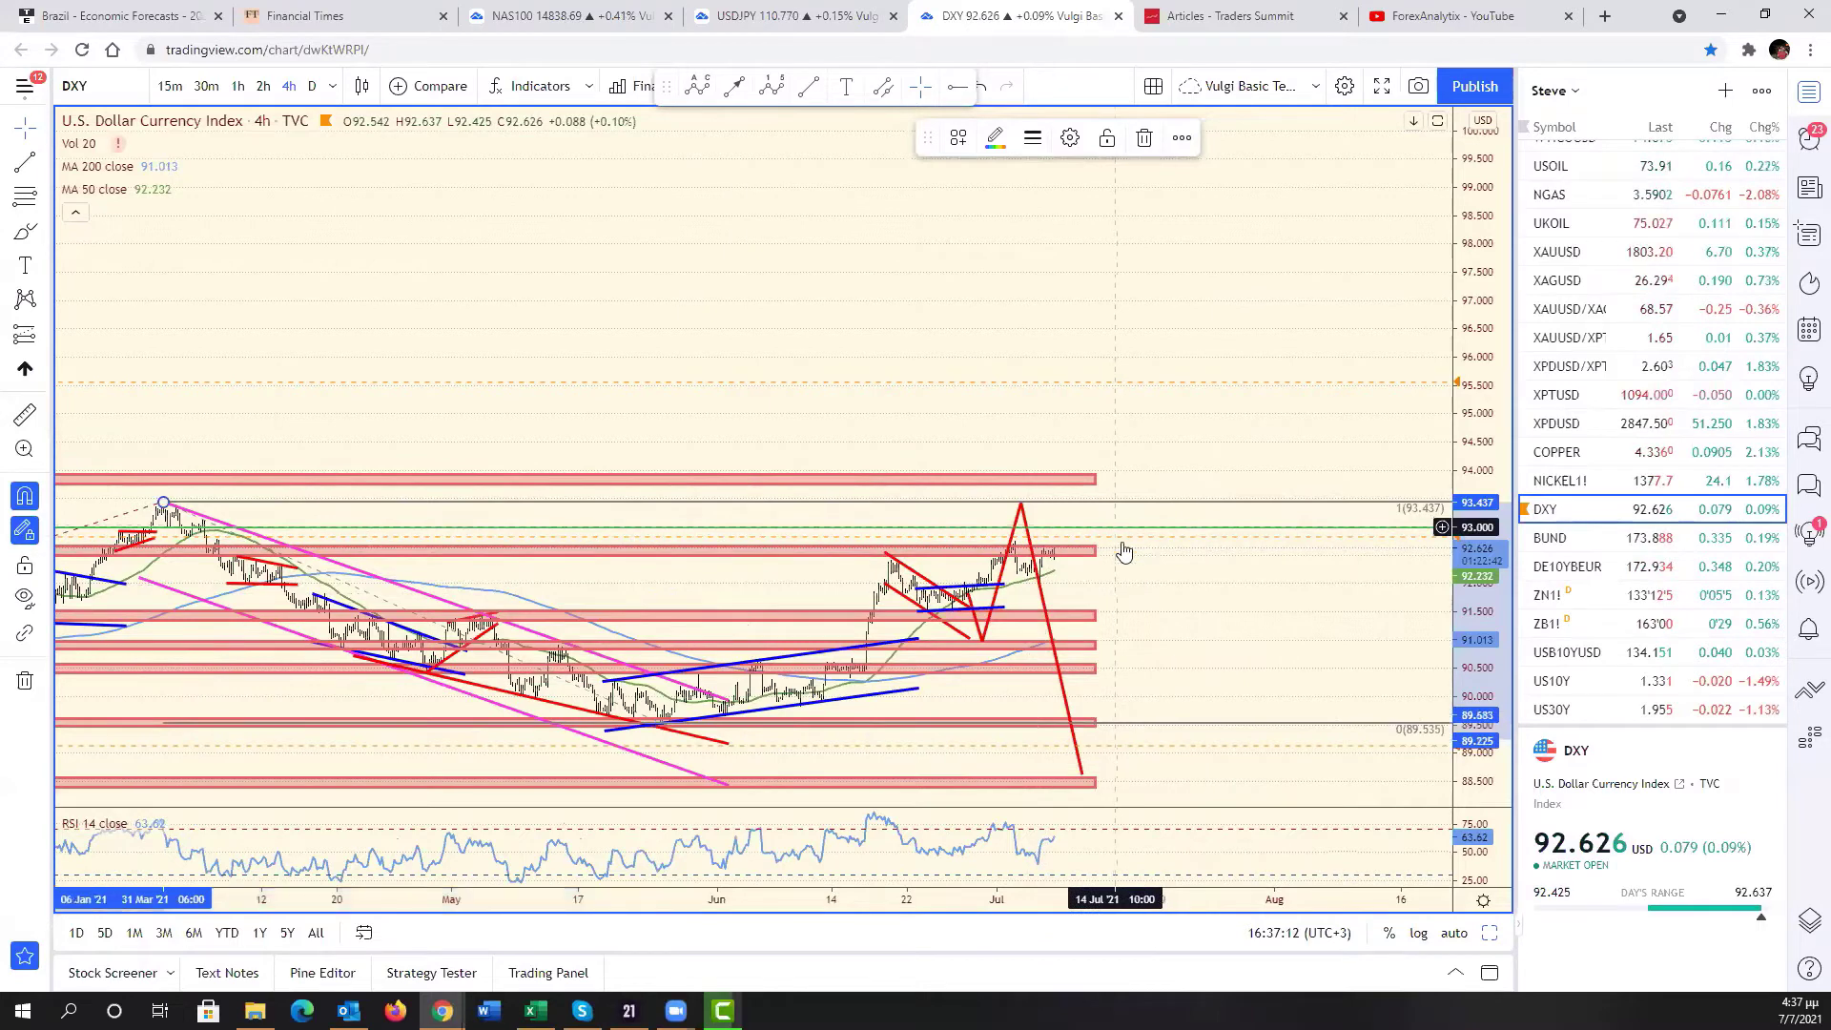
pyautogui.scroll(2, 976, 563)
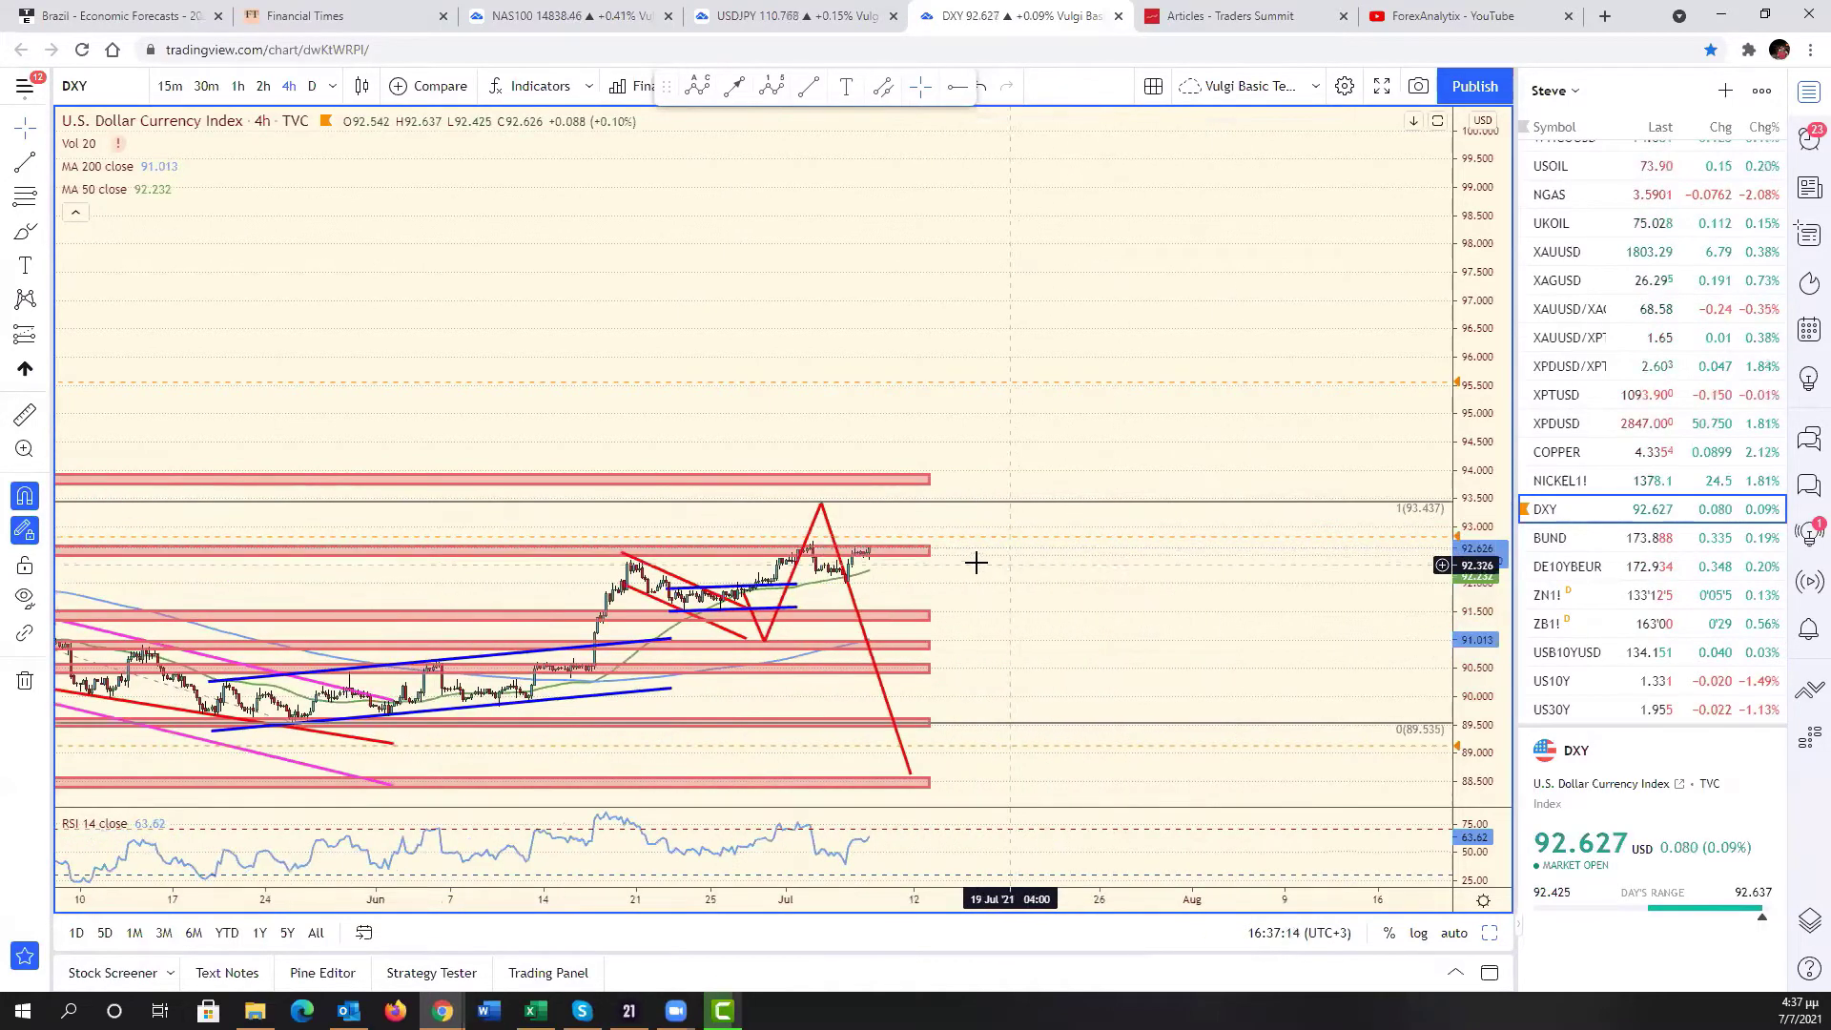
pyautogui.scroll(-3, 976, 562)
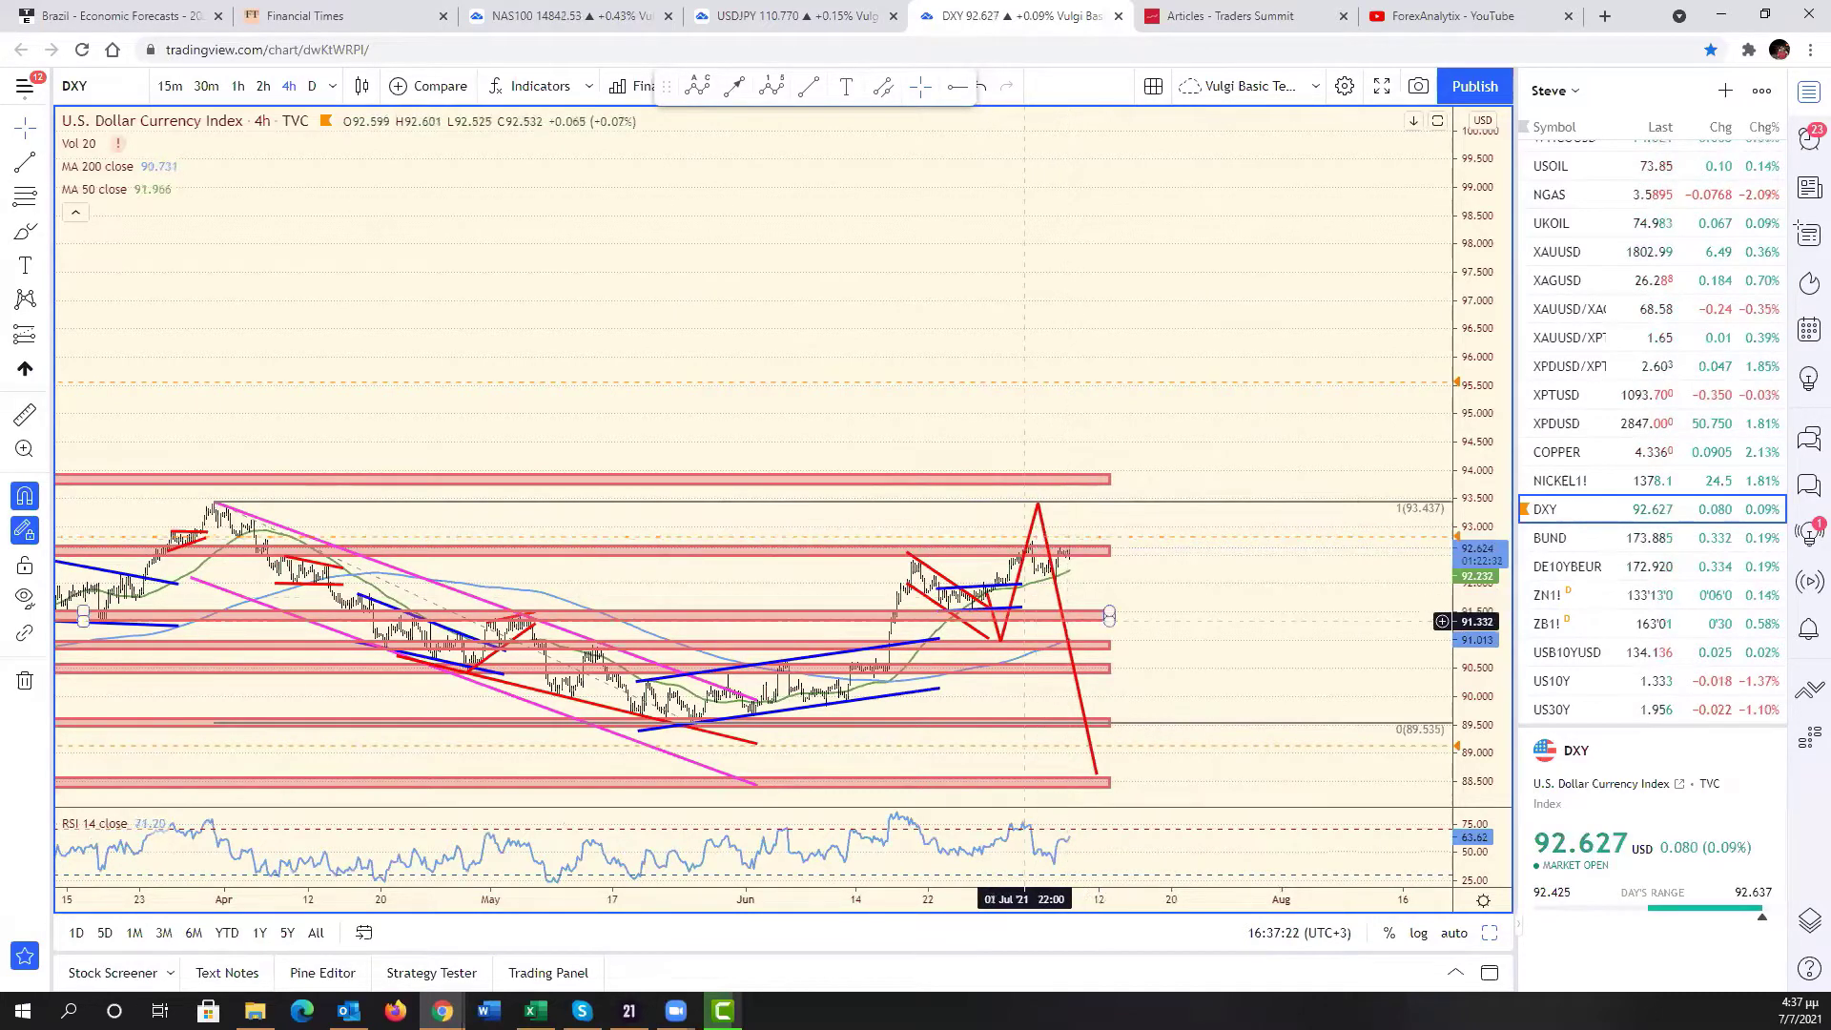
pyautogui.hotkey('alt', 'Tab')
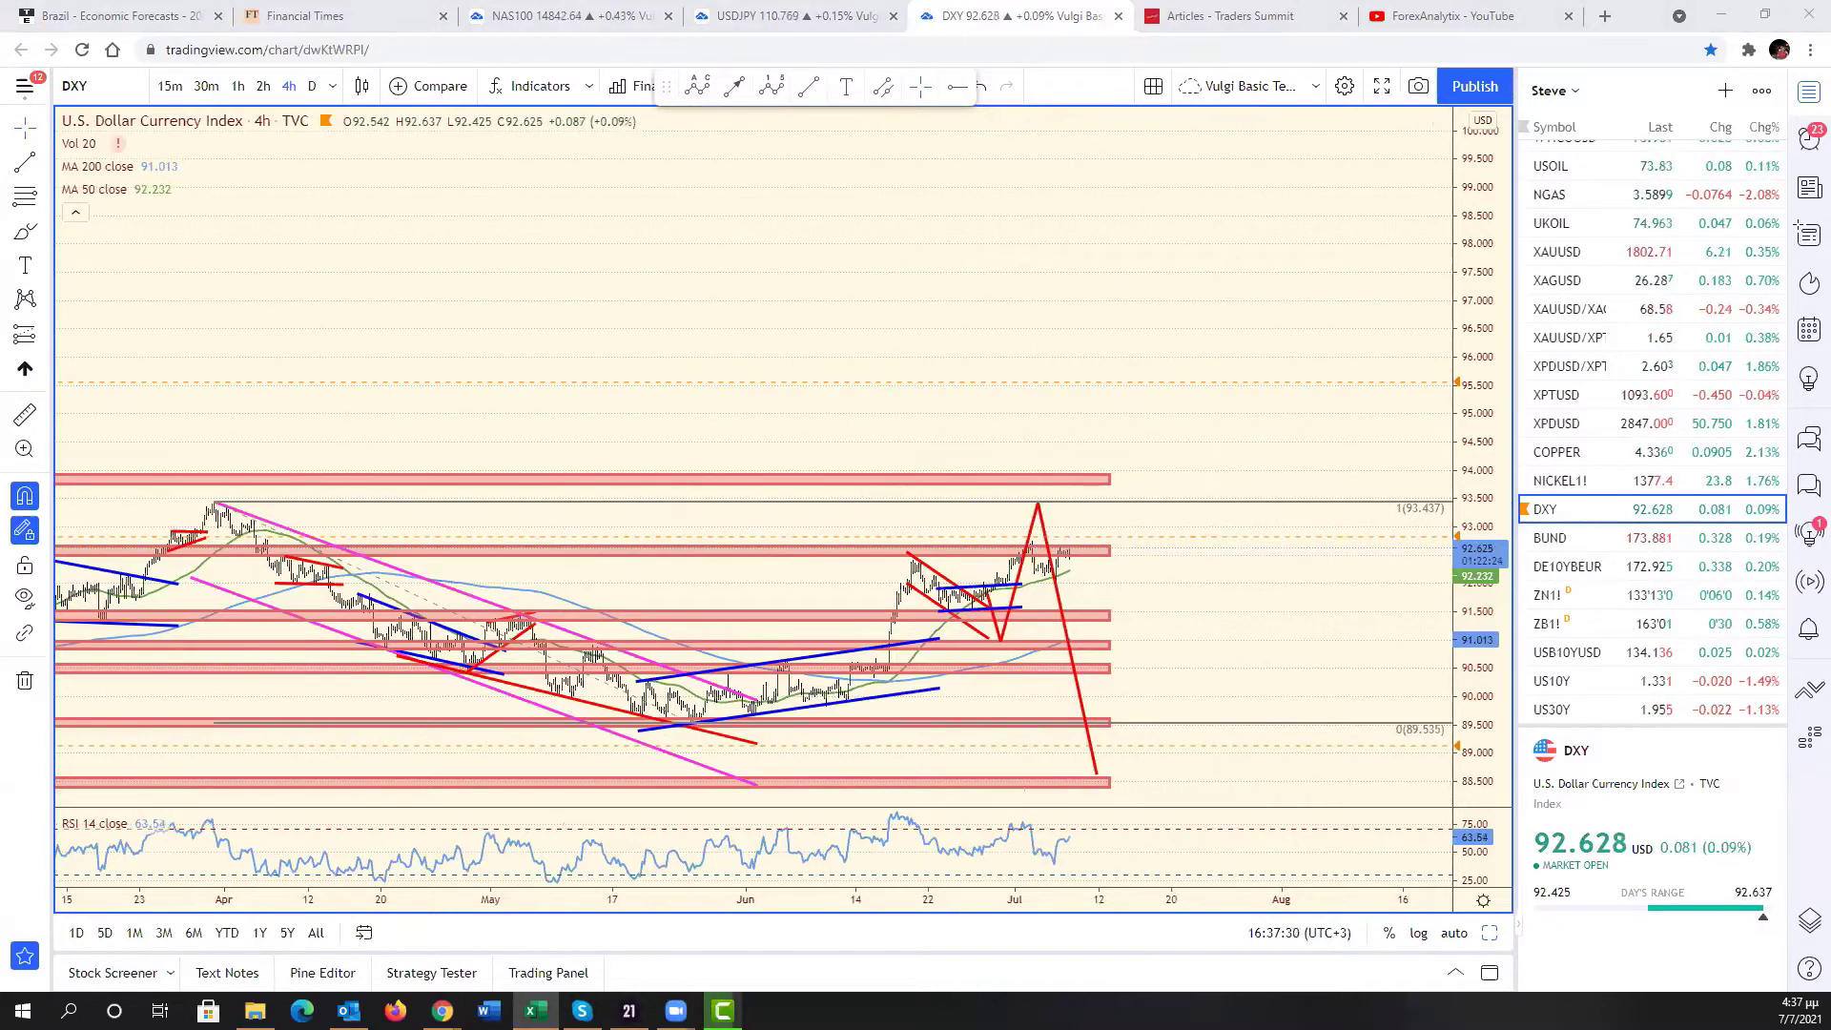
pyautogui.scroll(5, 998, 572)
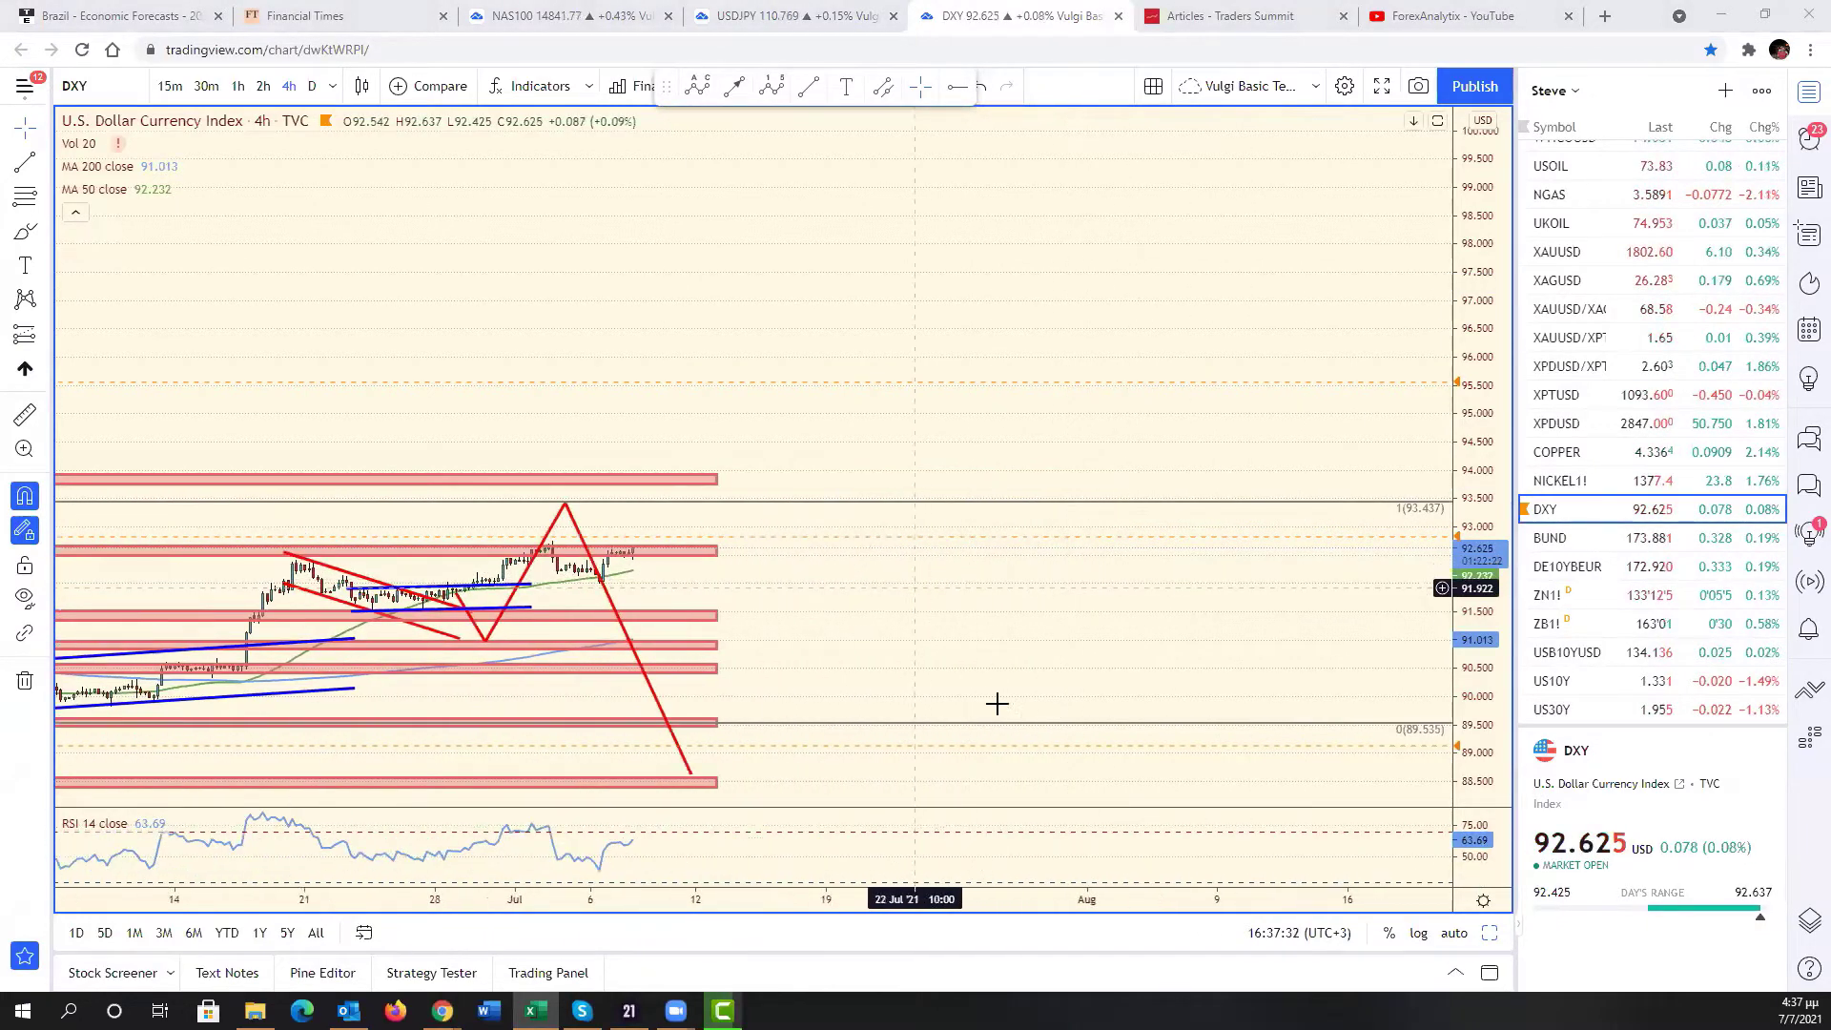
pyautogui.click(1456, 933)
pyautogui.scroll(-5, 781, 356)
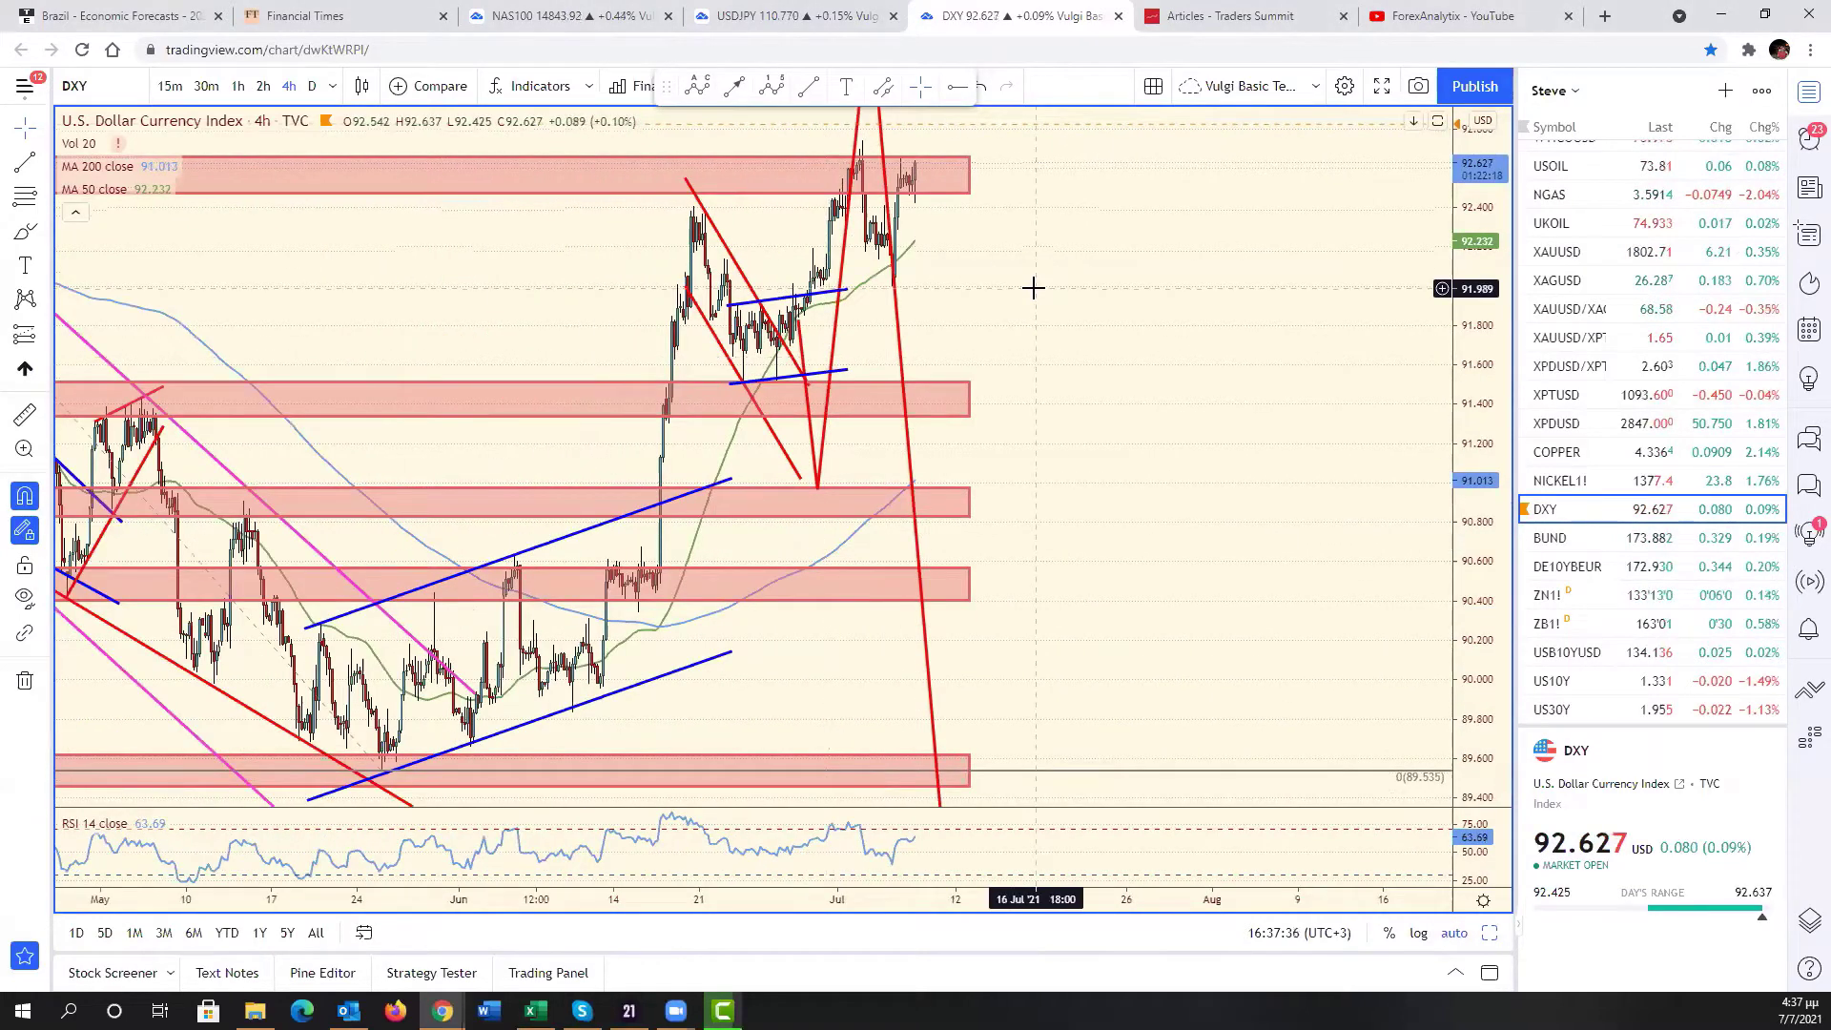
# - Zoom the DXY chart once more, then go back to the six-chart grid
pyautogui.hotkey('alt', 'Tab')
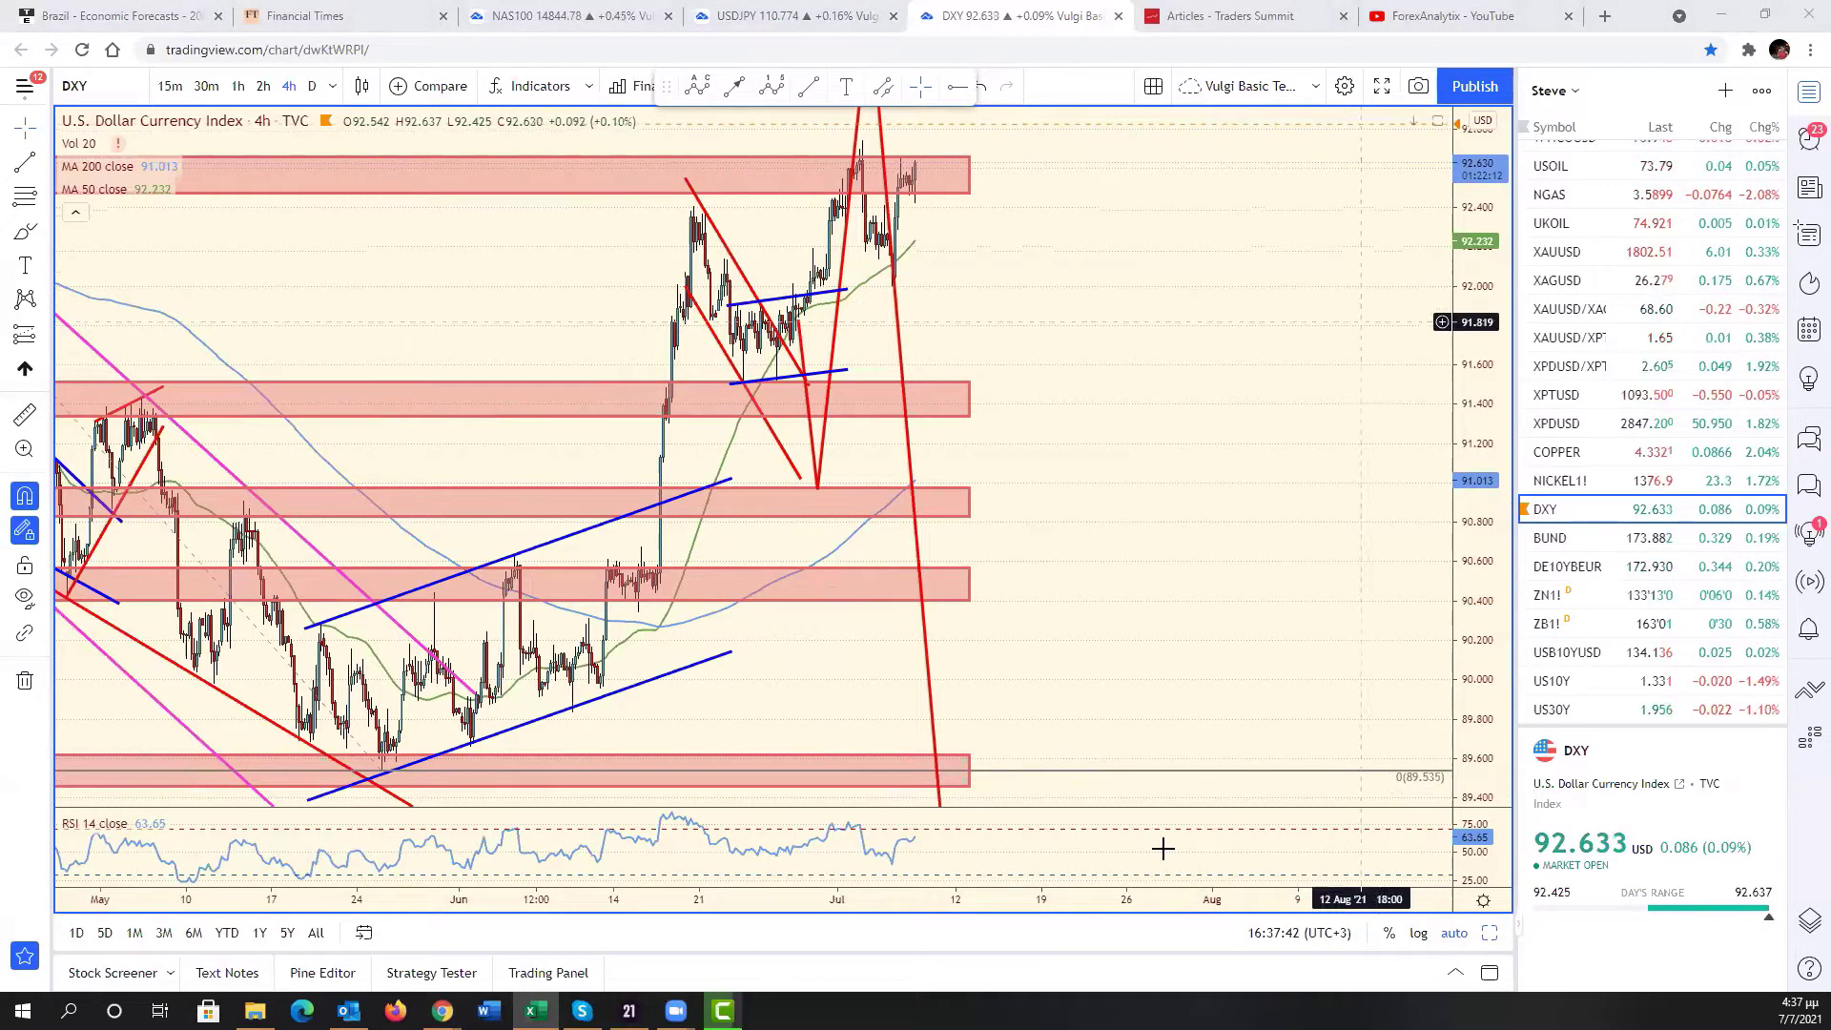
pyautogui.scroll(1, 1339, 545)
pyautogui.scroll(5, 1121, 577)
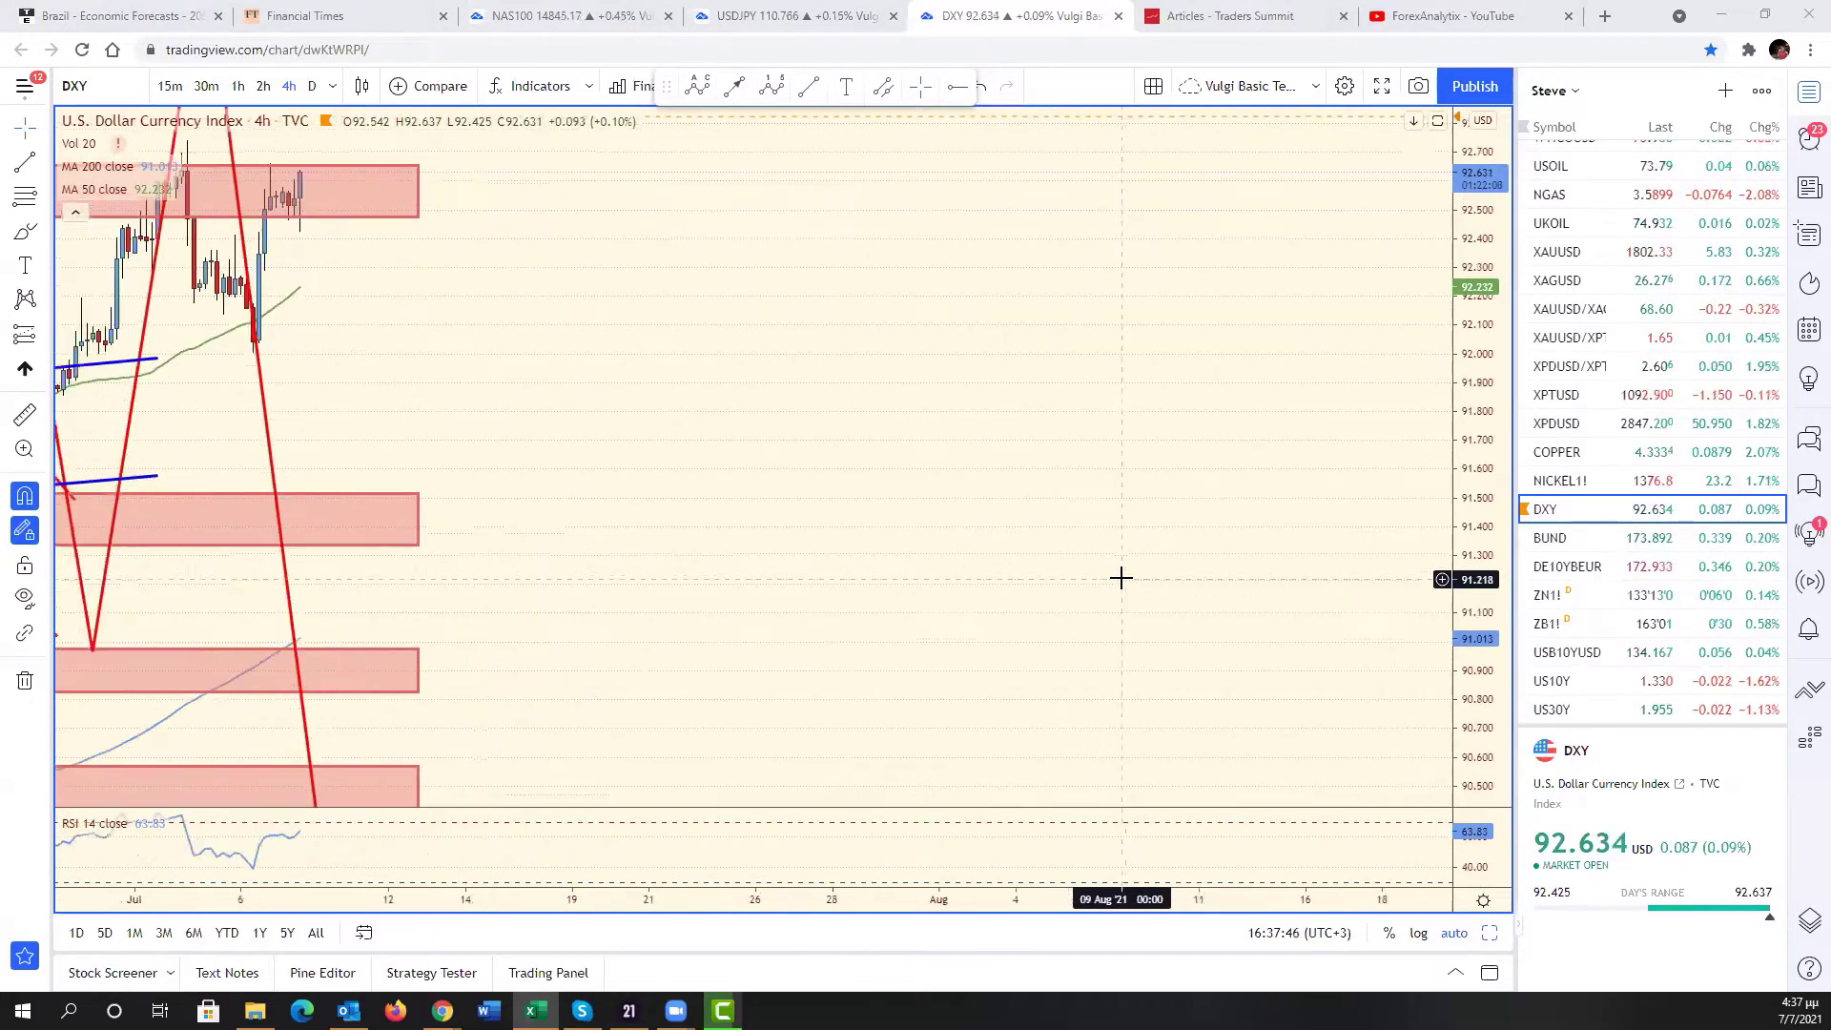
pyautogui.scroll(-5, 1120, 577)
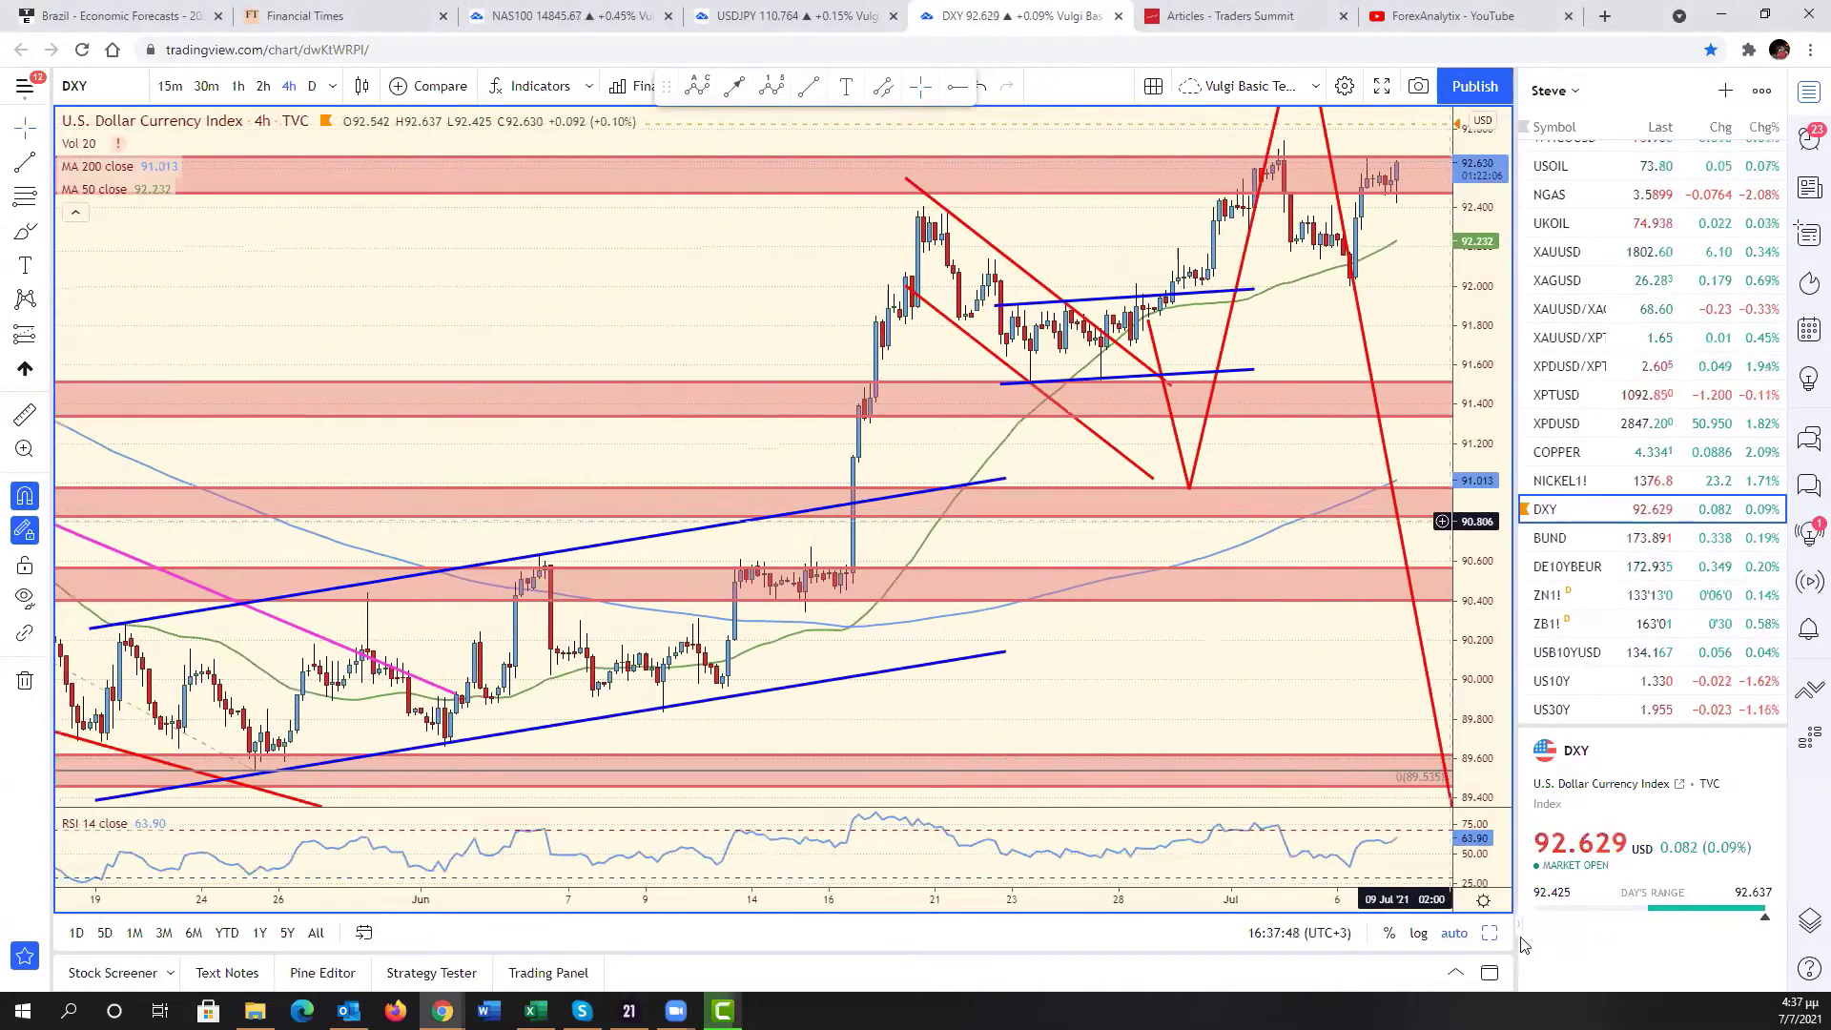
pyautogui.hotkey('alt', 'Return')
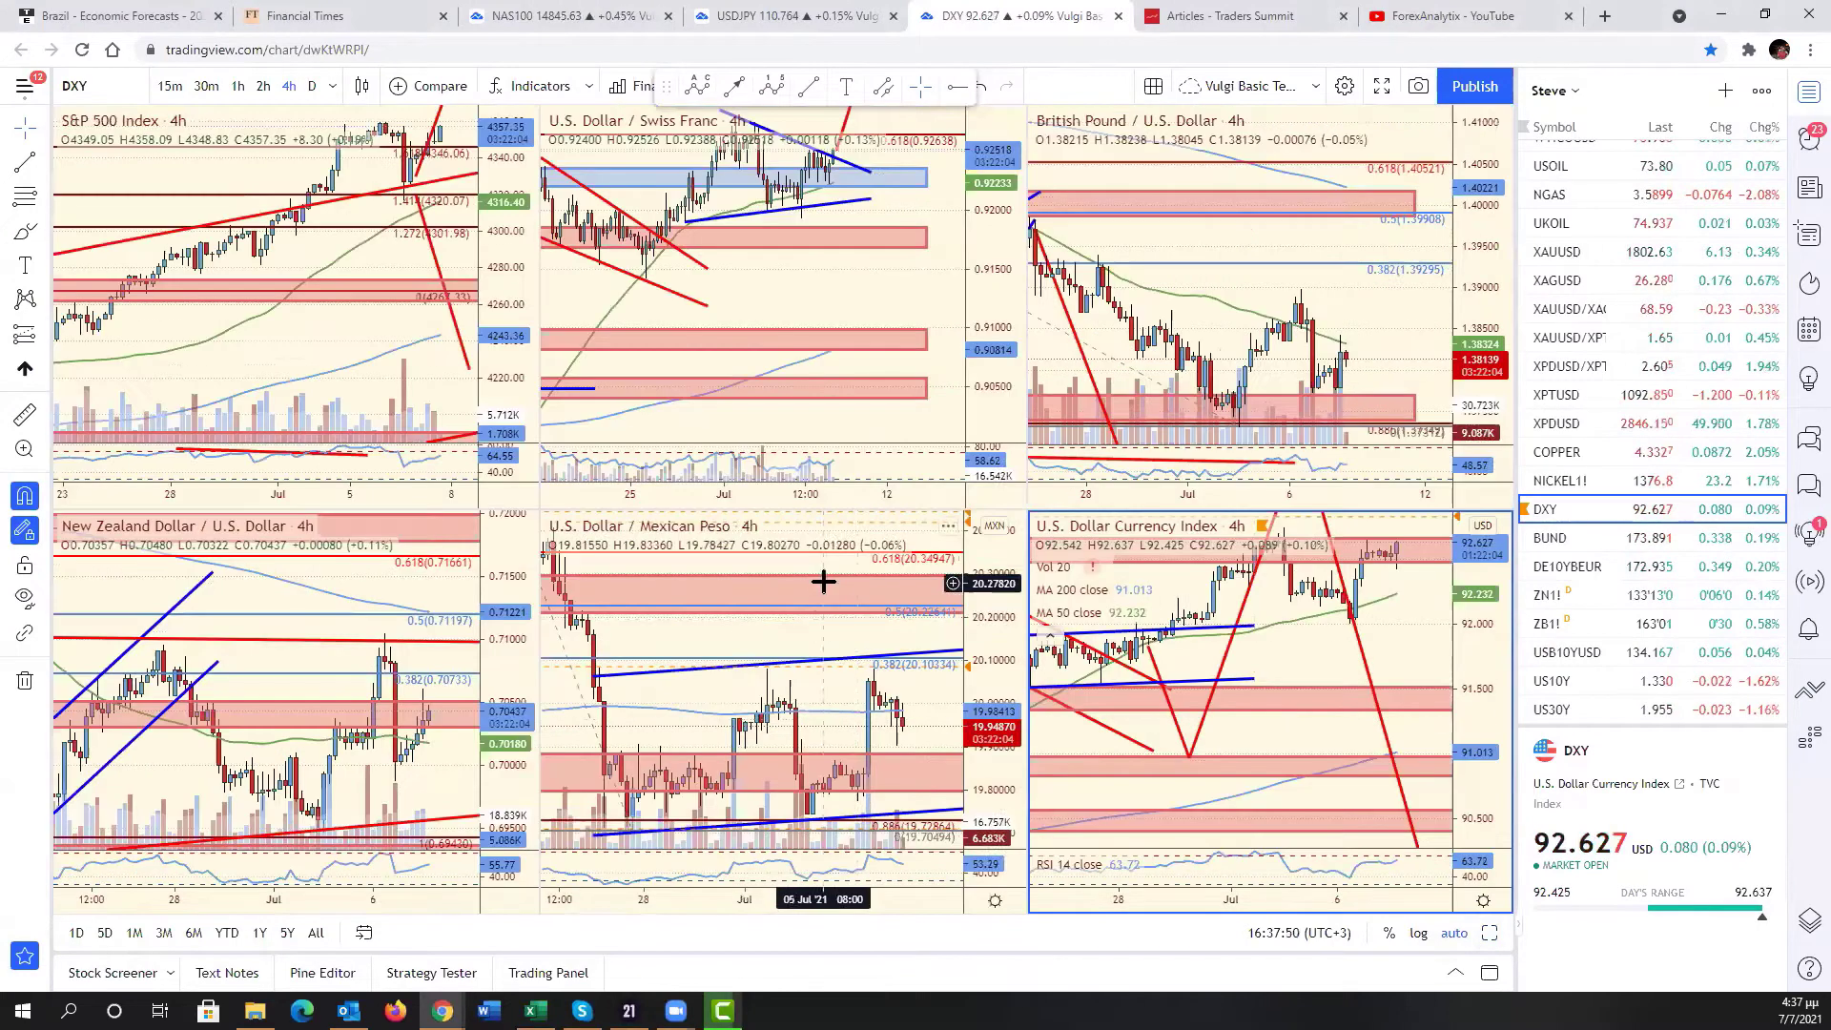
# - Load gold spot into the active chart pane and expand it to fill the window
pyautogui.click(855, 637)
pyautogui.click(1579, 472)
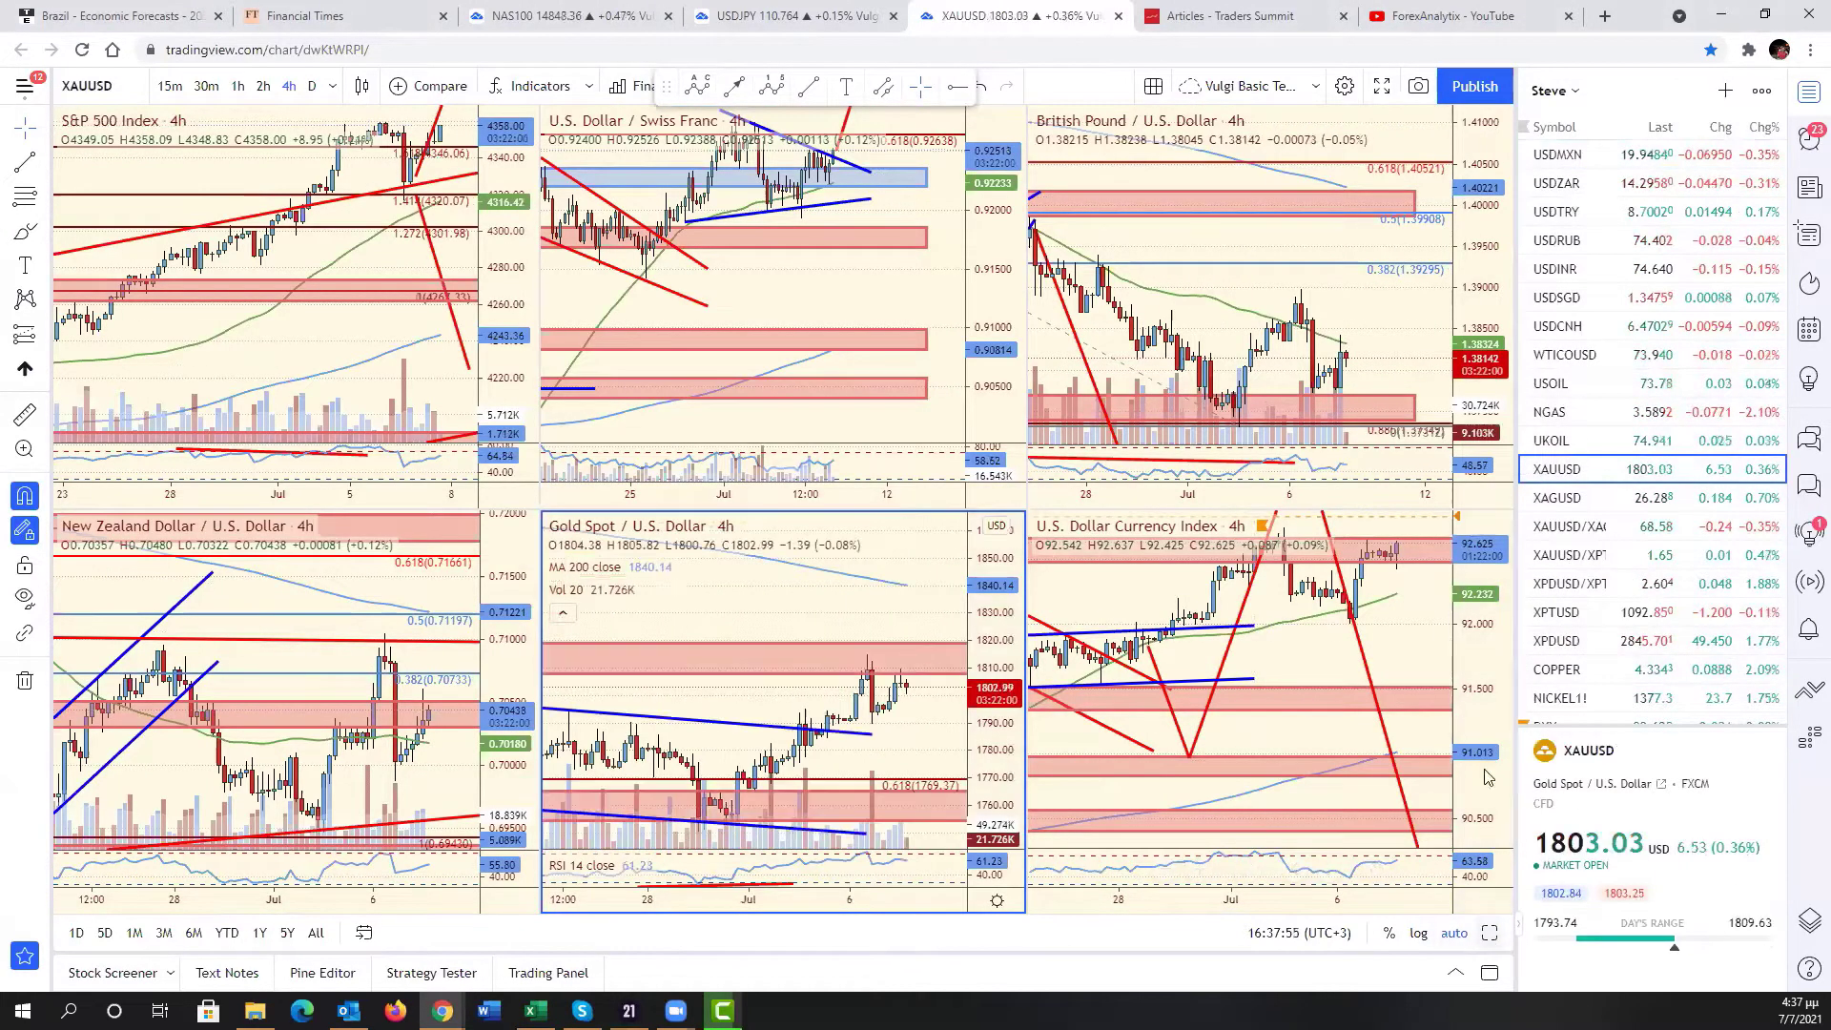
pyautogui.hotkey('alt', 'Return')
# - Show late April onward and draw a Fib retracement from the 1916 high to the ~1750 late-June low
pyautogui.scroll(-4, 1222, 478)
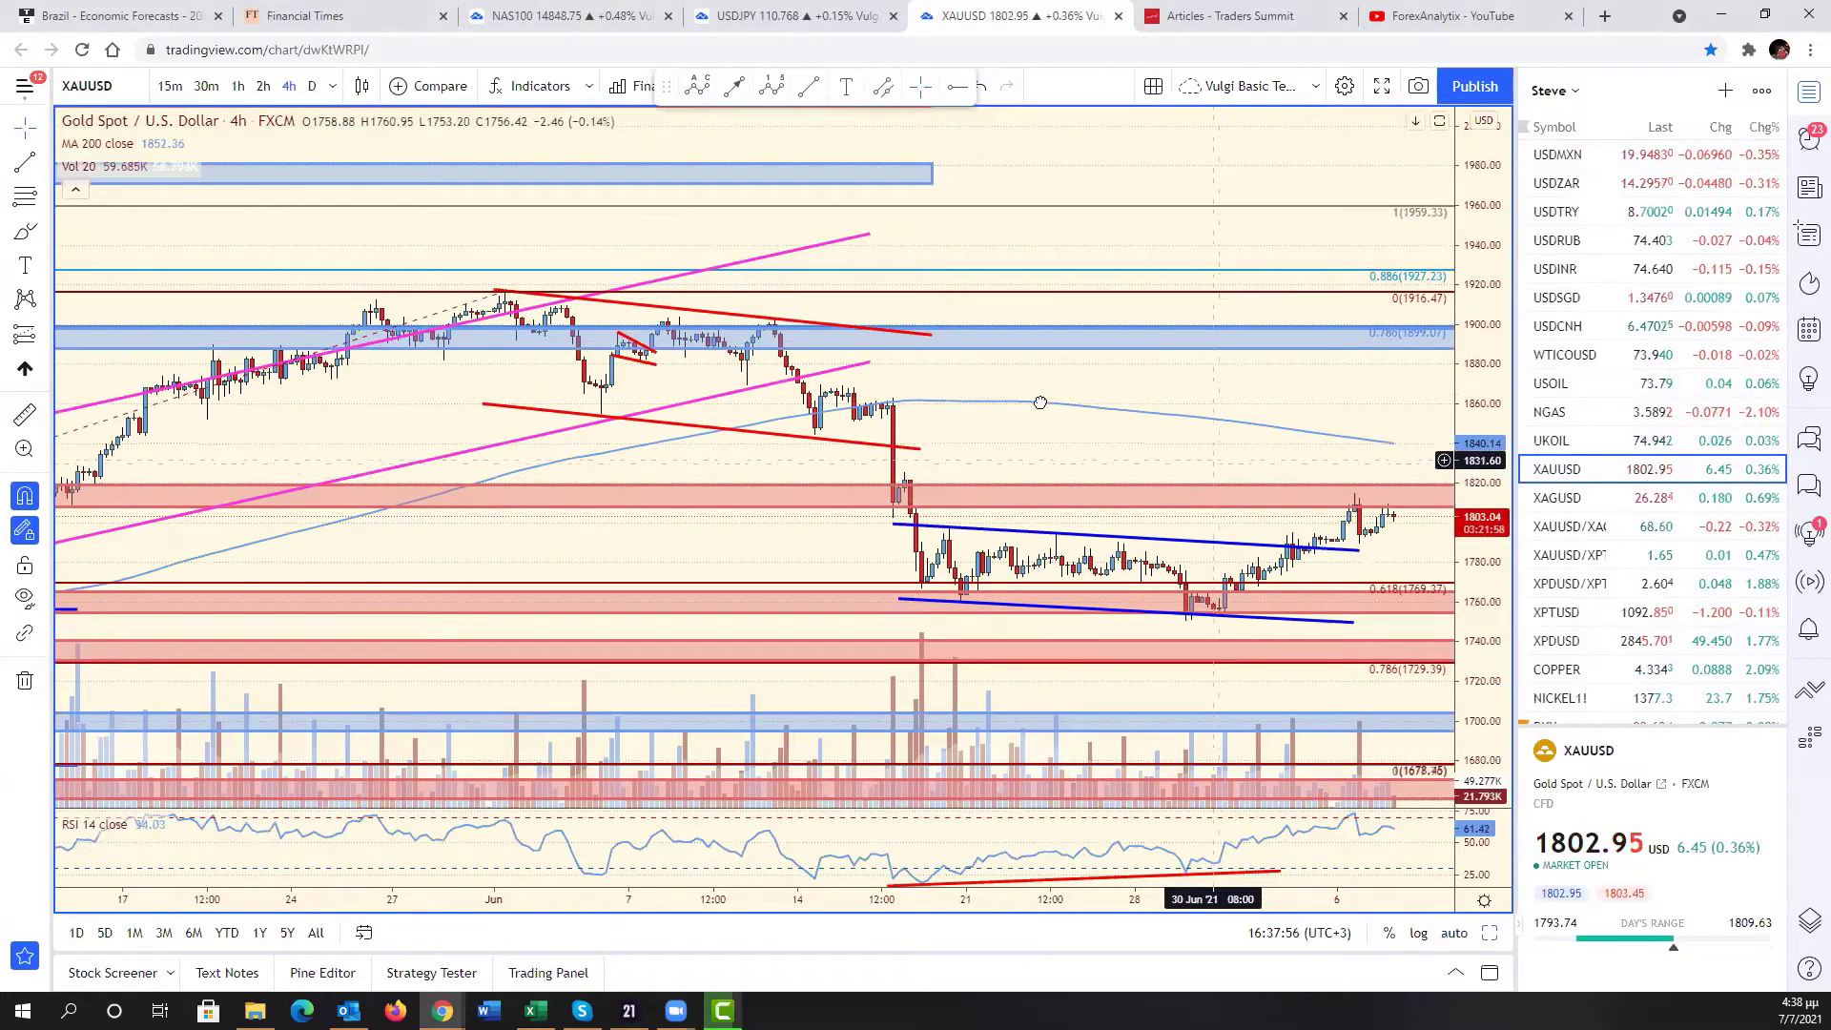
pyautogui.moveTo(1041, 402); pyautogui.dragTo(1133, 491)
pyautogui.scroll(-3, 963, 344)
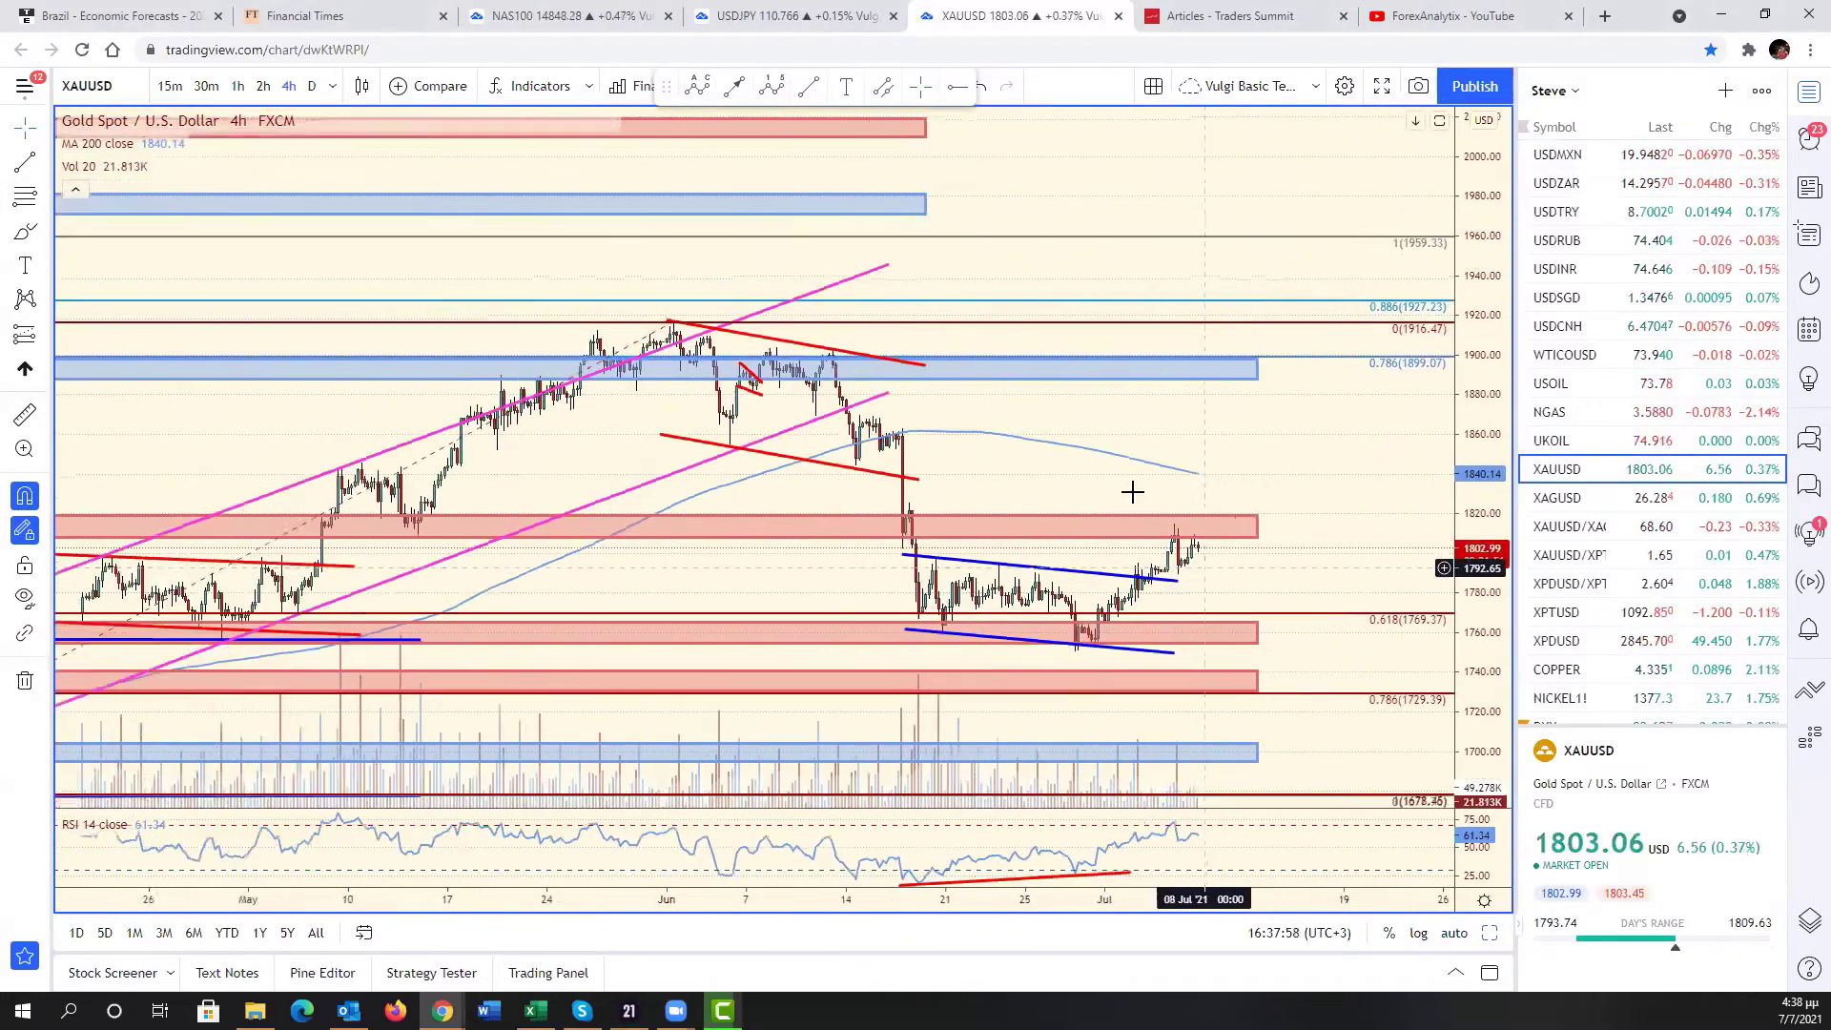
pyautogui.scroll(-2, 1132, 492)
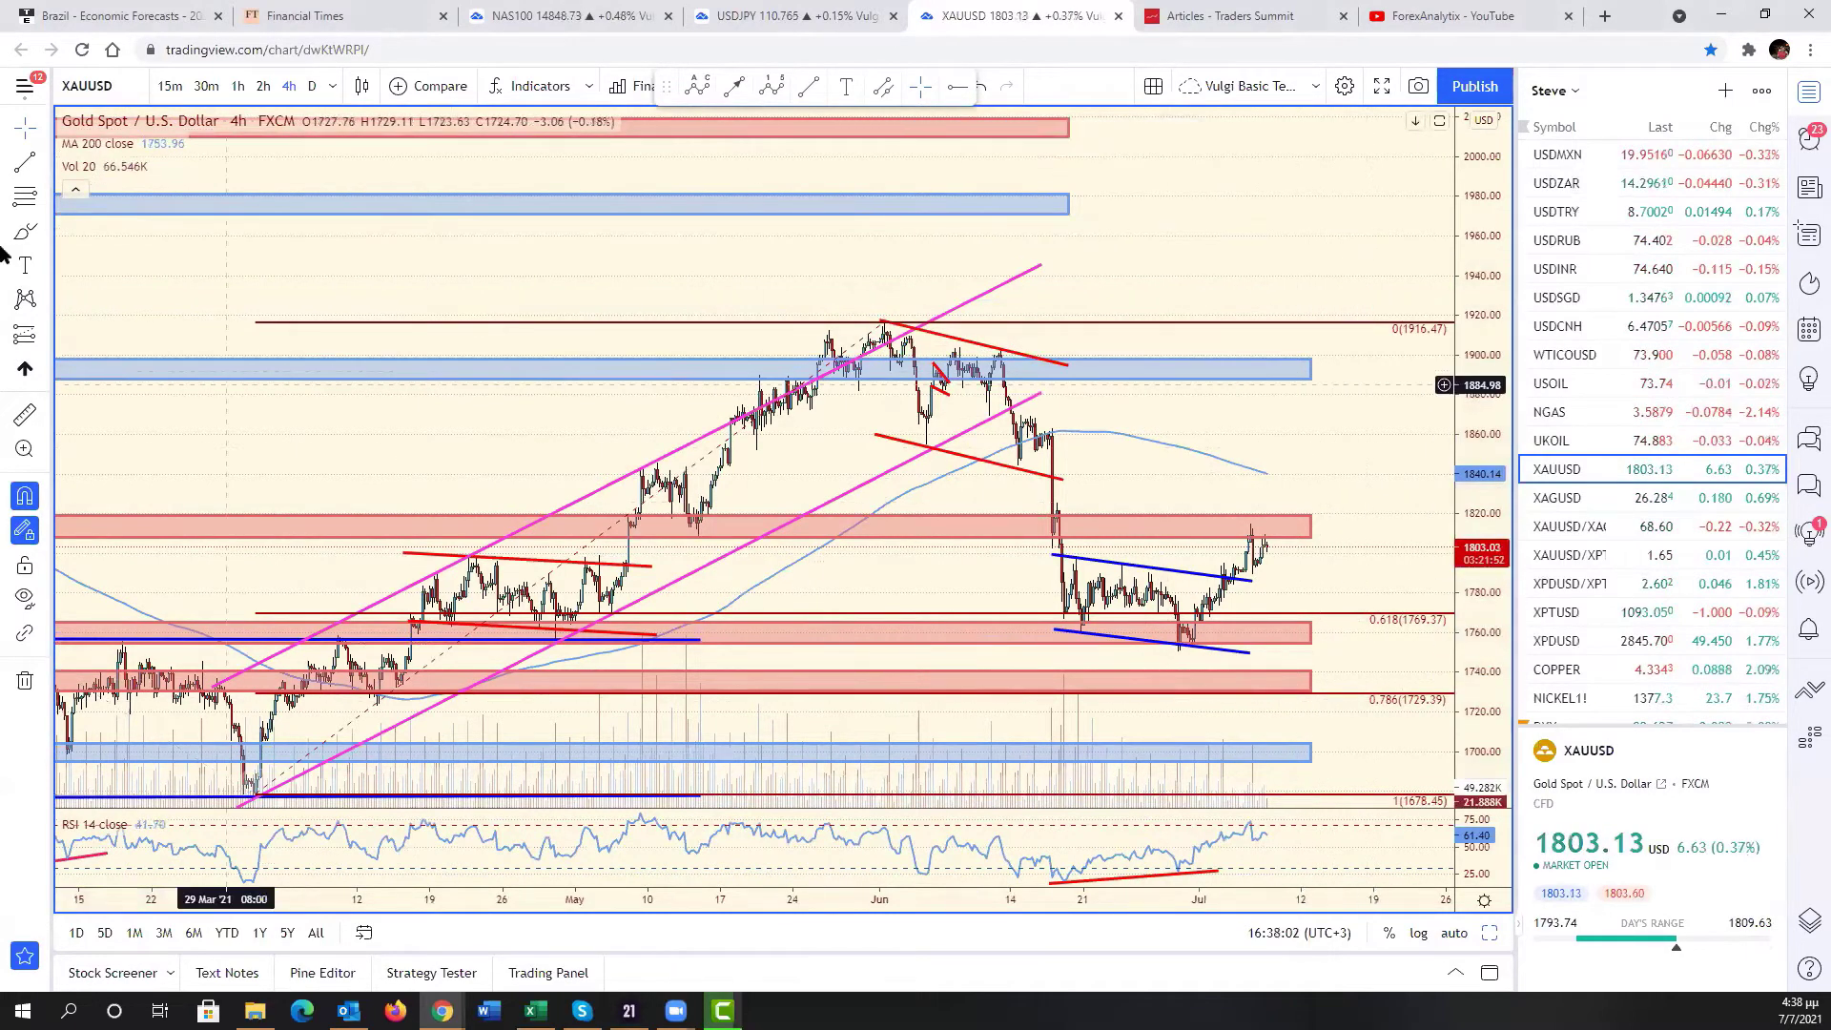
pyautogui.click(884, 304)
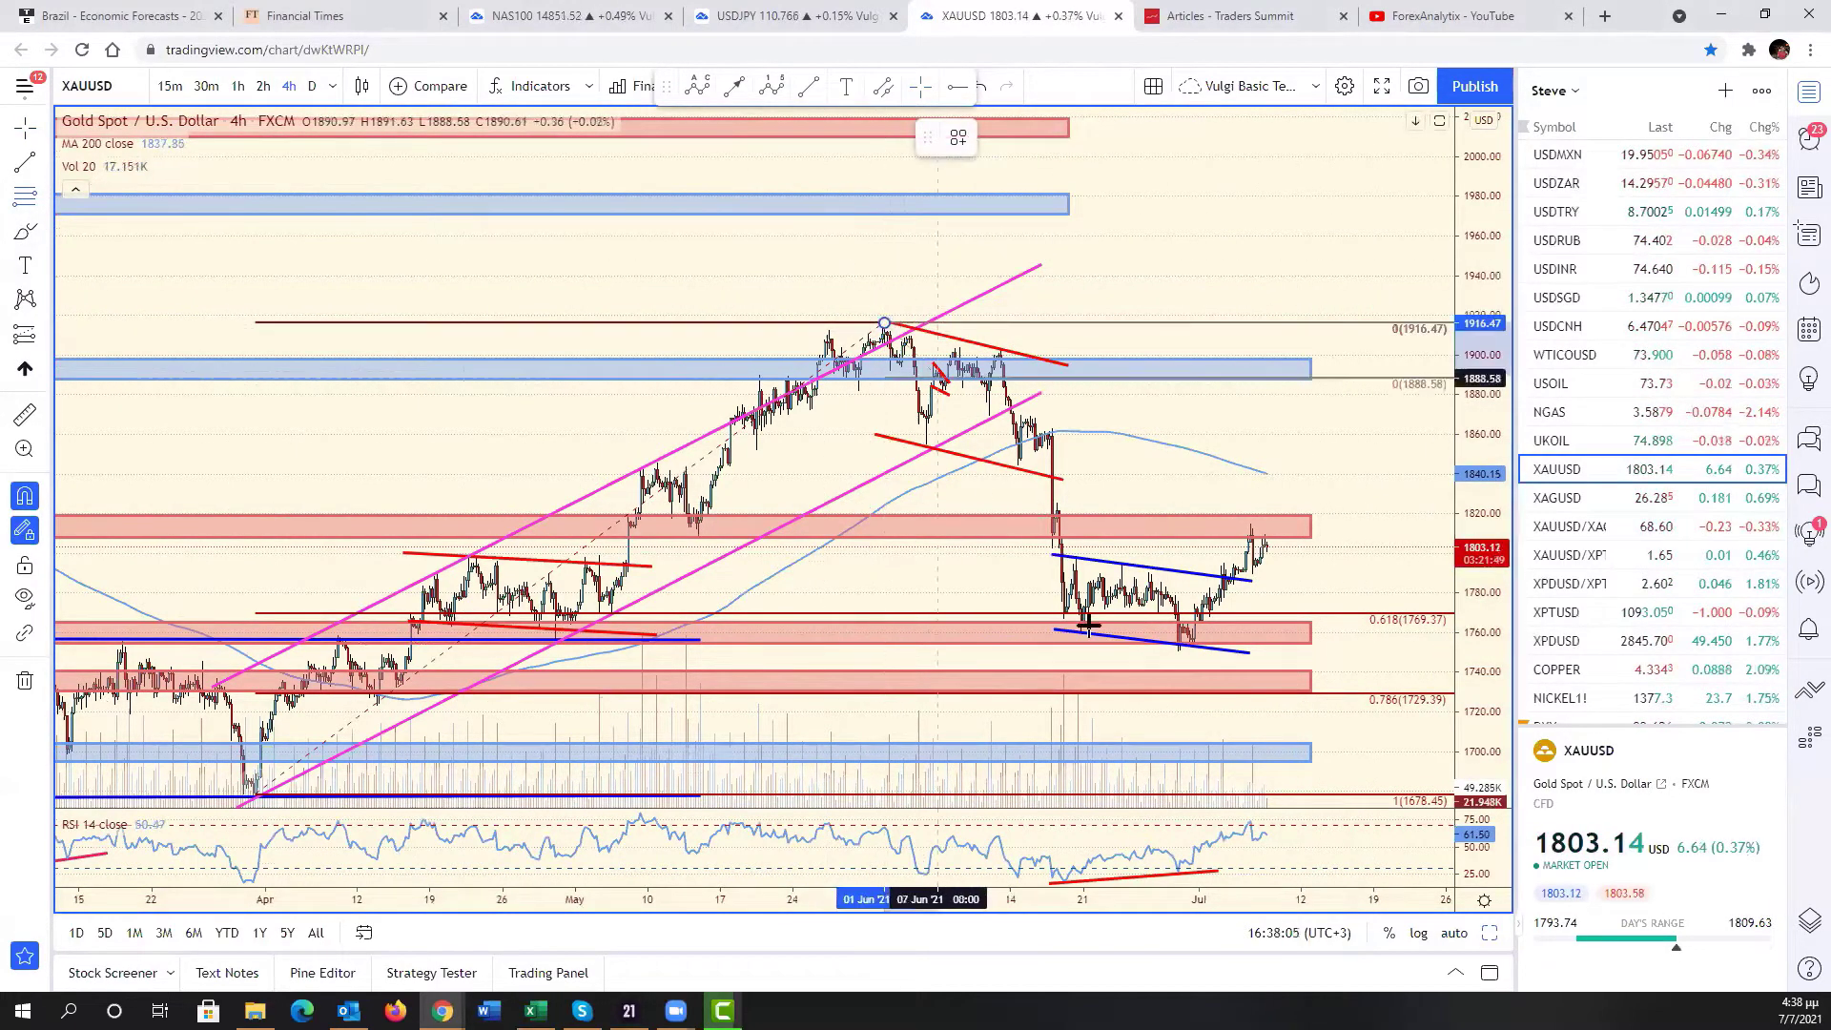
pyautogui.click(1168, 674)
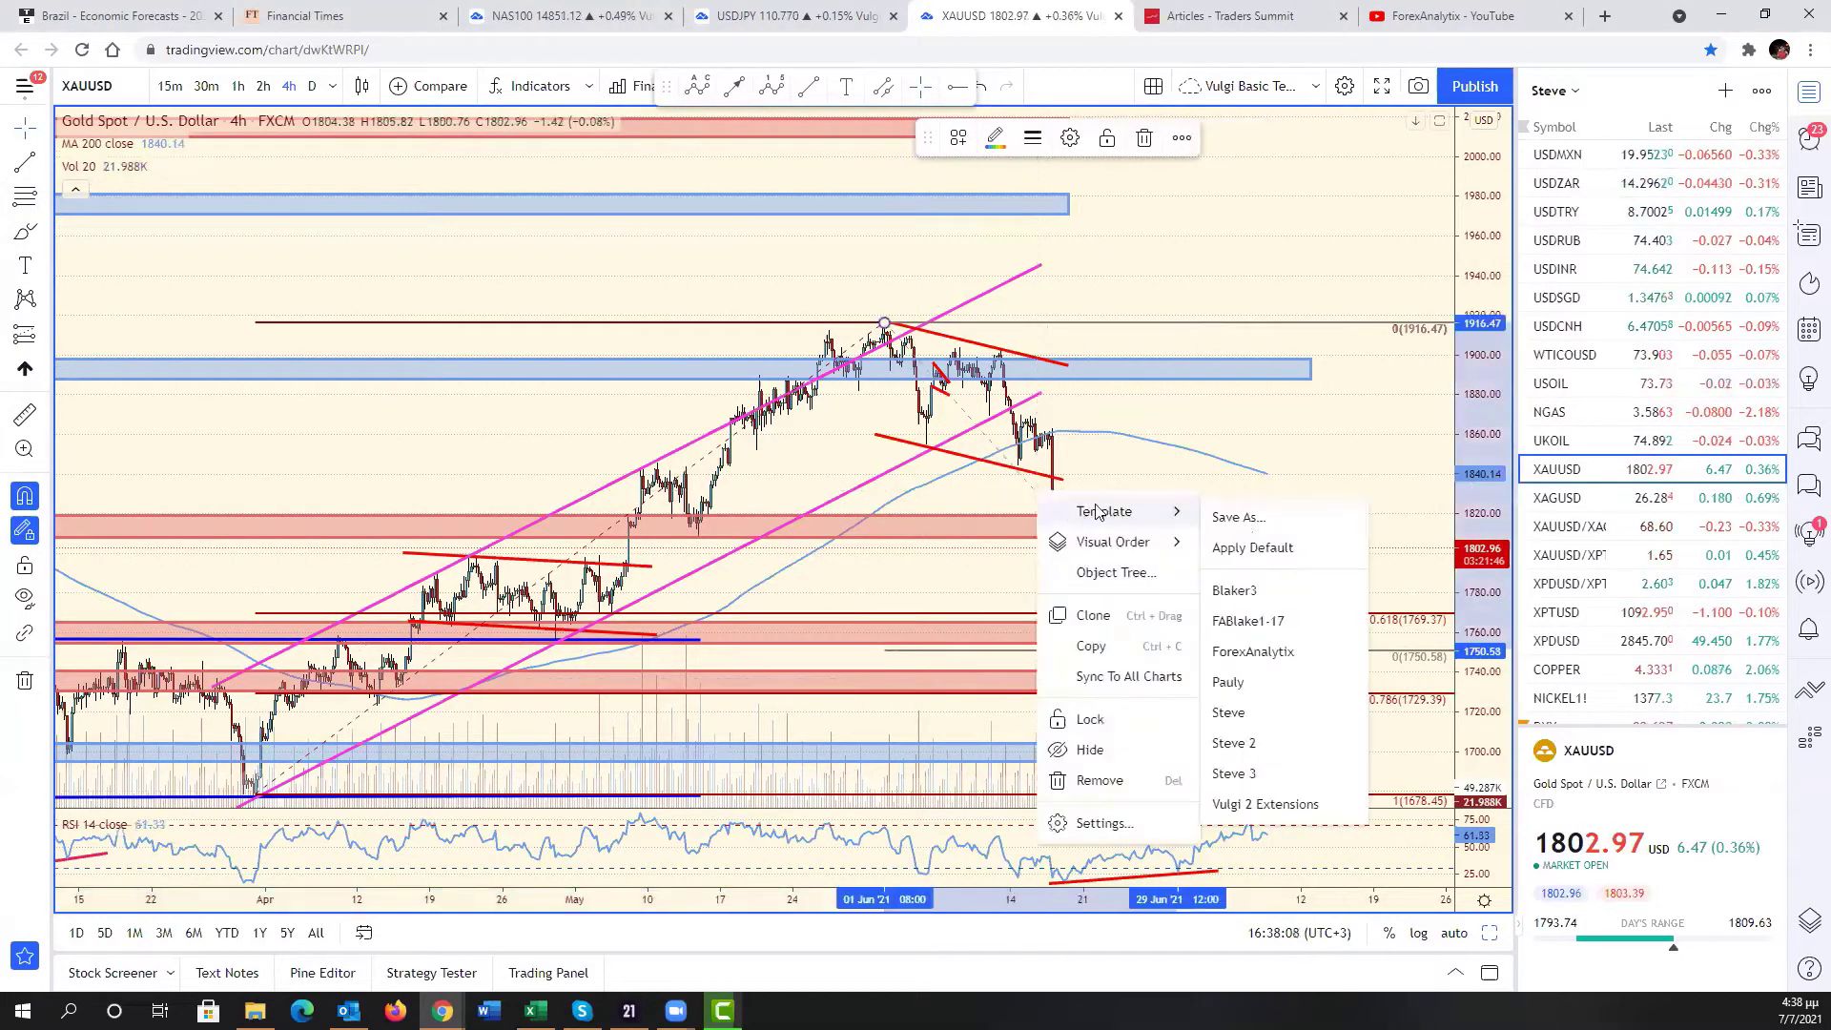
# - Apply the saved Fibonacci level template to the gold Fib retracement
pyautogui.rightClick(1045, 501)
pyautogui.moveTo(1107, 511)
pyautogui.click(1282, 715)
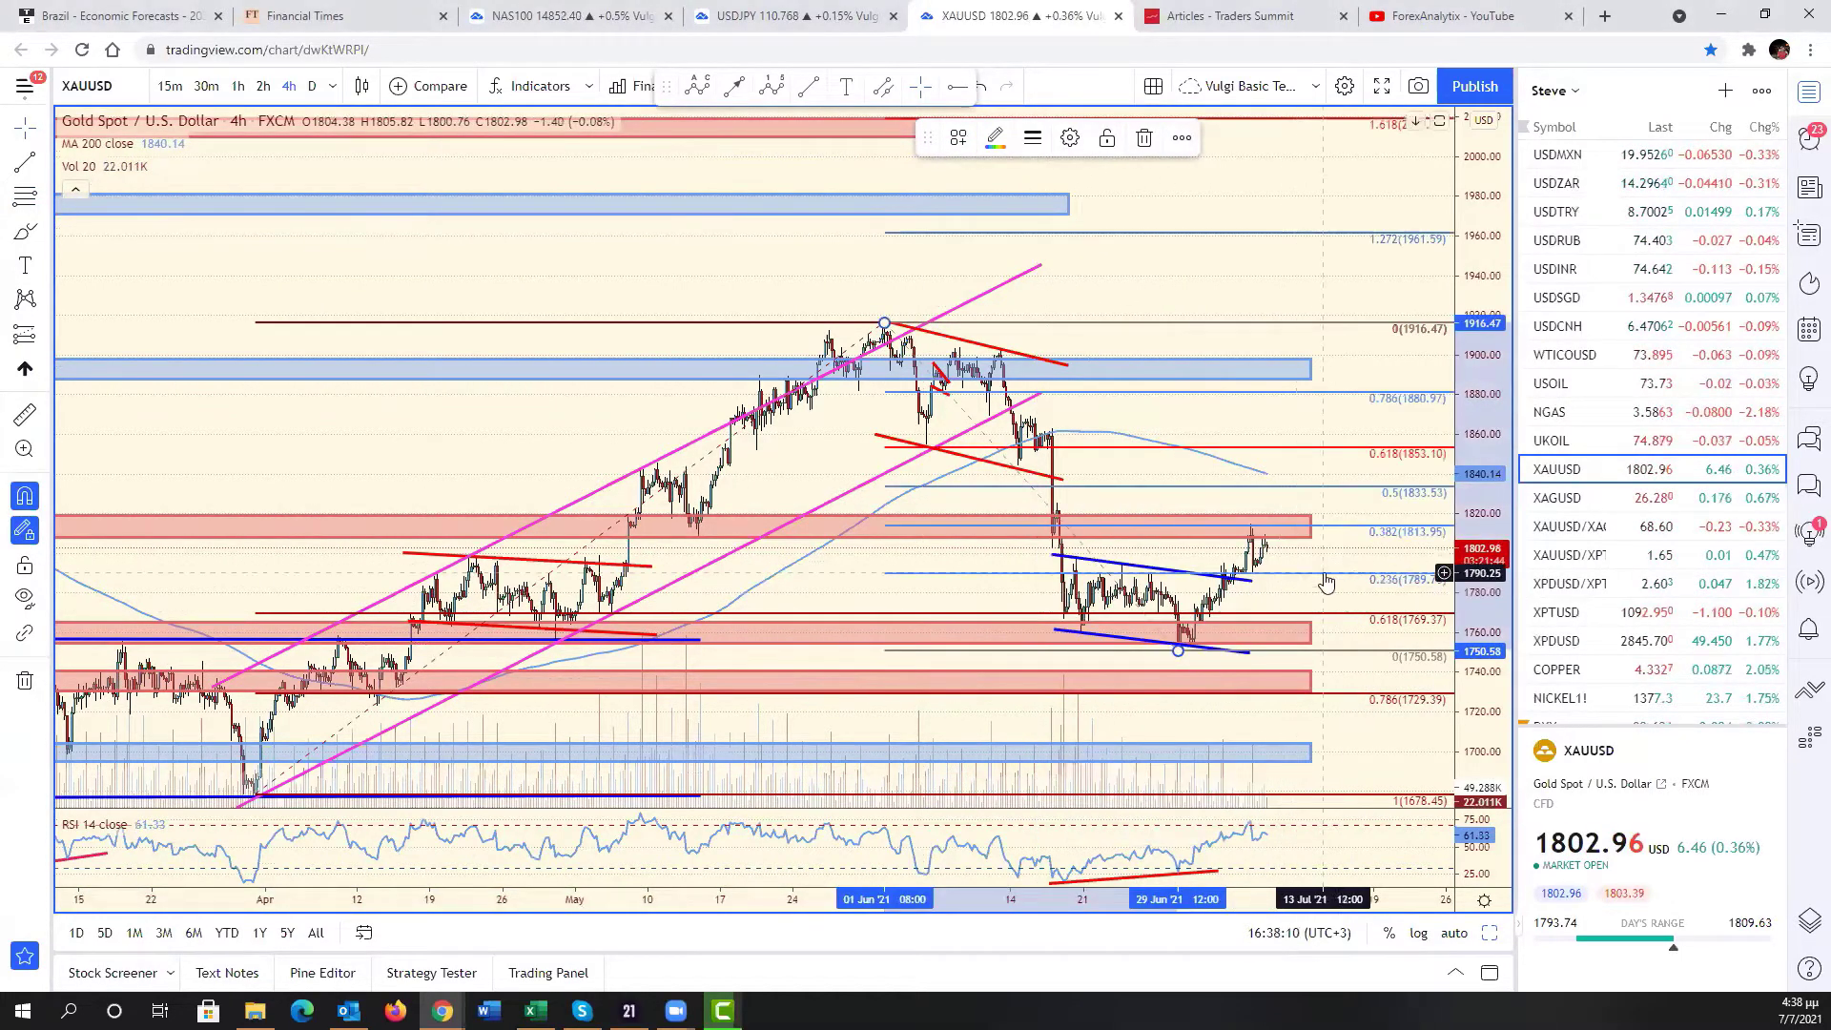
# - Hide the 0.236, 1.618 and 1.272 levels in the Fib settings and confirm
pyautogui.rightClick(1365, 530)
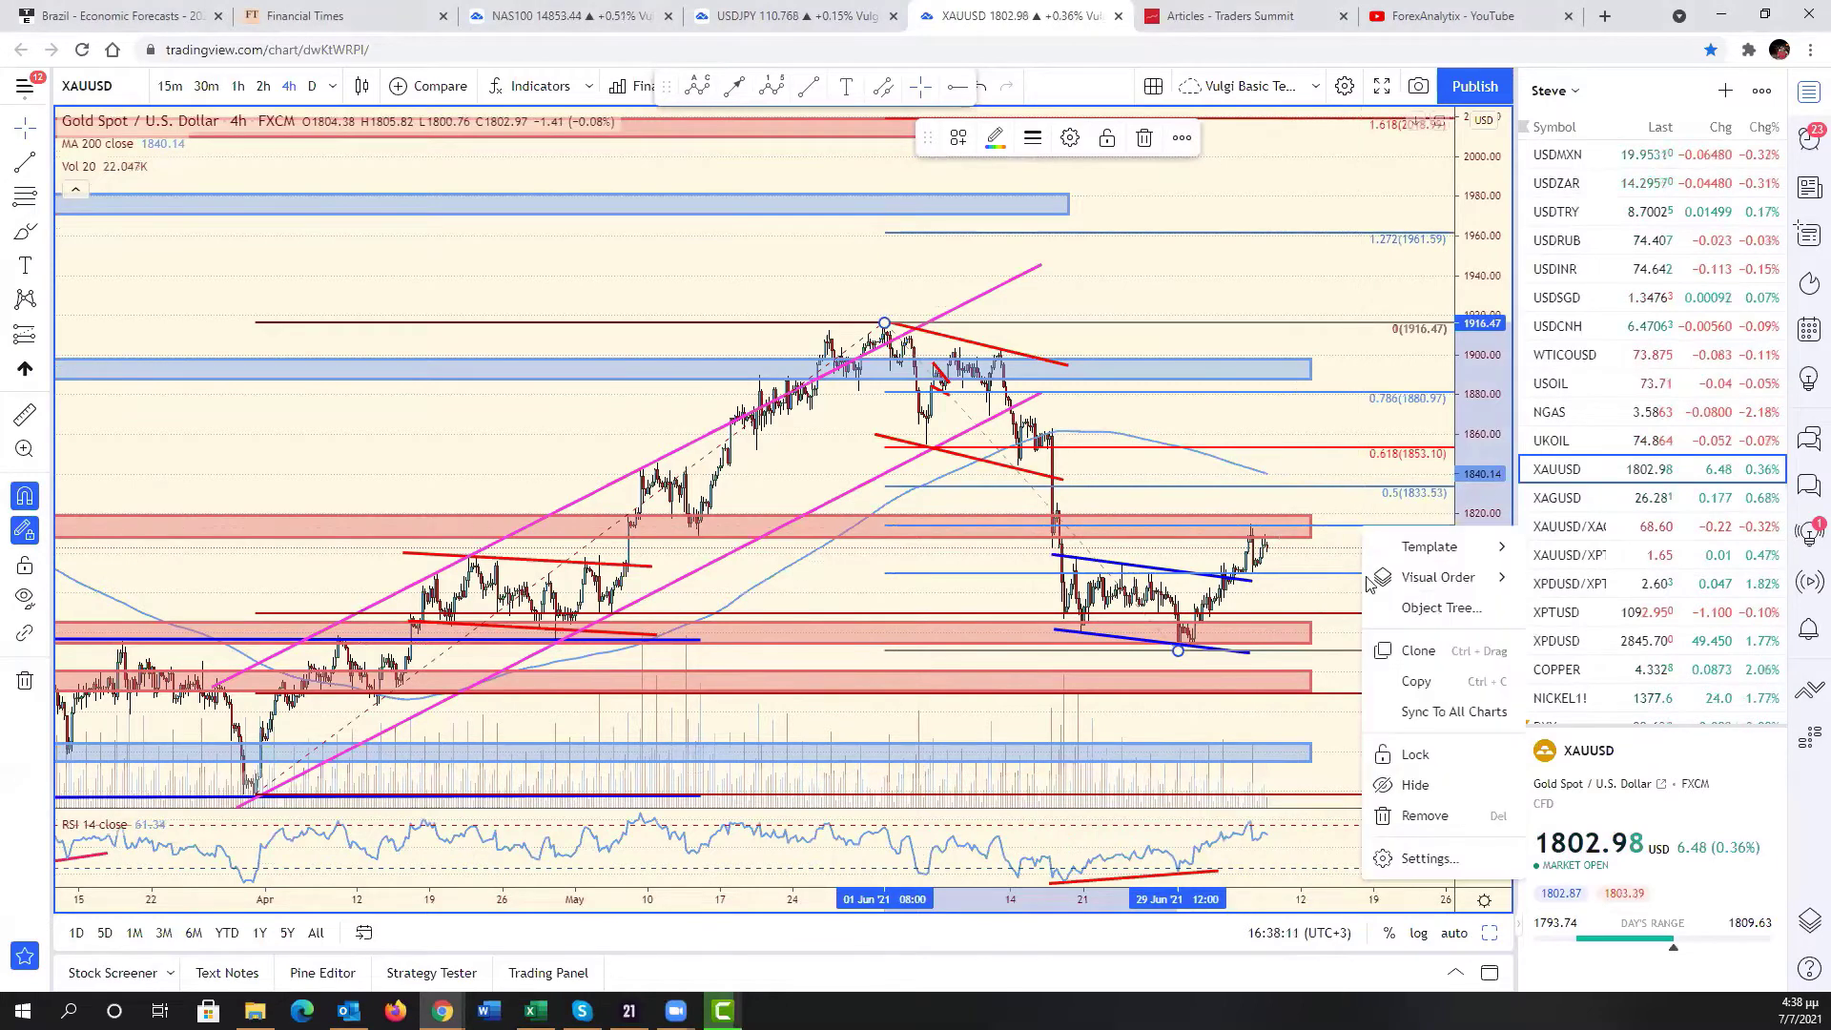
pyautogui.click(1430, 858)
pyautogui.click(934, 413)
pyautogui.click(934, 533)
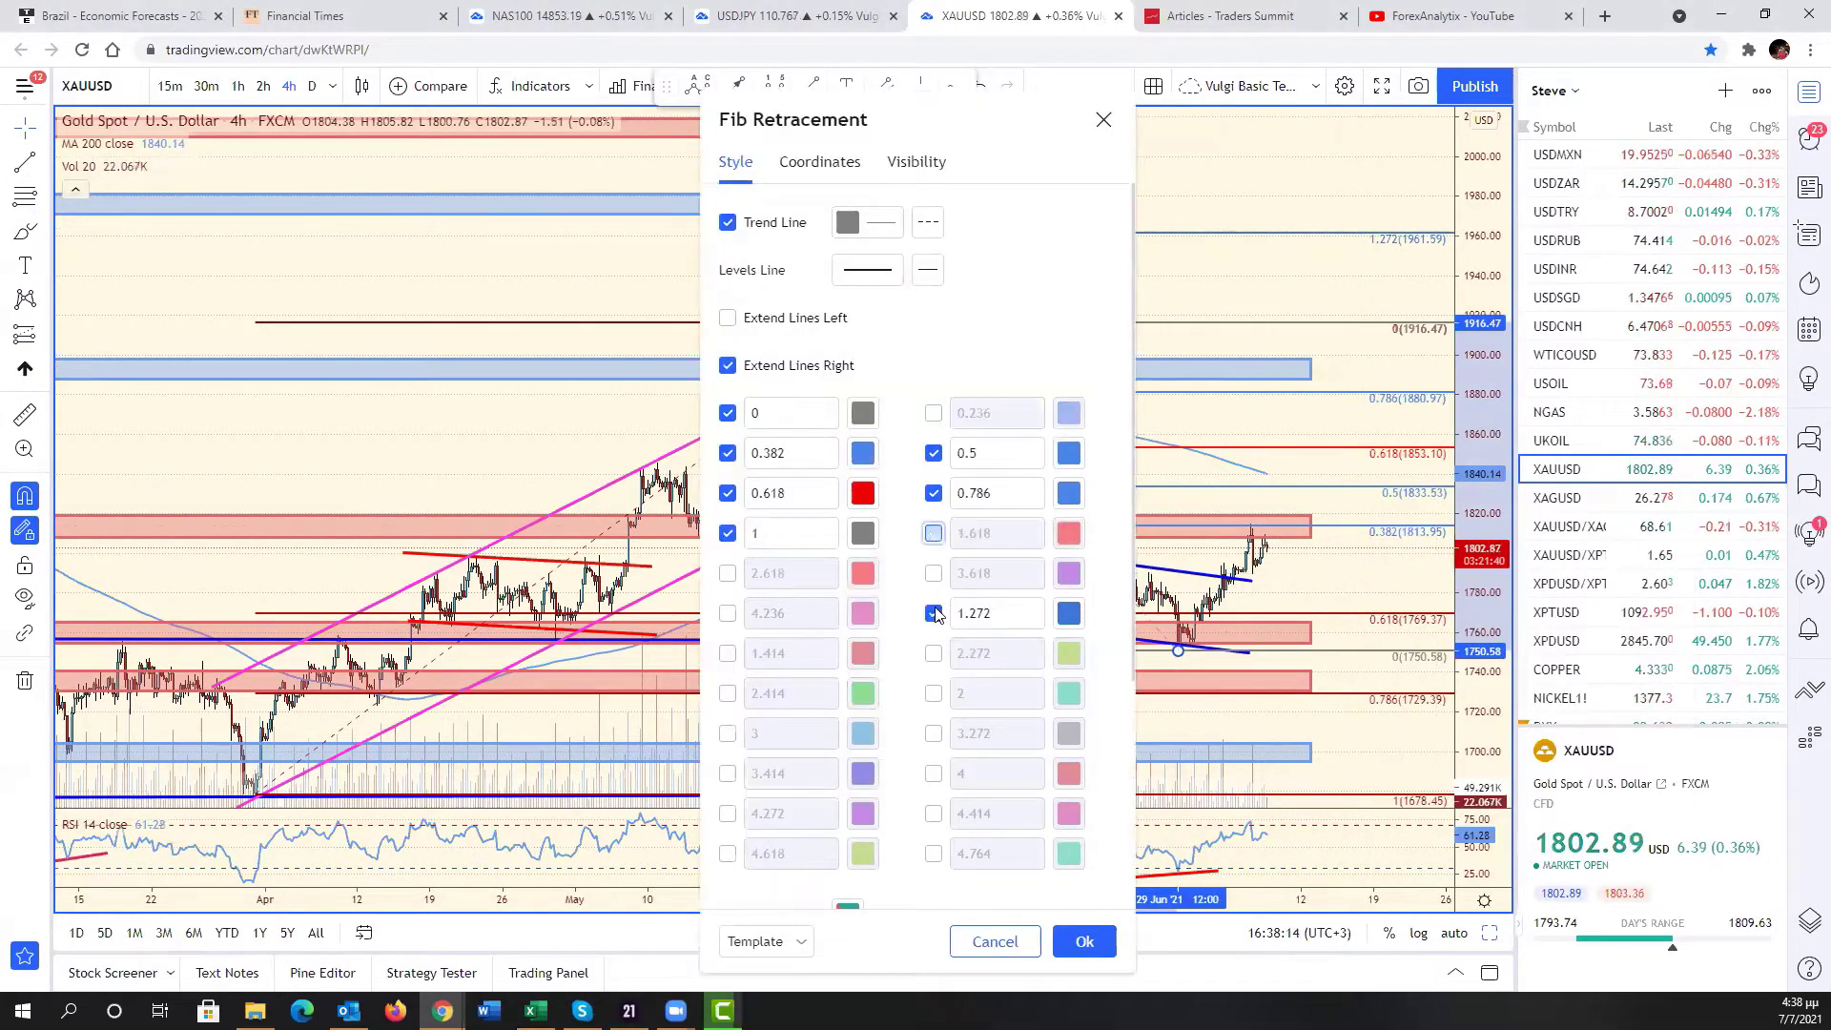
pyautogui.click(934, 613)
pyautogui.click(1085, 941)
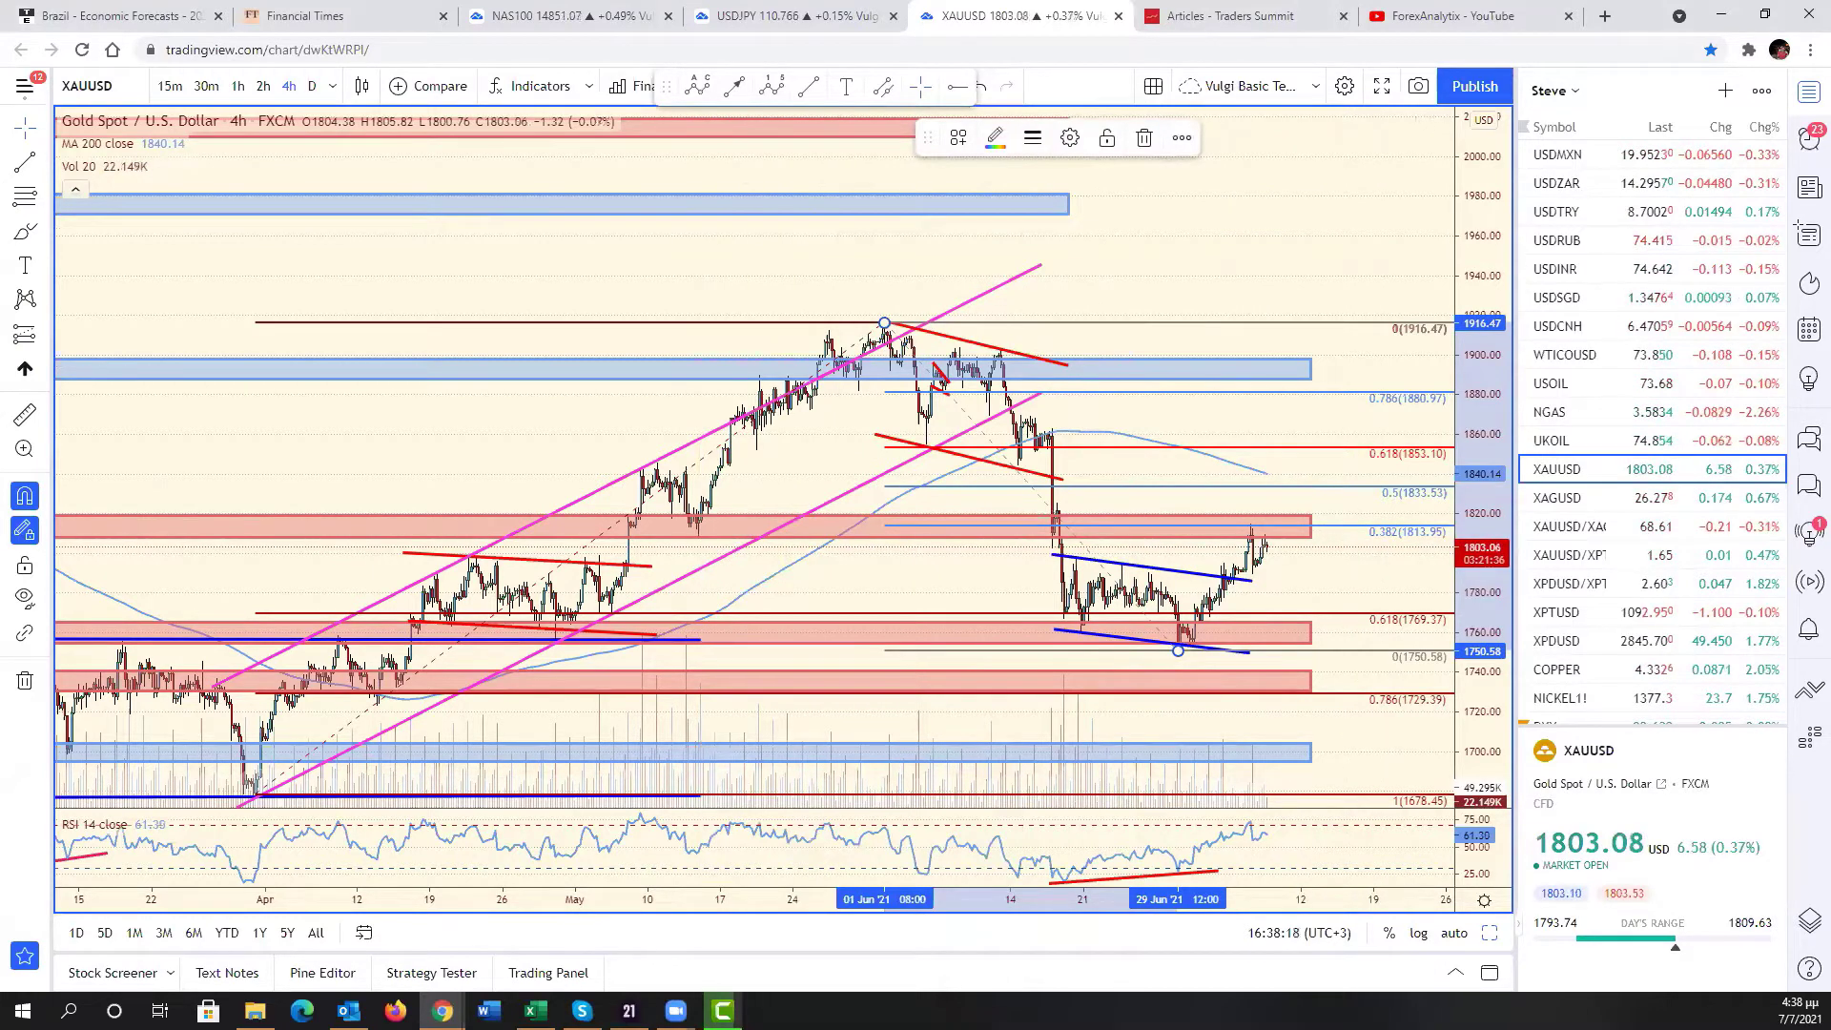
pyautogui.hotkey('alt', 'Tab')
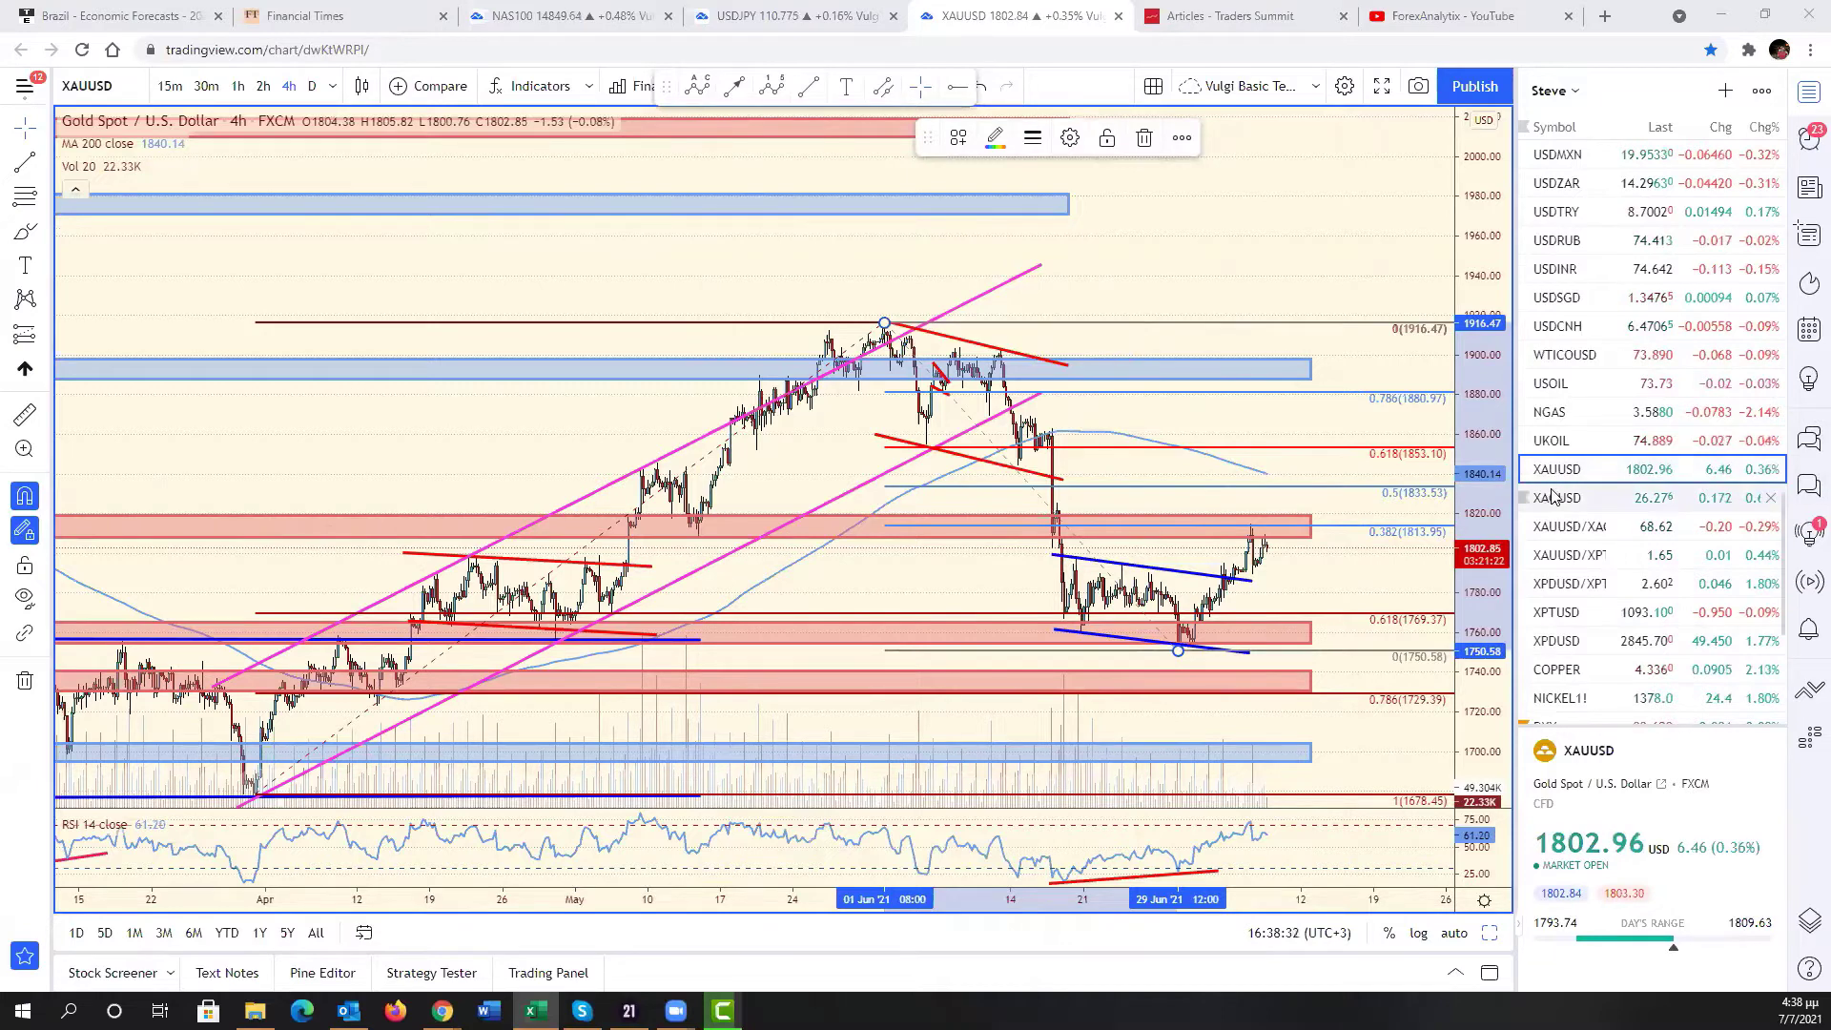
# - Switch to the XAGUSD silver chart and zoom in and out to review its trendlines and zones
pyautogui.click(1622, 497)
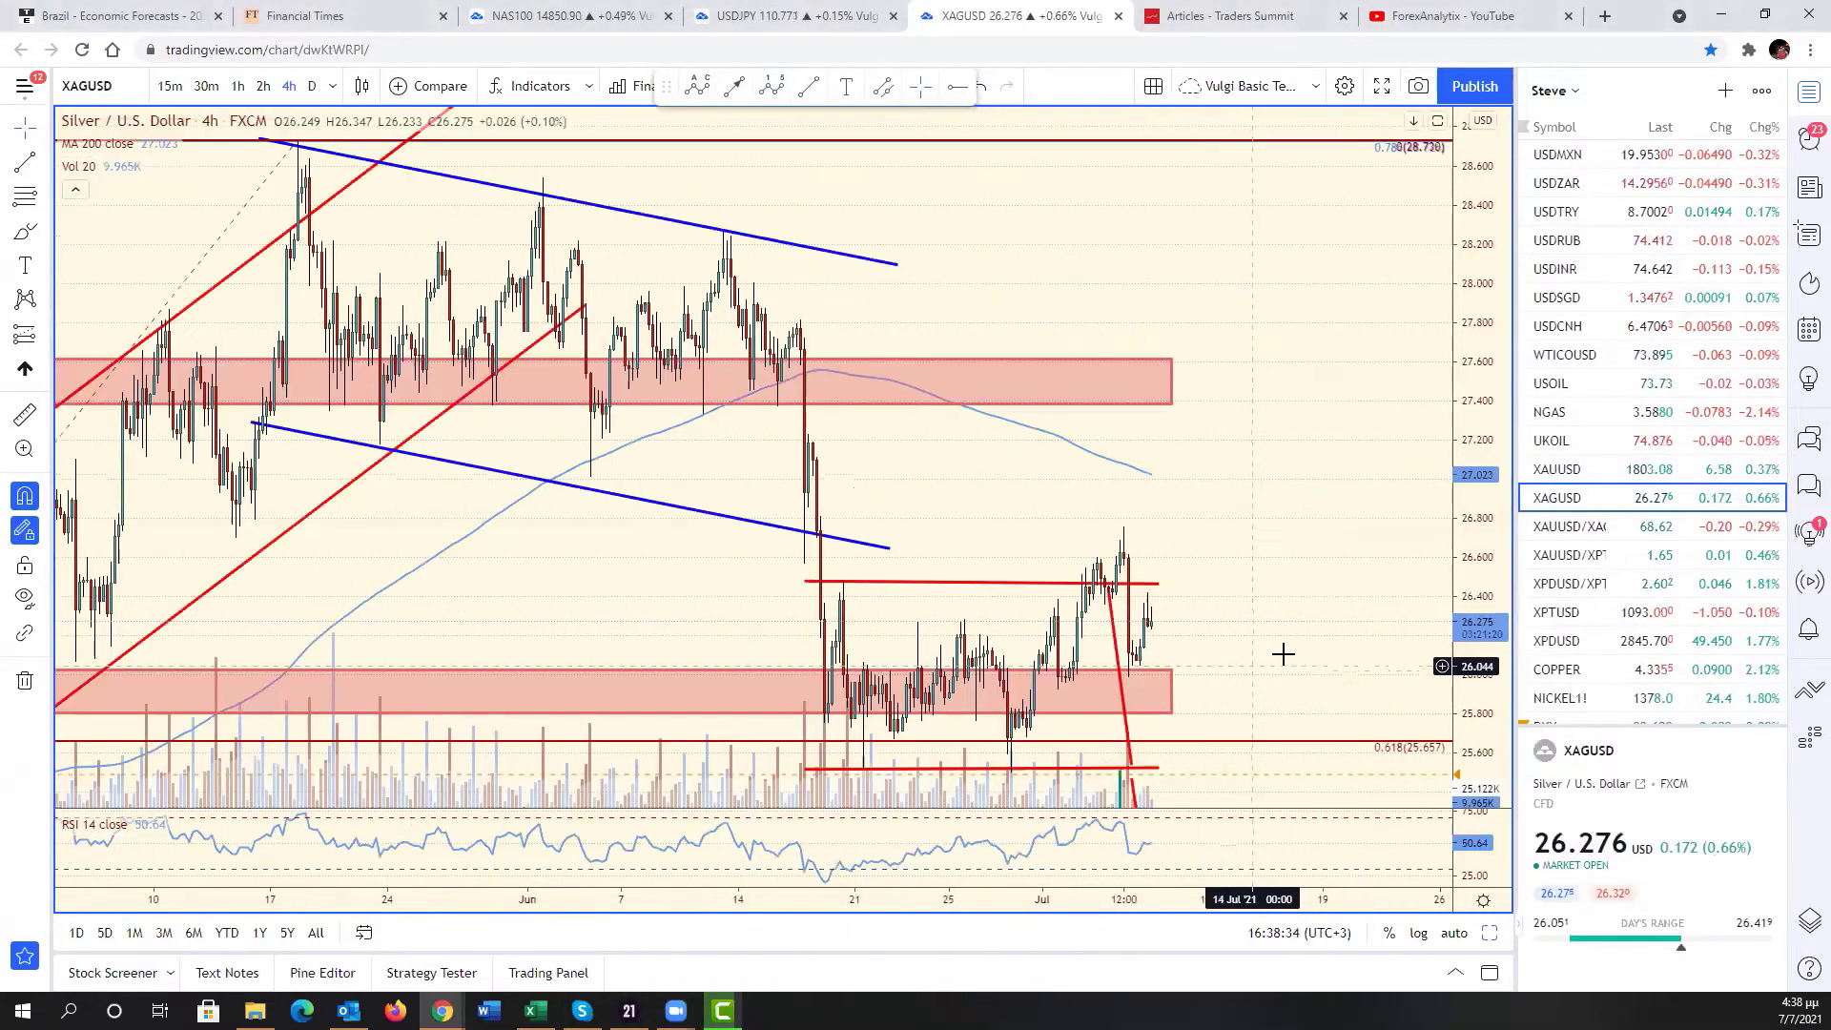
pyautogui.scroll(3, 1231, 682)
pyautogui.scroll(1, 1181, 696)
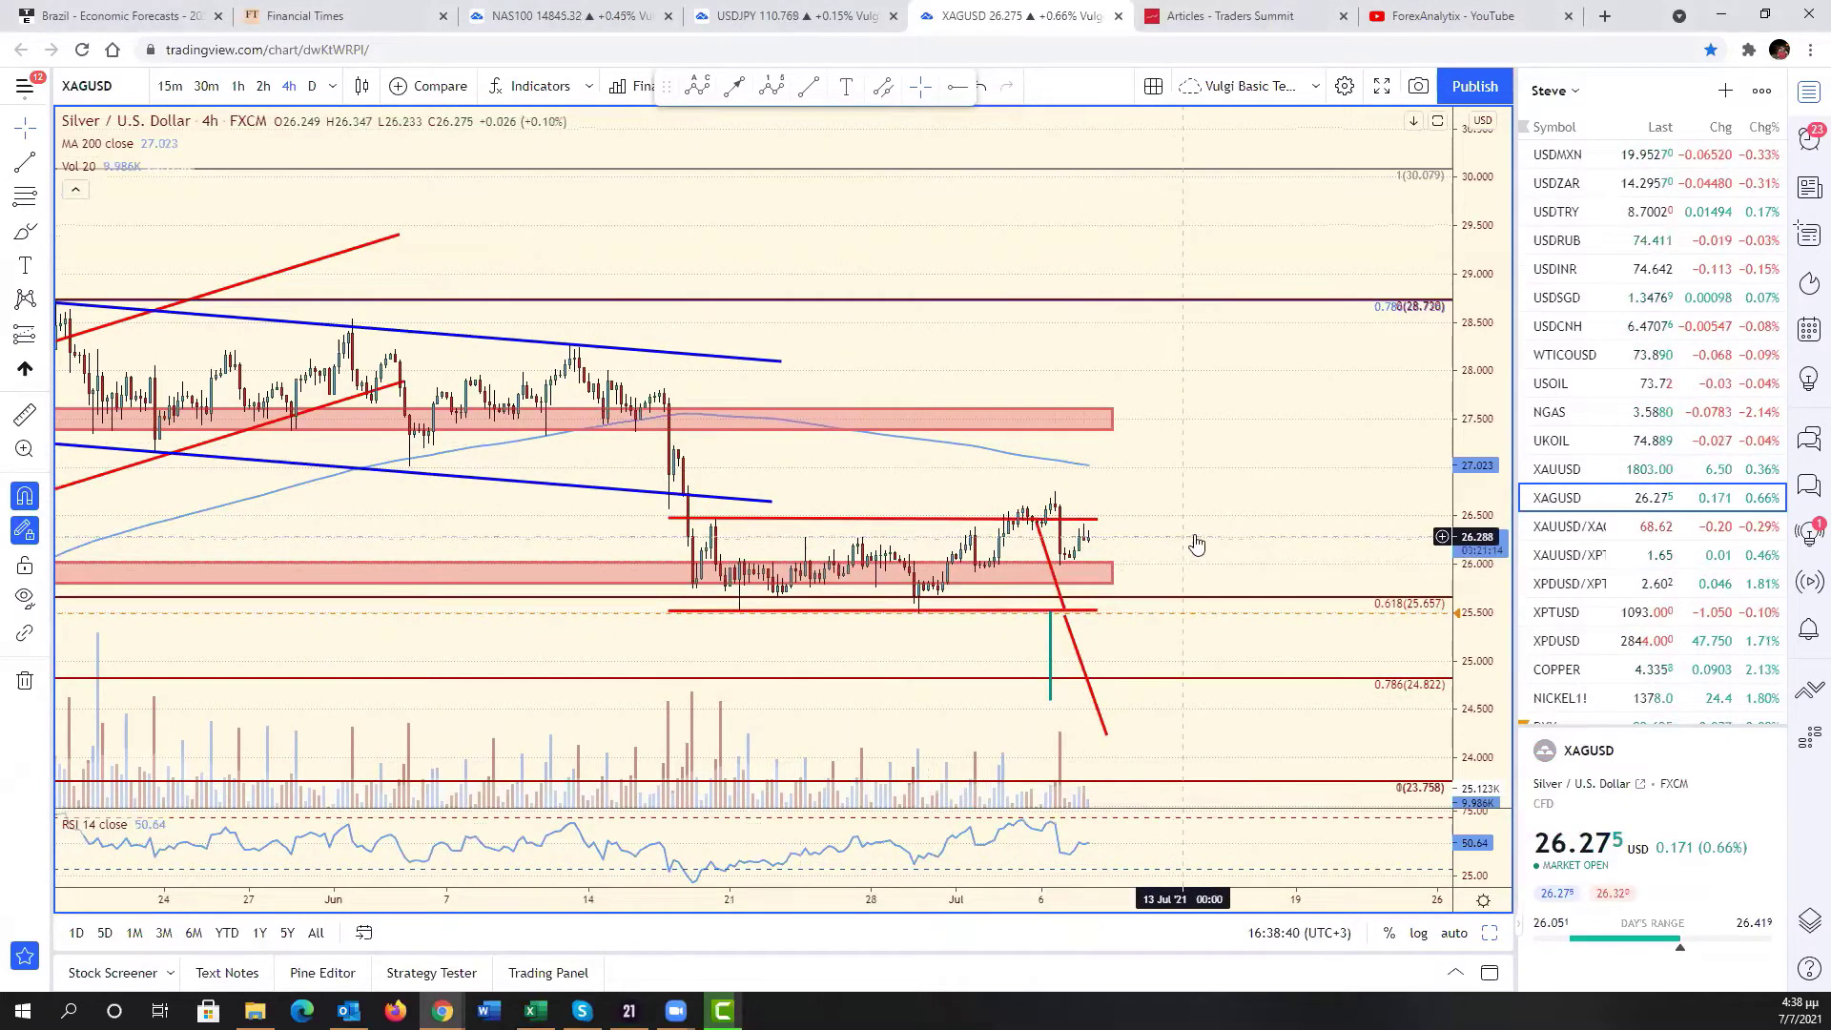
pyautogui.scroll(-2, 1230, 534)
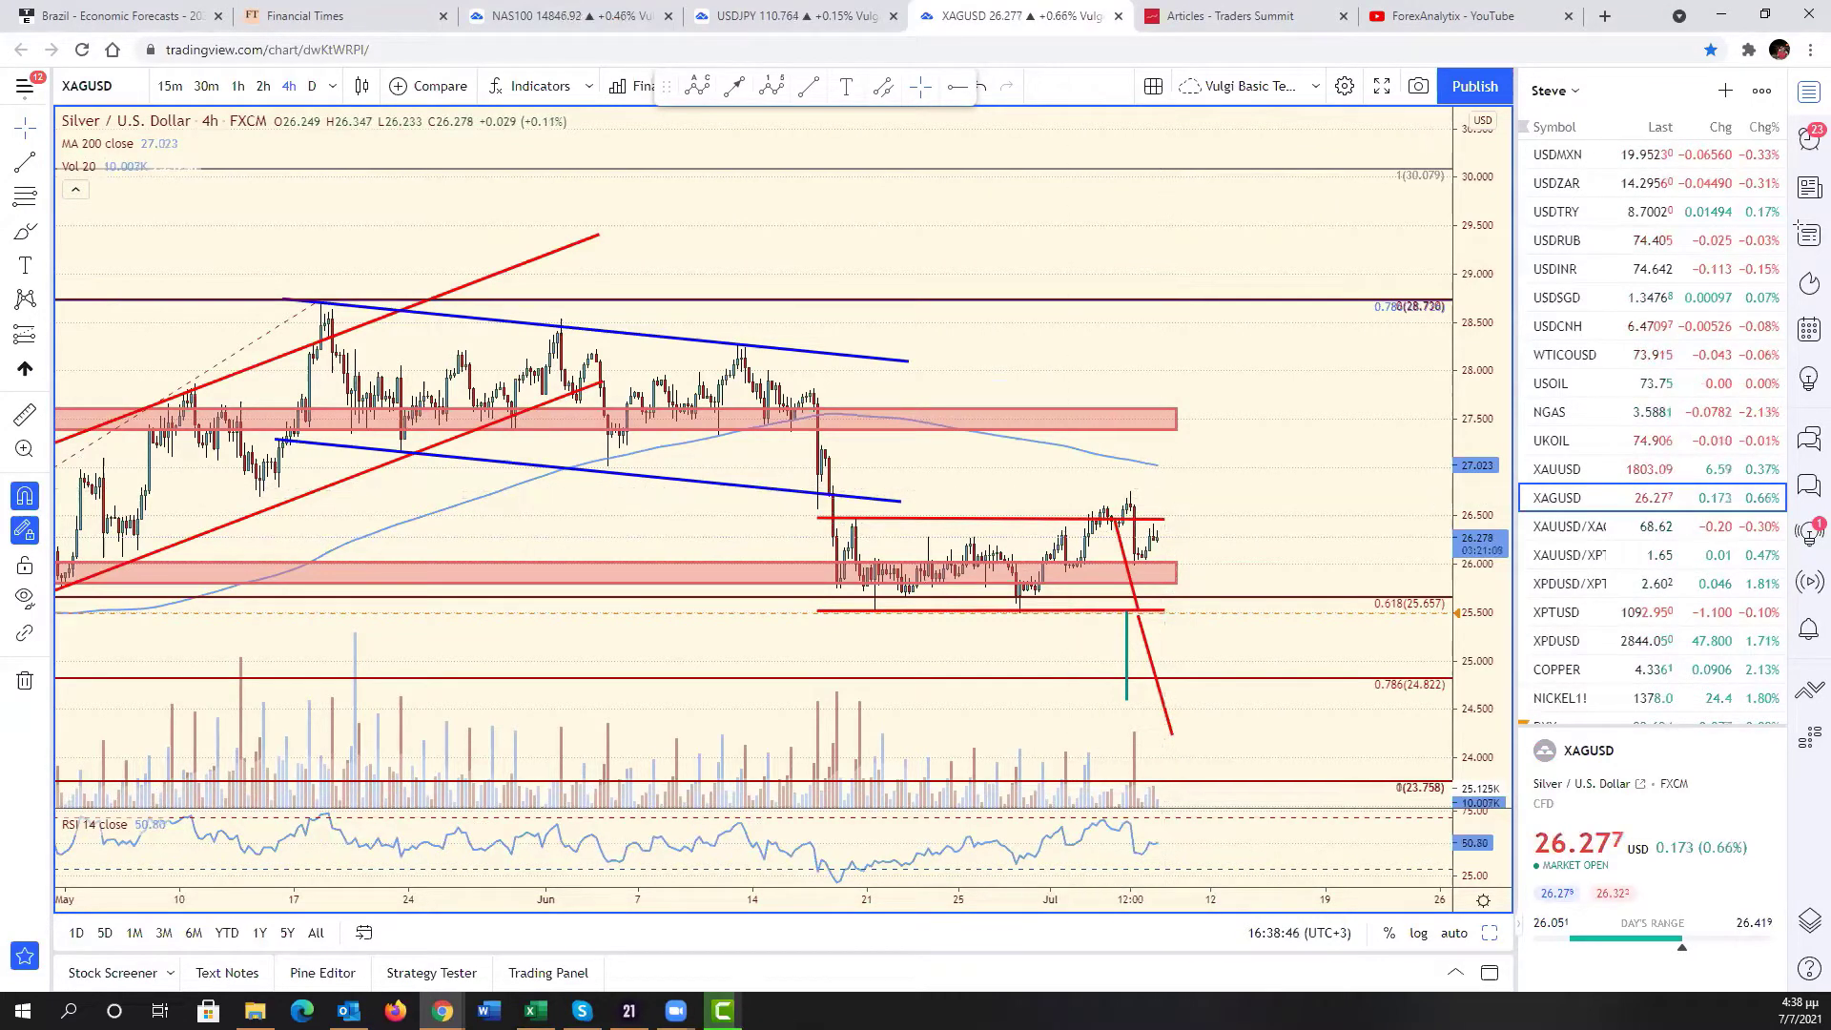
pyautogui.hotkey('alt', 'Tab')
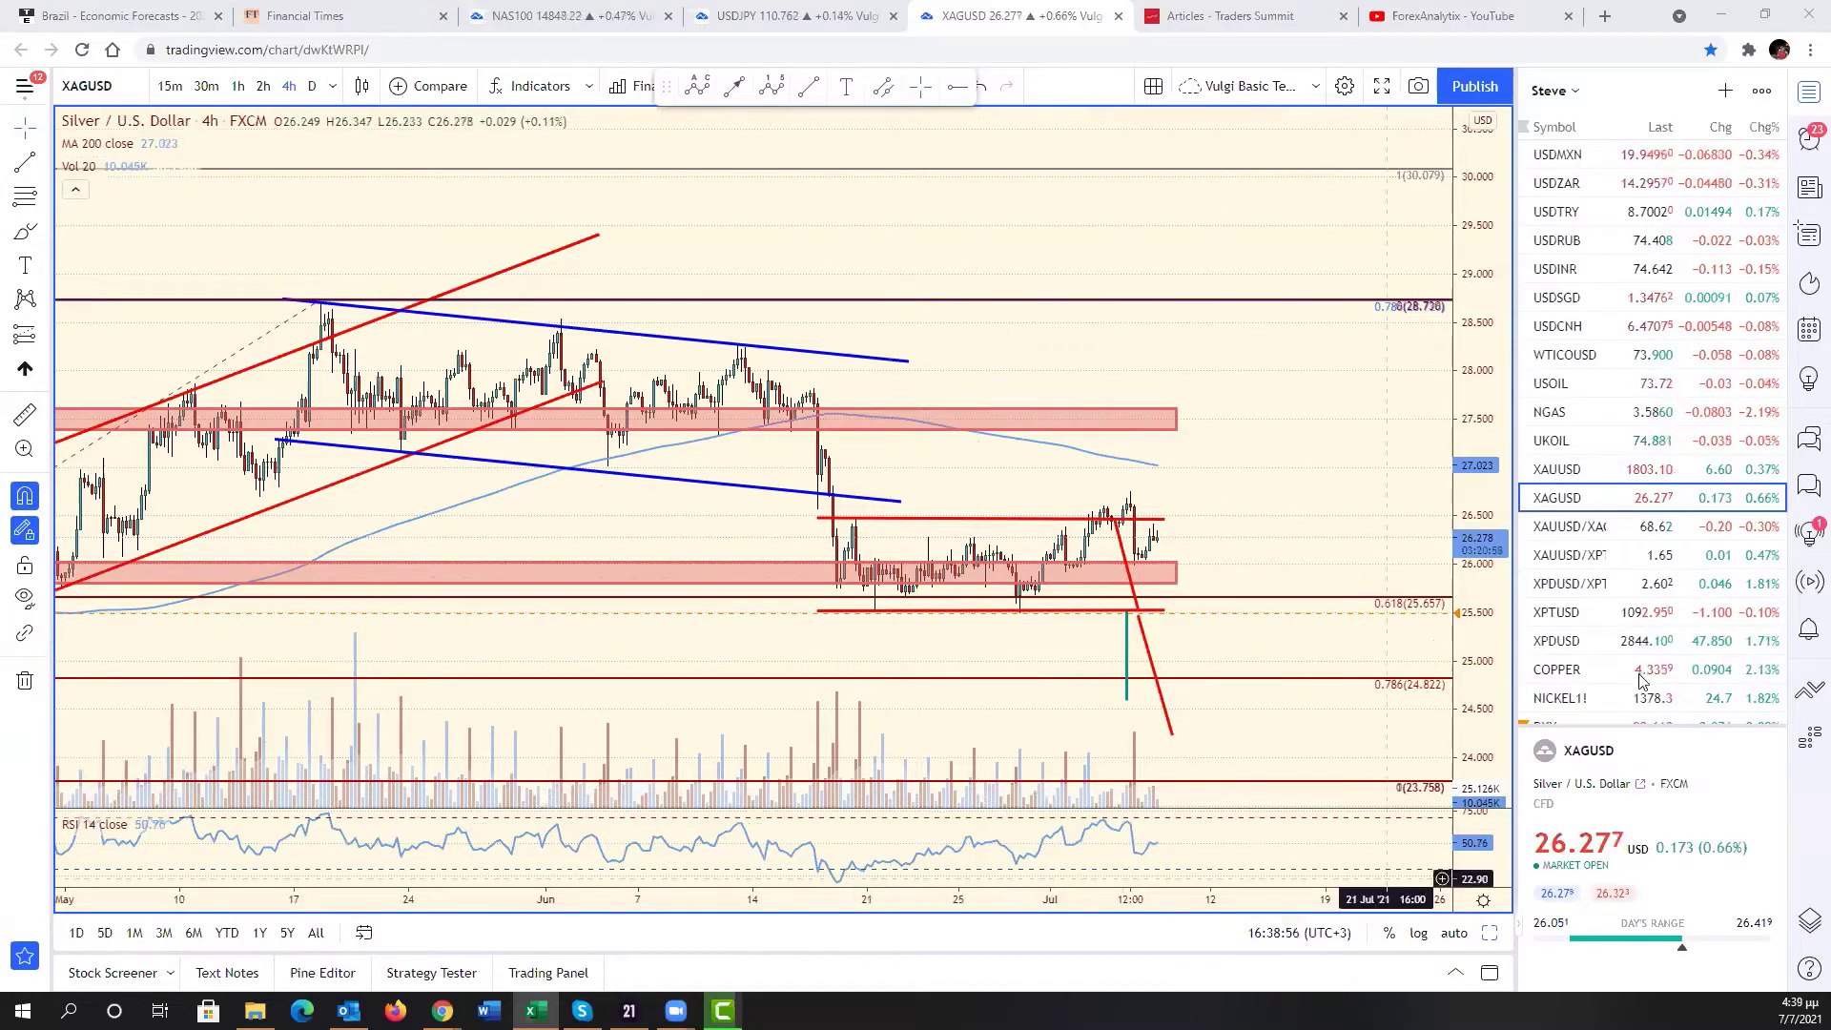
pyautogui.scroll(-4, 1610, 626)
# - On BTCUSD, extend the red zones (including 42500) and the 40500 and 30000 blue lines to 14 Jul
pyautogui.click(1611, 622)
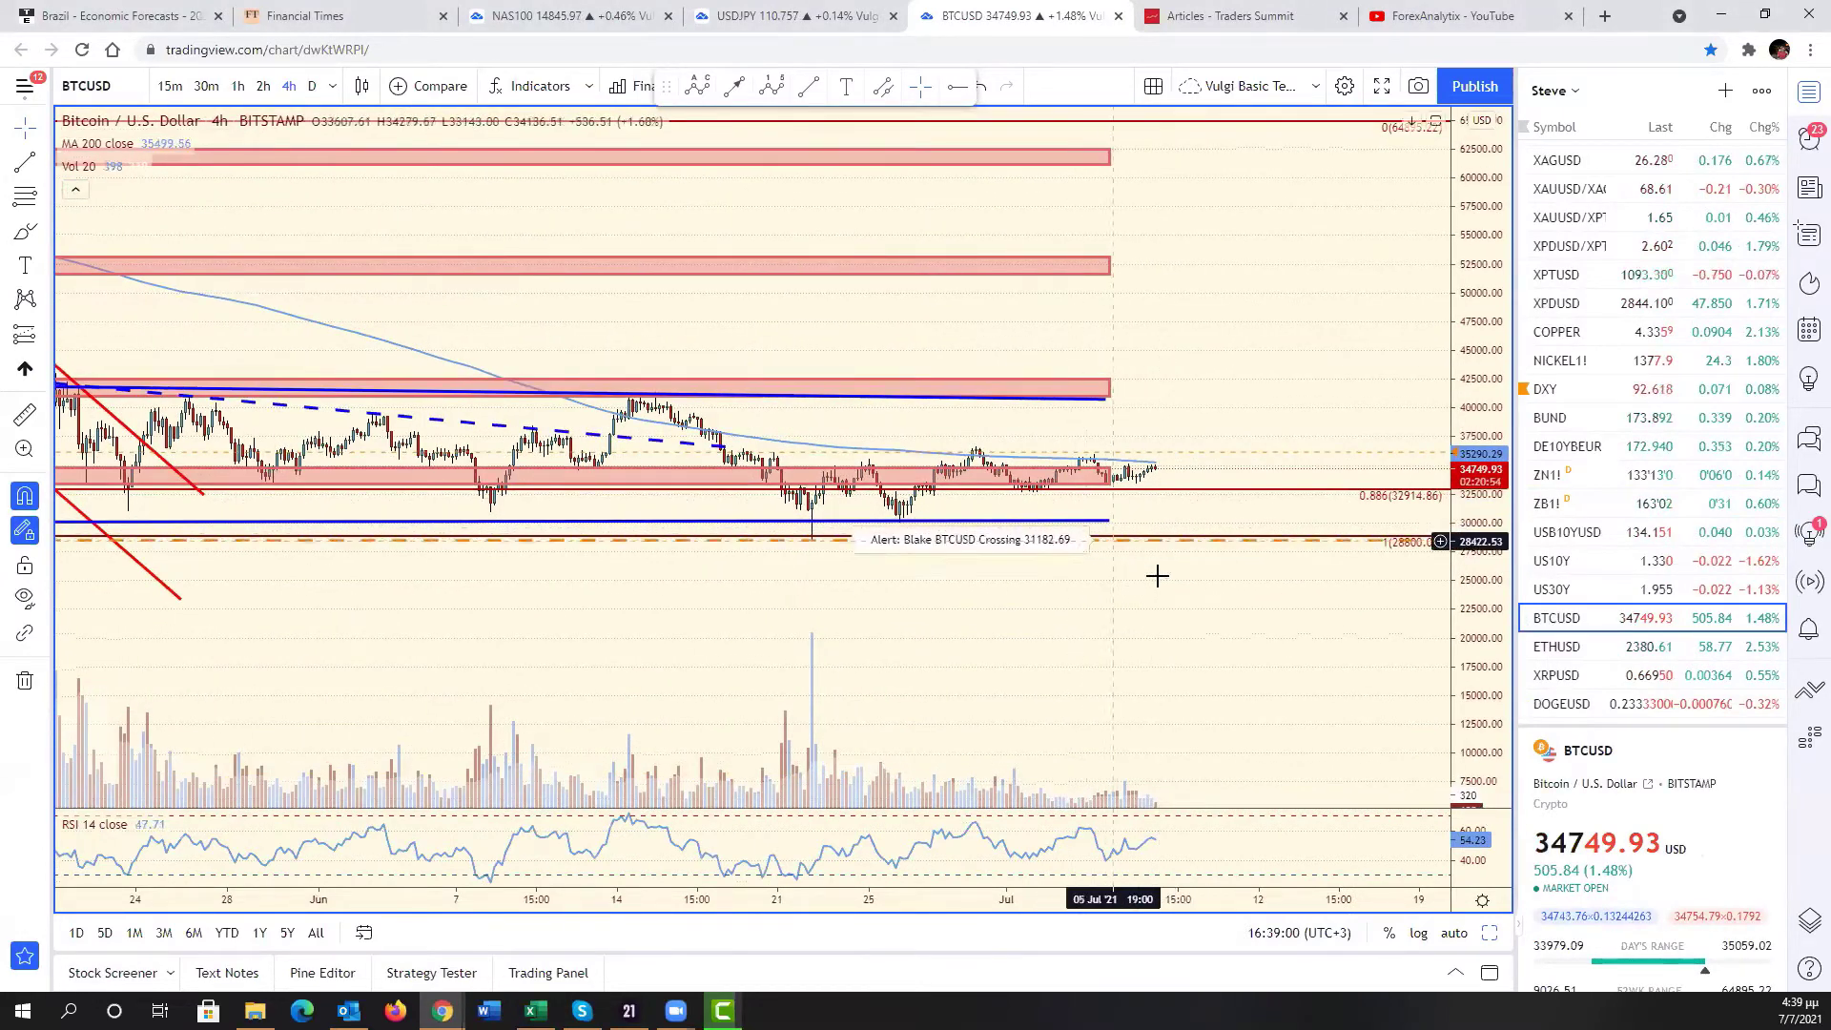
pyautogui.scroll(-5, 1157, 576)
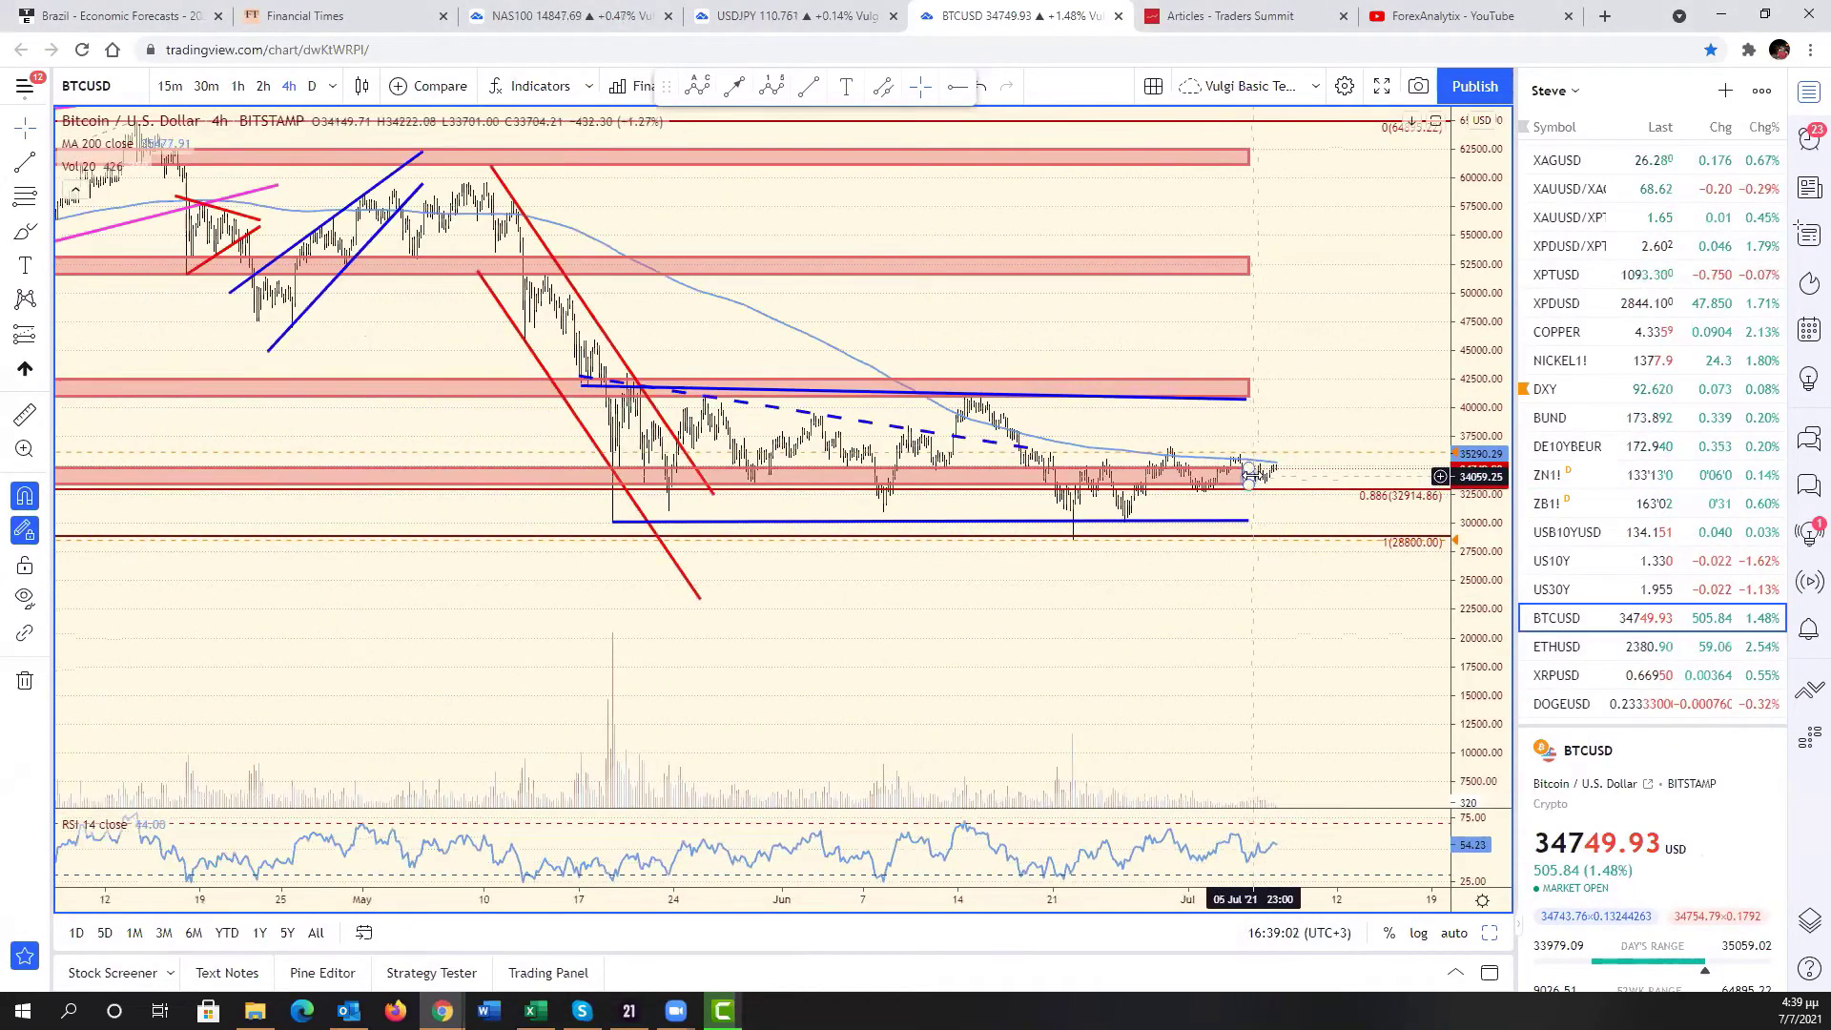
pyautogui.moveTo(1252, 477); pyautogui.dragTo(1366, 477)
pyautogui.moveTo(1253, 387); pyautogui.dragTo(1366, 389)
pyautogui.click(1246, 399)
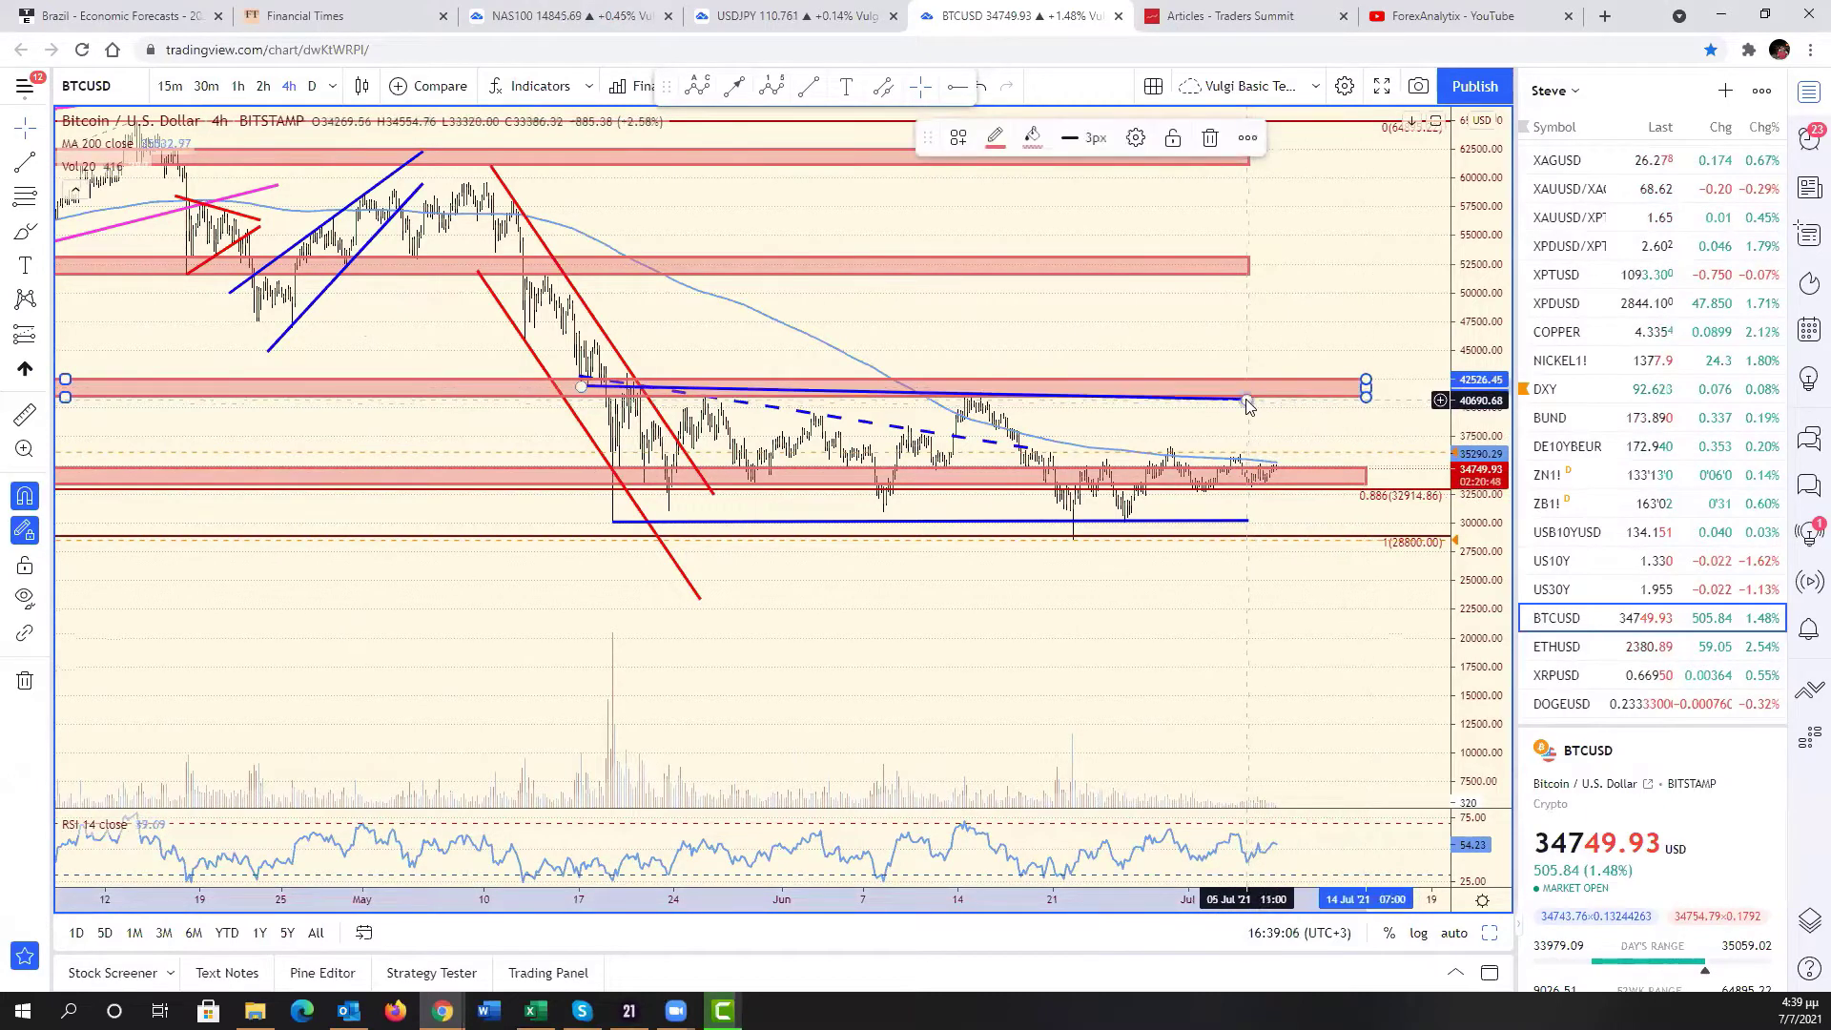
pyautogui.moveTo(1246, 398); pyautogui.dragTo(1373, 403)
pyautogui.click(1230, 522)
pyautogui.moveTo(1249, 522); pyautogui.dragTo(1374, 525)
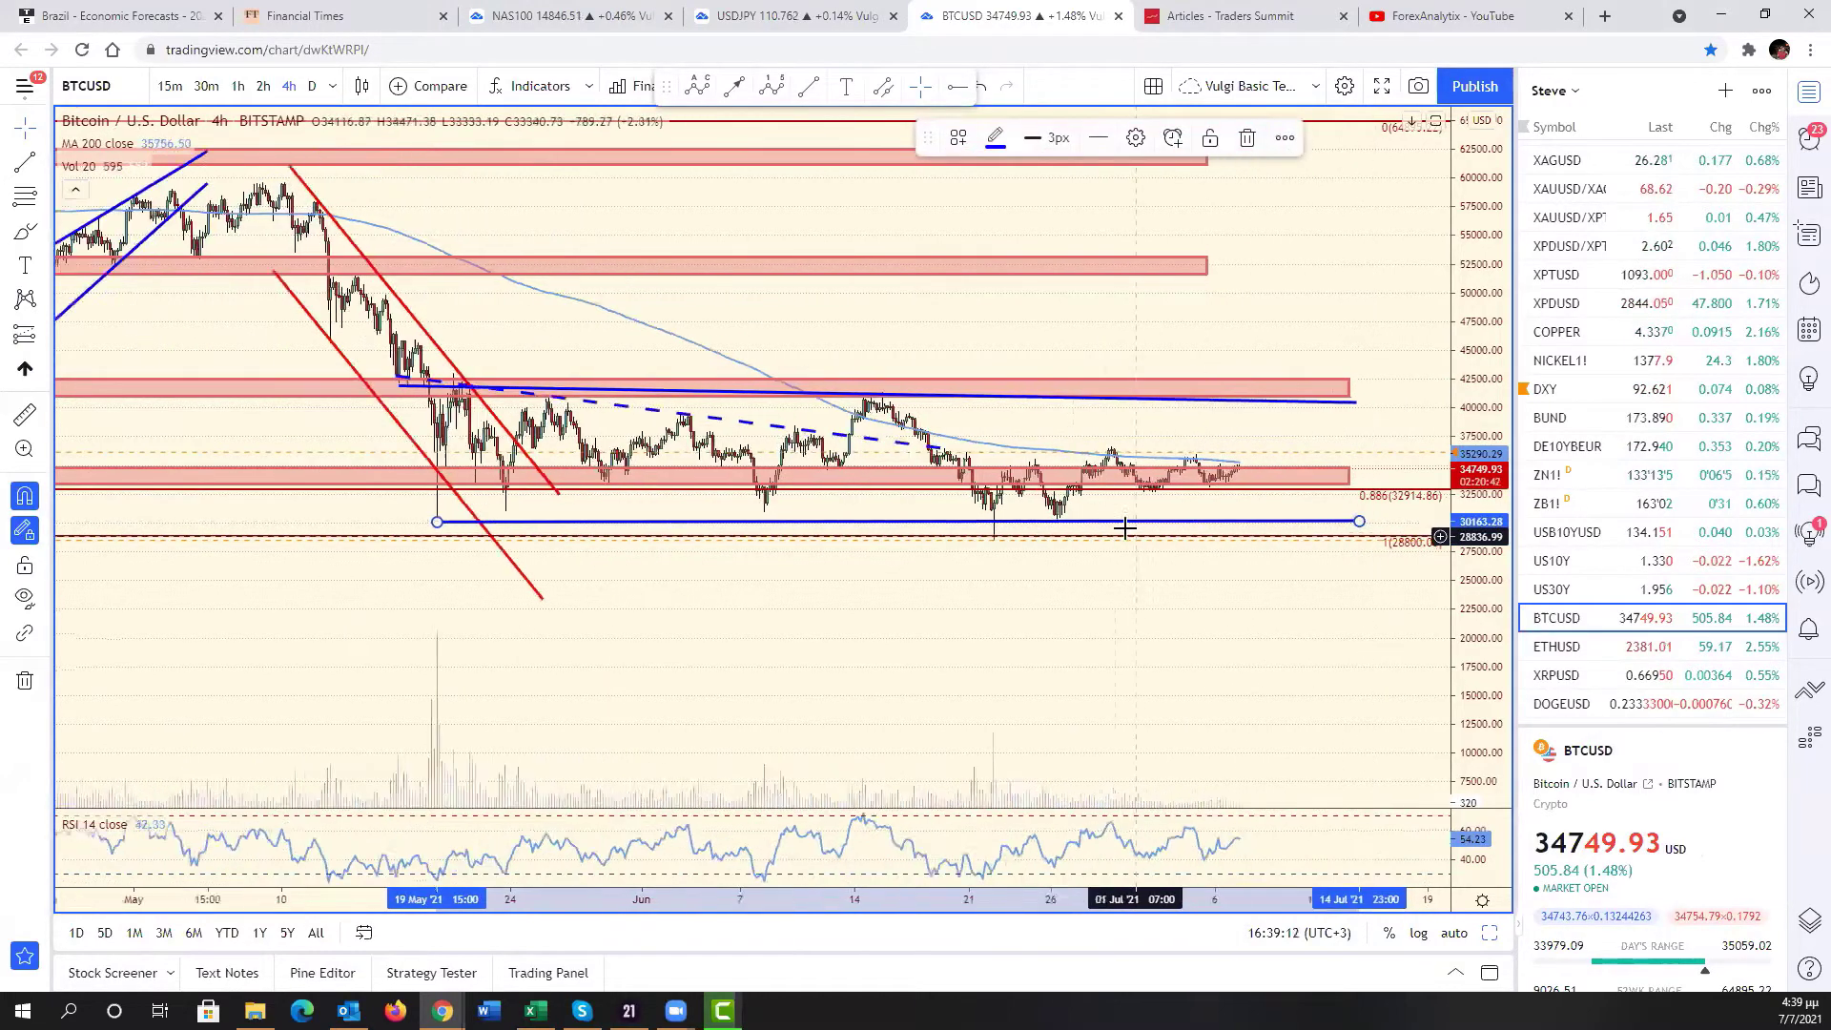
pyautogui.scroll(3, 1126, 524)
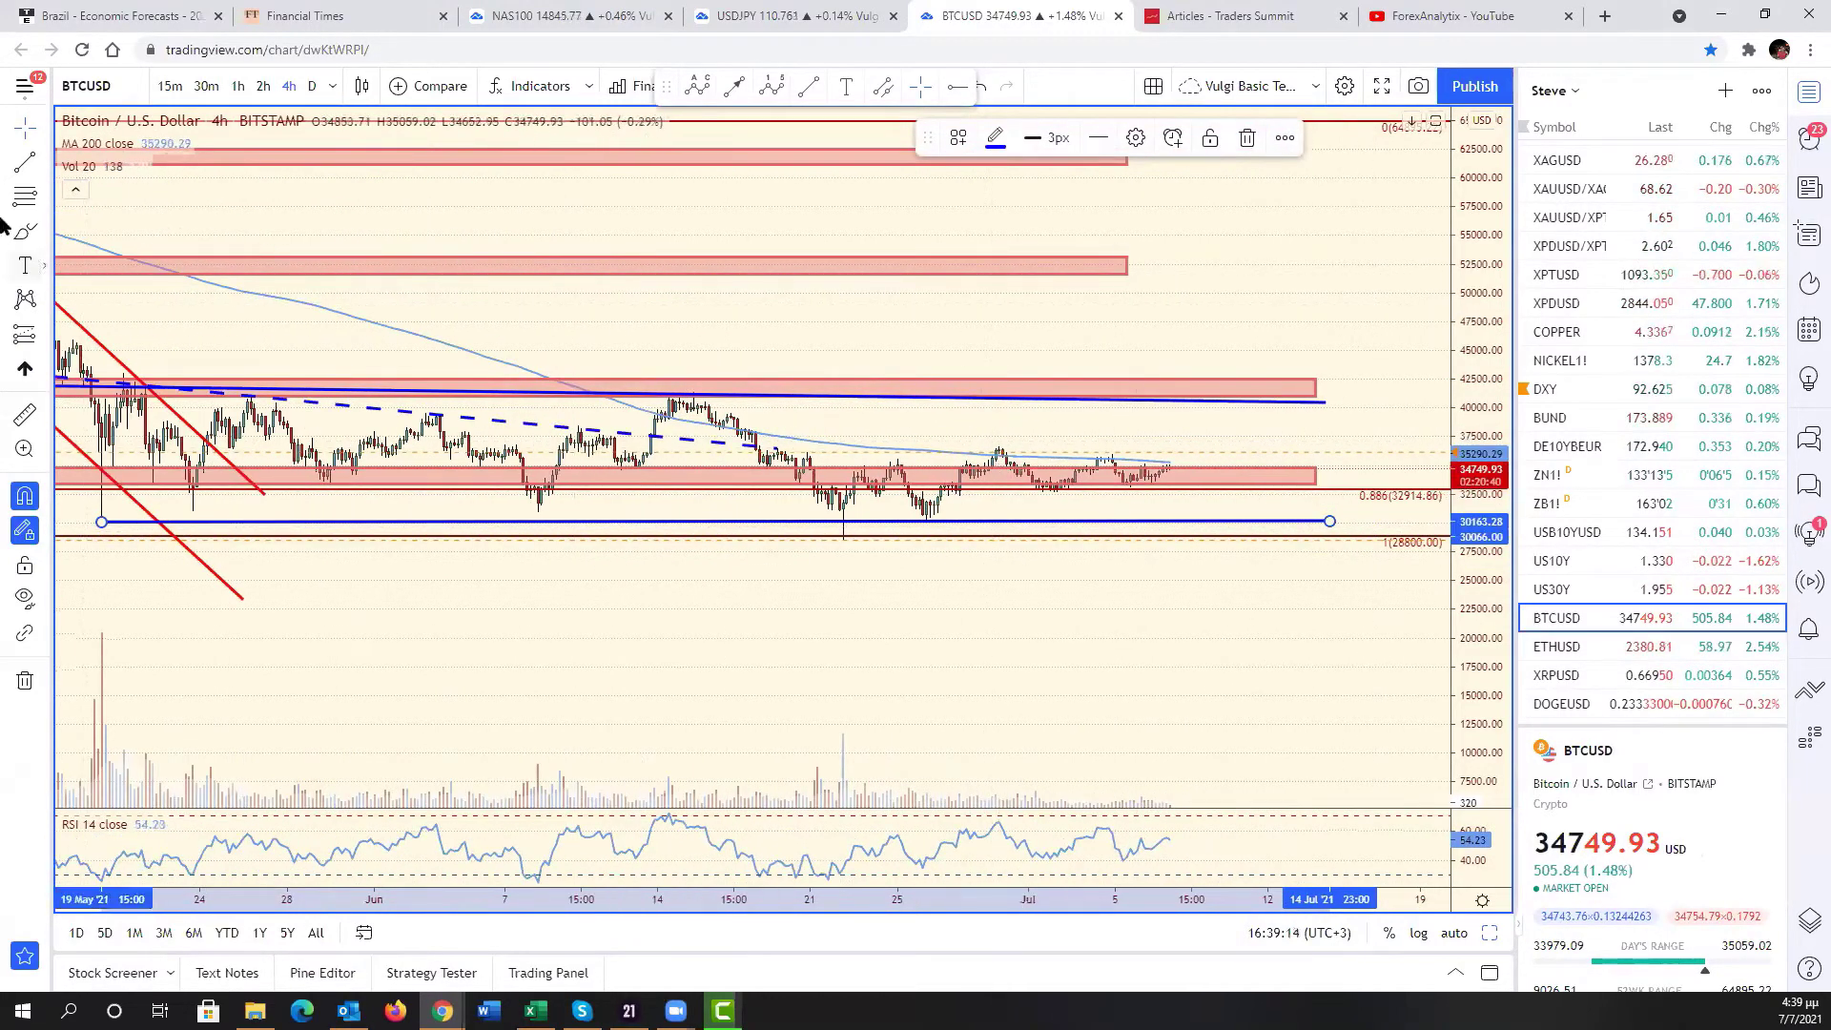
pyautogui.click(534, 424)
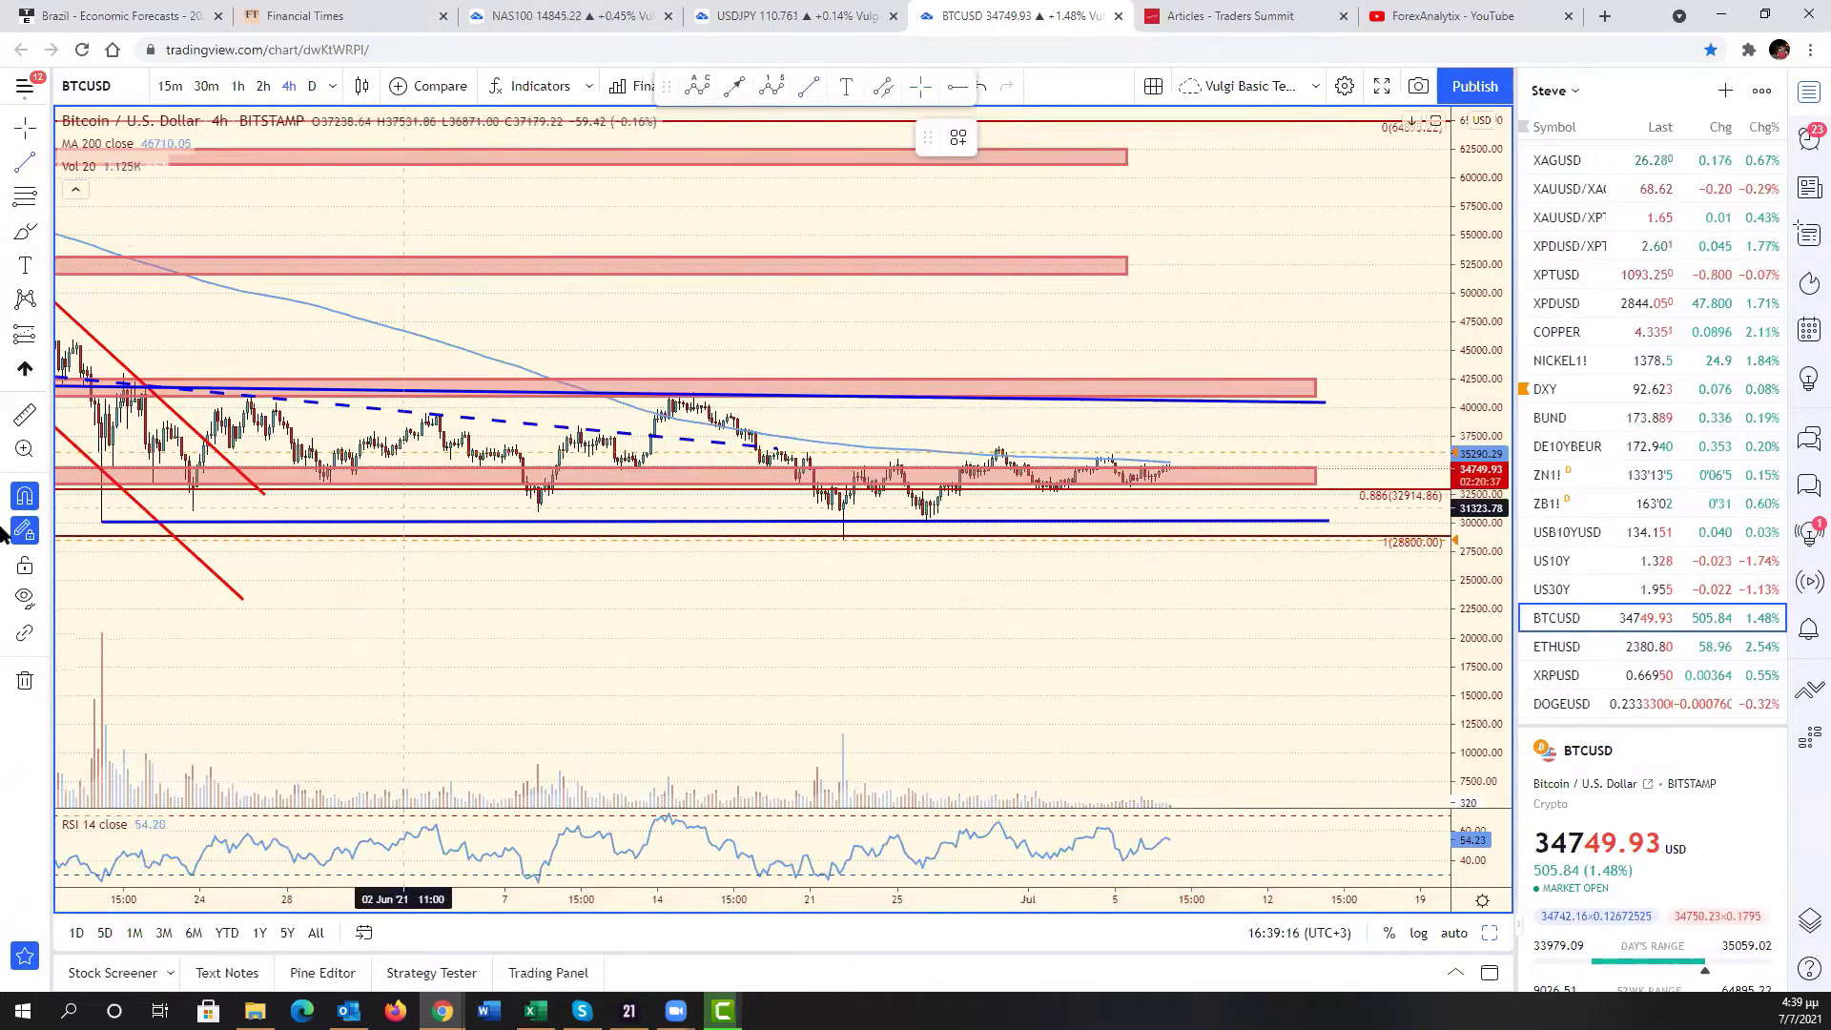
# - Draw red trendlines along the recent highs from late June and the rising lows, forming a converging triangle
pyautogui.click(966, 448)
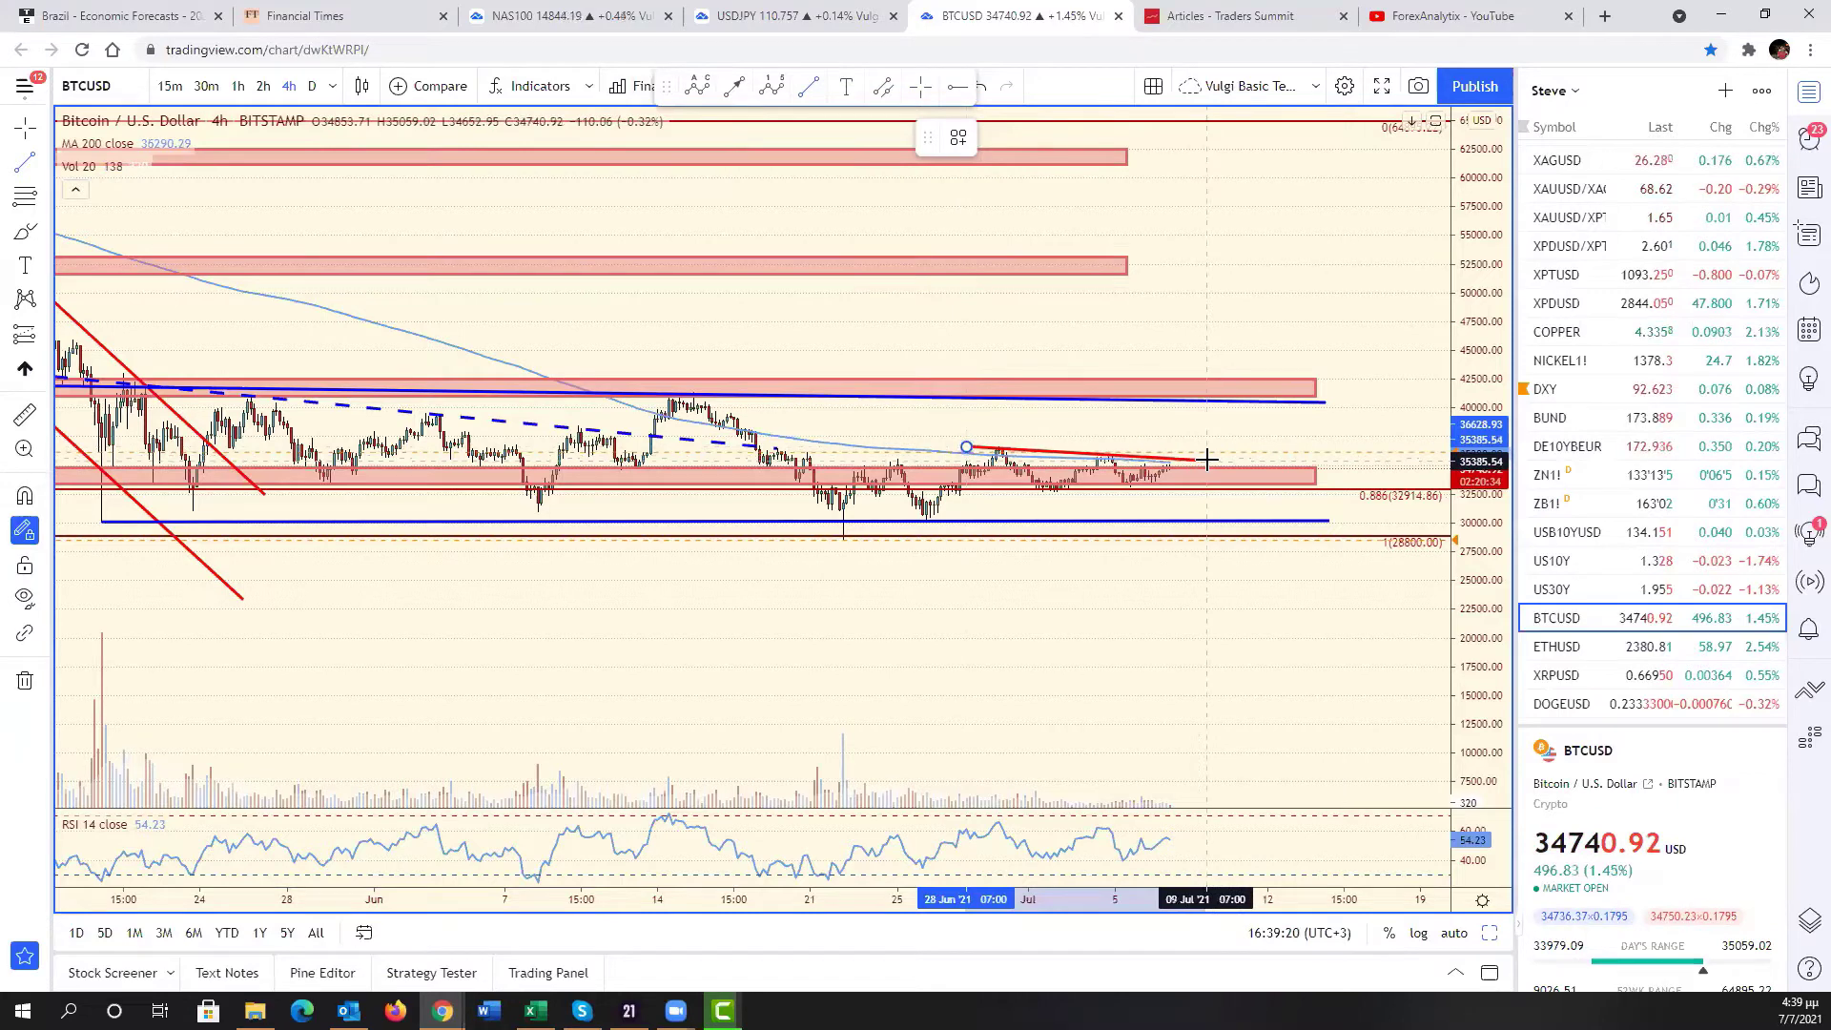
pyautogui.click(1206, 461)
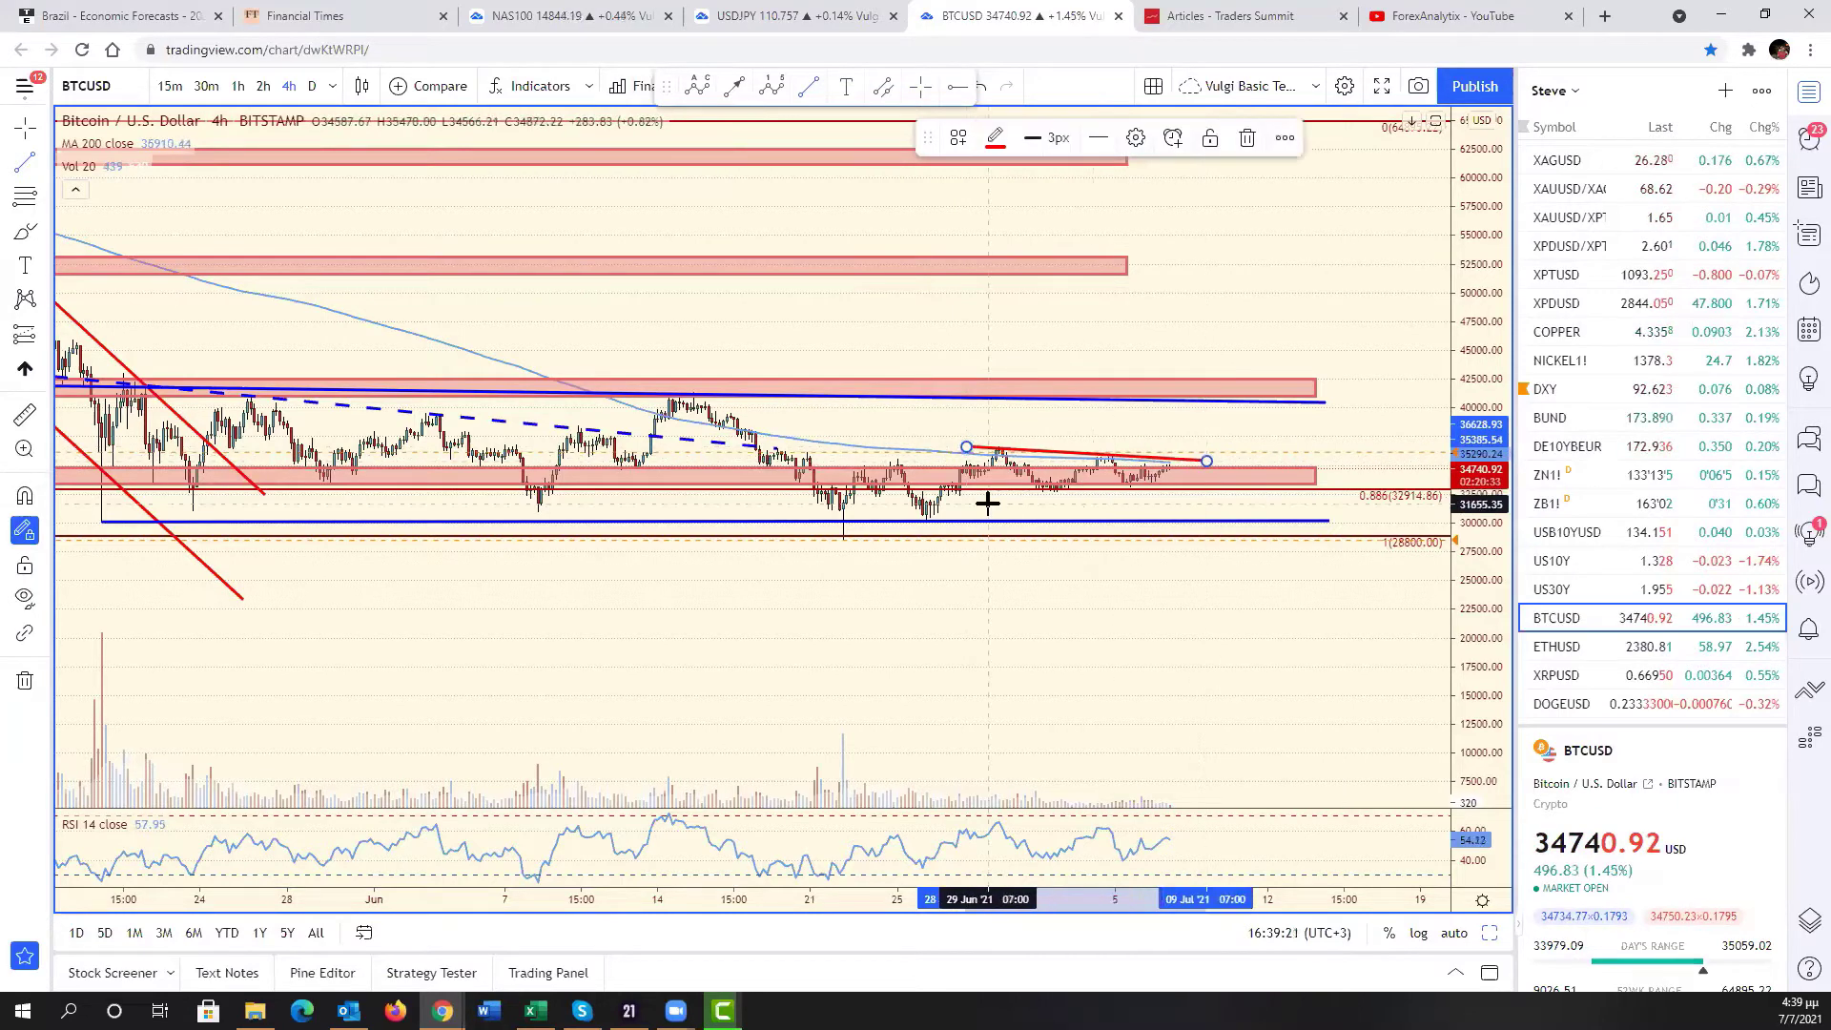
pyautogui.click(1210, 485)
pyautogui.scroll(2, 1182, 423)
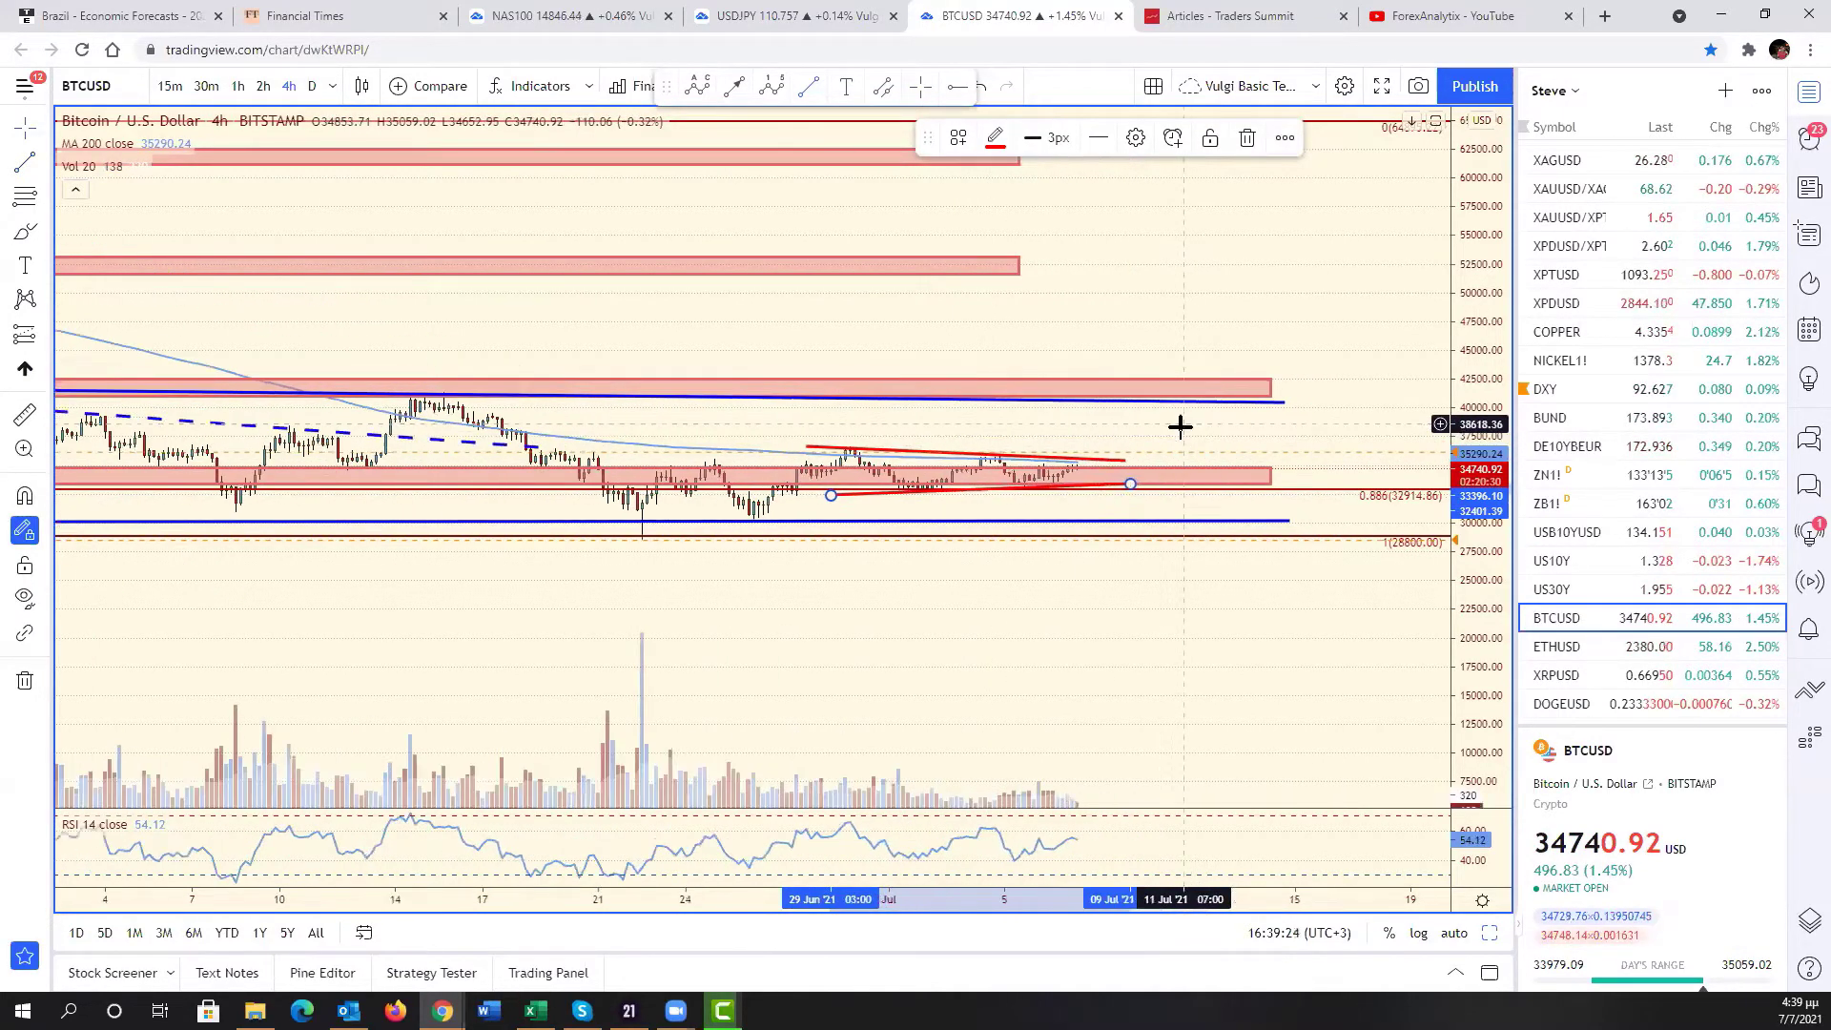
pyautogui.scroll(3, 1147, 625)
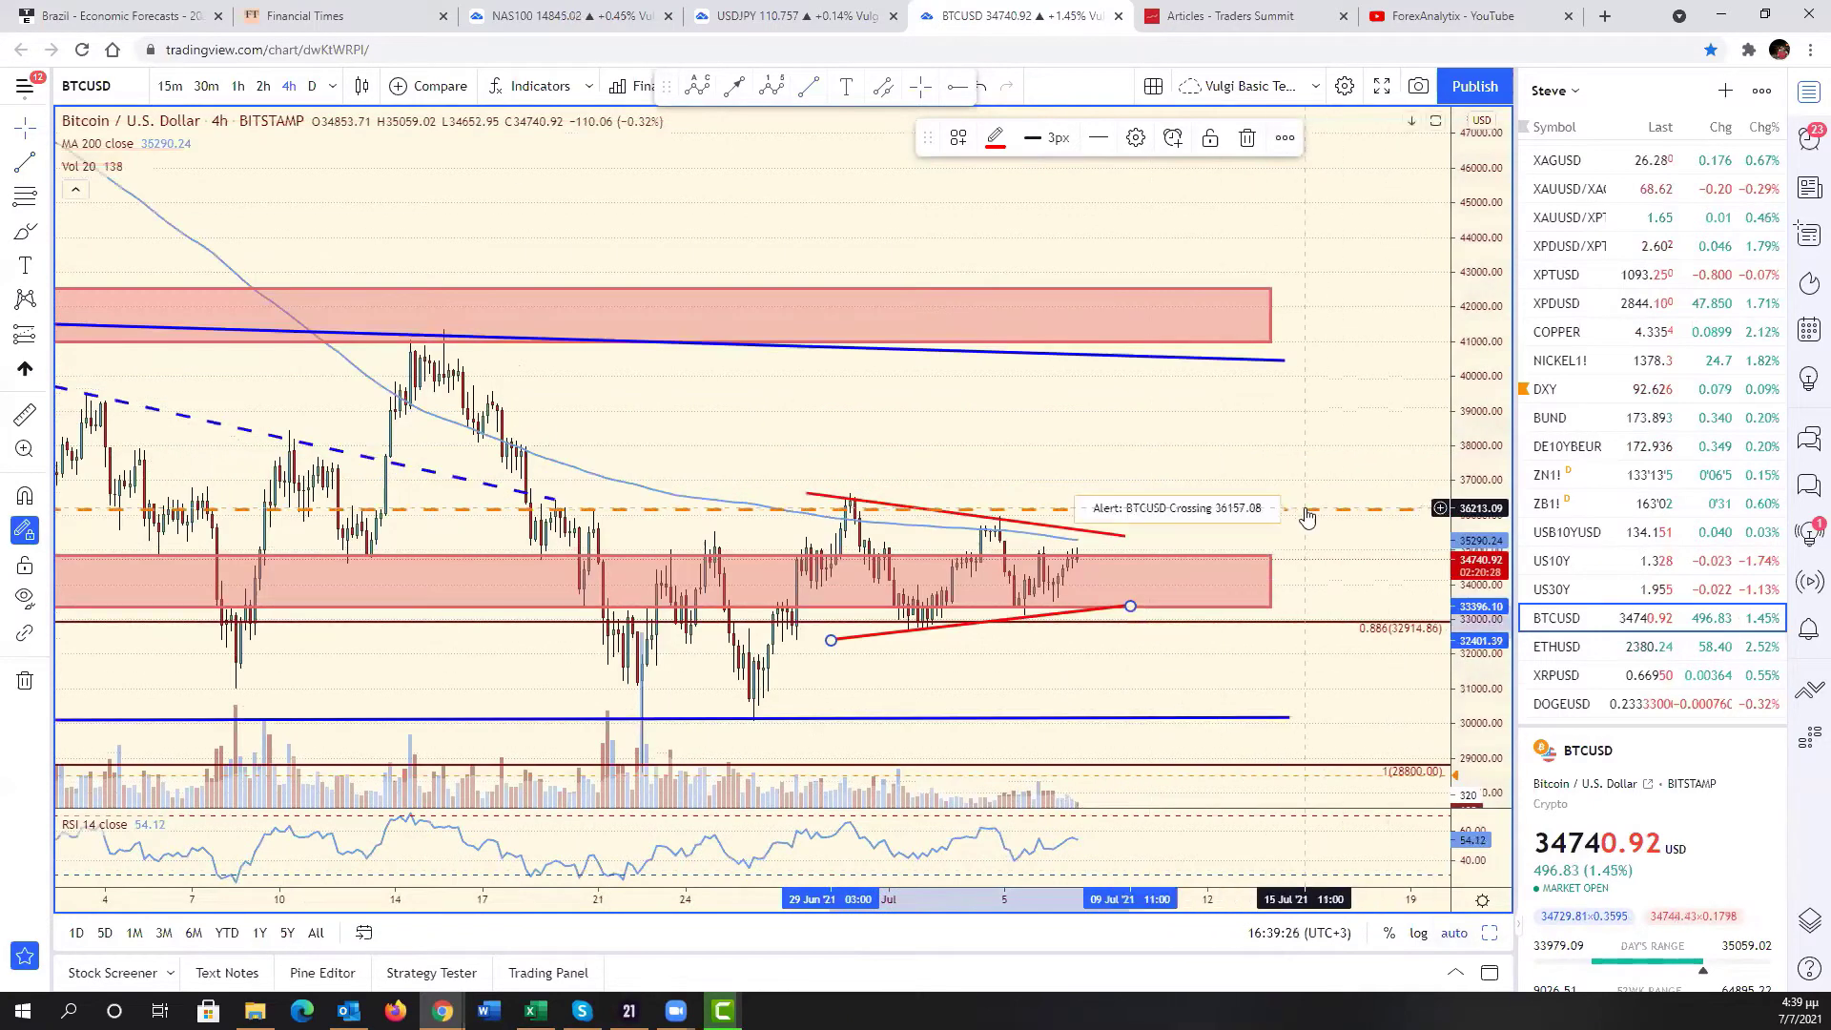
pyautogui.scroll(-3, 1148, 624)
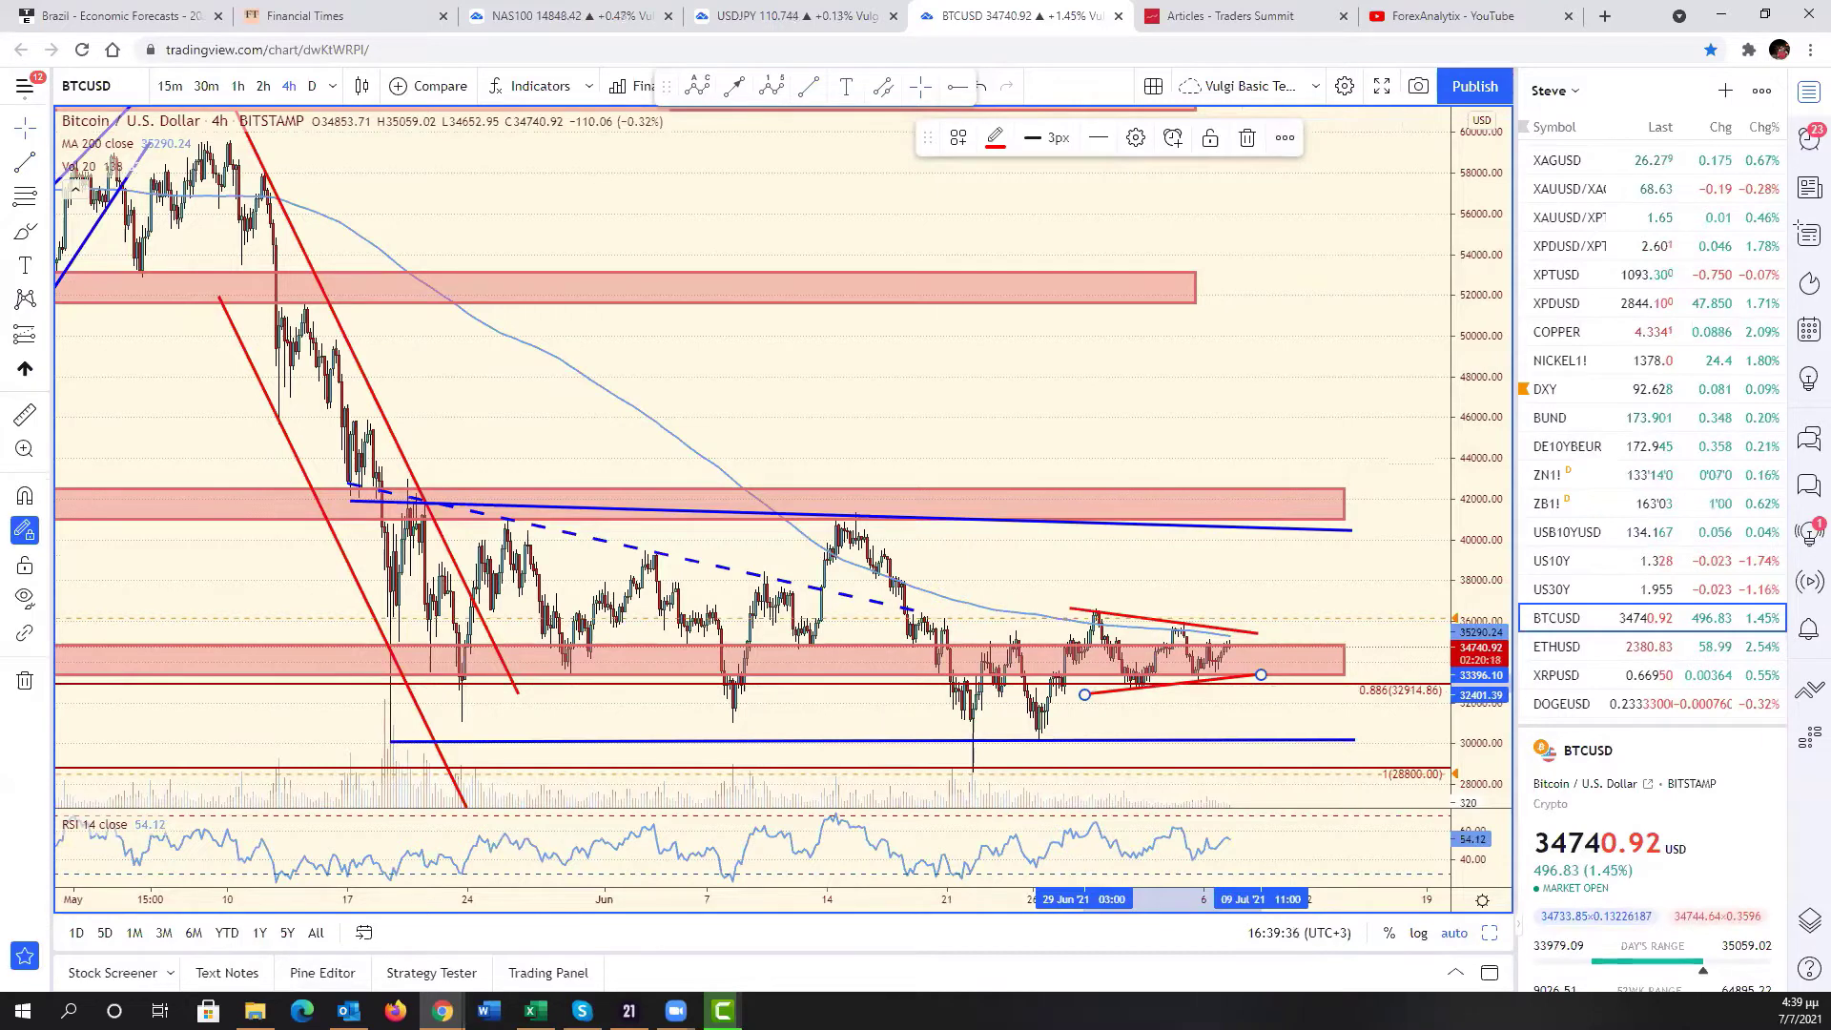
# - Review the Bitcoin chart, then restore the six-chart grid layout
pyautogui.click(534, 1011)
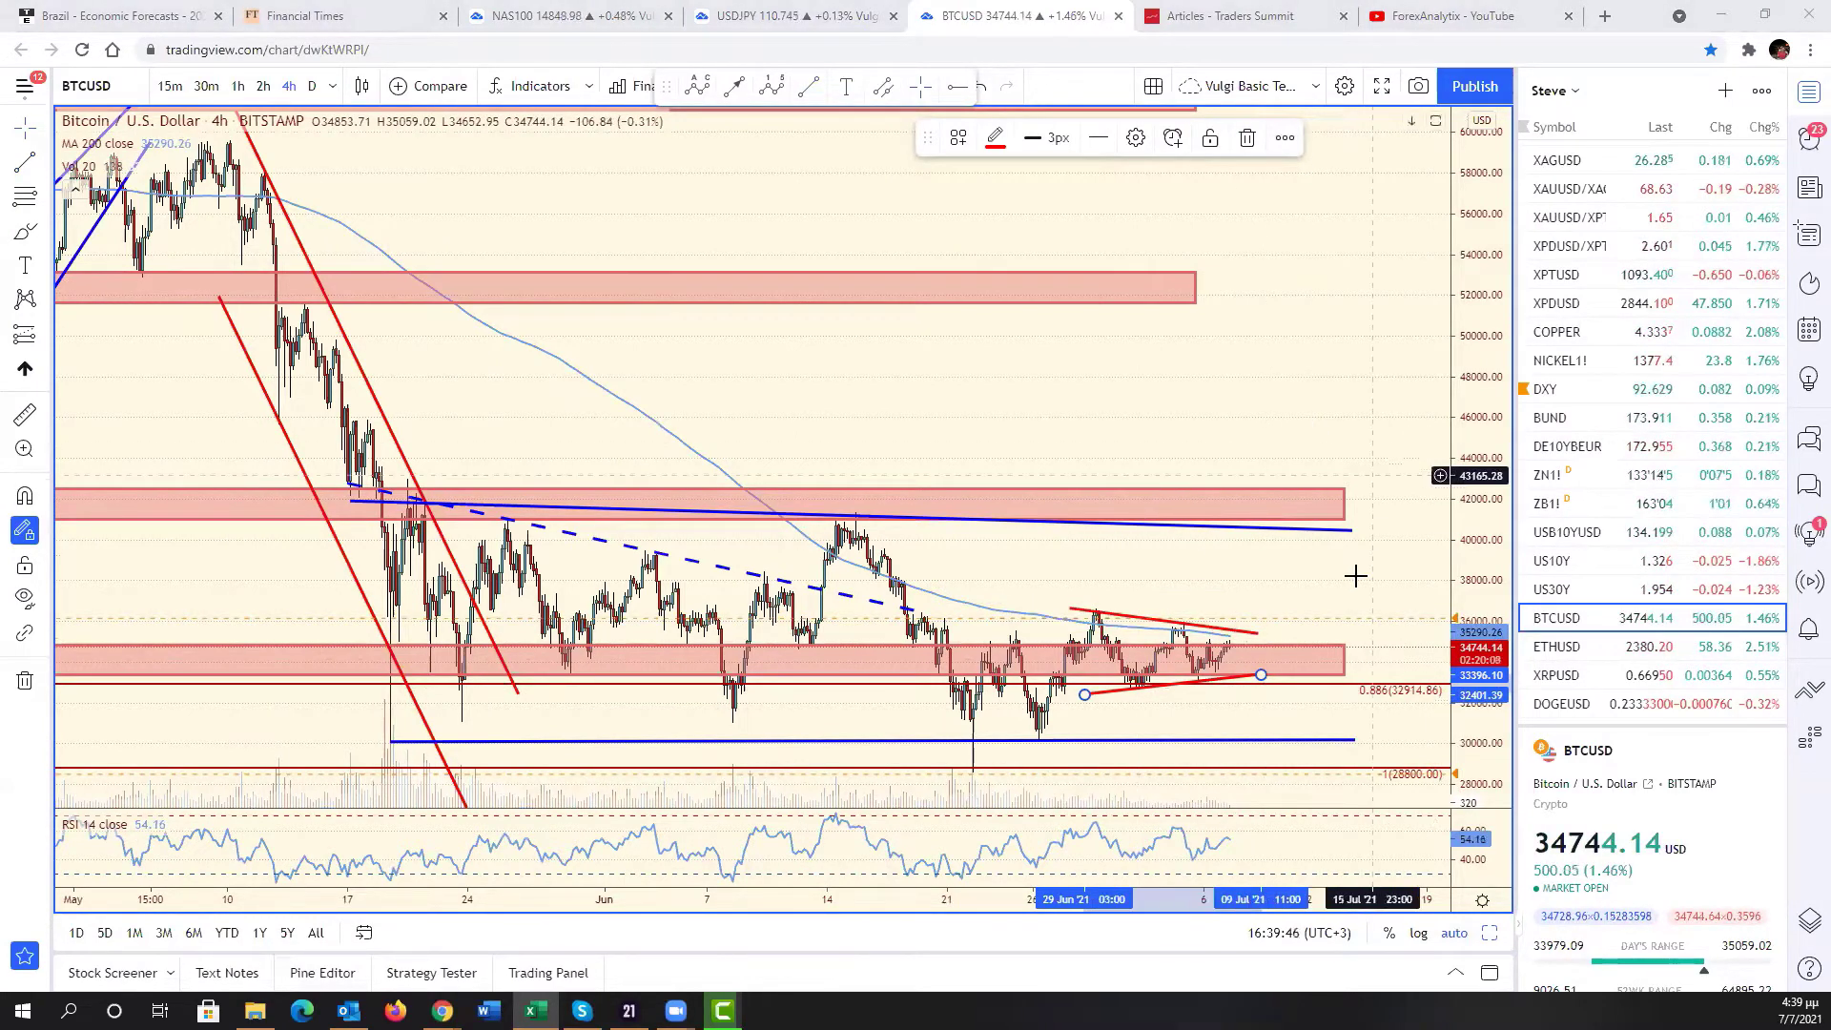
pyautogui.scroll(5, 1275, 577)
pyautogui.scroll(3, 1277, 581)
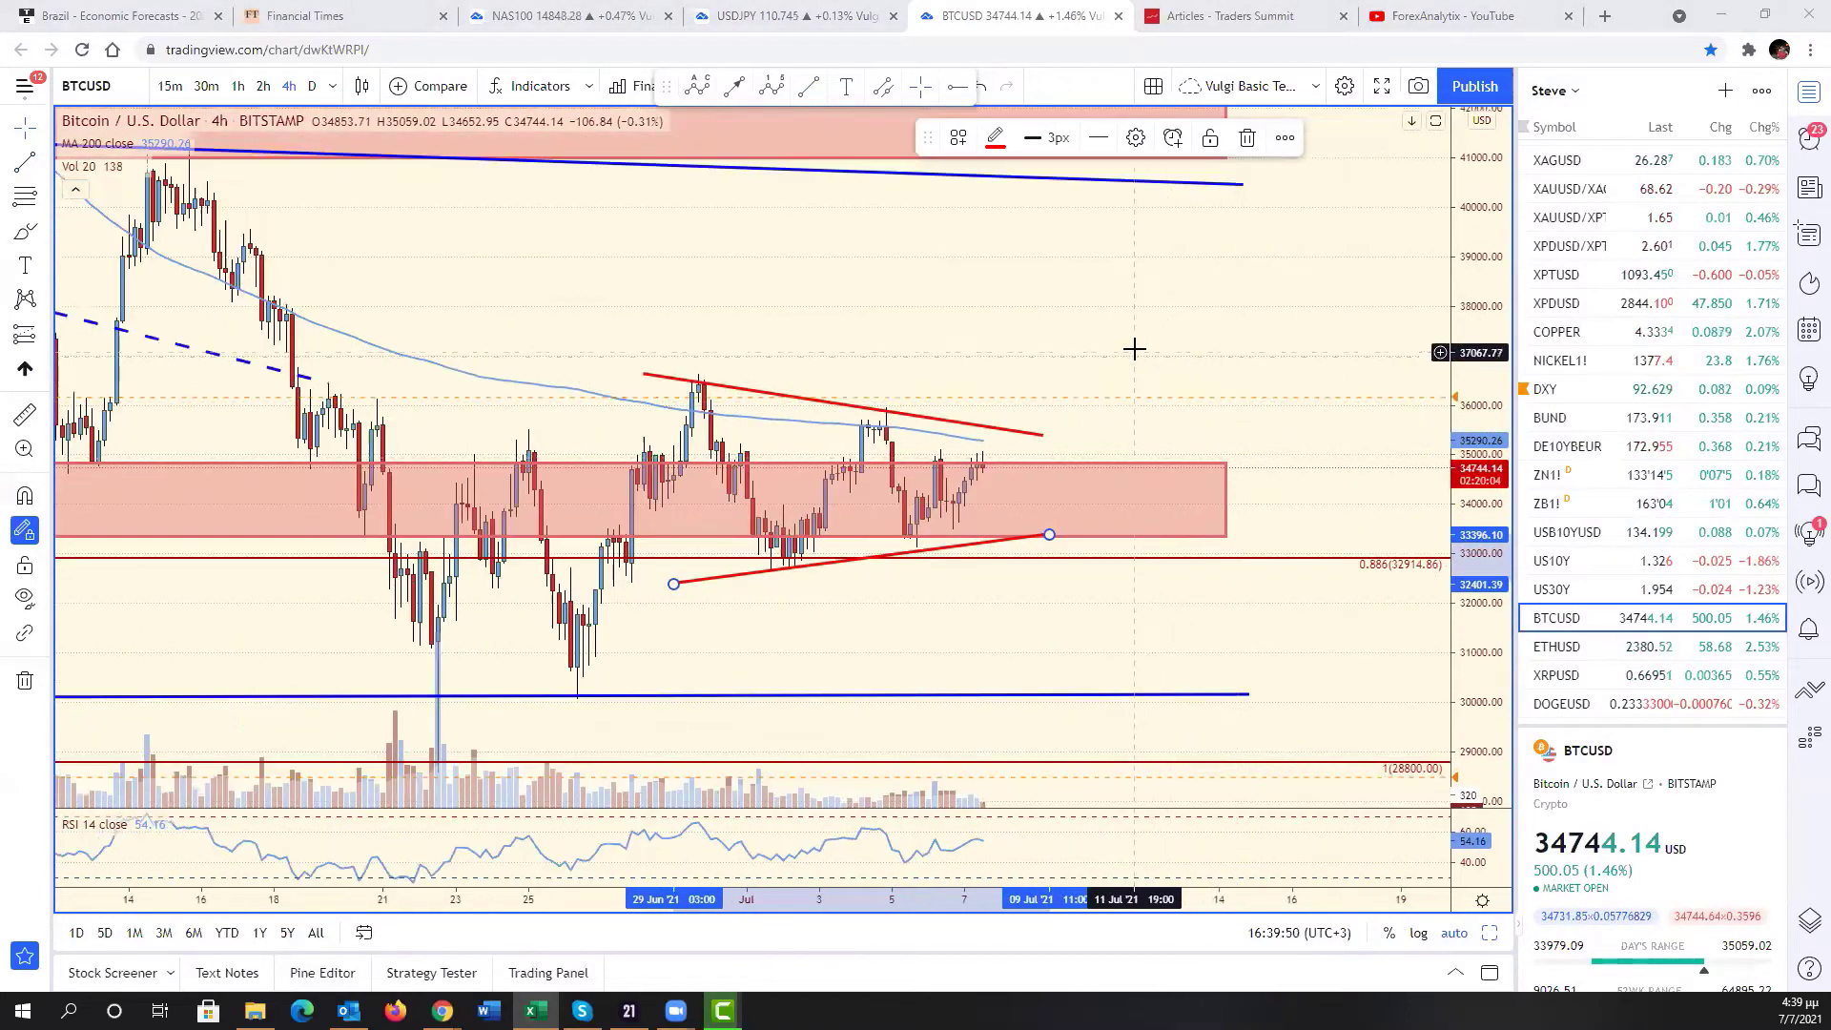
pyautogui.scroll(-6, 1136, 348)
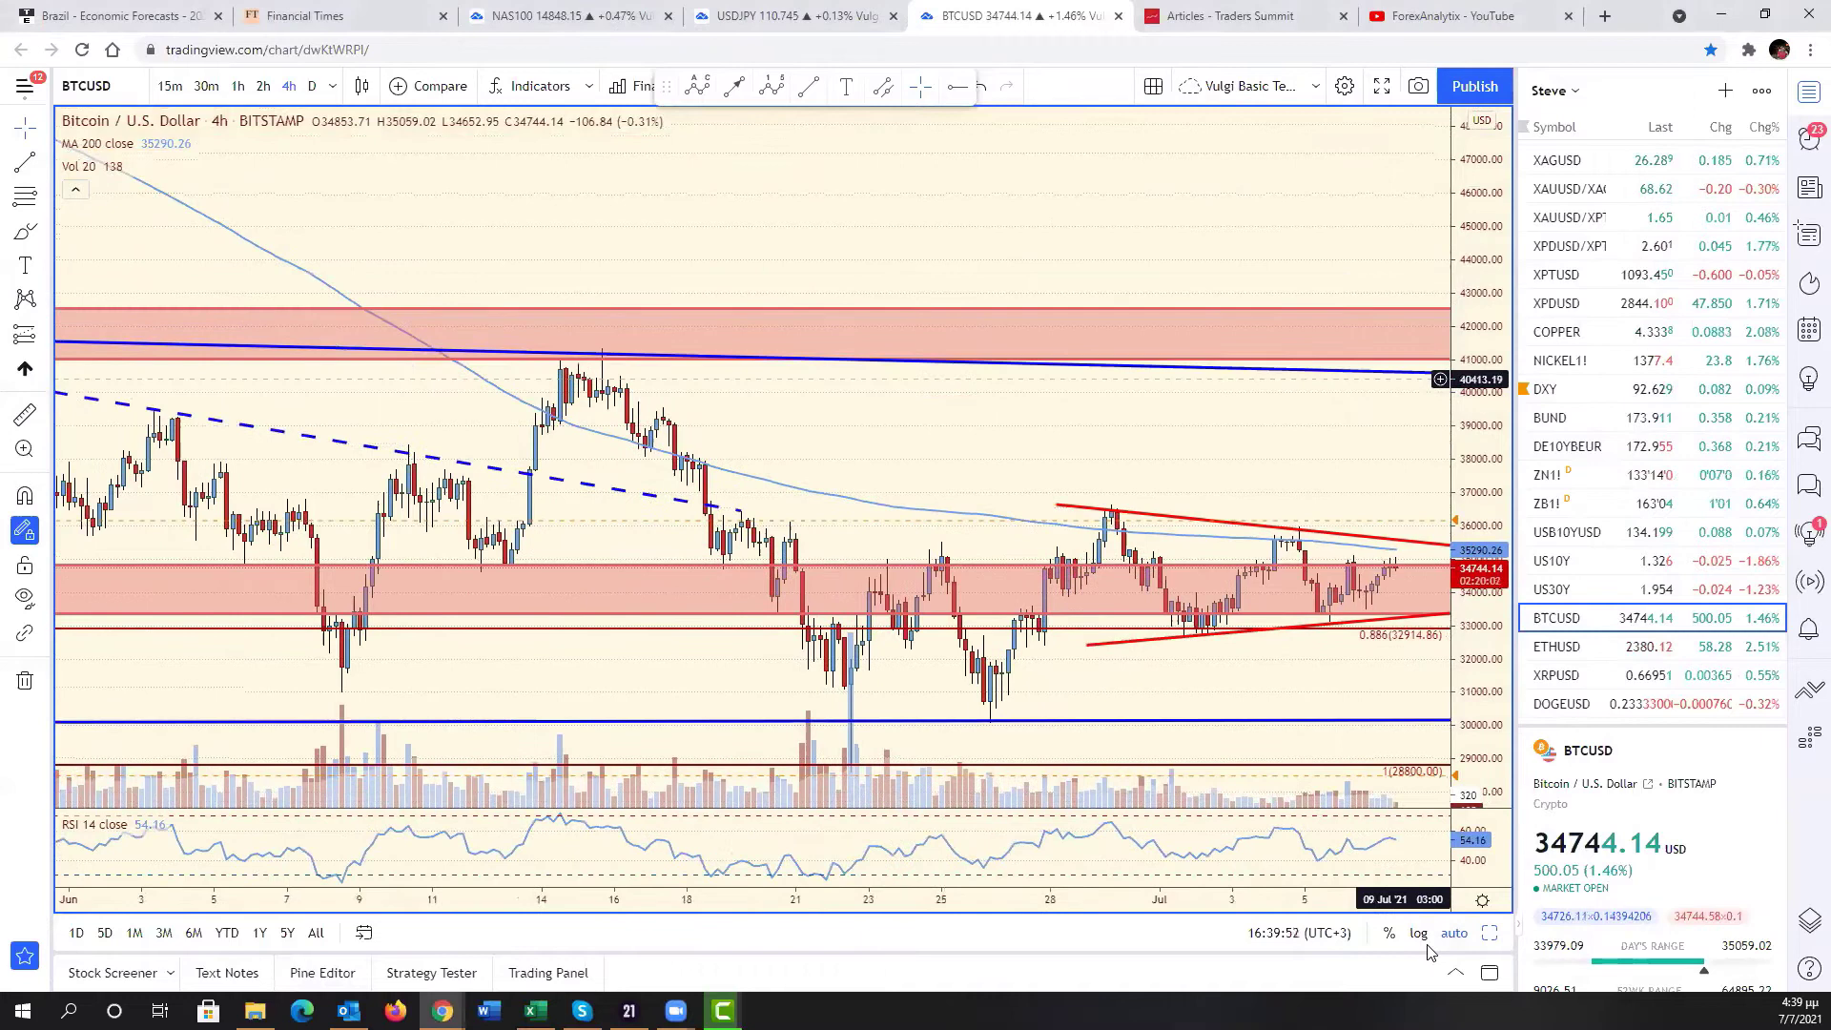
pyautogui.click(1491, 935)
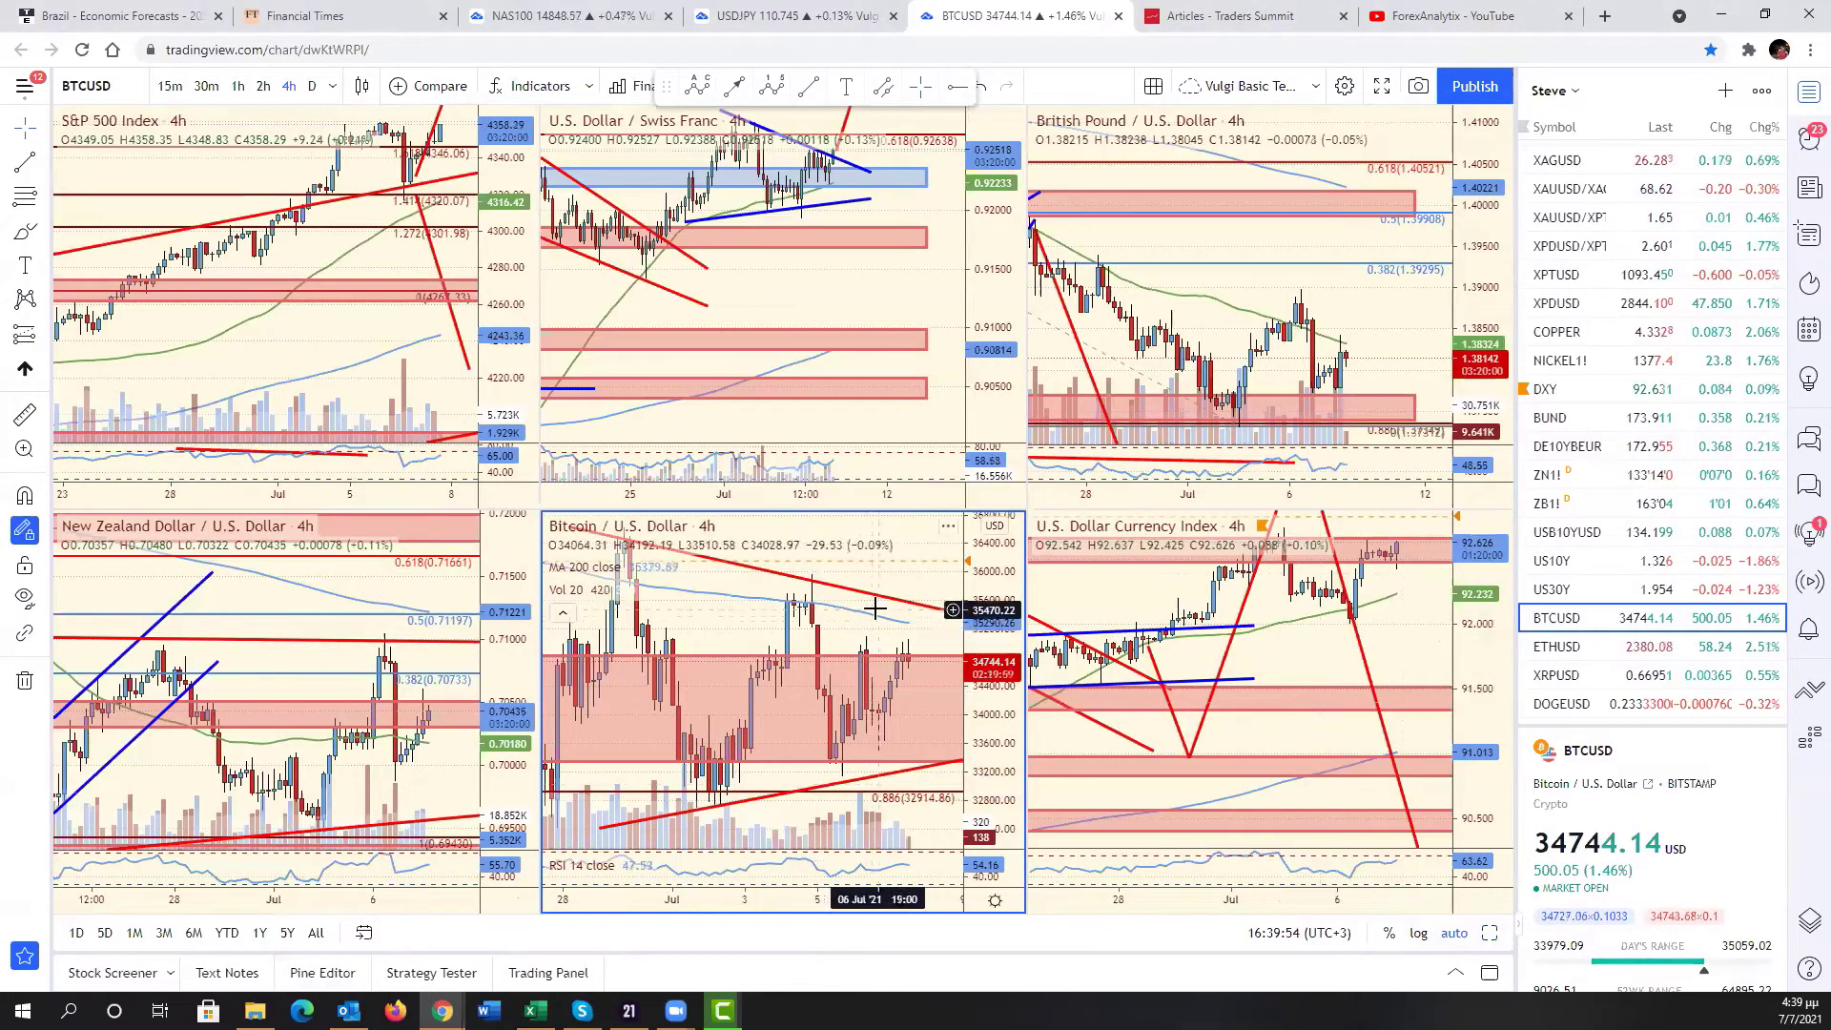
# - Pan the USD/CHF chart back to earlier candles, then make the S&P 500 chart active
pyautogui.click(853, 289)
pyautogui.scroll(5, 854, 289)
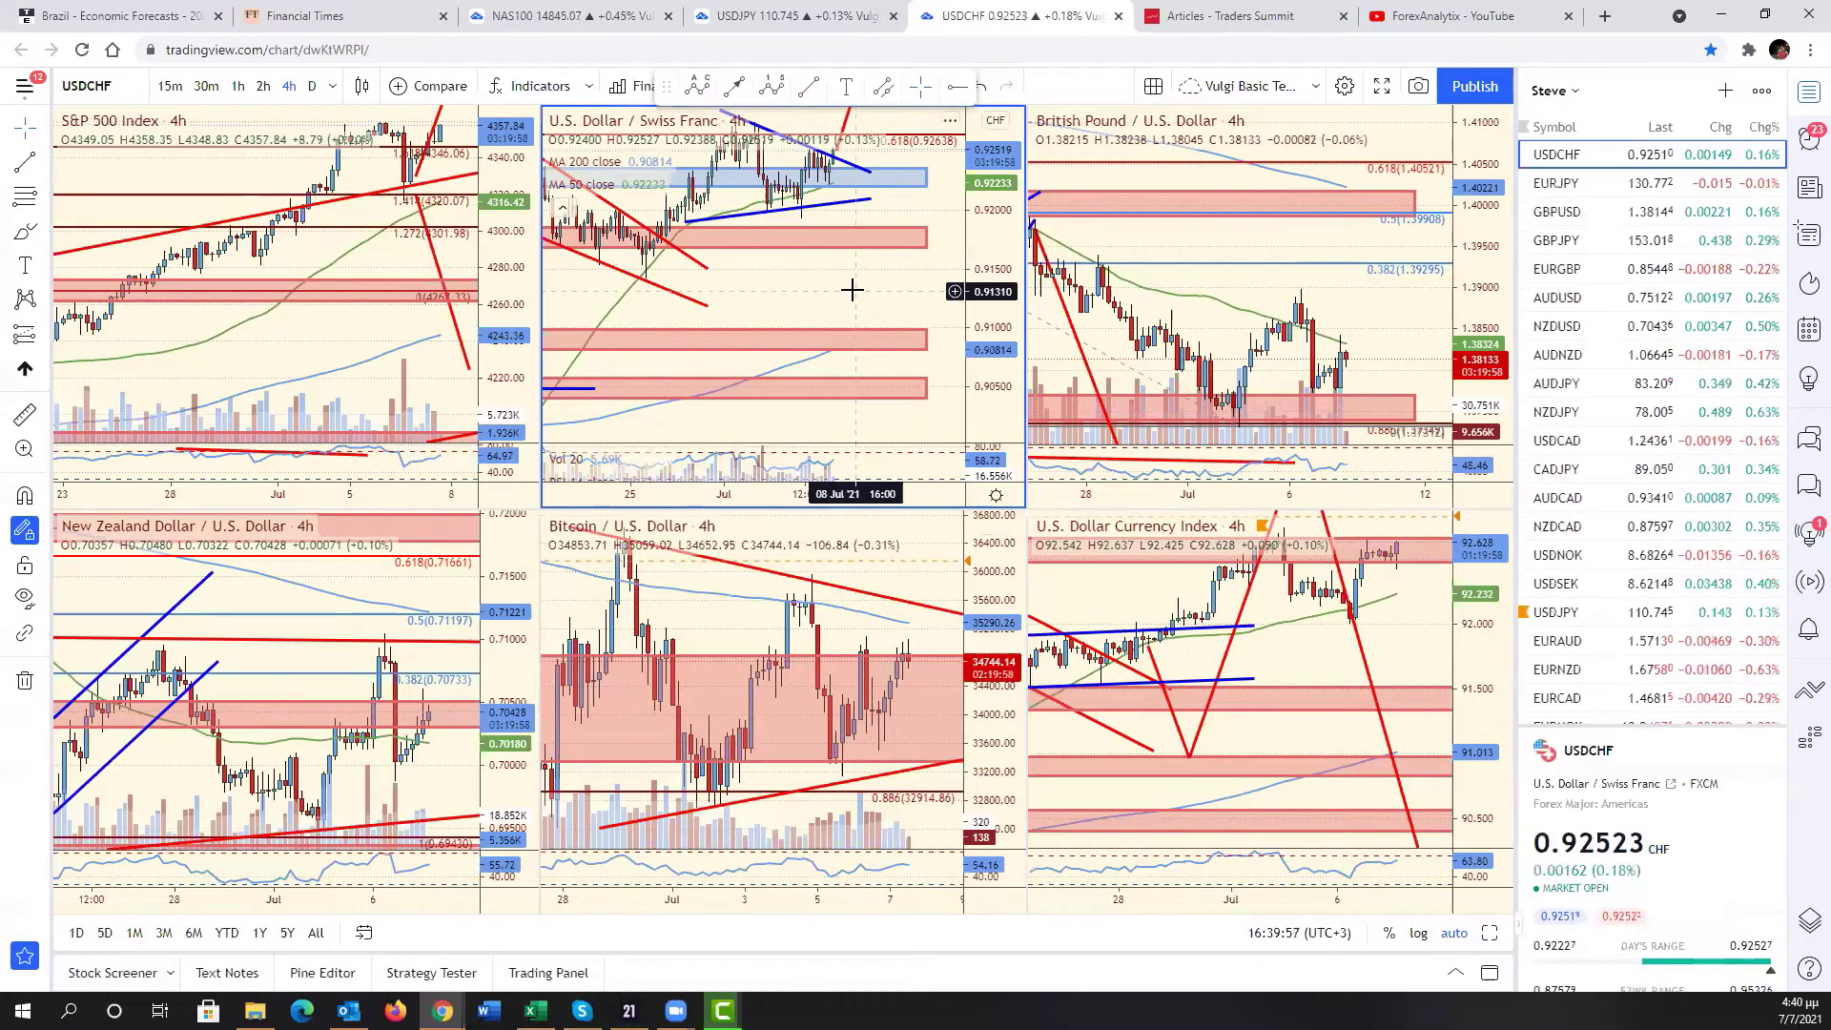
pyautogui.moveTo(931, 330); pyautogui.dragTo(1072, 330)
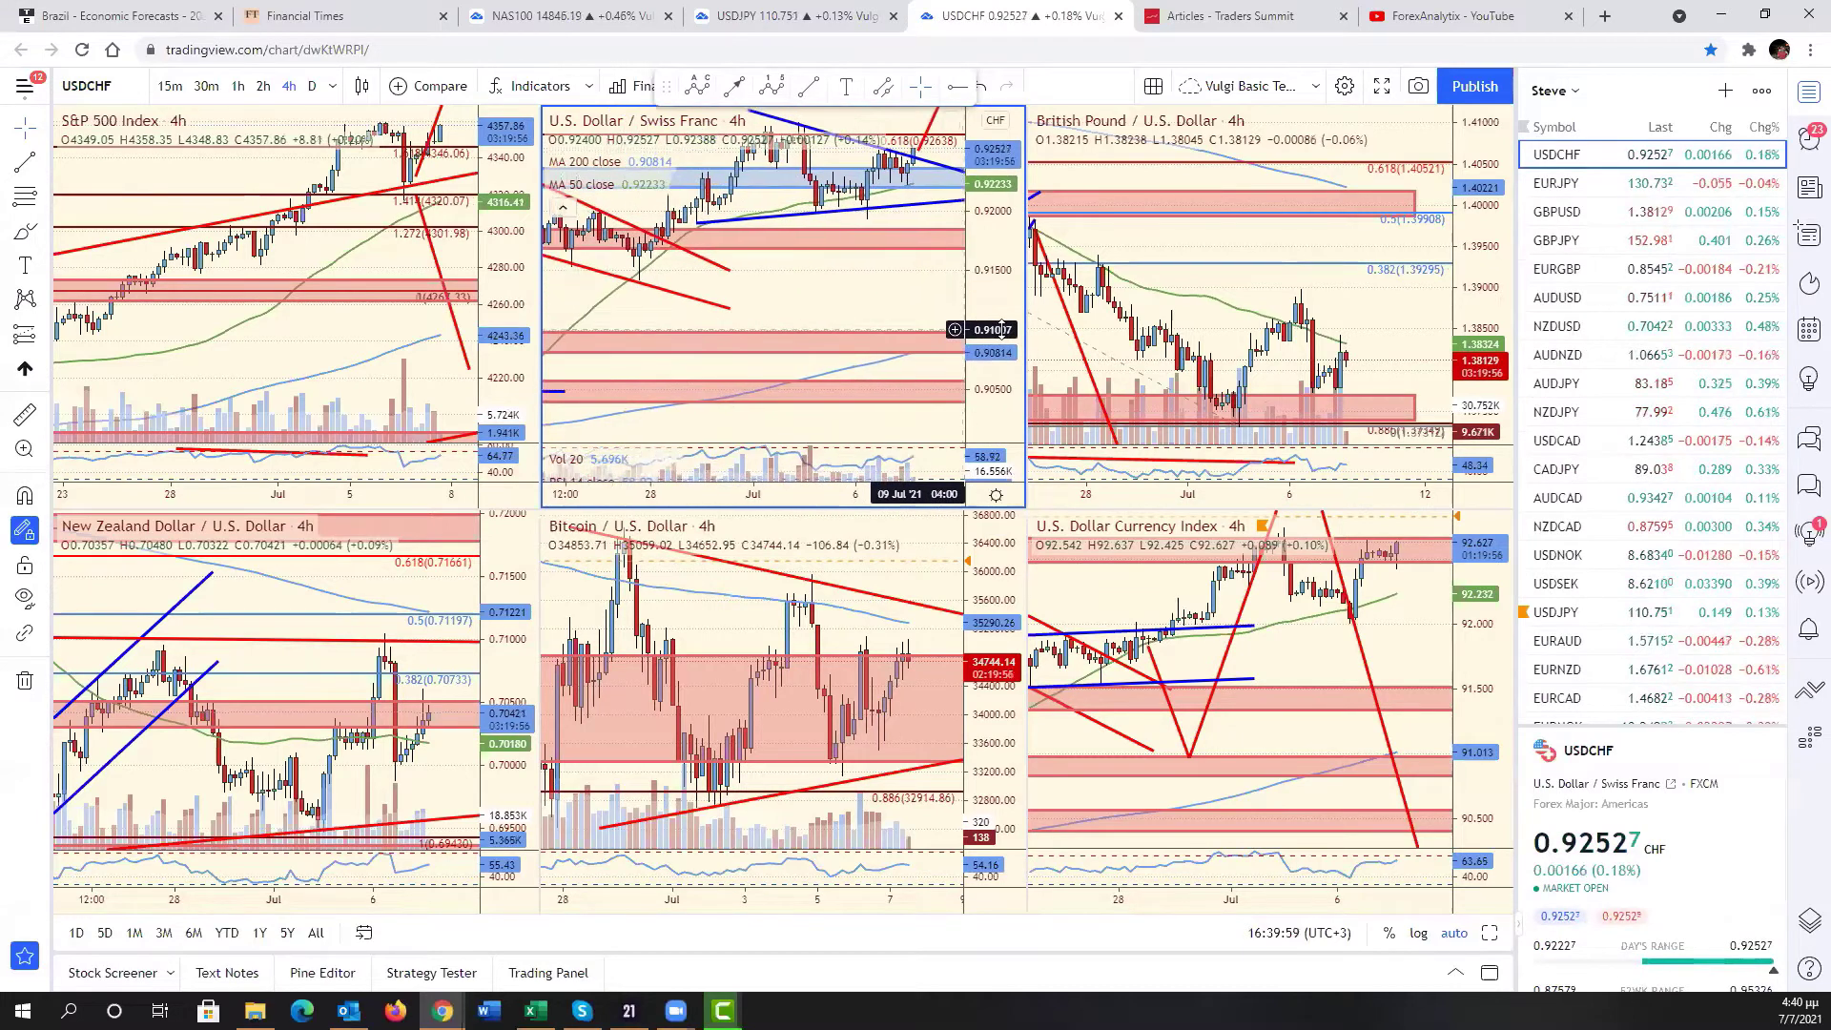
pyautogui.click(1469, 326)
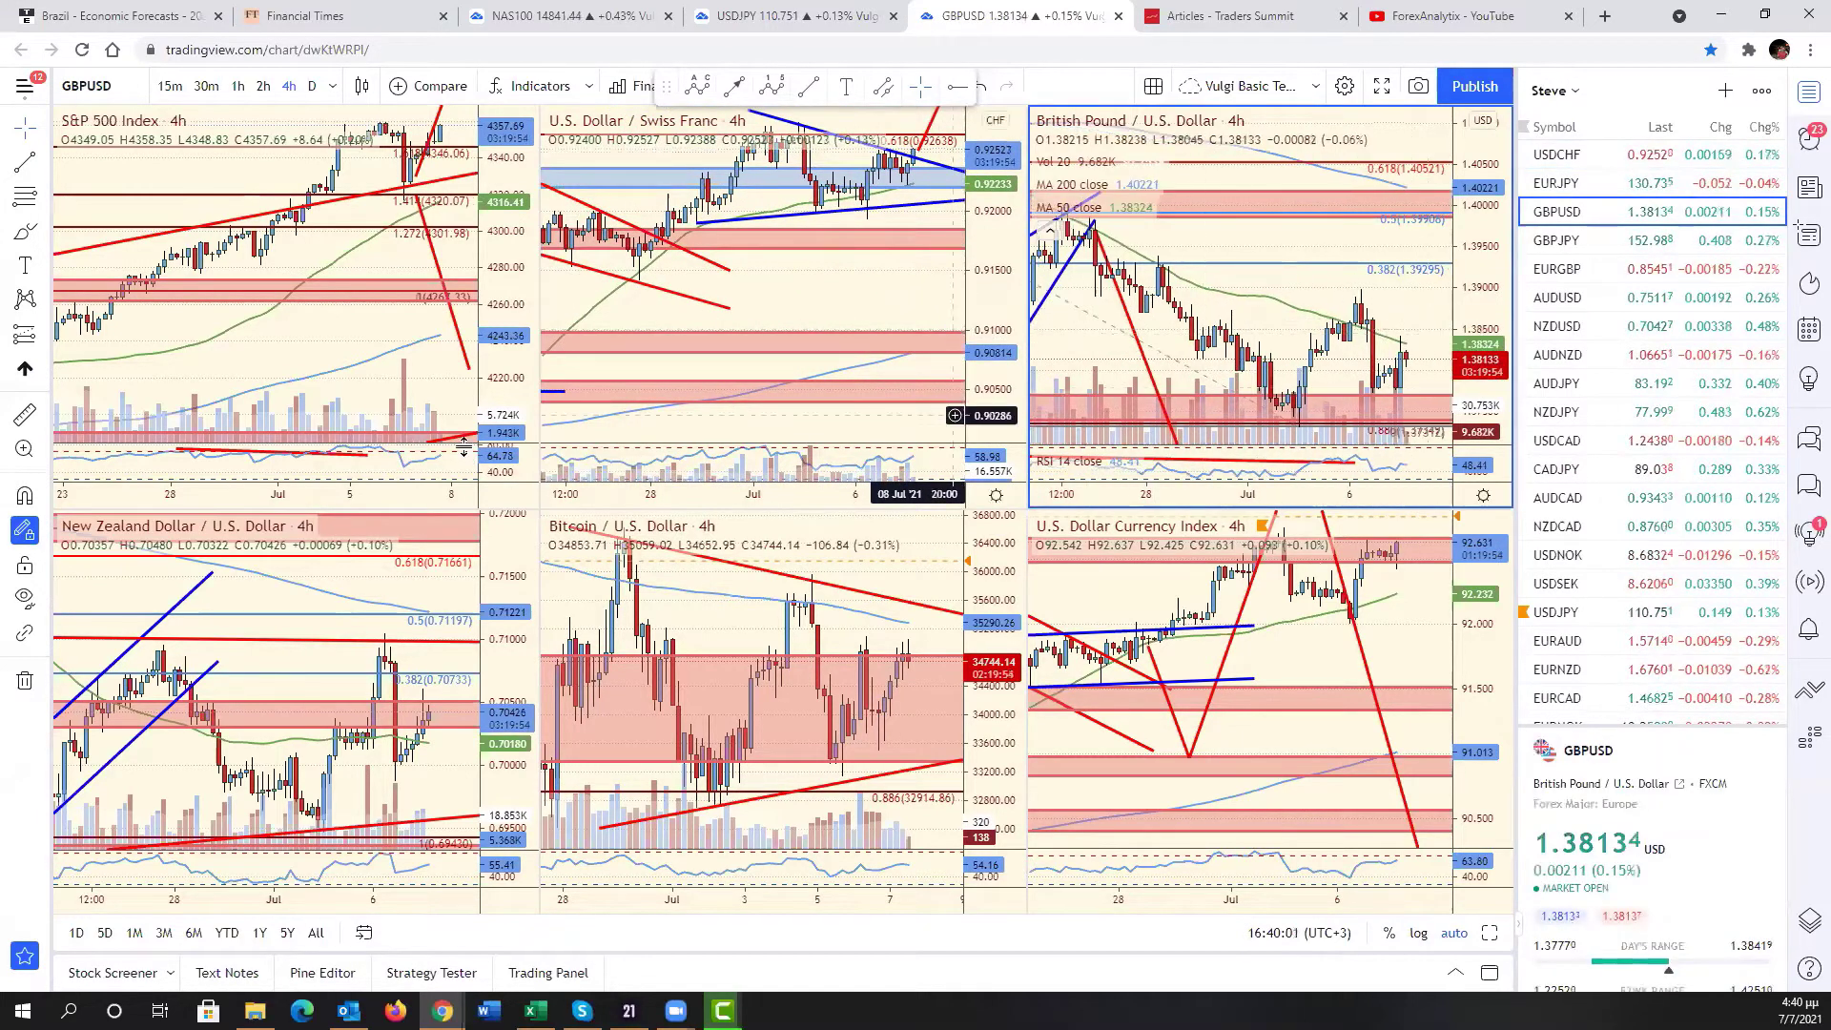
pyautogui.click(329, 362)
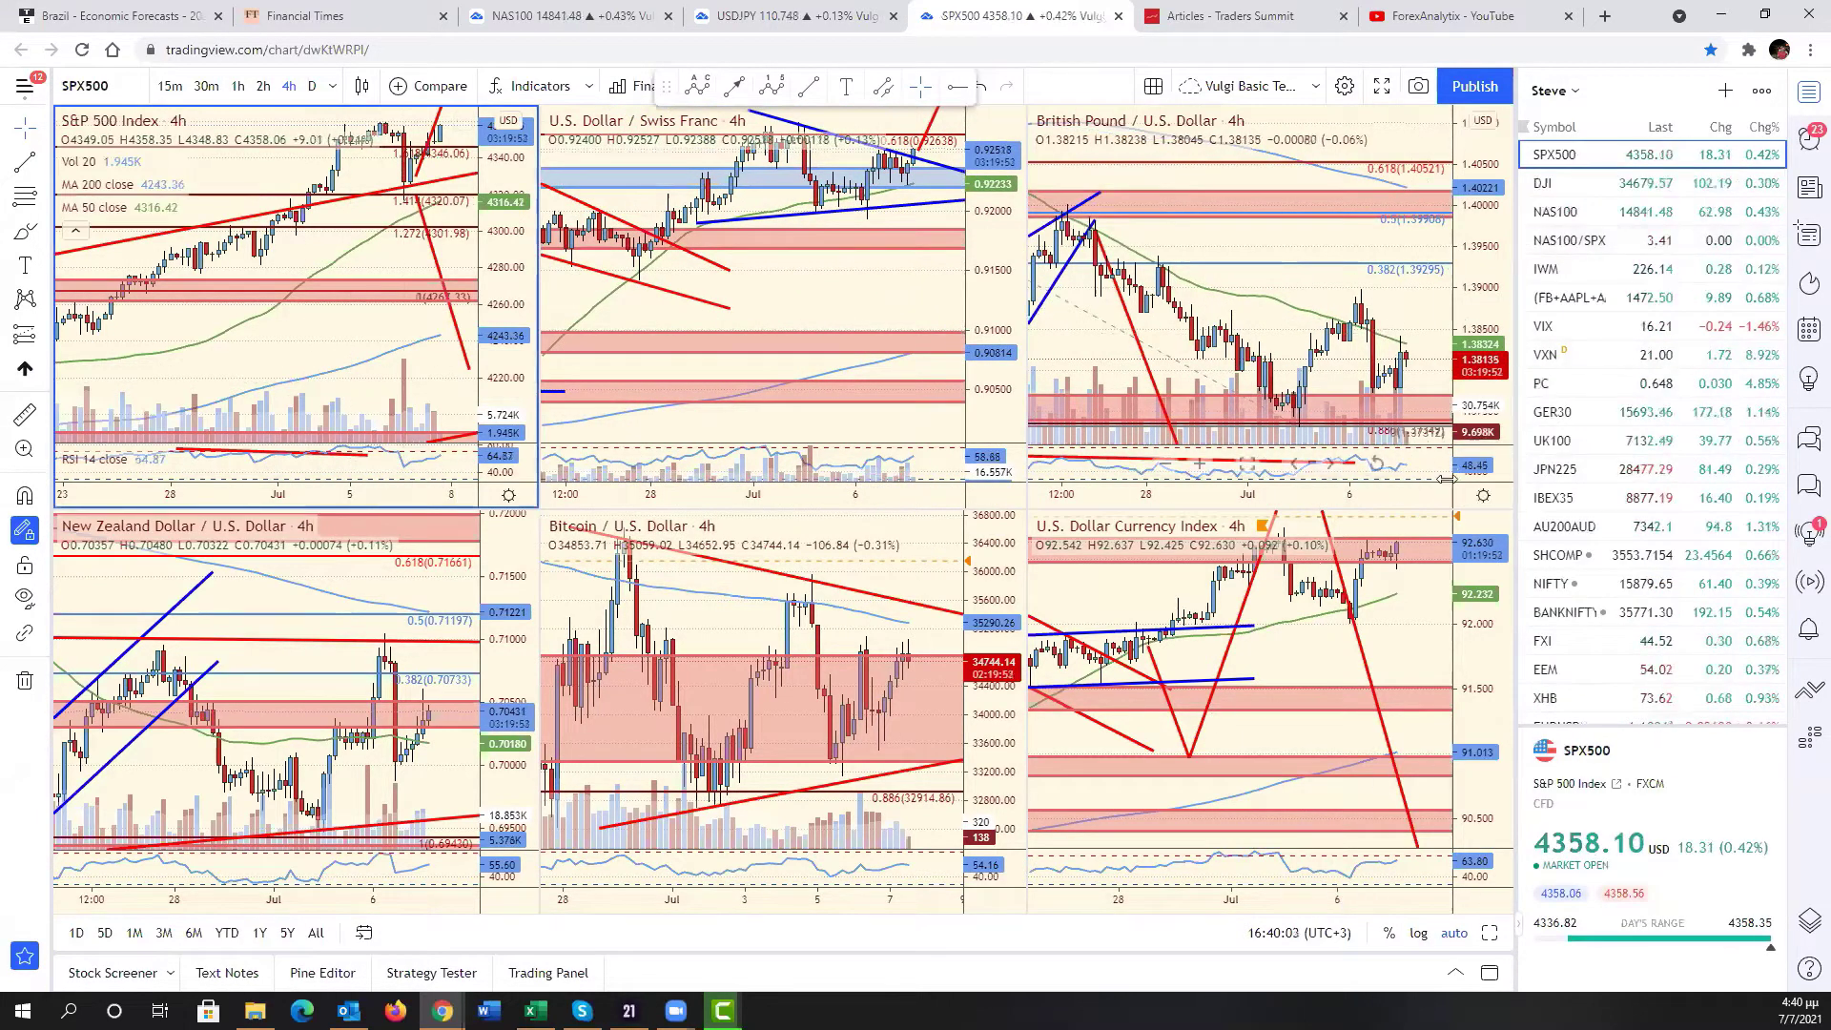
# - Maximize the S&P 500 chart and delete its old Fibonacci extension
pyautogui.hotkey('alt', 'Return')
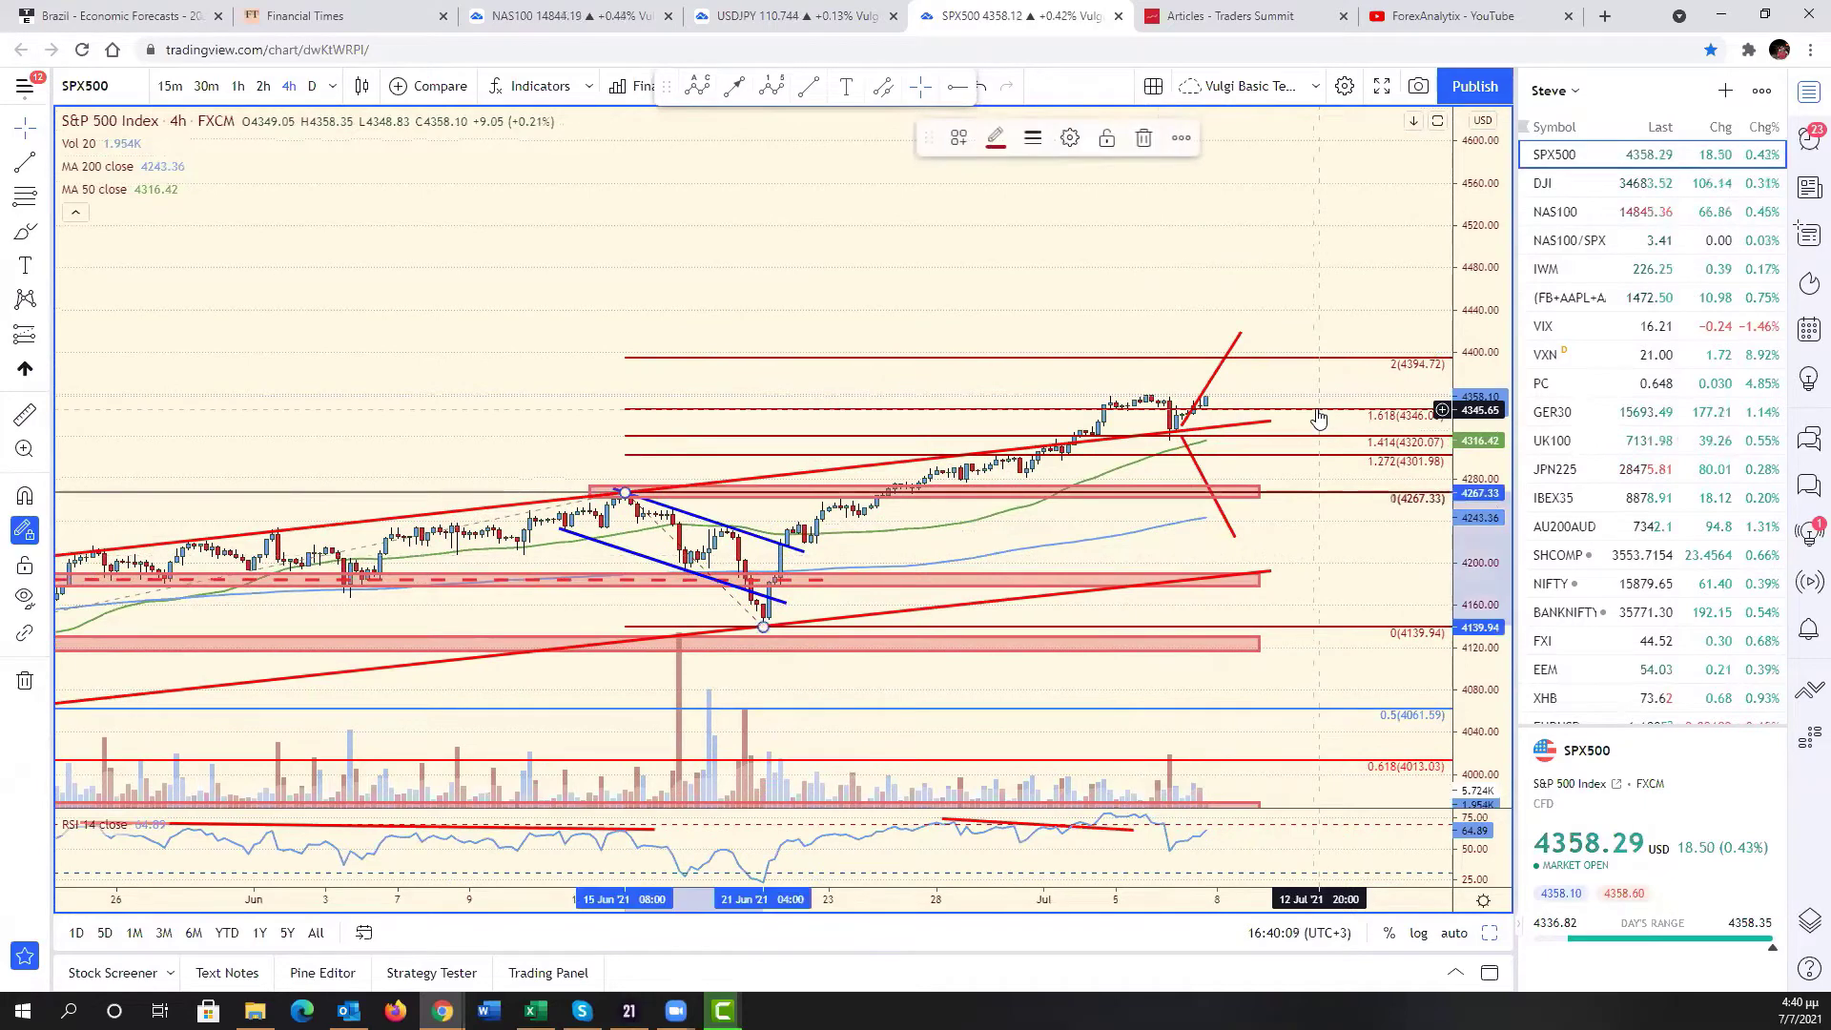
pyautogui.press('Delete')
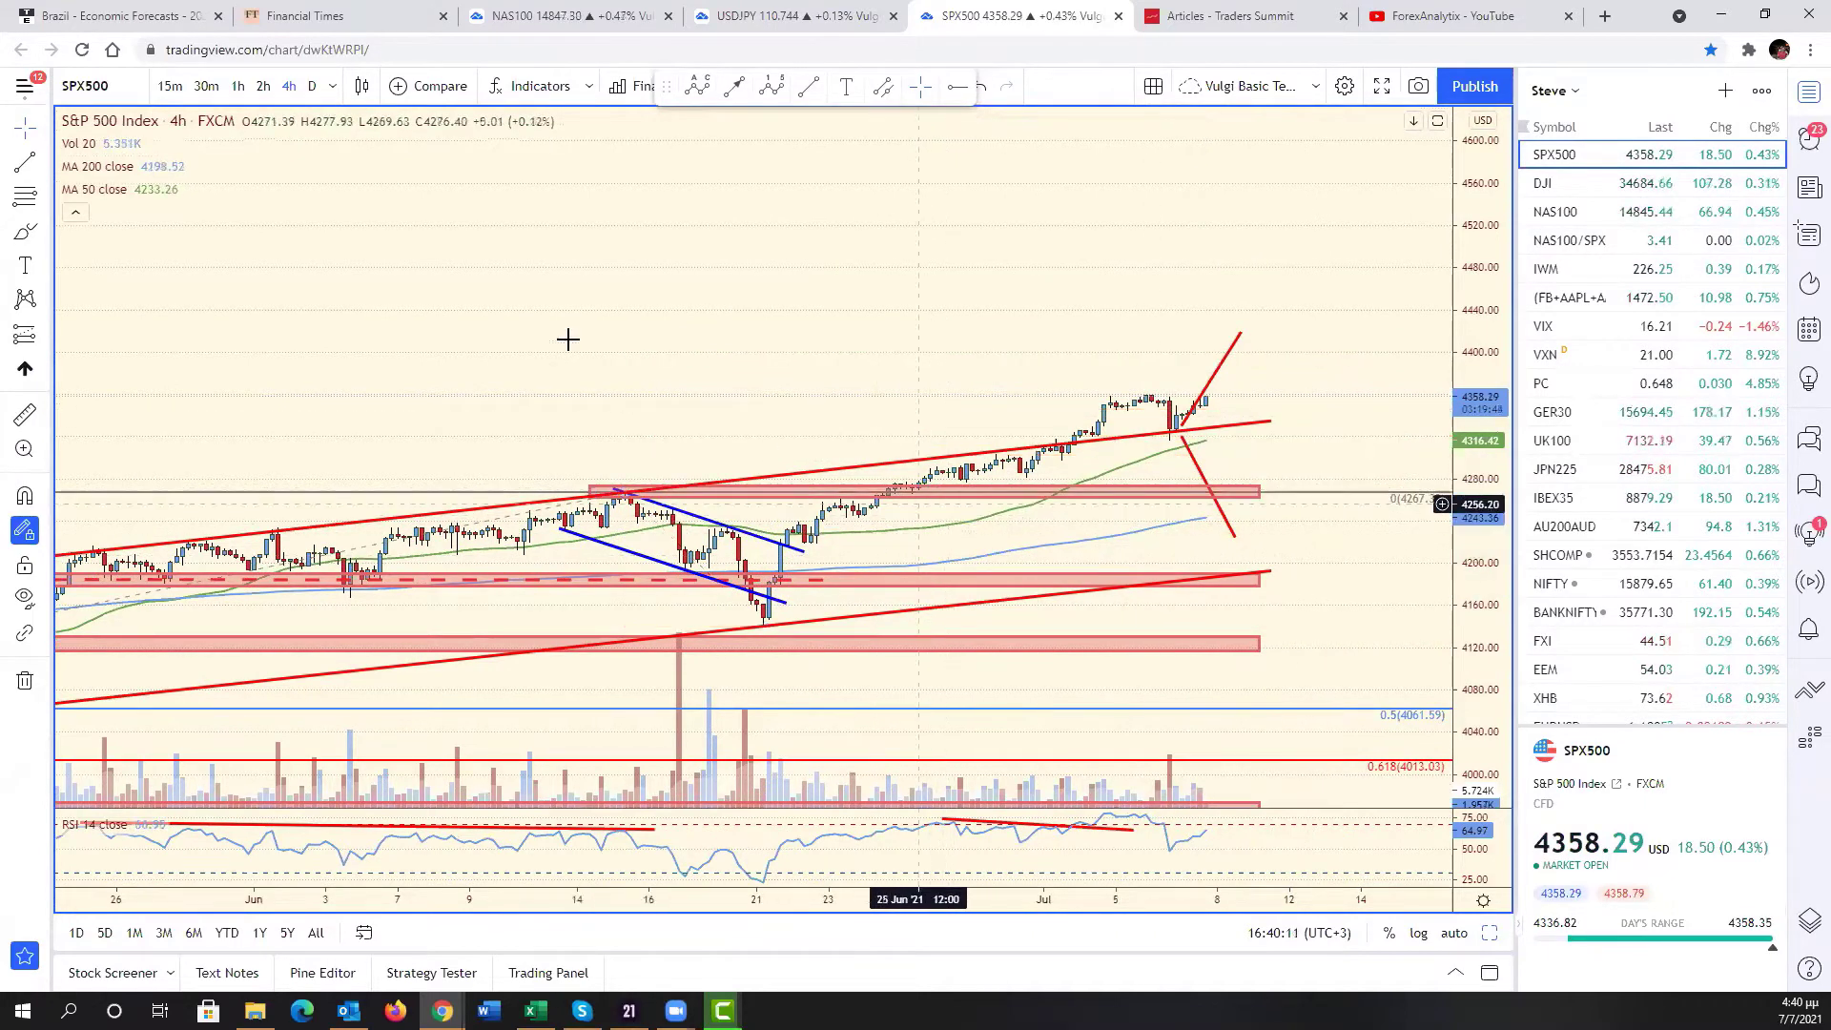
pyautogui.moveTo(75, 189)
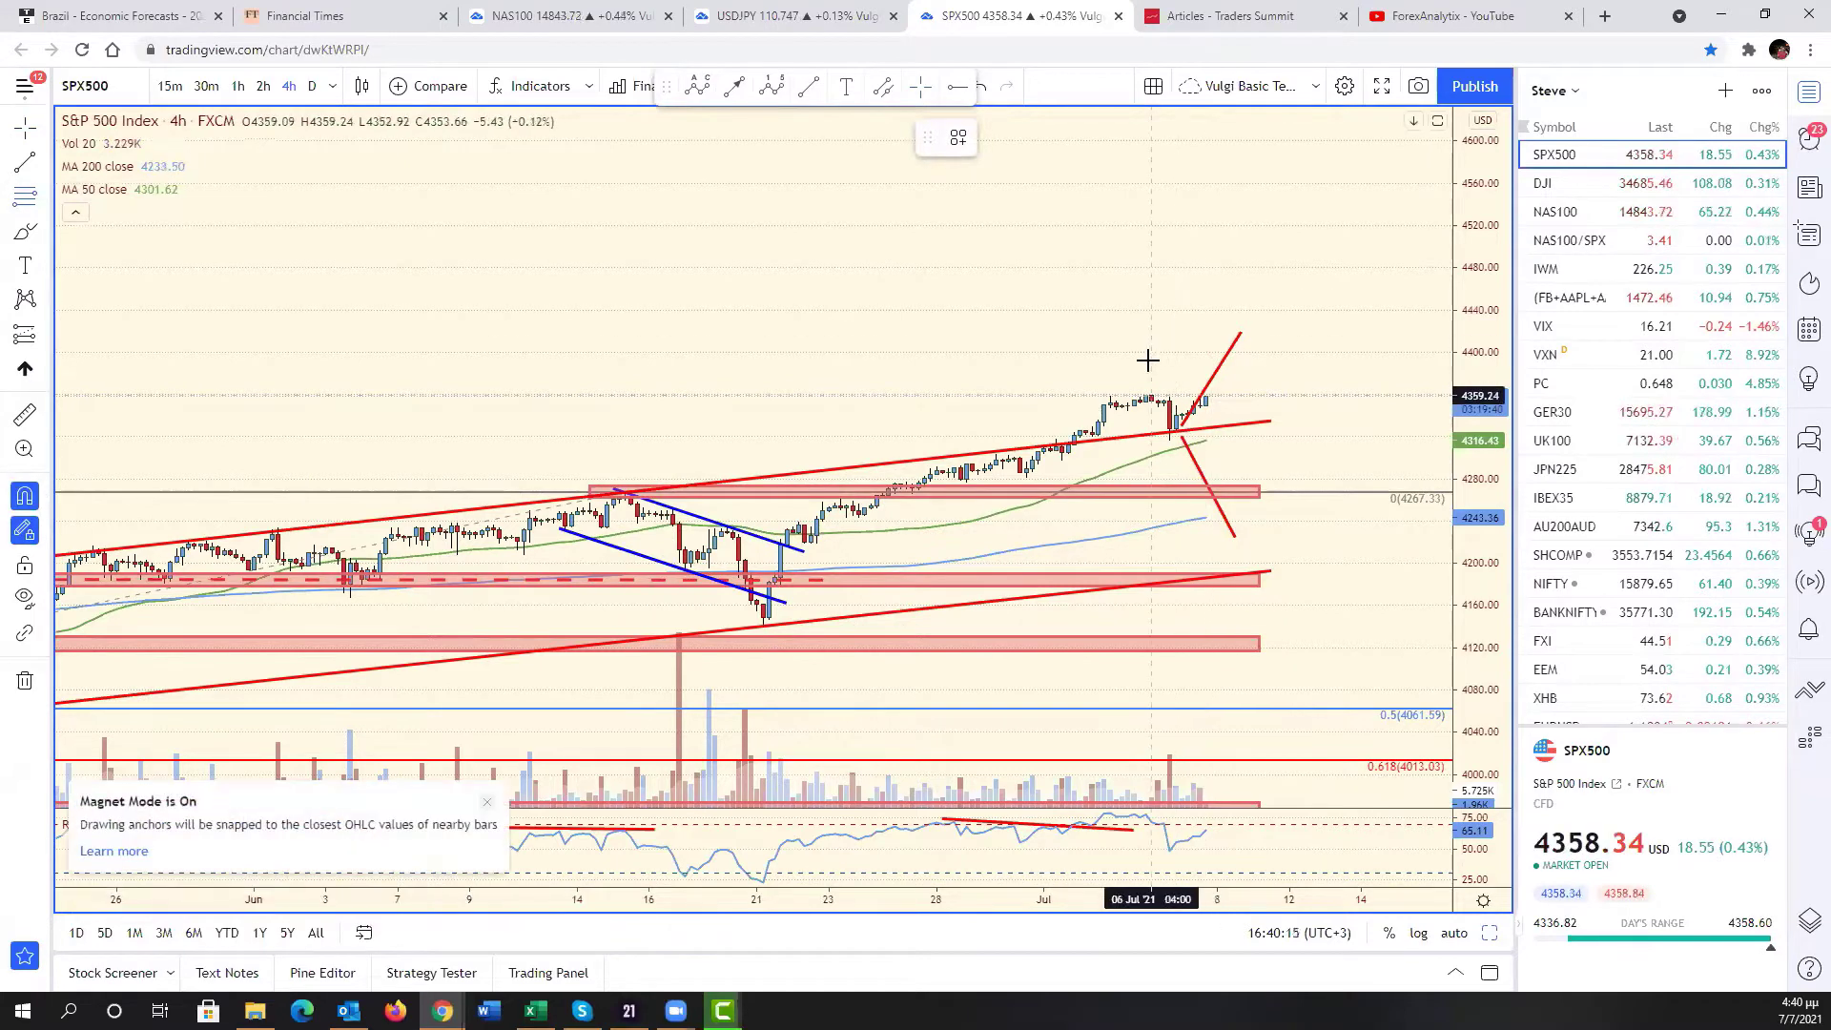
# - Draw a Fib from the 4359.55 high to the 4317.02 low and apply the saved extension template
pyautogui.click(1146, 394)
pyautogui.click(1176, 462)
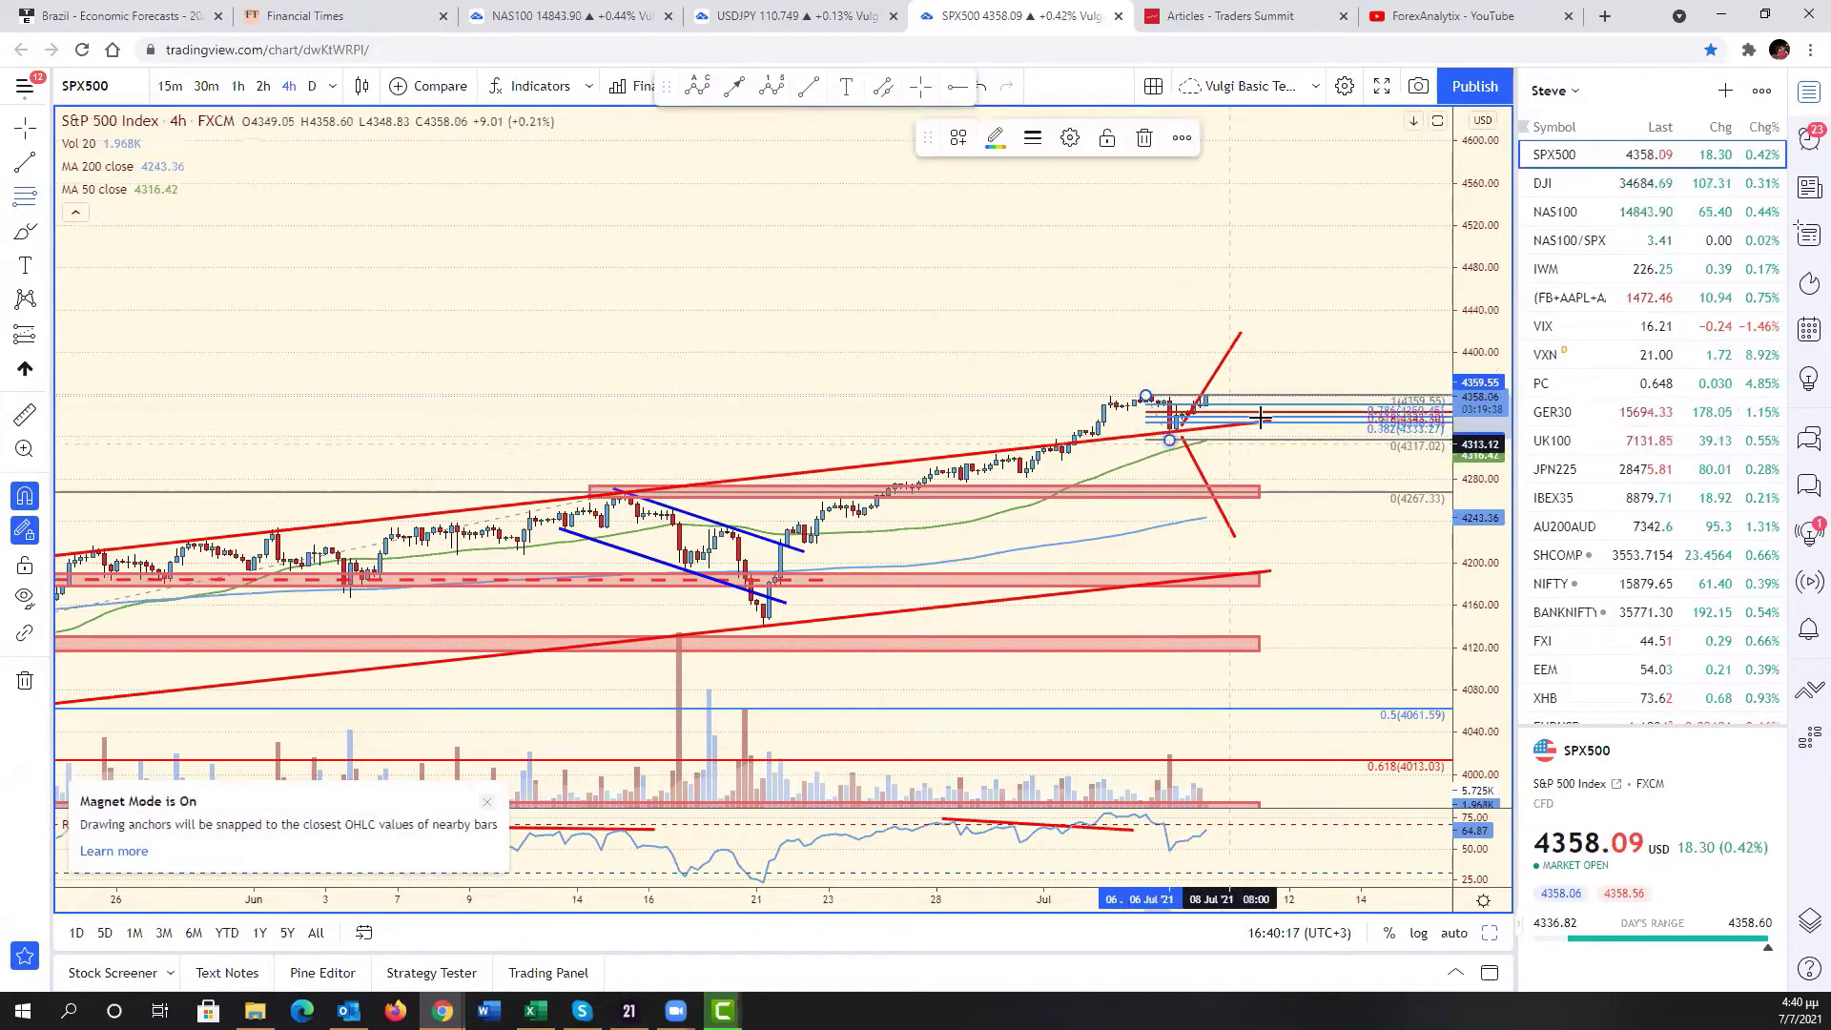
pyautogui.rightClick(1275, 405)
pyautogui.moveTo(1335, 413)
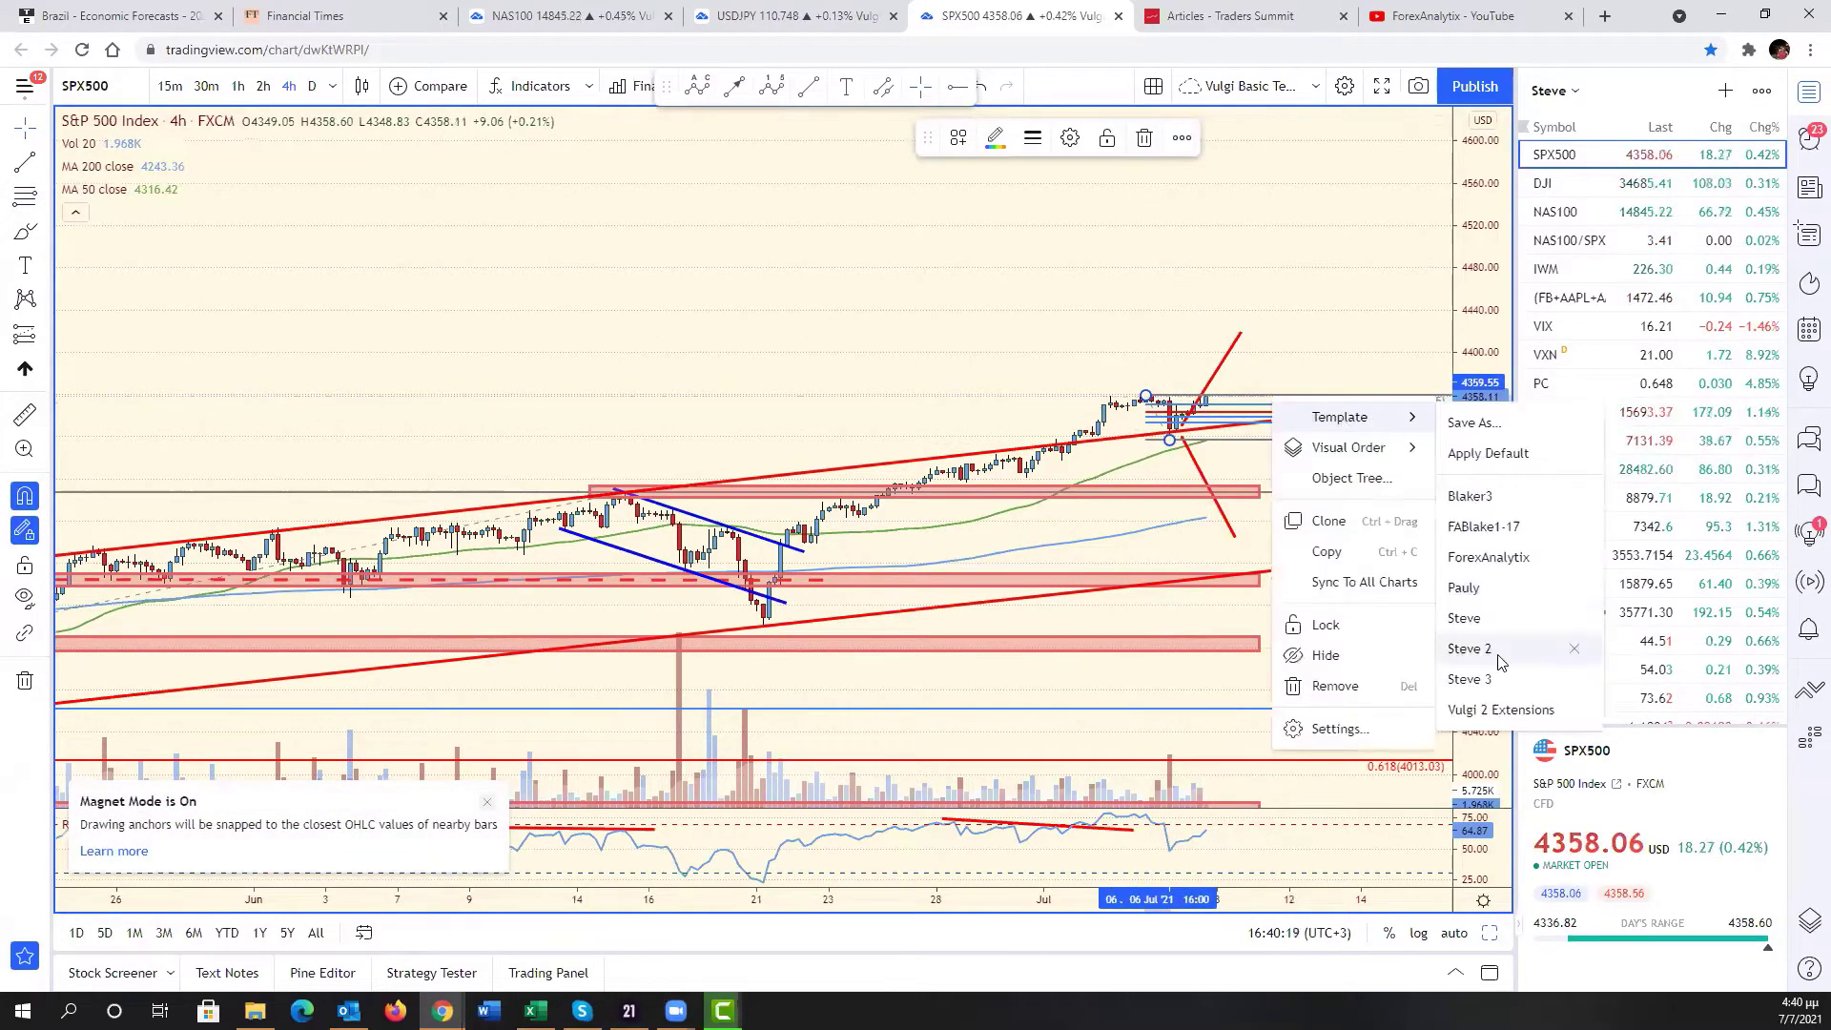
pyautogui.click(1496, 704)
pyautogui.scroll(2, 1267, 540)
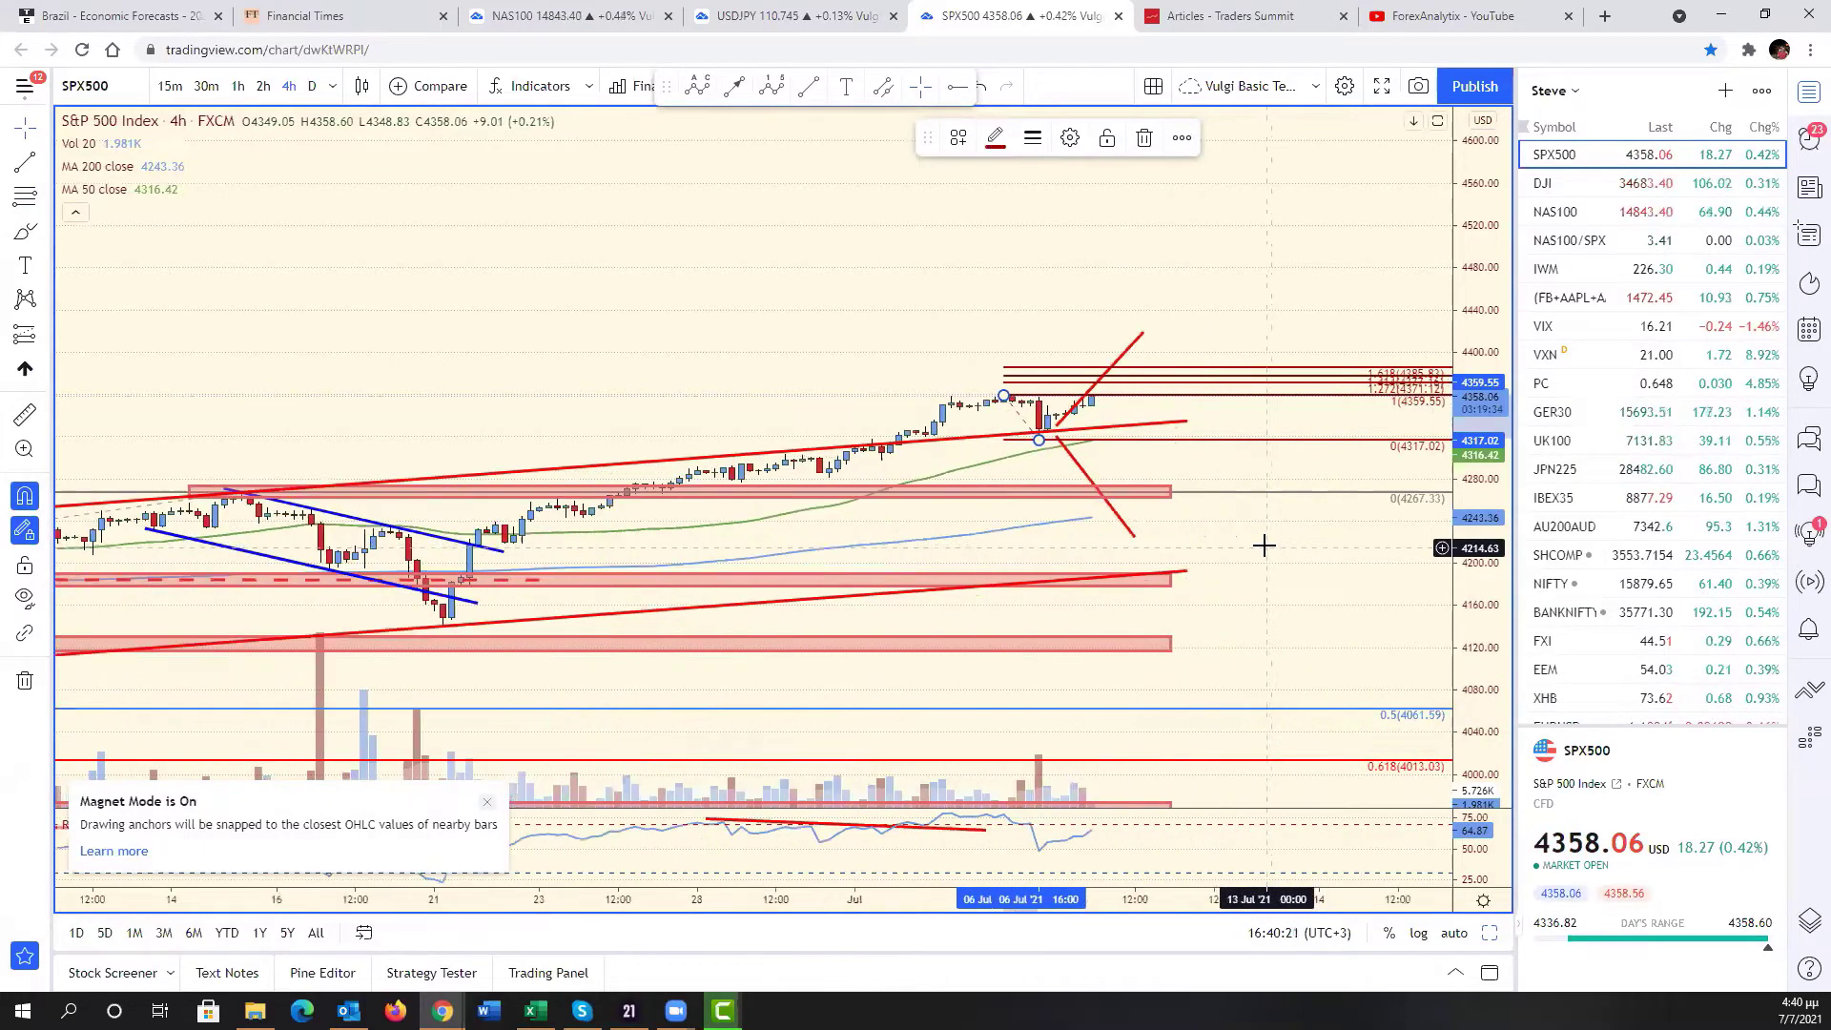
pyautogui.scroll(-2, 1140, 536)
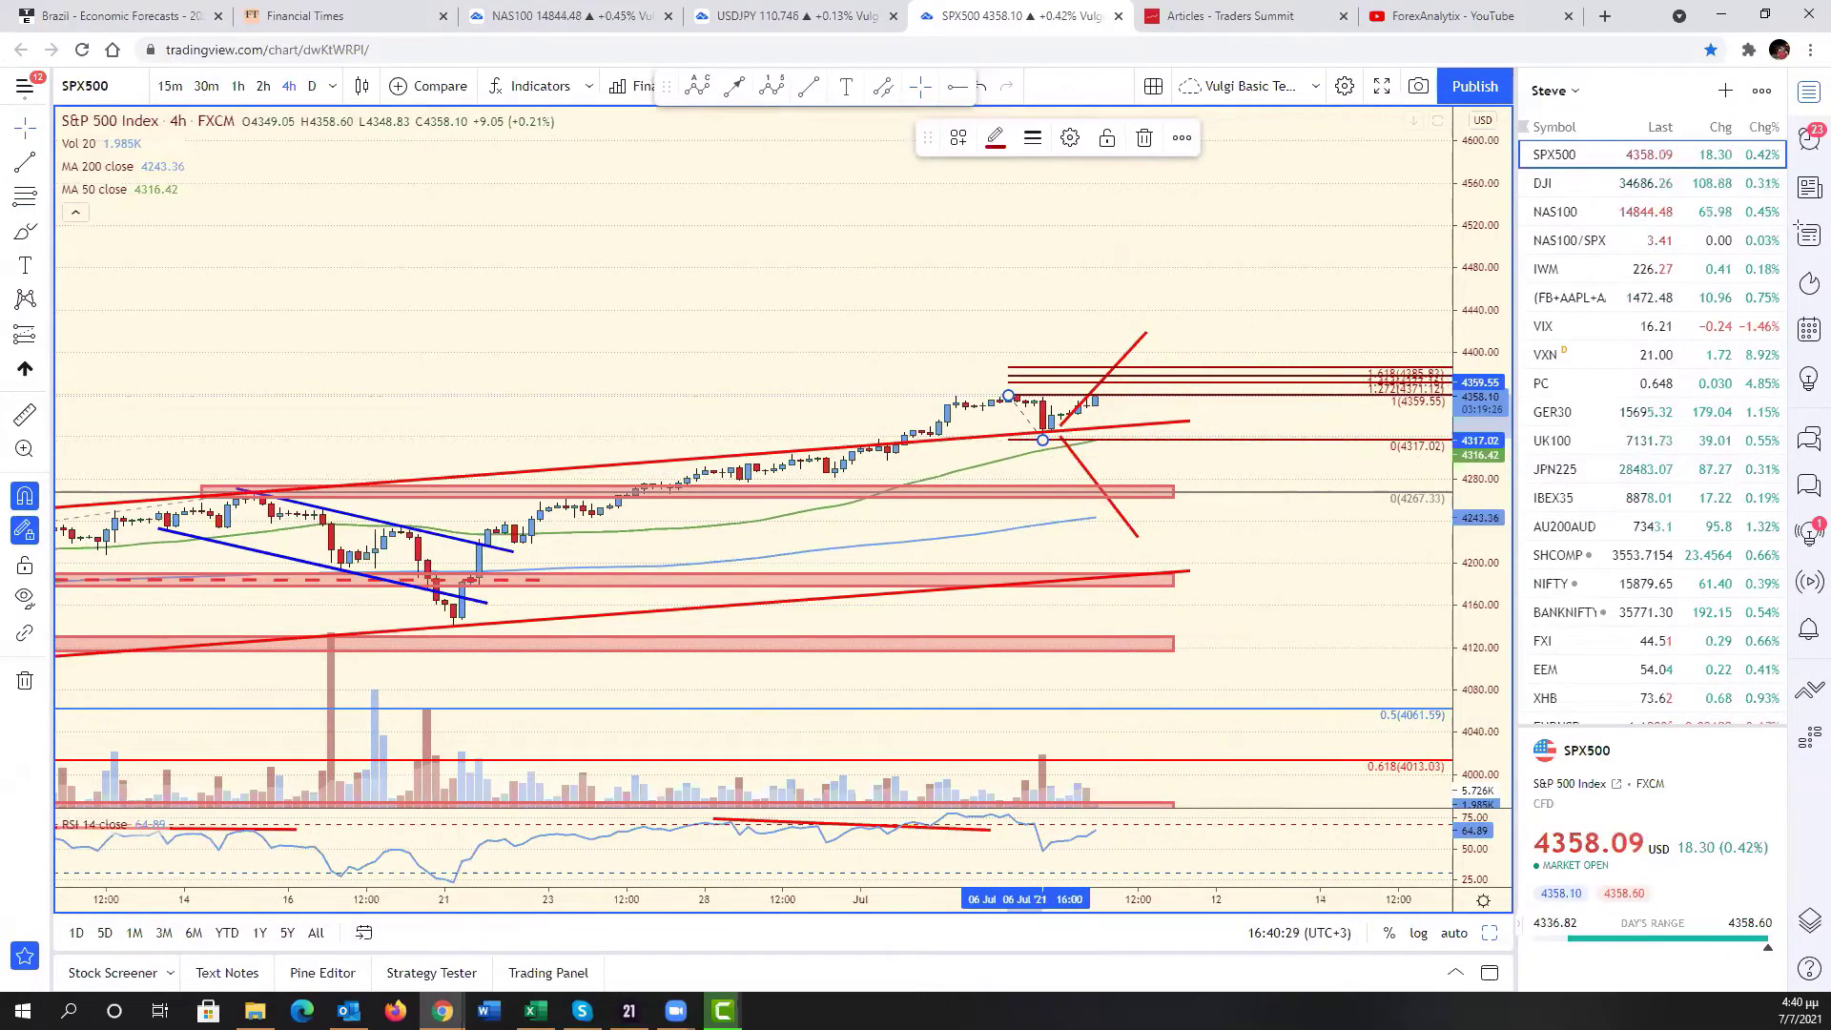
# - Nudge and zoom the S&P 500 chart to review the projected levels up to 1.618 (4385.83)
pyautogui.hotkey('alt', 'Tab')
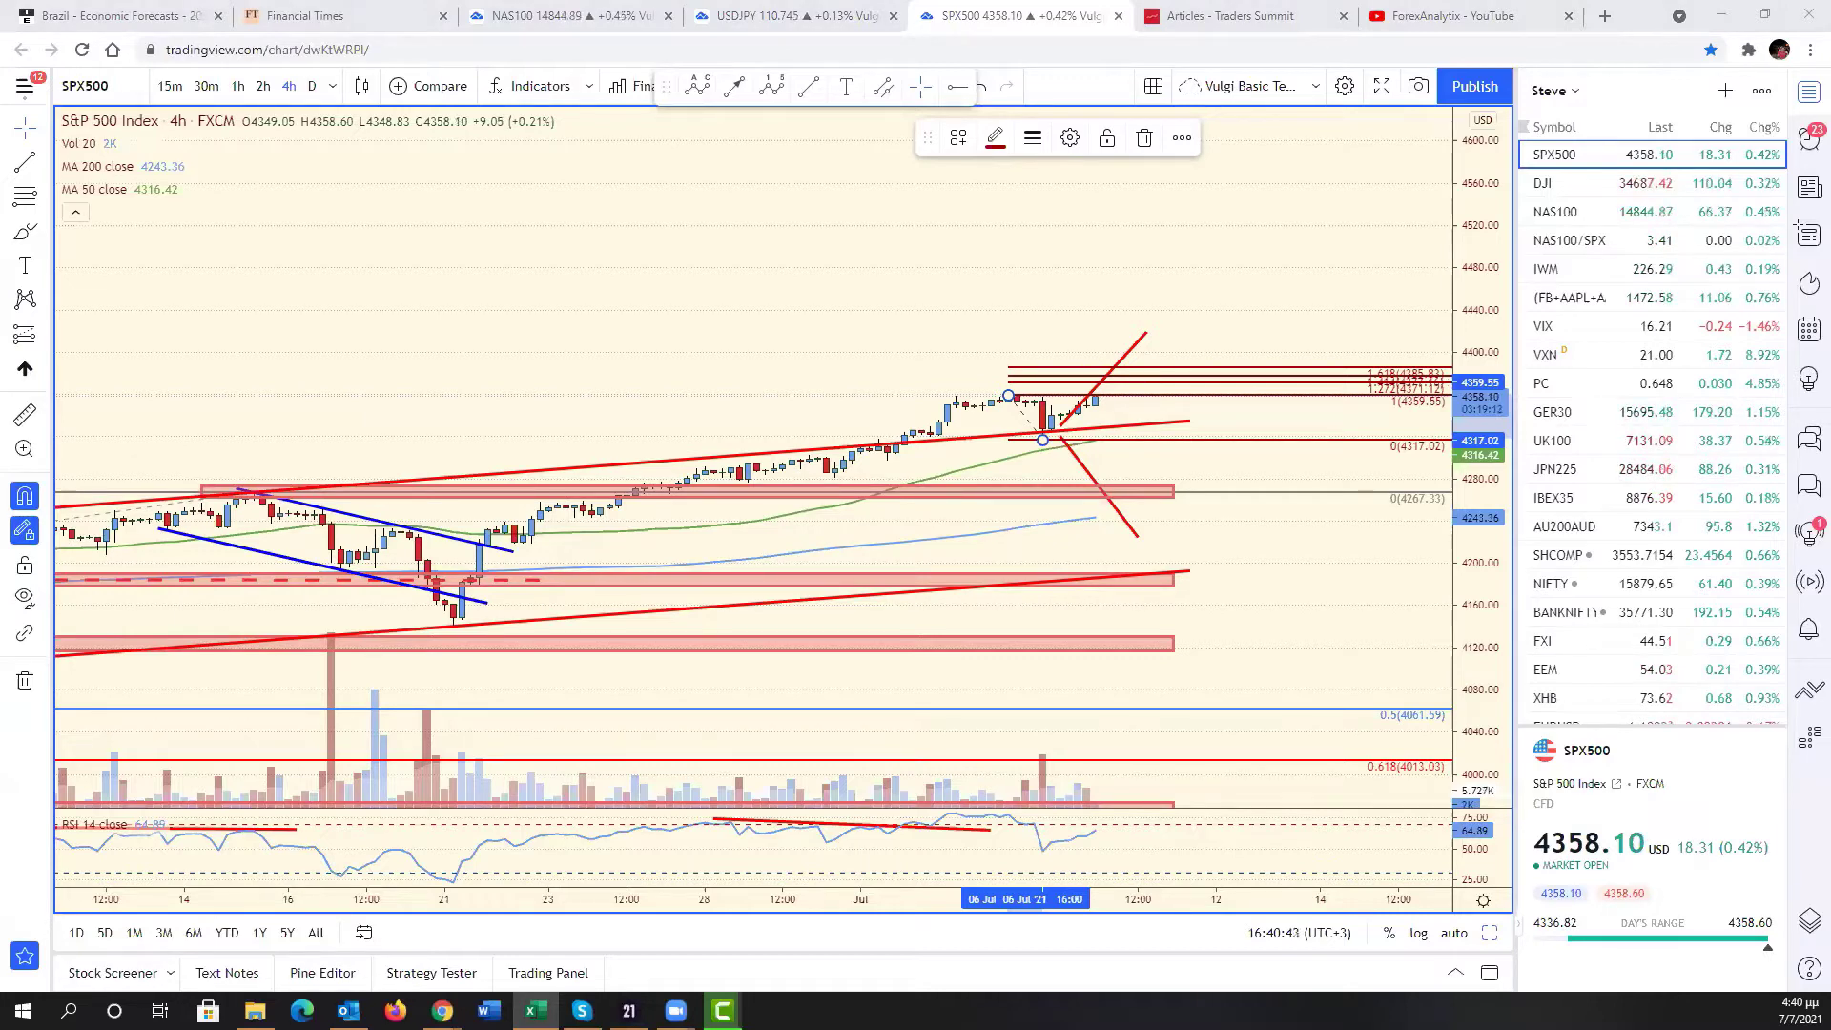
pyautogui.moveTo(941, 621); pyautogui.dragTo(959, 613)
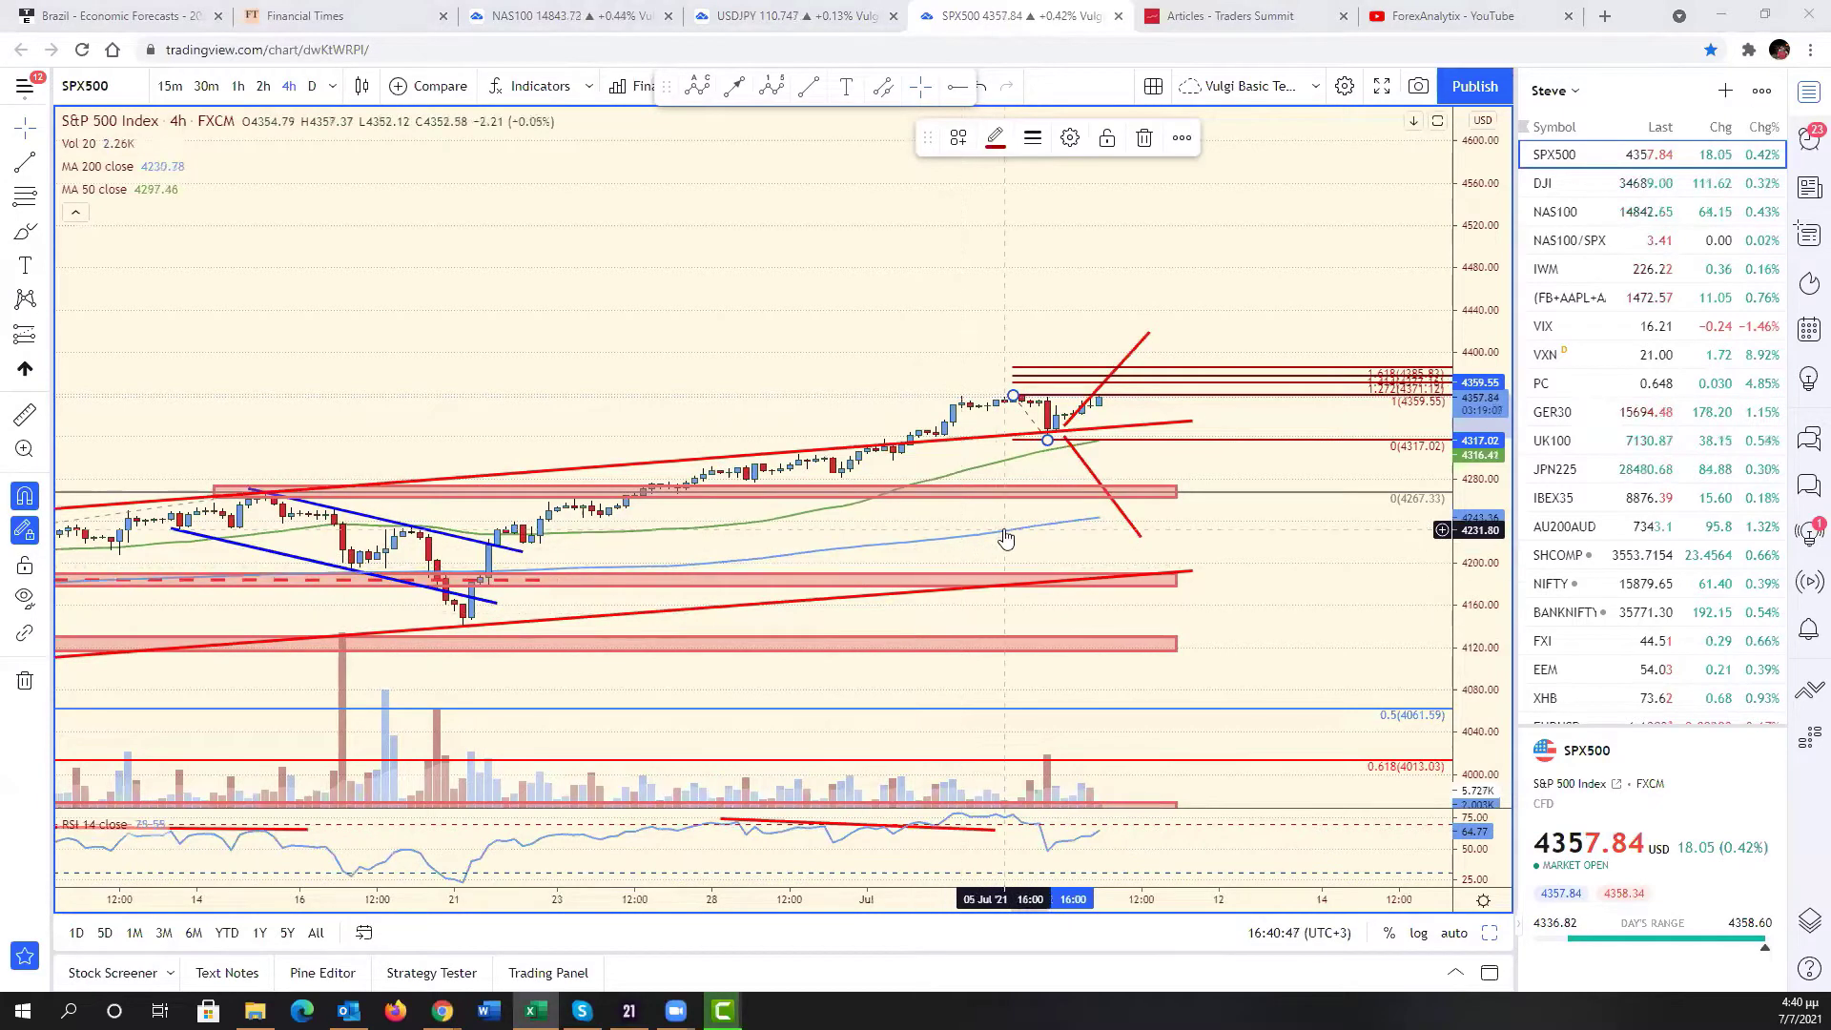
pyautogui.scroll(-6, 1011, 539)
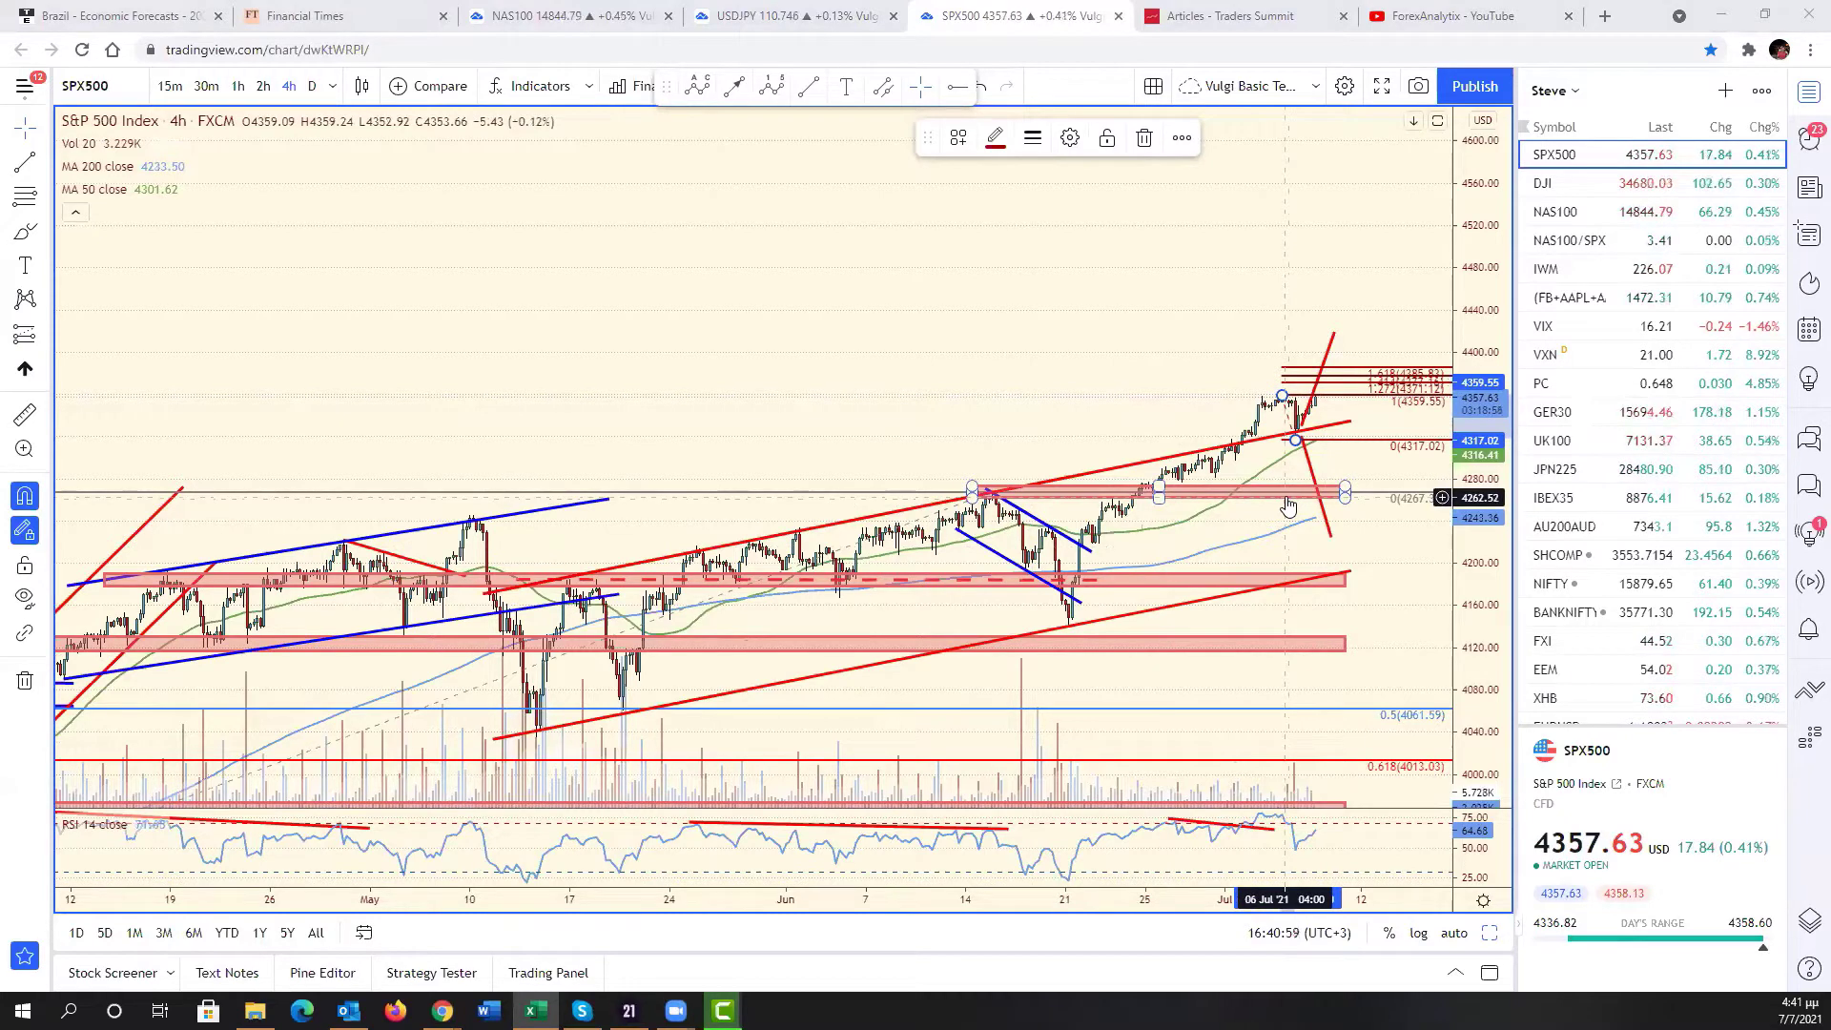
pyautogui.scroll(3, 1288, 506)
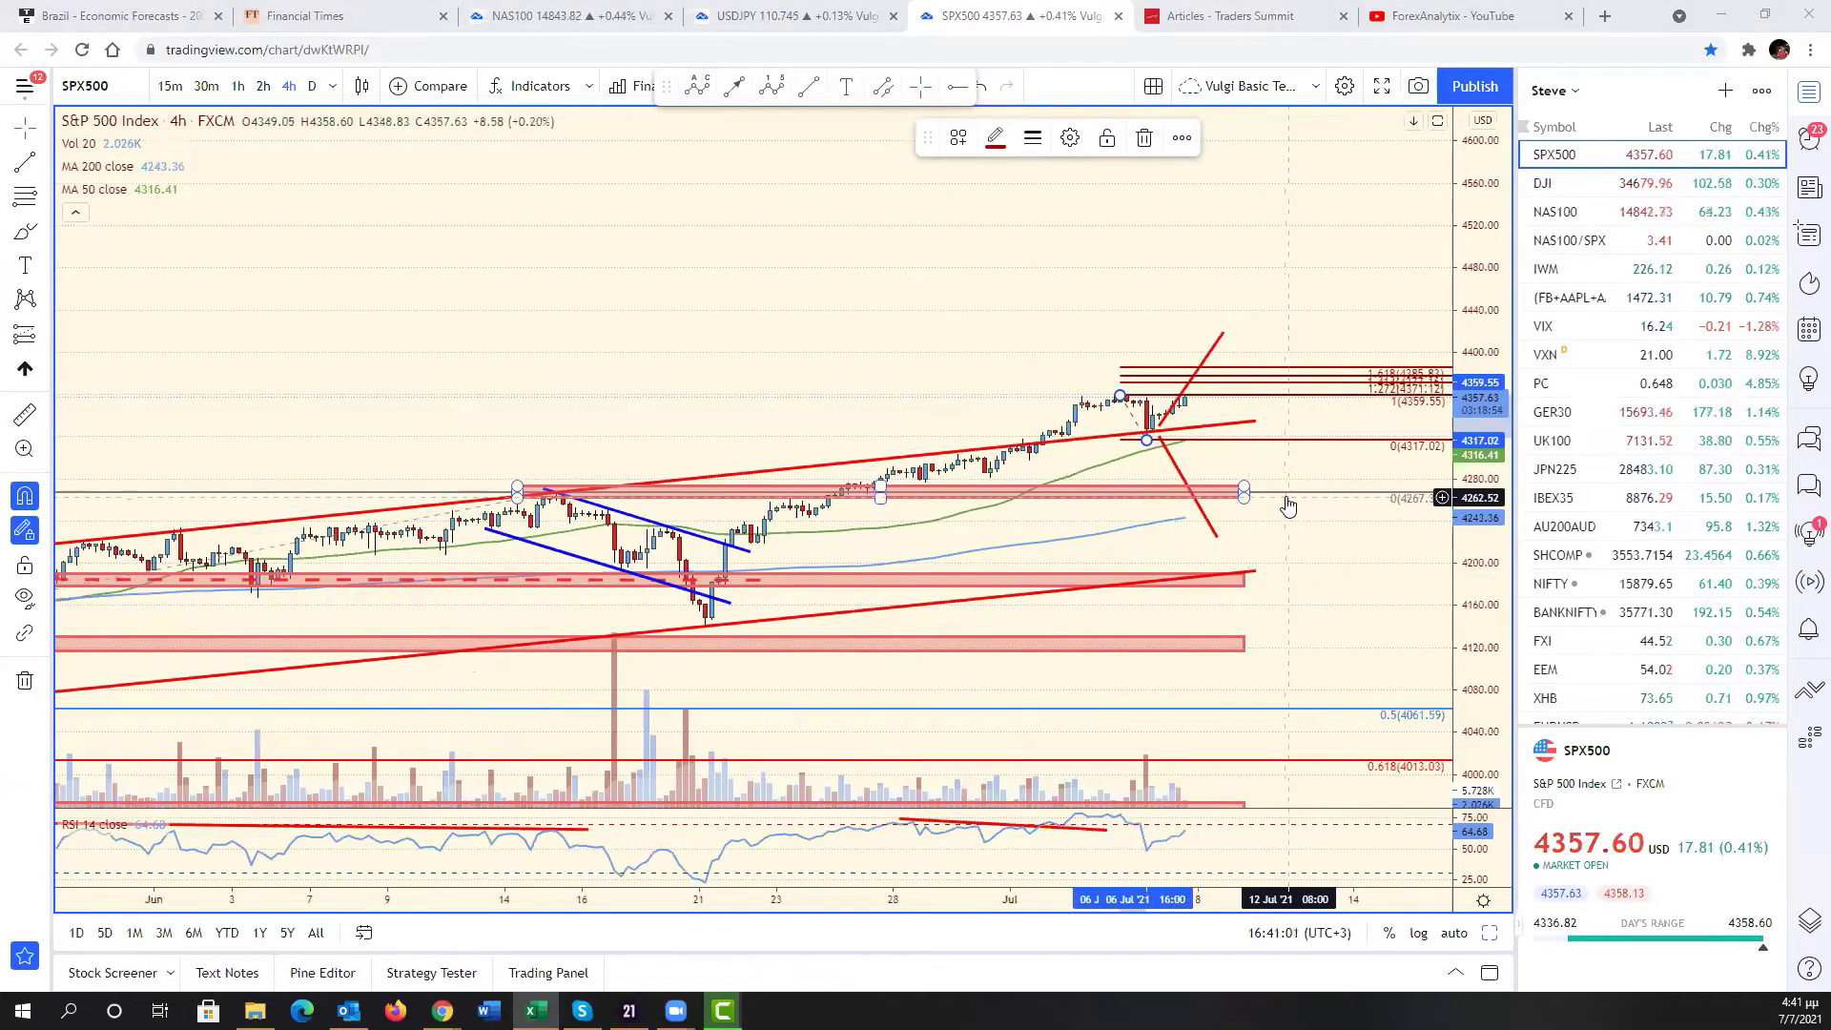
pyautogui.scroll(4, 1287, 506)
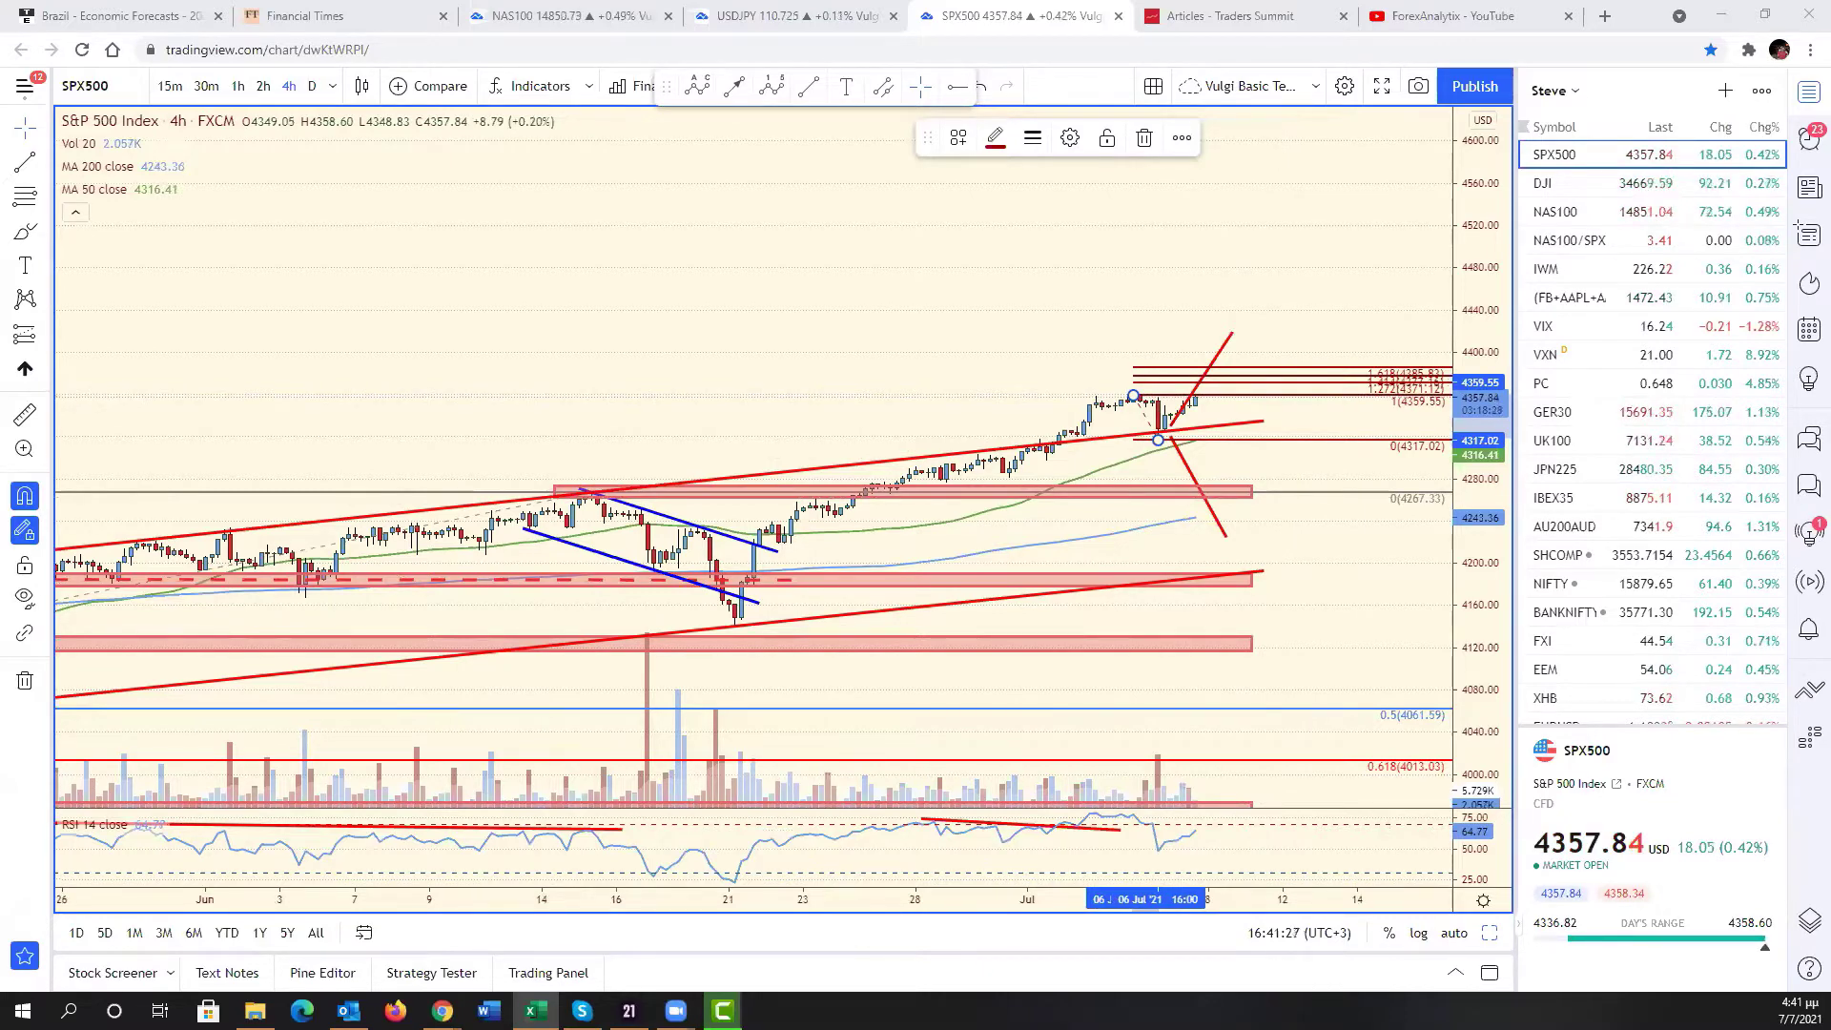
# - In Excel's Bias Chart, select the Support and Resistance values (E9:F22) and right-click the selection
pyautogui.hotkey('alt', 'Tab')
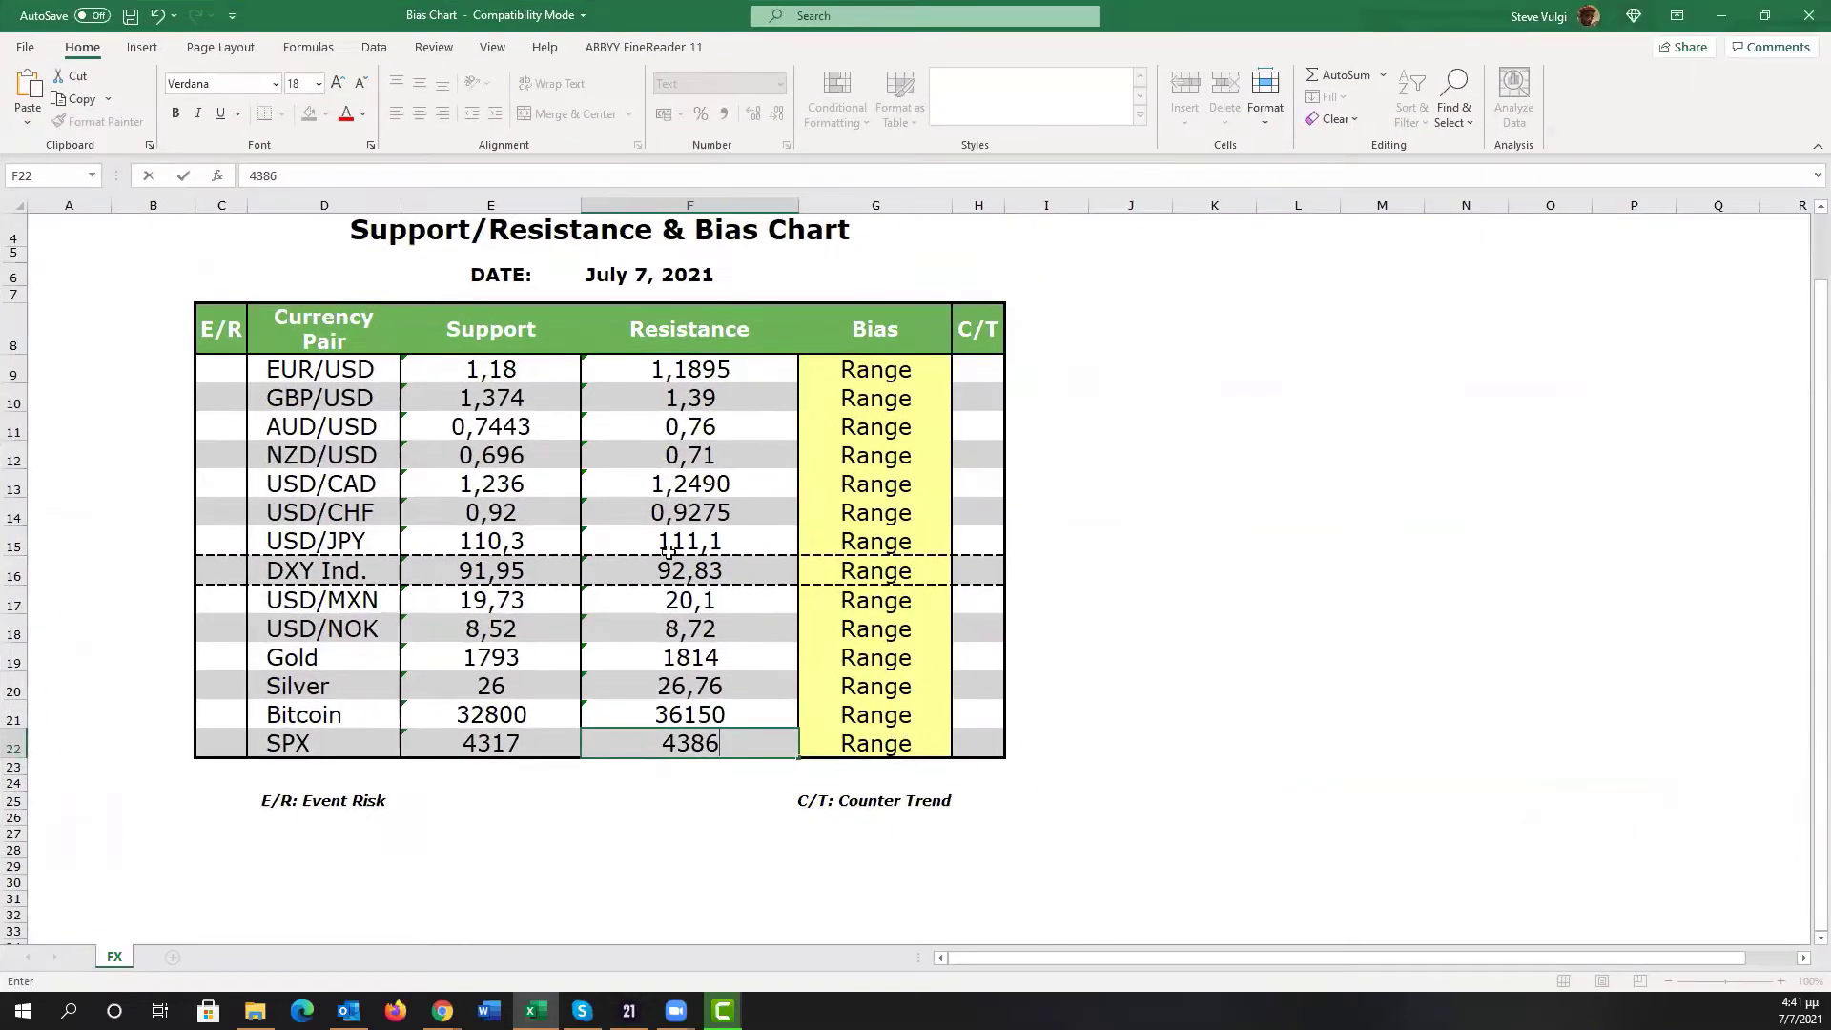
pyautogui.scroll(1, 668, 551)
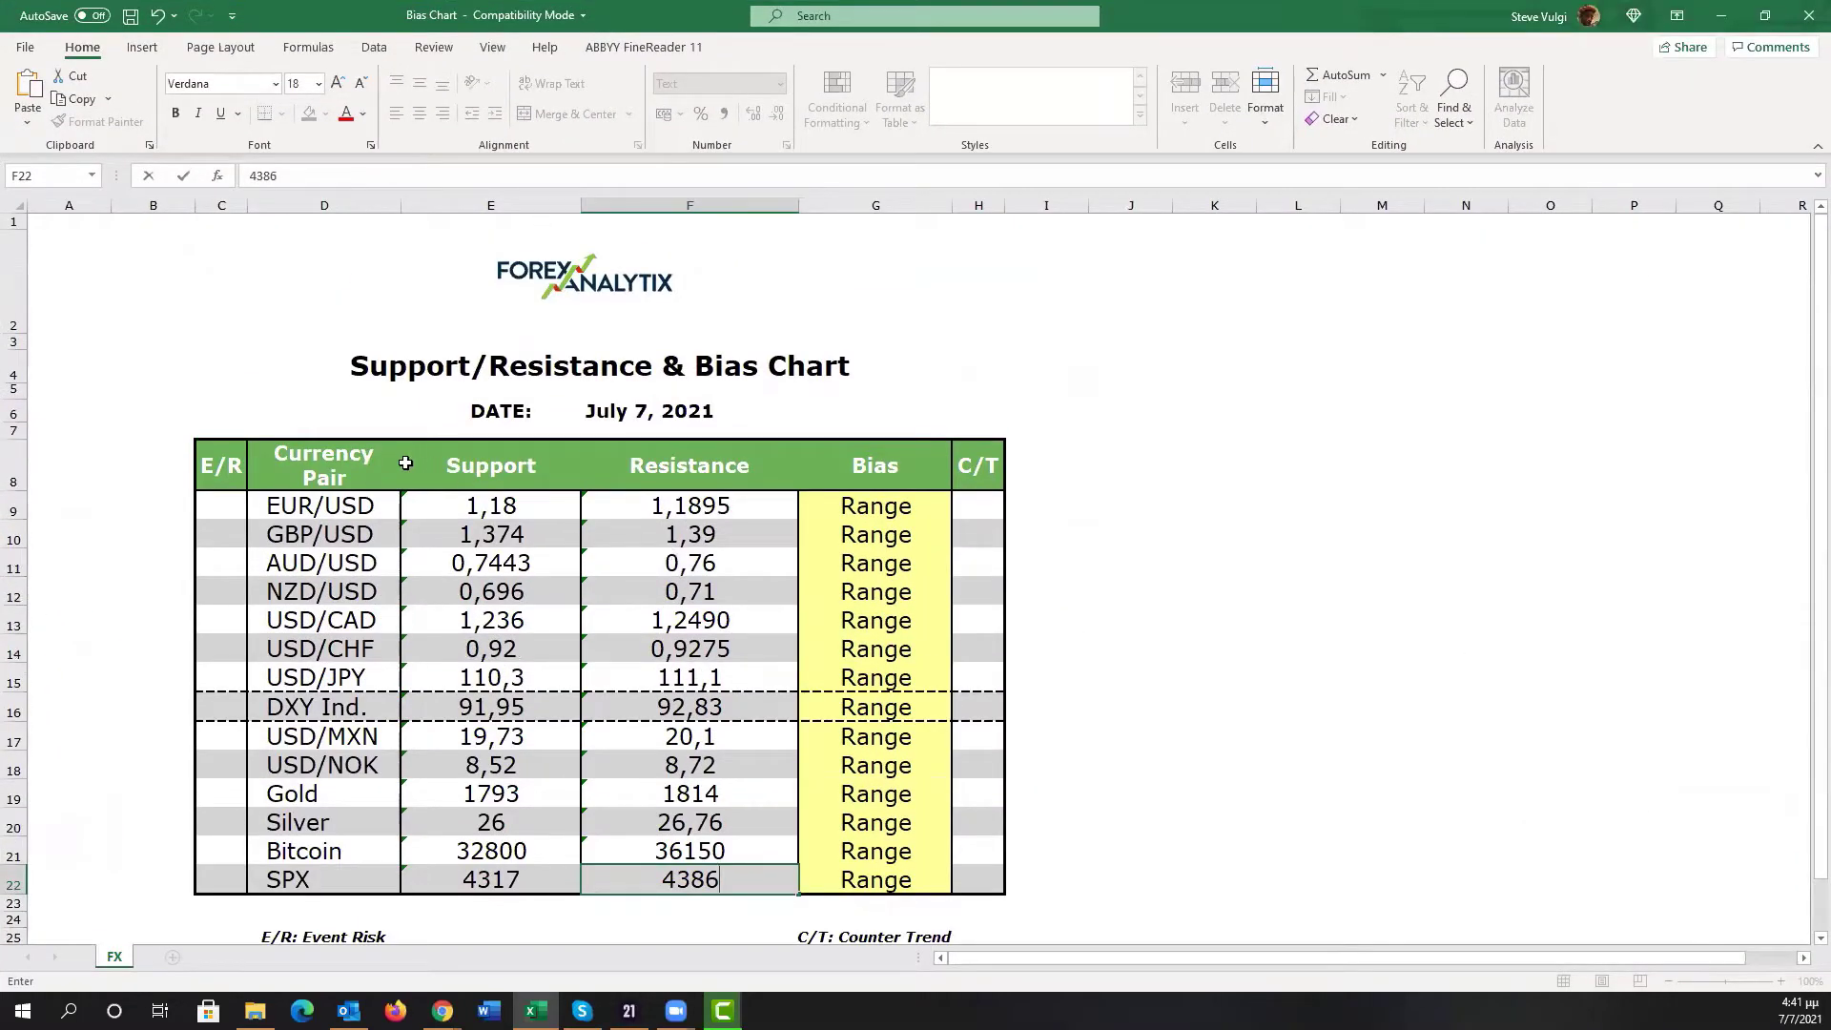
pyautogui.moveTo(469, 505); pyautogui.dragTo(741, 886)
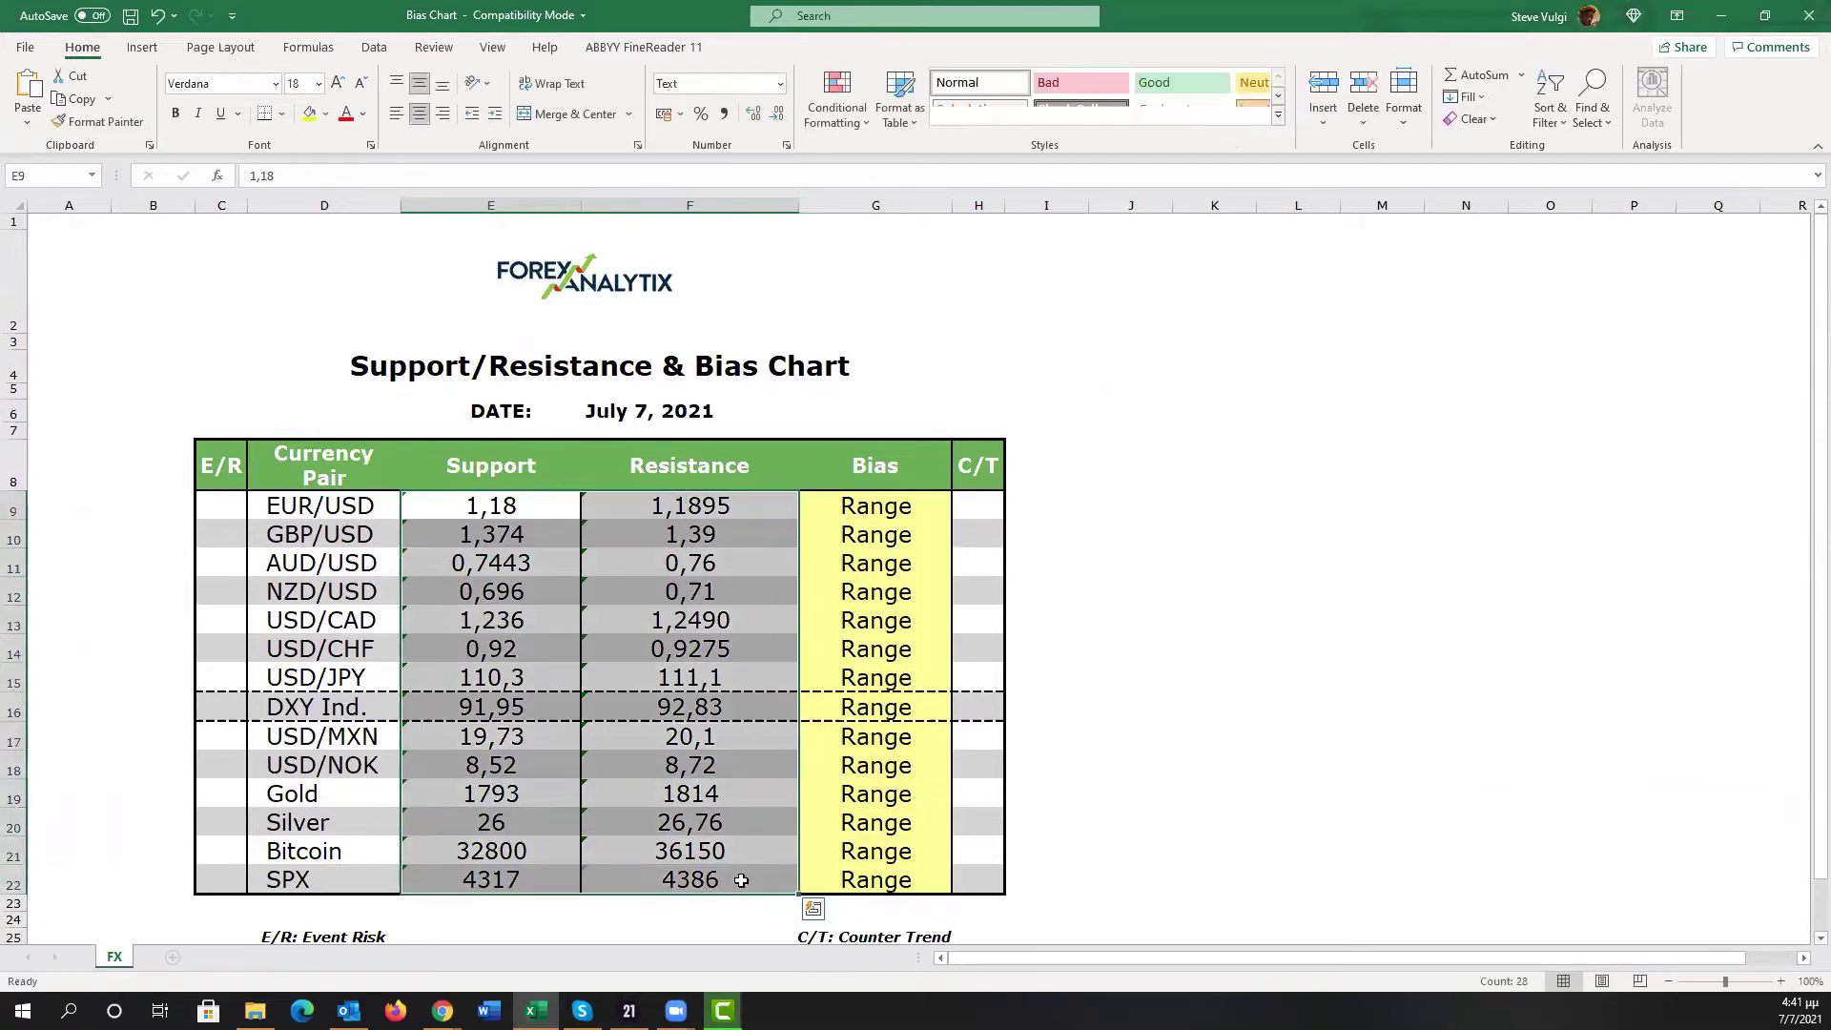
pyautogui.rightClick(741, 885)
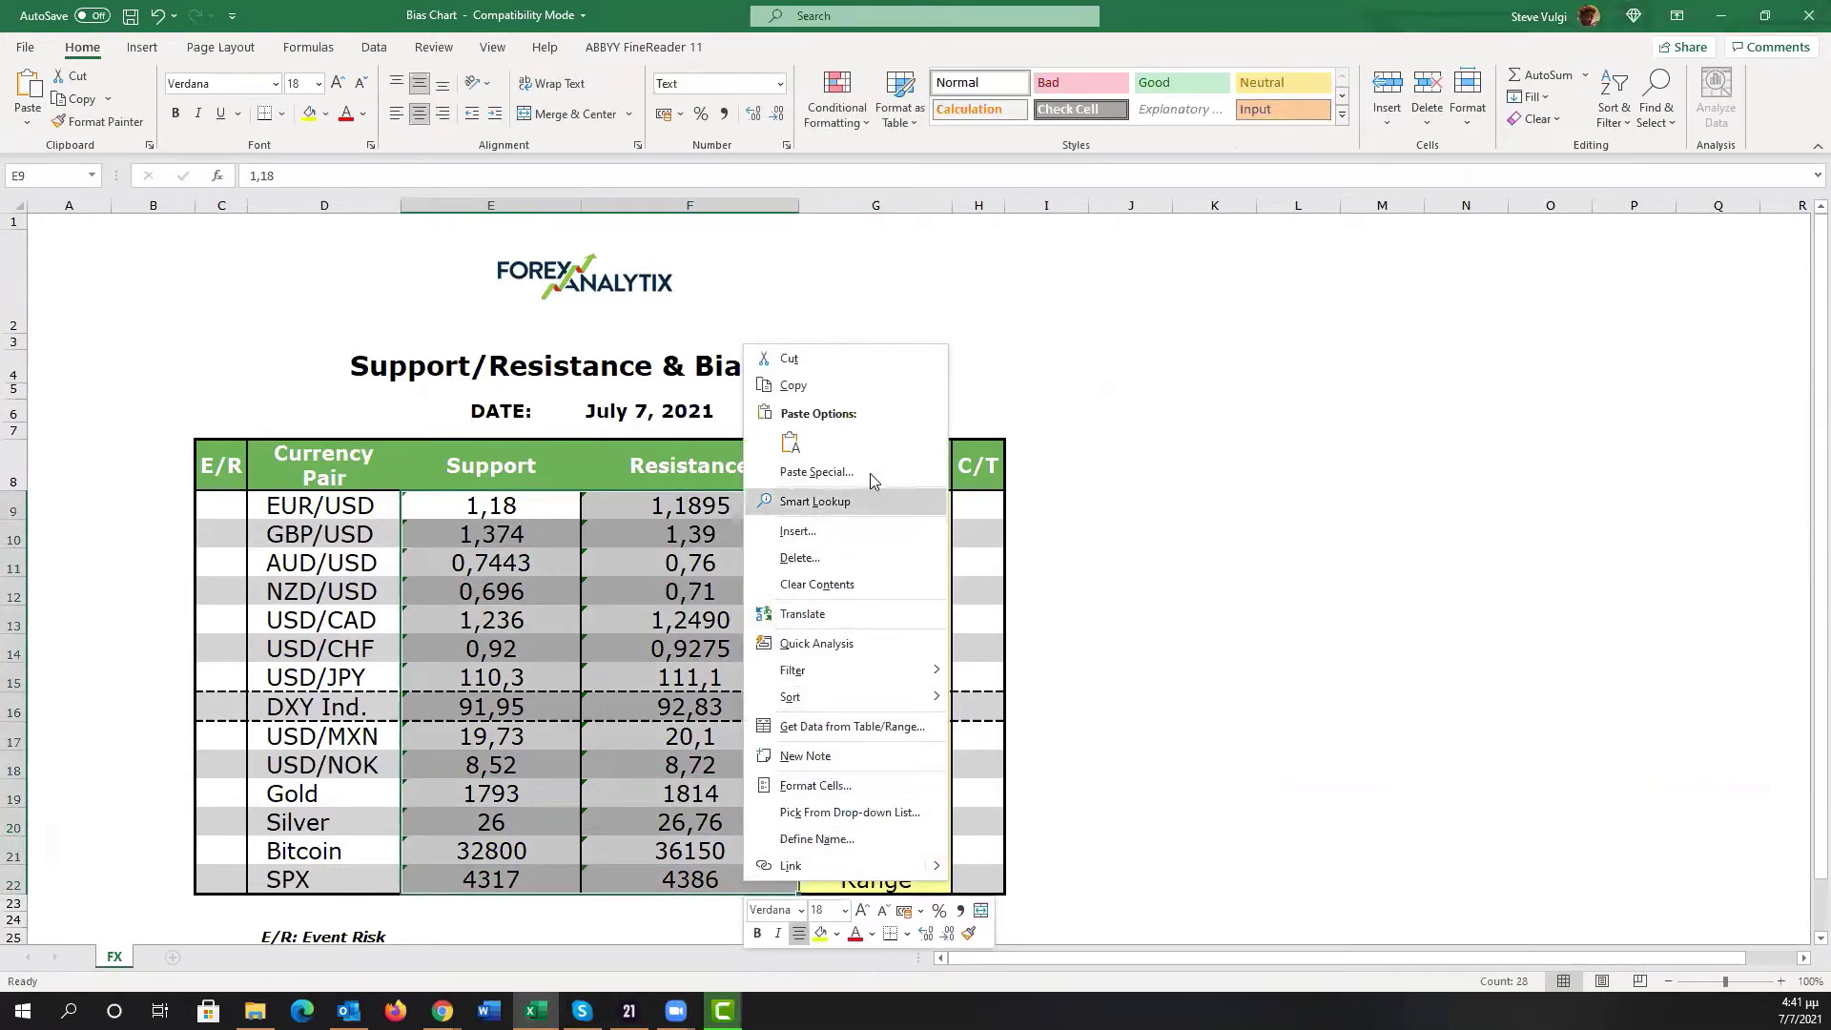
pyautogui.click(904, 786)
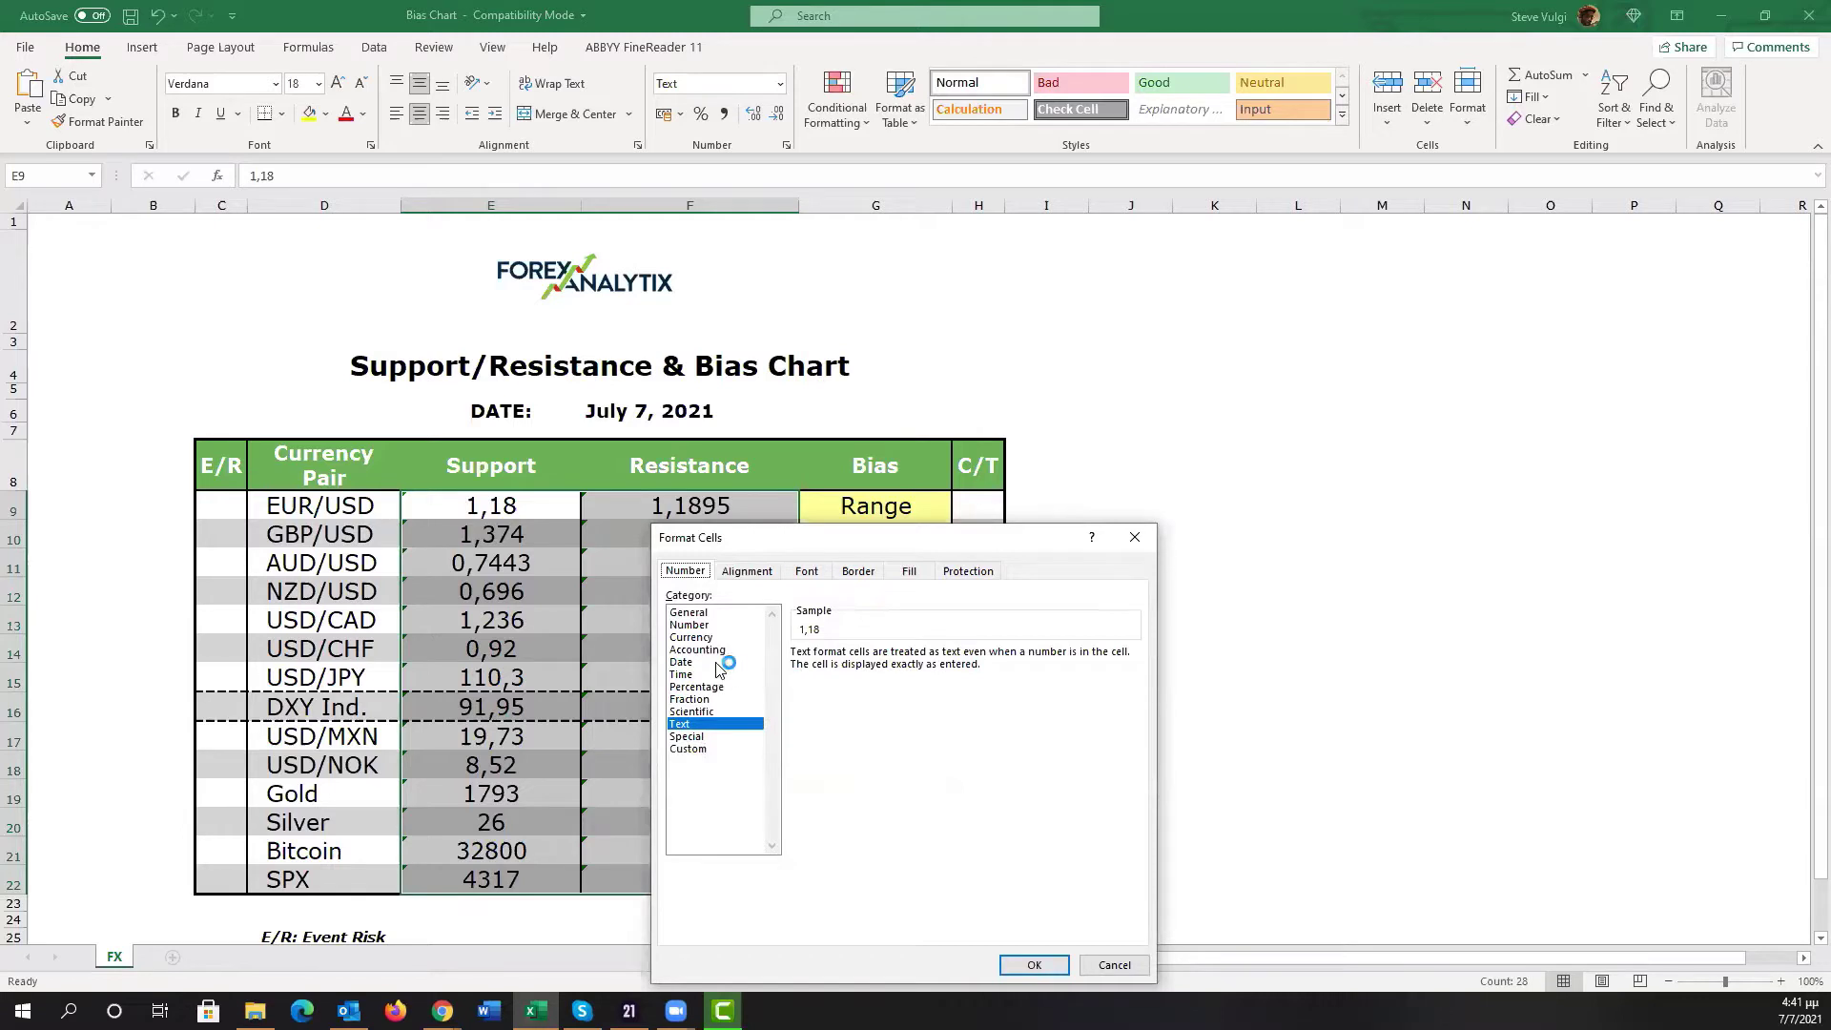
pyautogui.click(702, 627)
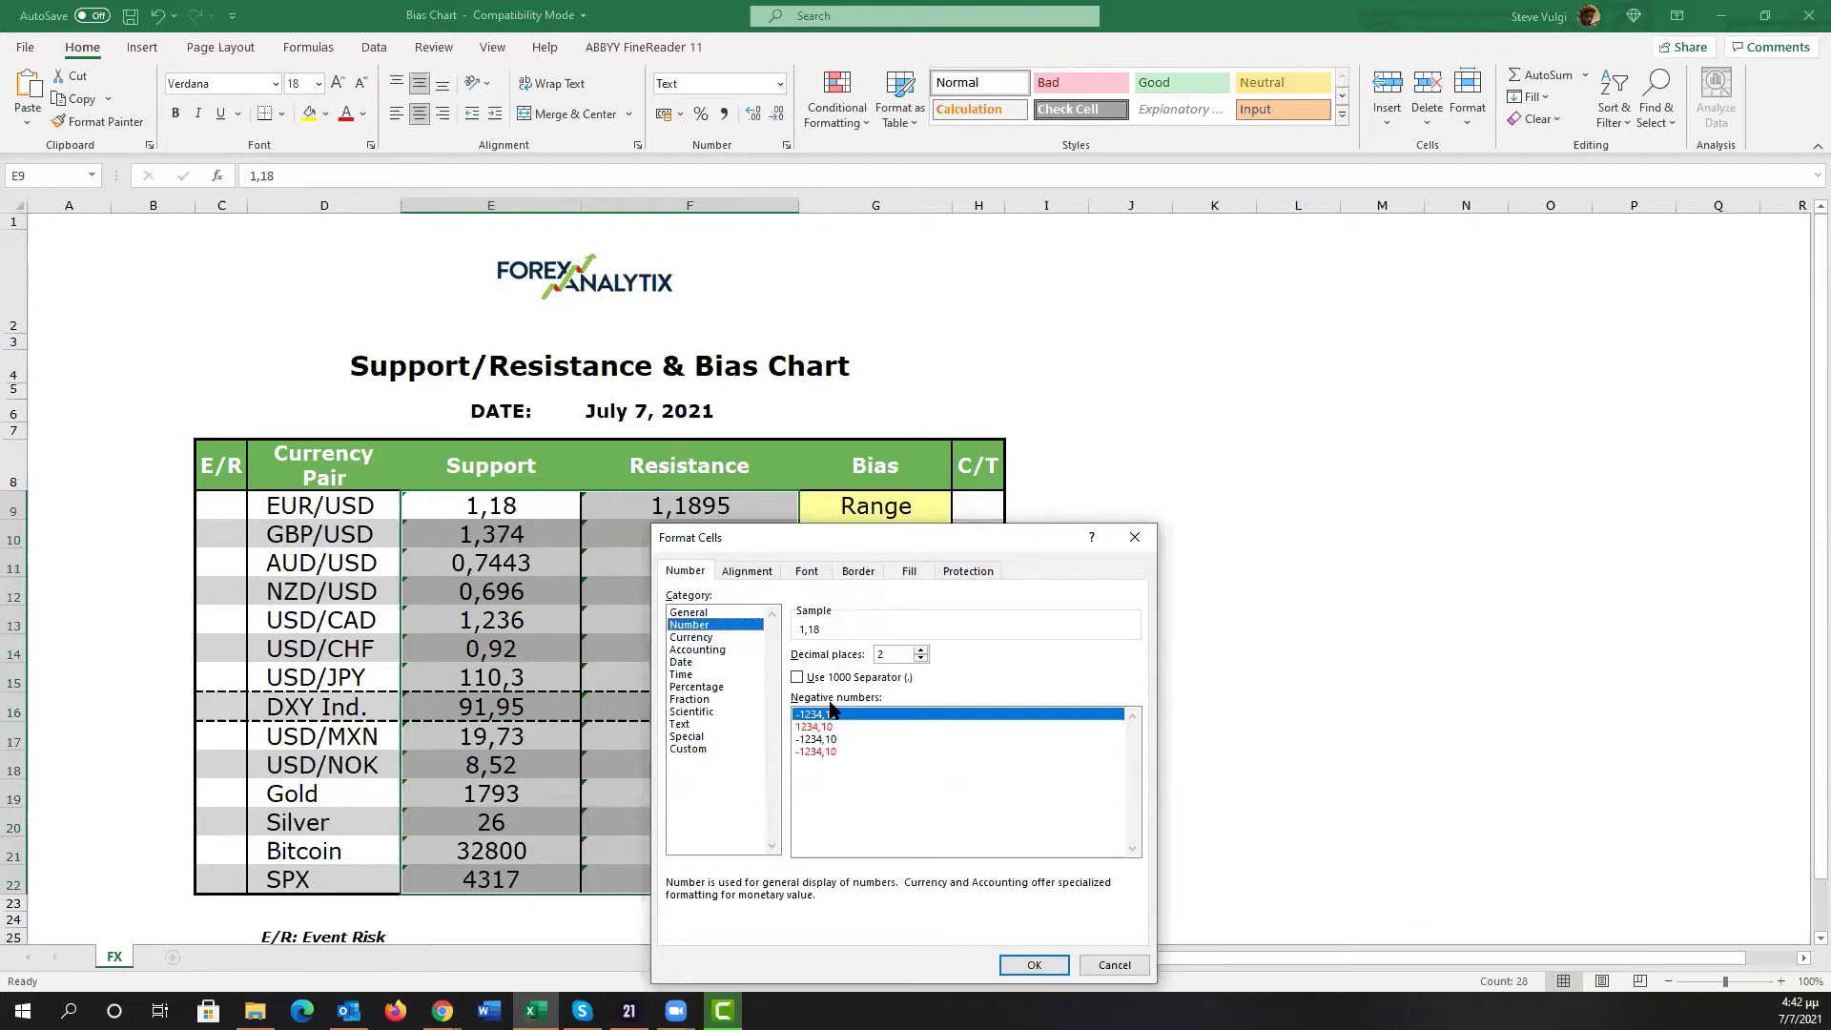
pyautogui.click(774, 575)
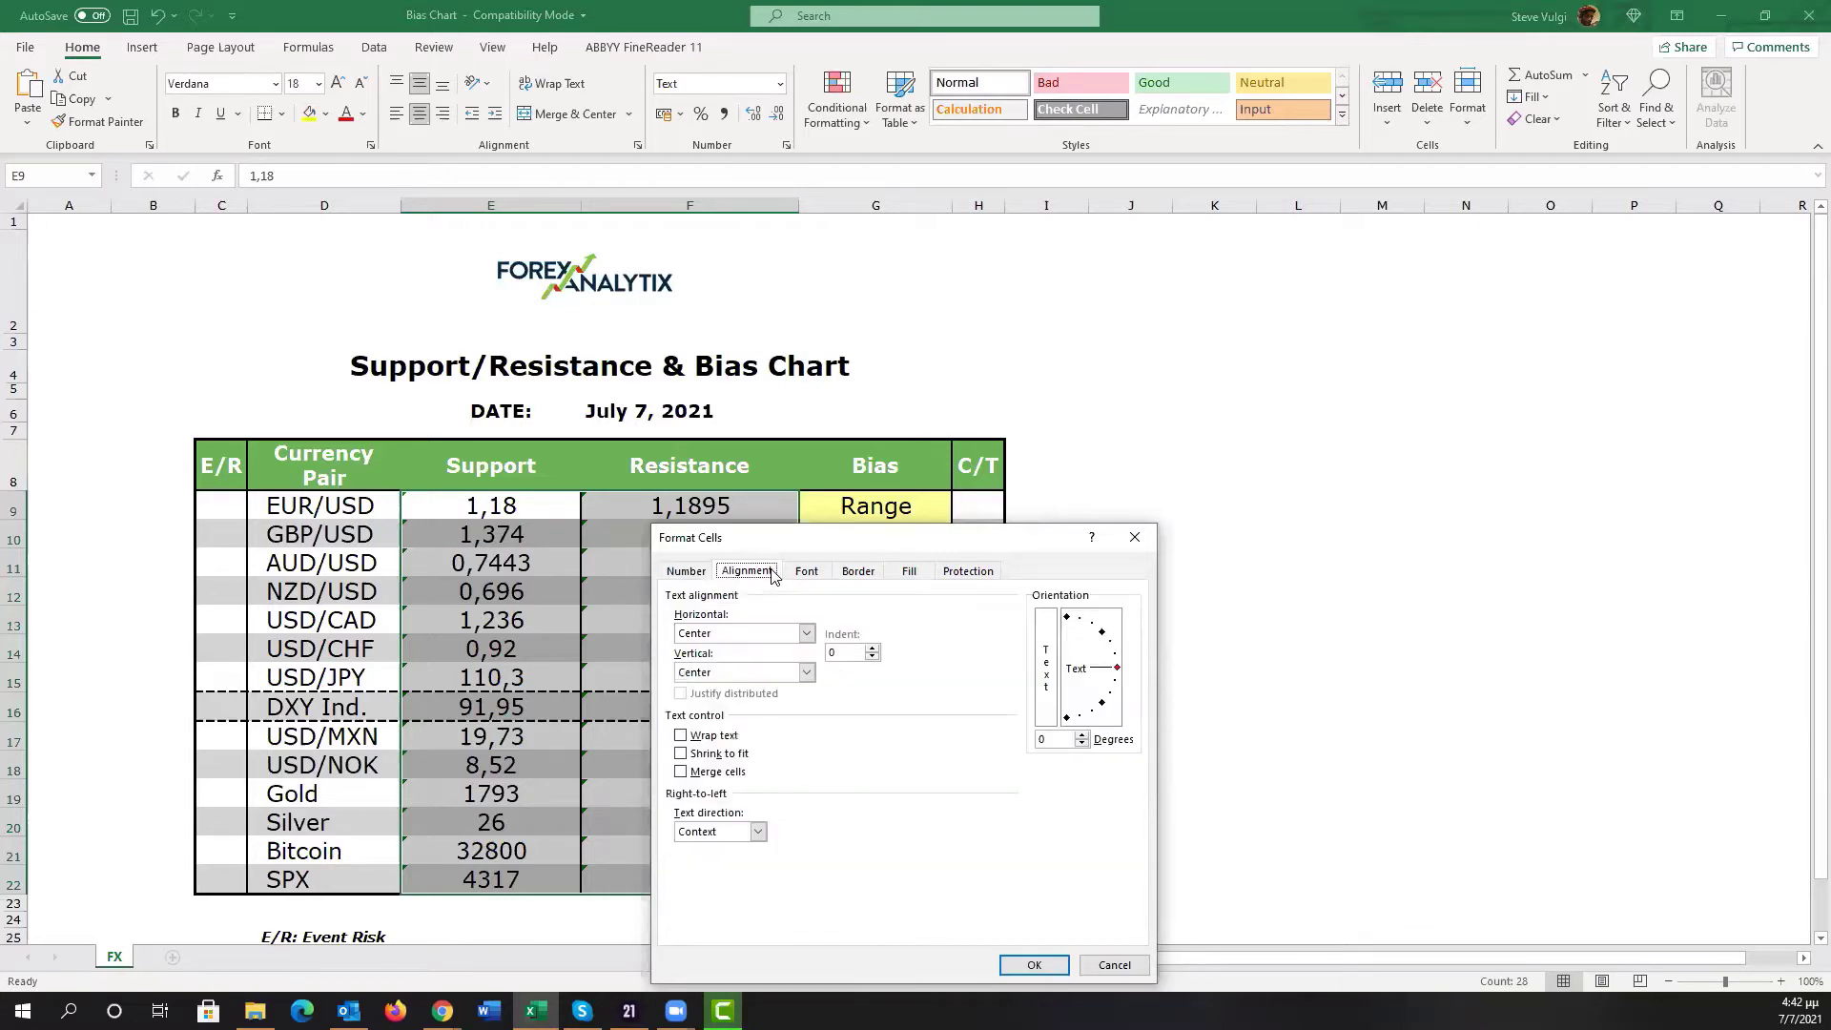
pyautogui.click(706, 575)
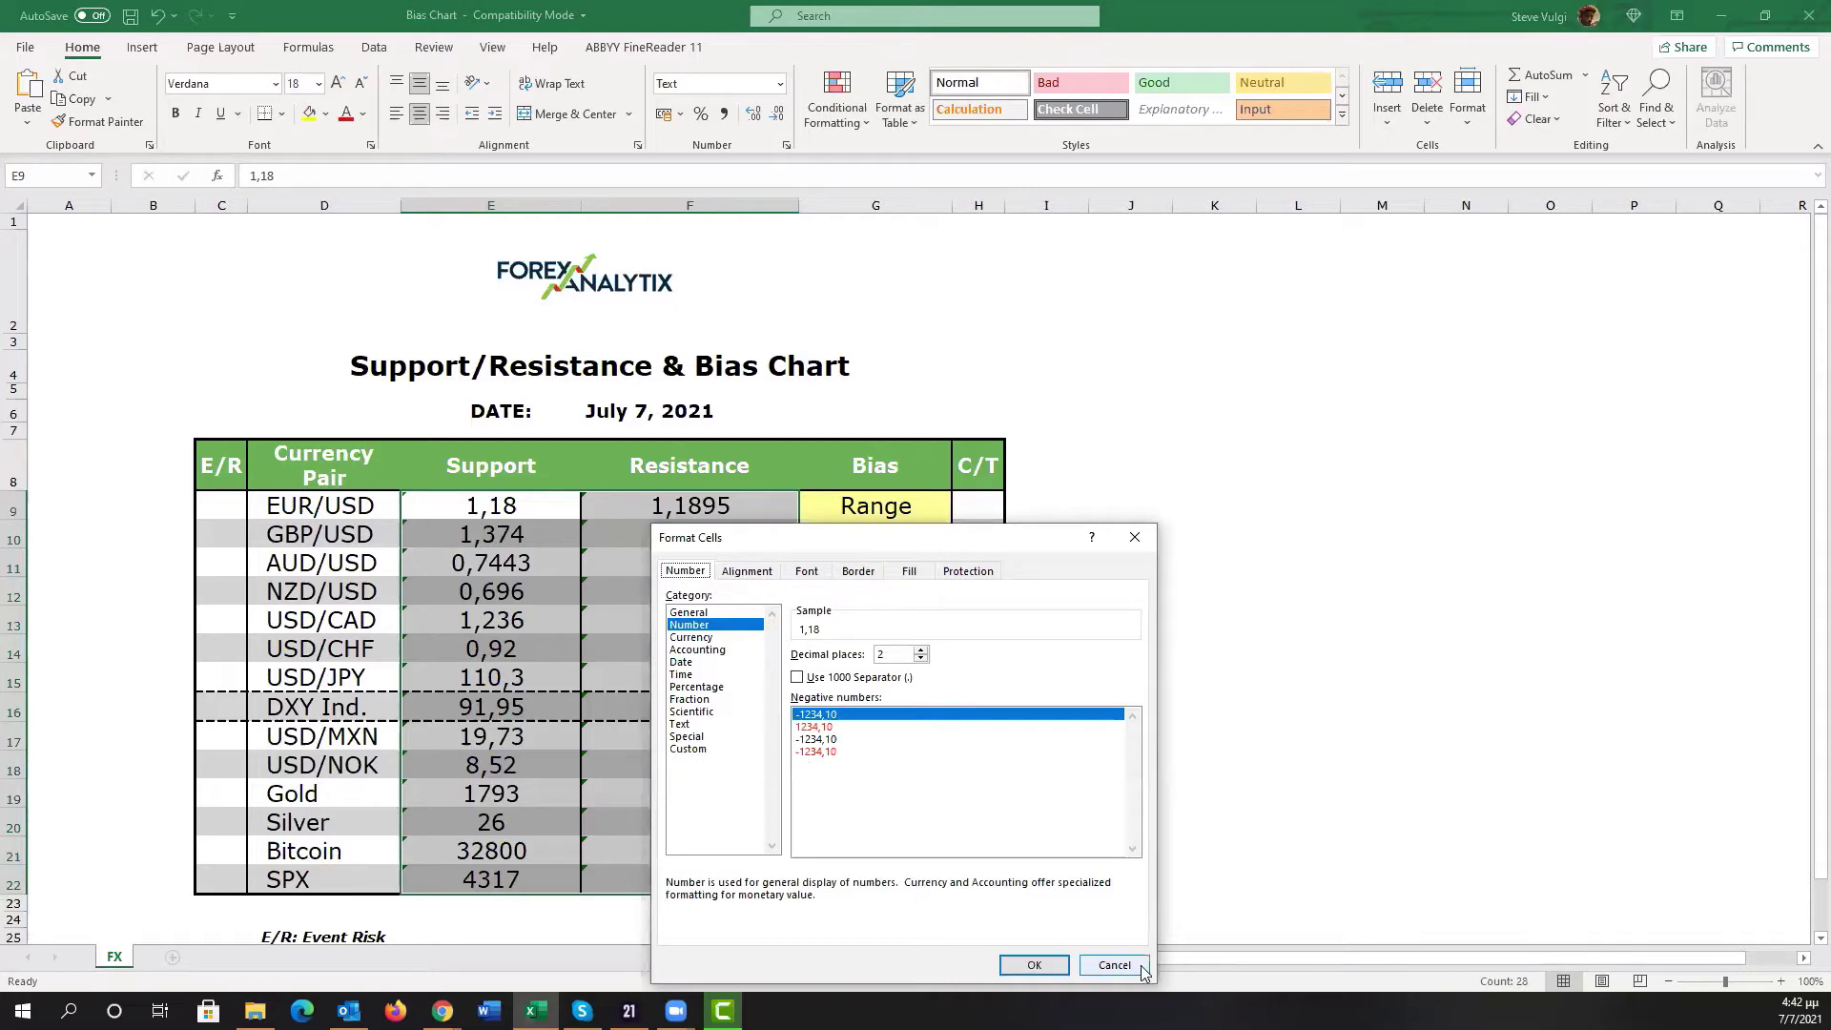
pyautogui.click(909, 572)
pyautogui.click(969, 573)
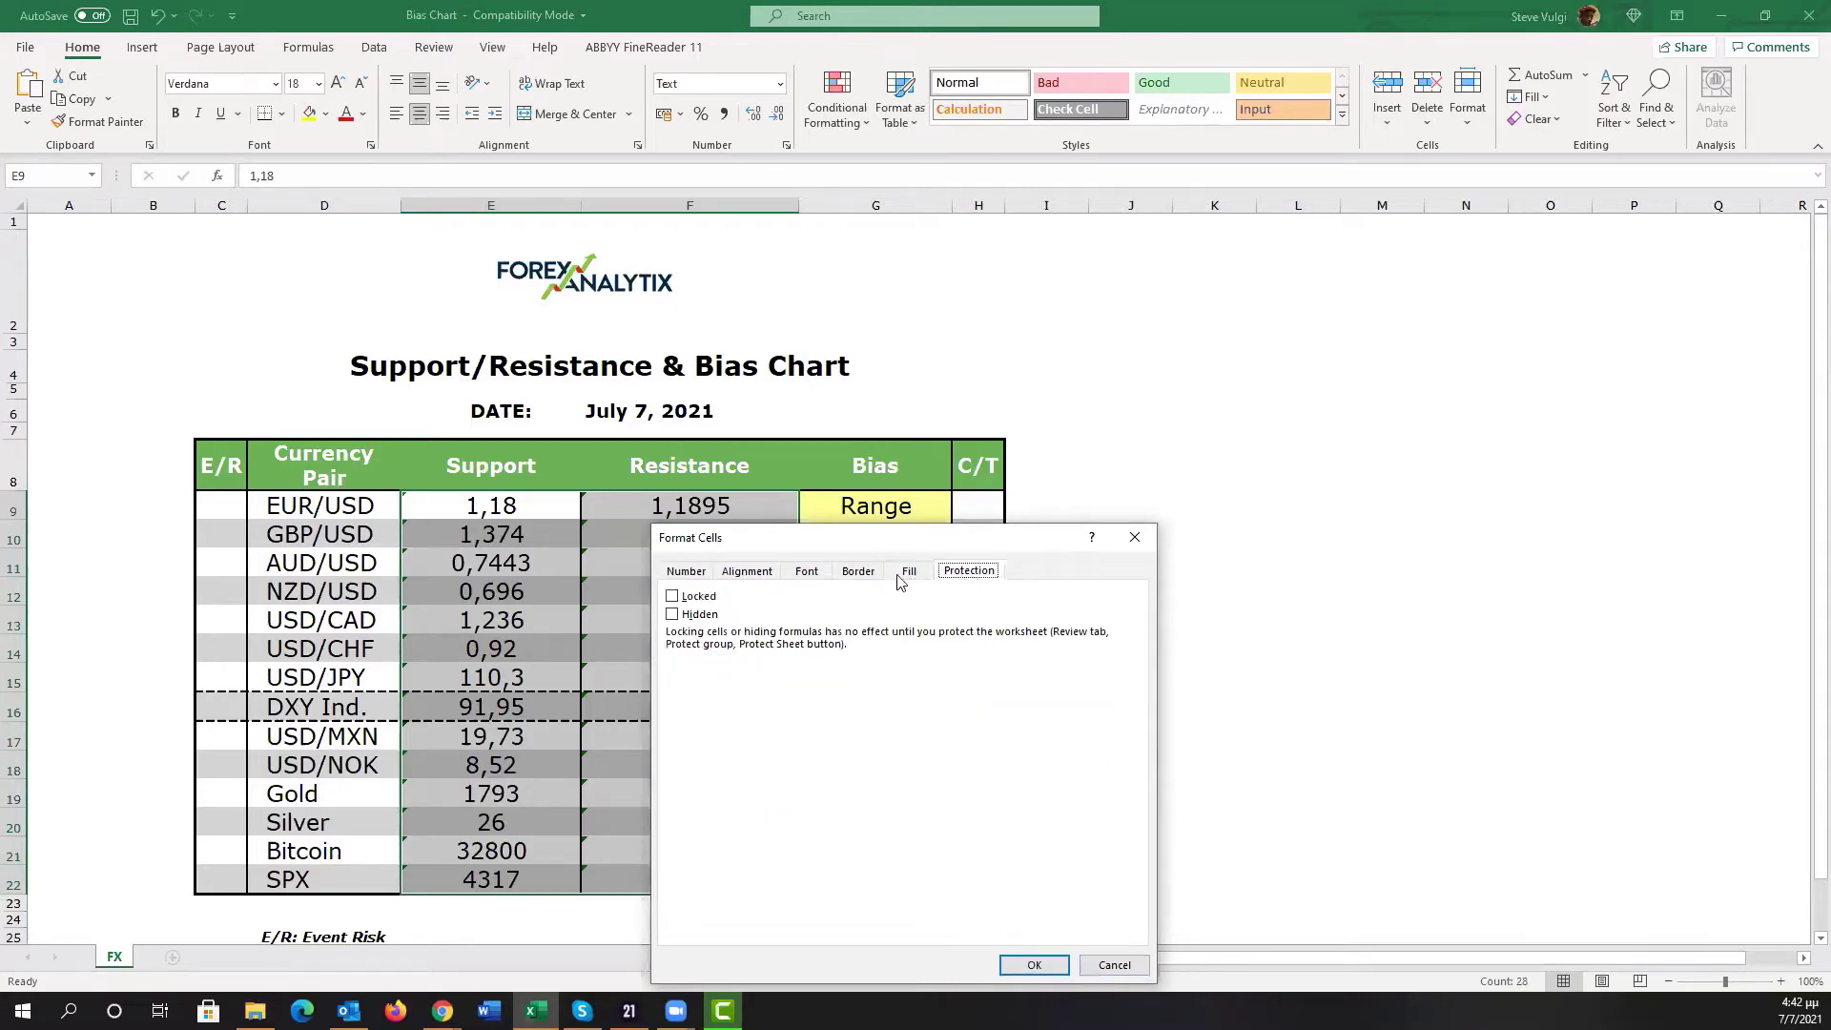
pyautogui.click(870, 573)
pyautogui.click(808, 575)
pyautogui.click(747, 573)
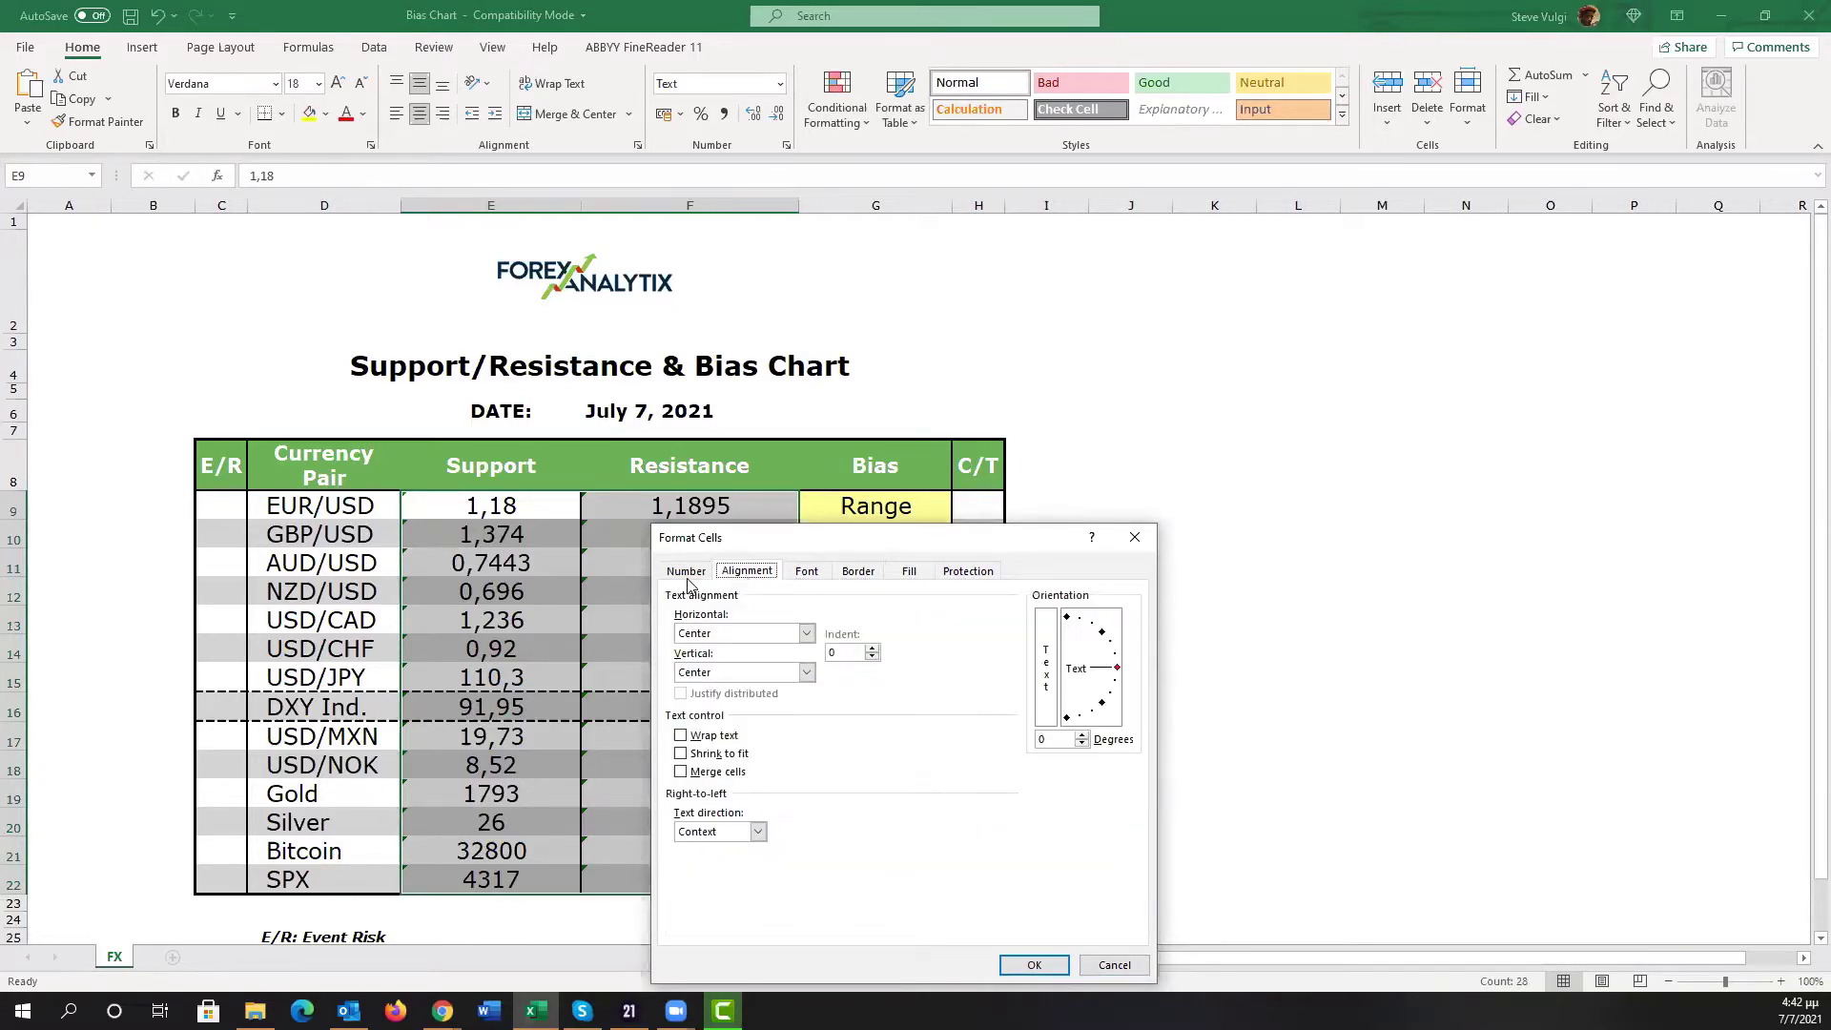
pyautogui.click(686, 573)
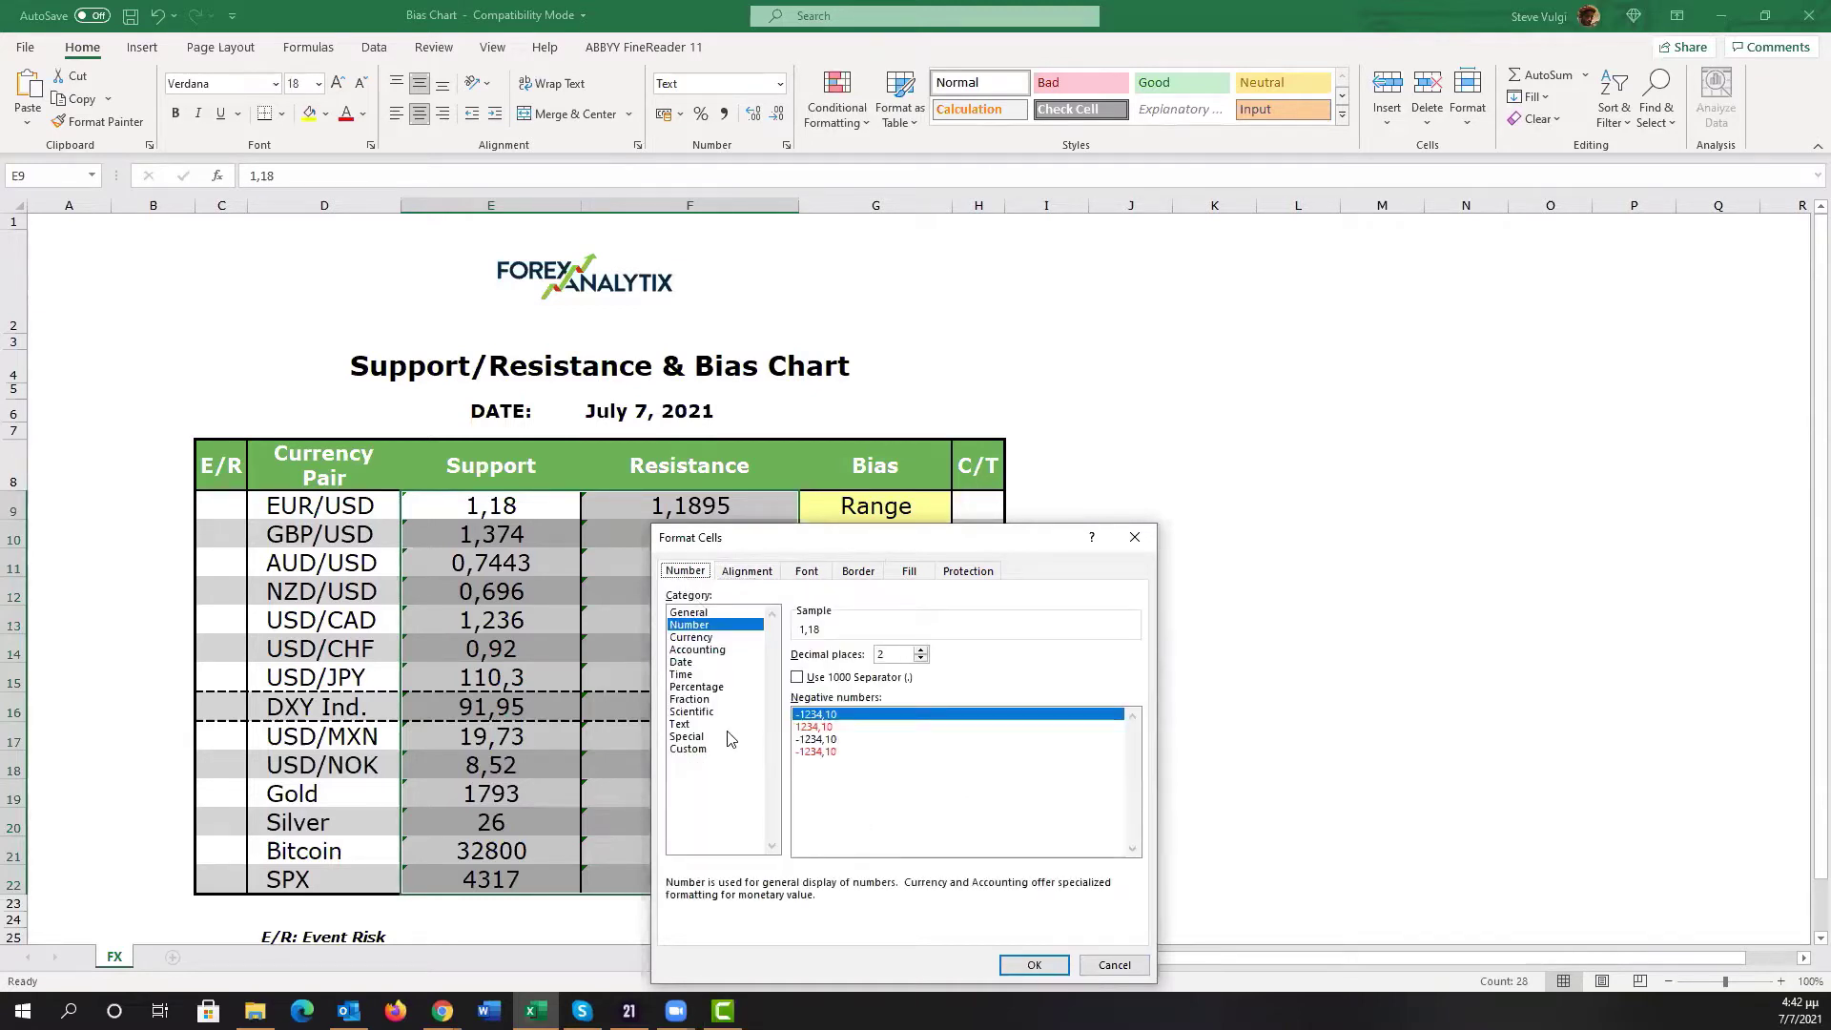
pyautogui.click(1114, 964)
pyautogui.click(1189, 705)
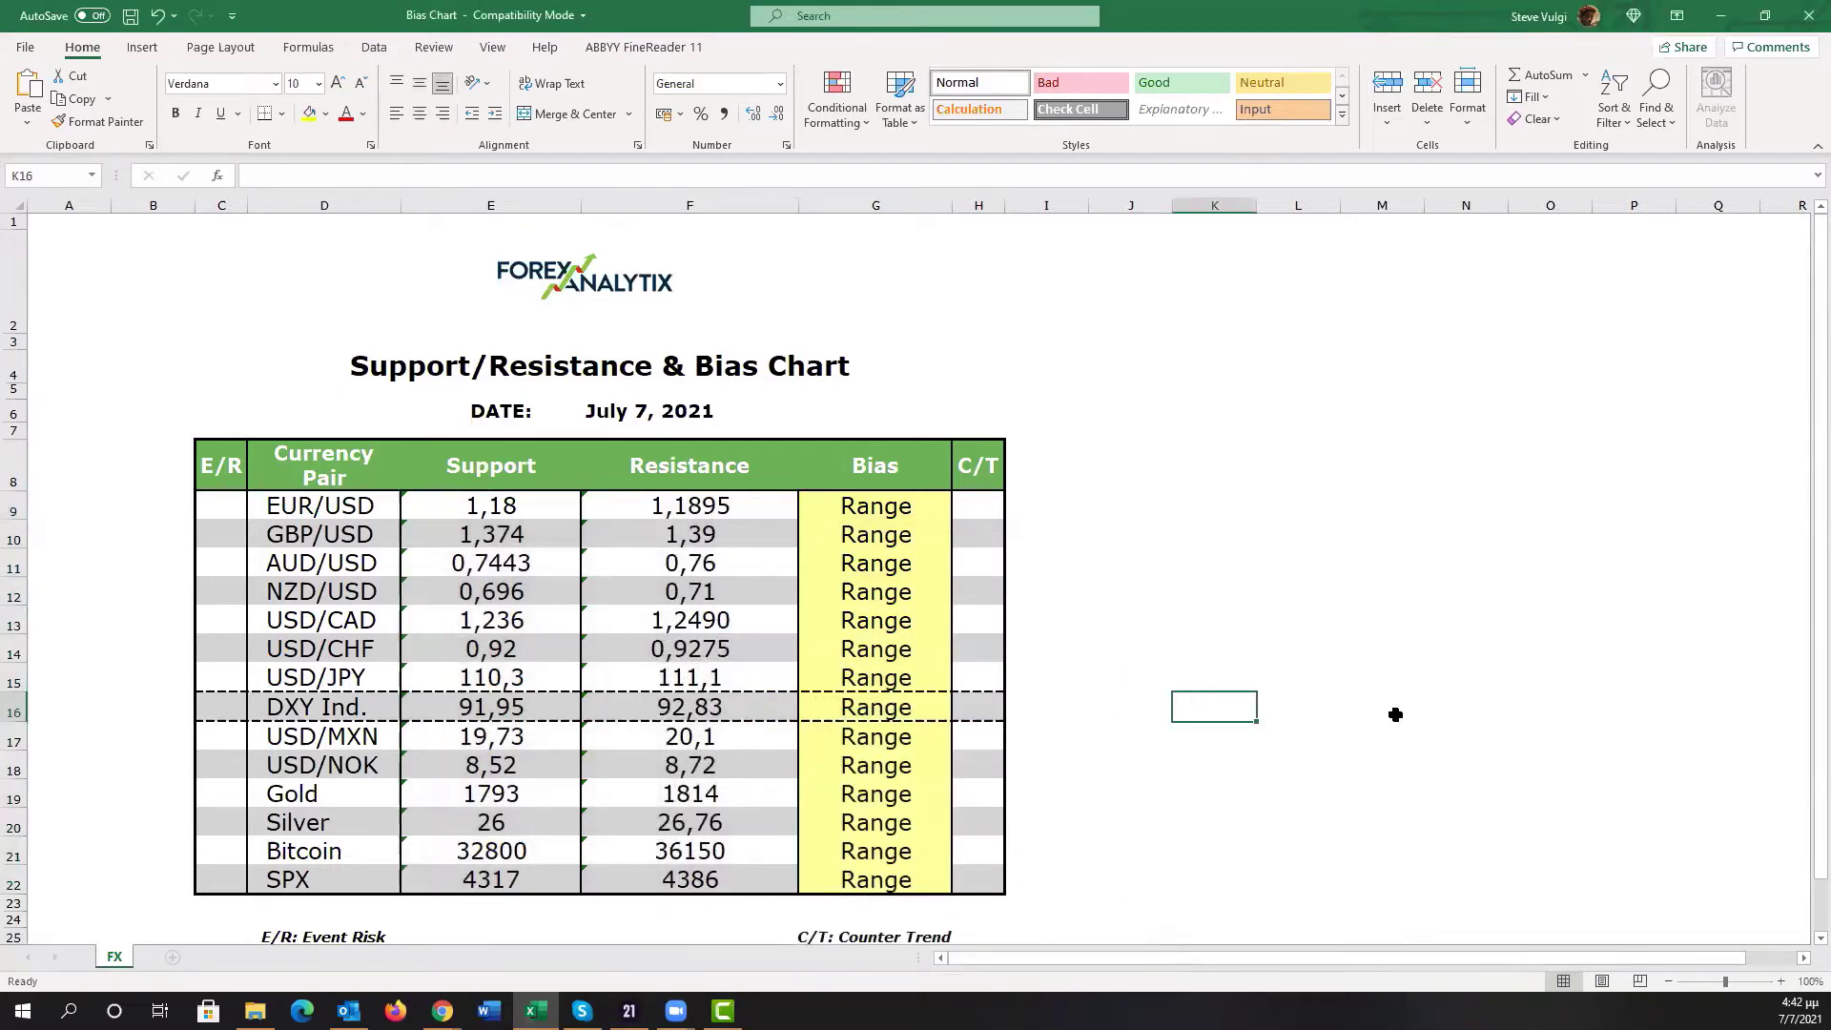
# - Back on the S&P 500 chart, bring late-May candles into view and restore the six-chart grid
pyautogui.click(1610, 758)
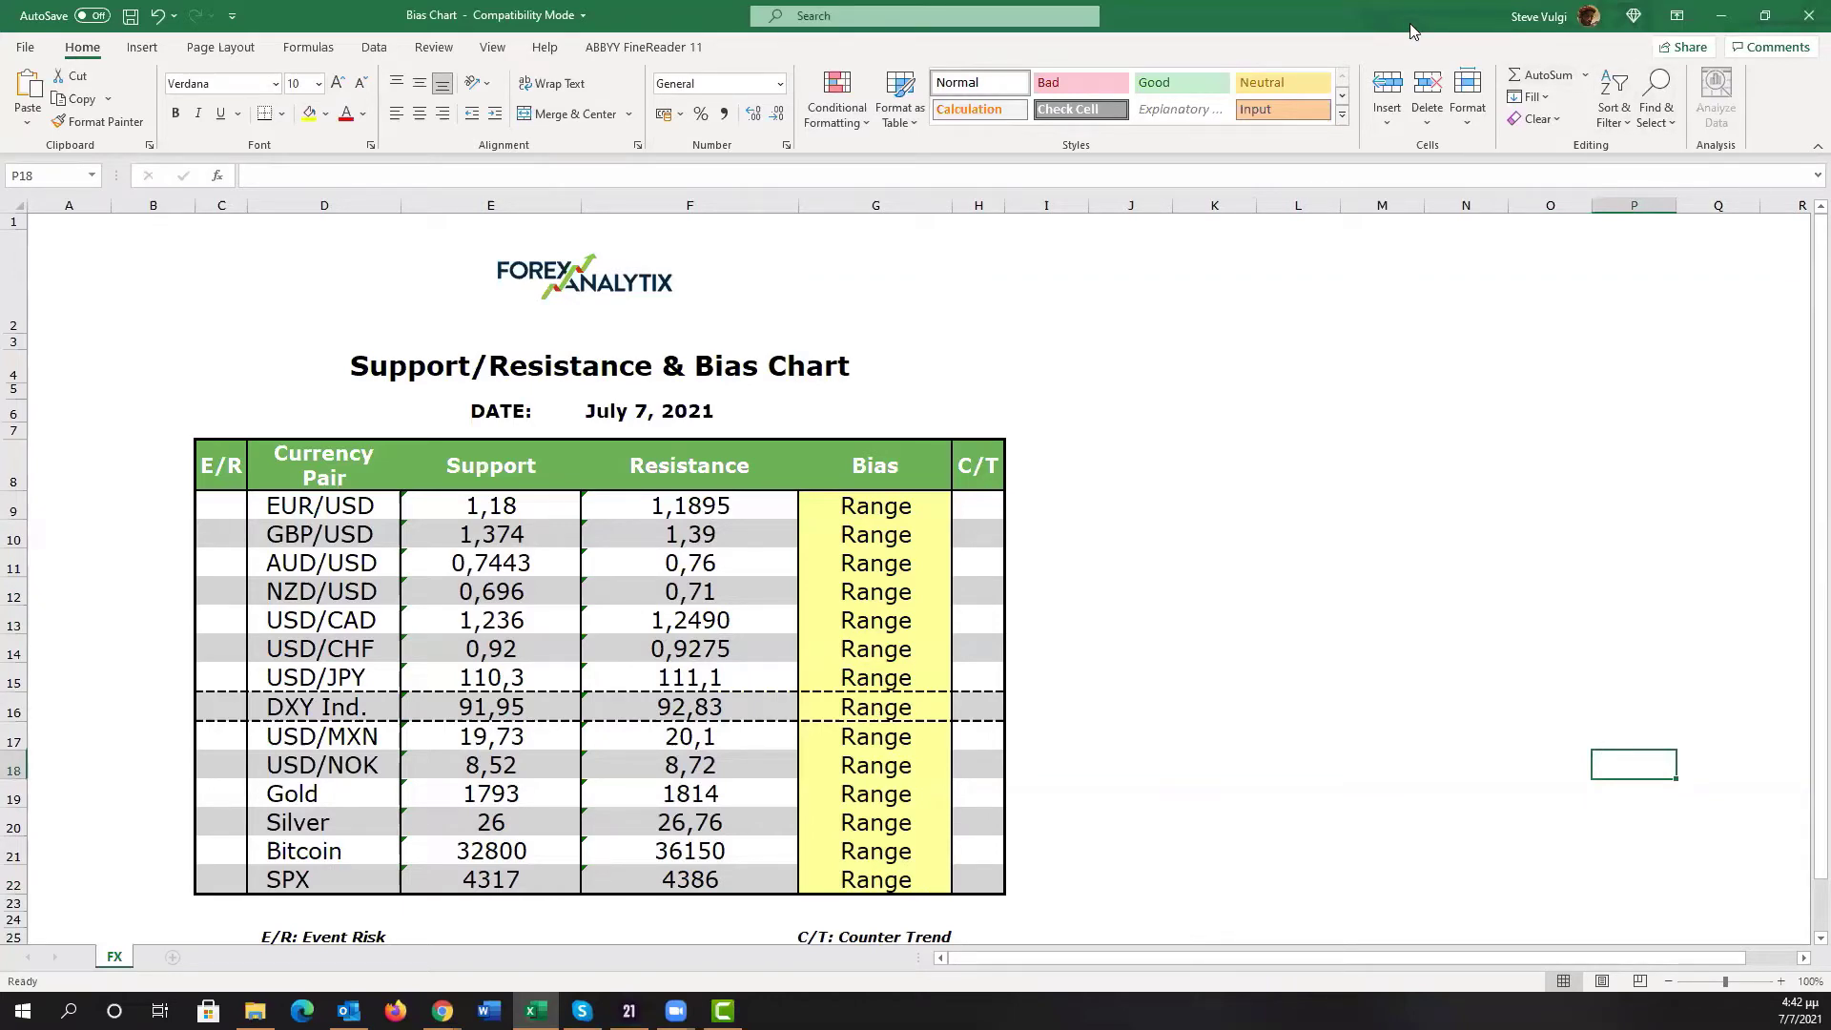
pyautogui.hotkey('alt', 'Tab')
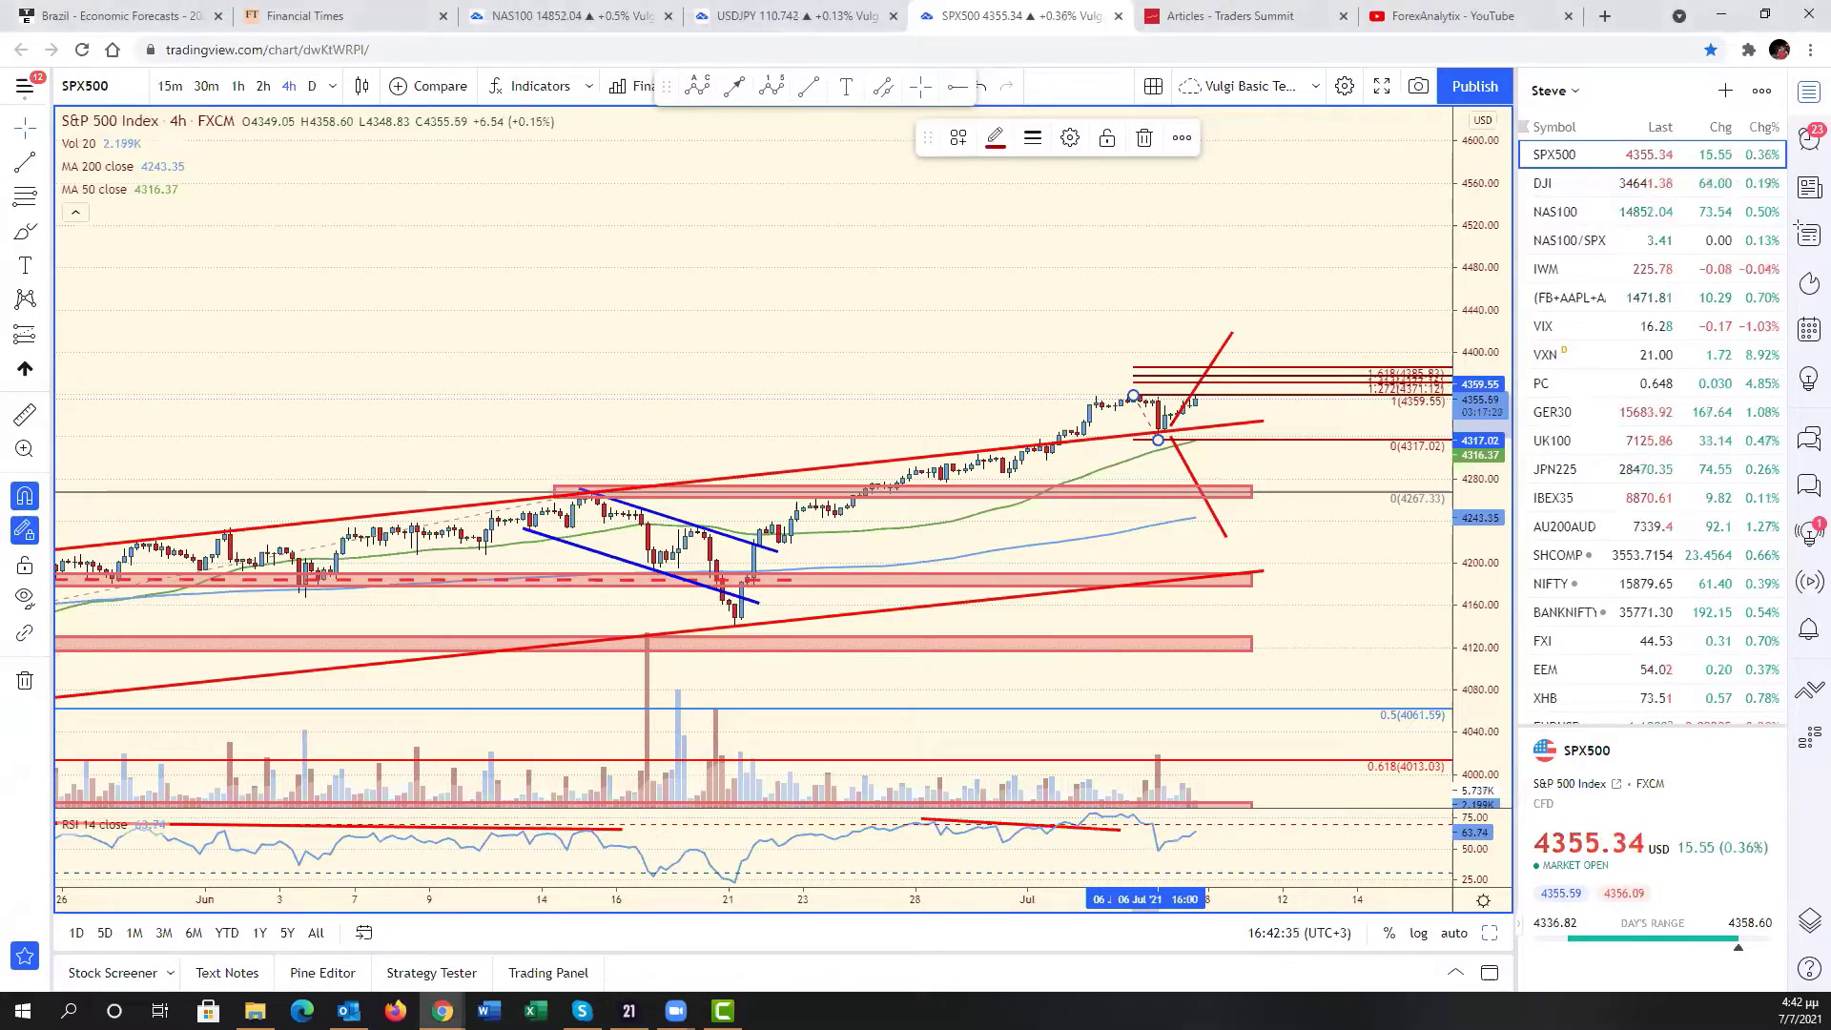
pyautogui.press('F10')
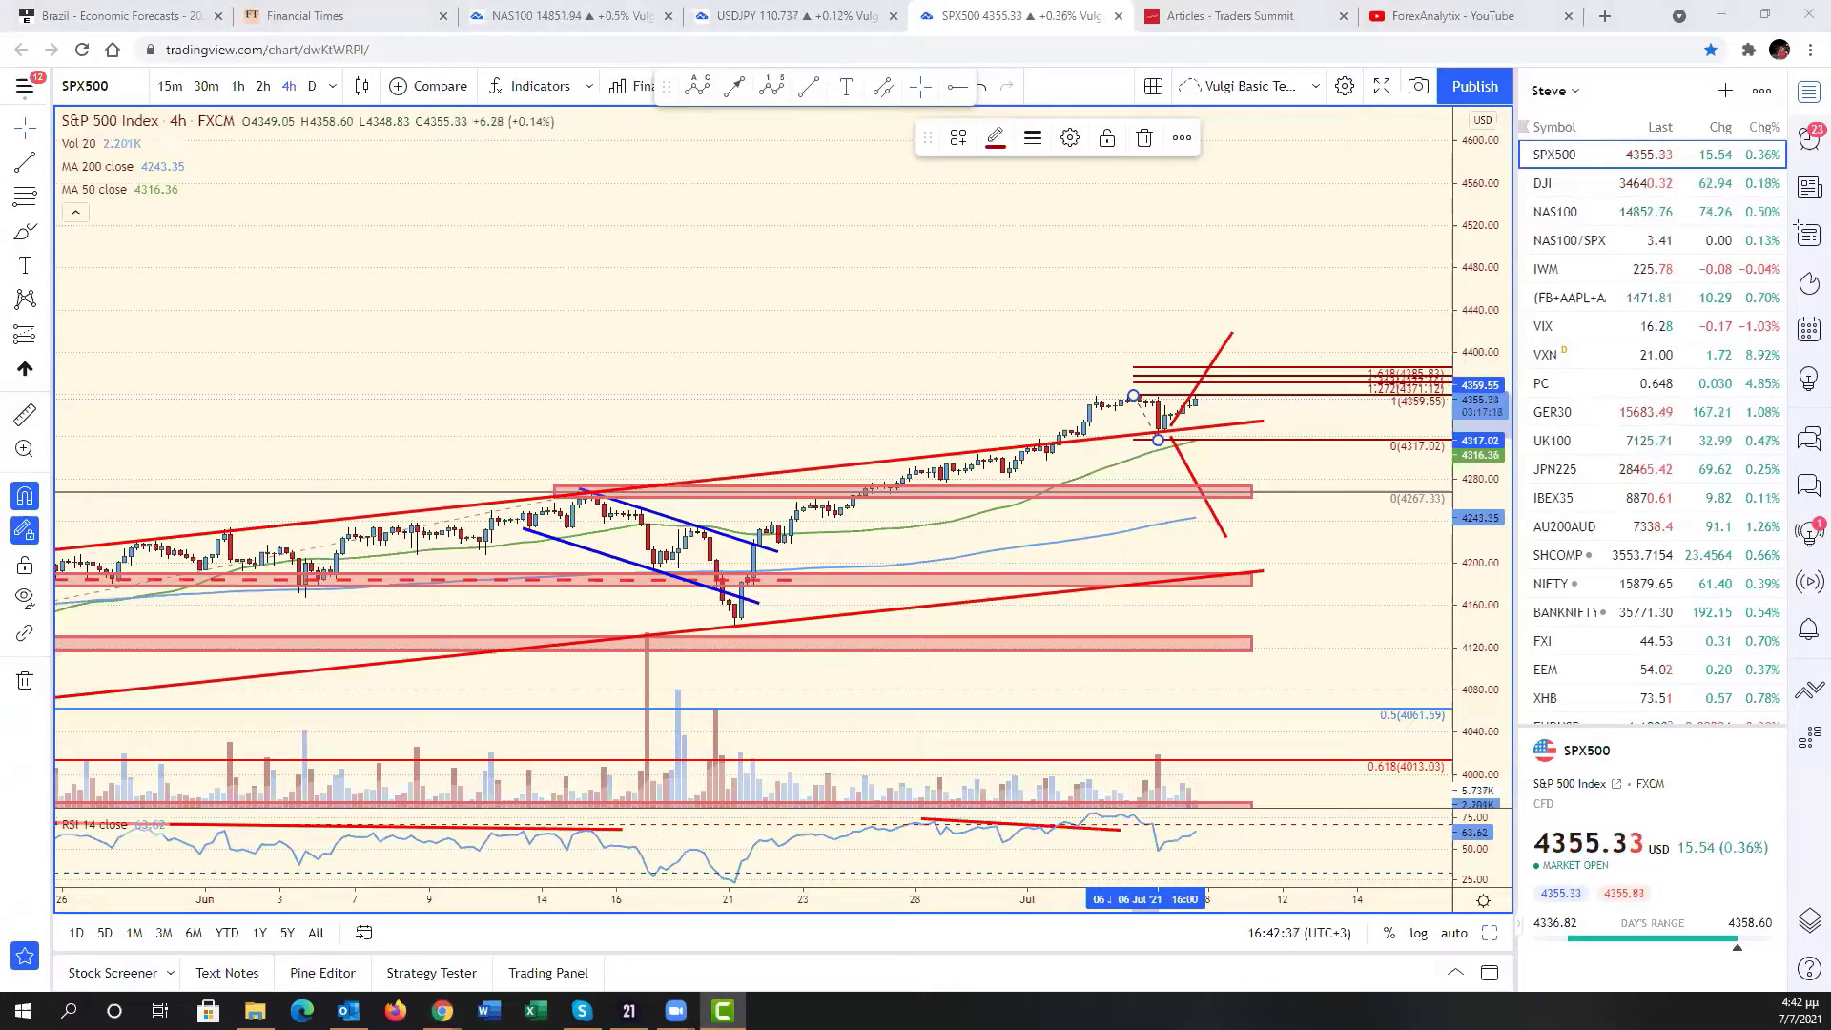
pyautogui.moveTo(1306, 605); pyautogui.dragTo(1411, 683)
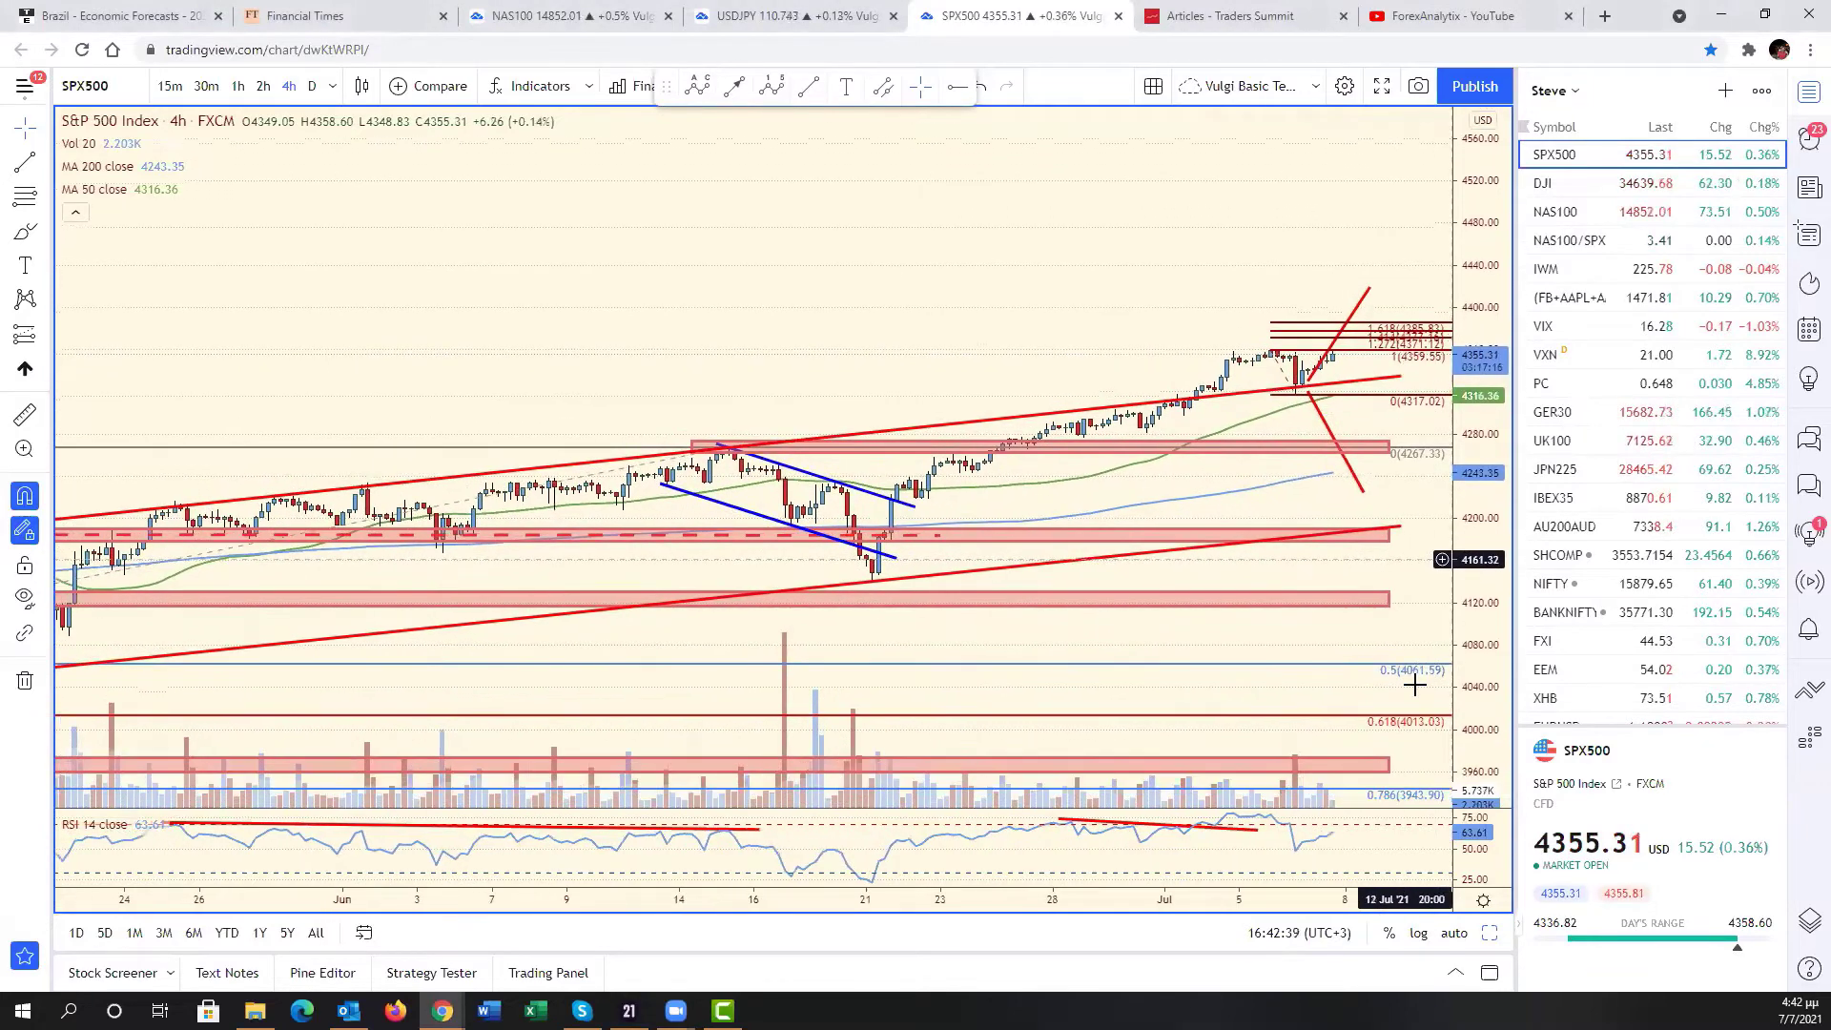
pyautogui.click(1492, 935)
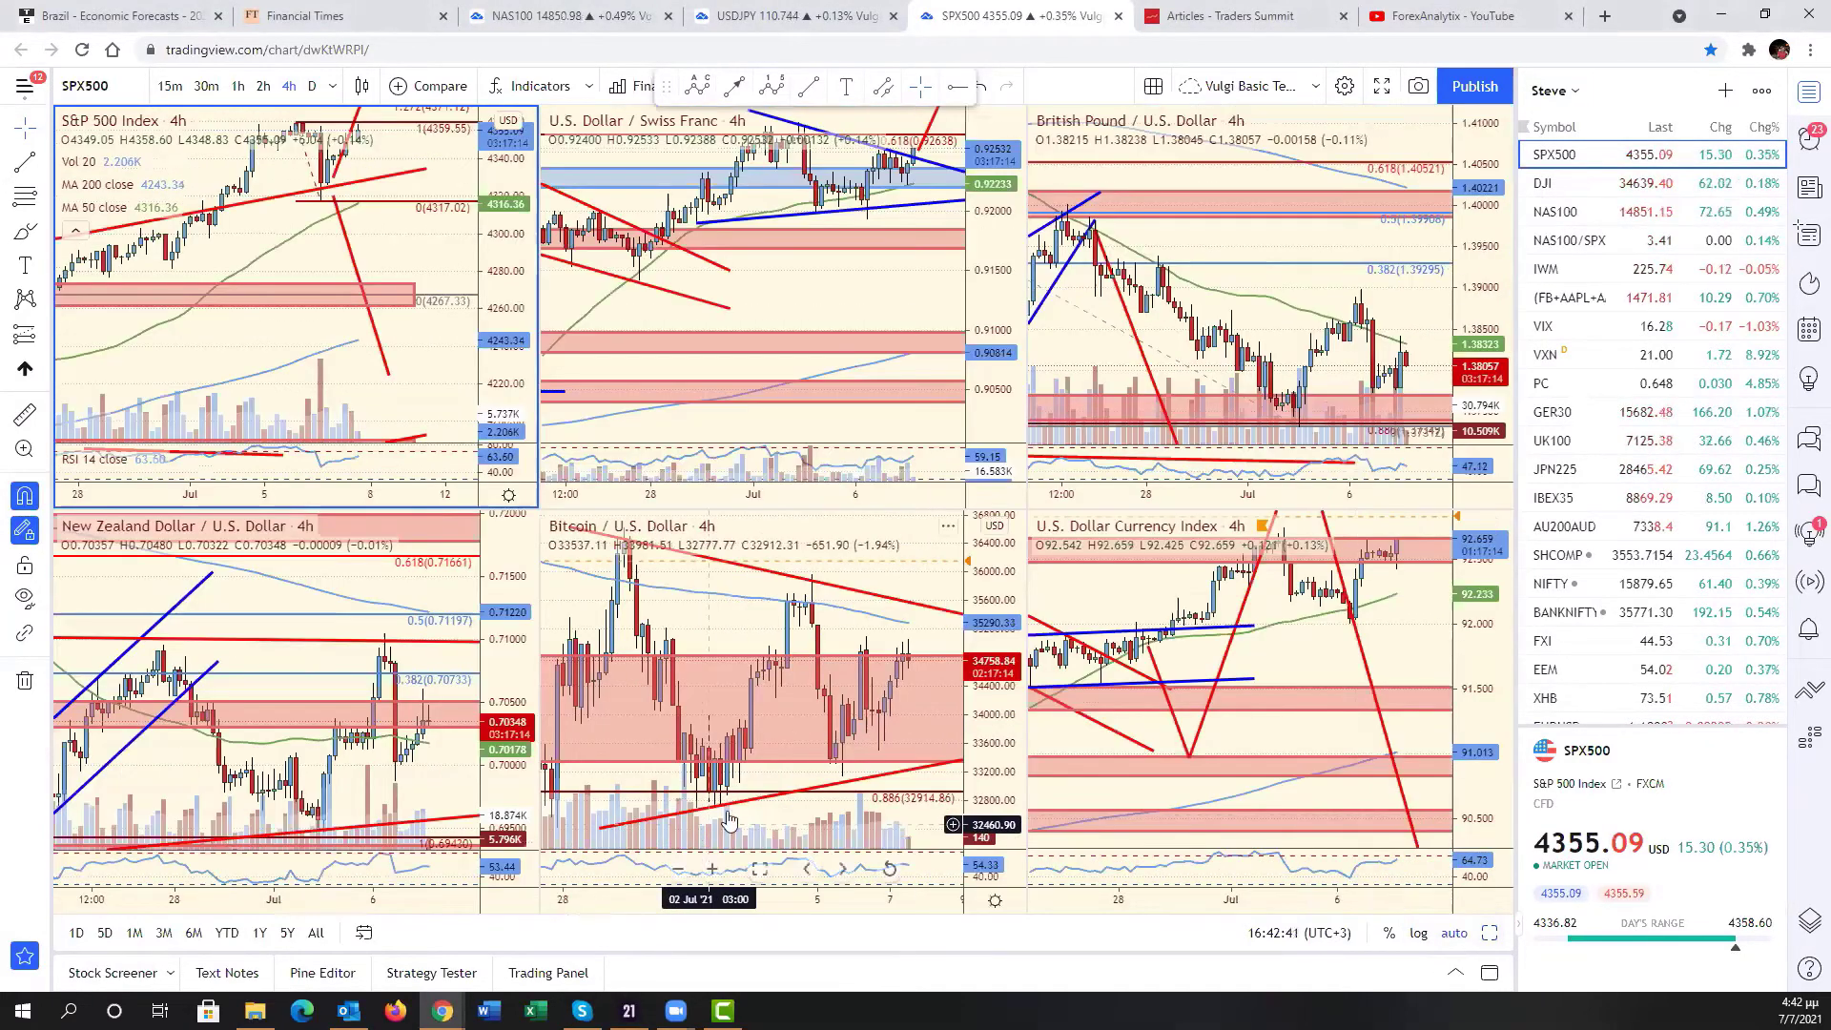
# - Shift the S&P 500 pane to earlier candles and switch to the NASDAQ 100 layout
pyautogui.scroll(3, 472, 391)
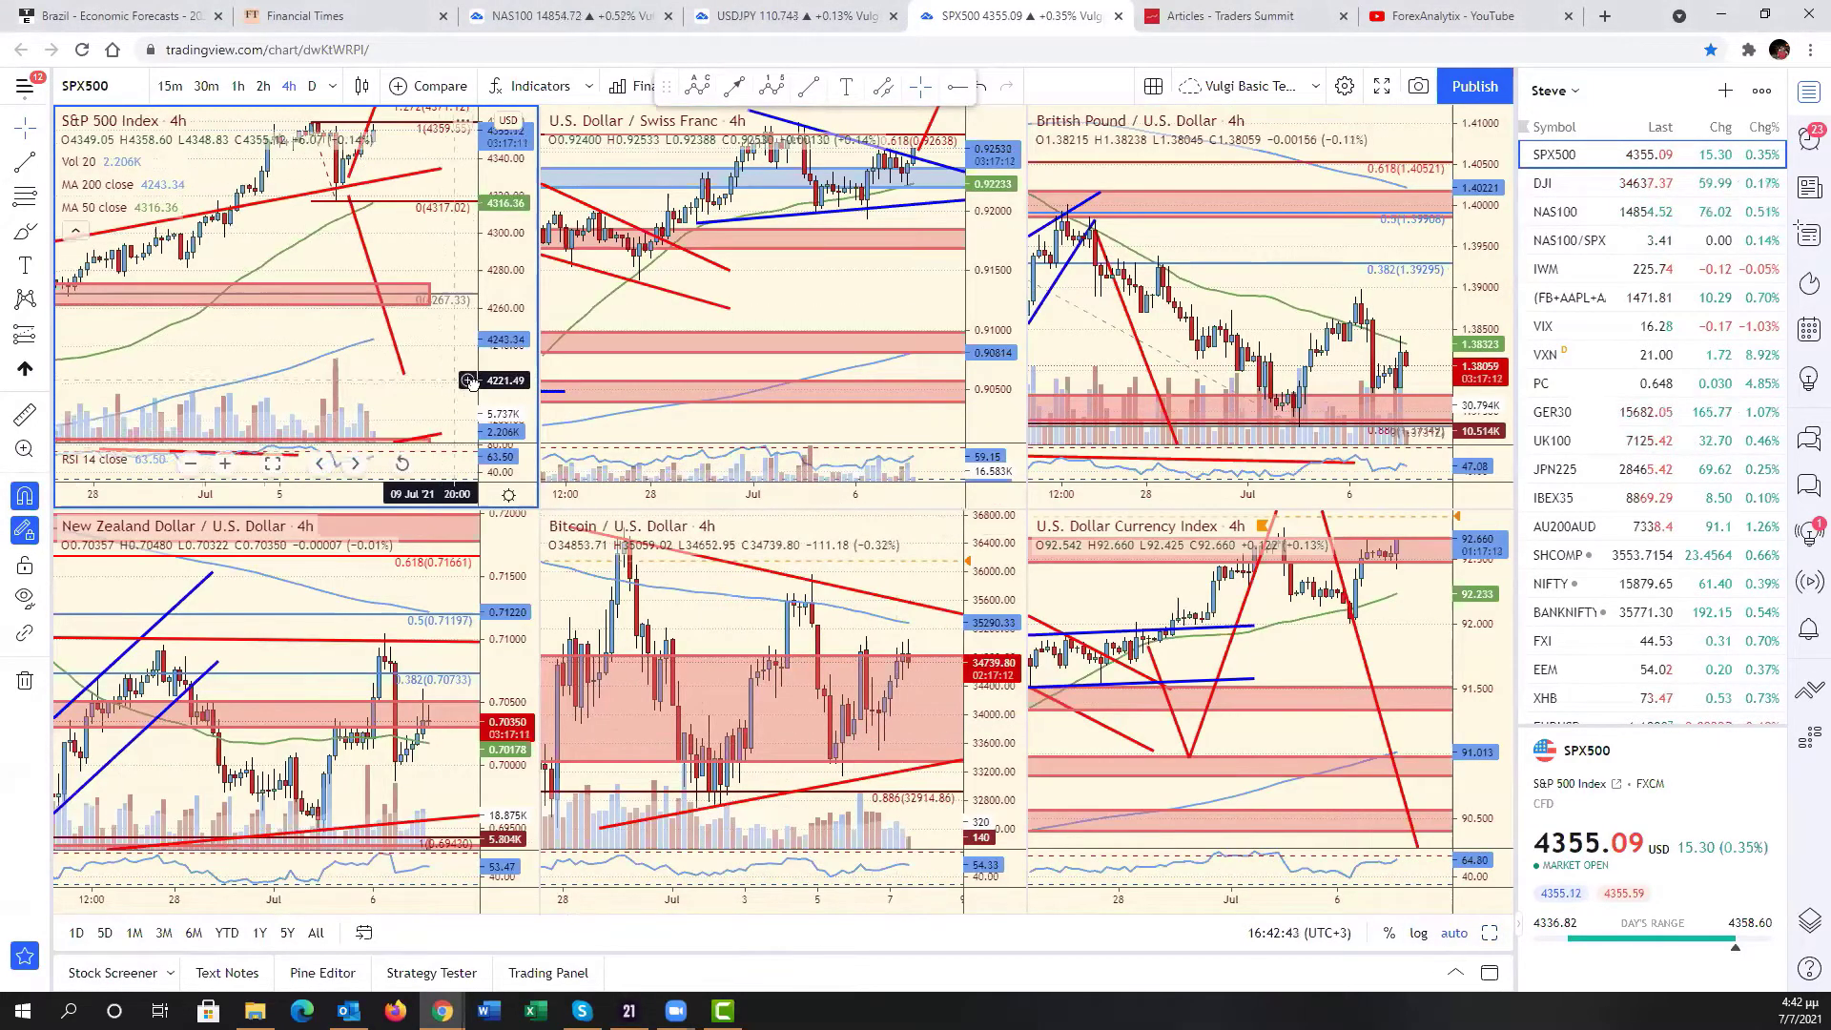
pyautogui.moveTo(409, 388); pyautogui.dragTo(447, 383)
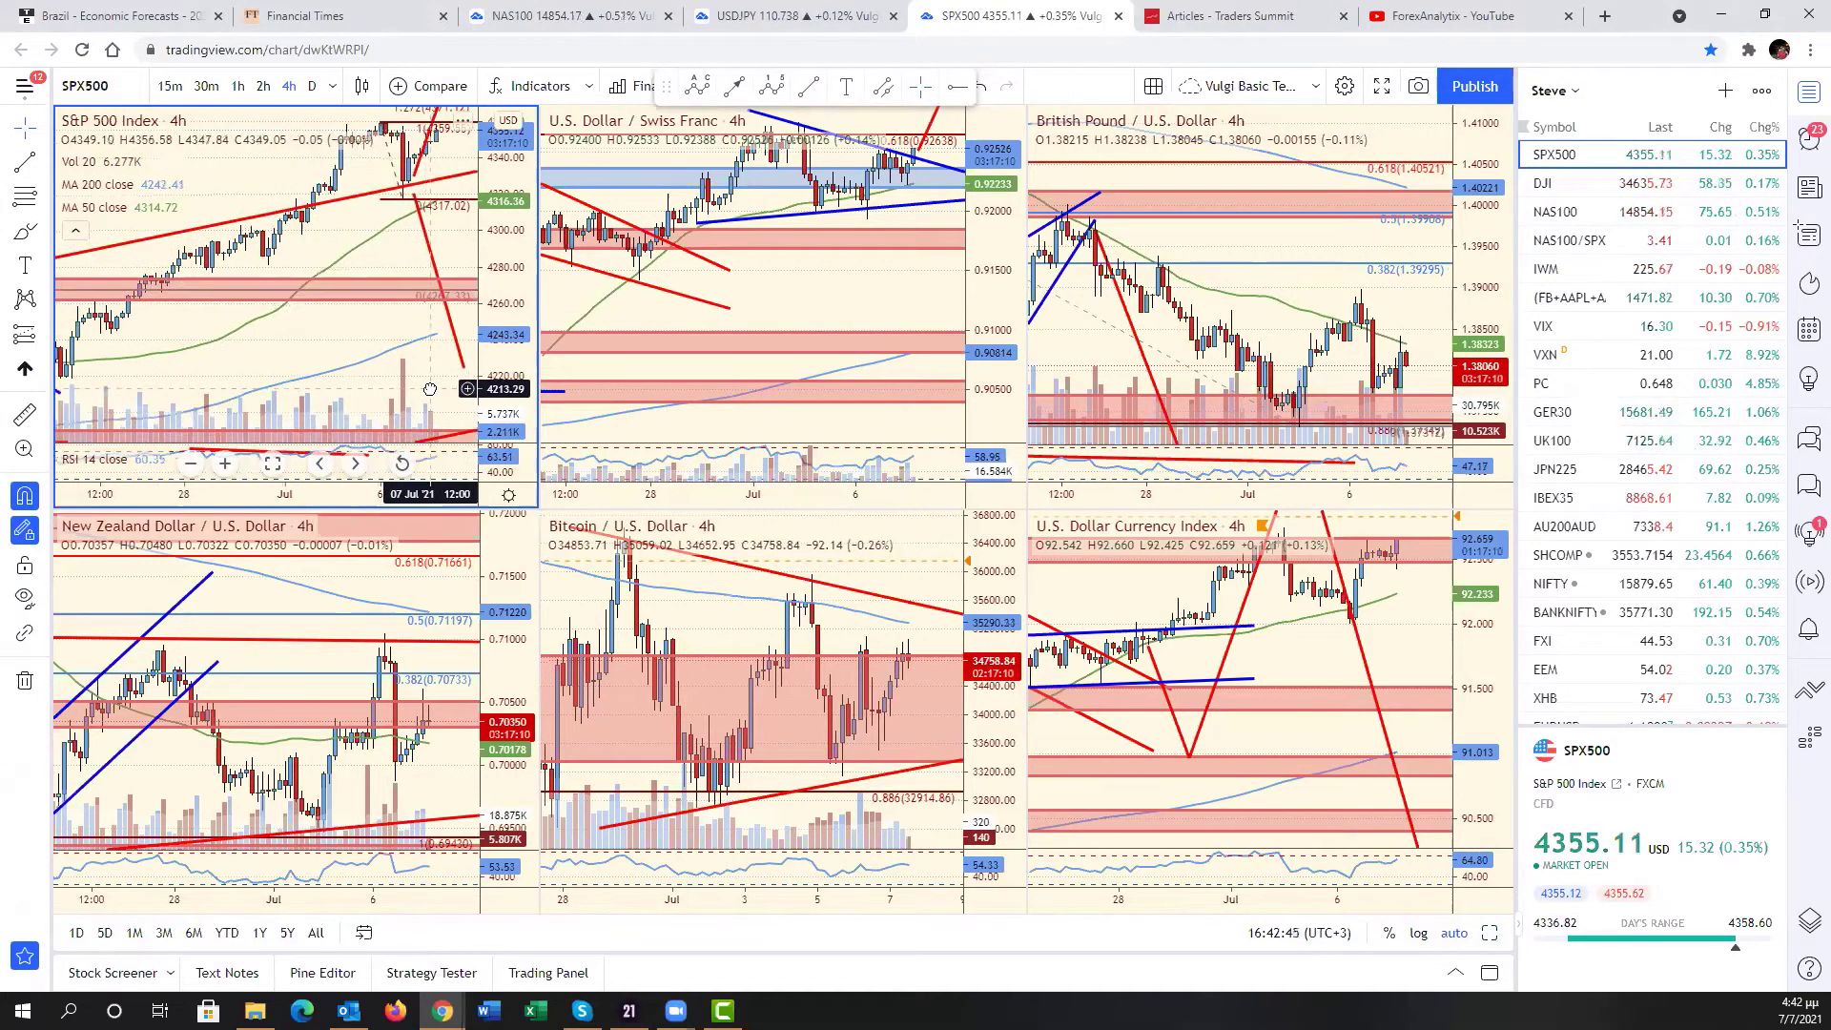
pyautogui.click(603, 18)
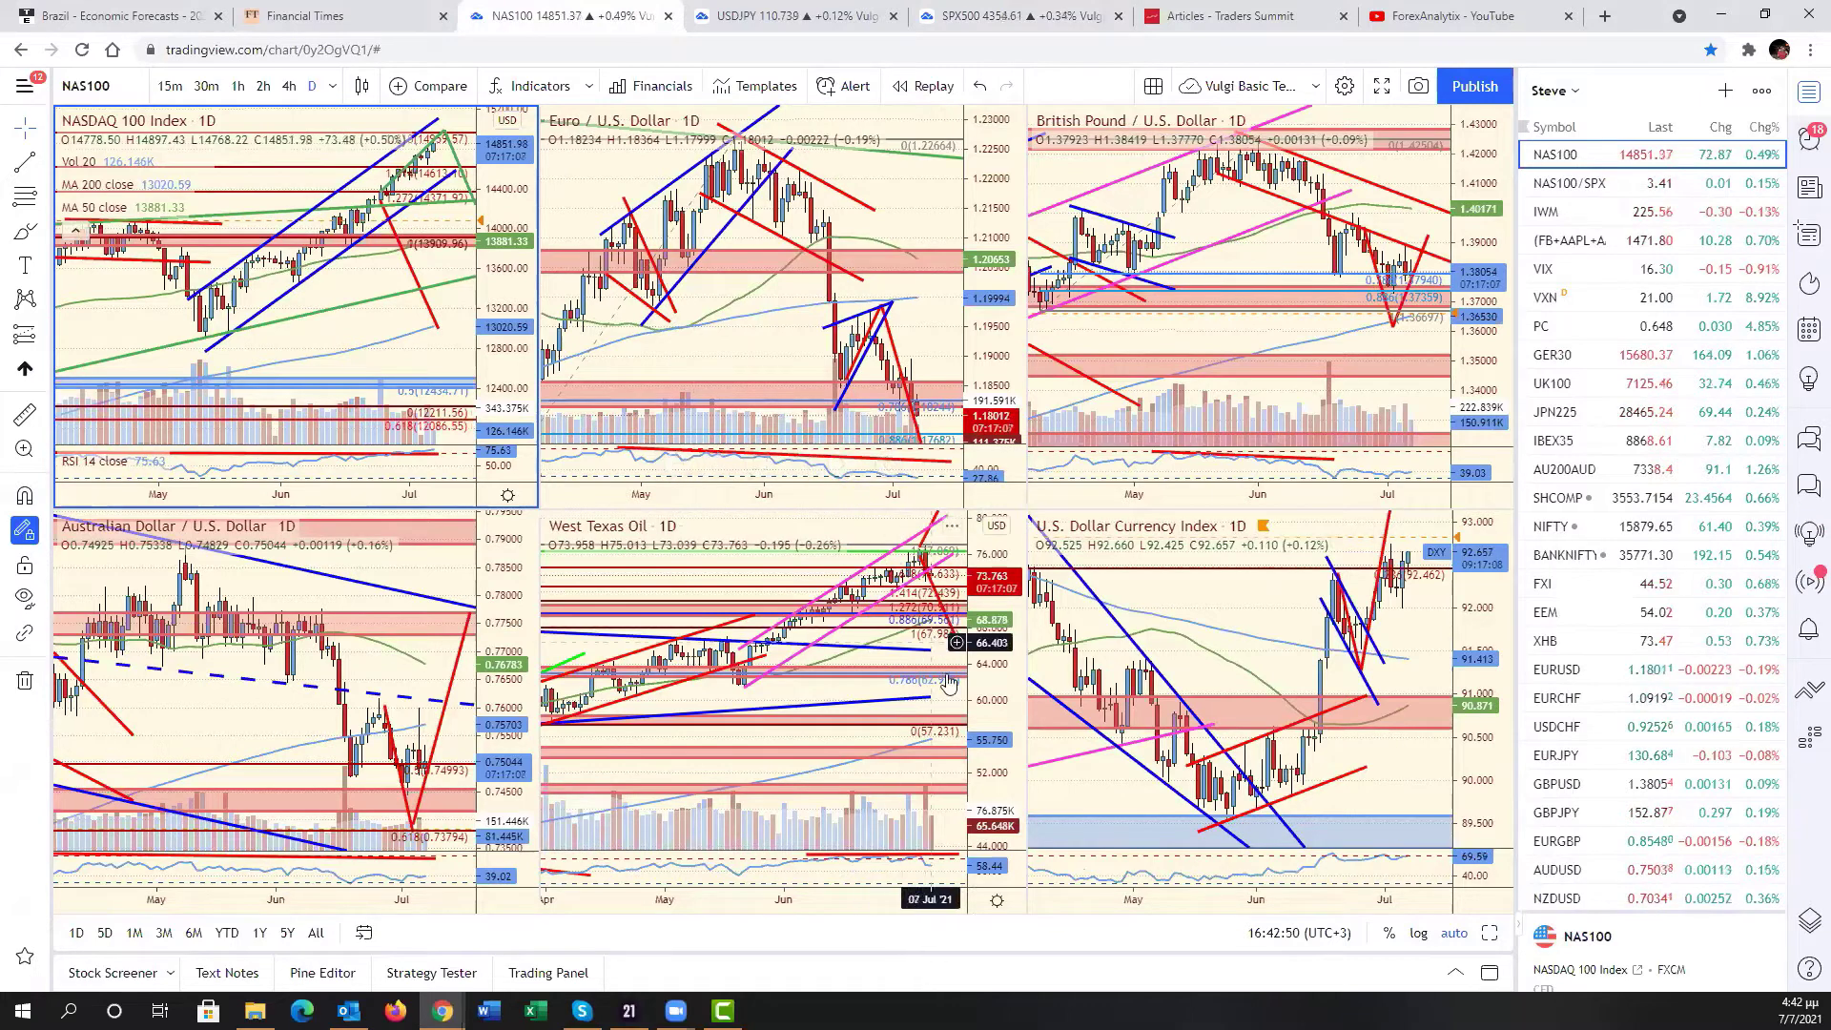
# - Maximize the daily West Texas Oil chart, fit all its zones, then return to the S&P 500 layout
pyautogui.click(911, 656)
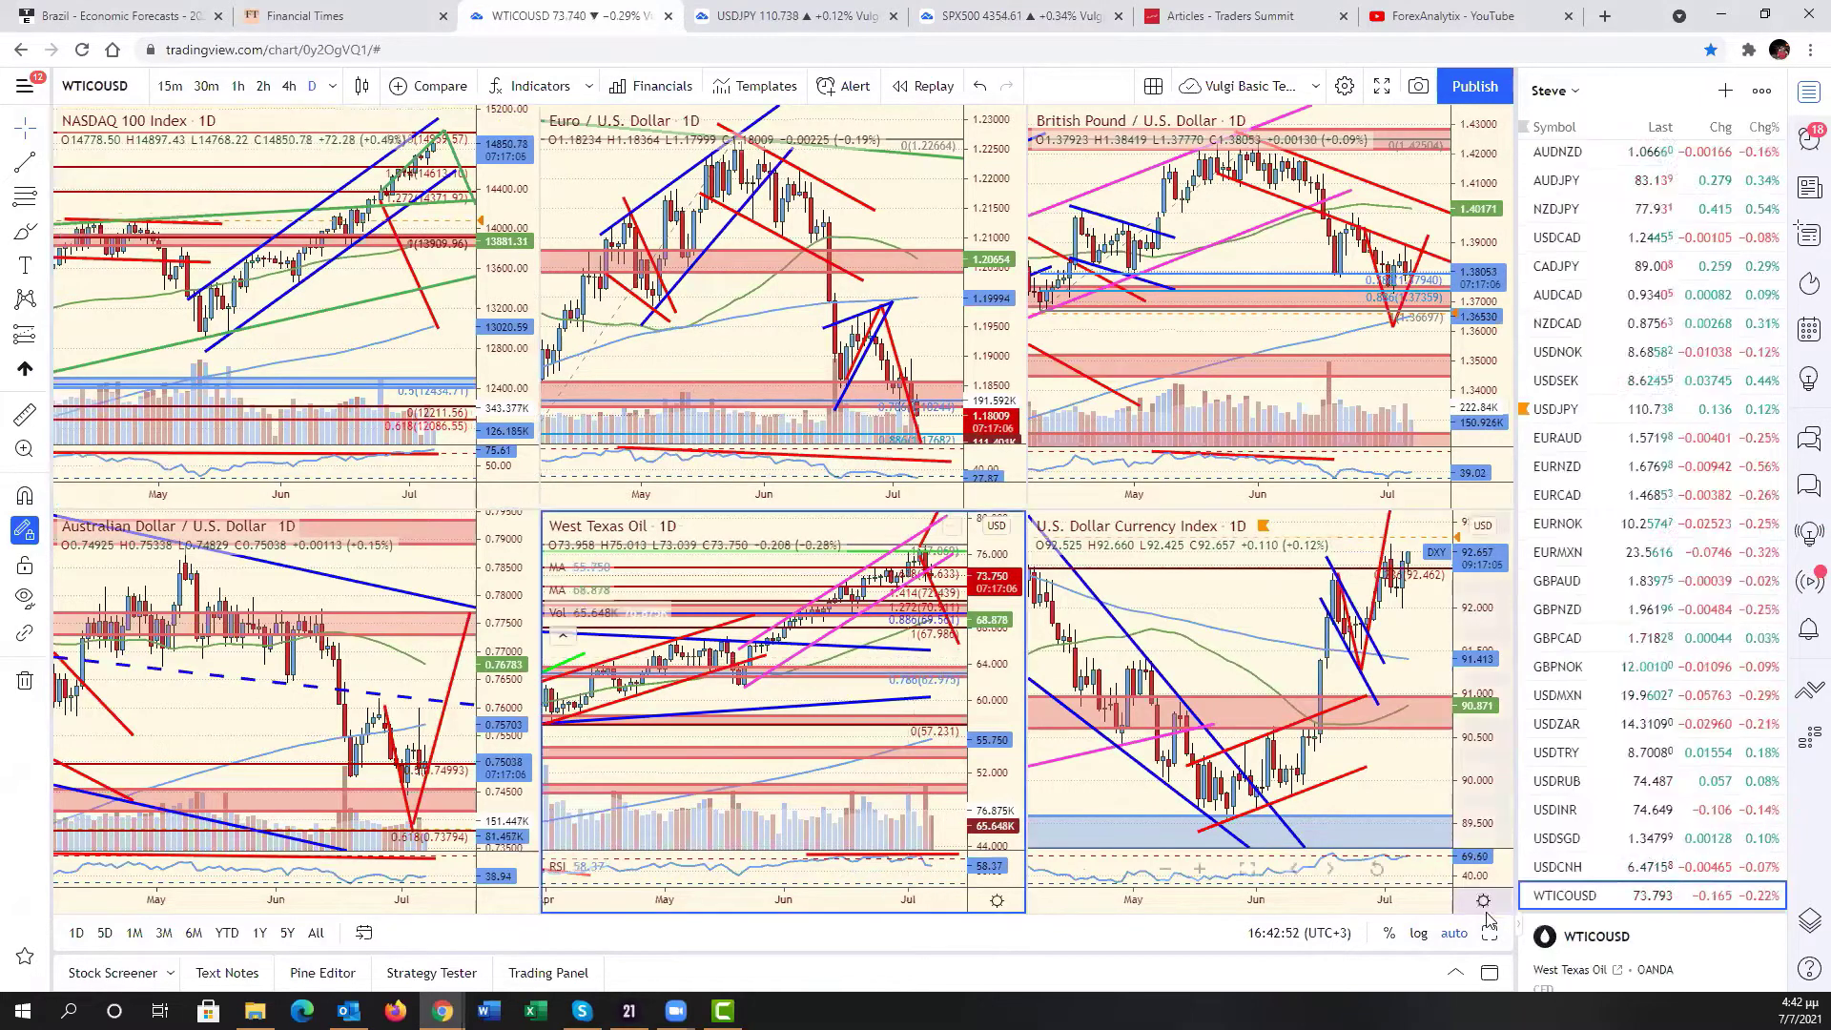
pyautogui.hotkey('alt', 'Return')
pyautogui.moveTo(1381, 611); pyautogui.dragTo(1206, 633)
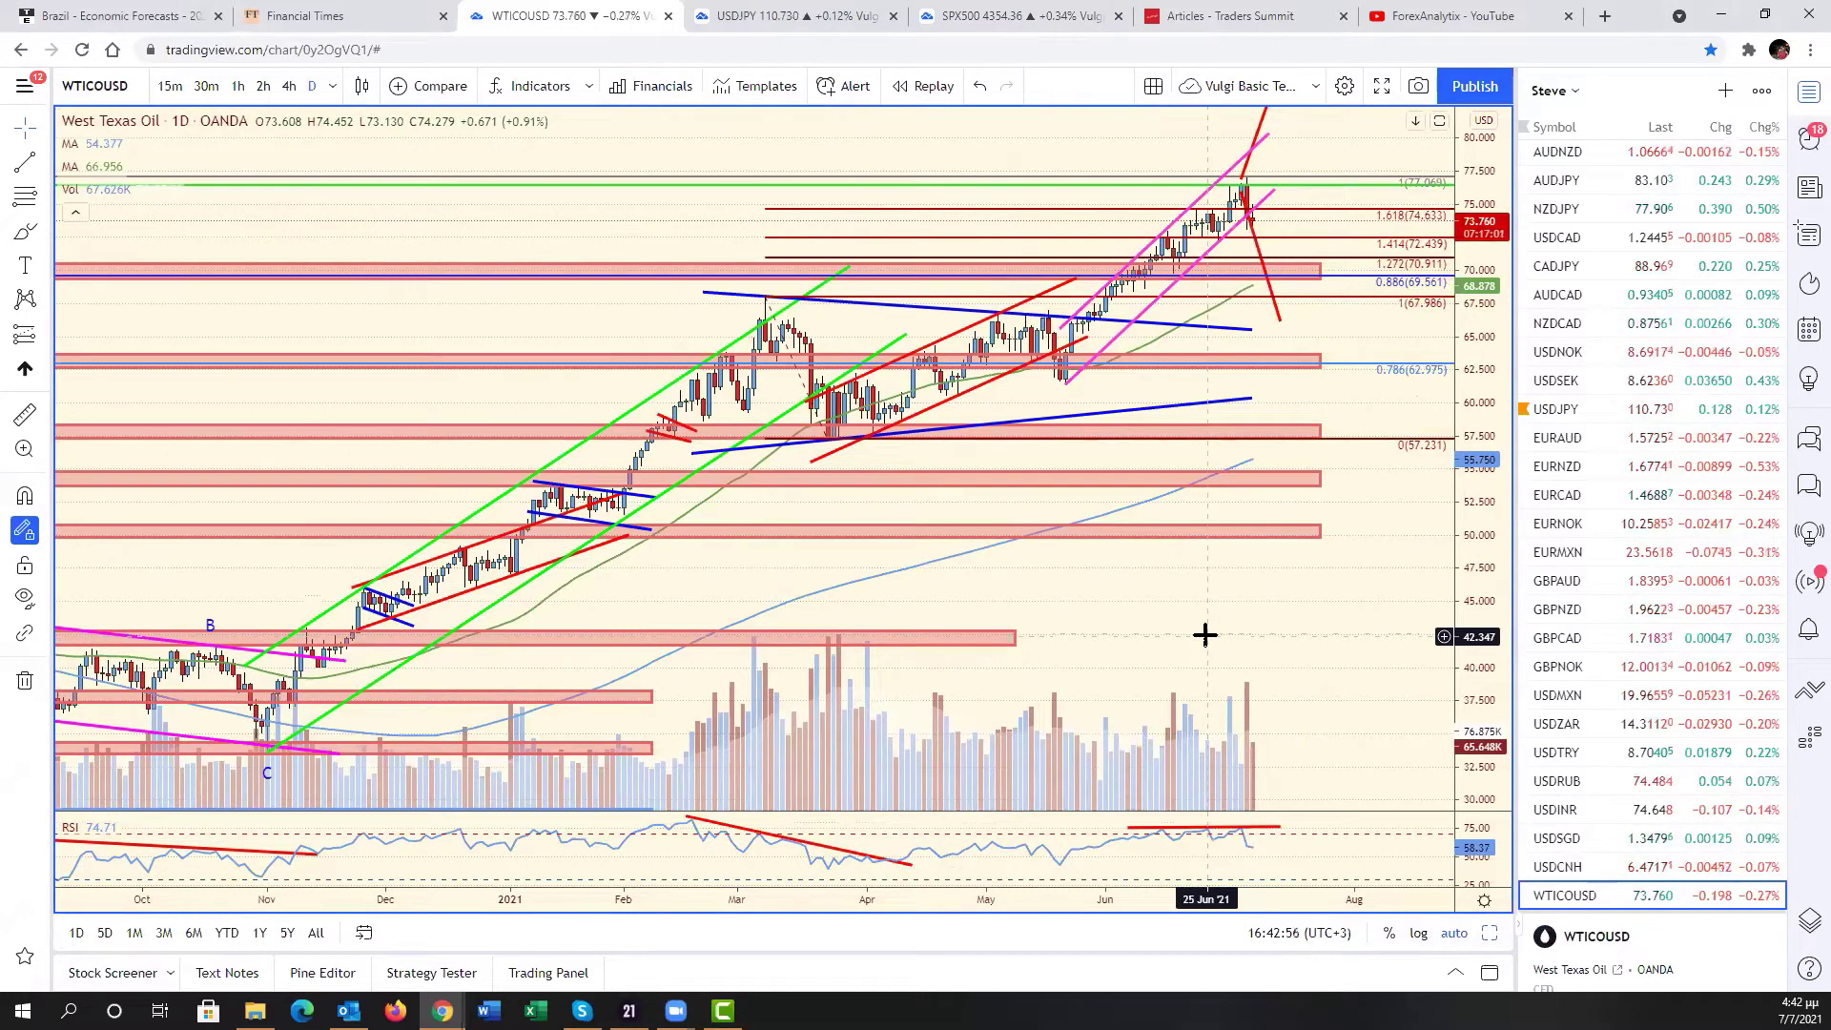
pyautogui.moveTo(1469, 438); pyautogui.dragTo(1469, 567)
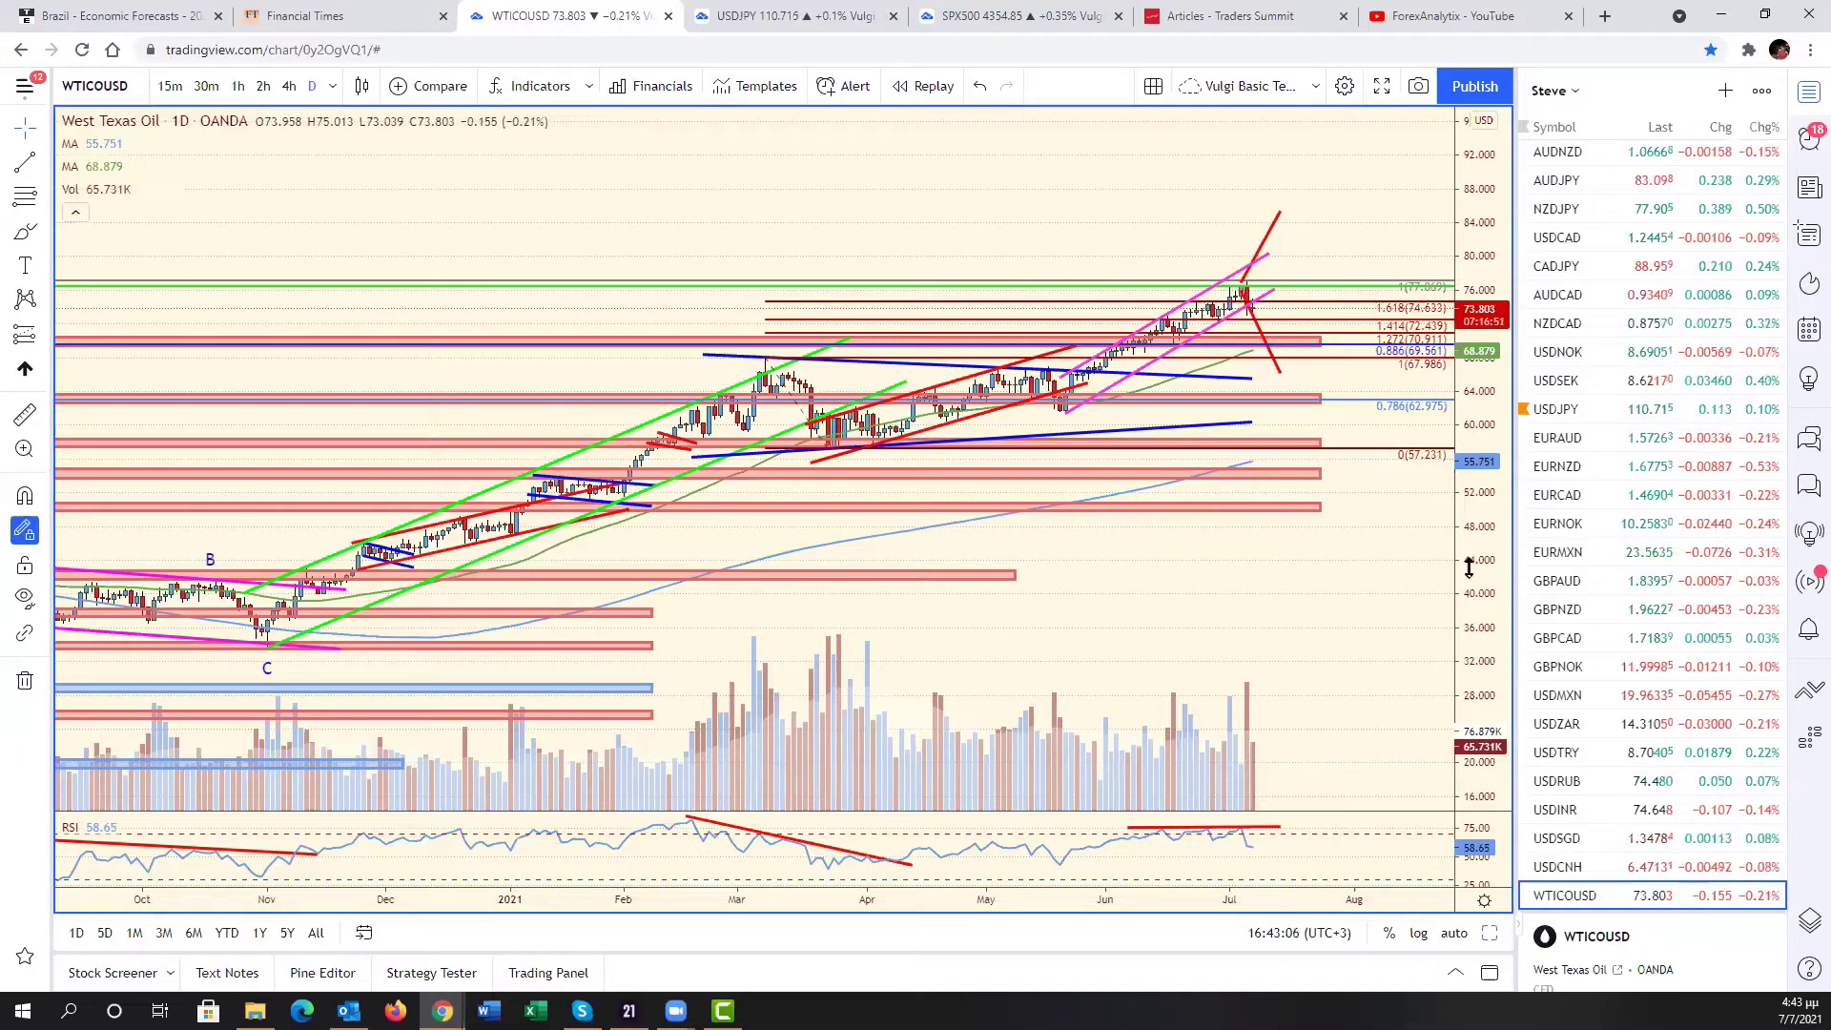
pyautogui.click(1011, 15)
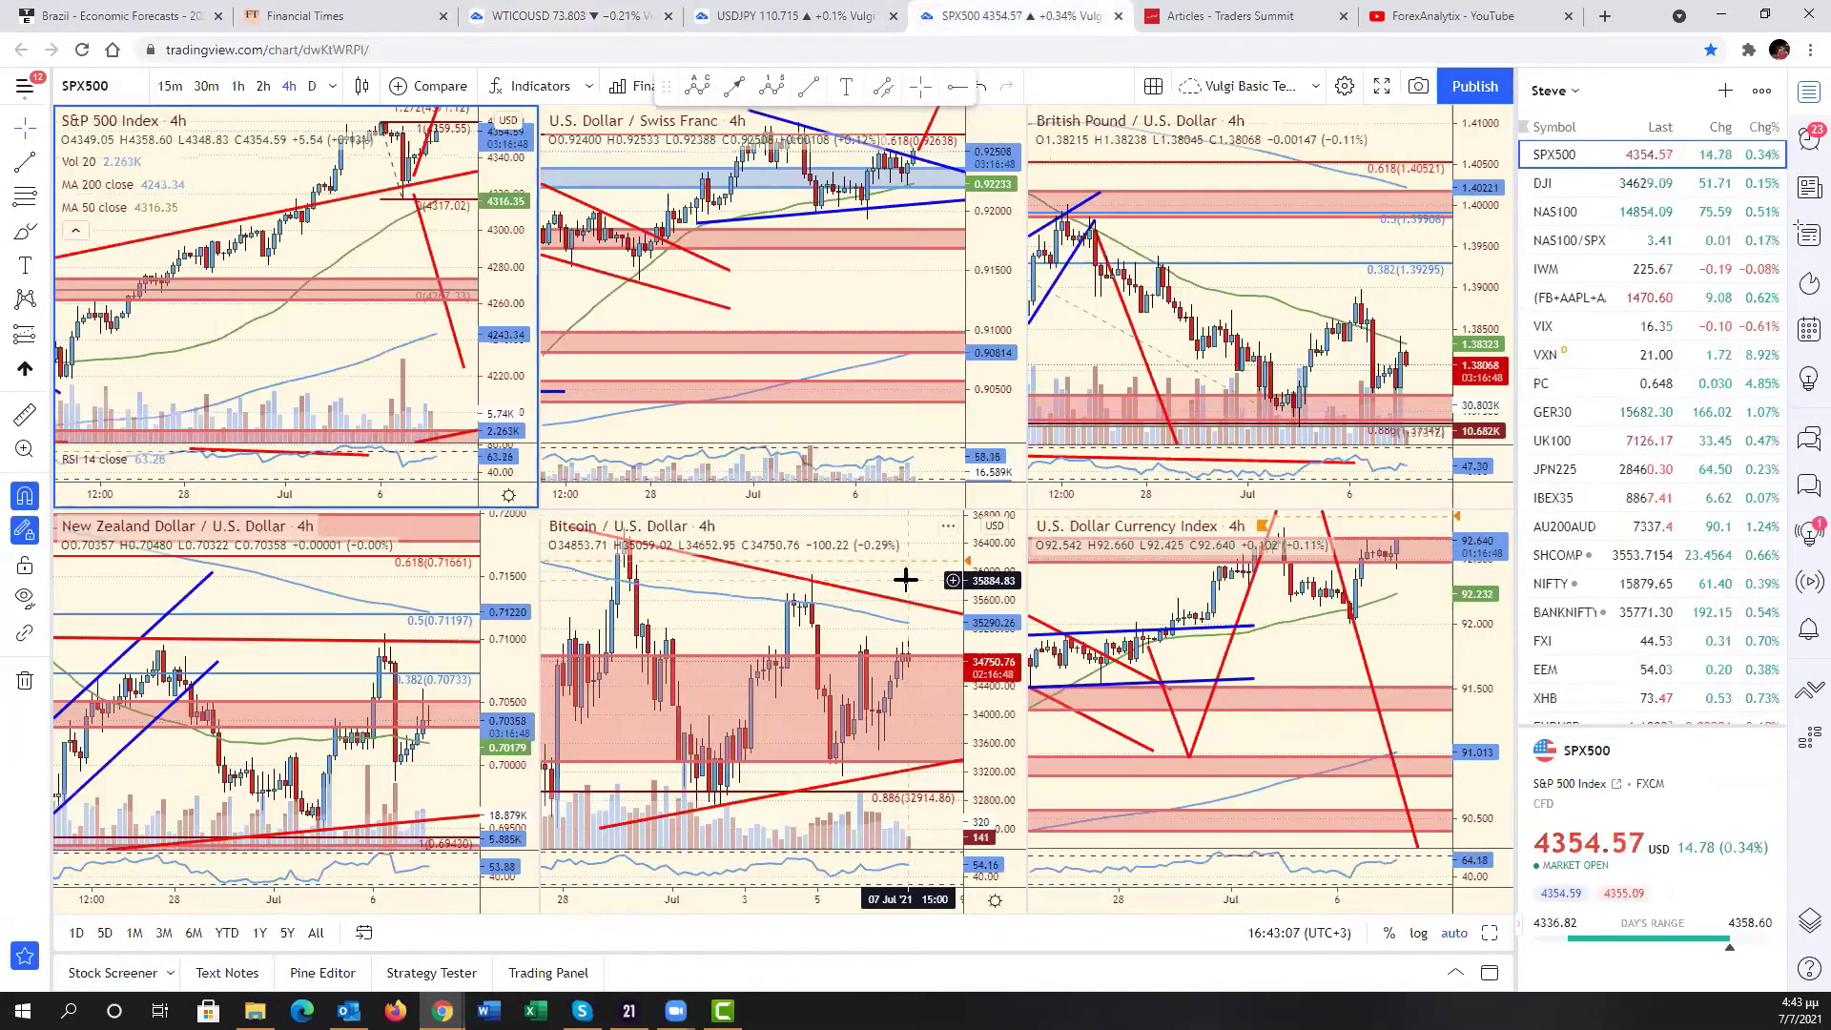
# - Load 4-hour West Texas Oil, expand it to full size, and bring the latest candles into view
pyautogui.scroll(3, 1717, 601)
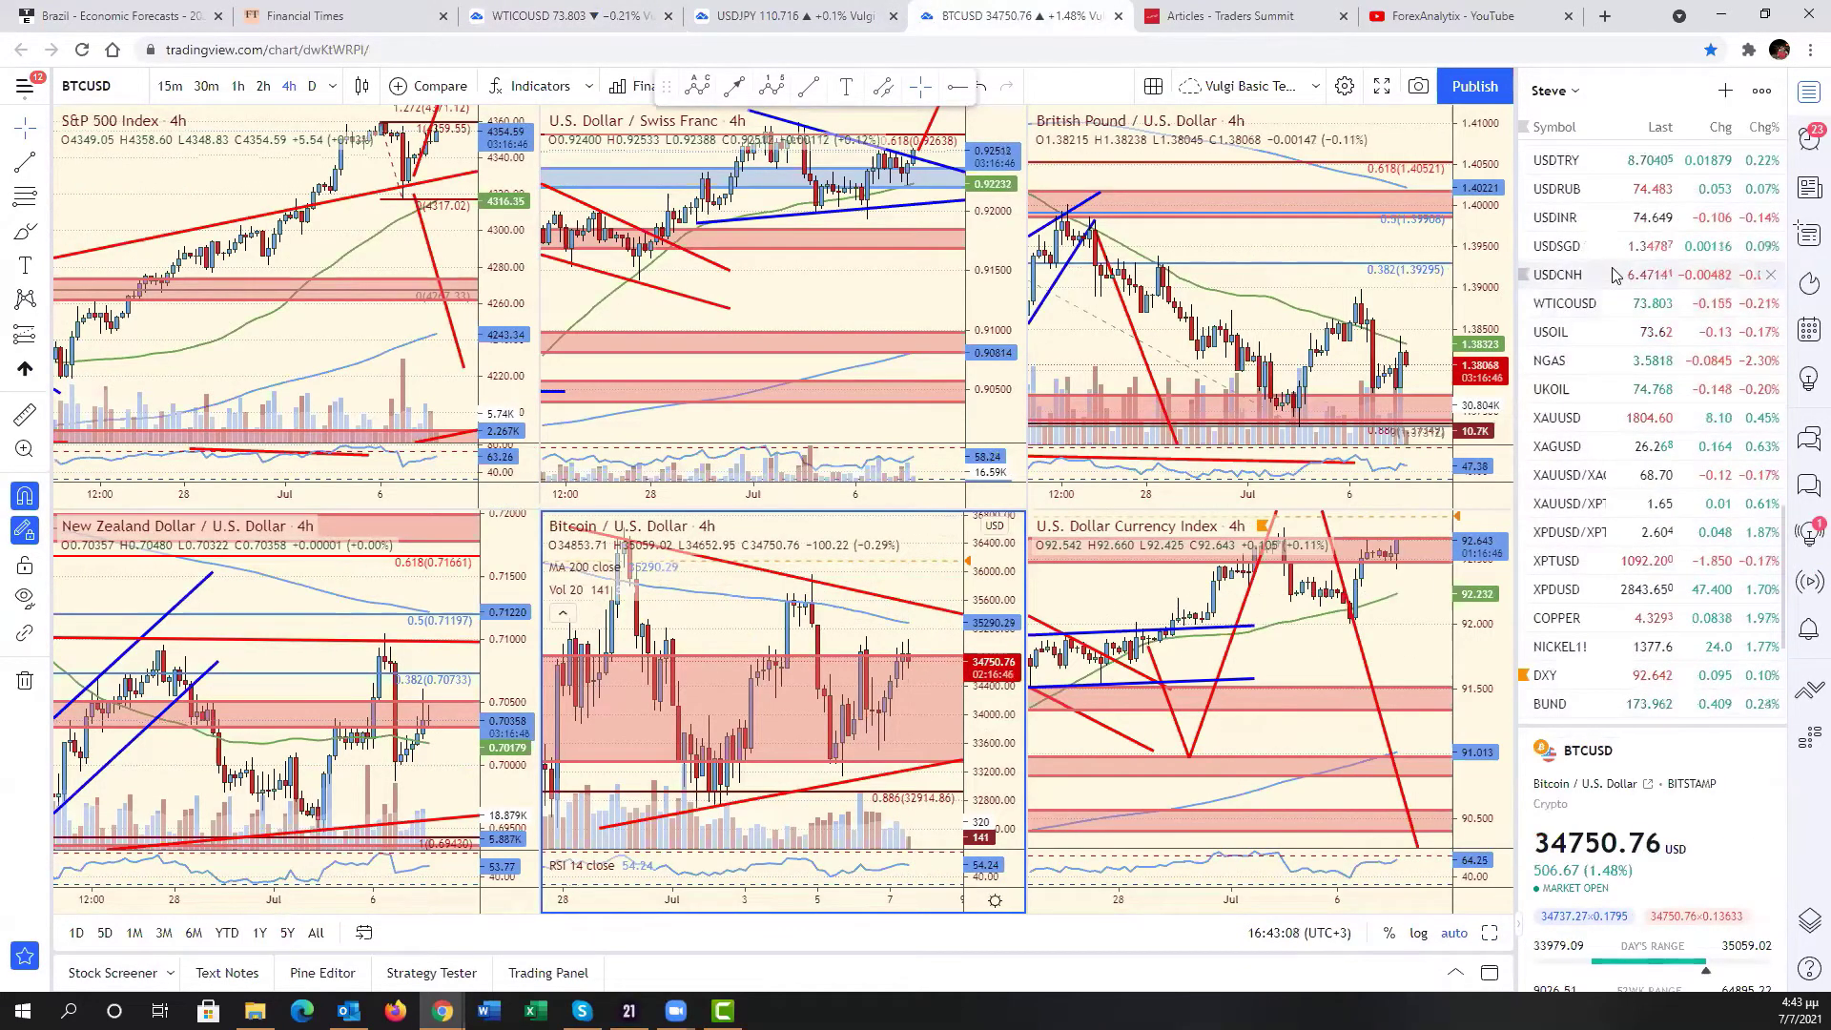
pyautogui.click(1621, 303)
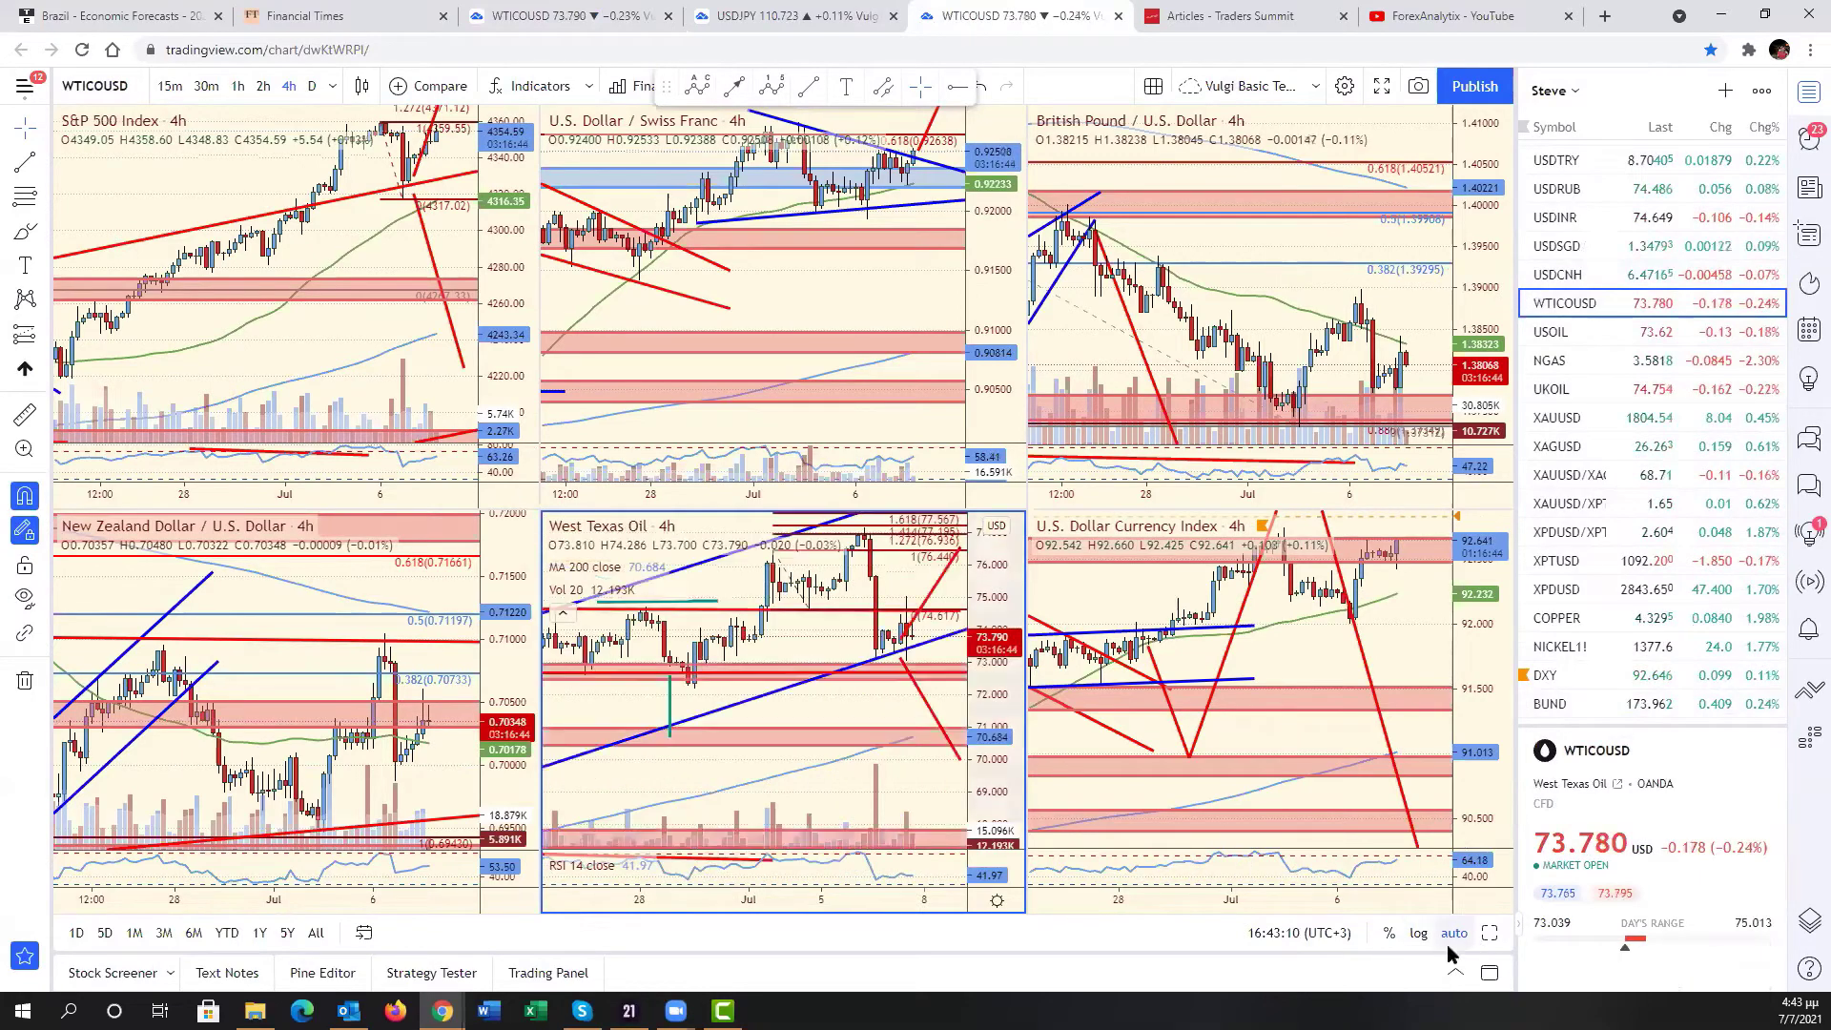
pyautogui.click(1490, 932)
pyautogui.moveTo(1410, 481); pyautogui.dragTo(1327, 458)
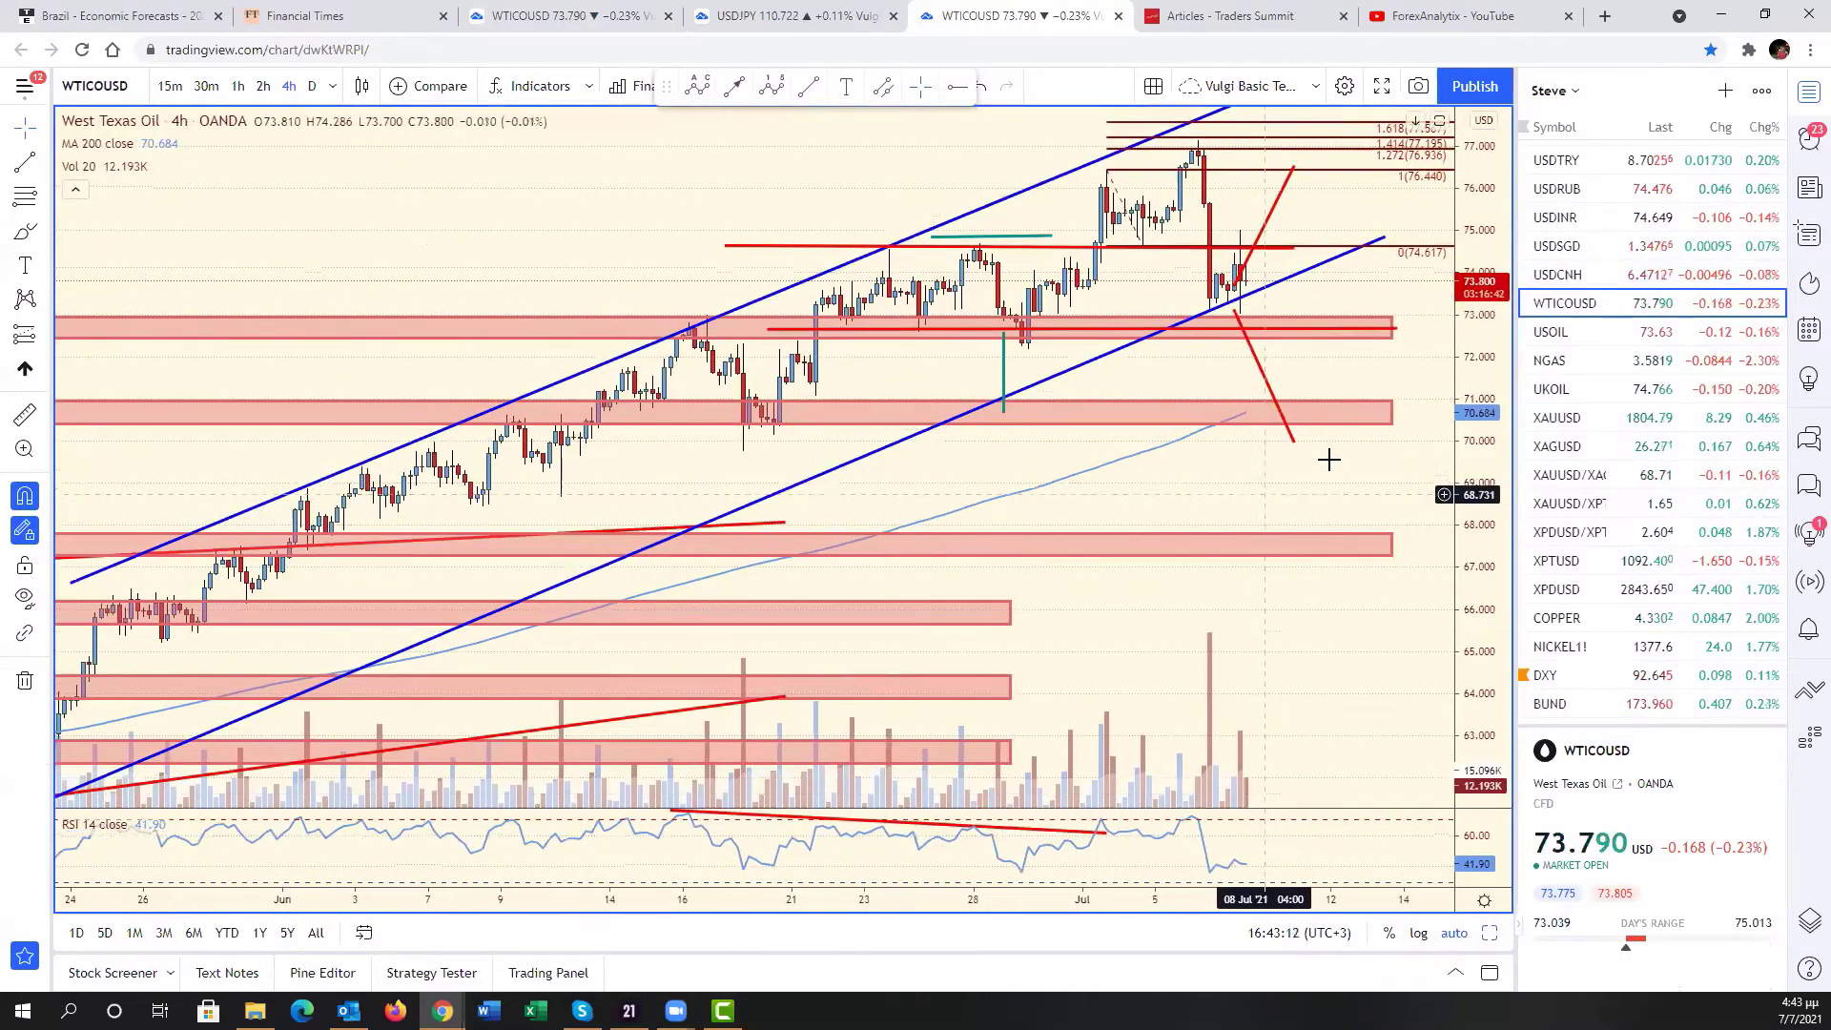
pyautogui.scroll(-6, 1292, 654)
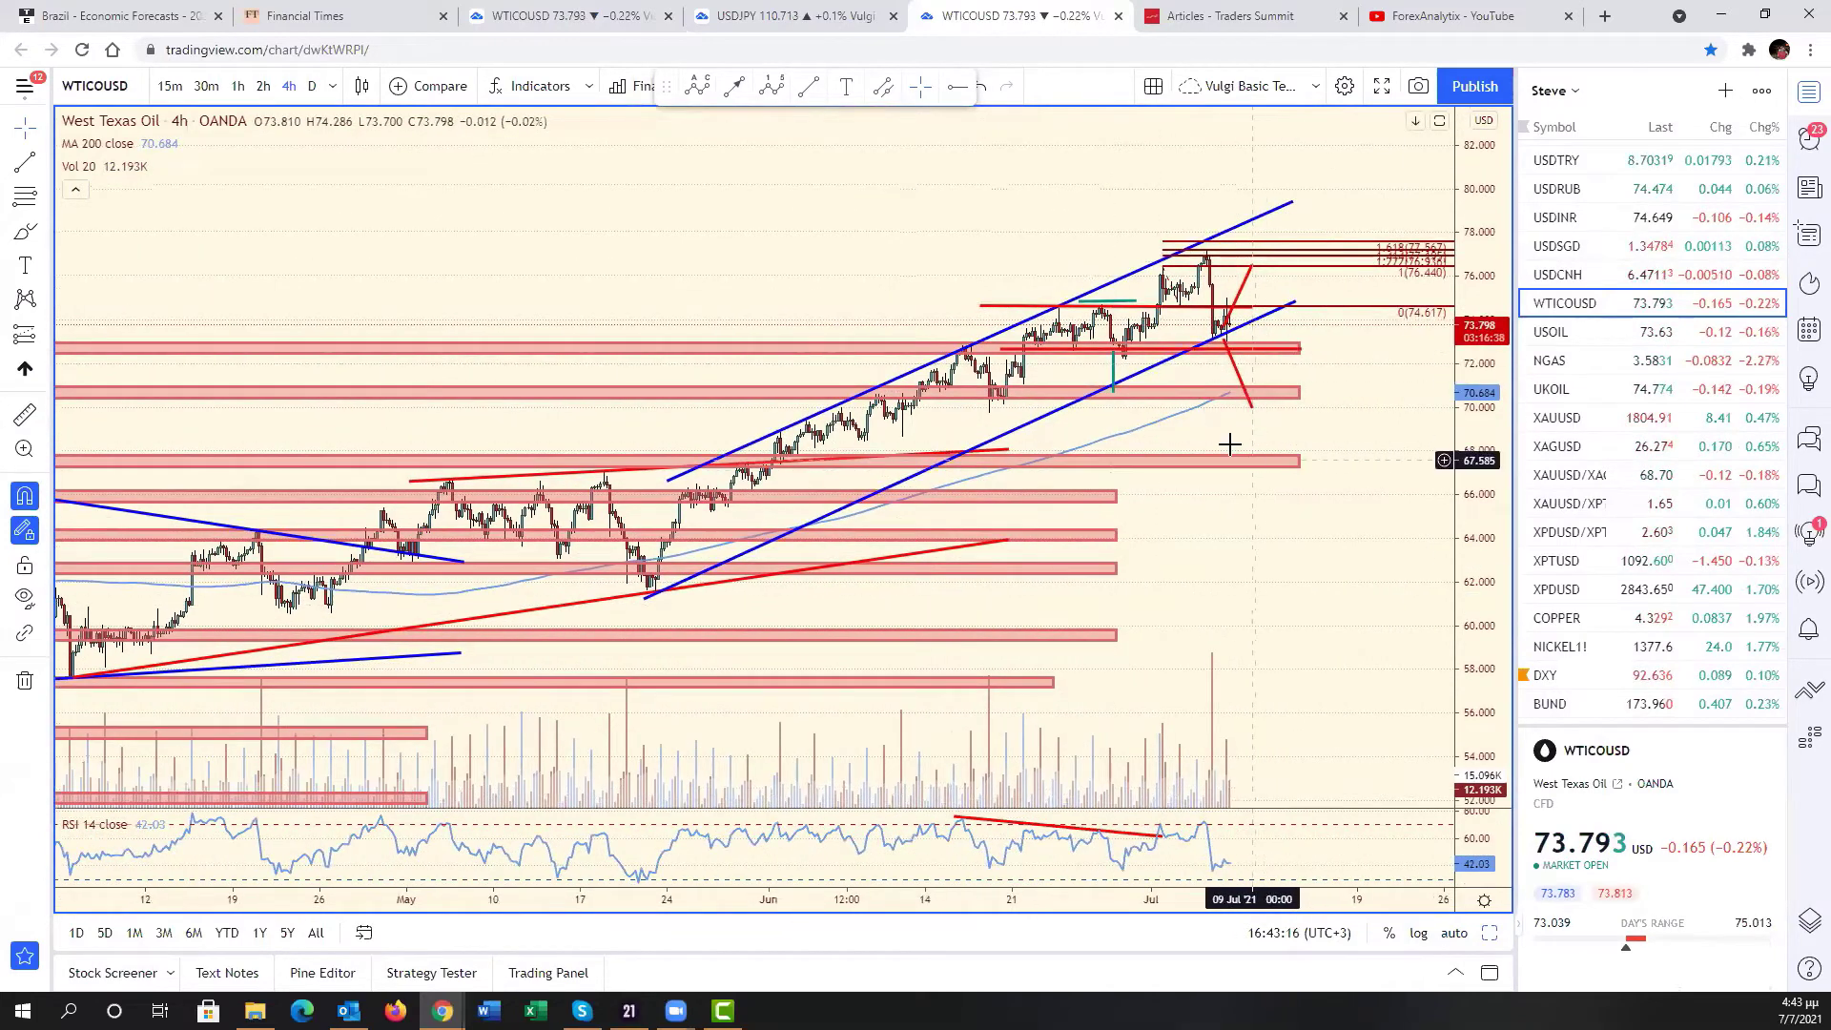
pyautogui.scroll(3, 1227, 437)
pyautogui.scroll(1, 1138, 418)
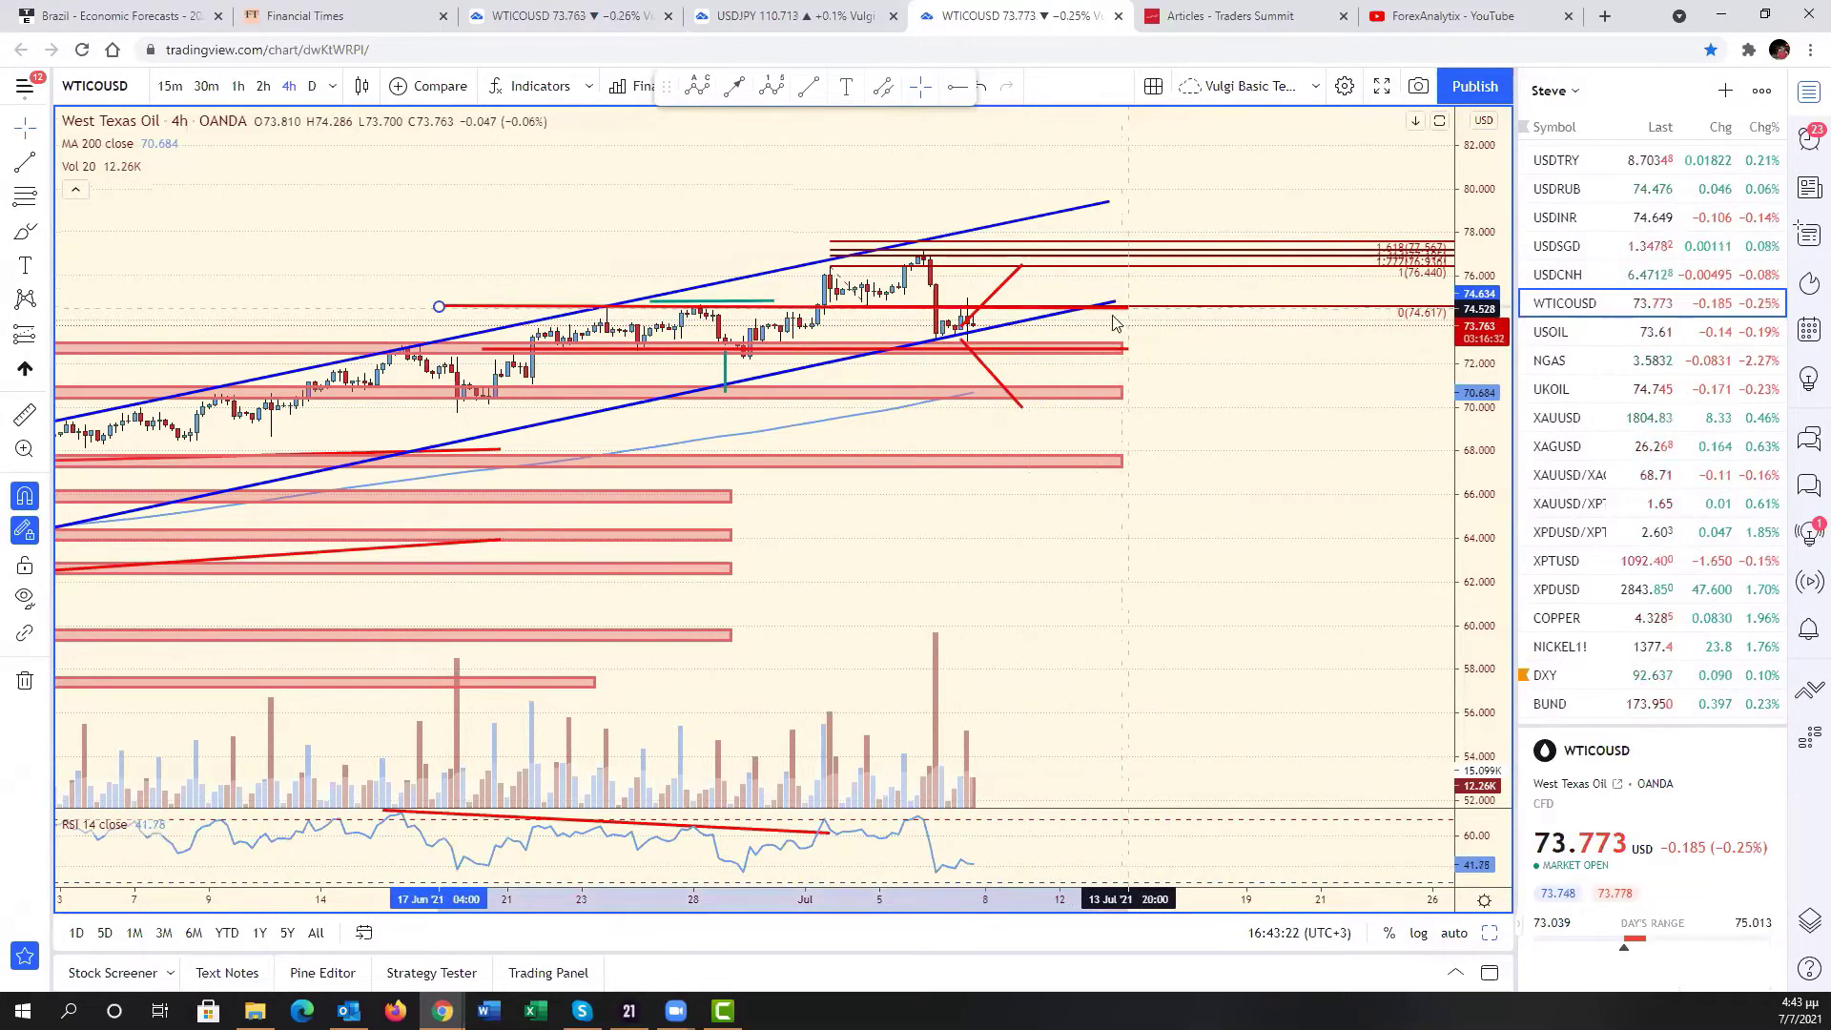
# - Reposition the two red projection lines near the latest oil candles
pyautogui.click(991, 370)
pyautogui.moveTo(1019, 375); pyautogui.dragTo(1022, 401)
pyautogui.click(973, 325)
pyautogui.moveTo(973, 325); pyautogui.dragTo(985, 324)
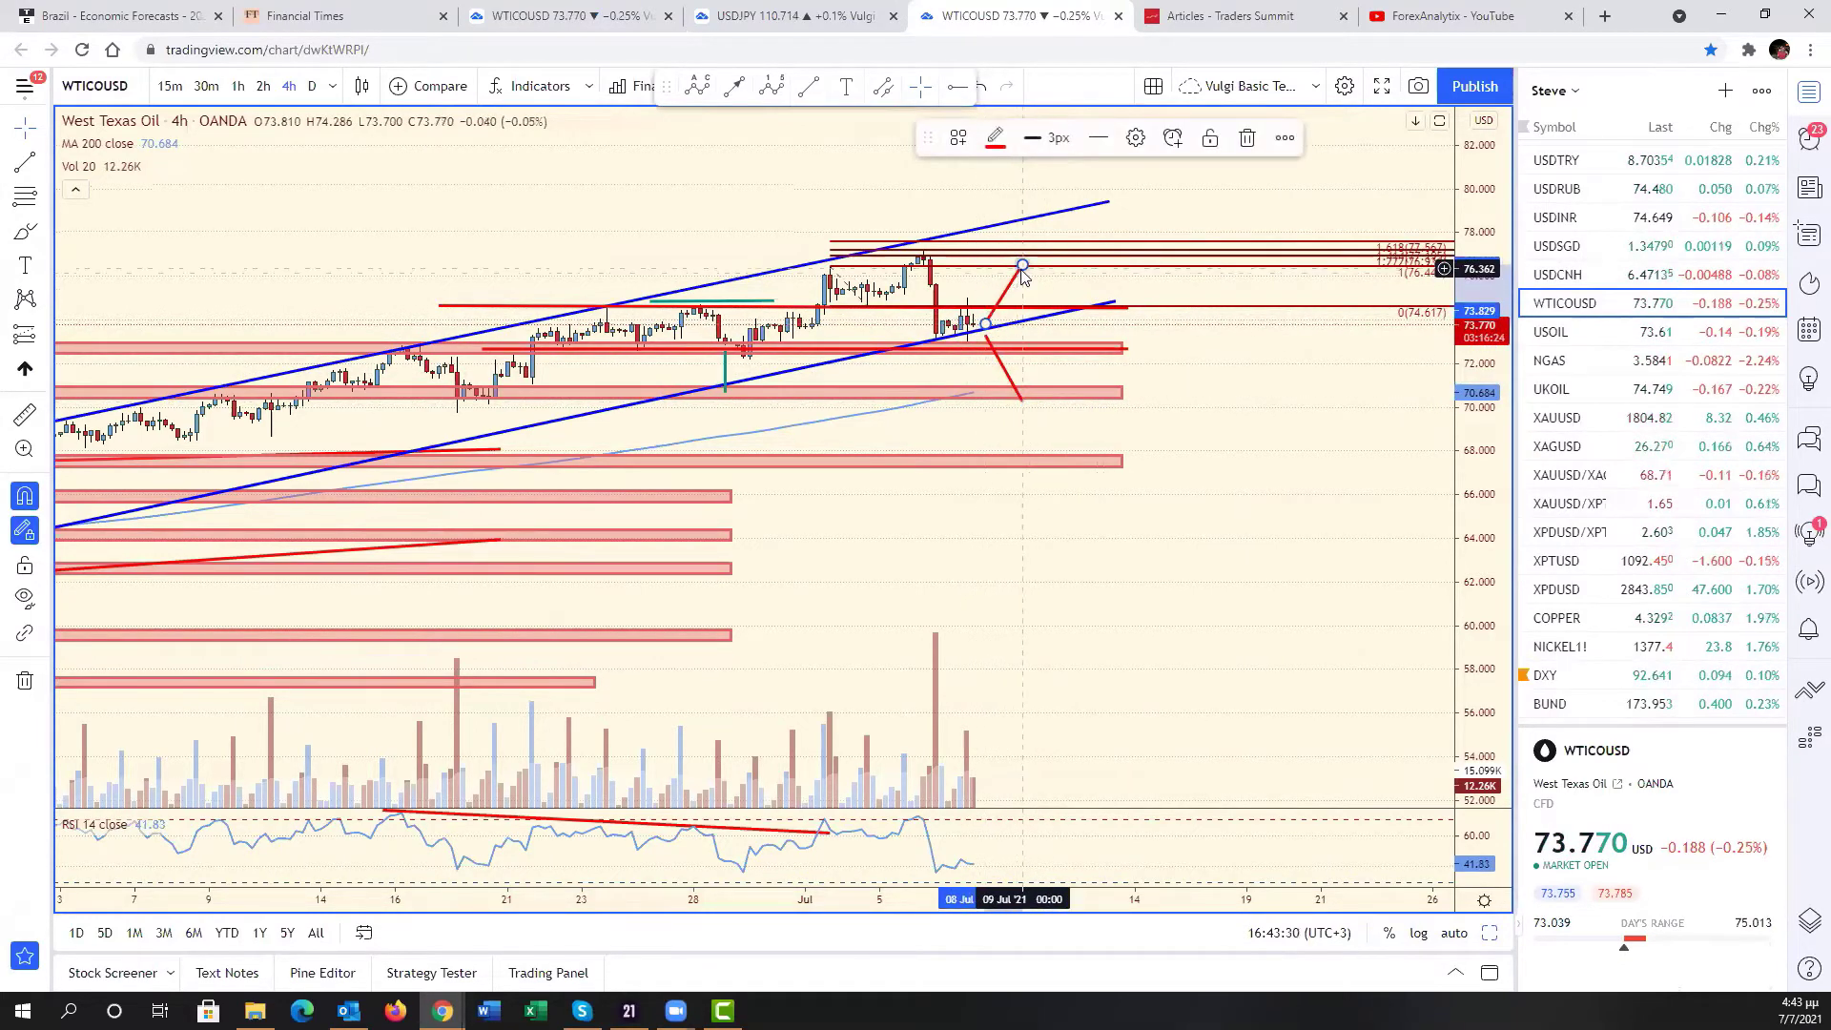
pyautogui.click(1104, 499)
# - Delete the Fibonacci levels at the top right of the oil chart
pyautogui.scroll(-5, 1168, 513)
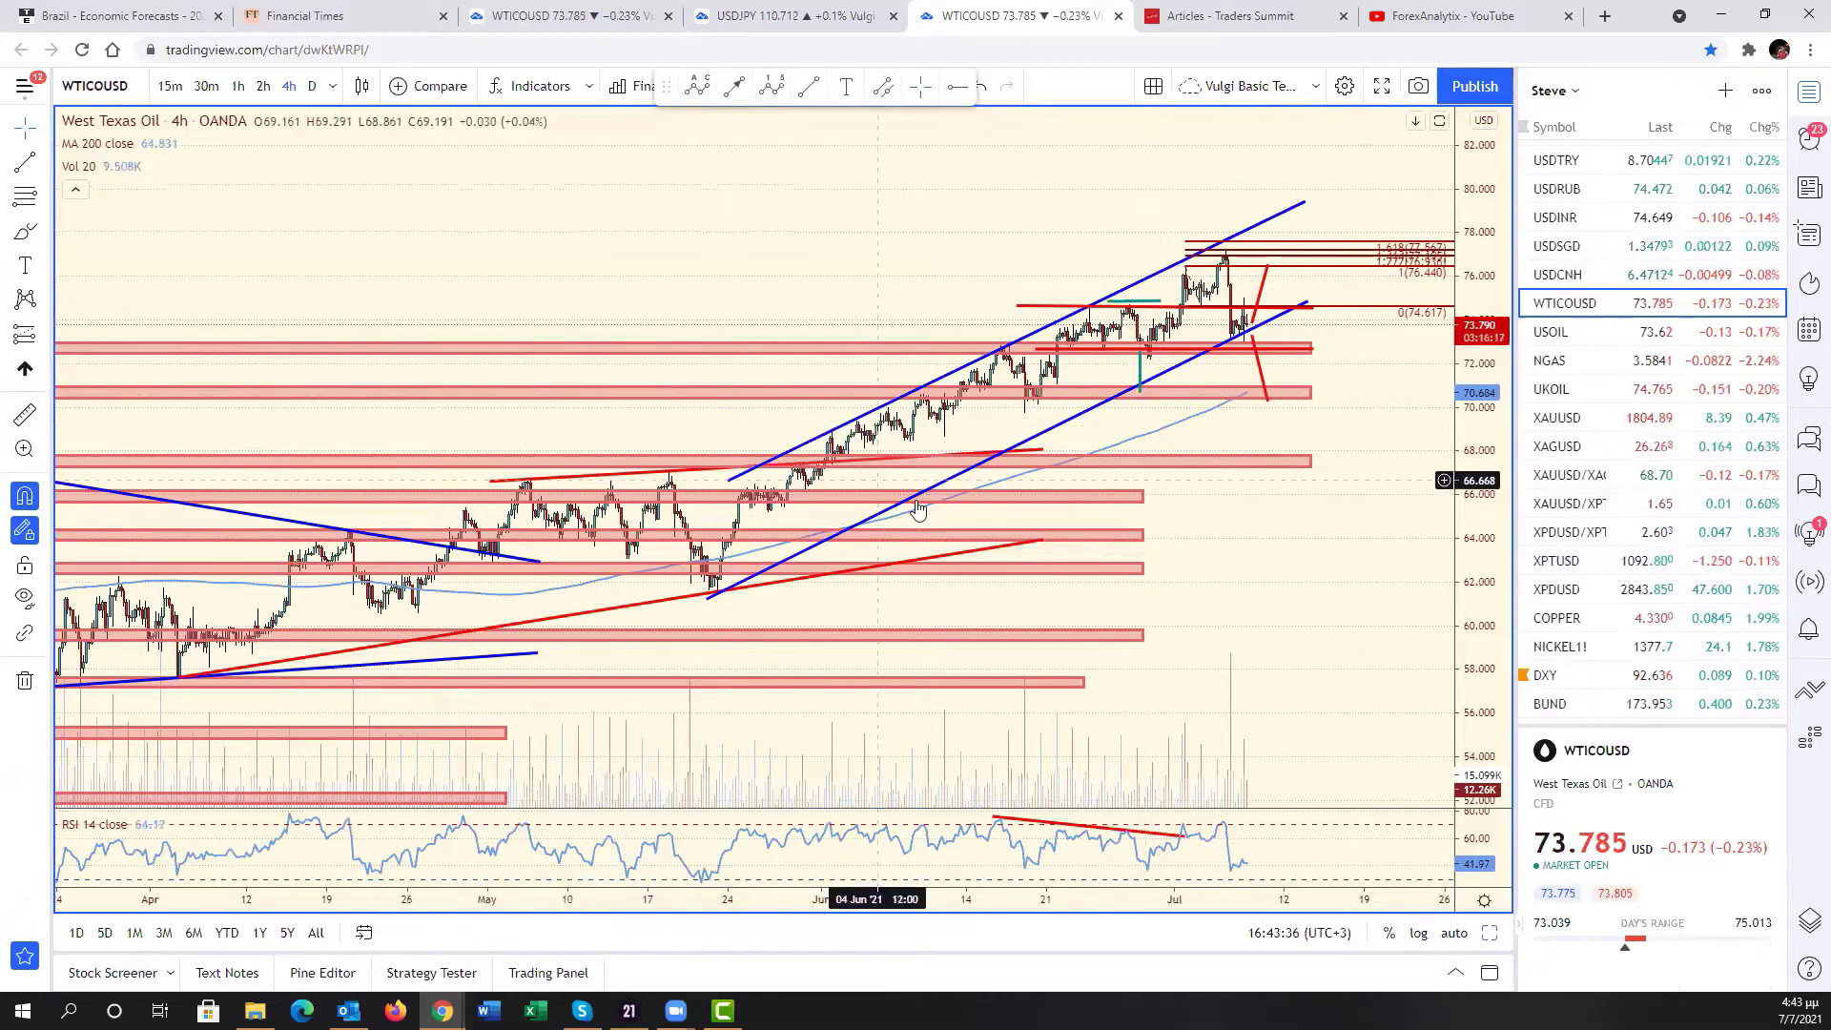
pyautogui.scroll(3, 534, 434)
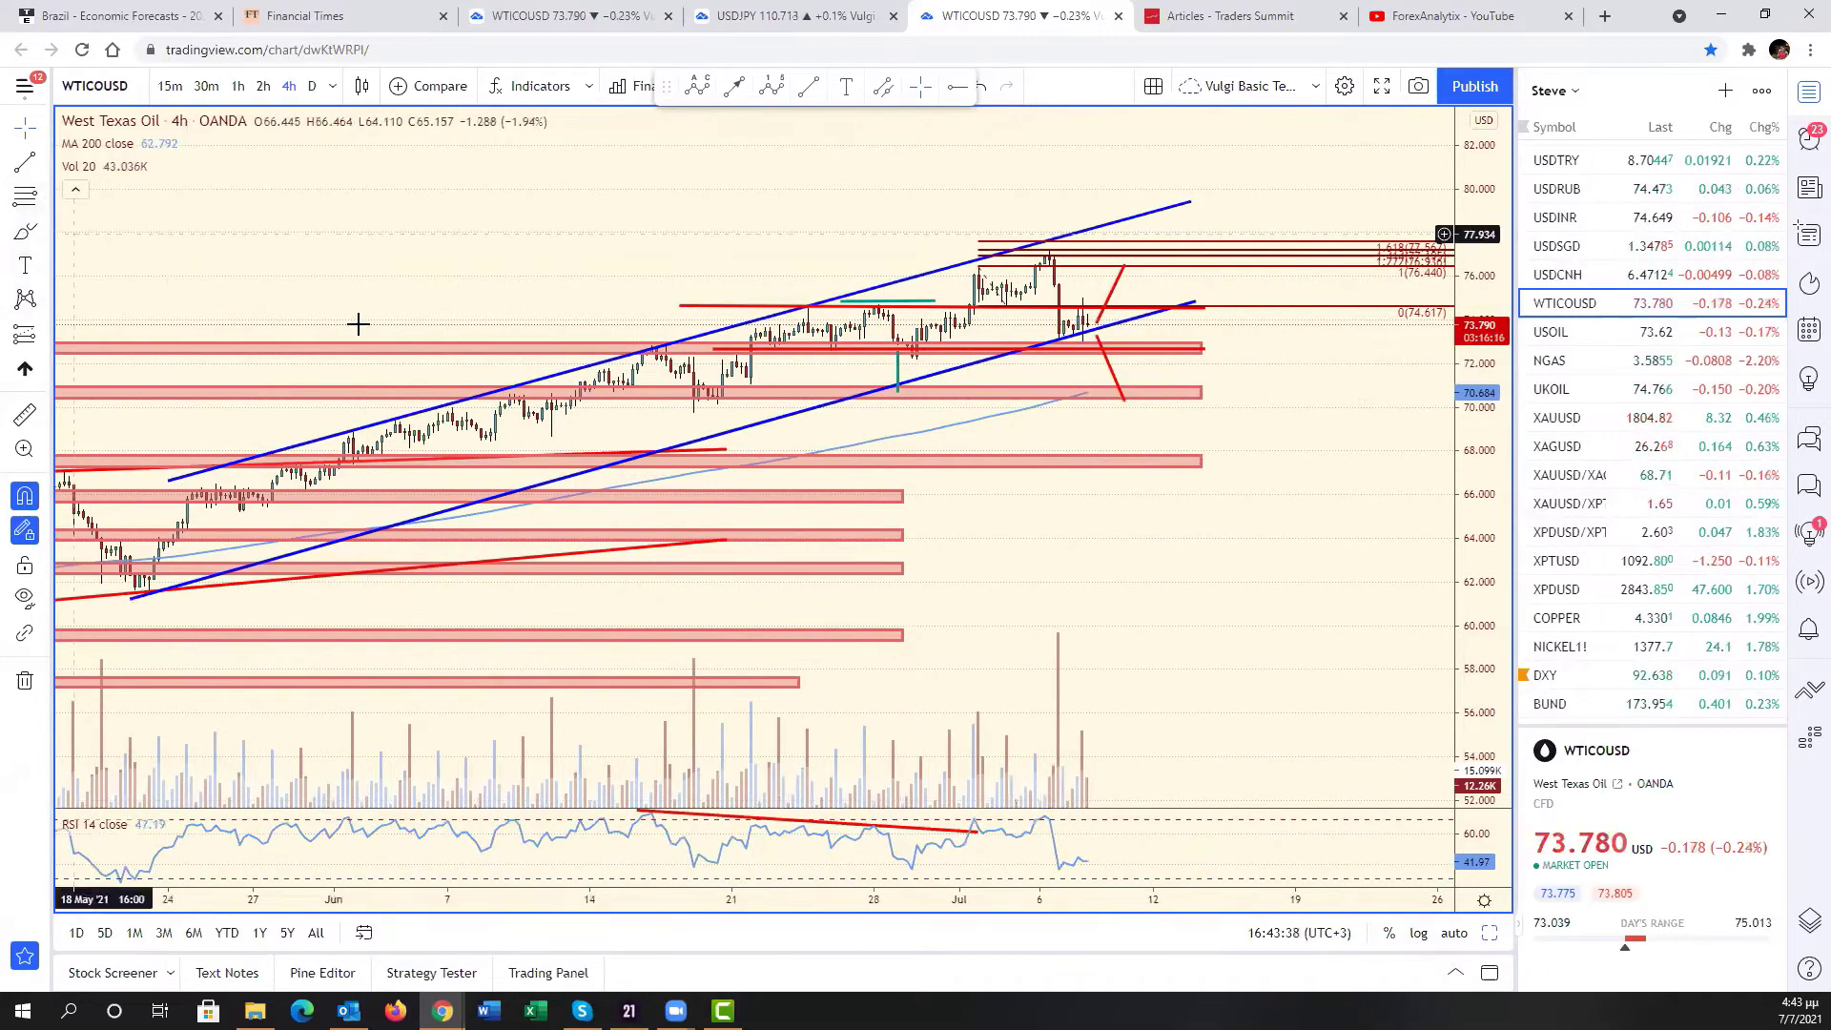
pyautogui.click(1002, 301)
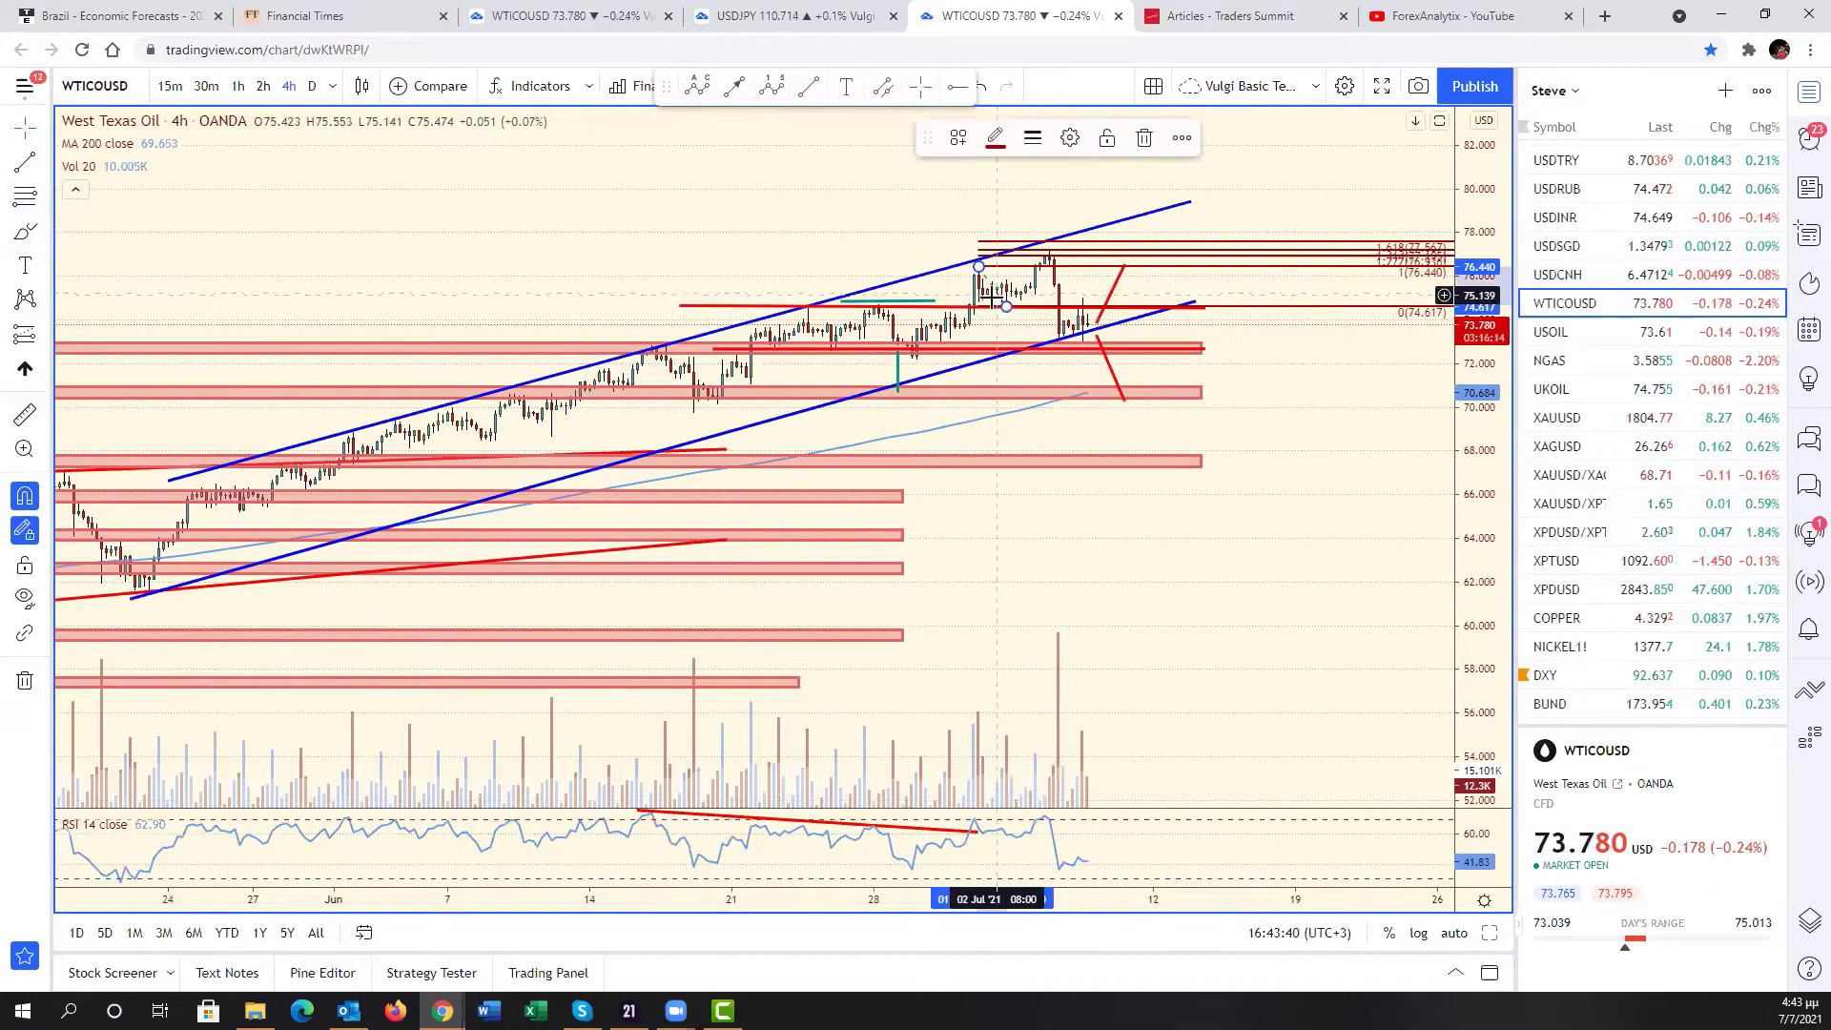
pyautogui.press('Delete')
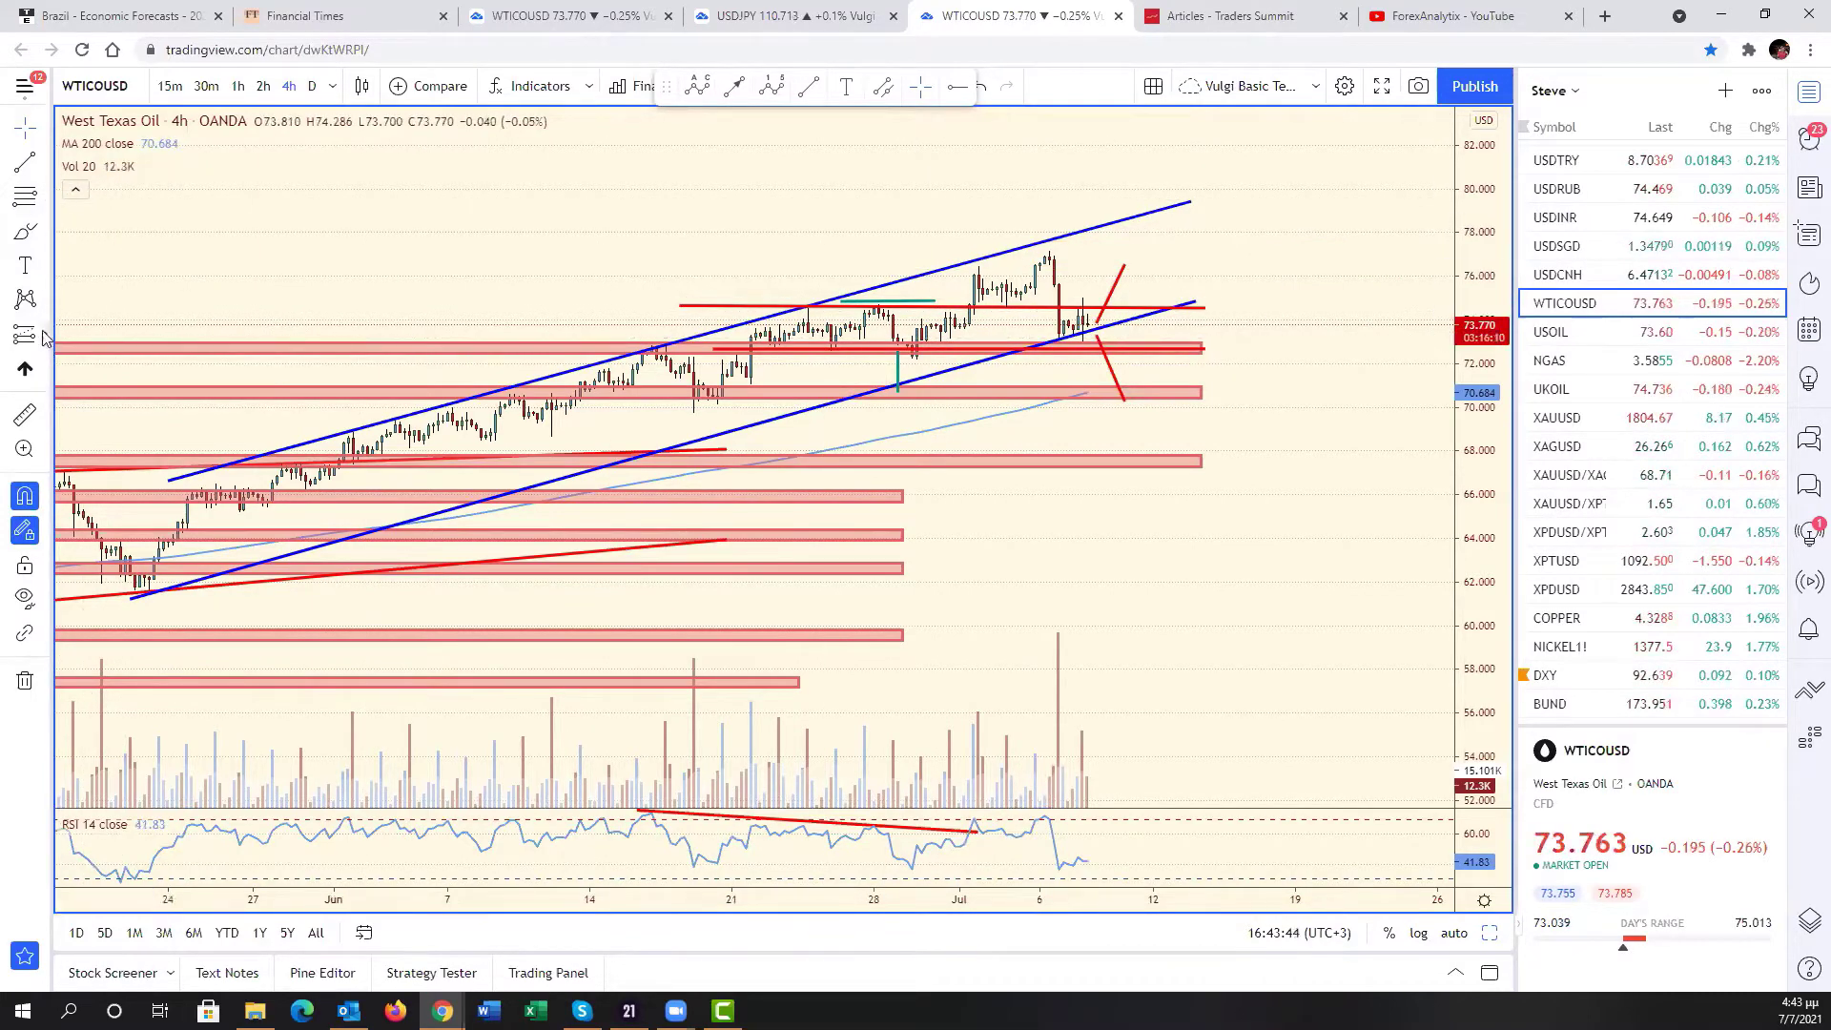
# - Draw a trend-based Fibonacci extension on the oil chart from the recent high through the pullback low
pyautogui.click(43, 197)
pyautogui.click(227, 578)
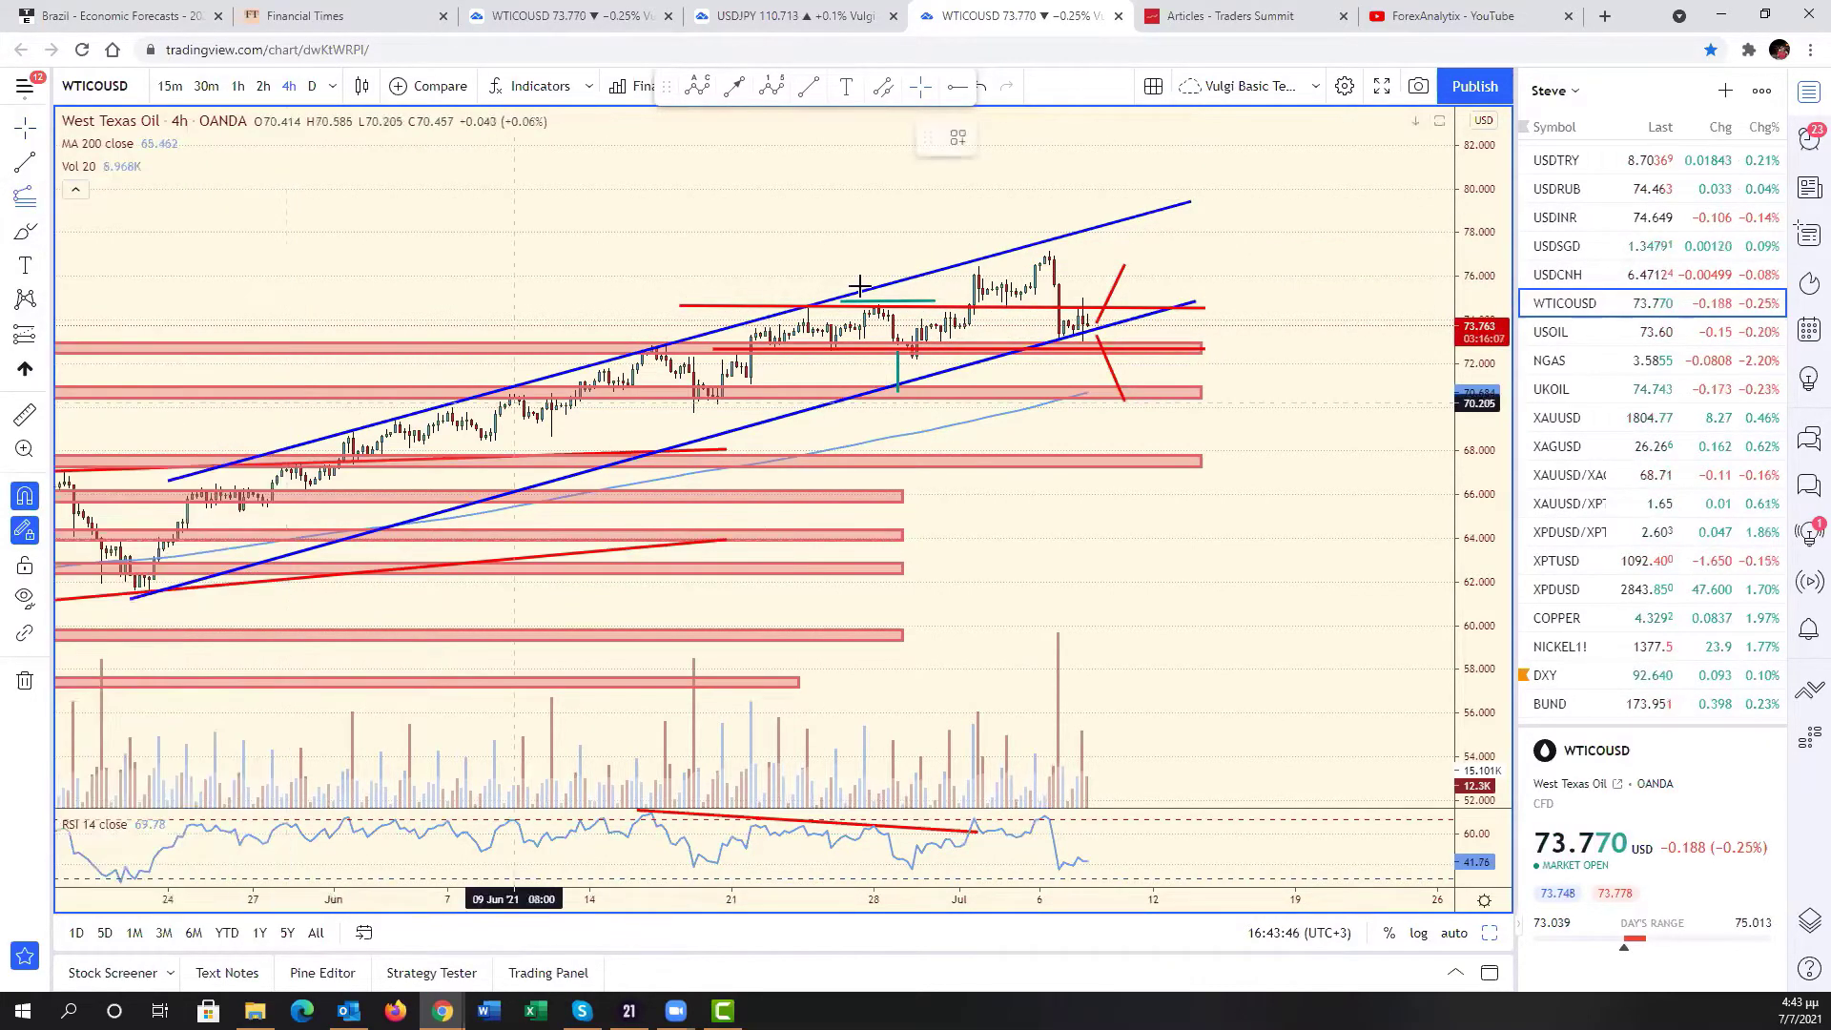
pyautogui.click(1051, 234)
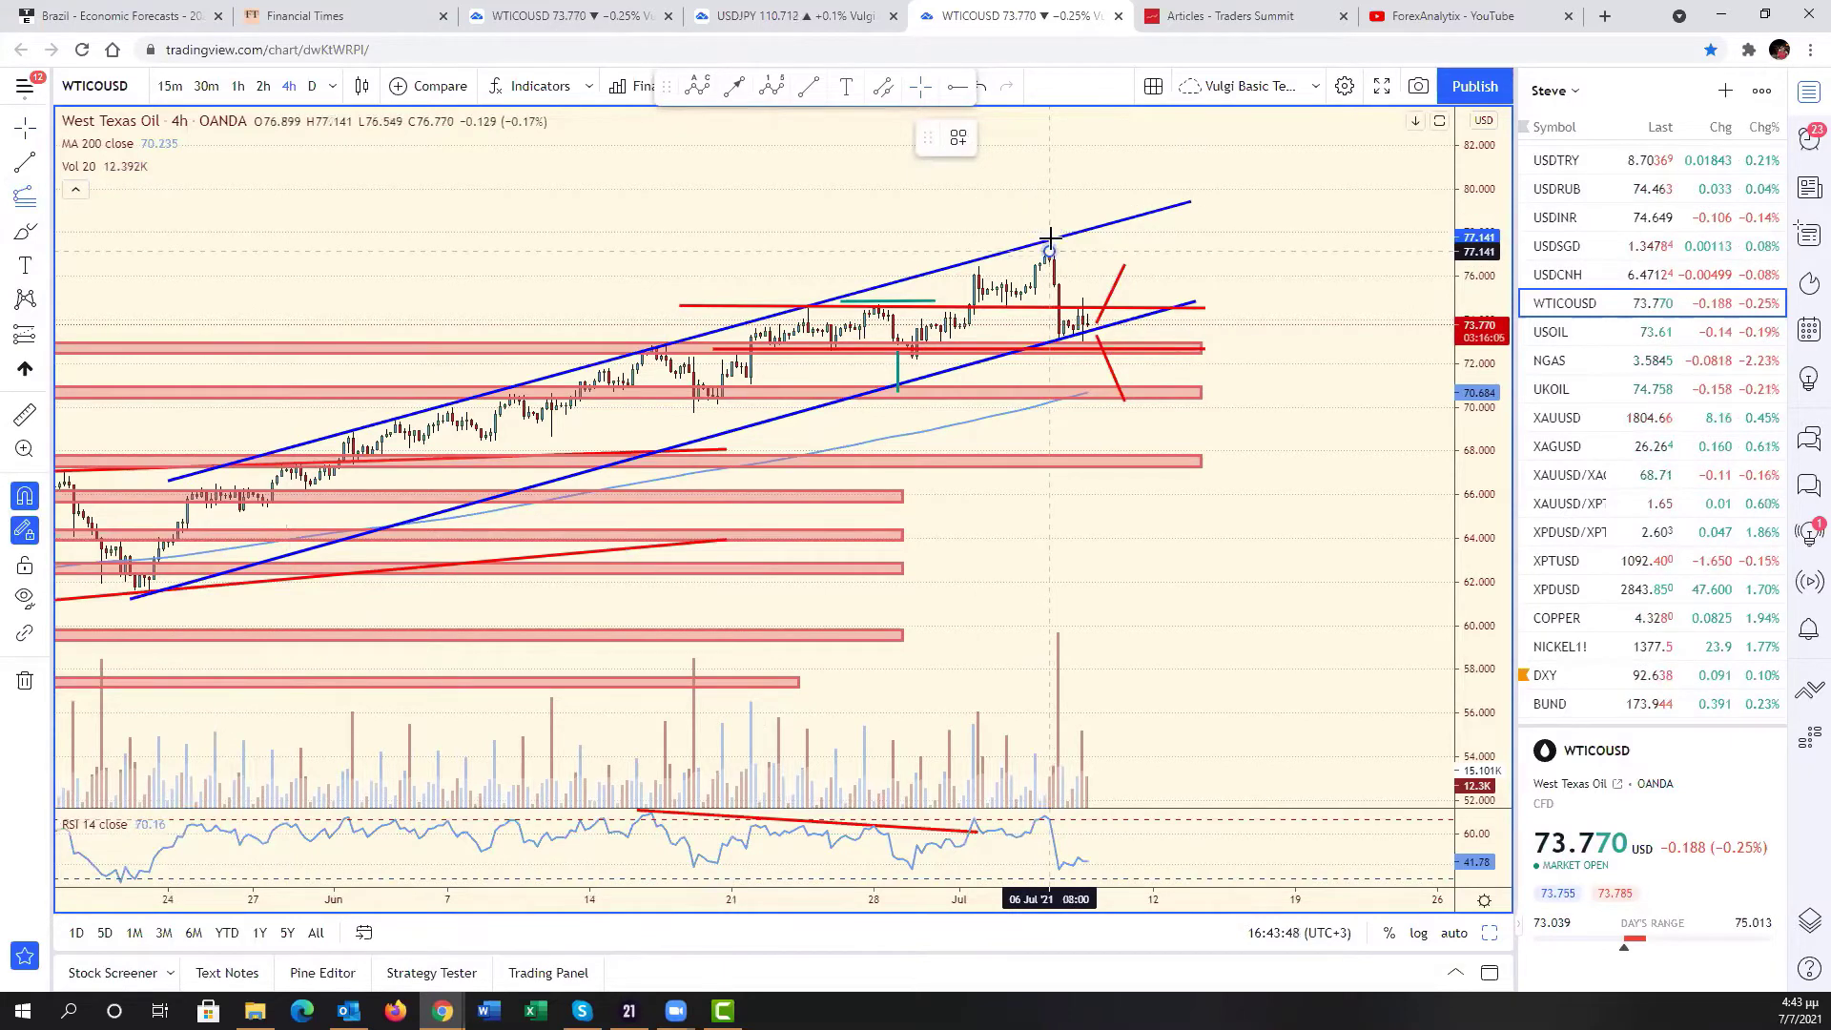
pyautogui.click(1059, 340)
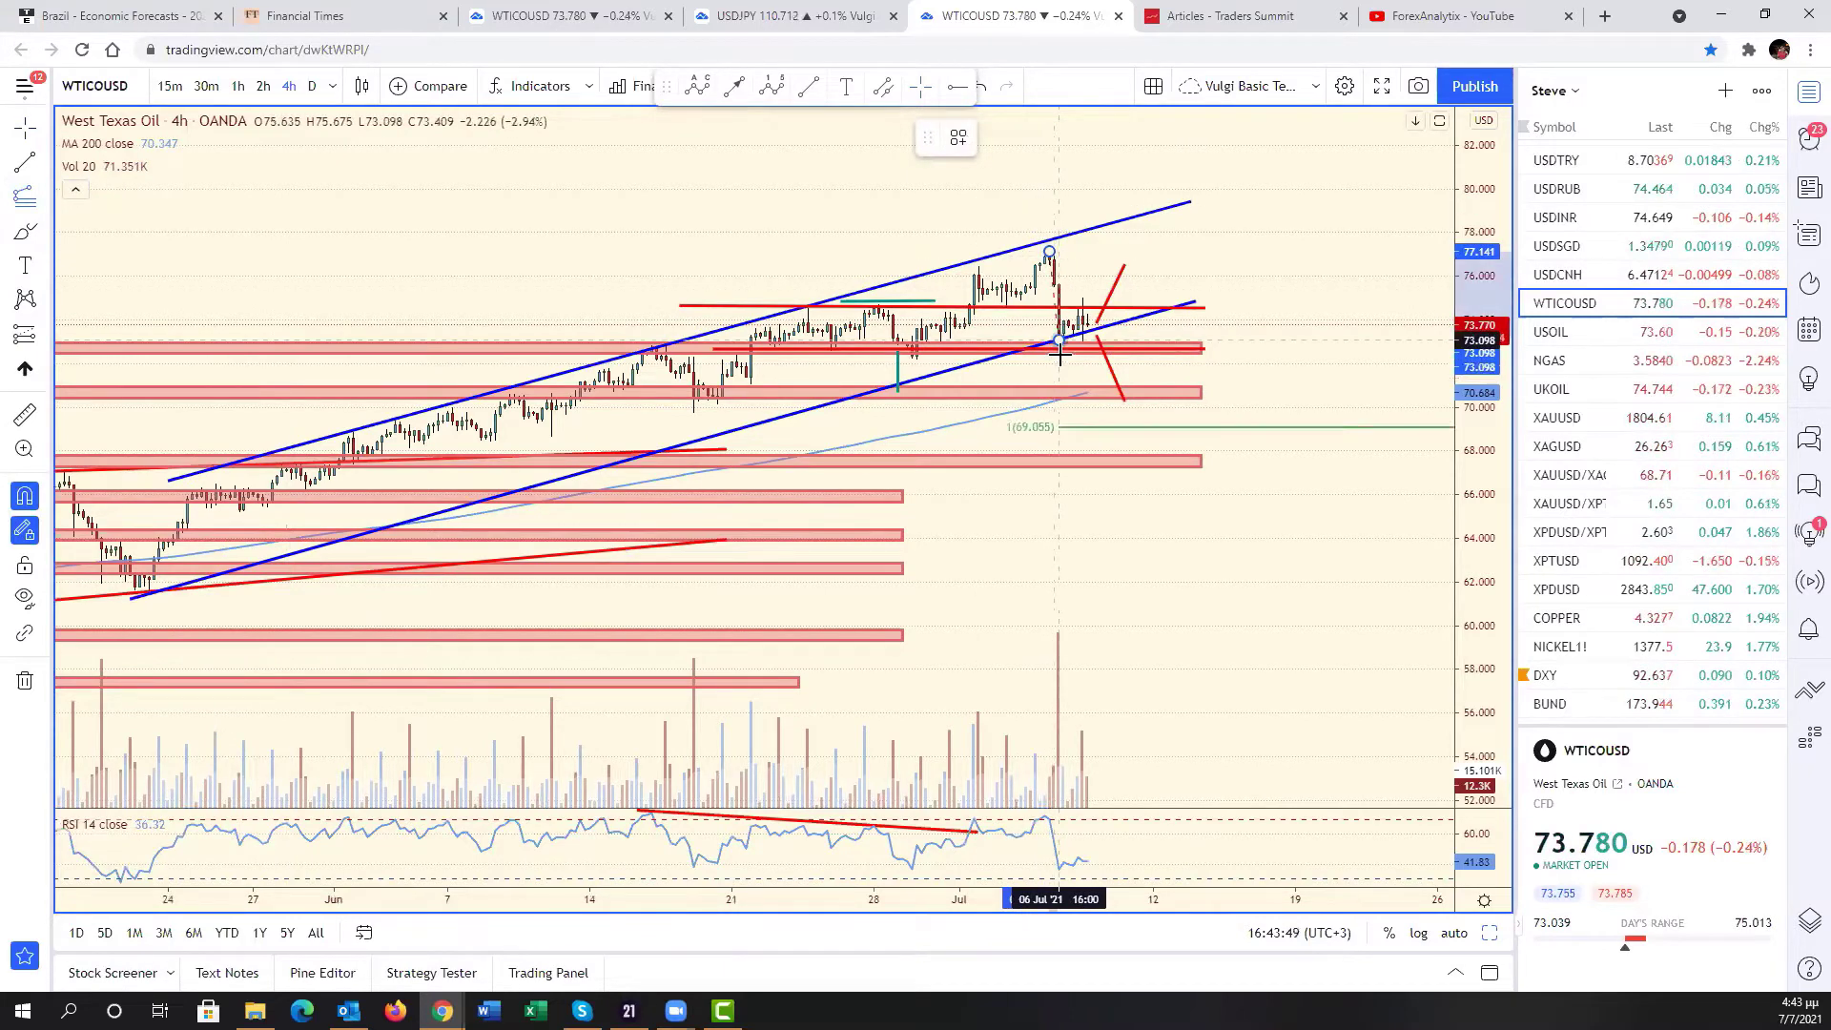
pyautogui.click(1083, 299)
# - Bring earlier May candles into view, auto-fit the price range, and restore the six-chart layout
pyautogui.scroll(1, 966, 406)
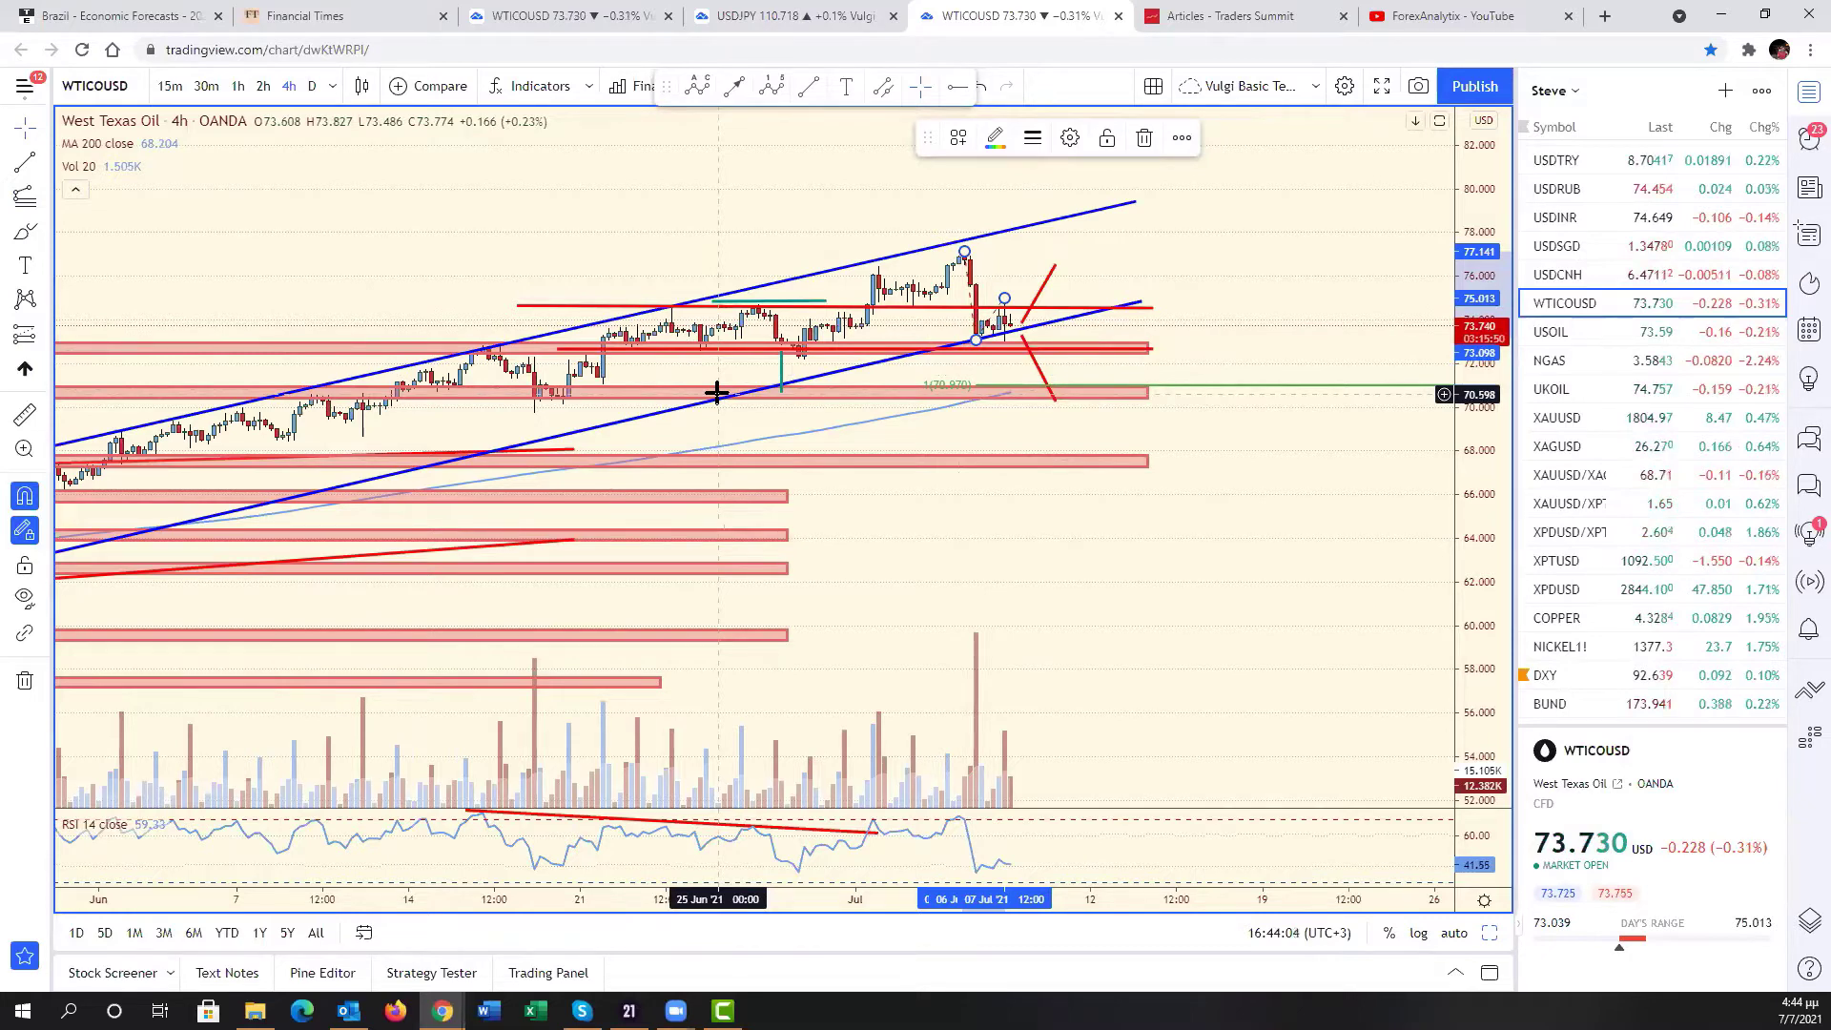
pyautogui.scroll(-5, 718, 392)
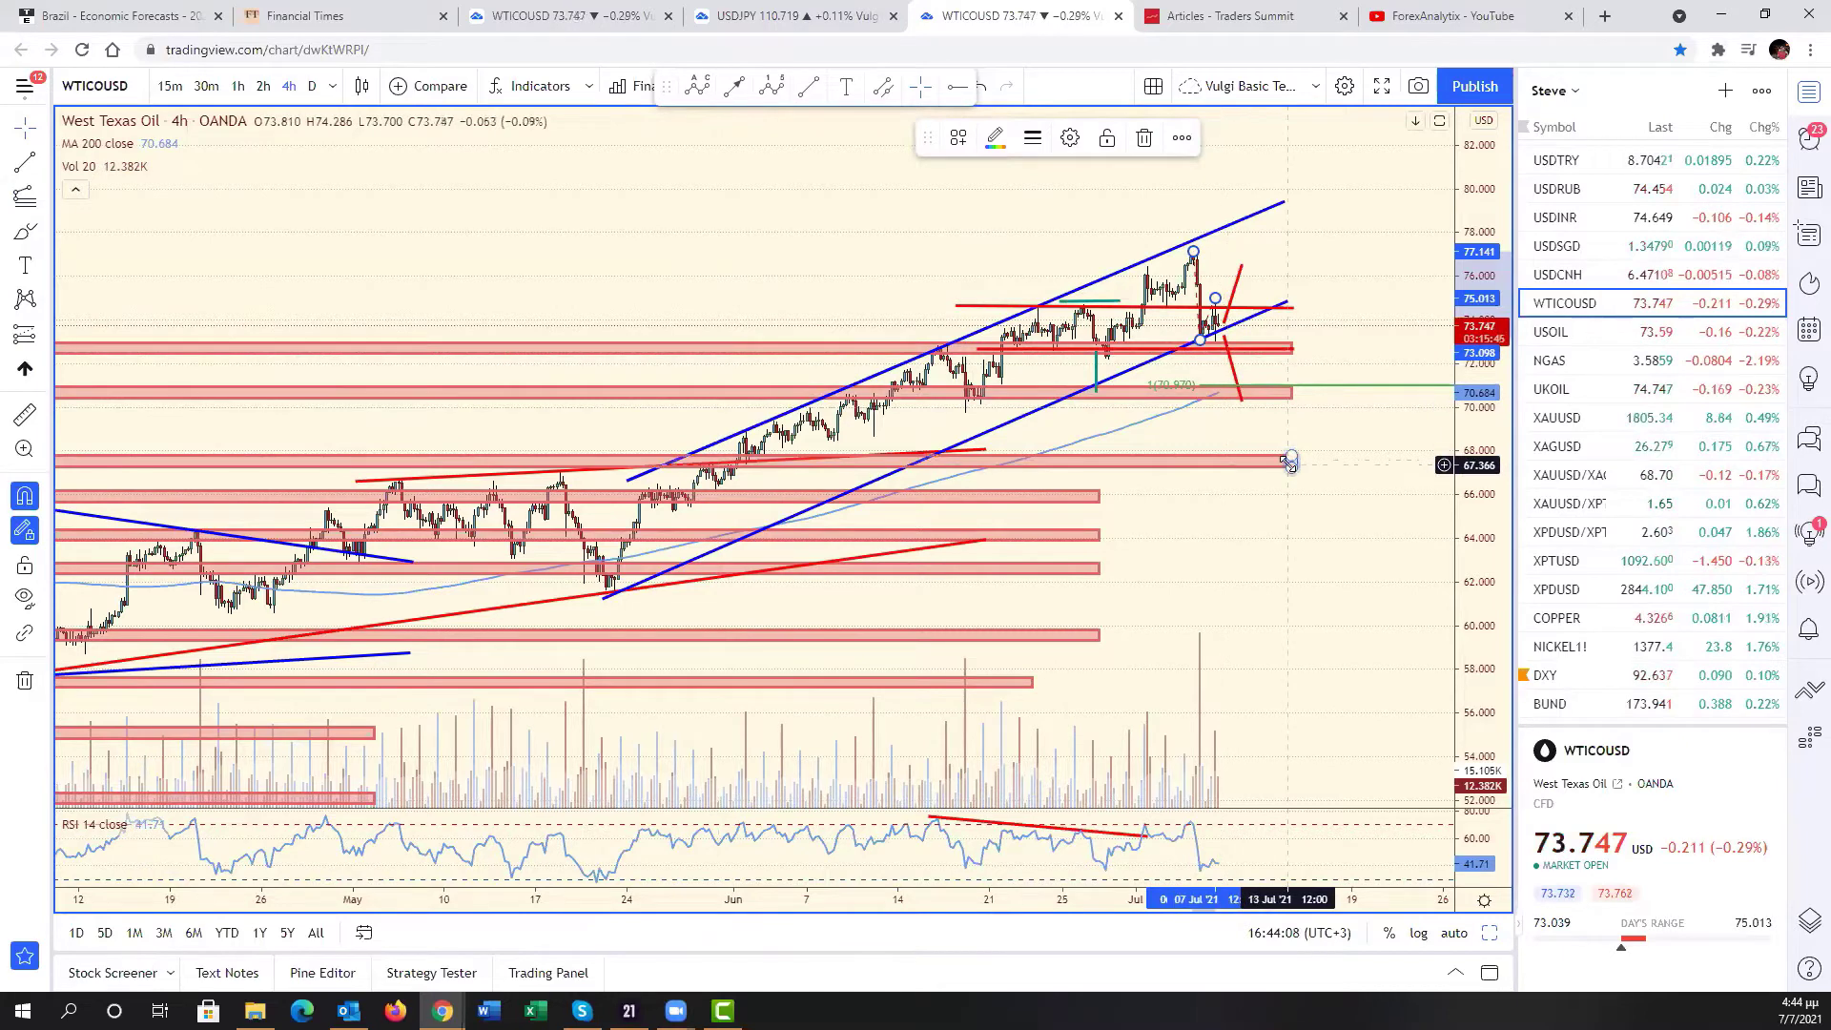
pyautogui.scroll(3, 1286, 463)
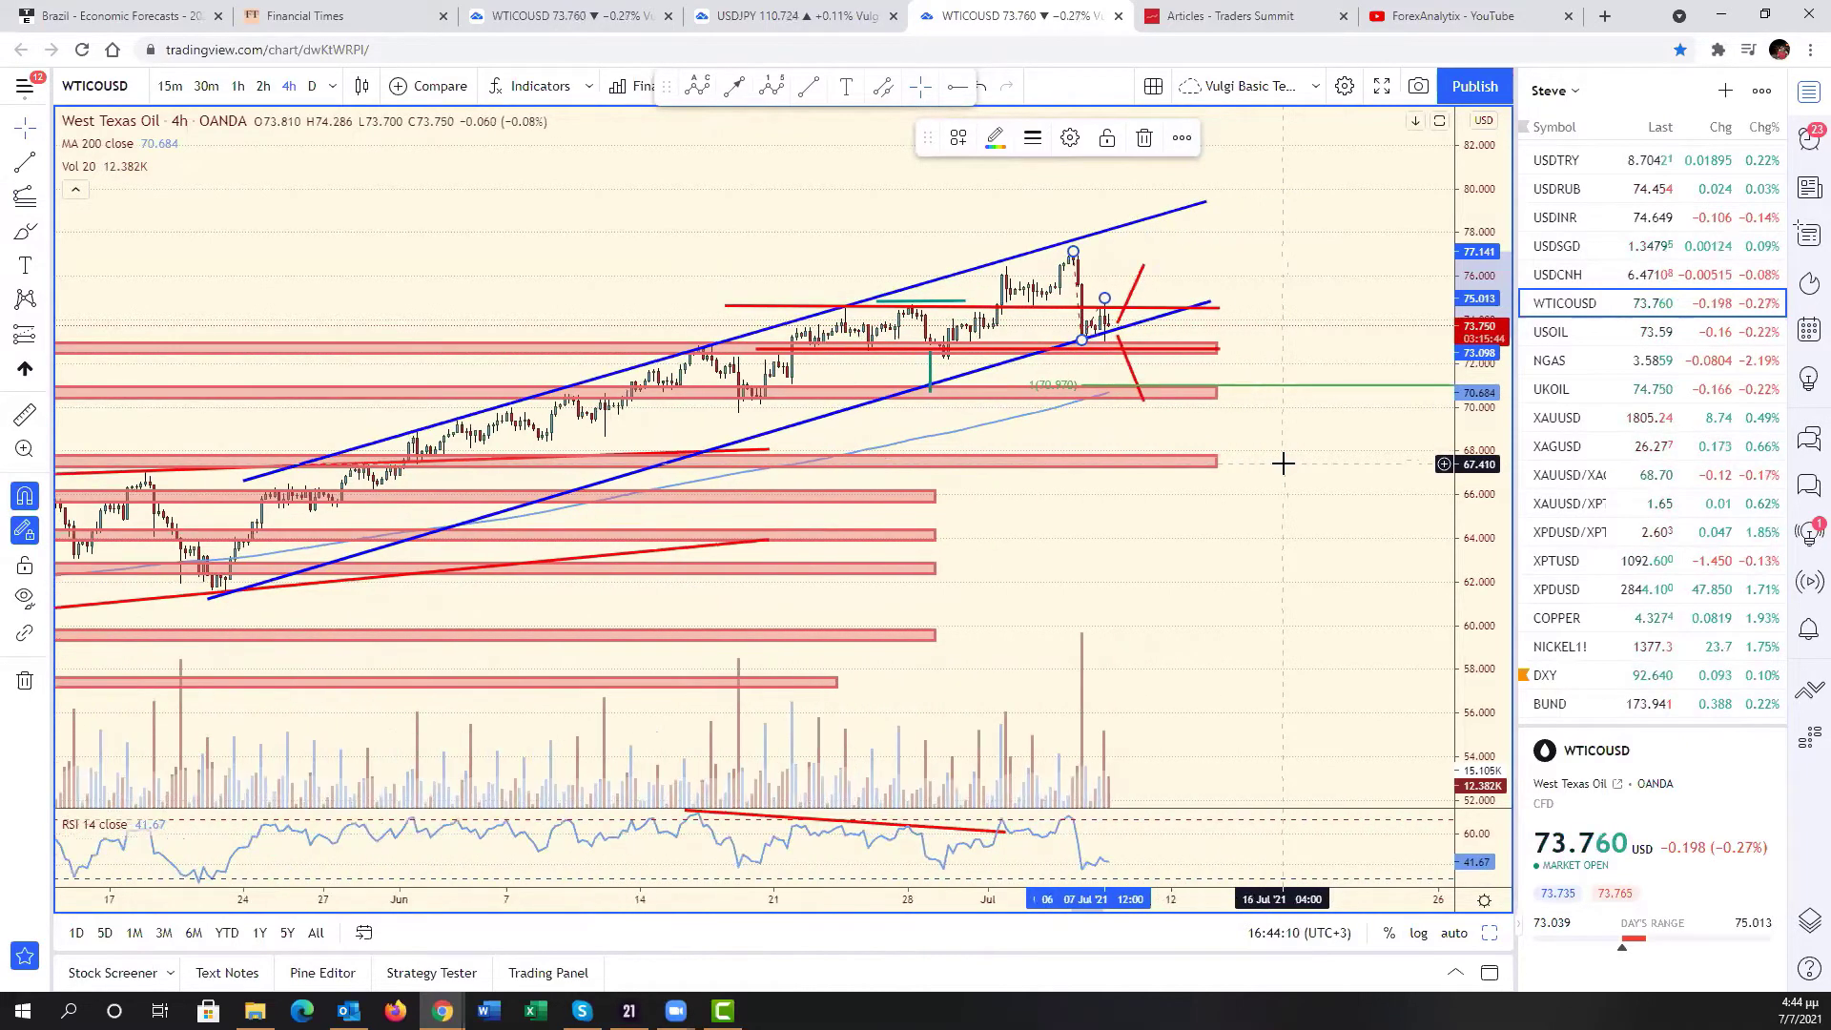
pyautogui.scroll(4, 1283, 463)
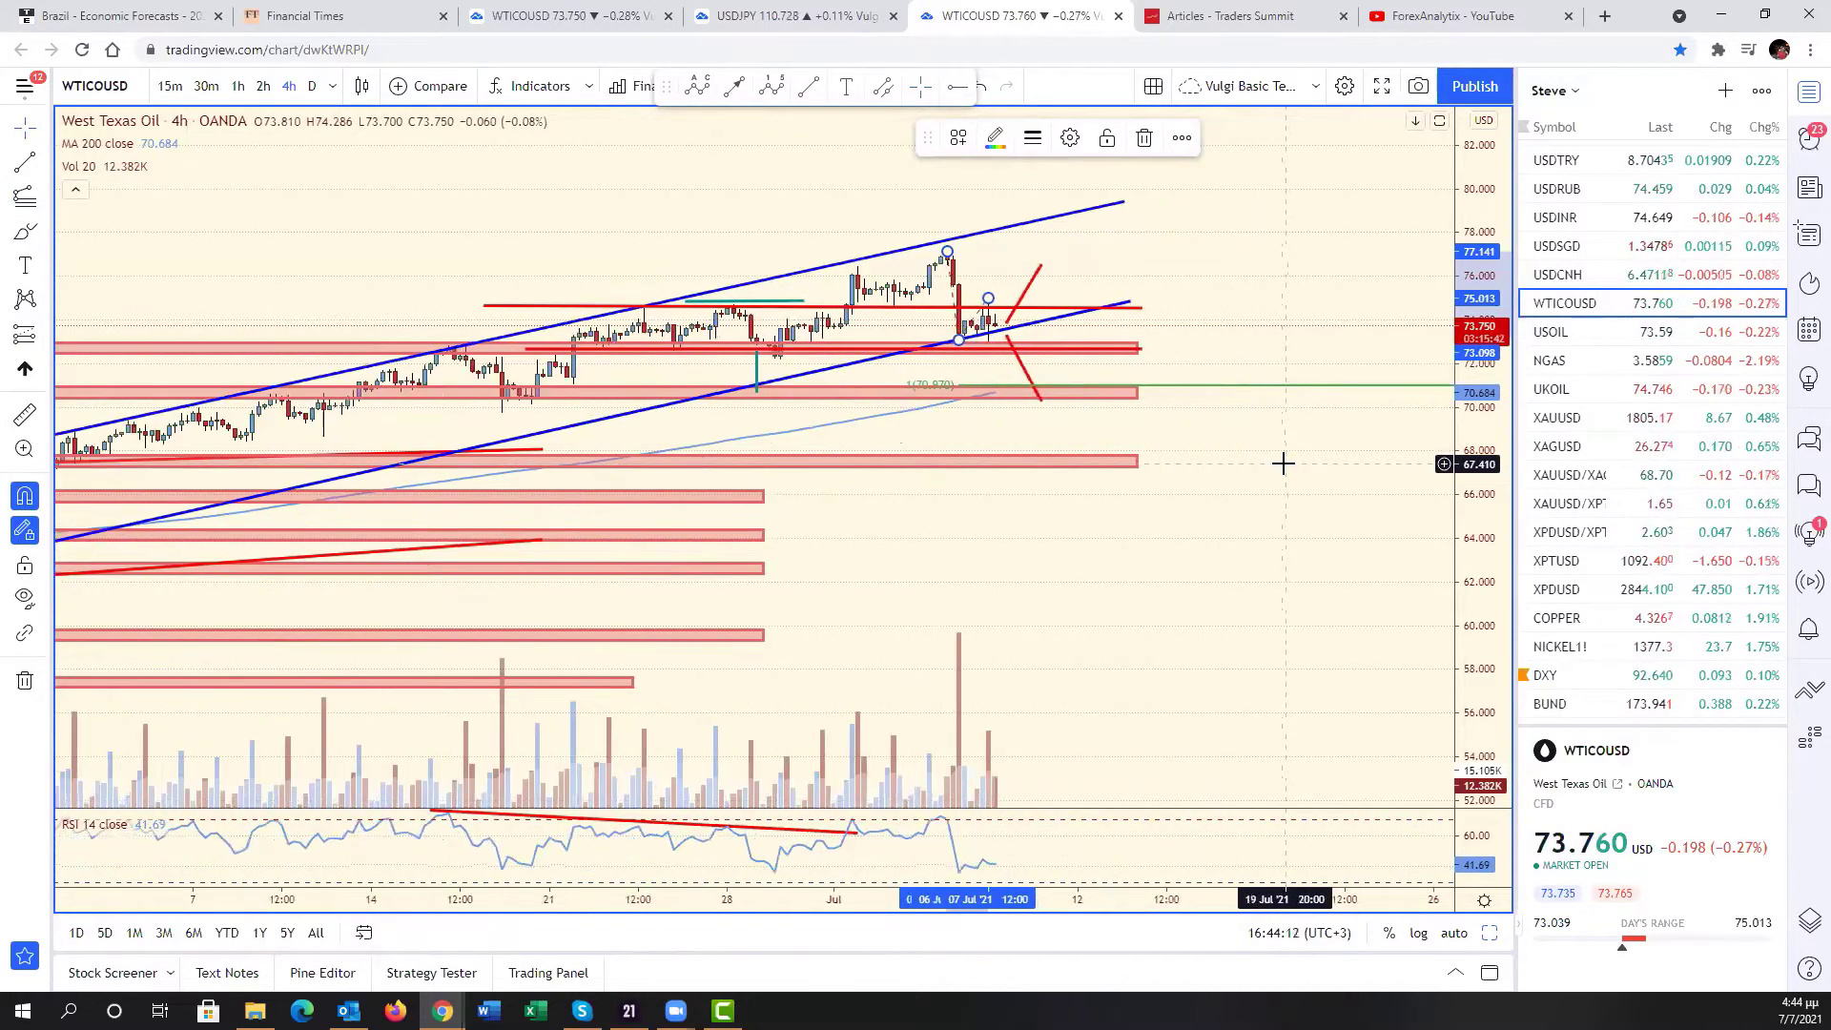
pyautogui.press('Left')
pyautogui.press('Left')
pyautogui.press('Left')
pyautogui.press('Left')
pyautogui.press('Left')
pyautogui.press('Left')
pyautogui.press('Left')
pyautogui.press('Left')
pyautogui.press('Left')
pyautogui.press('Left')
pyautogui.press('Left')
pyautogui.press('Left')
pyautogui.press('Left')
pyautogui.press('Left')
pyautogui.press('Left')
pyautogui.press('Left')
pyautogui.press('Left')
pyautogui.press('Left')
pyautogui.press('Left')
pyautogui.press('Left')
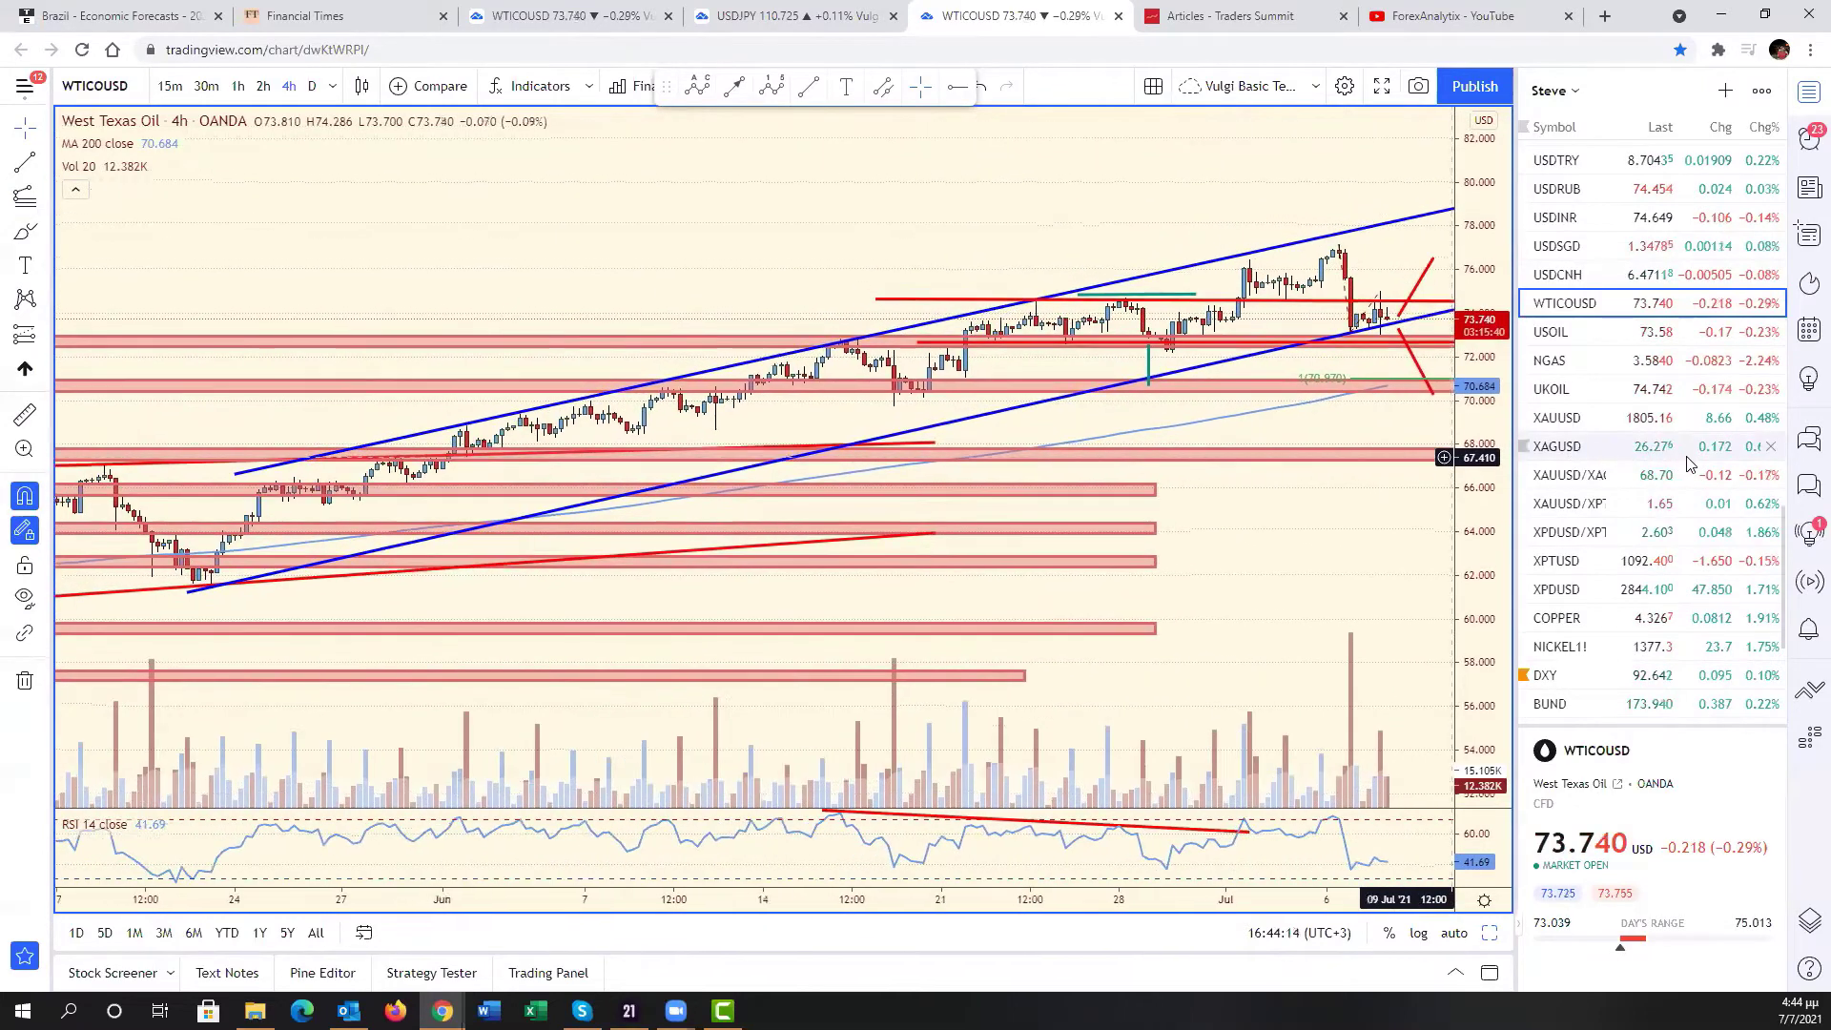
pyautogui.click(1490, 934)
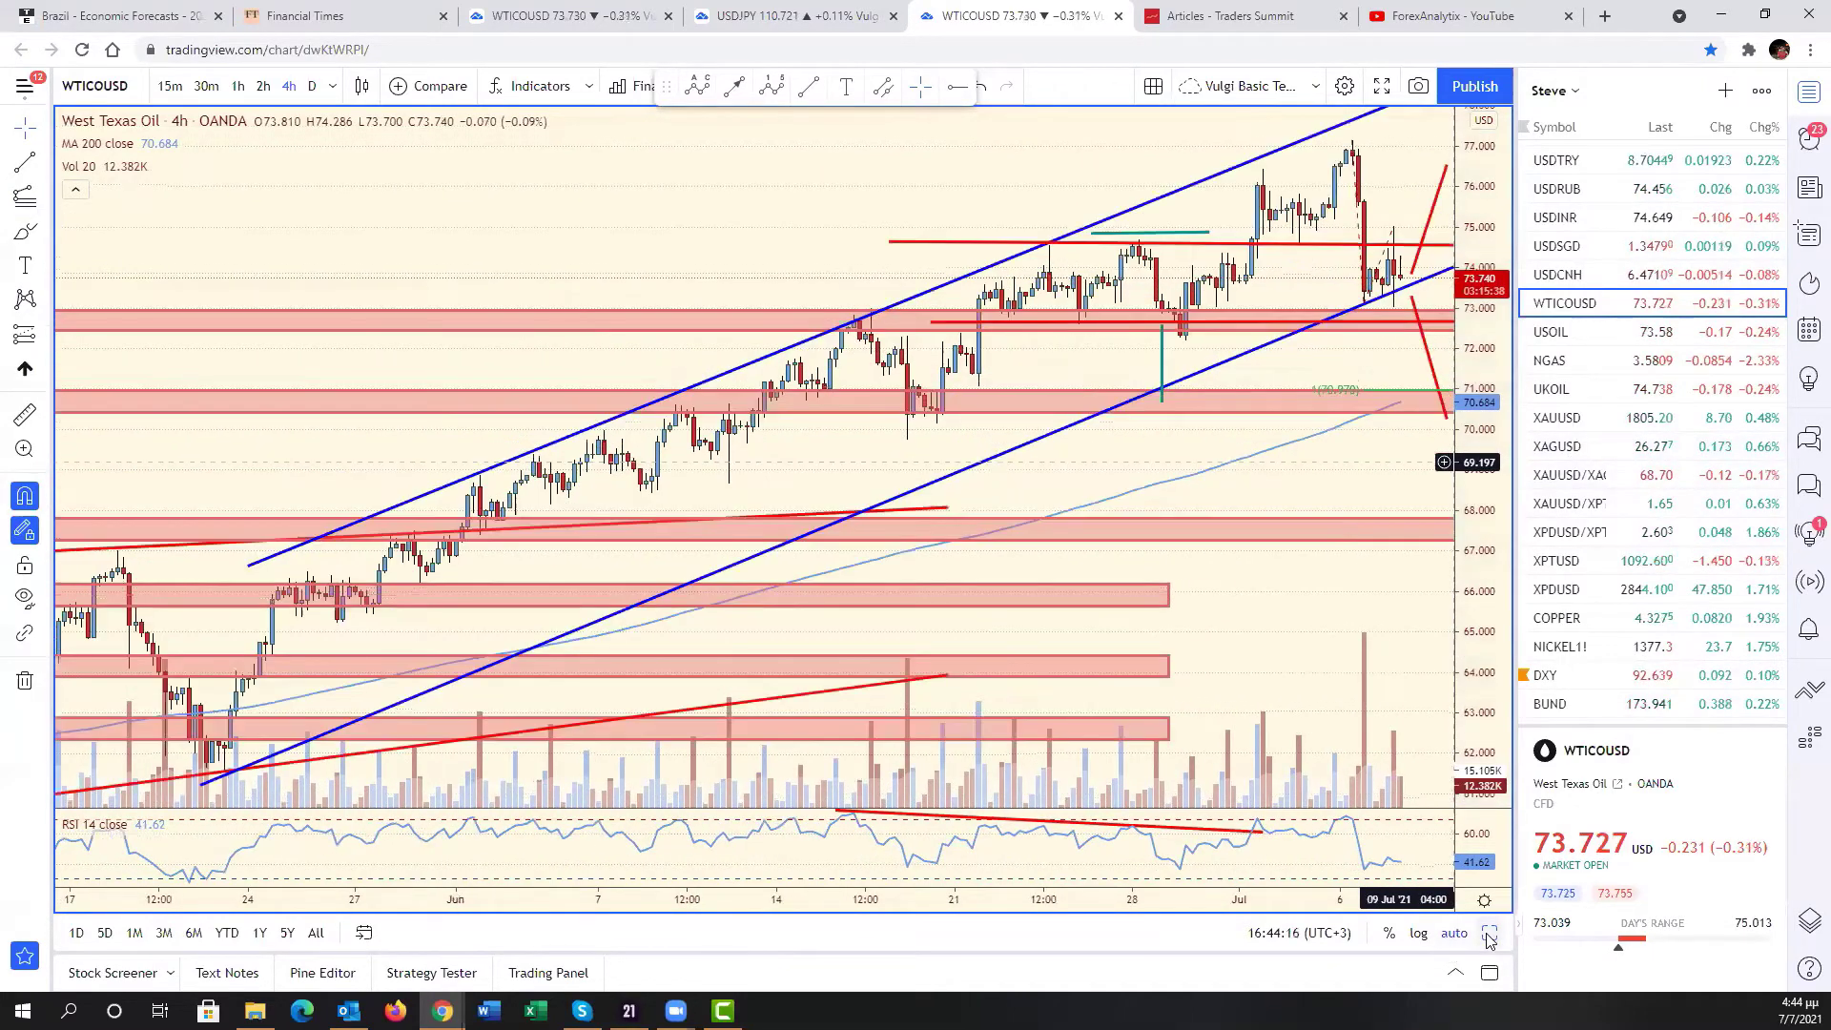
pyautogui.click(1490, 935)
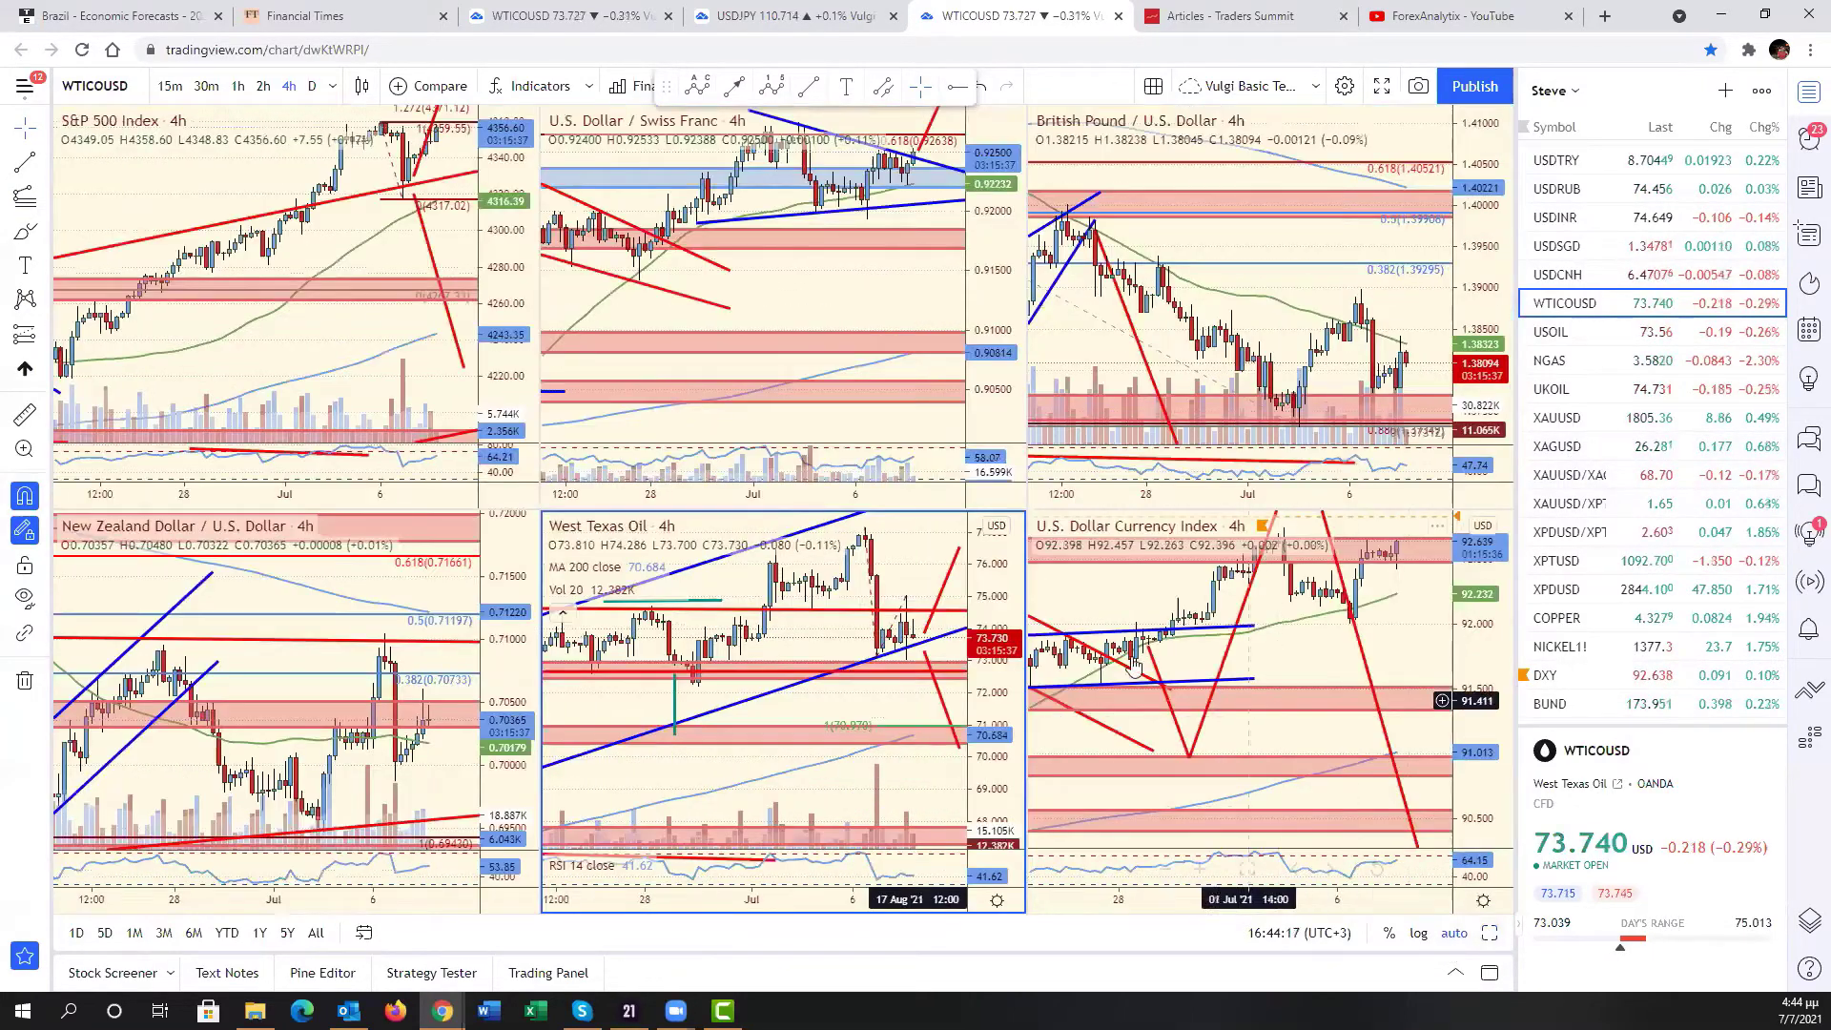
# - Switch to the WTICOUSD daily chart and compress its price scale to show more range
pyautogui.click(582, 15)
pyautogui.scroll(-10, 1292, 666)
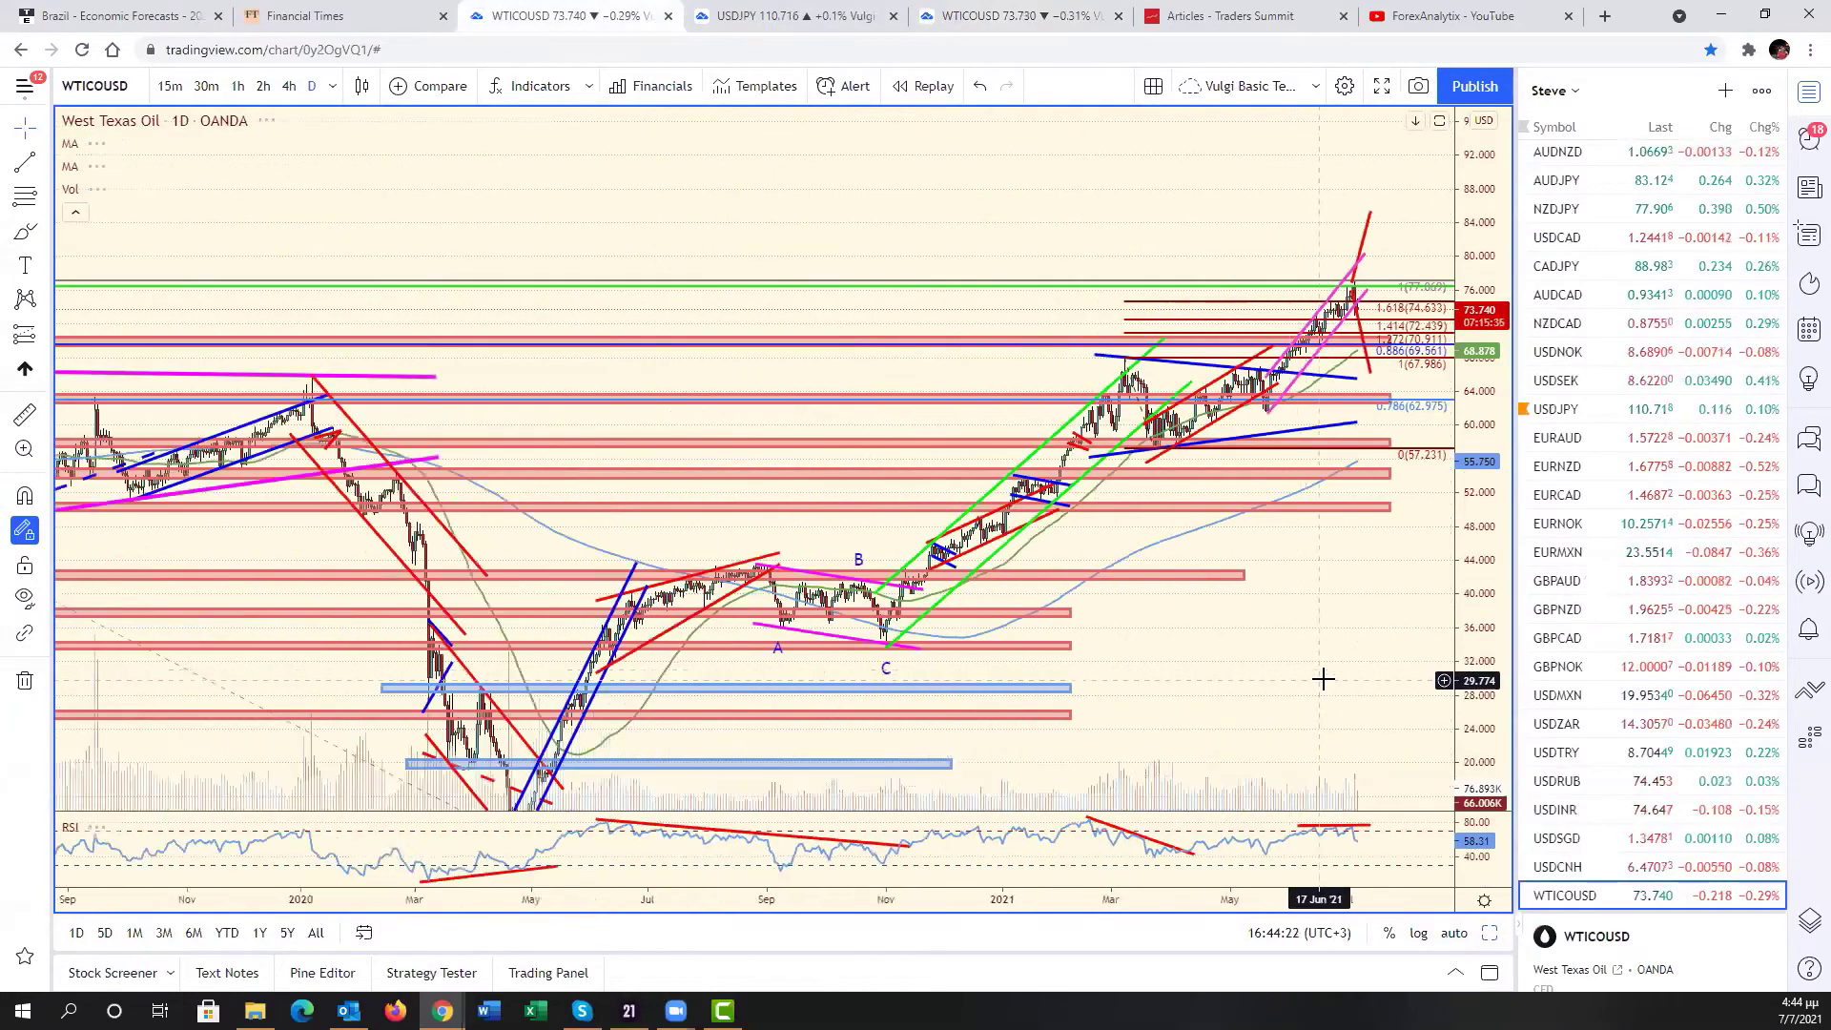
pyautogui.moveTo(1348, 682); pyautogui.dragTo(1278, 620)
pyautogui.moveTo(1468, 513); pyautogui.dragTo(1468, 563)
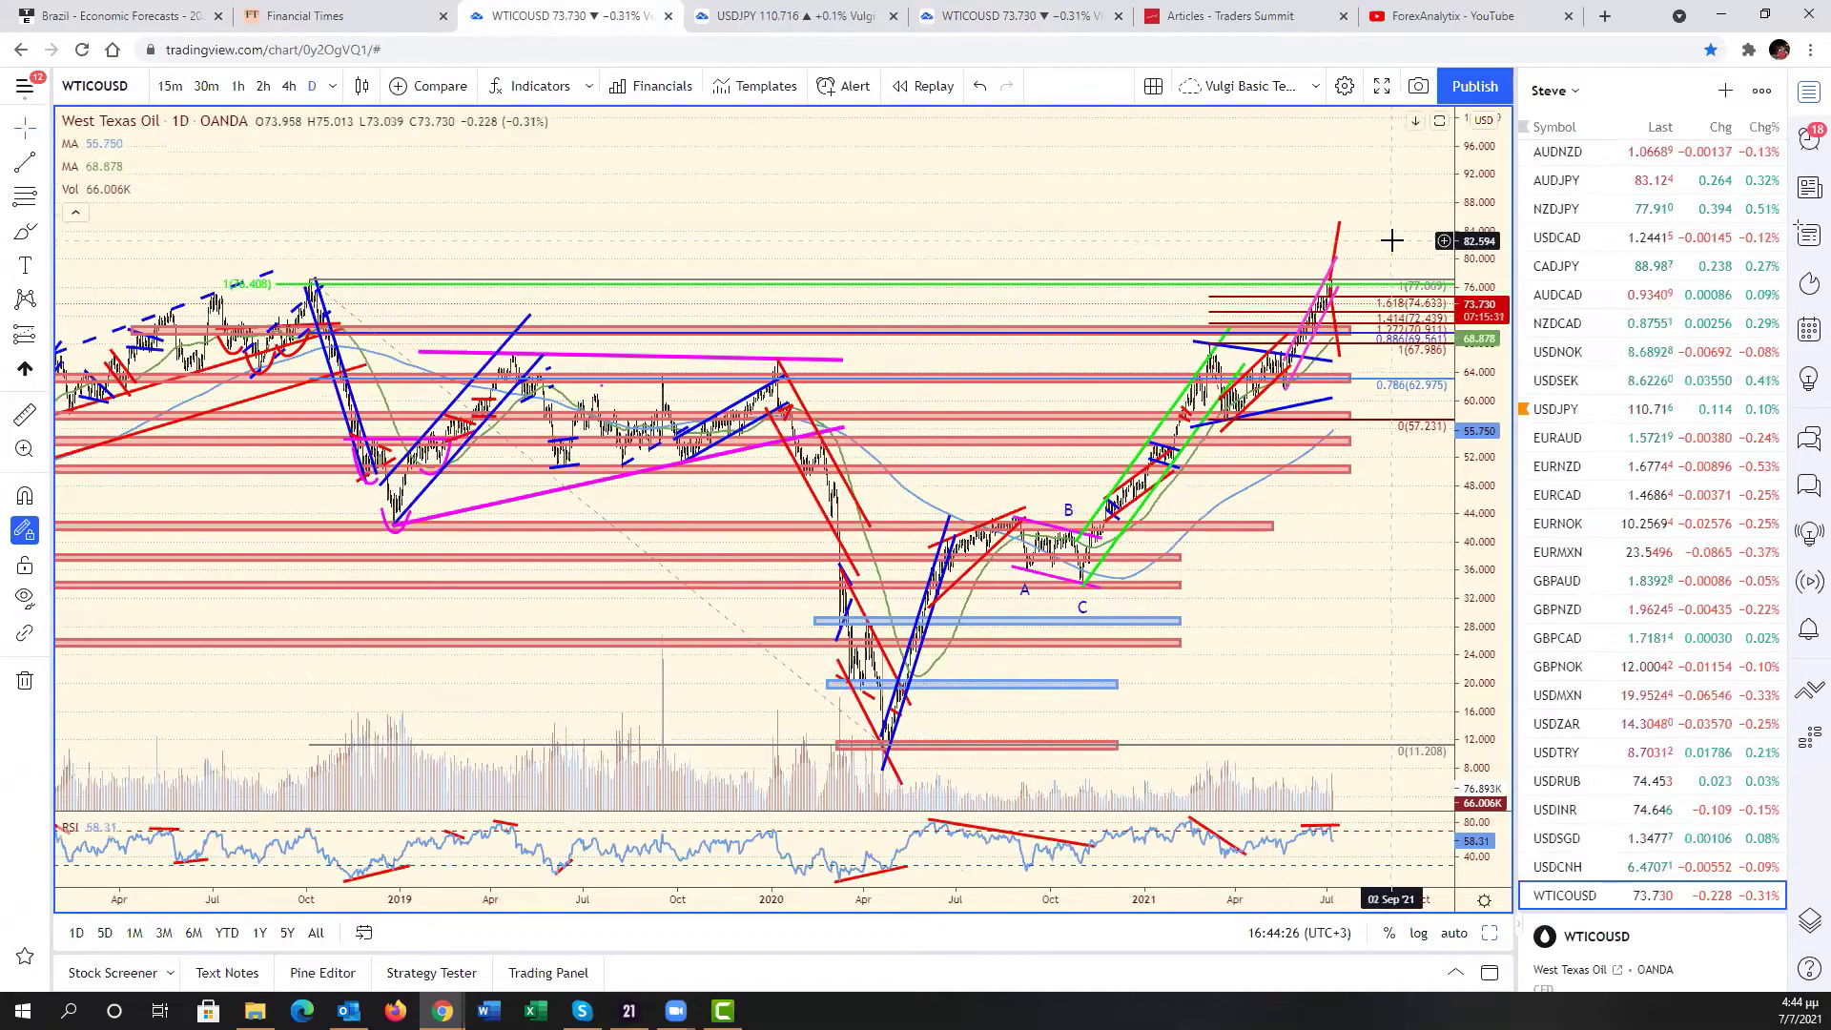
pyautogui.scroll(6, 1273, 544)
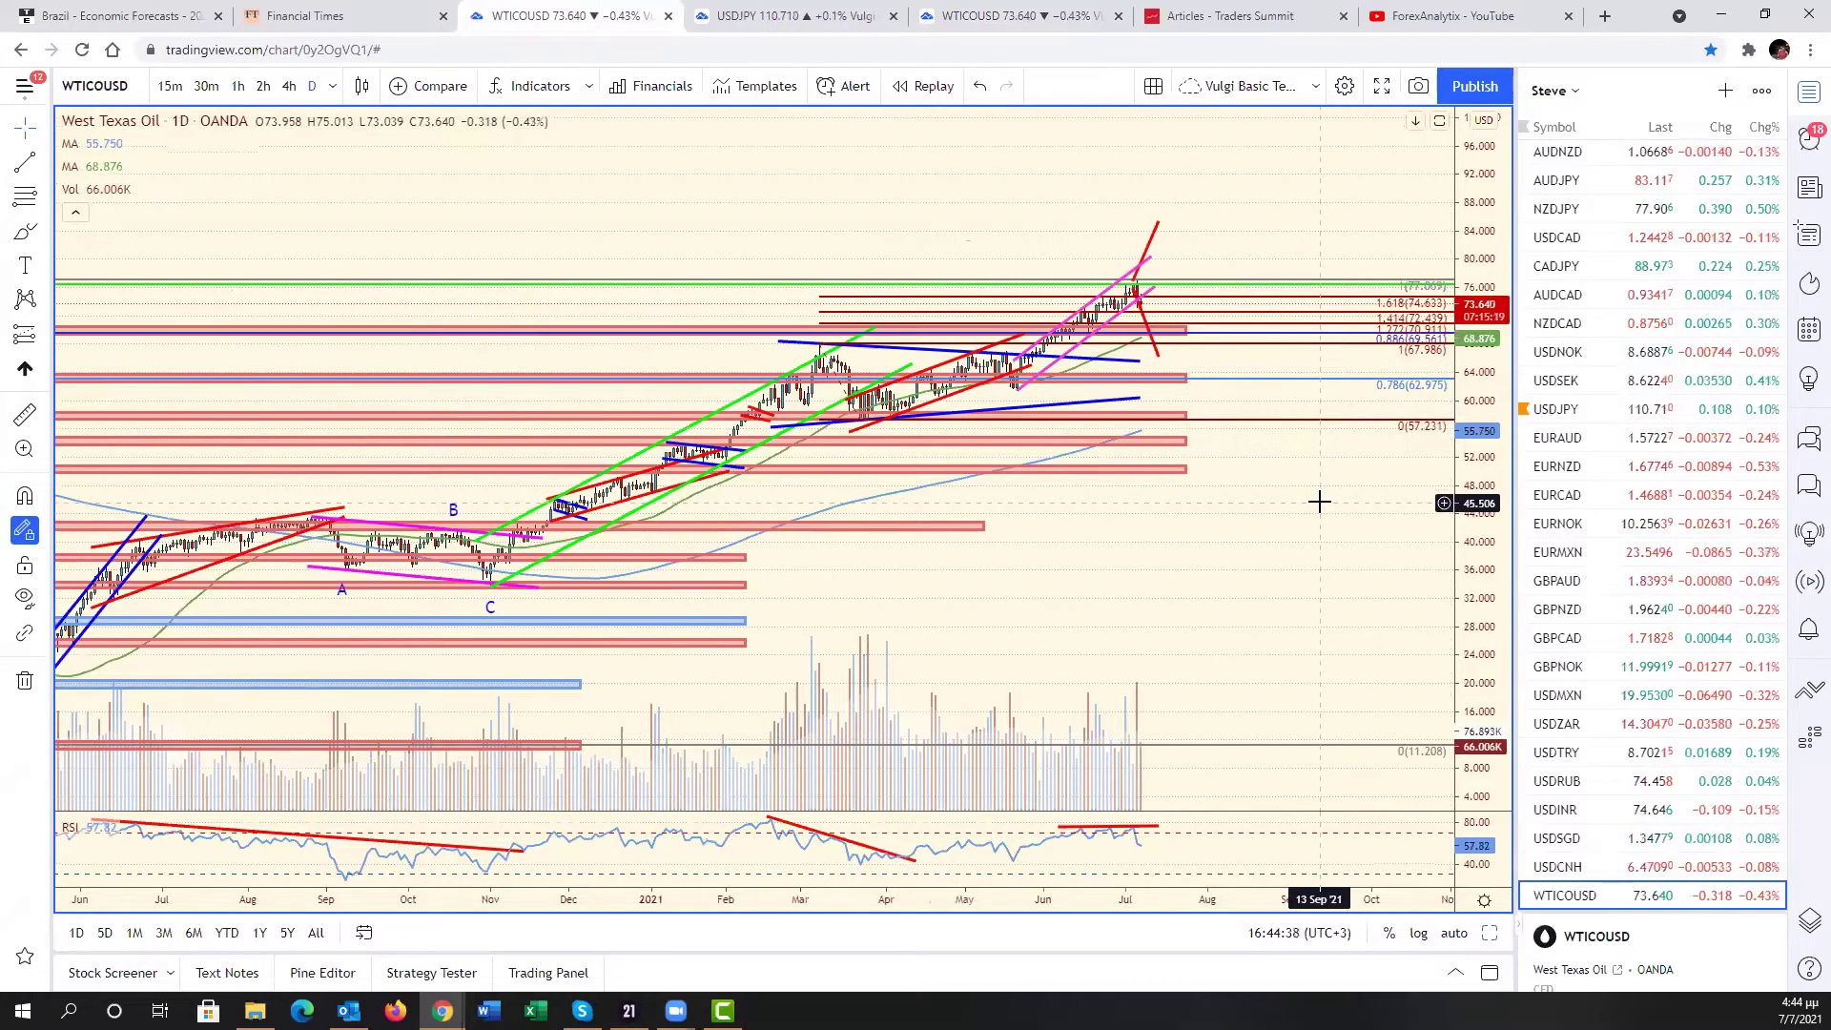
# - Pan the daily oil chart to frame September 2020 through July 2021
pyautogui.scroll(3, 1199, 620)
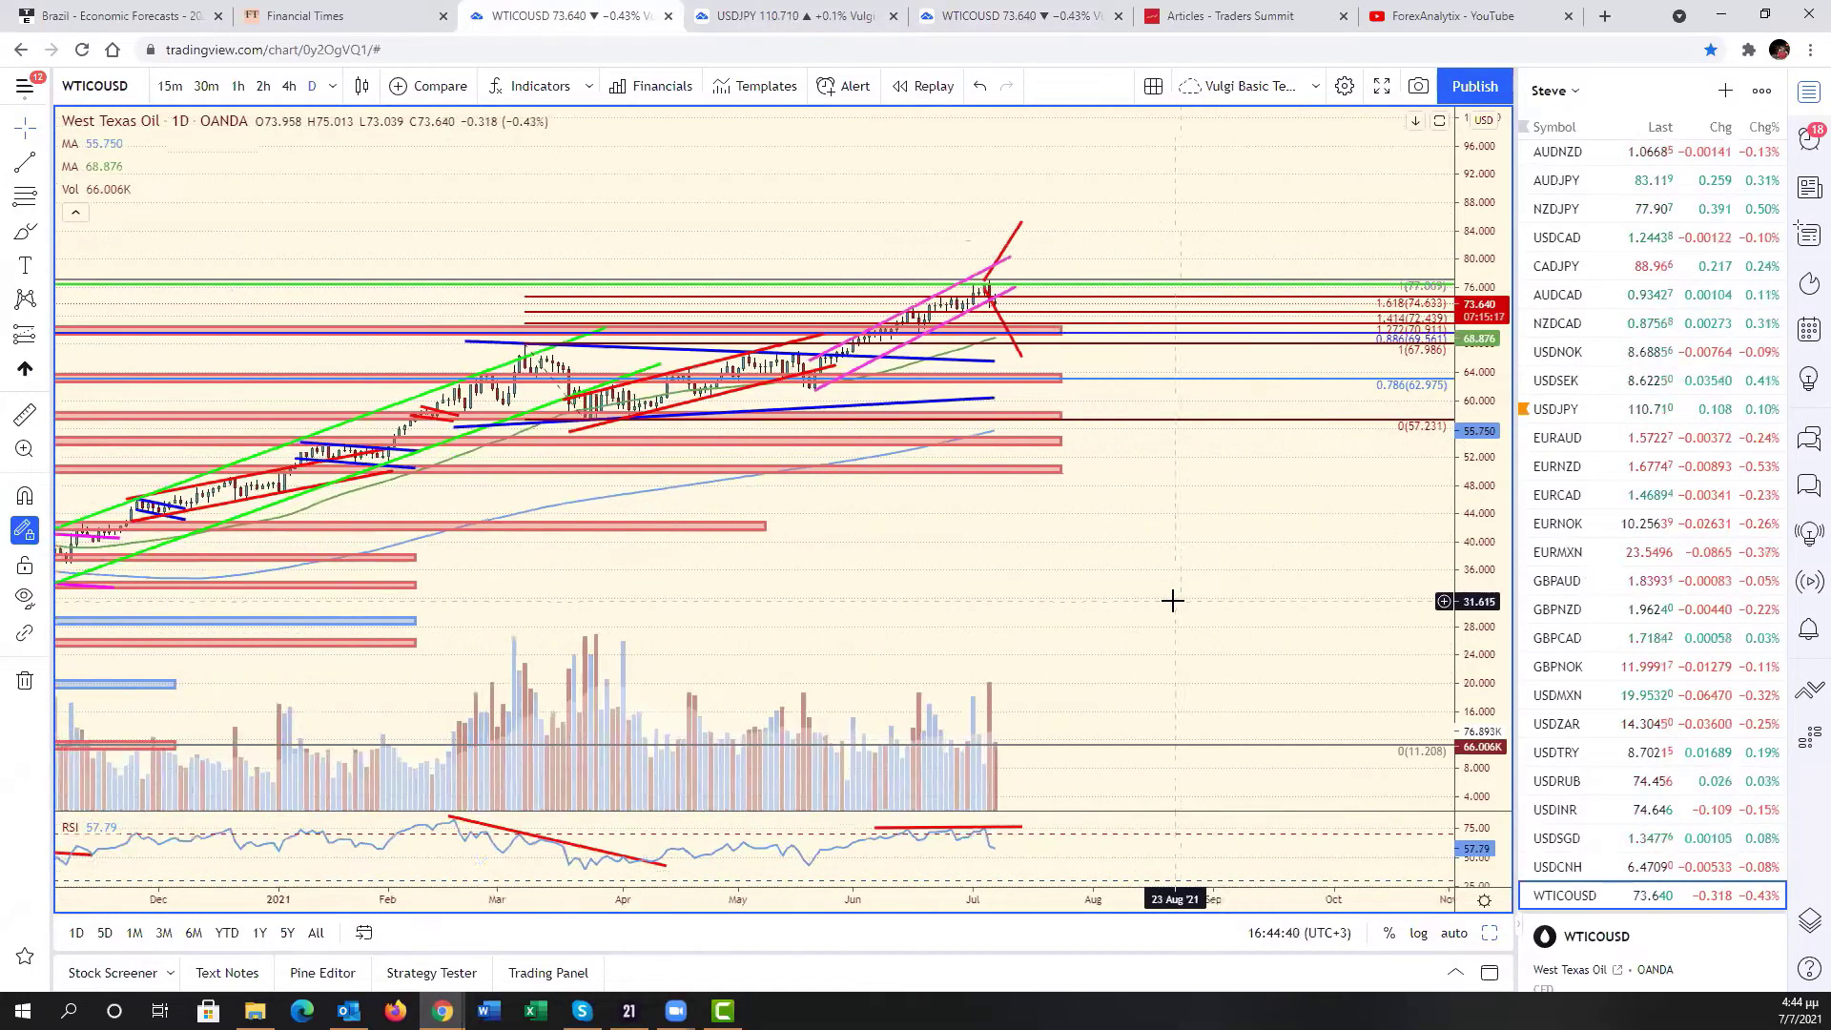
pyautogui.scroll(2, 1172, 600)
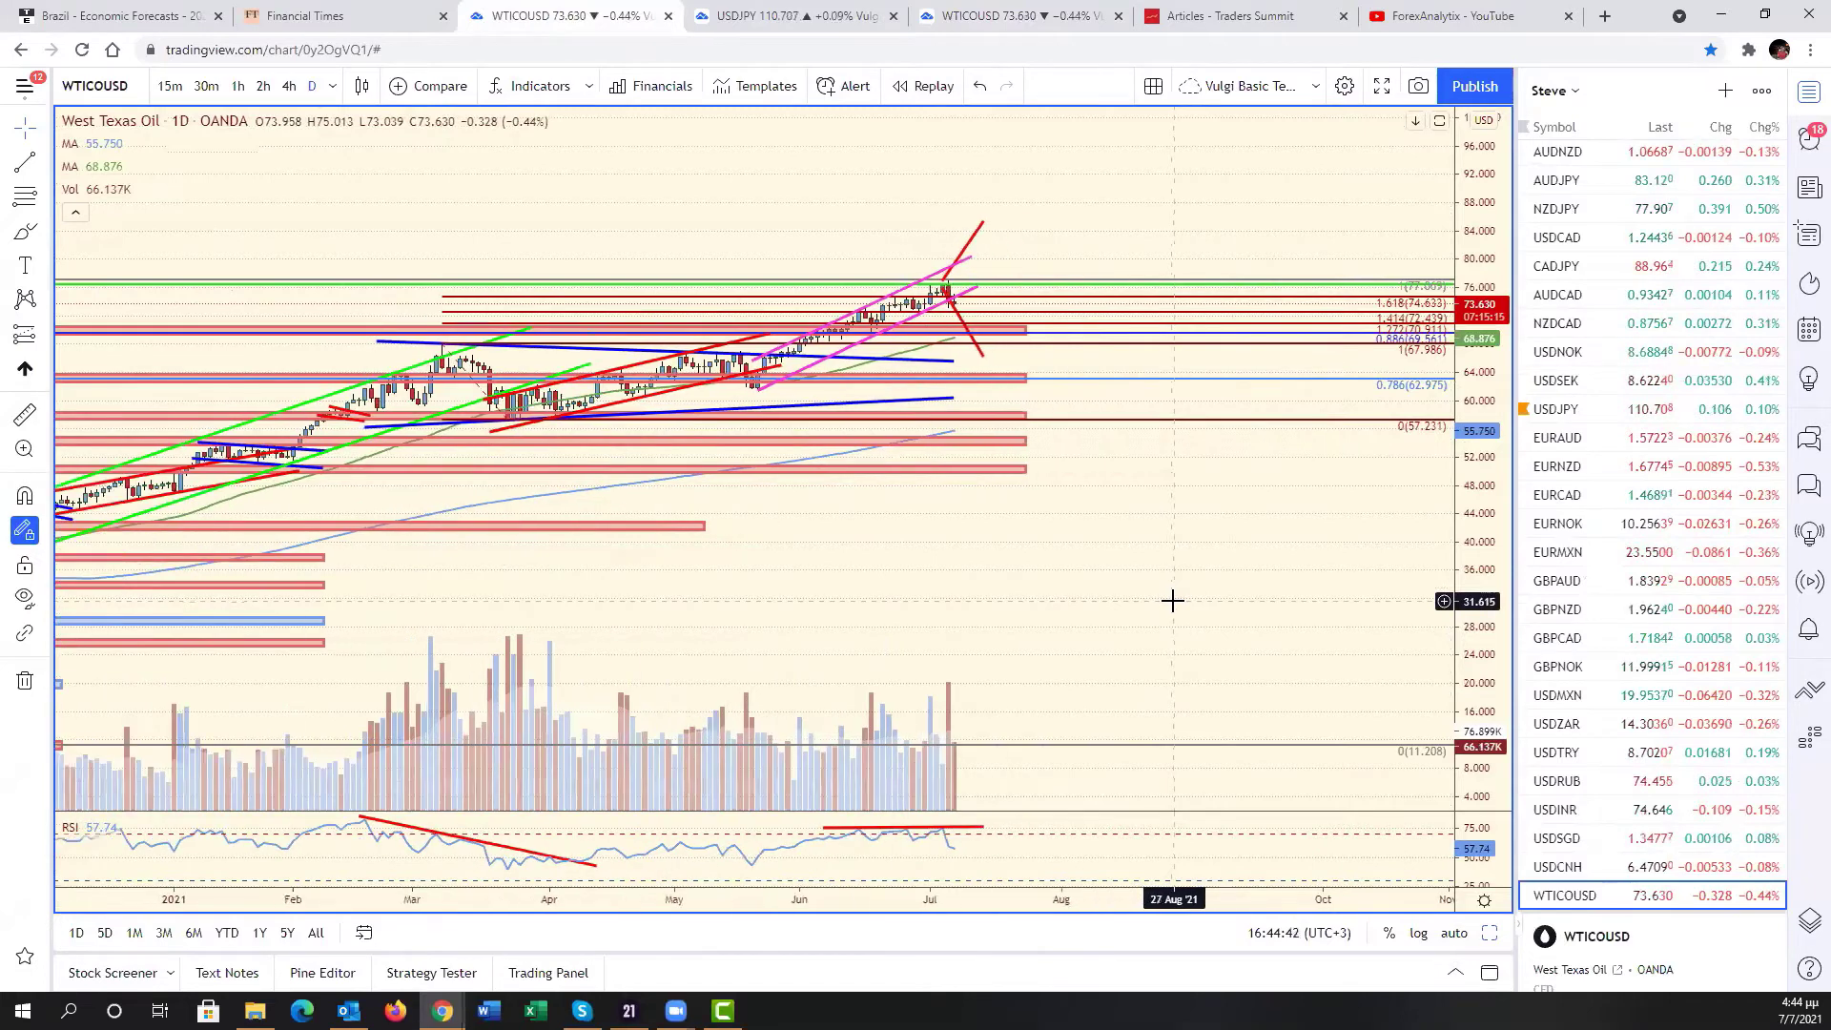
pyautogui.moveTo(1172, 600); pyautogui.dragTo(1488, 689)
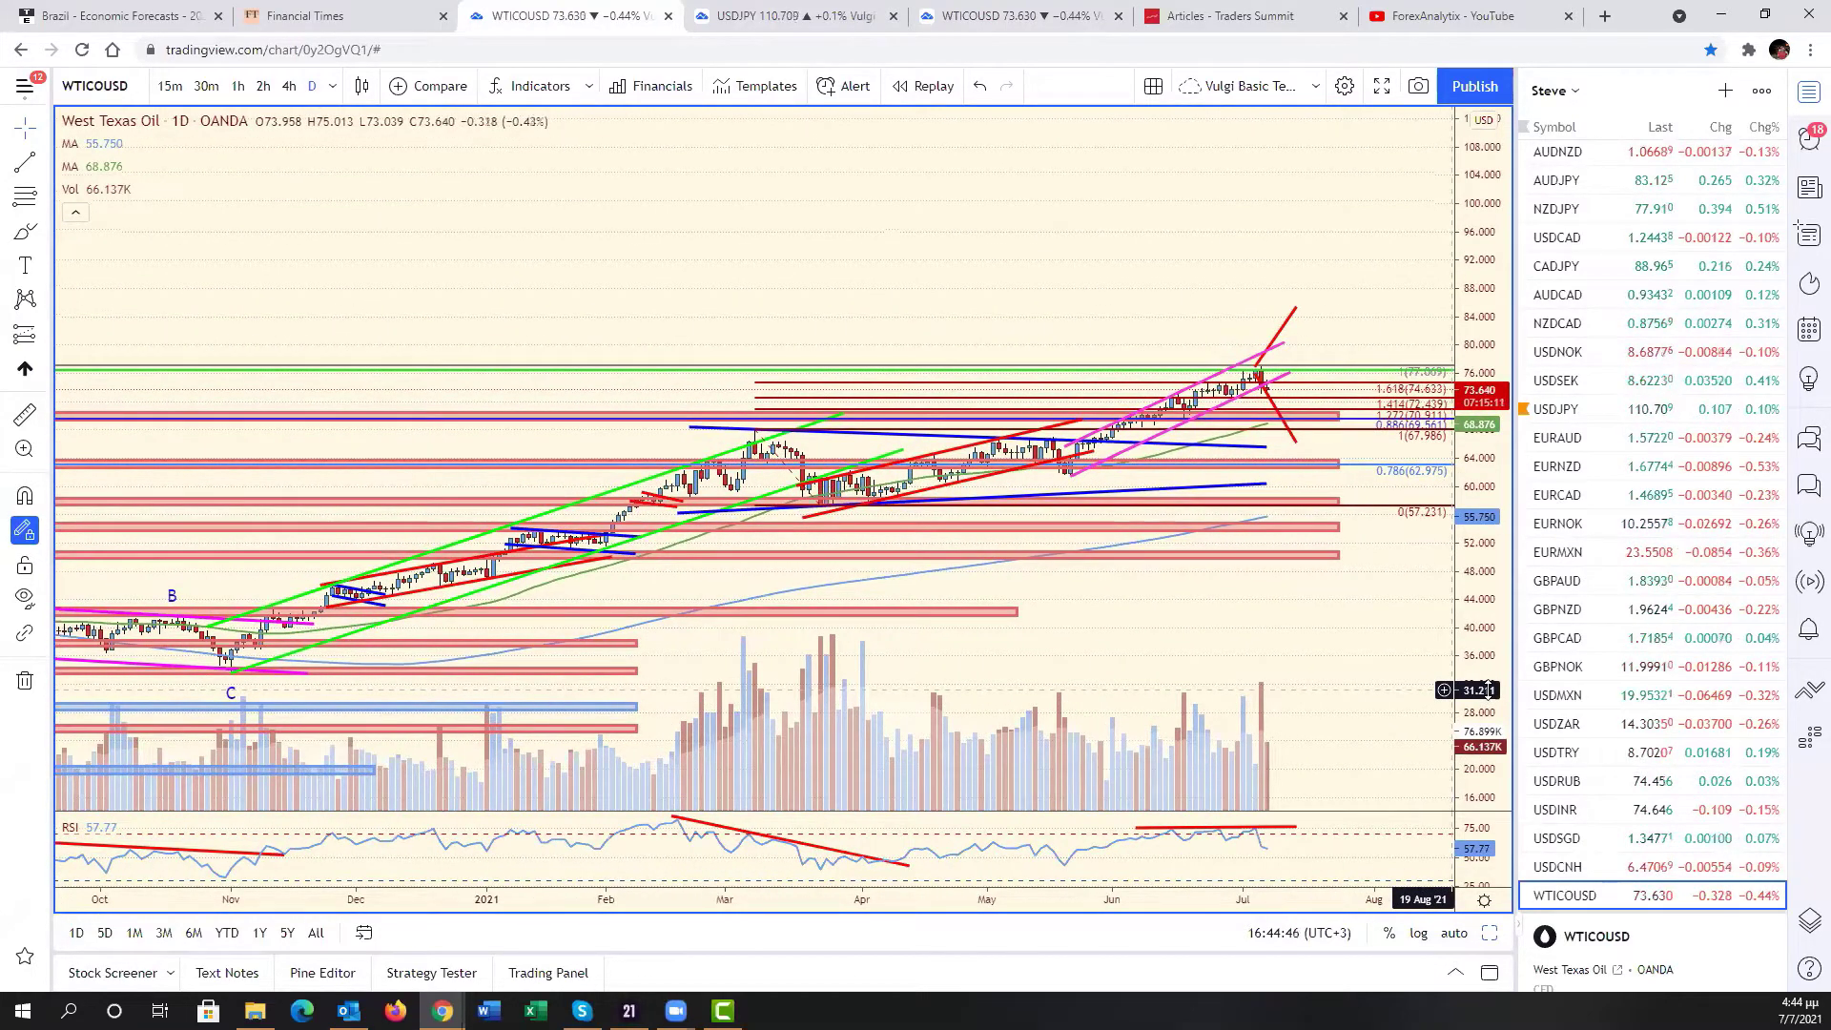
pyautogui.moveTo(1336, 601); pyautogui.dragTo(1497, 651)
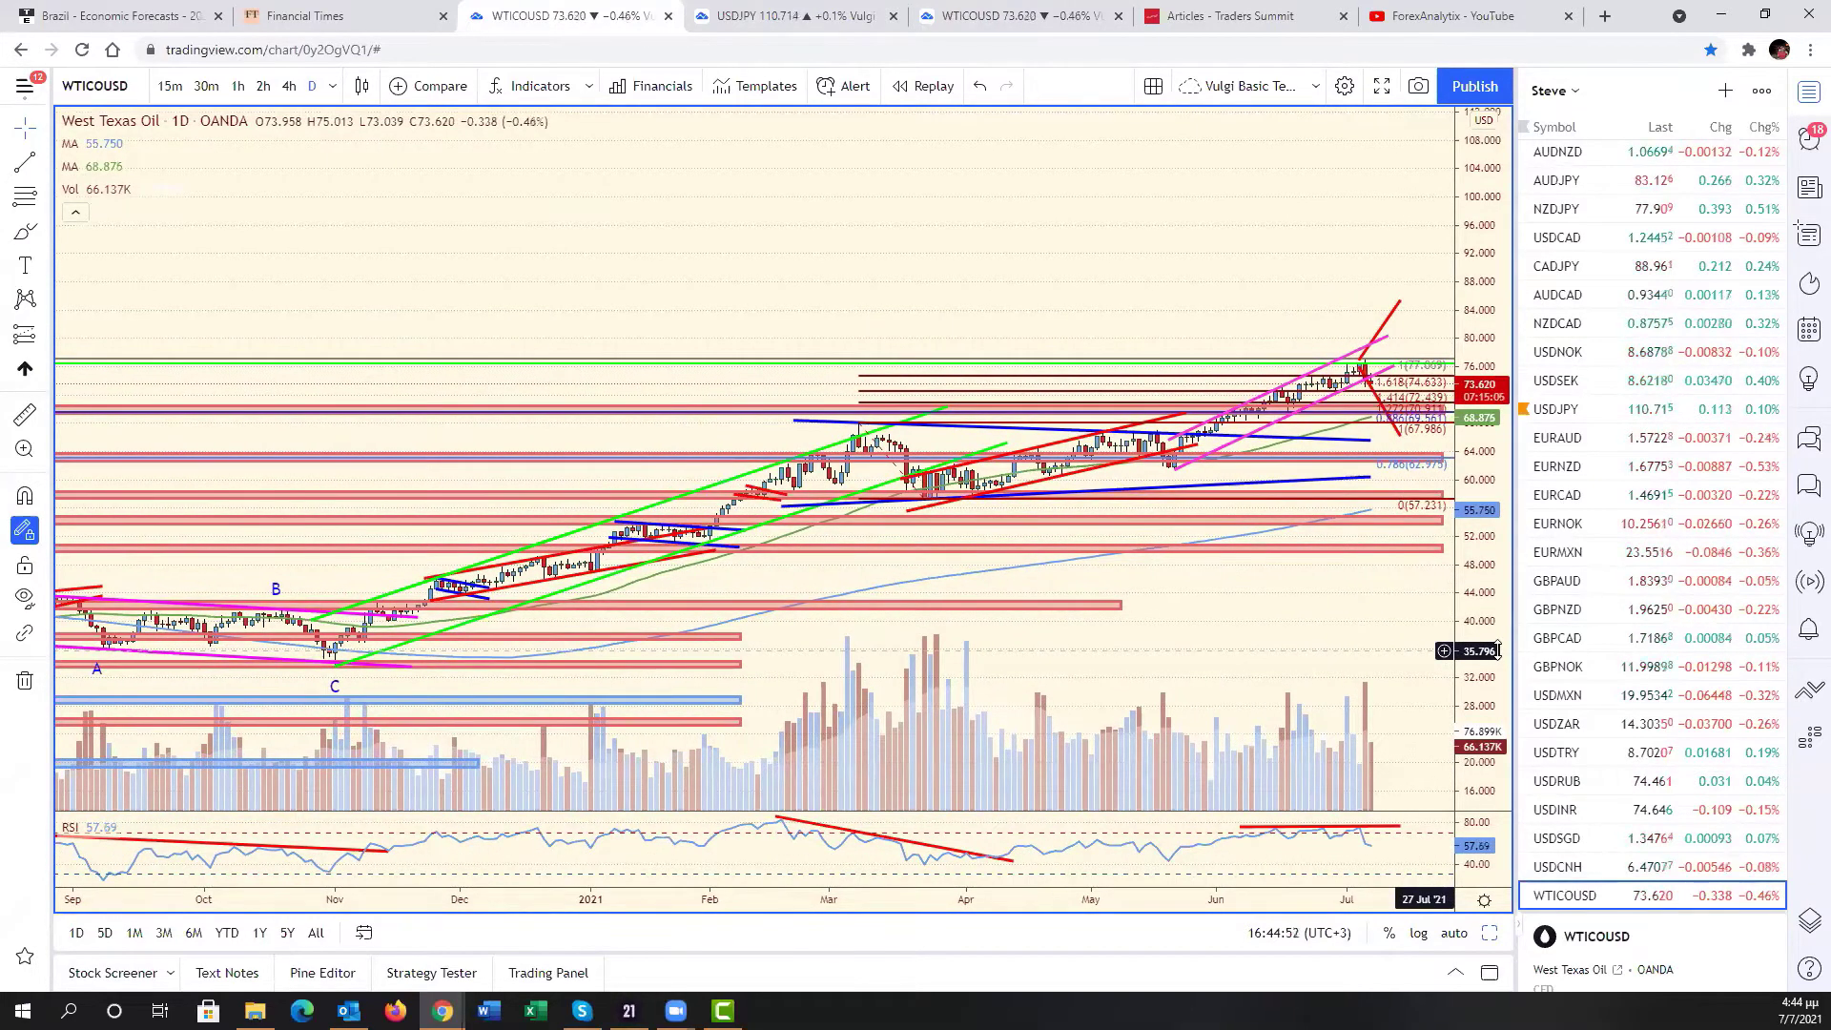
pyautogui.moveTo(1366, 630); pyautogui.dragTo(1363, 631)
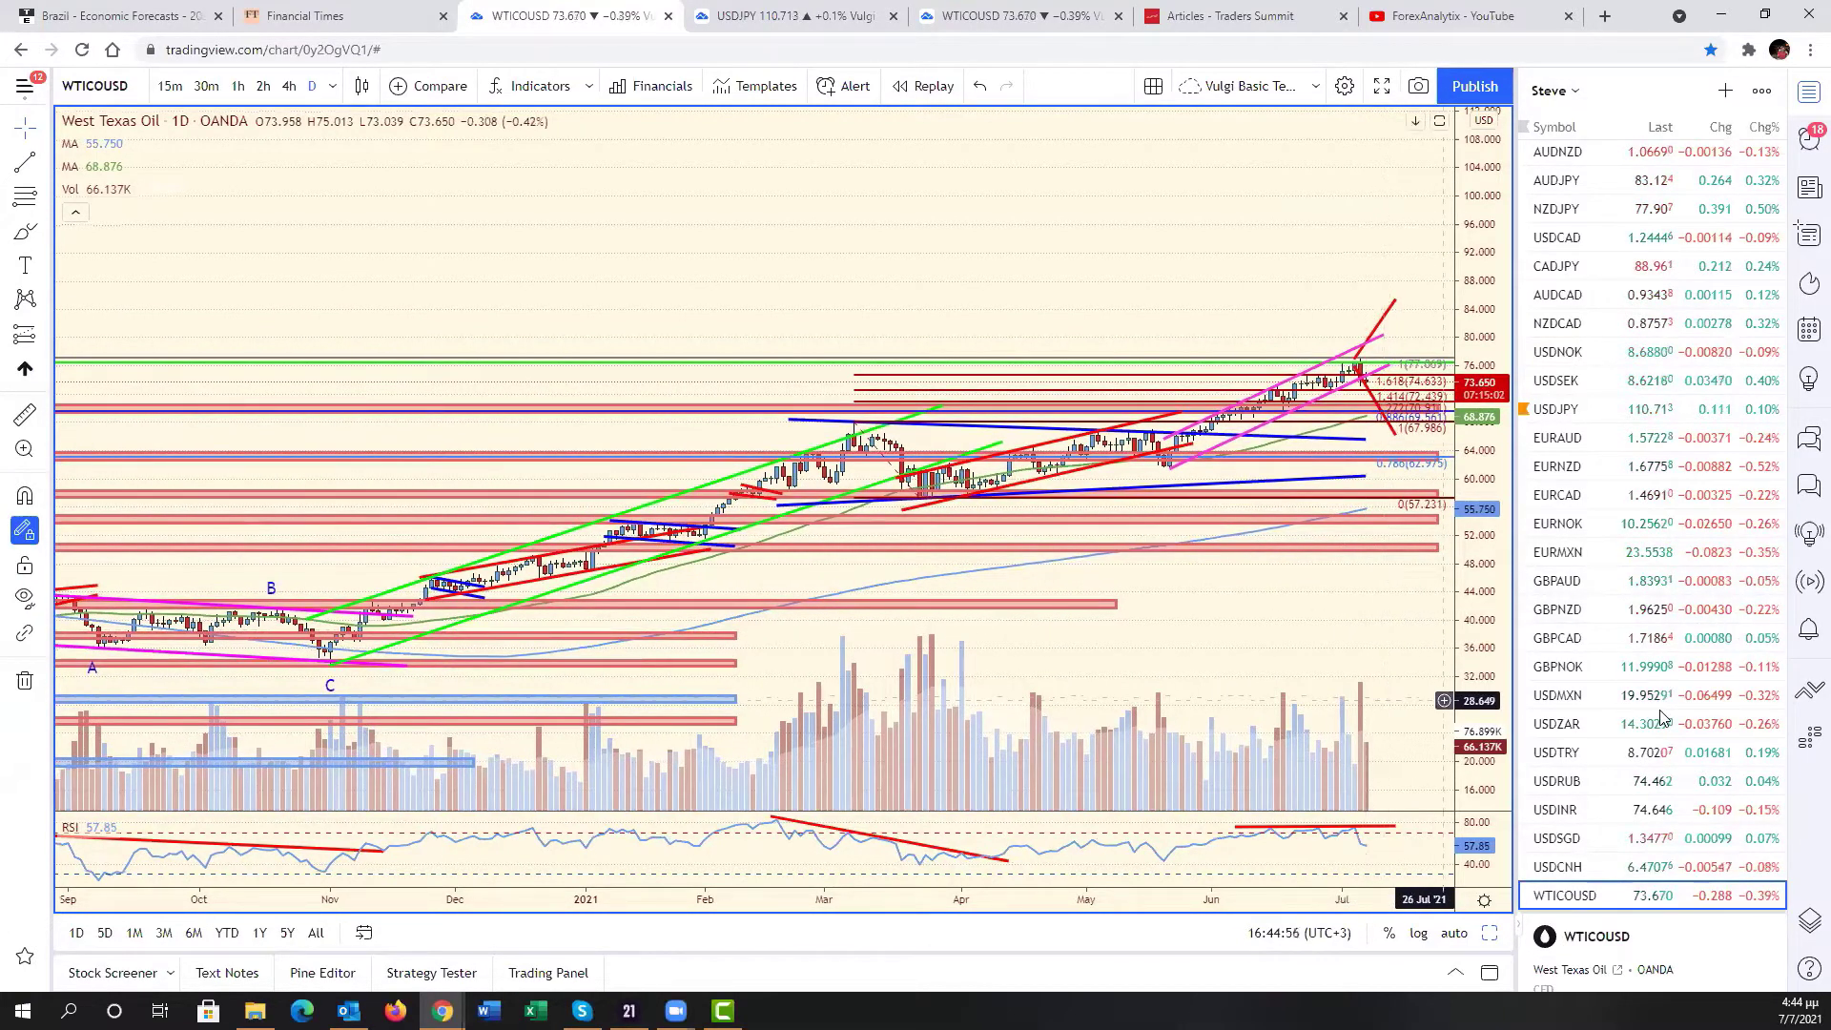
pyautogui.scroll(-5, 1661, 722)
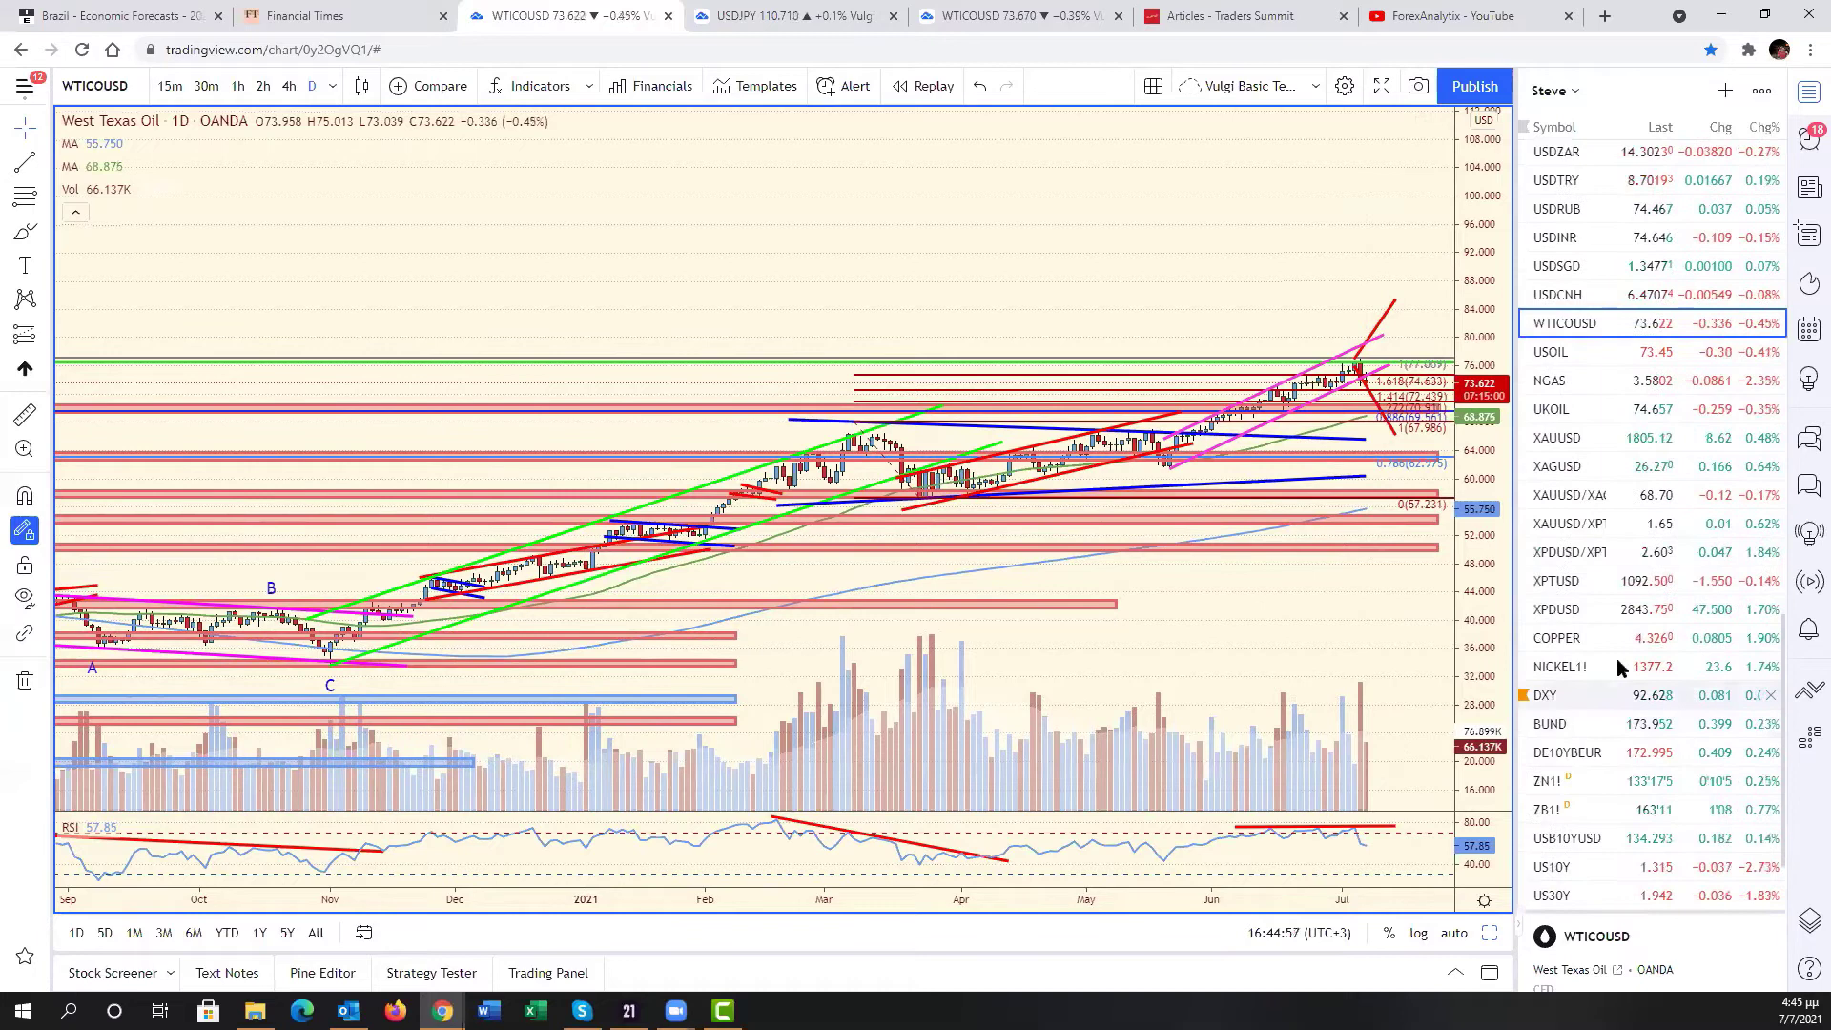
# - Load XPDUSD daily, pan to earlier months, auto-fit prices, and return to the six-chart grid
pyautogui.click(1608, 610)
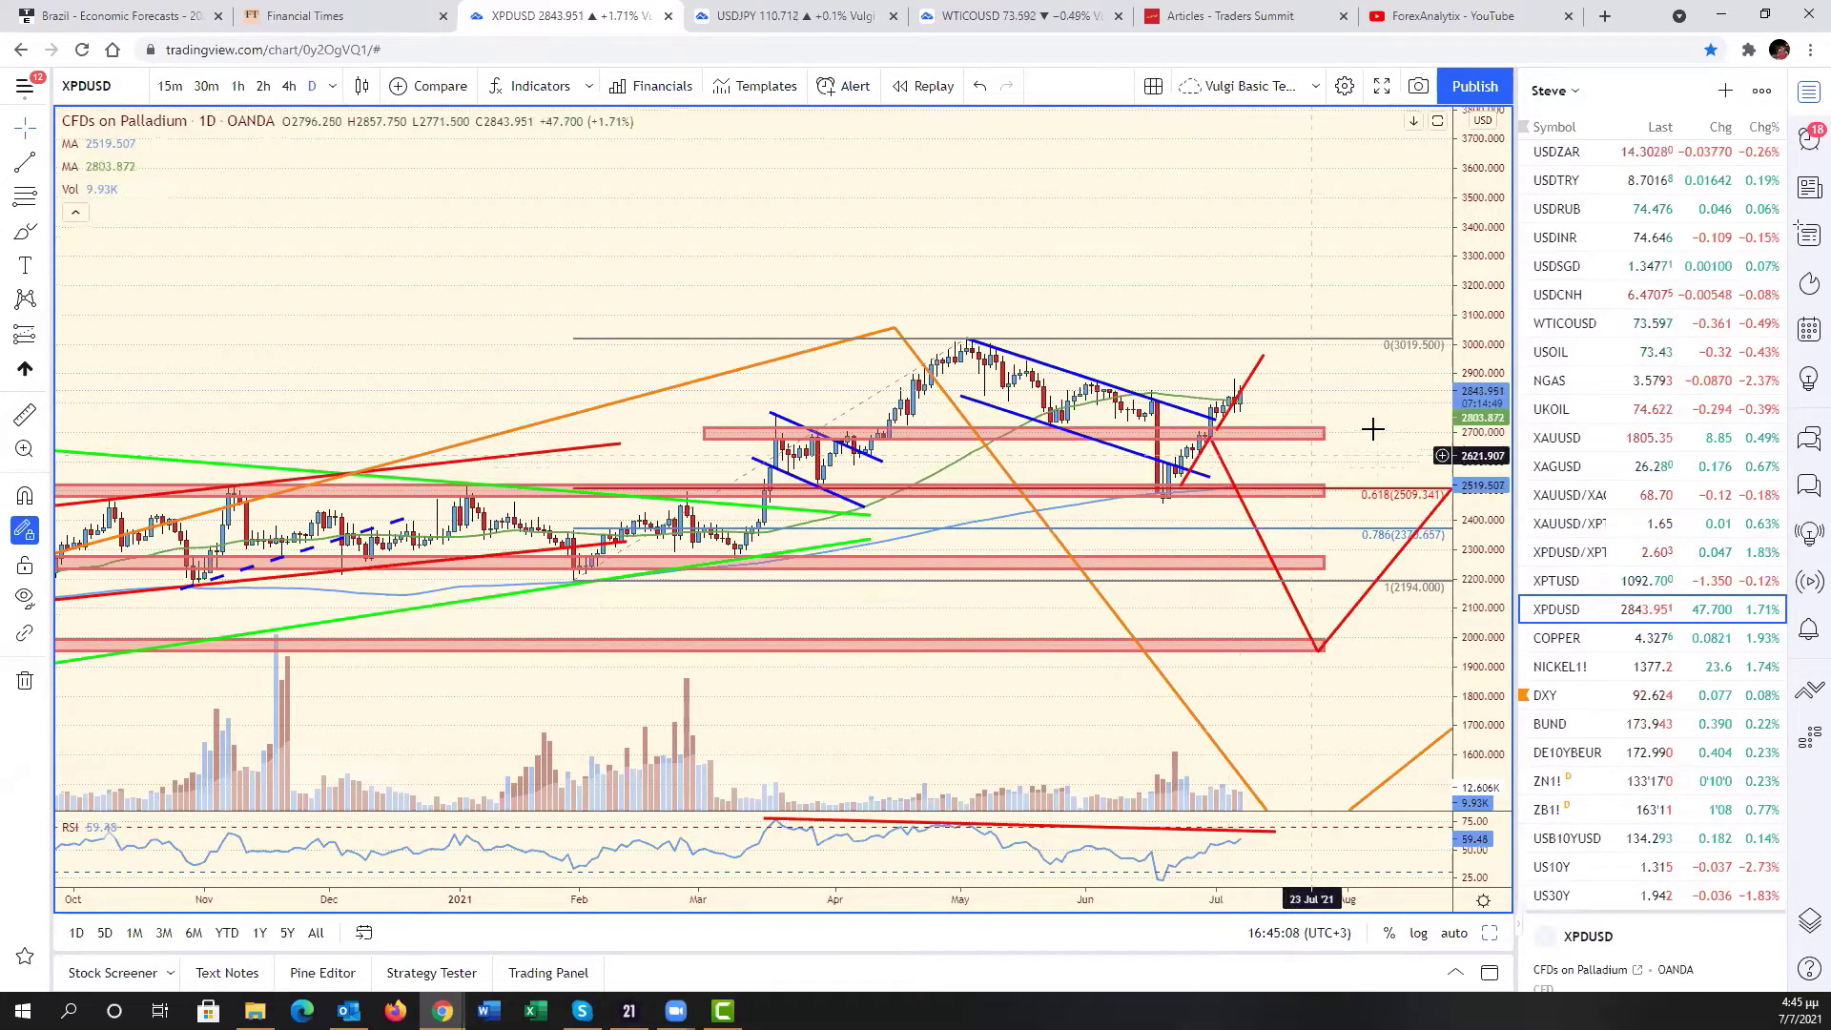
pyautogui.moveTo(1378, 442); pyautogui.dragTo(1558, 441)
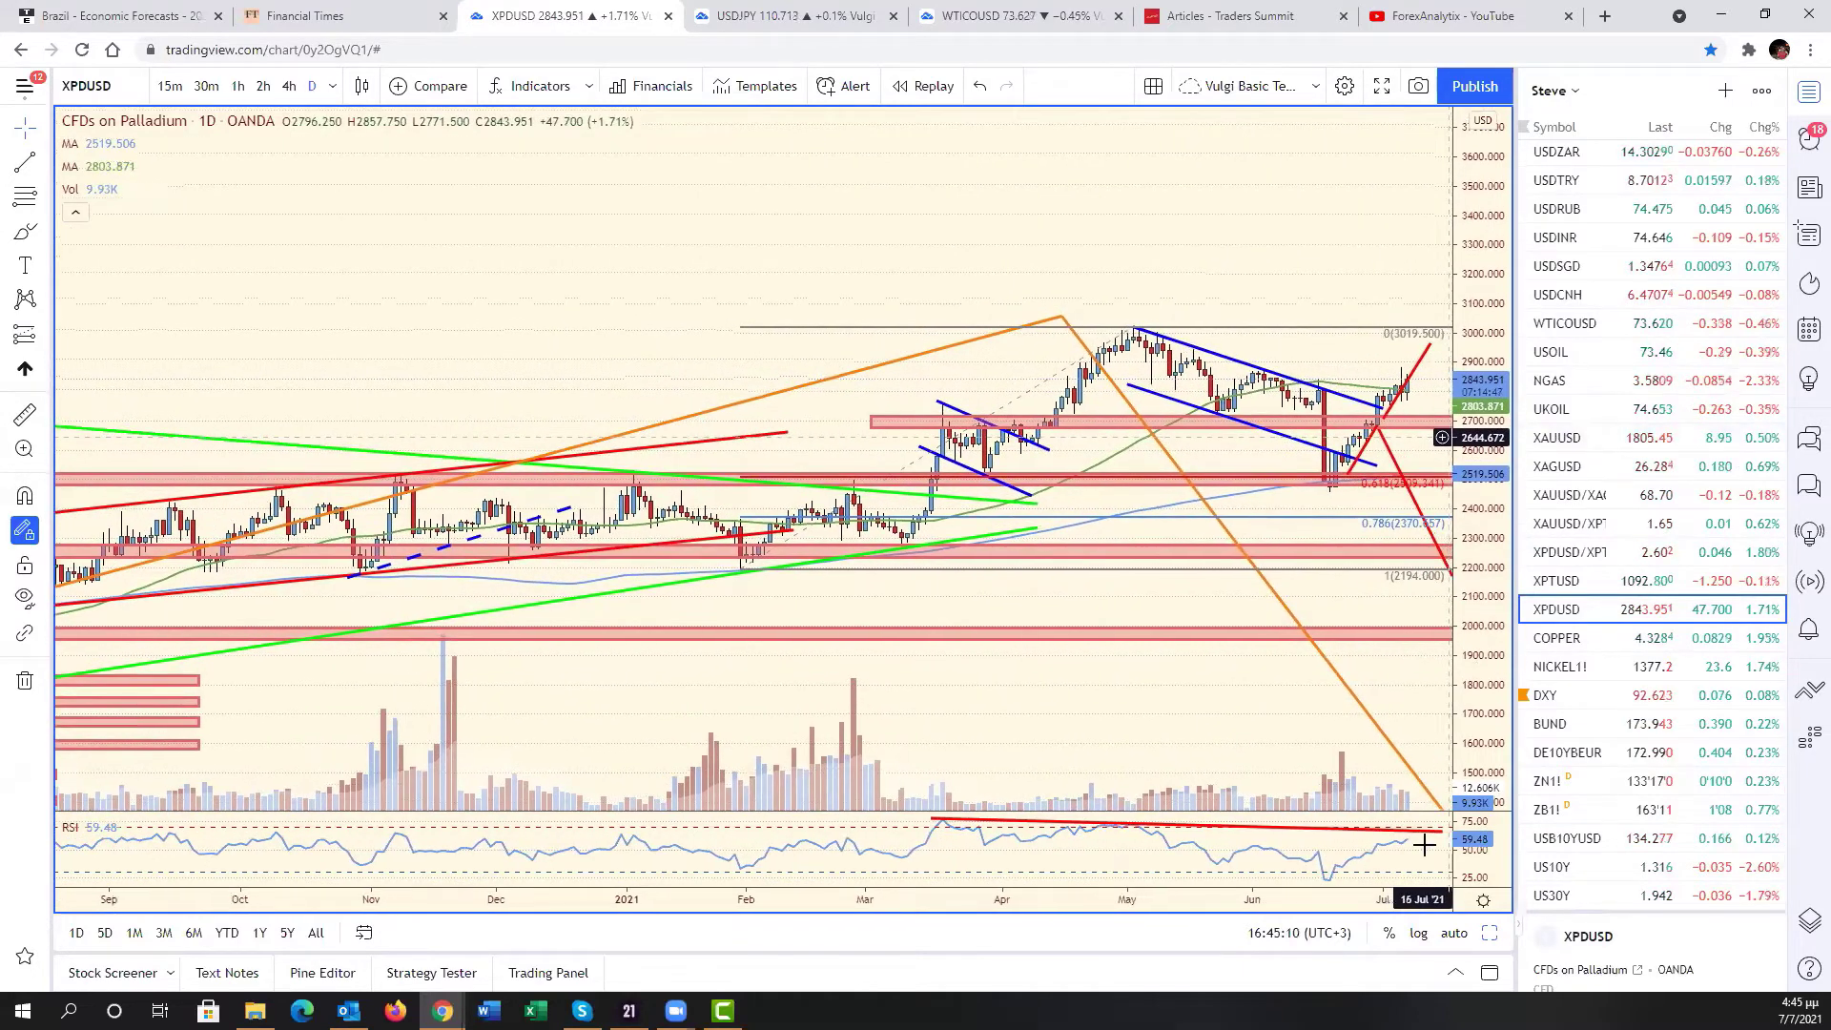
pyautogui.click(1453, 933)
pyautogui.hotkey('alt', 'Return')
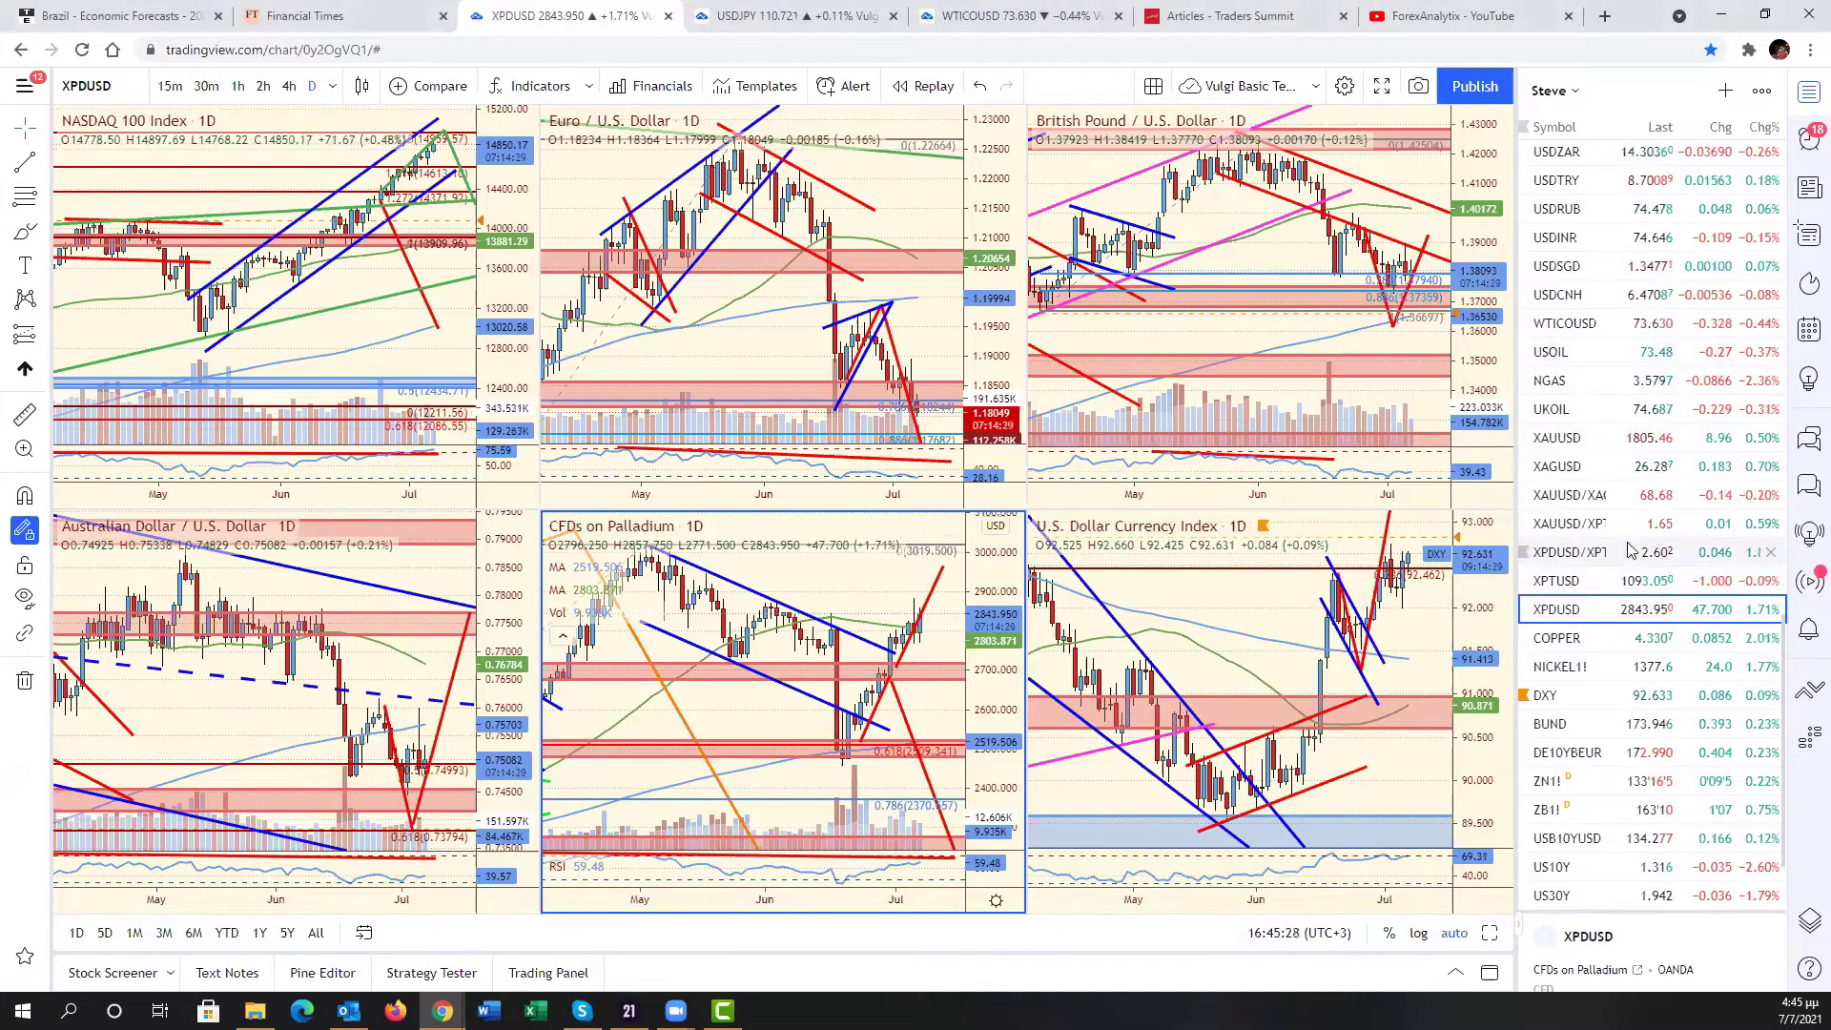
# - Load NGAS from the watchlist into the active pane and maximize its daily chart
pyautogui.scroll(-1, 1629, 559)
pyautogui.scroll(-1, 1629, 559)
pyautogui.click(1602, 260)
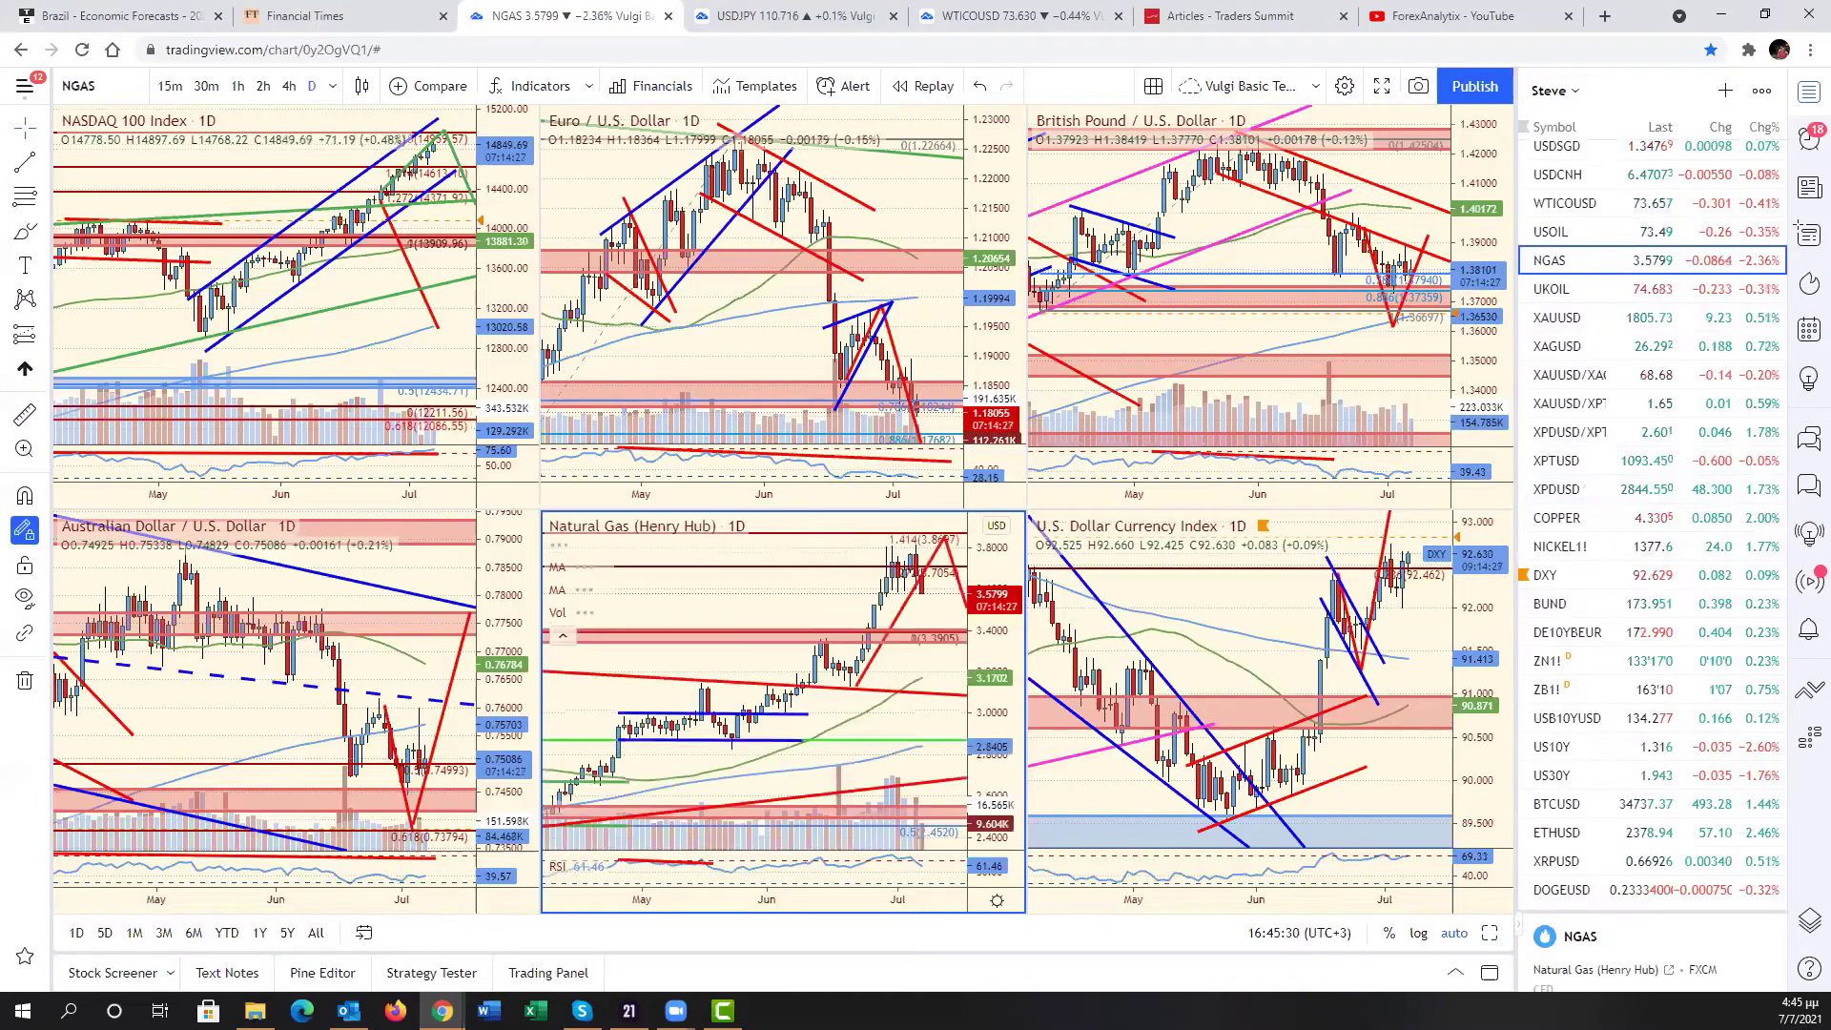
pyautogui.hotkey('alt', 'Return')
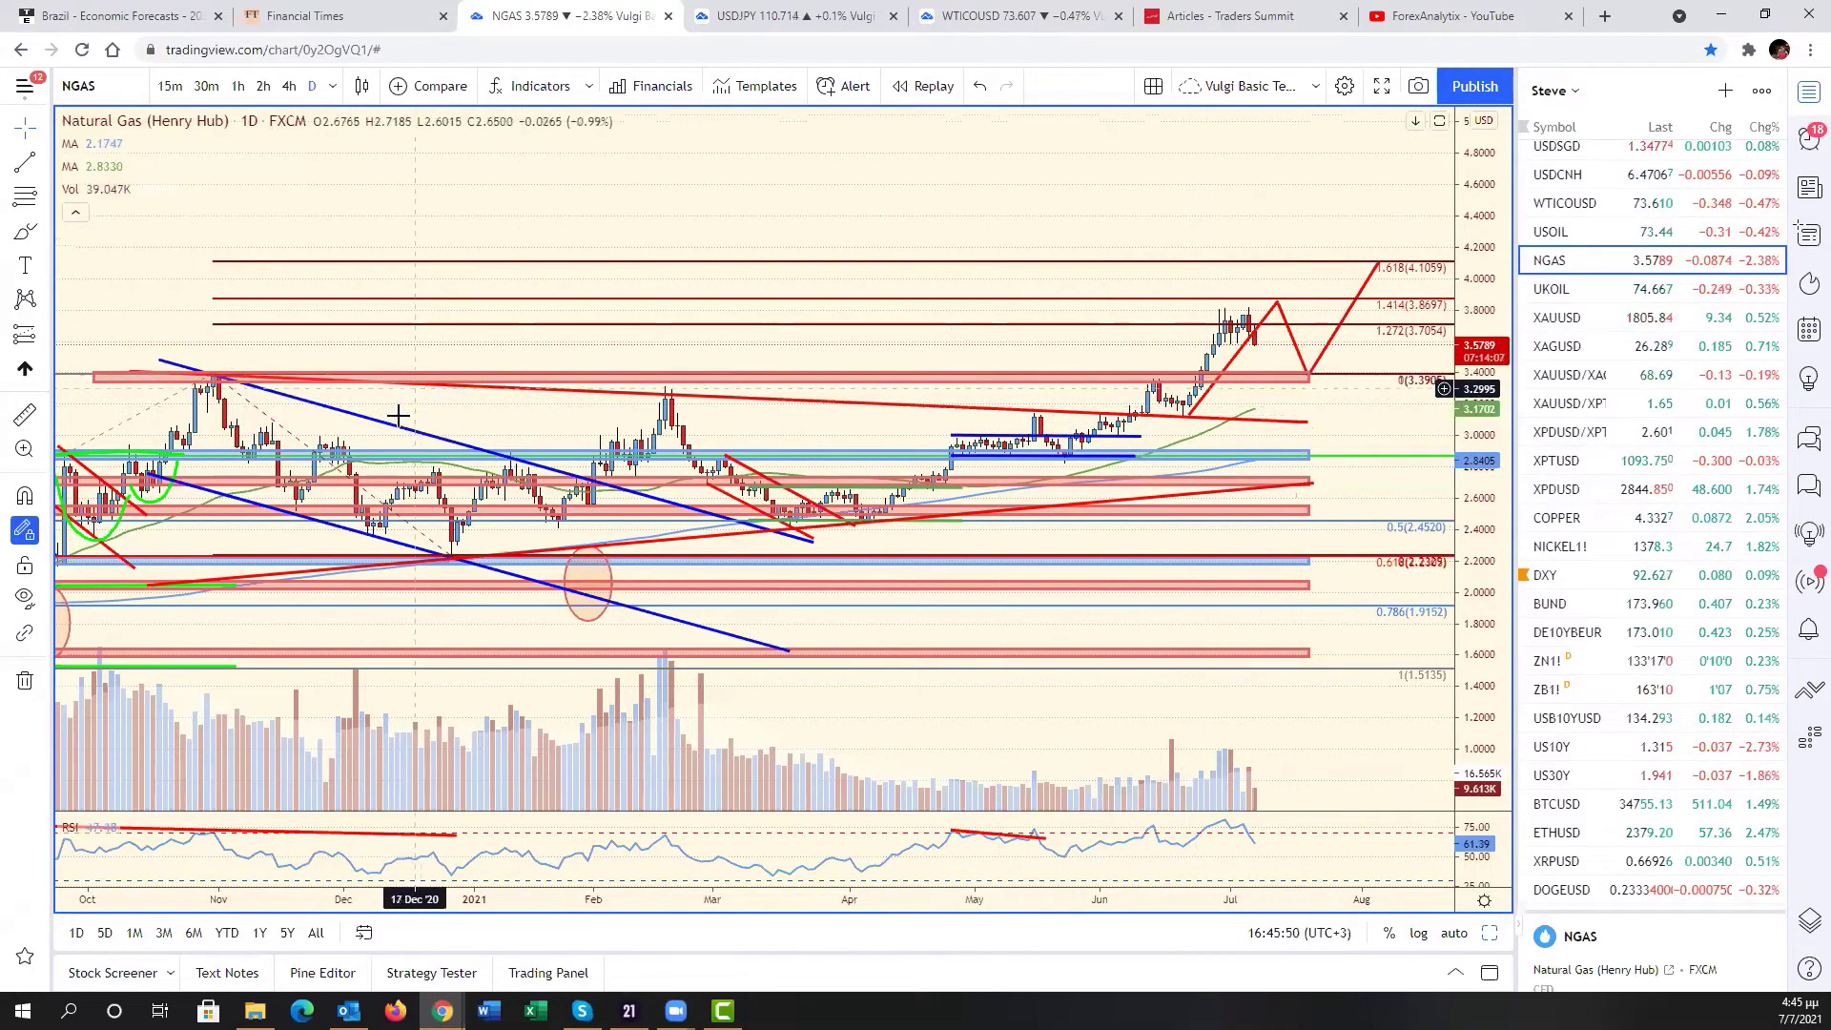
pyautogui.scroll(-3, 1017, 642)
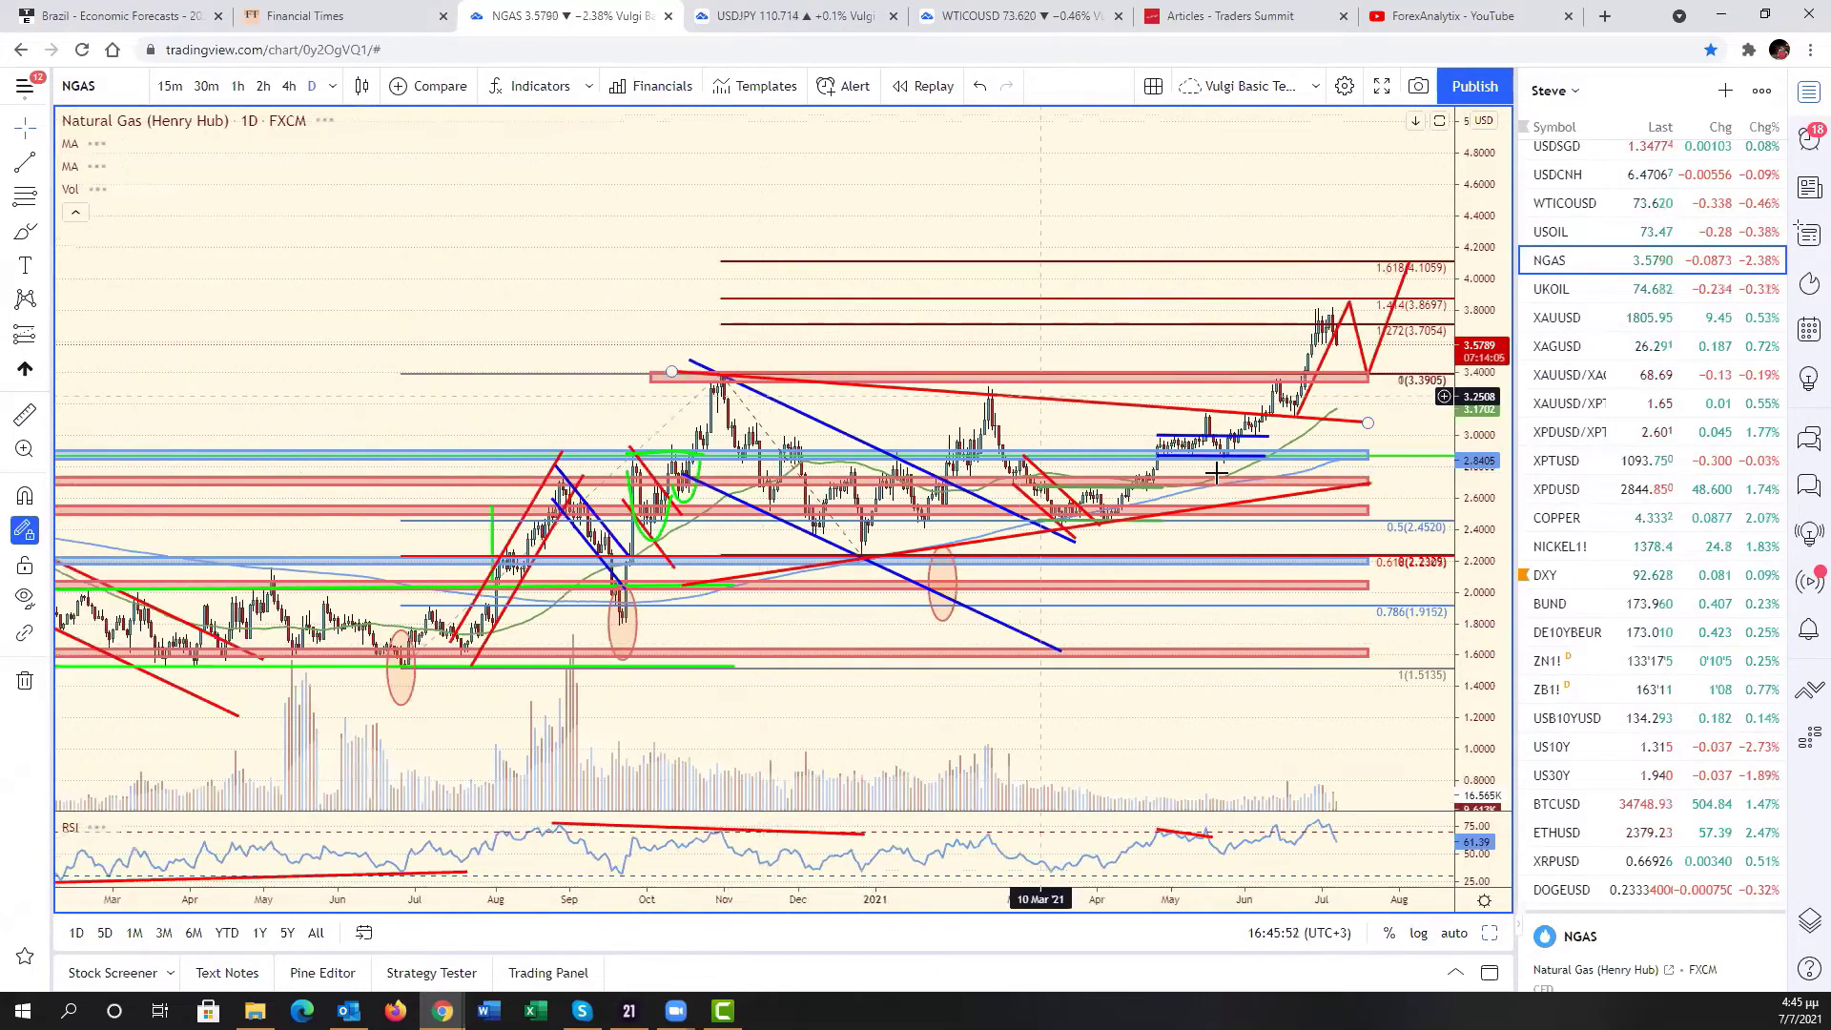
pyautogui.scroll(3, 1249, 561)
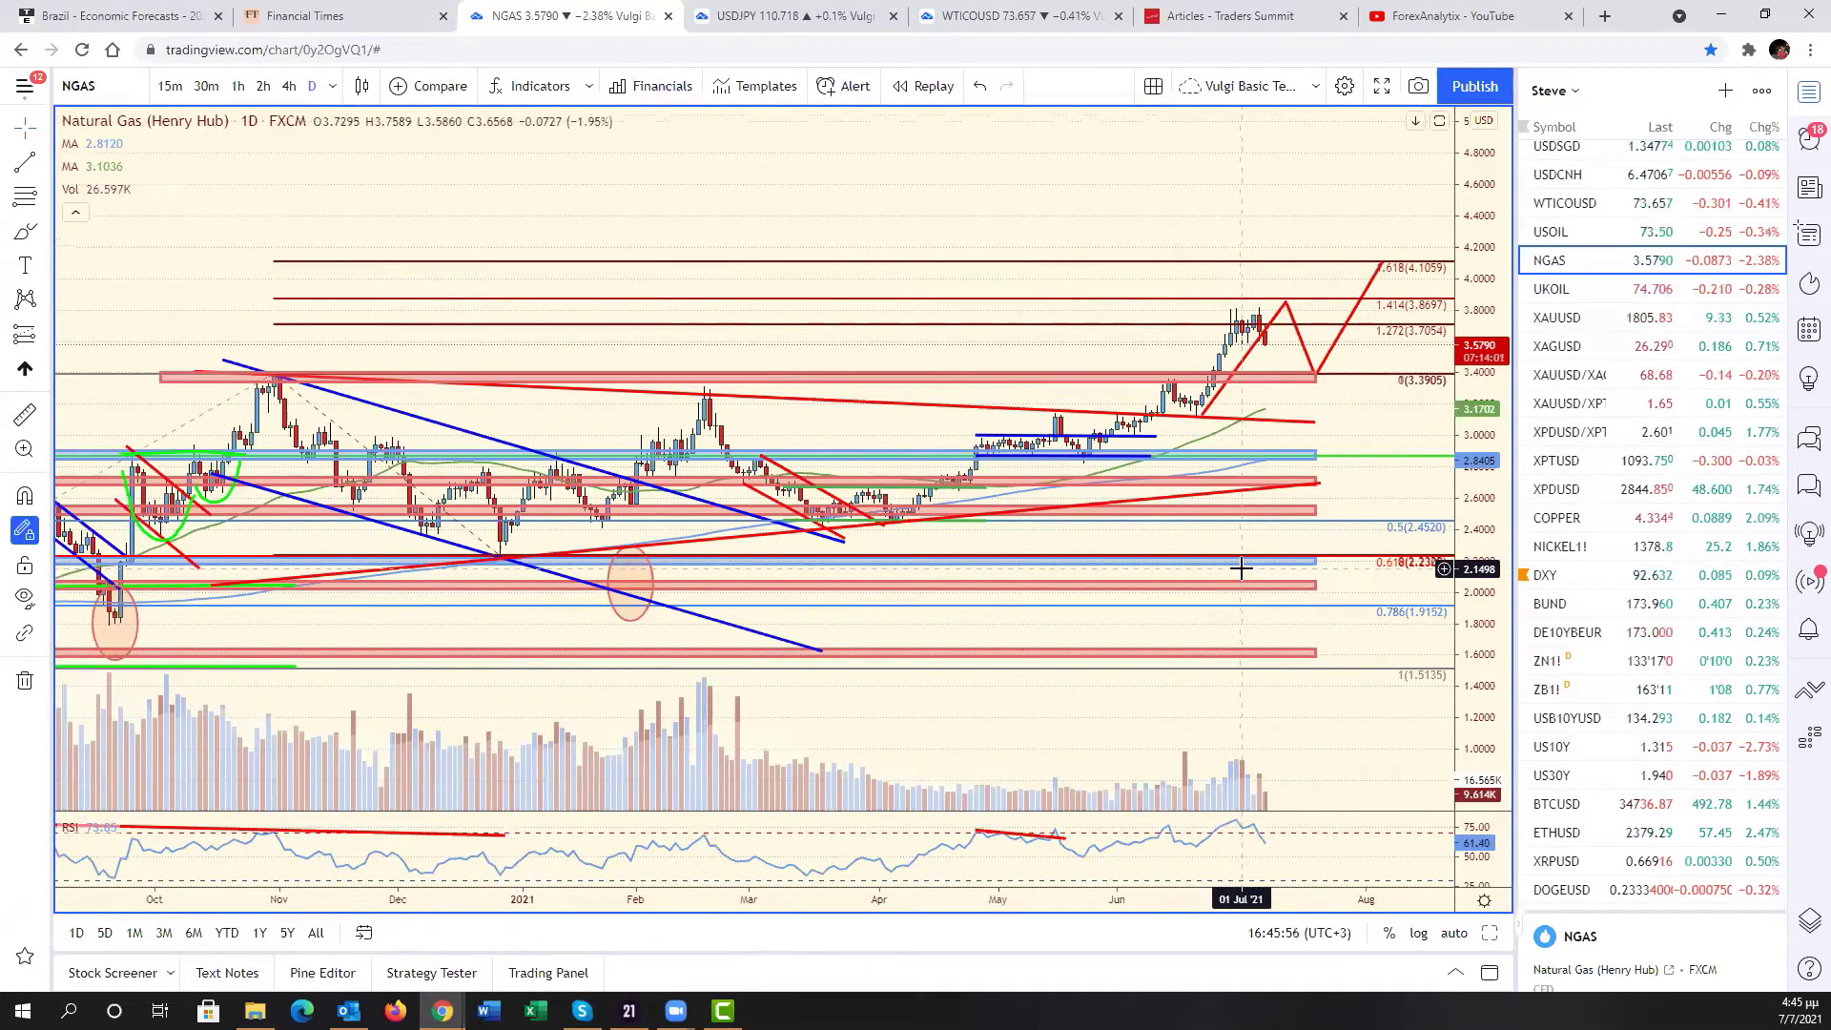
pyautogui.moveTo(1387, 457); pyautogui.dragTo(1413, 498)
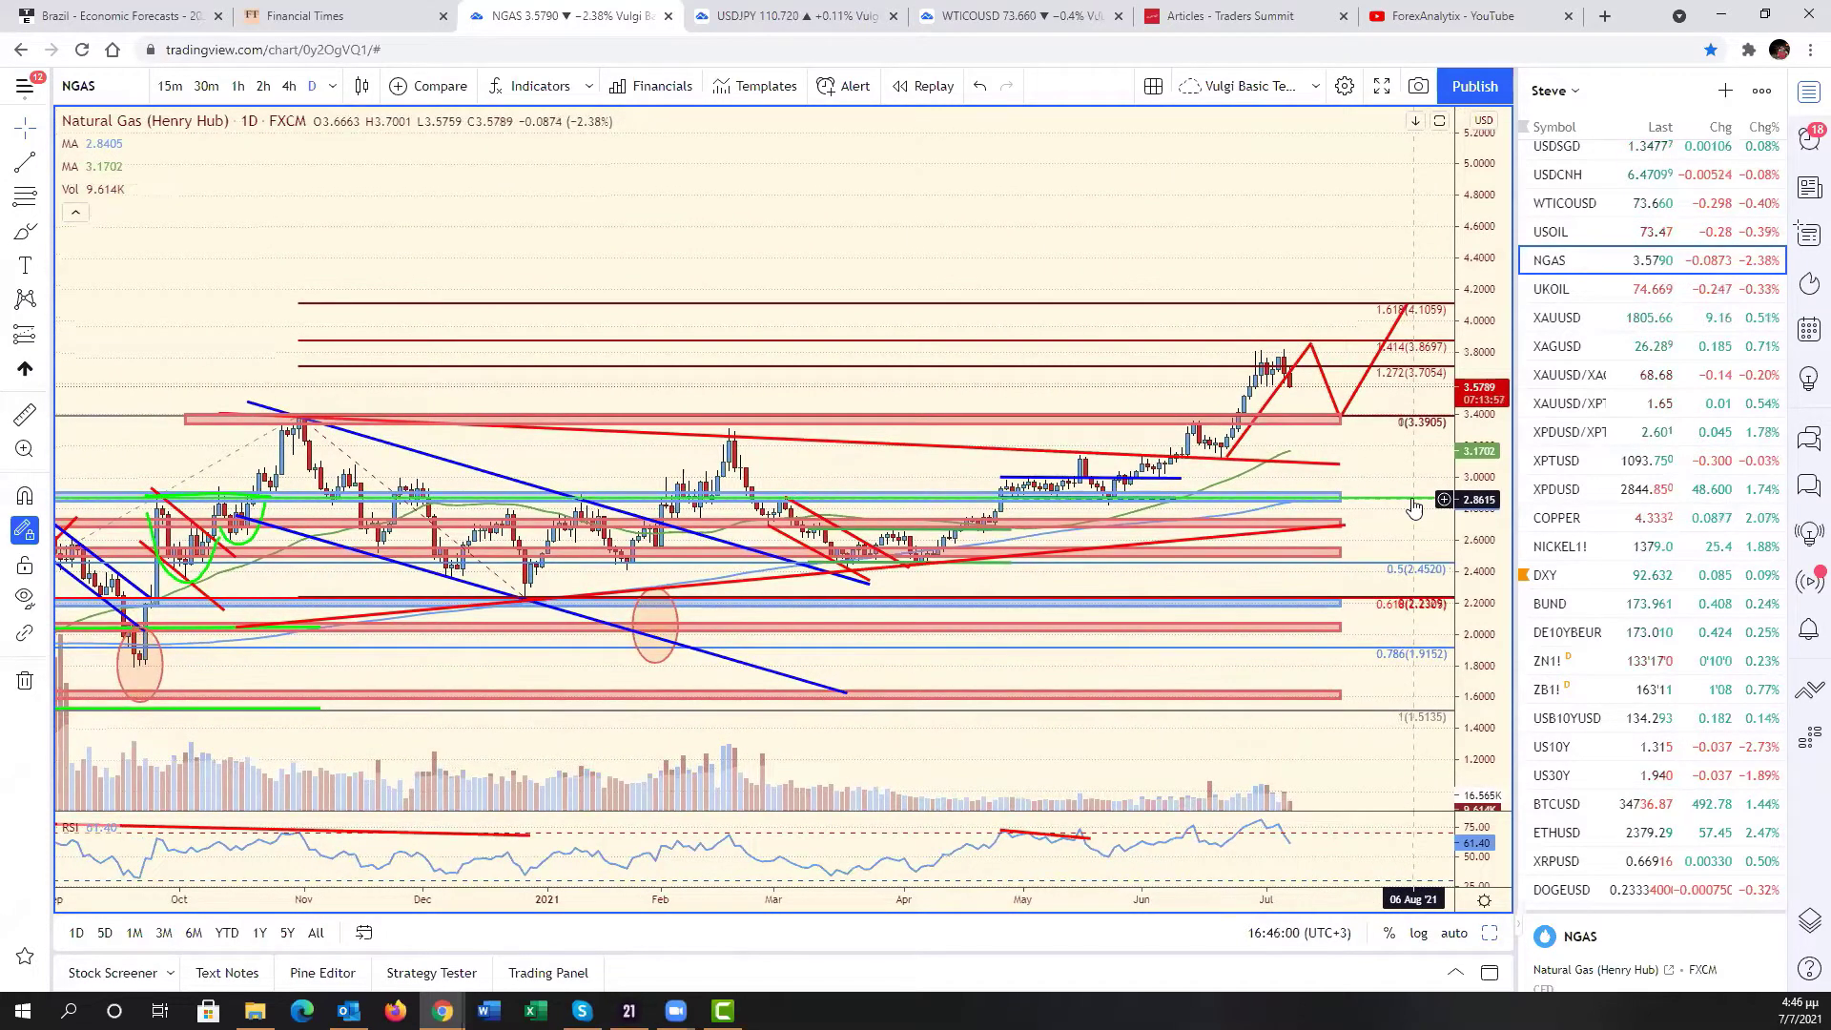
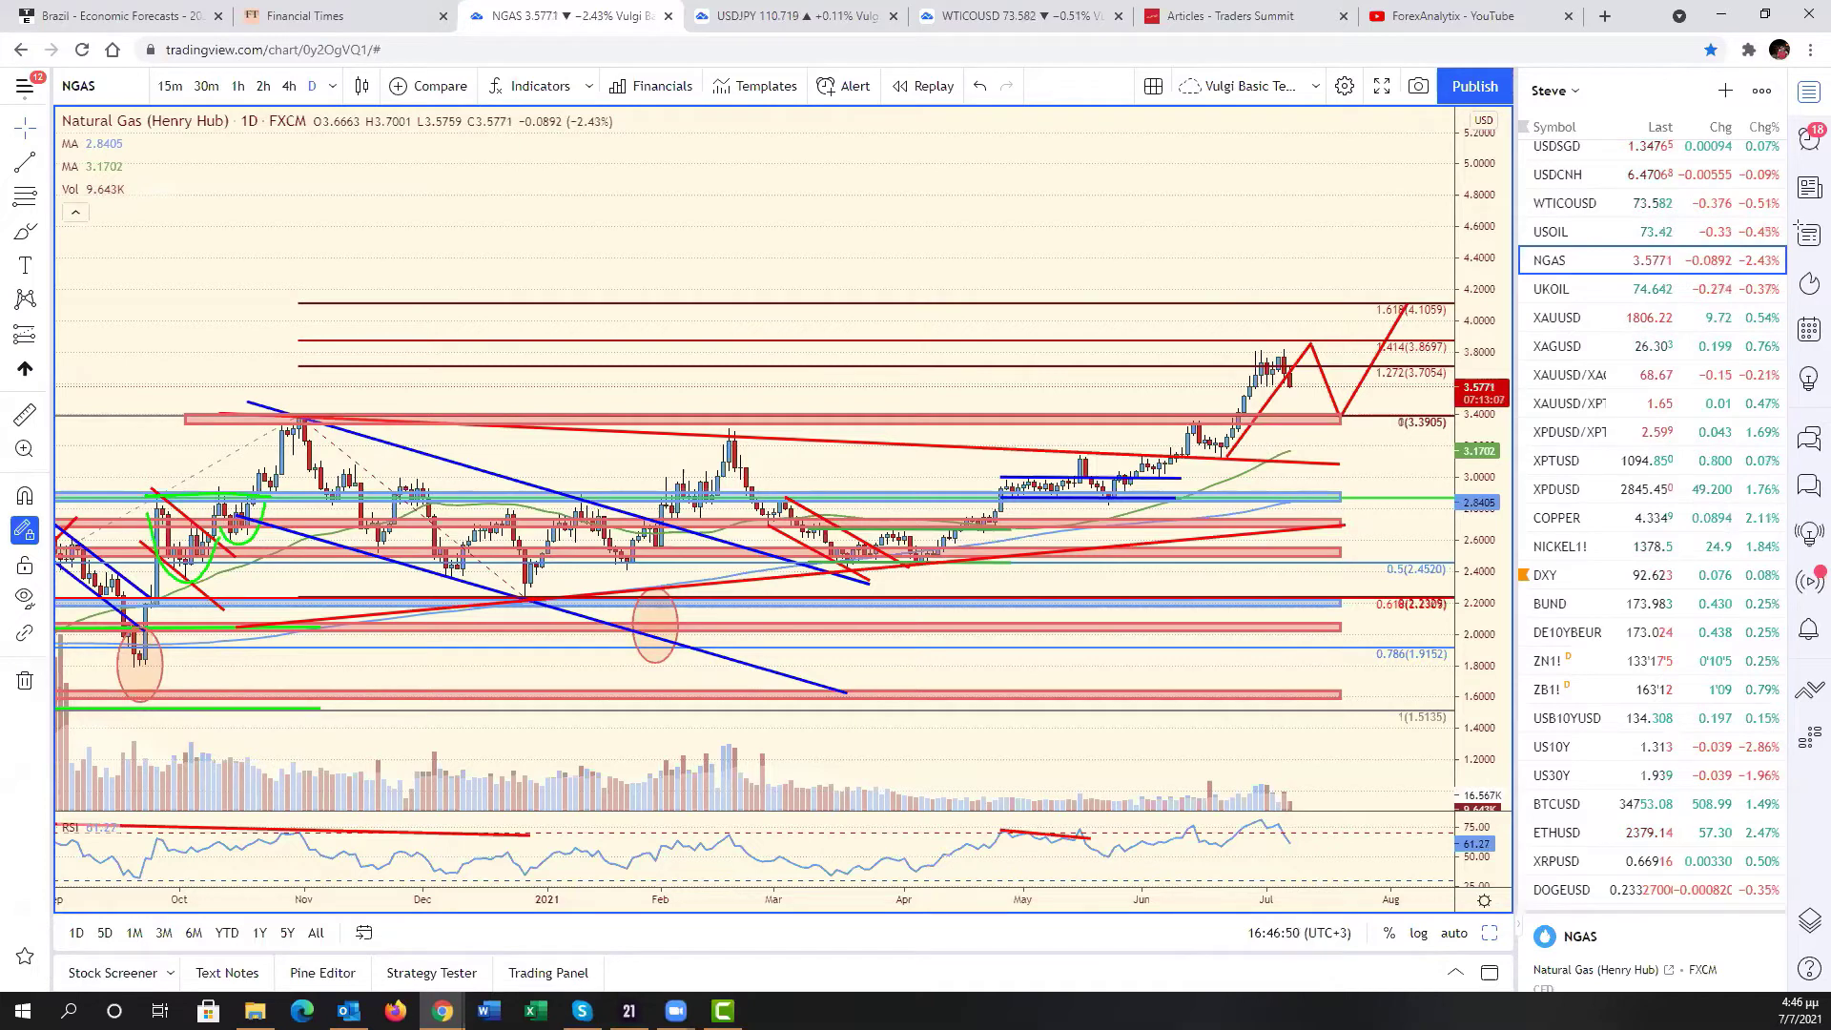
# - Maximize the Euro / U.S. Dollar daily chart from the six-chart grid layout
pyautogui.moveTo(1316, 741); pyautogui.dragTo(1445, 740)
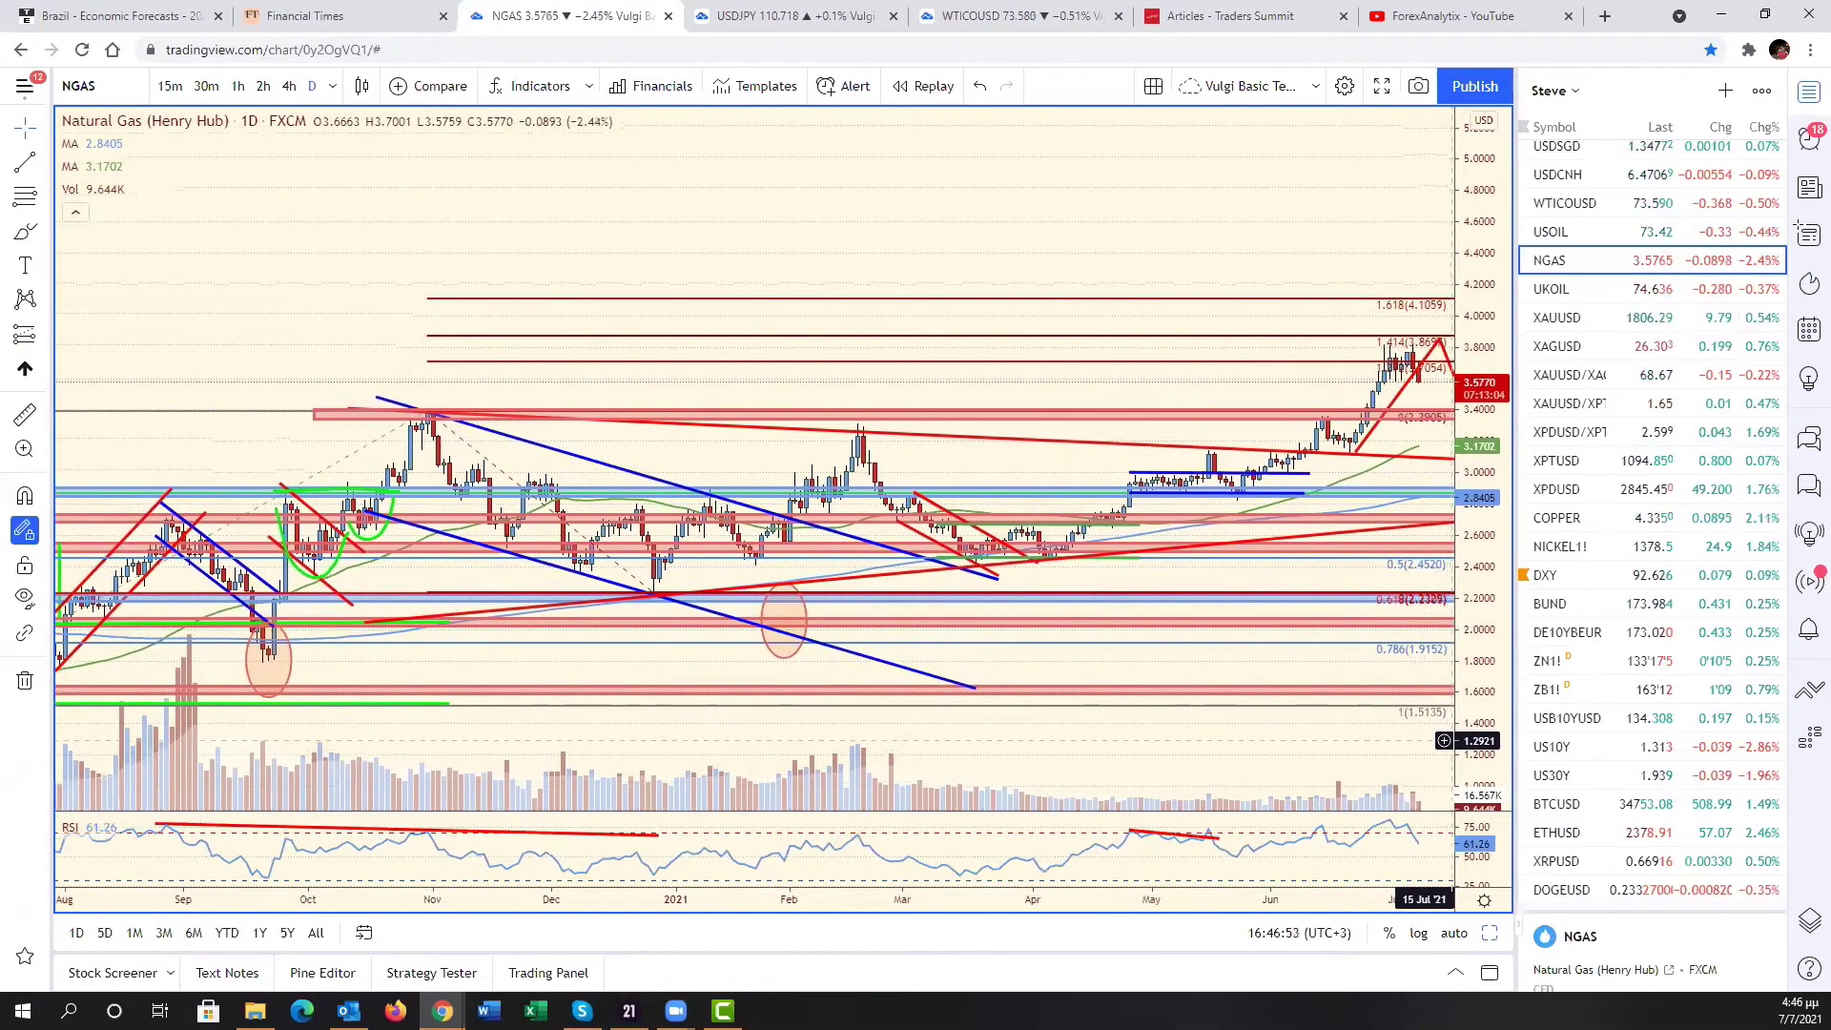
pyautogui.click(1490, 933)
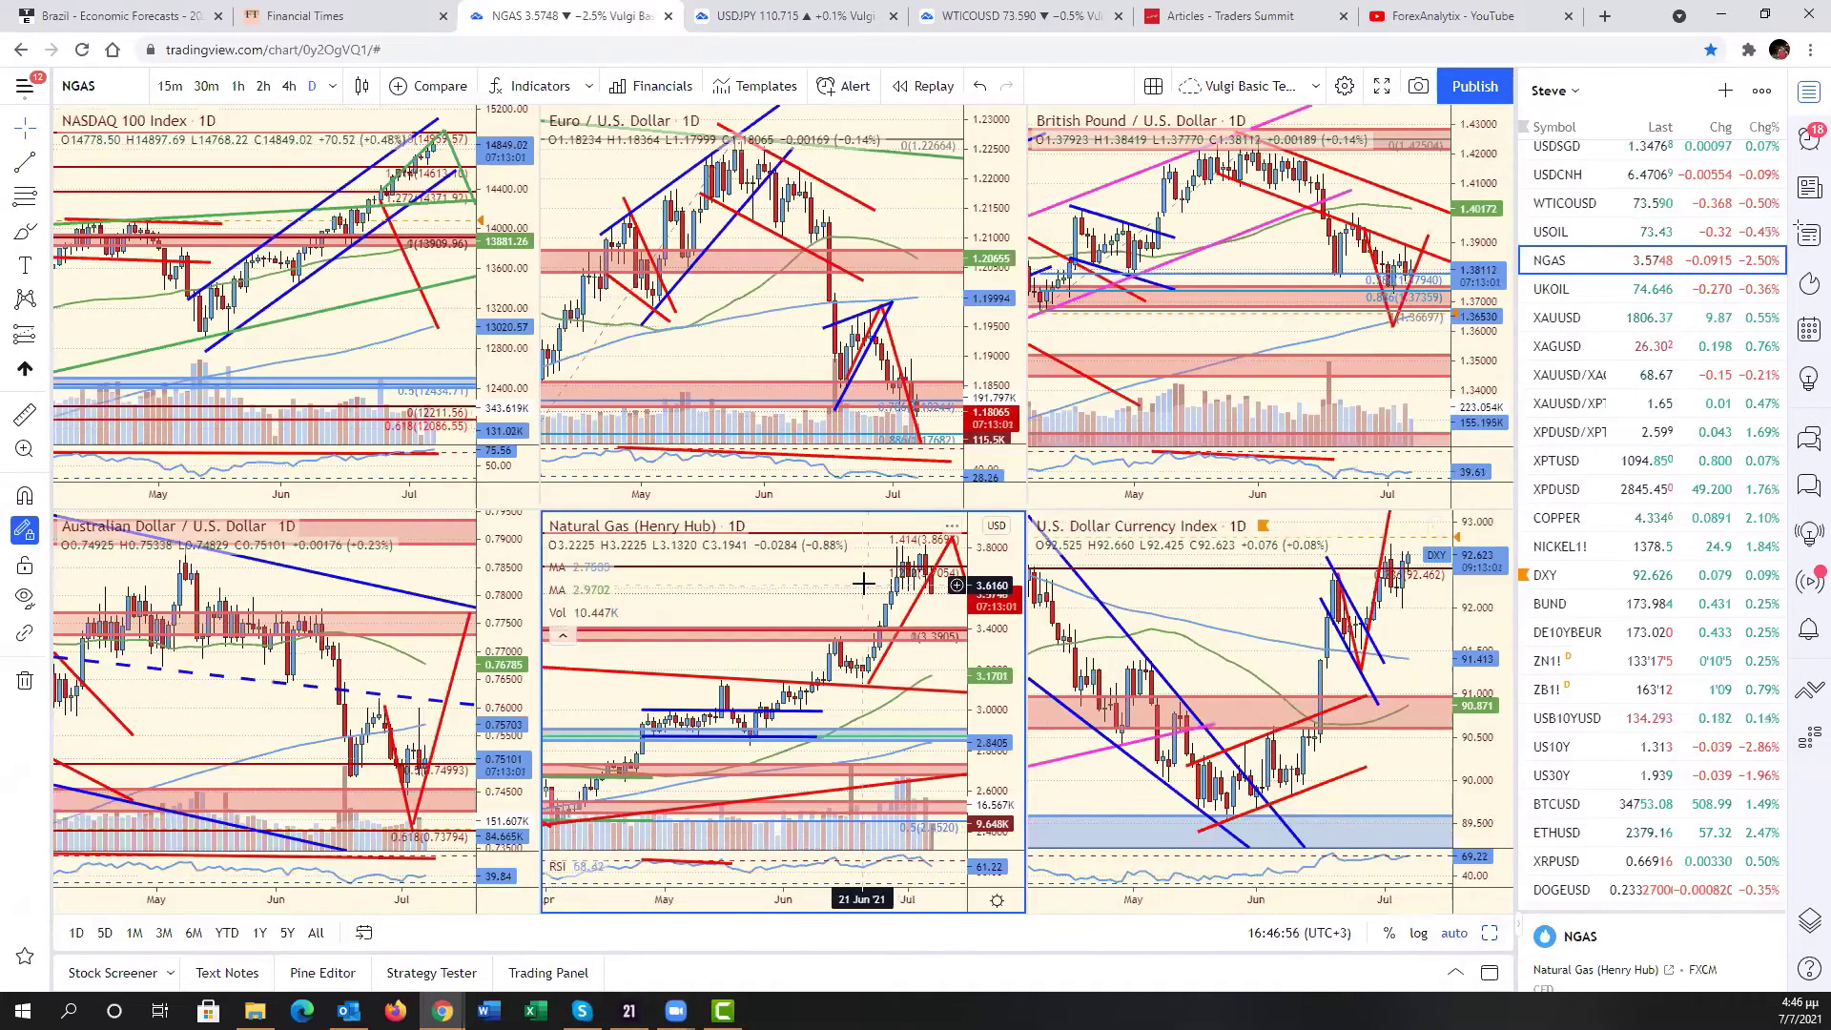
pyautogui.hotkey('shift', 'Tab')
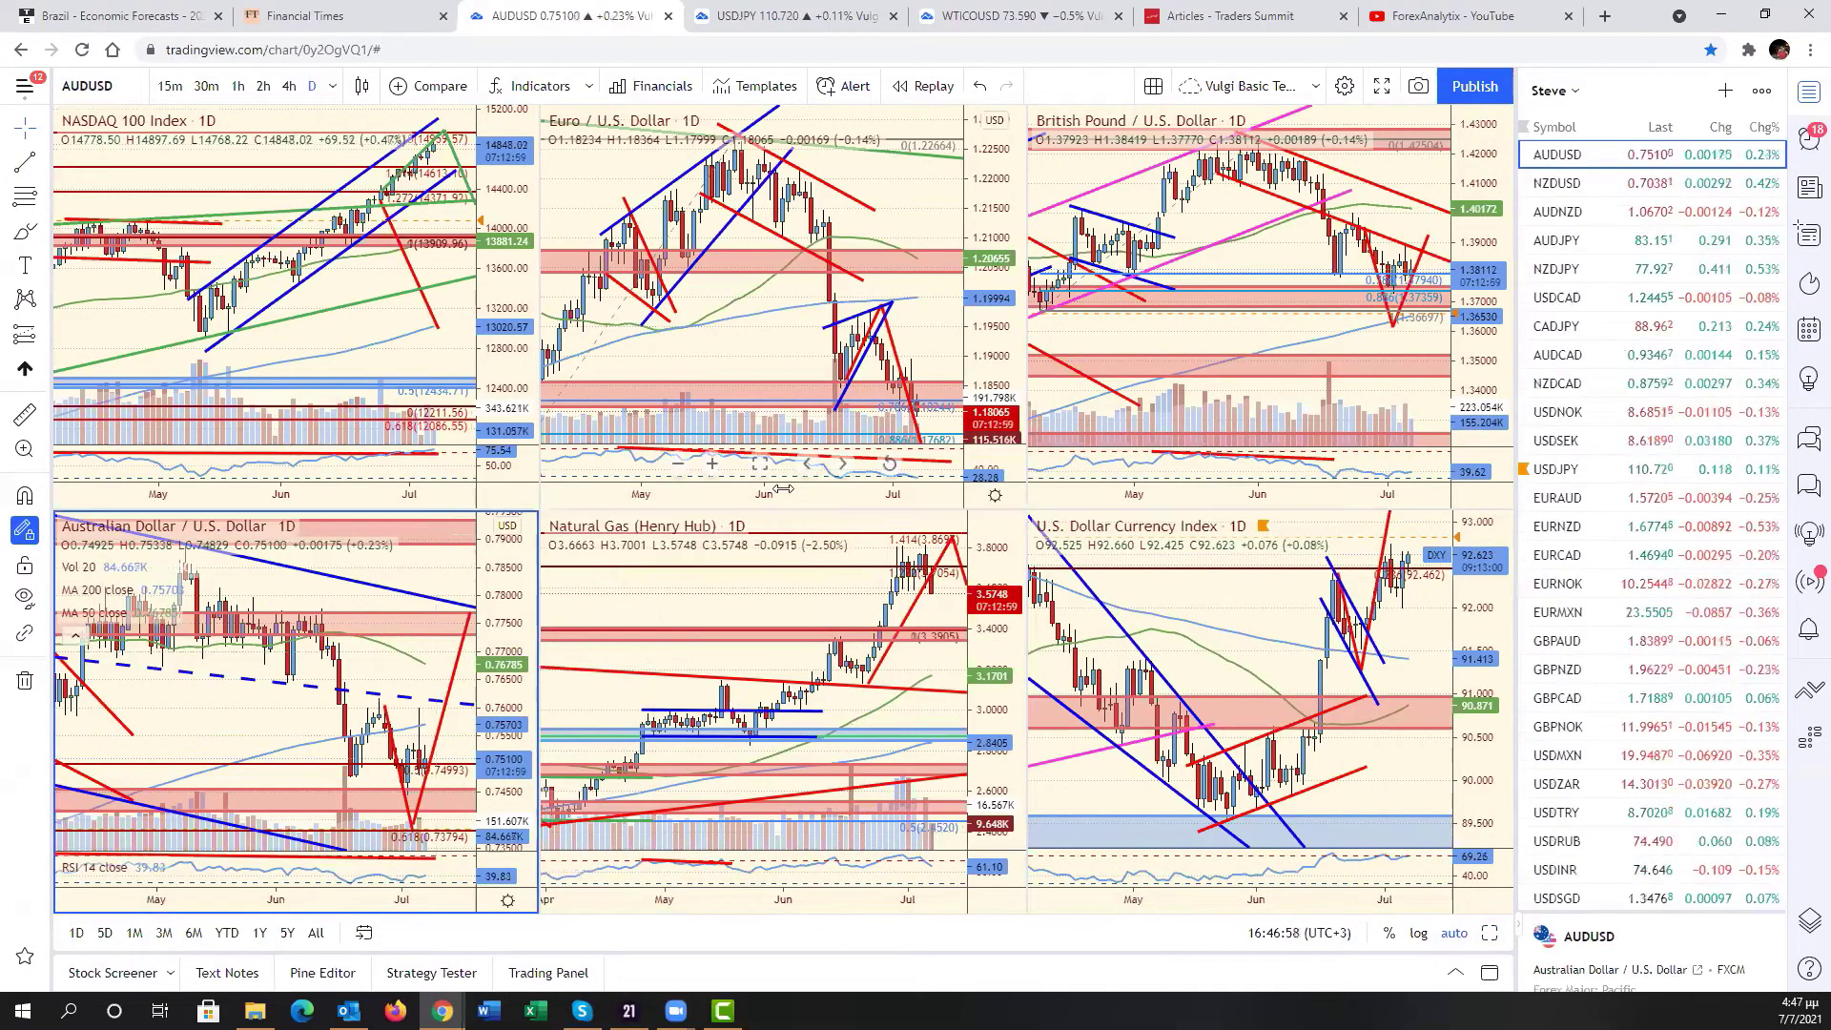
pyautogui.click(790, 385)
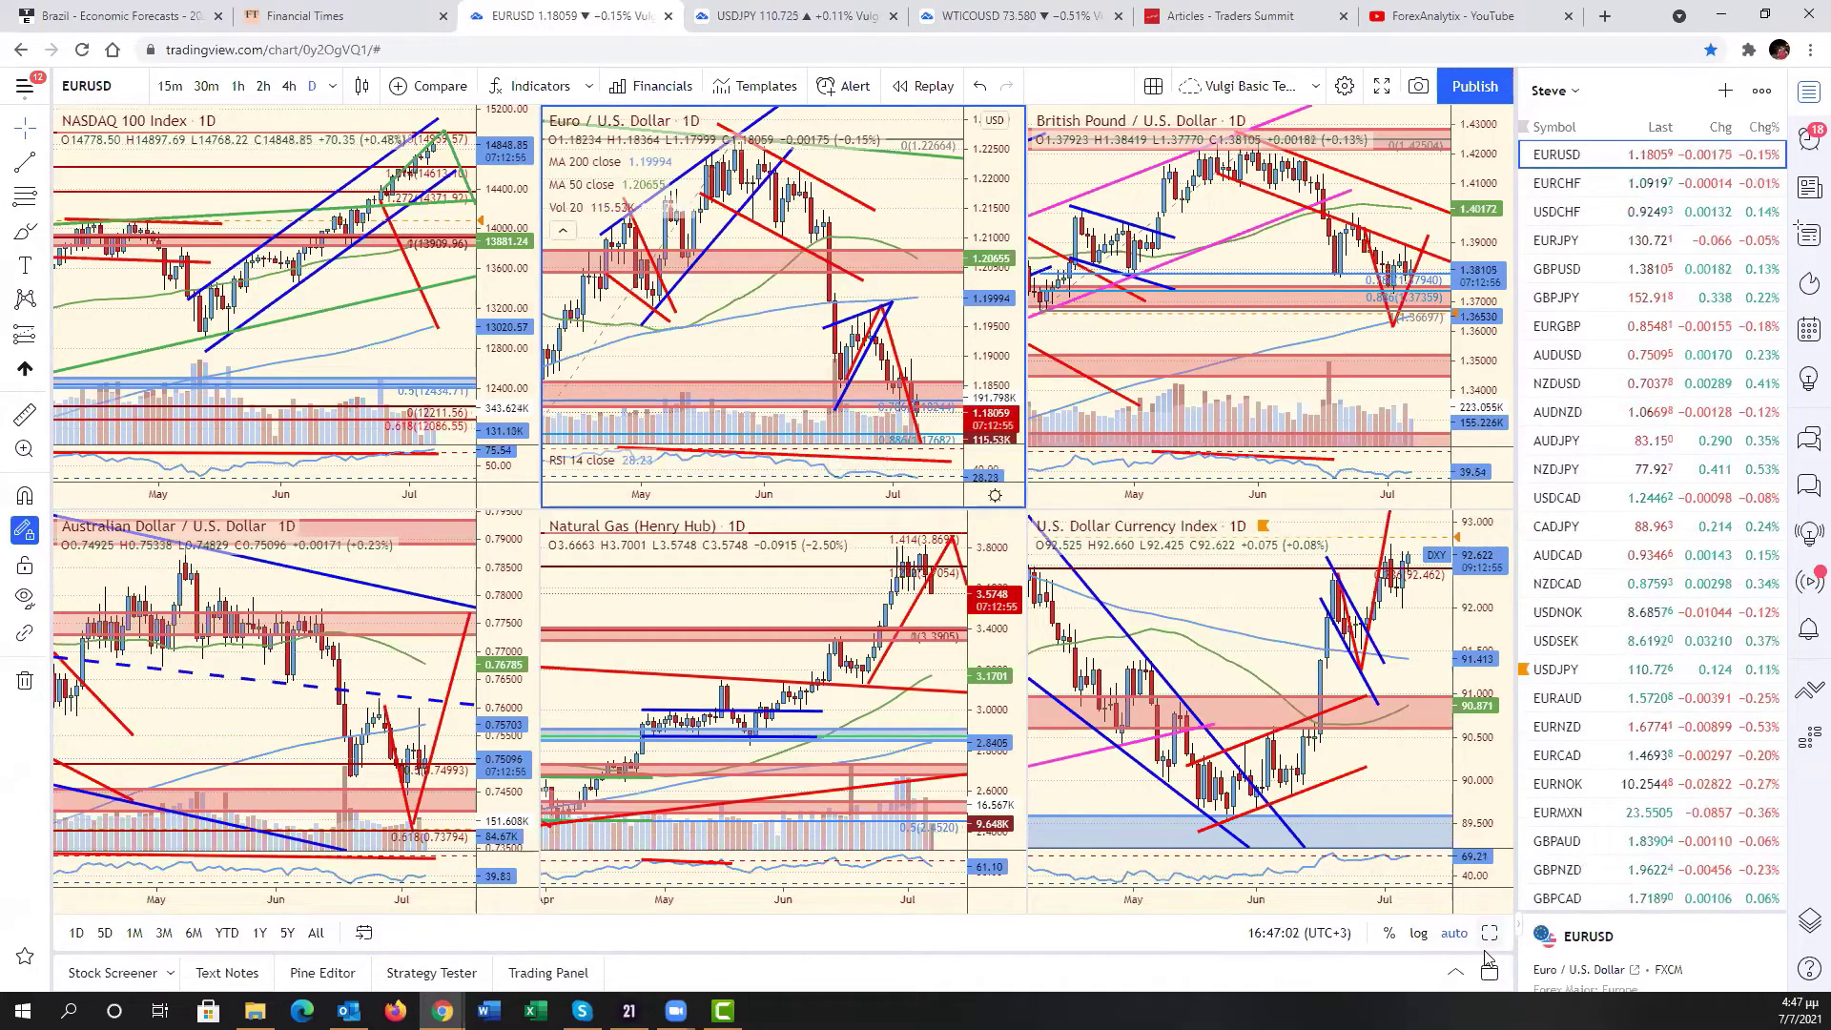
pyautogui.hotkey('alt', 'Return')
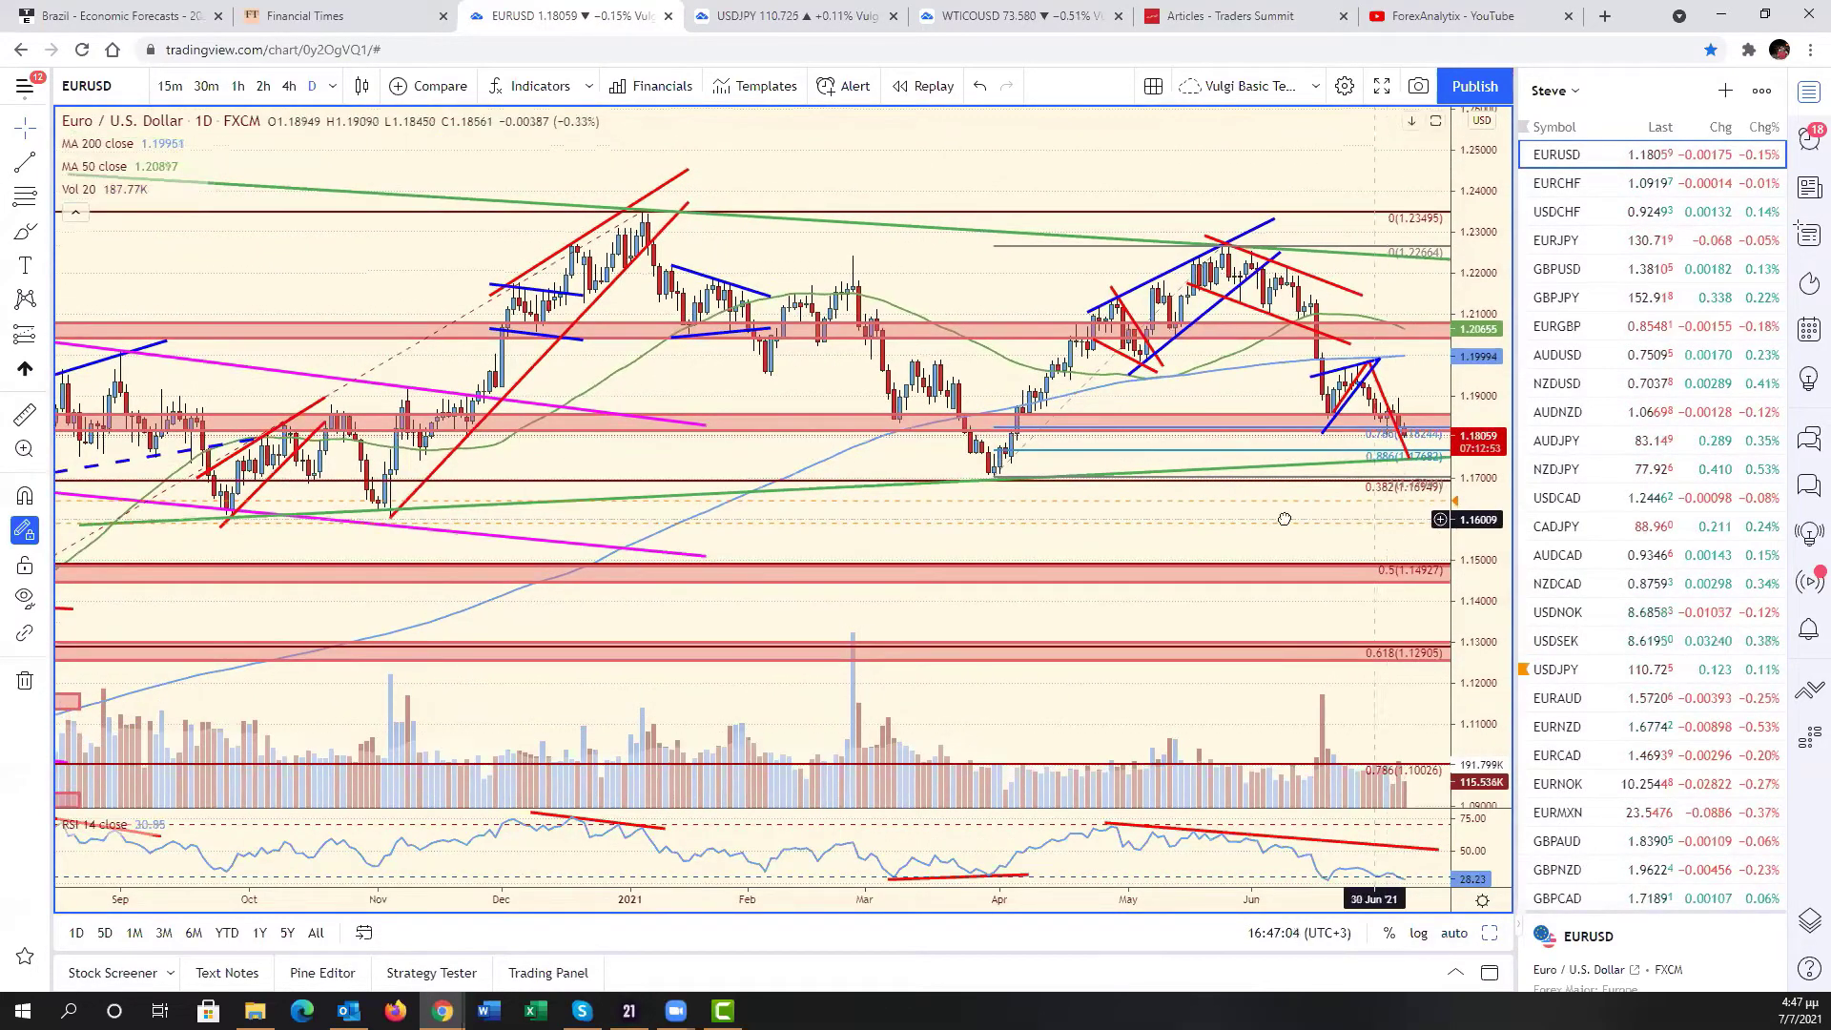
# - Pan the EURUSD chart to show empty future space and zoom in and out
pyautogui.moveTo(1279, 519); pyautogui.dragTo(1121, 576)
pyautogui.scroll(-5, 1117, 563)
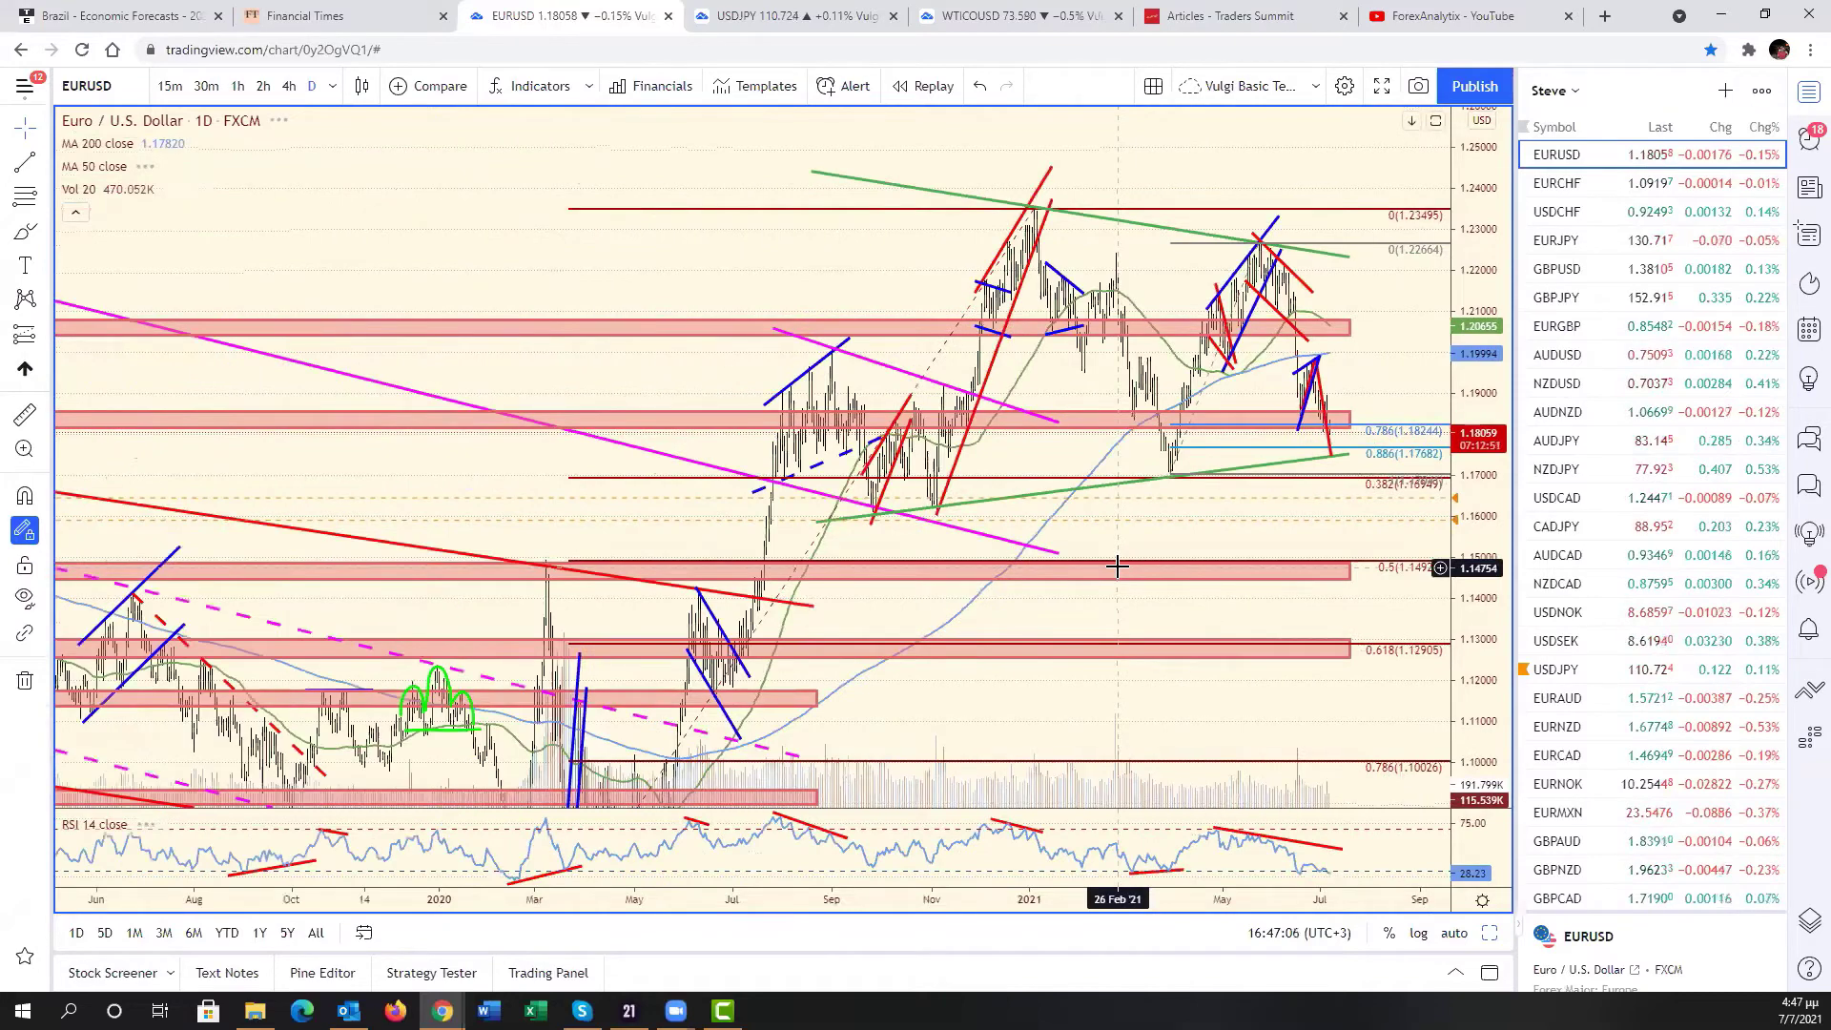
pyautogui.scroll(2, 762, 360)
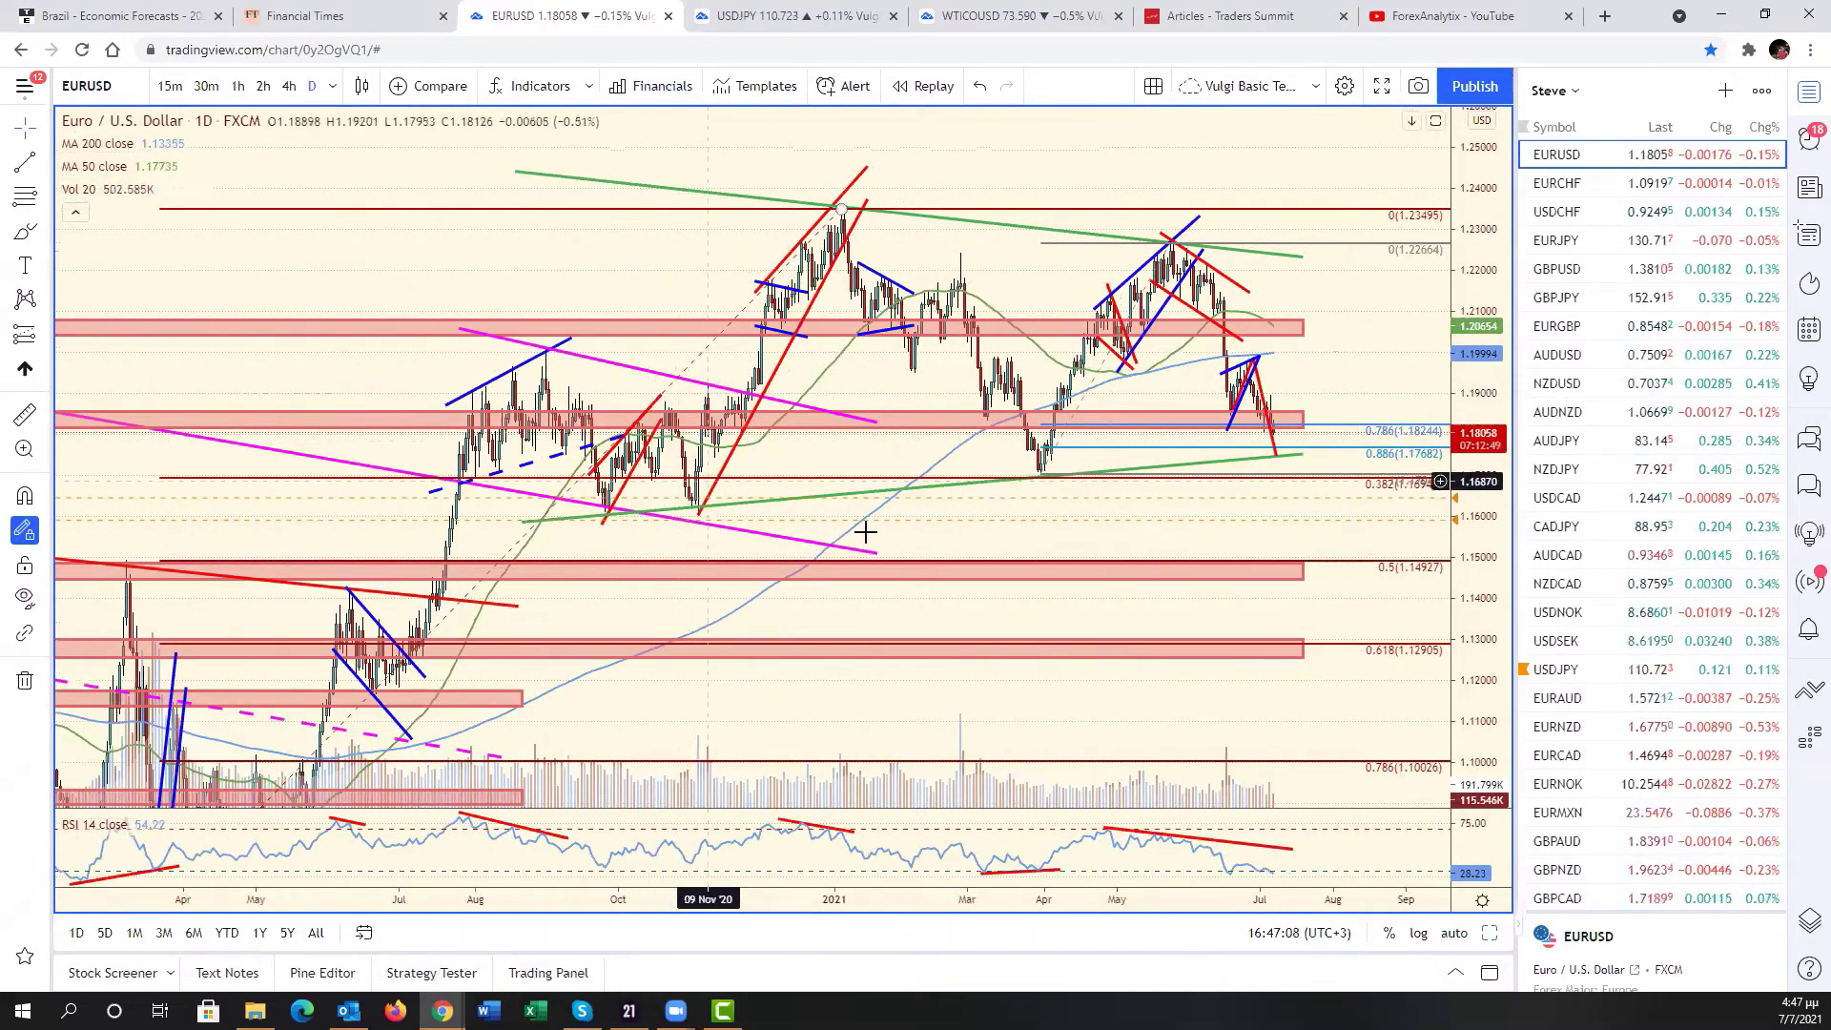
pyautogui.scroll(-3, 862, 531)
pyautogui.scroll(-3, 1443, 485)
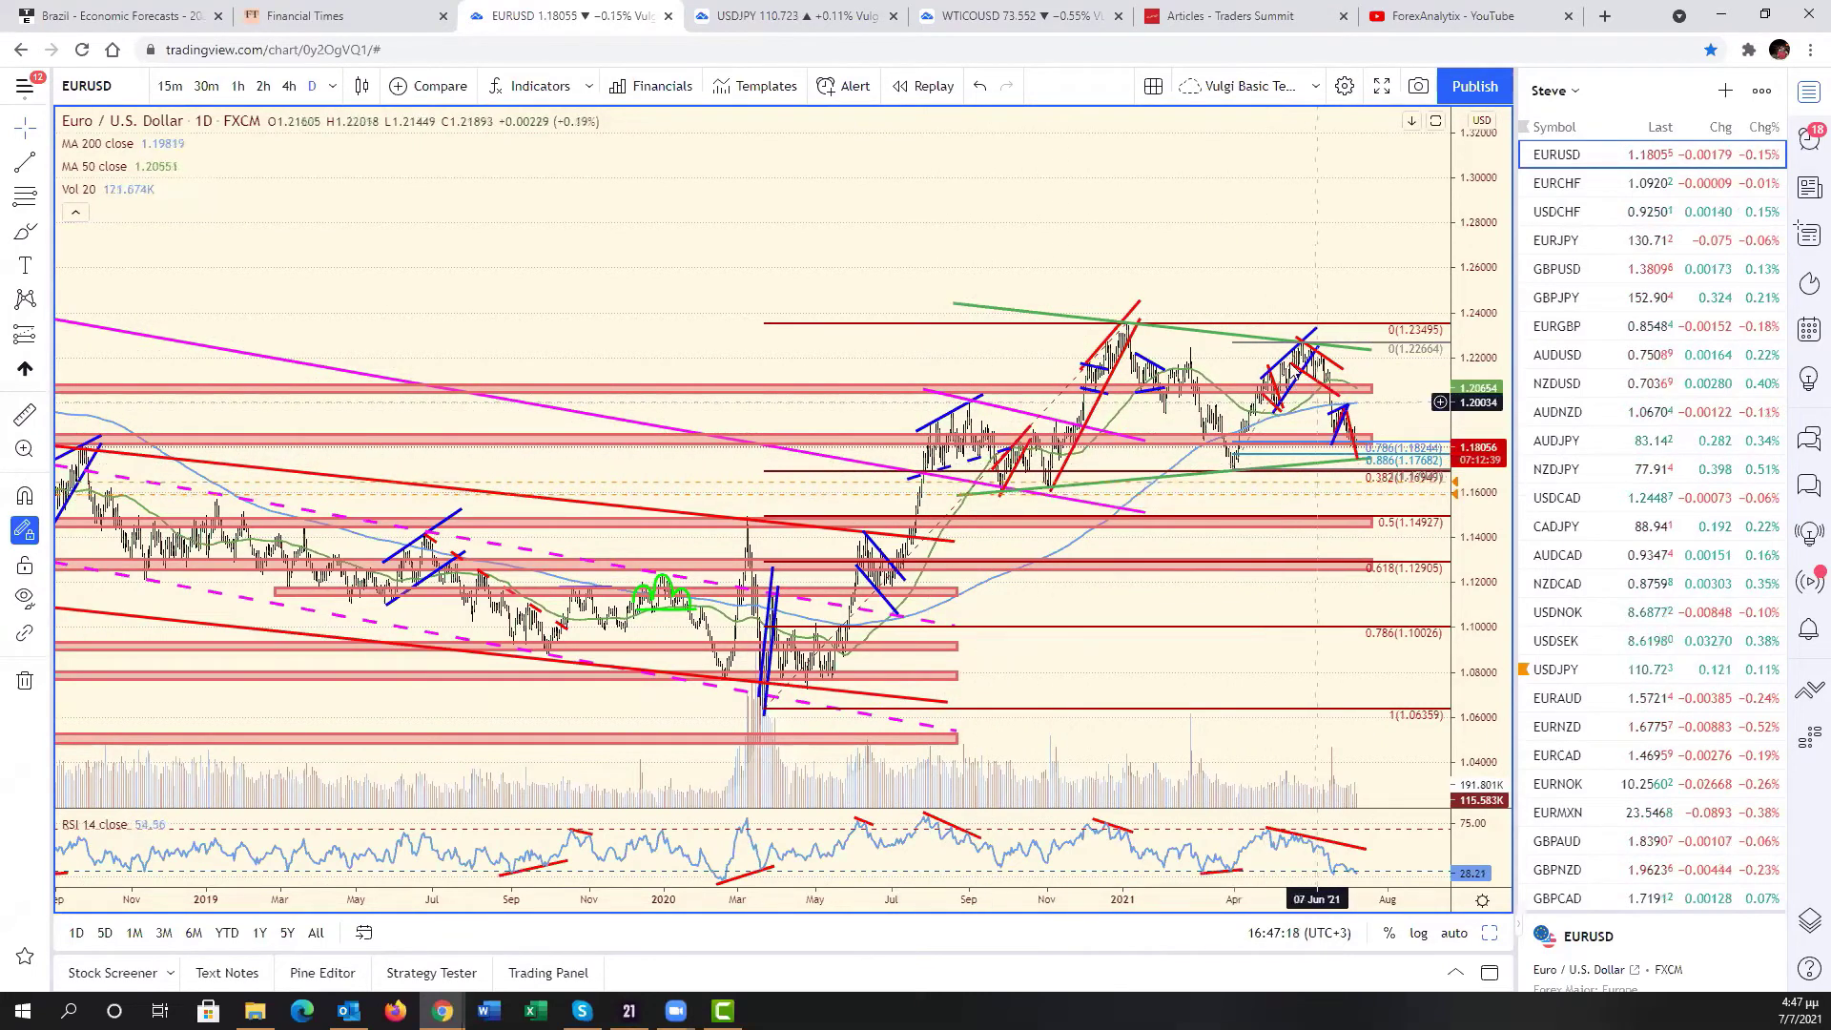
pyautogui.scroll(4, 1049, 544)
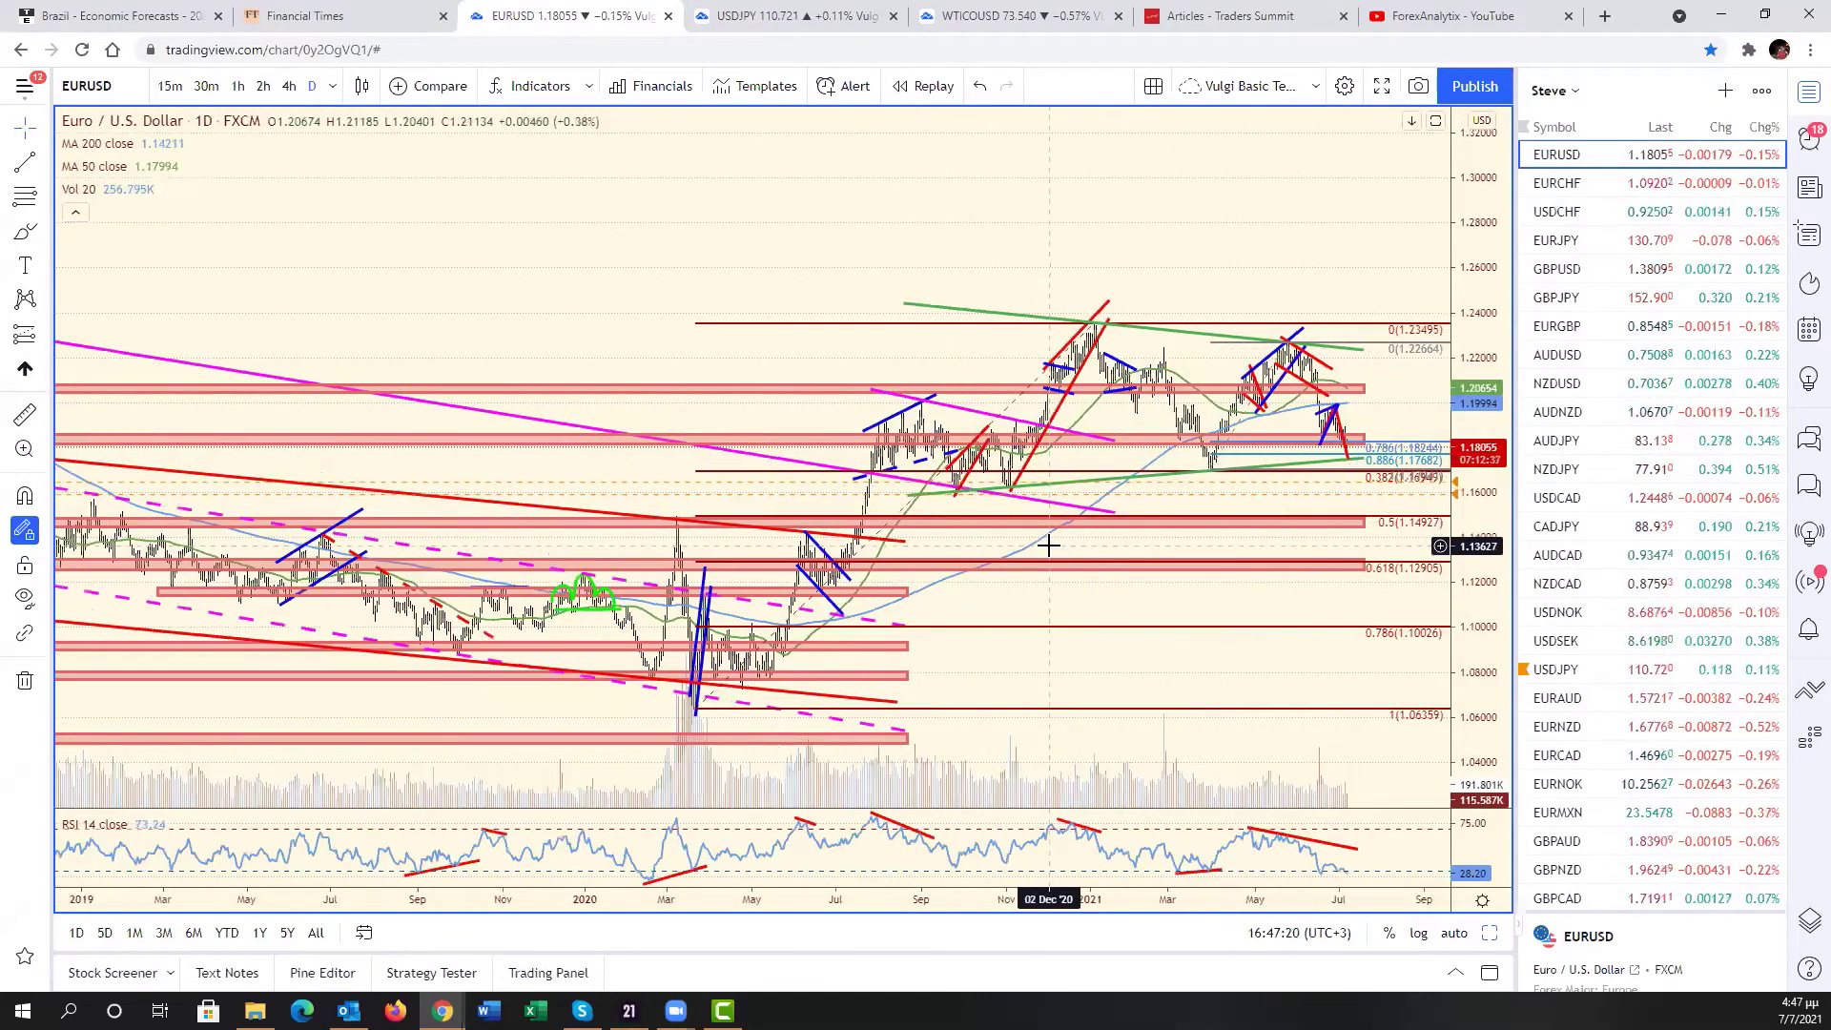
pyautogui.scroll(3, 1048, 546)
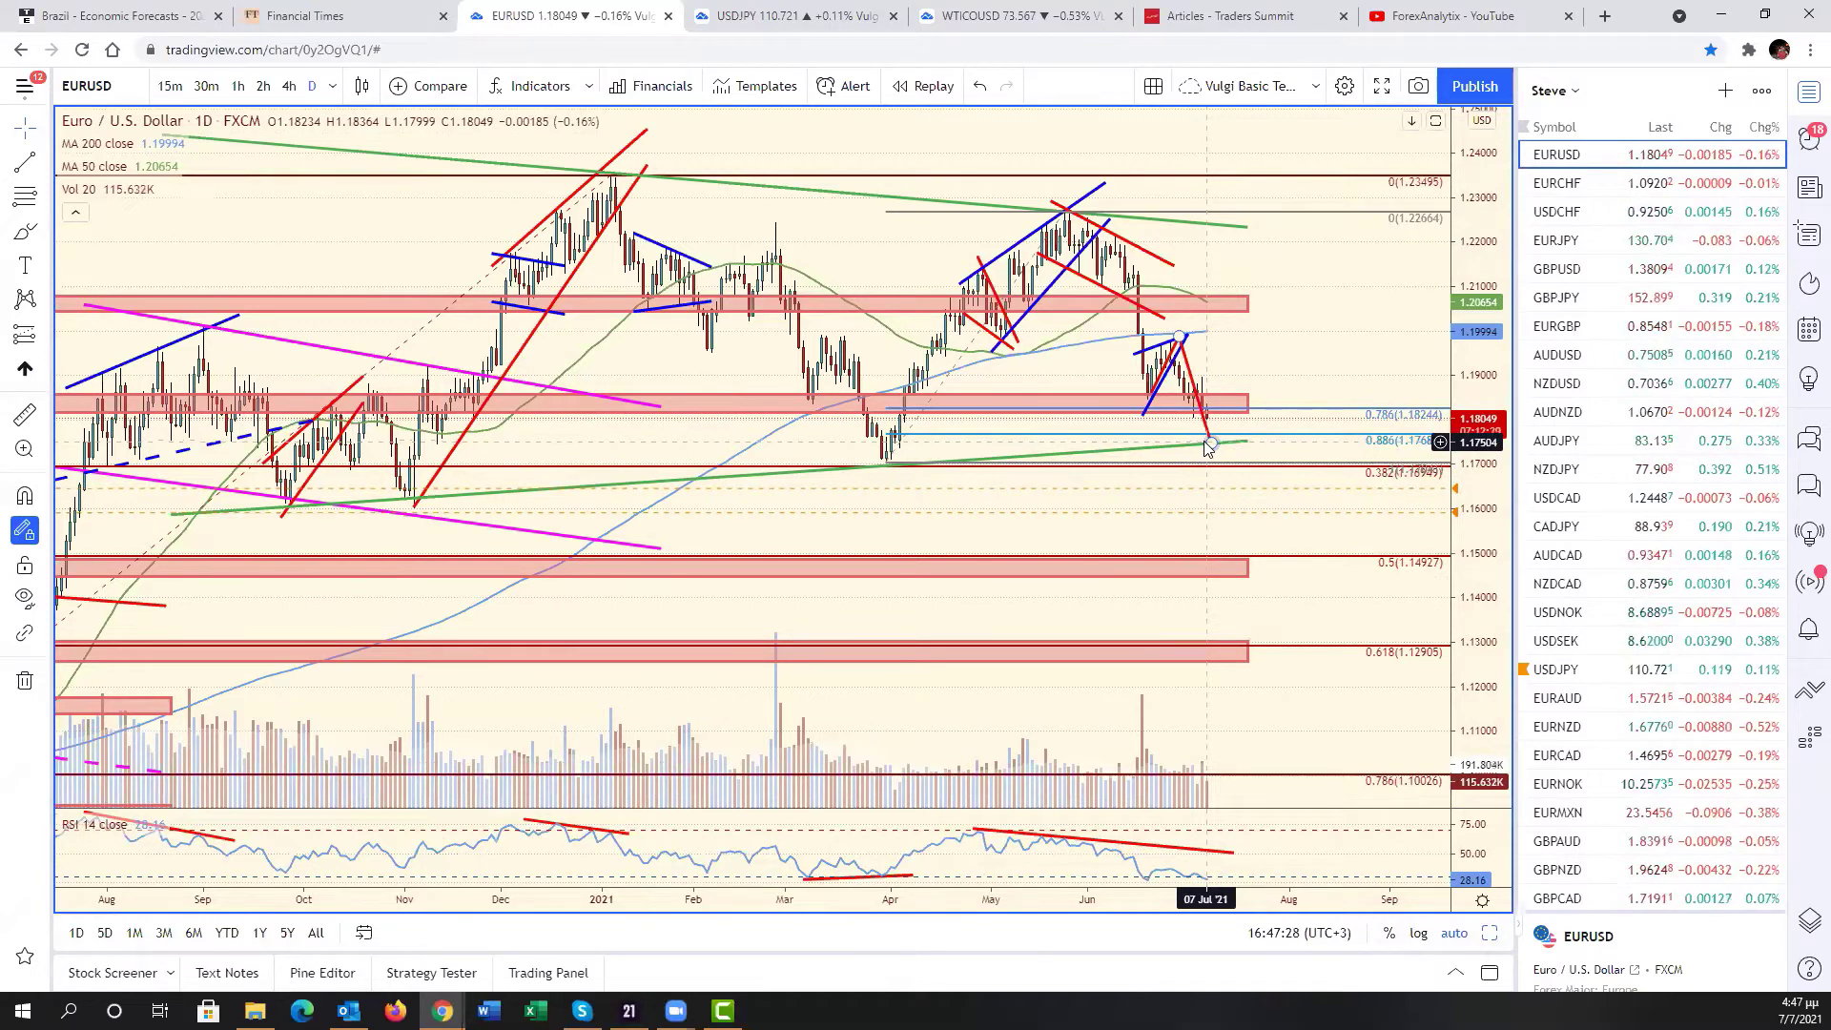
pyautogui.scroll(2, 1224, 465)
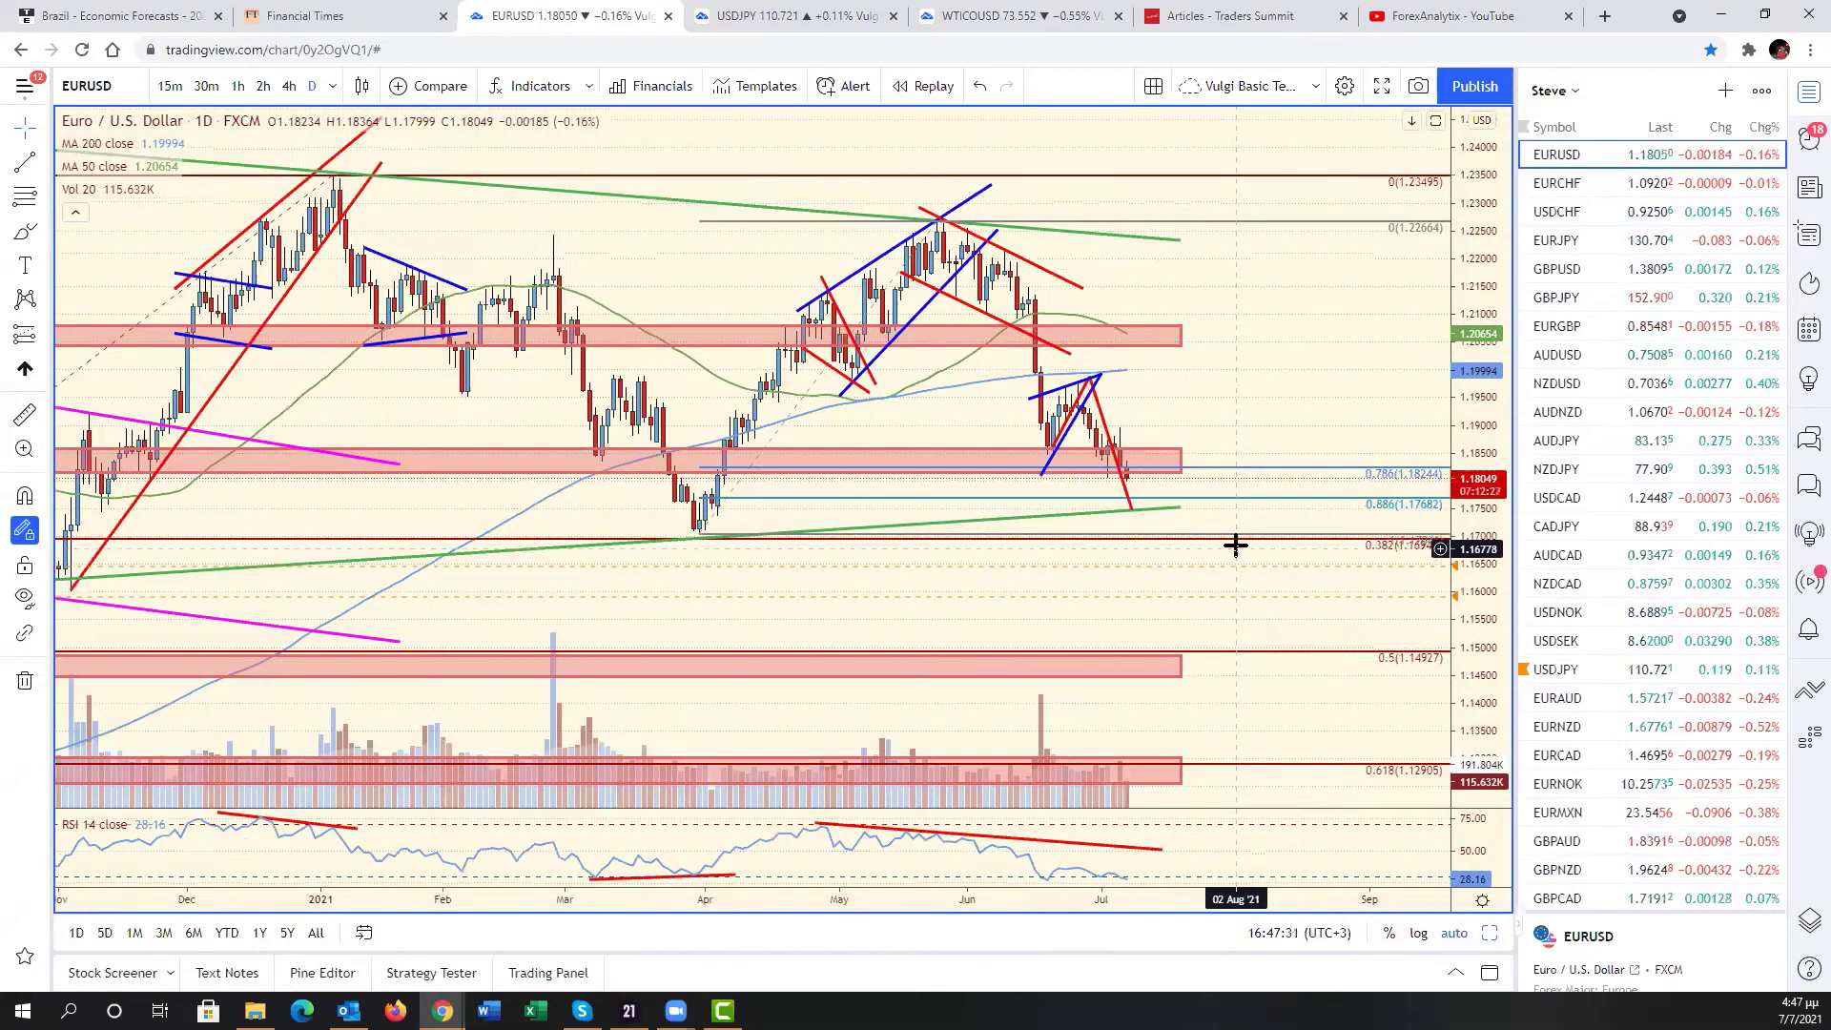
# - Zoom further, bring earlier EURUSD months into view, then restore the six-chart grid
pyautogui.scroll(-4, 1236, 544)
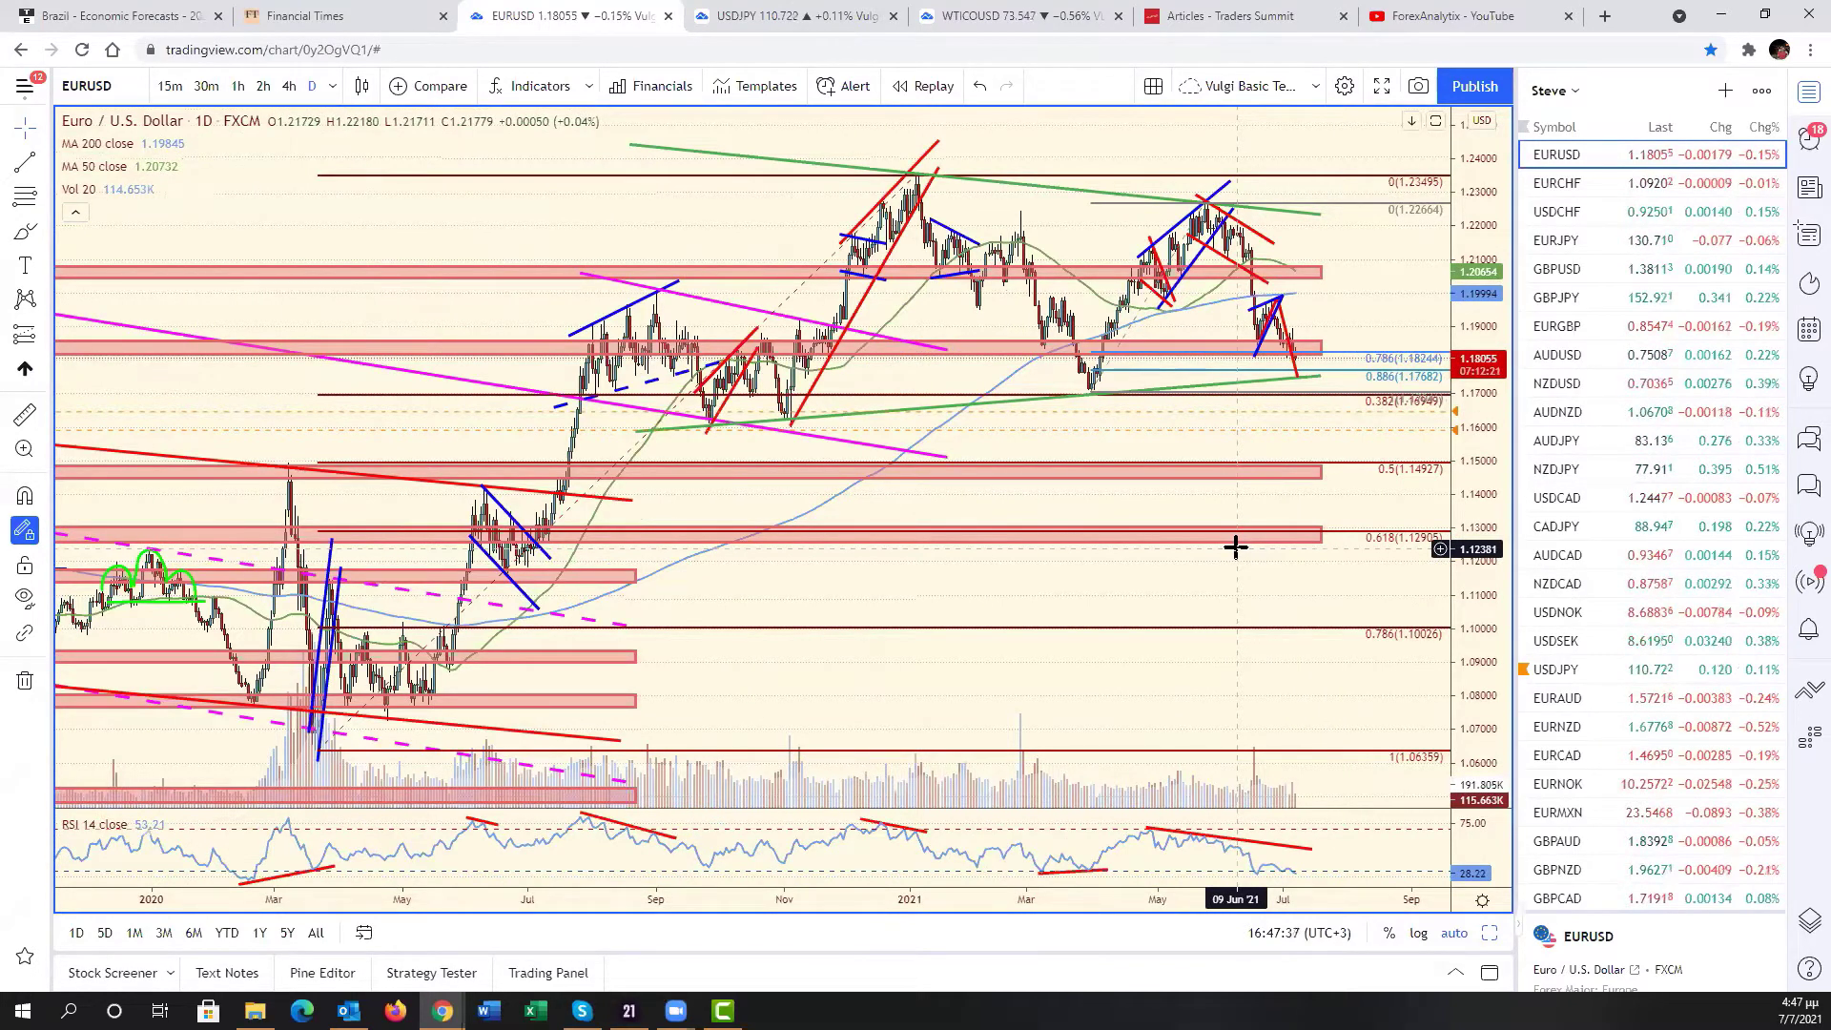
pyautogui.scroll(5, 1236, 546)
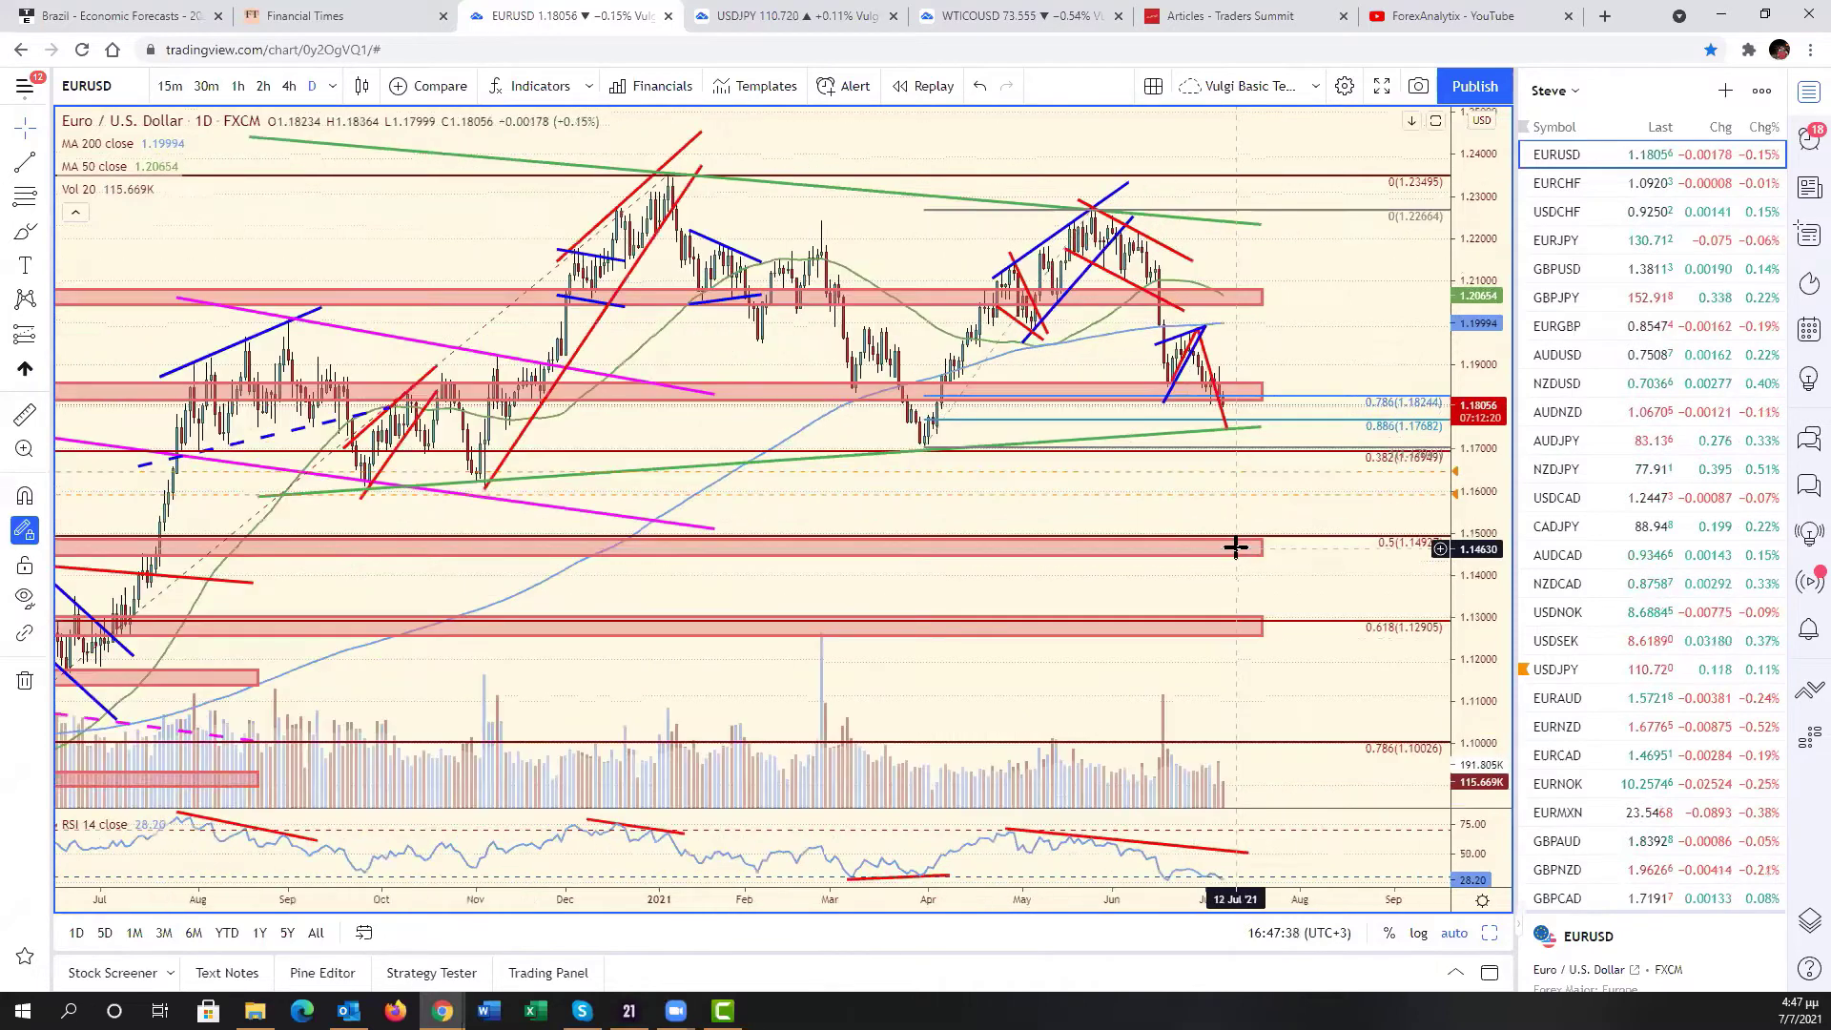
pyautogui.scroll(3, 1235, 546)
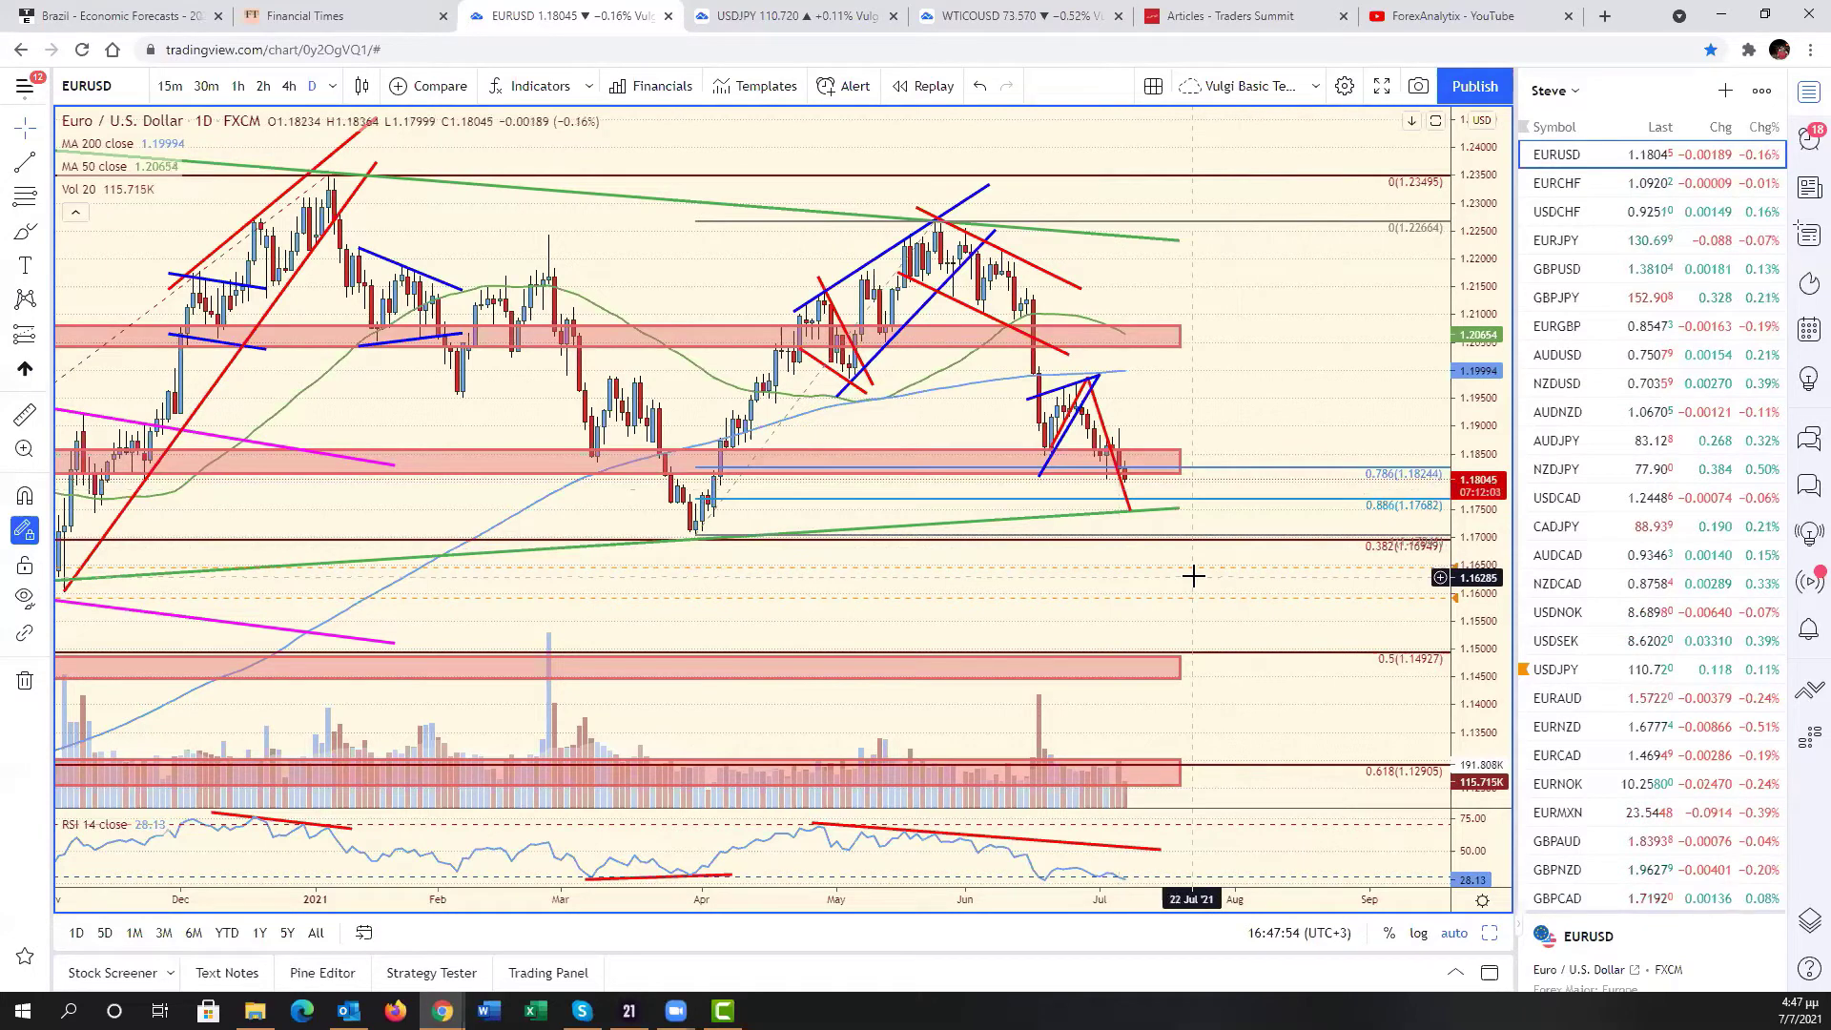
pyautogui.scroll(-5, 1084, 564)
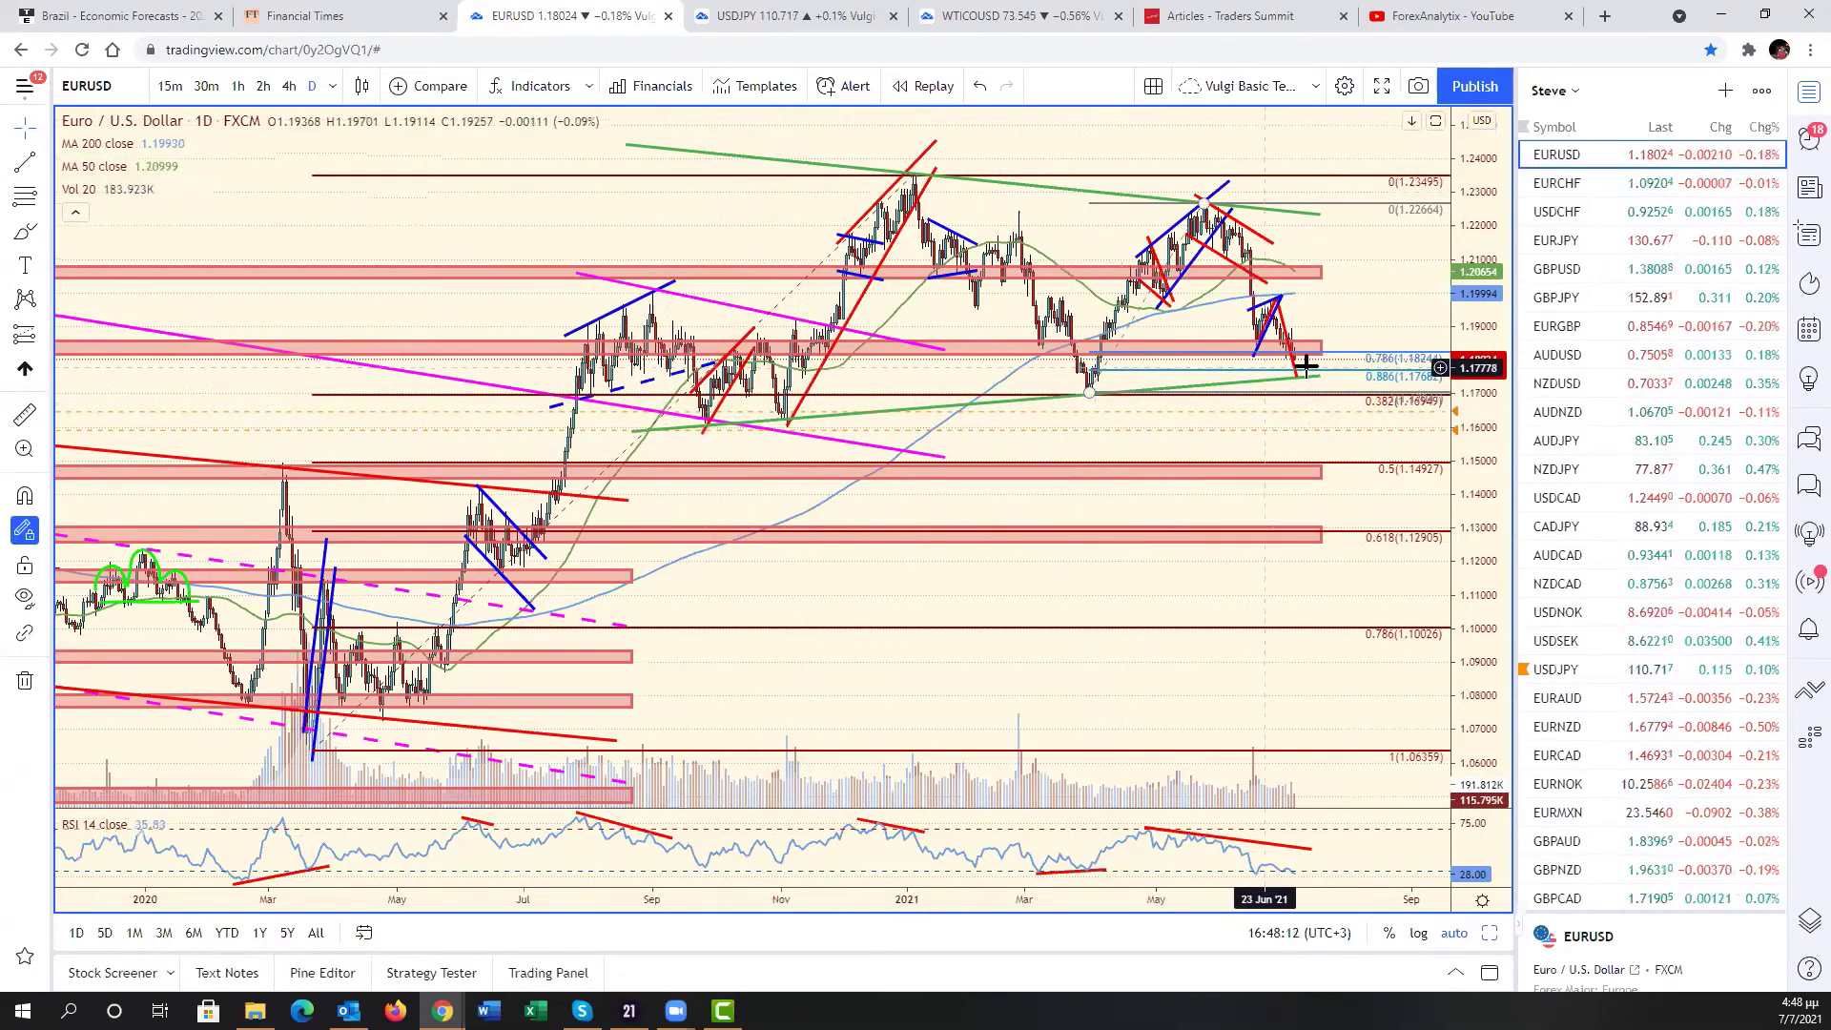
pyautogui.scroll(4, 1242, 453)
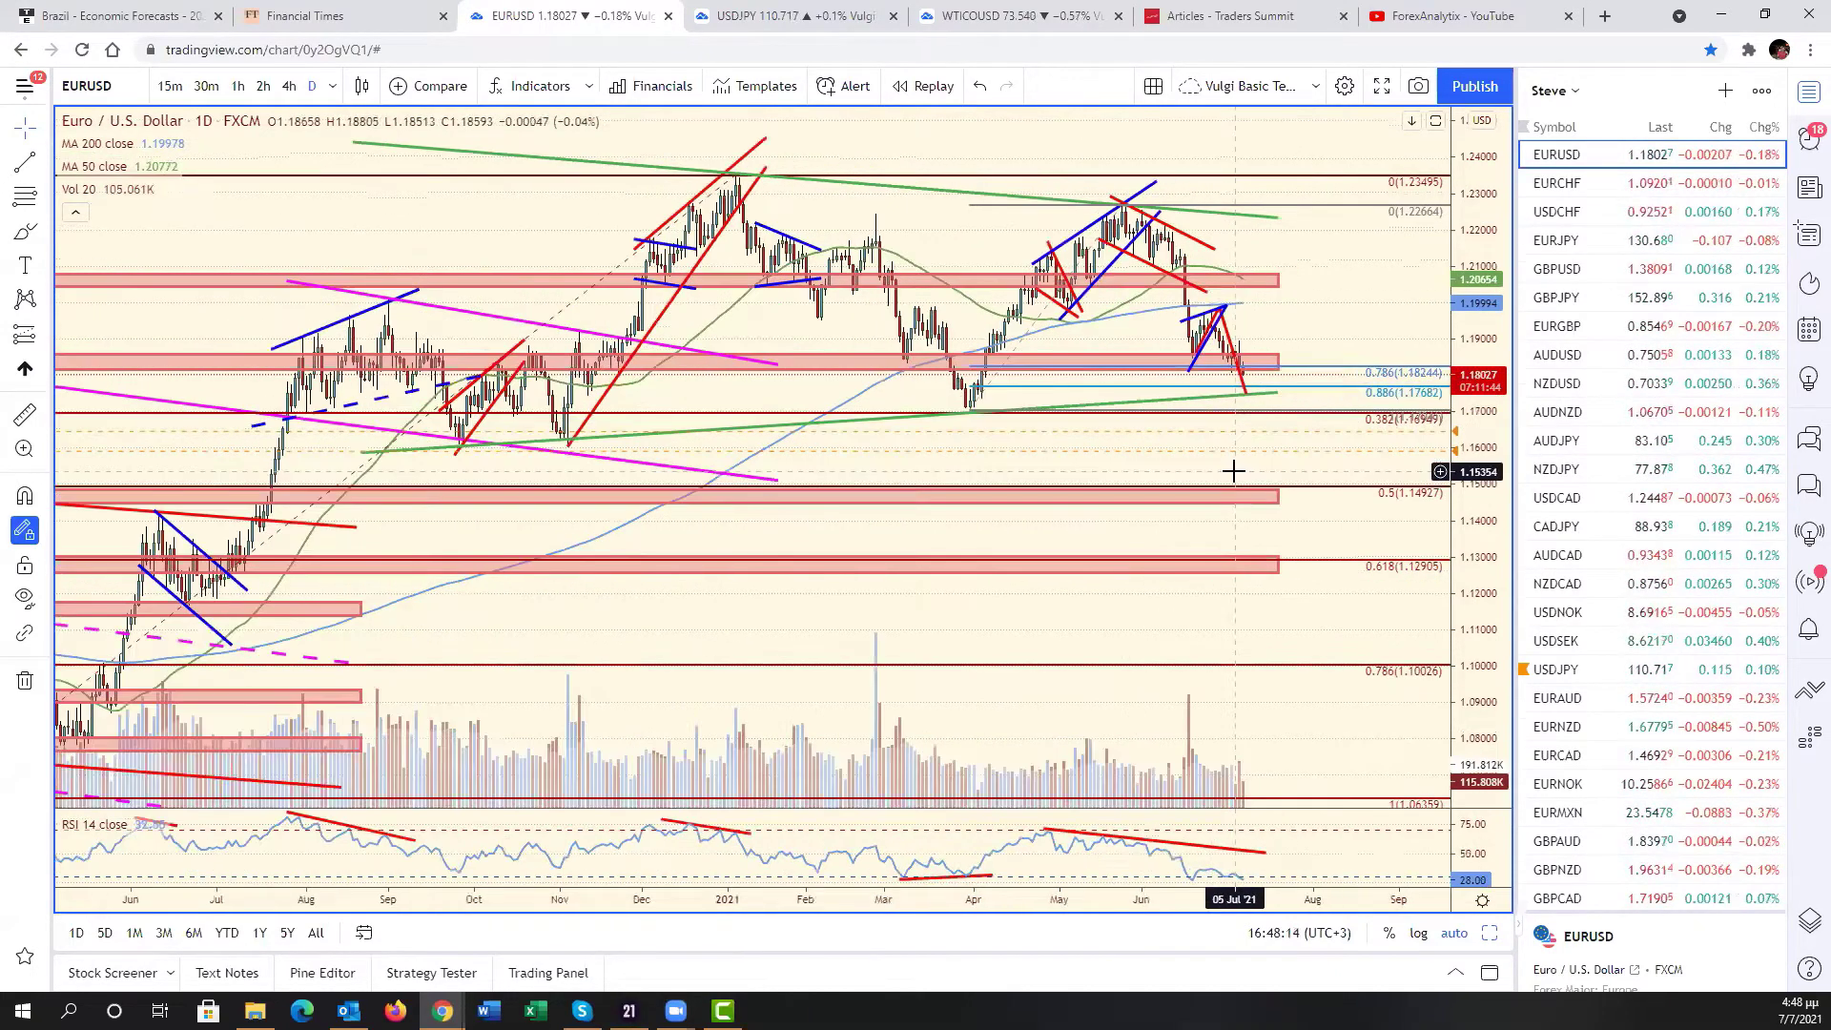
pyautogui.scroll(3, 1233, 472)
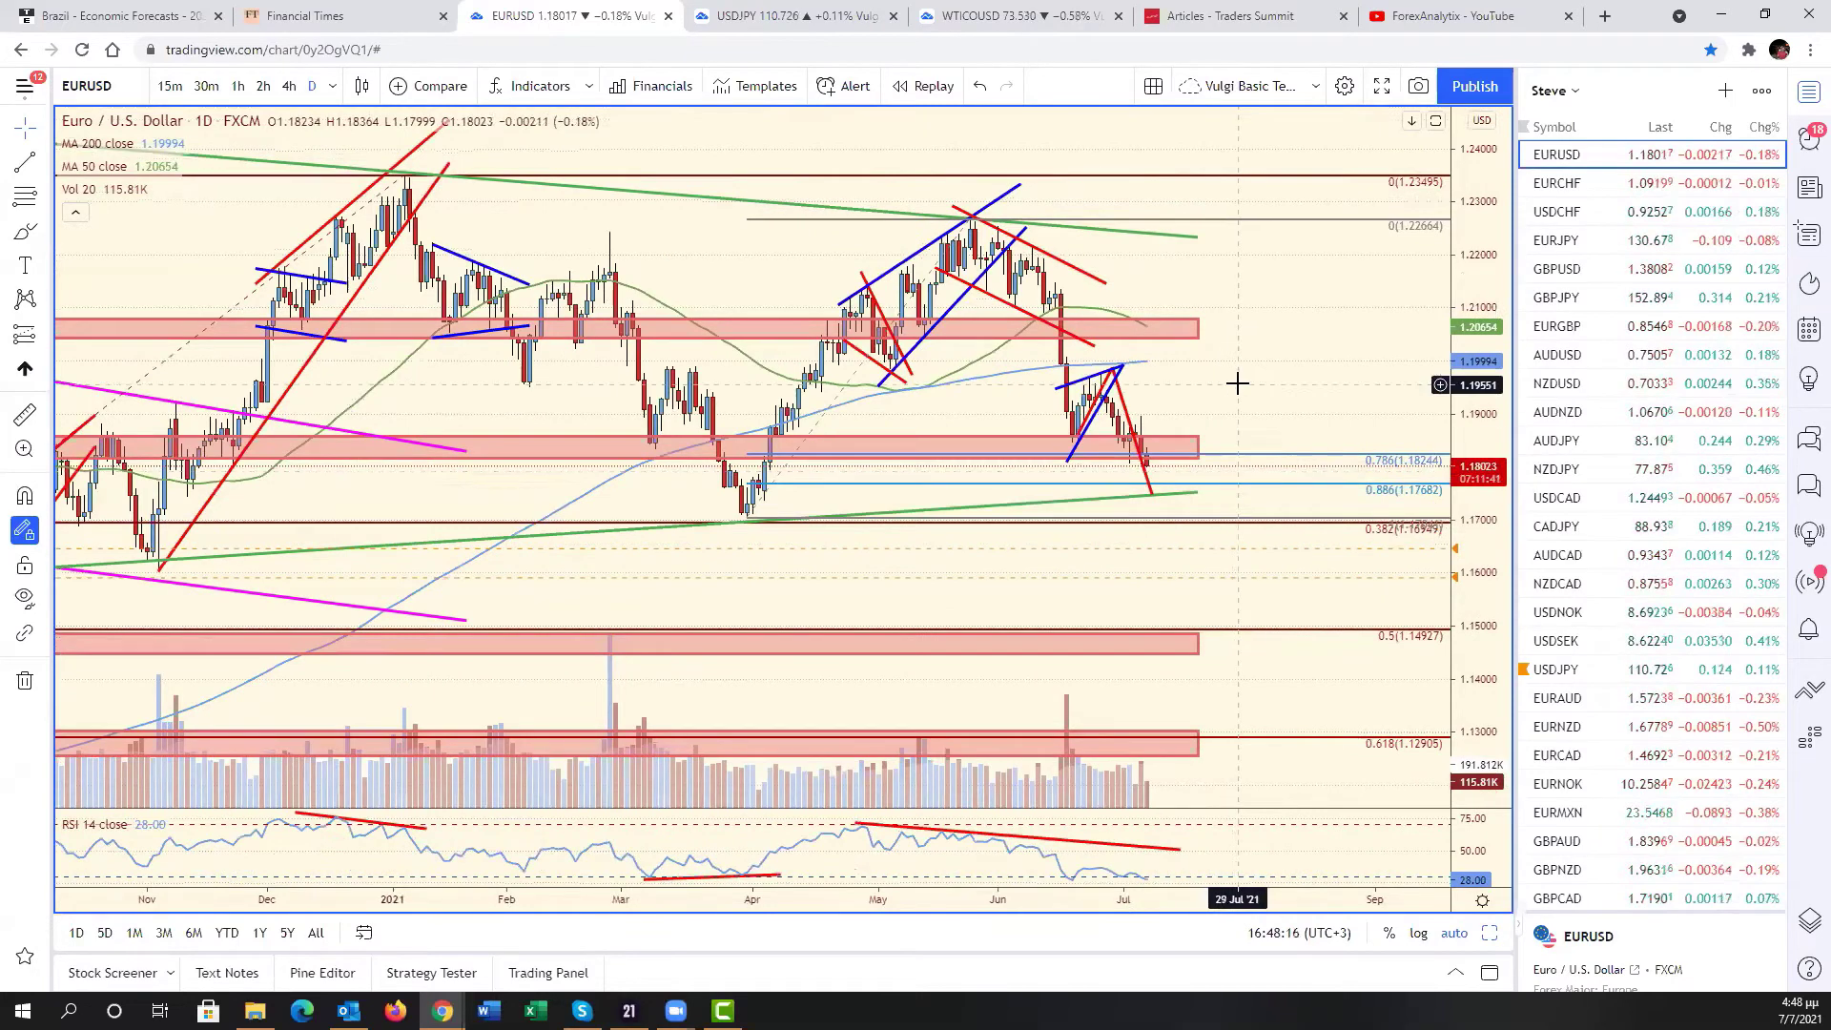
pyautogui.moveTo(1237, 383); pyautogui.dragTo(1443, 849)
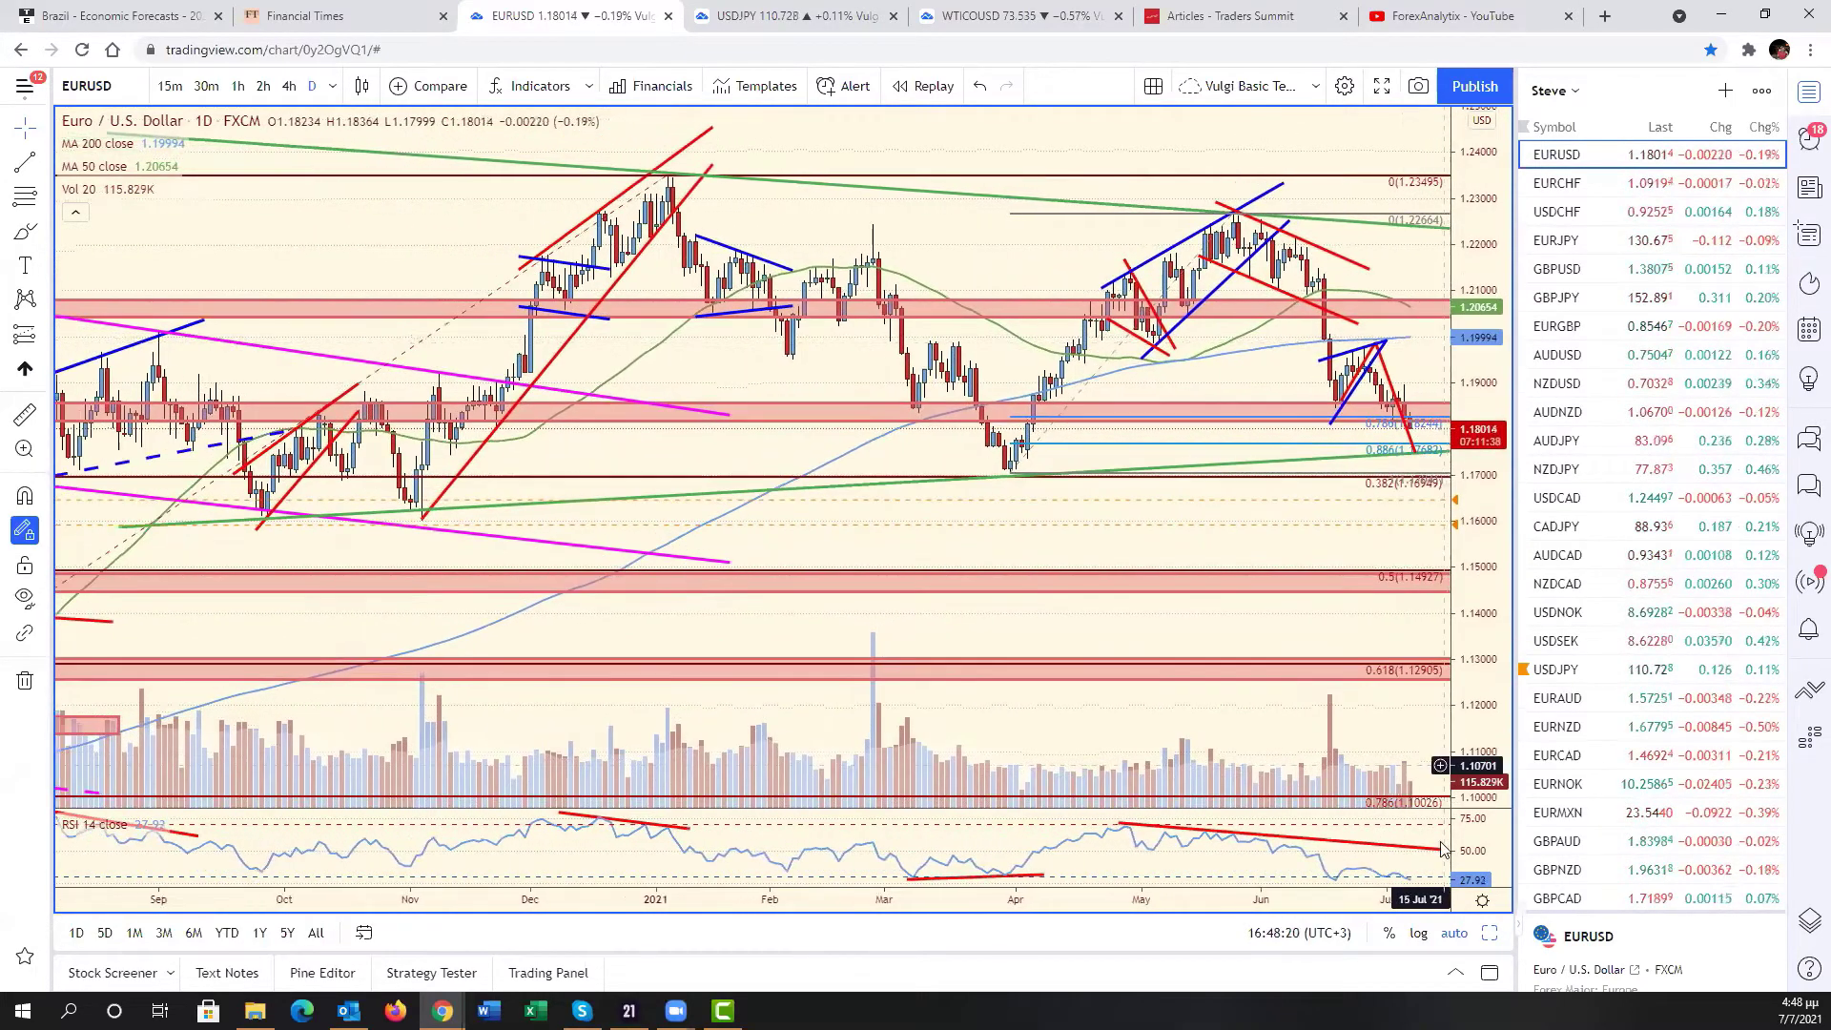
pyautogui.click(1494, 939)
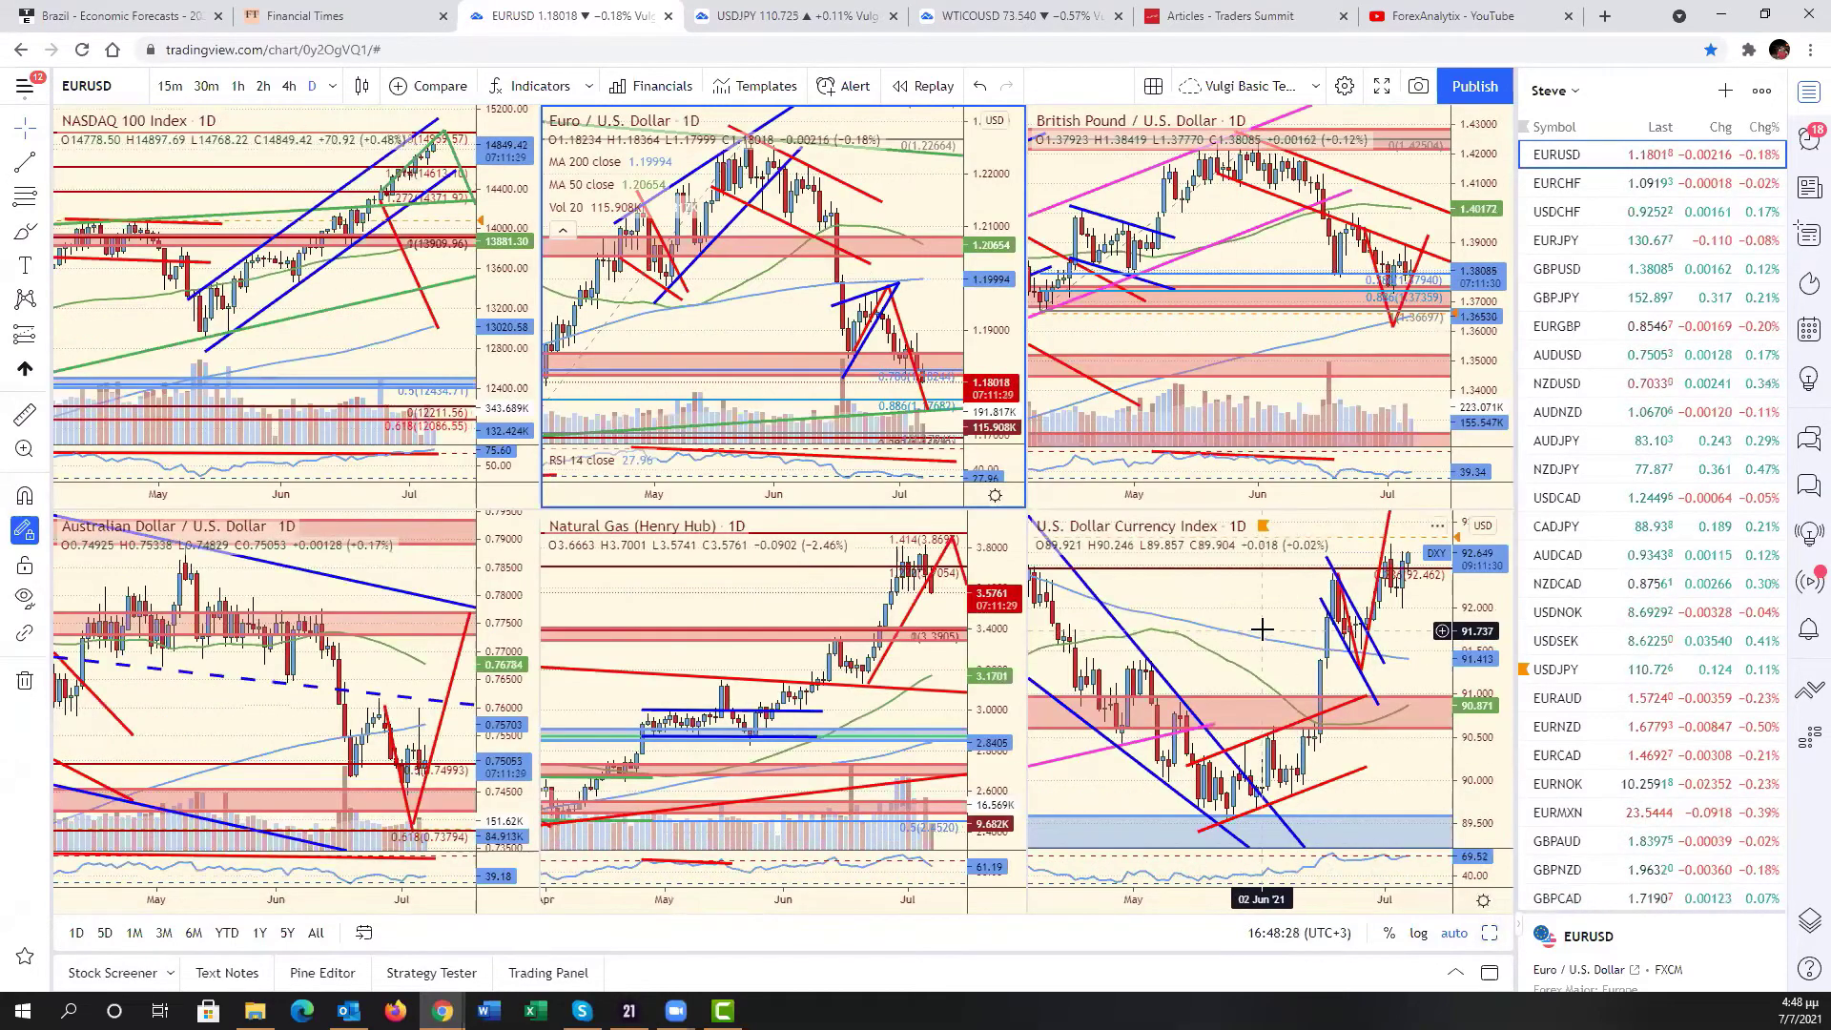
# - Maximize the DXY chart and select its 200-day MA and lower red trend line
pyautogui.click(1479, 892)
pyautogui.click(1490, 933)
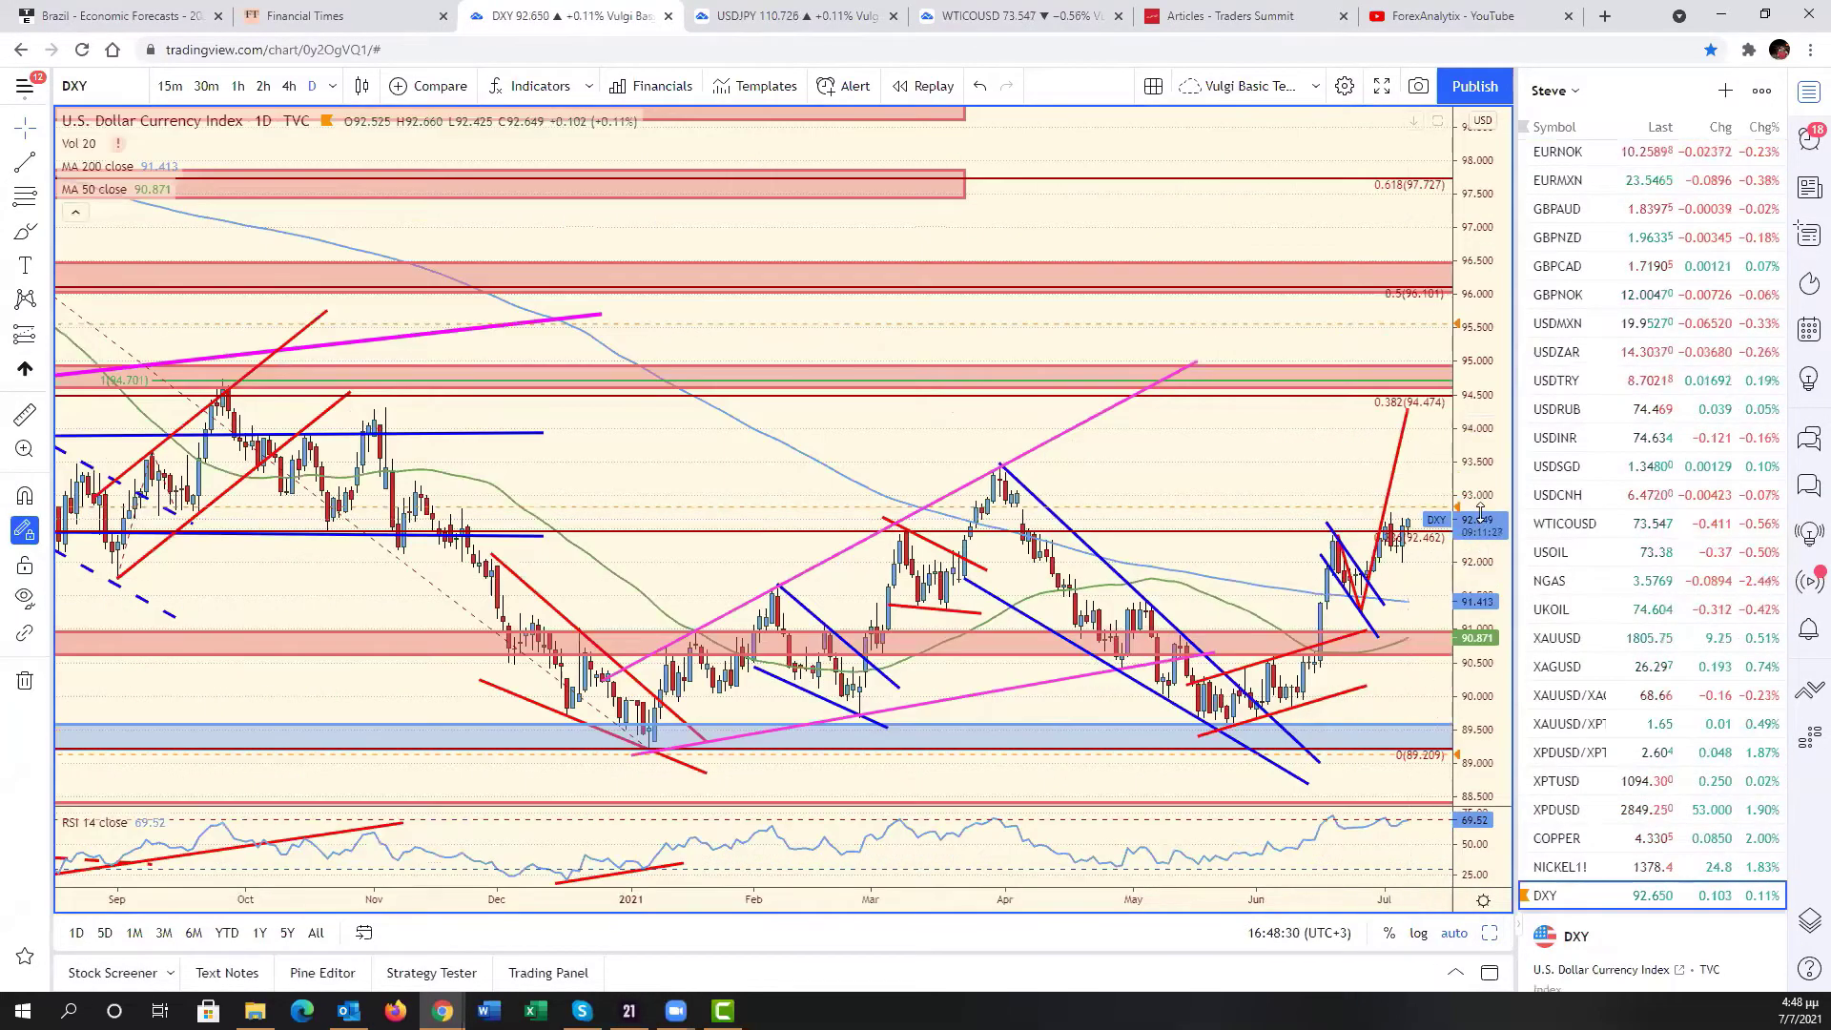
pyautogui.moveTo(1312, 562); pyautogui.dragTo(1185, 535)
pyautogui.click(1239, 531)
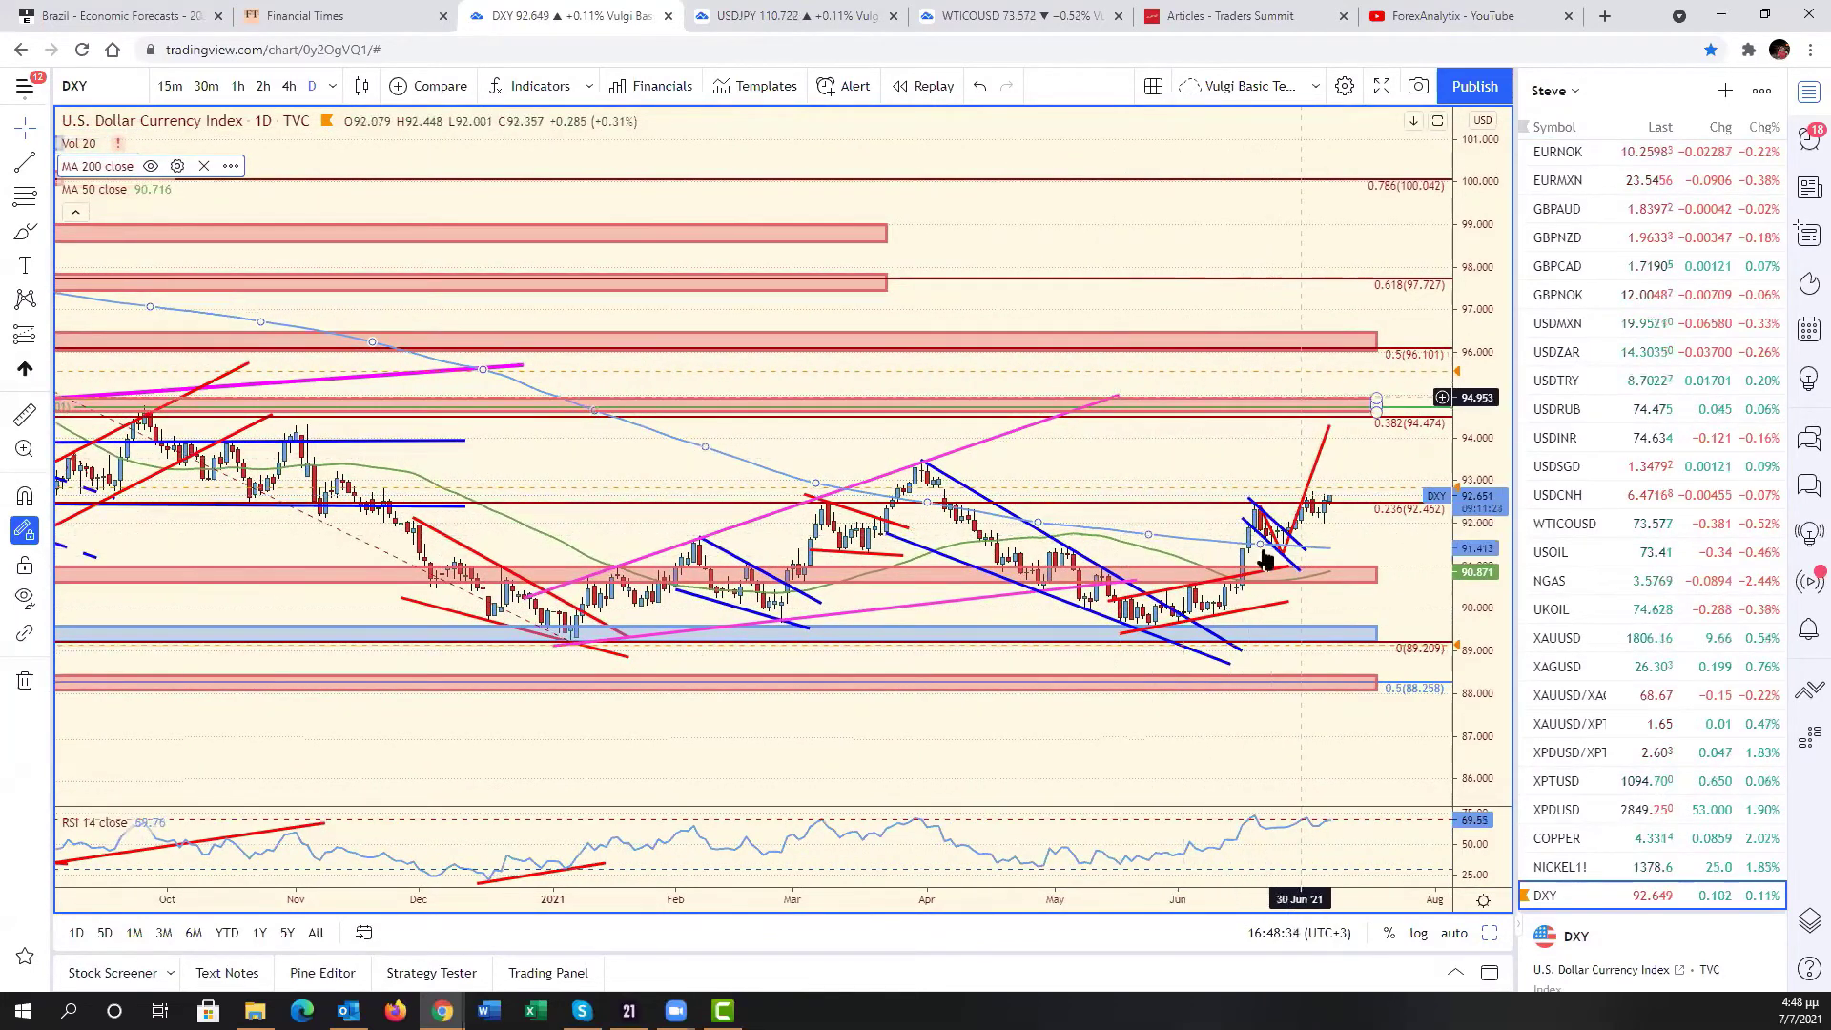
pyautogui.click(1249, 612)
# - Zoom through the DXY chart, then return to the six-chart grid
pyautogui.scroll(-3, 1250, 617)
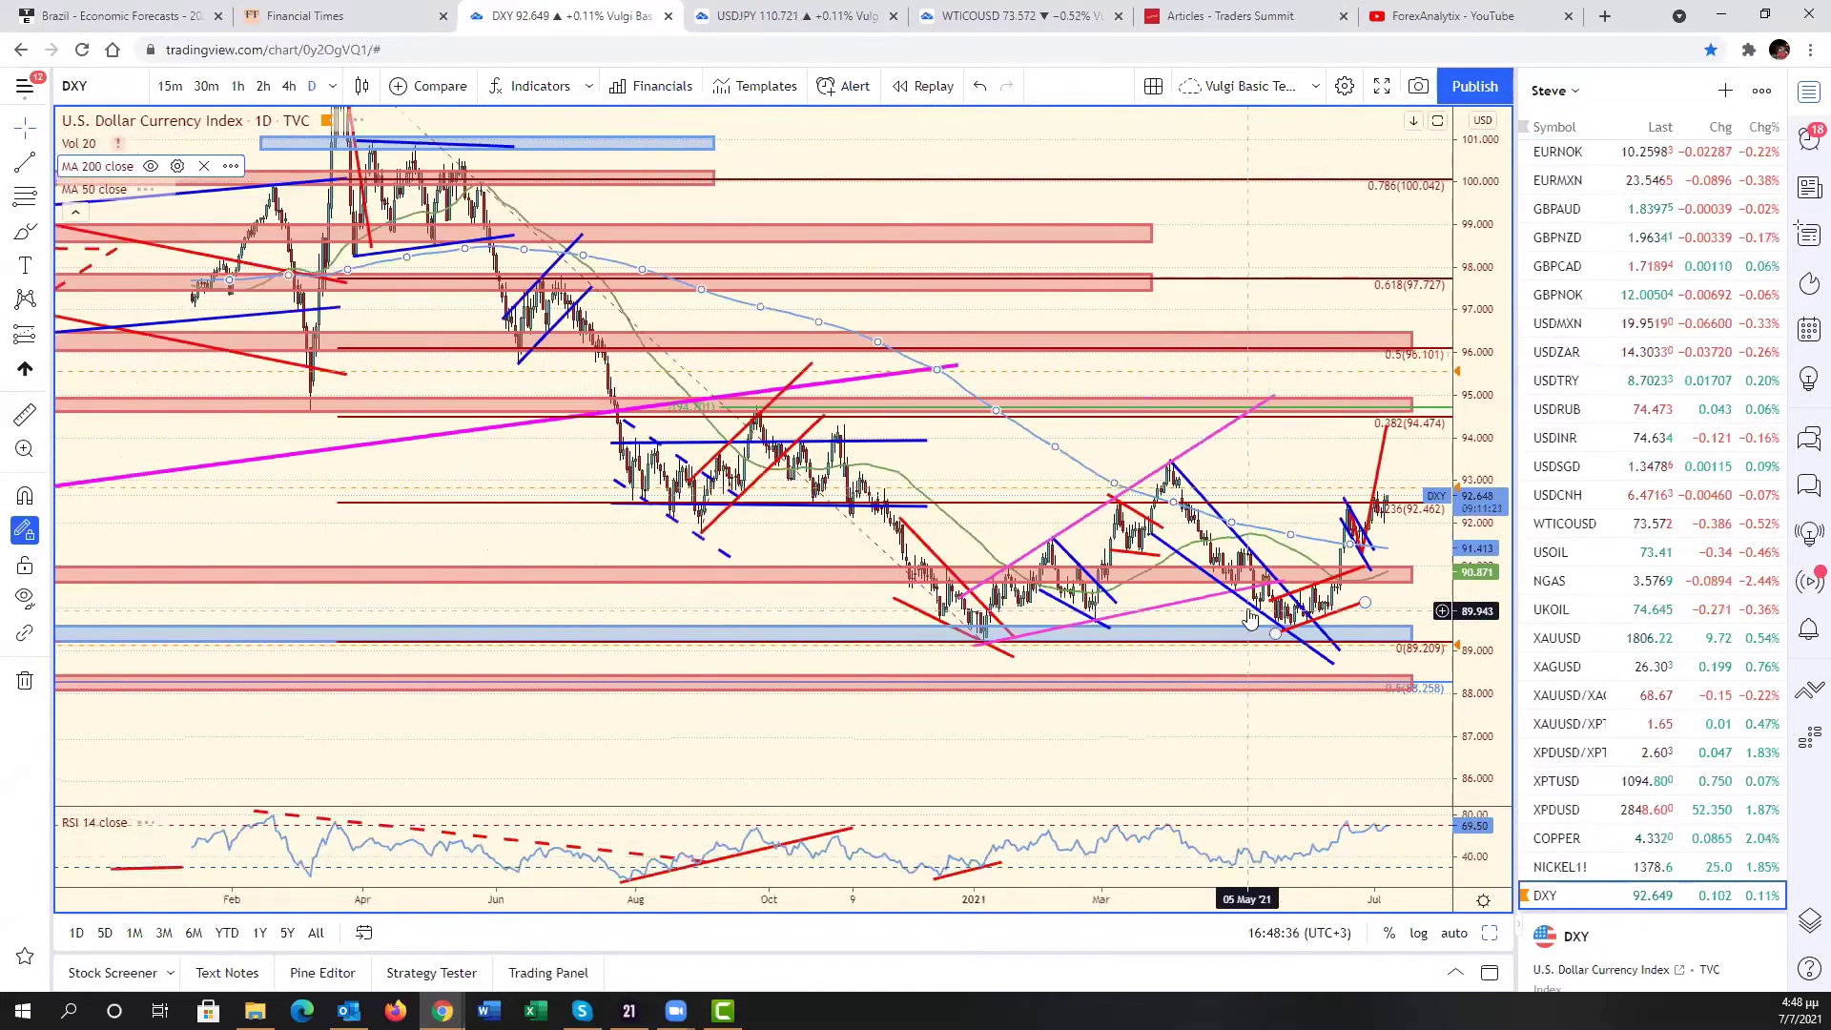
pyautogui.scroll(2, 1251, 620)
pyautogui.scroll(4, 1250, 620)
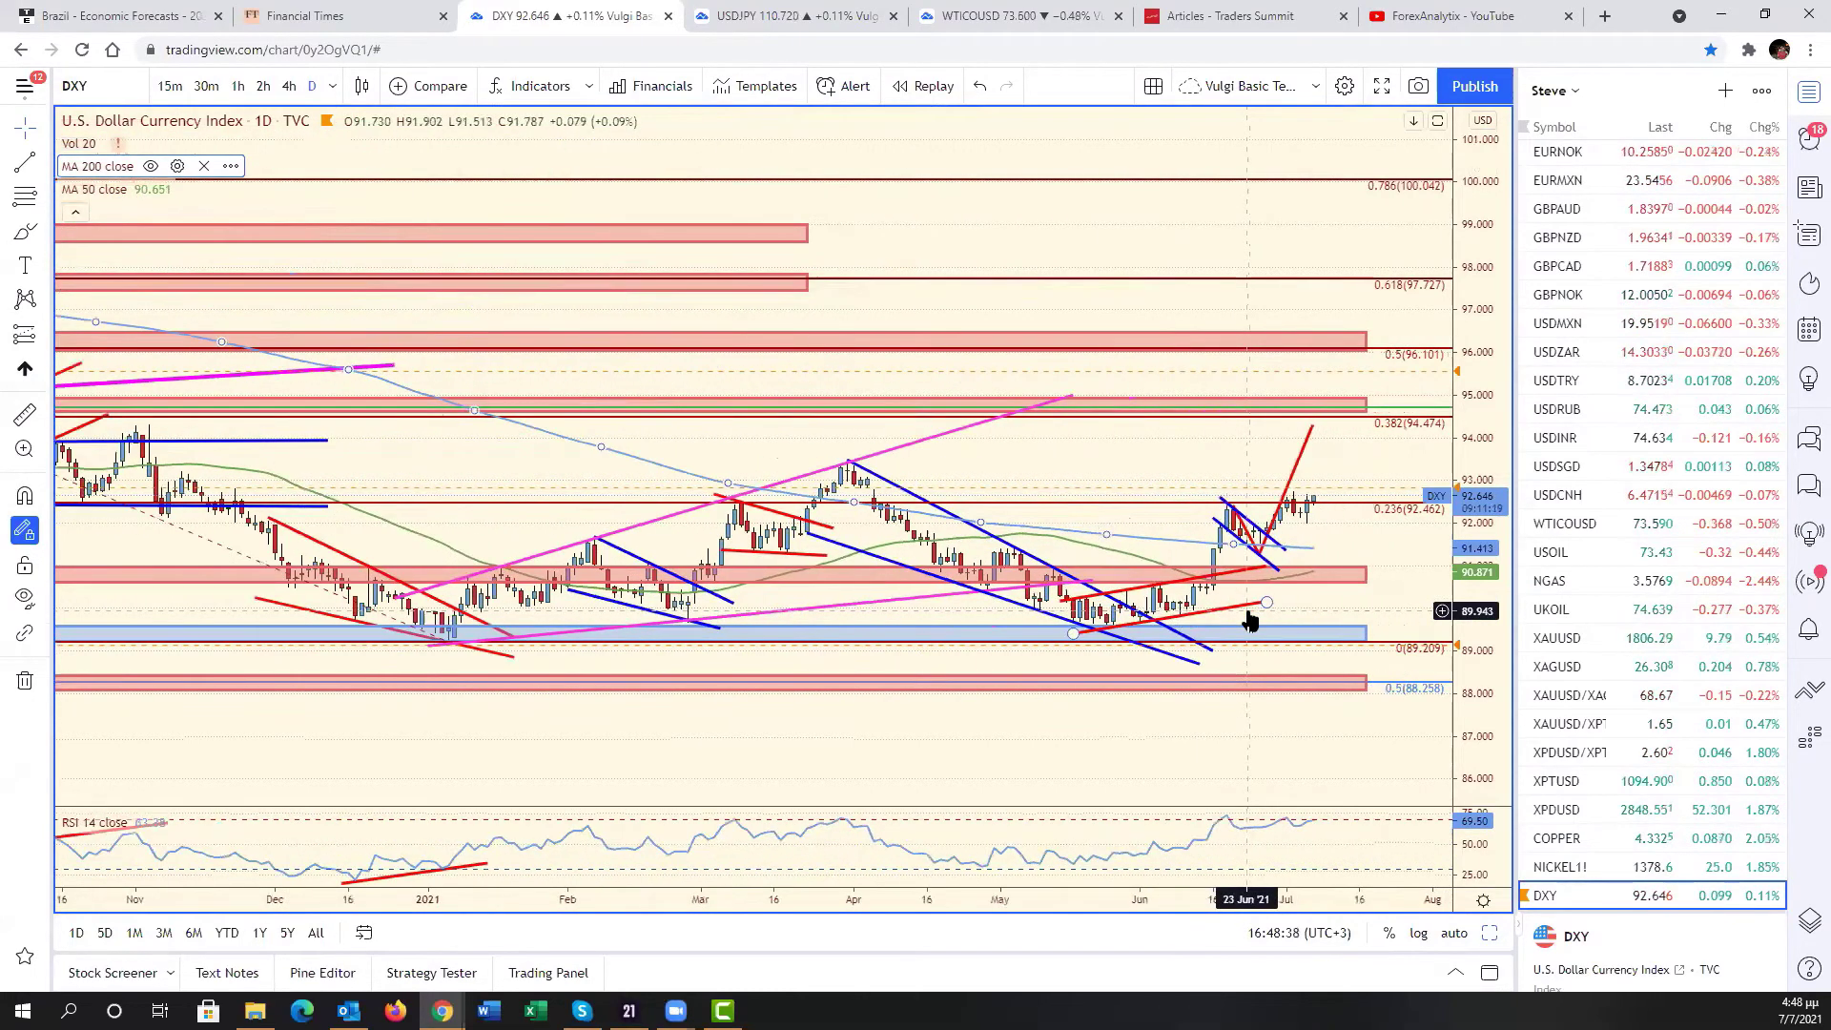
pyautogui.scroll(2, 1250, 620)
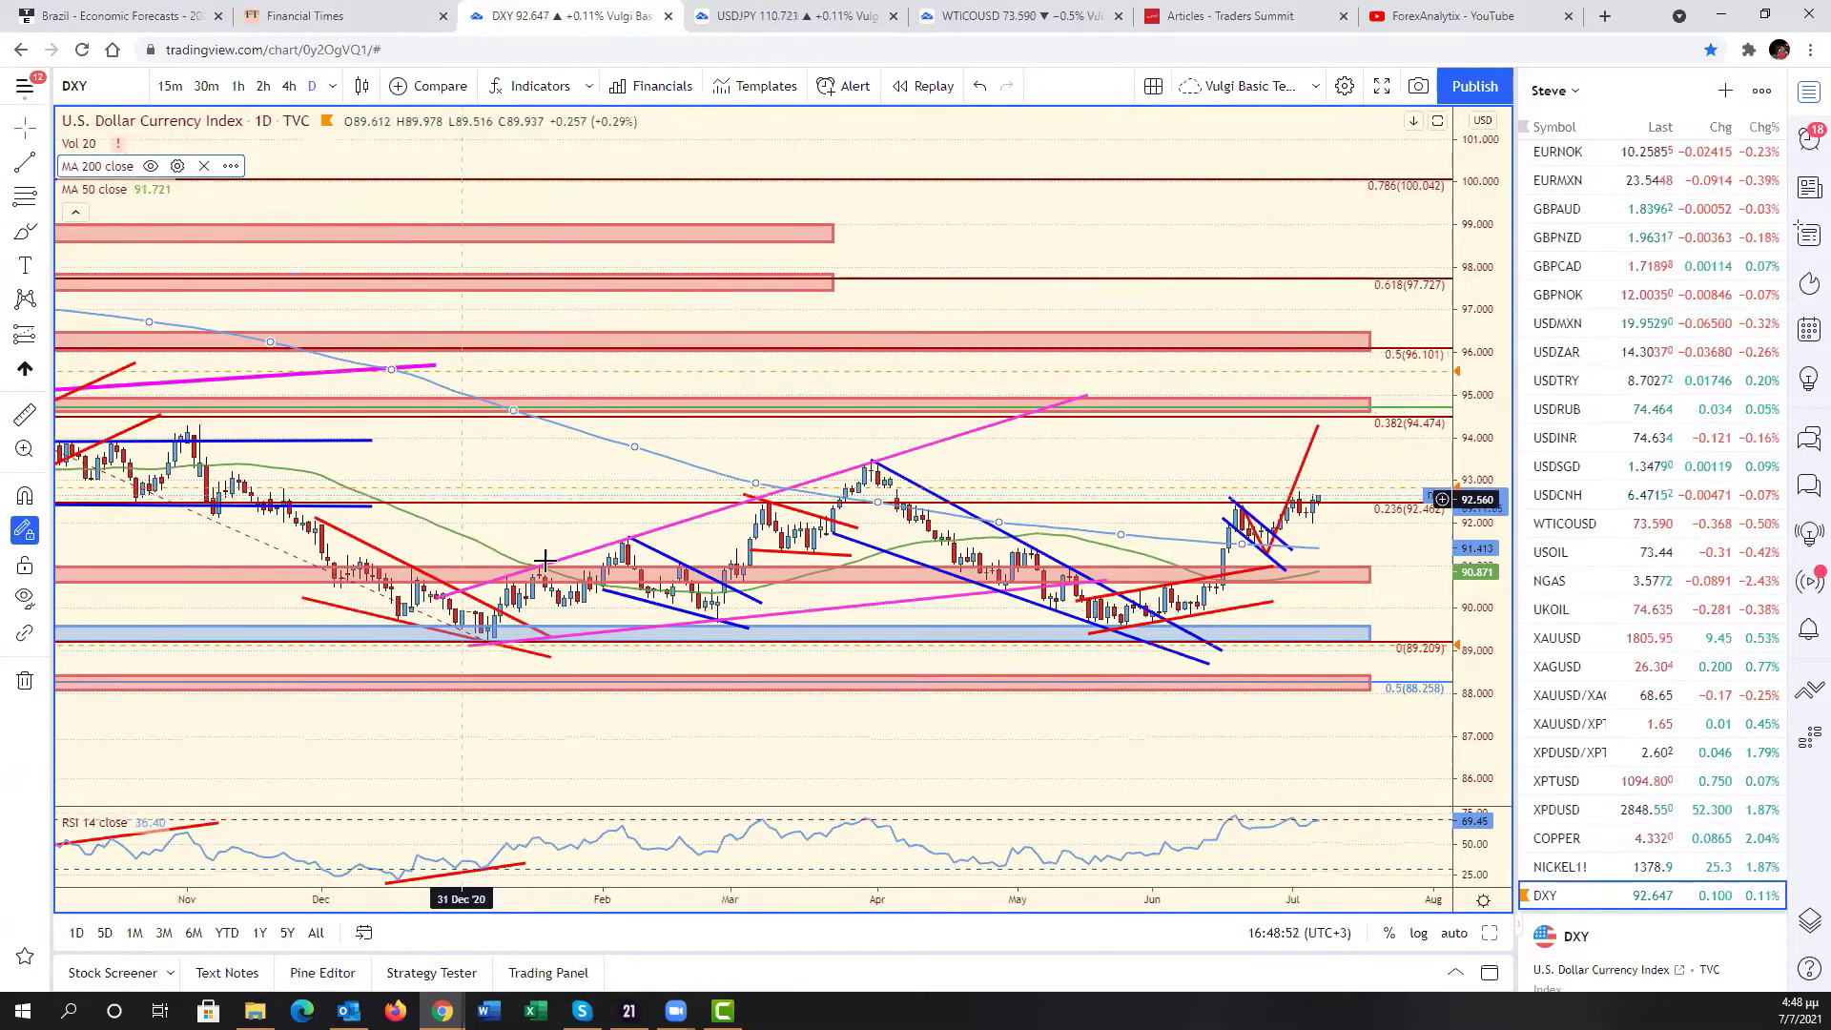
pyautogui.scroll(-3, 754, 449)
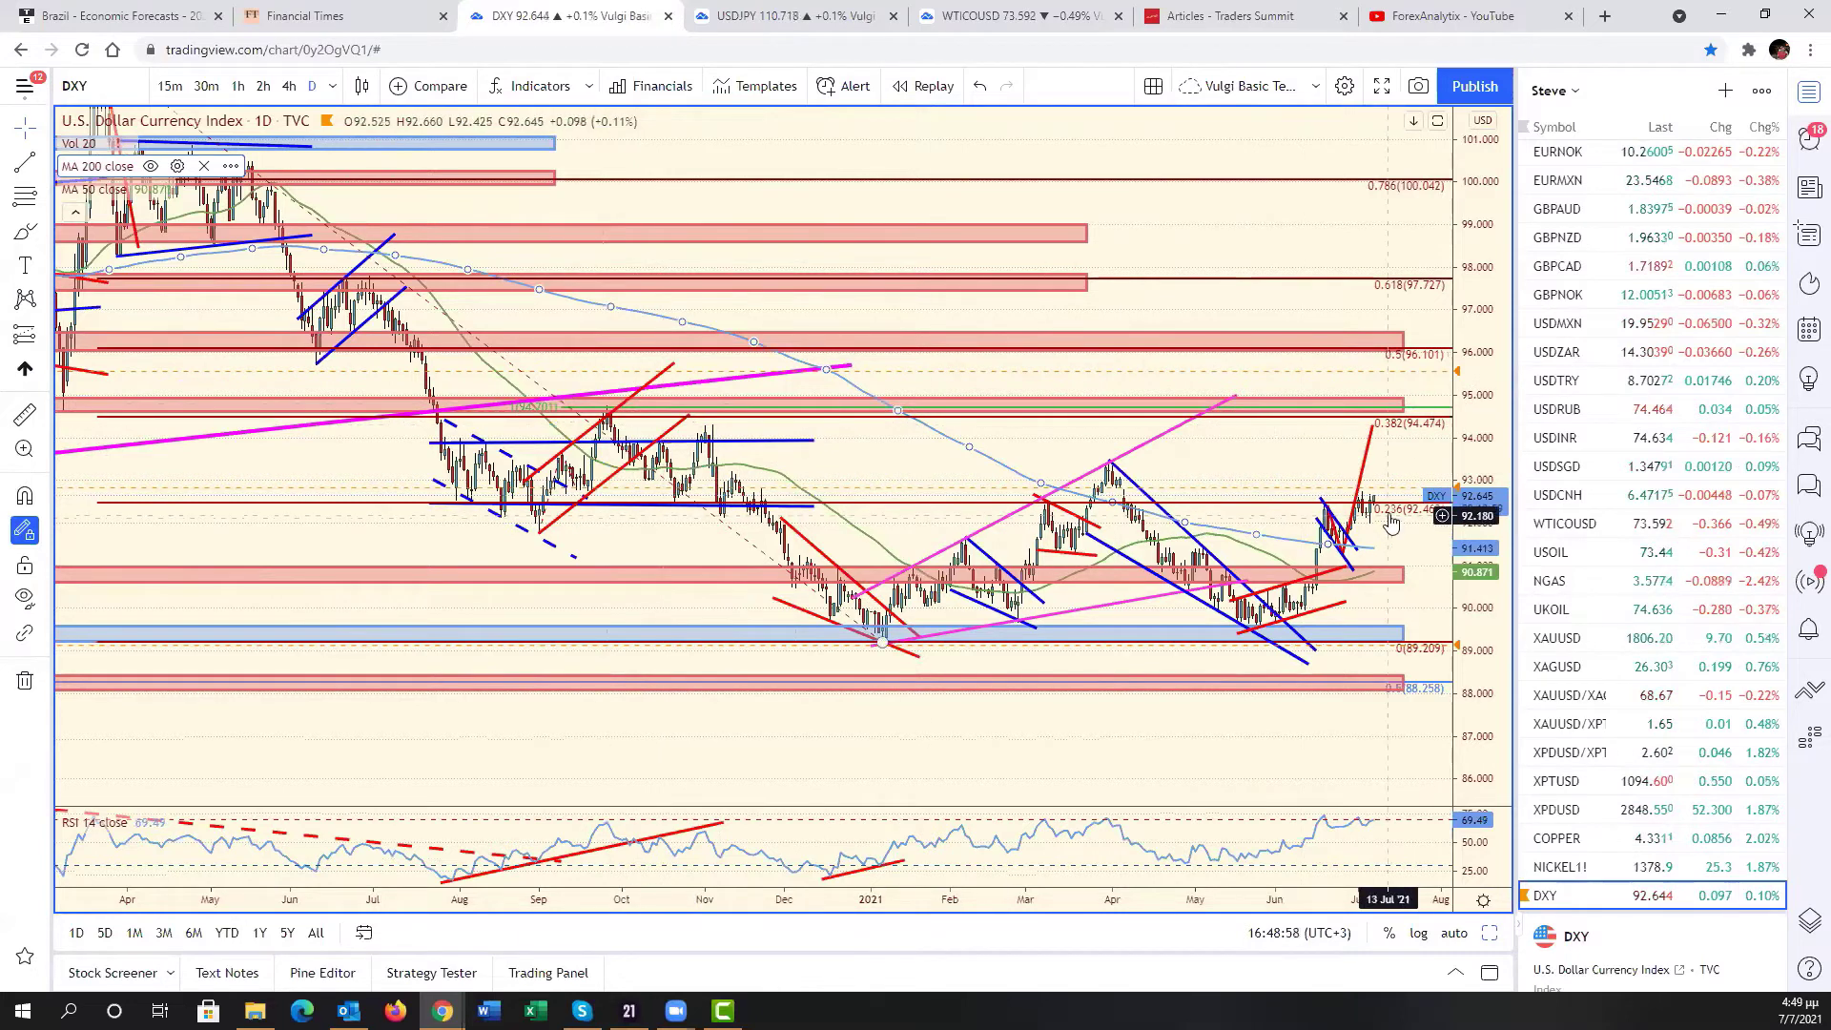
pyautogui.scroll(3, 1397, 525)
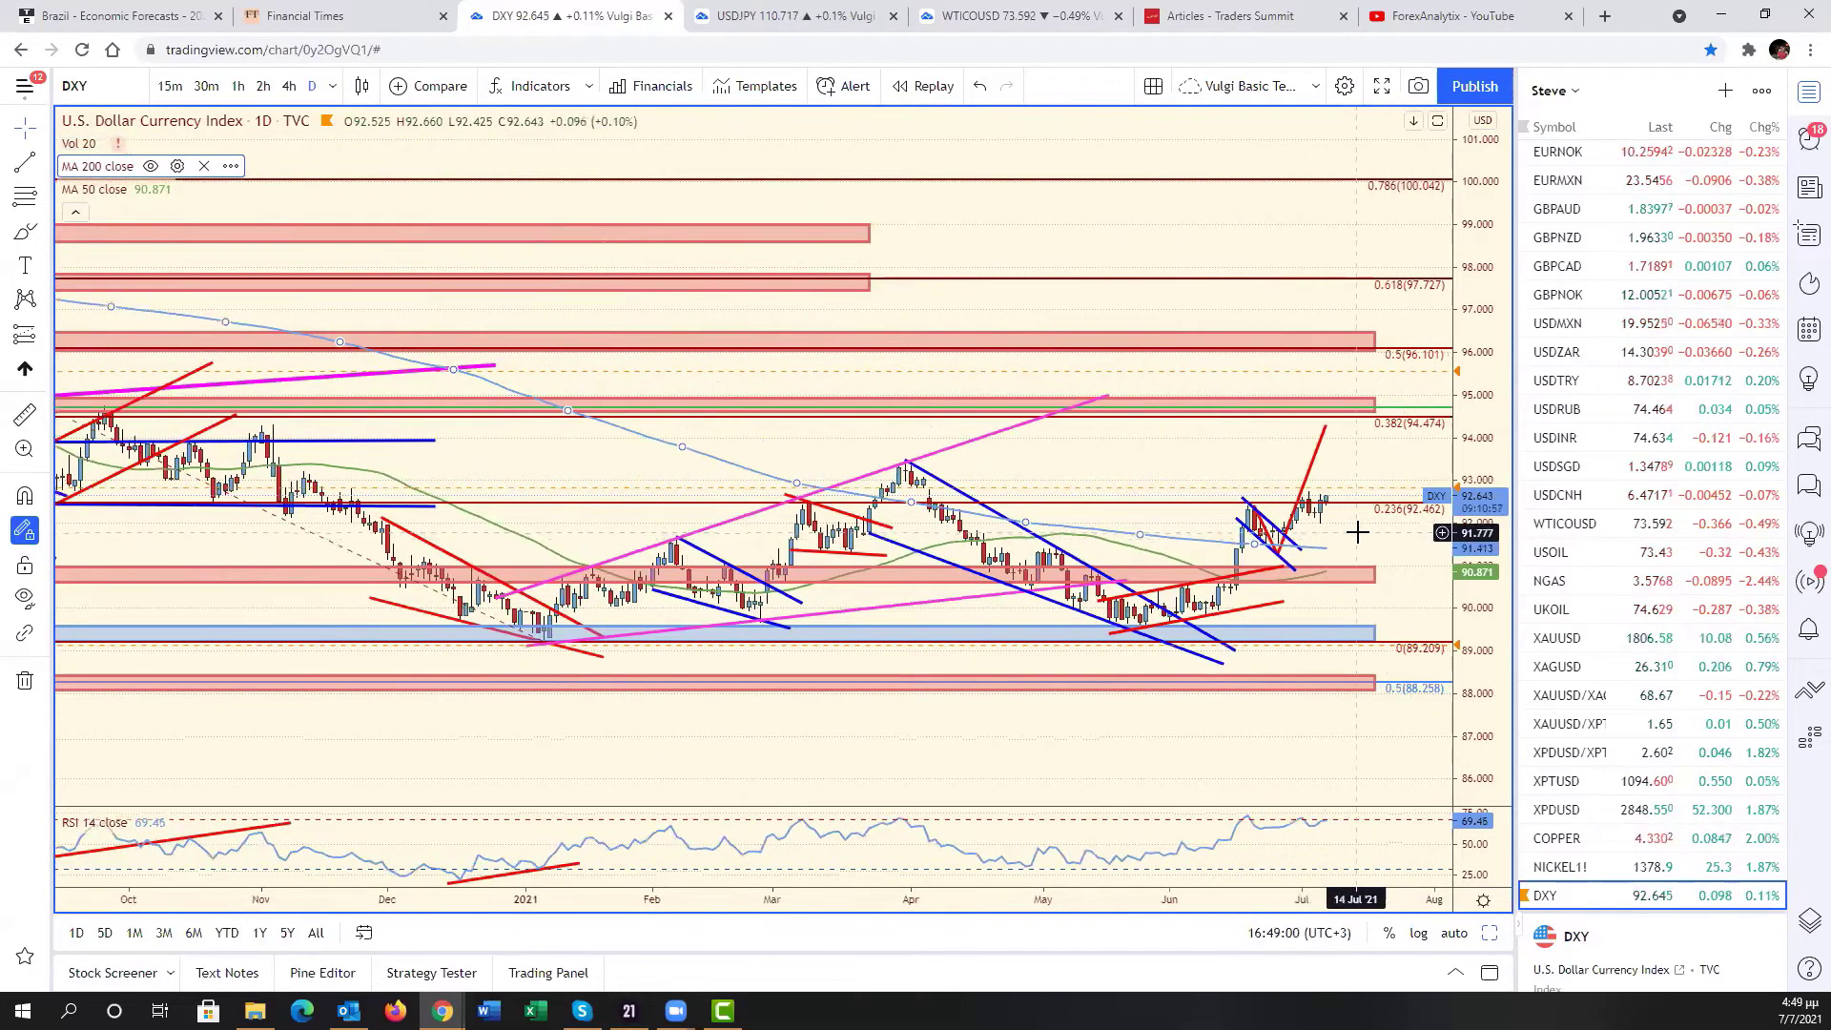
pyautogui.scroll(2, 1354, 532)
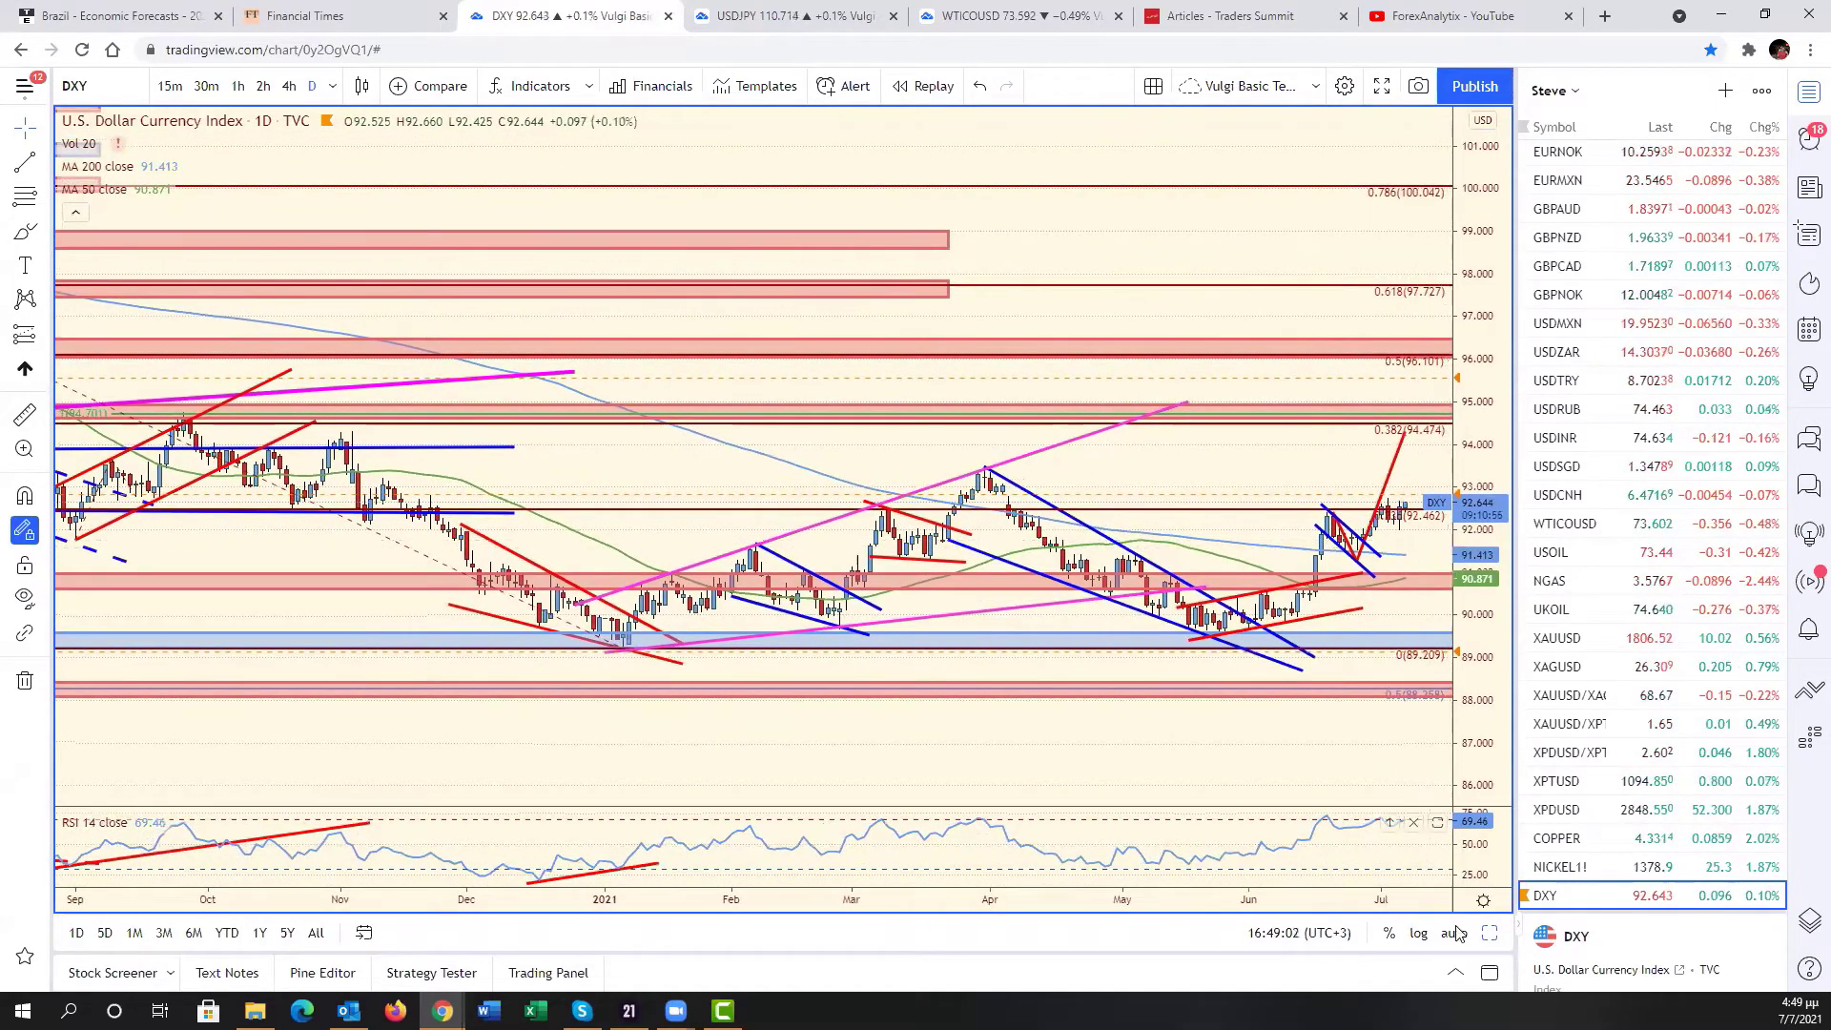
pyautogui.scroll(1, 1418, 855)
pyautogui.hotkey('alt', 'Return')
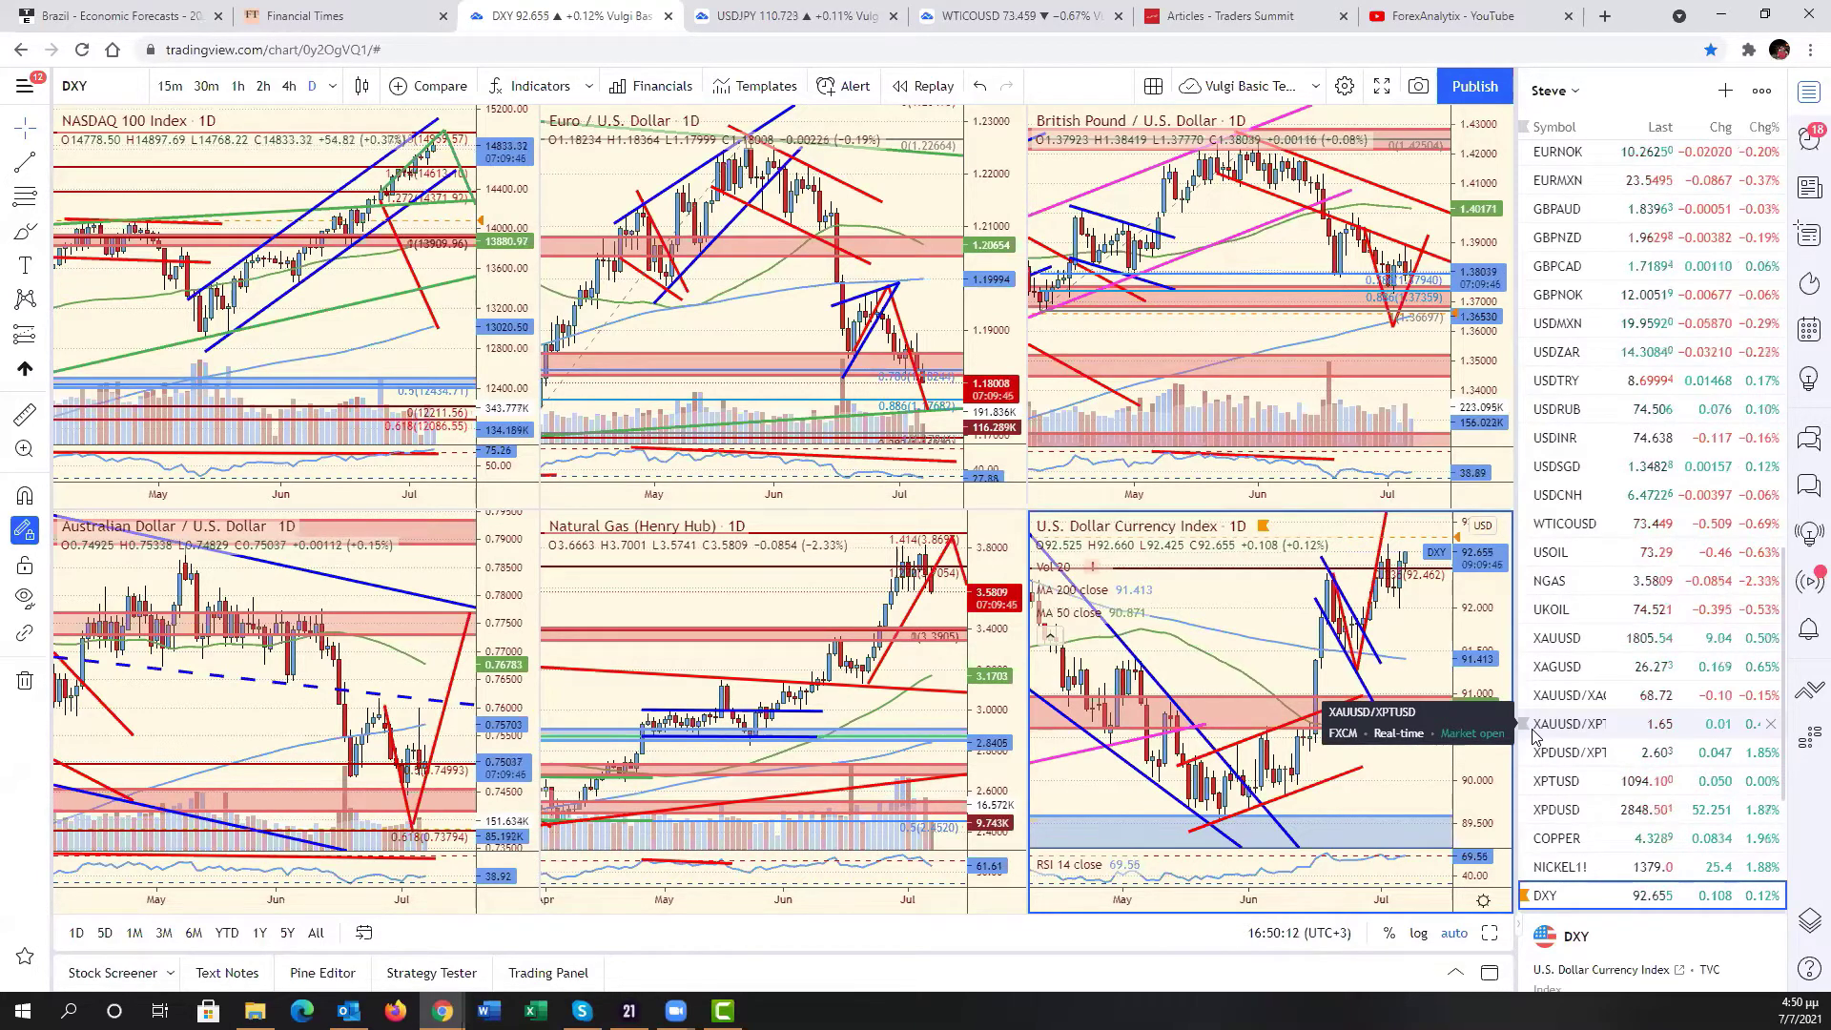
# - Load AUDC into the top-left NASDAQ chart pane
pyautogui.click(1359, 322)
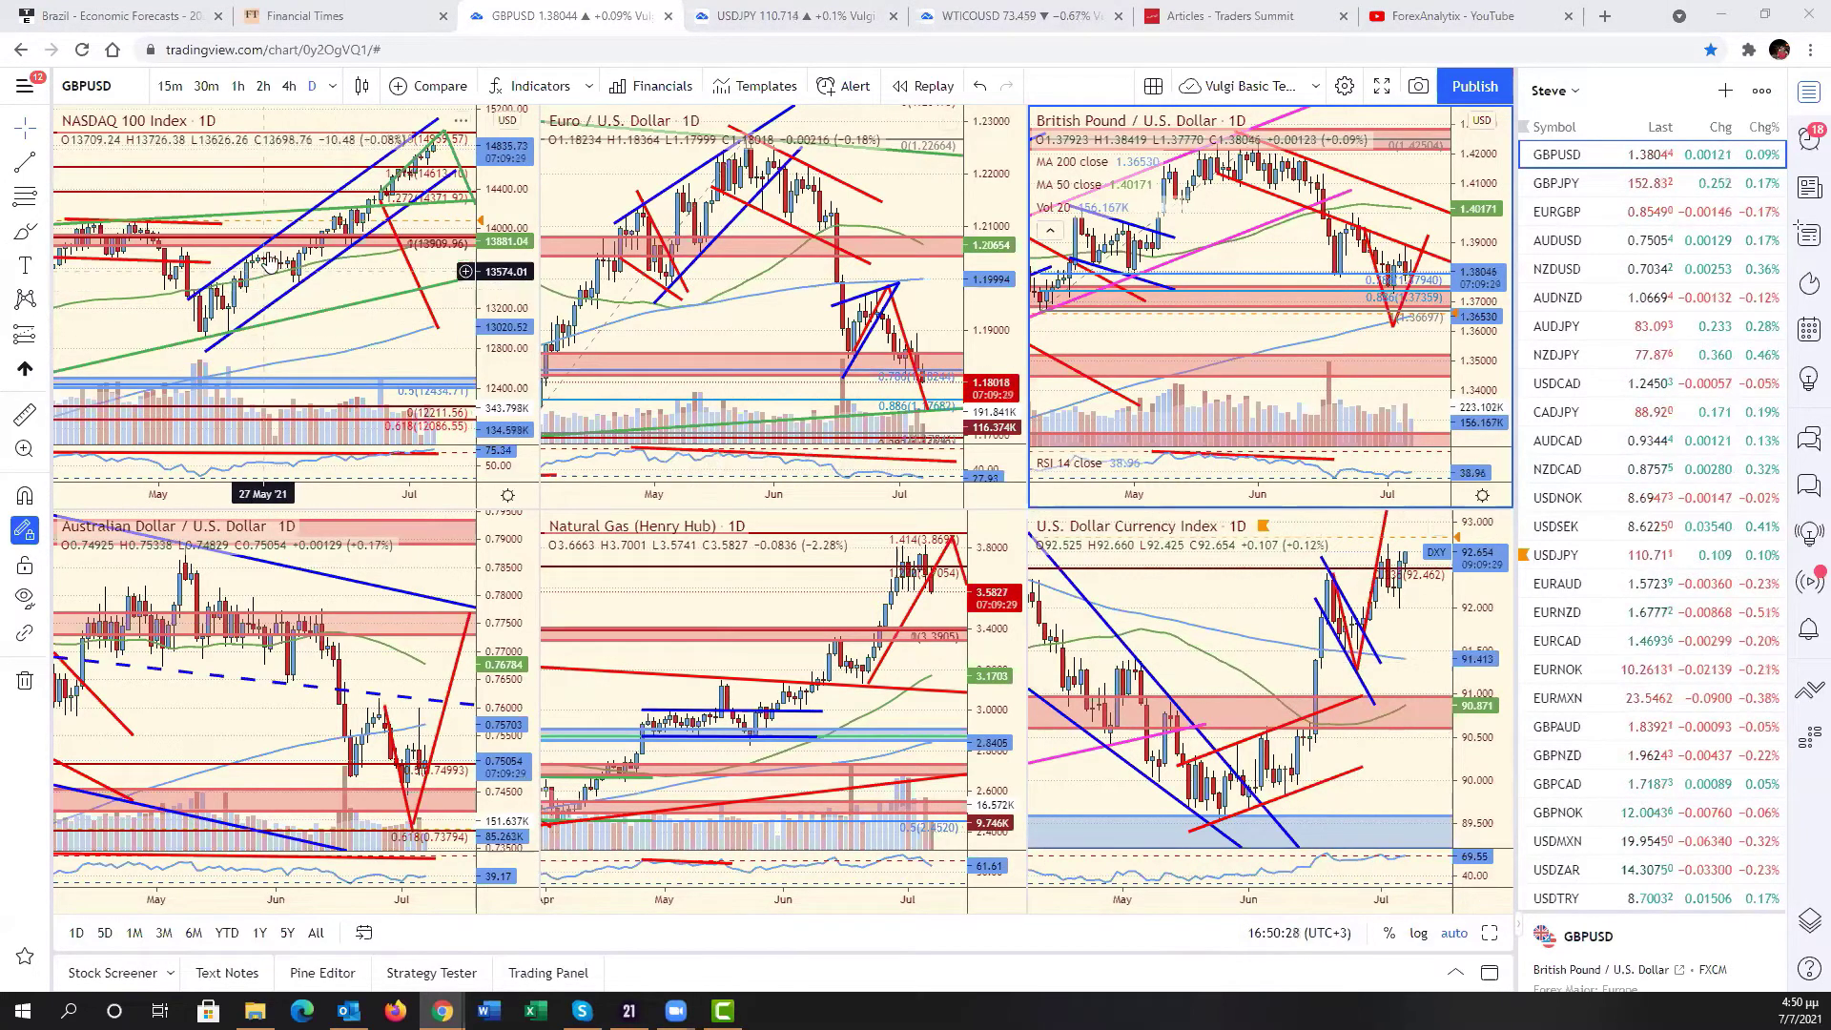
pyautogui.click(331, 255)
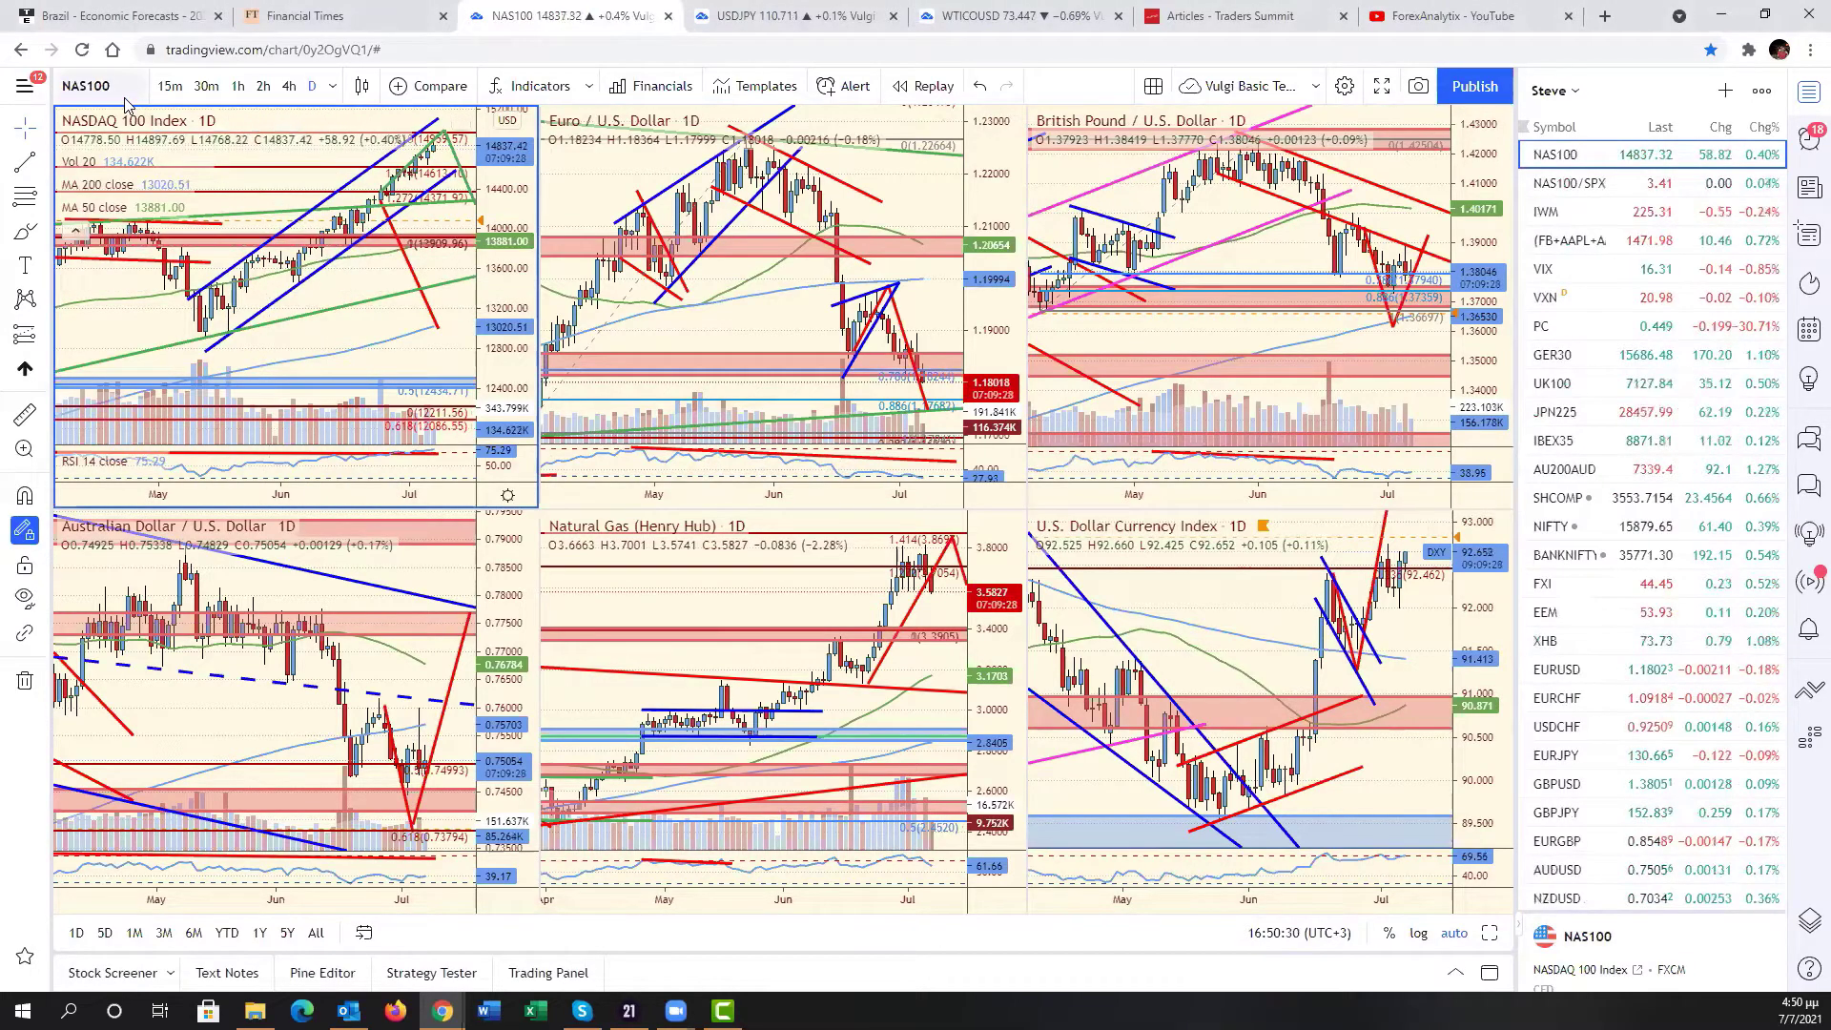
pyautogui.write('AUDC')
pyautogui.press('Return')
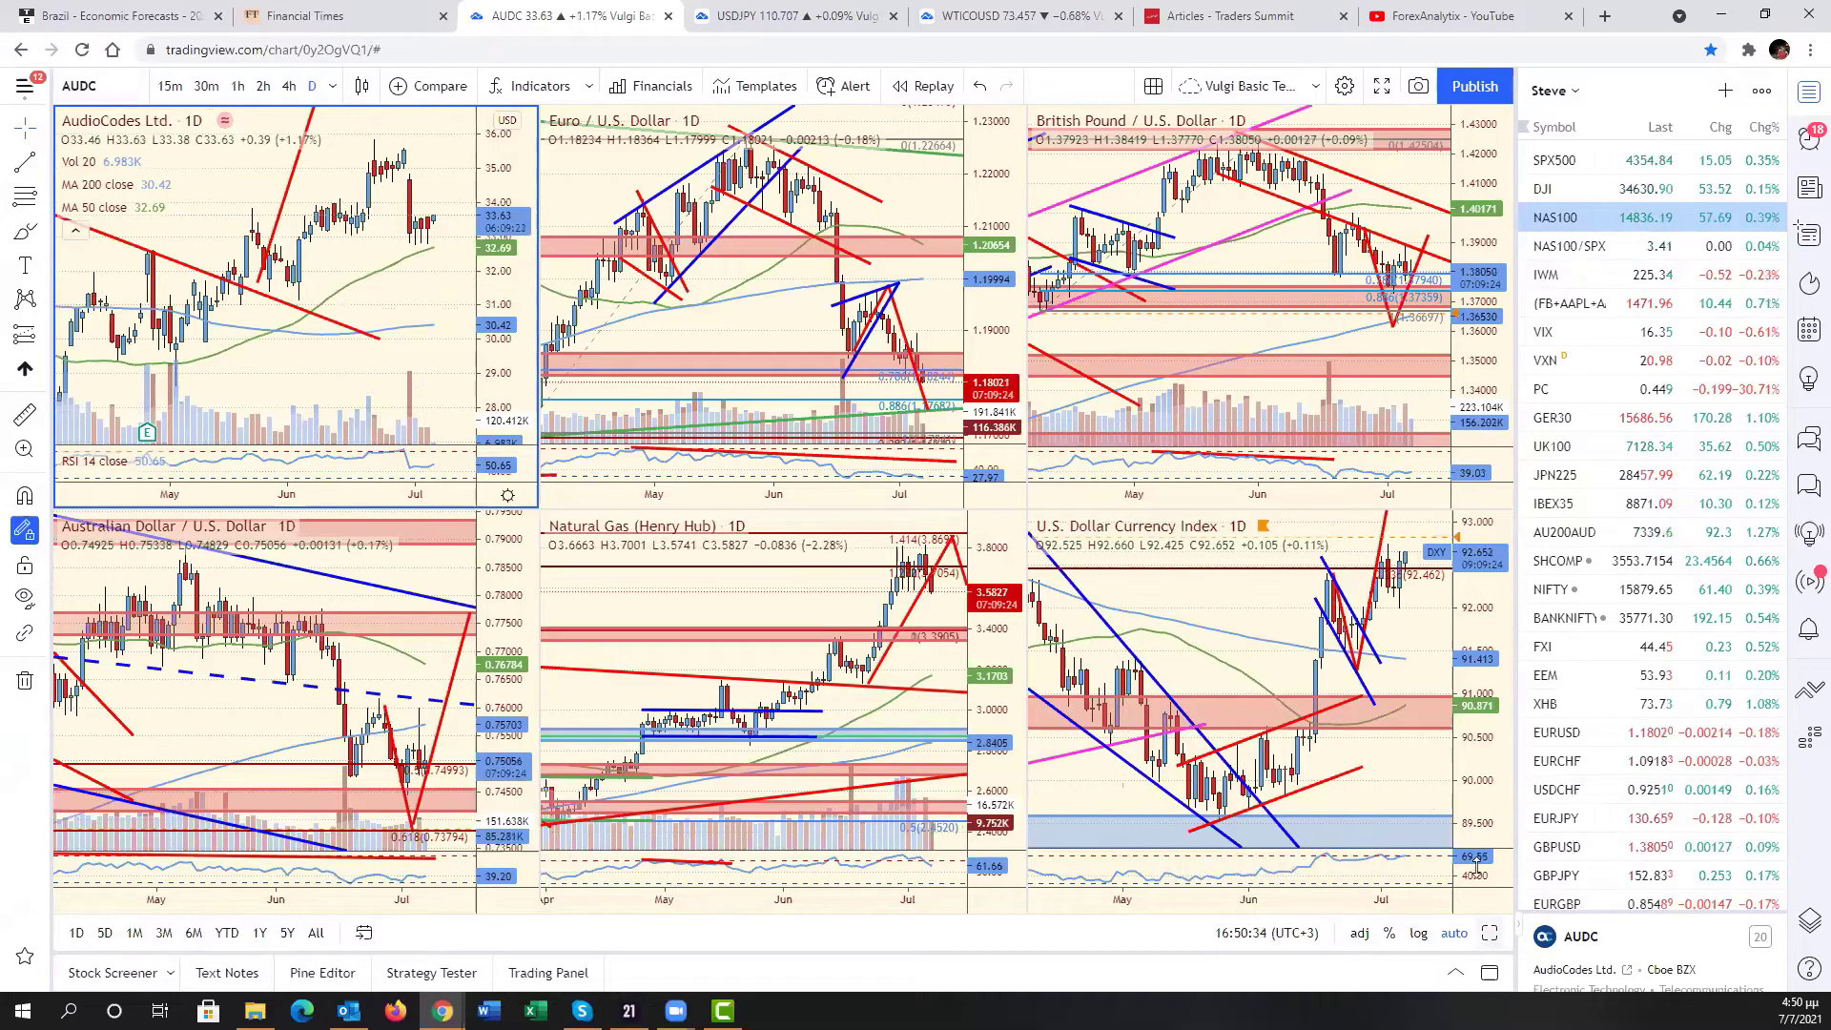
# - Maximize the AUDC chart, squeeze its price scale and leave room on the right
pyautogui.hotkey('alt', 'Return')
pyautogui.moveTo(1466, 730); pyautogui.dragTo(1403, 674)
pyautogui.moveTo(1157, 675); pyautogui.dragTo(1079, 426)
pyautogui.scroll(-5, 1097, 544)
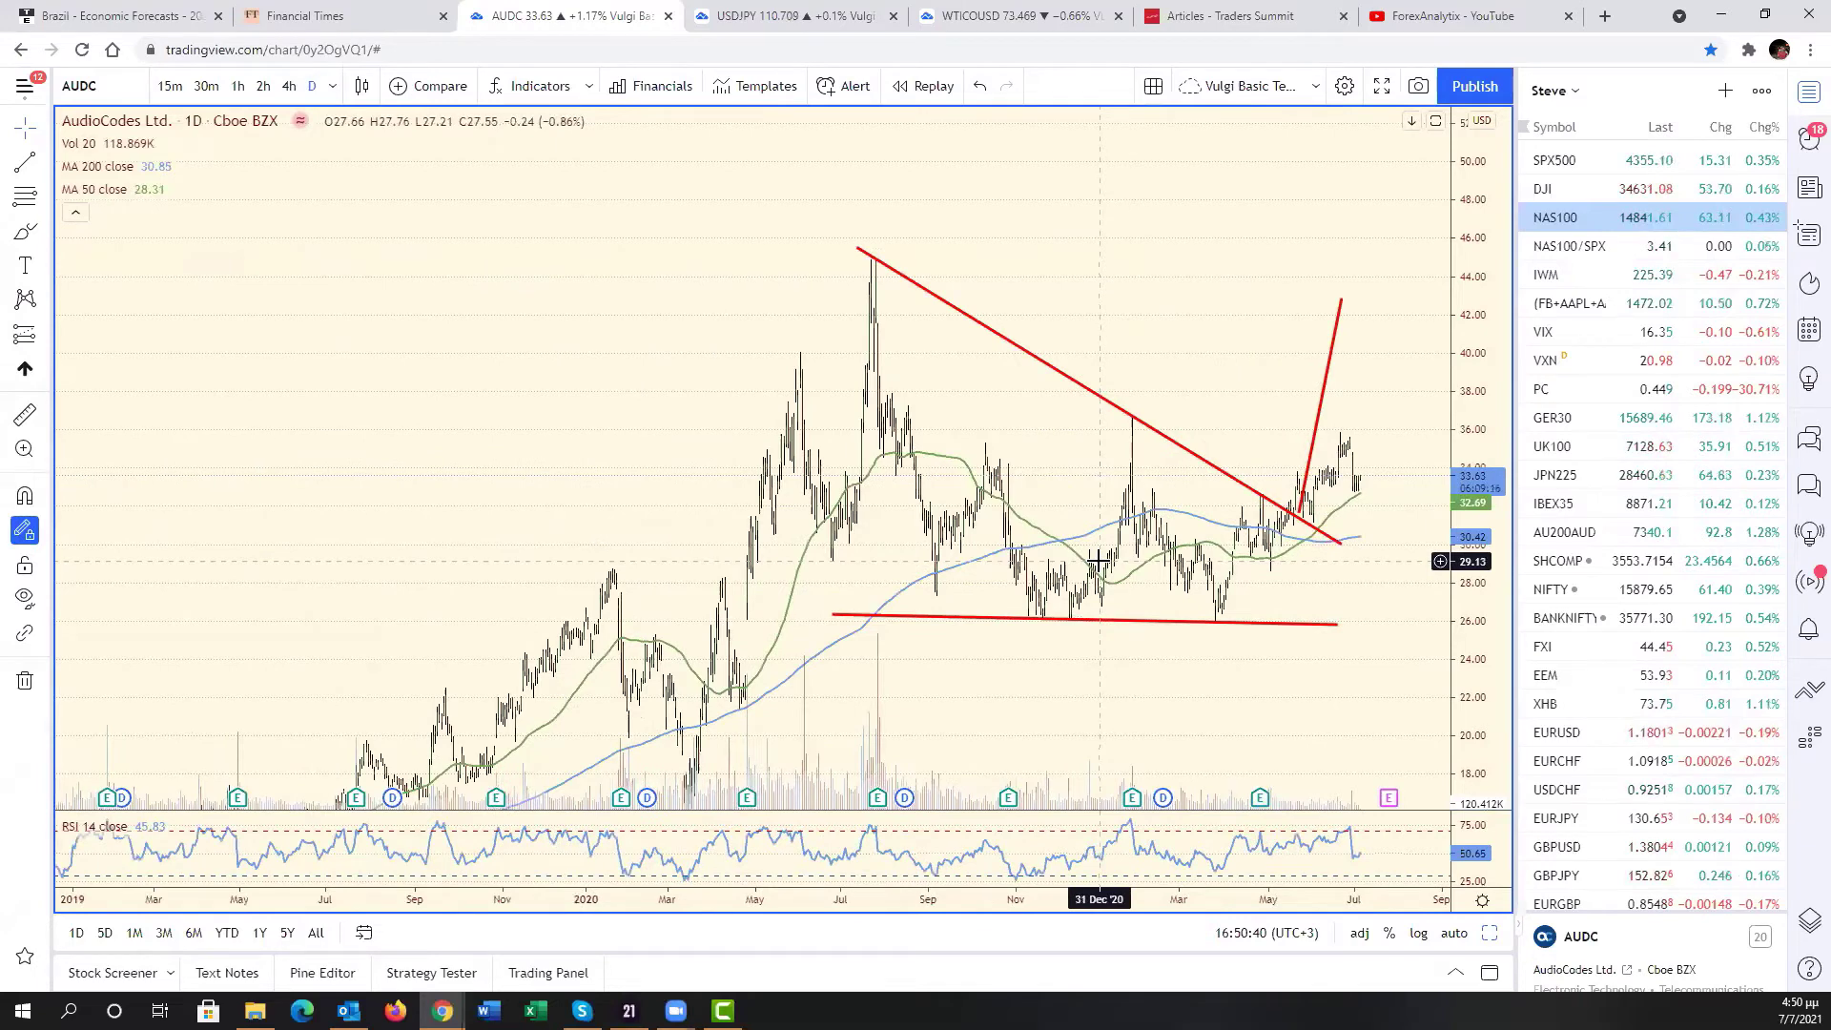
pyautogui.scroll(2, 1099, 562)
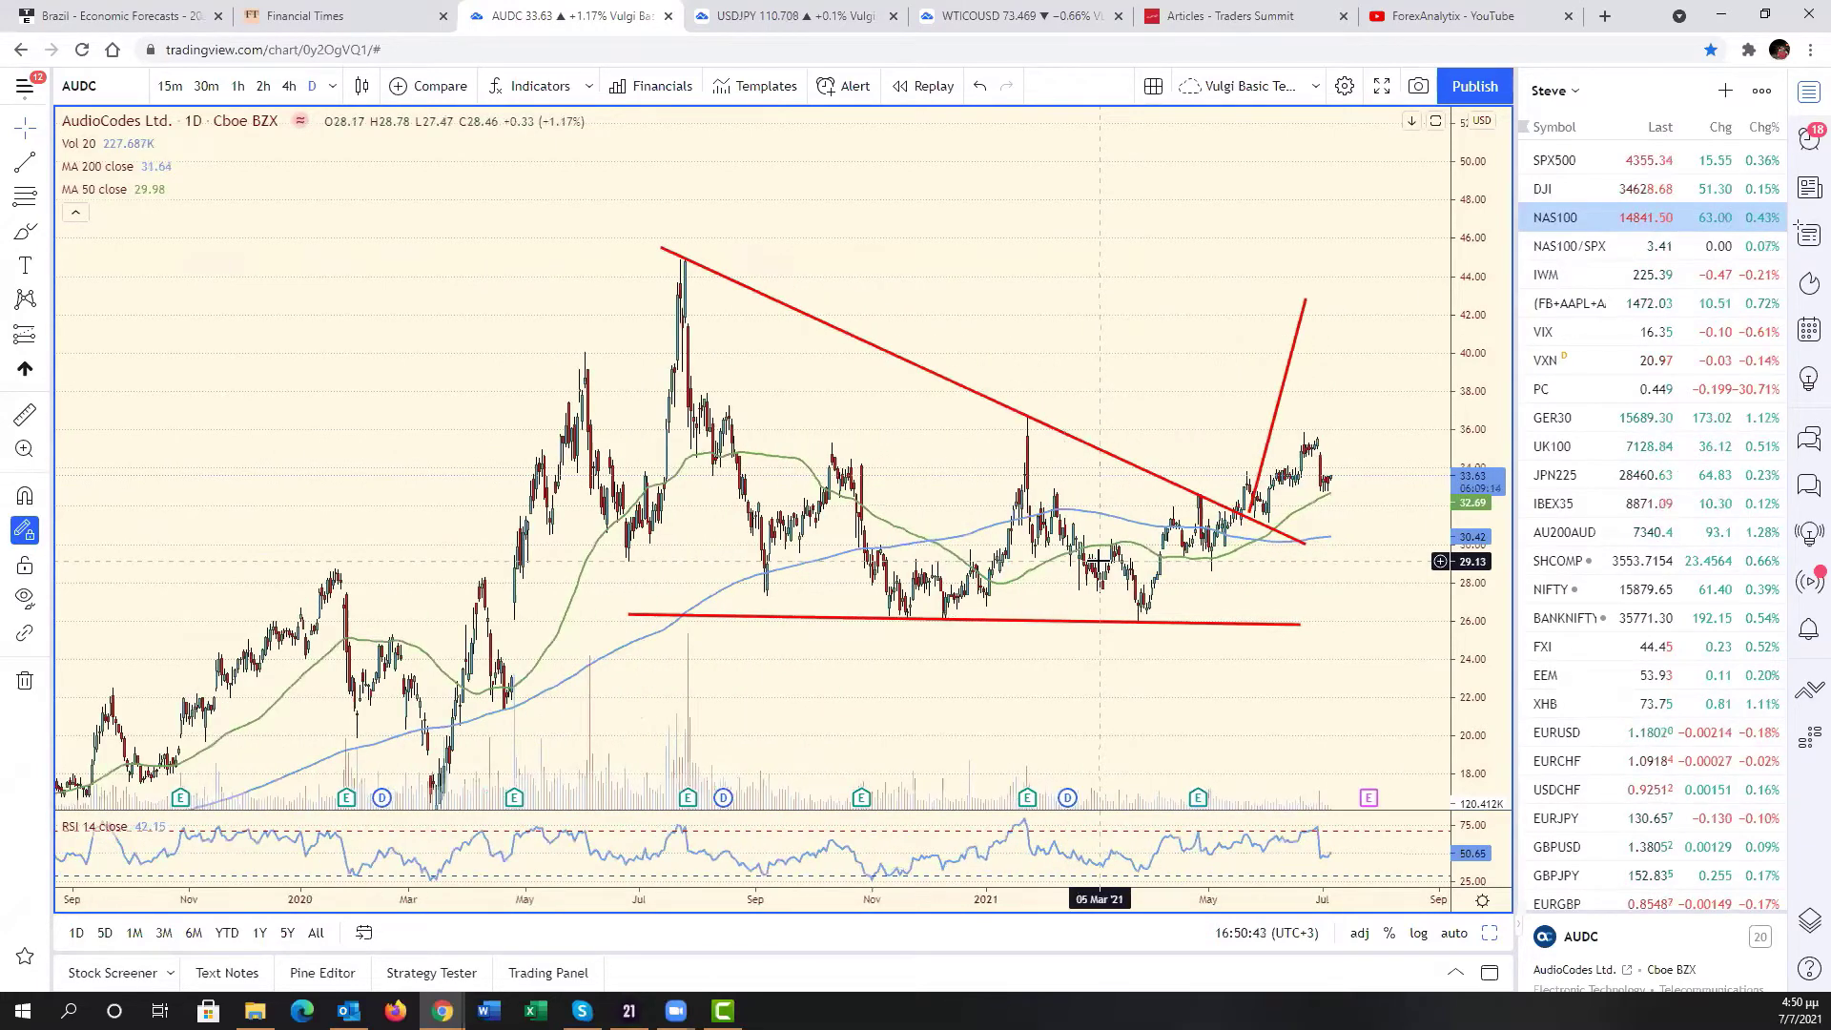
pyautogui.scroll(4, 1099, 563)
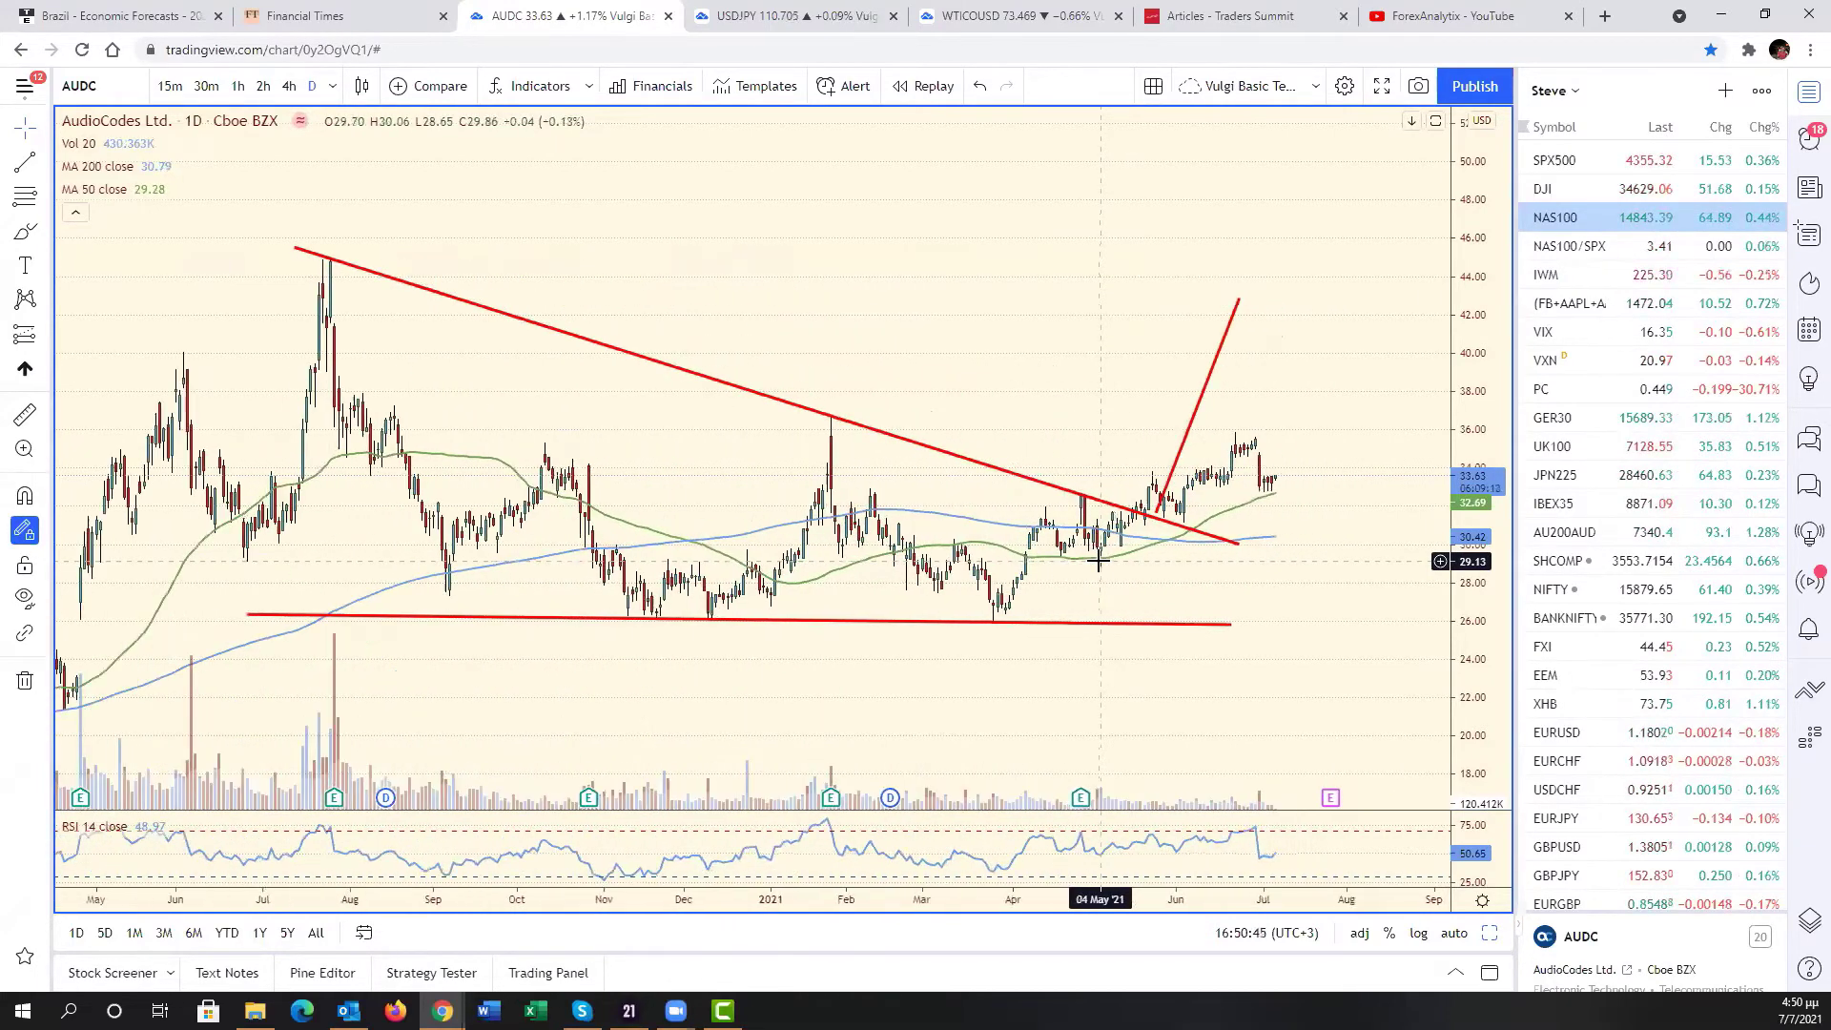
pyautogui.scroll(2, 1099, 563)
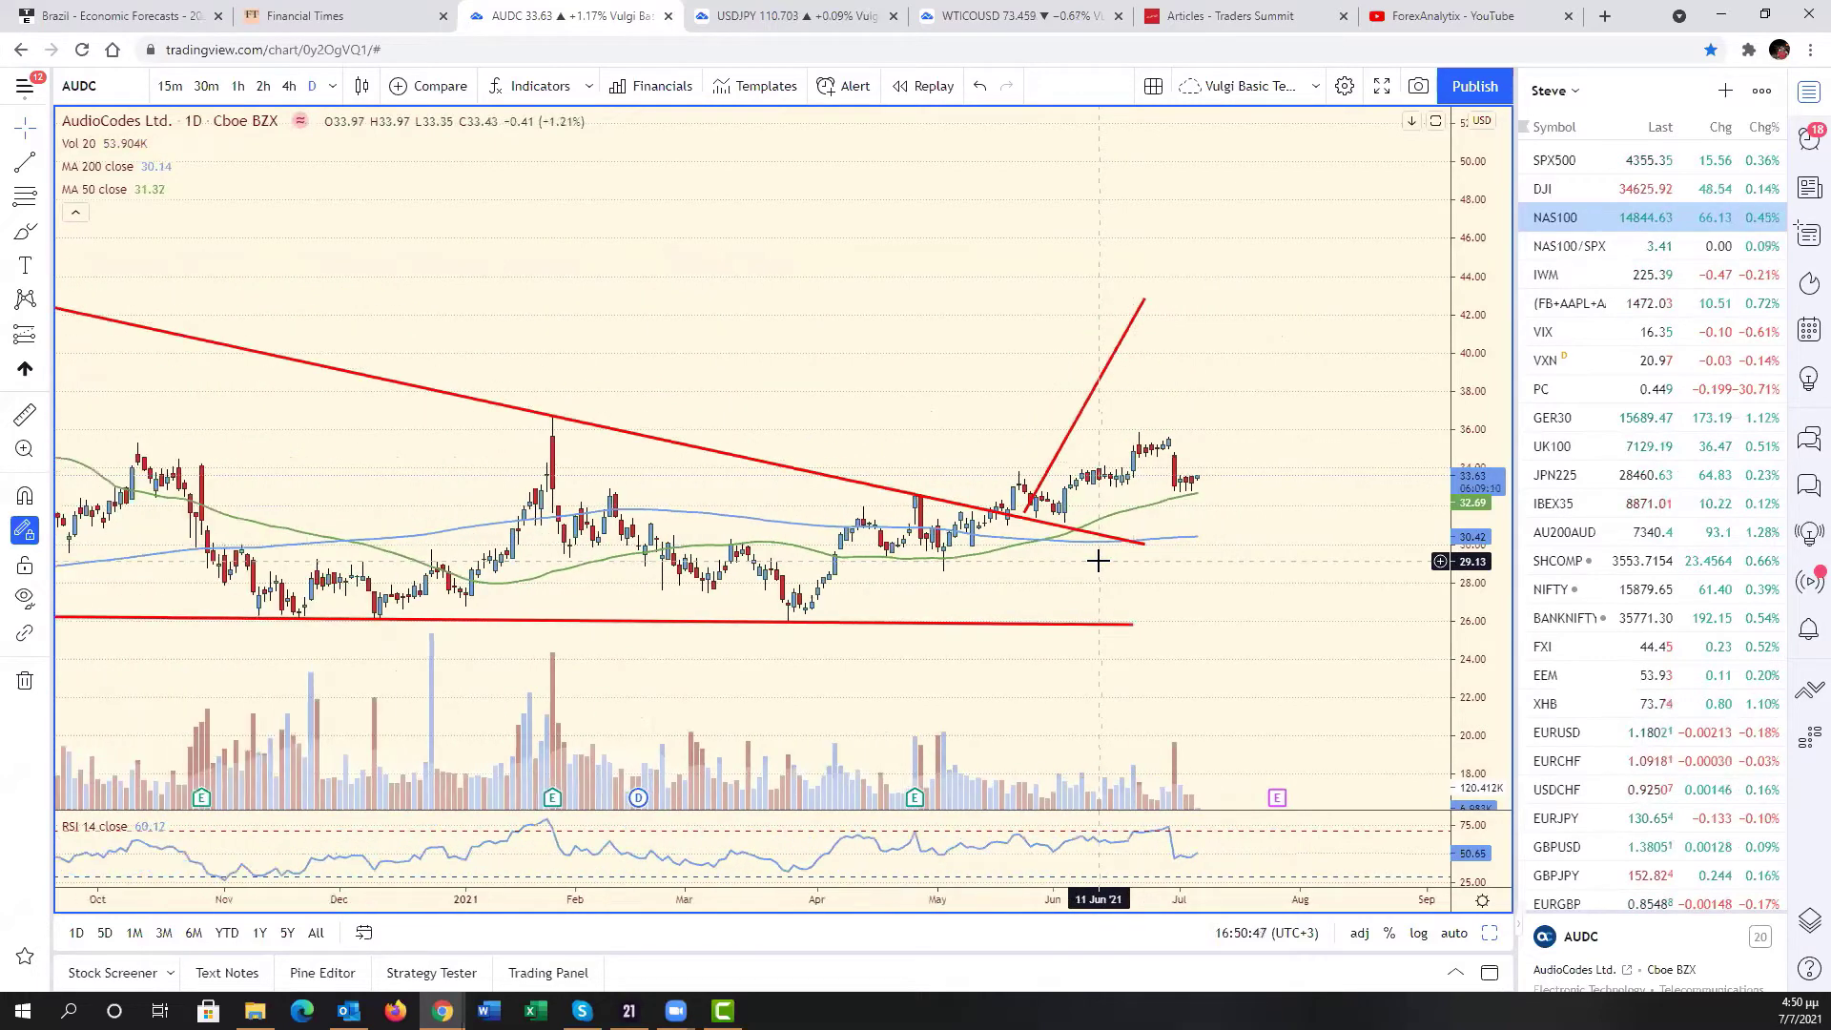
pyautogui.click(24, 162)
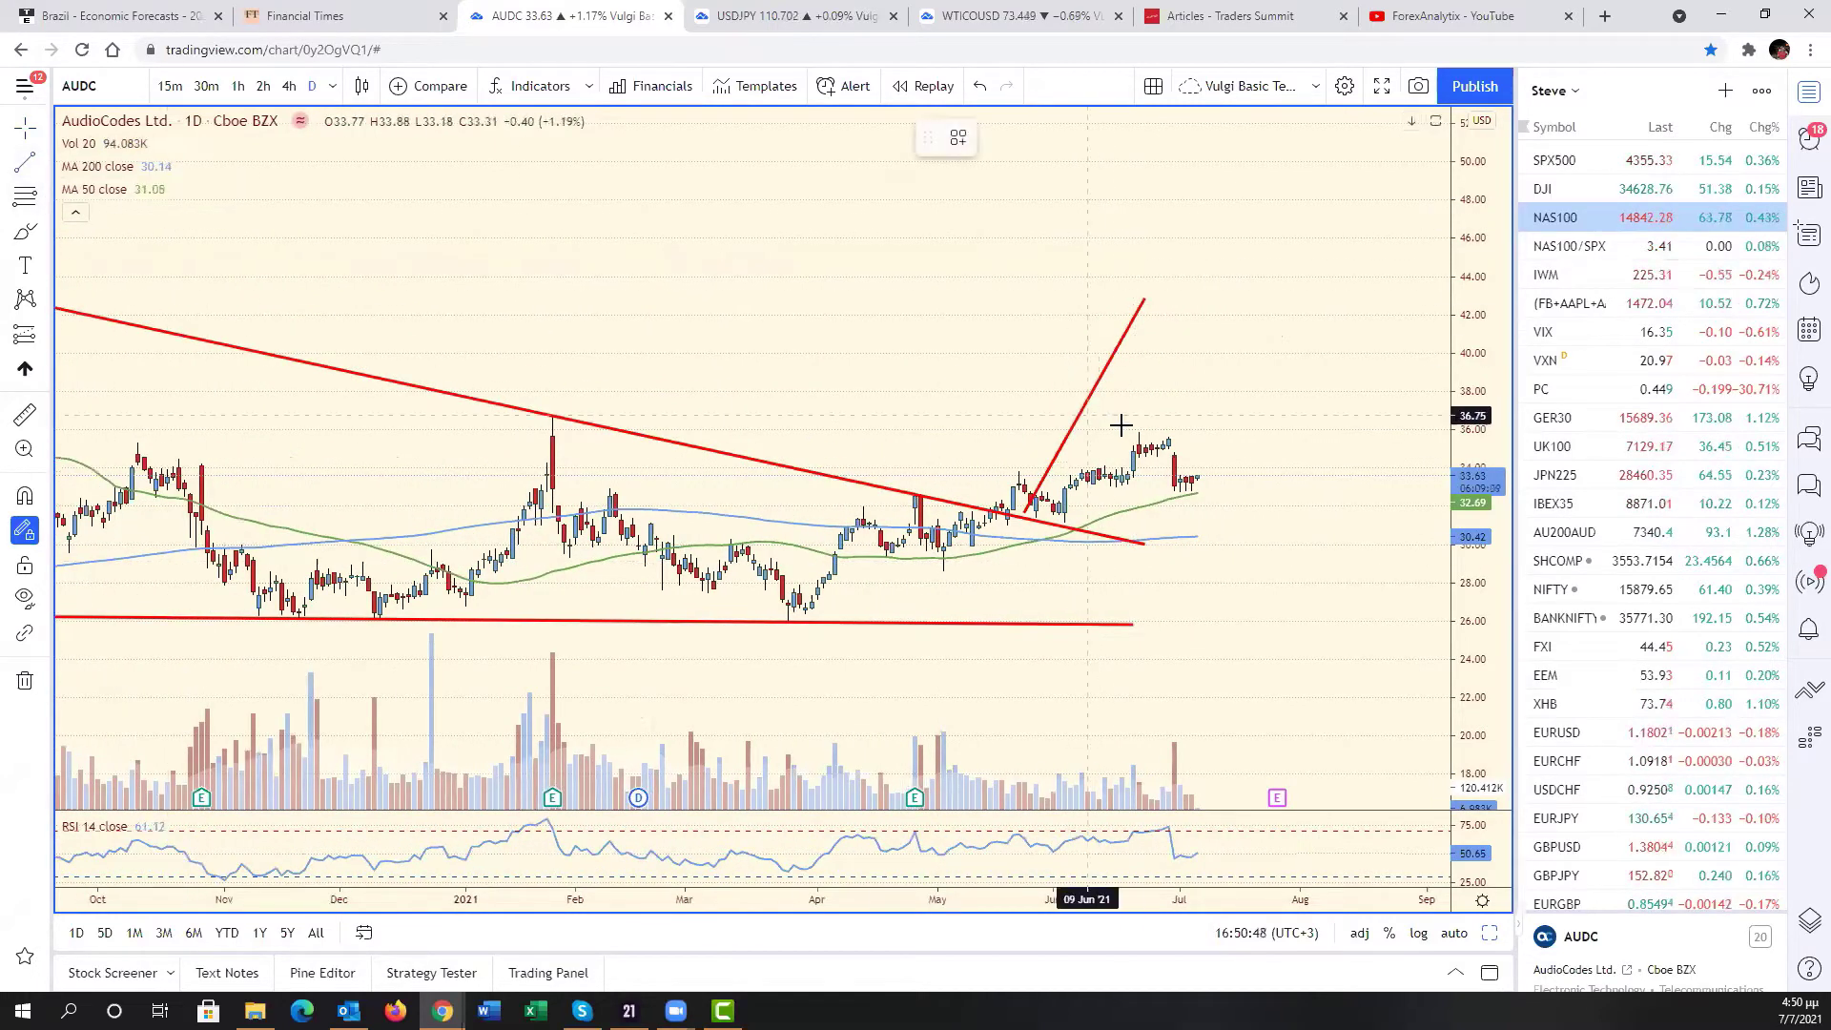
# - Draw a short blue line on AUDC's latest pullback plus a parallel copy above it
pyautogui.click(1174, 493)
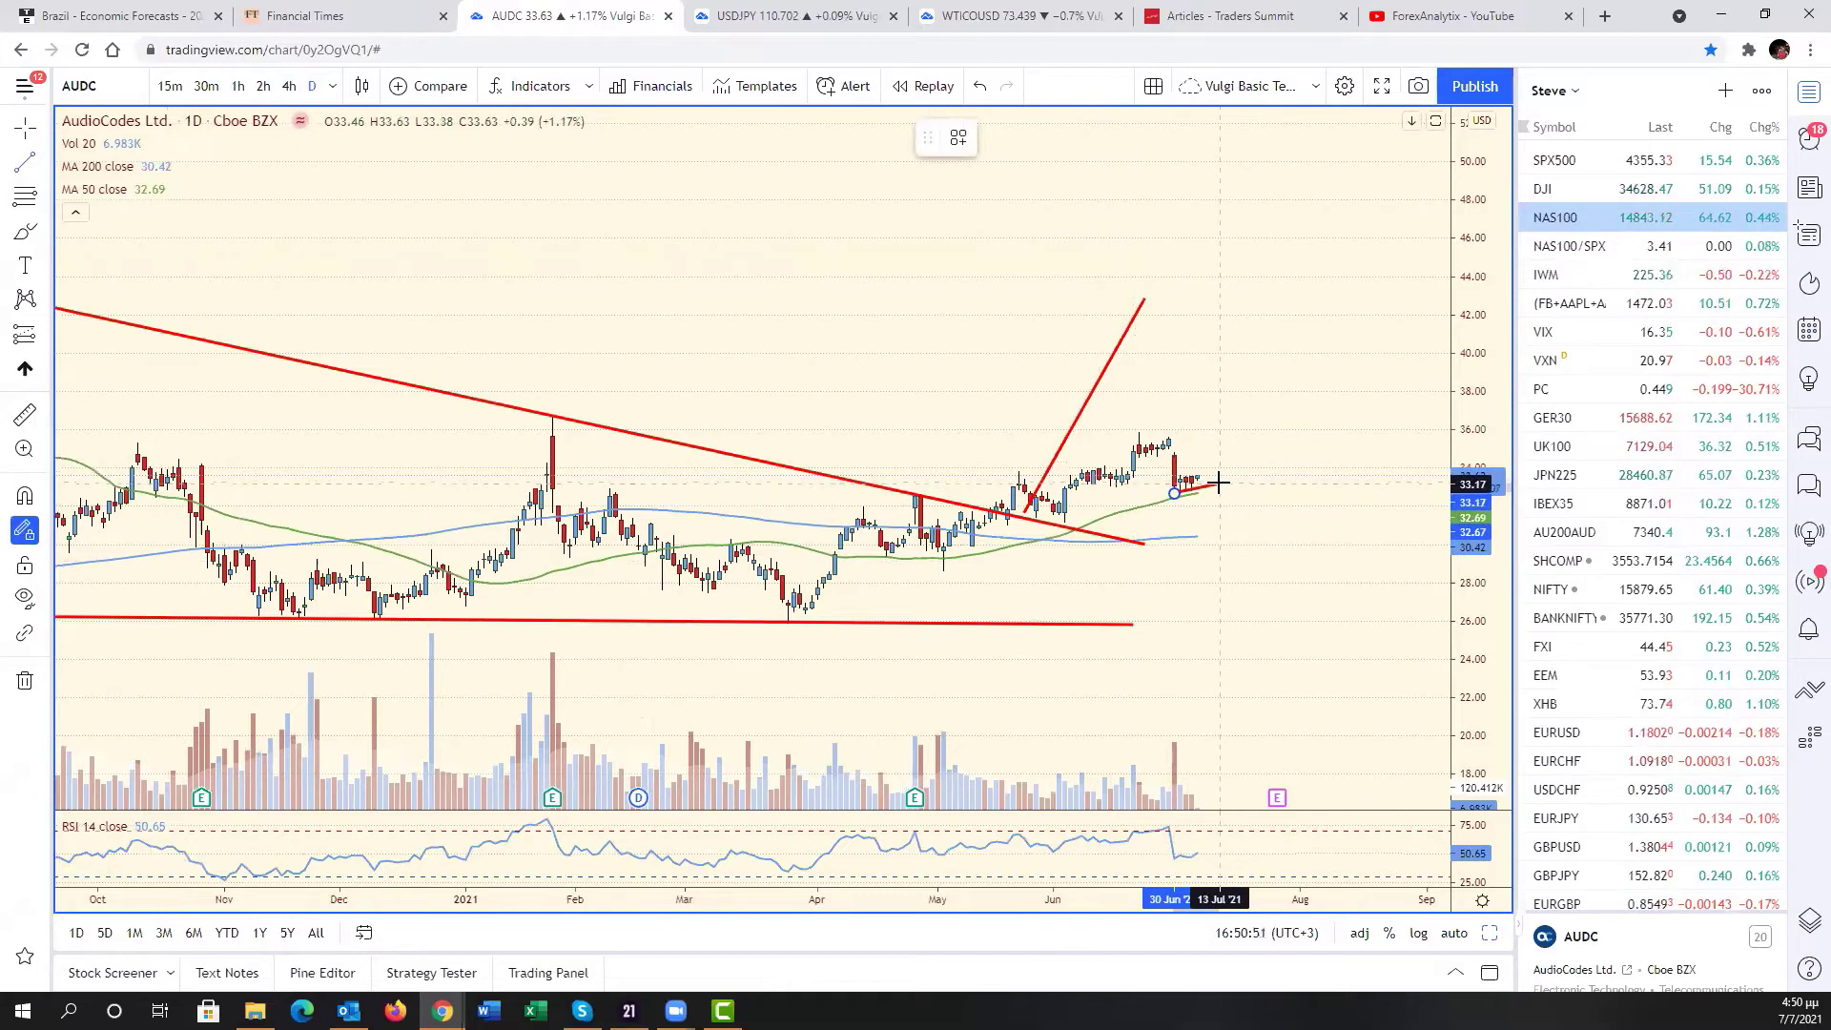
pyautogui.click(1220, 484)
pyautogui.click(995, 138)
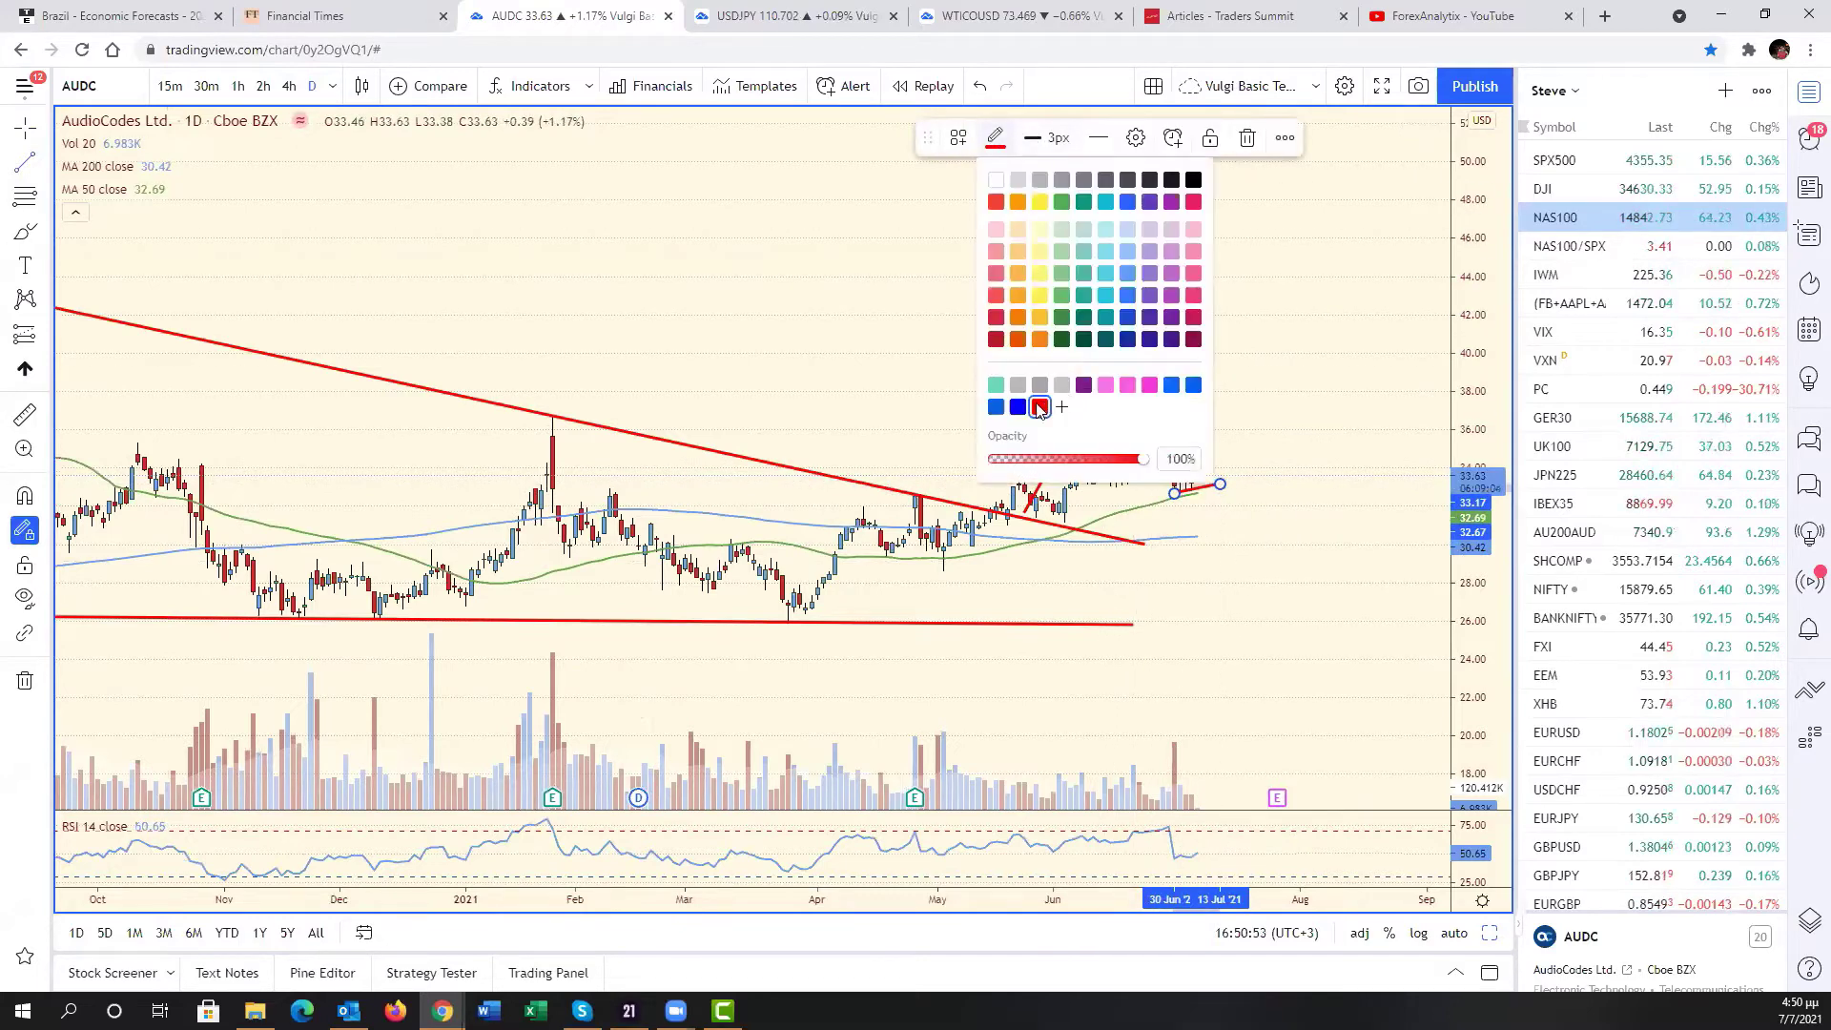
pyautogui.click(1129, 196)
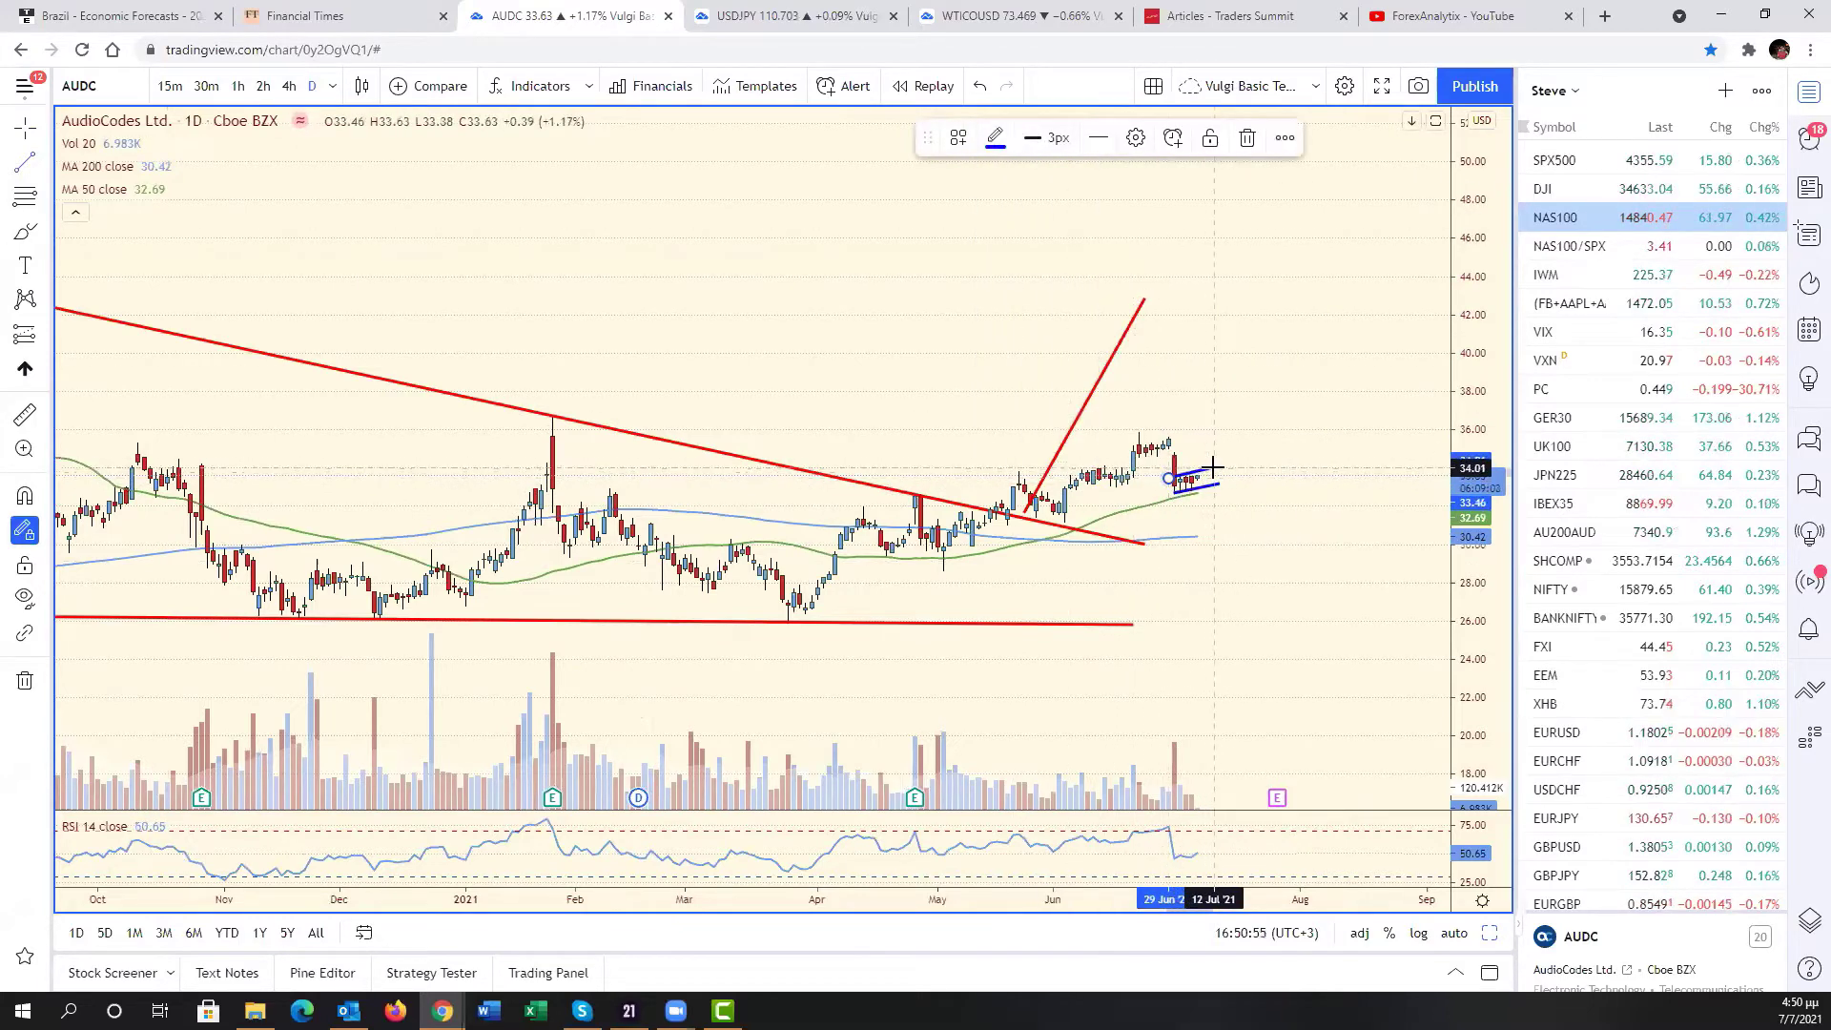
pyautogui.moveTo(1192, 490); pyautogui.dragTo(1188, 474)
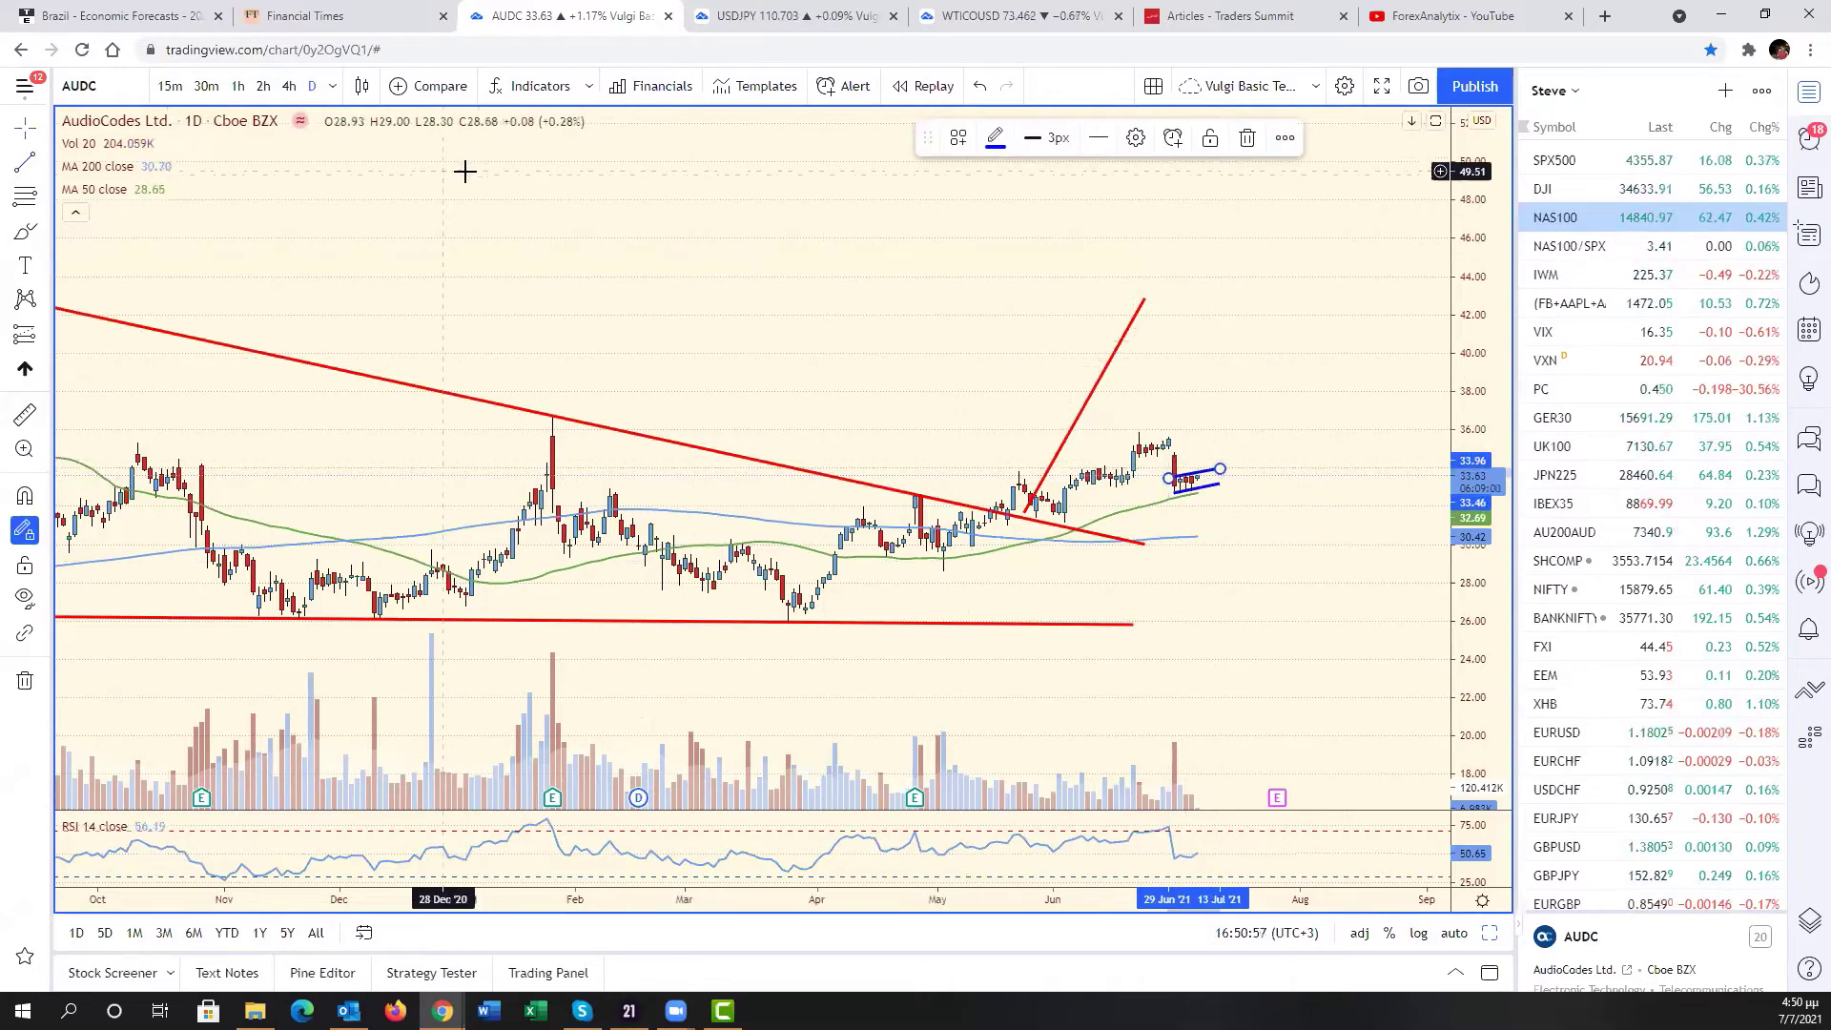
# - Draw a blue dip-then-rally projection from the flag's end, then return to the grid
pyautogui.click(26, 164)
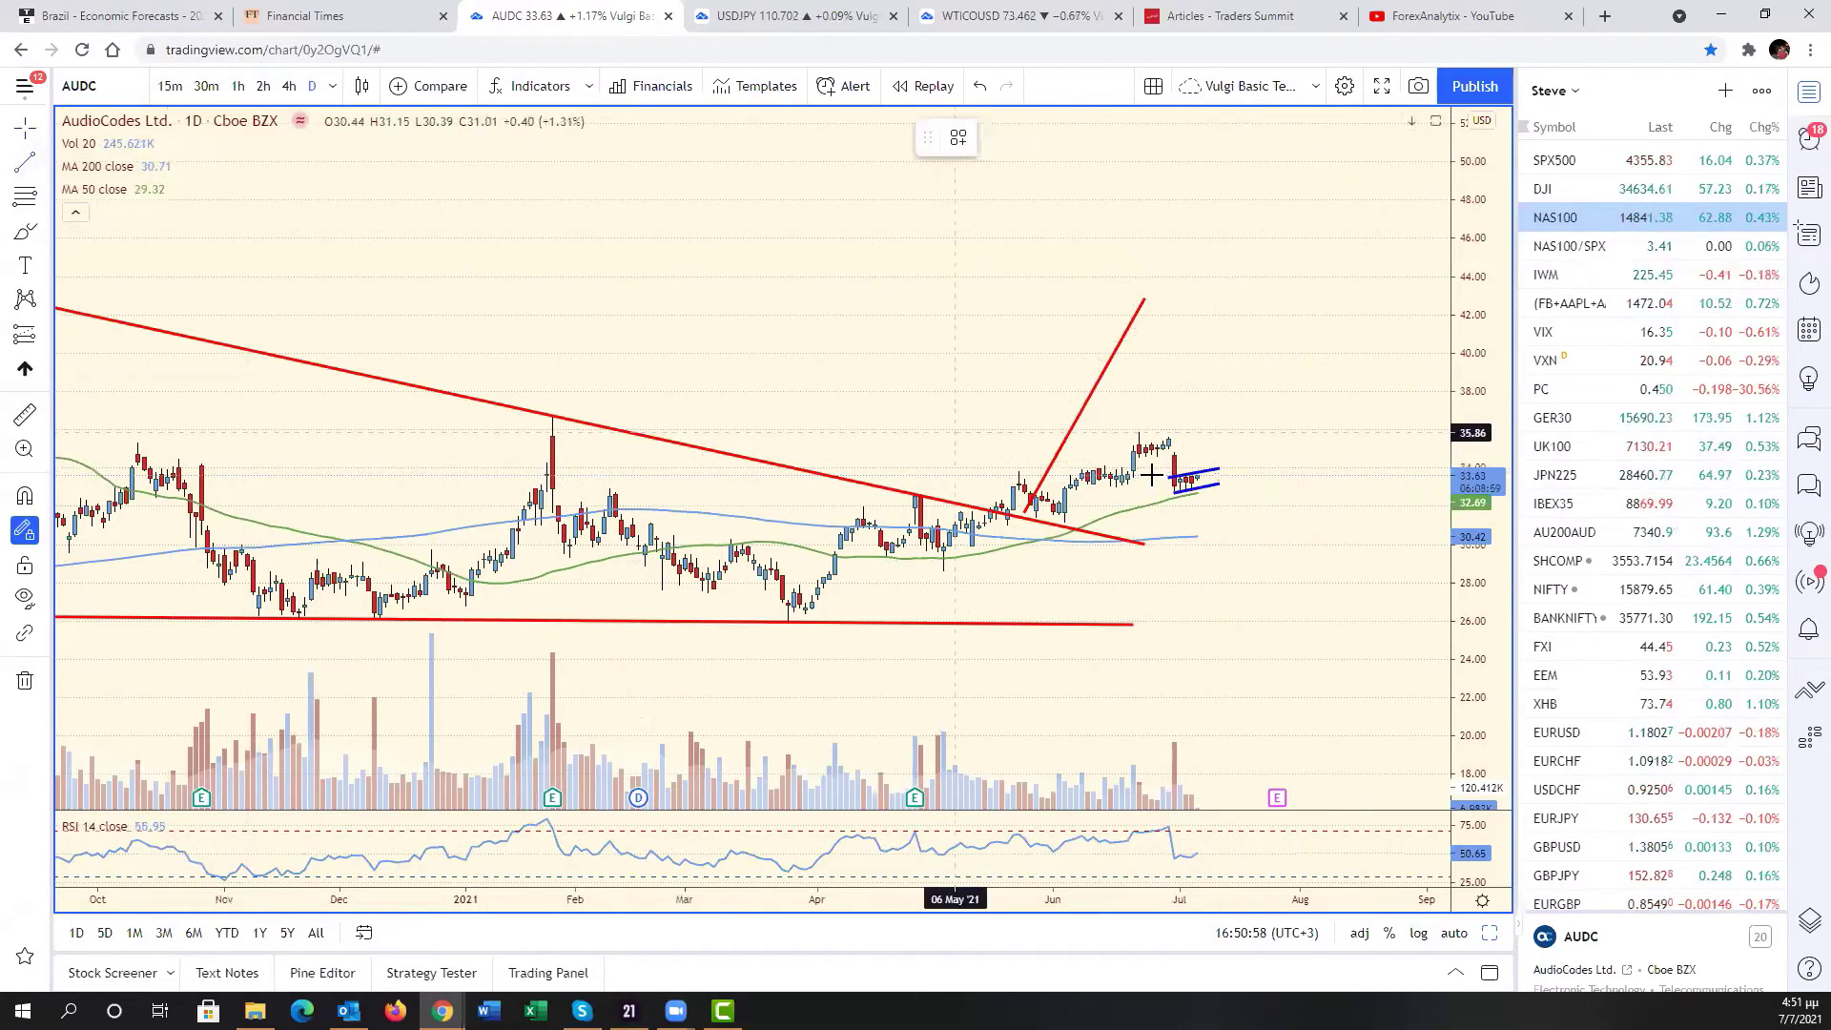
pyautogui.click(1208, 494)
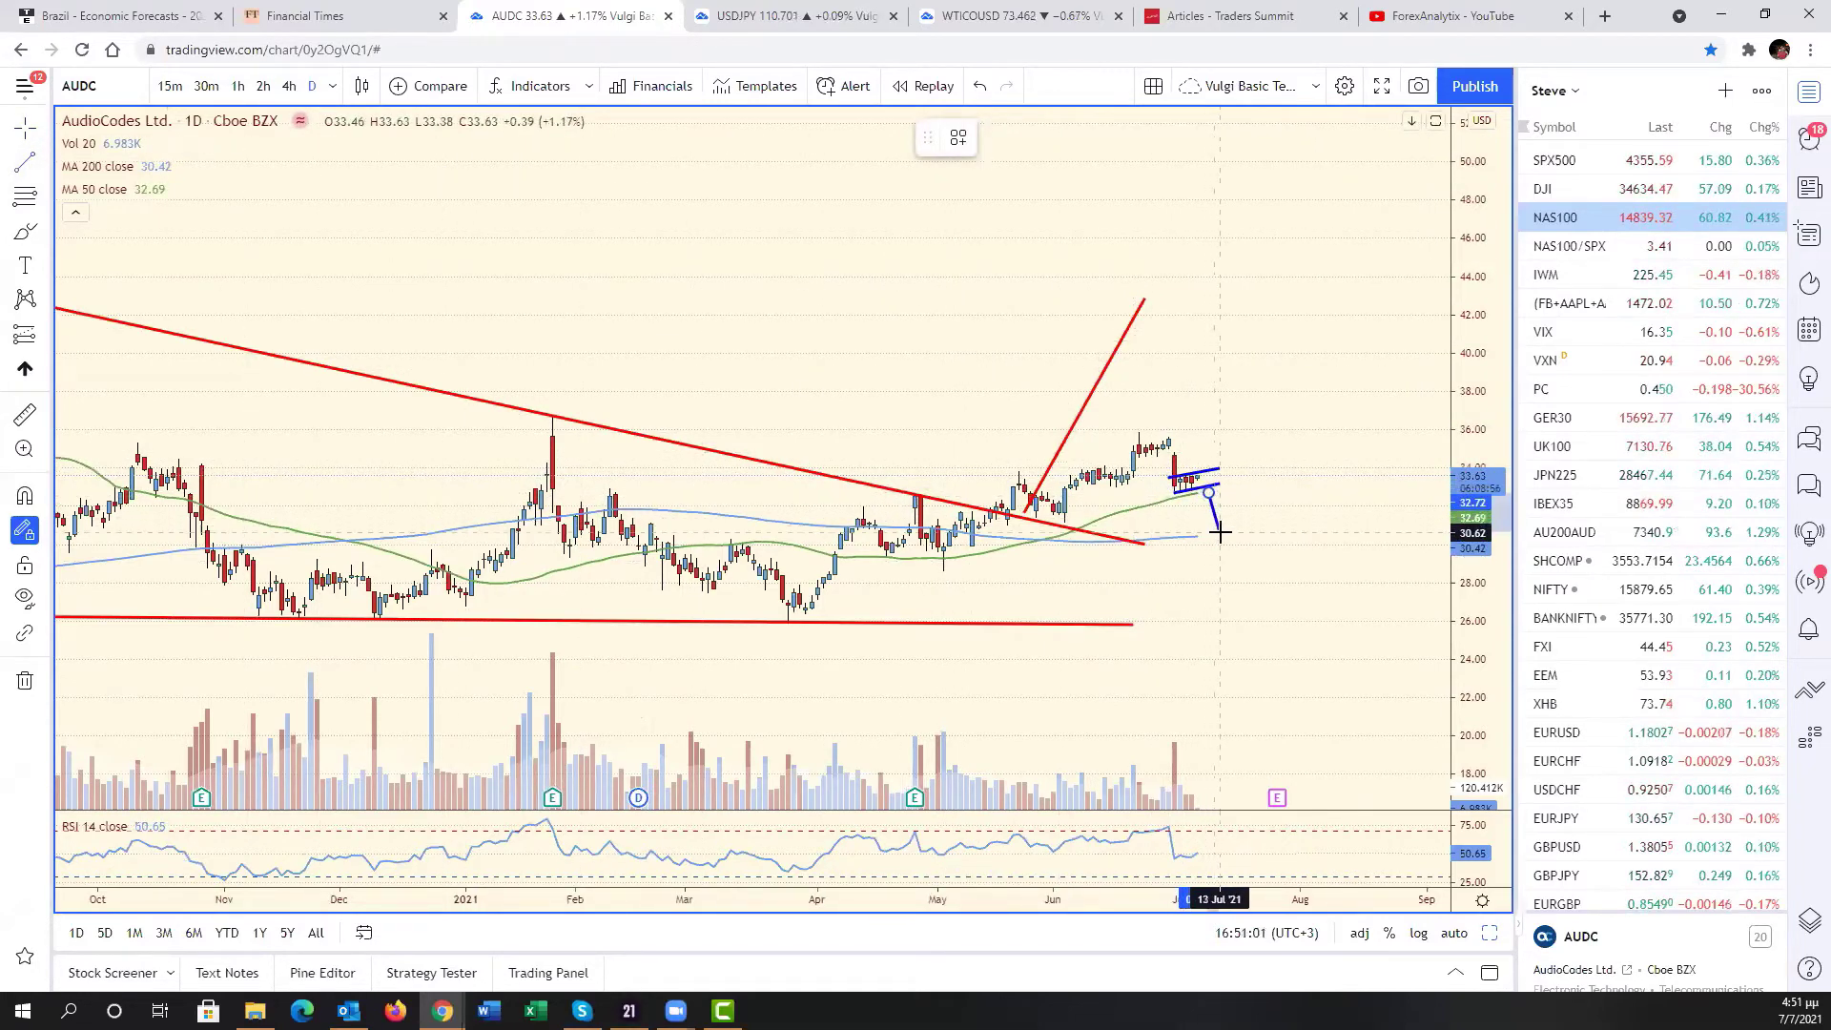
pyautogui.click(1225, 540)
pyautogui.click(1226, 541)
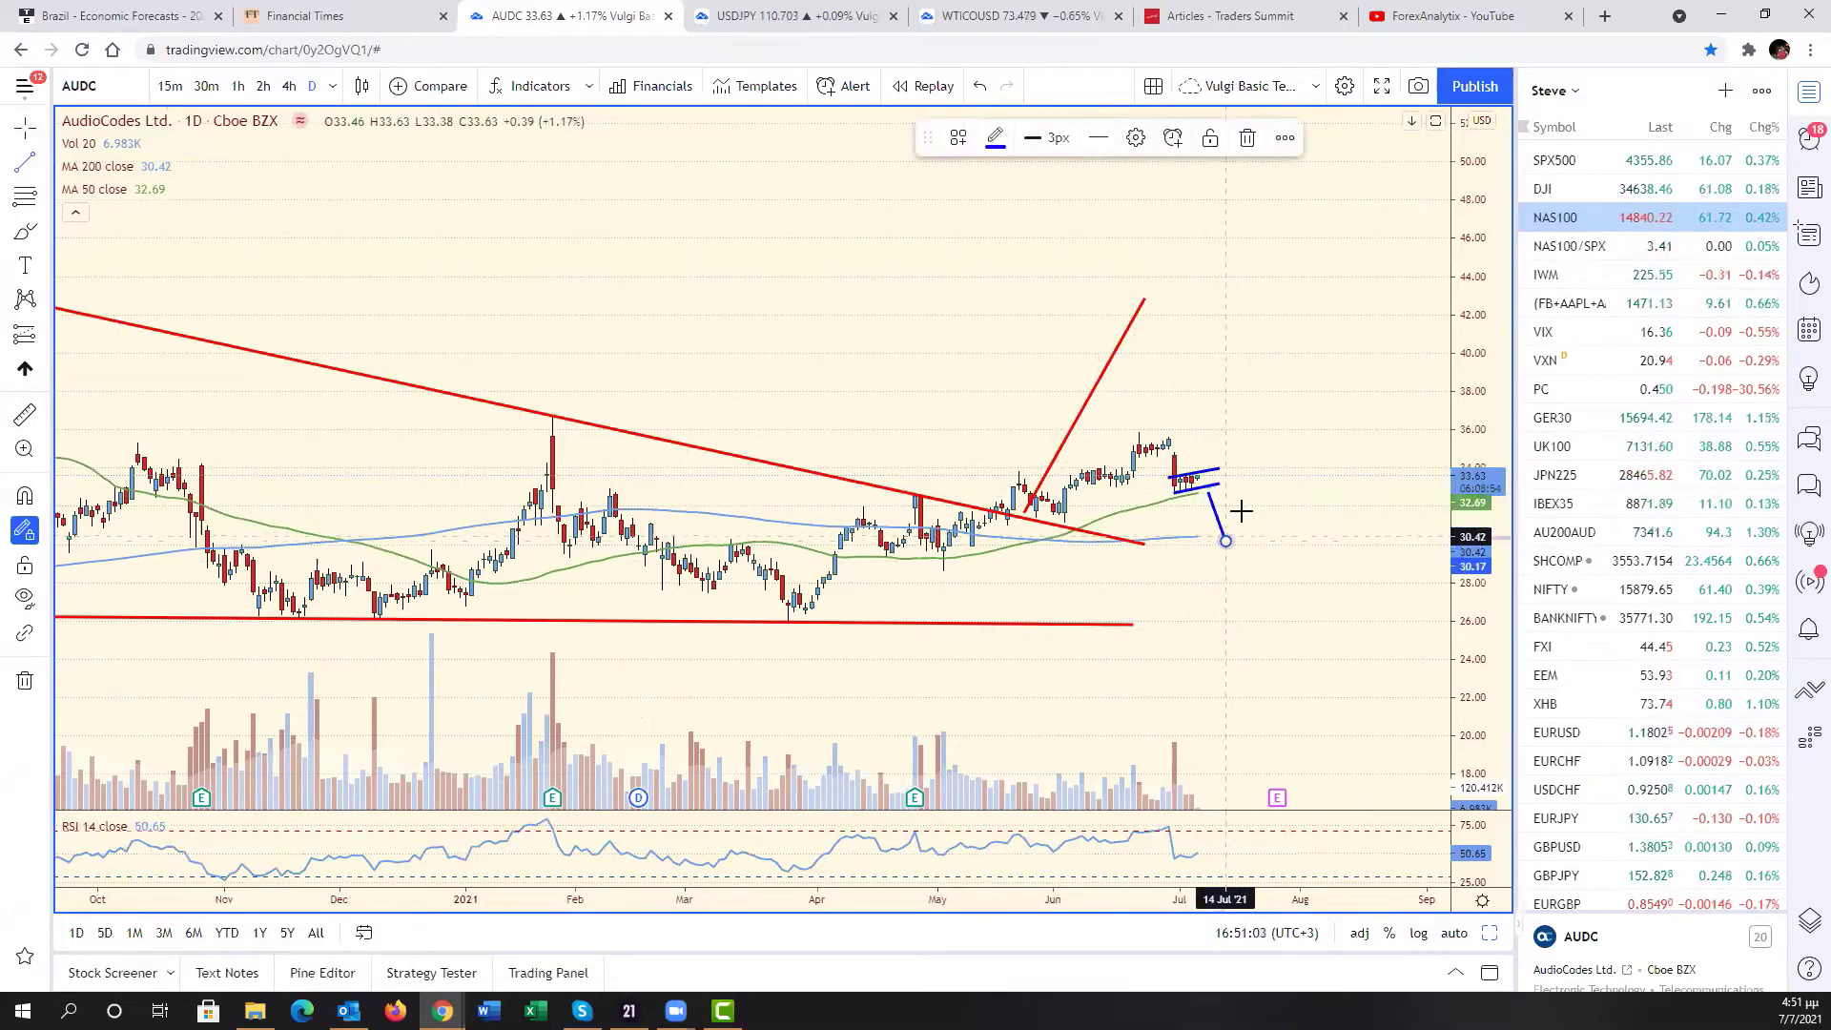
pyautogui.click(1316, 395)
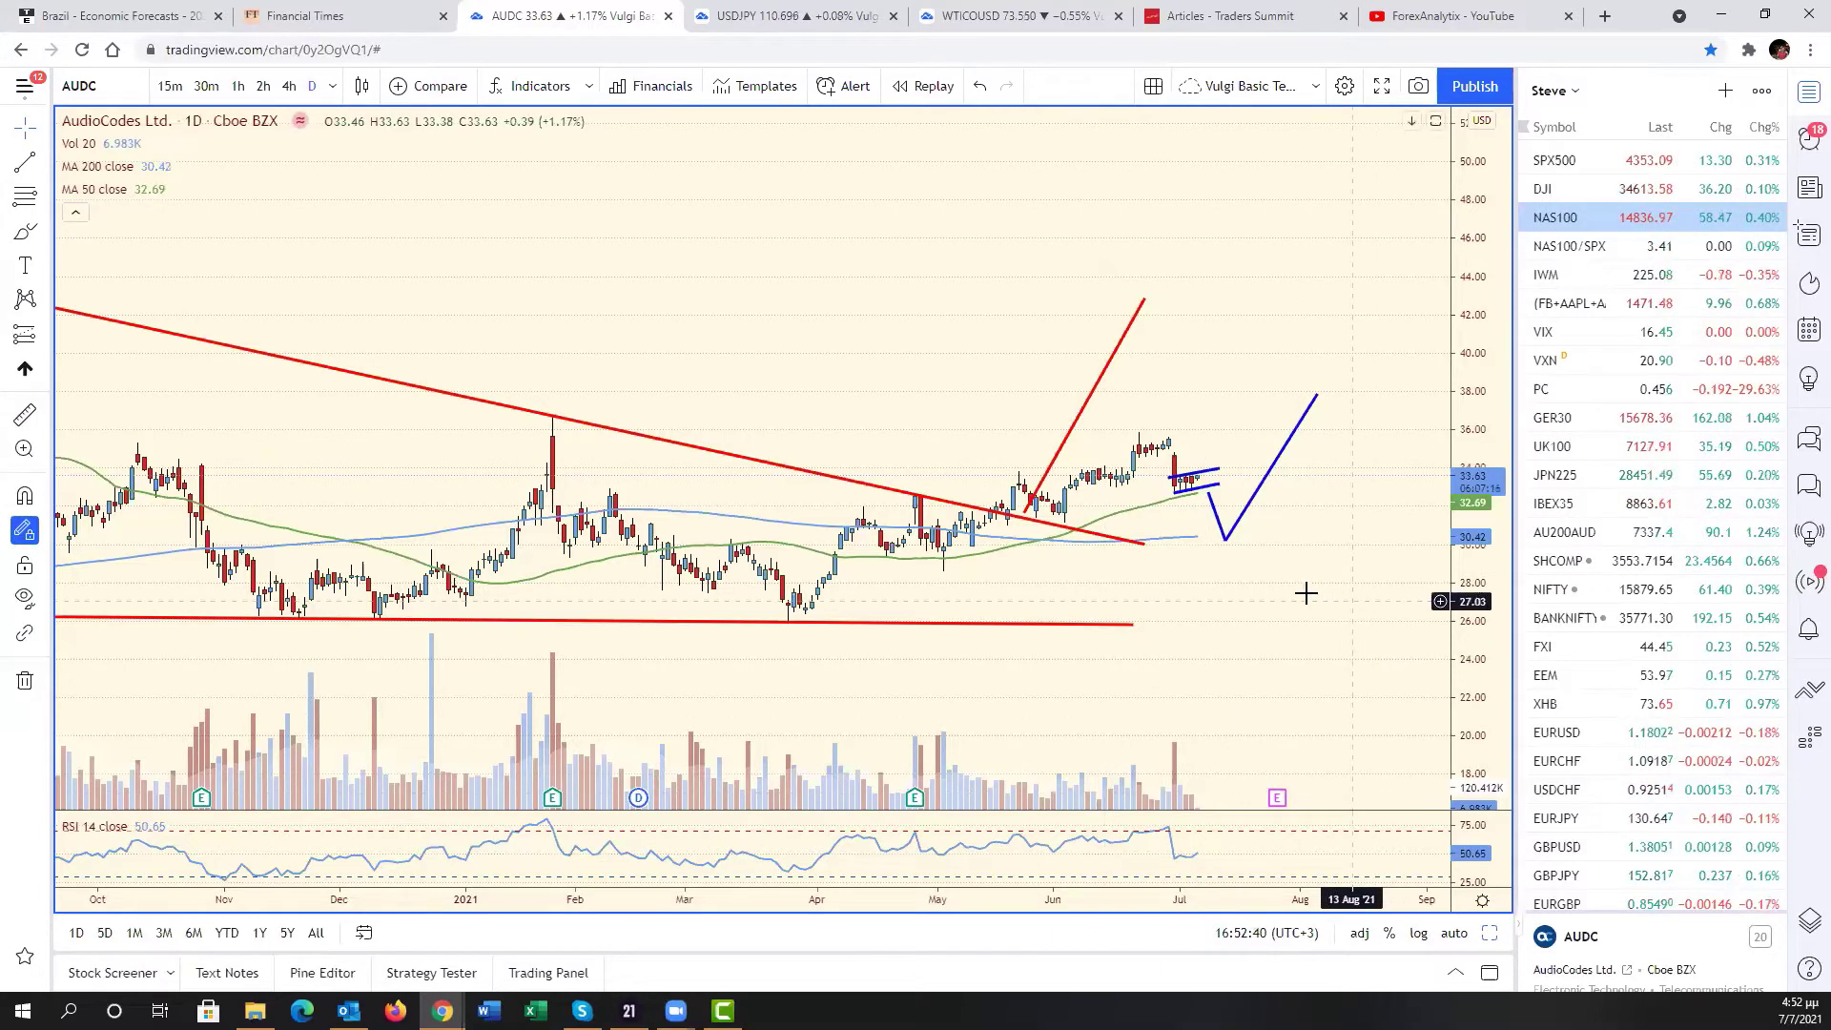
pyautogui.moveTo(1306, 594); pyautogui.dragTo(1500, 858)
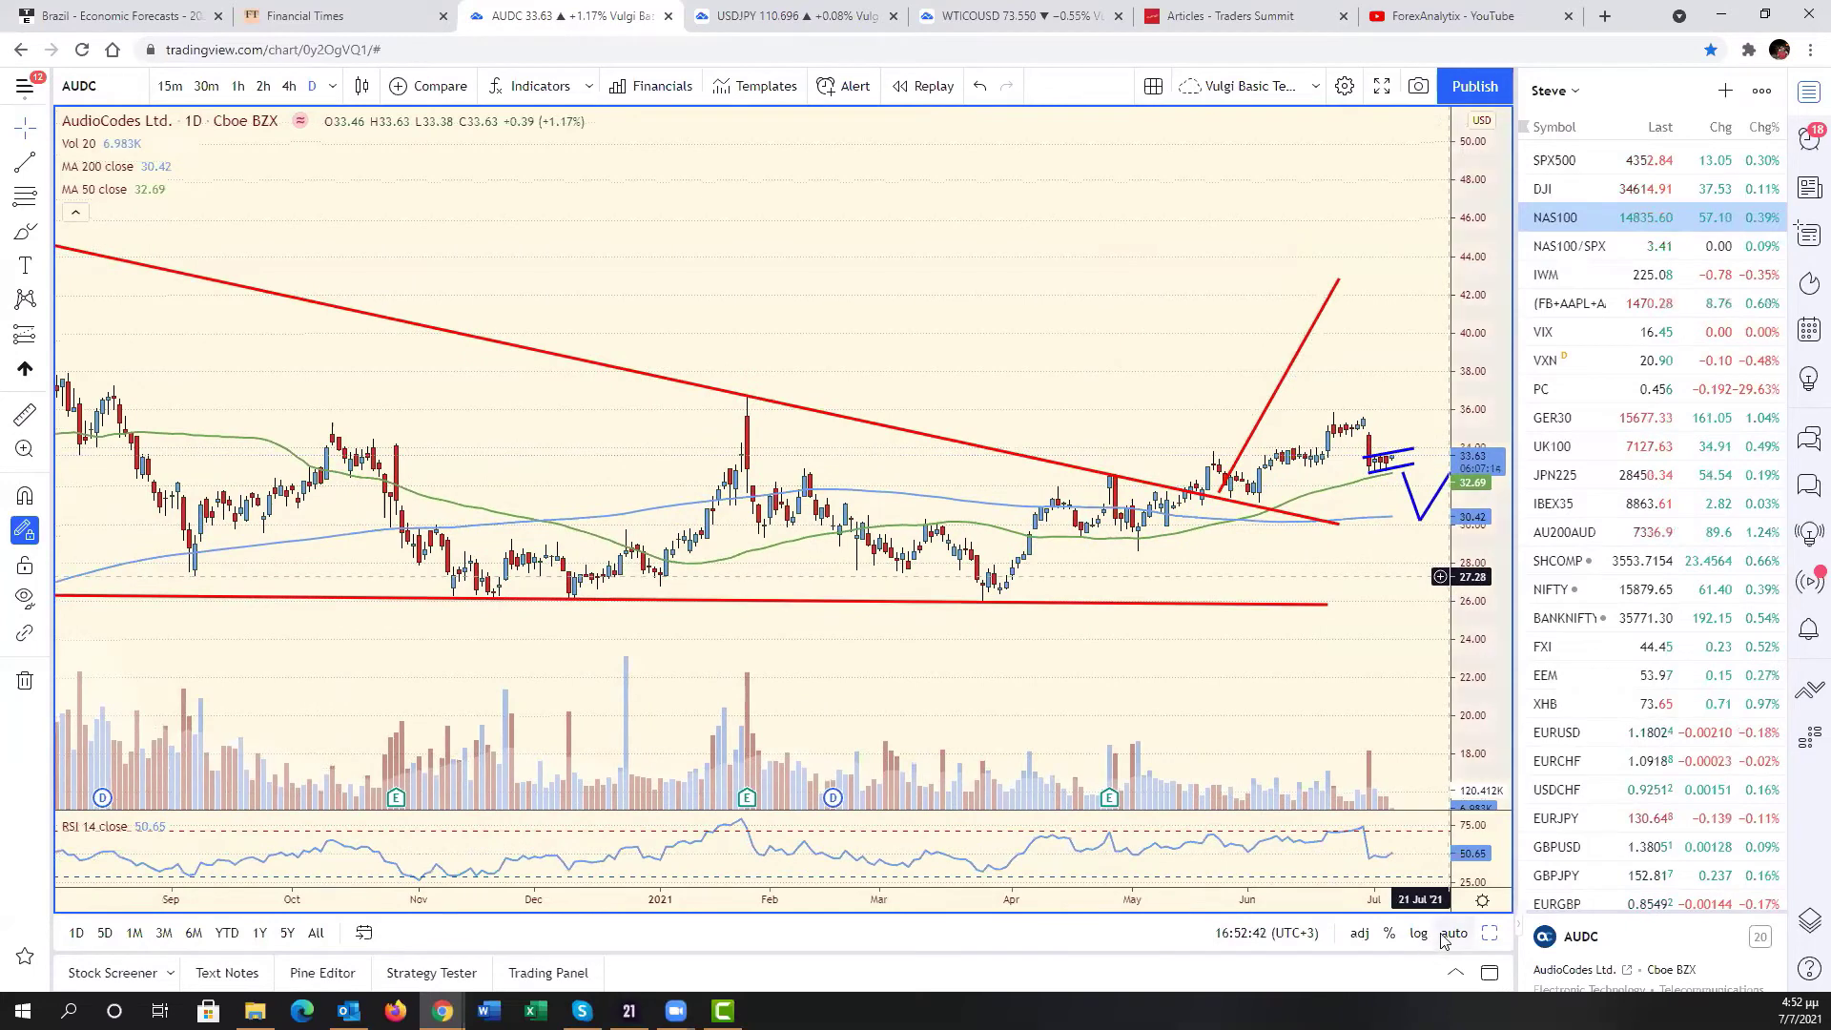
pyautogui.hotkey('alt', 'Return')
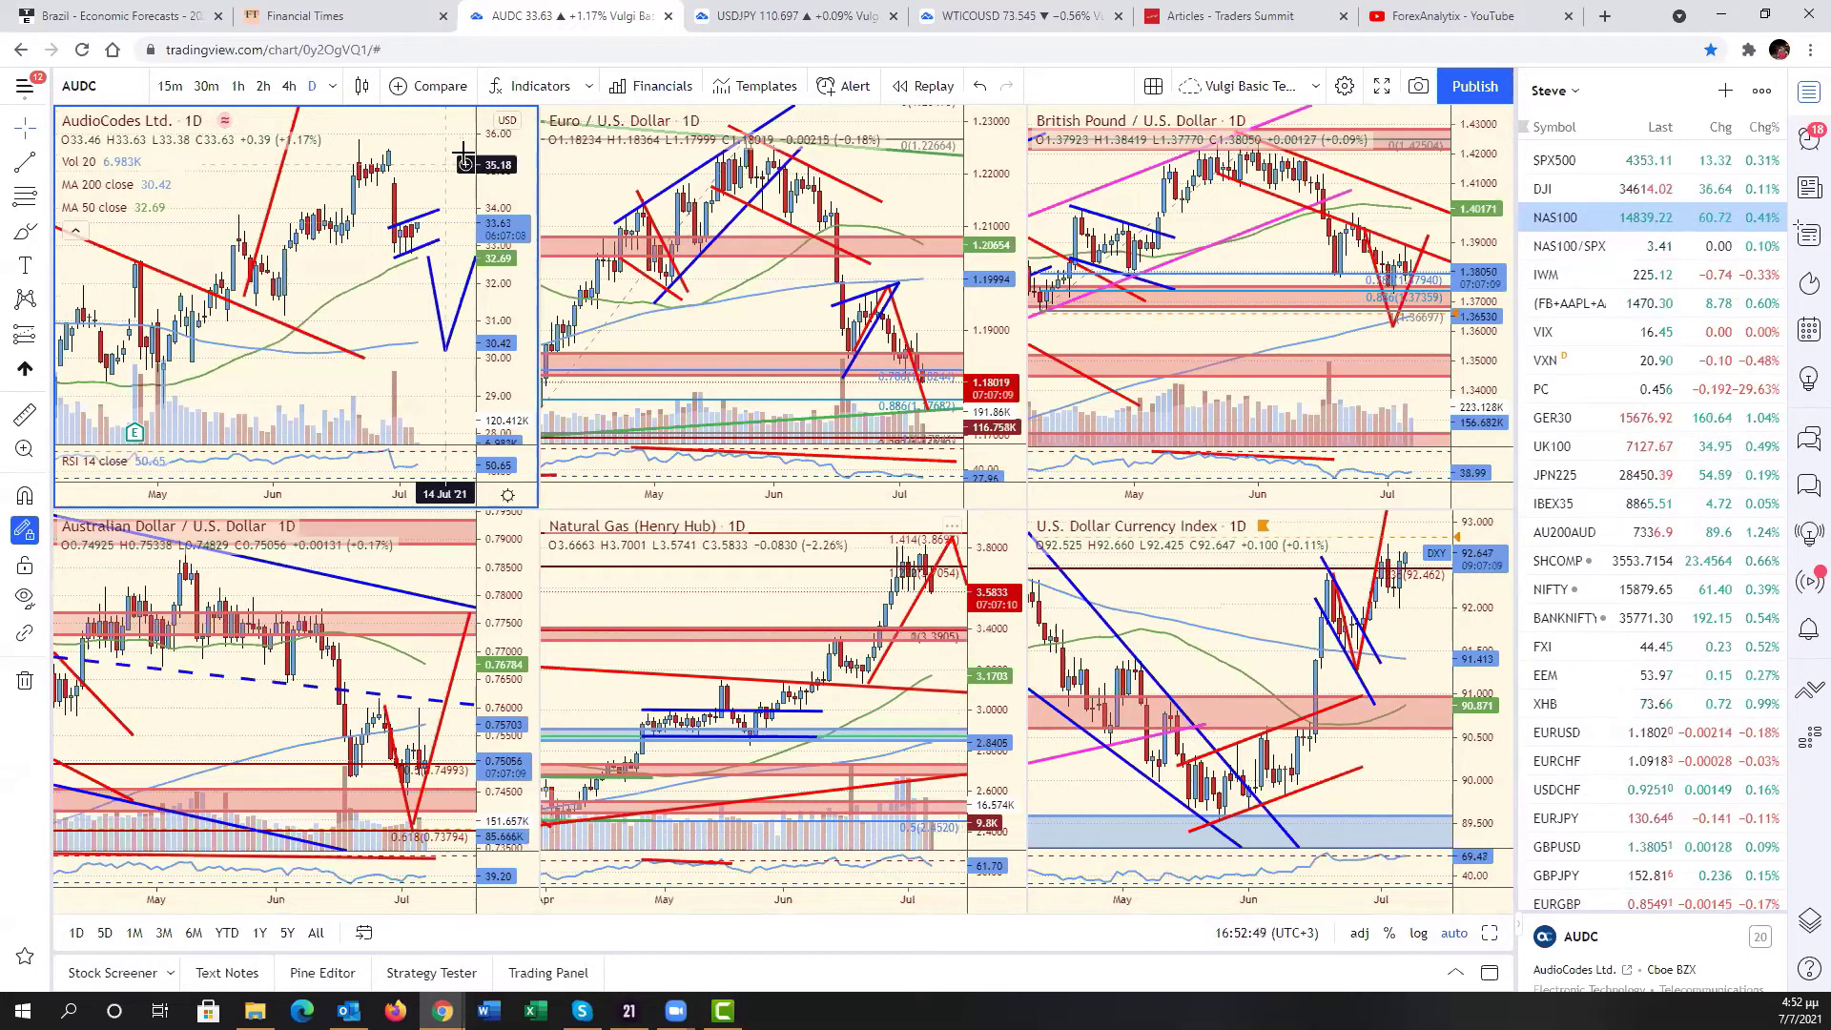
# - Load EURAUD from the watchlist into the EURUSD pane and show it full-size
pyautogui.click(836, 329)
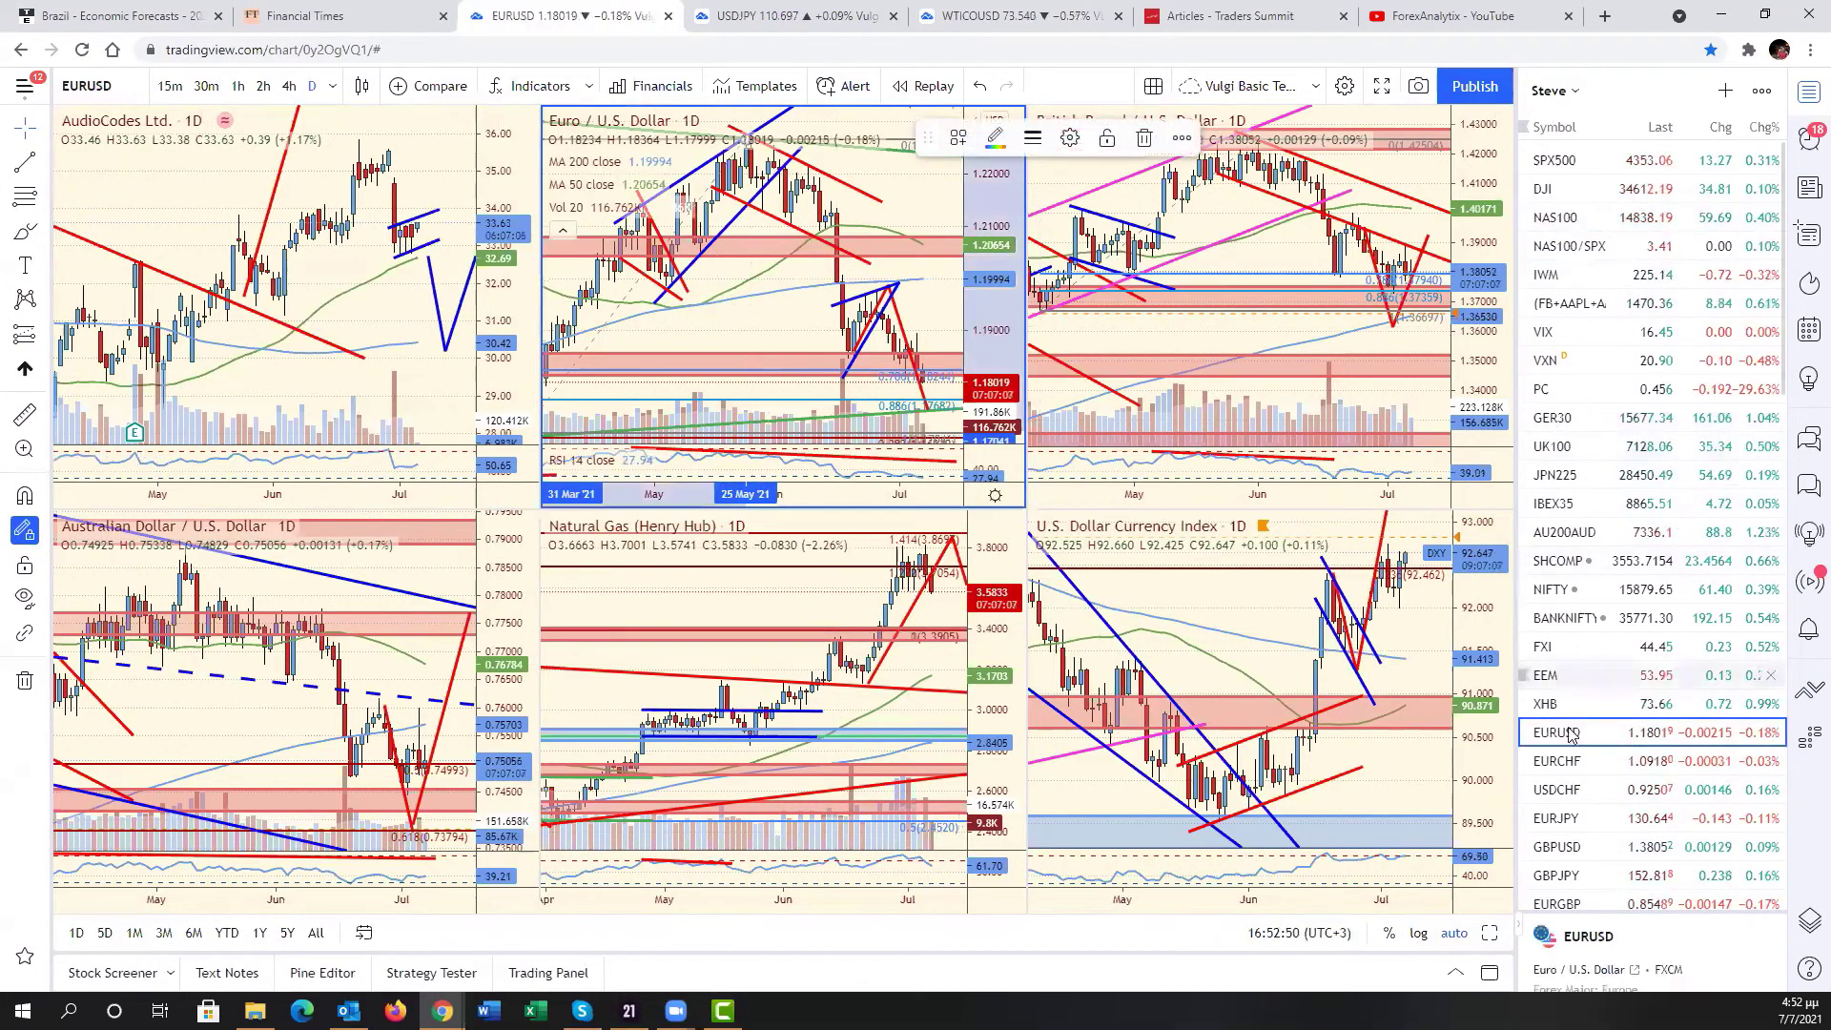
pyautogui.scroll(-5, 1591, 689)
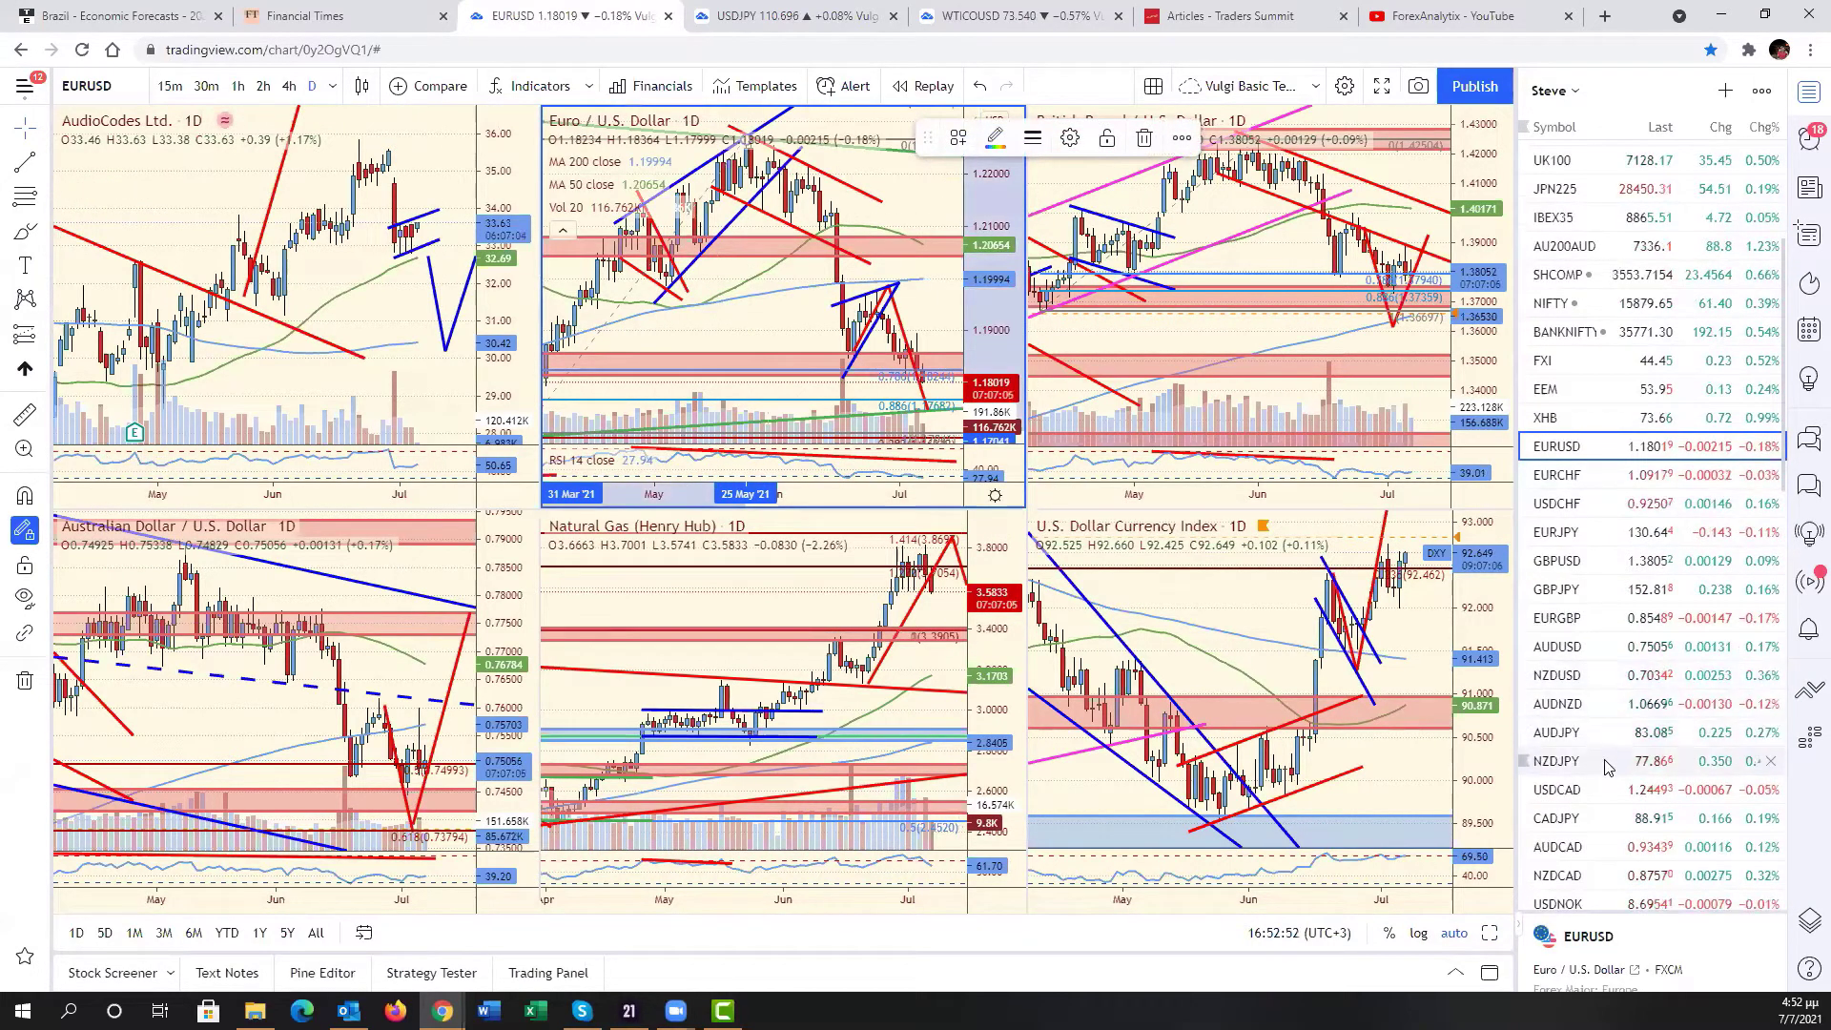
pyautogui.scroll(-4, 1602, 819)
pyautogui.scroll(-1, 1602, 818)
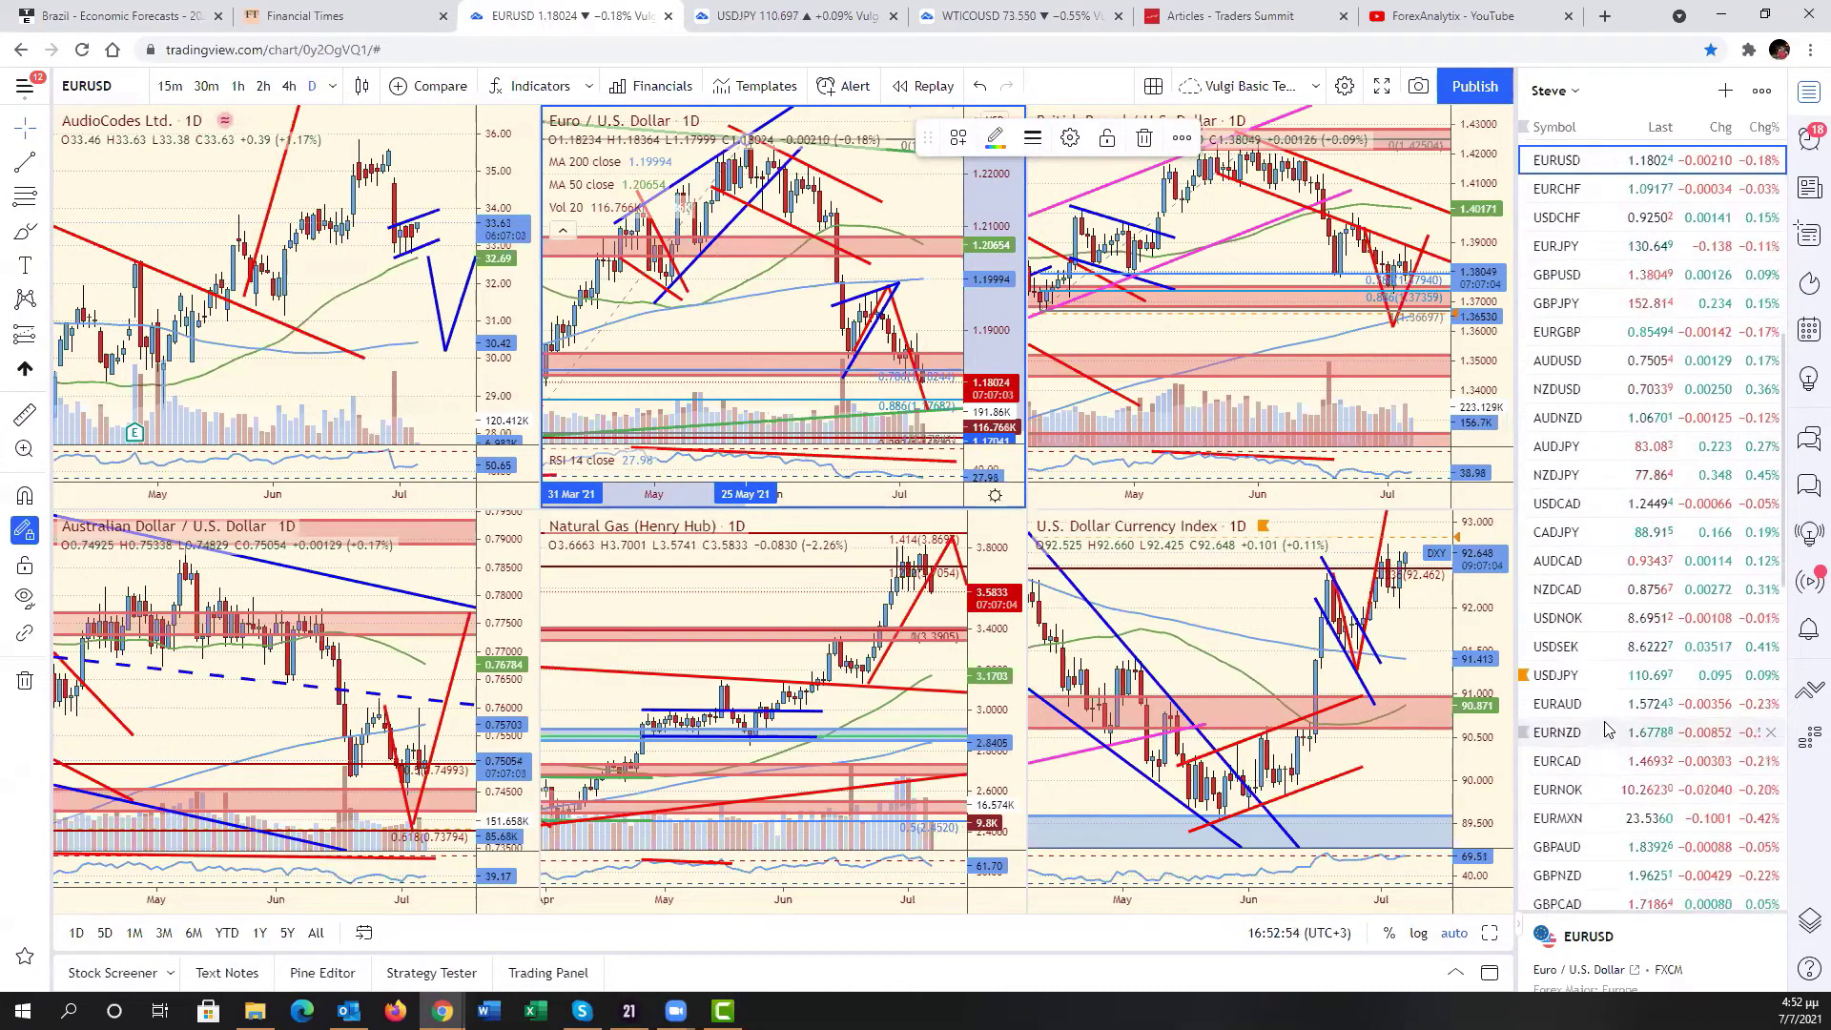
pyautogui.click(1622, 703)
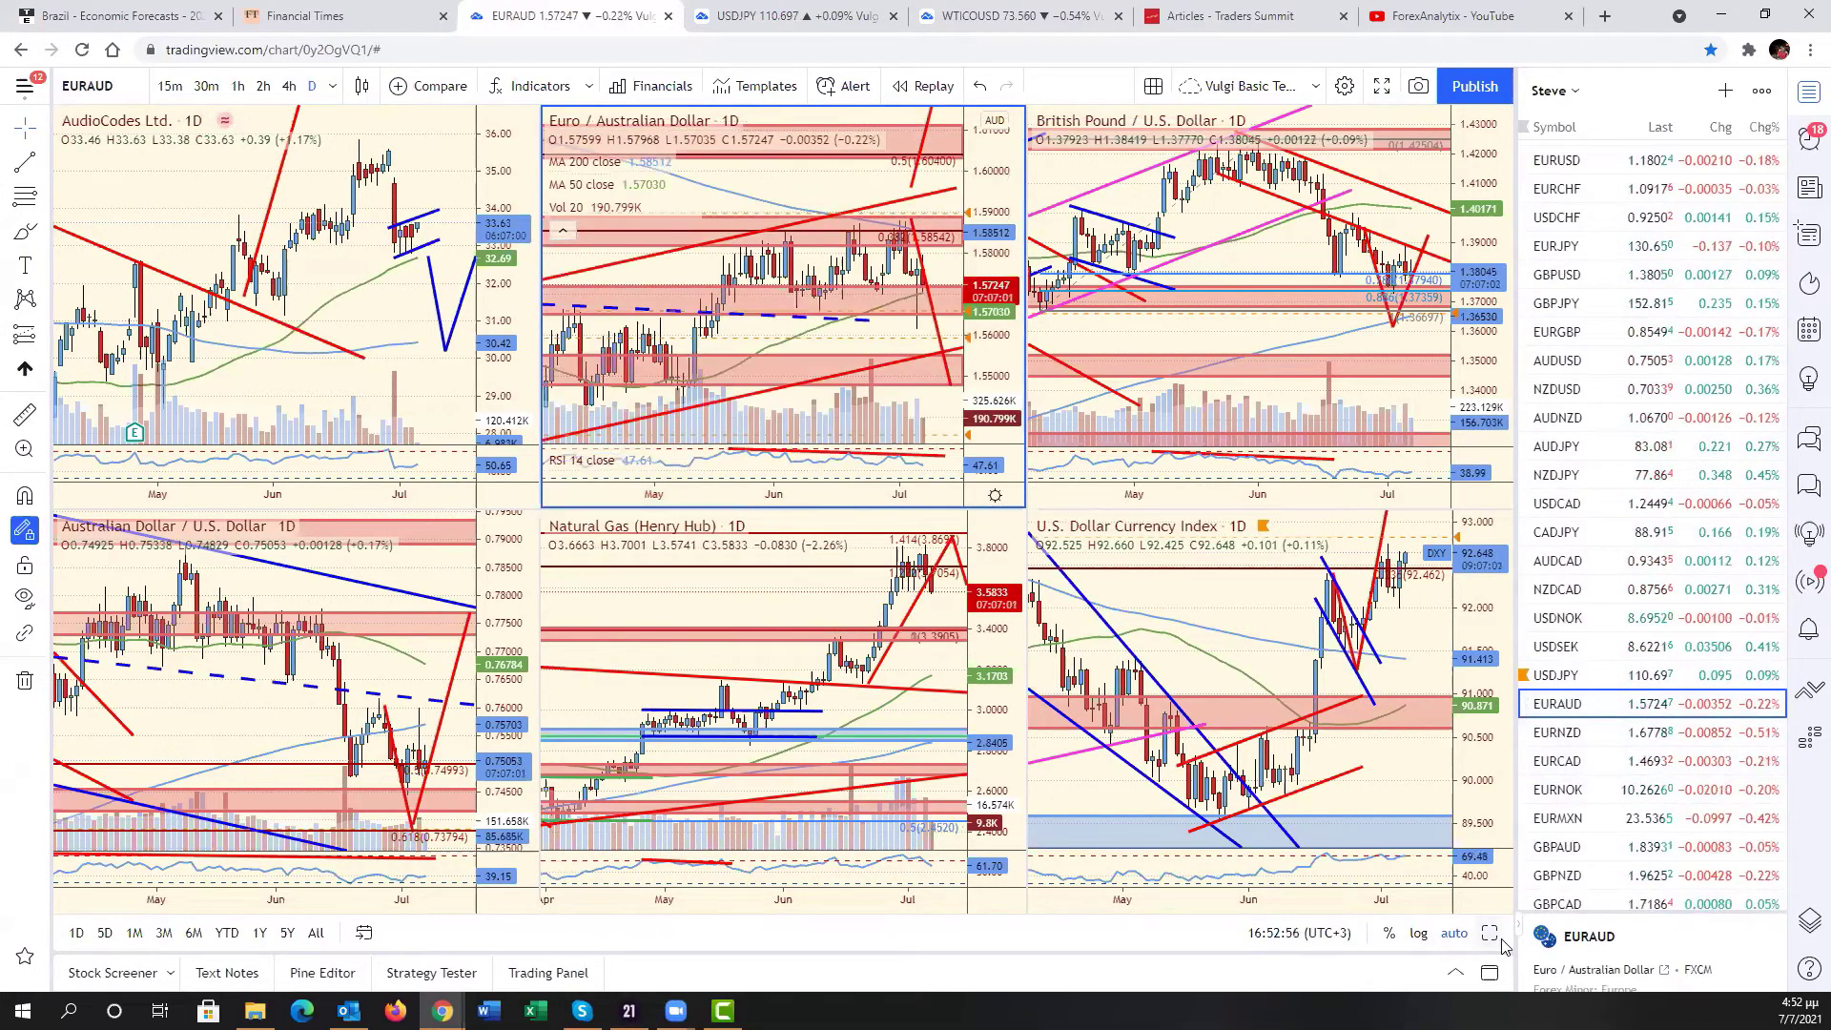
pyautogui.hotkey('alt', 'Return')
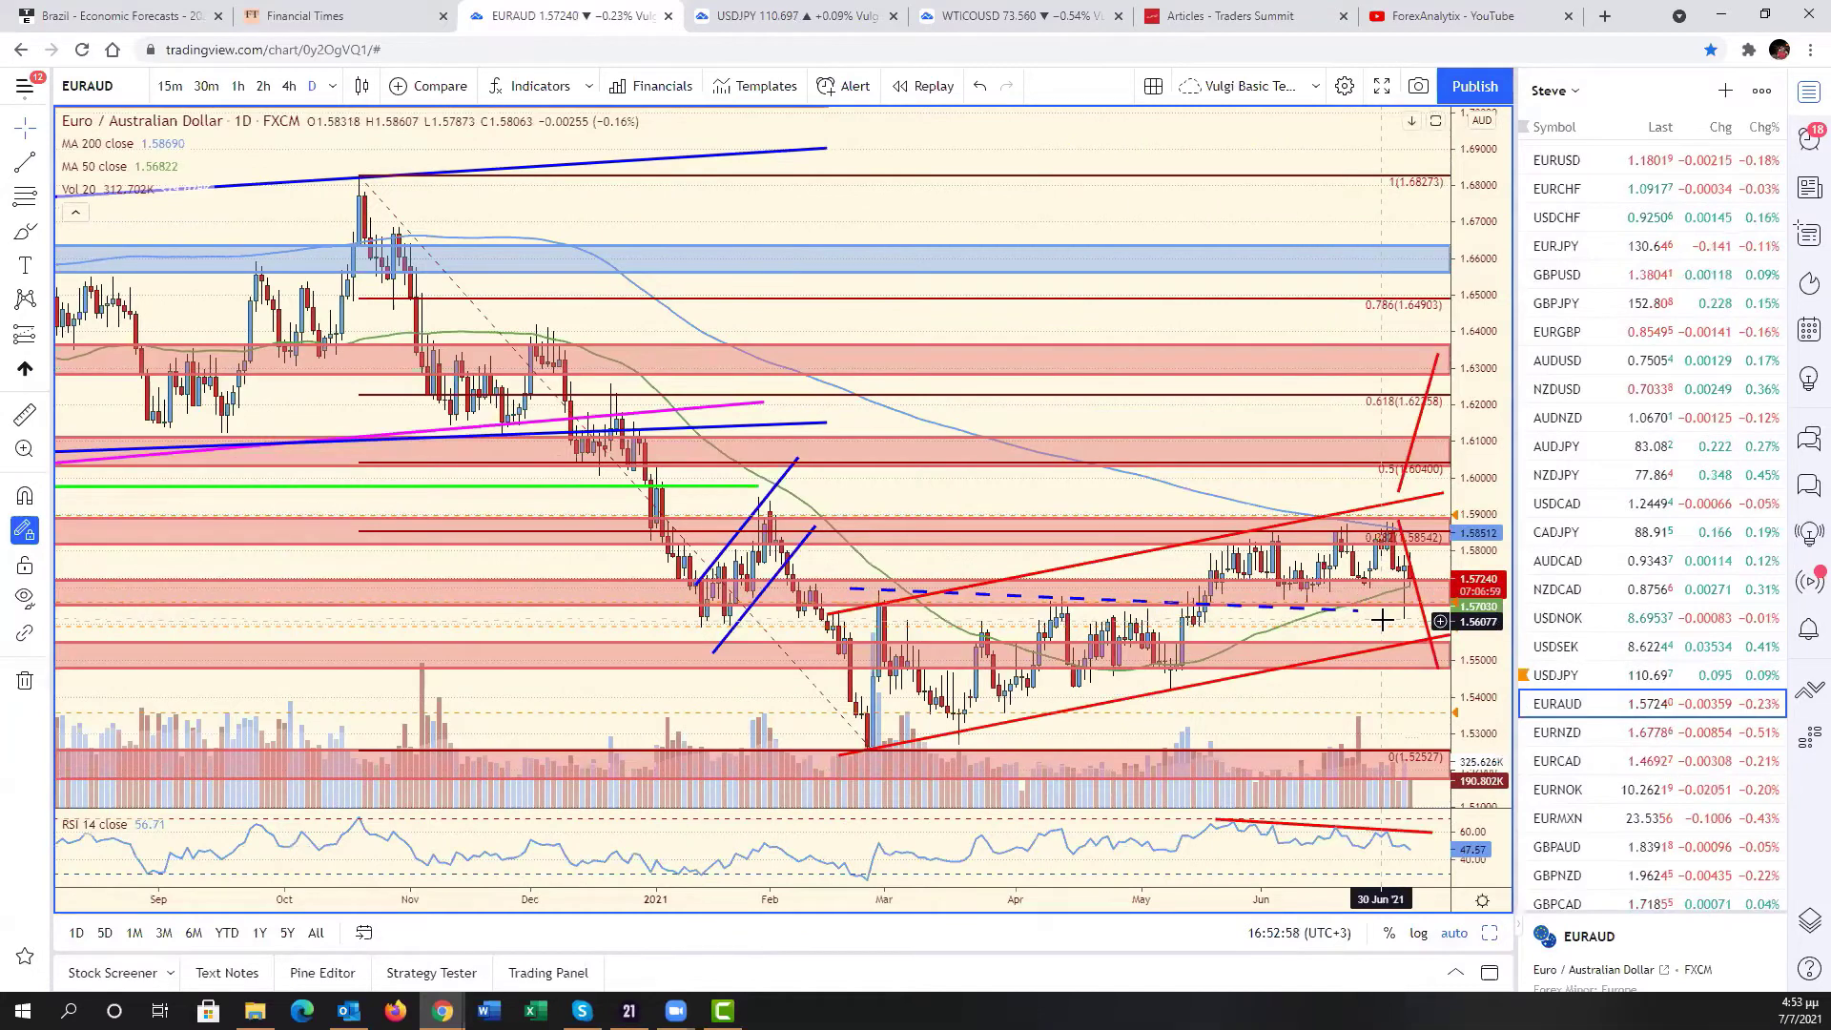
# - Pan EURAUD and rescale its price axis to 1.48–1.72, then move on to EURNZD
pyautogui.moveTo(1383, 612); pyautogui.dragTo(1305, 612)
pyautogui.moveTo(1488, 632); pyautogui.dragTo(1483, 695)
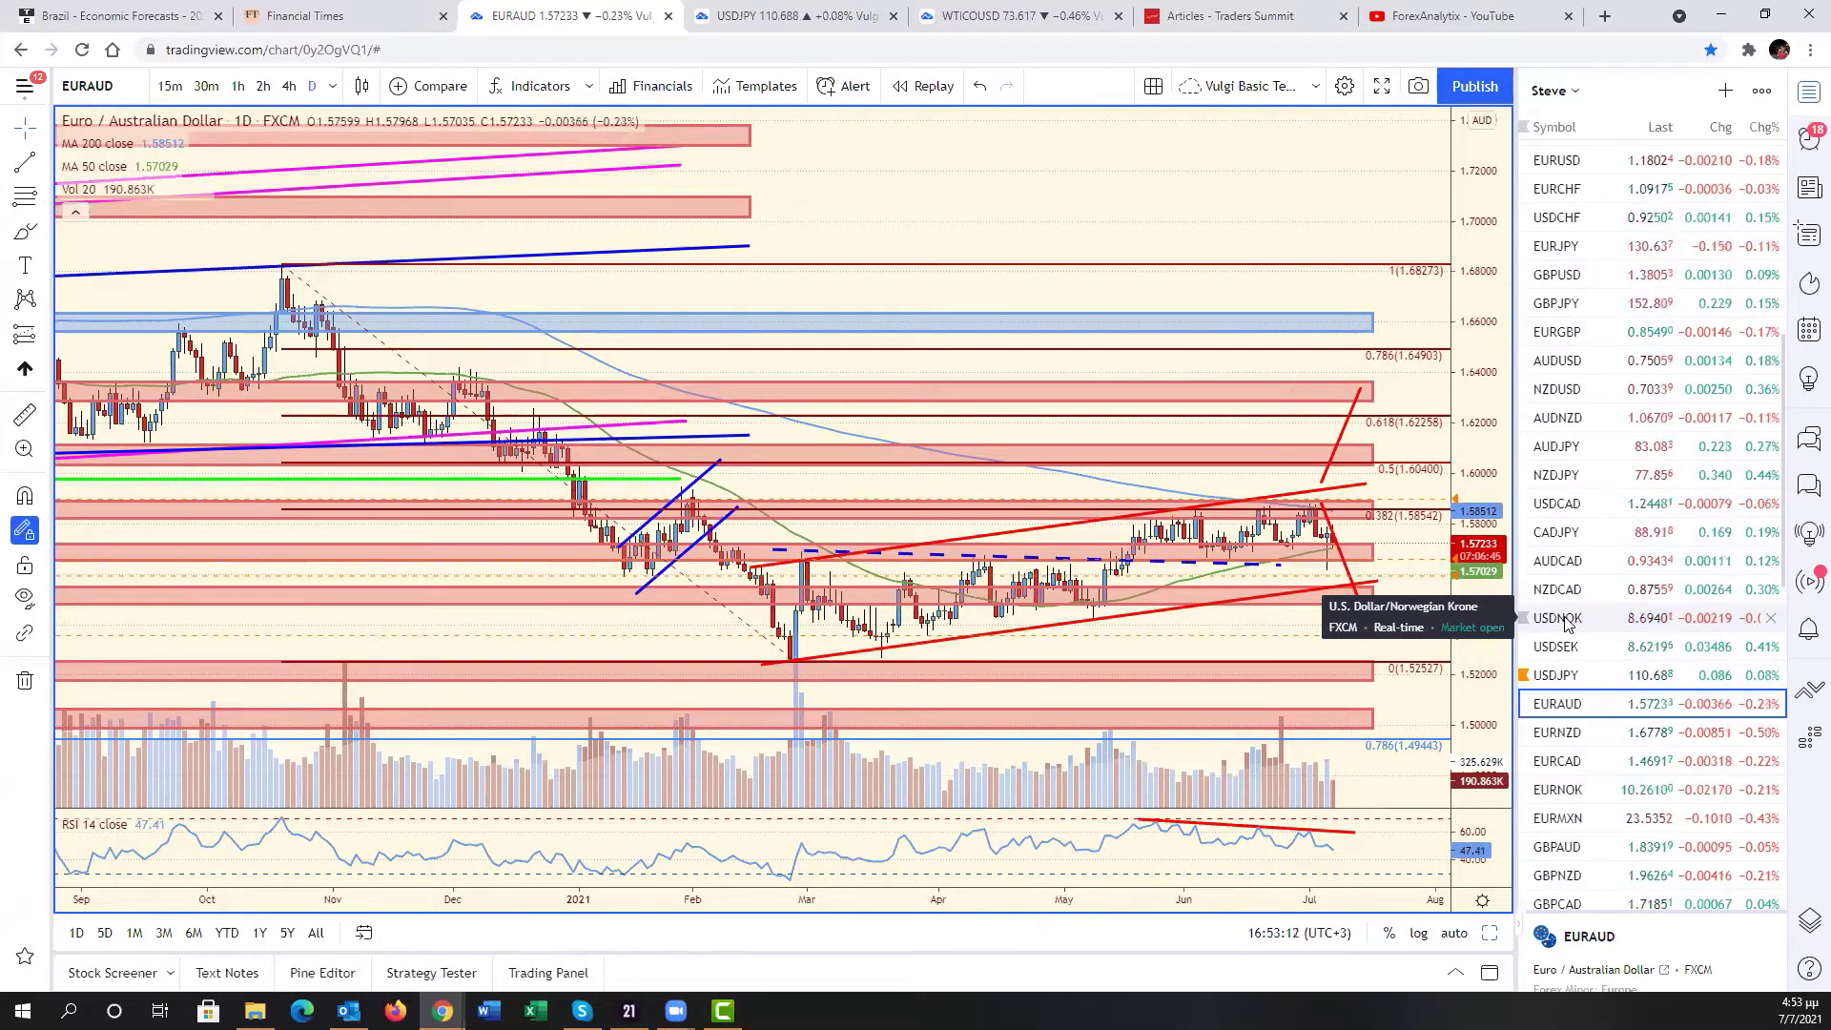
pyautogui.scroll(-2, 1565, 620)
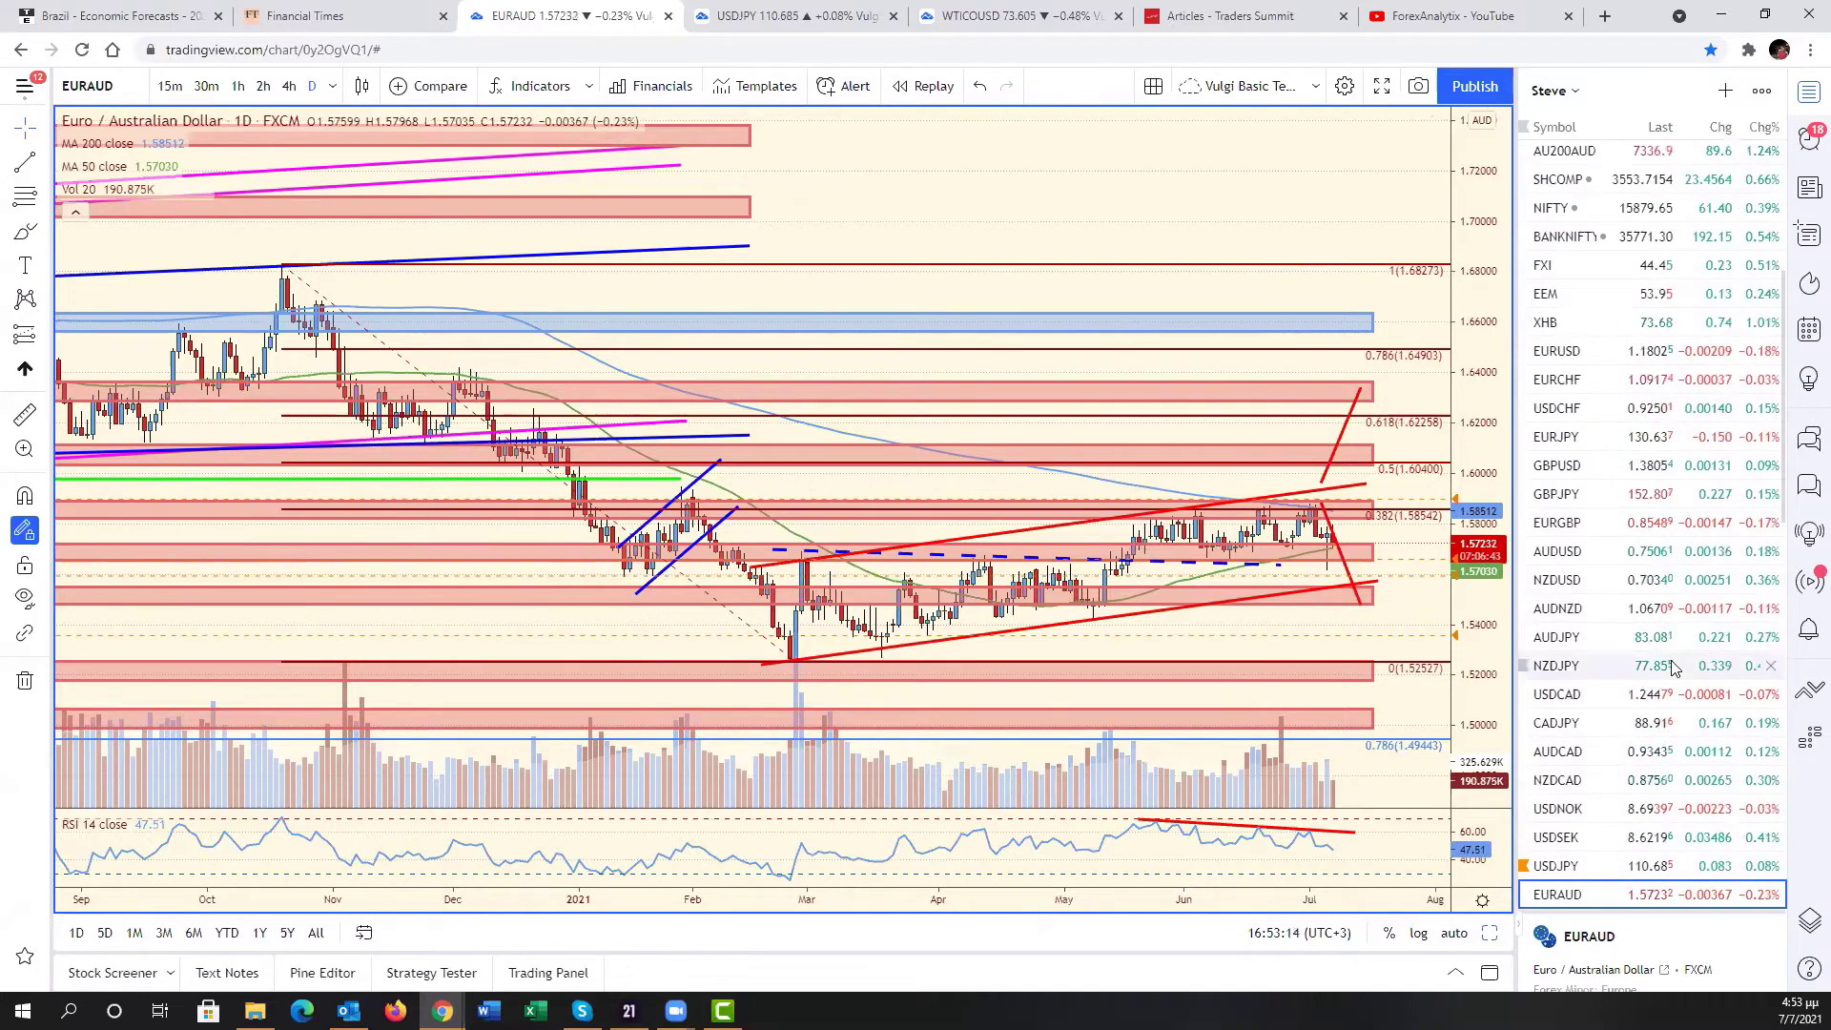
pyautogui.scroll(3, 1374, 620)
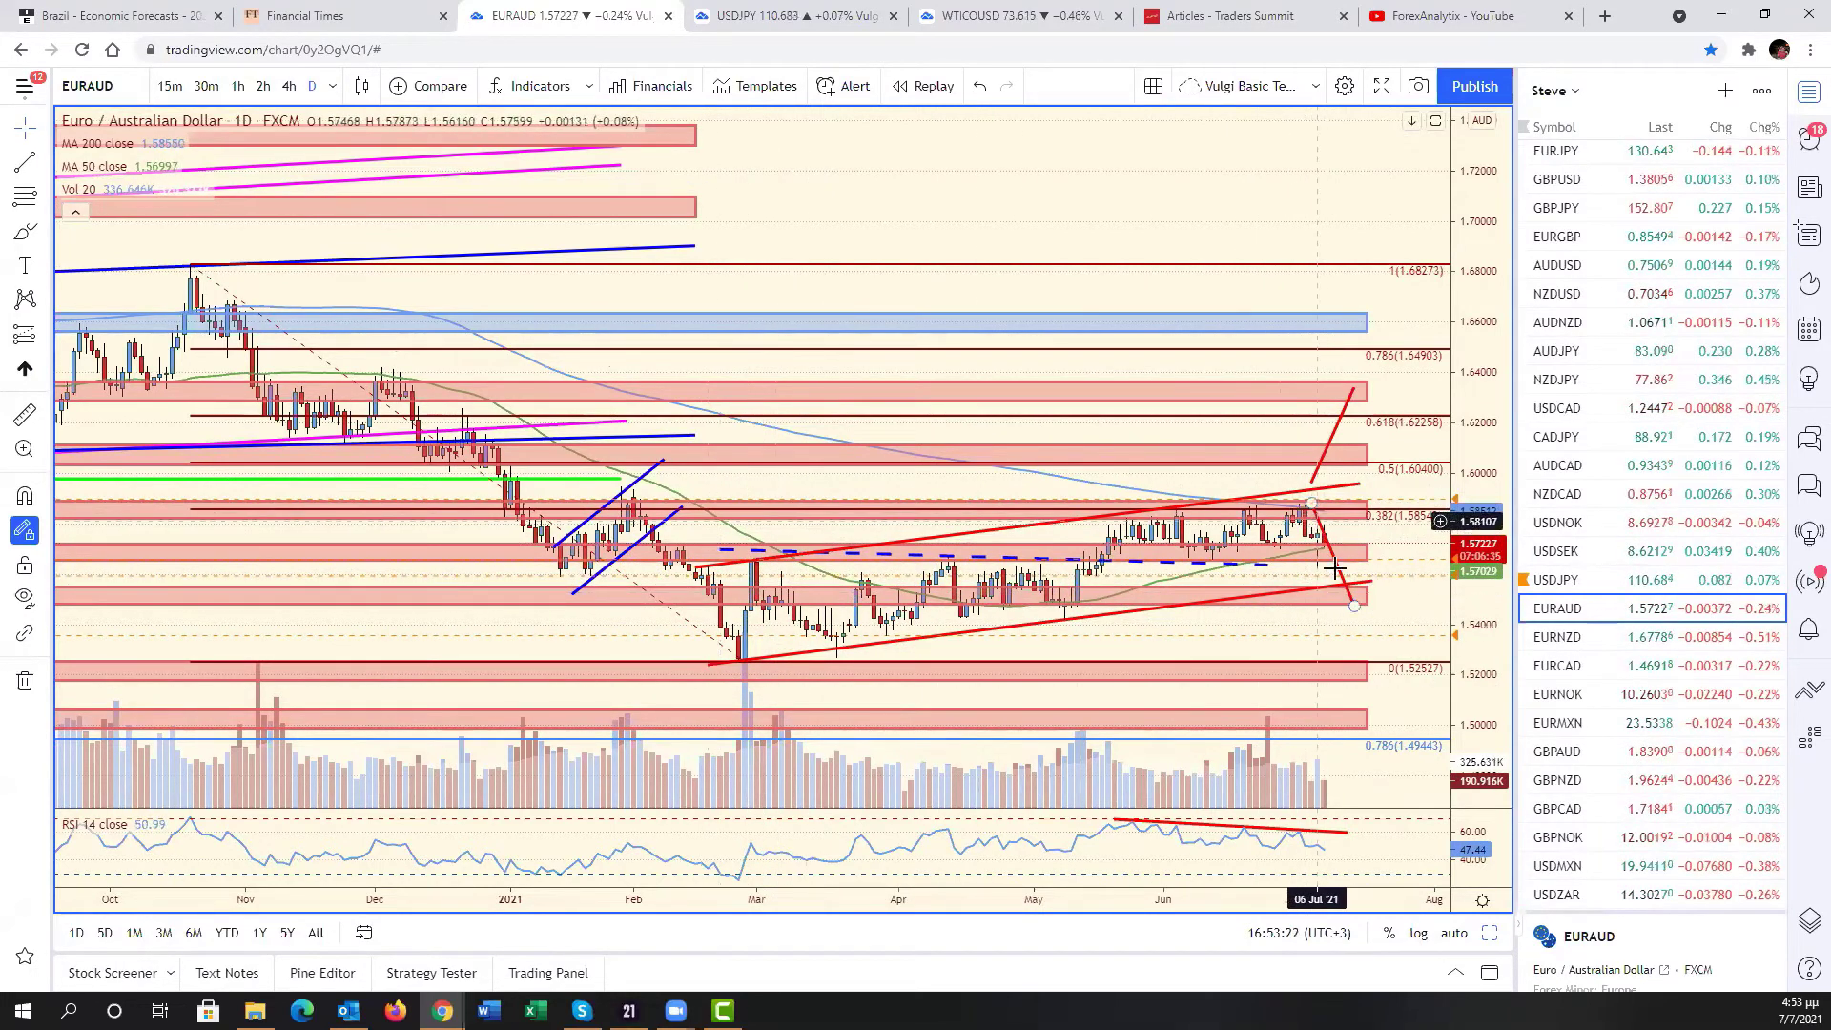
pyautogui.press('Down')
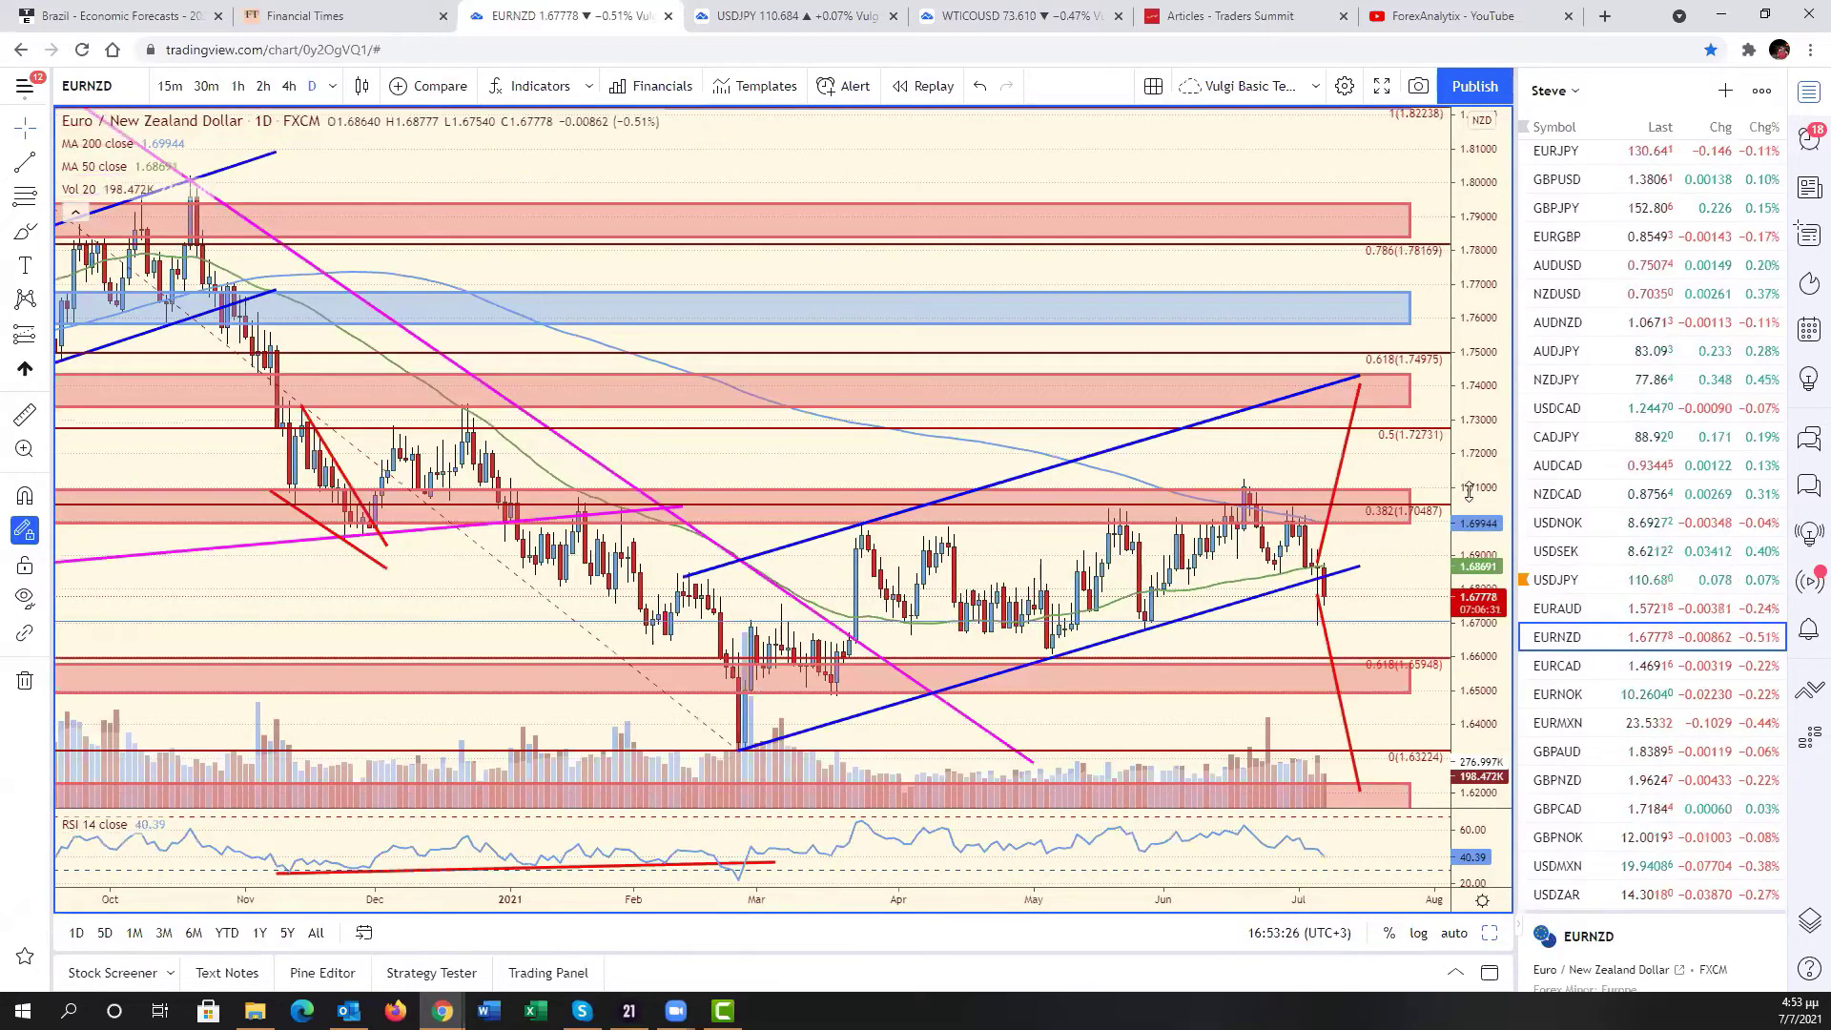
pyautogui.moveTo(1488, 572); pyautogui.dragTo(1474, 684)
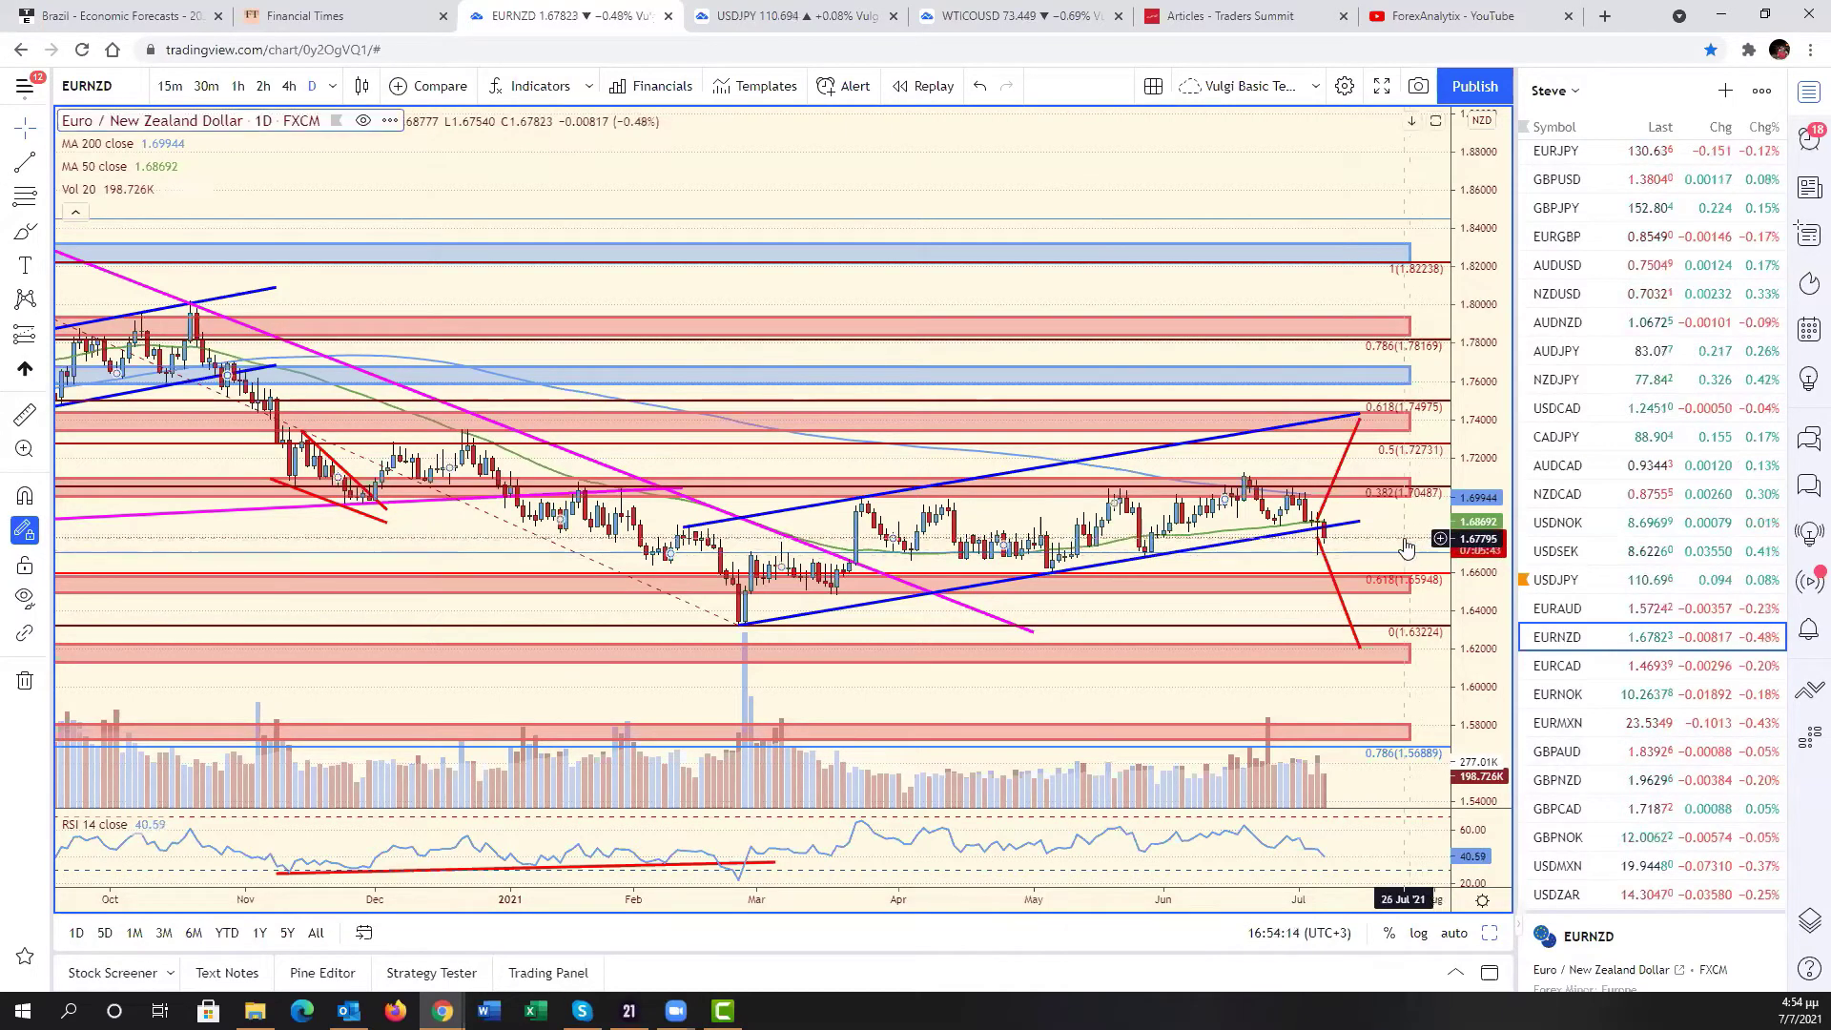
pyautogui.moveTo(1429, 539); pyautogui.dragTo(1516, 548)
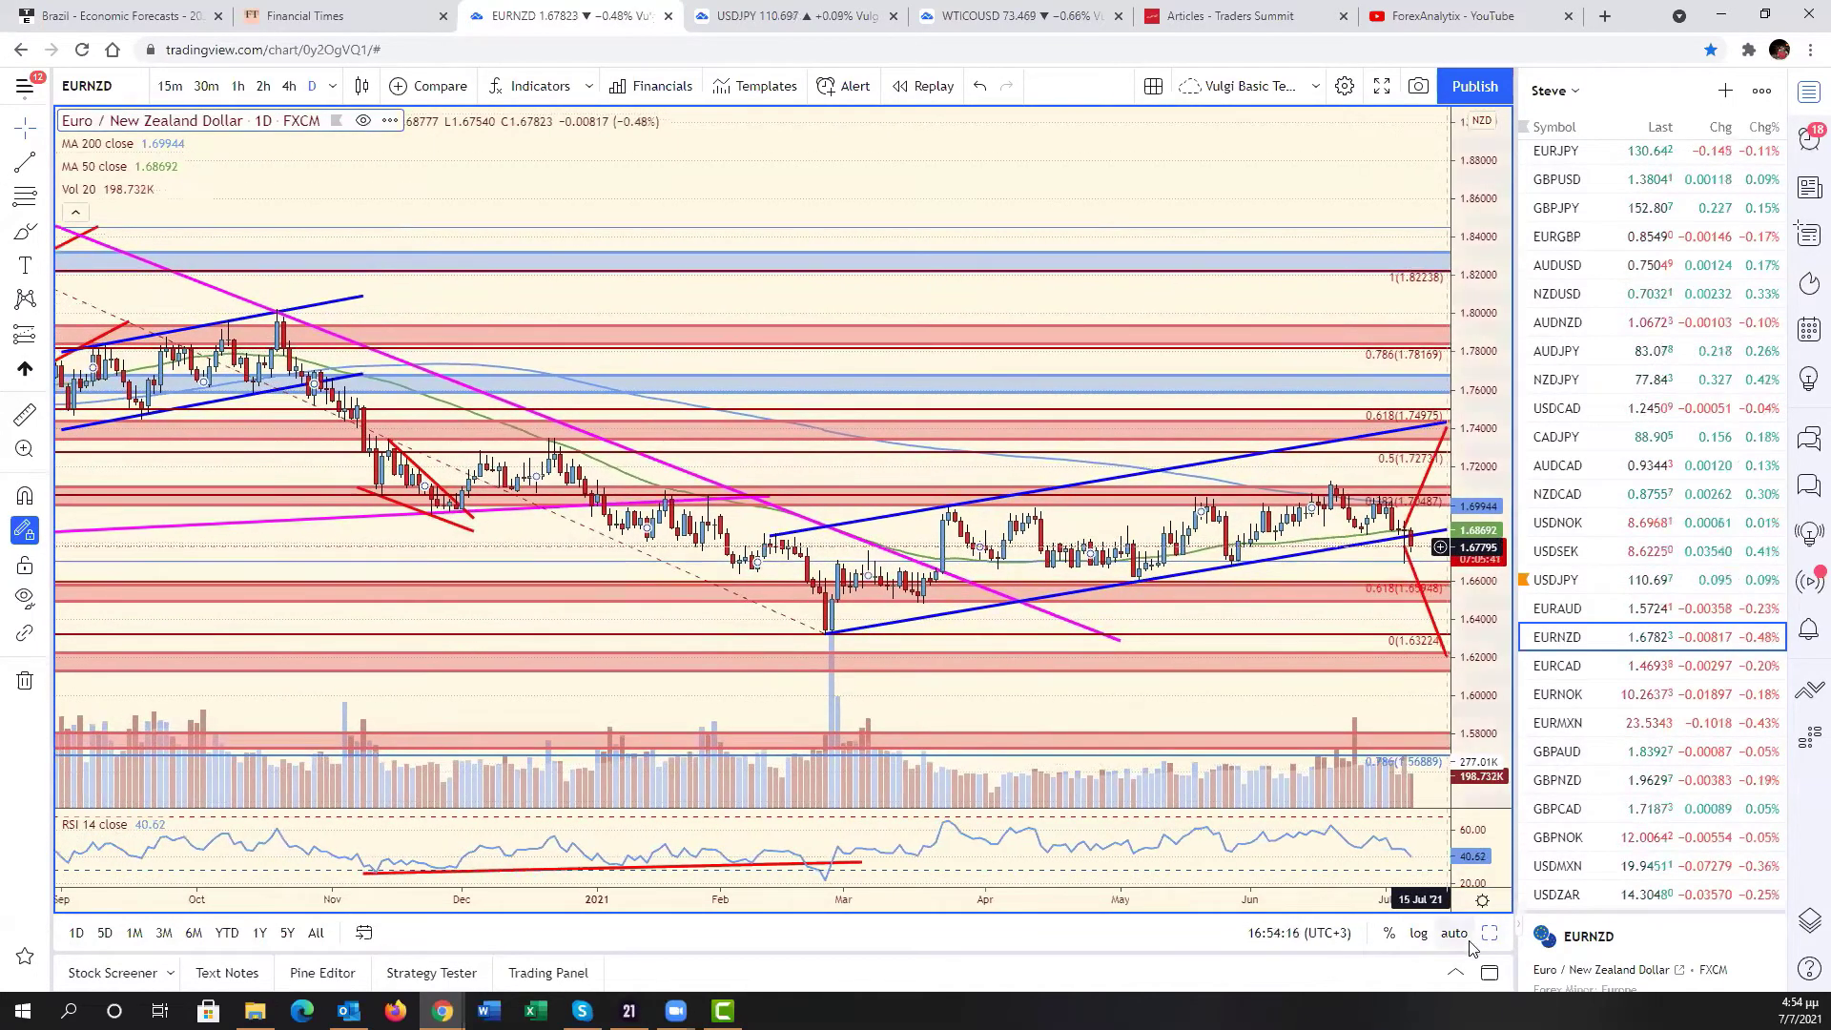
pyautogui.click(1494, 935)
pyautogui.hotkey('alt', 'Return')
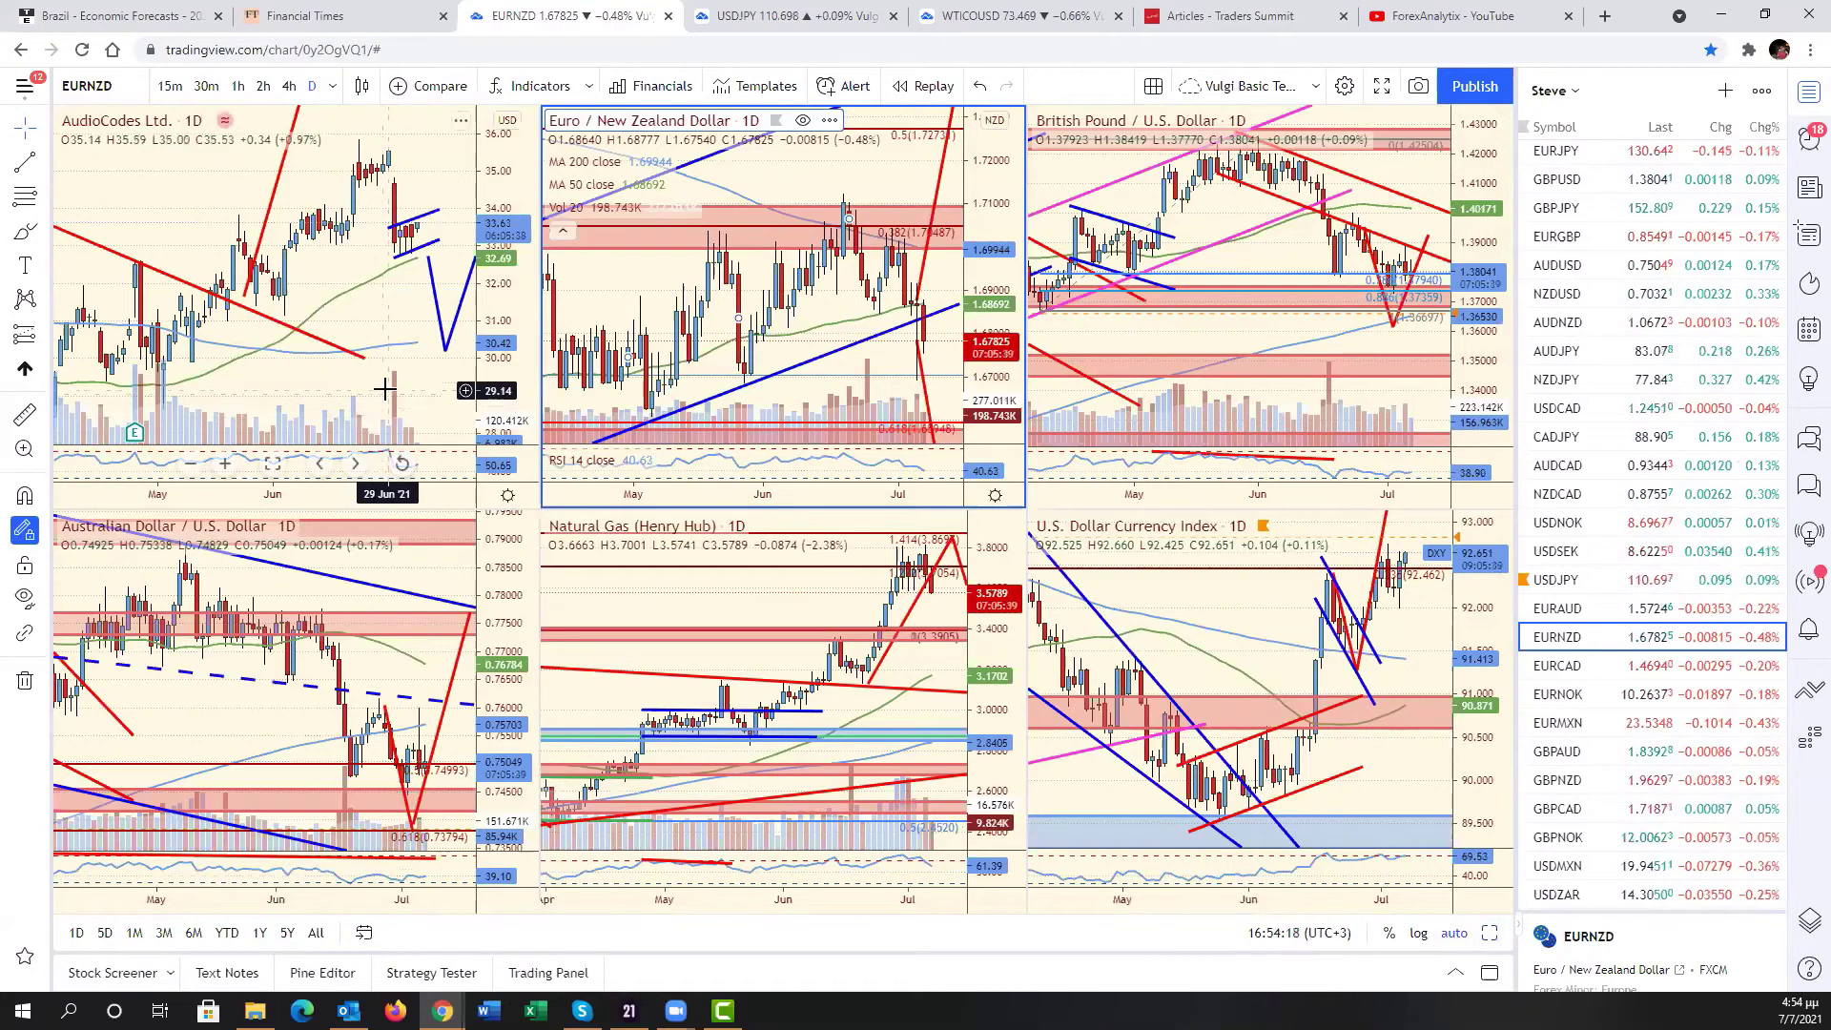
# - Open the GER30 DAX chart full-size and squeeze its price scale to show higher levels
pyautogui.scroll(8, 1557, 342)
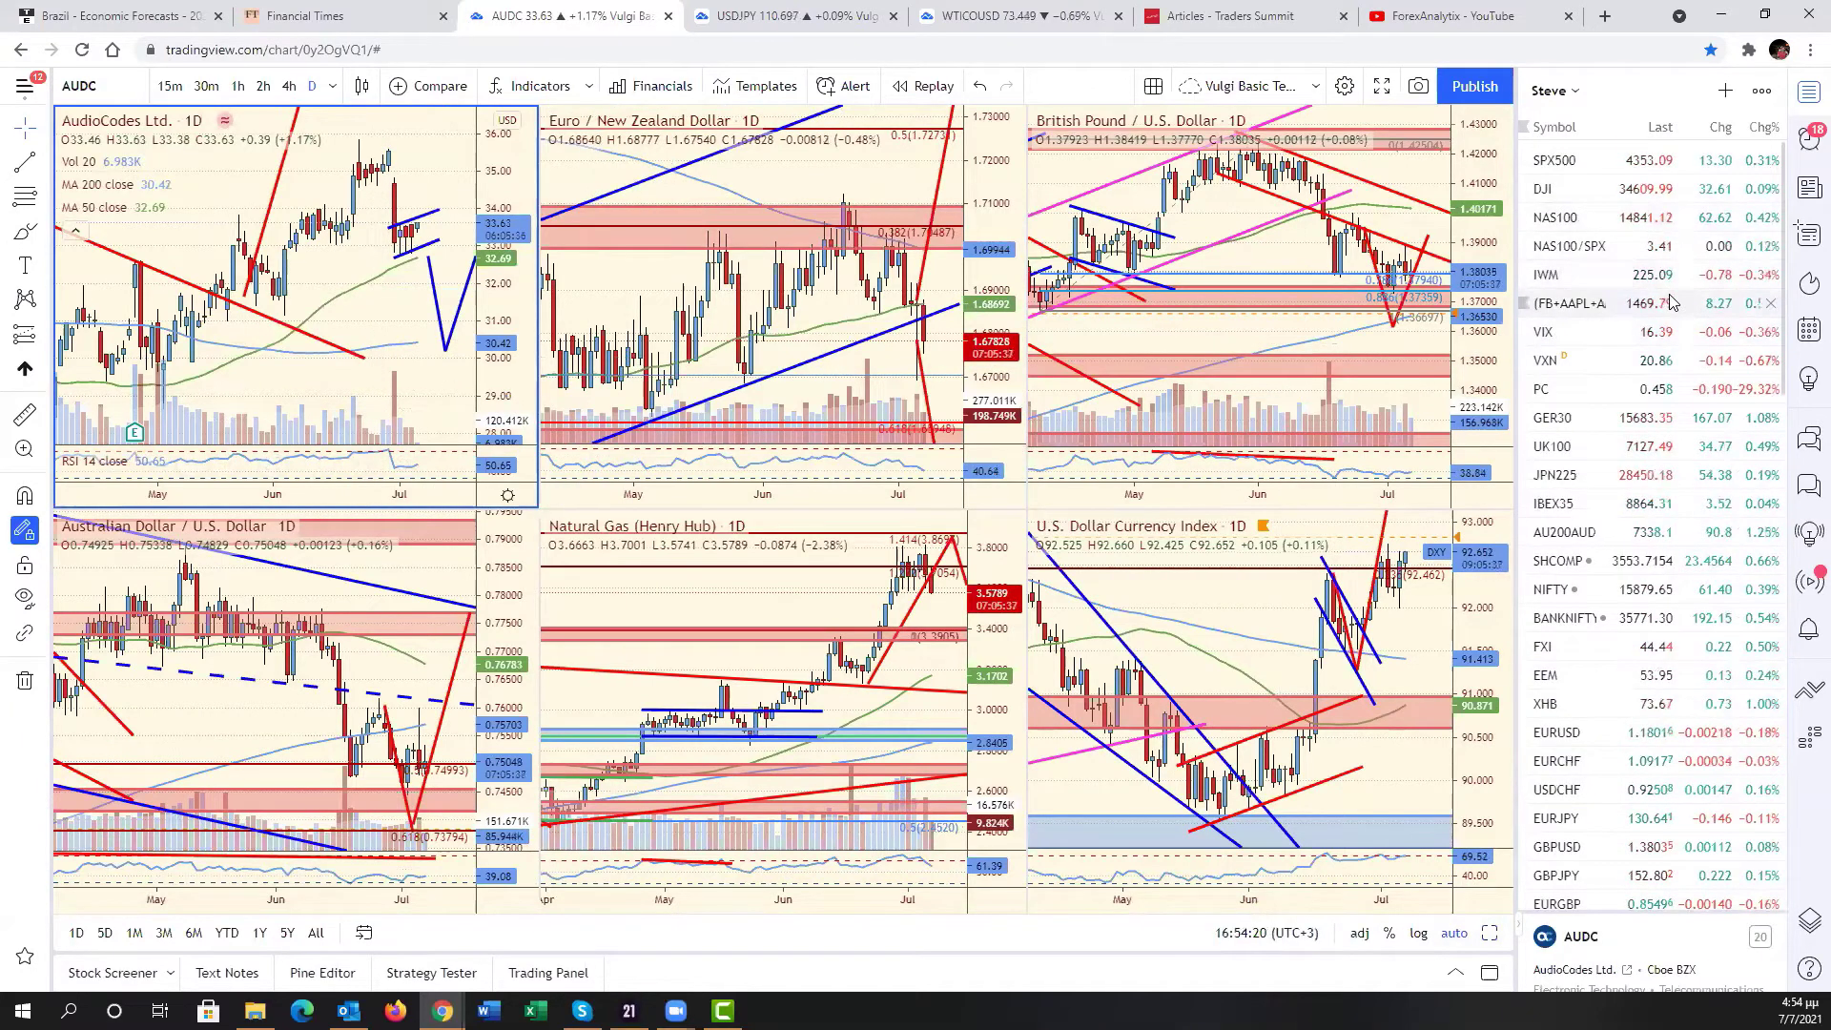
pyautogui.click(1608, 417)
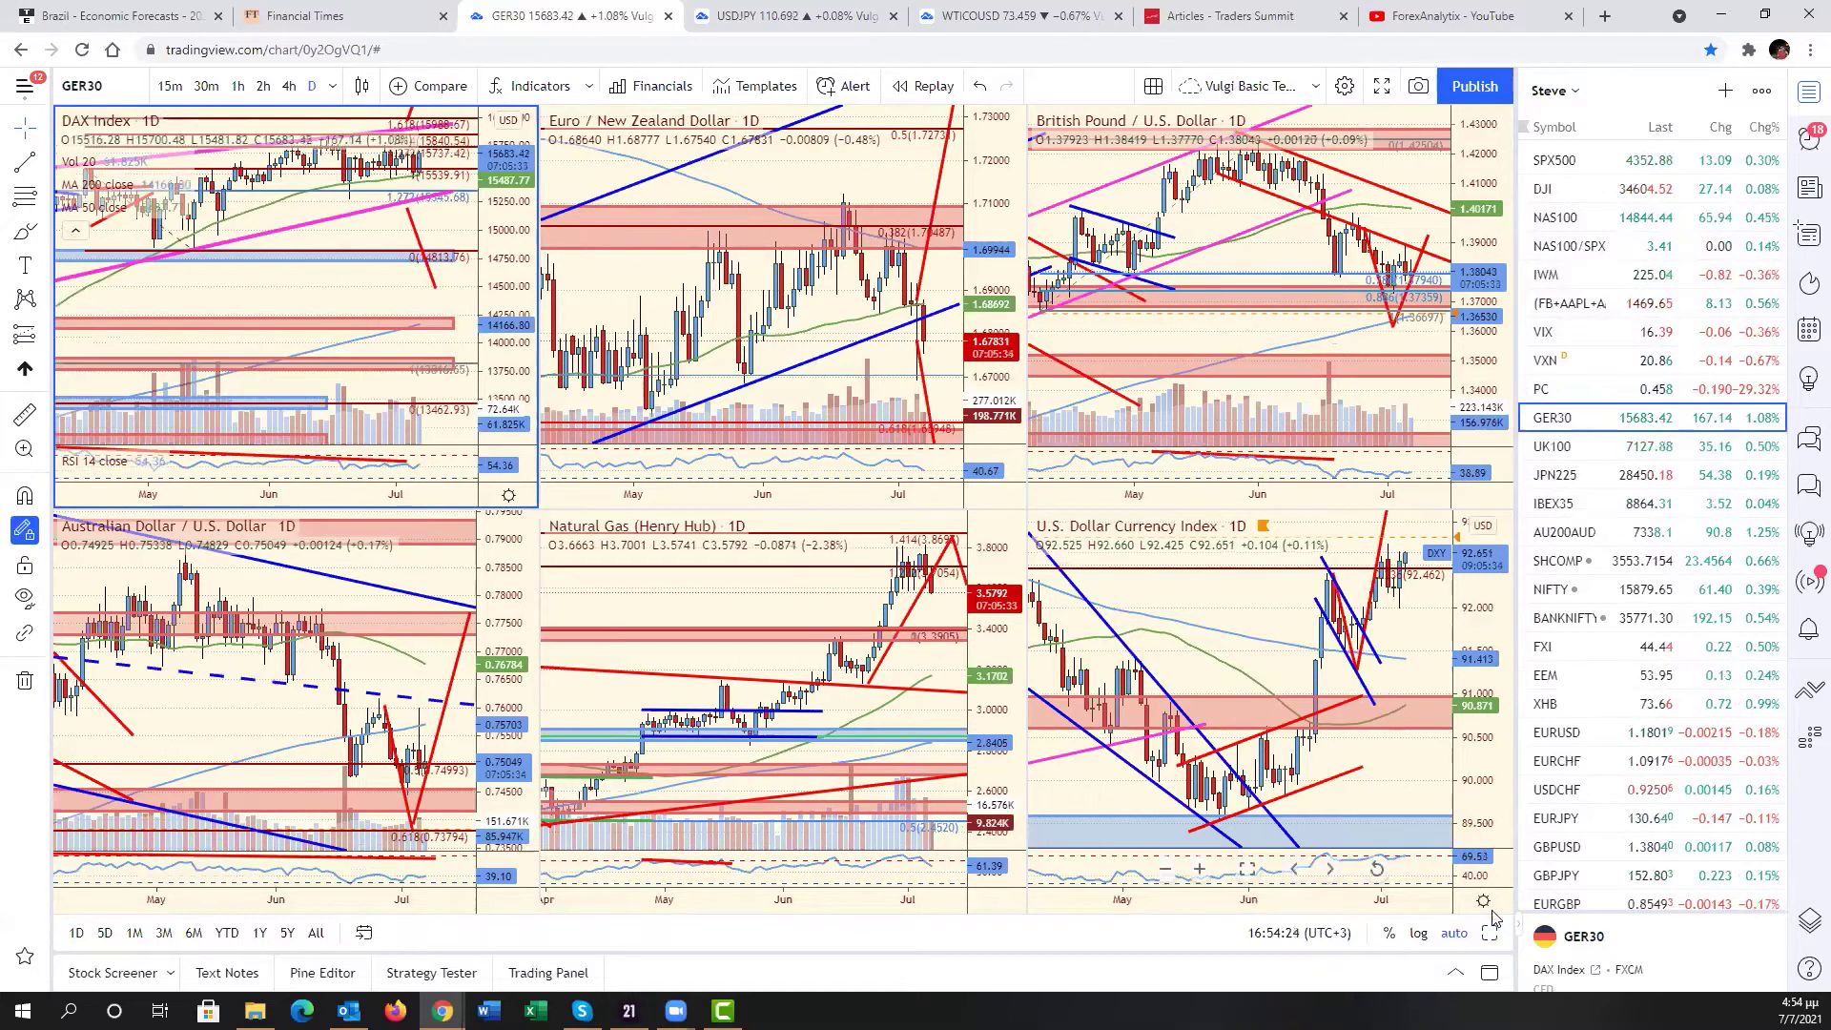
pyautogui.hotkey('alt', 'Return')
pyautogui.moveTo(1365, 515); pyautogui.dragTo(1289, 517)
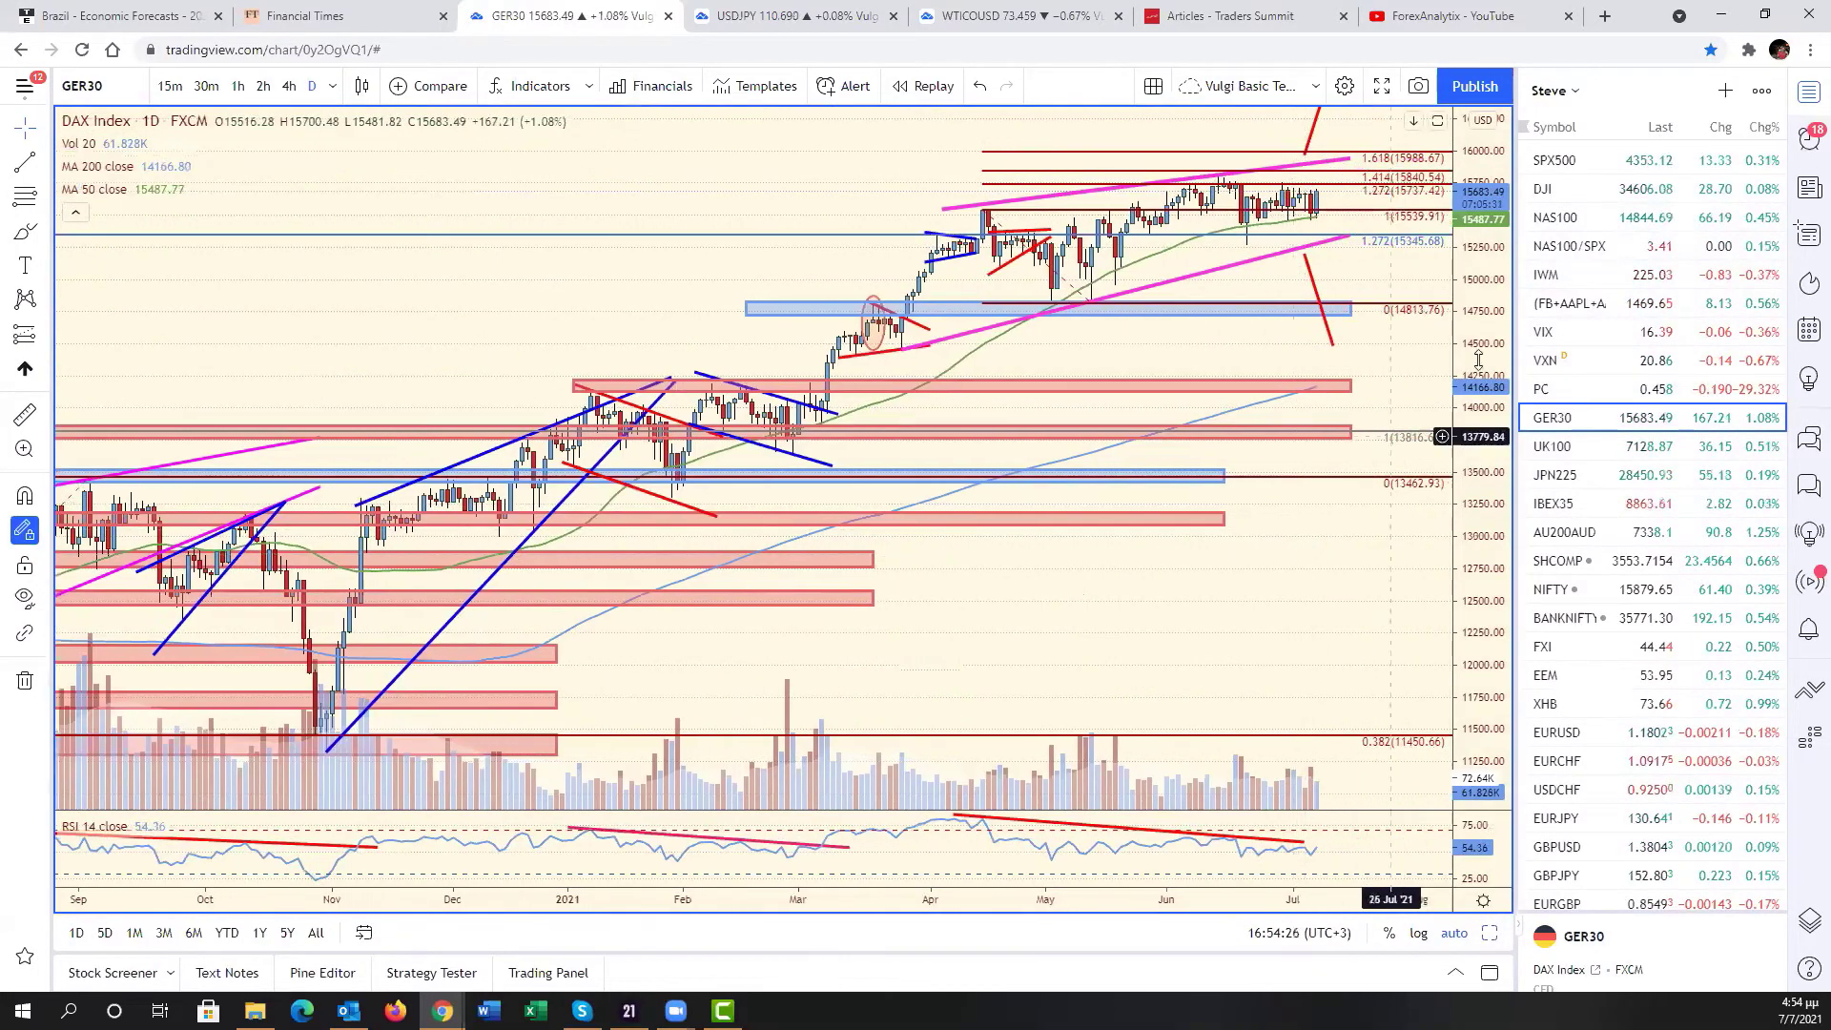
pyautogui.moveTo(1469, 482); pyautogui.dragTo(1469, 522)
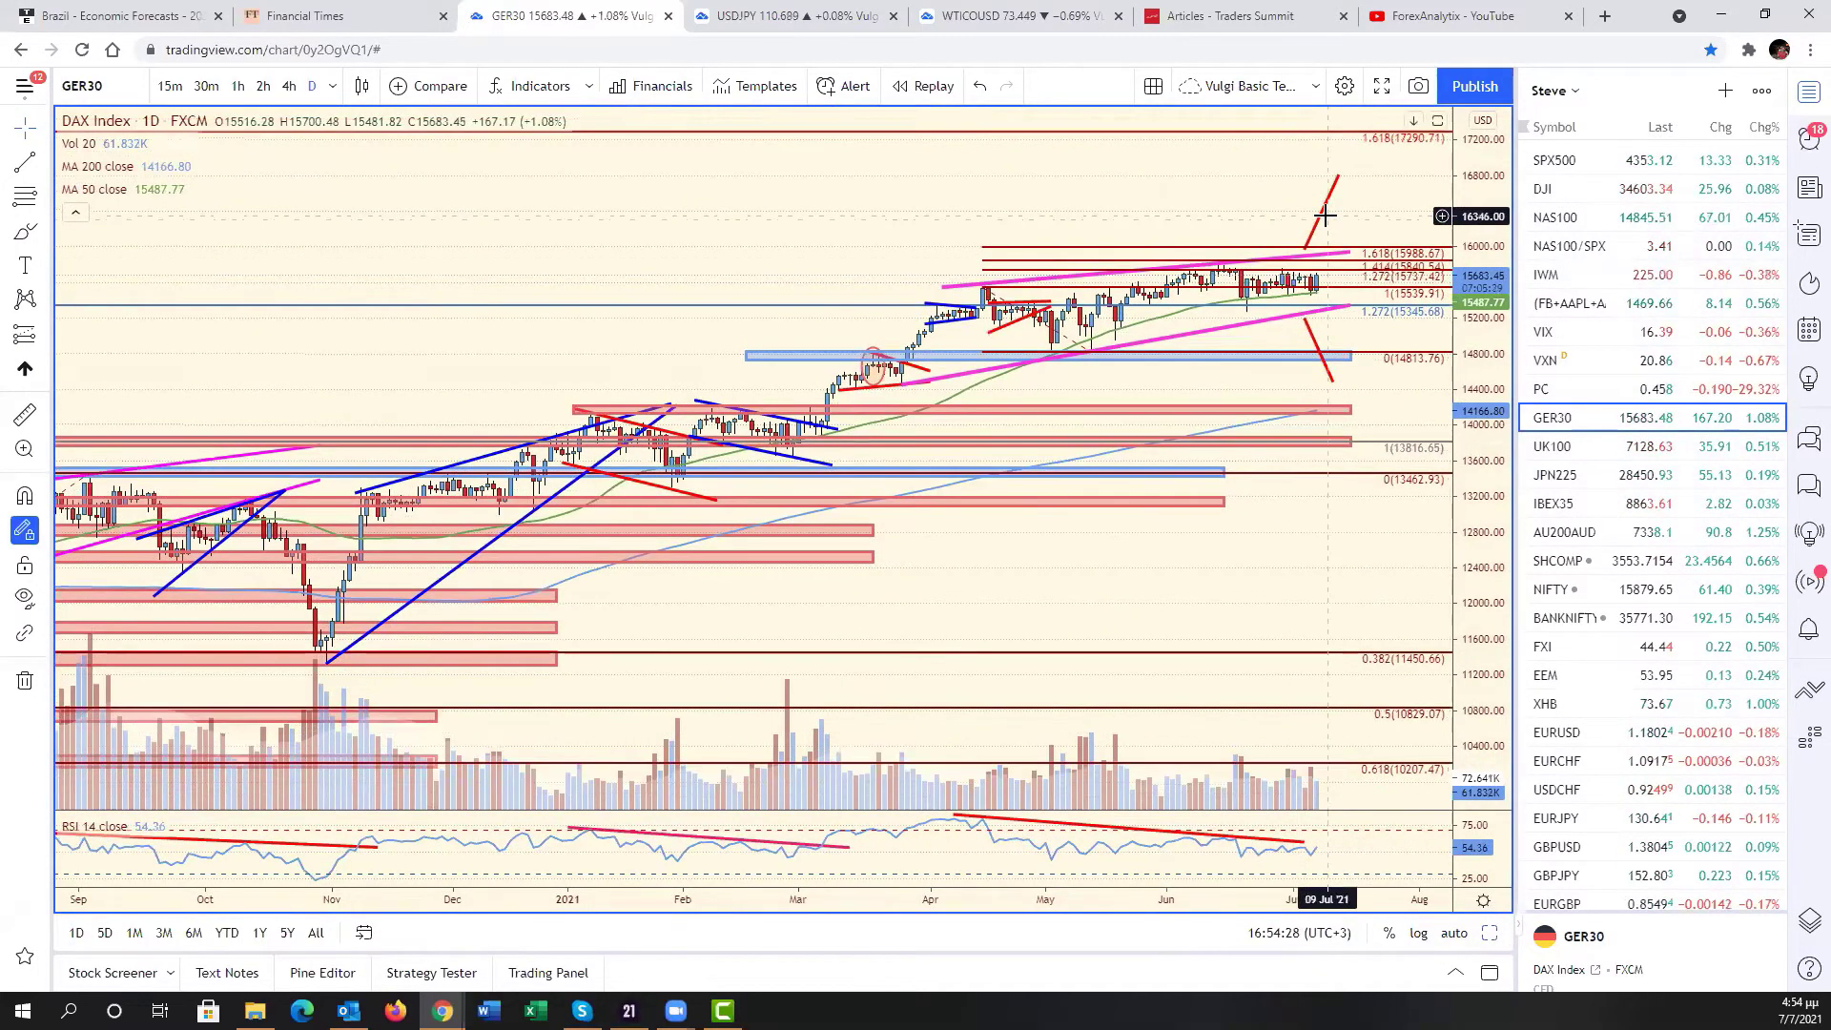
# - Shift both red projection lines and the RSI divergence line further right
pyautogui.moveTo(1322, 214); pyautogui.dragTo(1342, 212)
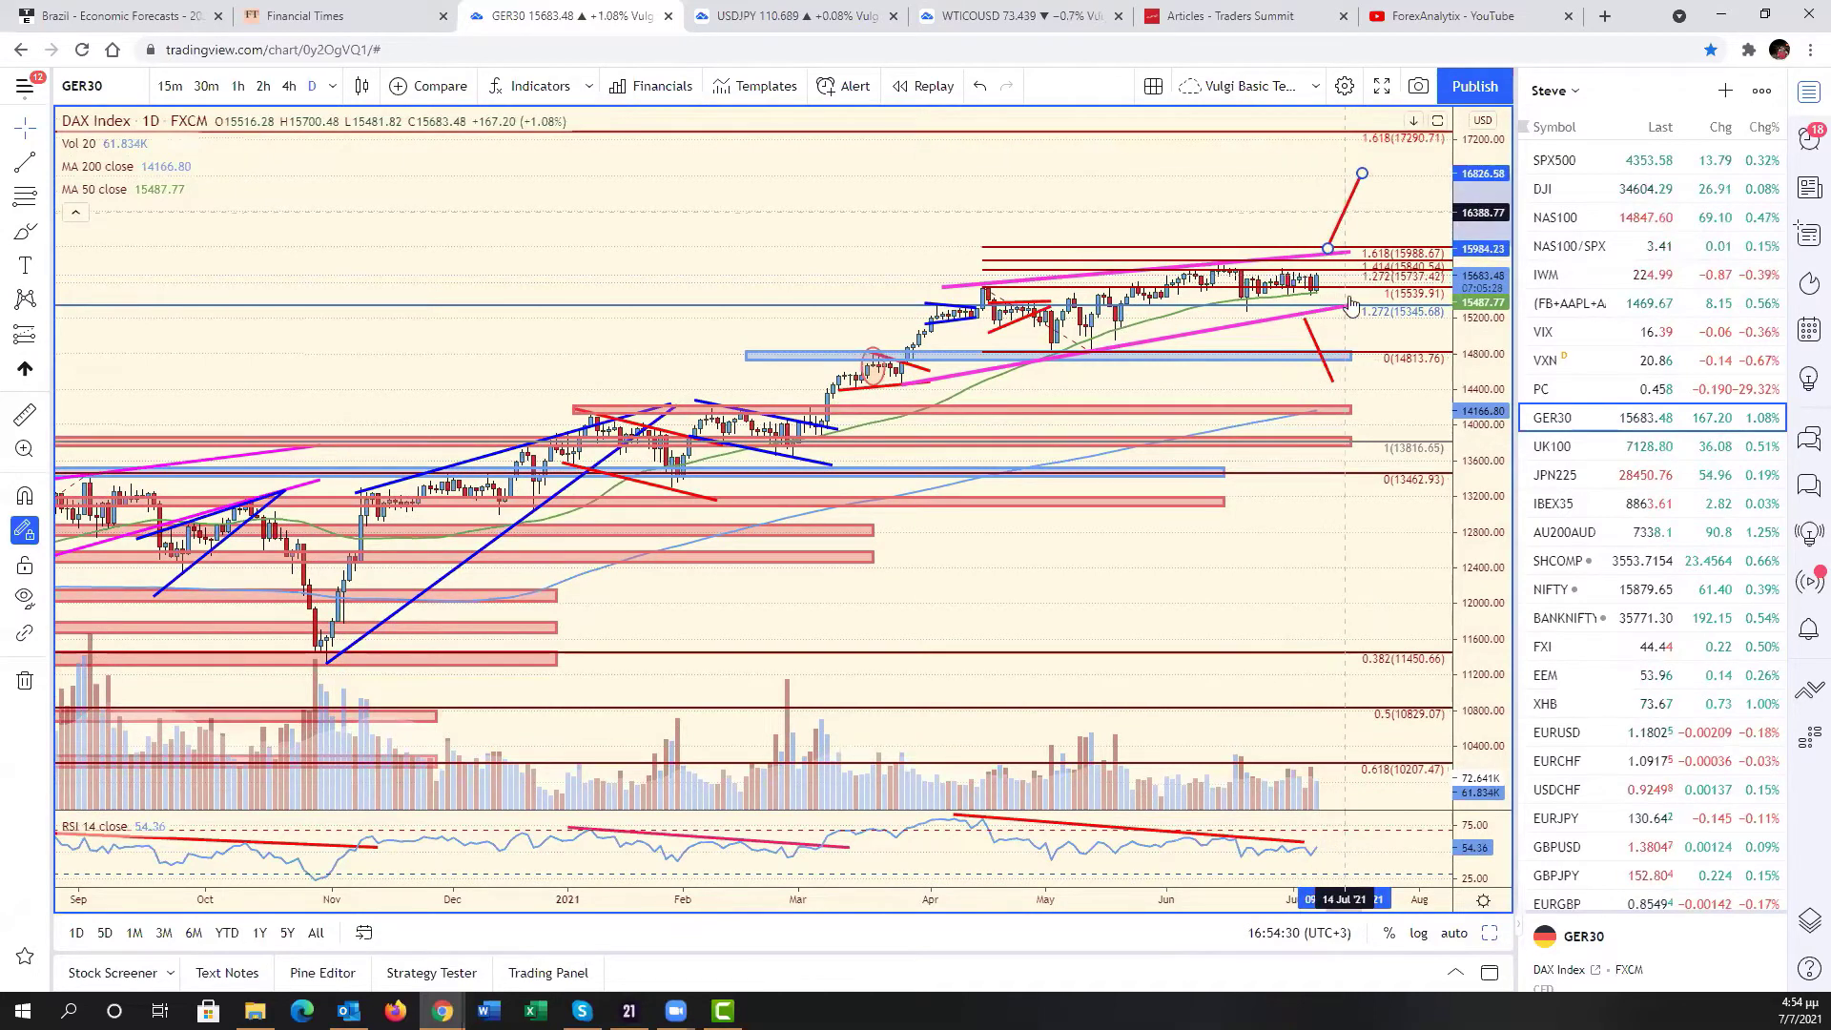
pyautogui.click(1312, 332)
pyautogui.moveTo(1323, 360); pyautogui.dragTo(1341, 360)
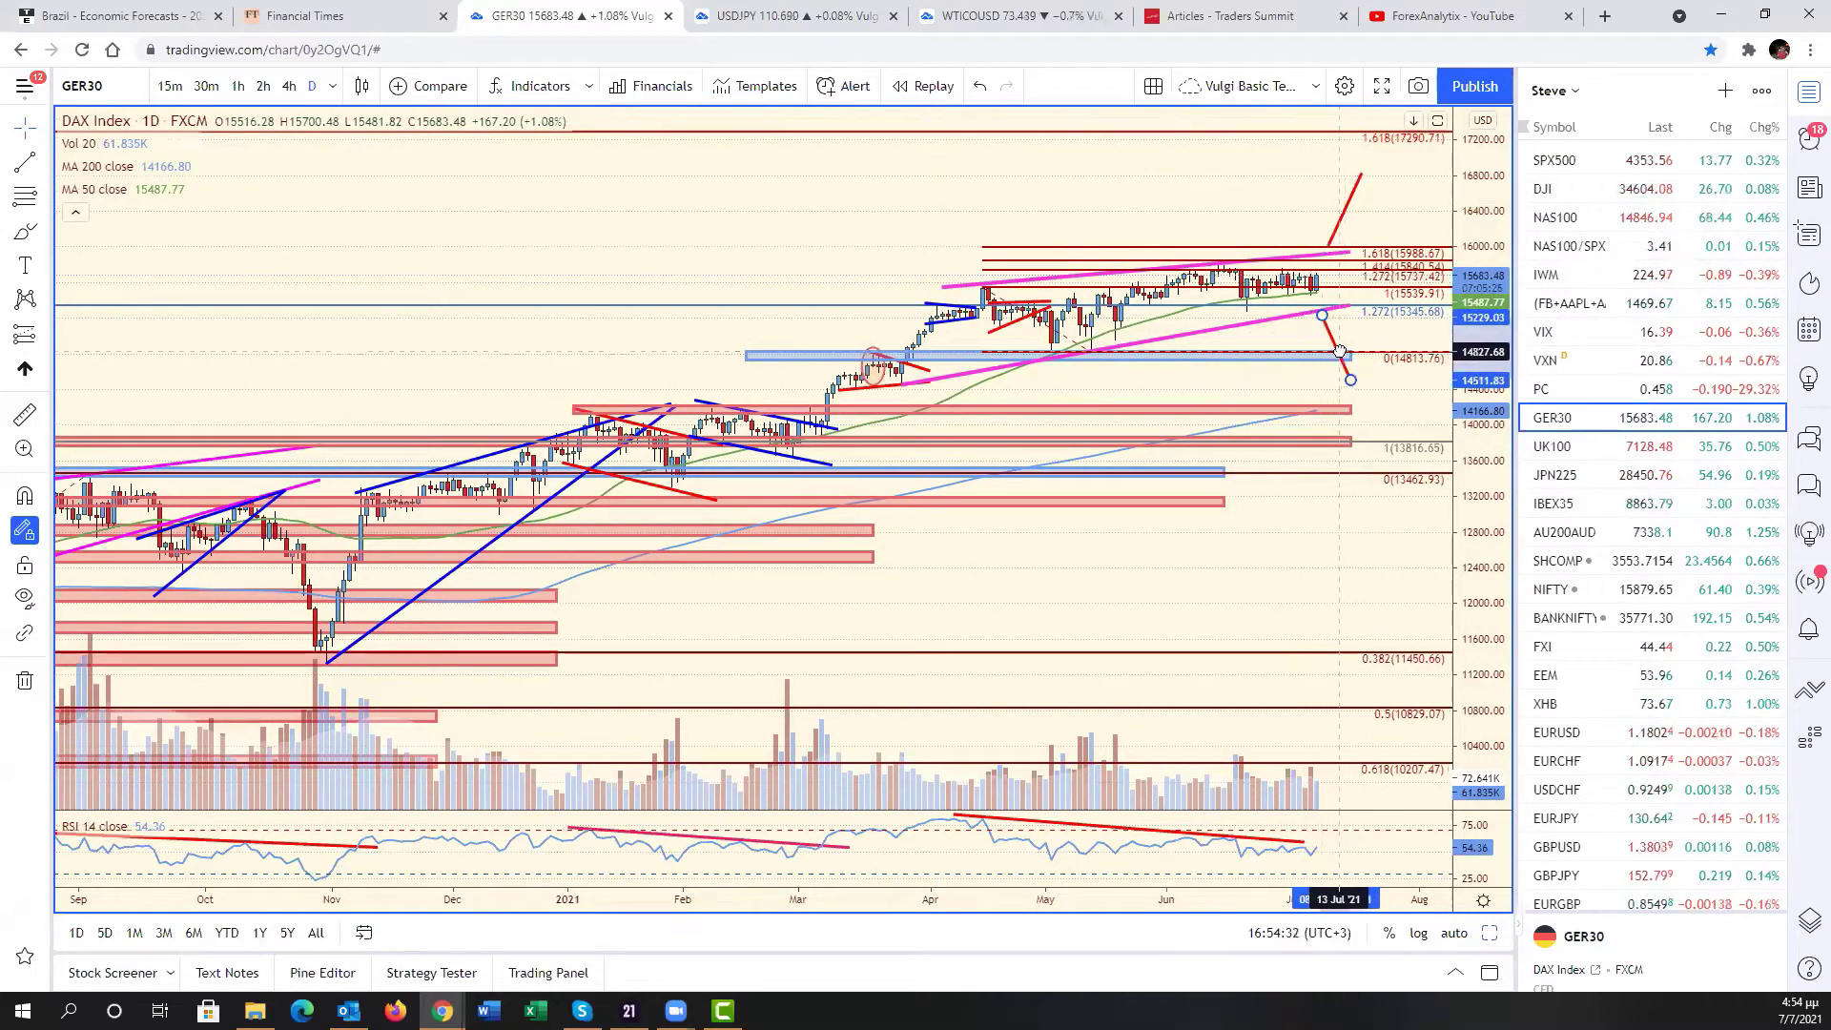
pyautogui.click(1425, 370)
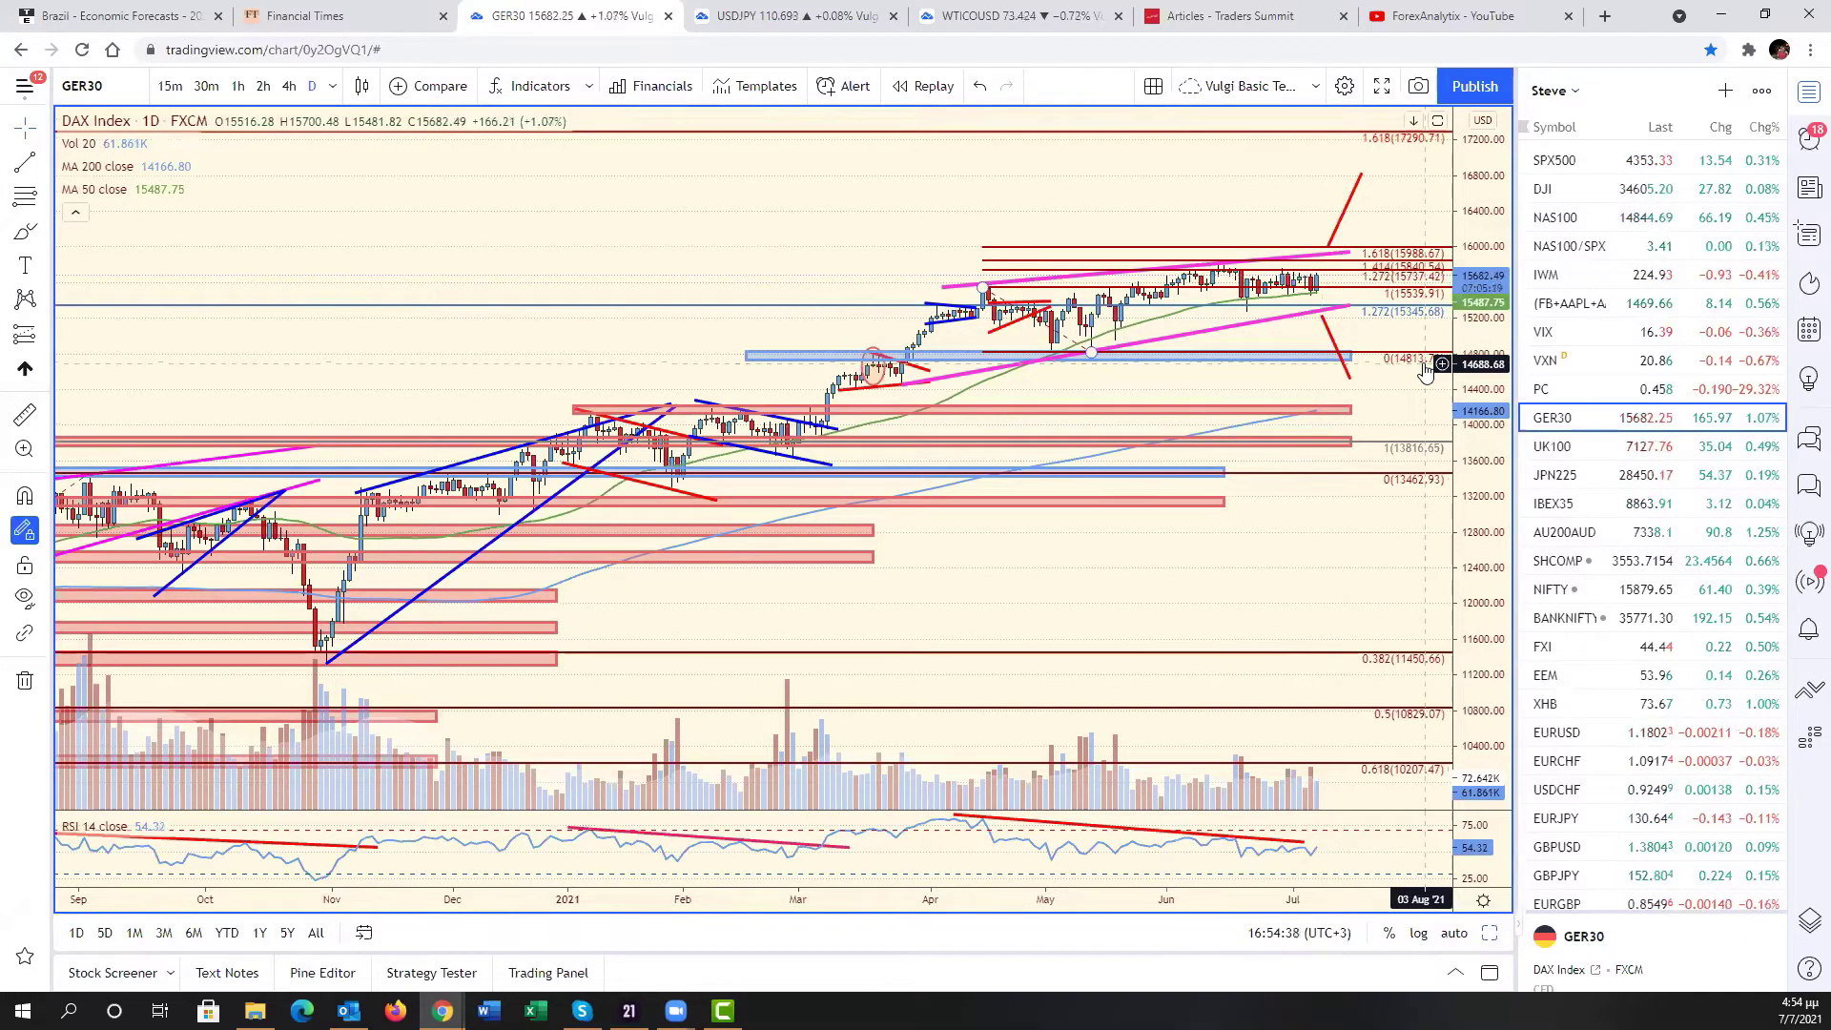
pyautogui.click(1306, 845)
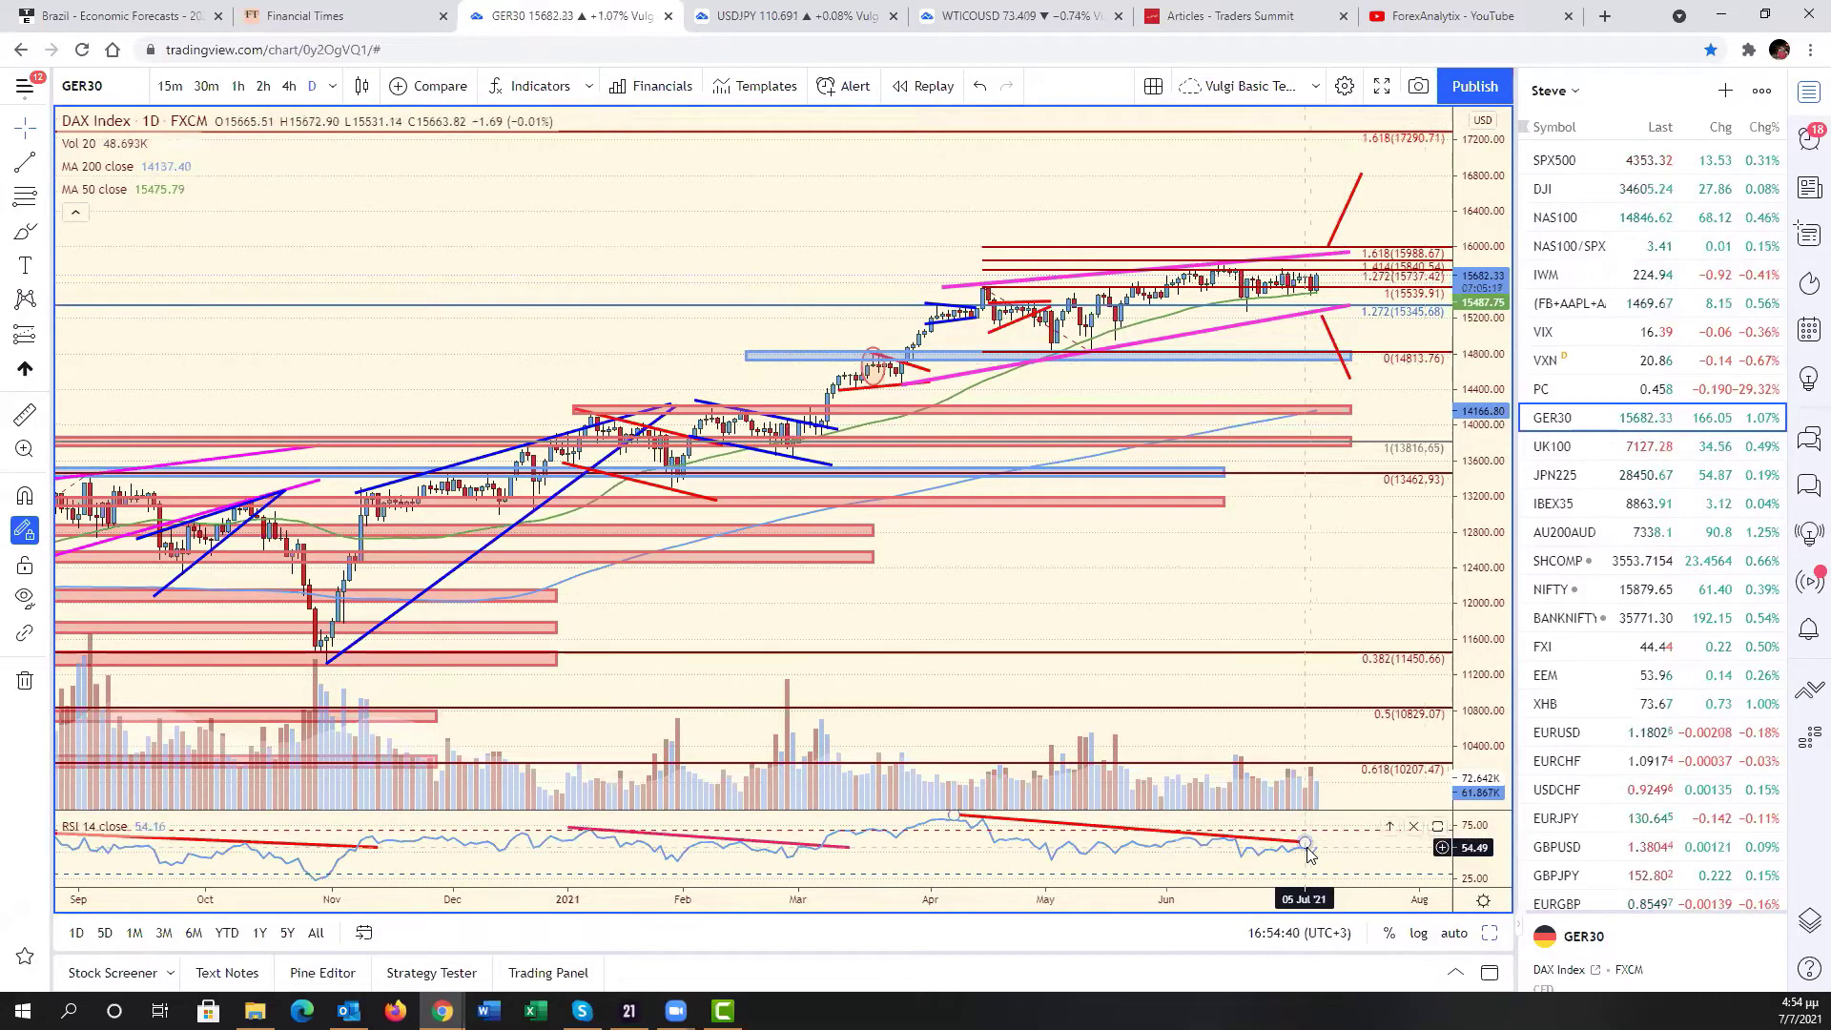
pyautogui.moveTo(1307, 848); pyautogui.dragTo(1361, 846)
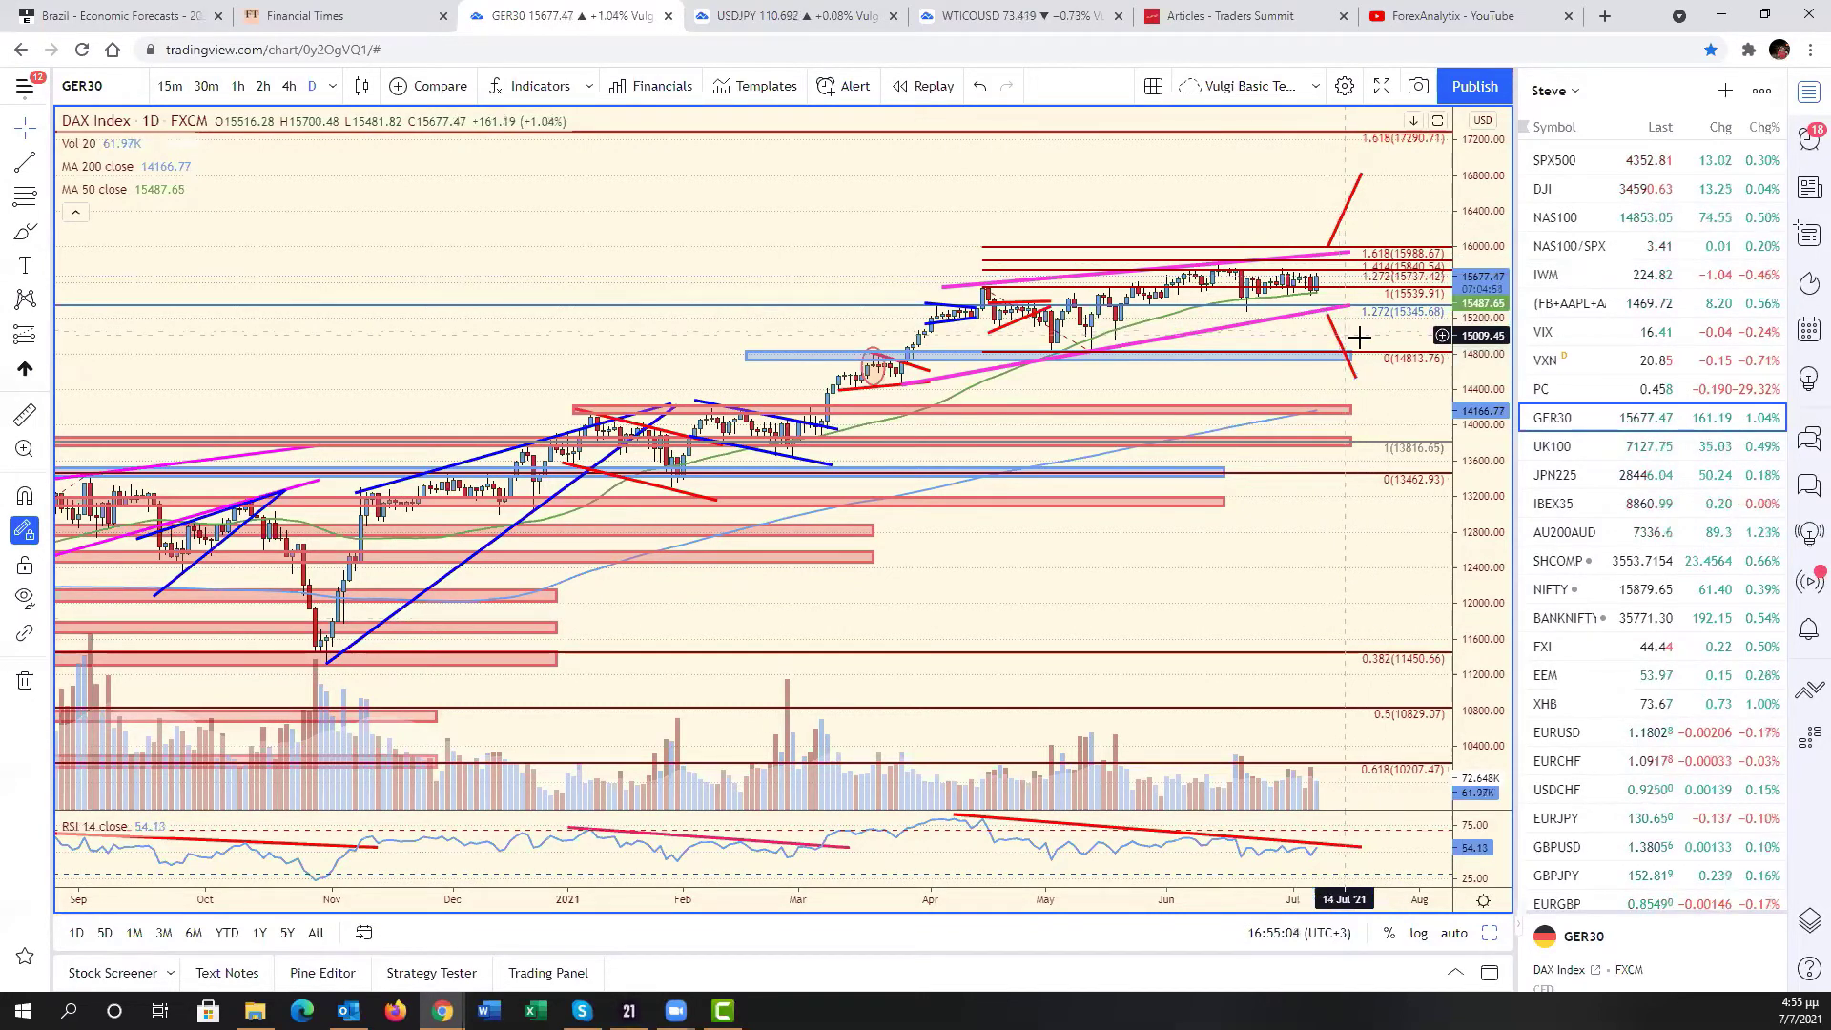
pyautogui.scroll(-5, 1337, 480)
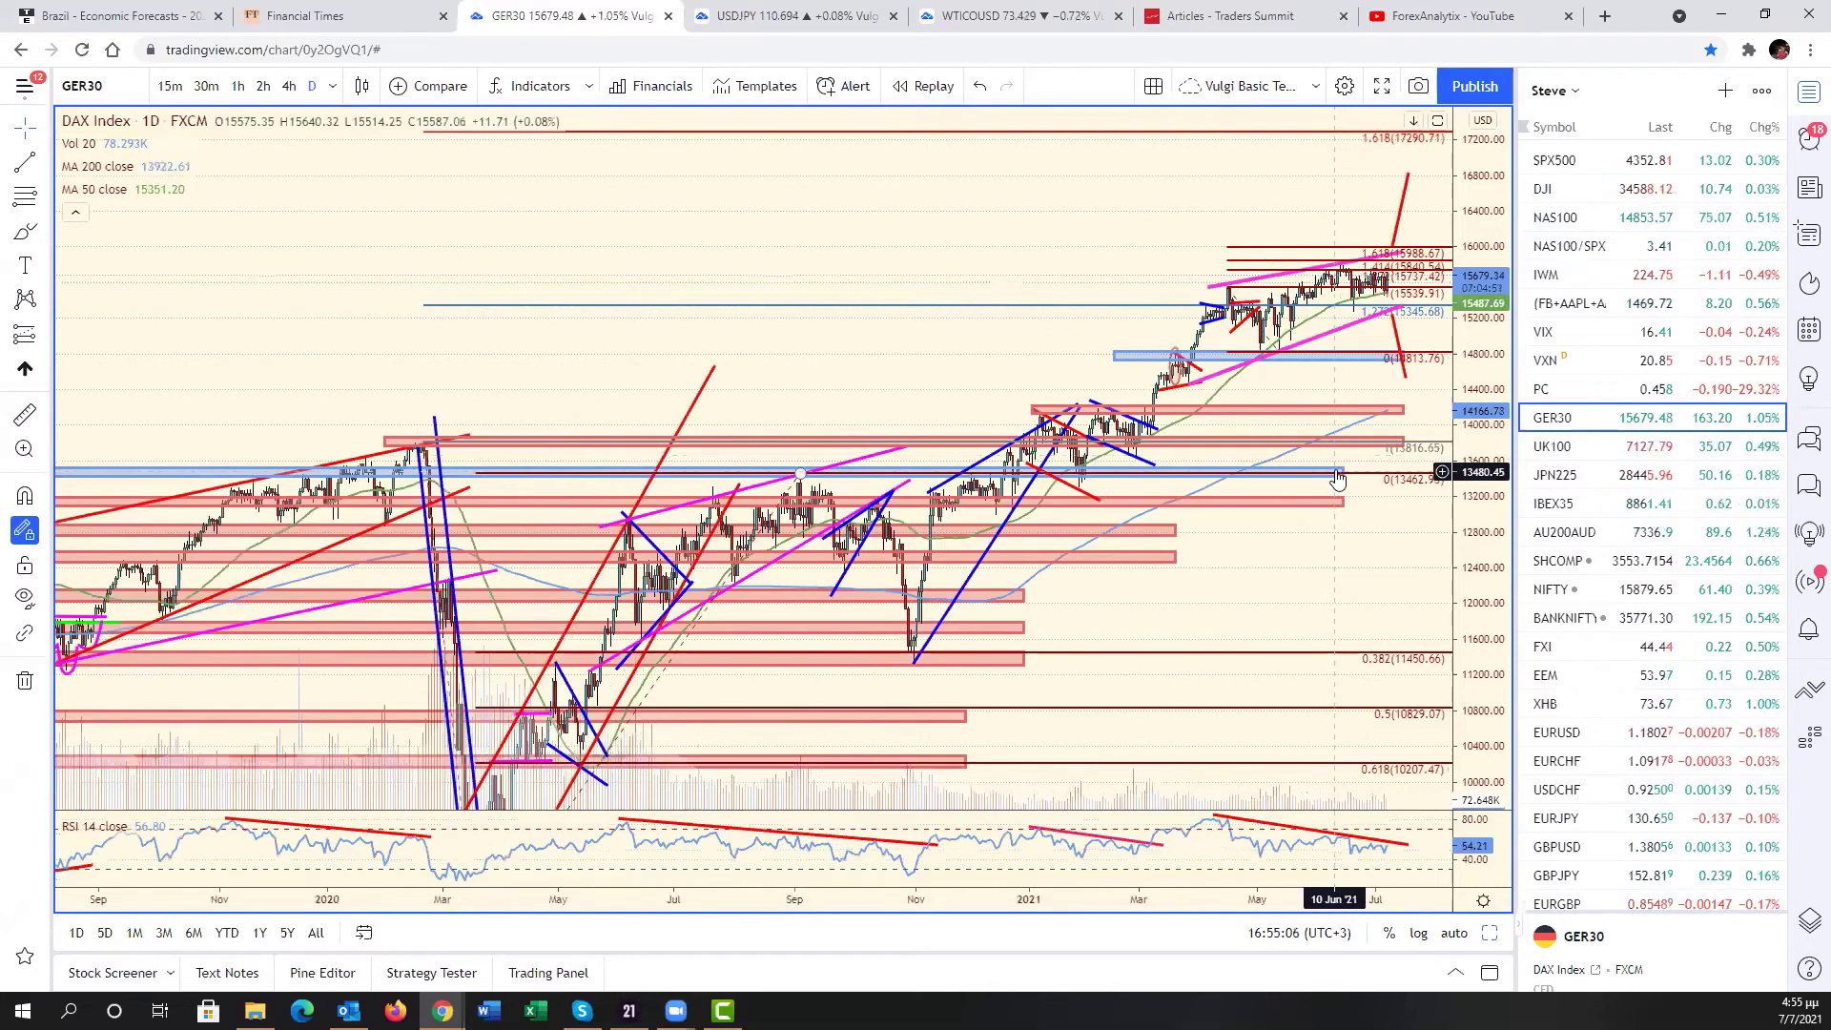
pyautogui.scroll(5, 1338, 480)
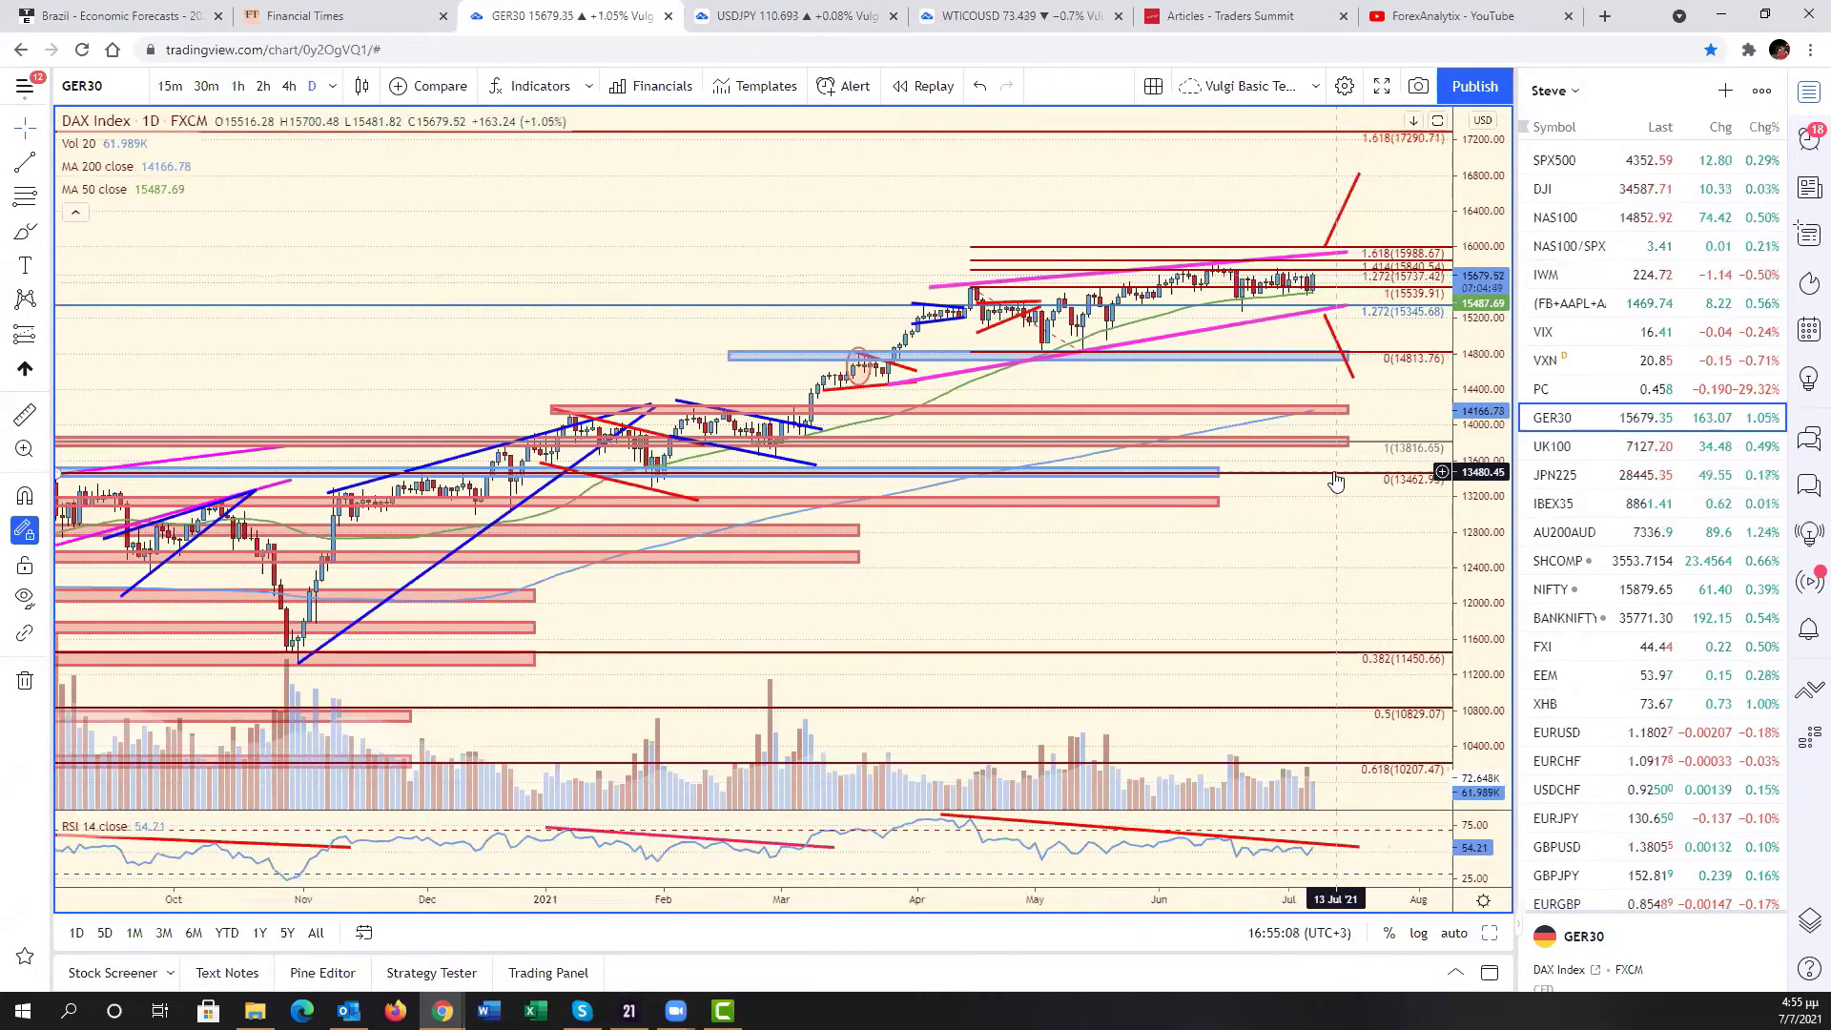
pyautogui.scroll(-1, 1336, 481)
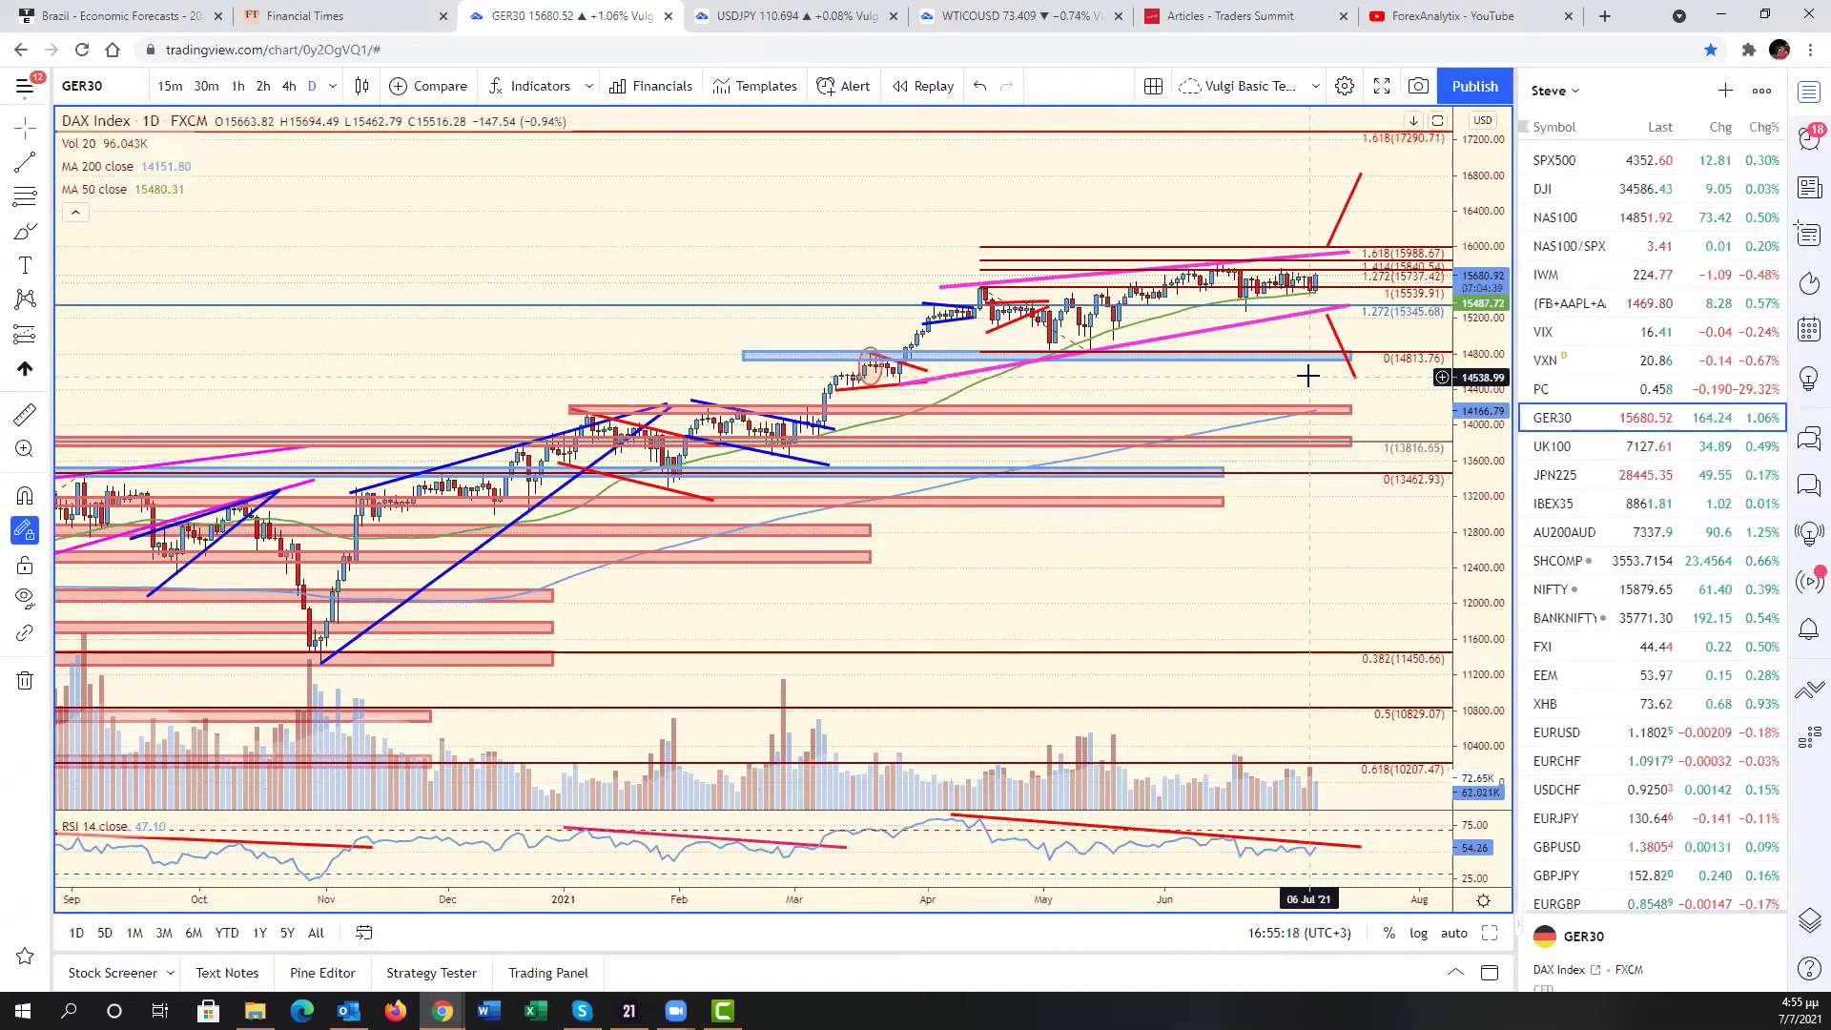
pyautogui.scroll(-2, 1308, 377)
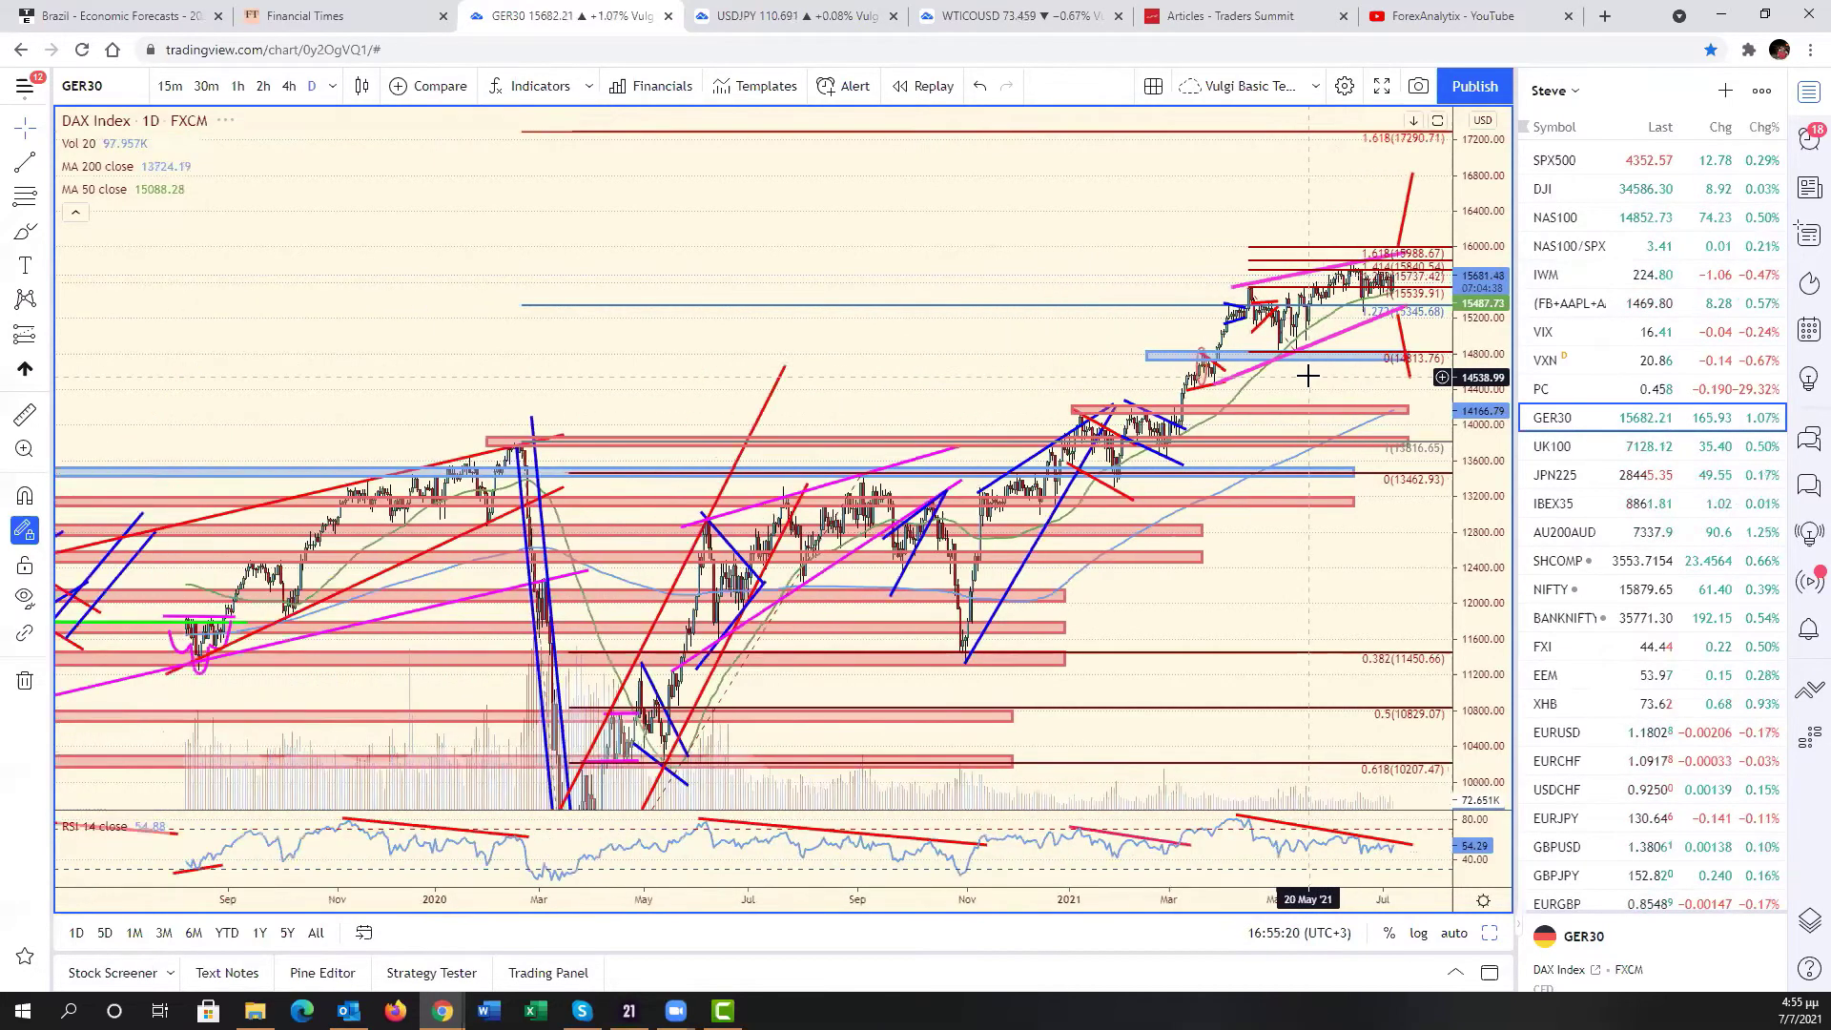
pyautogui.scroll(1, 1308, 377)
pyautogui.scroll(1, 1307, 377)
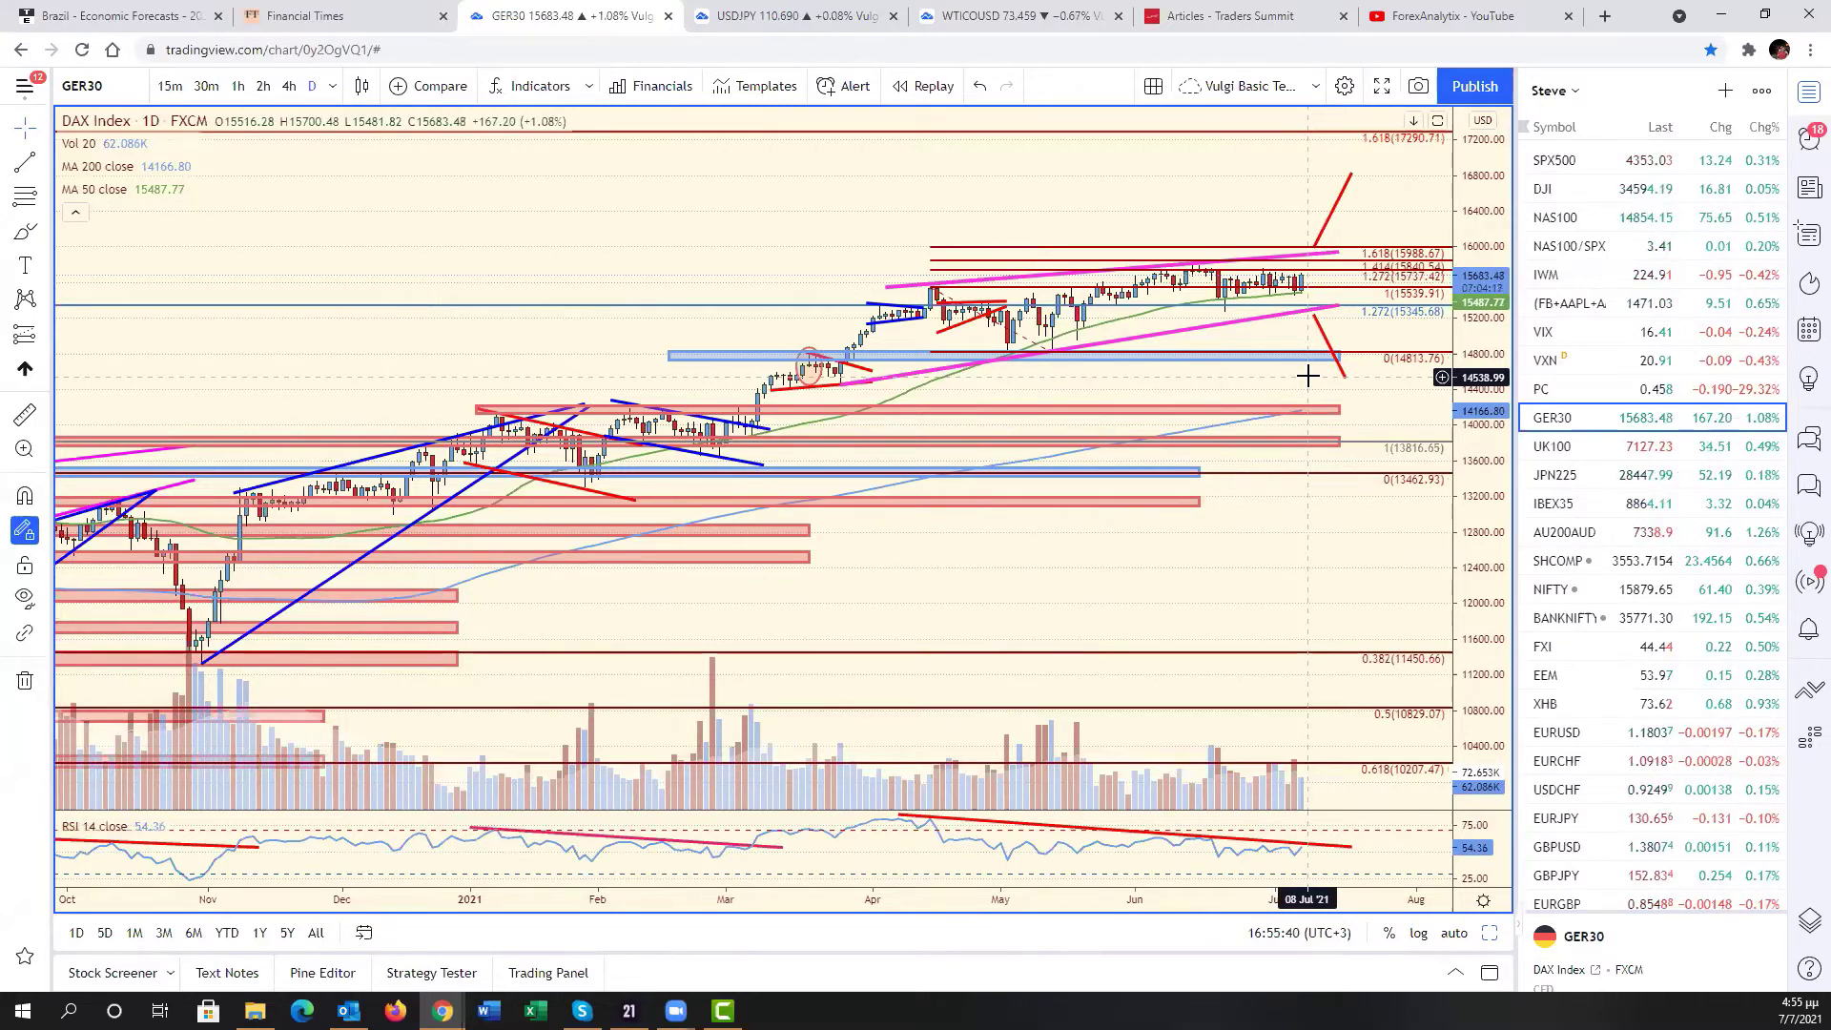
pyautogui.scroll(-3, 1308, 377)
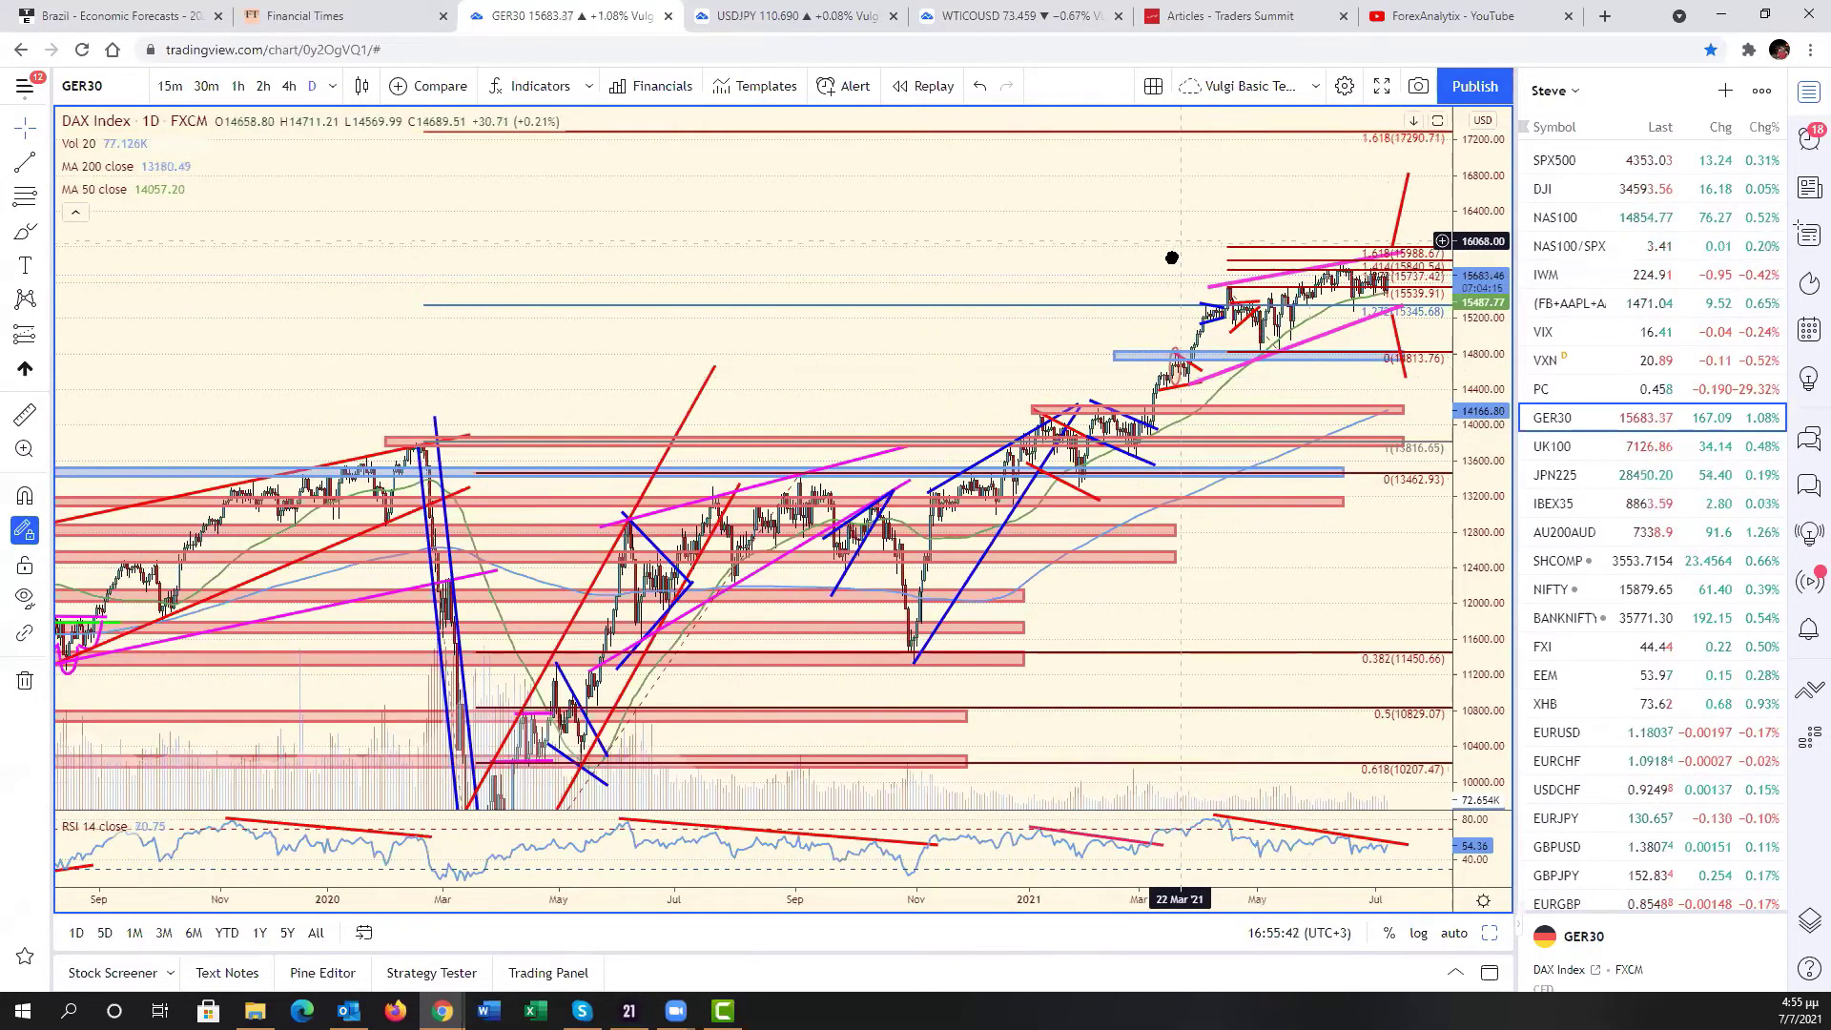
pyautogui.moveTo(1172, 258); pyautogui.dragTo(1072, 384)
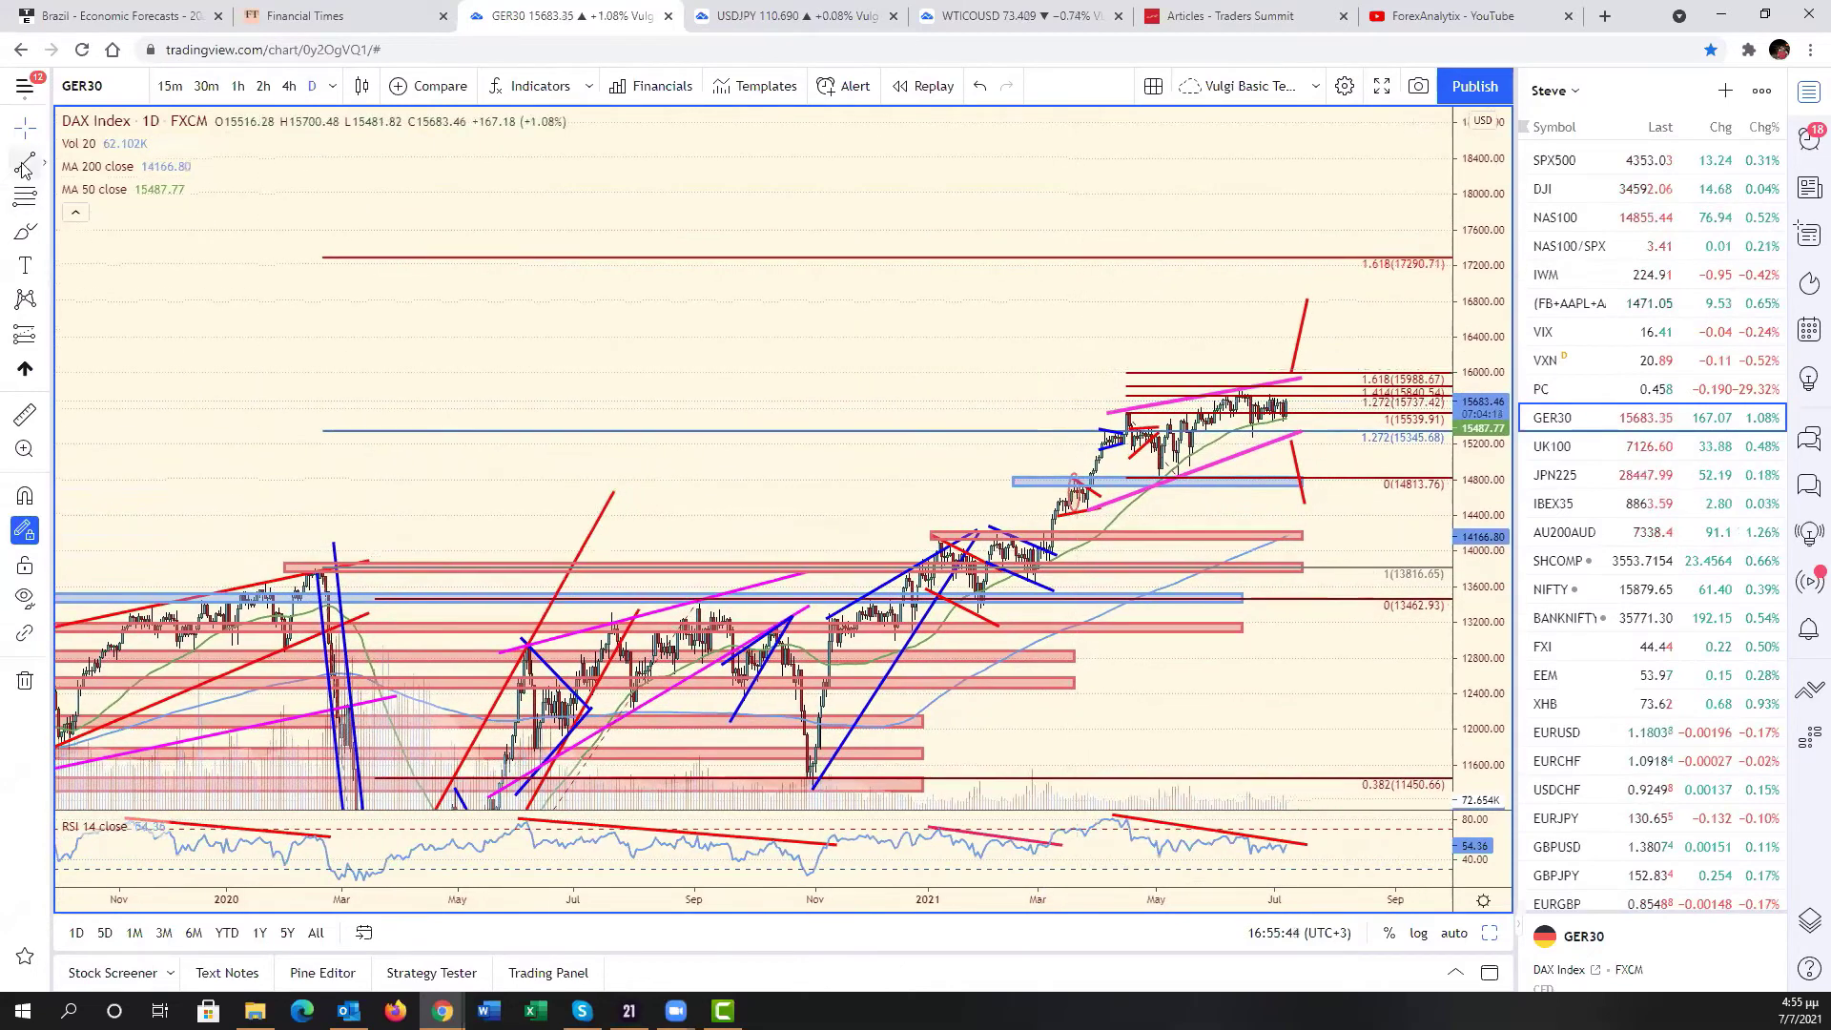
# - Draw a rising blue stroke and a falling stroke in the DAX chart's empty upper area
pyautogui.click(24, 164)
pyautogui.click(687, 374)
pyautogui.click(820, 198)
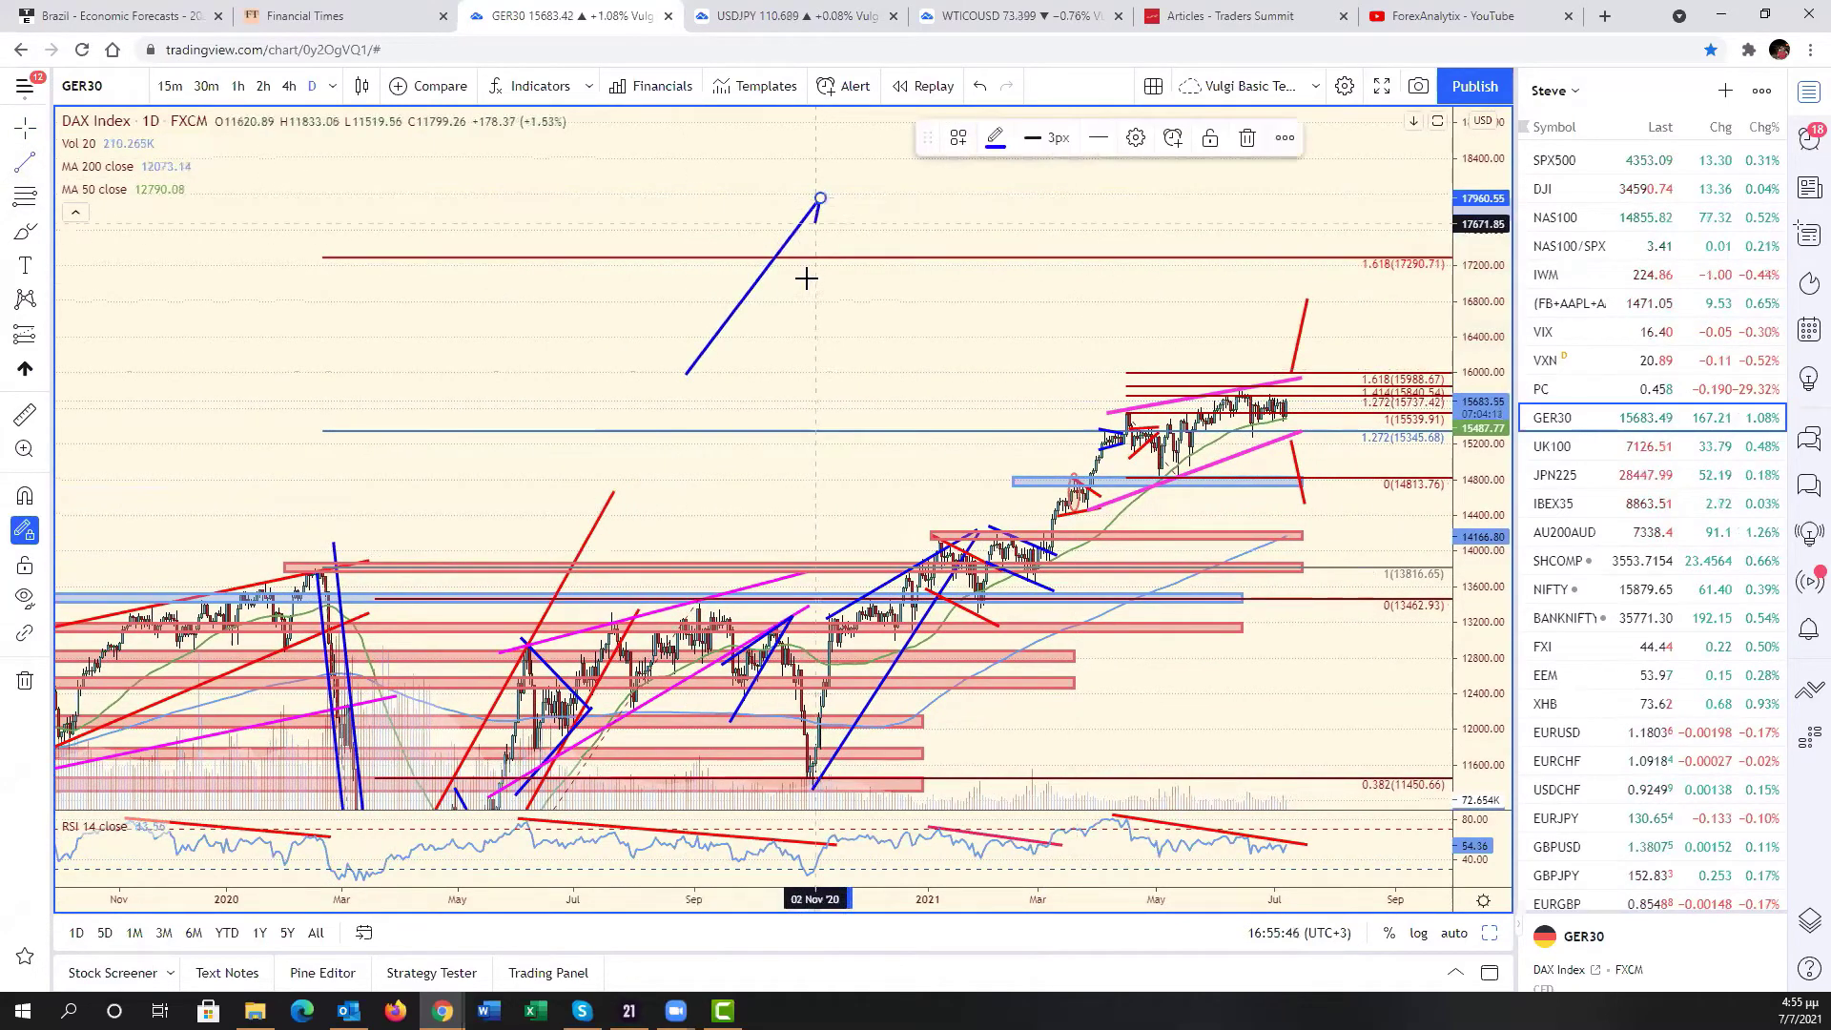
pyautogui.click(820, 198)
pyautogui.click(759, 411)
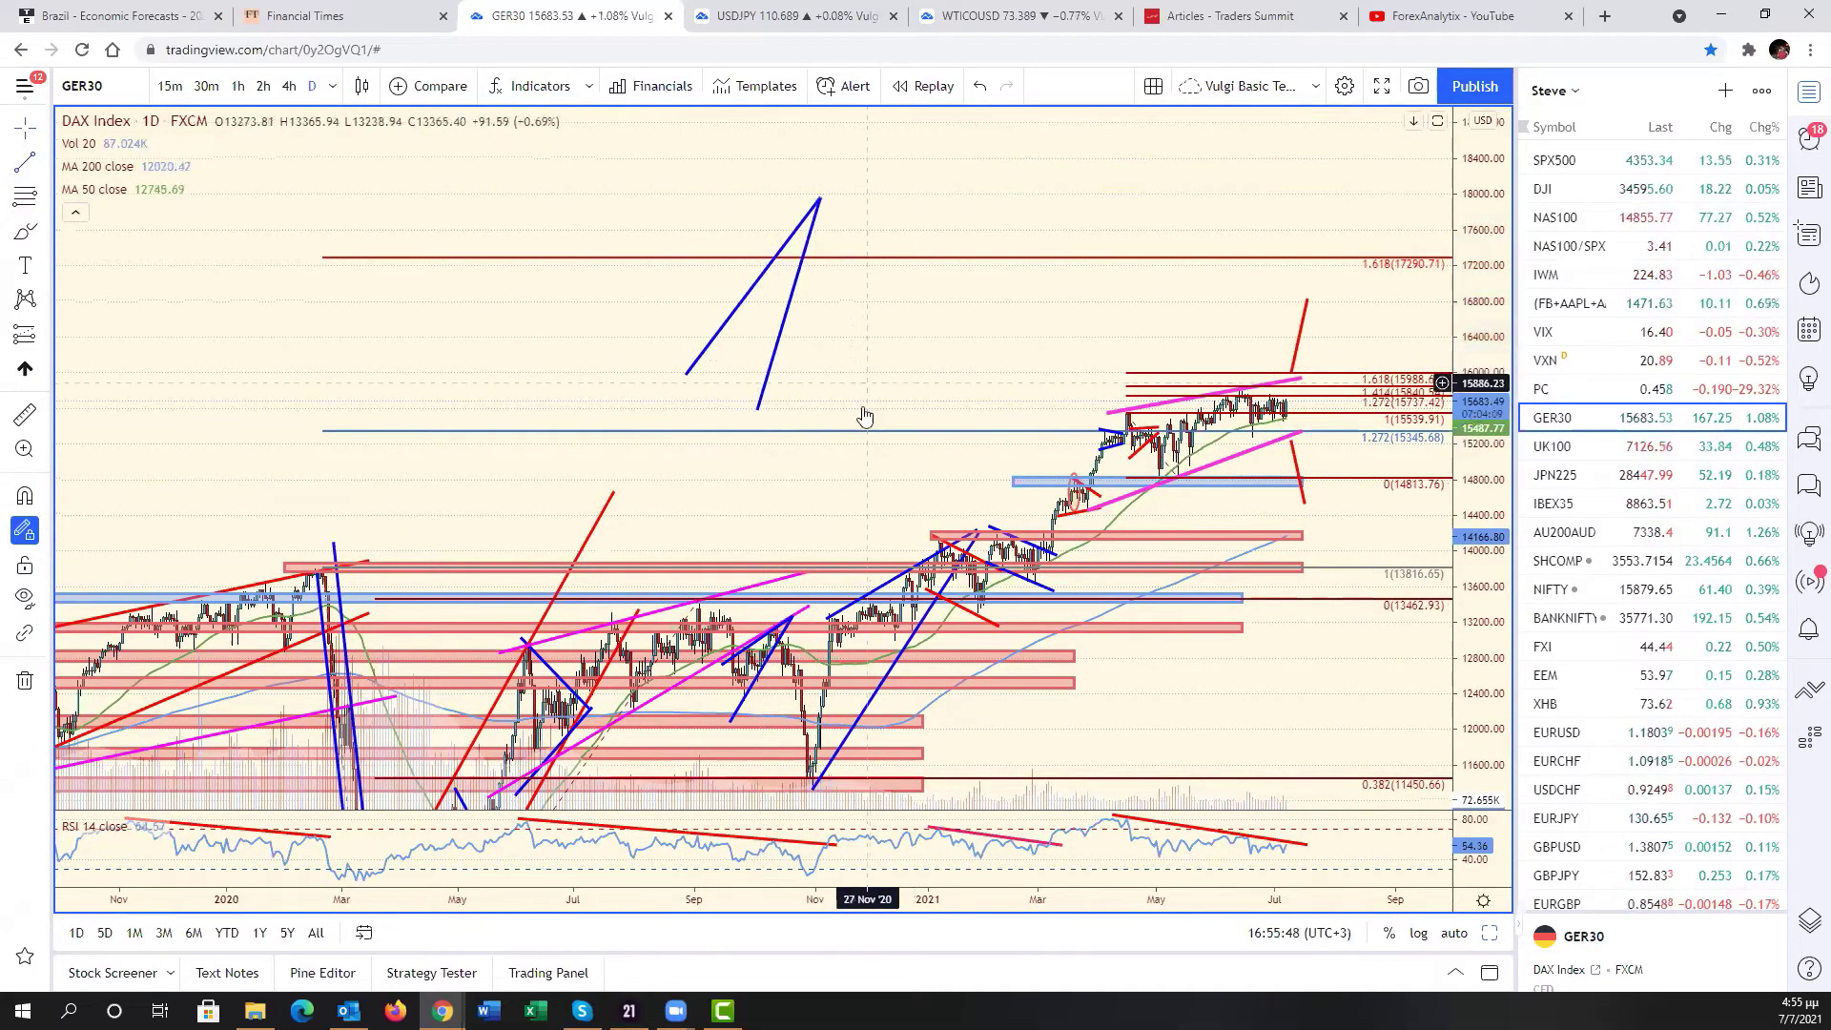
# - Draw a blue zig-zag of alternating peaks and dips ending in a downward leg
pyautogui.click(715, 369)
pyautogui.click(736, 394)
pyautogui.click(735, 394)
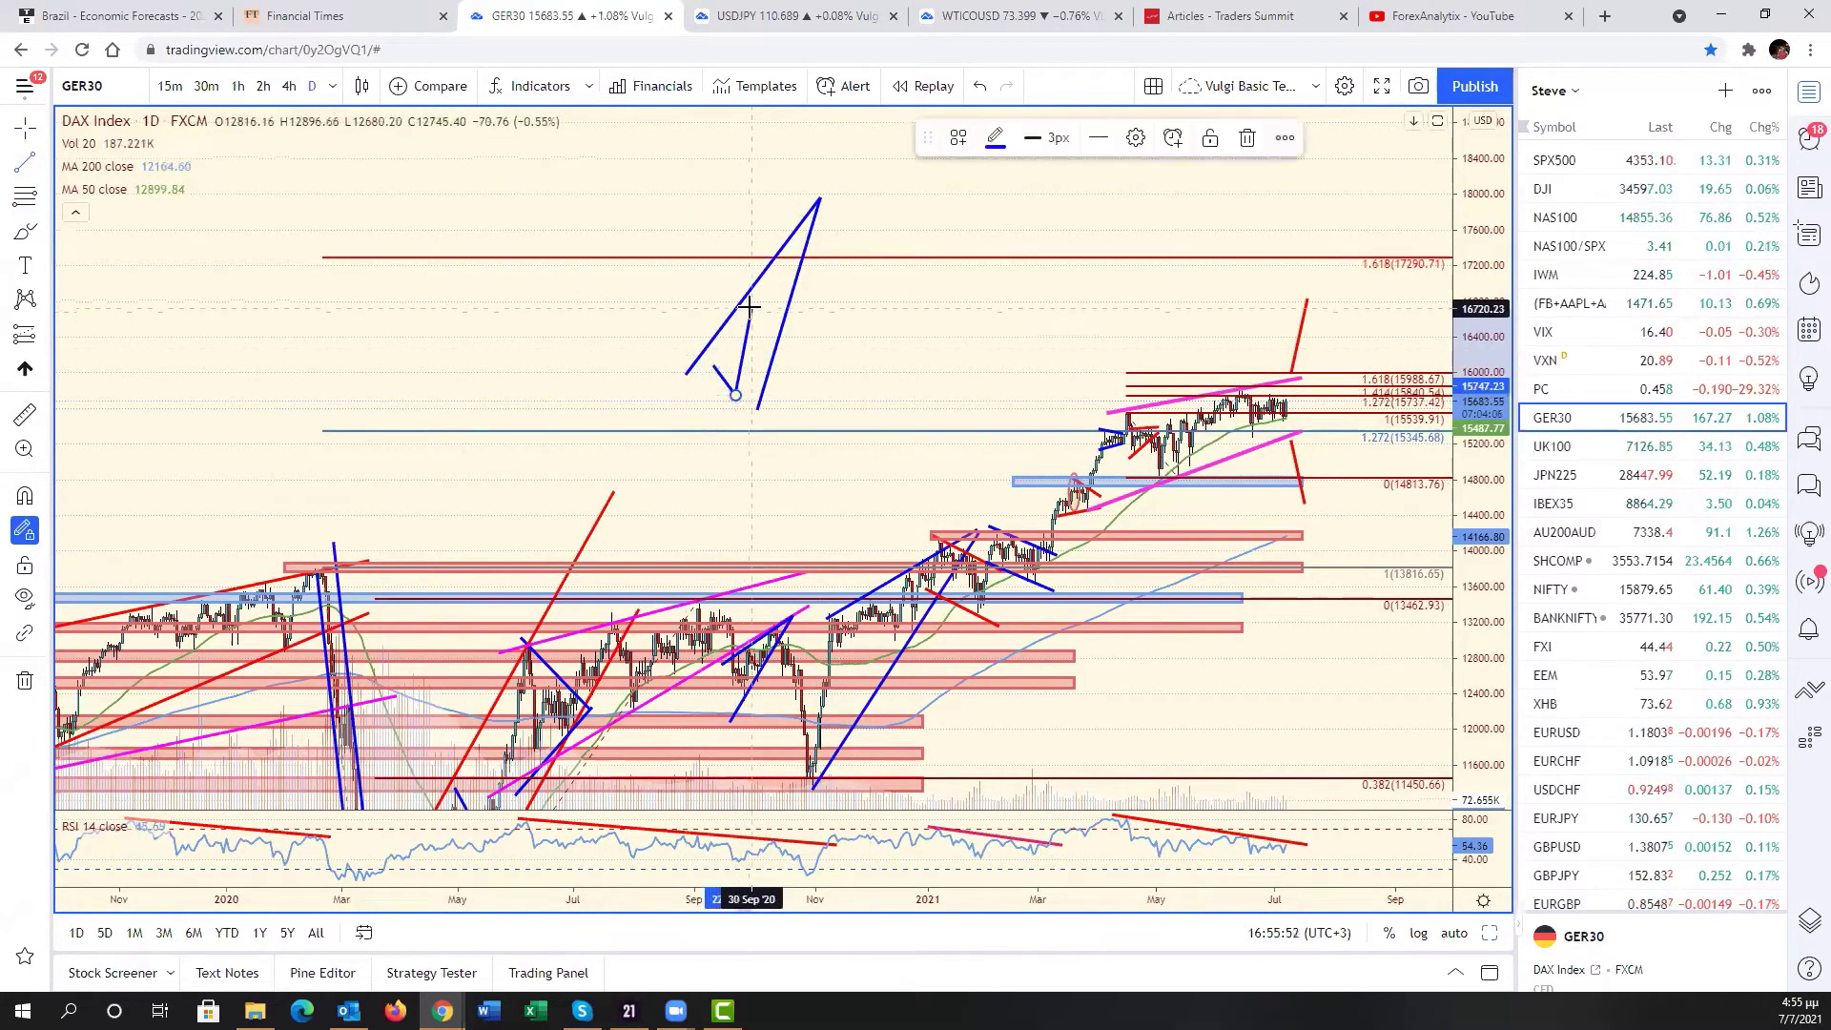
pyautogui.click(752, 310)
pyautogui.click(752, 310)
pyautogui.click(769, 343)
pyautogui.click(769, 343)
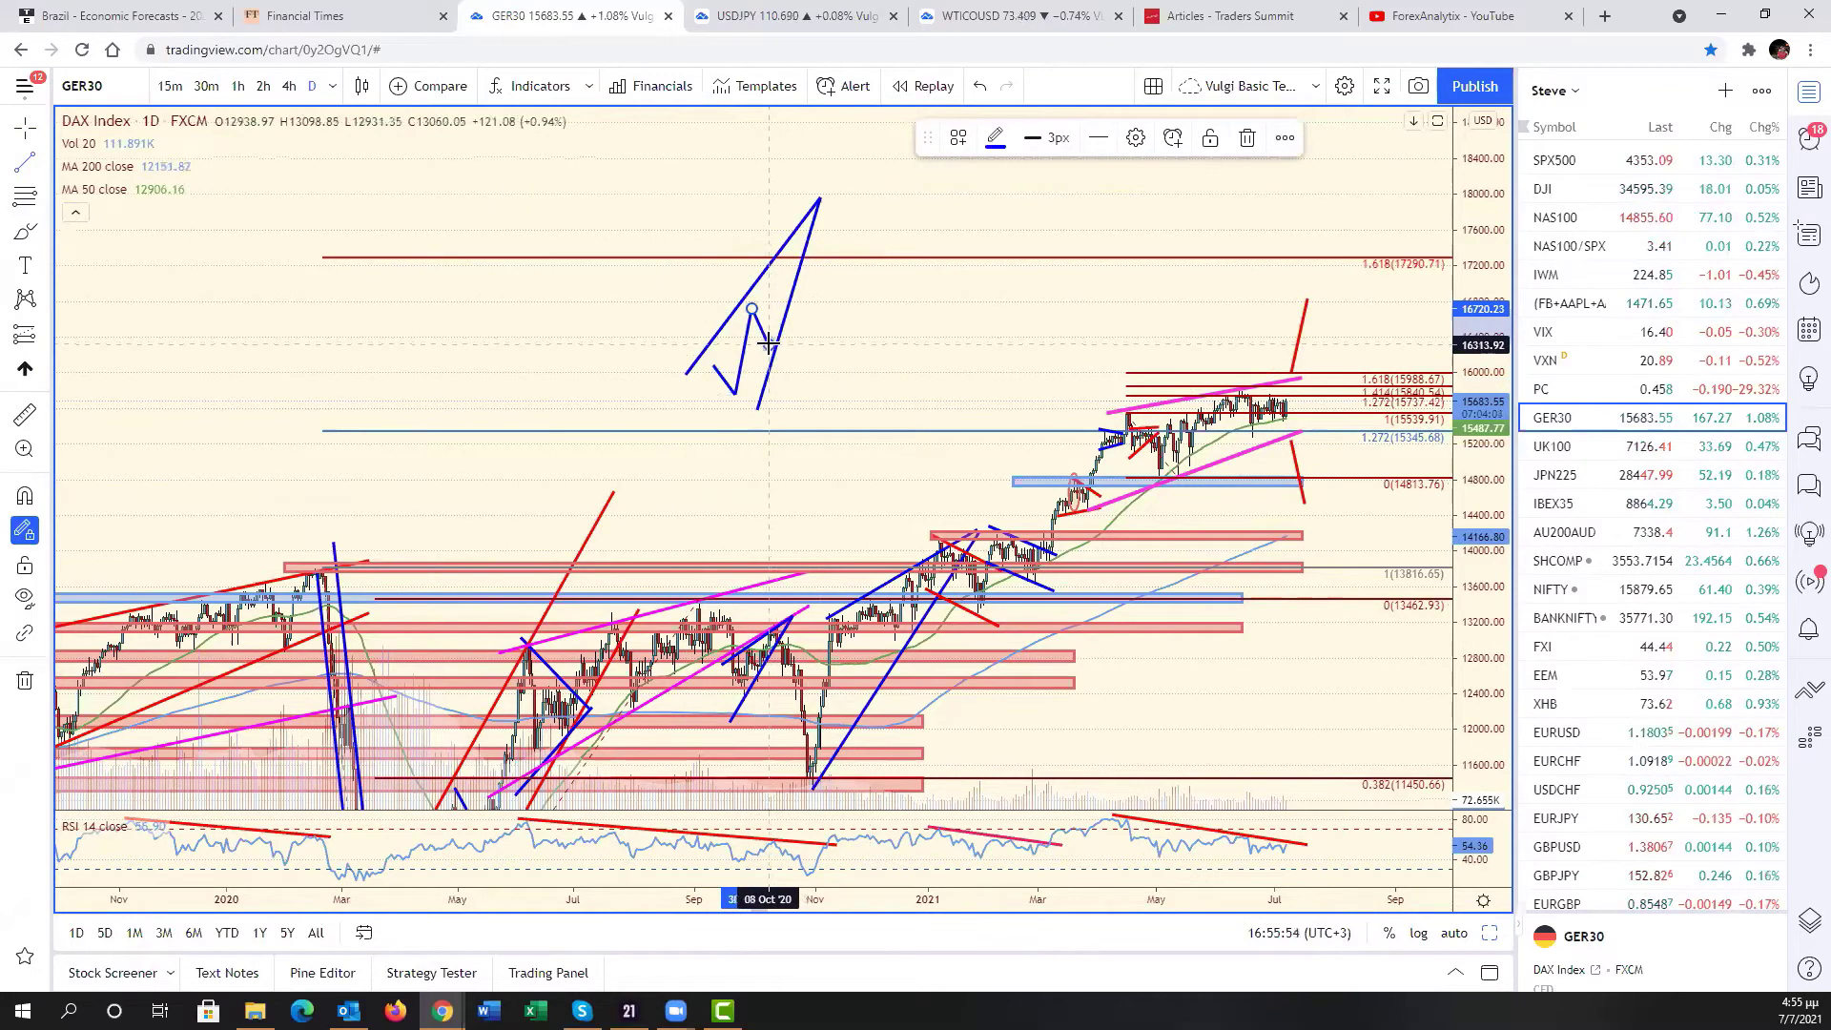
pyautogui.click(797, 246)
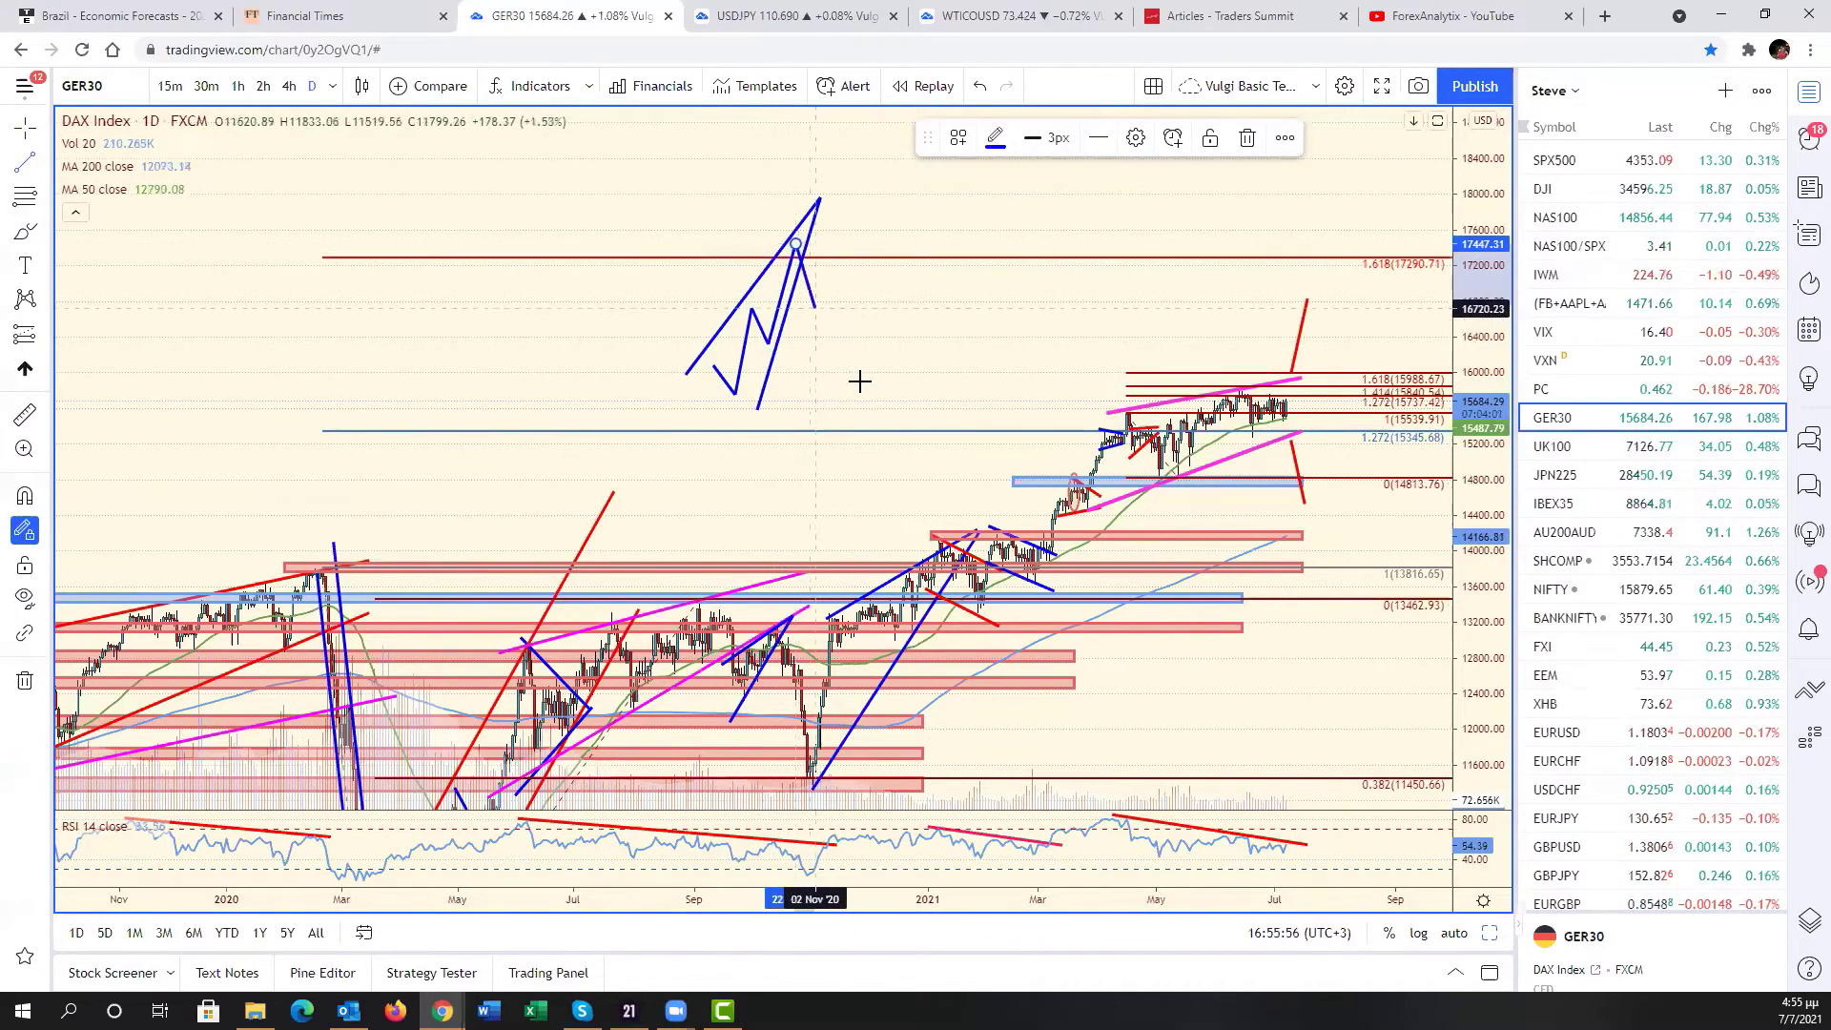
pyautogui.click(864, 405)
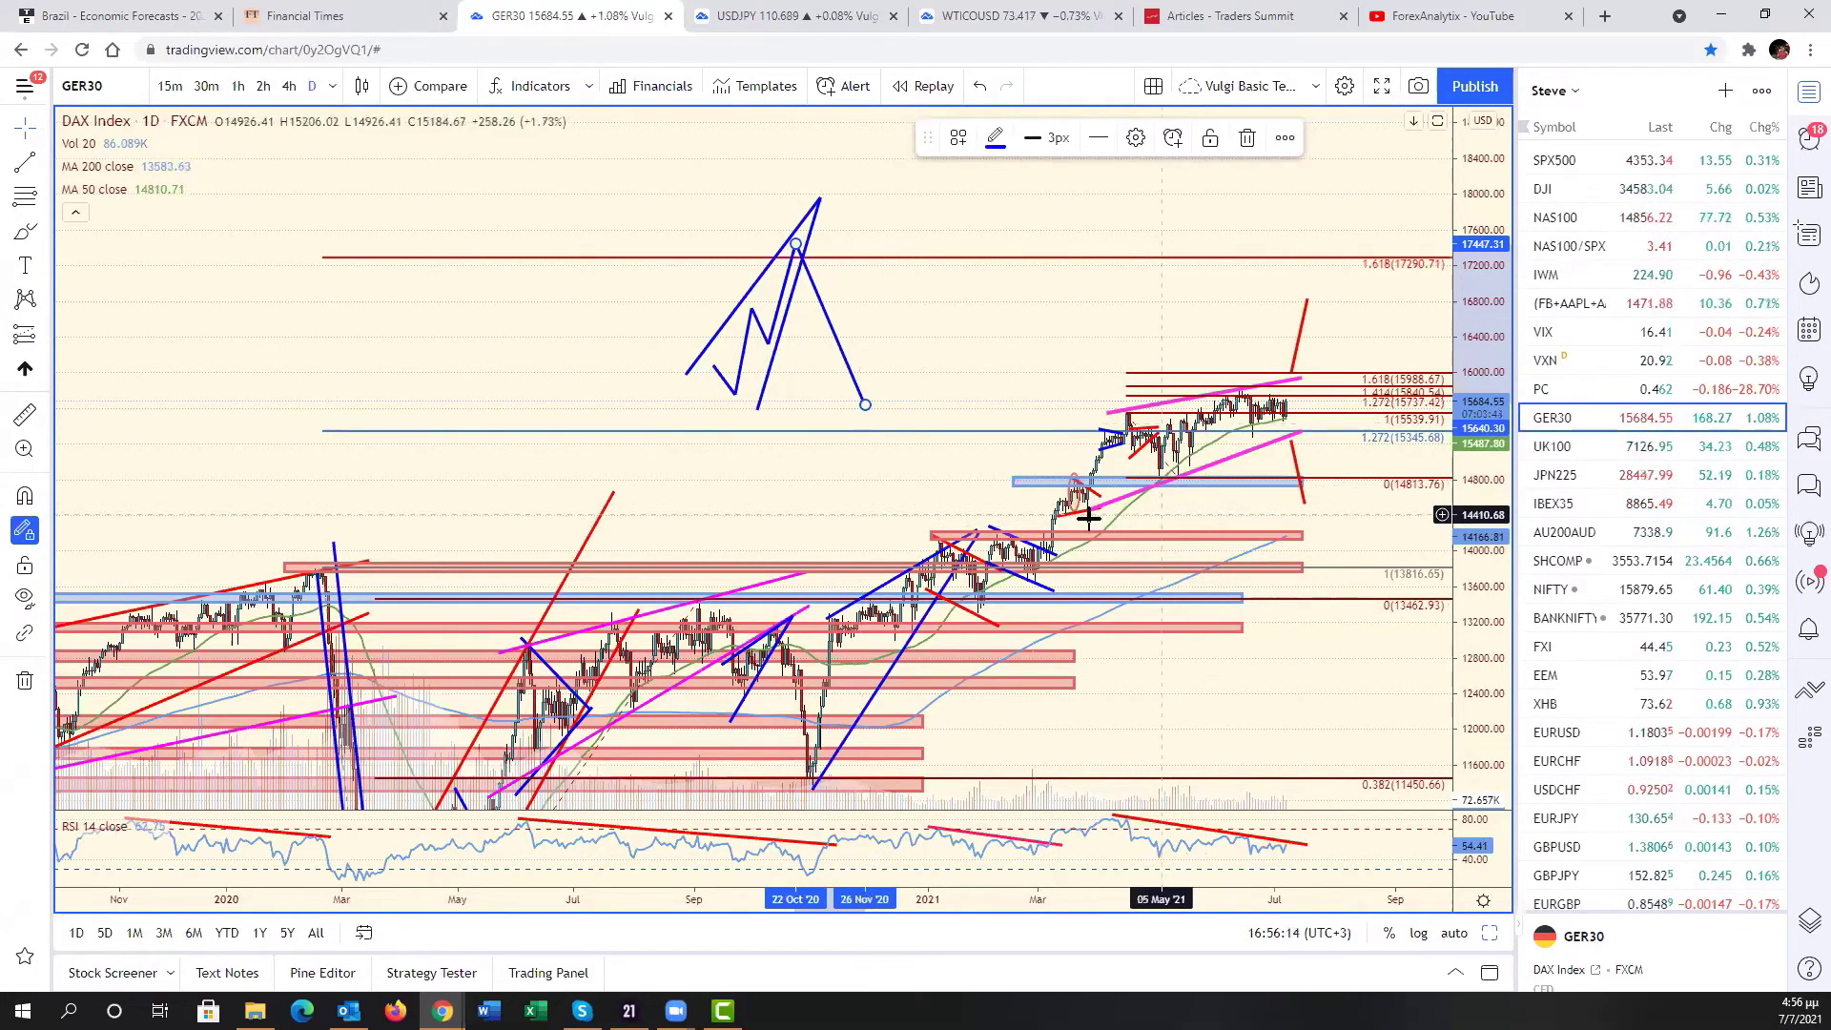
# - Undo two blue zig-zag strokes, then delete the remaining rising stroke and long blue diagonal
pyautogui.scroll(3, 802, 410)
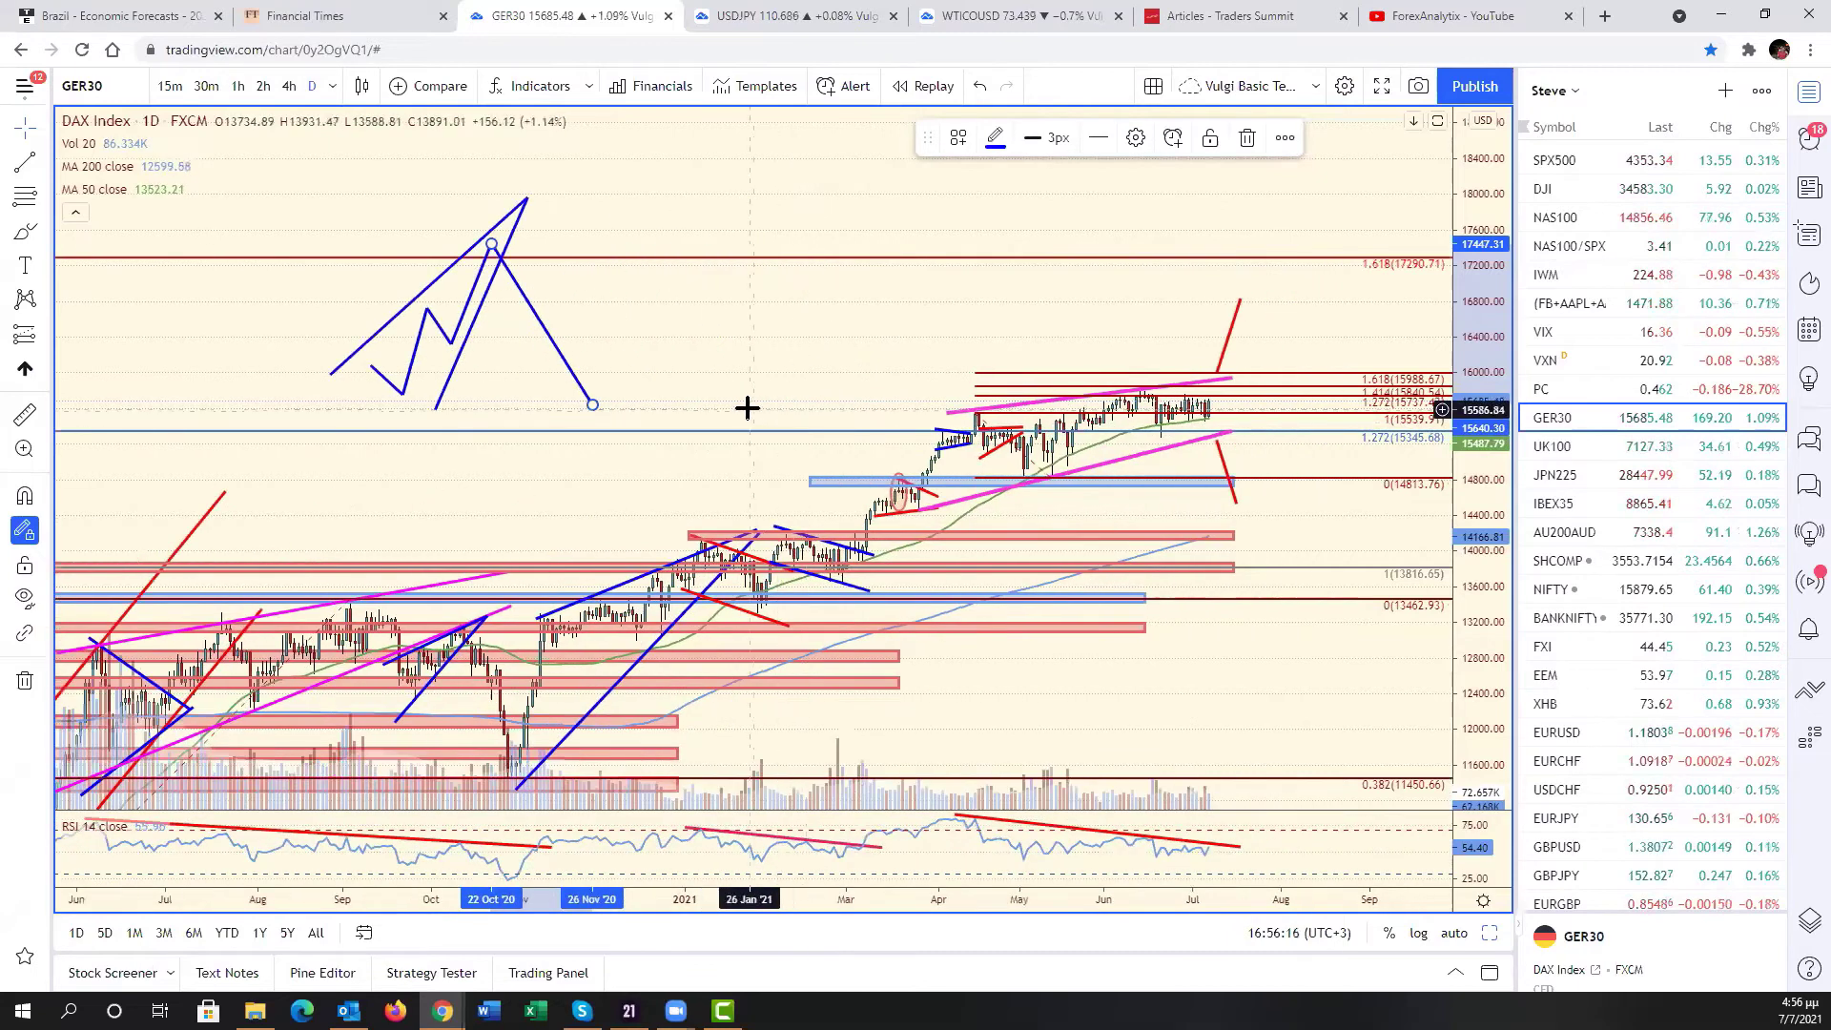
pyautogui.rightClick(691, 534)
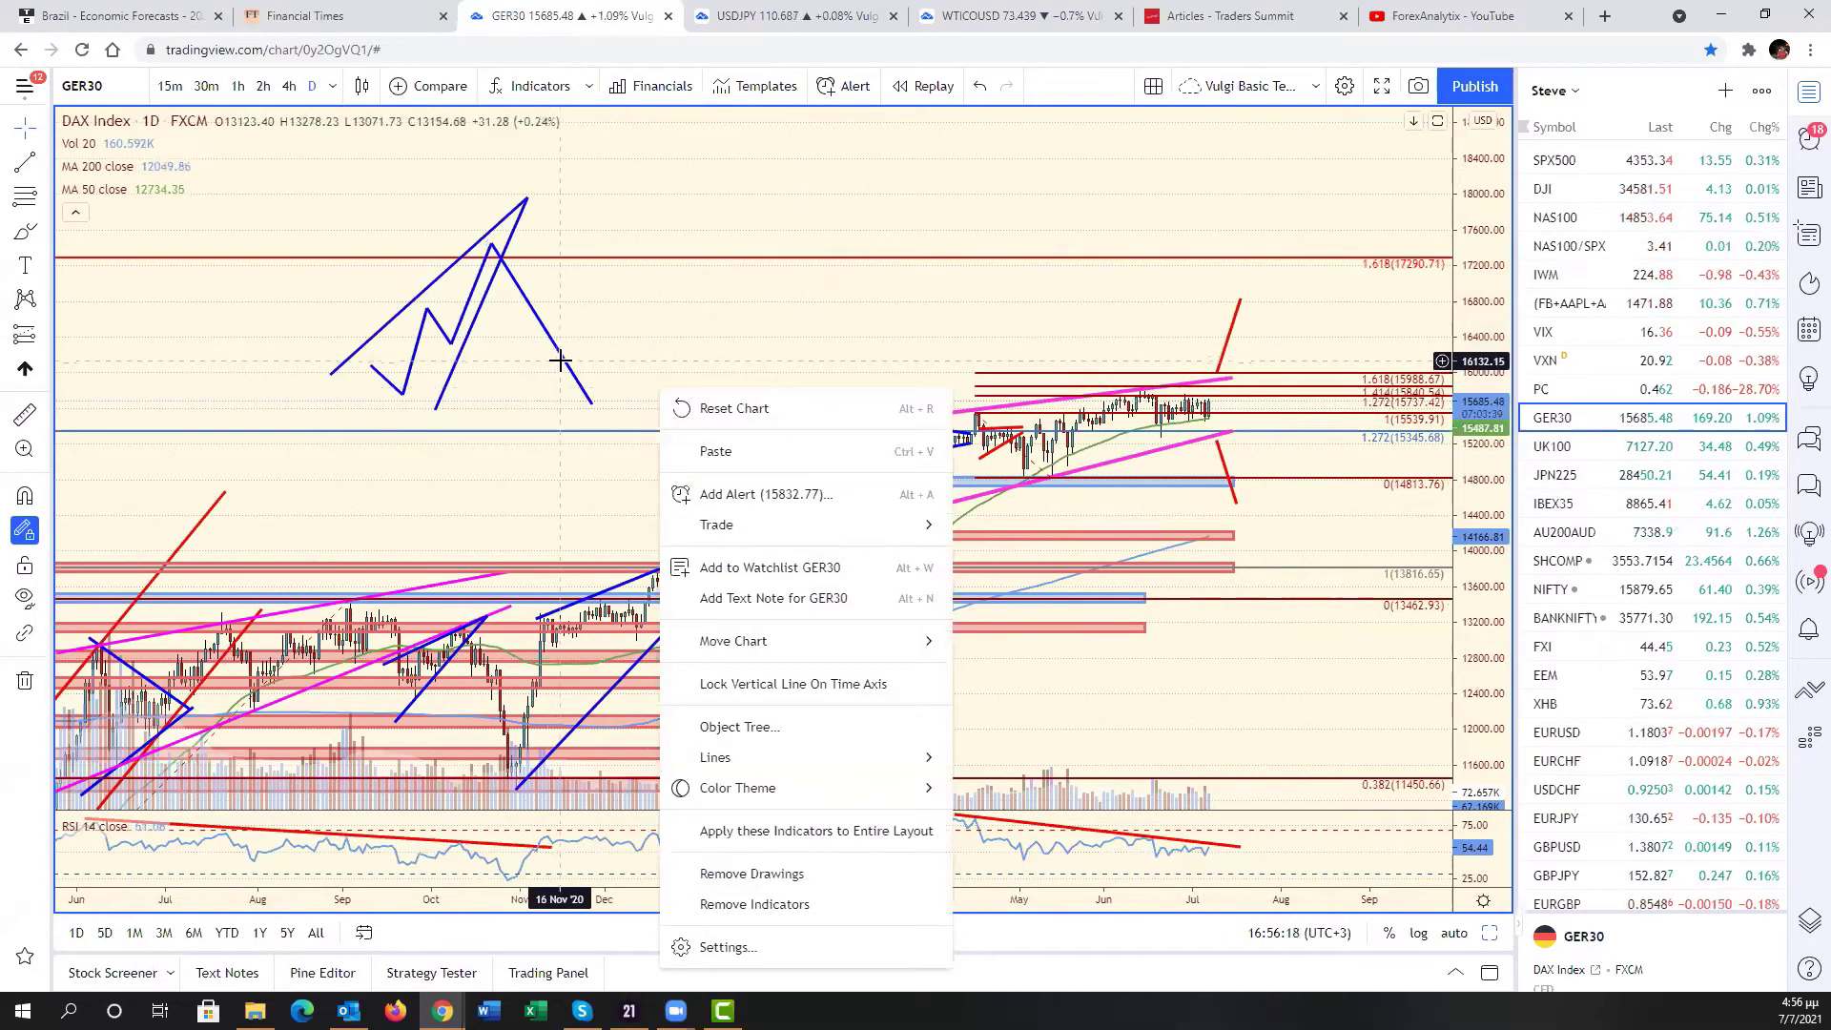
pyautogui.click(727, 539)
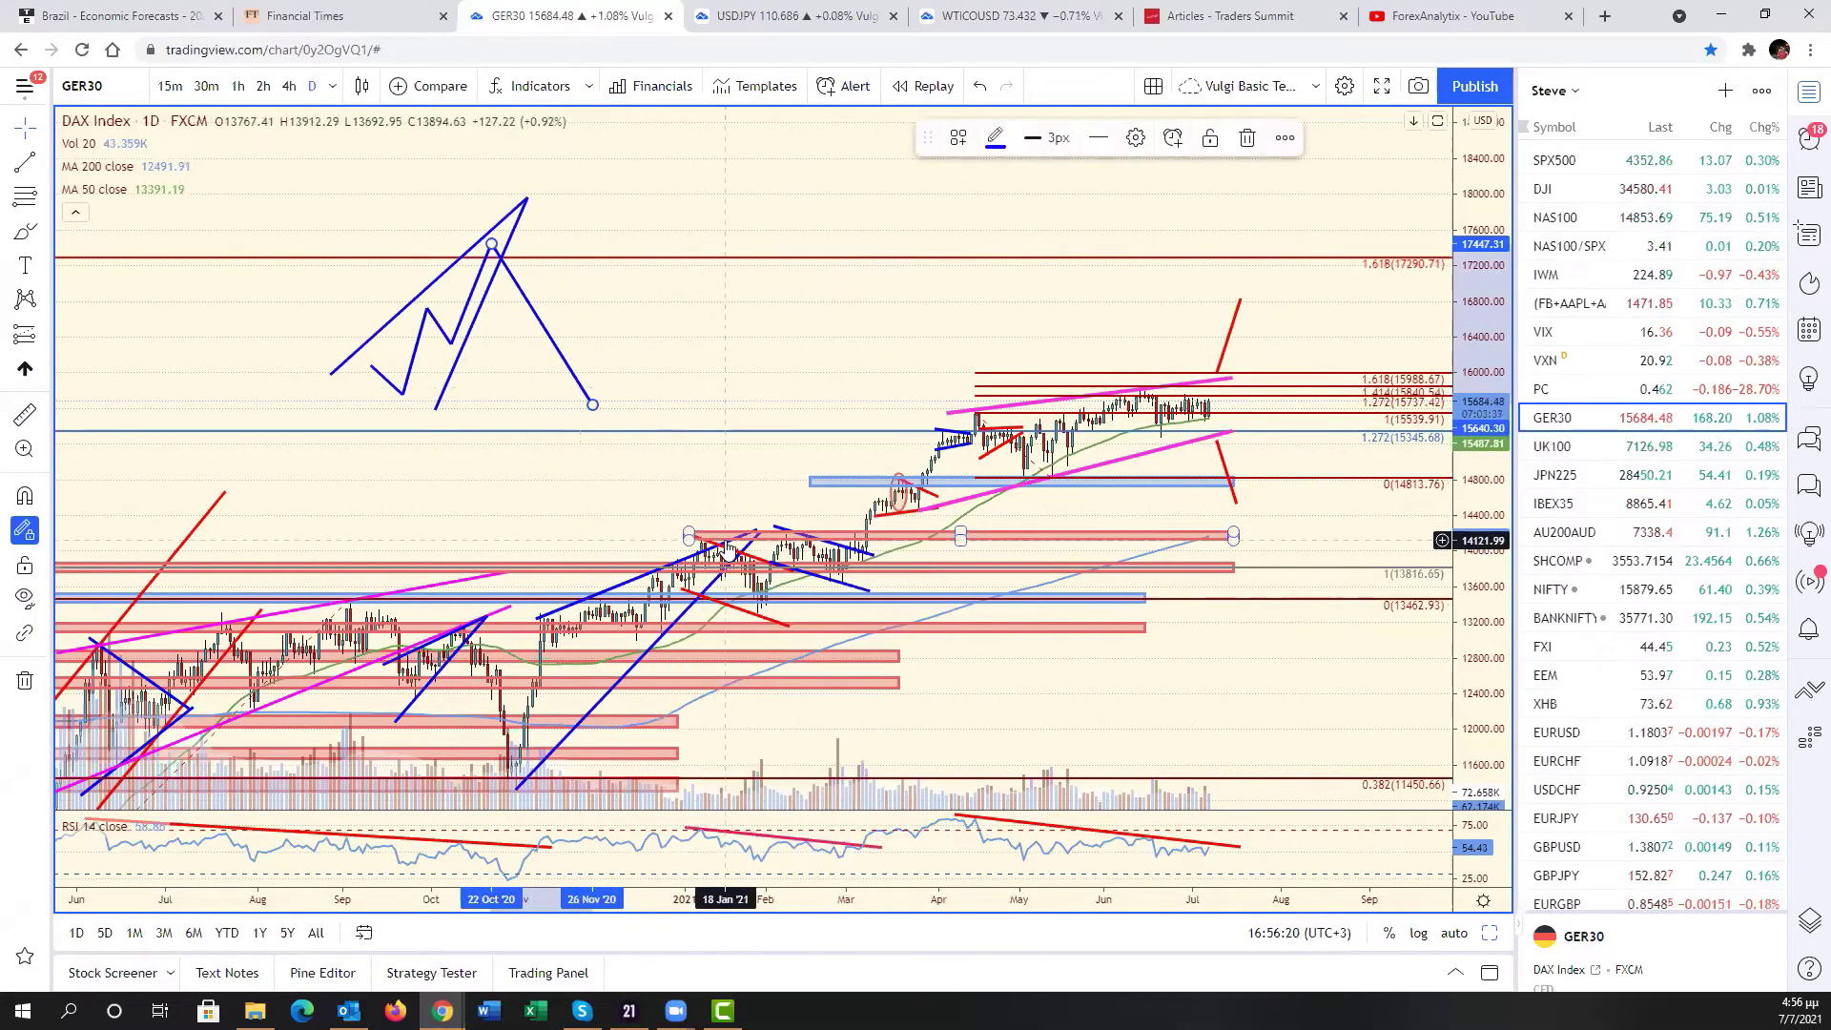
pyautogui.hotkey('ctrl', 'z')
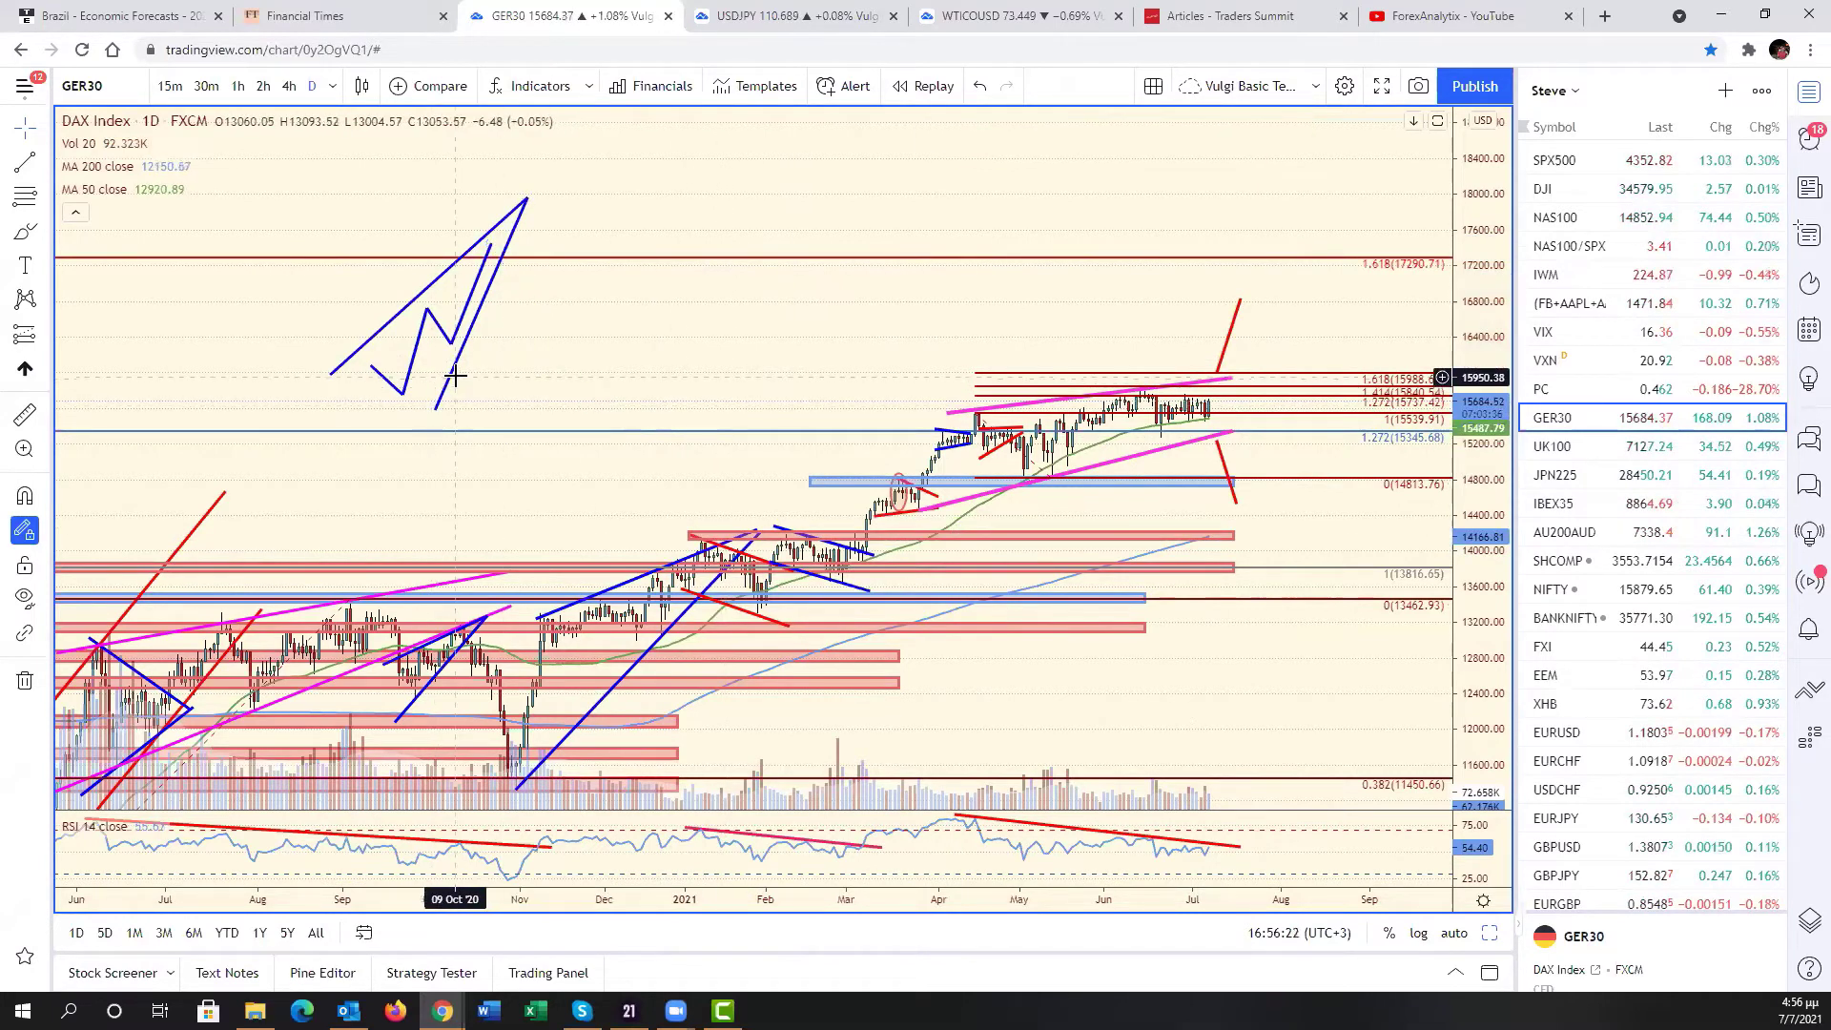
pyautogui.hotkey('ctrl', 'z')
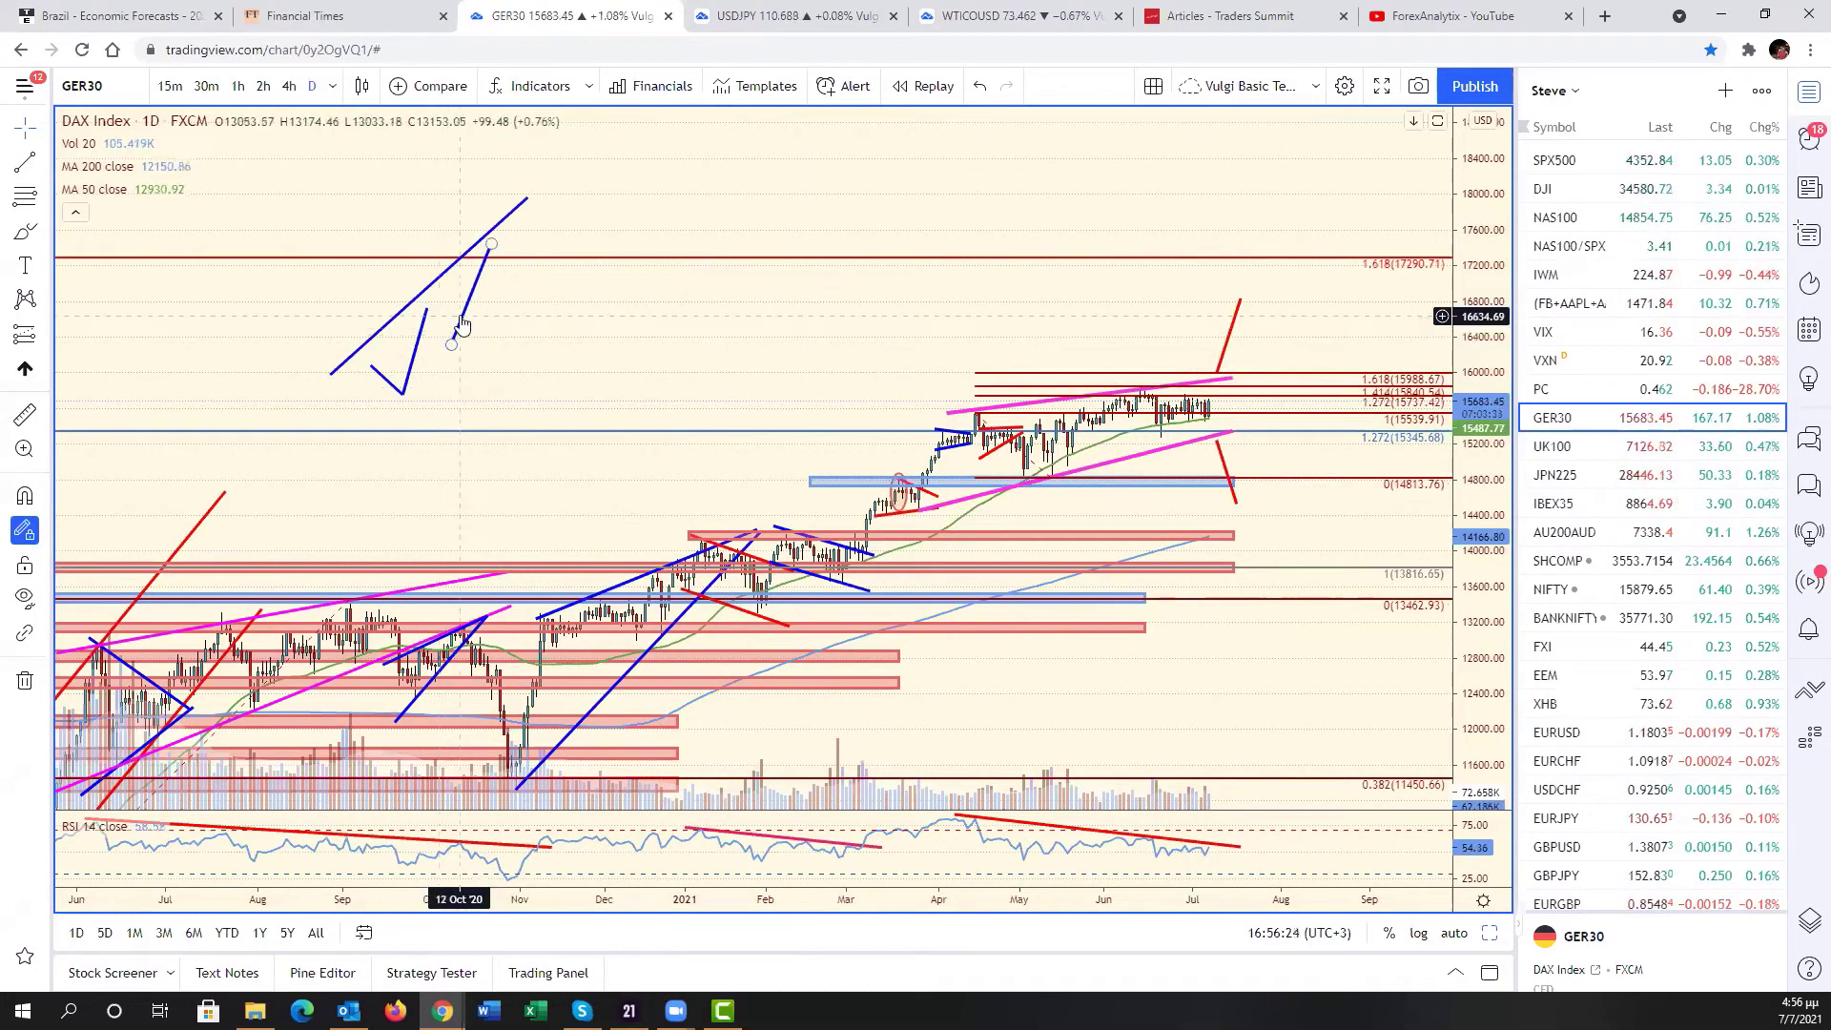
pyautogui.click(410, 372)
pyautogui.press('Delete')
pyautogui.click(397, 316)
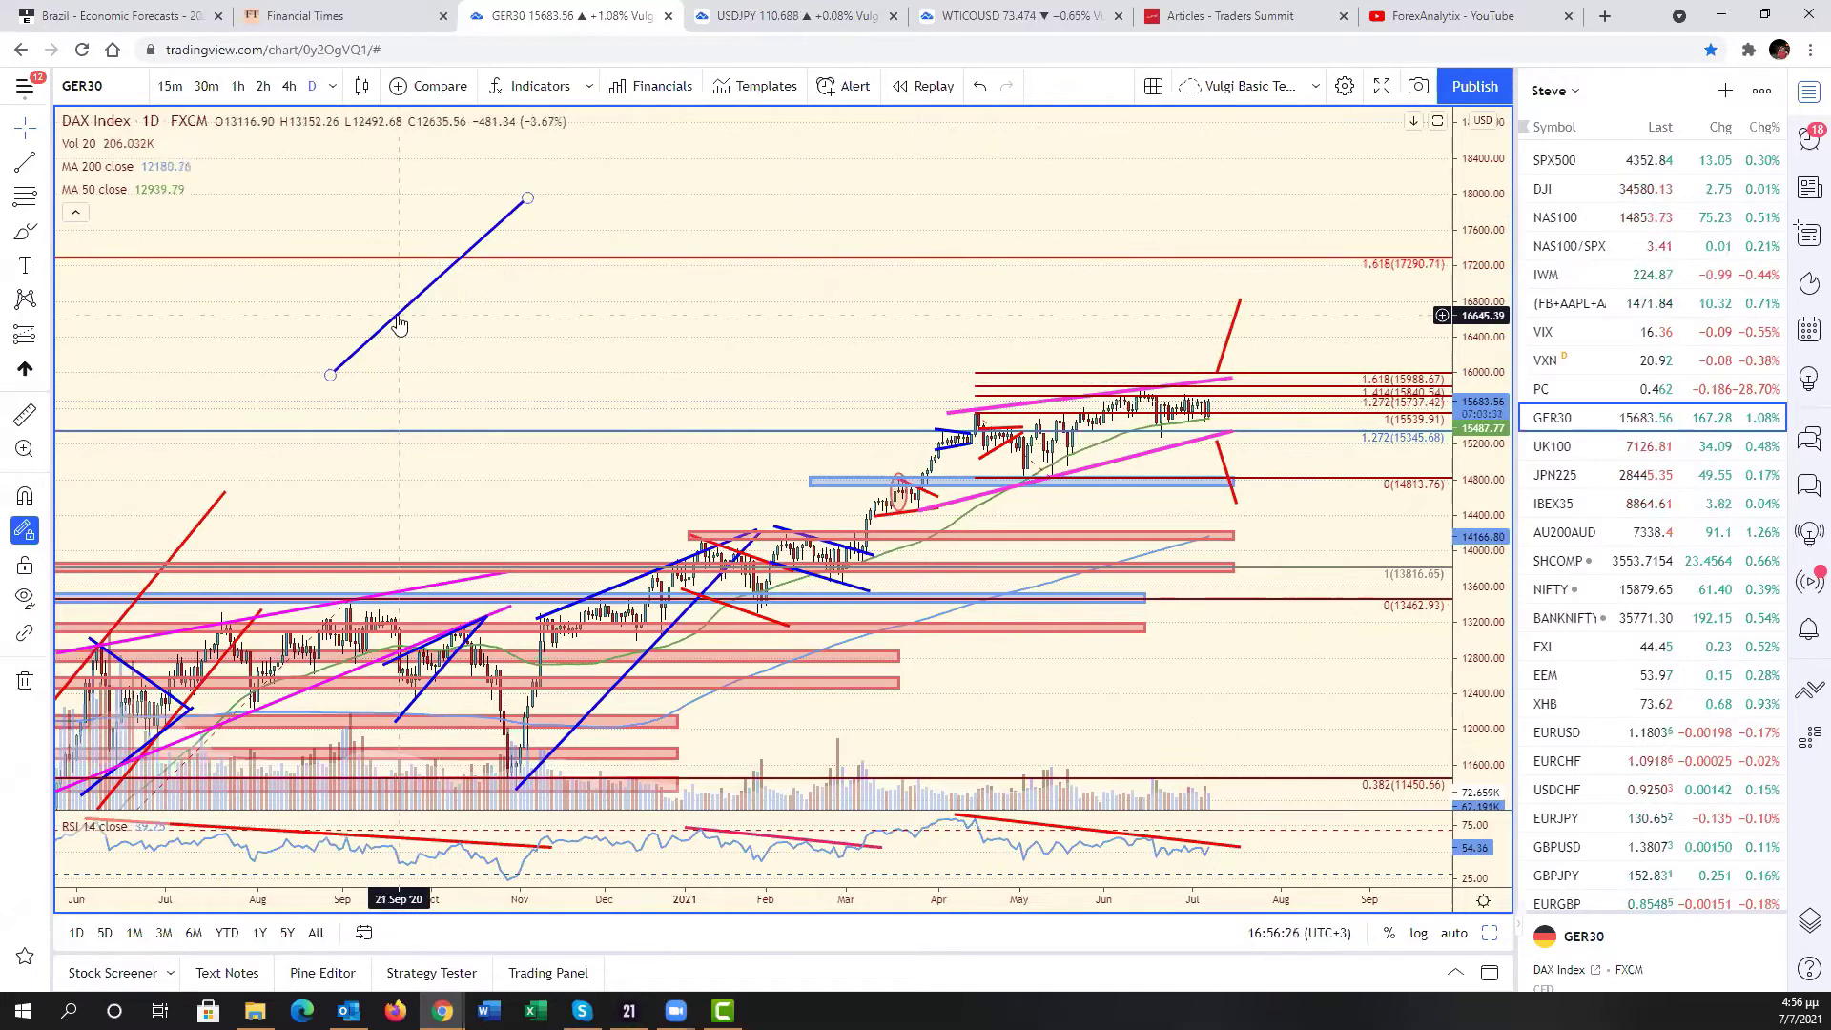
pyautogui.press('Delete')
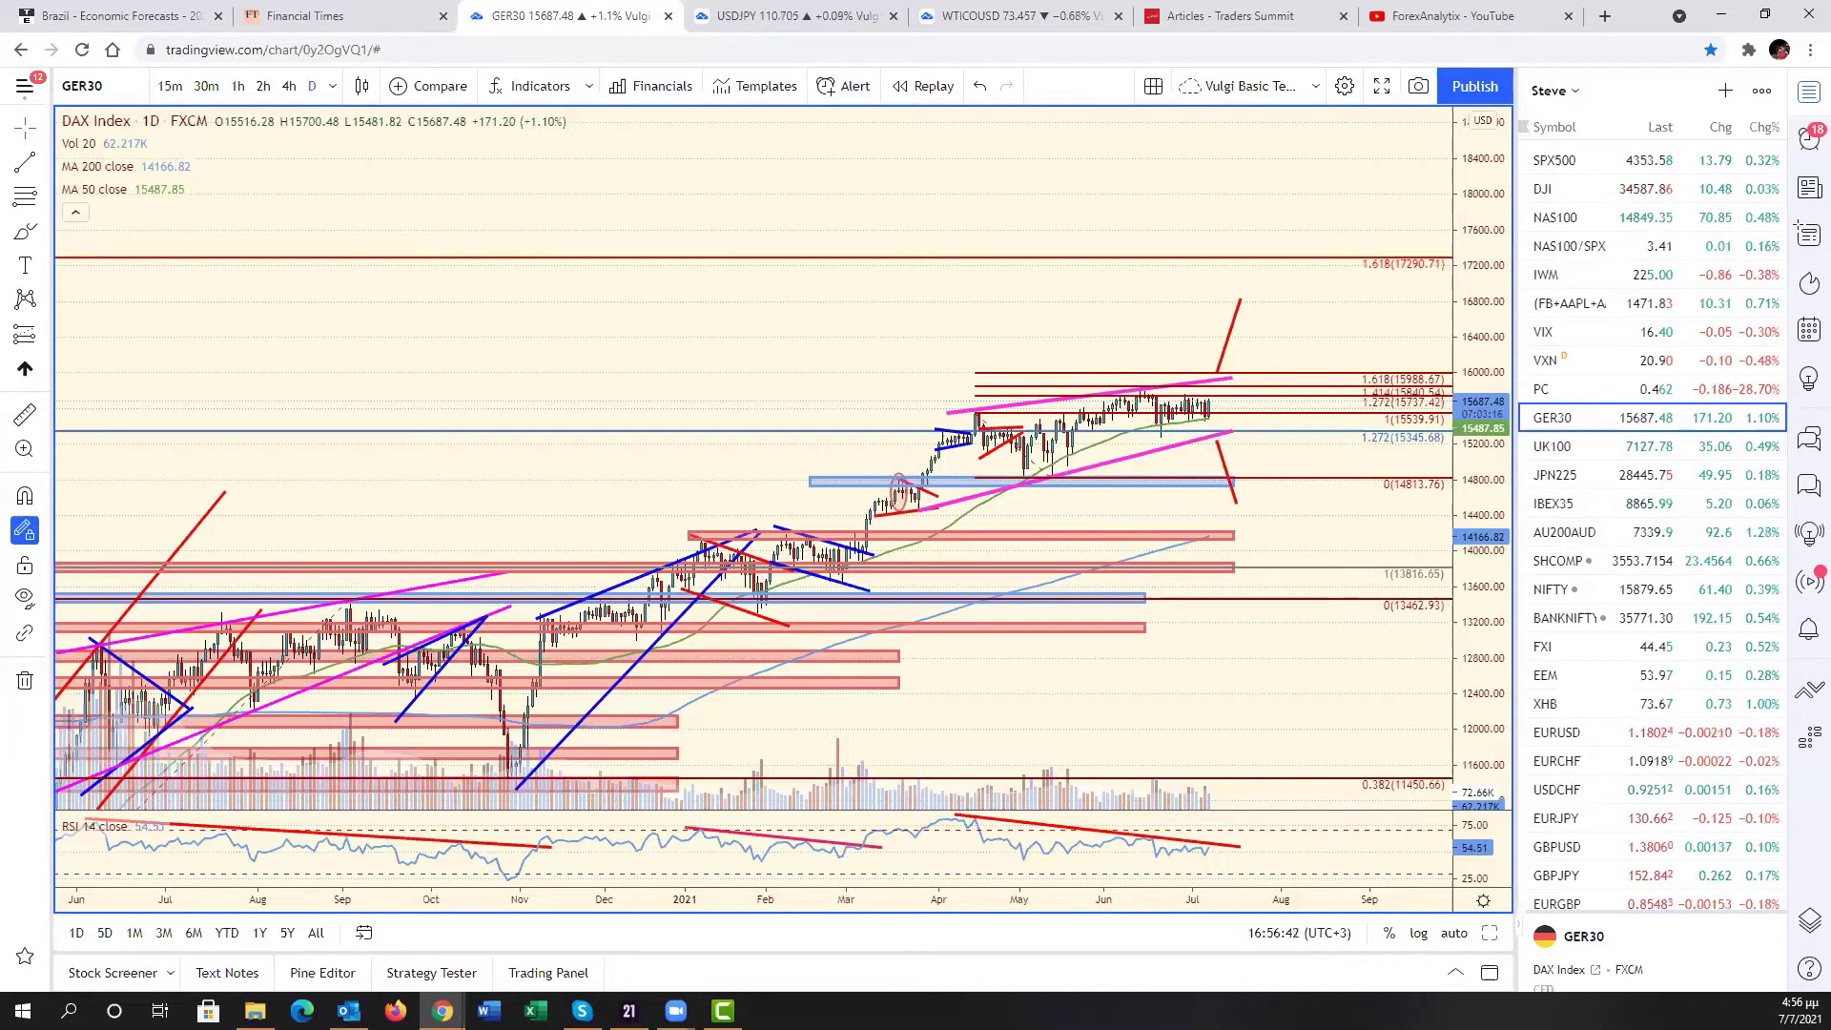
# - Load the Gold Fields Limited (GFI) daily chart in place of the DAX (GER30)
pyautogui.click(119, 99)
pyautogui.write('GFI')
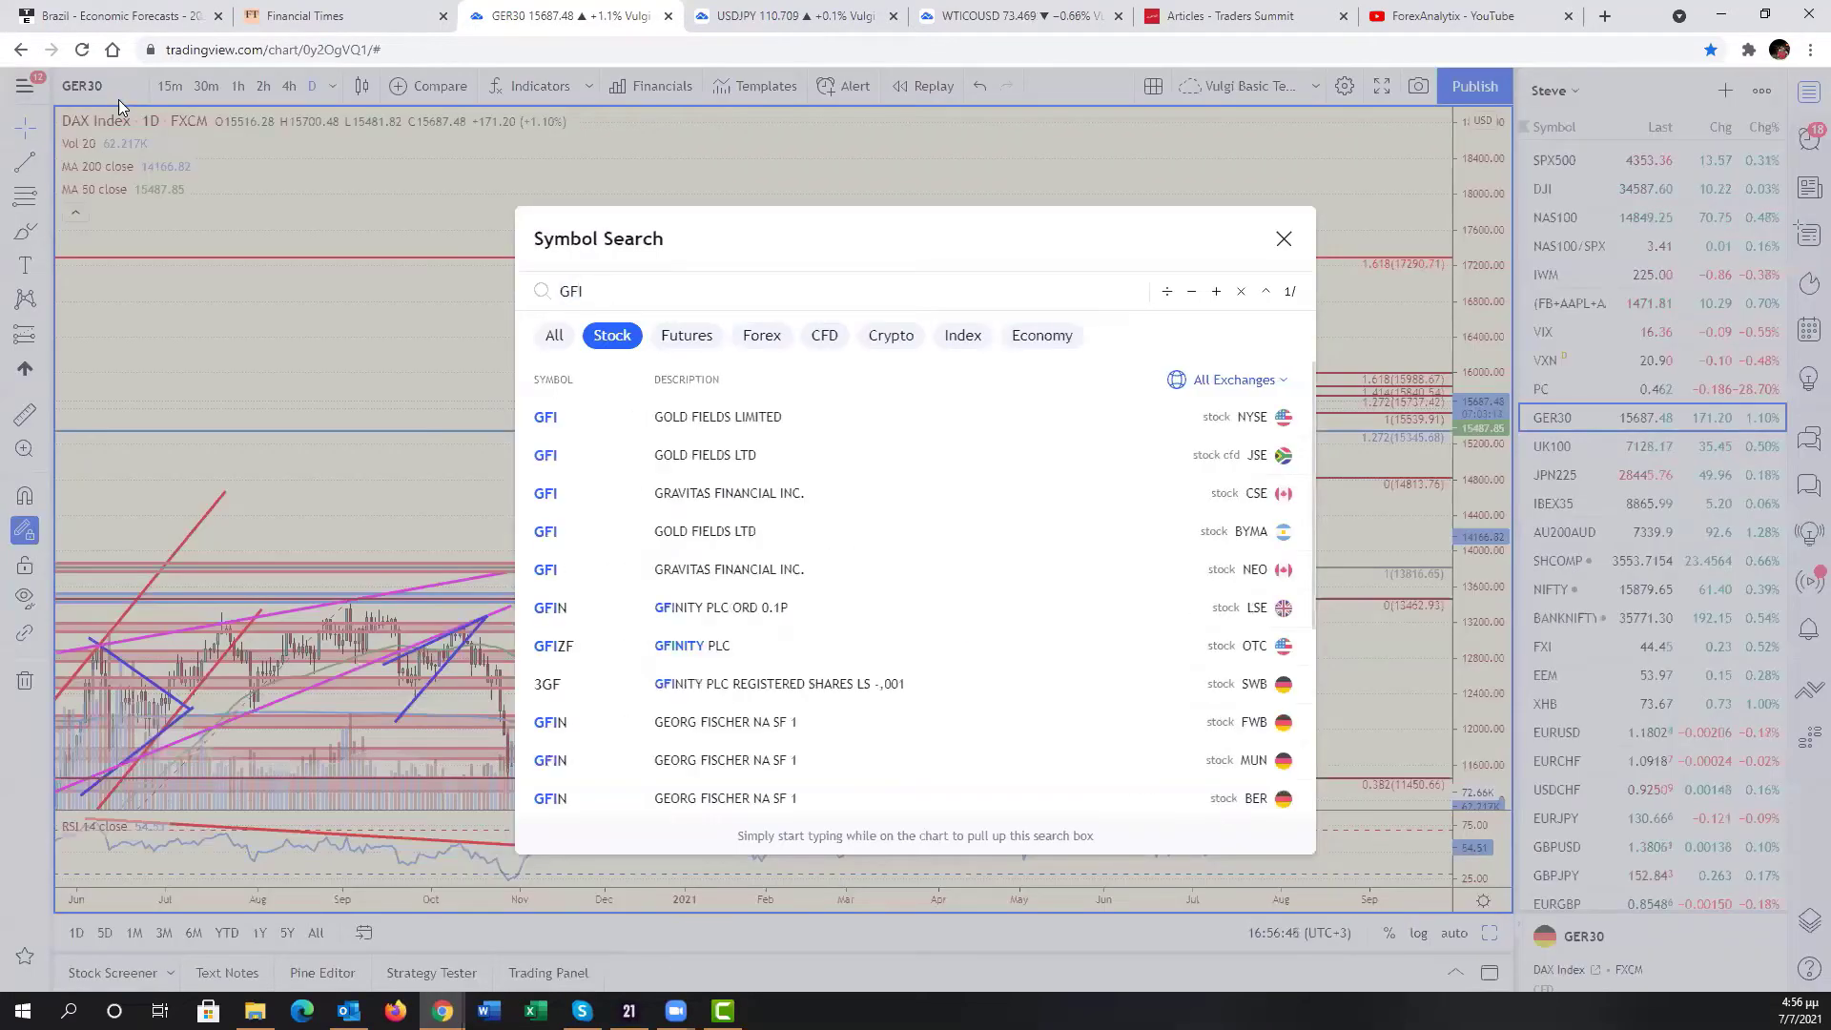
pyautogui.press('Return')
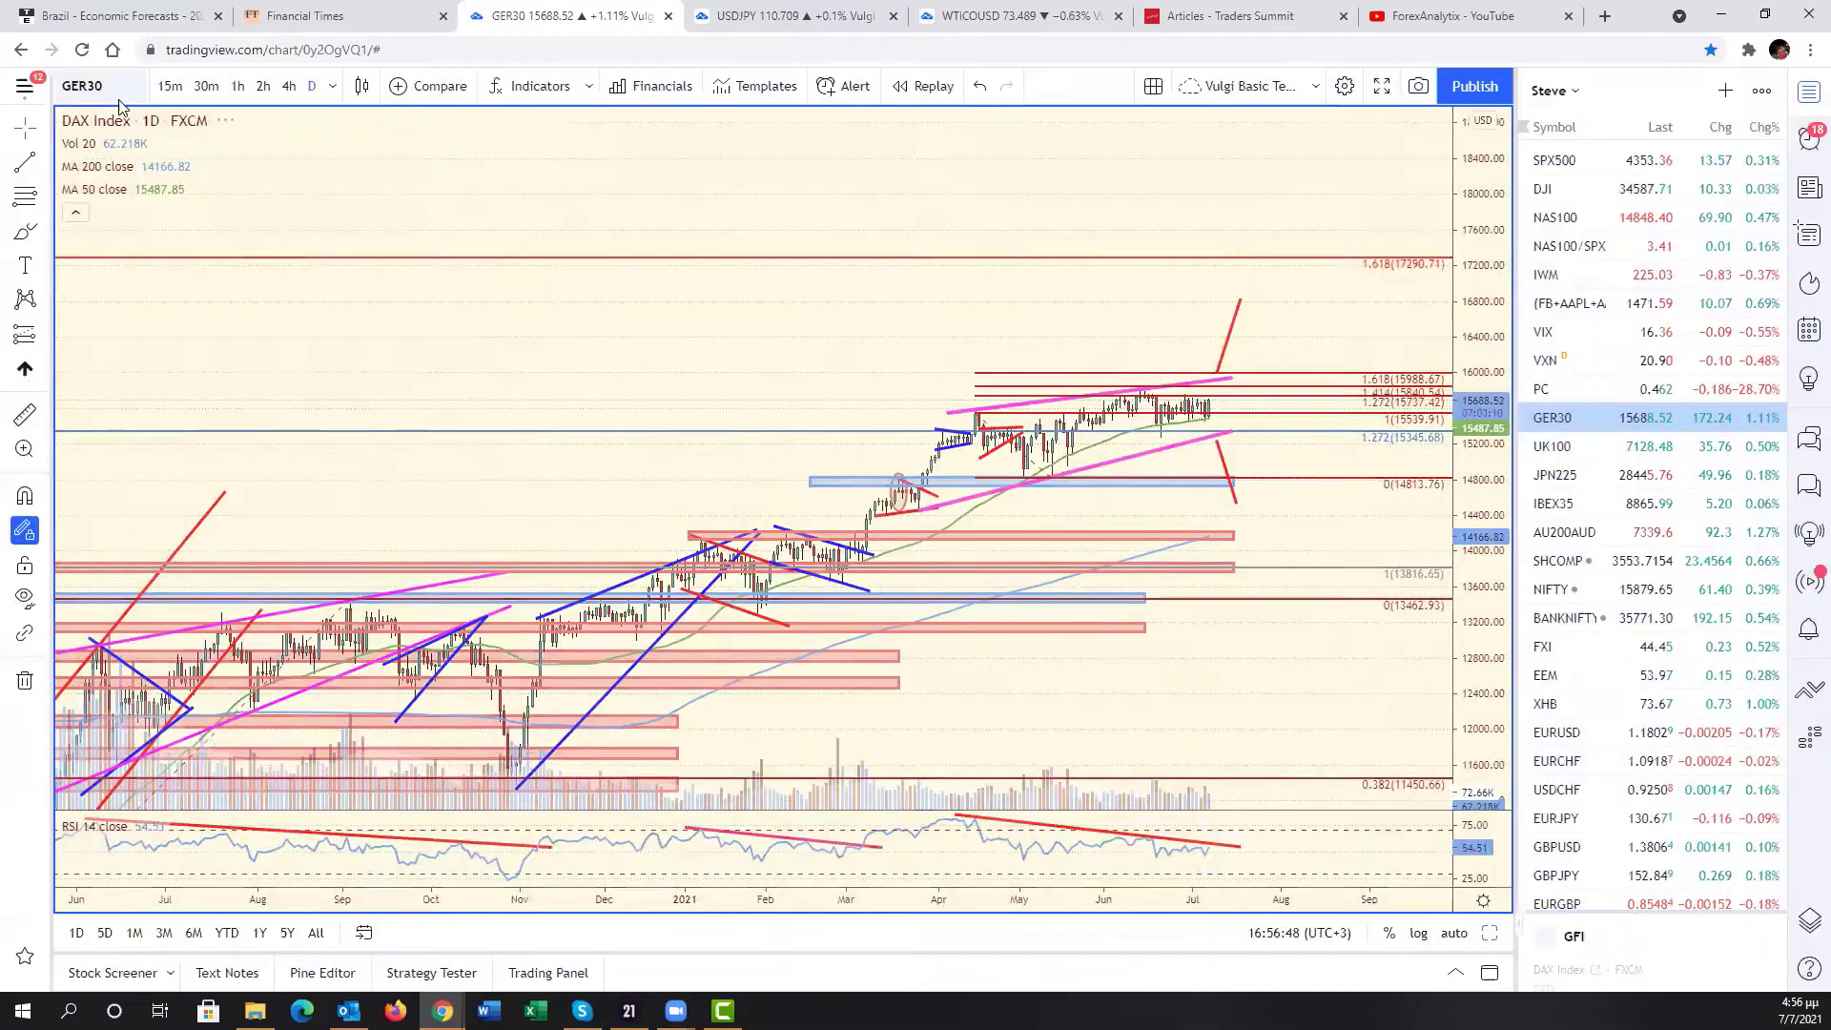
pyautogui.scroll(-4, 871, 668)
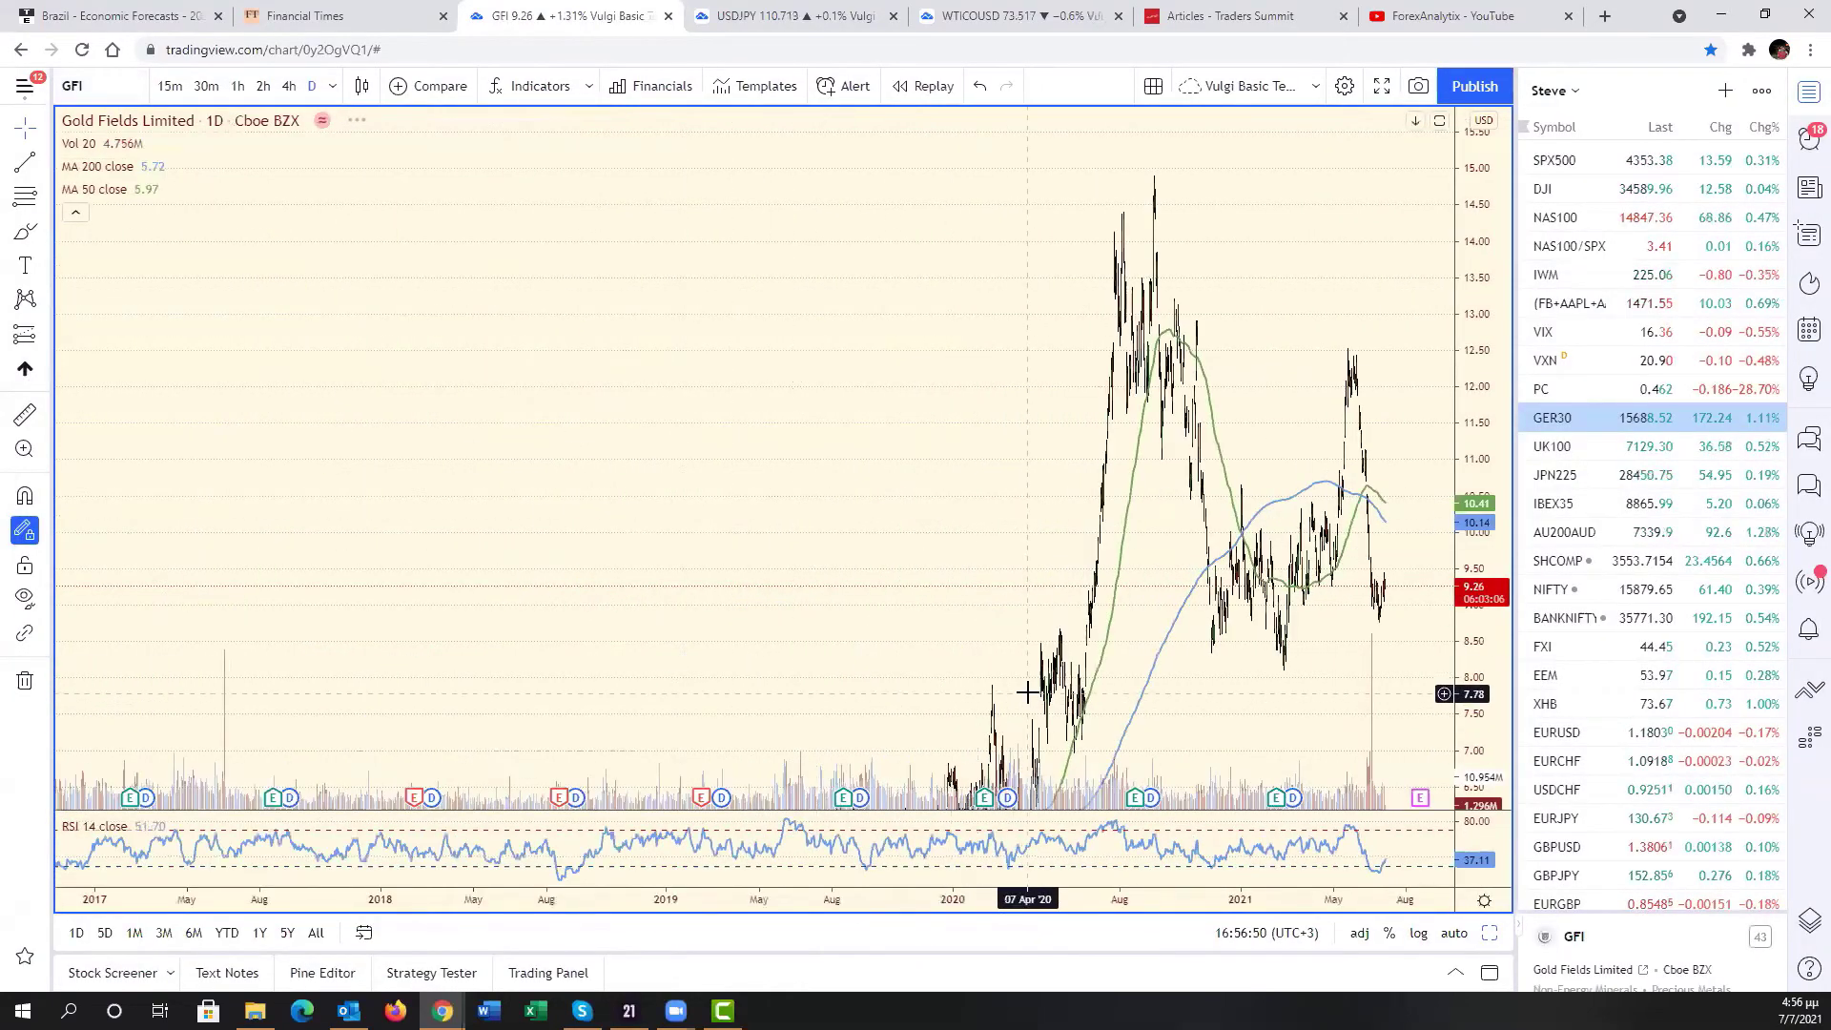
pyautogui.scroll(5, 1029, 693)
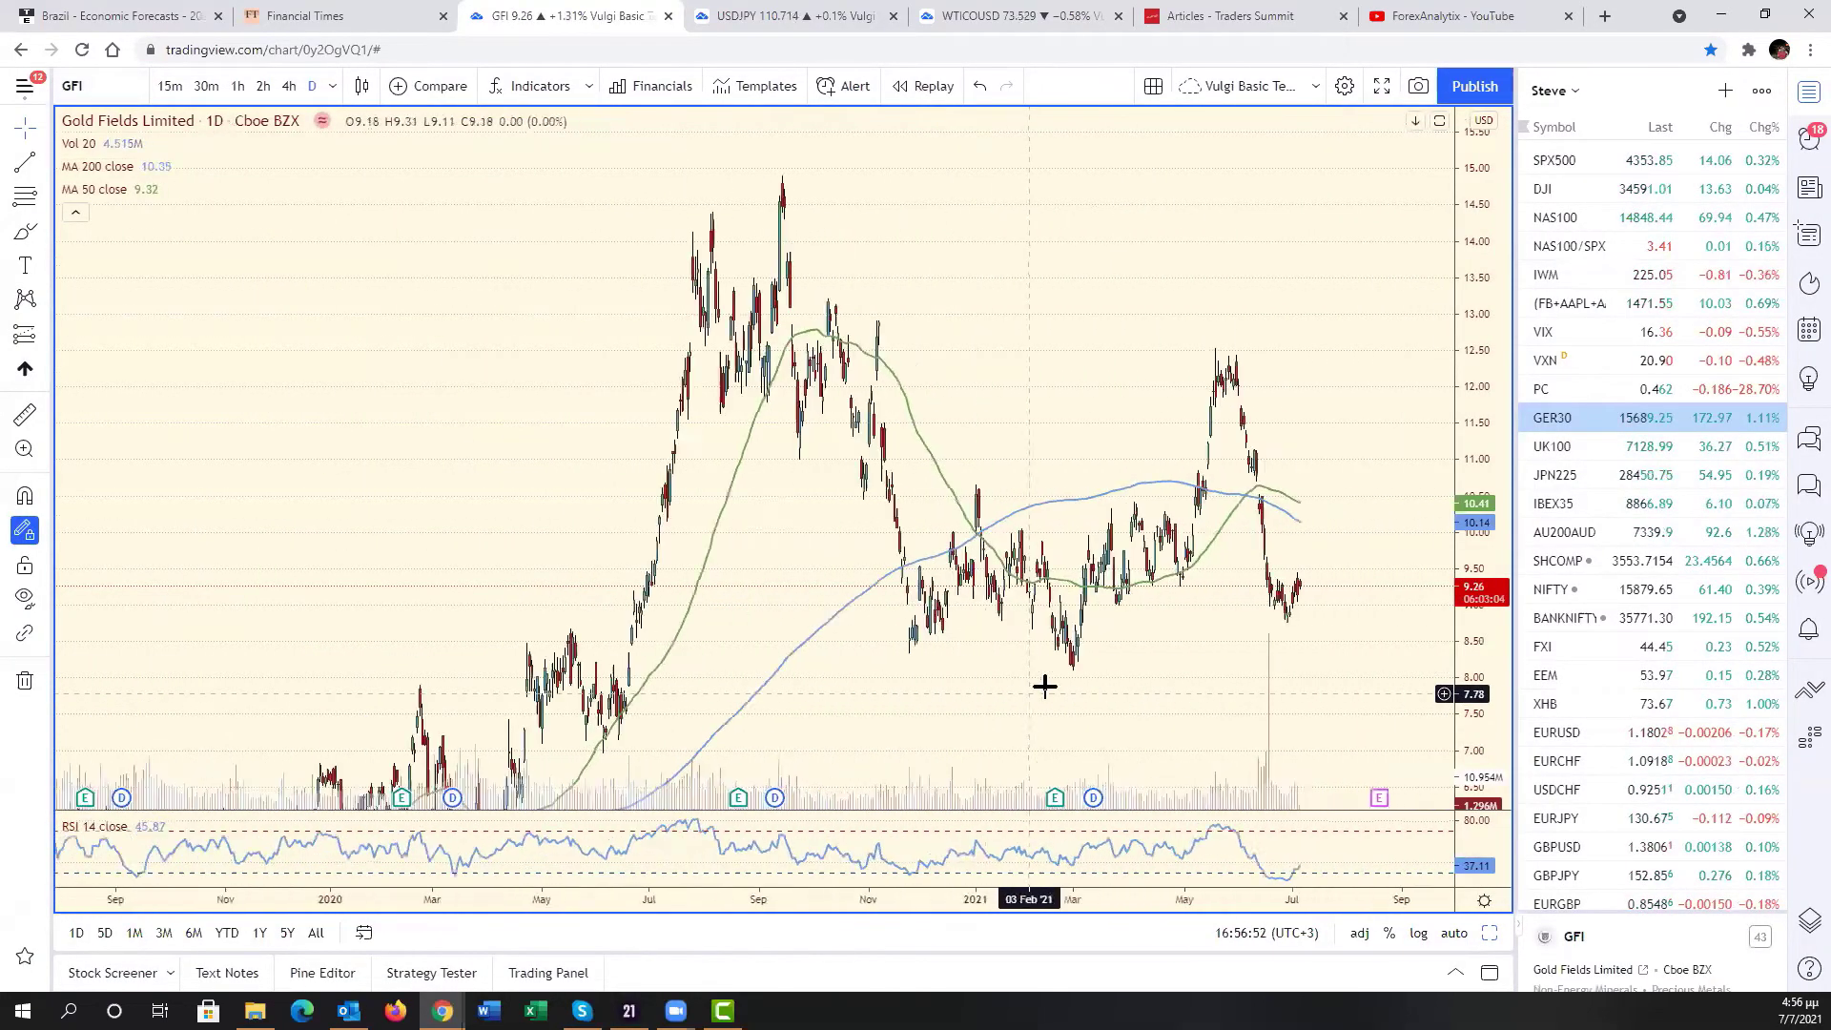
# - Draw the upper falling trend line from the 2020 peak past the 2021 high
pyautogui.scroll(-6, 1263, 690)
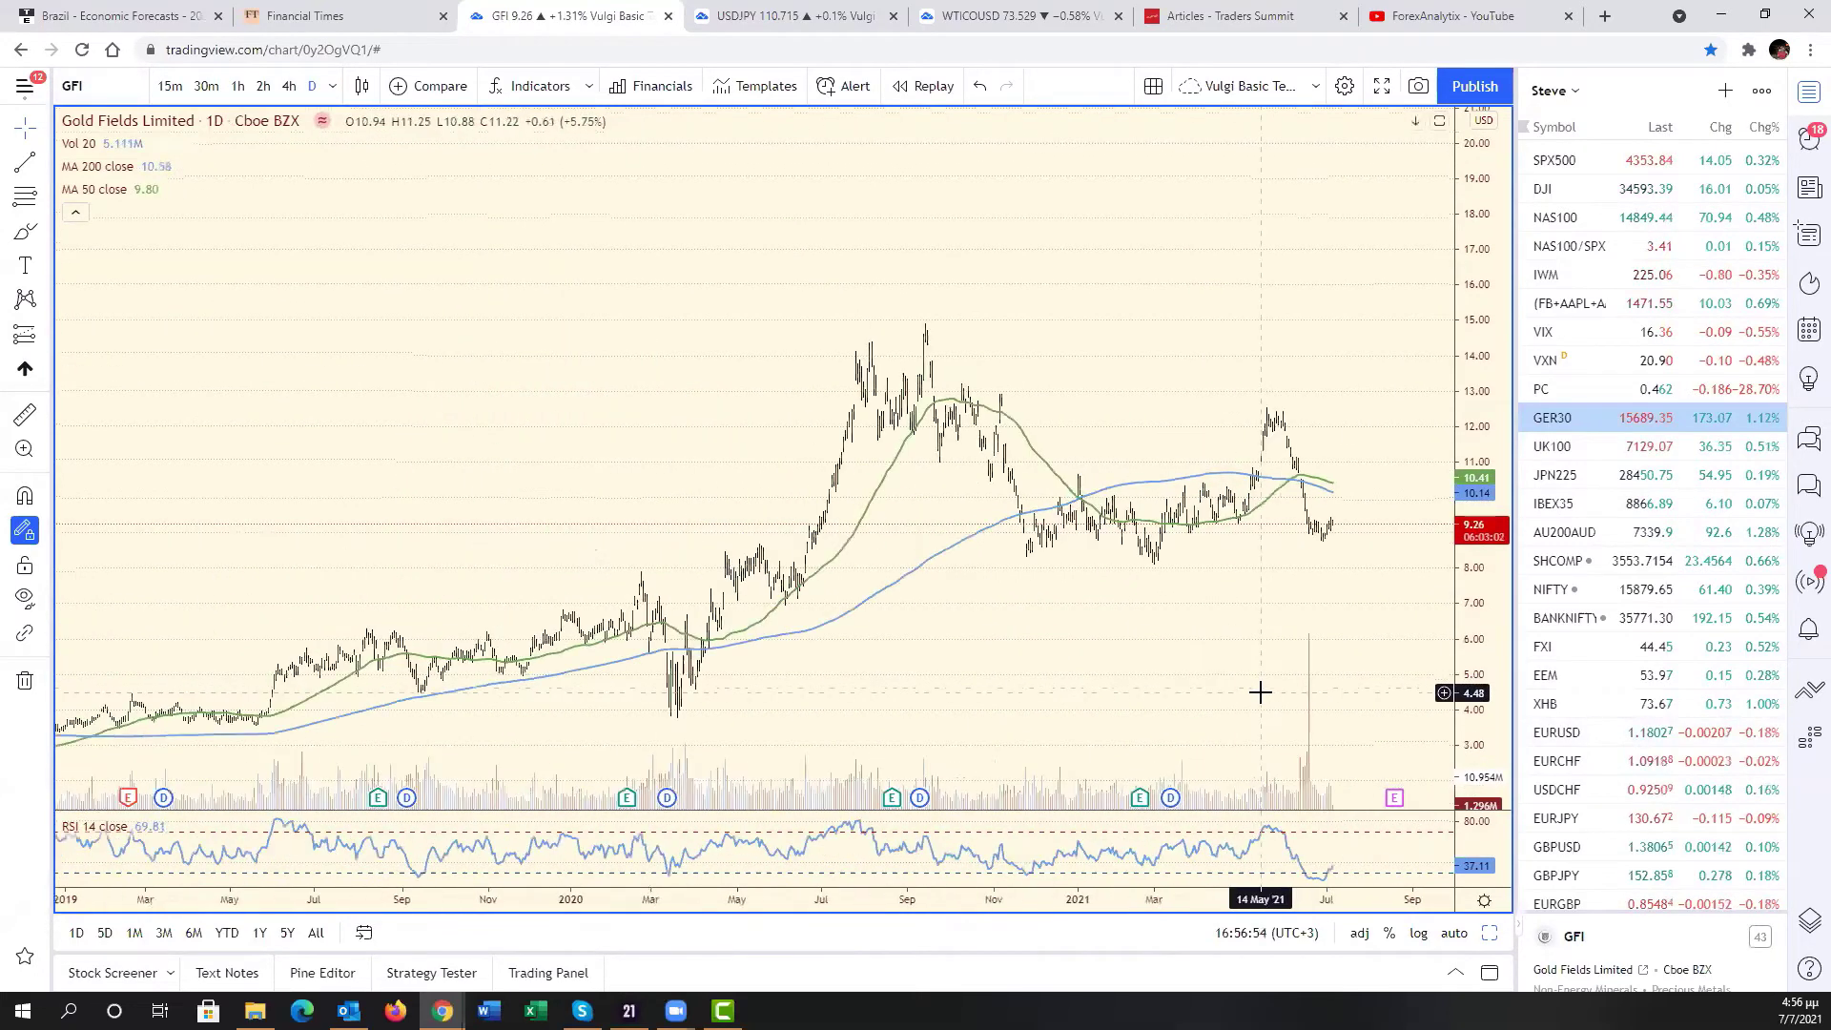
pyautogui.scroll(-1, 1163, 677)
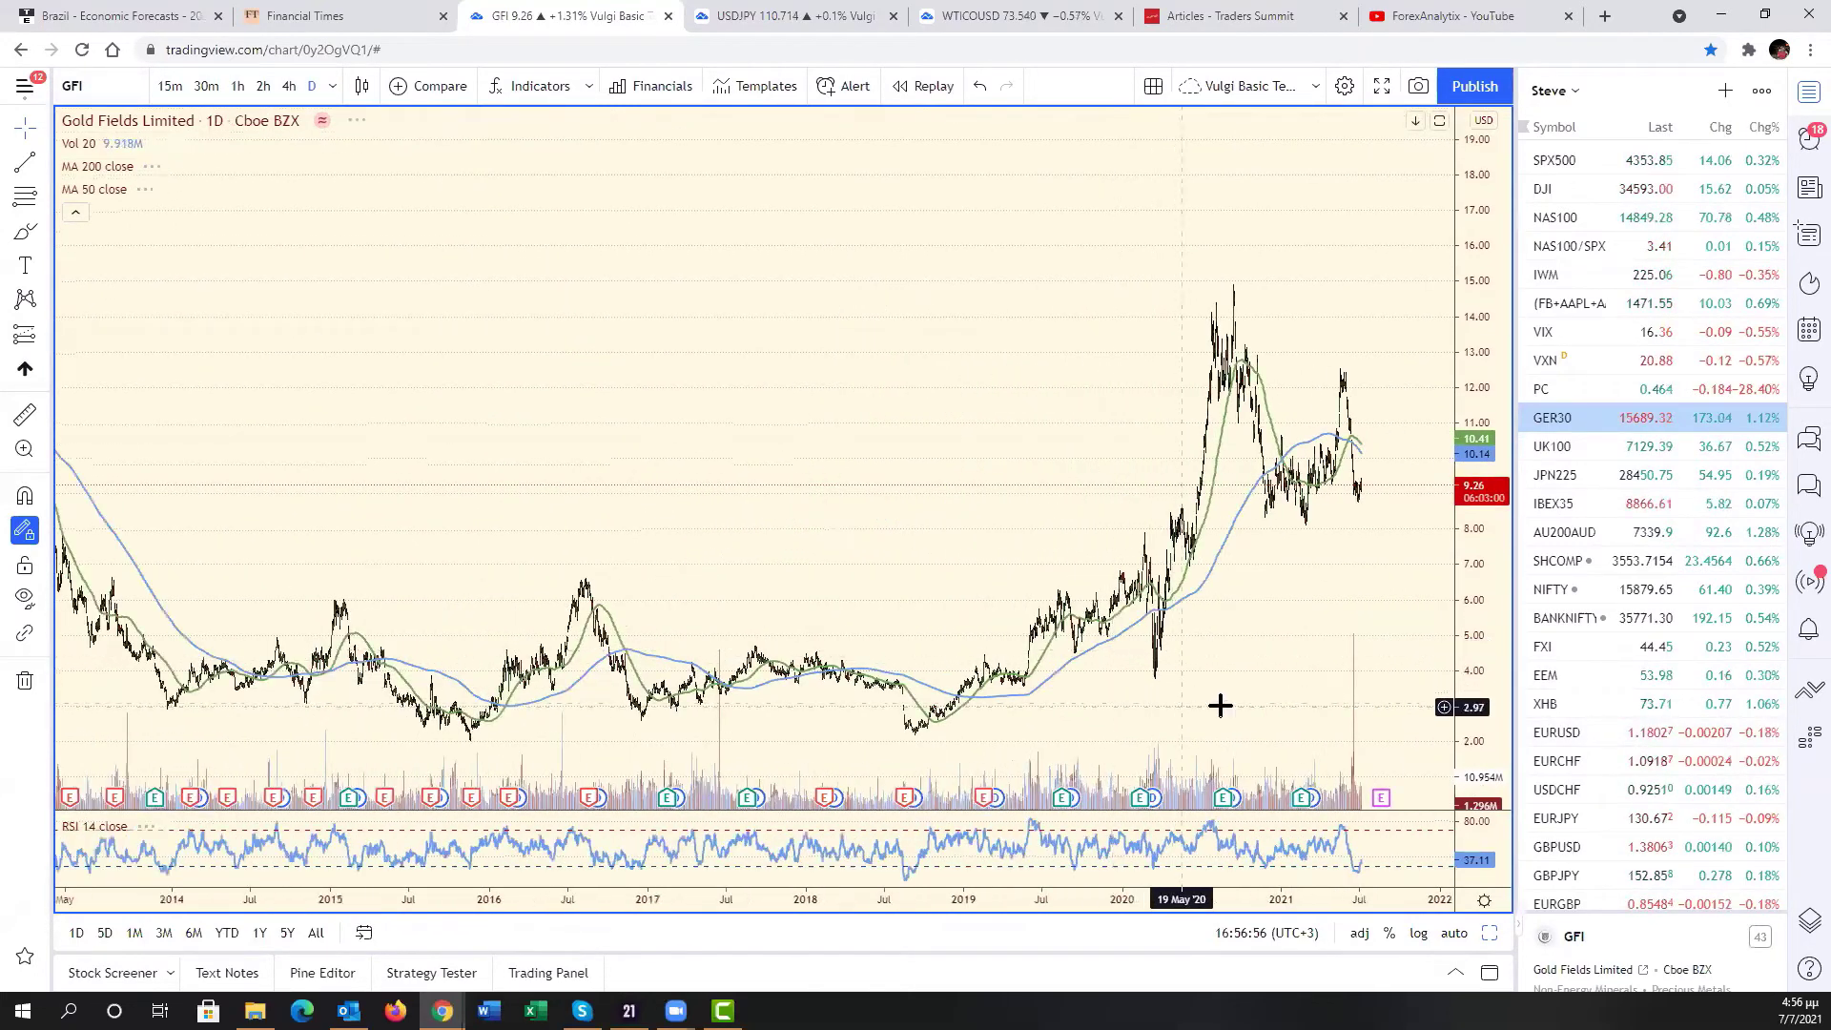
pyautogui.scroll(5, 1240, 687)
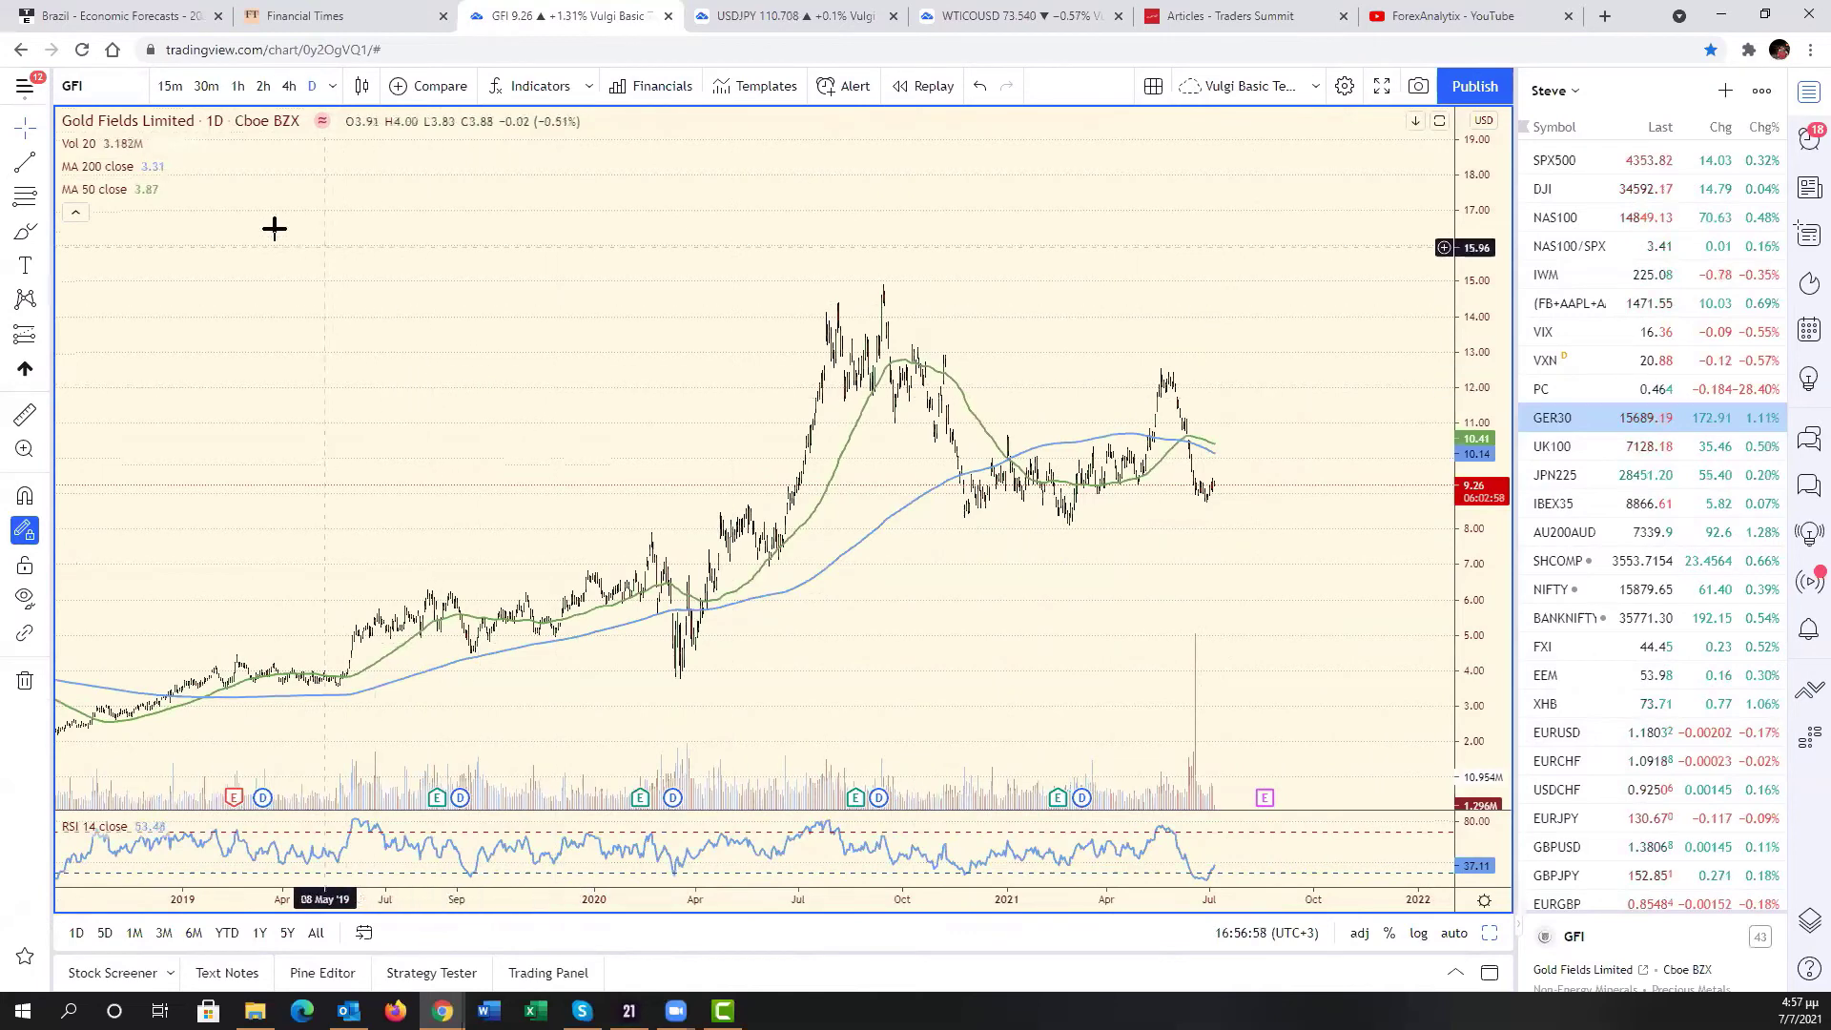
pyautogui.click(836, 278)
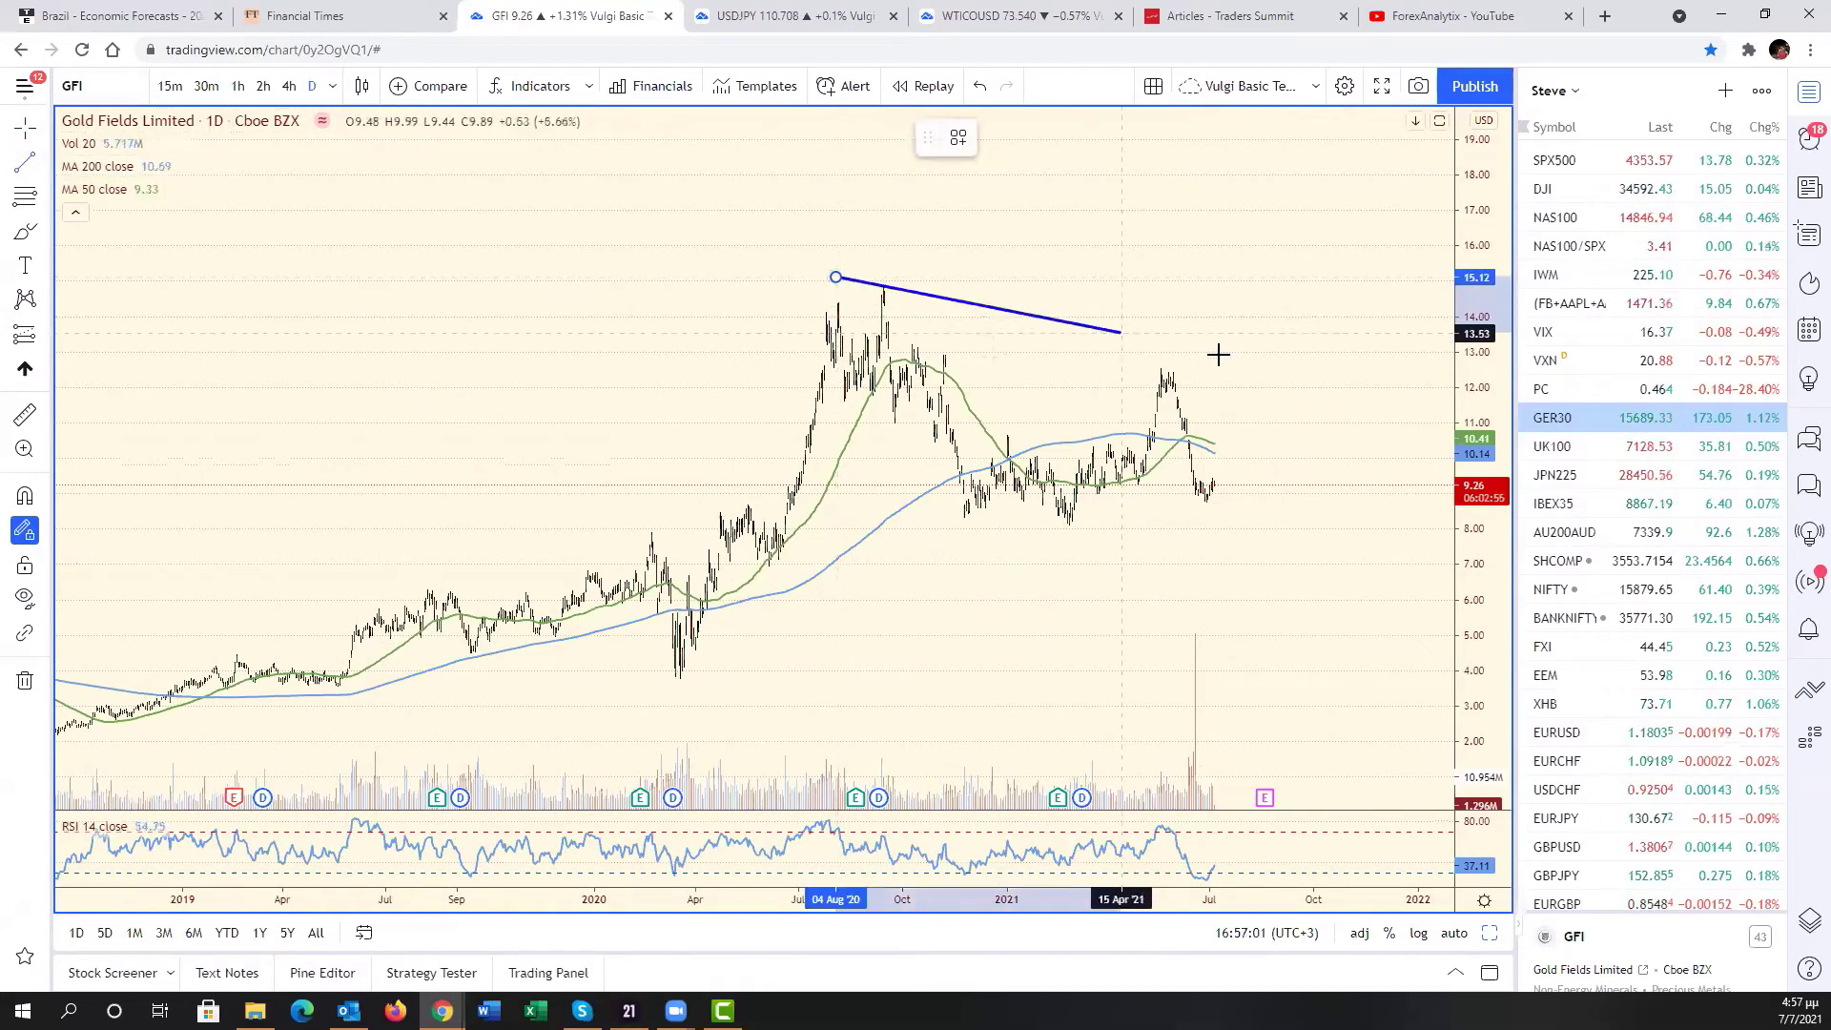
pyautogui.click(1353, 428)
pyautogui.moveTo(837, 278); pyautogui.dragTo(816, 262)
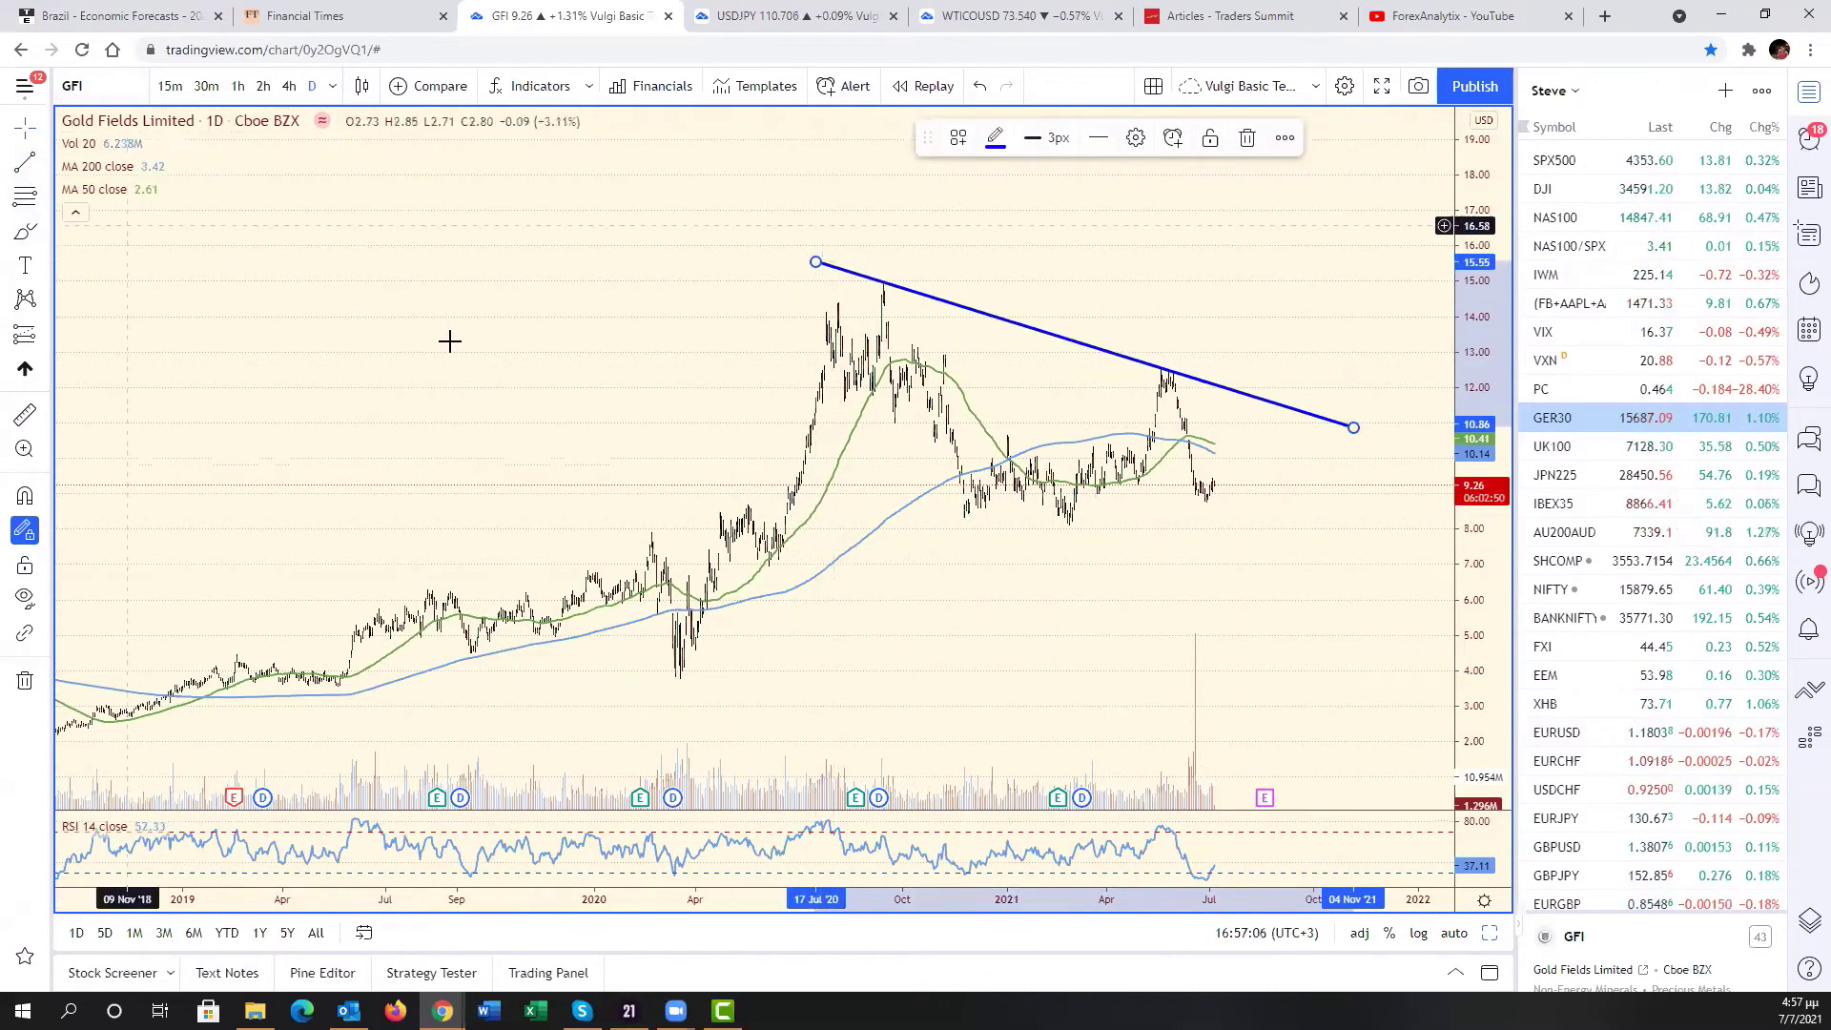
pyautogui.click(496, 363)
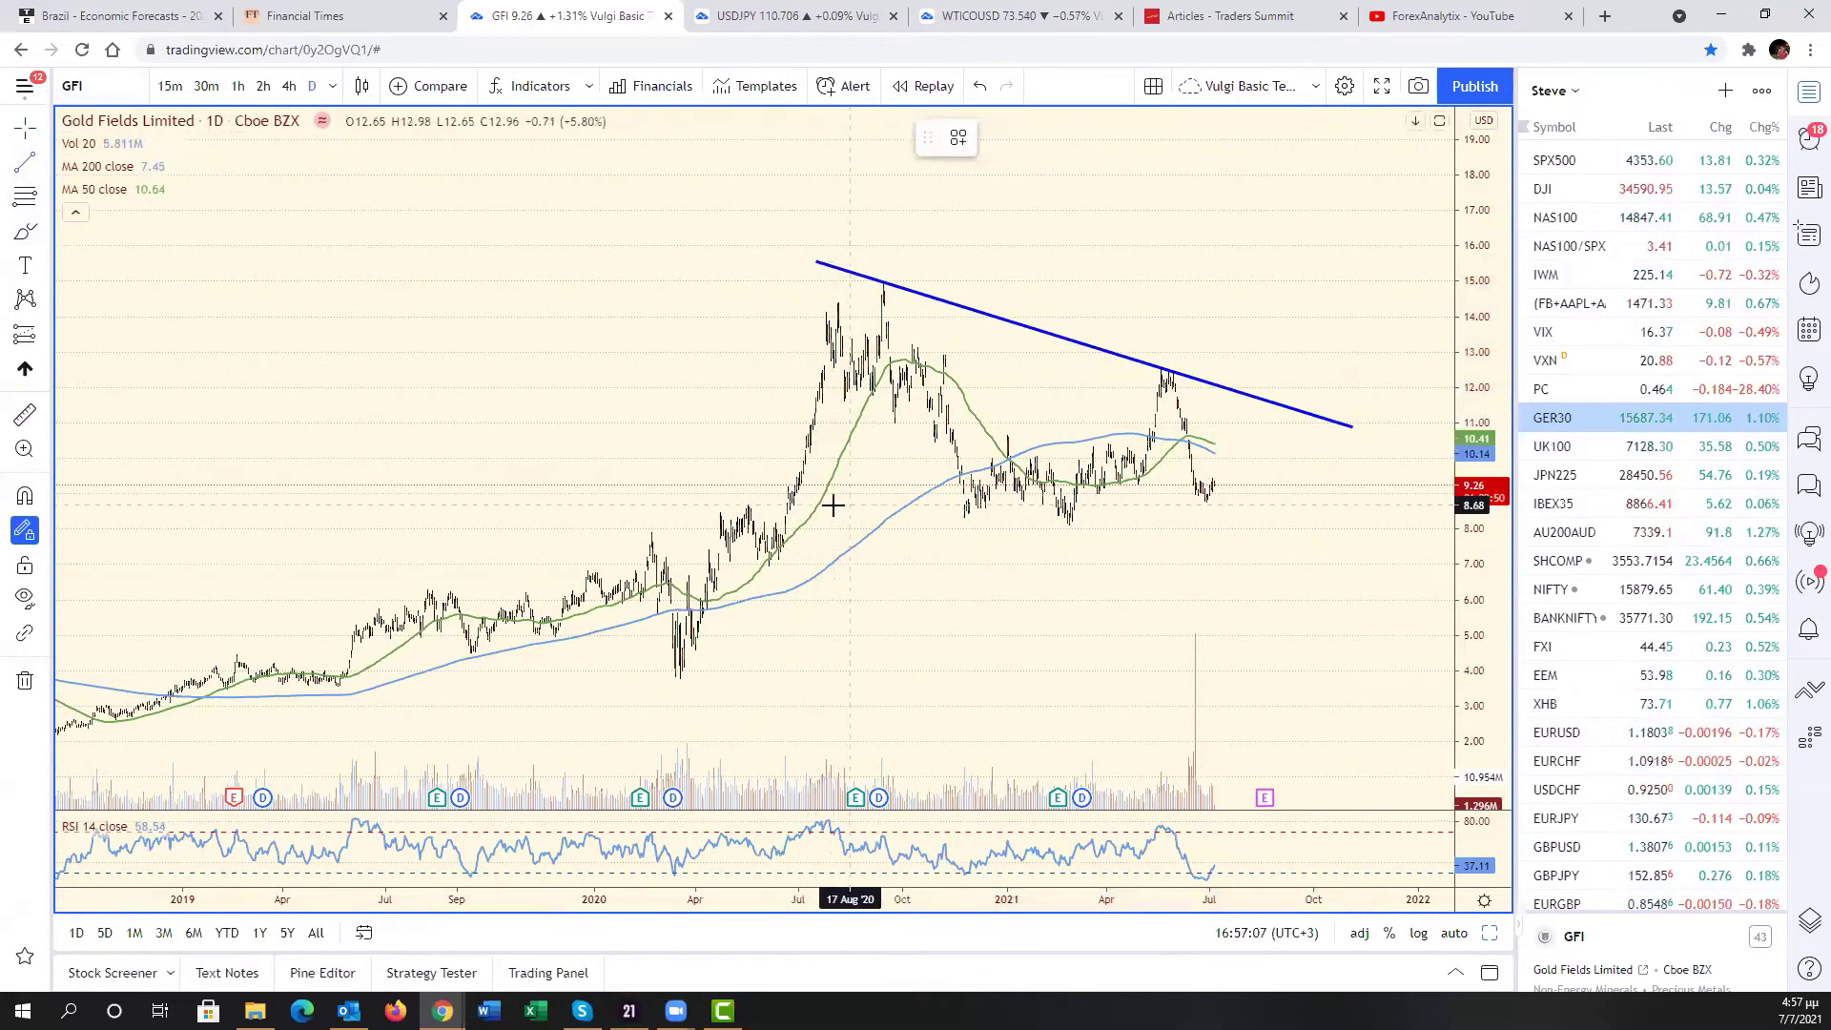
# - Draw the lower trend line from the mid-2020 low along the lows
pyautogui.click(755, 503)
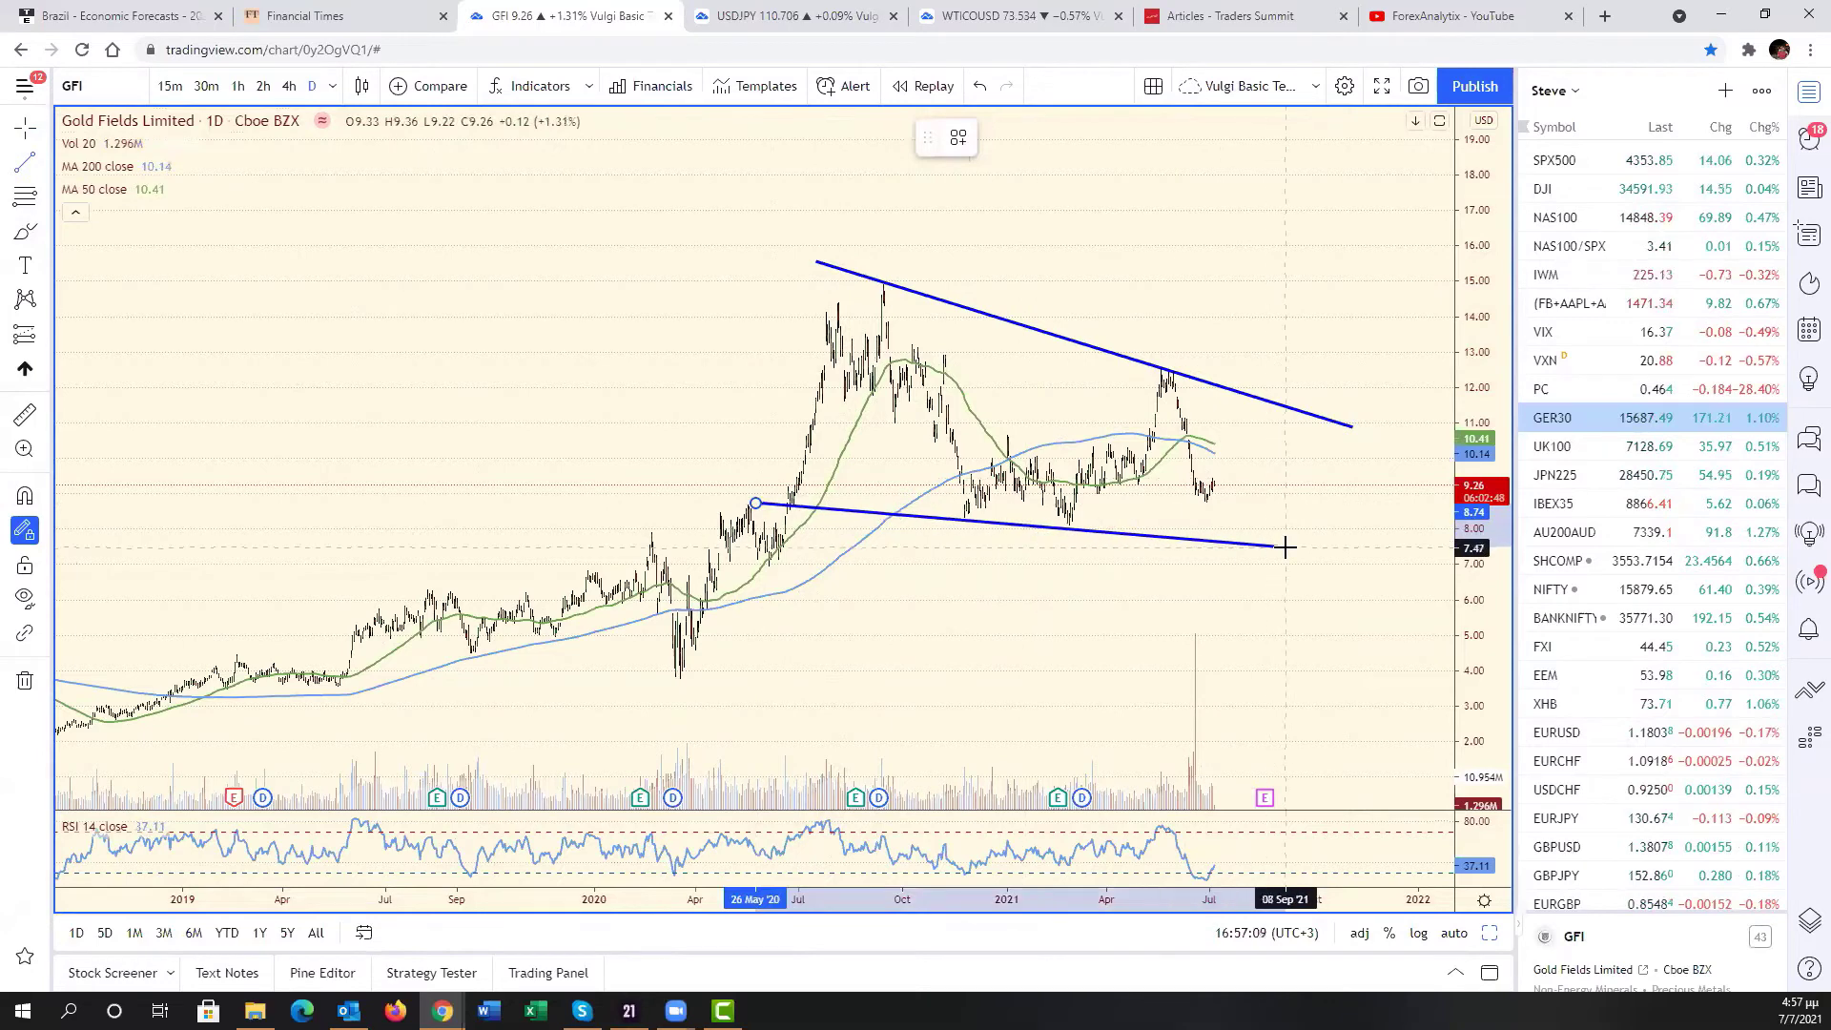
pyautogui.click(1354, 553)
pyautogui.scroll(4, 1240, 506)
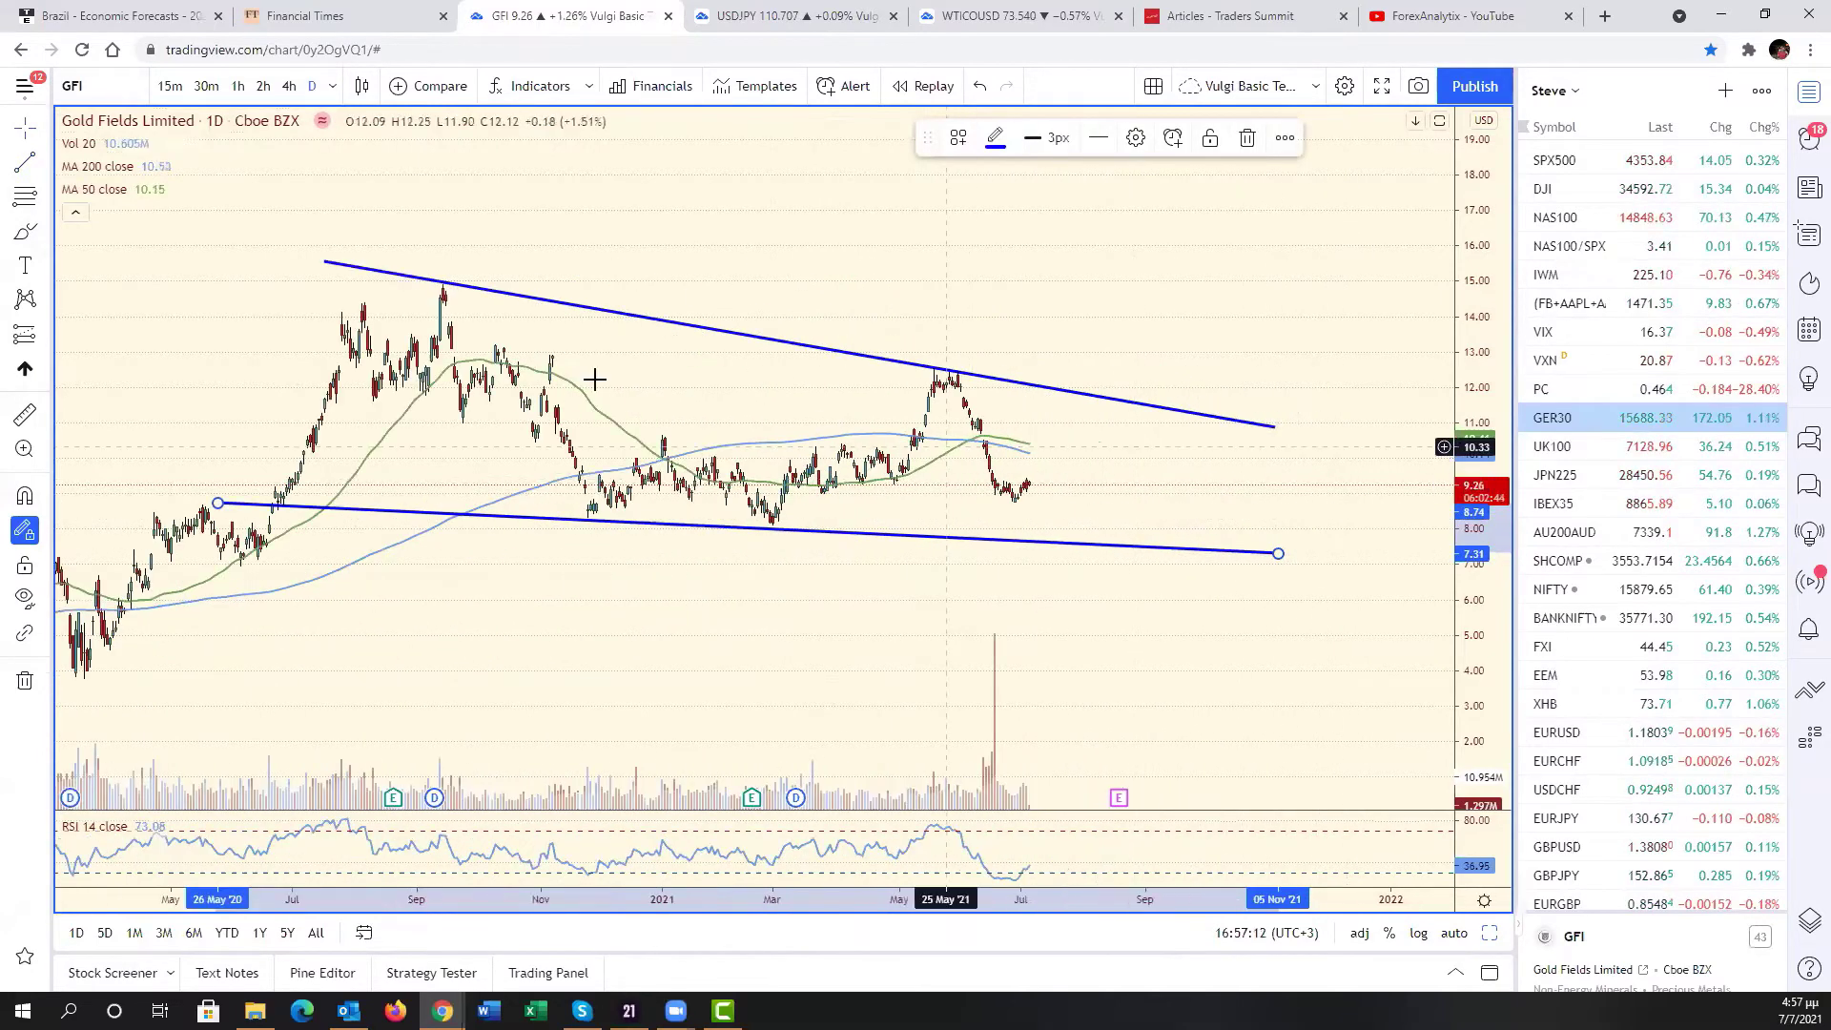
pyautogui.press('Escape')
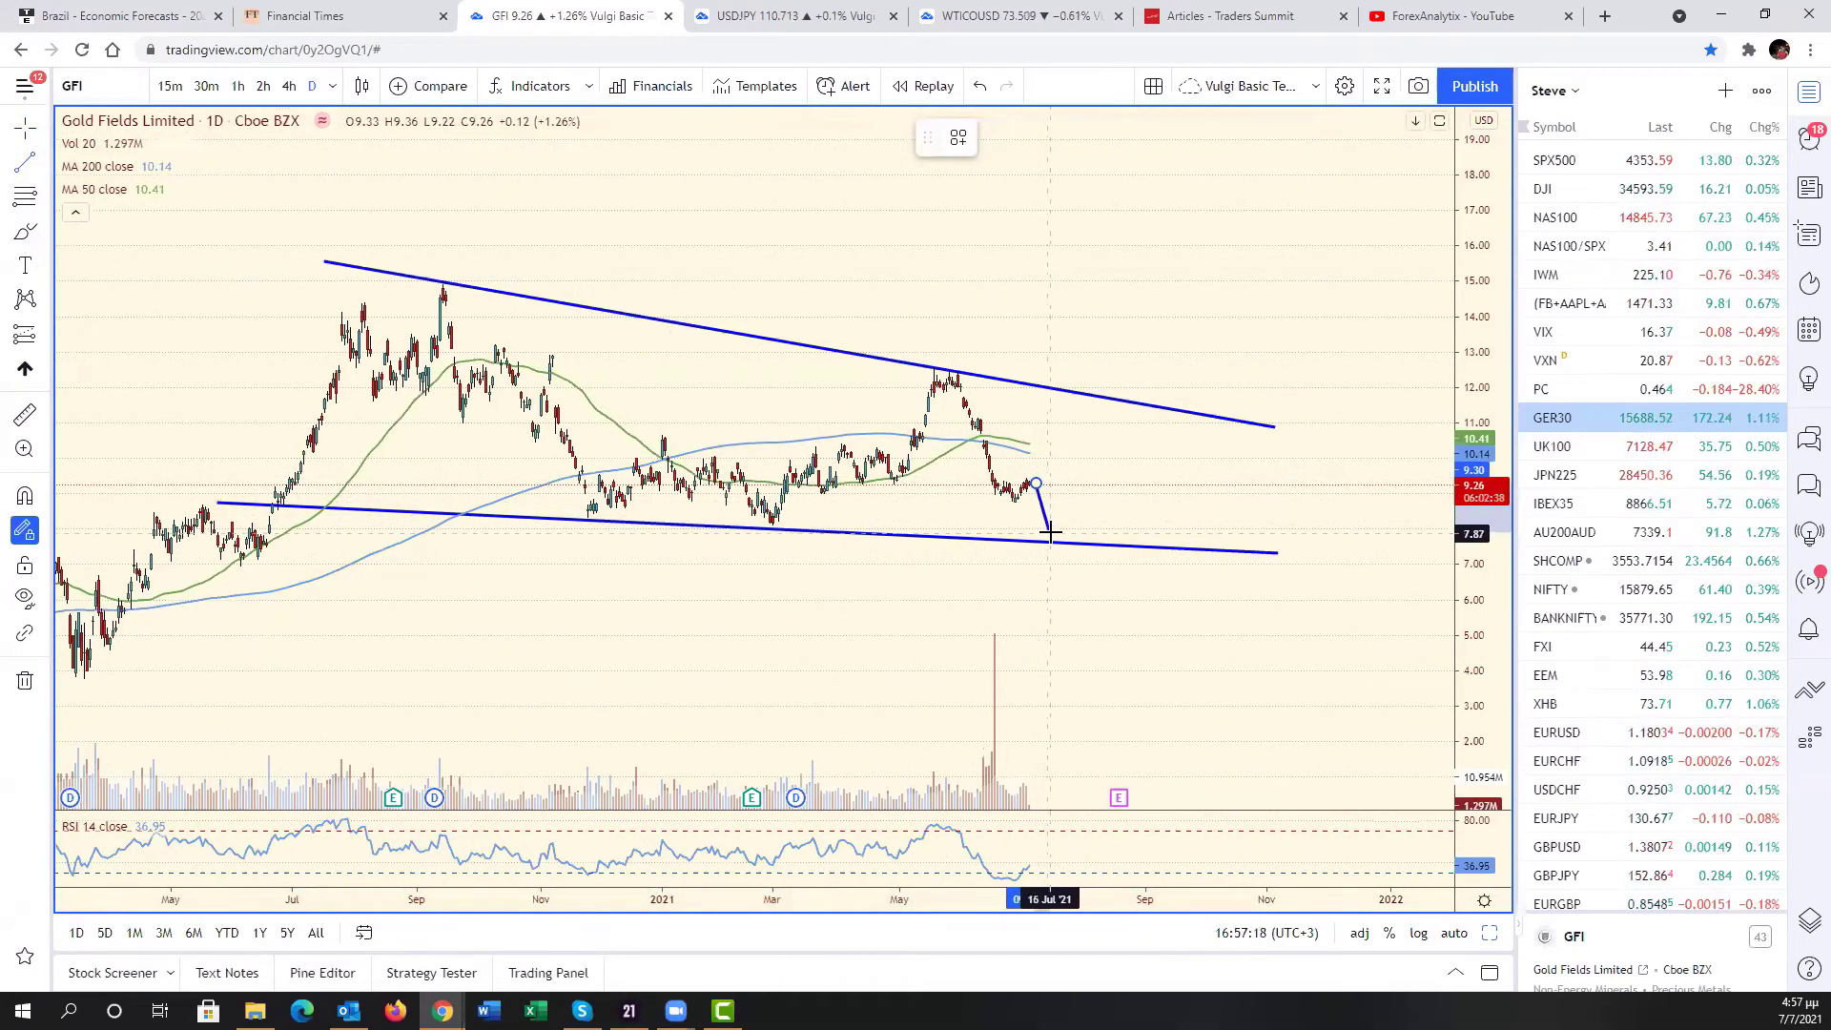
# - Draw a short blue zig-zag dipping to the lower line, then rising above the upper line
pyautogui.click(1037, 489)
pyautogui.click(1050, 534)
pyautogui.click(1145, 365)
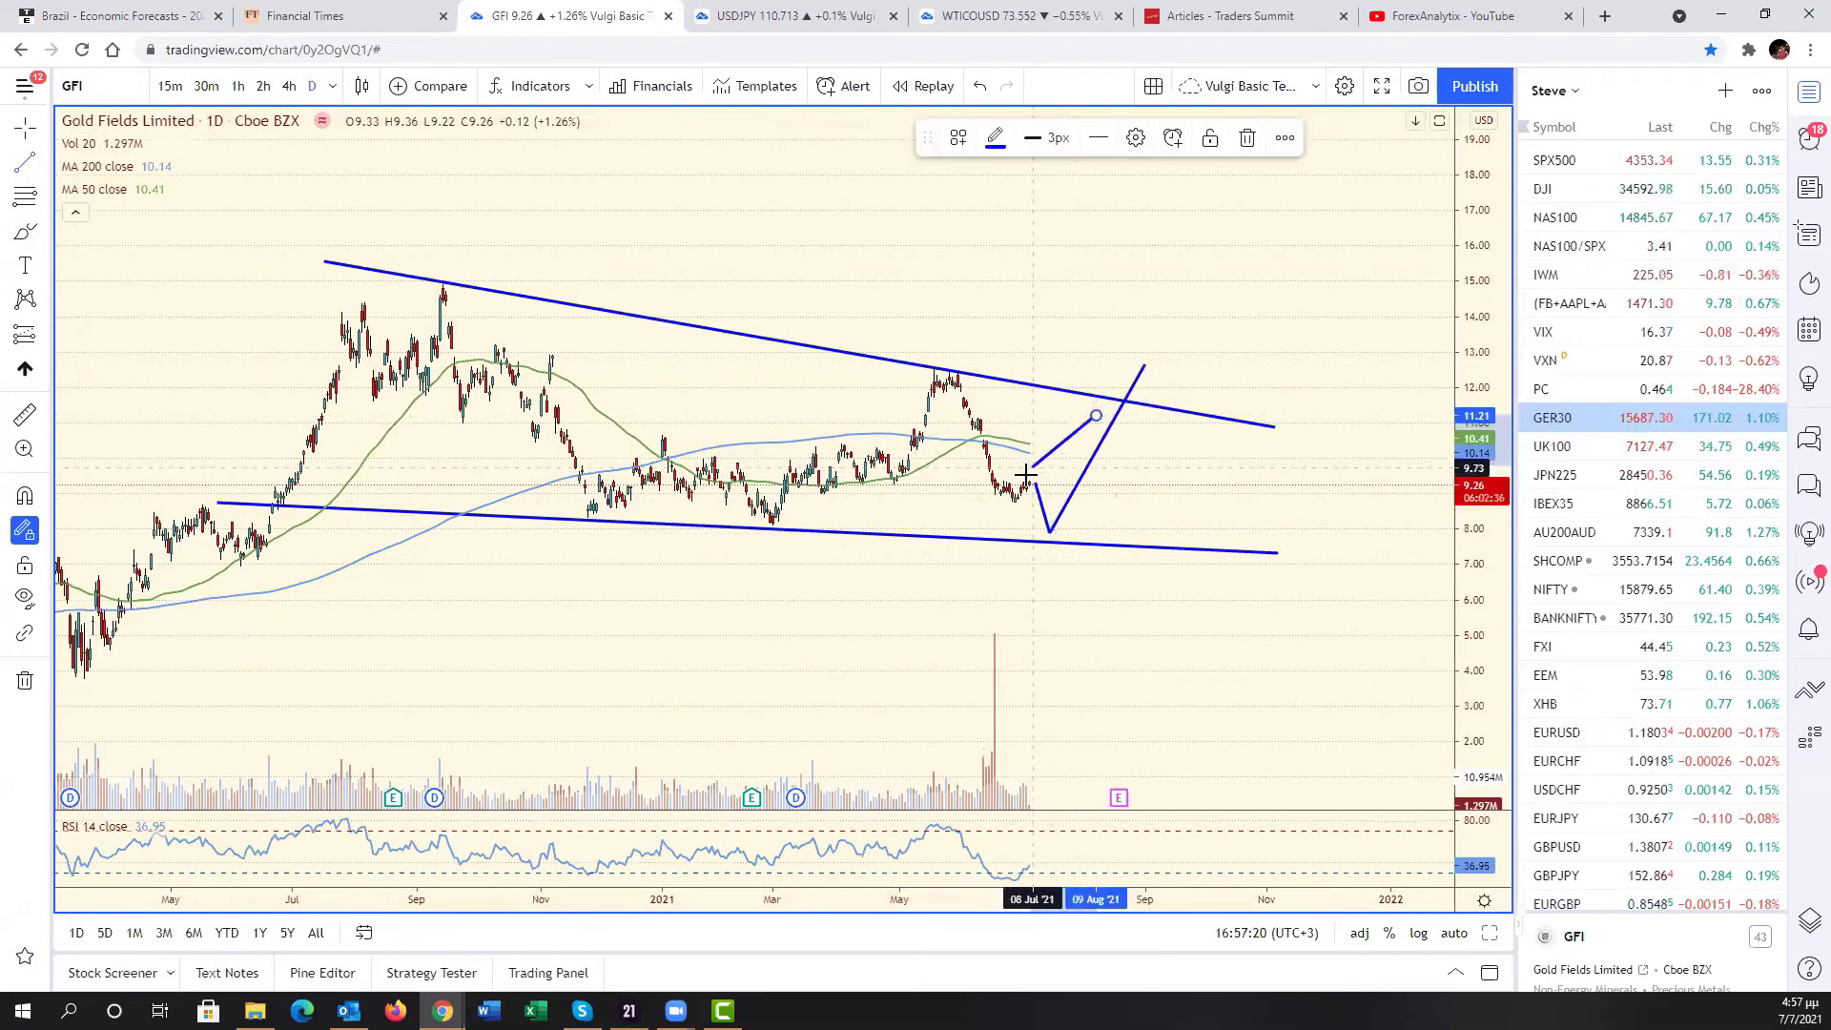
pyautogui.press('Escape')
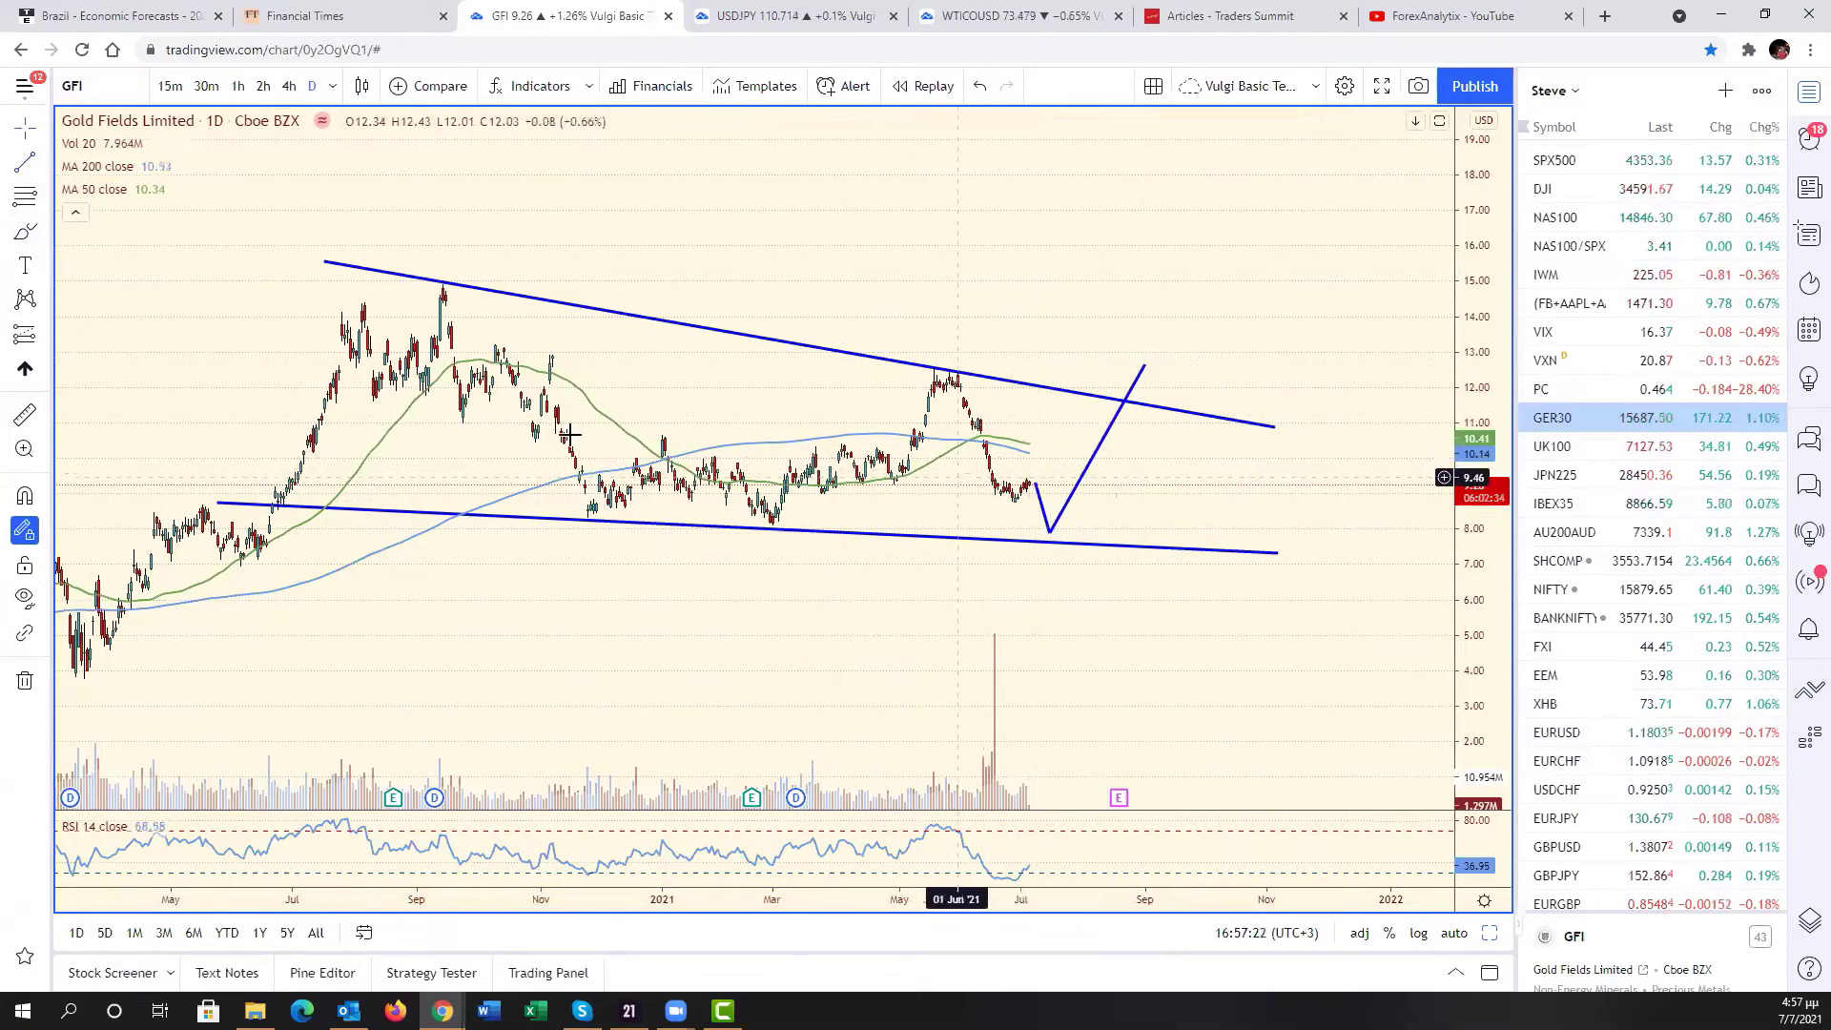
# - Draw a second zig-zag bouncing twice between the wedge lines before breaking out above it
pyautogui.click(1033, 473)
pyautogui.click(1056, 436)
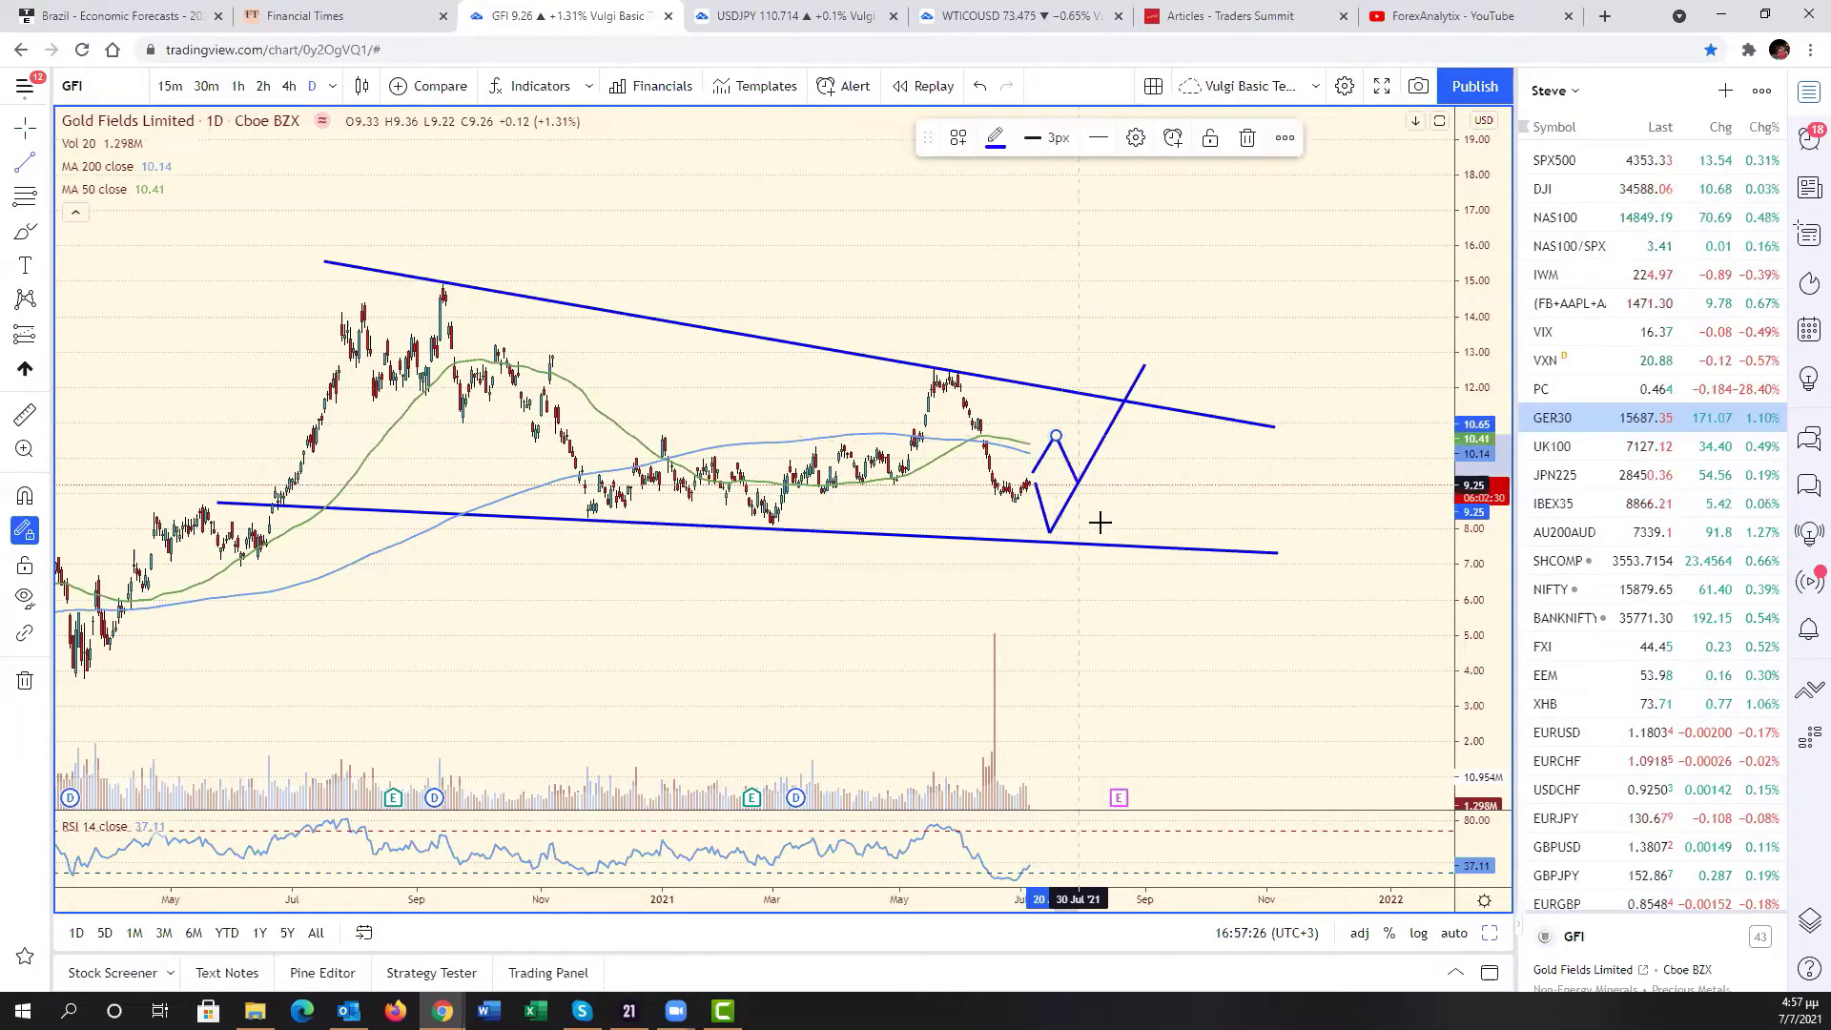
pyautogui.click(1099, 539)
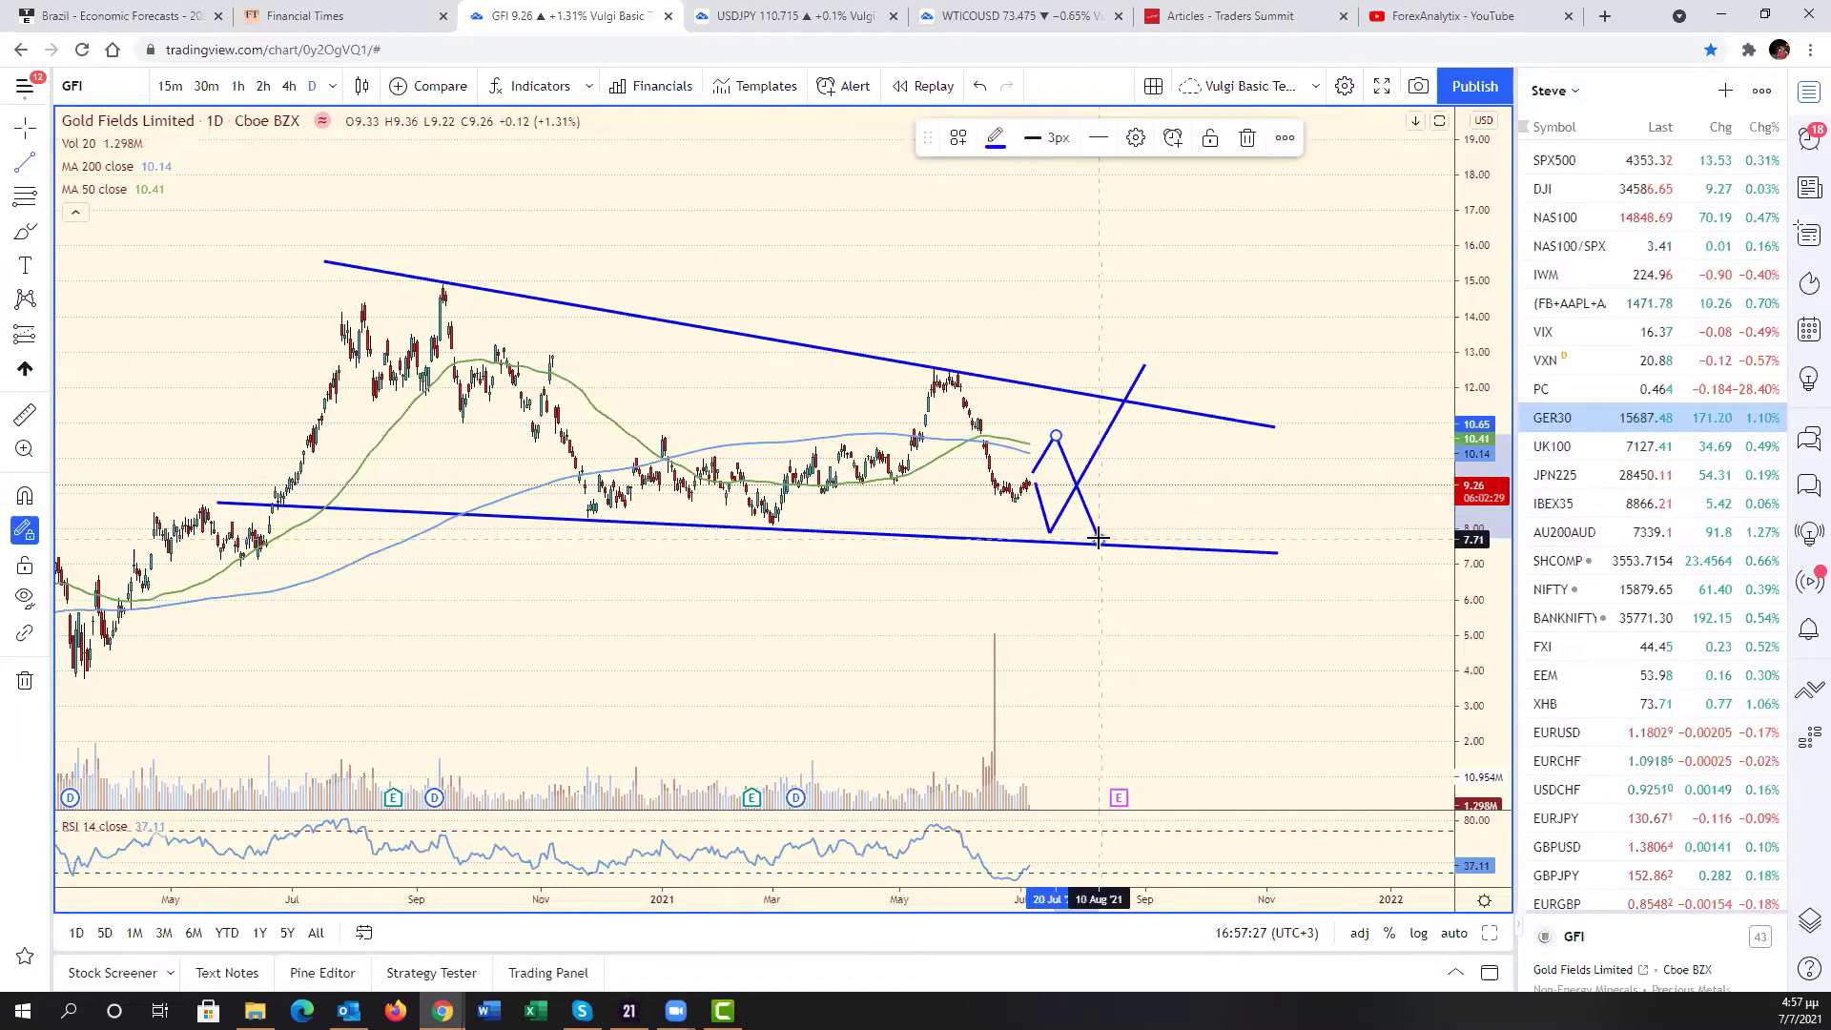
pyautogui.click(1163, 434)
pyautogui.click(1218, 539)
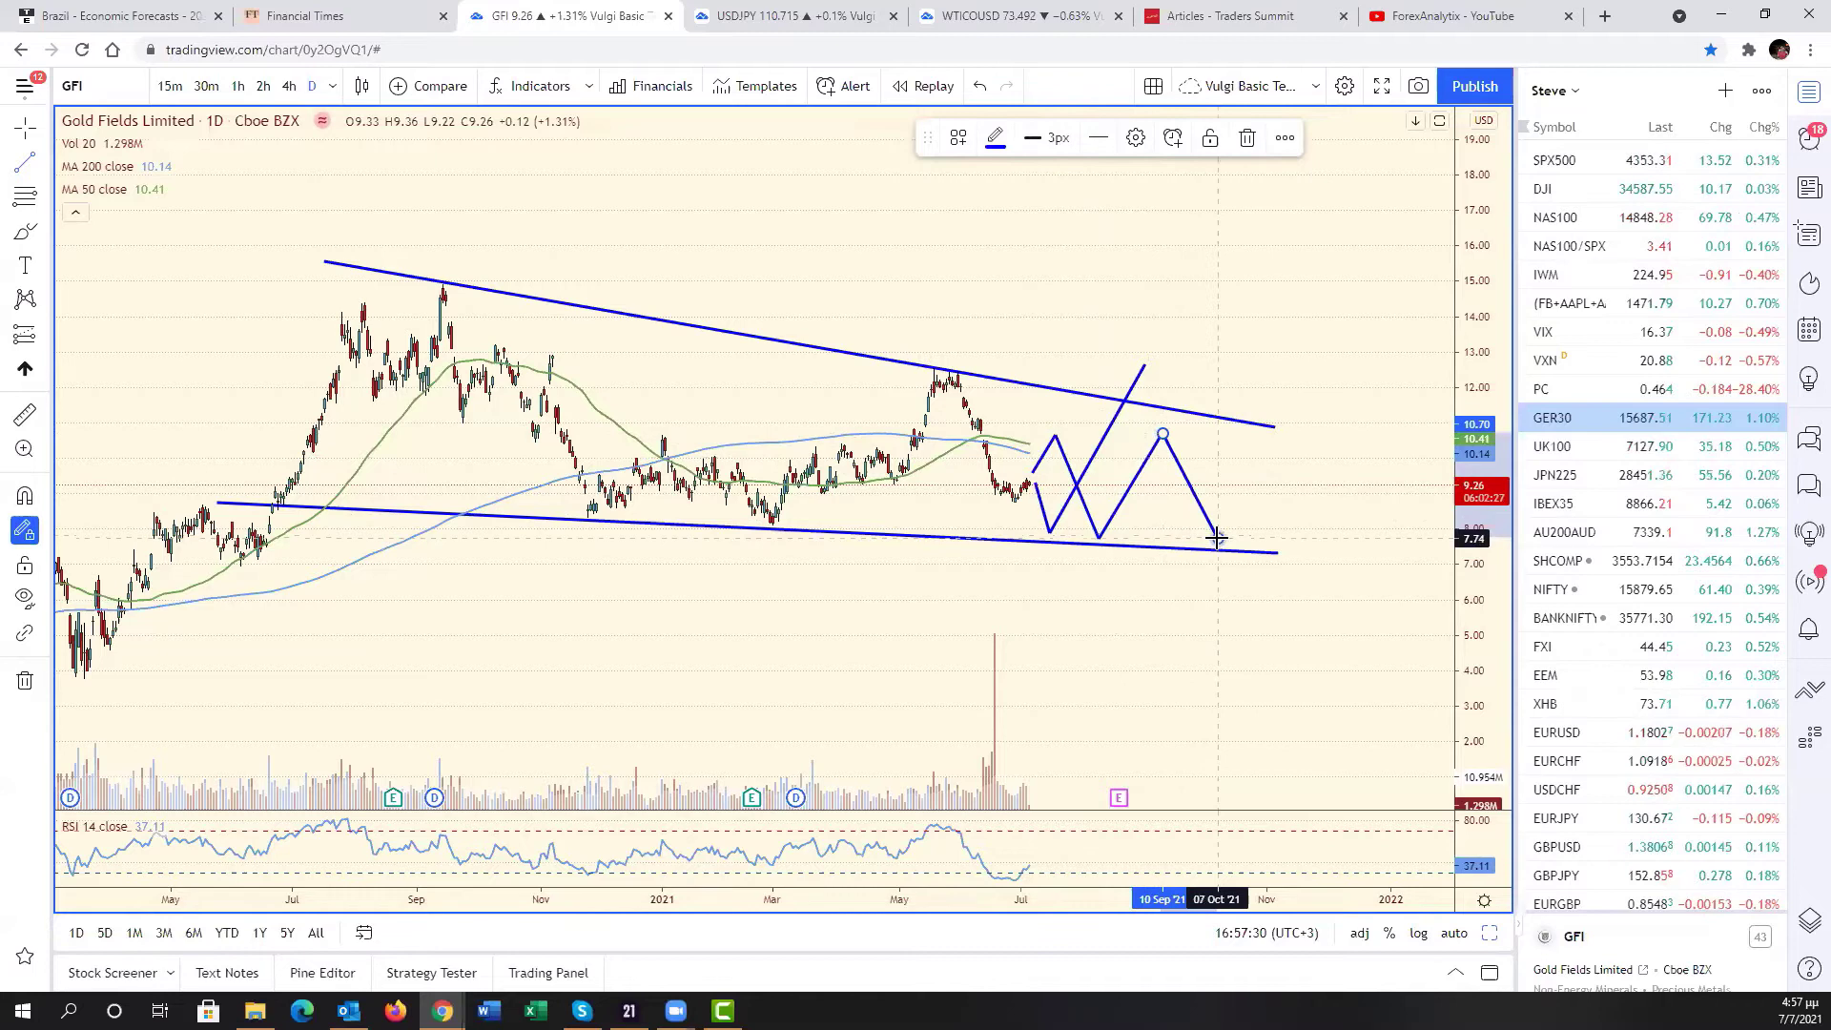
pyautogui.doubleClick(1337, 284)
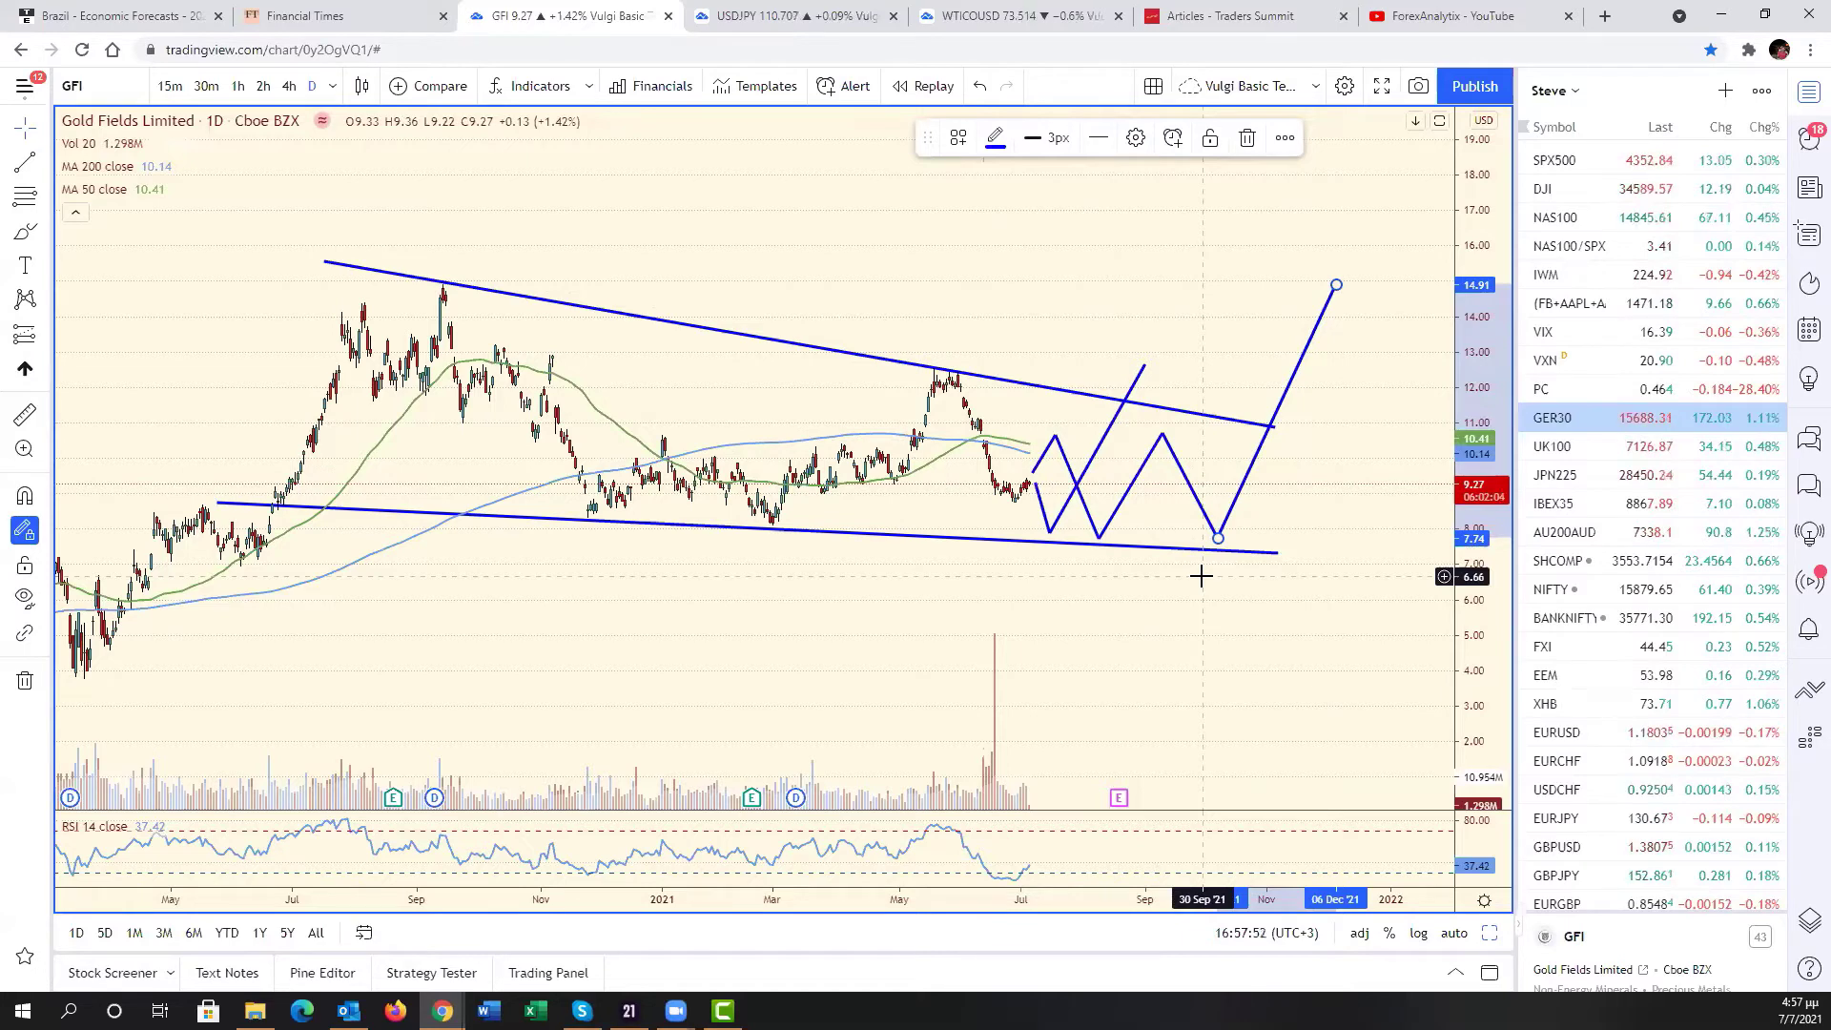
# - Cancel the GFI symbol search and return to the six-chart layout
pyautogui.rightClick(1201, 576)
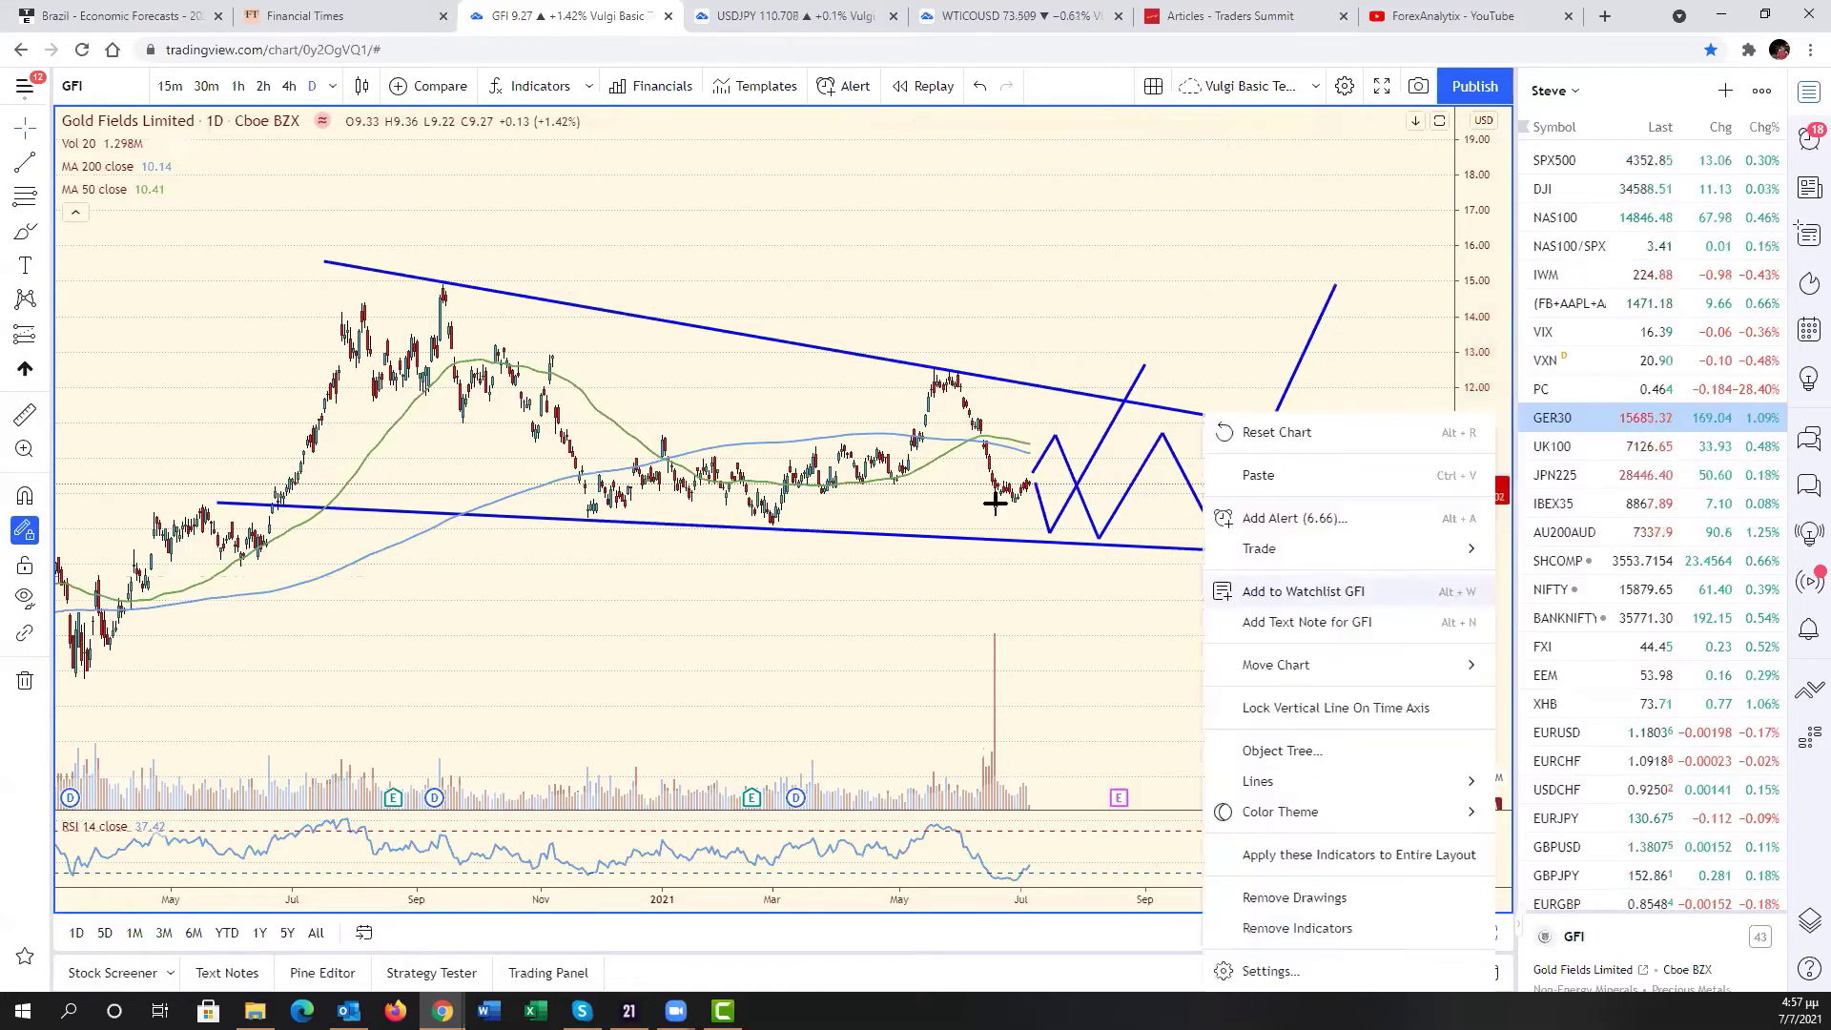
pyautogui.click(163, 166)
pyautogui.write('GFI')
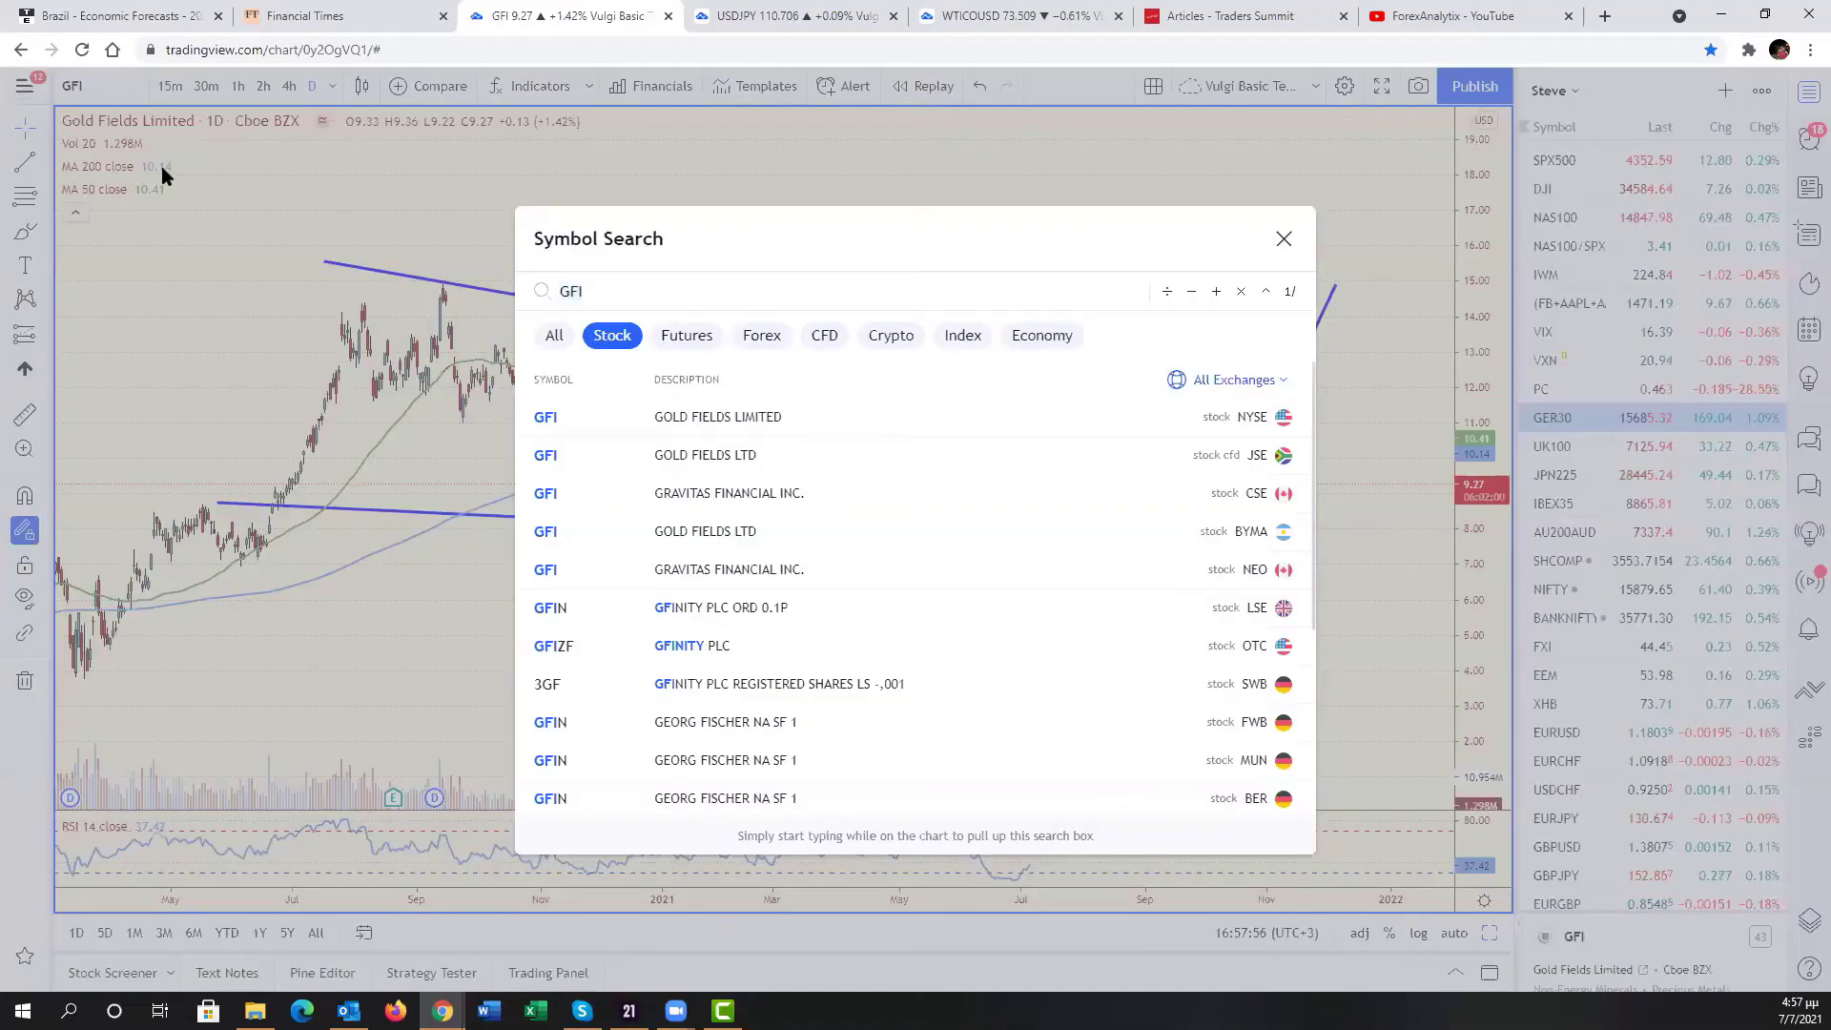
pyautogui.click(1272, 247)
pyautogui.hotkey('alt', 'Return')
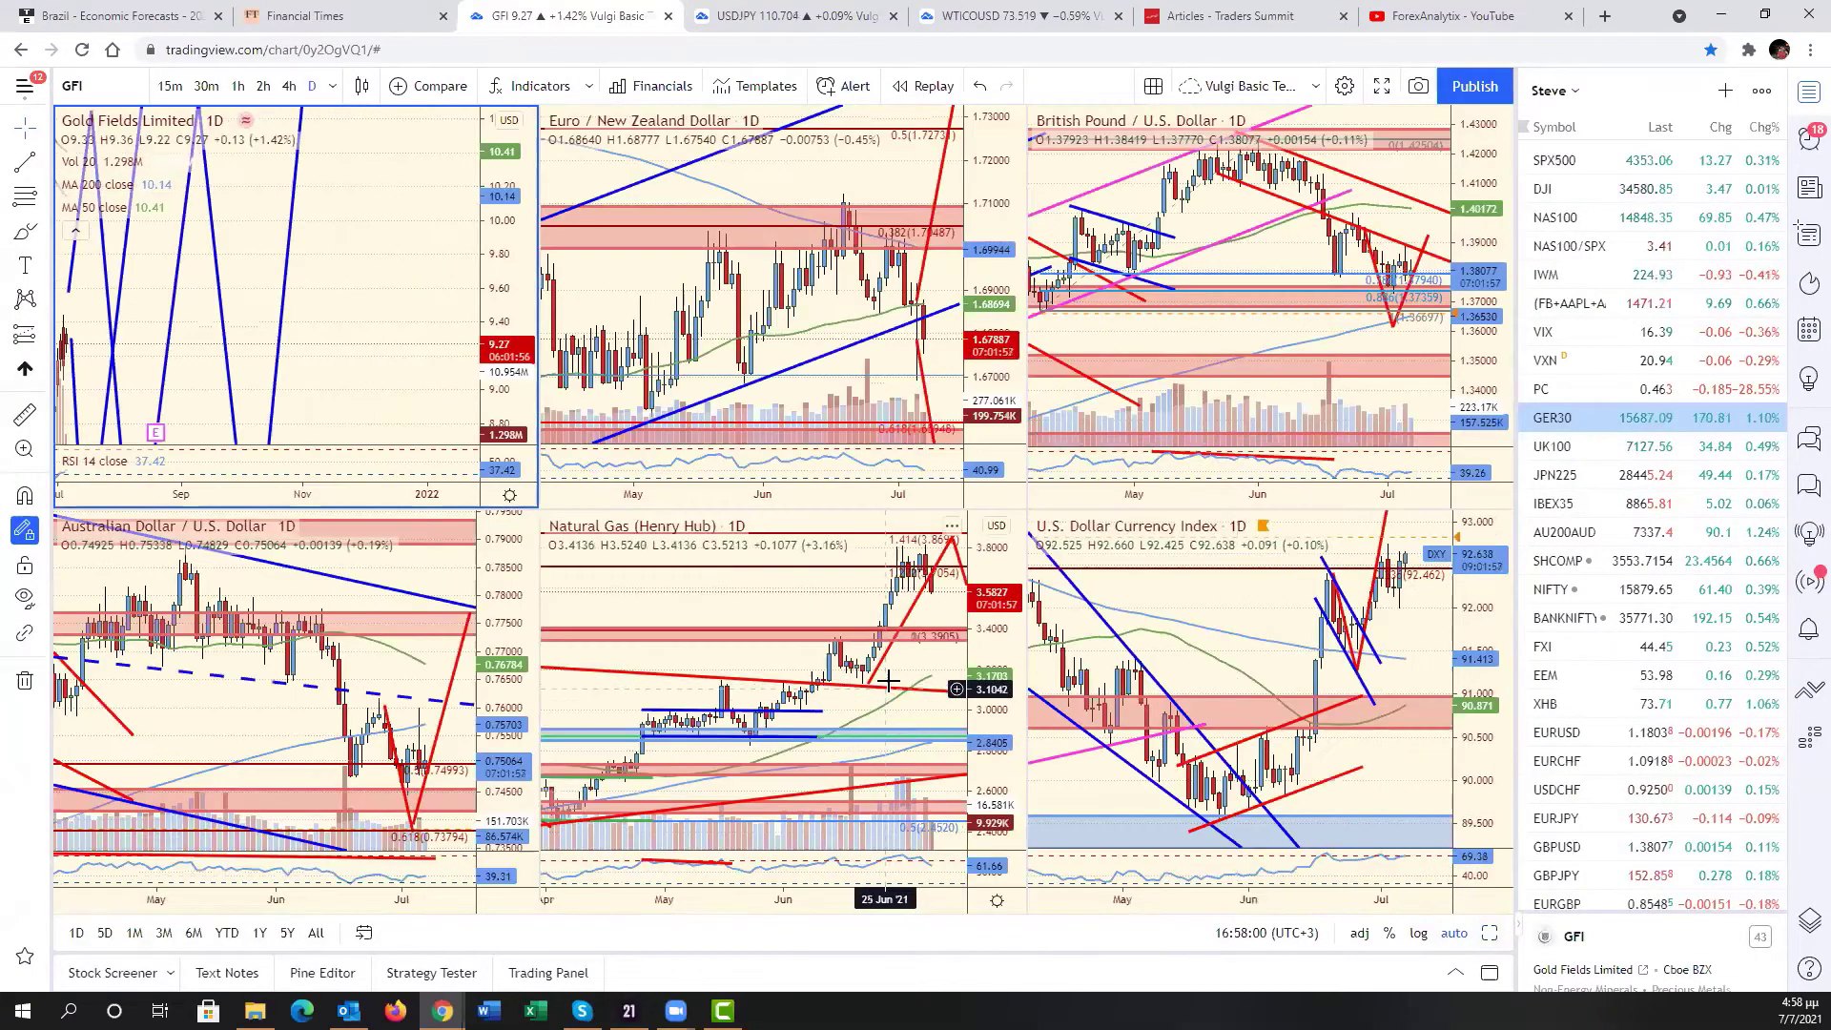
# - Load GDX into the Natural Gas pane and expand it to full screen
pyautogui.click(888, 680)
pyautogui.click(105, 88)
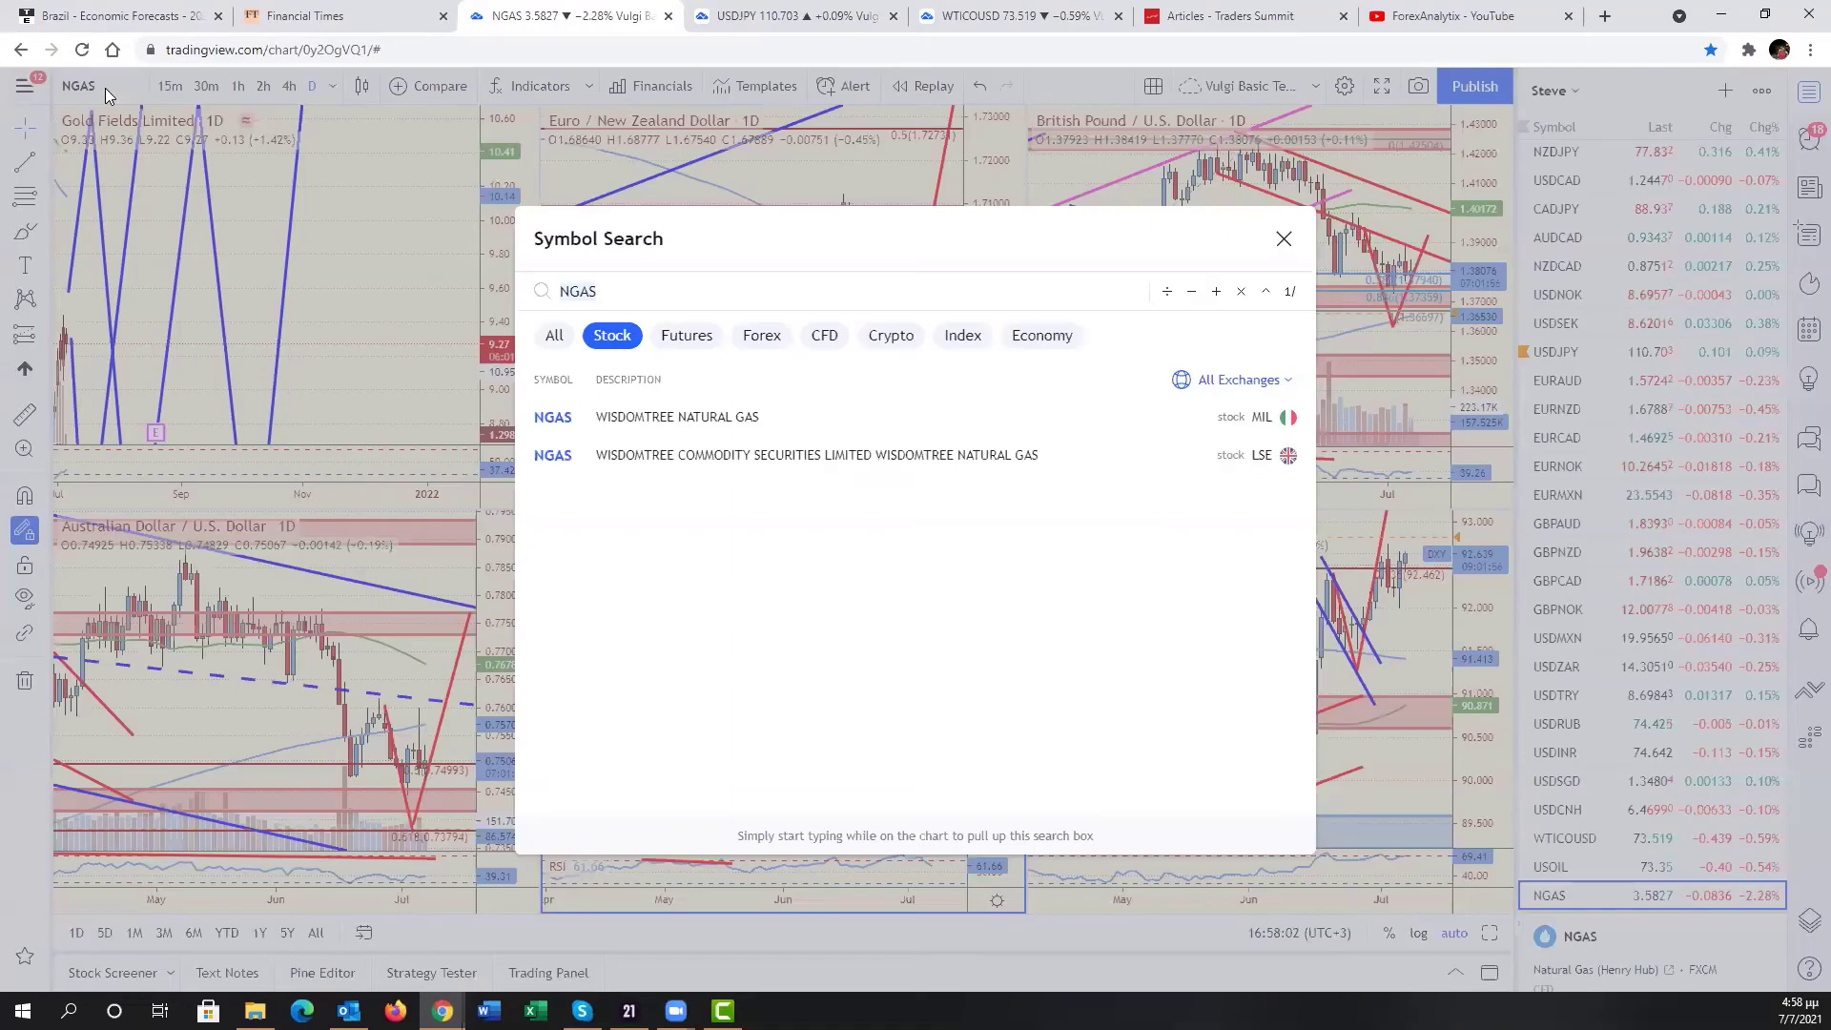
pyautogui.write('GDX')
pyautogui.press('Return')
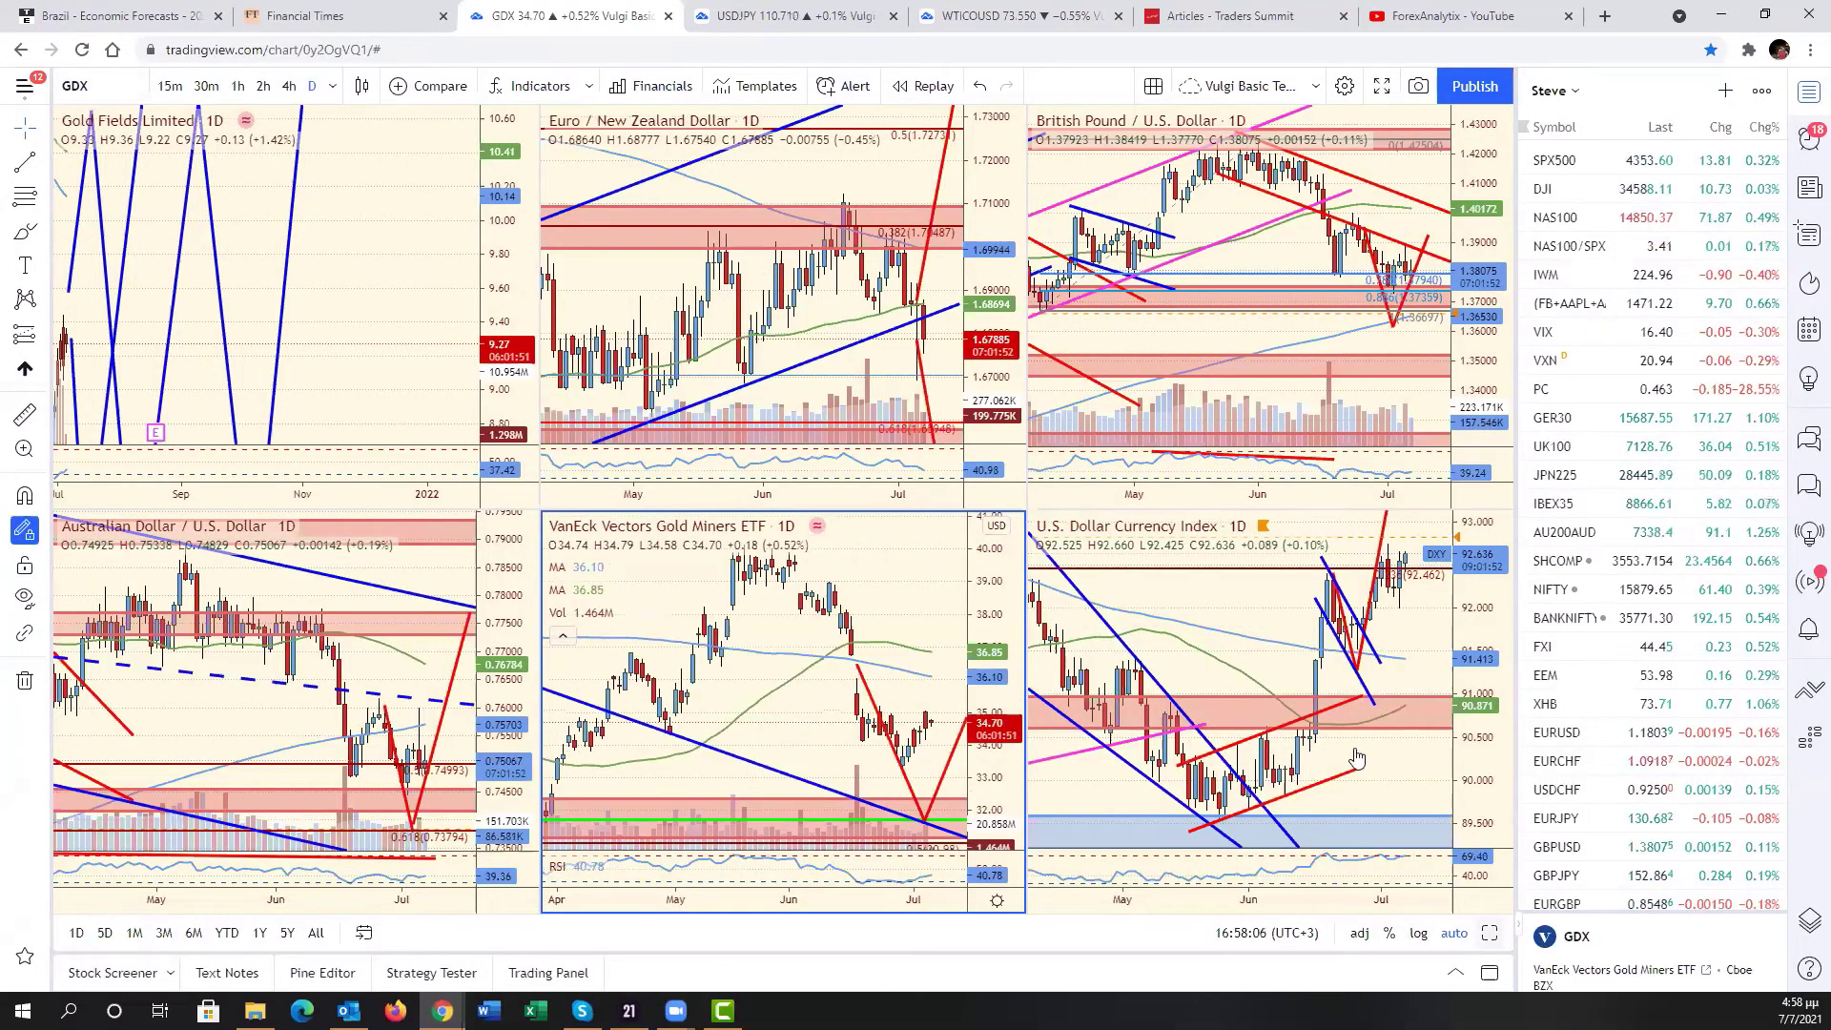
pyautogui.hotkey('alt', 'Return')
# - Zoom in and out on the GDX chart to review its falling channel and projection
pyautogui.scroll(-5, 1172, 642)
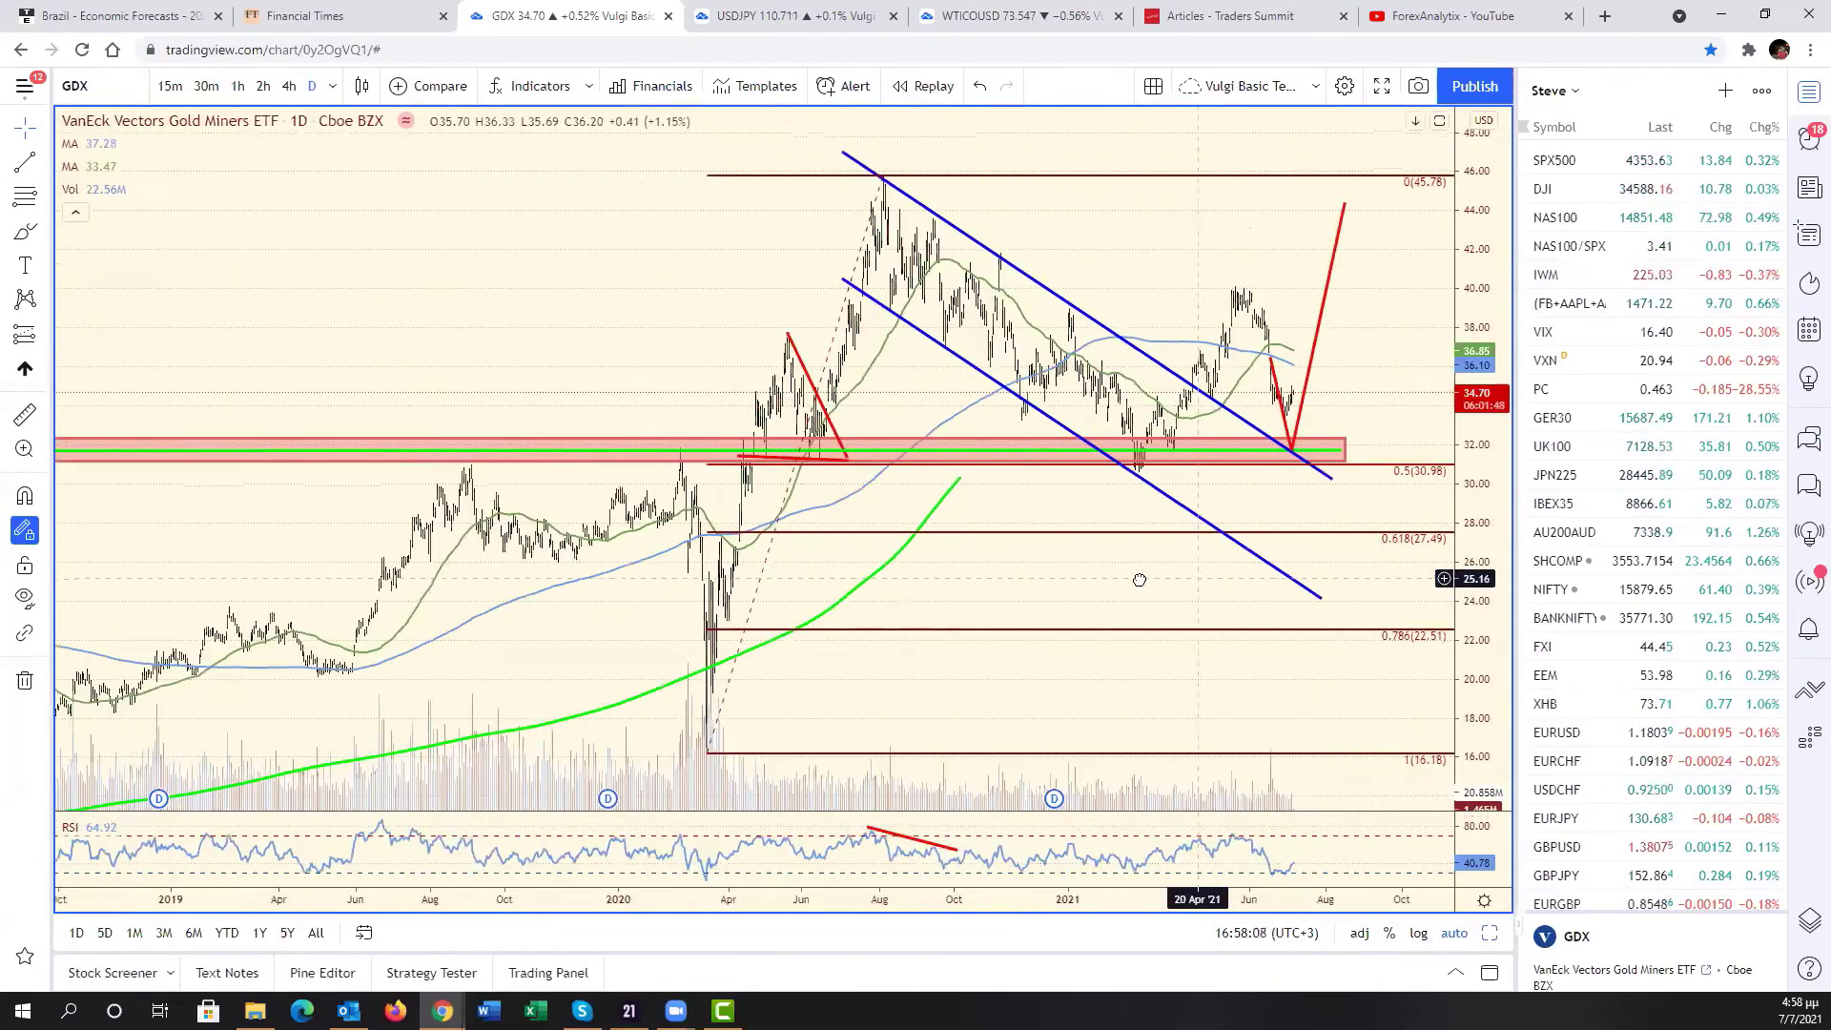
pyautogui.scroll(-5, 1173, 641)
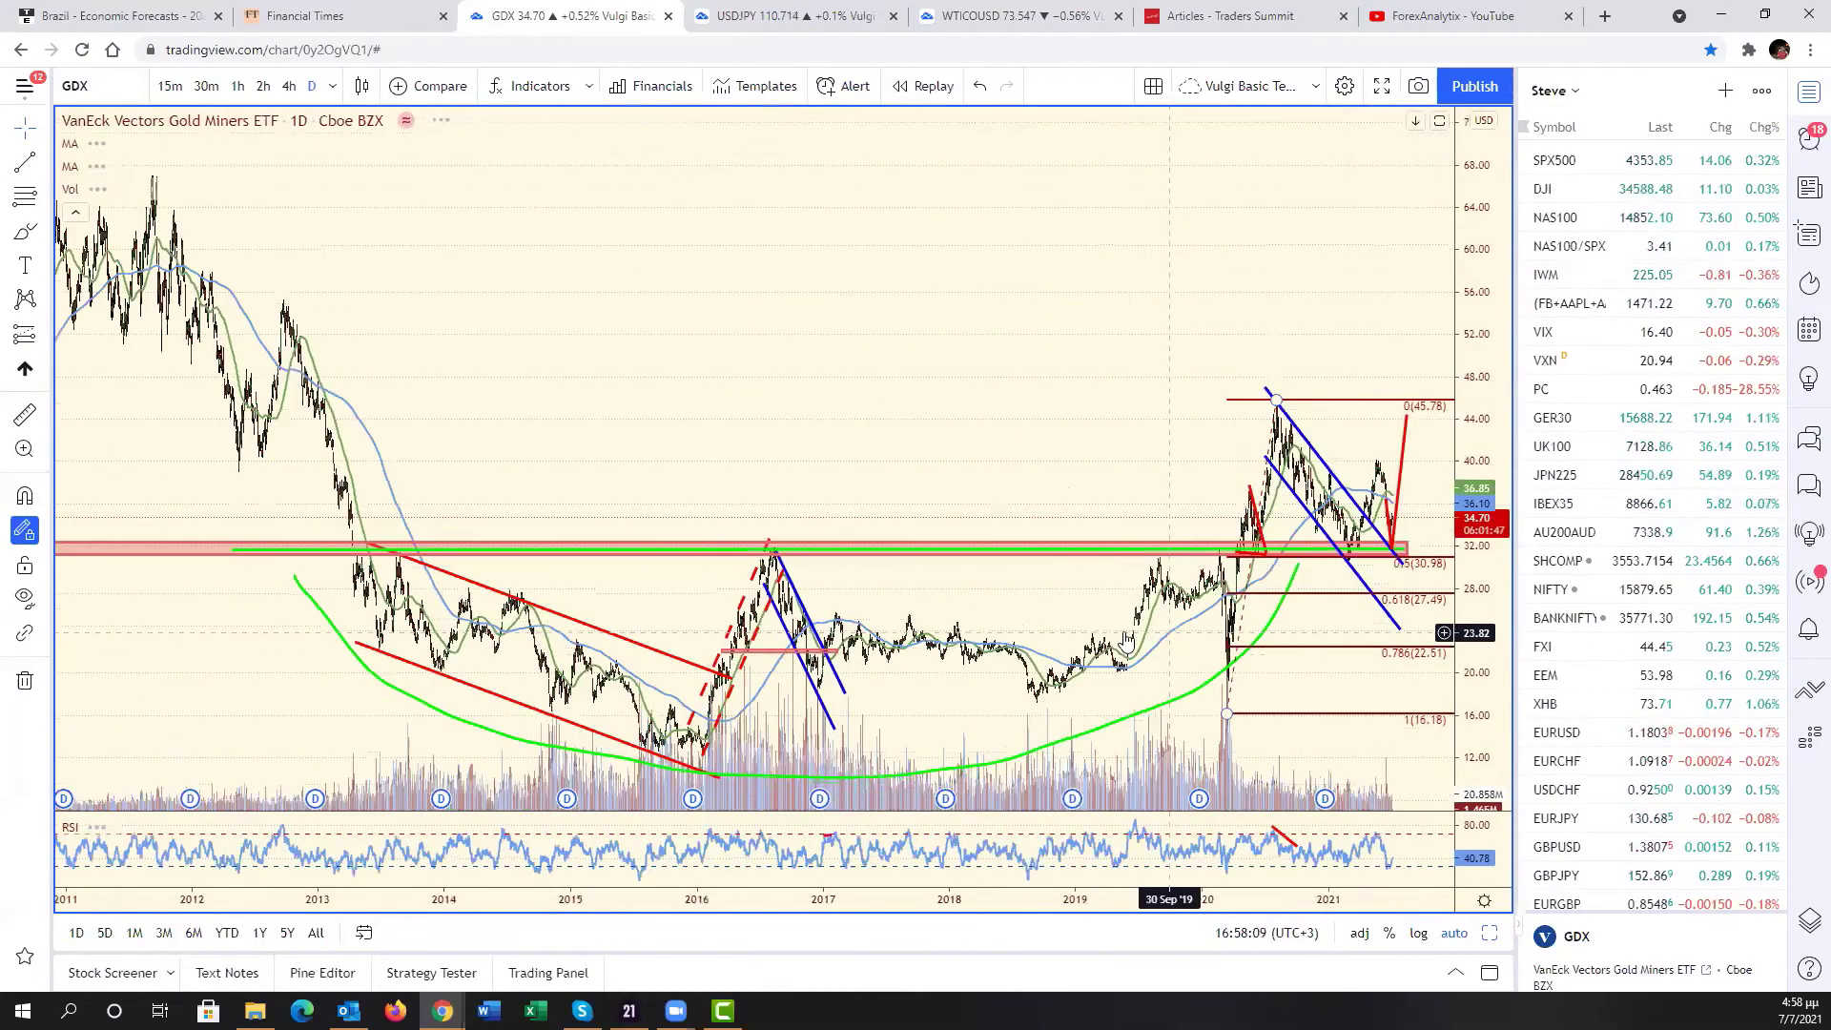
pyautogui.scroll(8, 1297, 655)
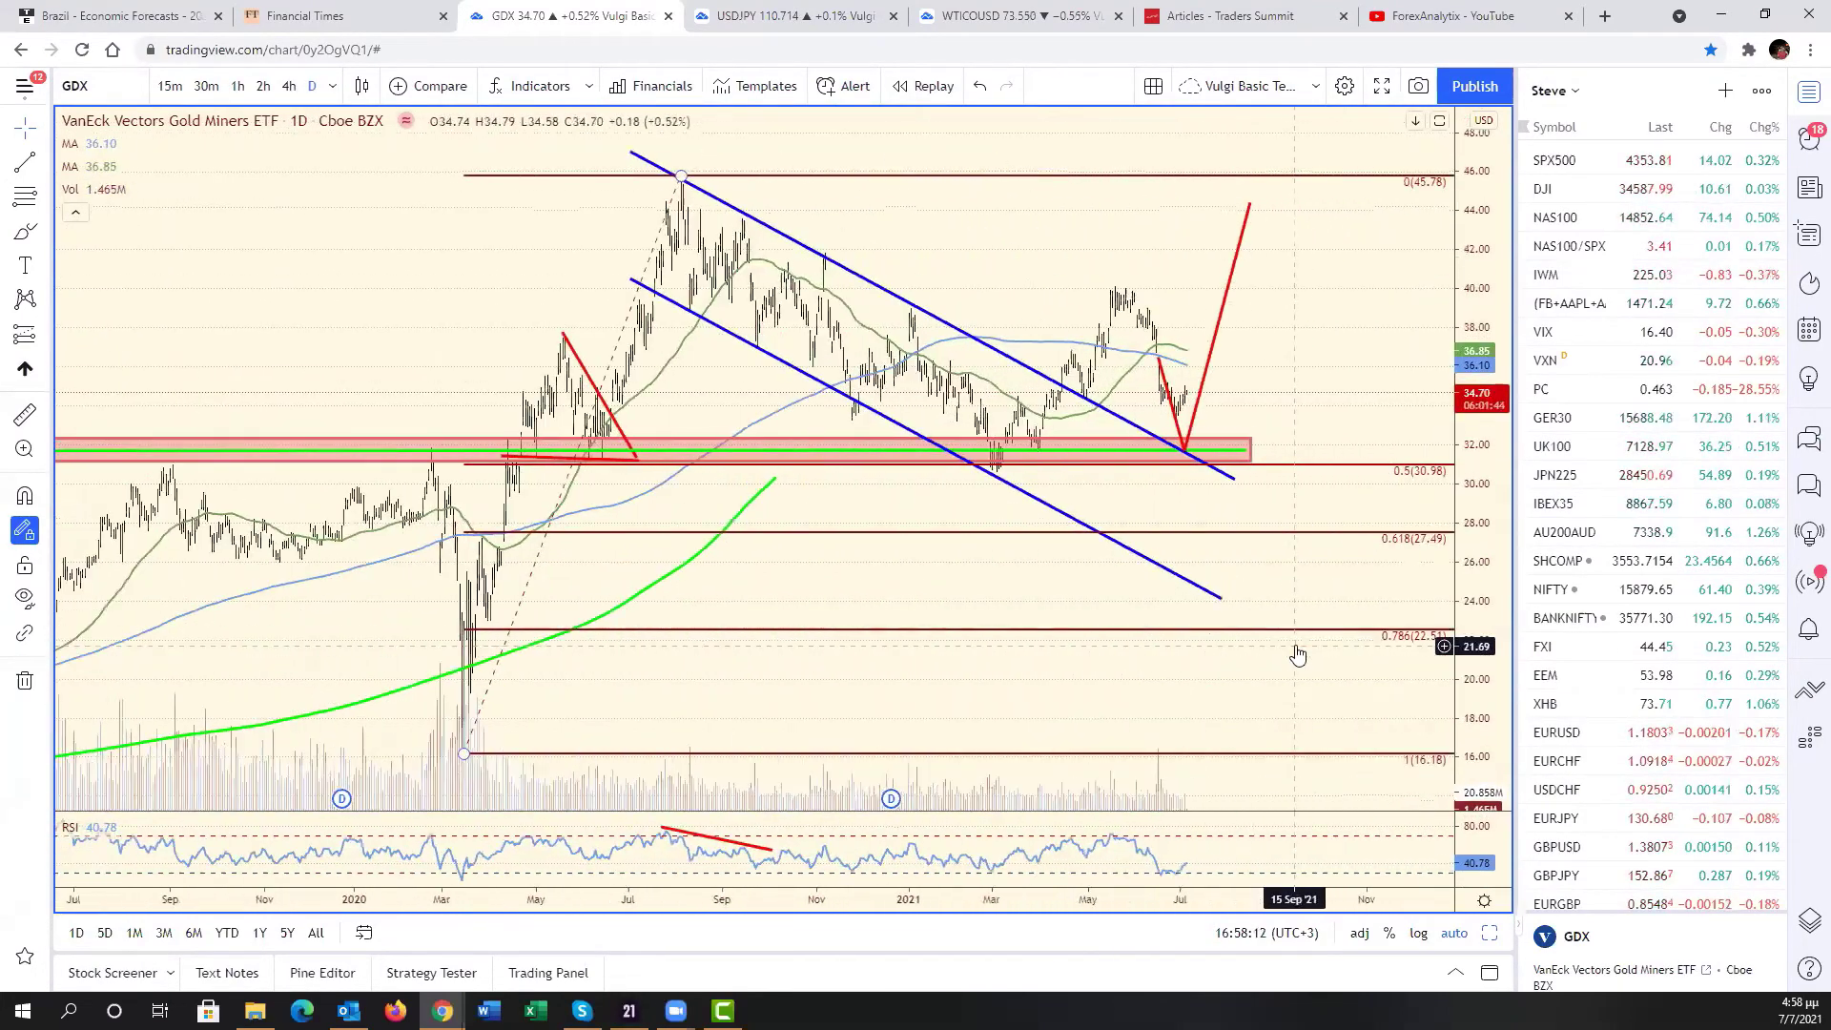
pyautogui.scroll(-4, 1297, 654)
pyautogui.scroll(10, 1298, 654)
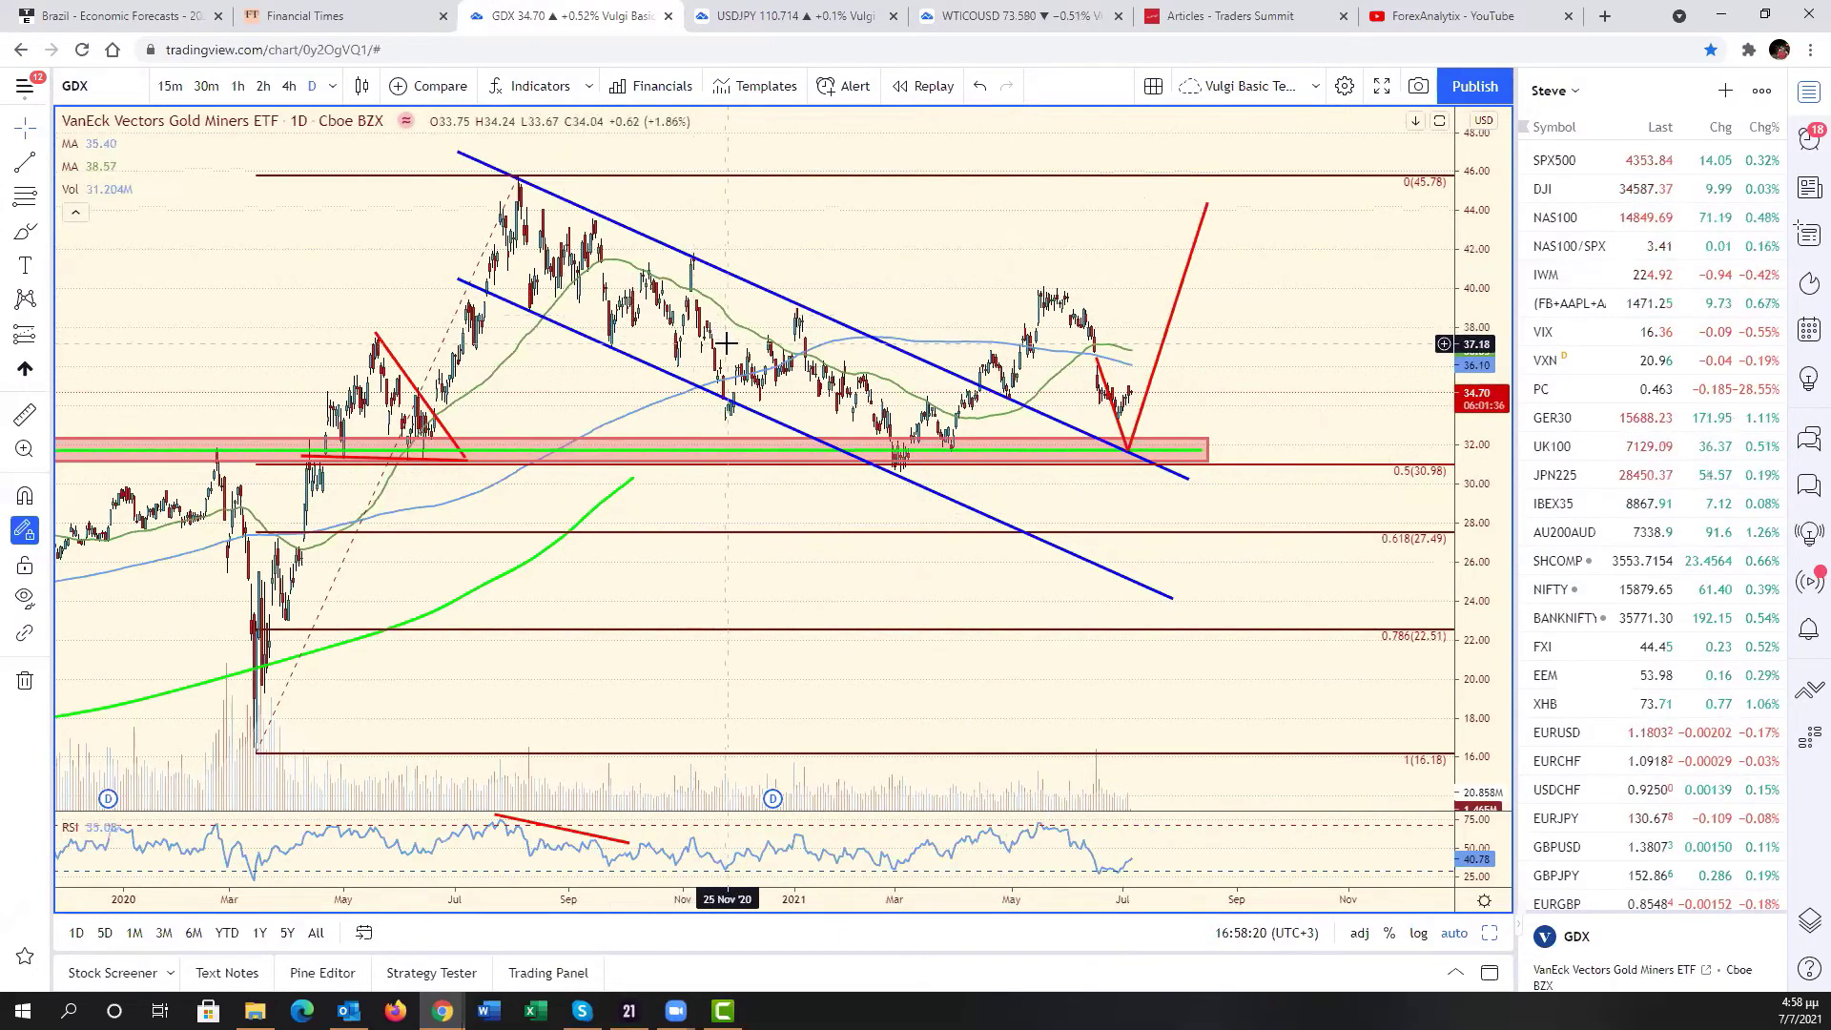
pyautogui.scroll(4, 997, 467)
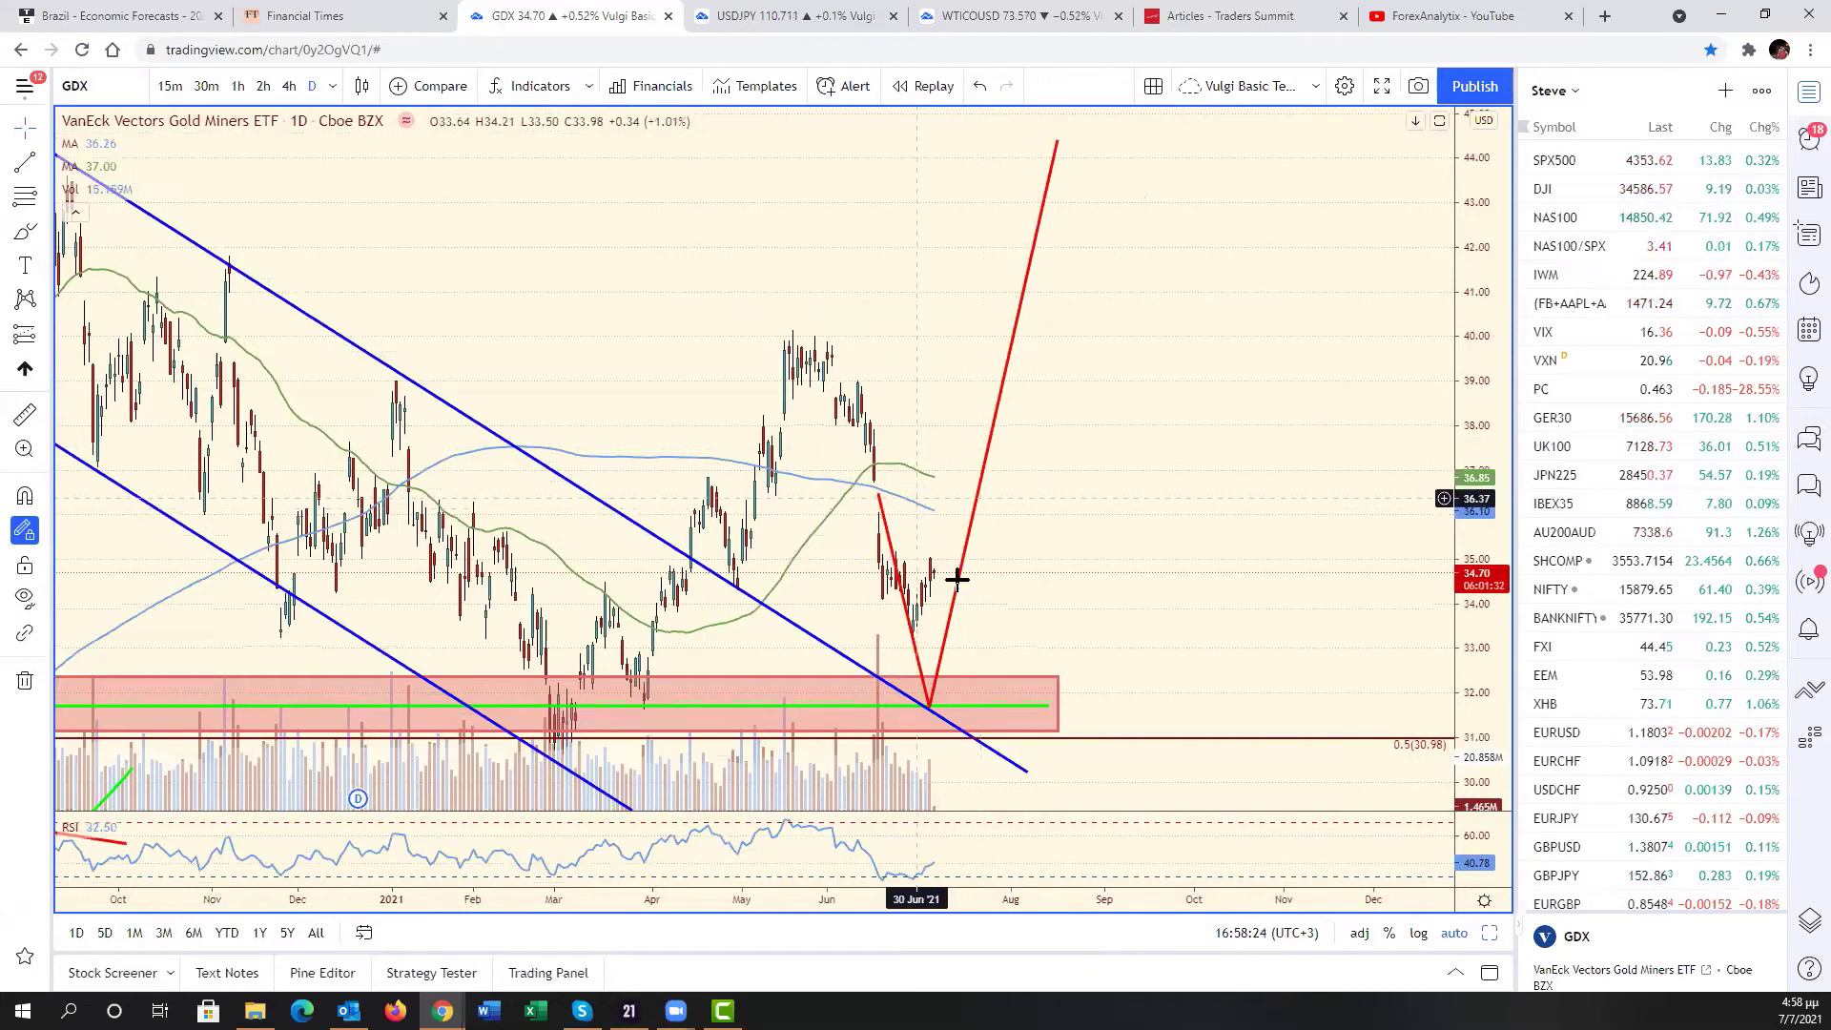
pyautogui.scroll(3, 959, 601)
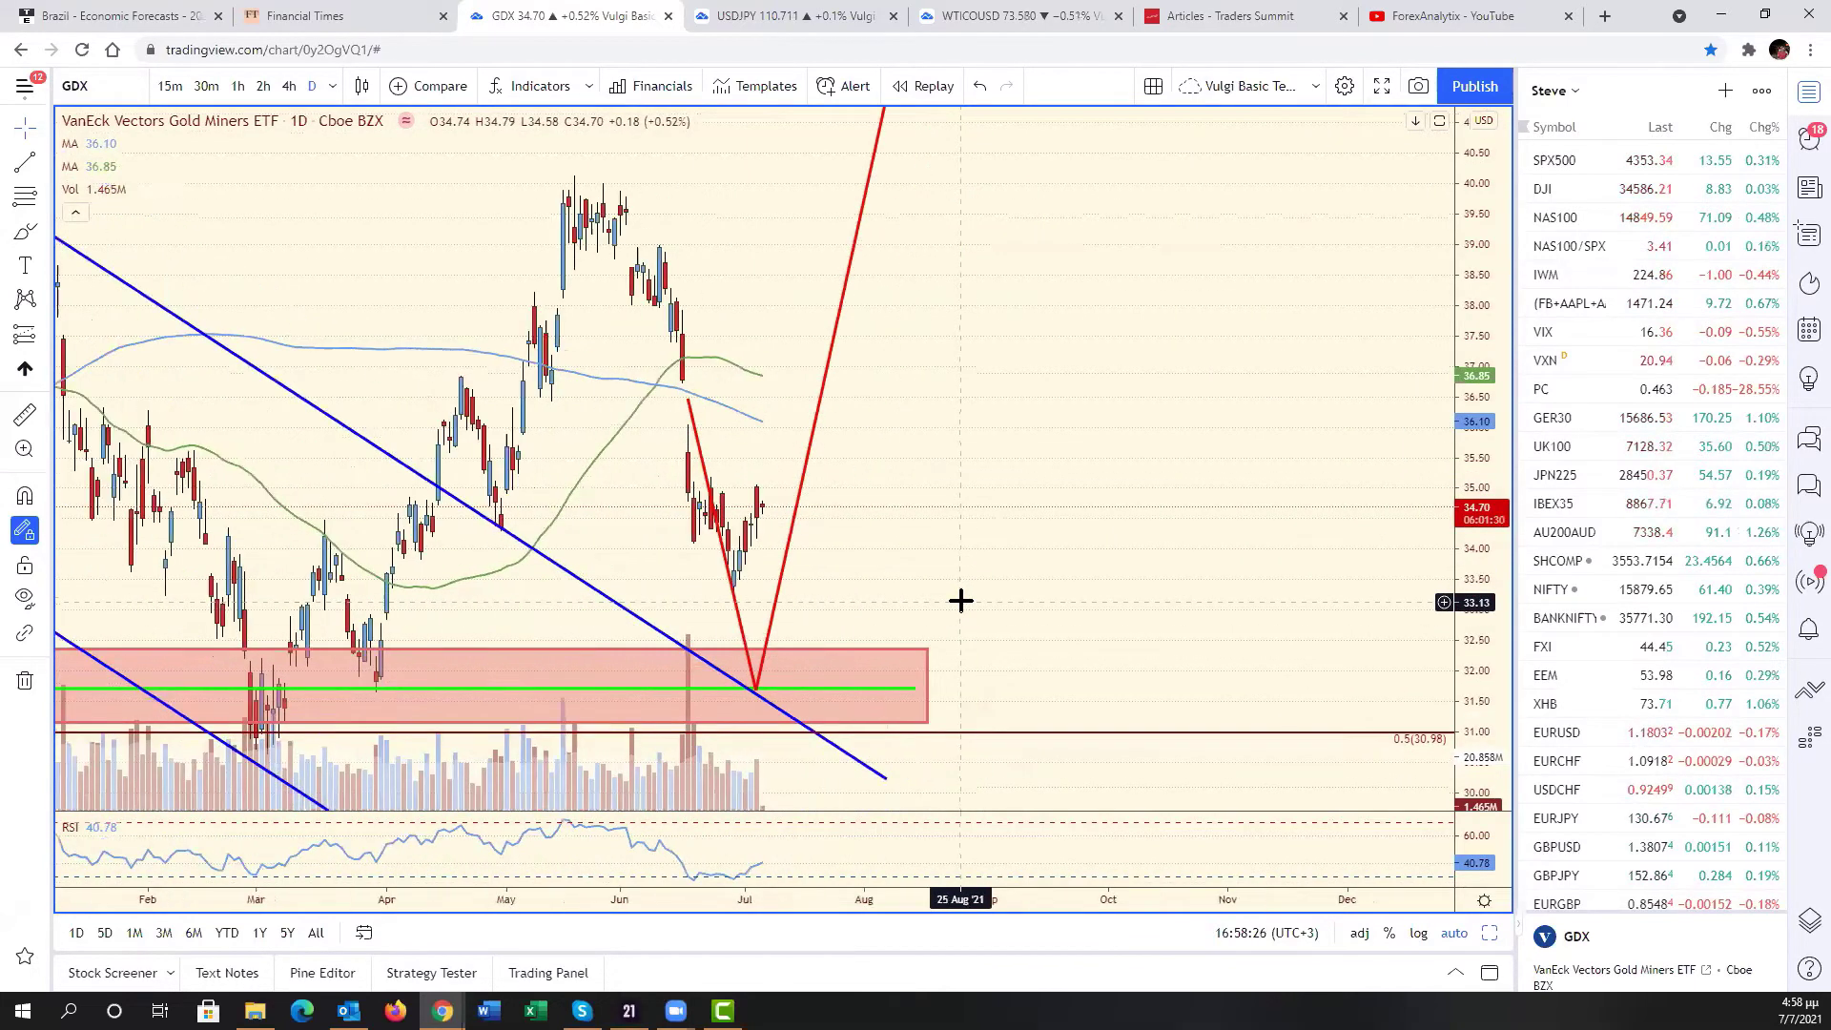
pyautogui.scroll(-5, 820, 611)
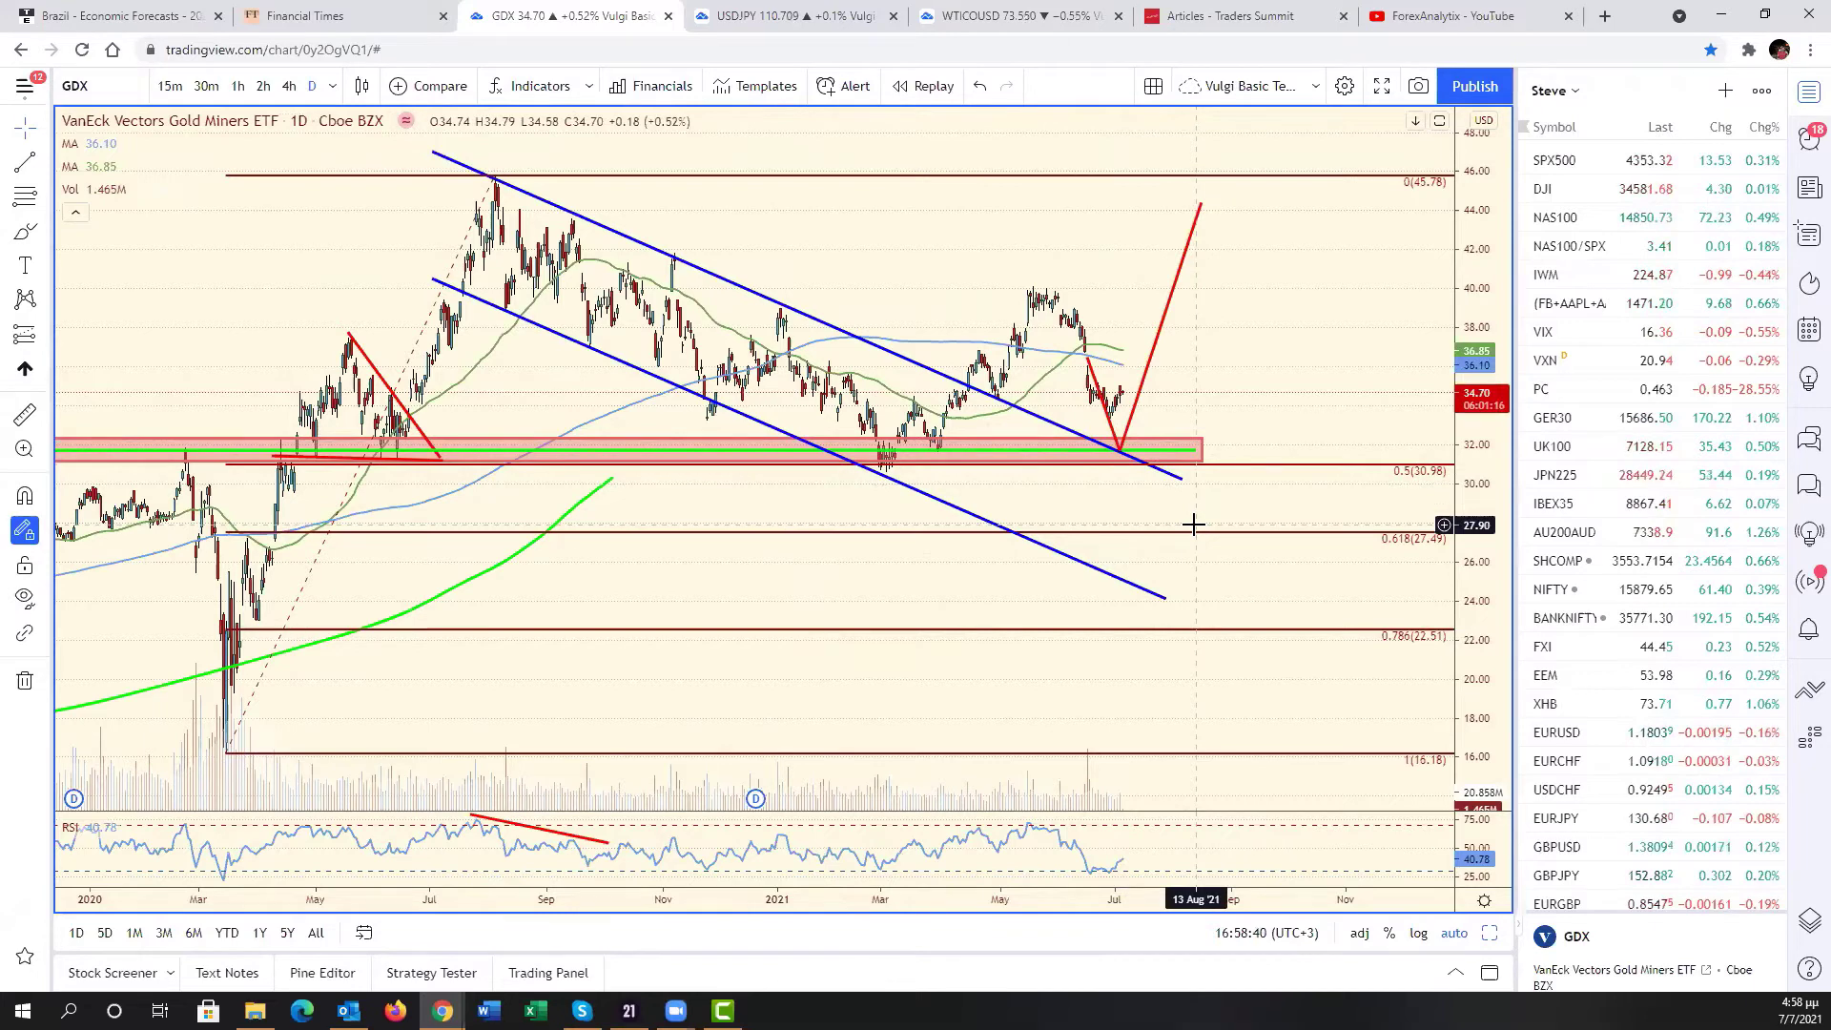
pyautogui.scroll(3, 1193, 524)
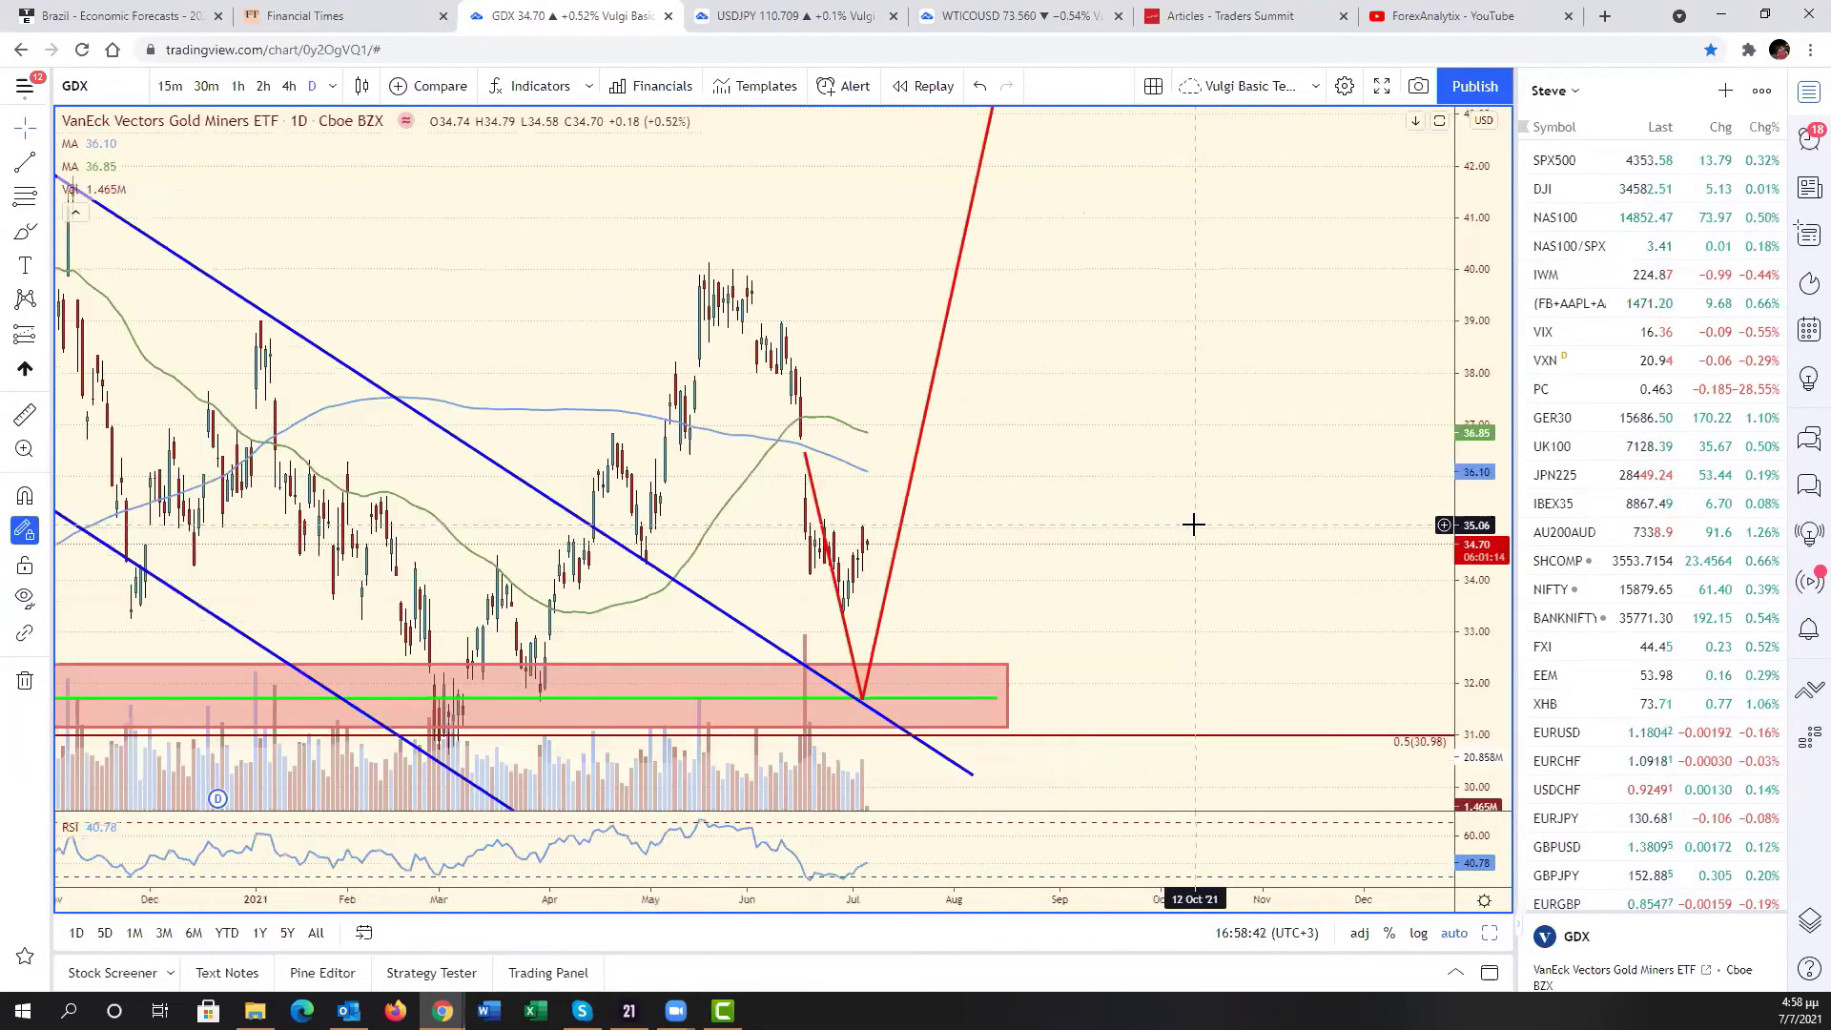
pyautogui.scroll(-4, 1188, 534)
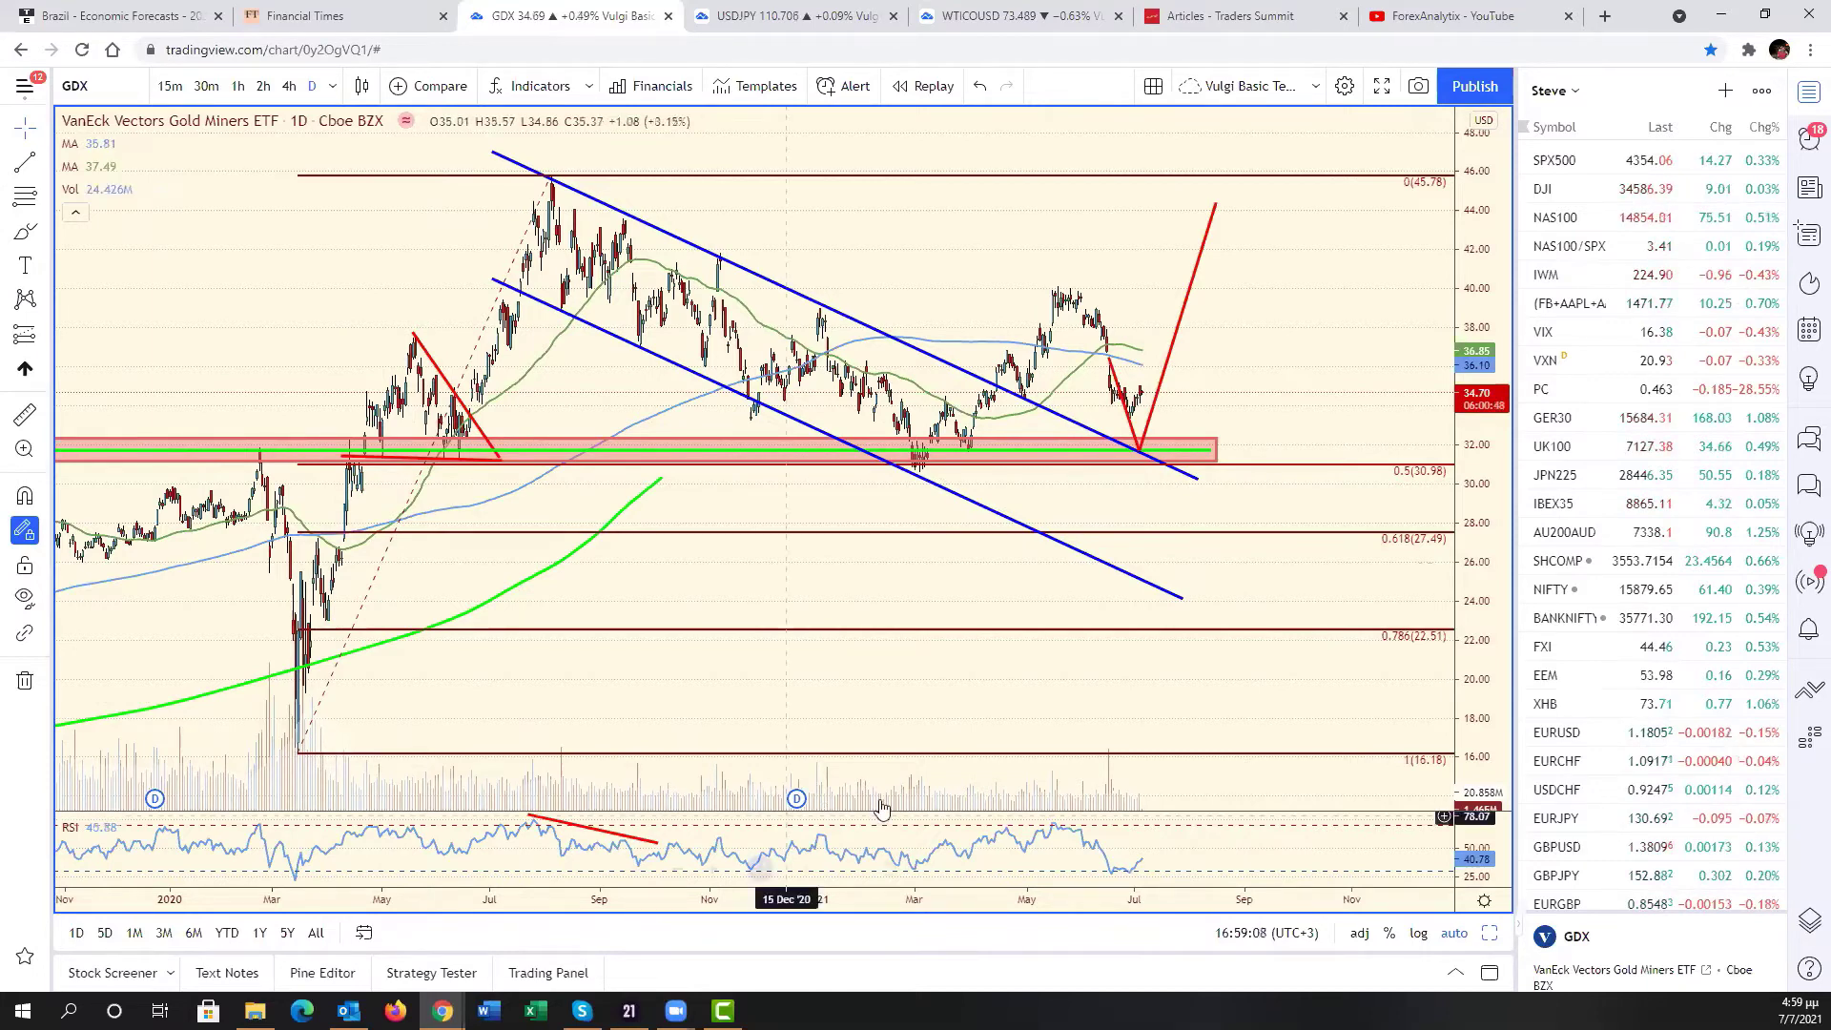
# - Switch the top-left Gold Fields chart to TAN and enlarge it to full size
pyautogui.hotkey('alt', 'Return')
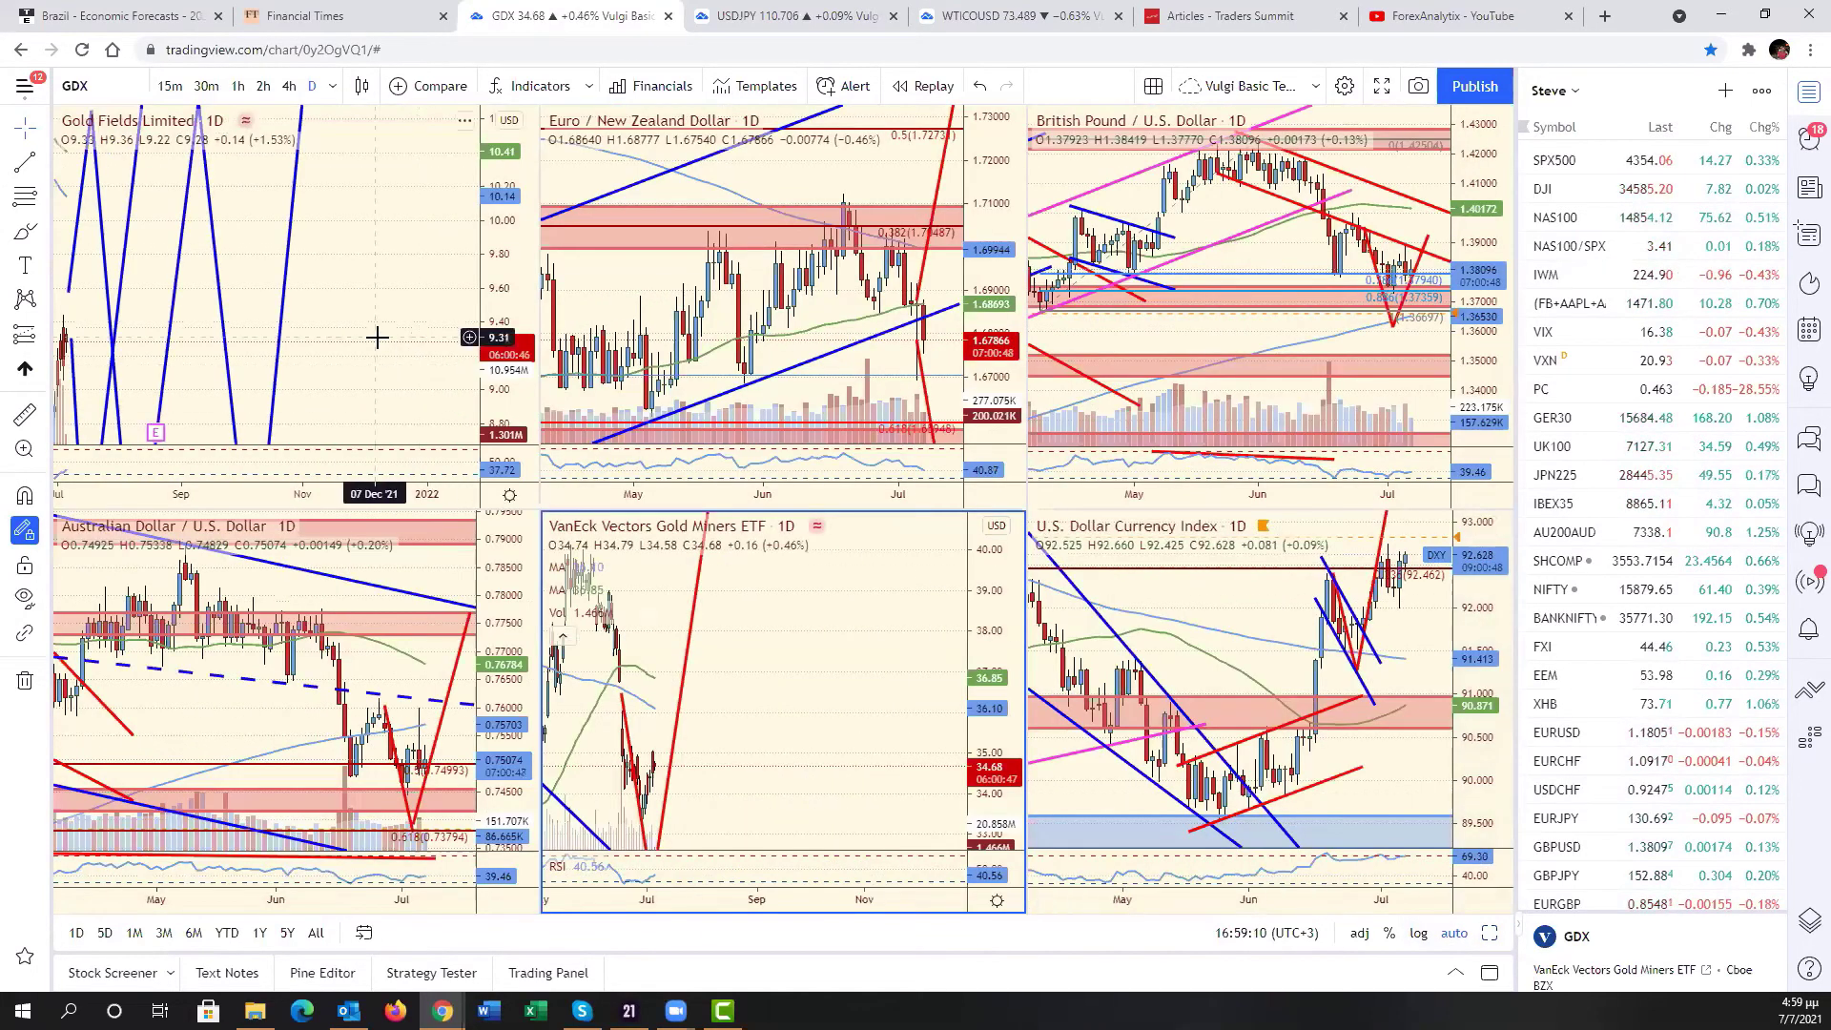
pyautogui.click(376, 335)
pyautogui.click(76, 86)
pyautogui.write('TAN')
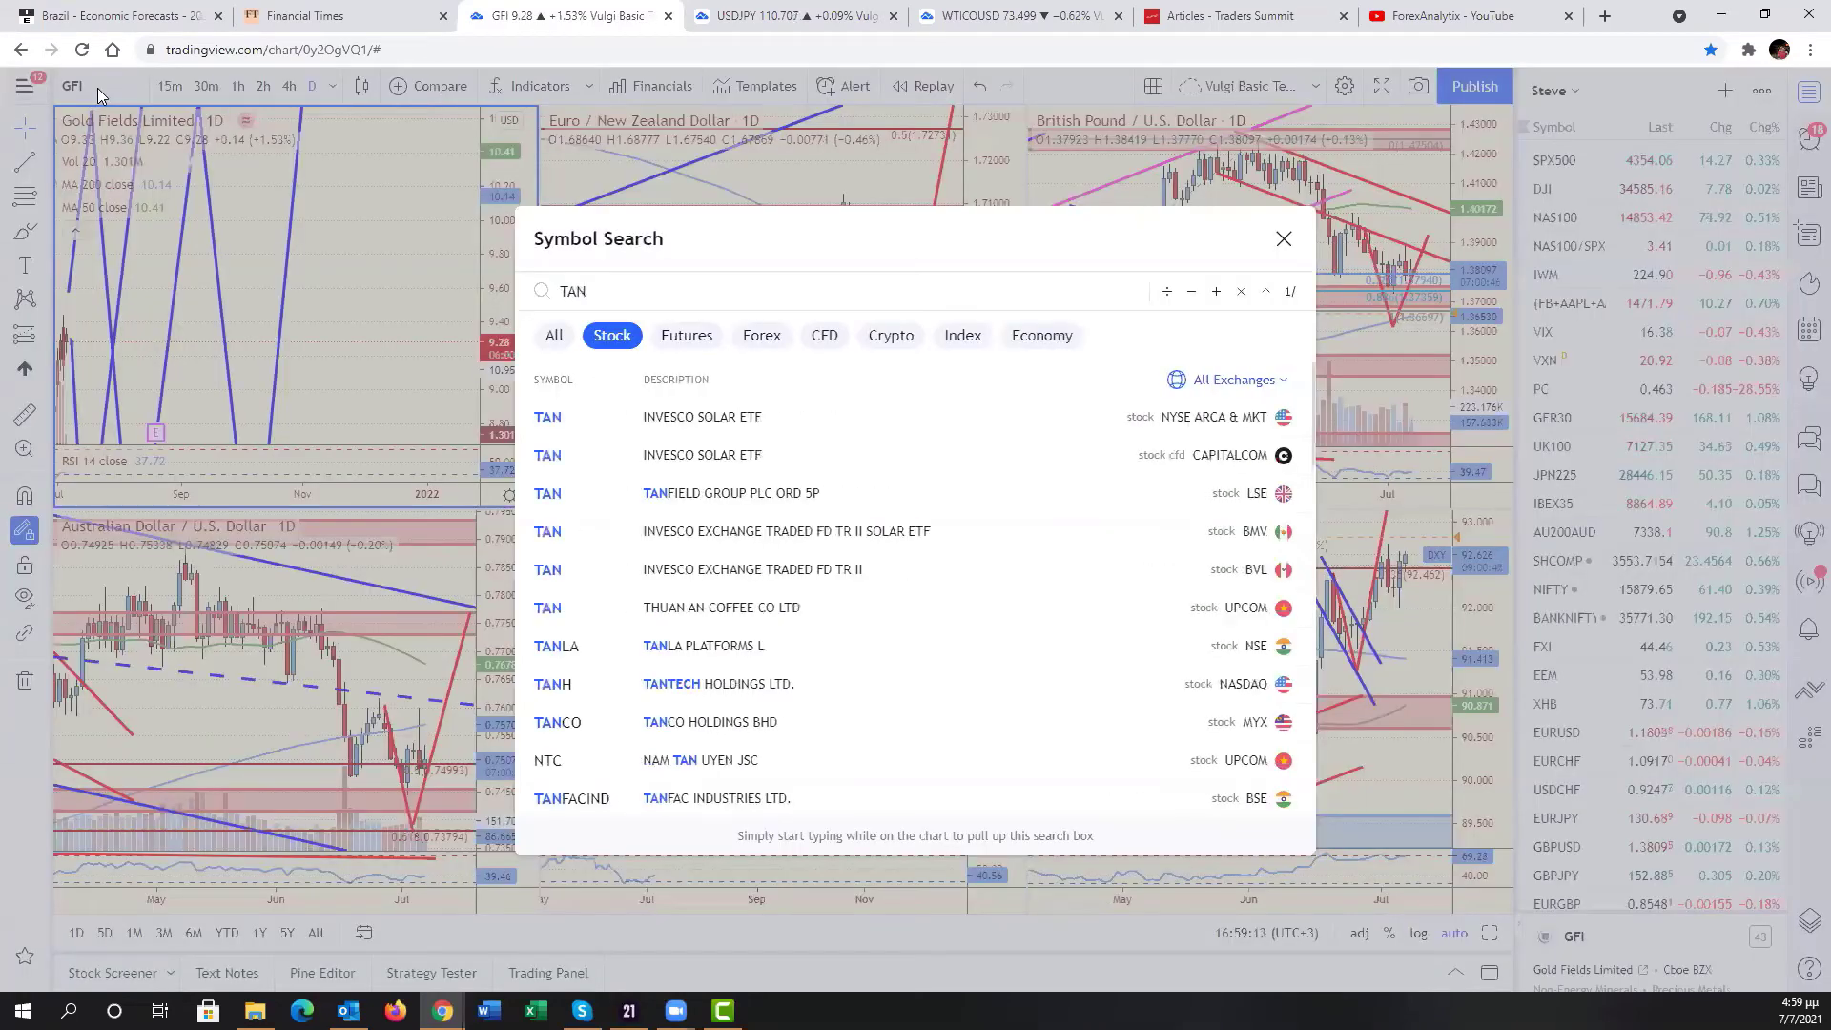
pyautogui.press('Return')
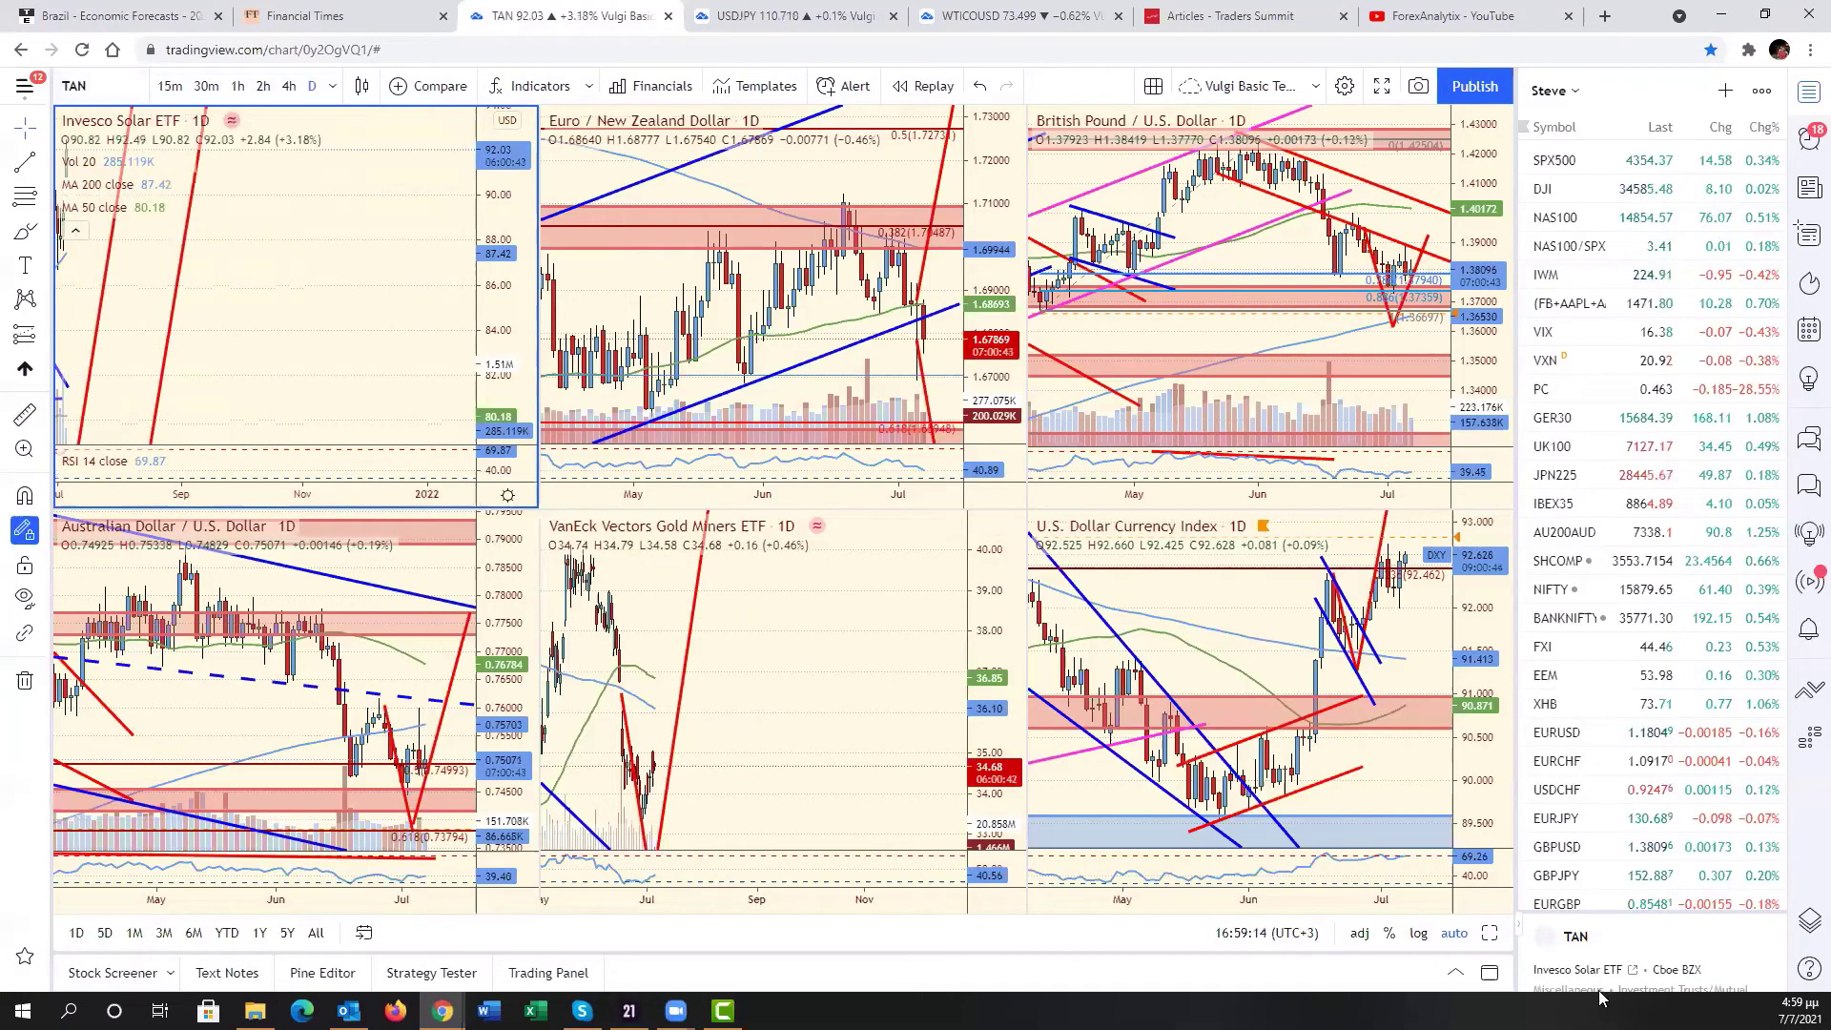
pyautogui.click(1491, 935)
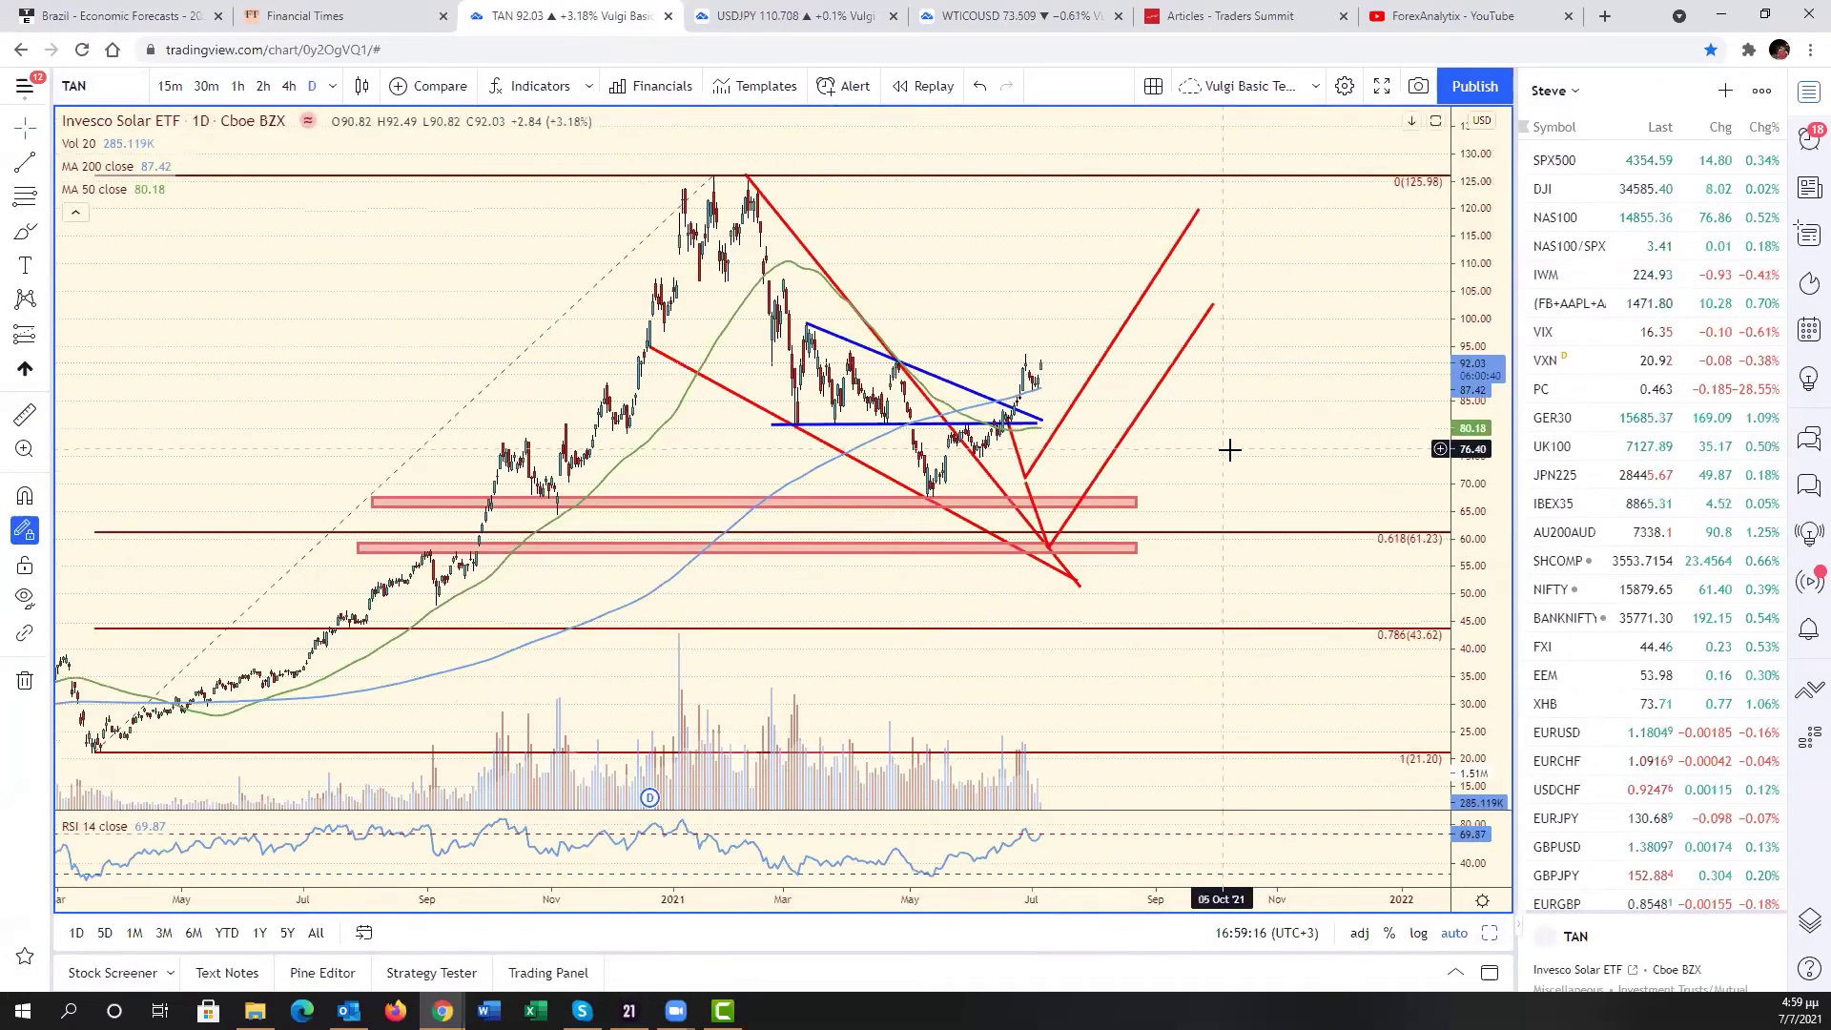
# - Pull the red falling trendline's lower end down to about 55.31
pyautogui.scroll(3, 1292, 491)
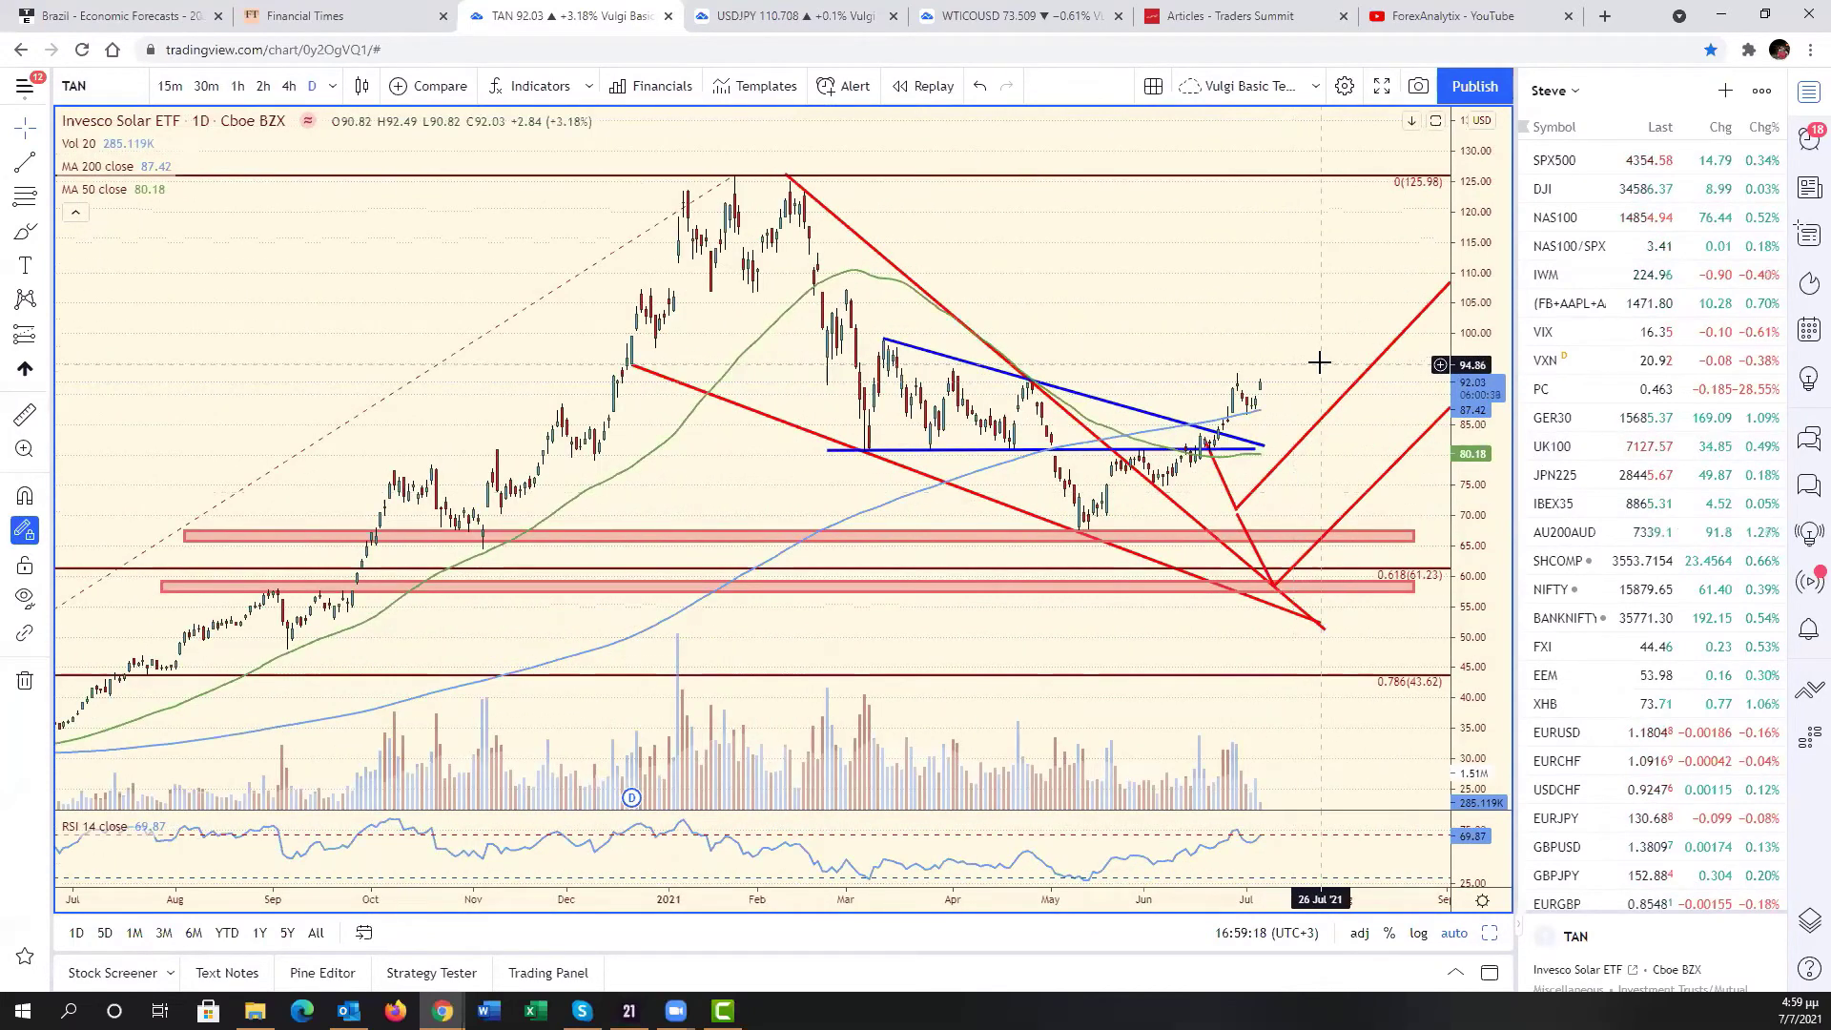
pyautogui.moveTo(1316, 376); pyautogui.dragTo(1172, 365)
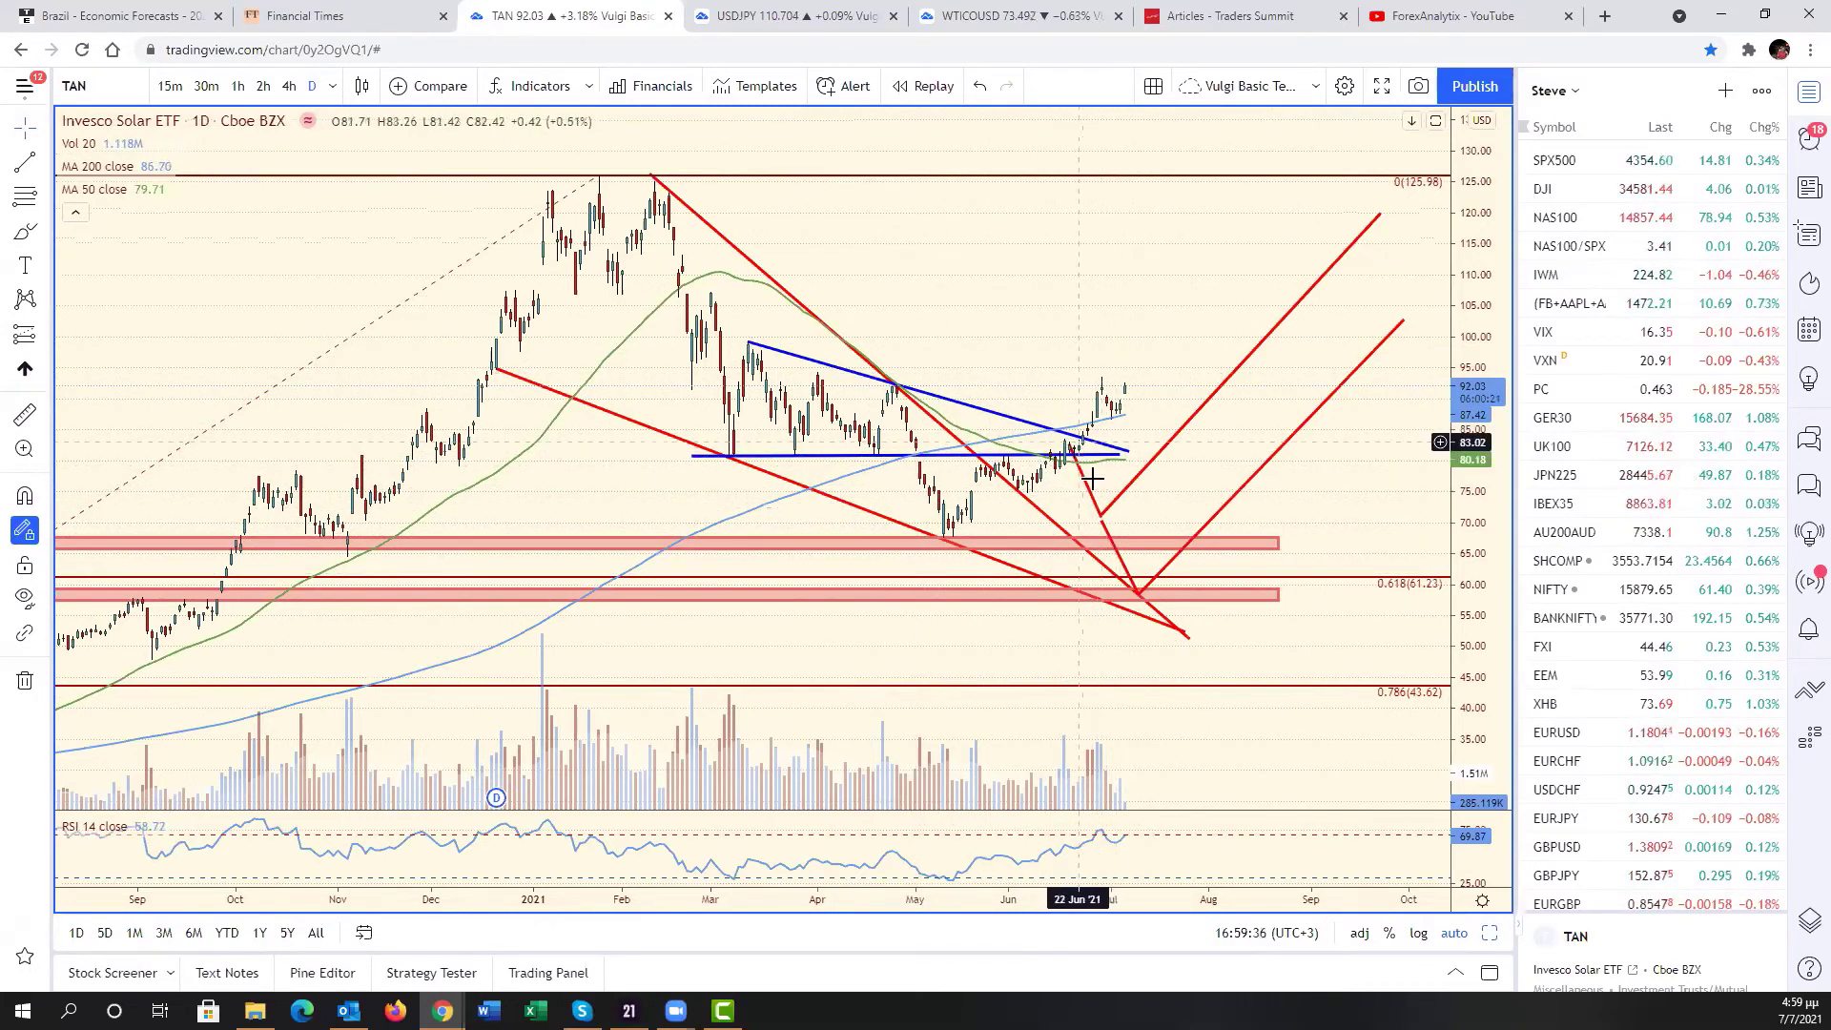
pyautogui.moveTo(1187, 634); pyautogui.dragTo(1235, 545)
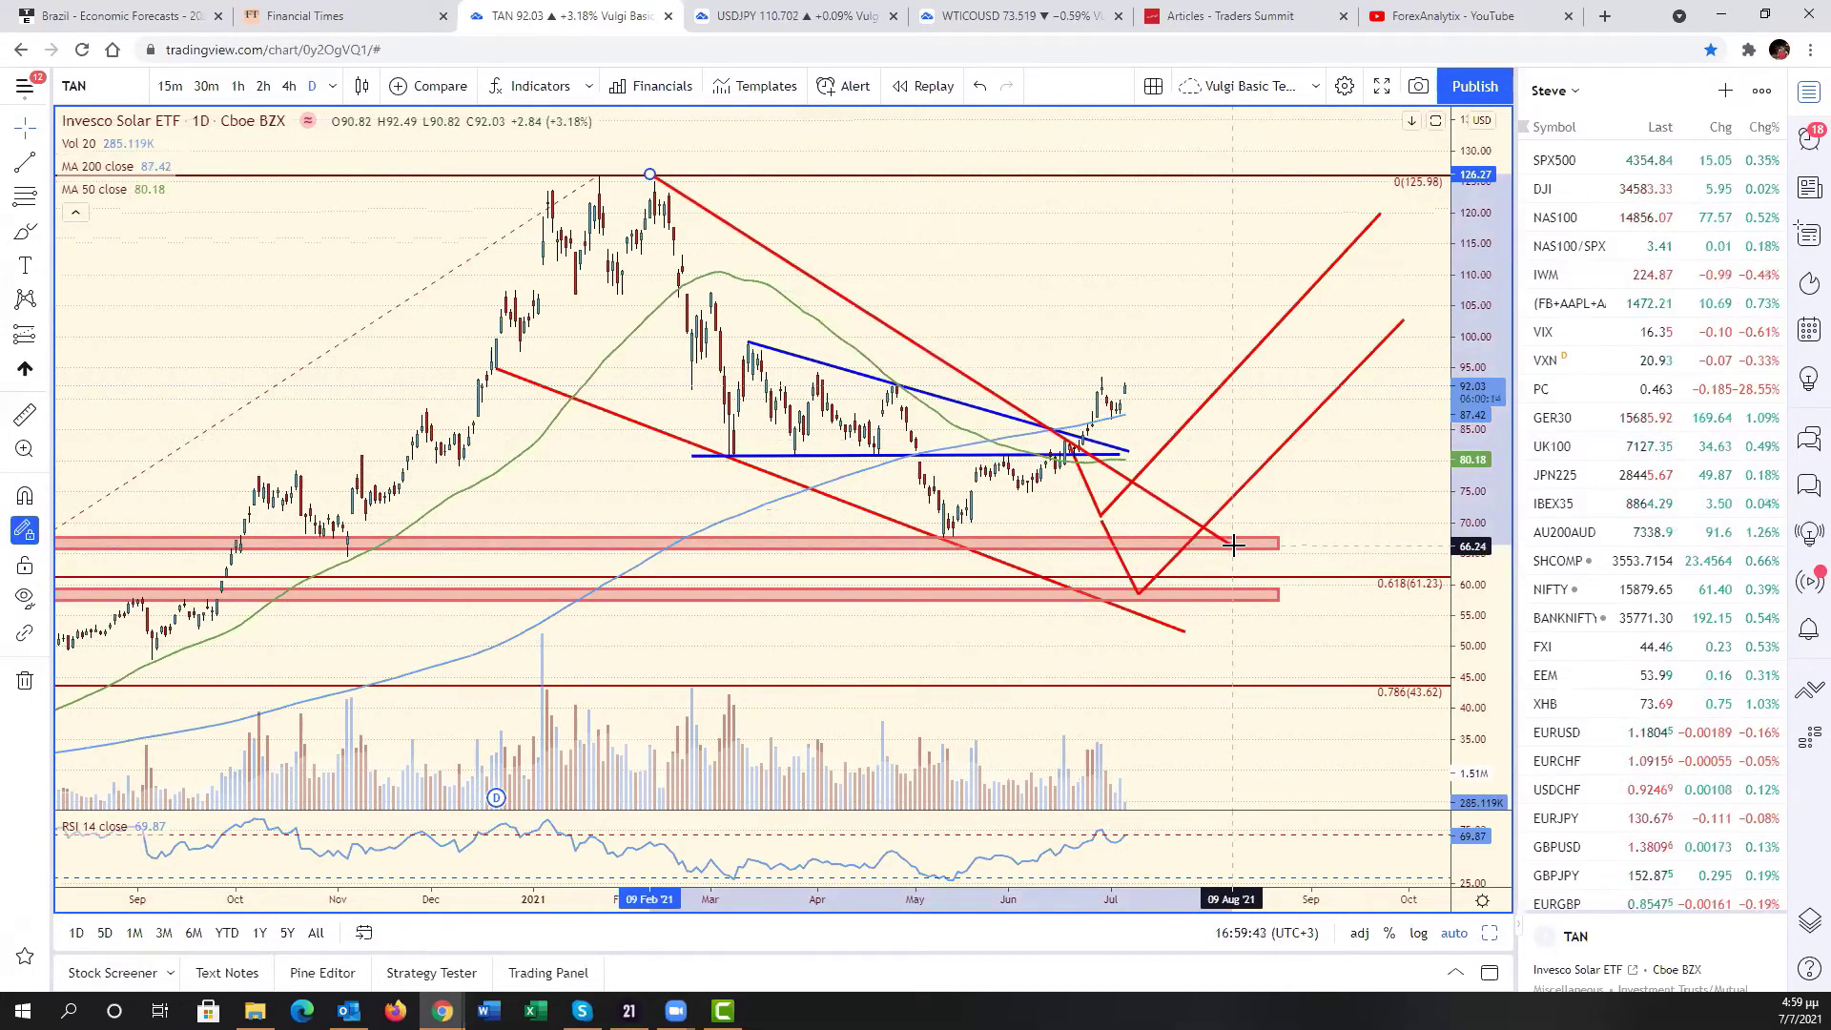
pyautogui.moveTo(1234, 544); pyautogui.dragTo(1204, 613)
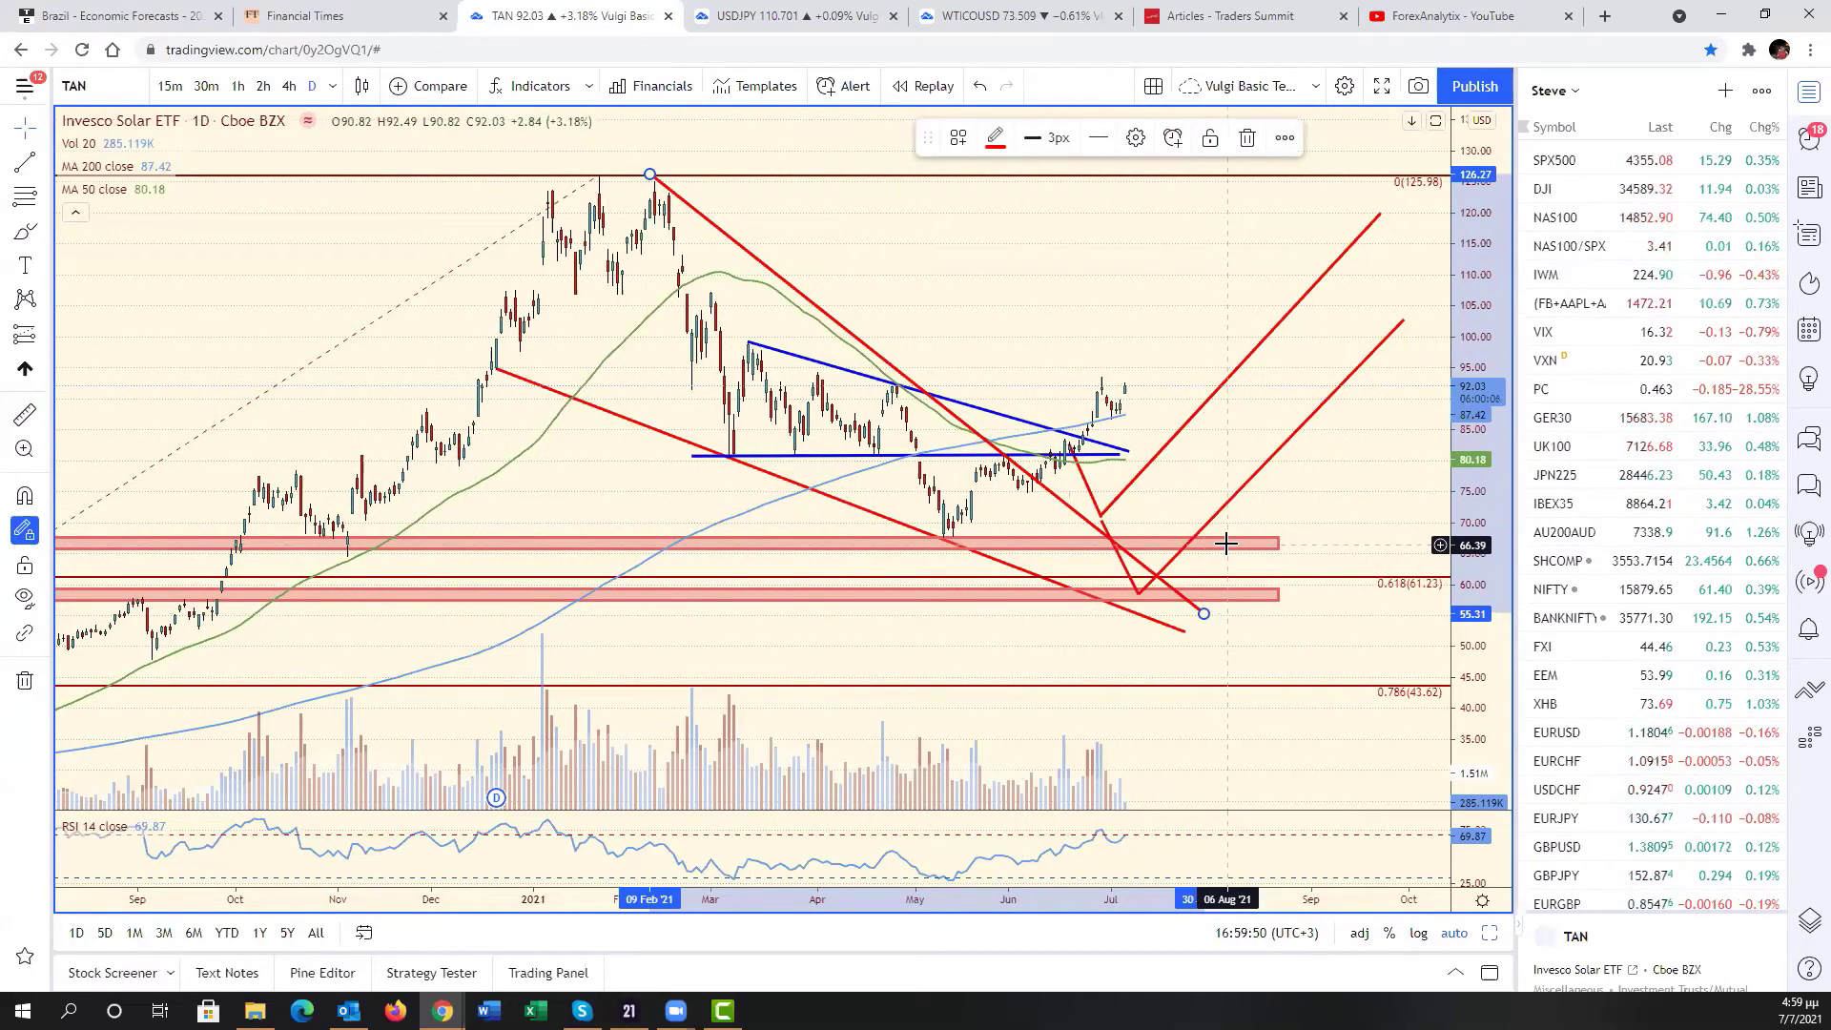
pyautogui.scroll(3, 1226, 544)
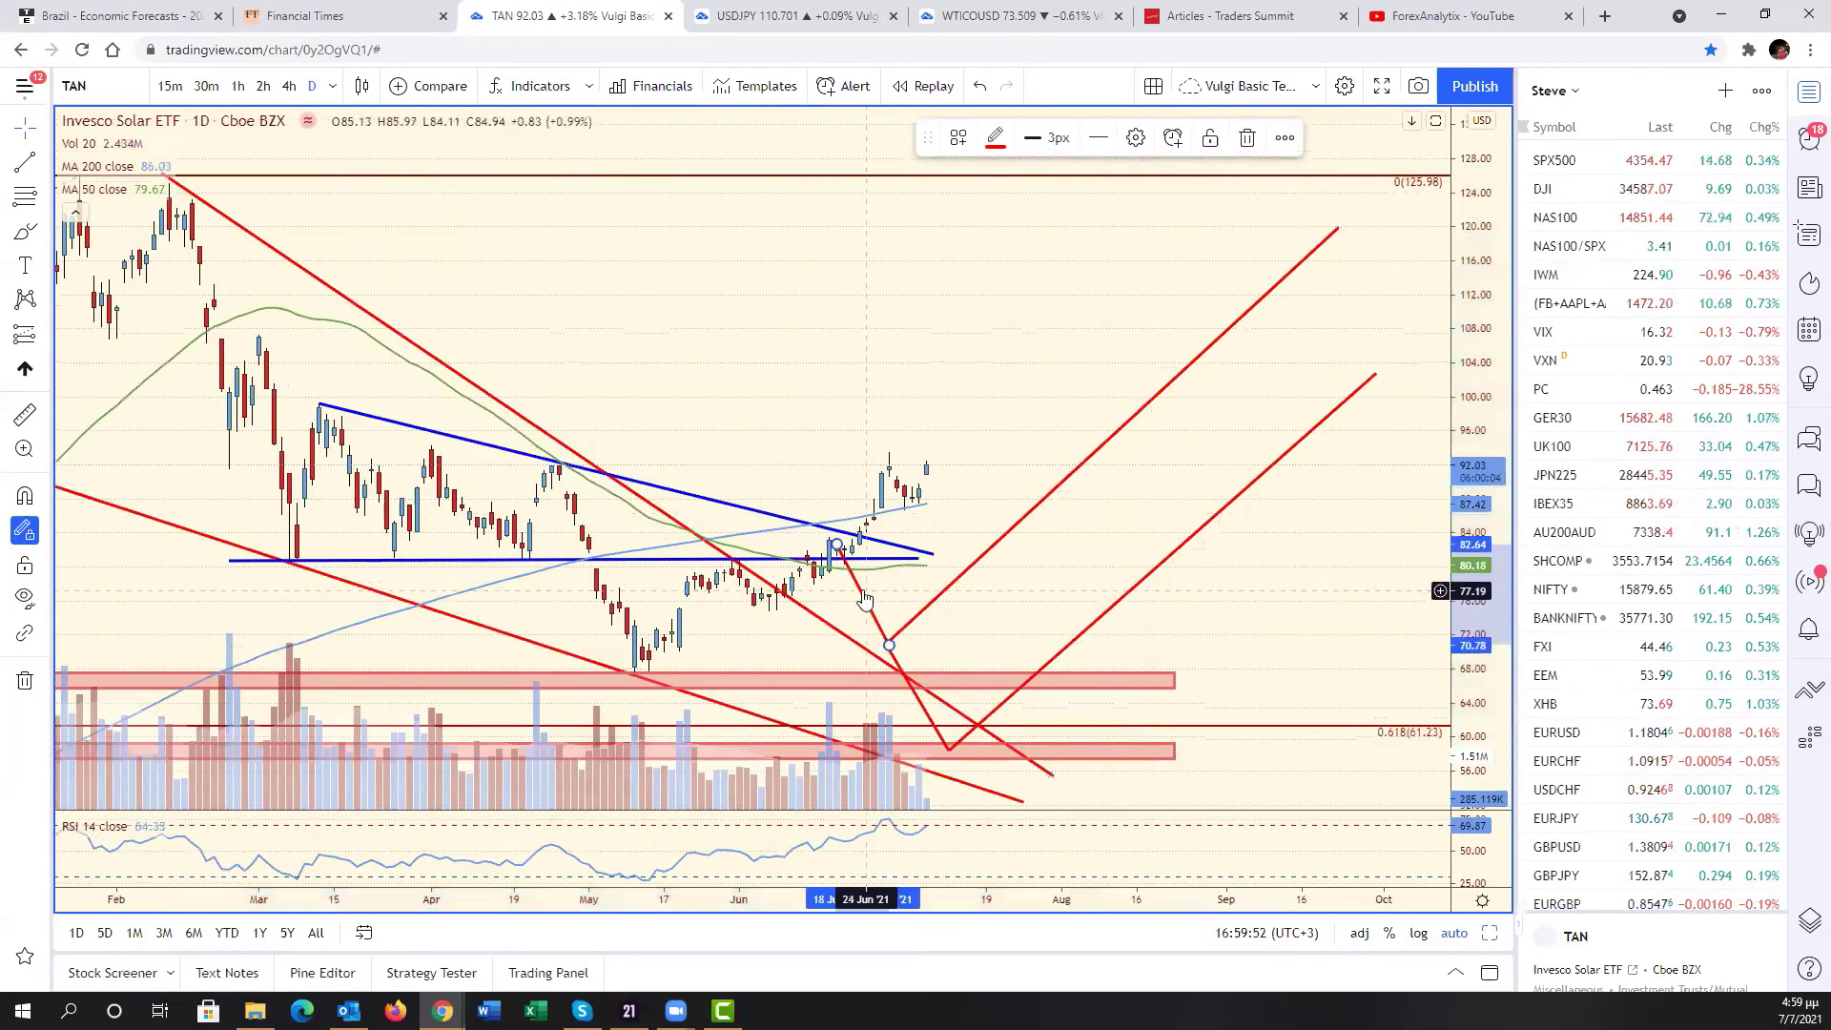
# - Move the red projection lines up and left beneath TAN's recent candles
pyautogui.moveTo(933, 603); pyautogui.dragTo(934, 491)
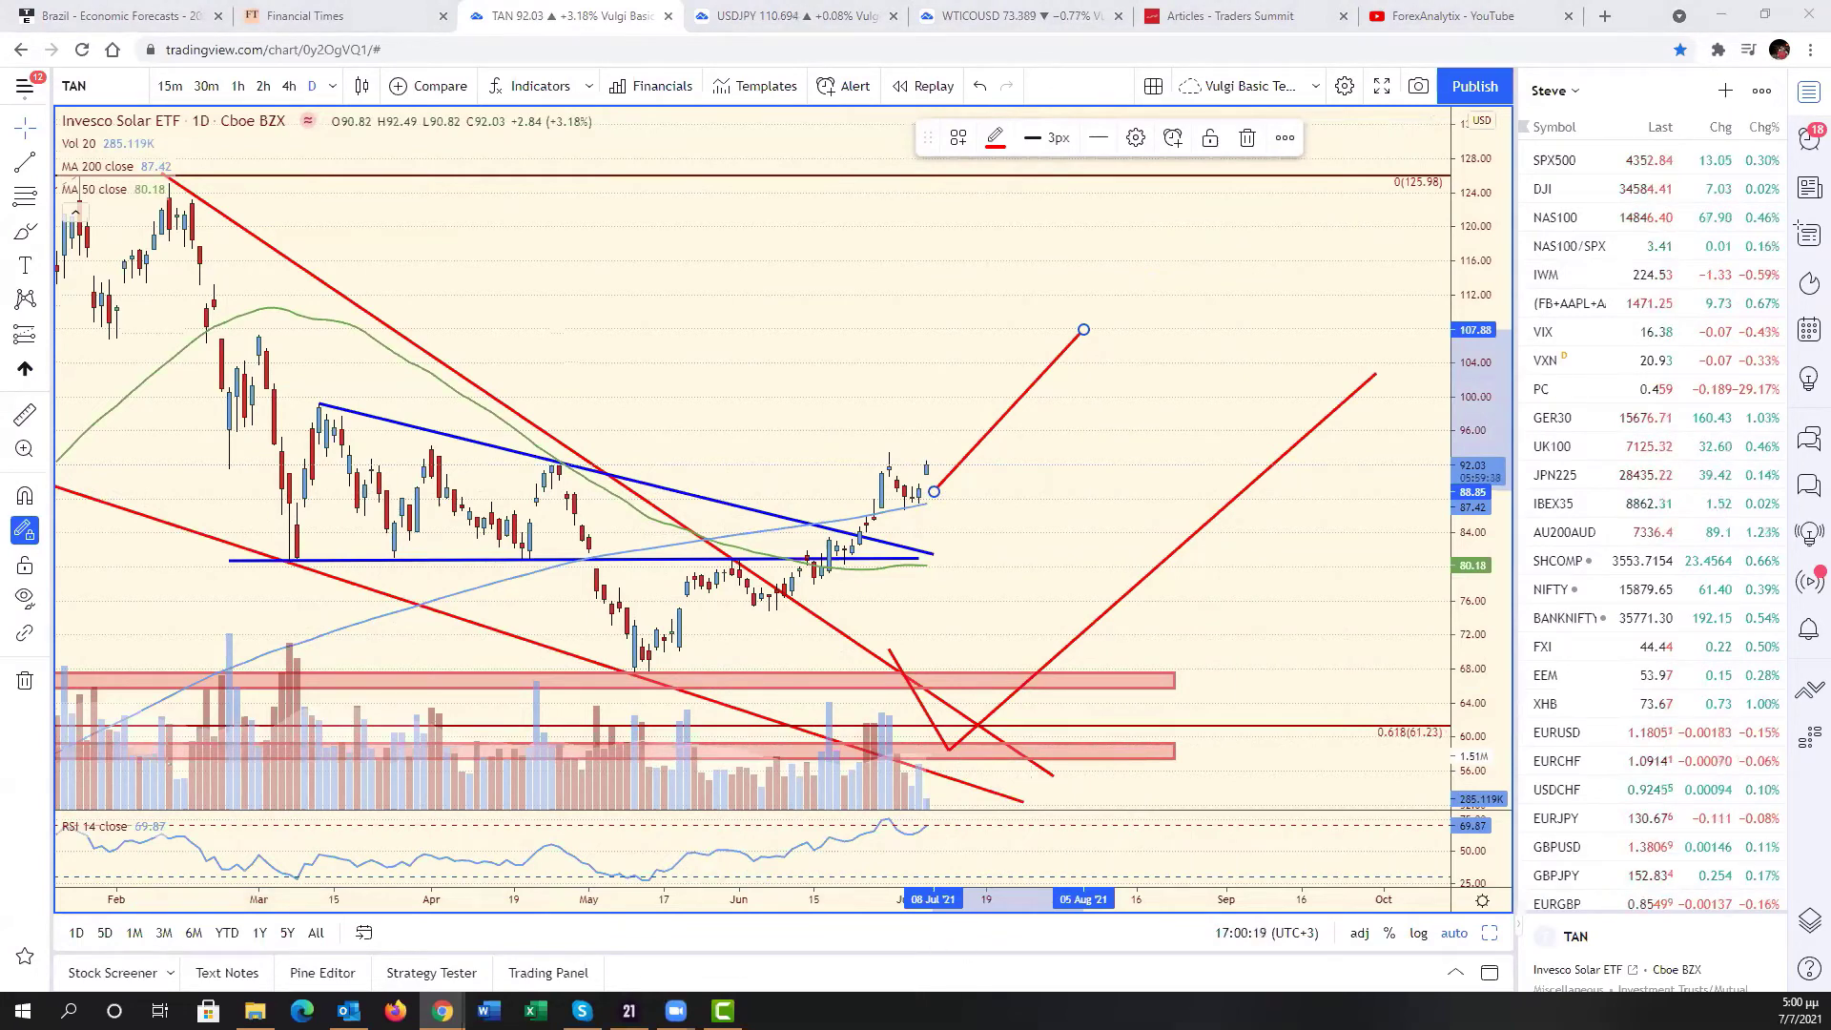
pyautogui.scroll(-1, 1030, 587)
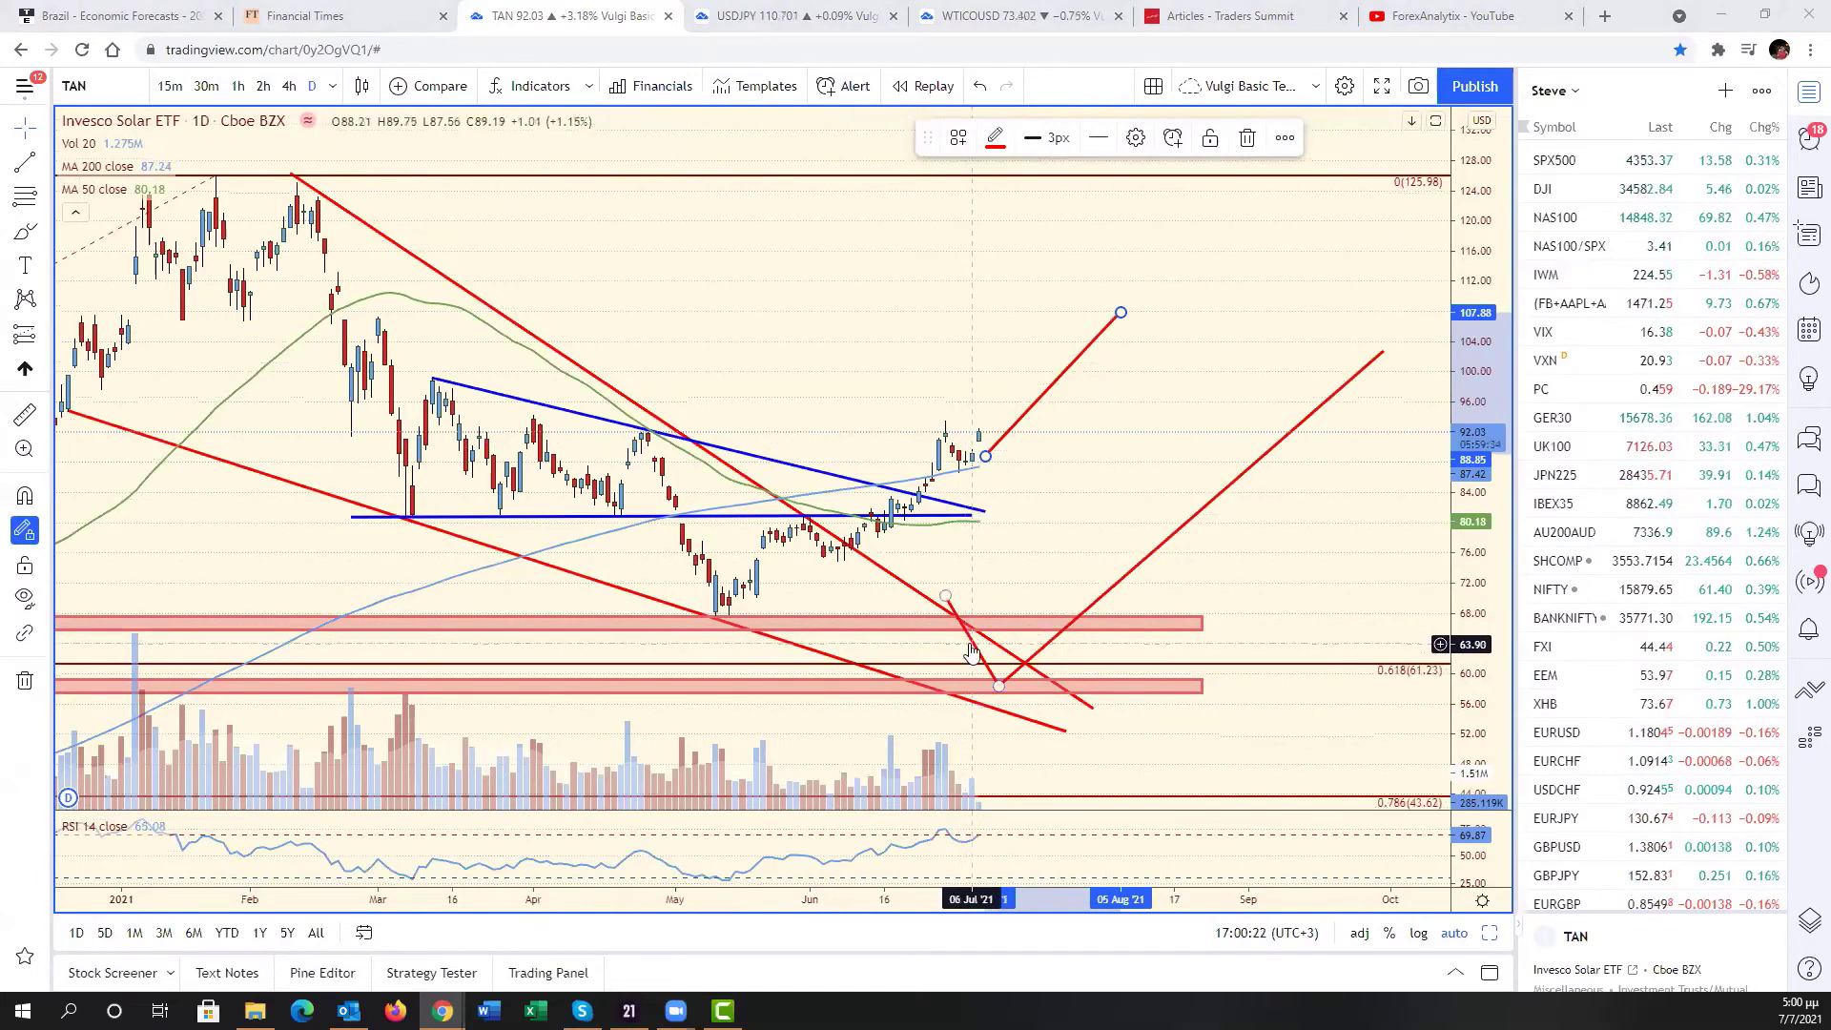
pyautogui.moveTo(972, 652)
pyautogui.mouseDown()
pyautogui.moveTo(975, 519)
pyautogui.moveTo(987, 501)
pyautogui.moveTo(1006, 518)
pyautogui.moveTo(976, 461)
pyautogui.mouseUp()
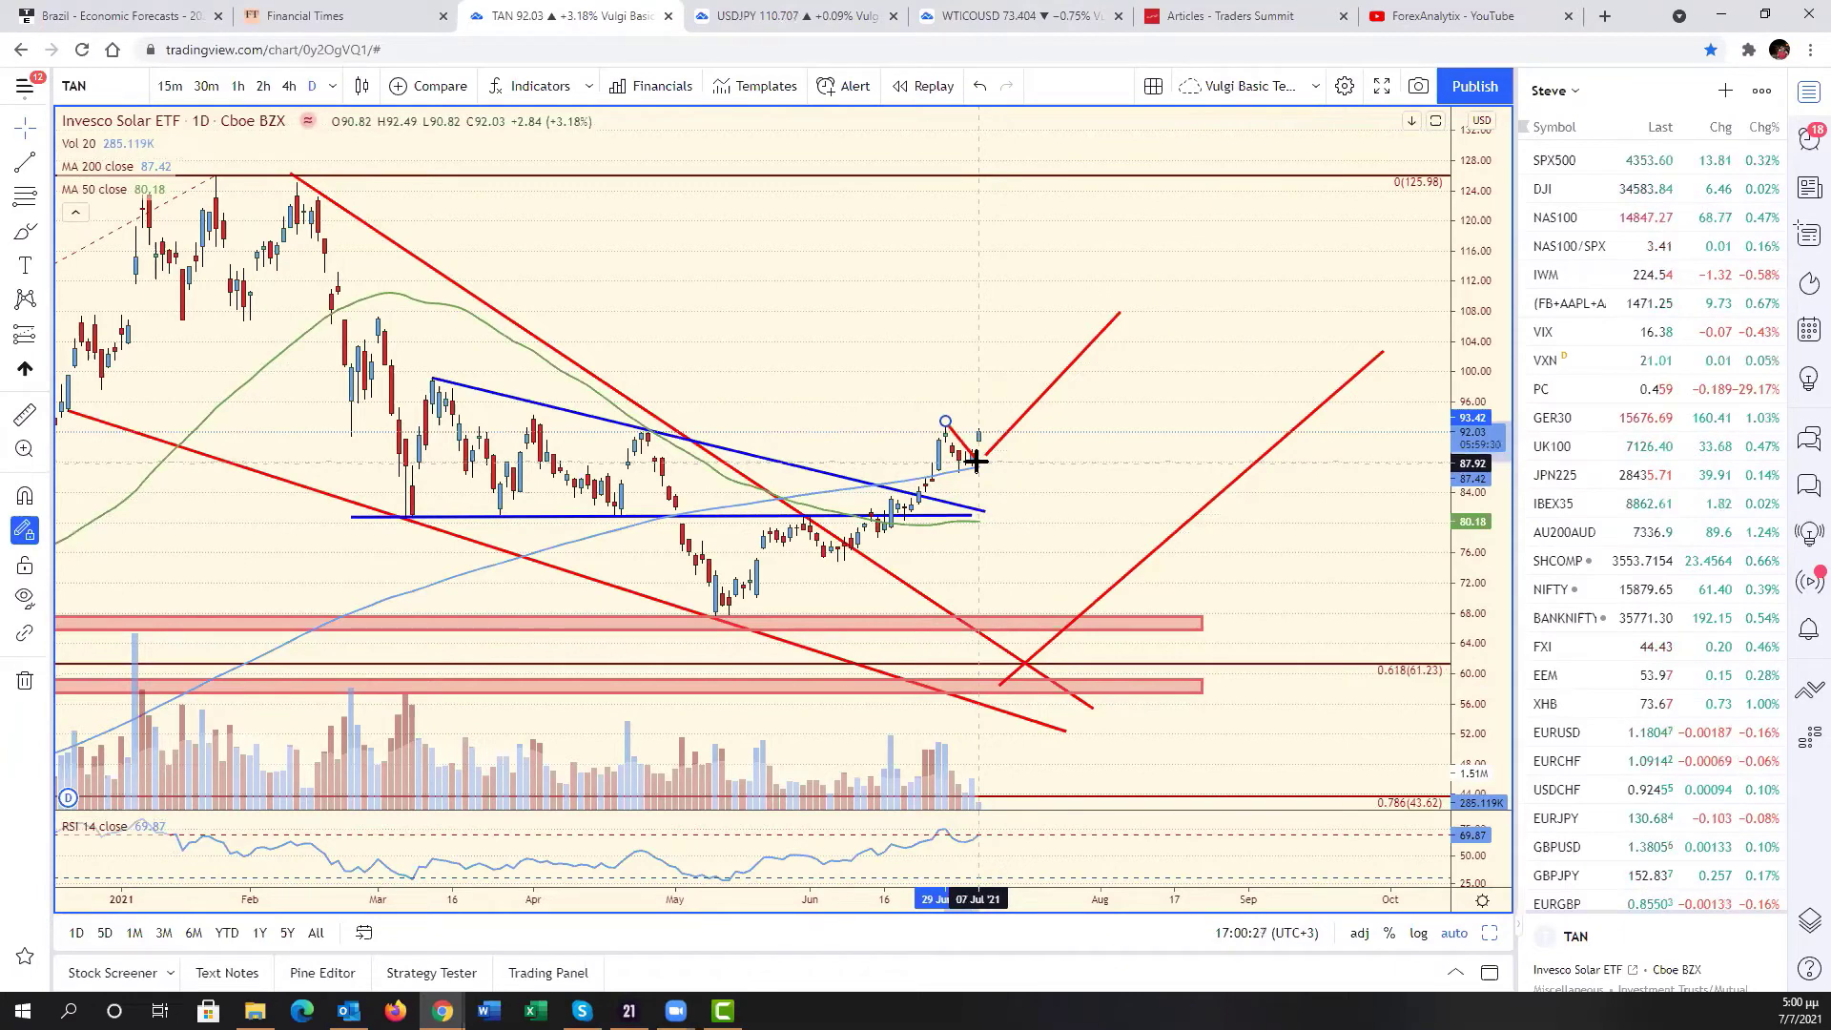
pyautogui.moveTo(1007, 677)
pyautogui.mouseDown()
pyautogui.moveTo(912, 462)
pyautogui.moveTo(526, 784)
pyautogui.moveTo(534, 754)
pyautogui.moveTo(985, 485)
pyautogui.moveTo(920, 442)
pyautogui.moveTo(935, 448)
pyautogui.mouseUp()
# - End the new red projection near 113, then restore the six-chart grid
pyautogui.moveTo(1091, 461); pyautogui.dragTo(1323, 491)
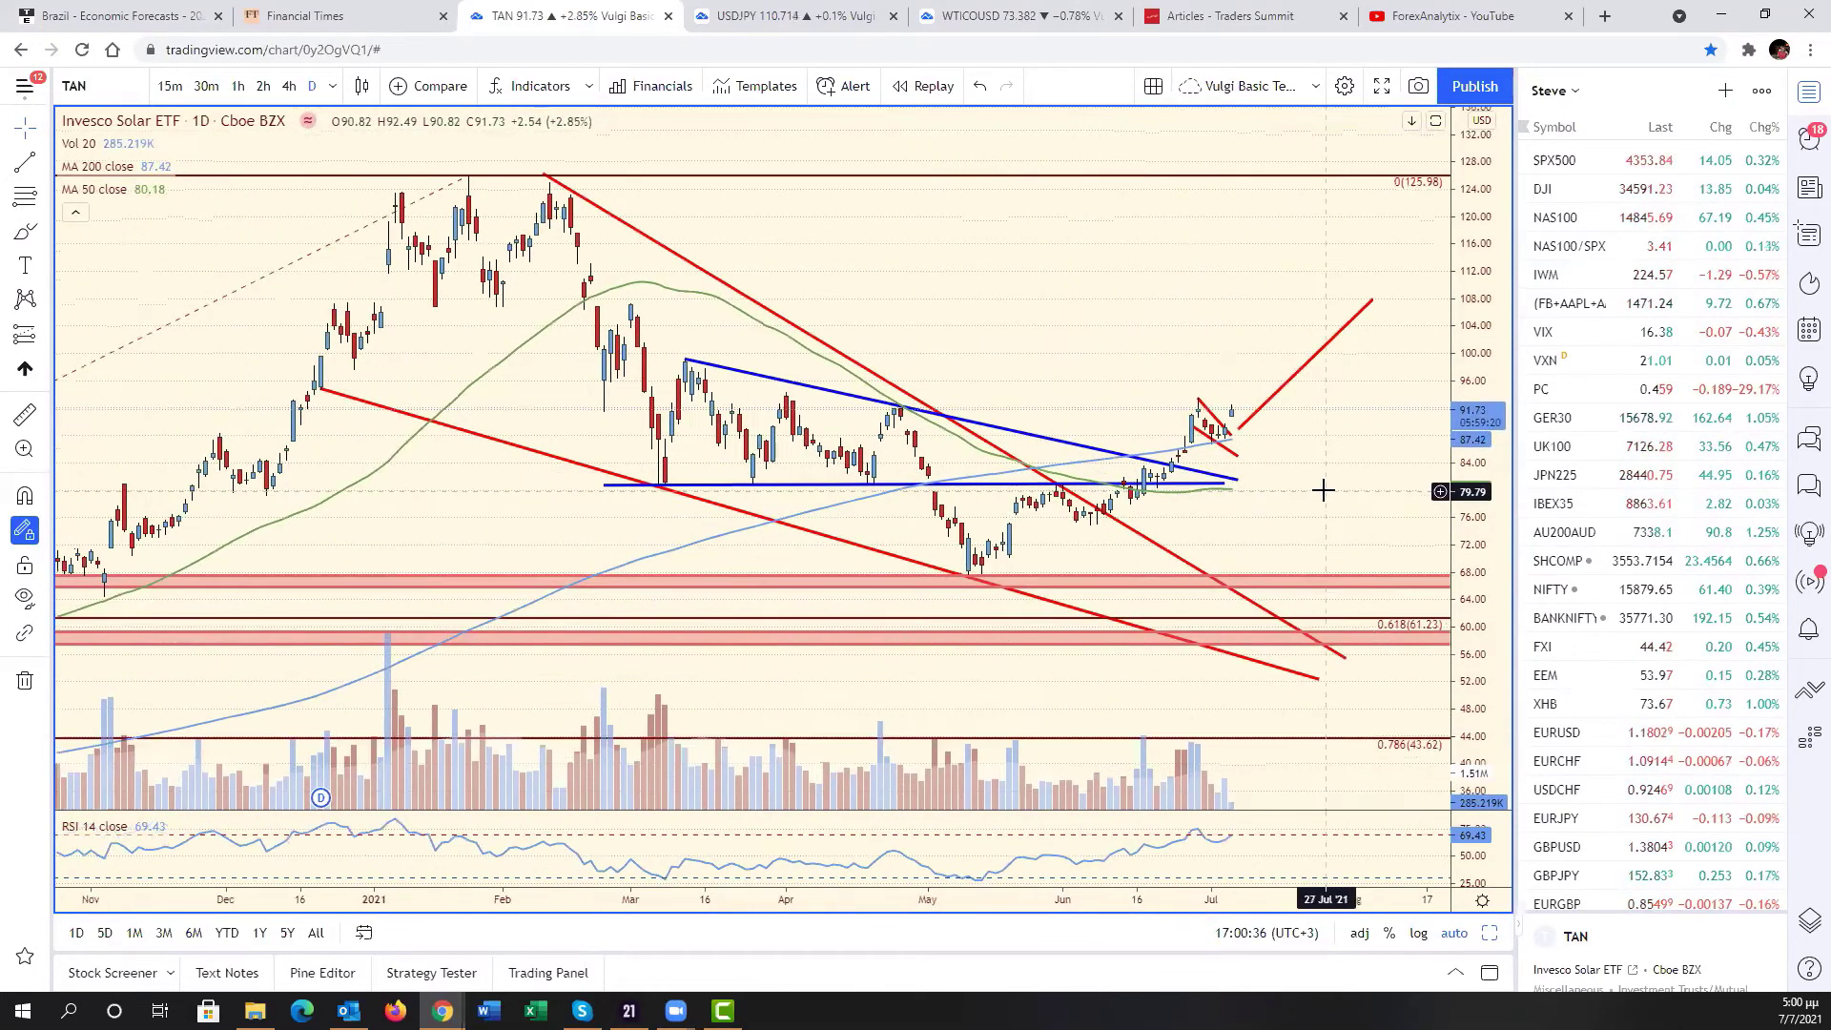
pyautogui.scroll(-3, 1323, 492)
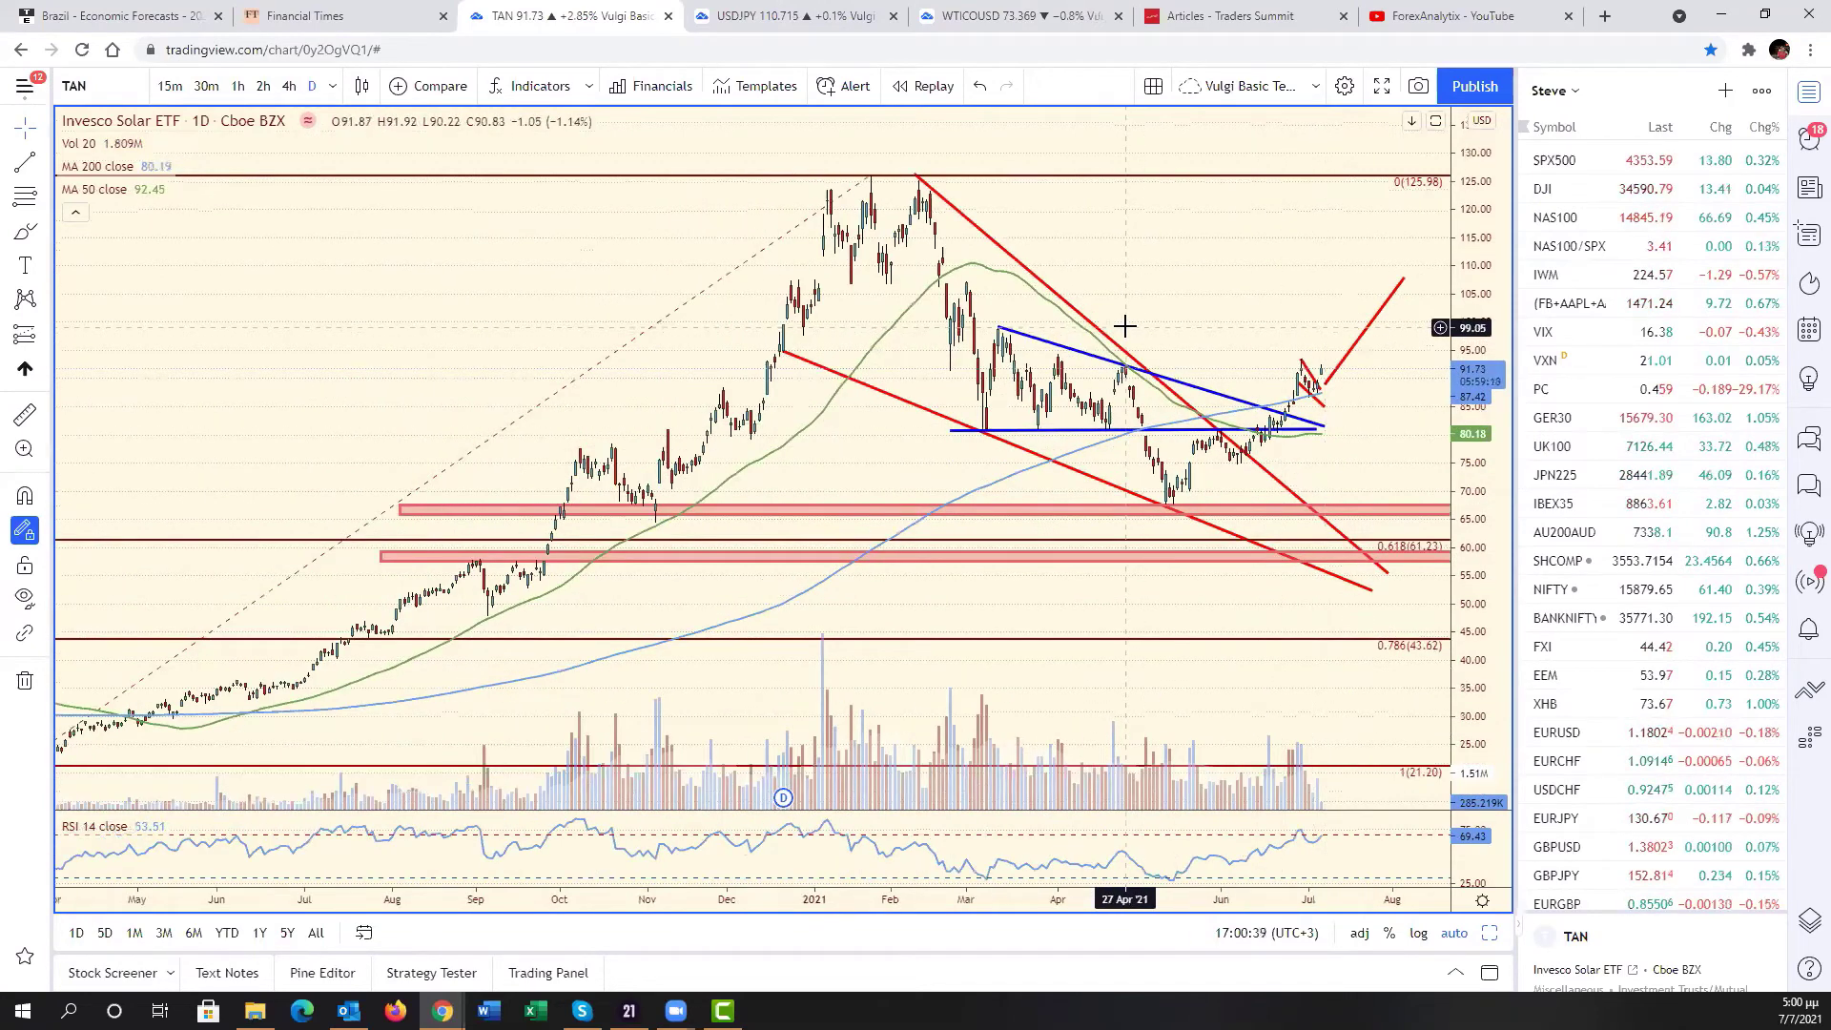
pyautogui.scroll(3, 1219, 474)
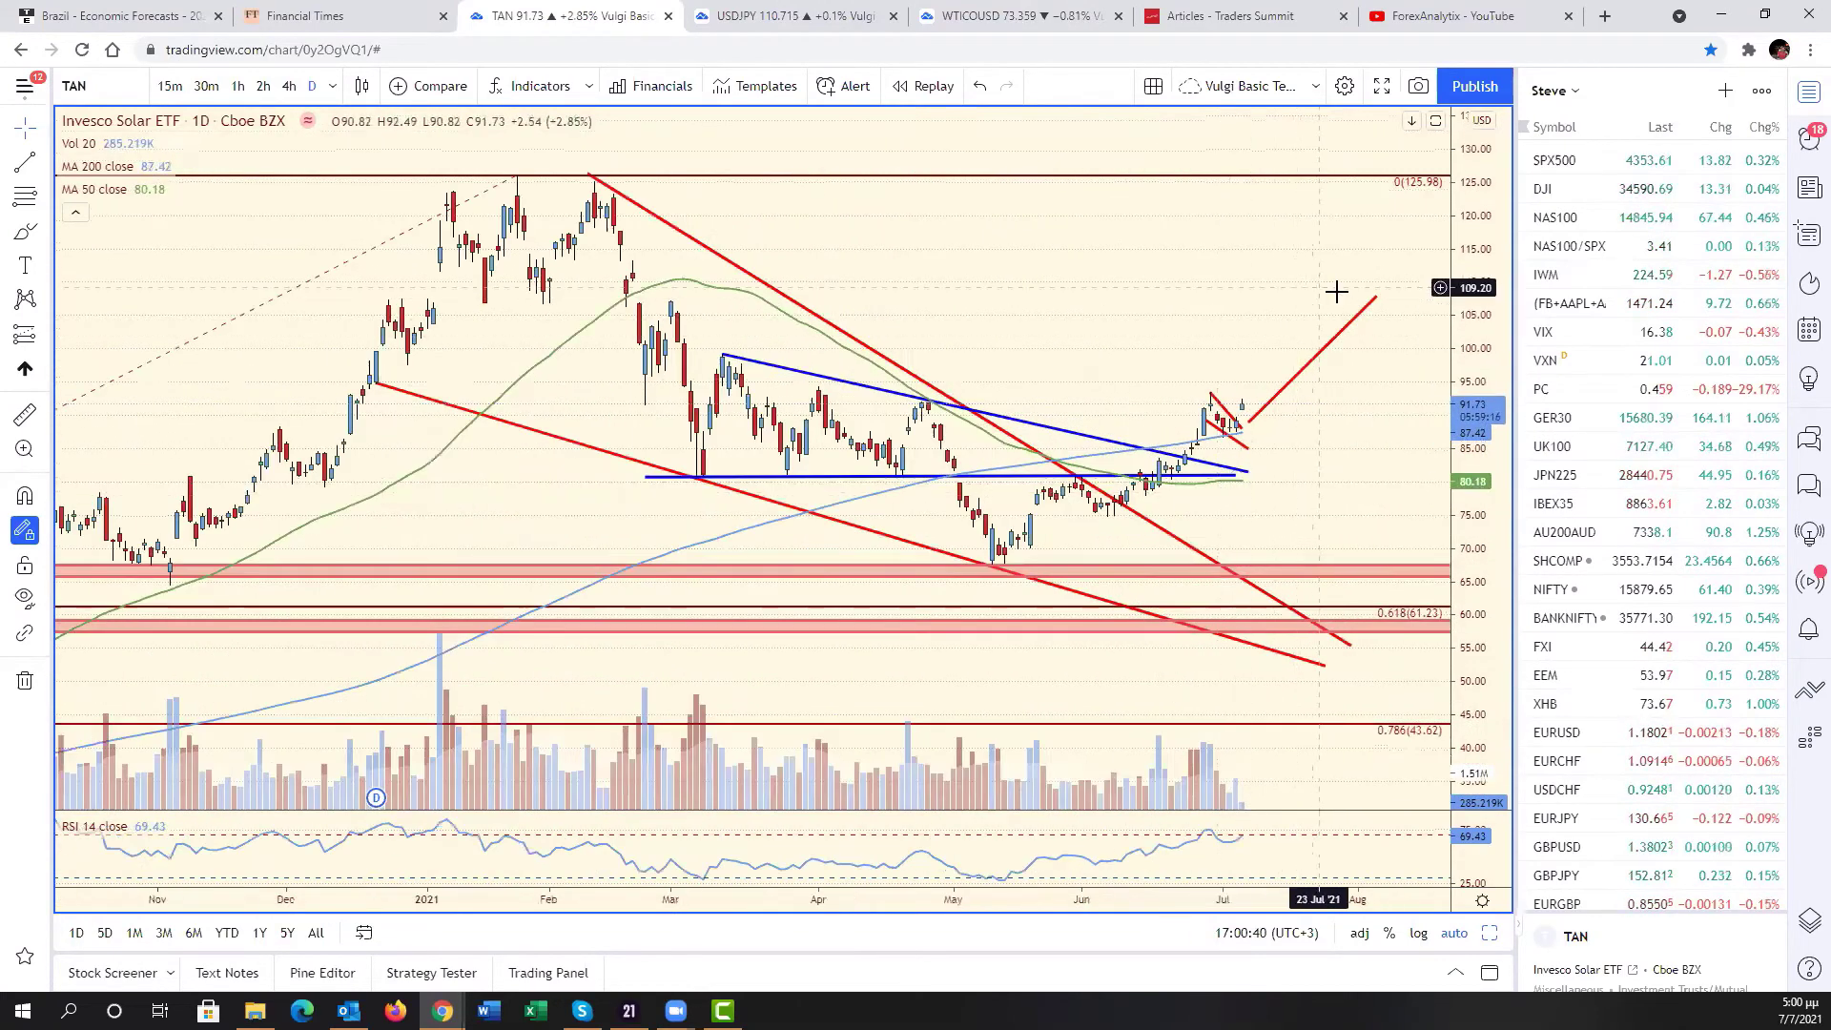
pyautogui.click(1365, 258)
pyautogui.scroll(-3, 1258, 313)
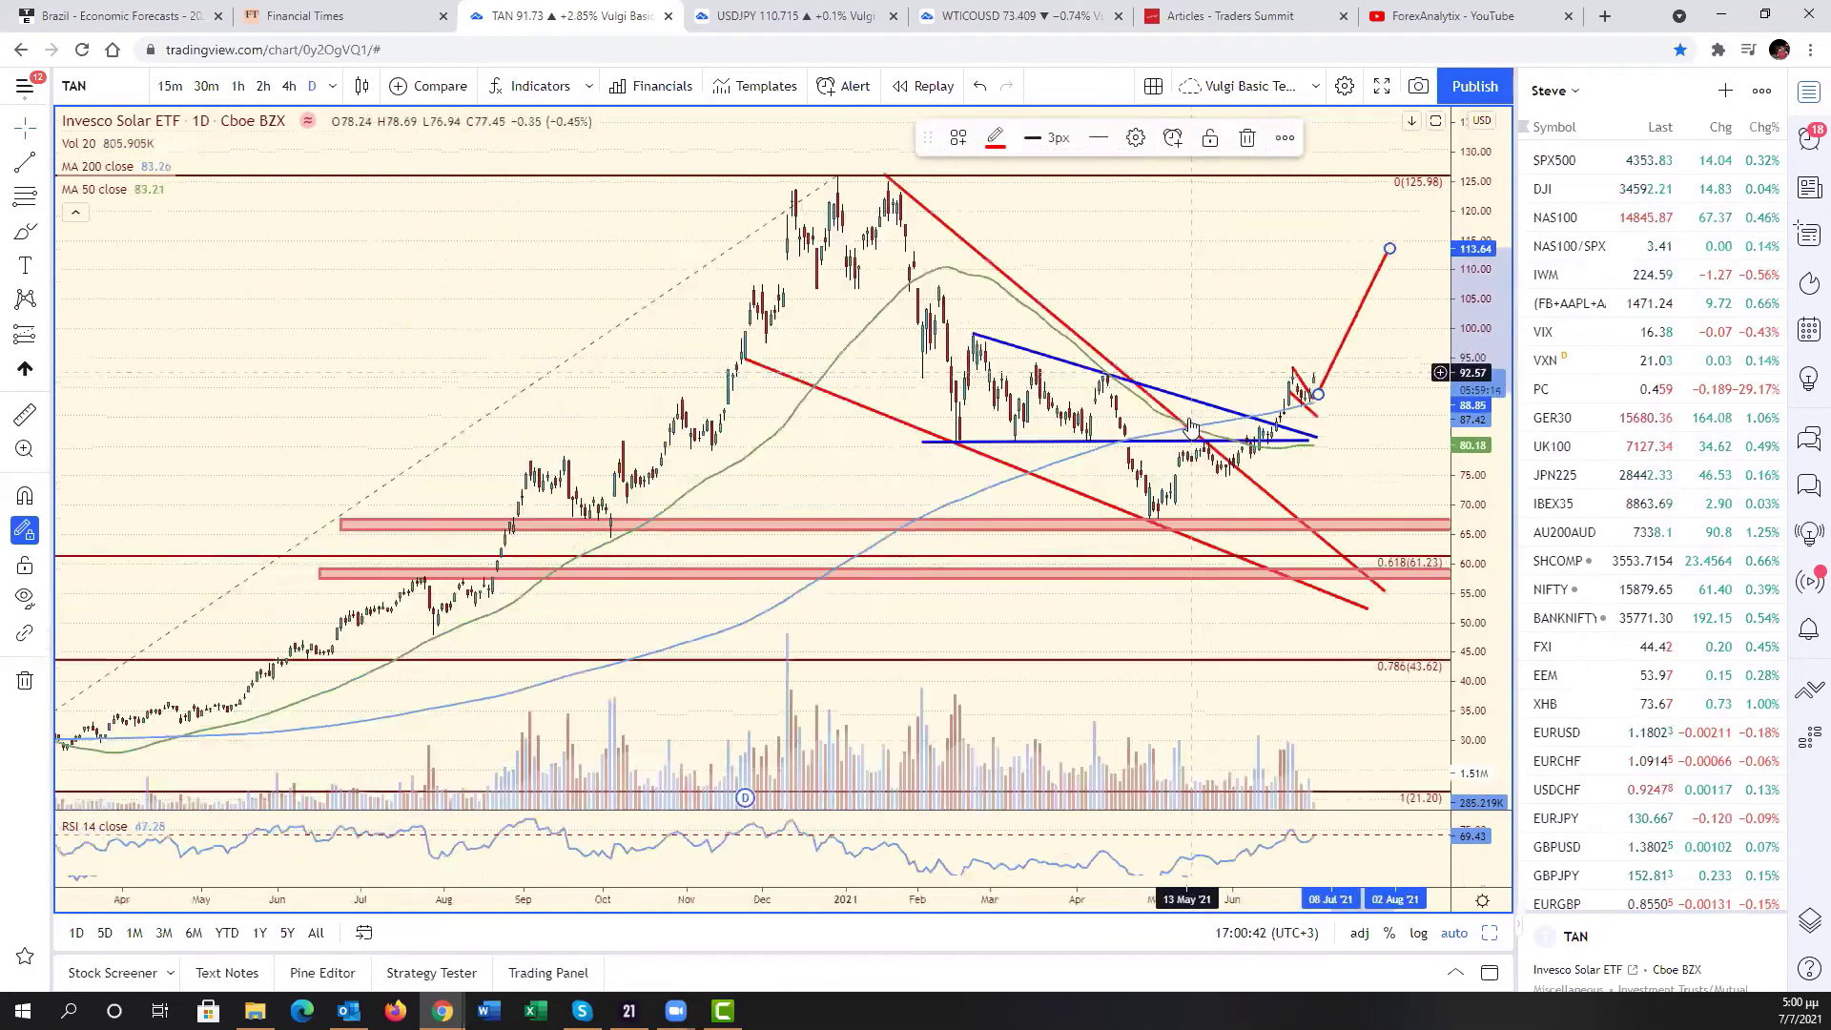
pyautogui.scroll(3, 1235, 478)
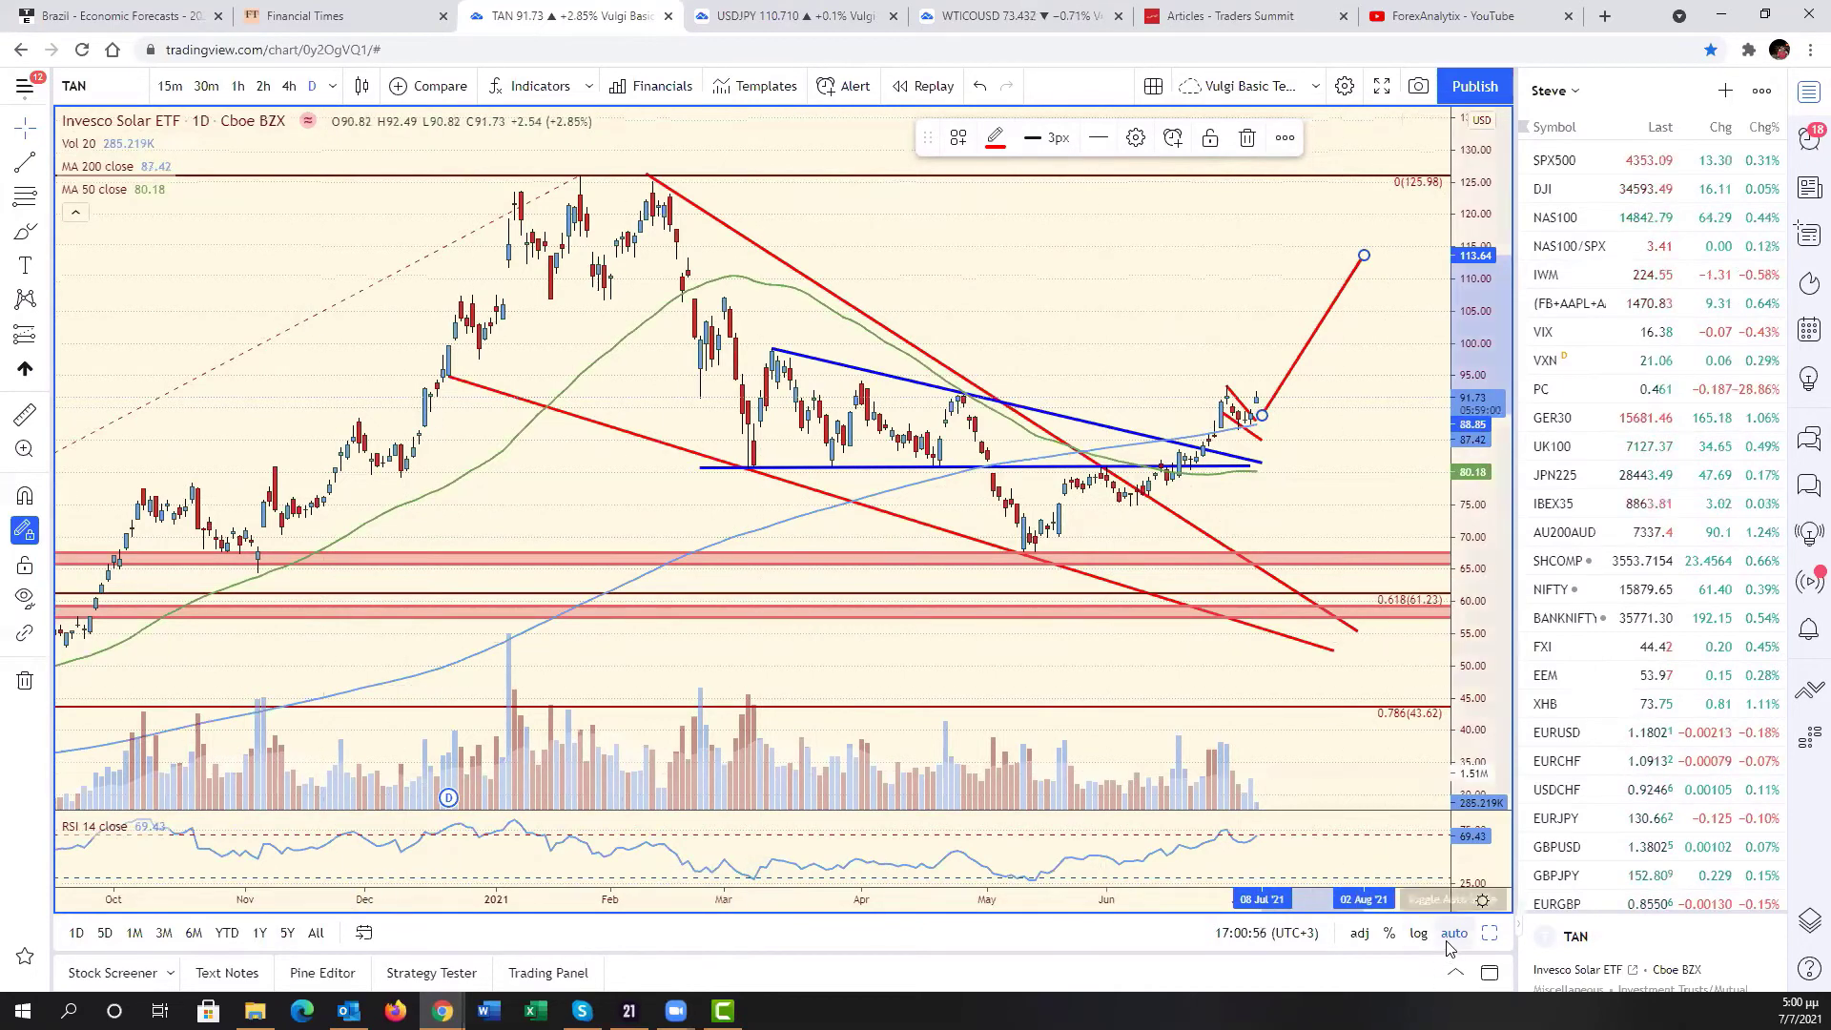
pyautogui.hotkey('alt', 'Return')
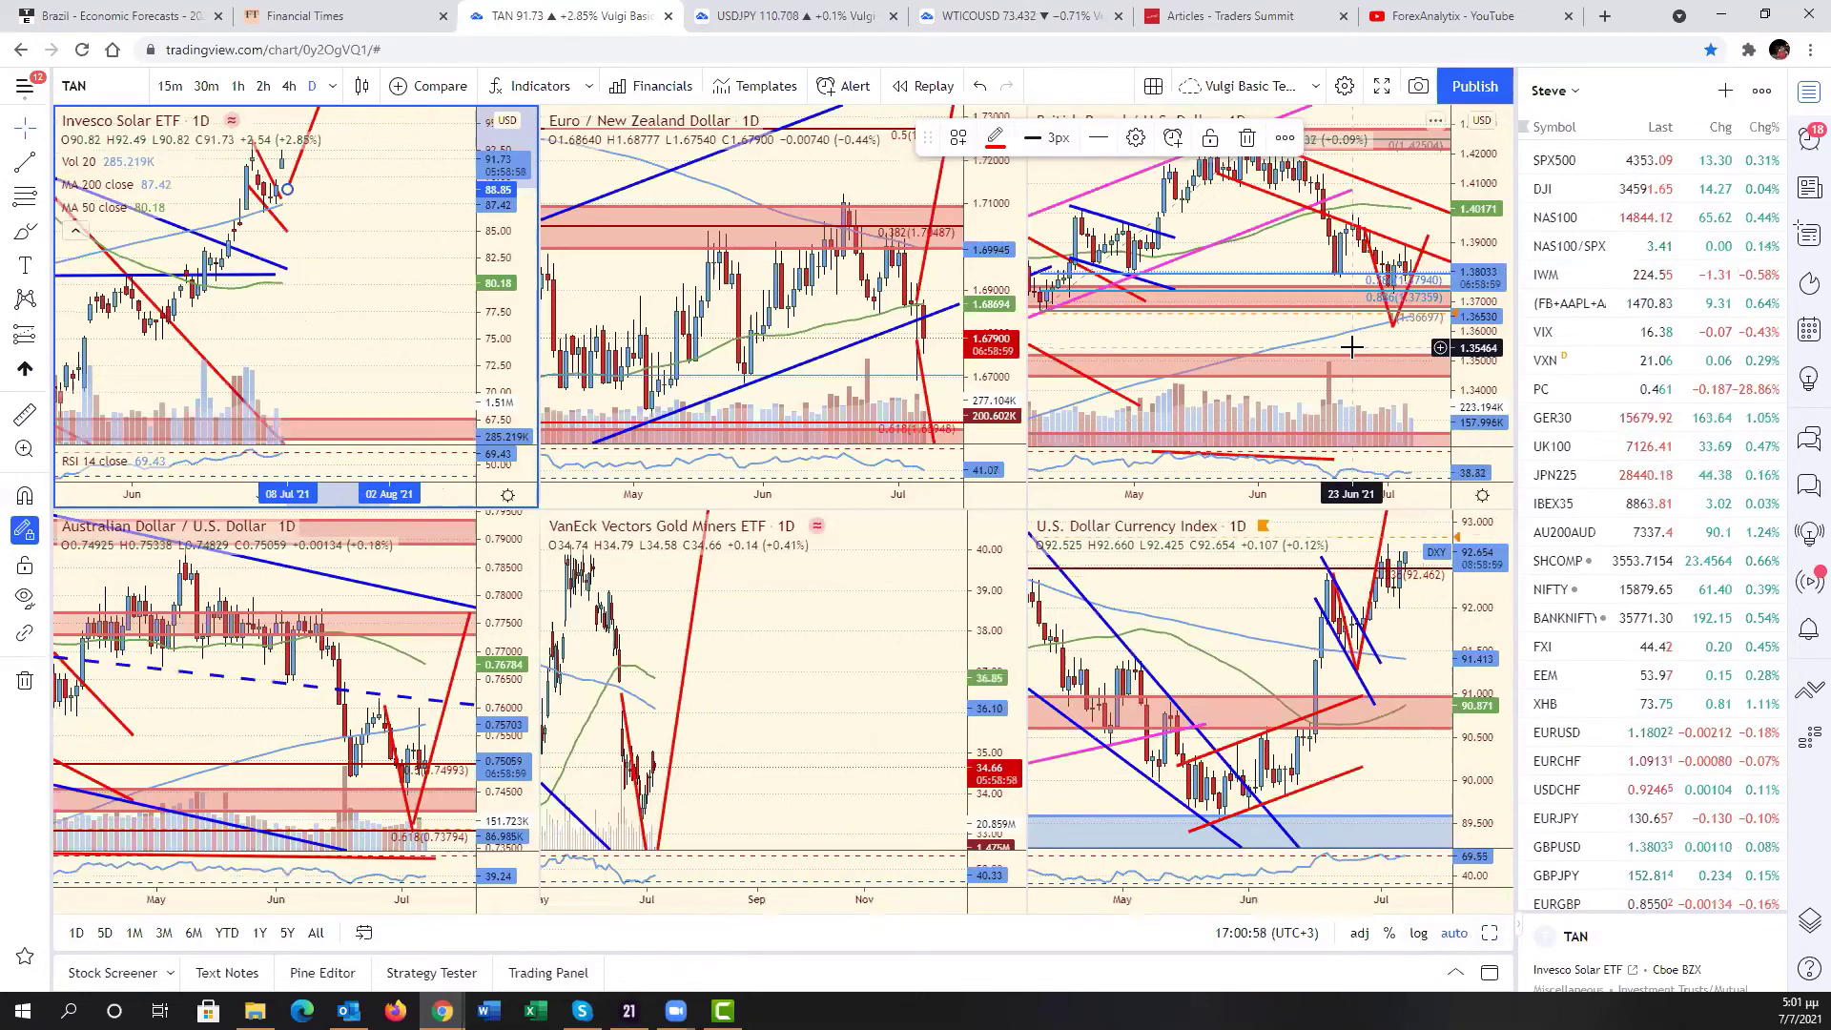
# - Enlarge the GBPUSD chart to full size and look back through its history
pyautogui.click(1343, 413)
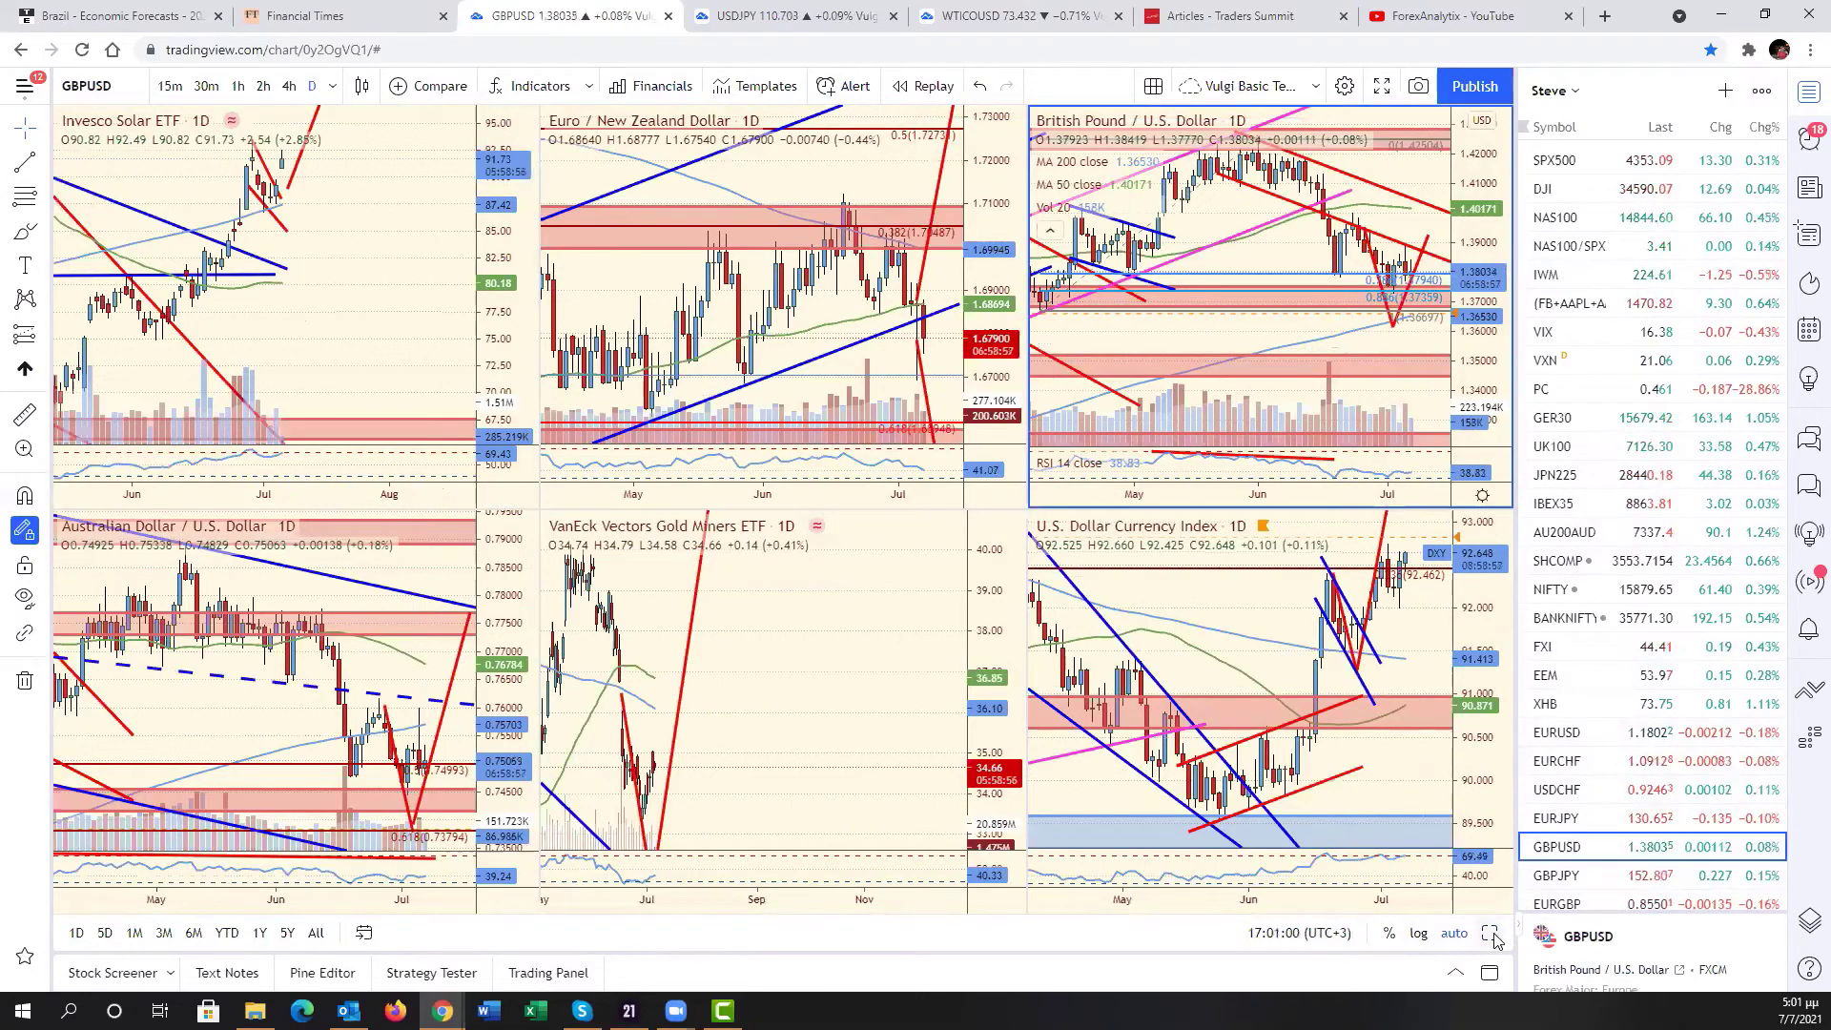
pyautogui.hotkey('alt', 'Return')
pyautogui.scroll(-5, 1380, 679)
pyautogui.scroll(-6, 1380, 680)
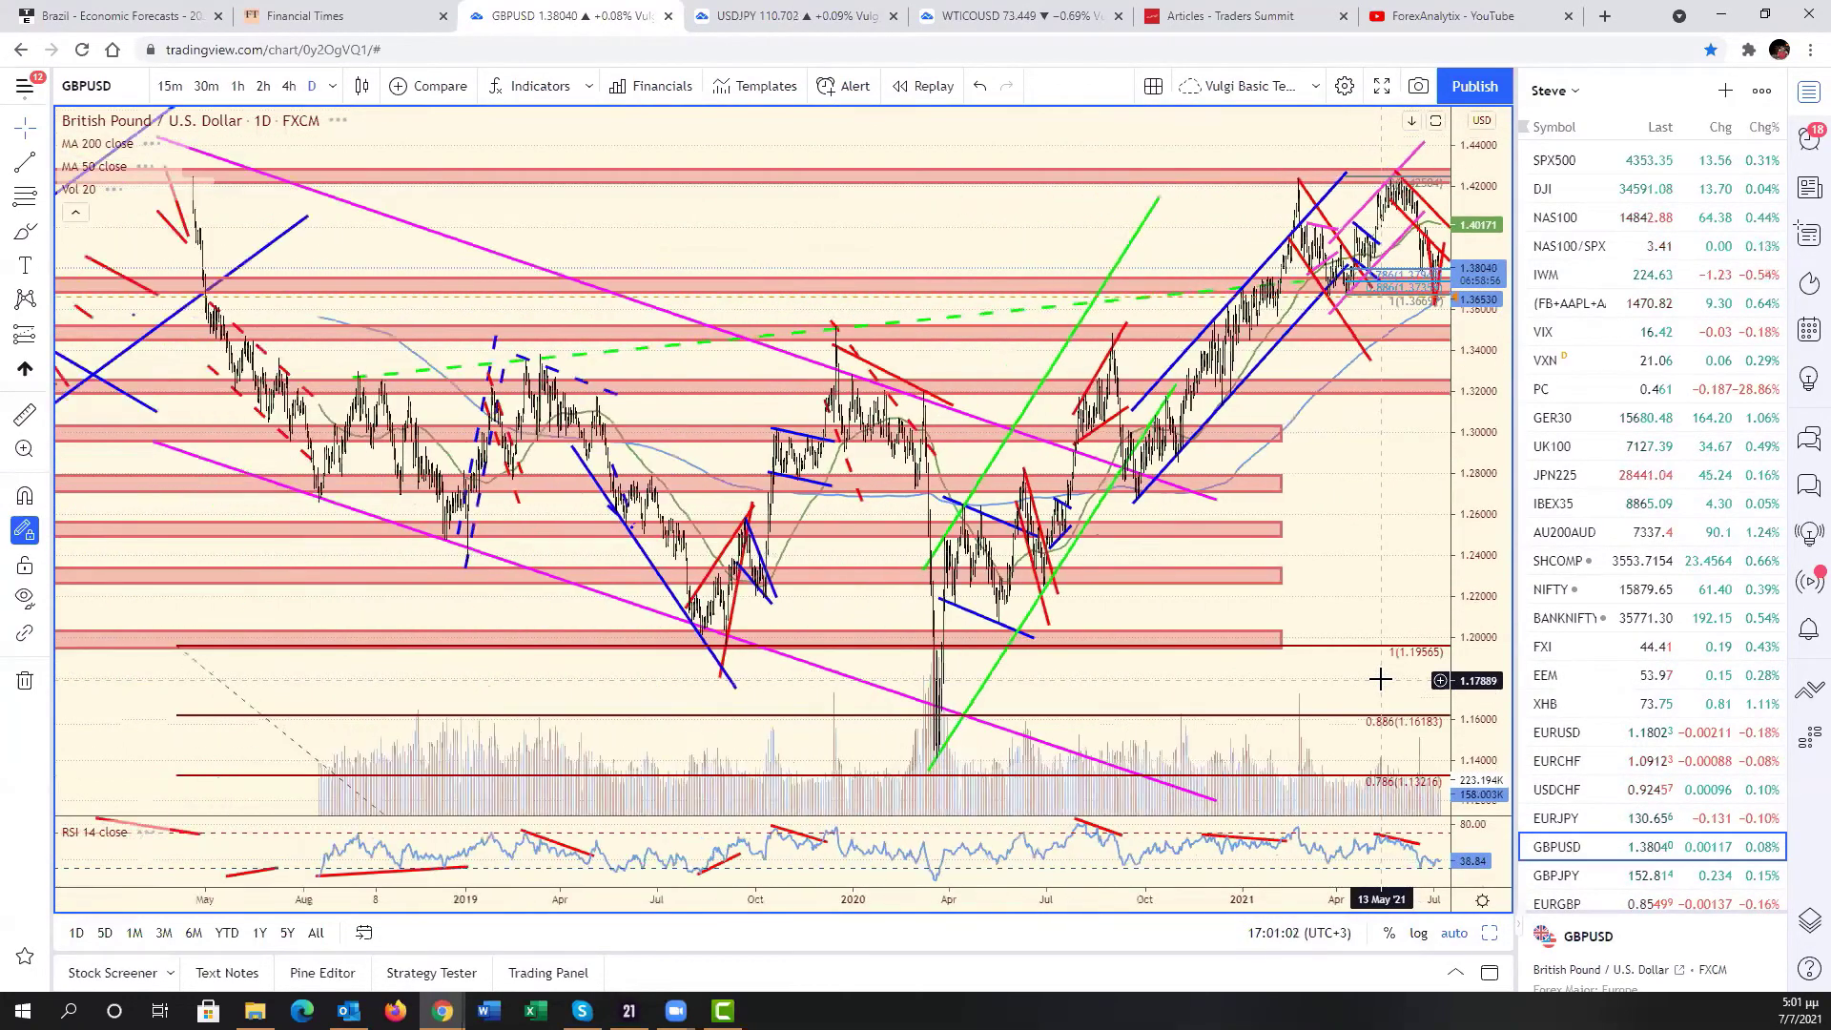
pyautogui.moveTo(1341, 413); pyautogui.dragTo(1114, 413)
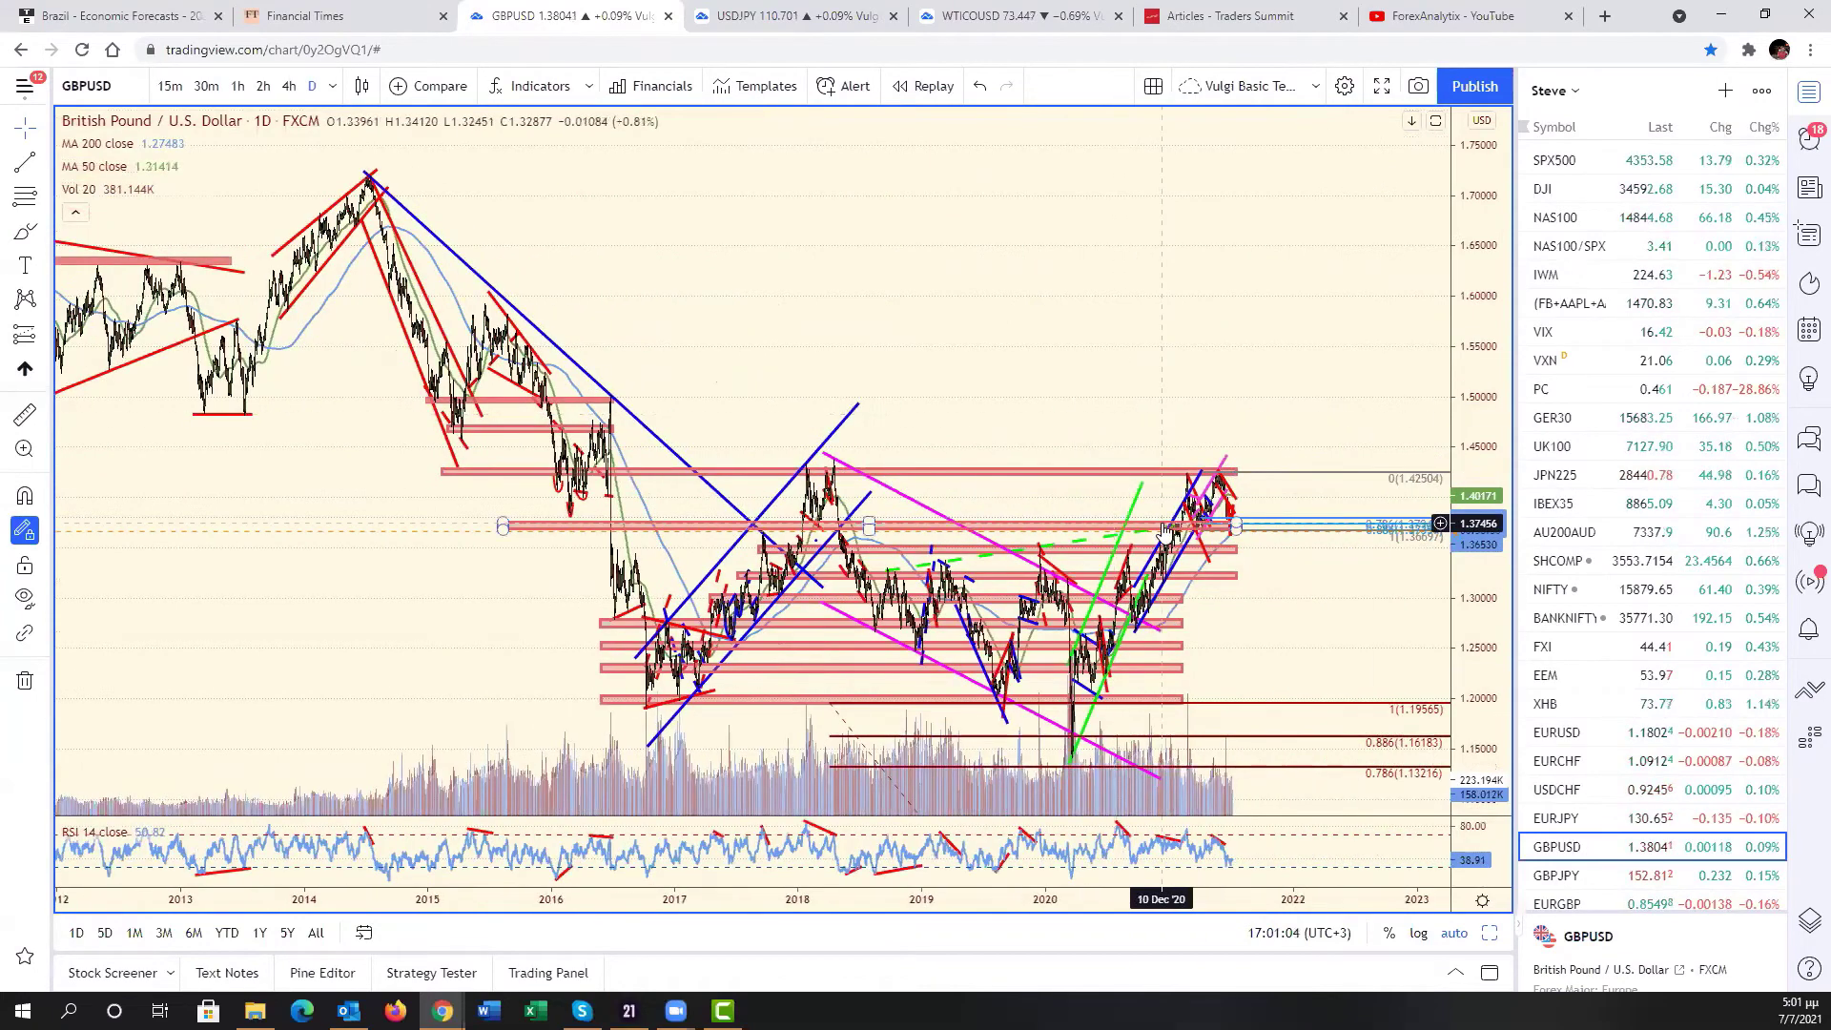
pyautogui.scroll(6, 1114, 413)
pyautogui.scroll(6, 1112, 413)
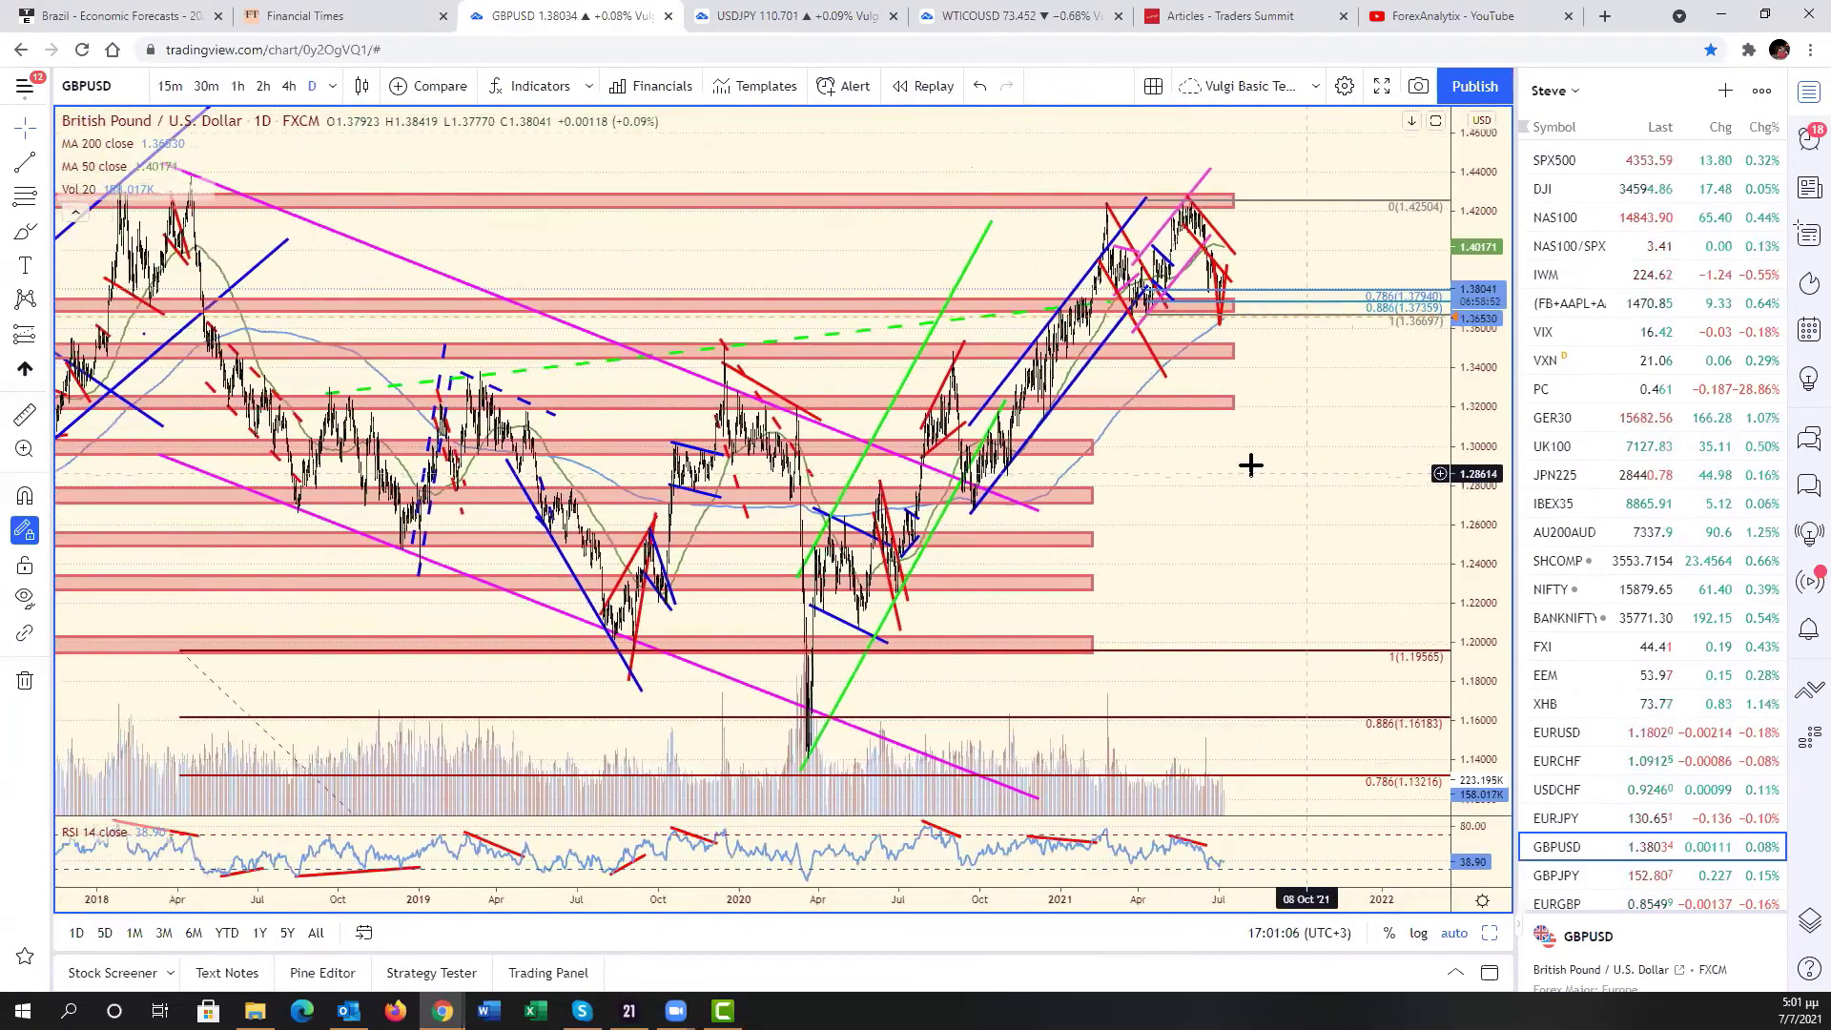
pyautogui.scroll(1, 875, 415)
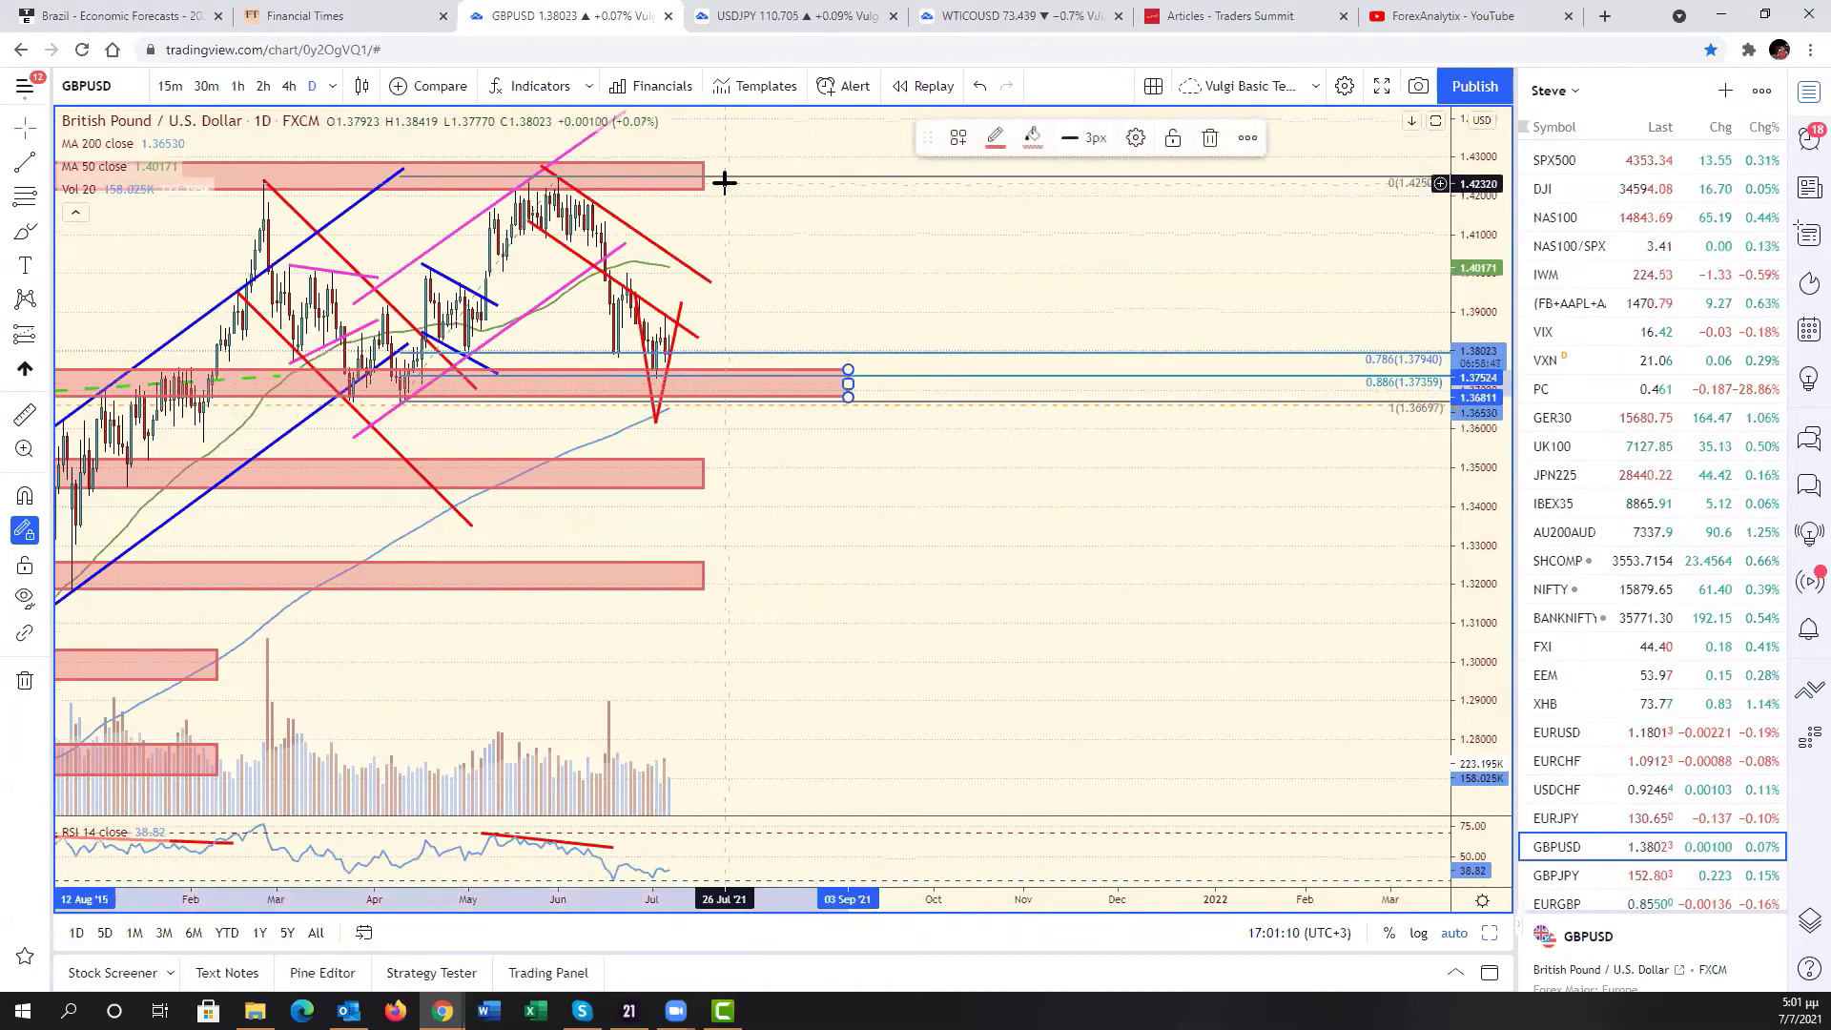
# - Stretch the three red price zones right past the latest candles
pyautogui.moveTo(706, 176); pyautogui.dragTo(847, 217)
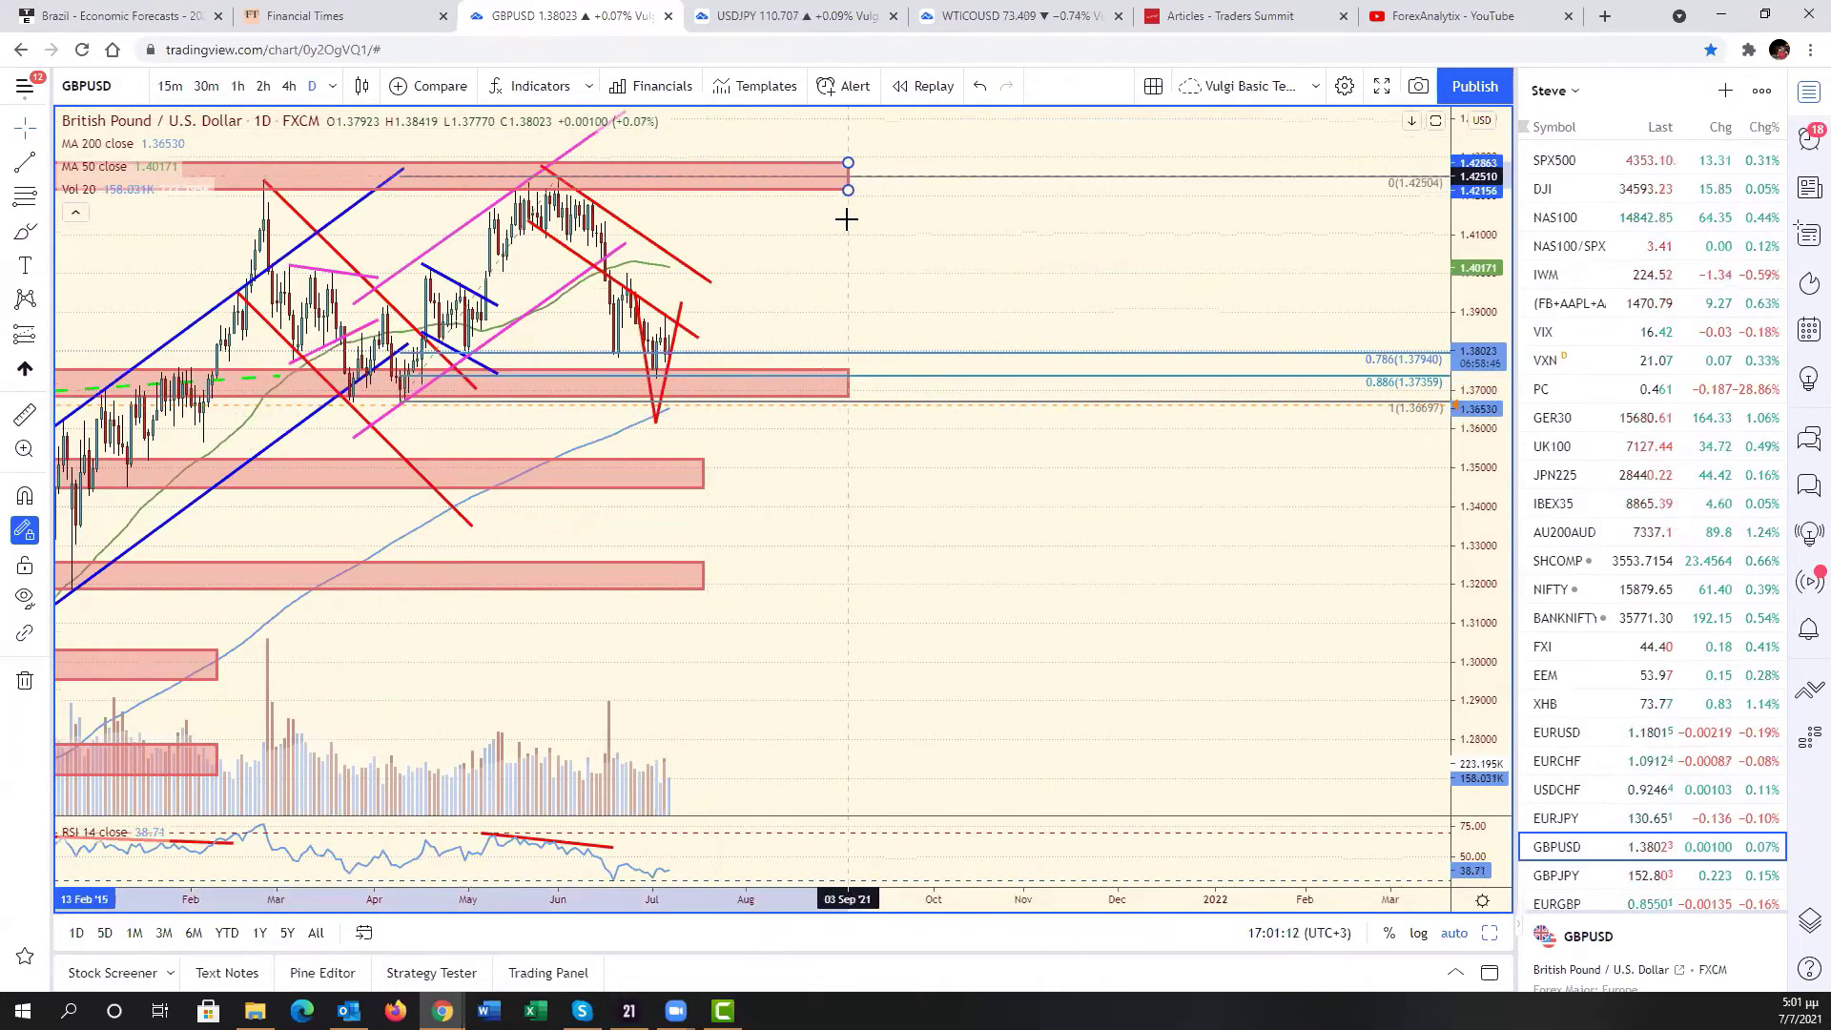
pyautogui.moveTo(705, 462); pyautogui.dragTo(849, 477)
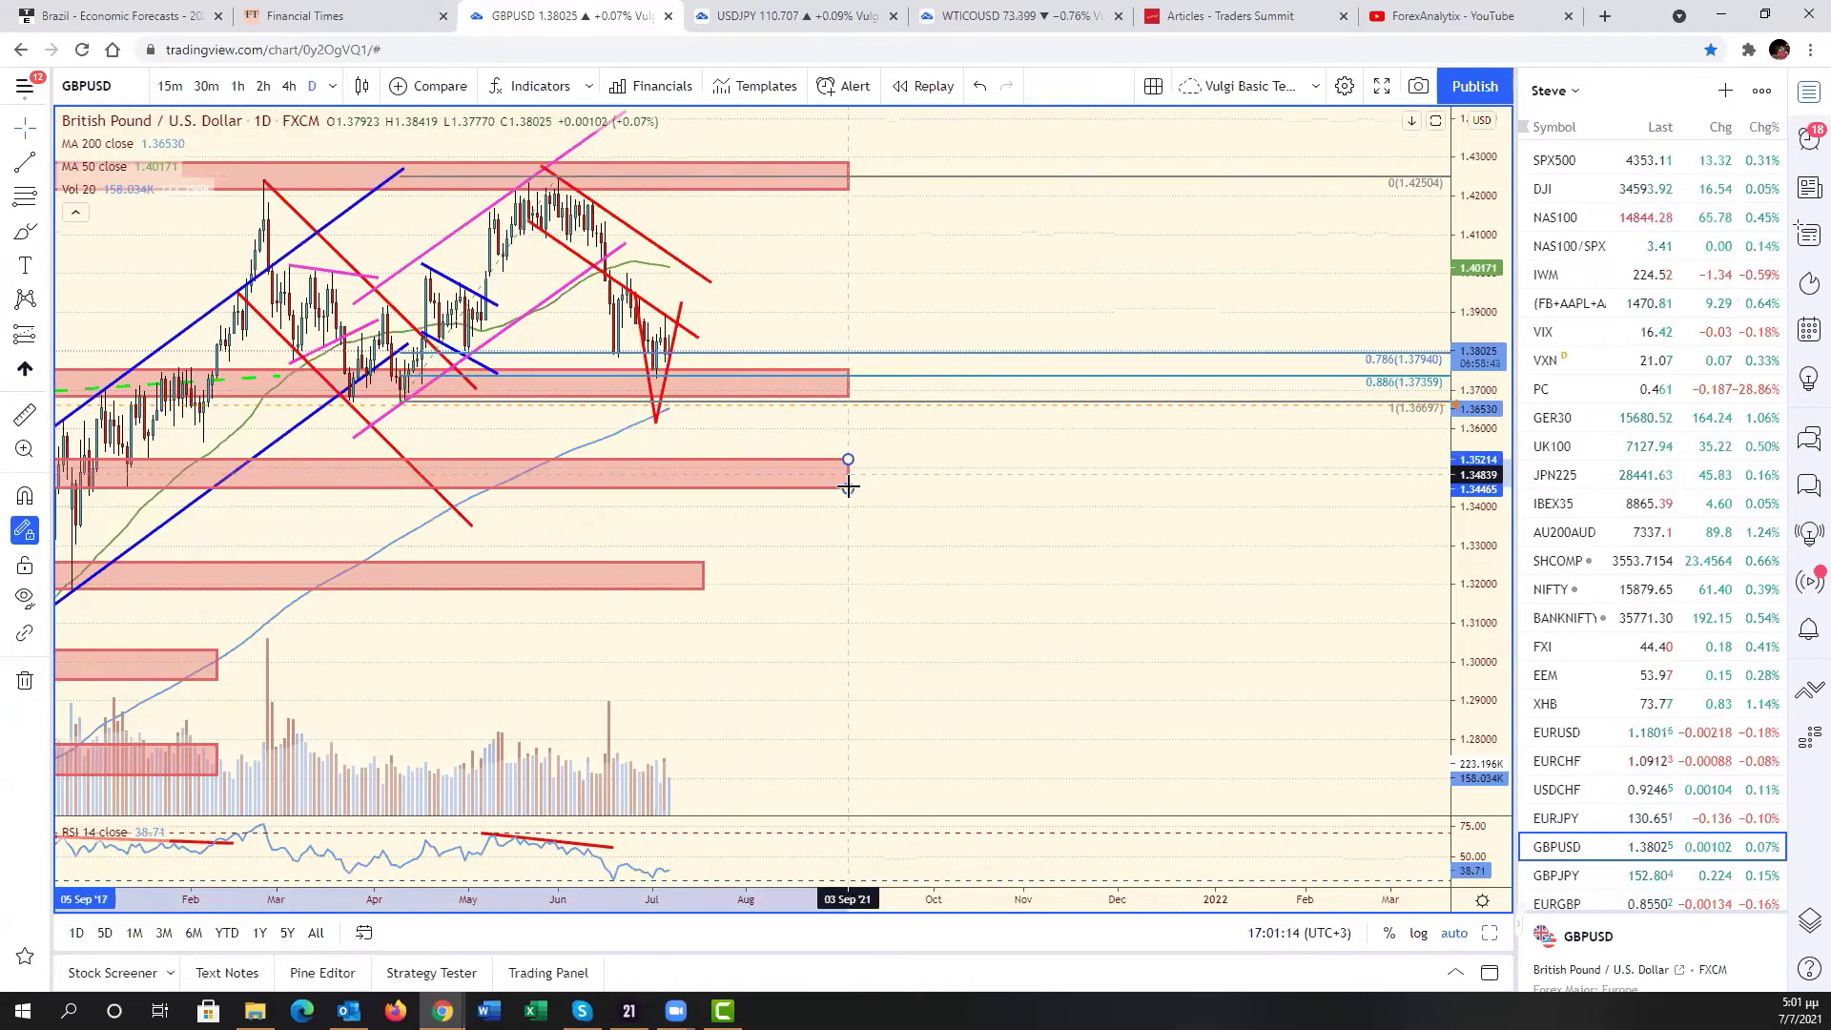
pyautogui.moveTo(704, 576); pyautogui.dragTo(846, 585)
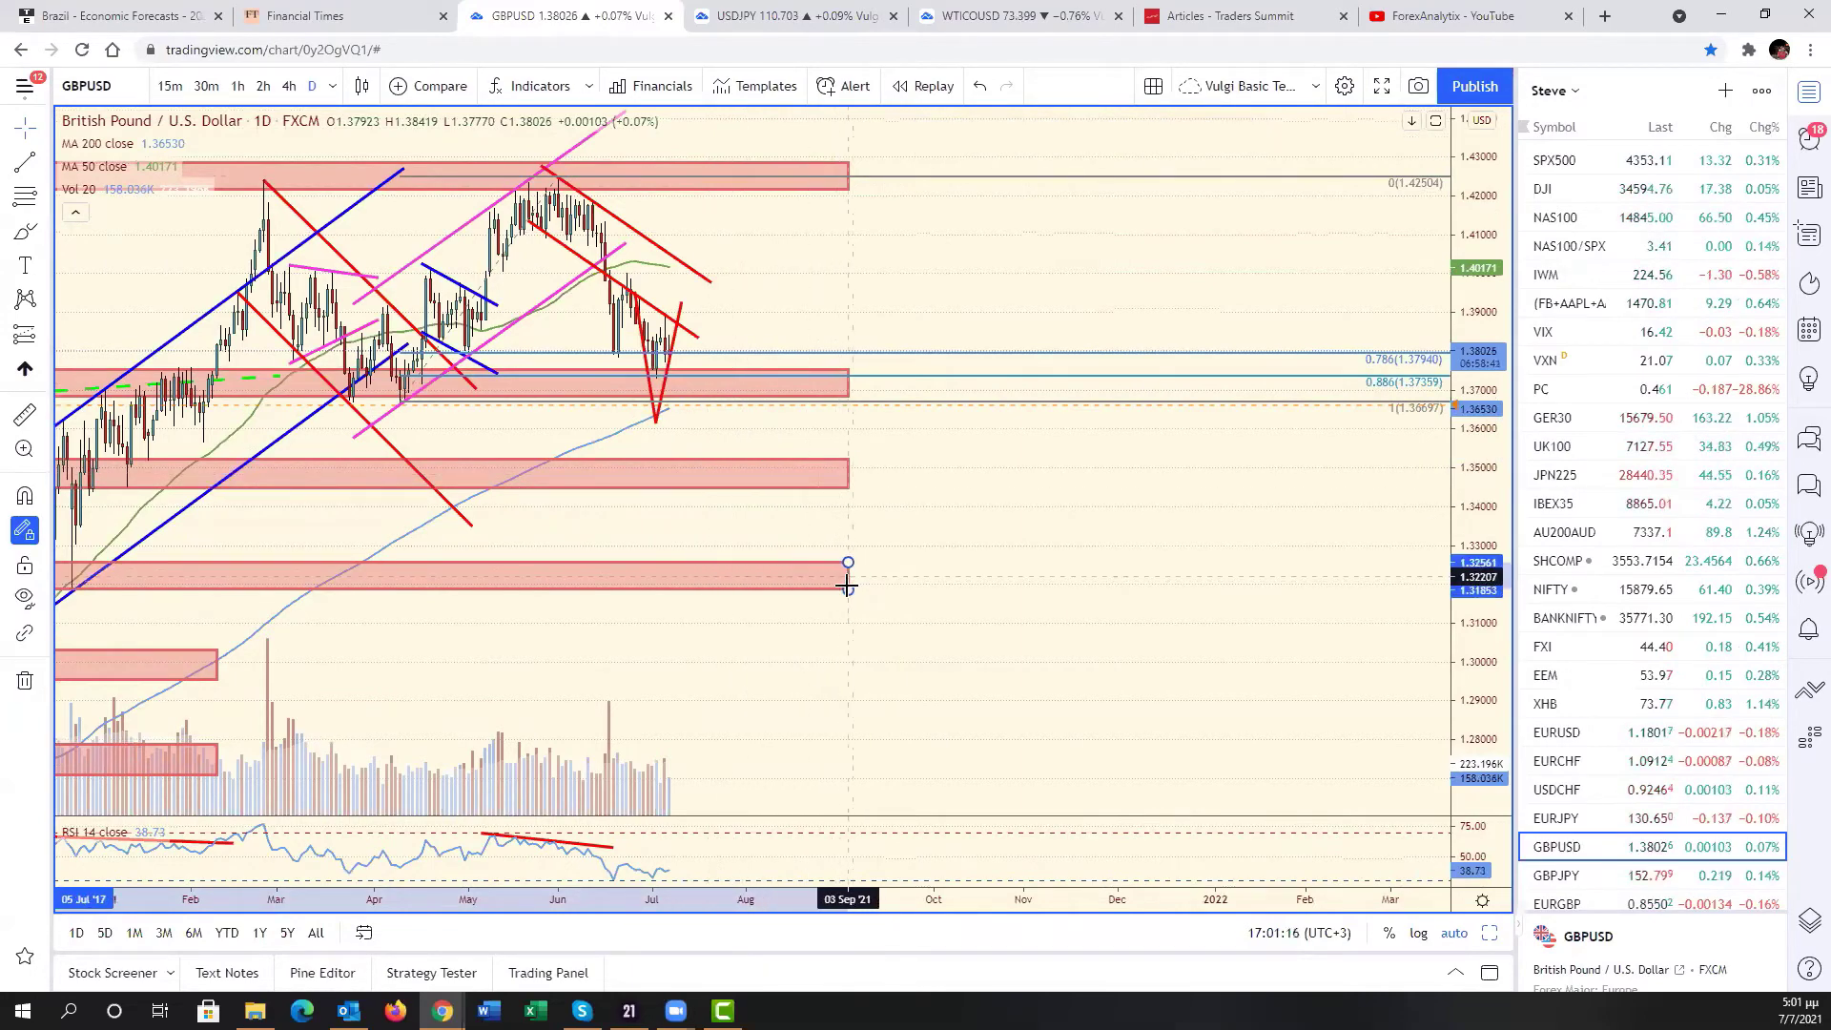
pyautogui.scroll(-5, 960, 601)
pyautogui.scroll(-5, 989, 570)
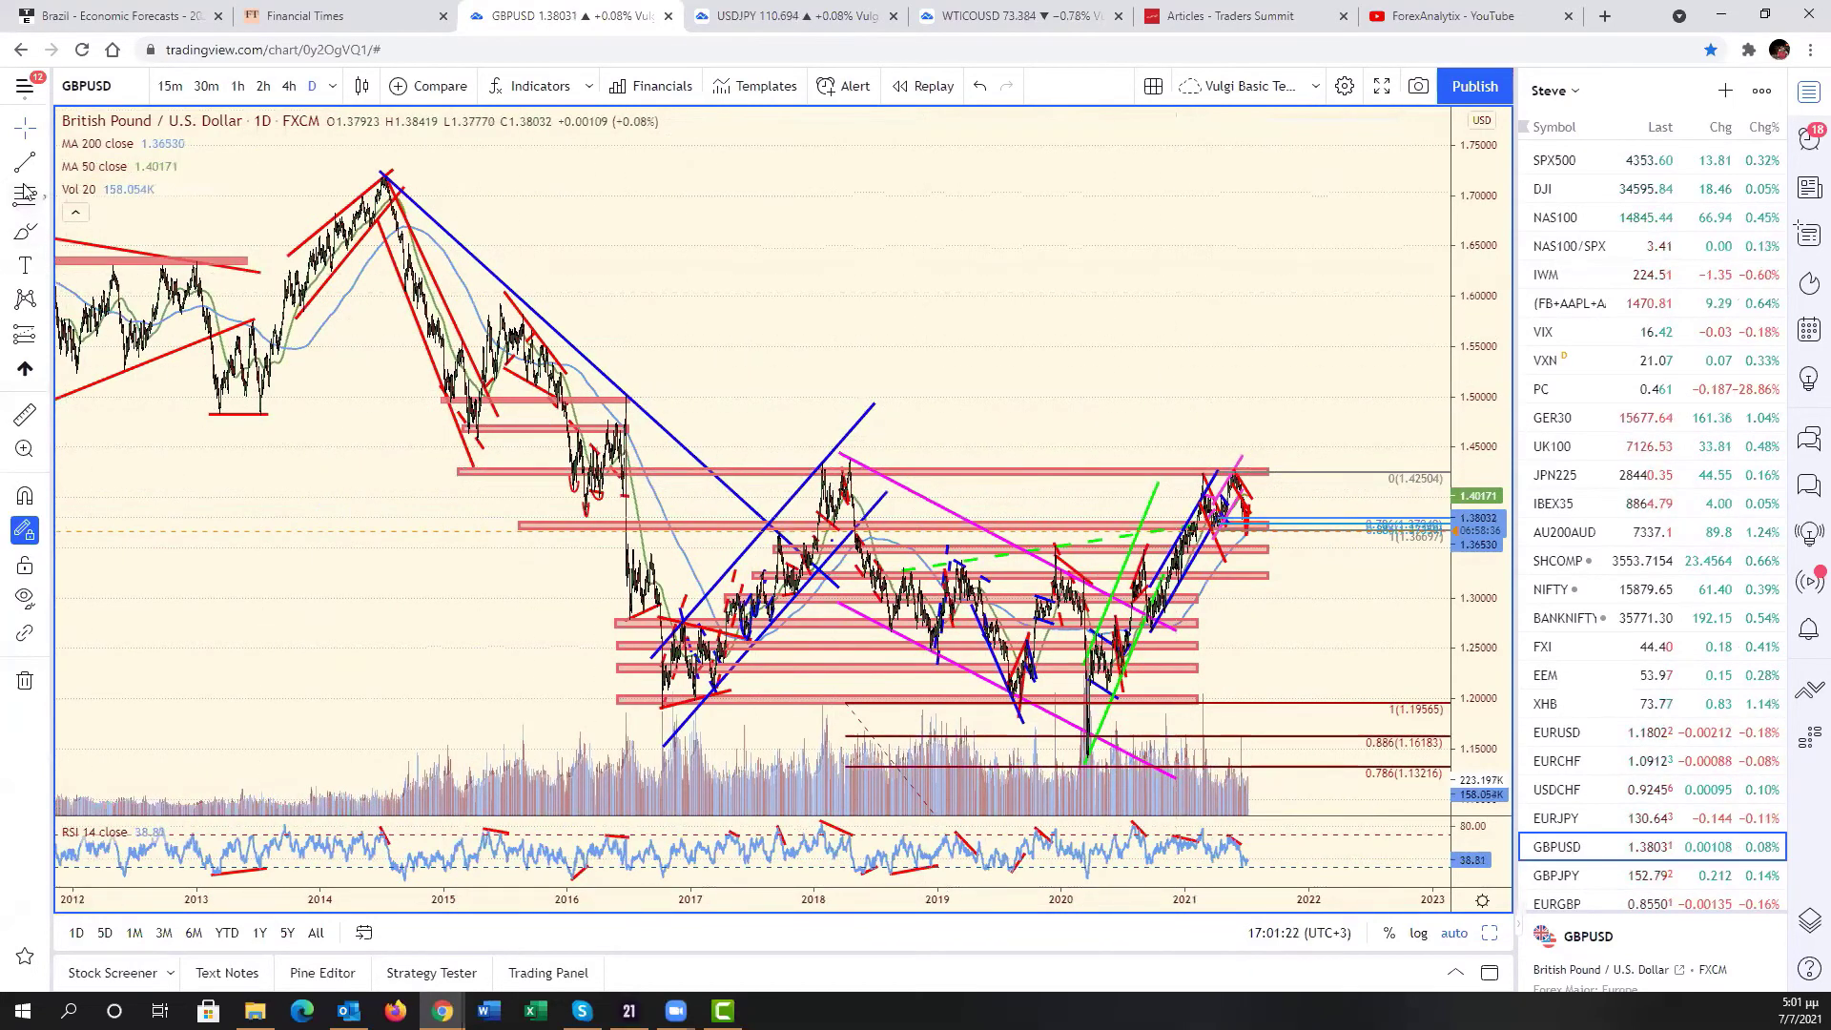
pyautogui.click(1256, 530)
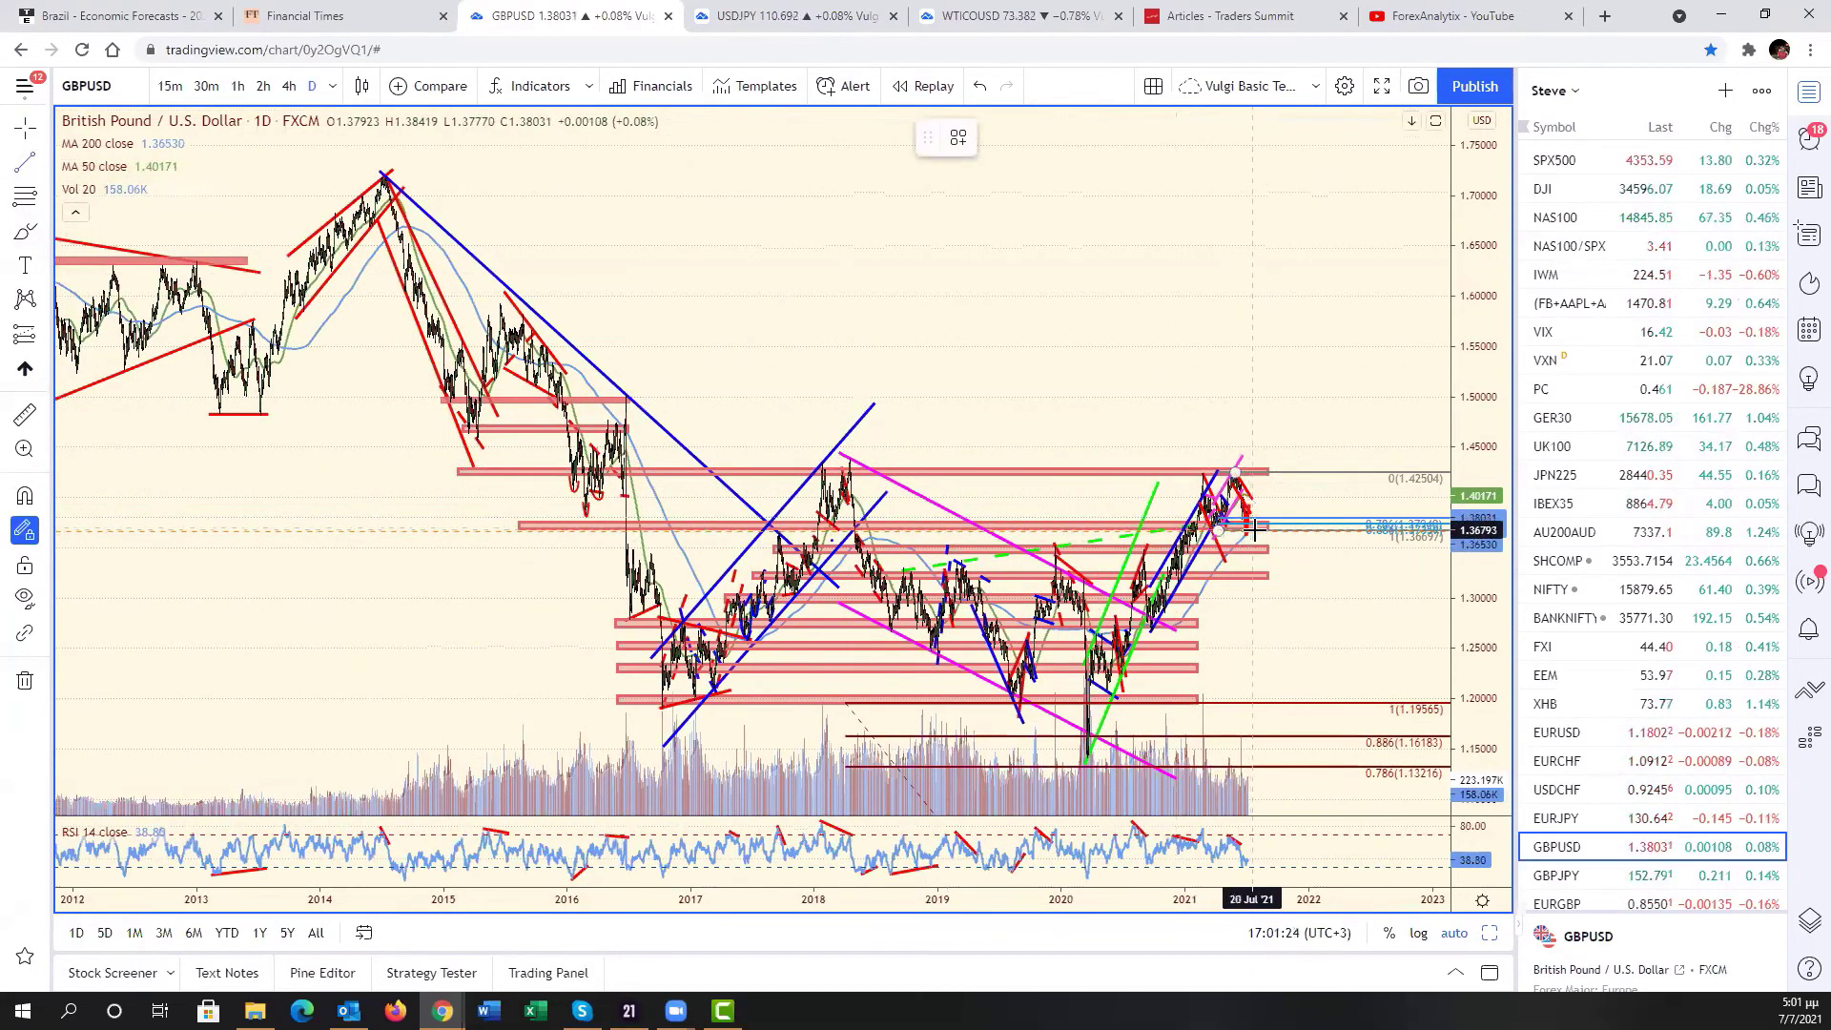
pyautogui.click(1285, 573)
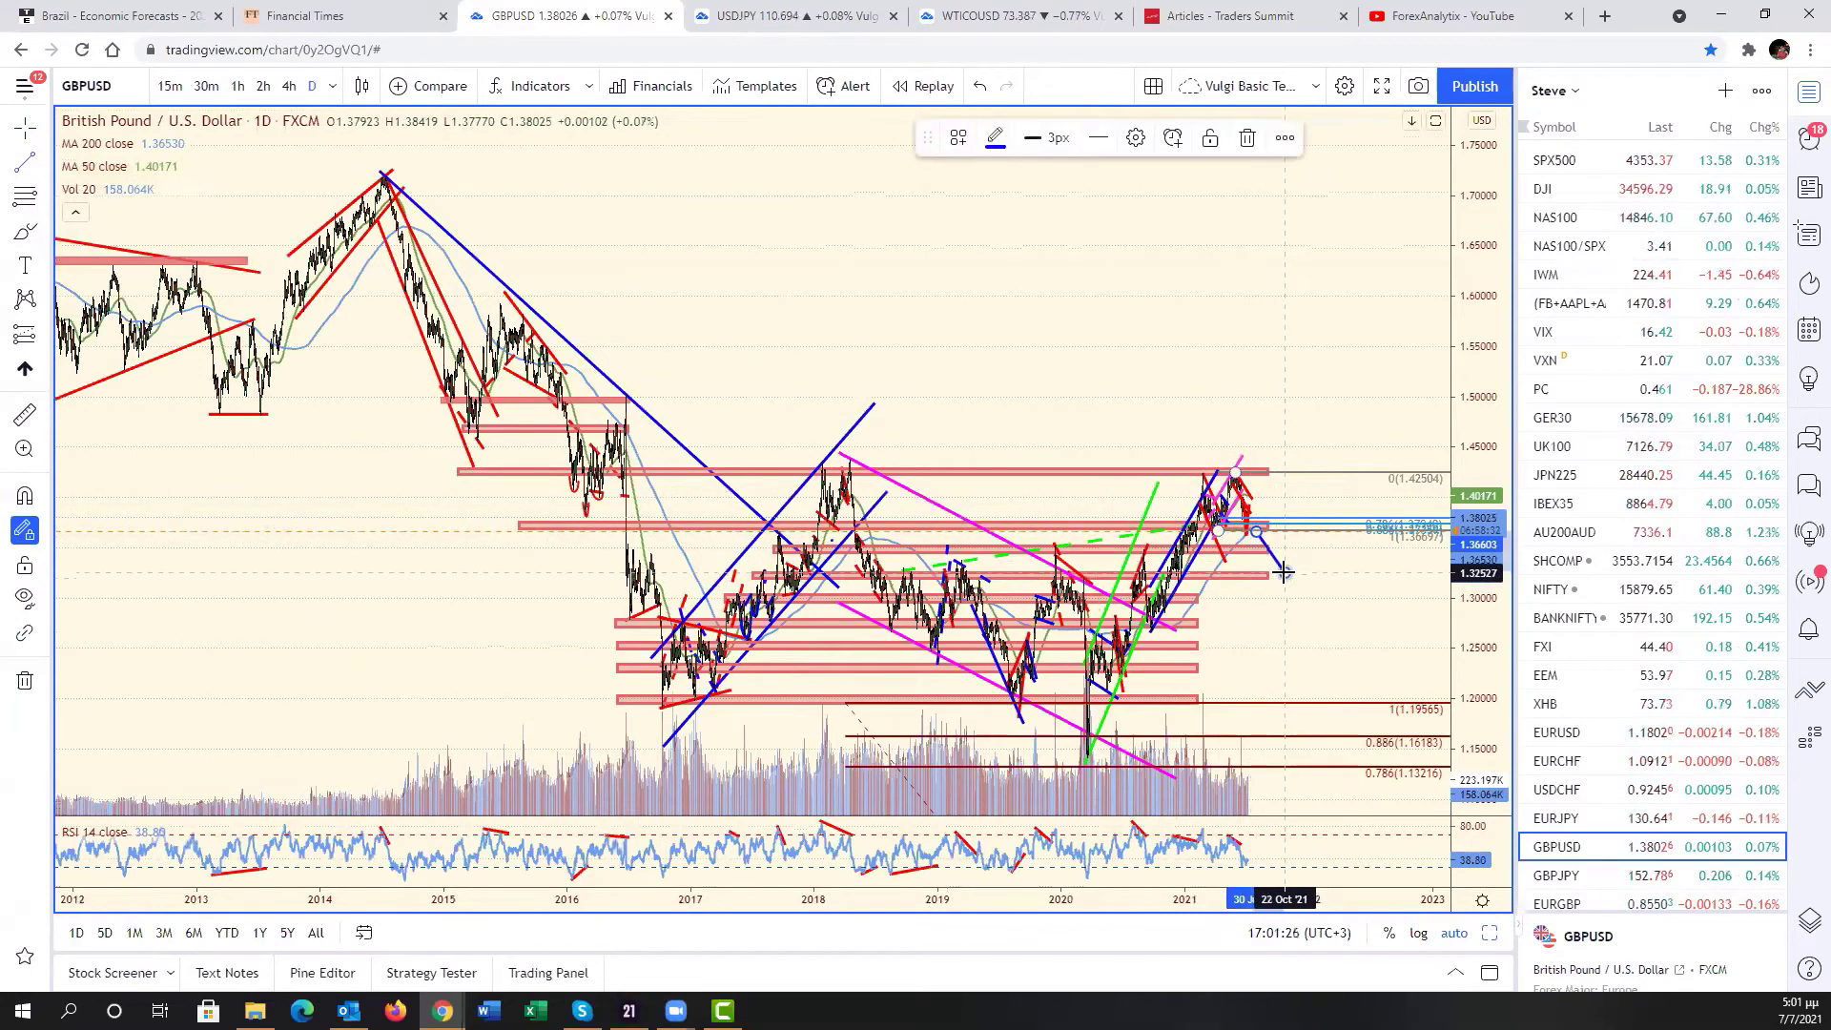
pyautogui.click(1388, 328)
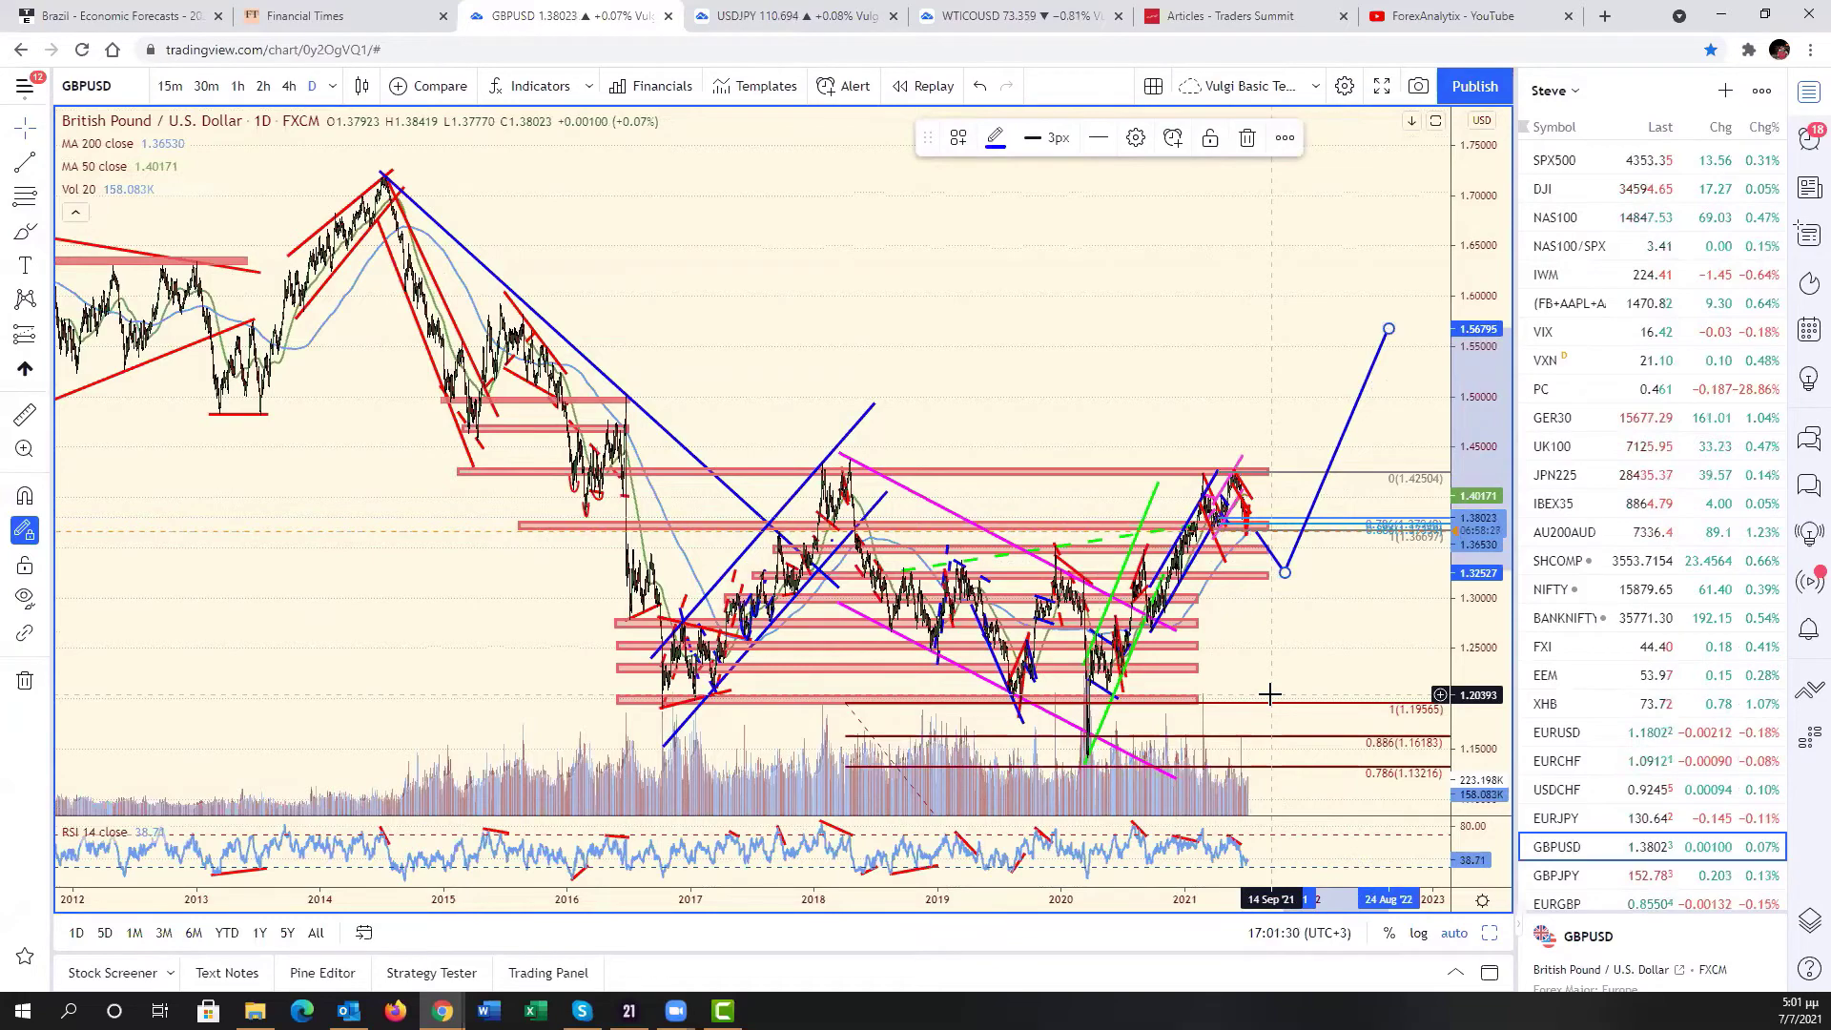
pyautogui.scroll(3, 1240, 677)
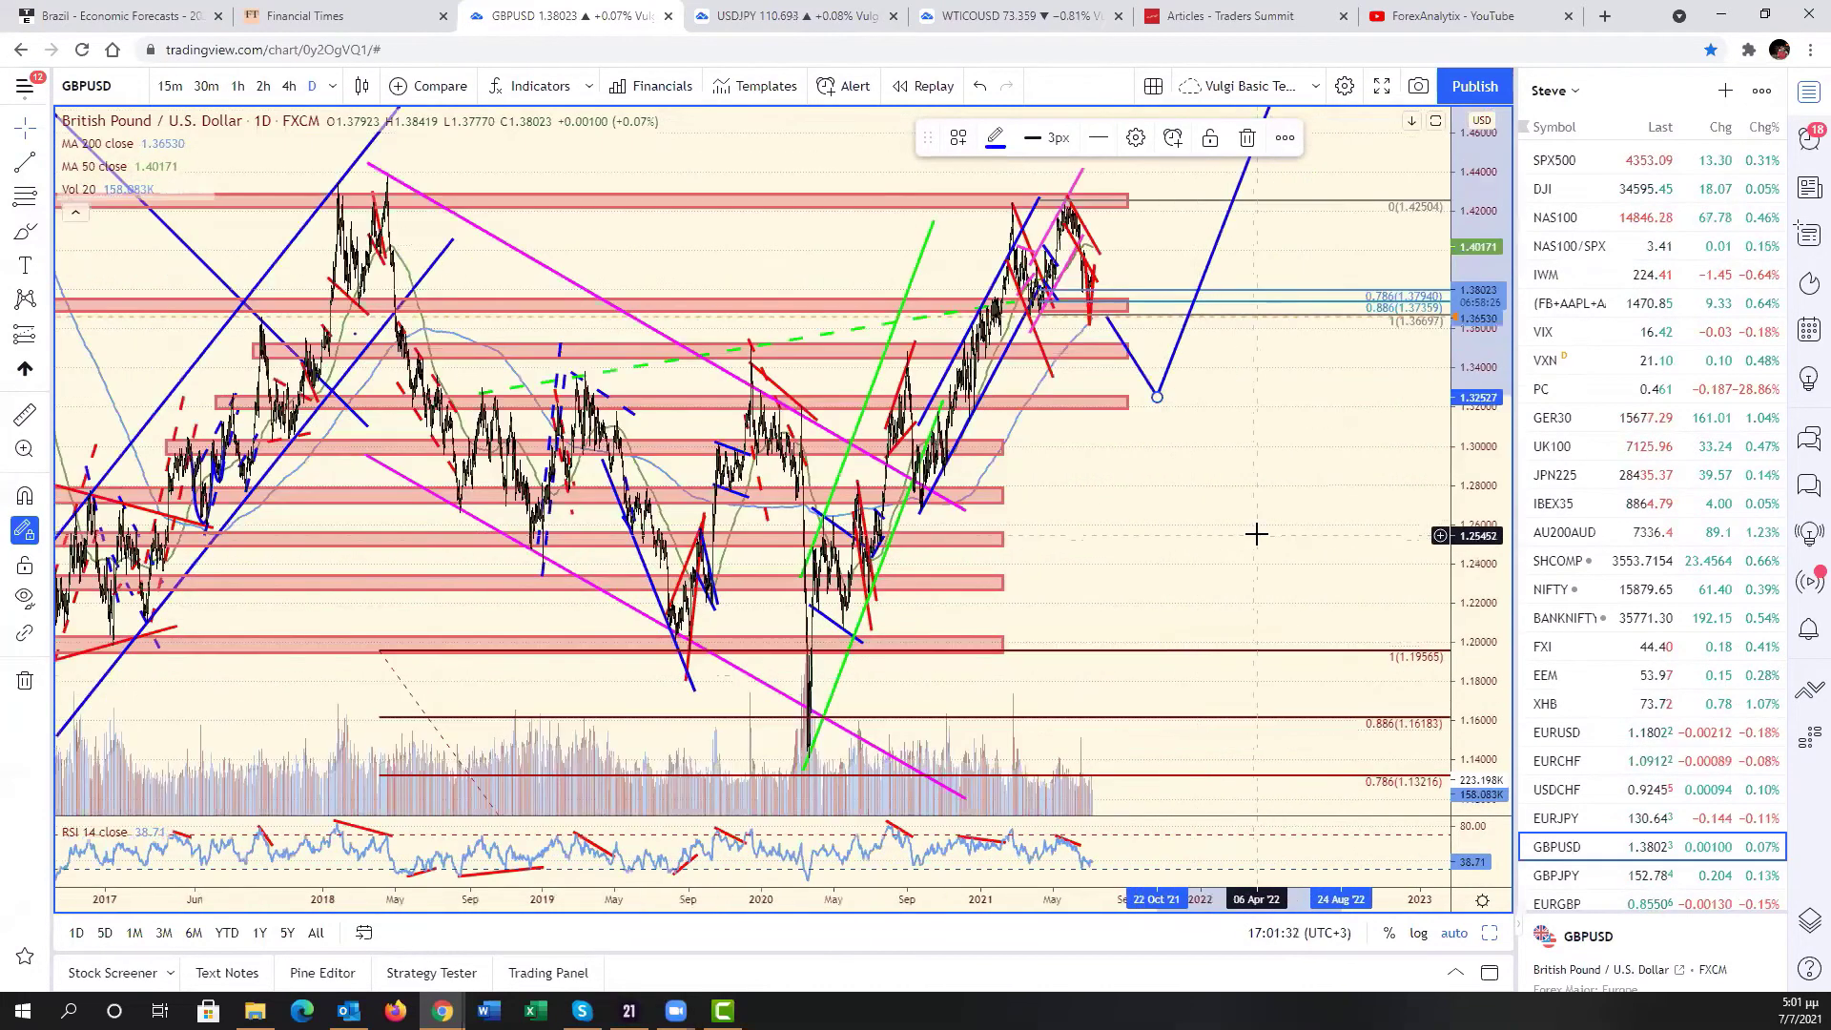
pyautogui.scroll(-2, 1224, 507)
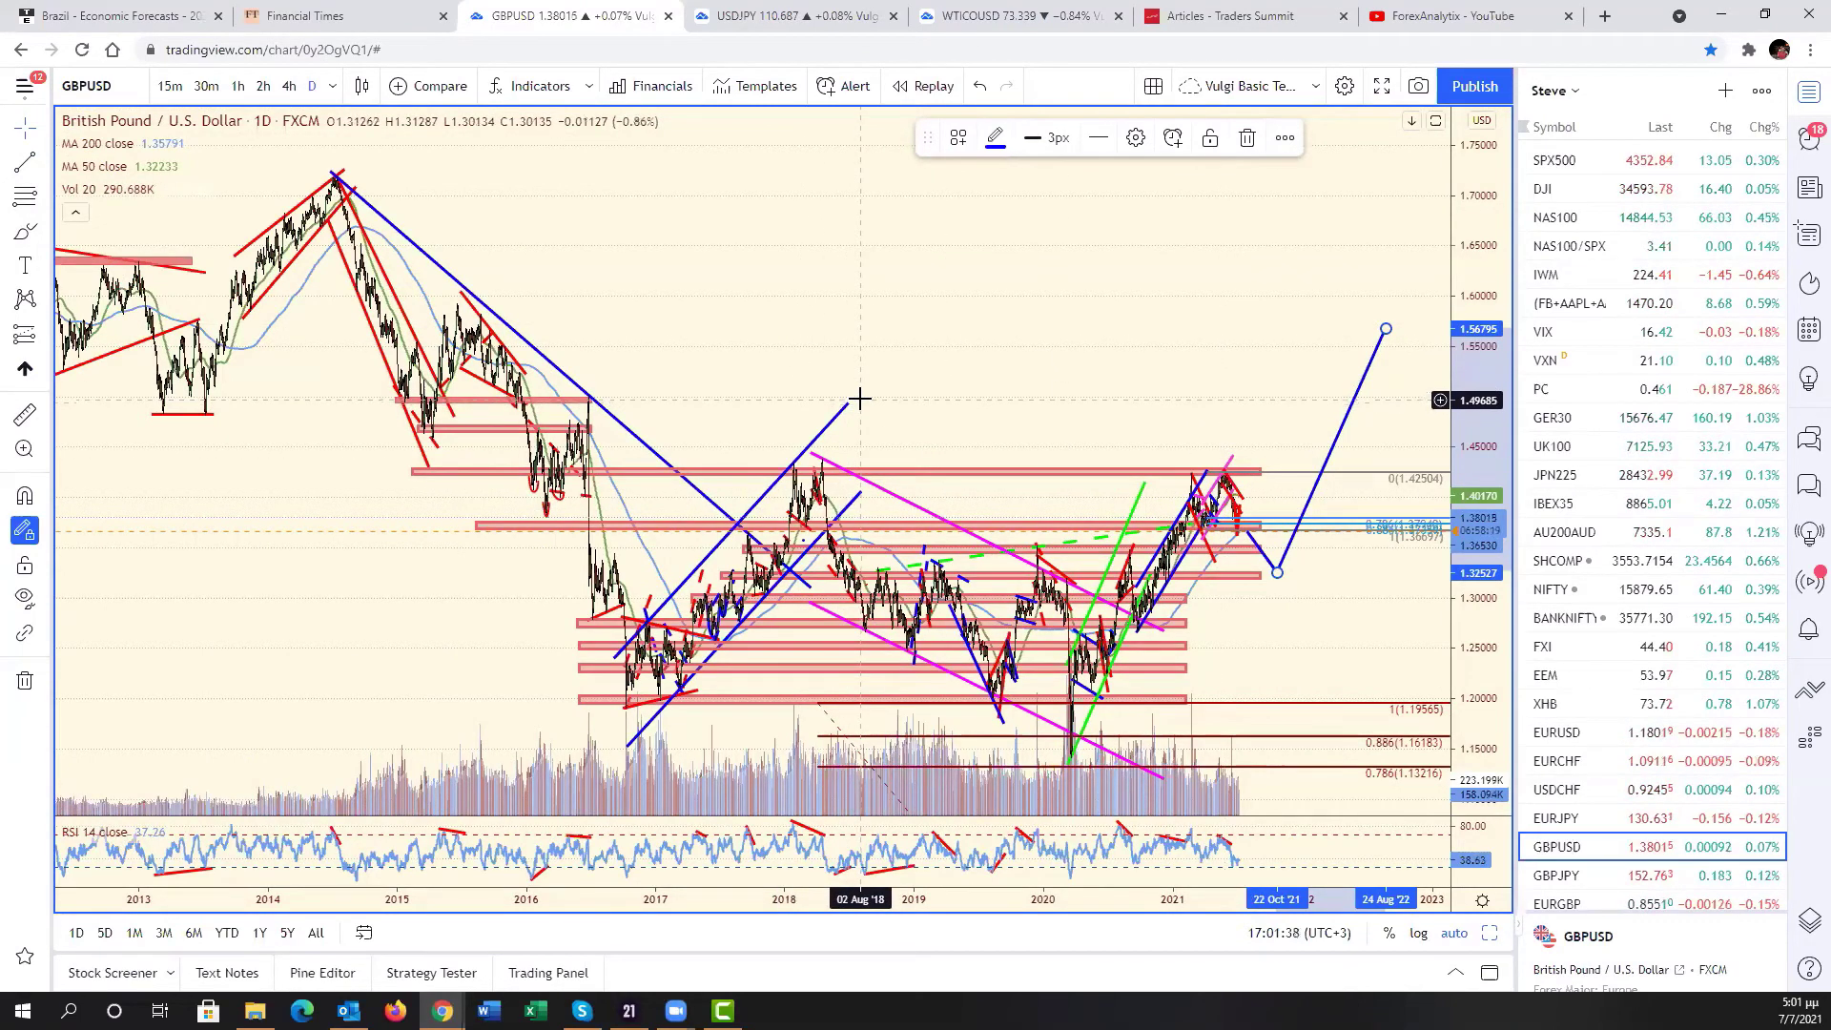
pyautogui.scroll(6, 859, 399)
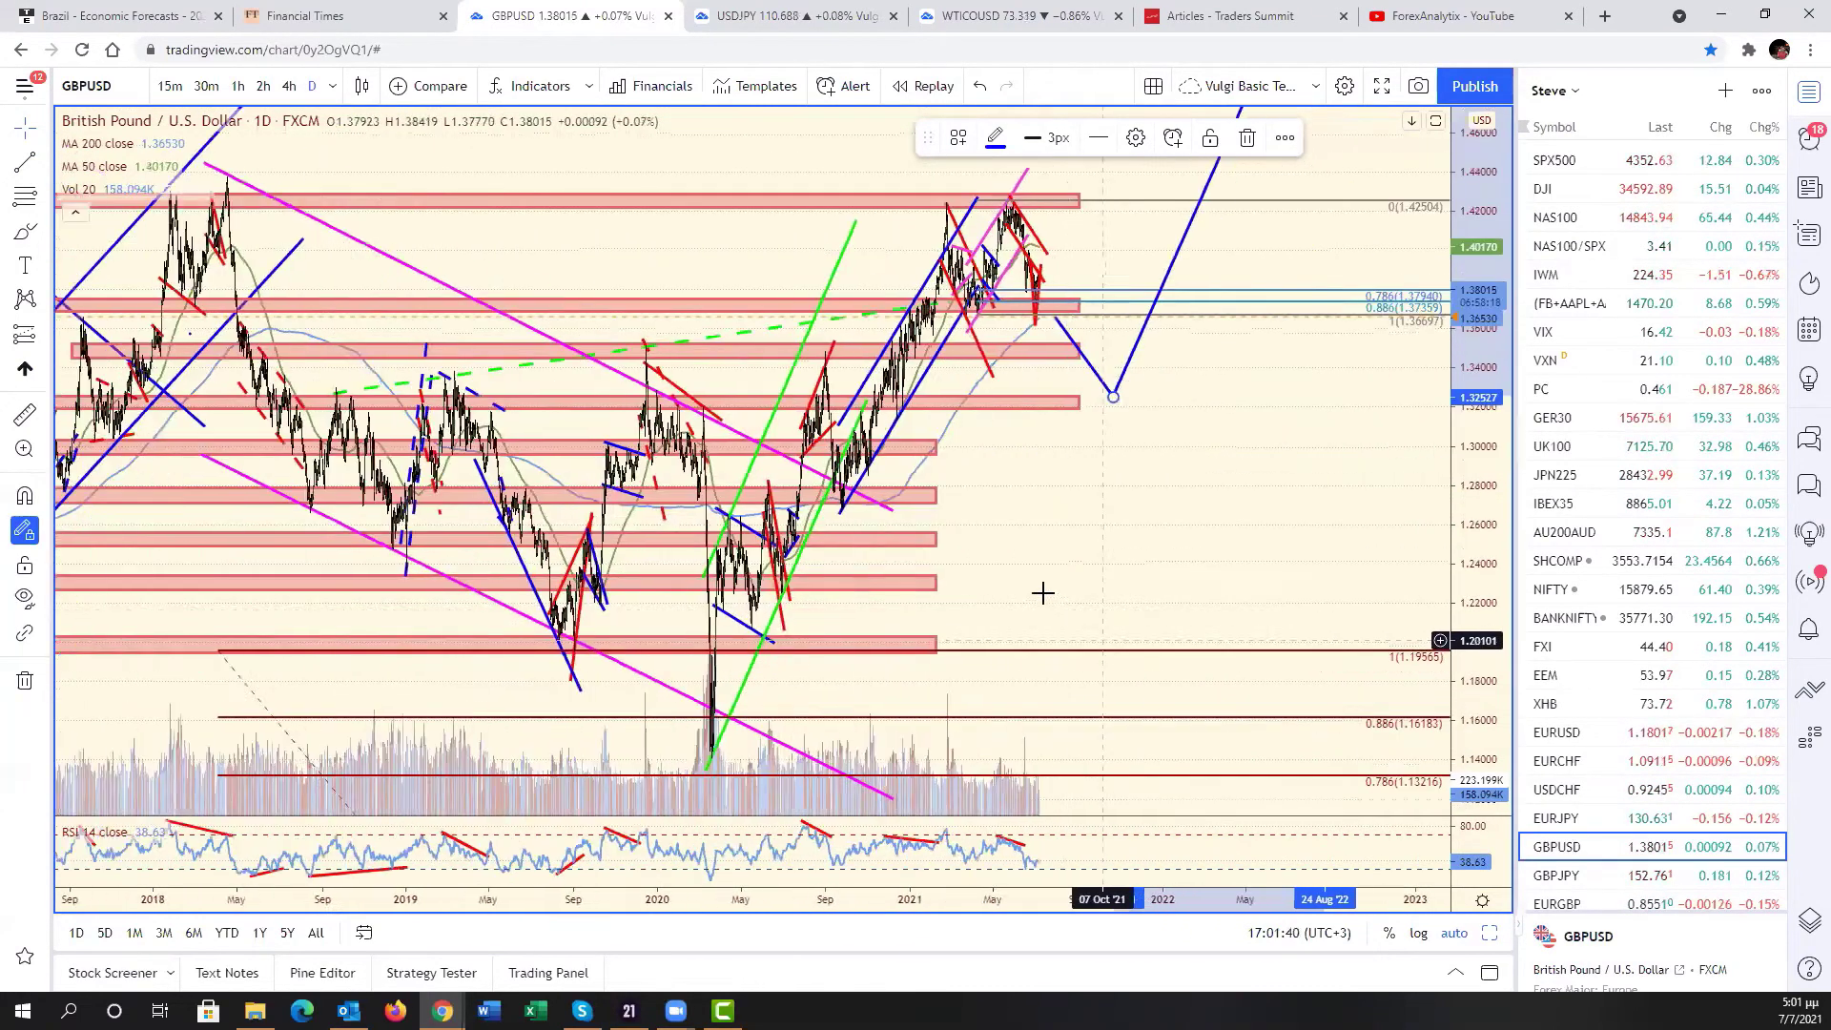
pyautogui.hotkey('ctrl', 'z')
pyautogui.hotkey('ctrl', 'z')
pyautogui.hotkey('ctrl', 'z')
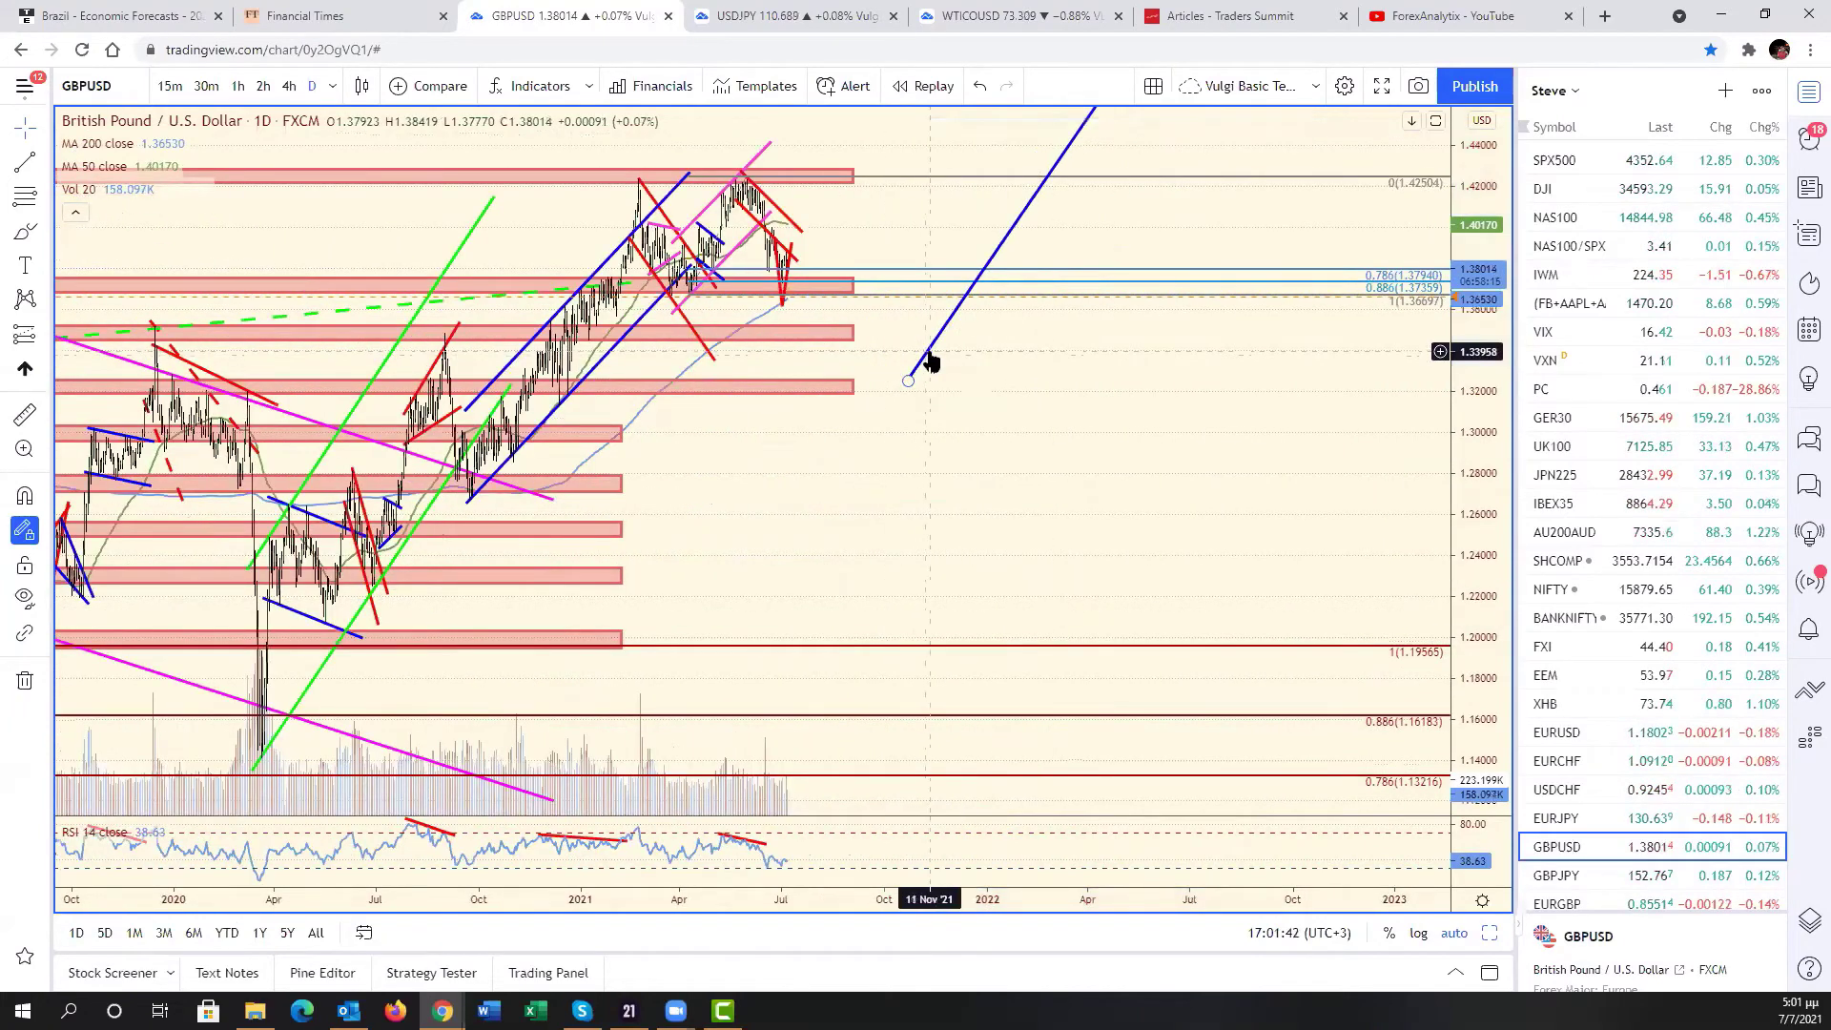
pyautogui.scroll(3, 633, 450)
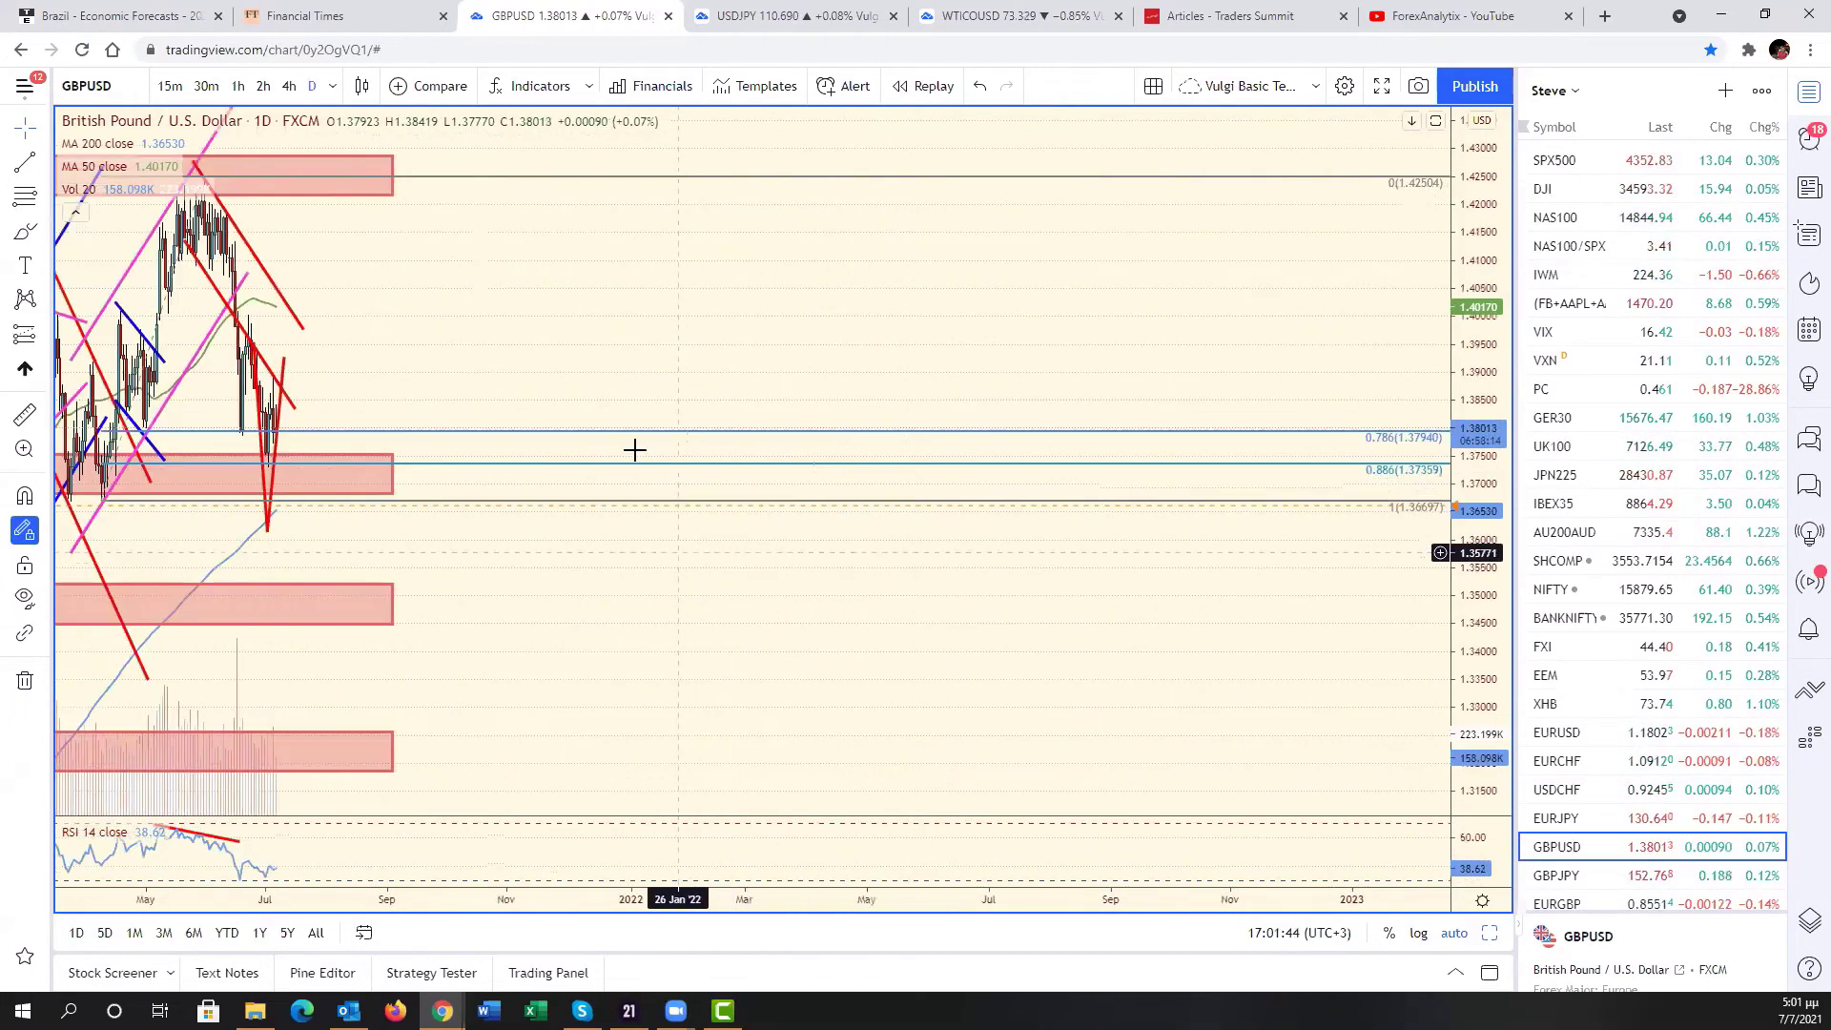
pyautogui.moveTo(632, 449); pyautogui.dragTo(1243, 541)
pyautogui.scroll(5, 1243, 541)
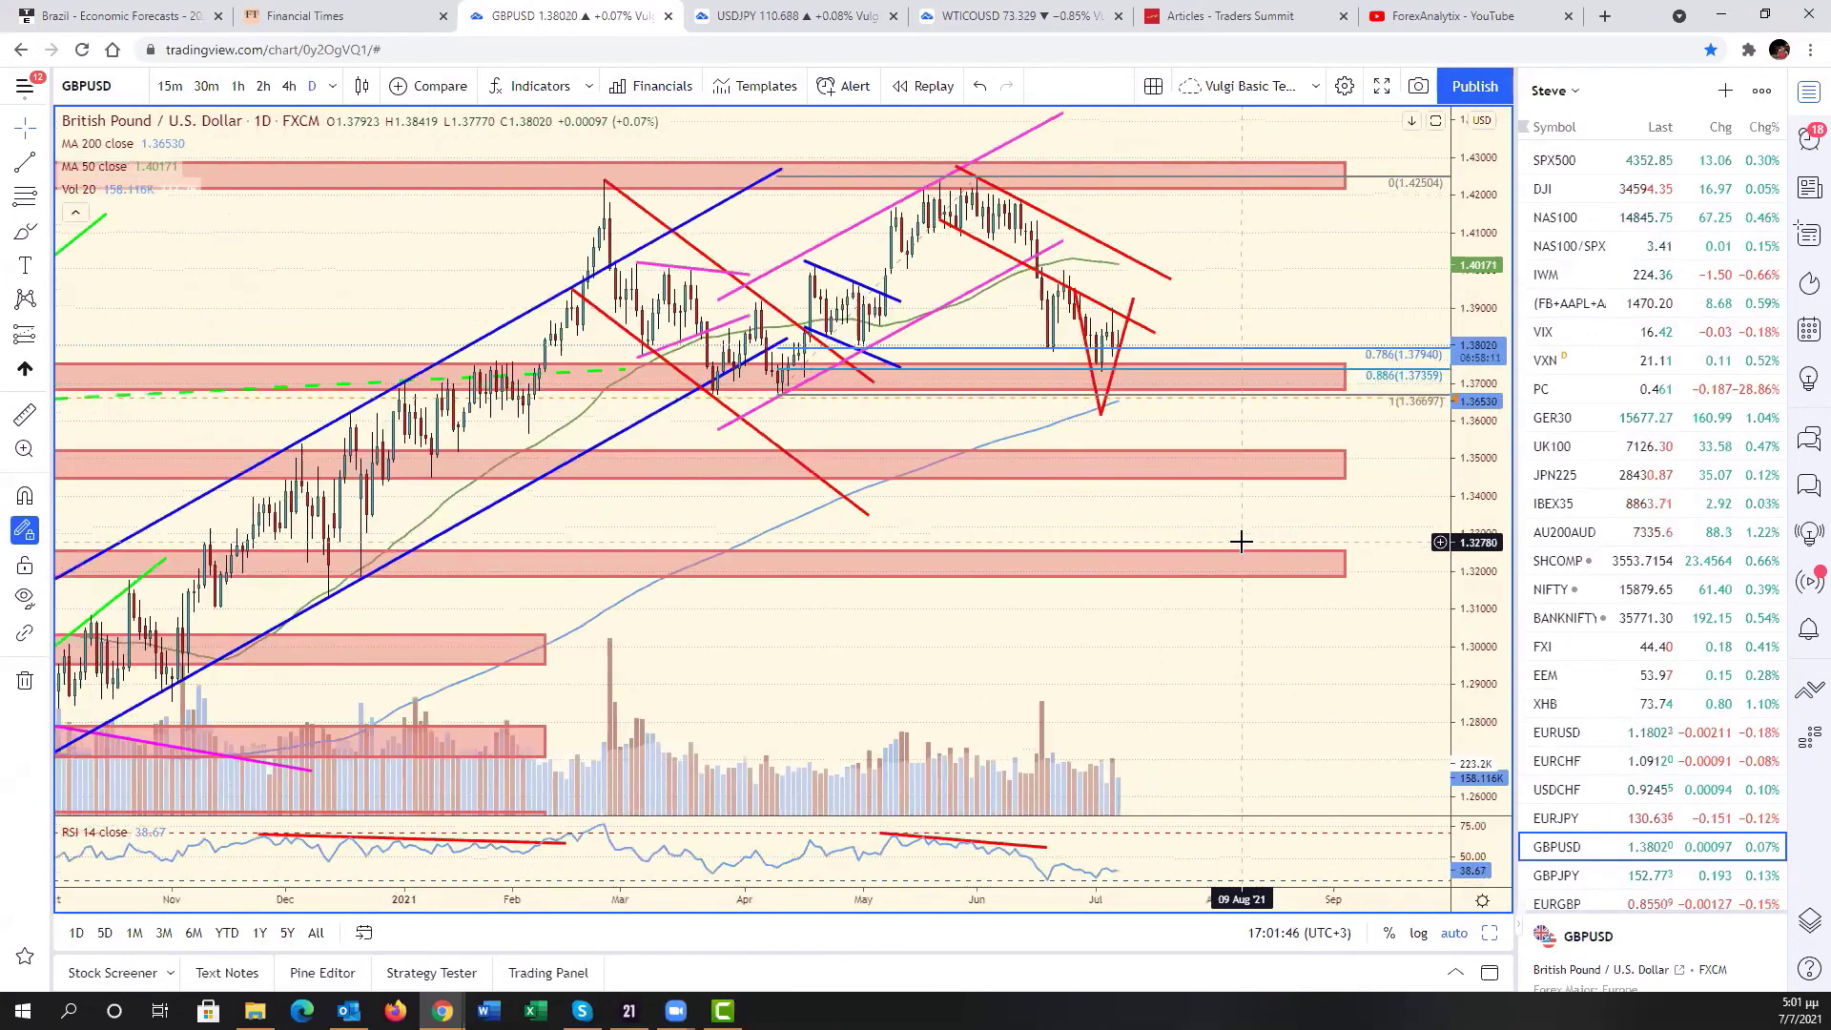
pyautogui.hscroll(-5, 1238, 355)
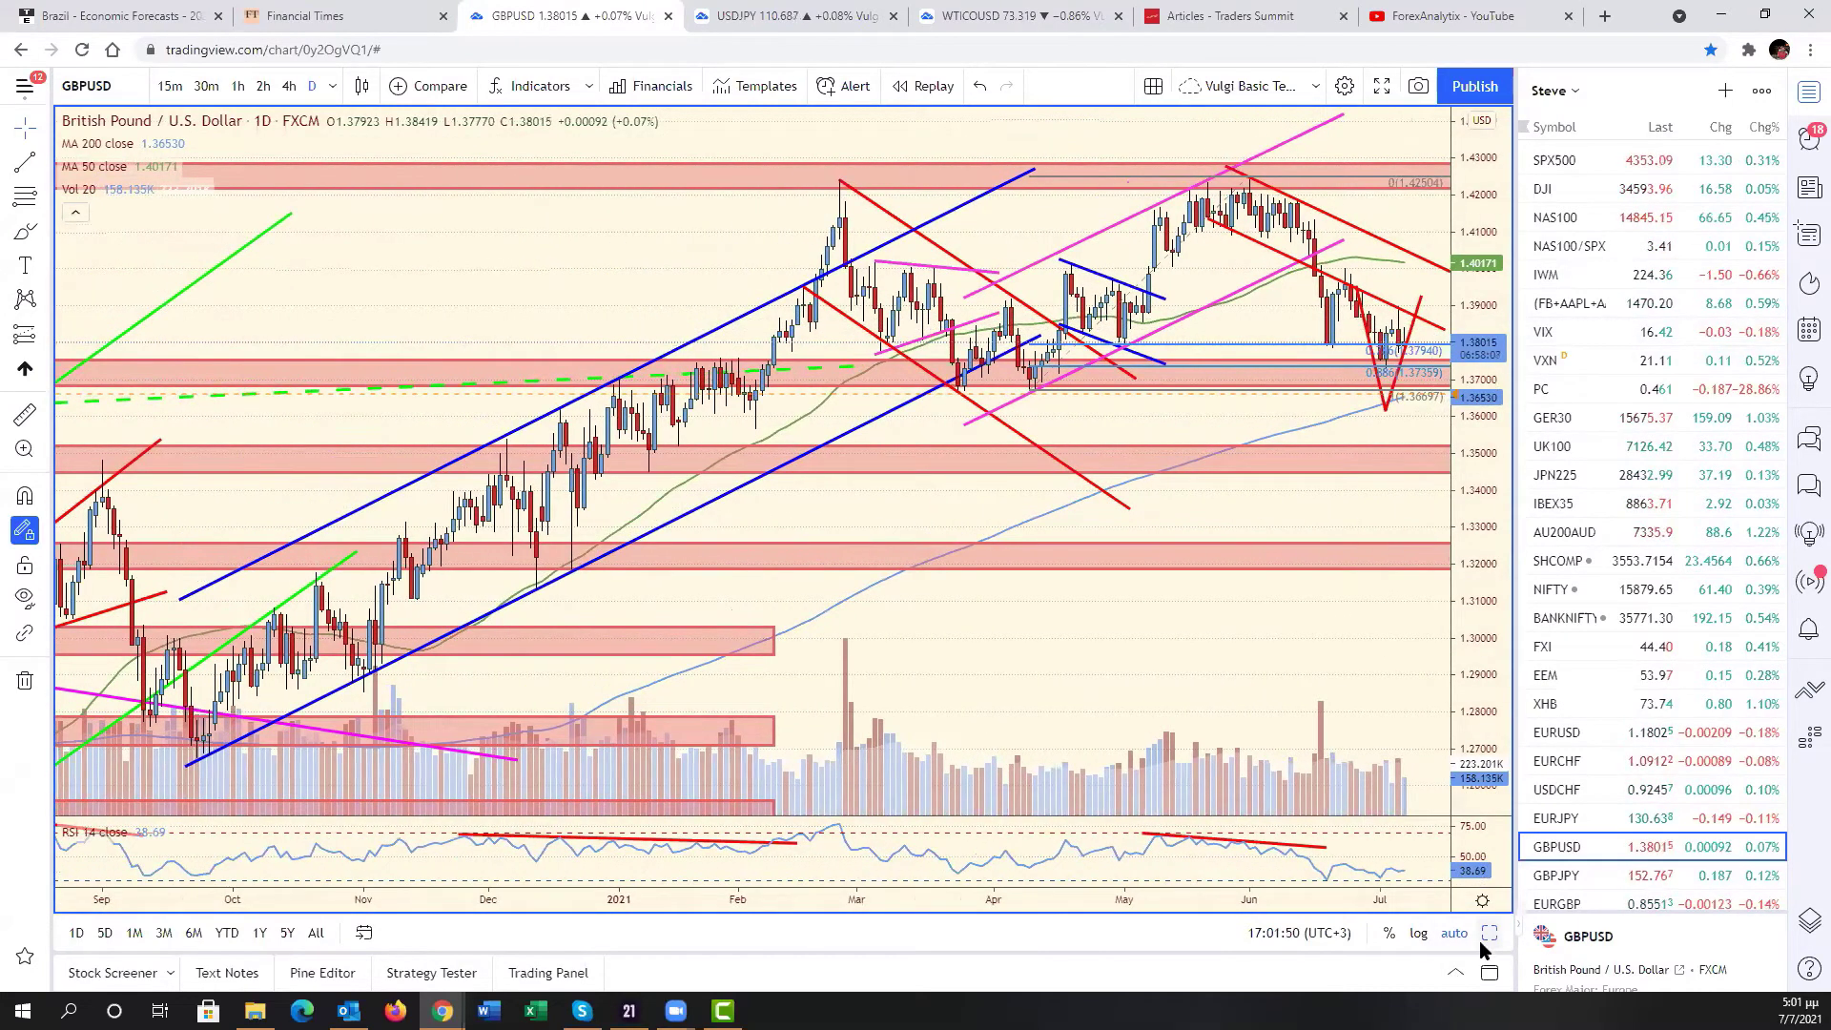
# - Restore the six-chart grid and select the GDX pane, then the Invesco Solar pane
pyautogui.click(1489, 933)
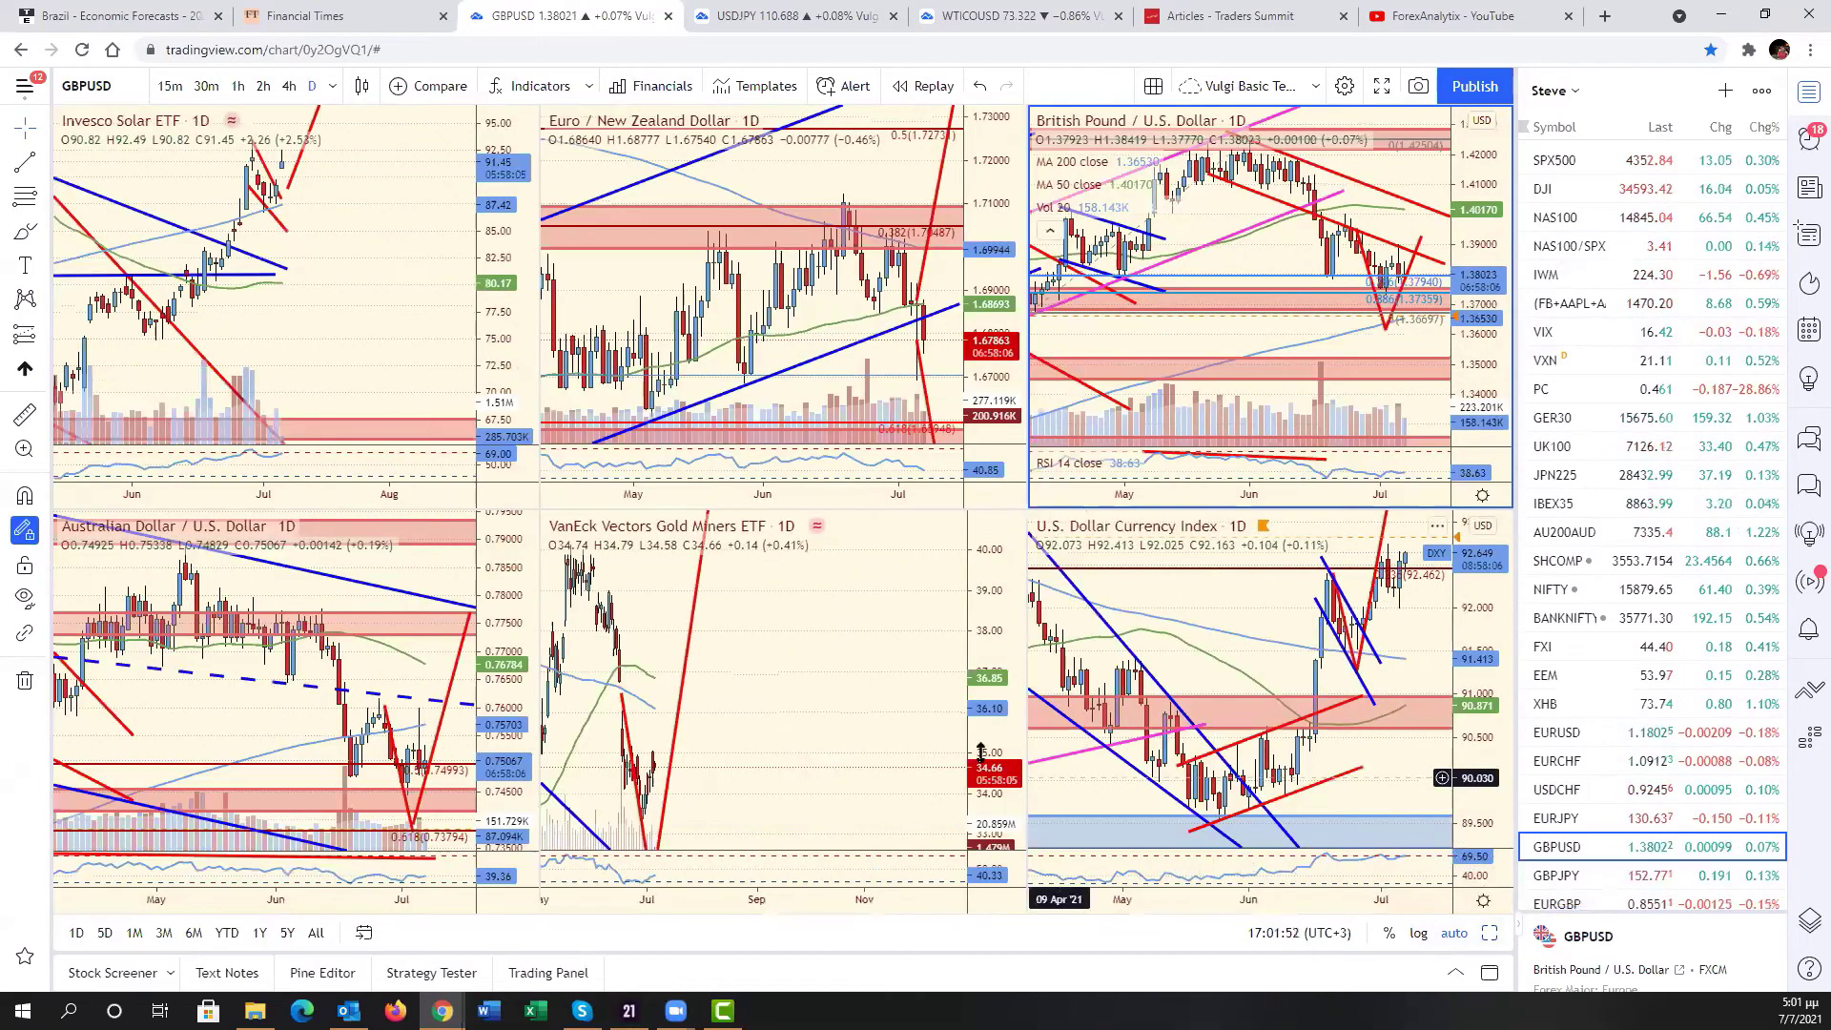
pyautogui.click(814, 688)
pyautogui.scroll(4, 830, 677)
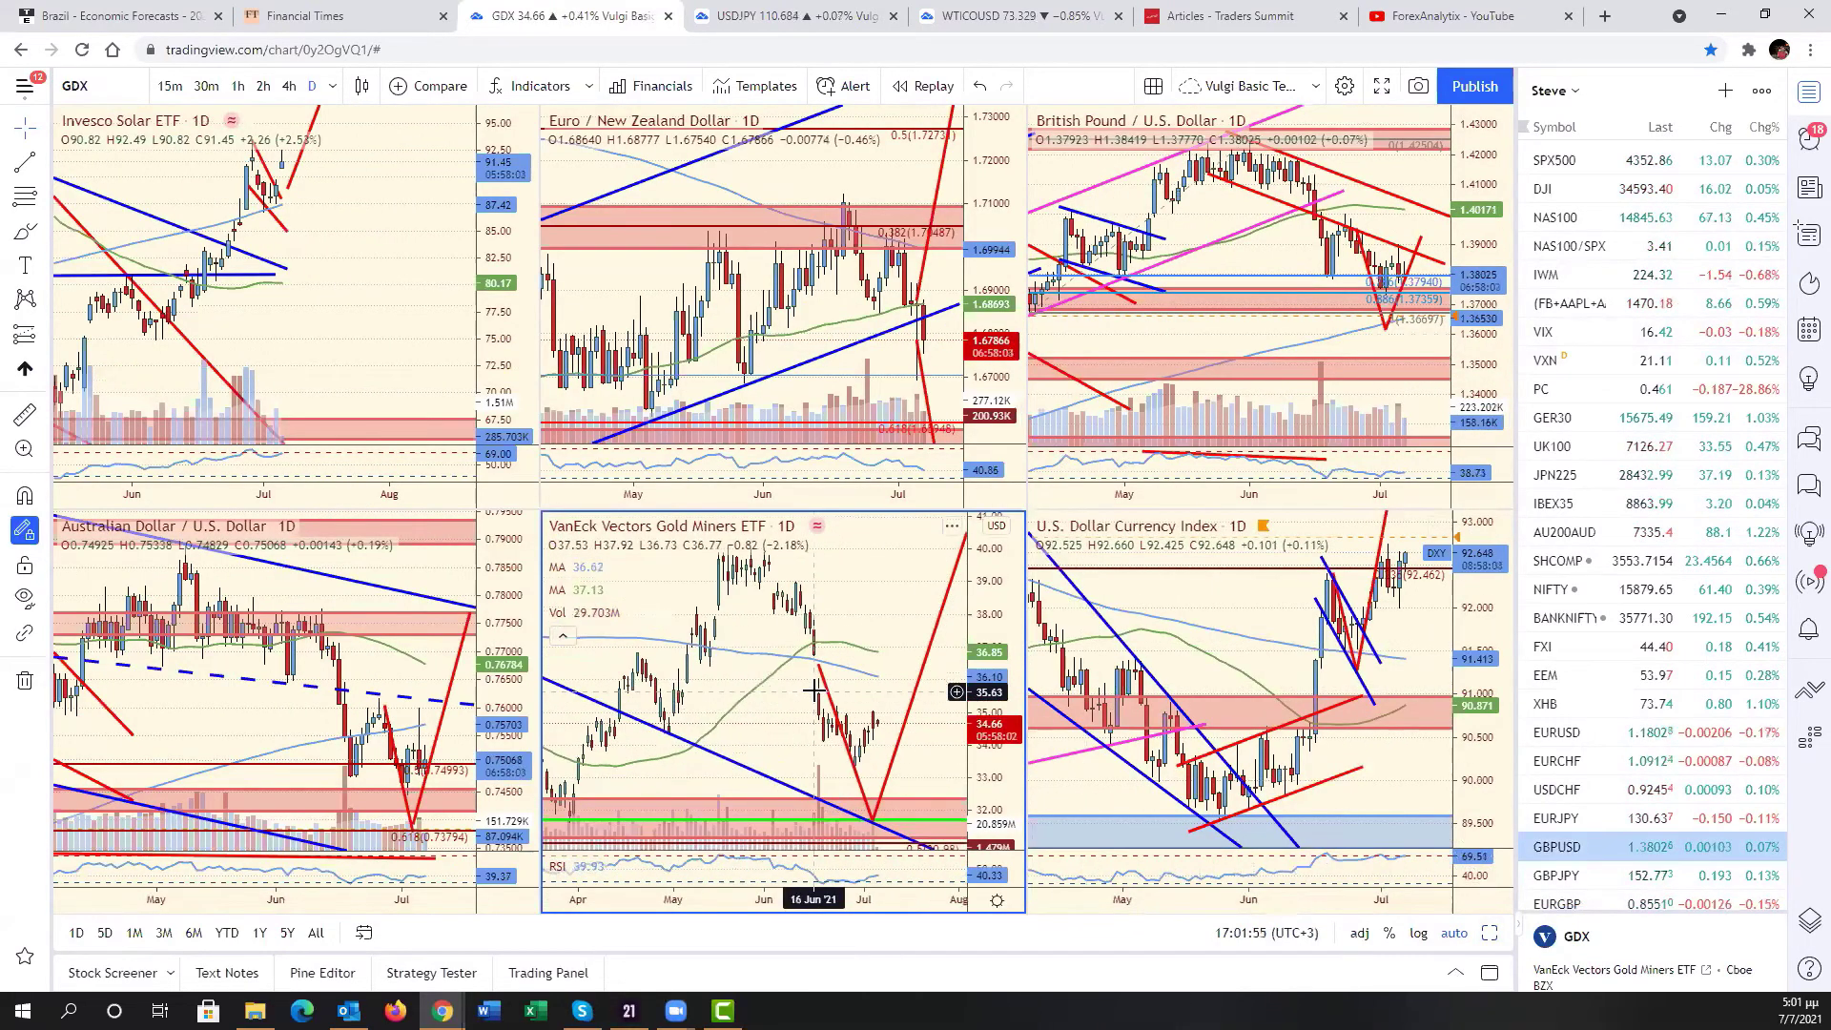
pyautogui.scroll(3, 847, 668)
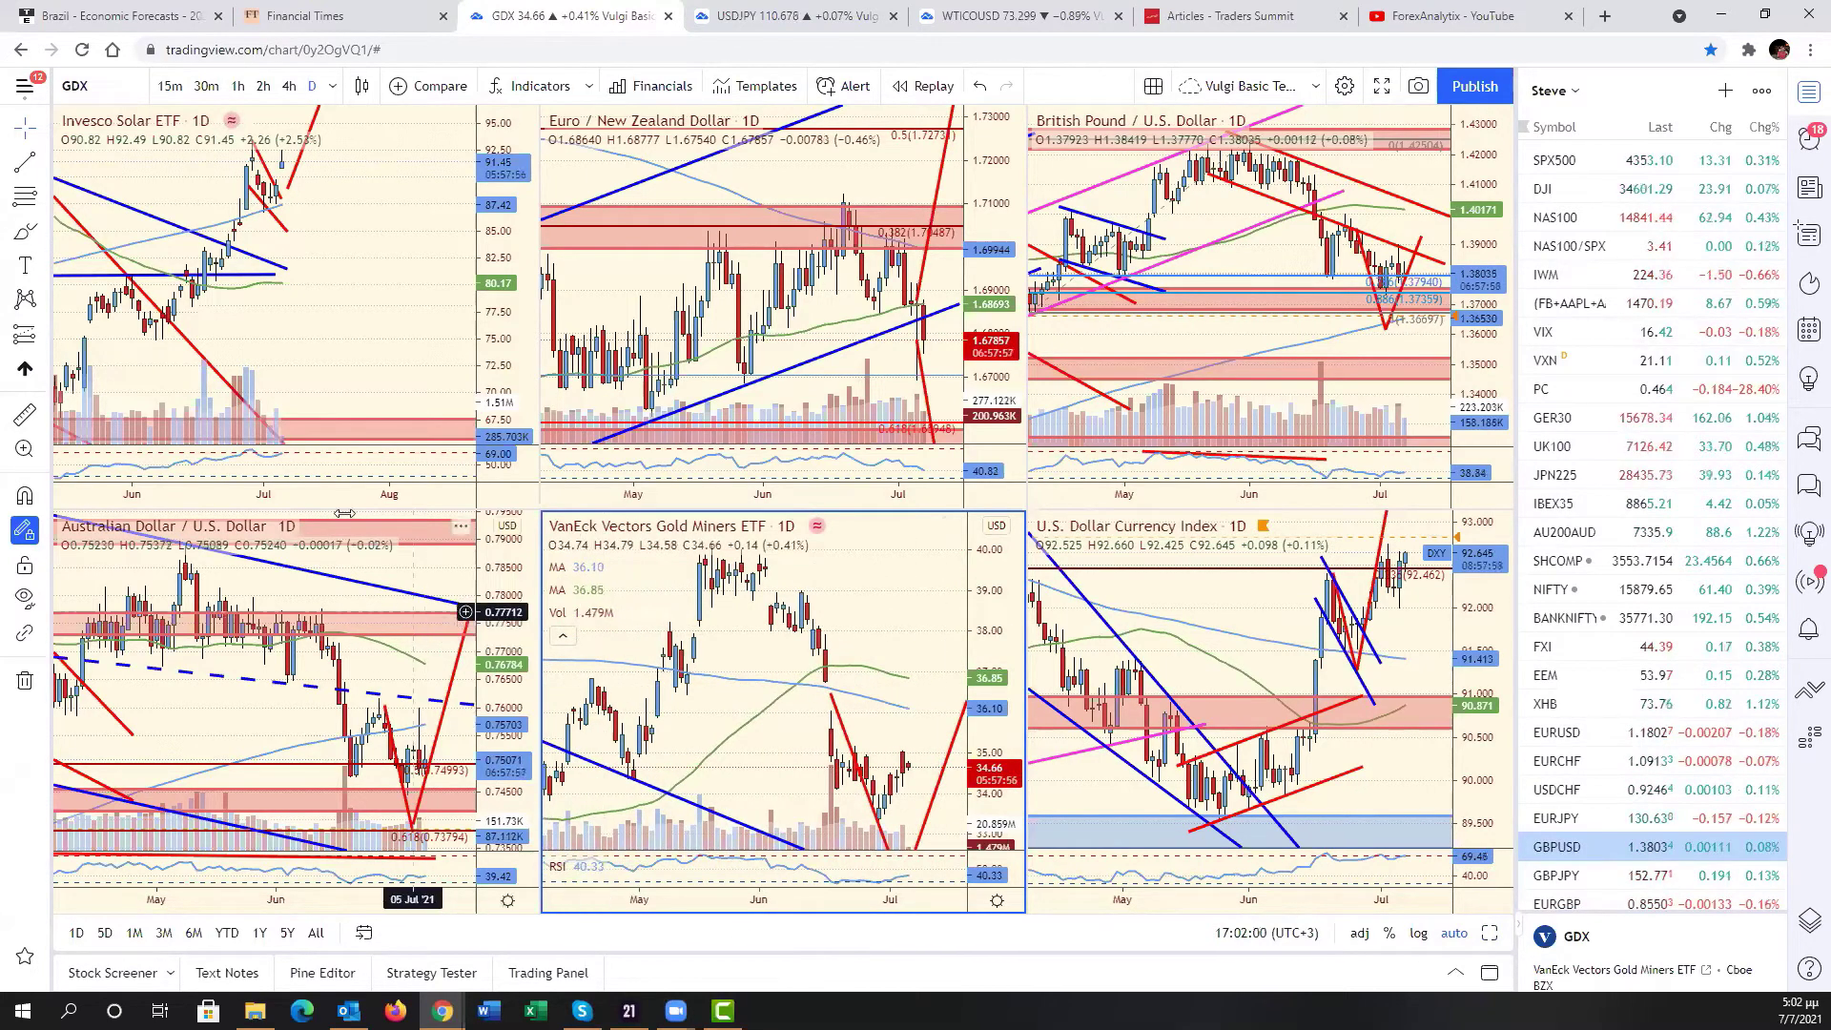
pyautogui.click(322, 308)
# - Load NovoCure (NVCR) into the pane, maximize it, and zoom to view its wedge
pyautogui.click(99, 90)
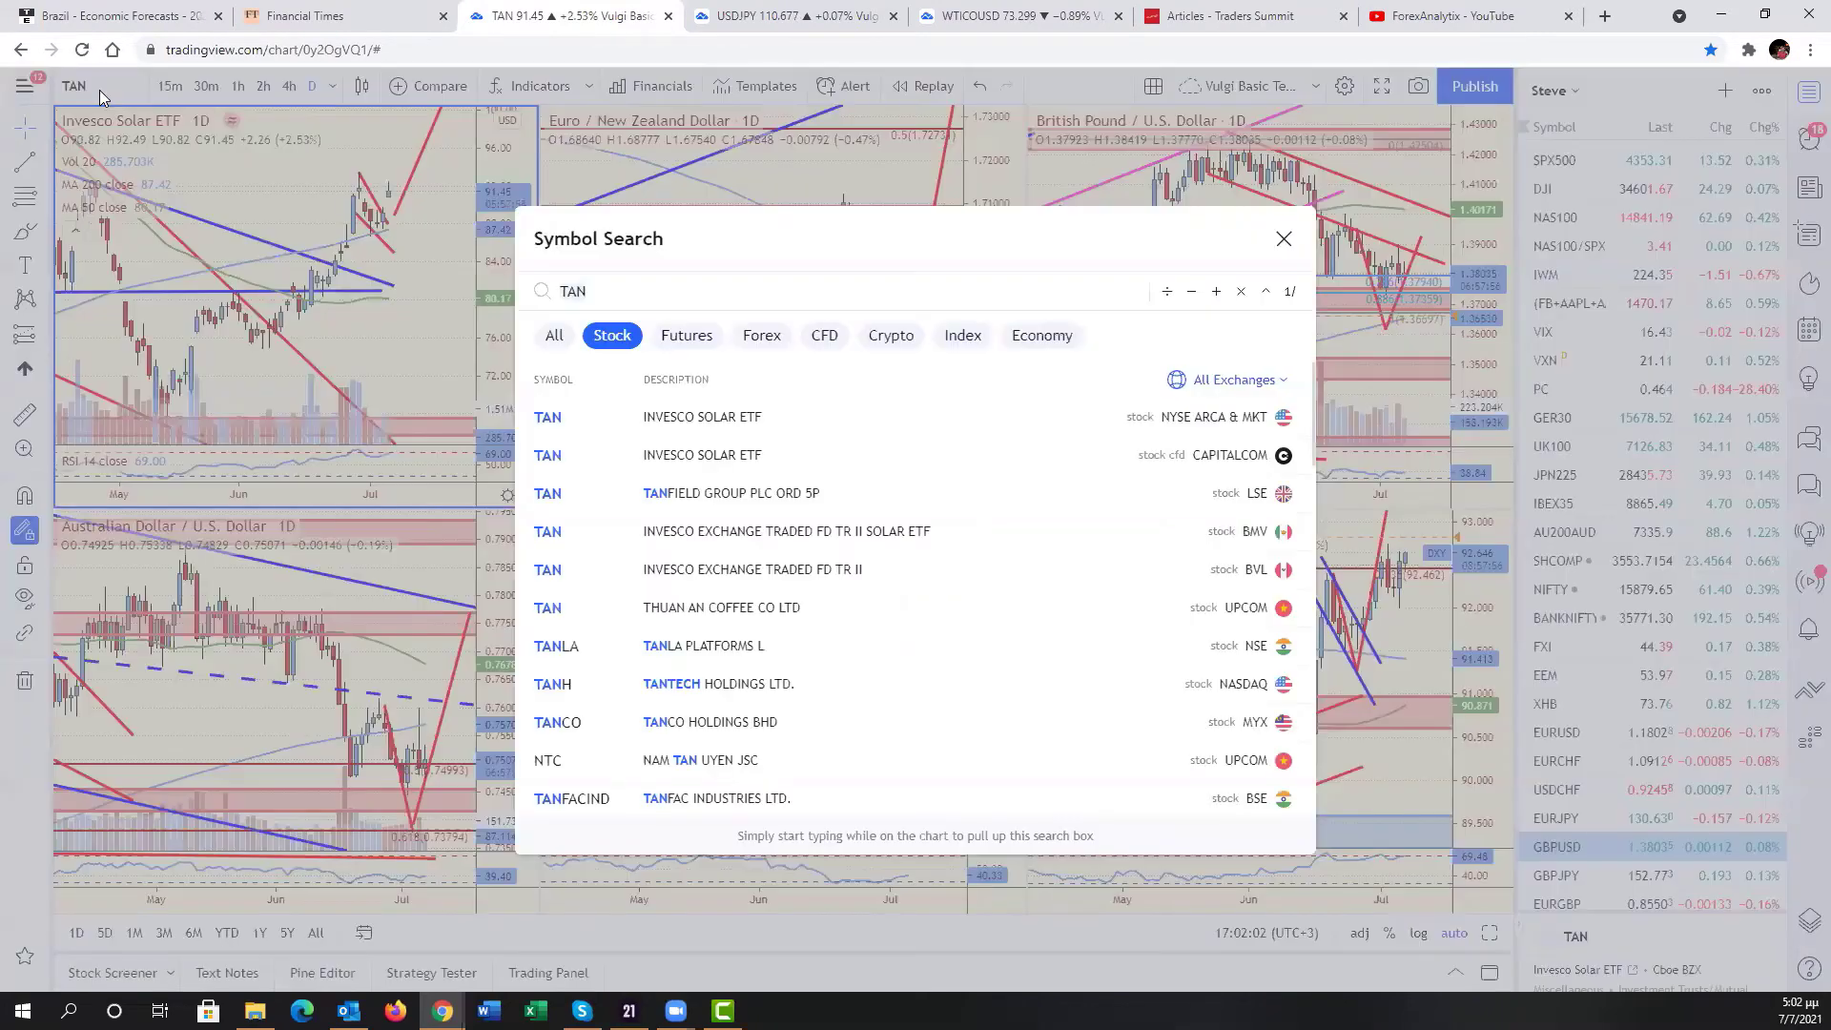
pyautogui.write('NVCR')
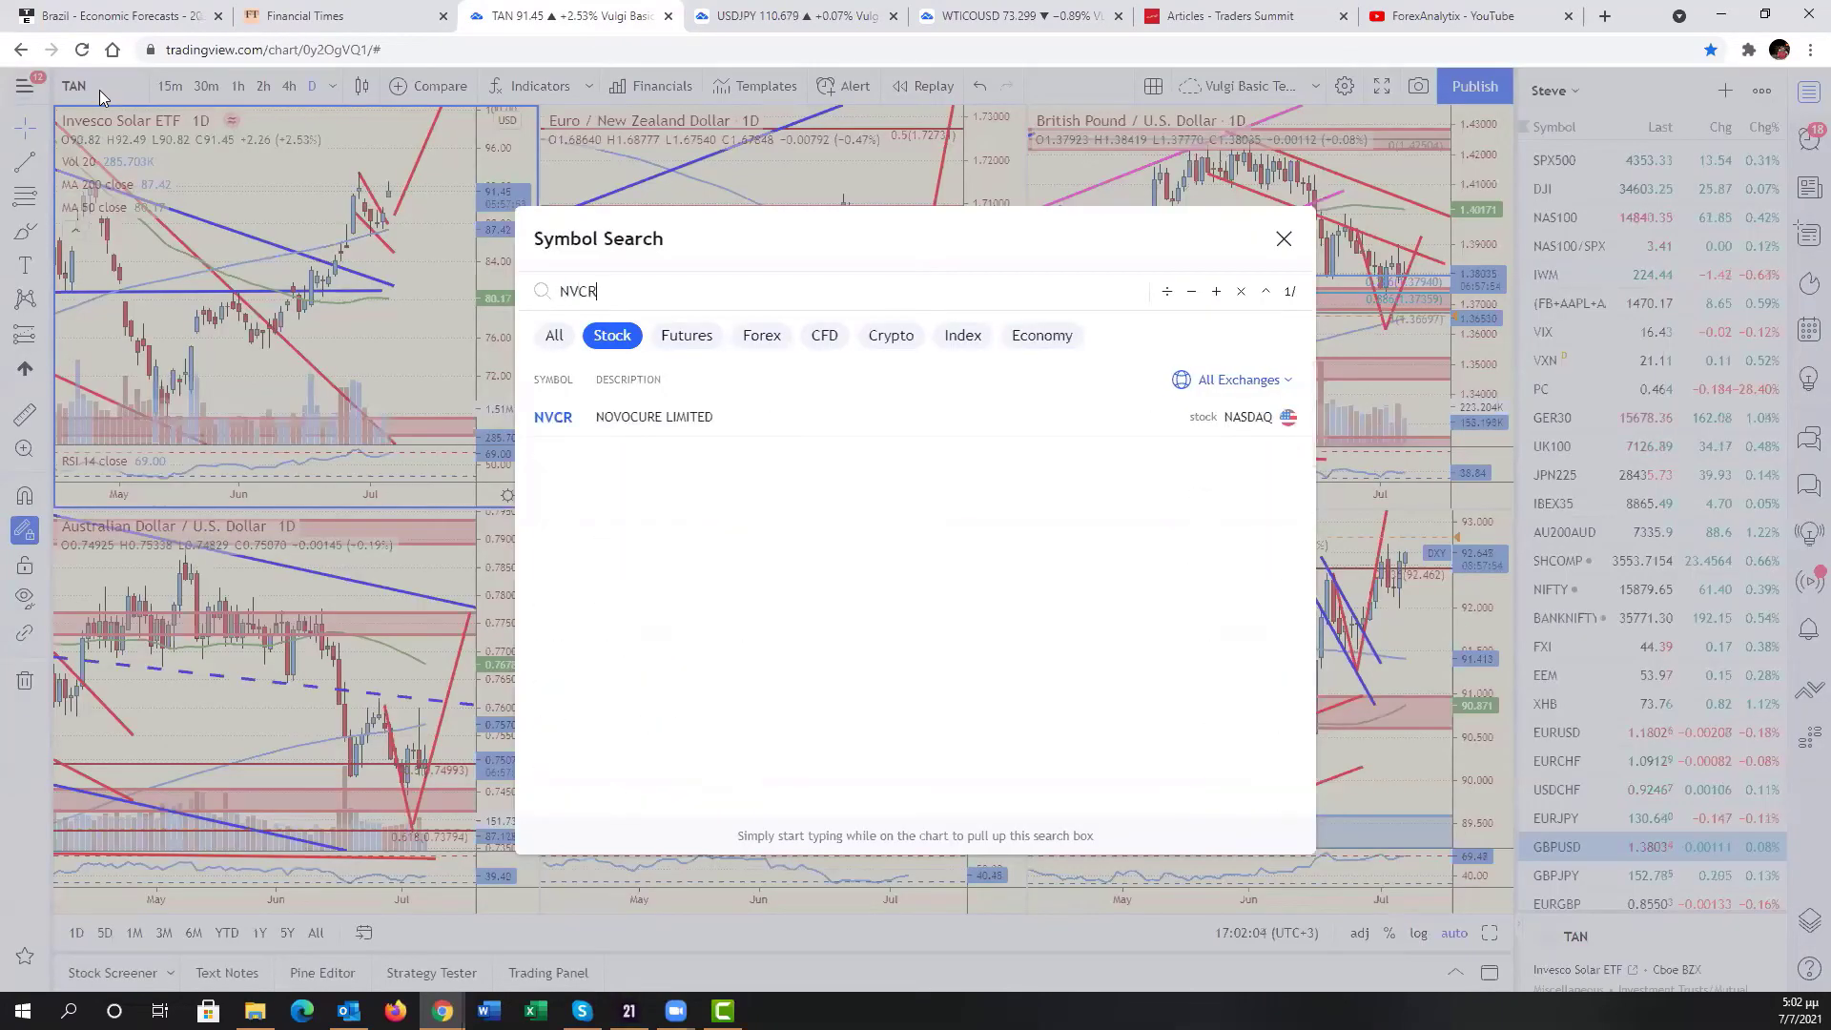
pyautogui.press('Return')
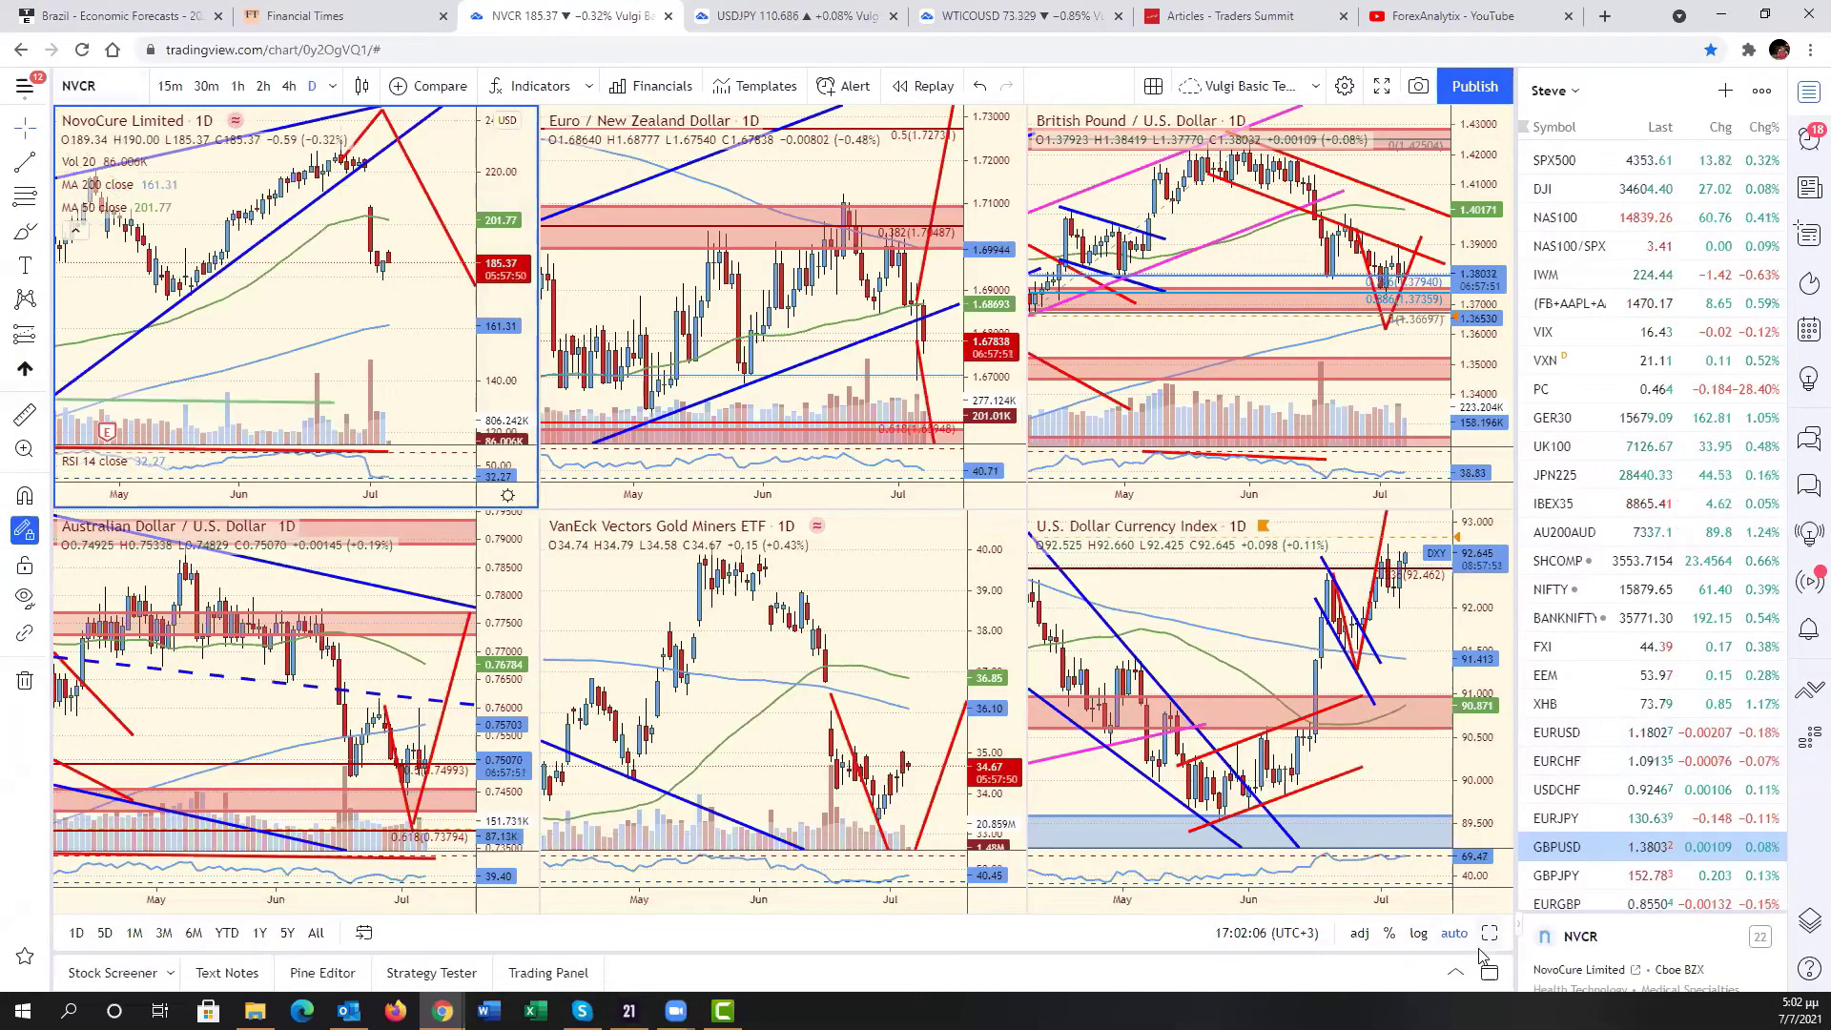
pyautogui.hotkey('alt', 'Return')
pyautogui.hscroll(5, 1378, 557)
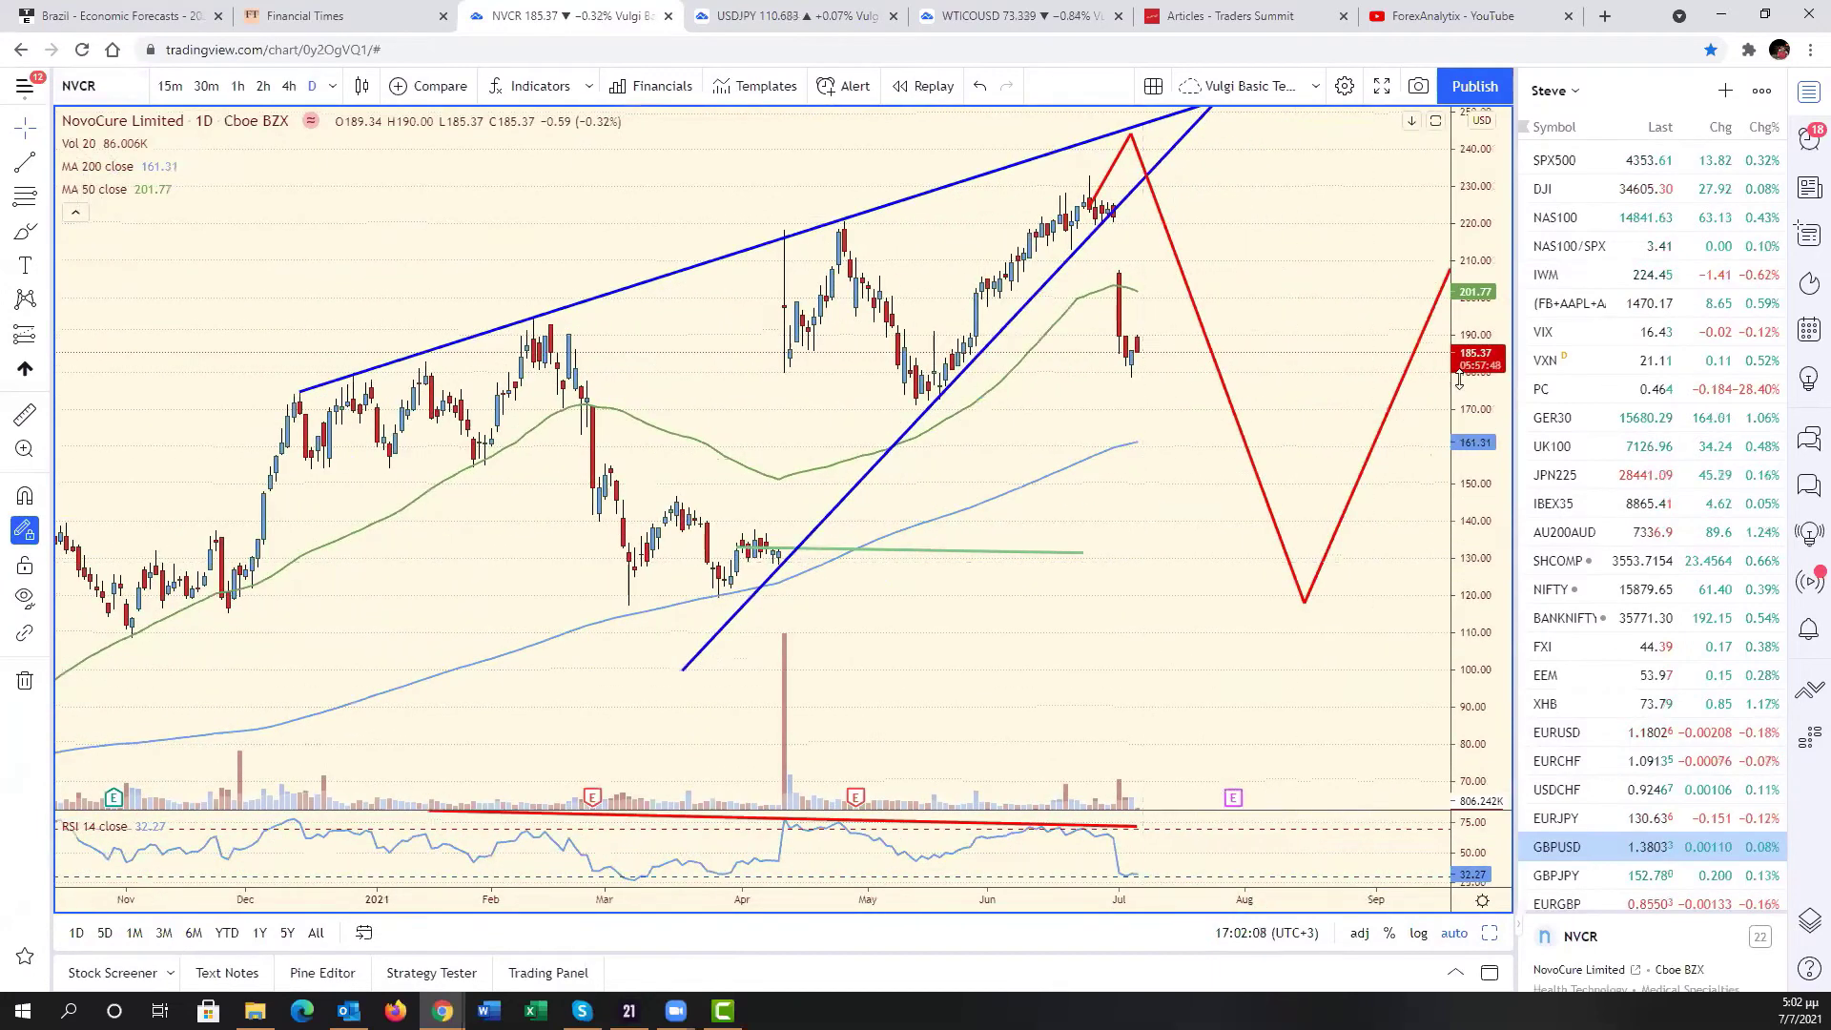
pyautogui.scroll(-3, 969, 666)
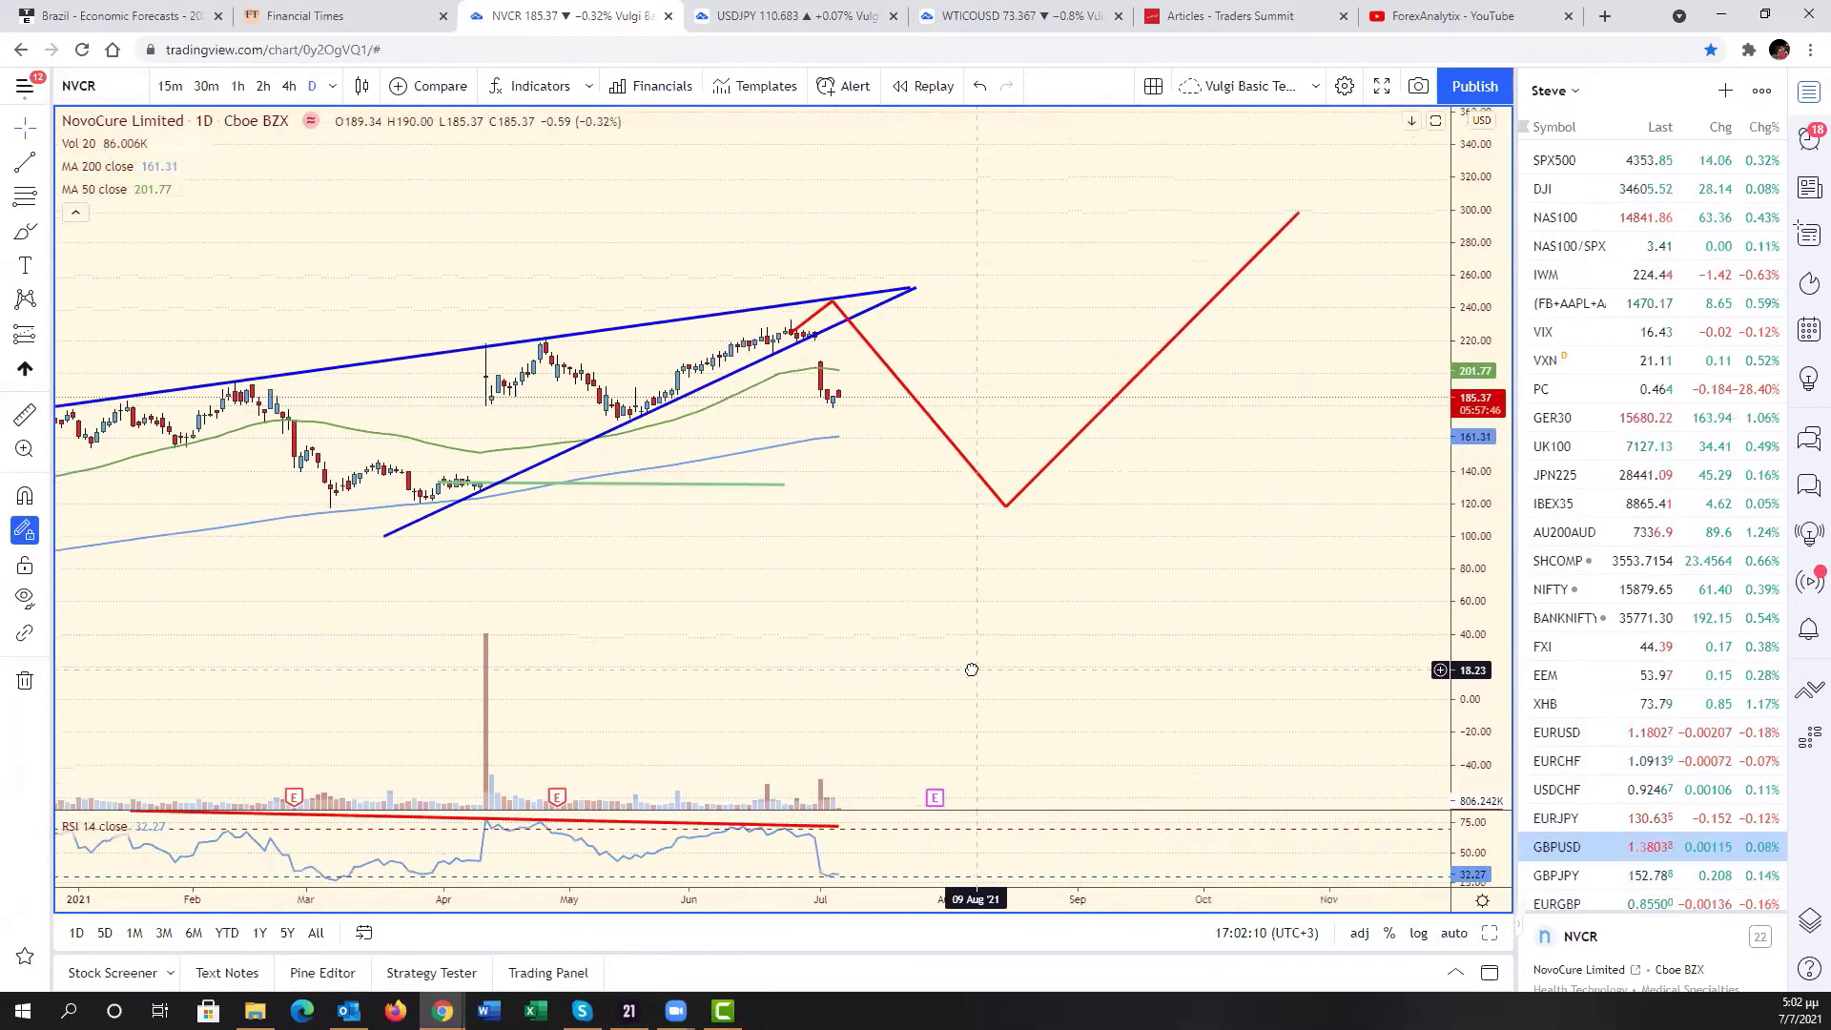
pyautogui.scroll(-3, 960, 731)
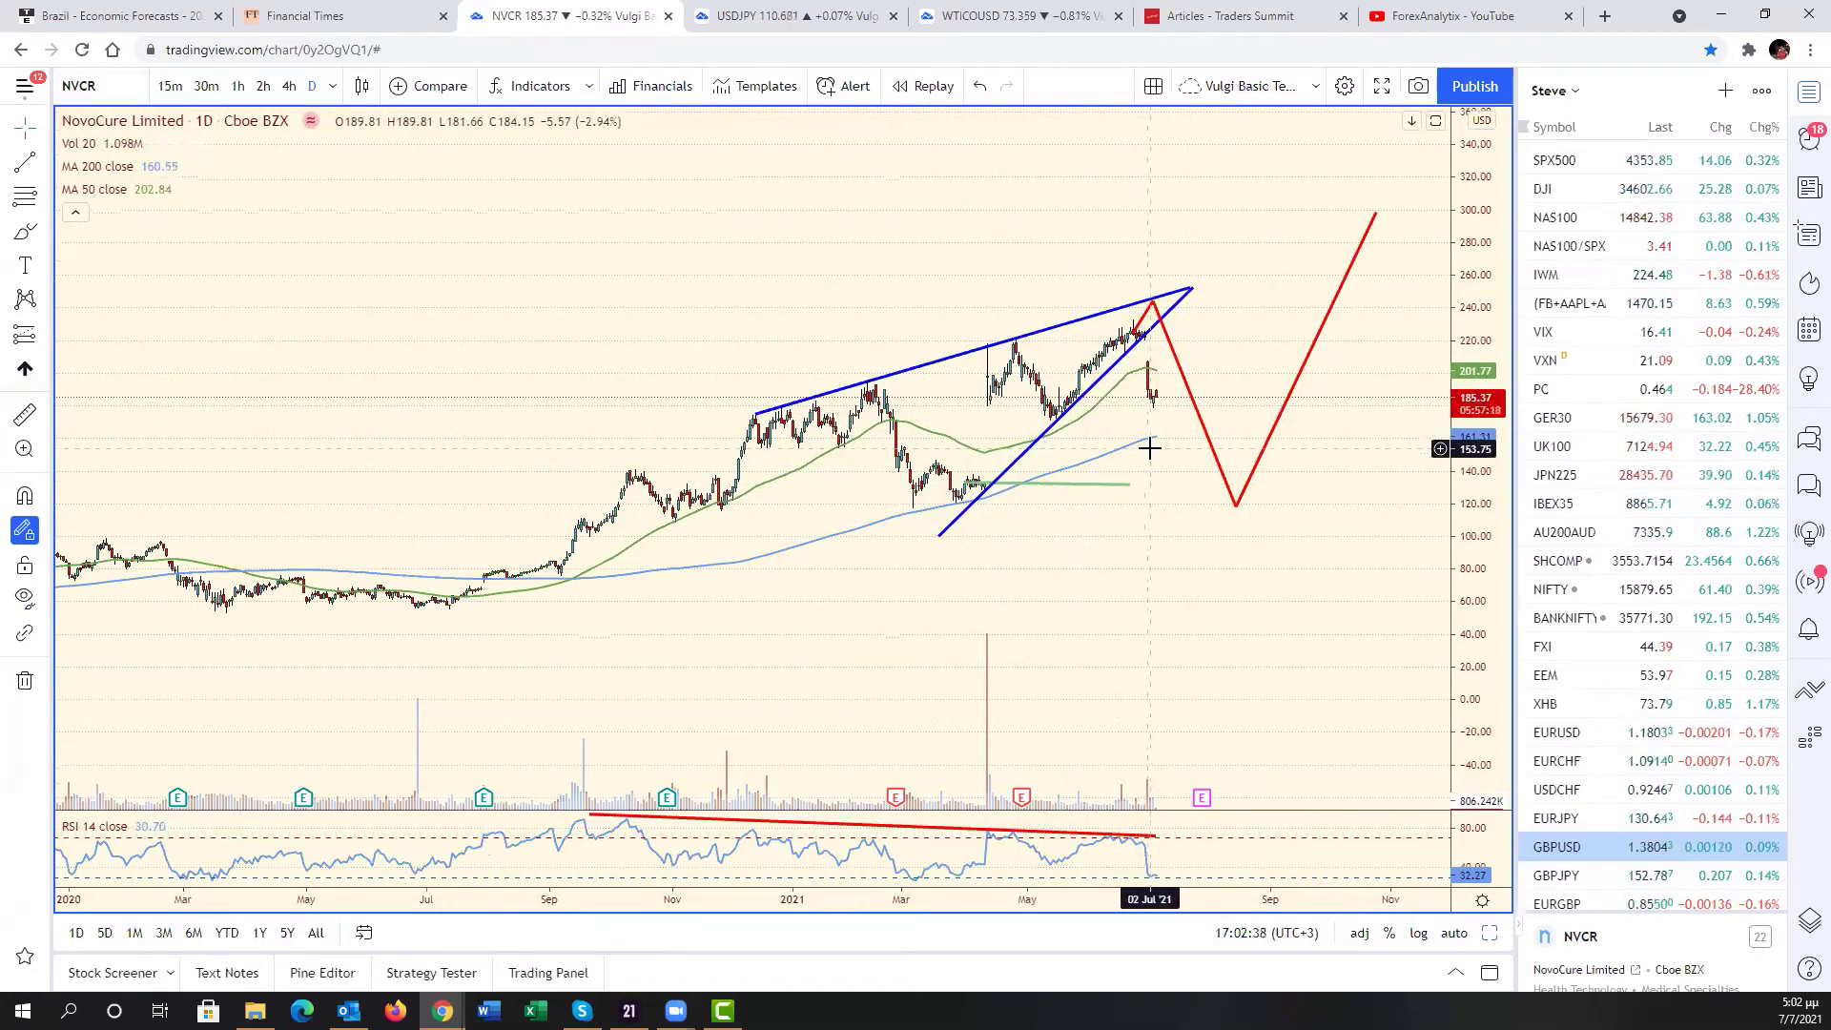
pyautogui.scroll(5, 1149, 448)
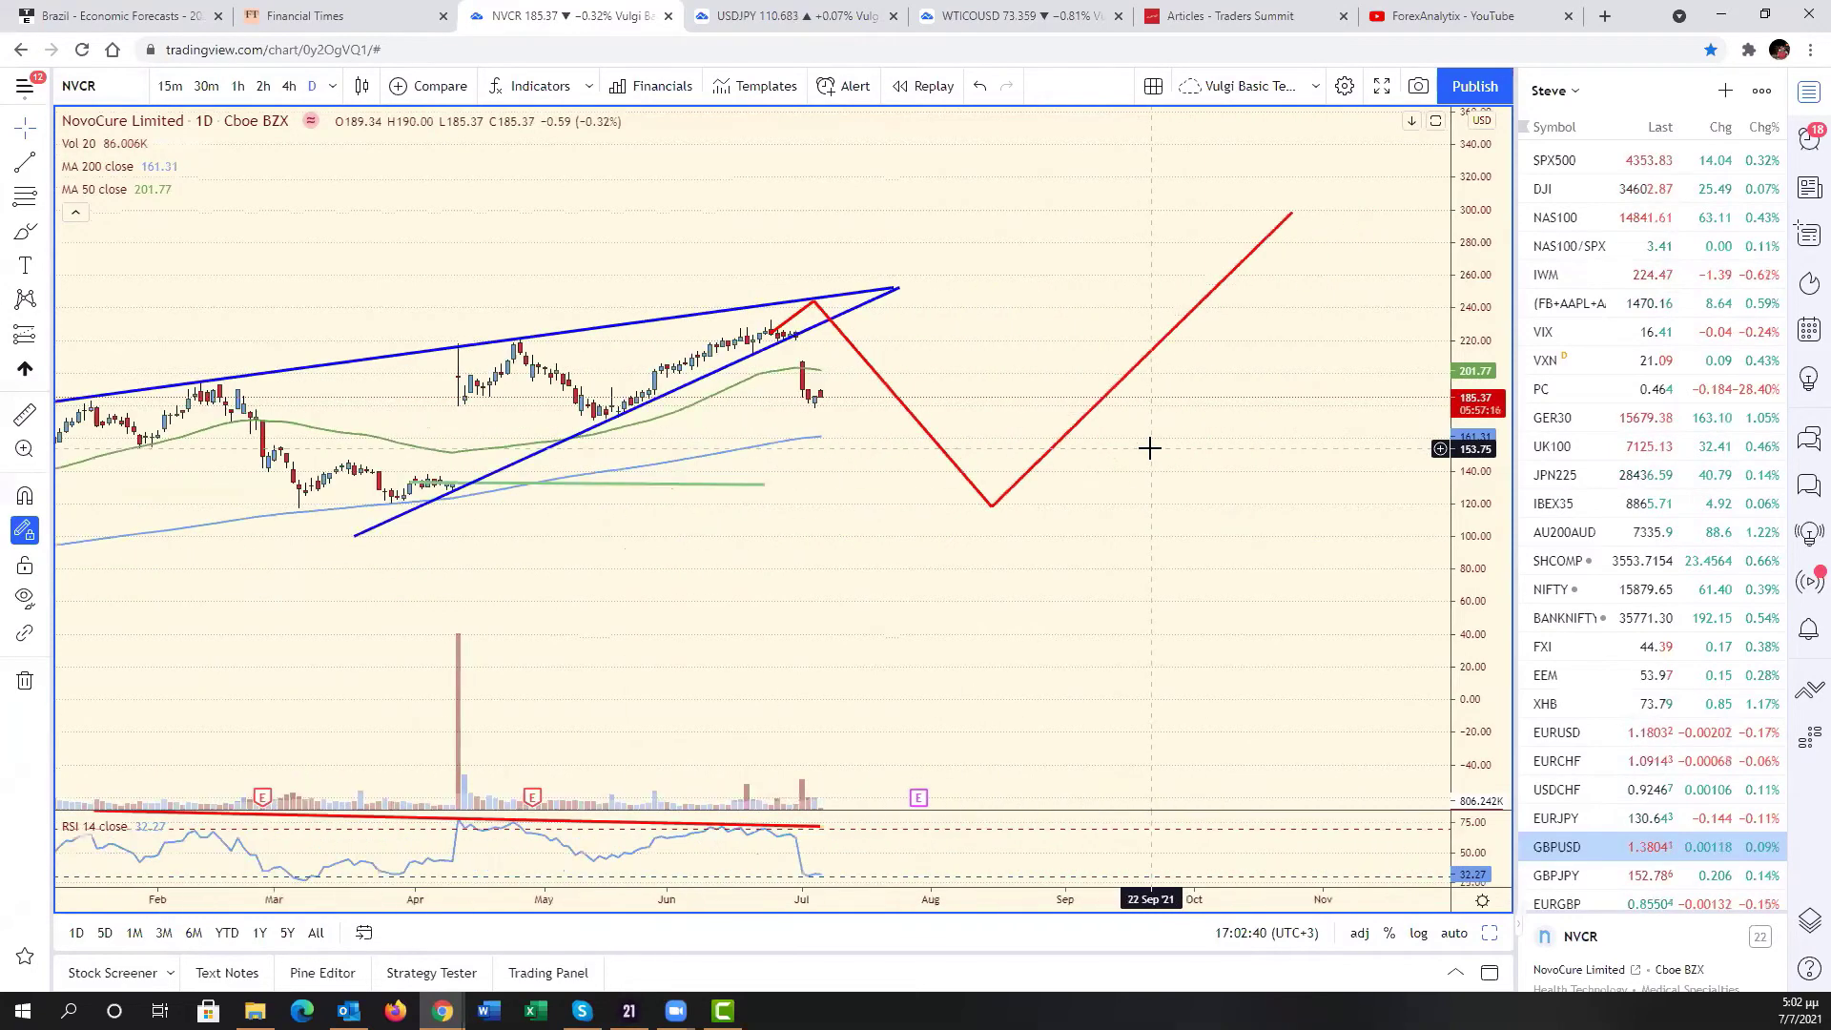
pyautogui.scroll(-3, 1150, 448)
pyautogui.scroll(-2, 1149, 448)
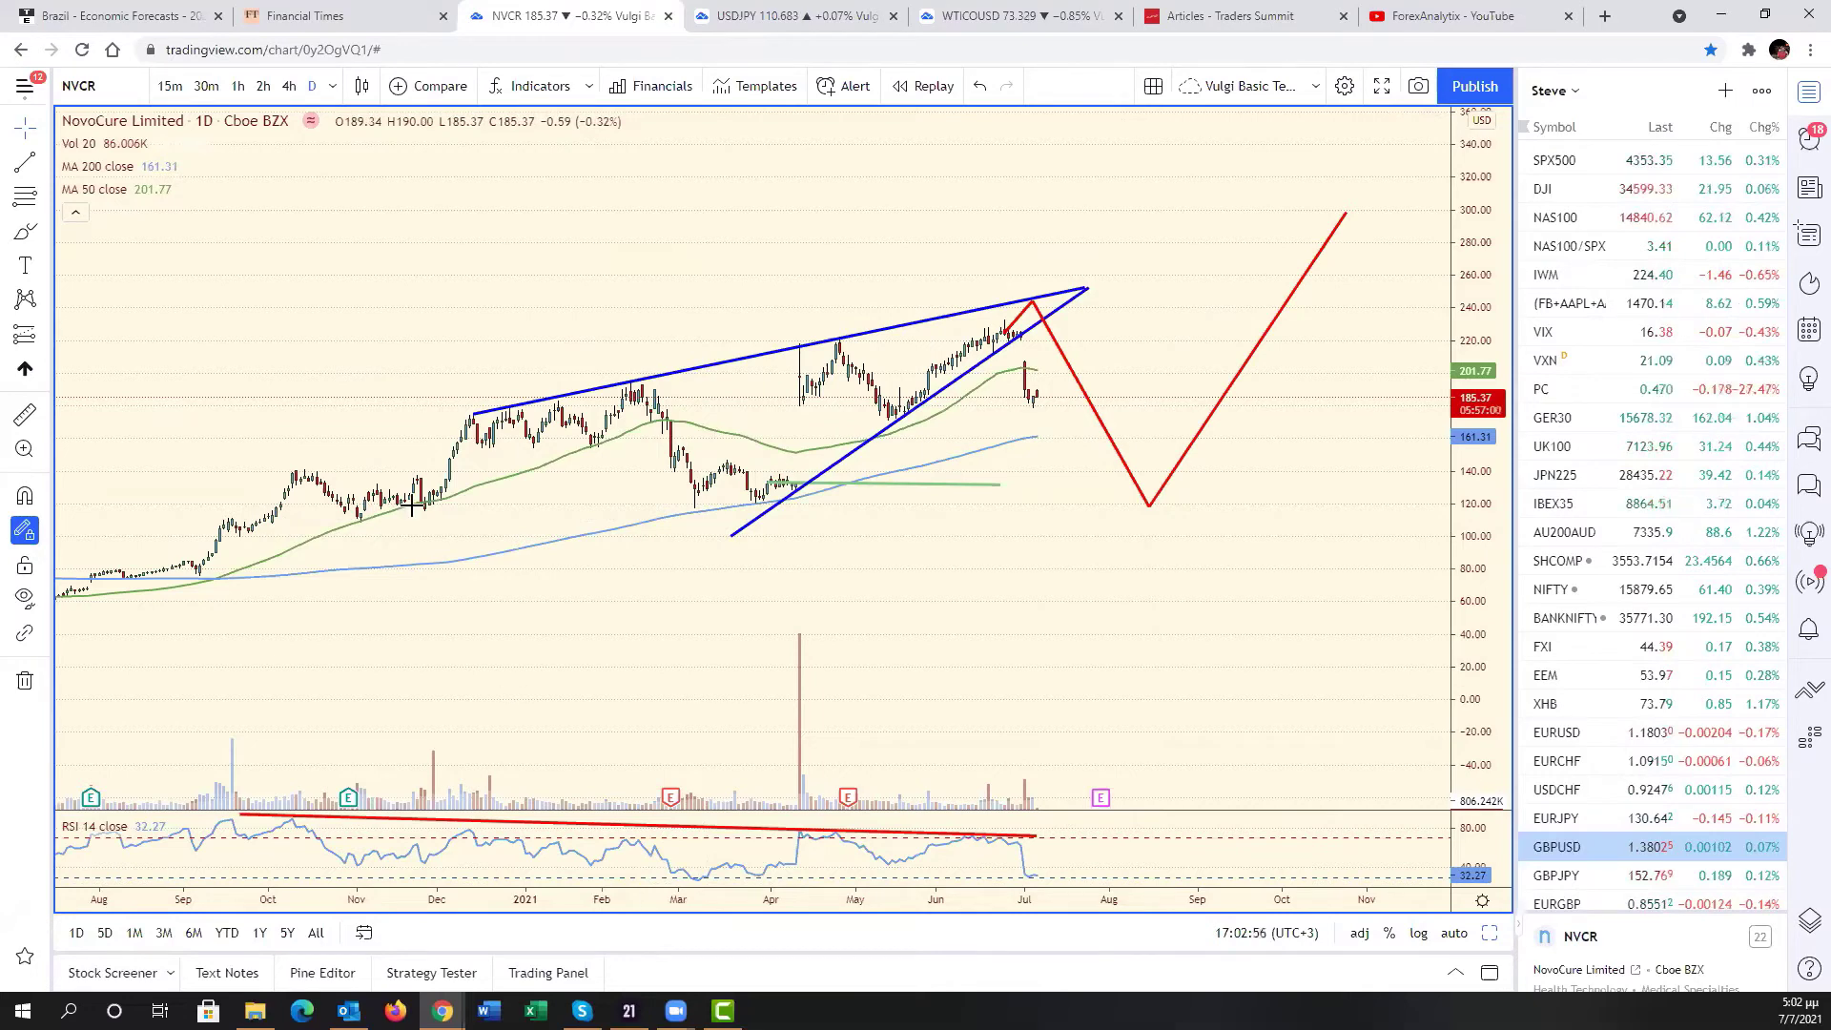
# - Load the Palantir Technologies (PLTR) daily chart in place of NovoCure
pyautogui.click(108, 94)
pyautogui.write('PLTR')
pyautogui.press('Return')
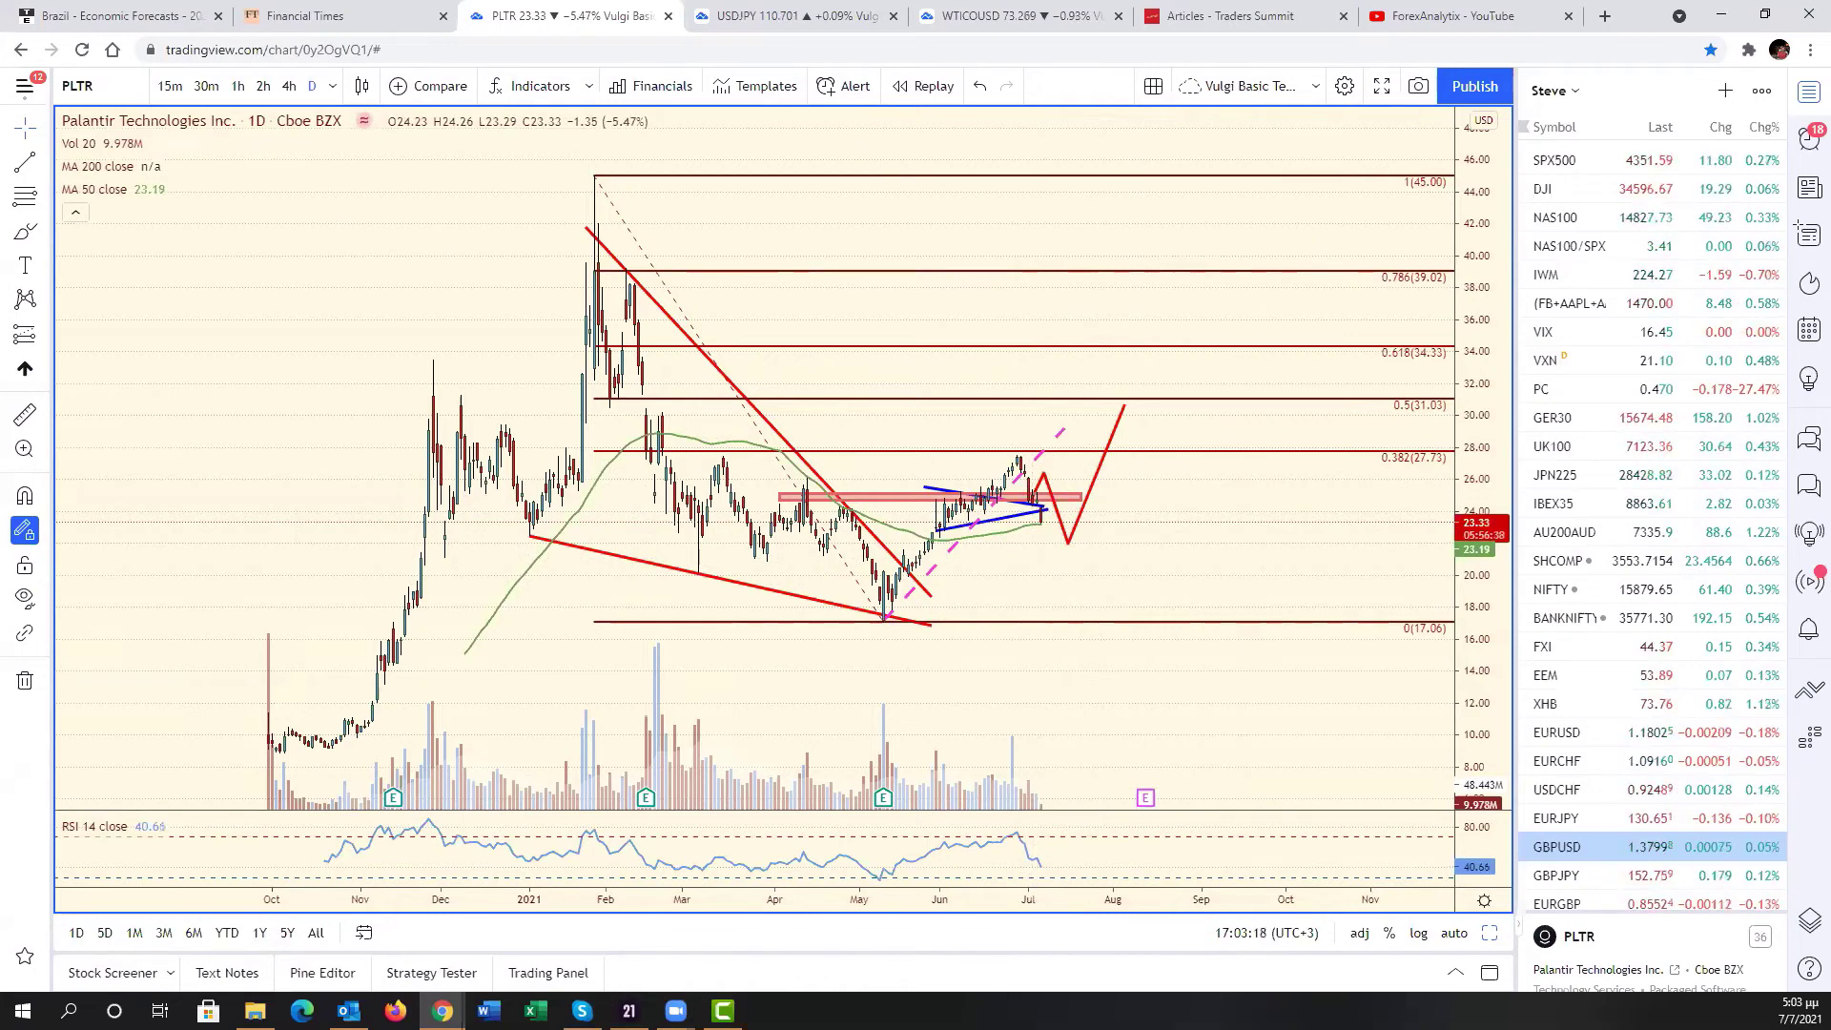
# - Load the Tesla (TSLA) daily chart and adjust the zoom to show its channel and projection
pyautogui.click(115, 86)
pyautogui.write('TSLA')
pyautogui.press('Return')
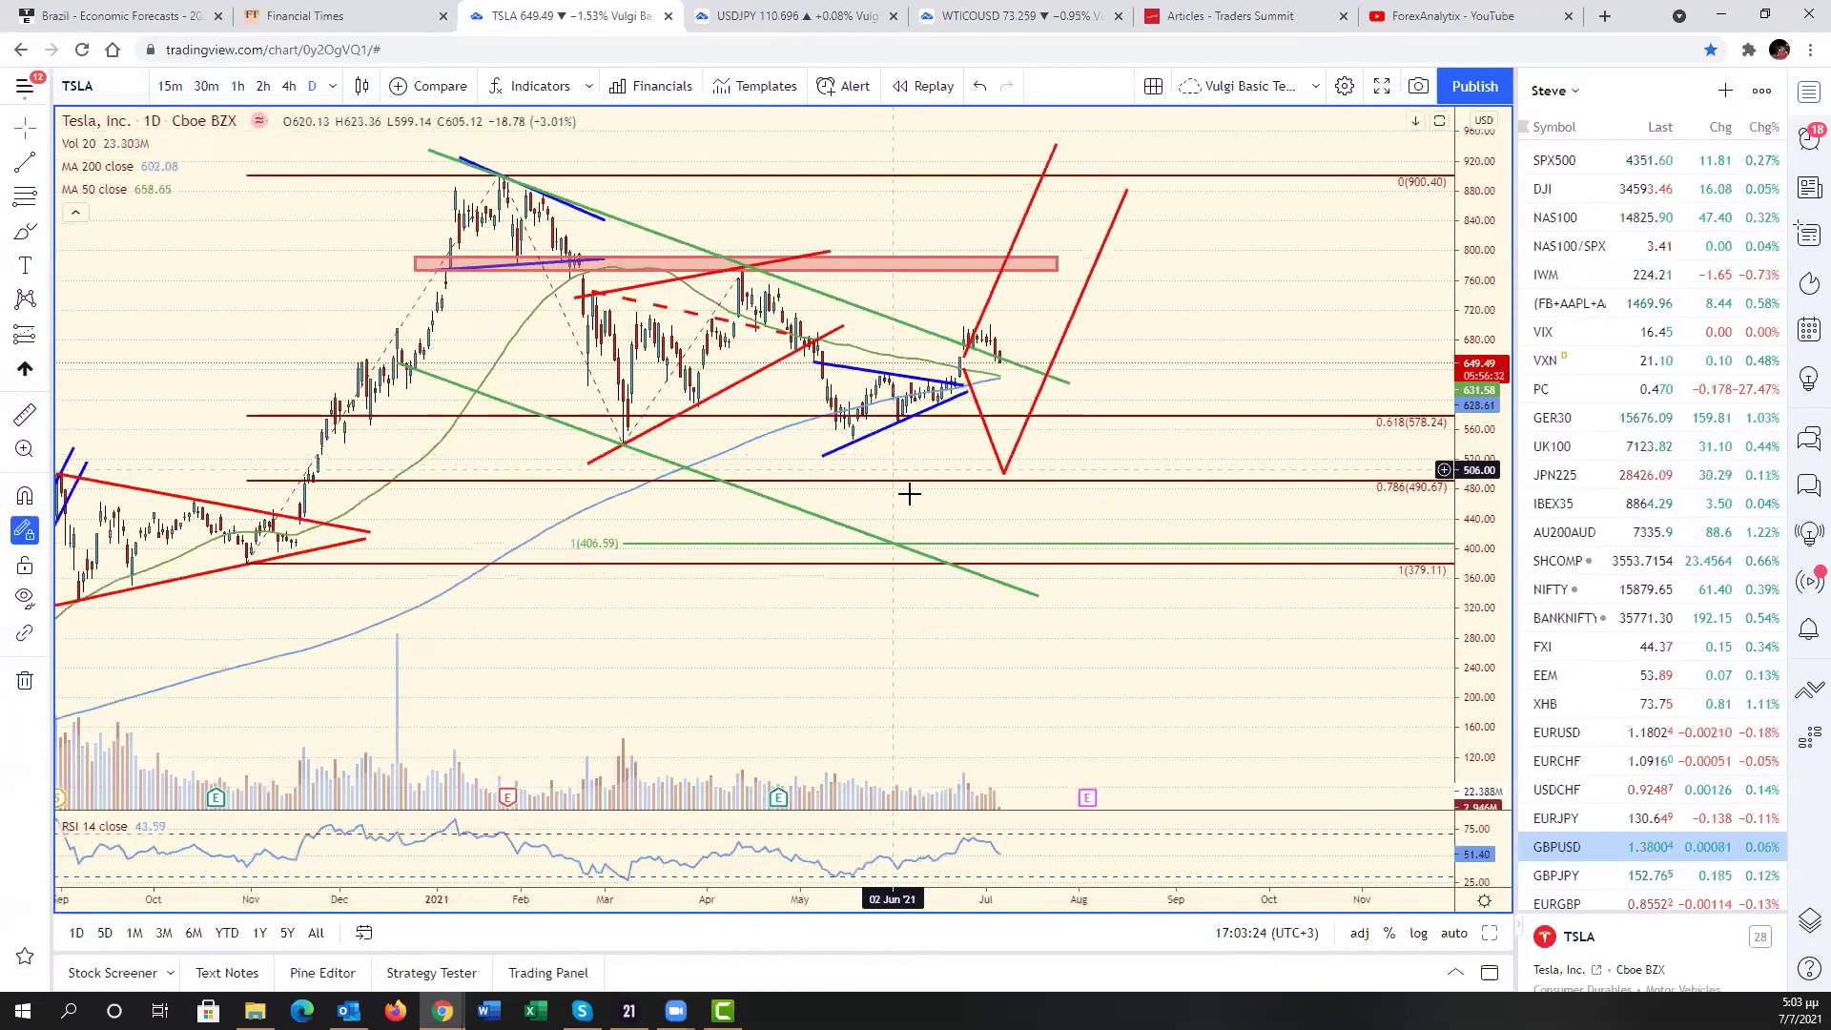
pyautogui.scroll(-3, 909, 493)
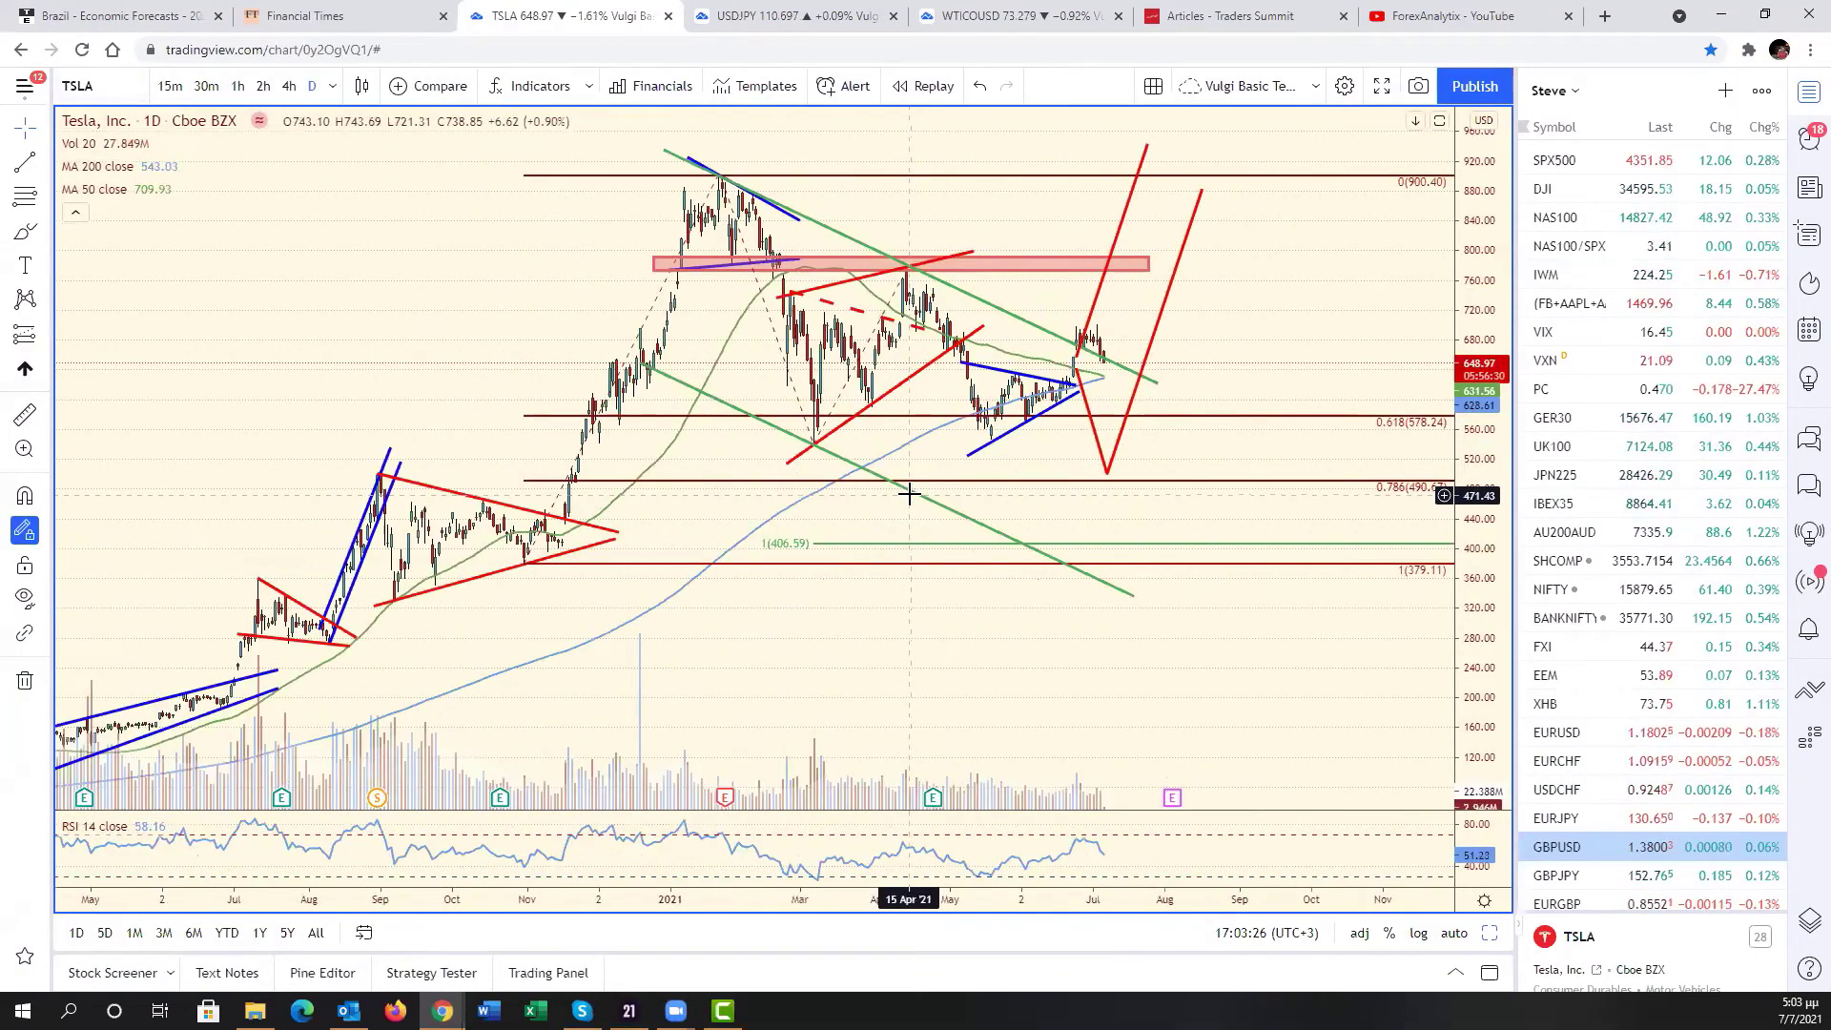
pyautogui.scroll(2, 909, 493)
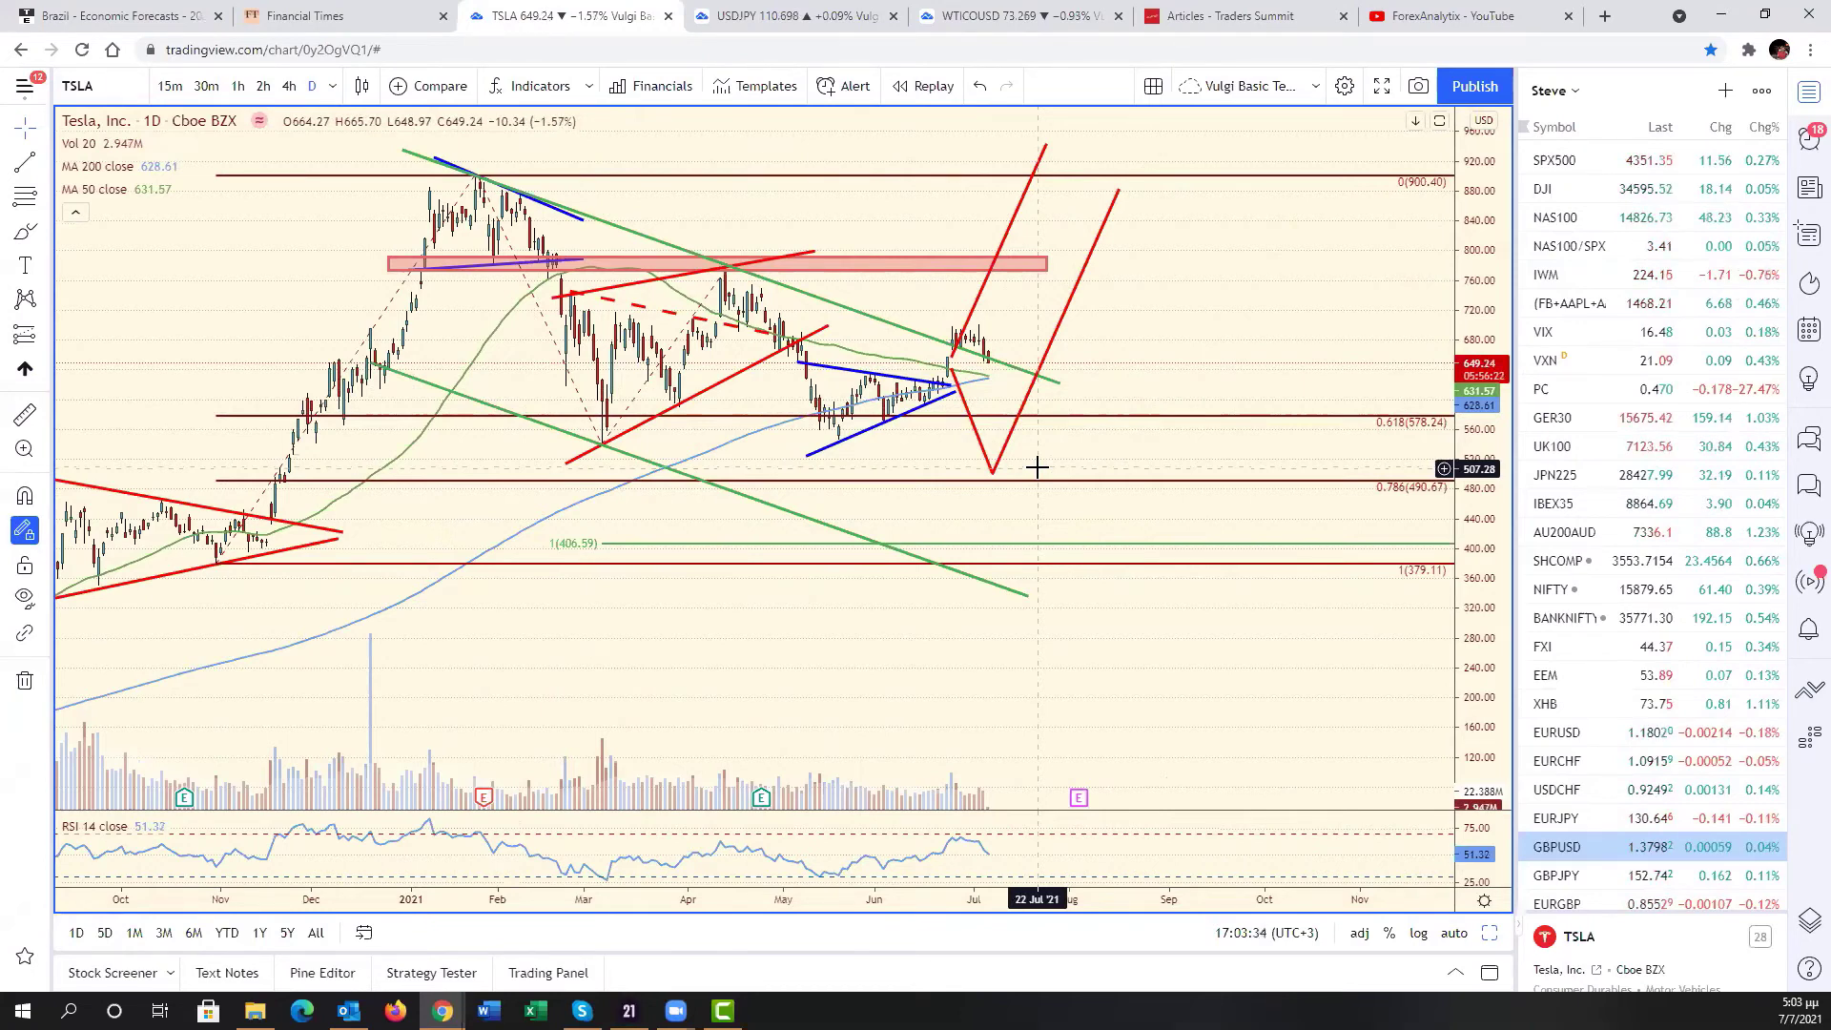
pyautogui.scroll(-3, 1037, 468)
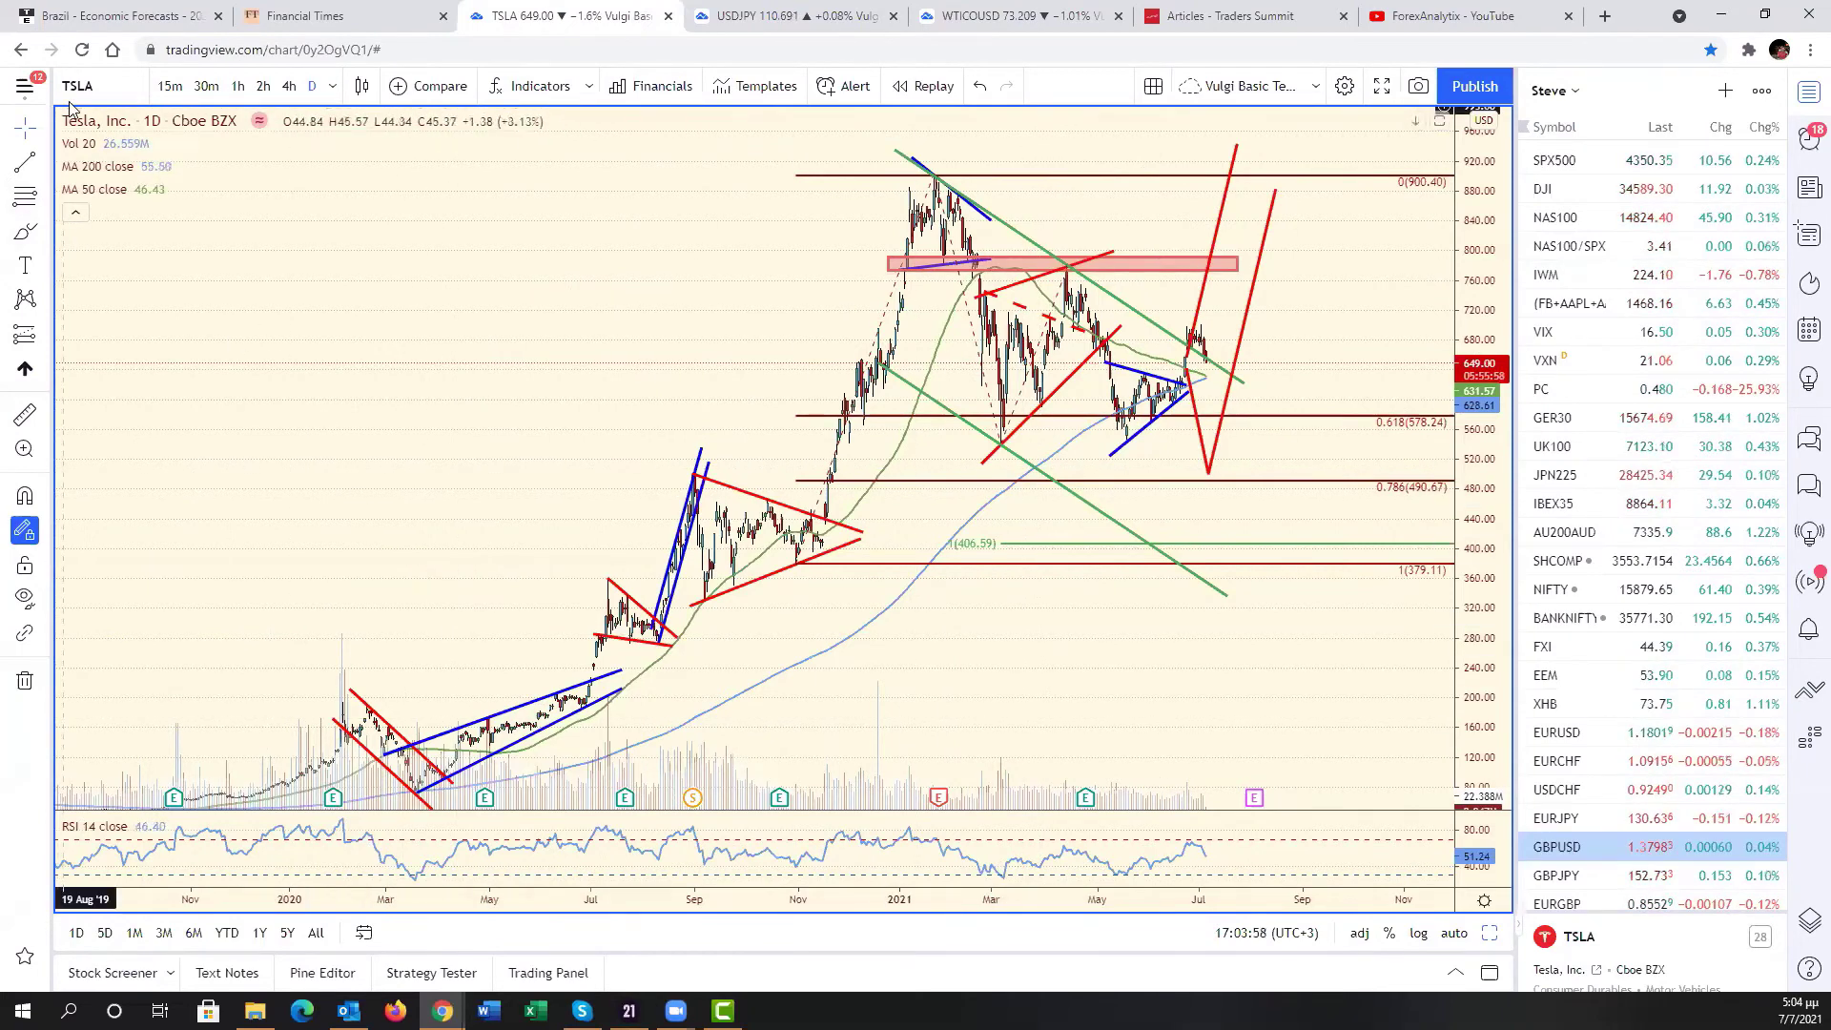
# - Load the AMD daily chart and review its annotations, including the lower red support line
pyautogui.click(101, 96)
pyautogui.write('AMD')
pyautogui.press('Return')
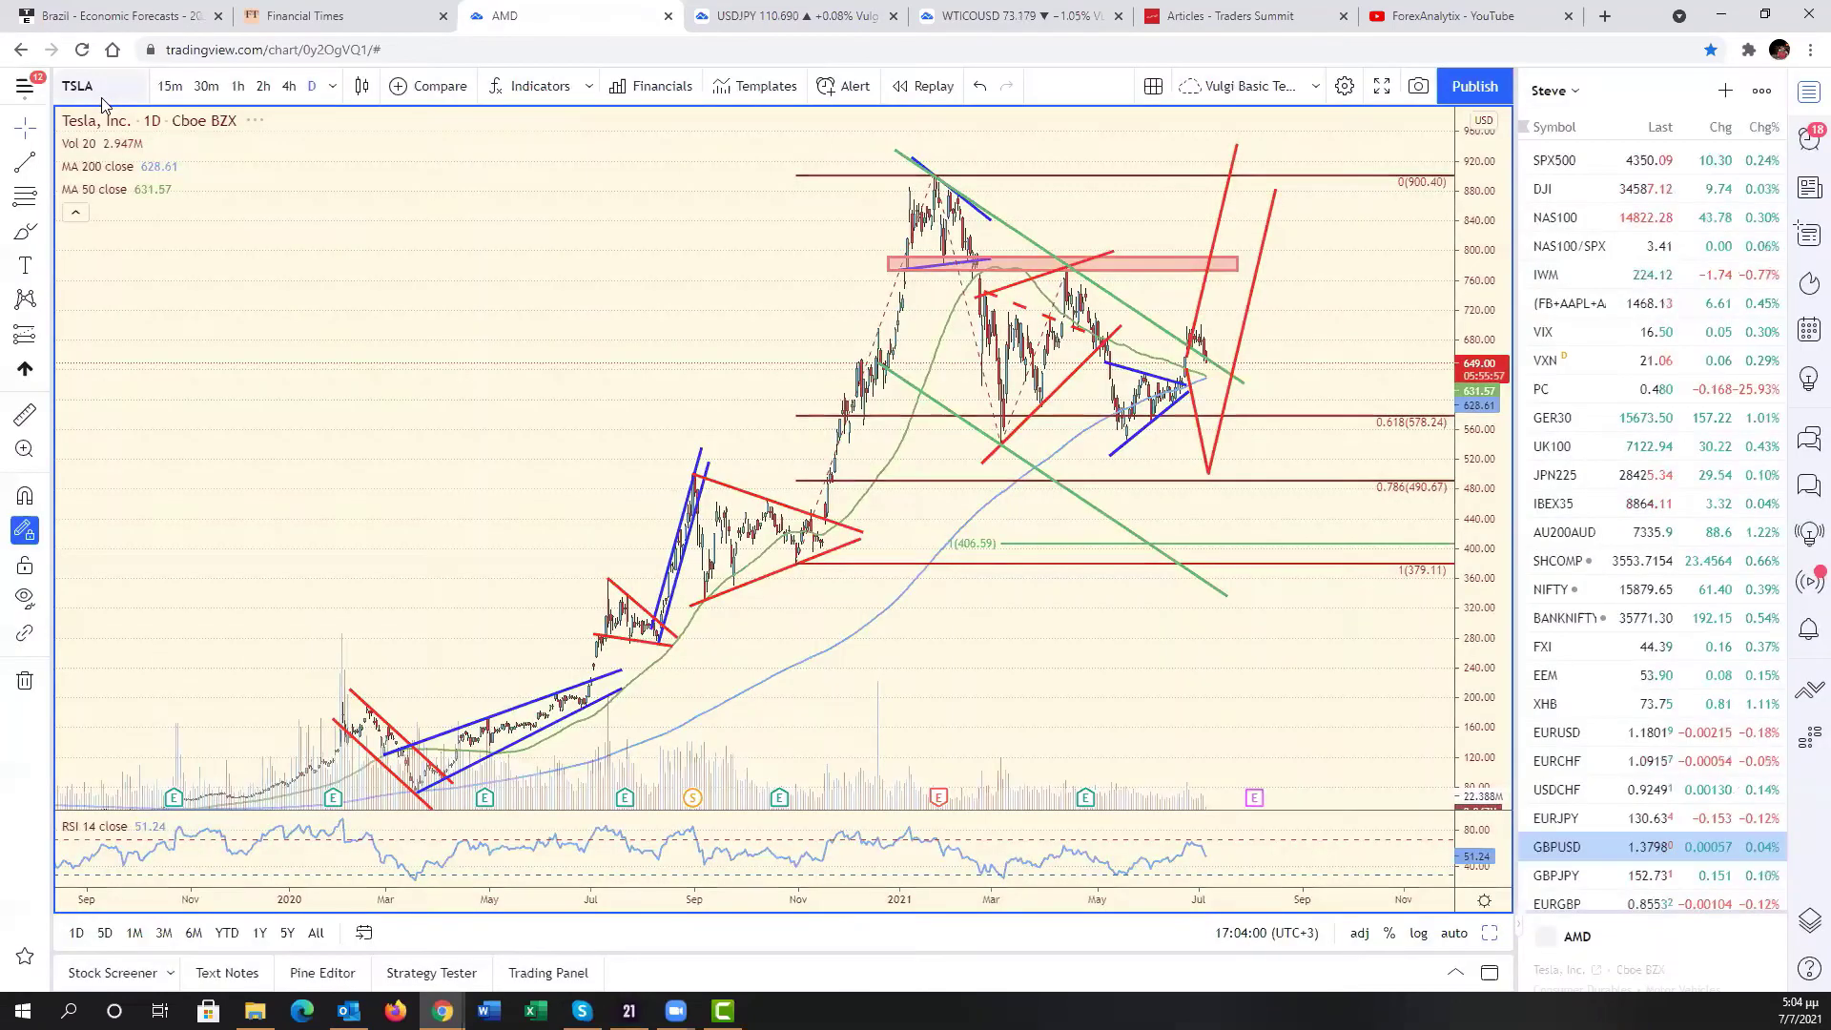
pyautogui.scroll(2, 1230, 372)
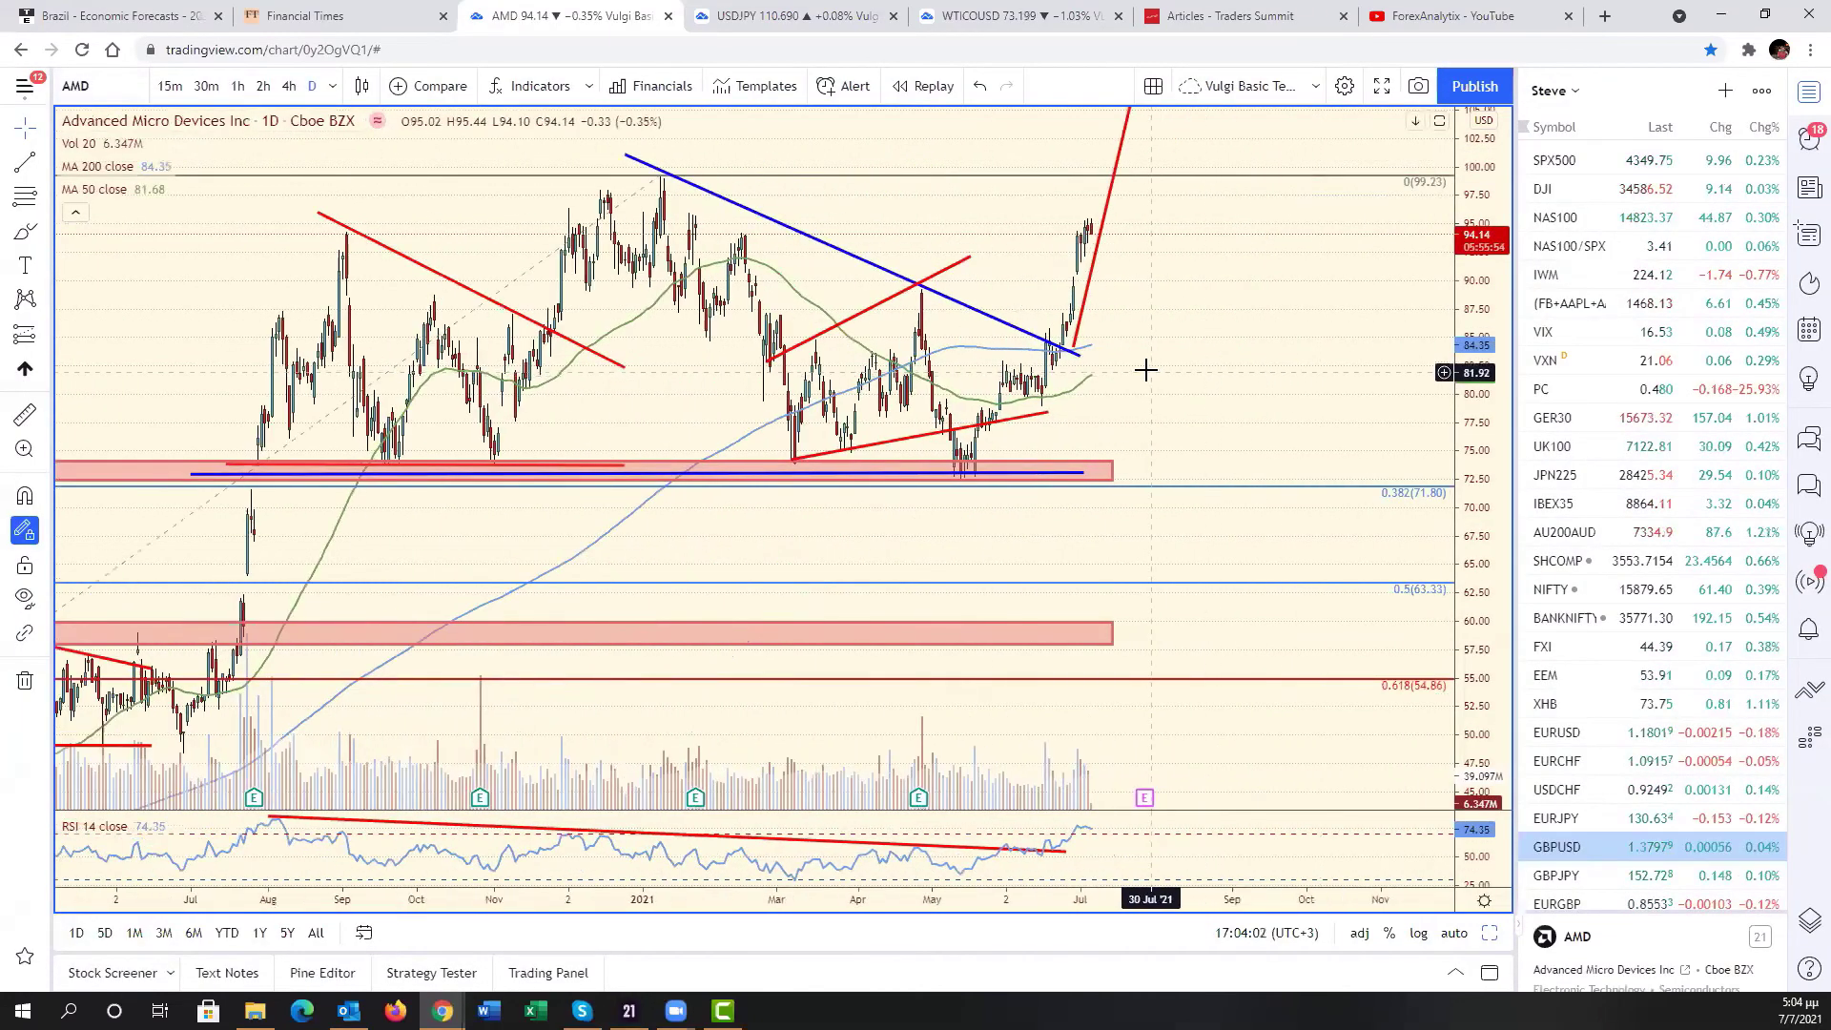
pyautogui.scroll(-3, 1469, 424)
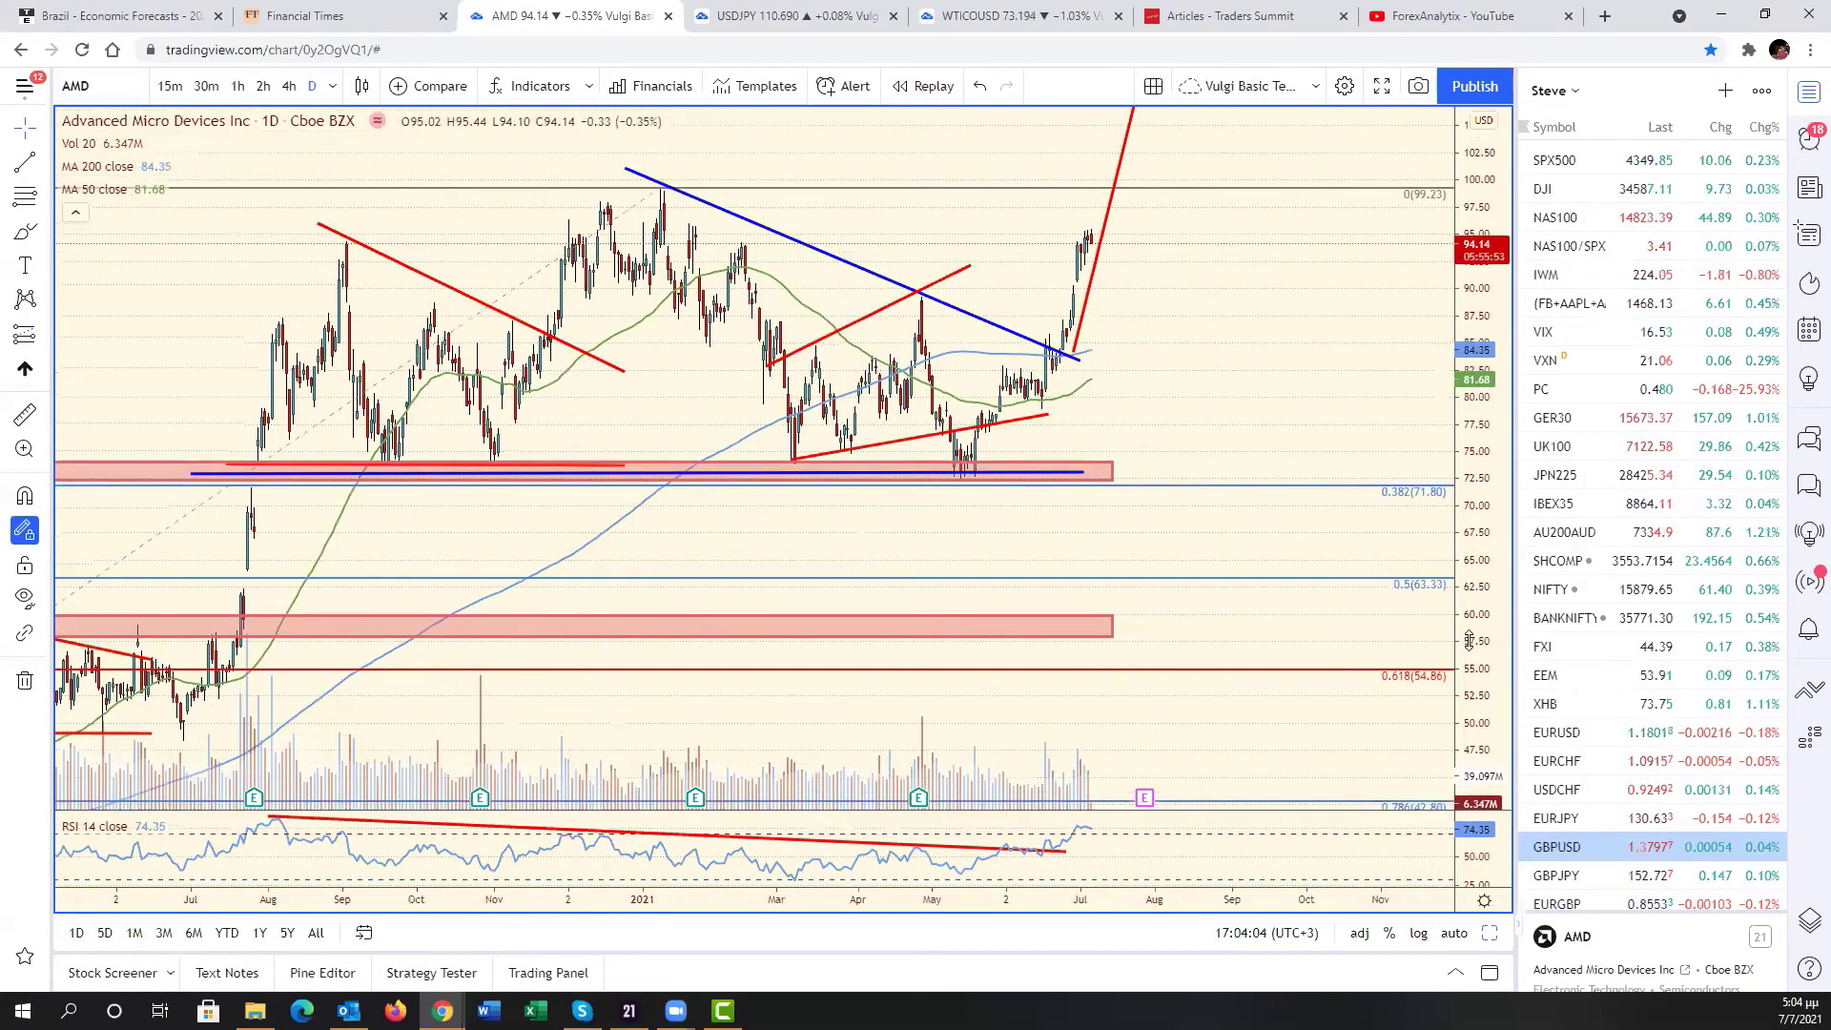
pyautogui.click(844, 457)
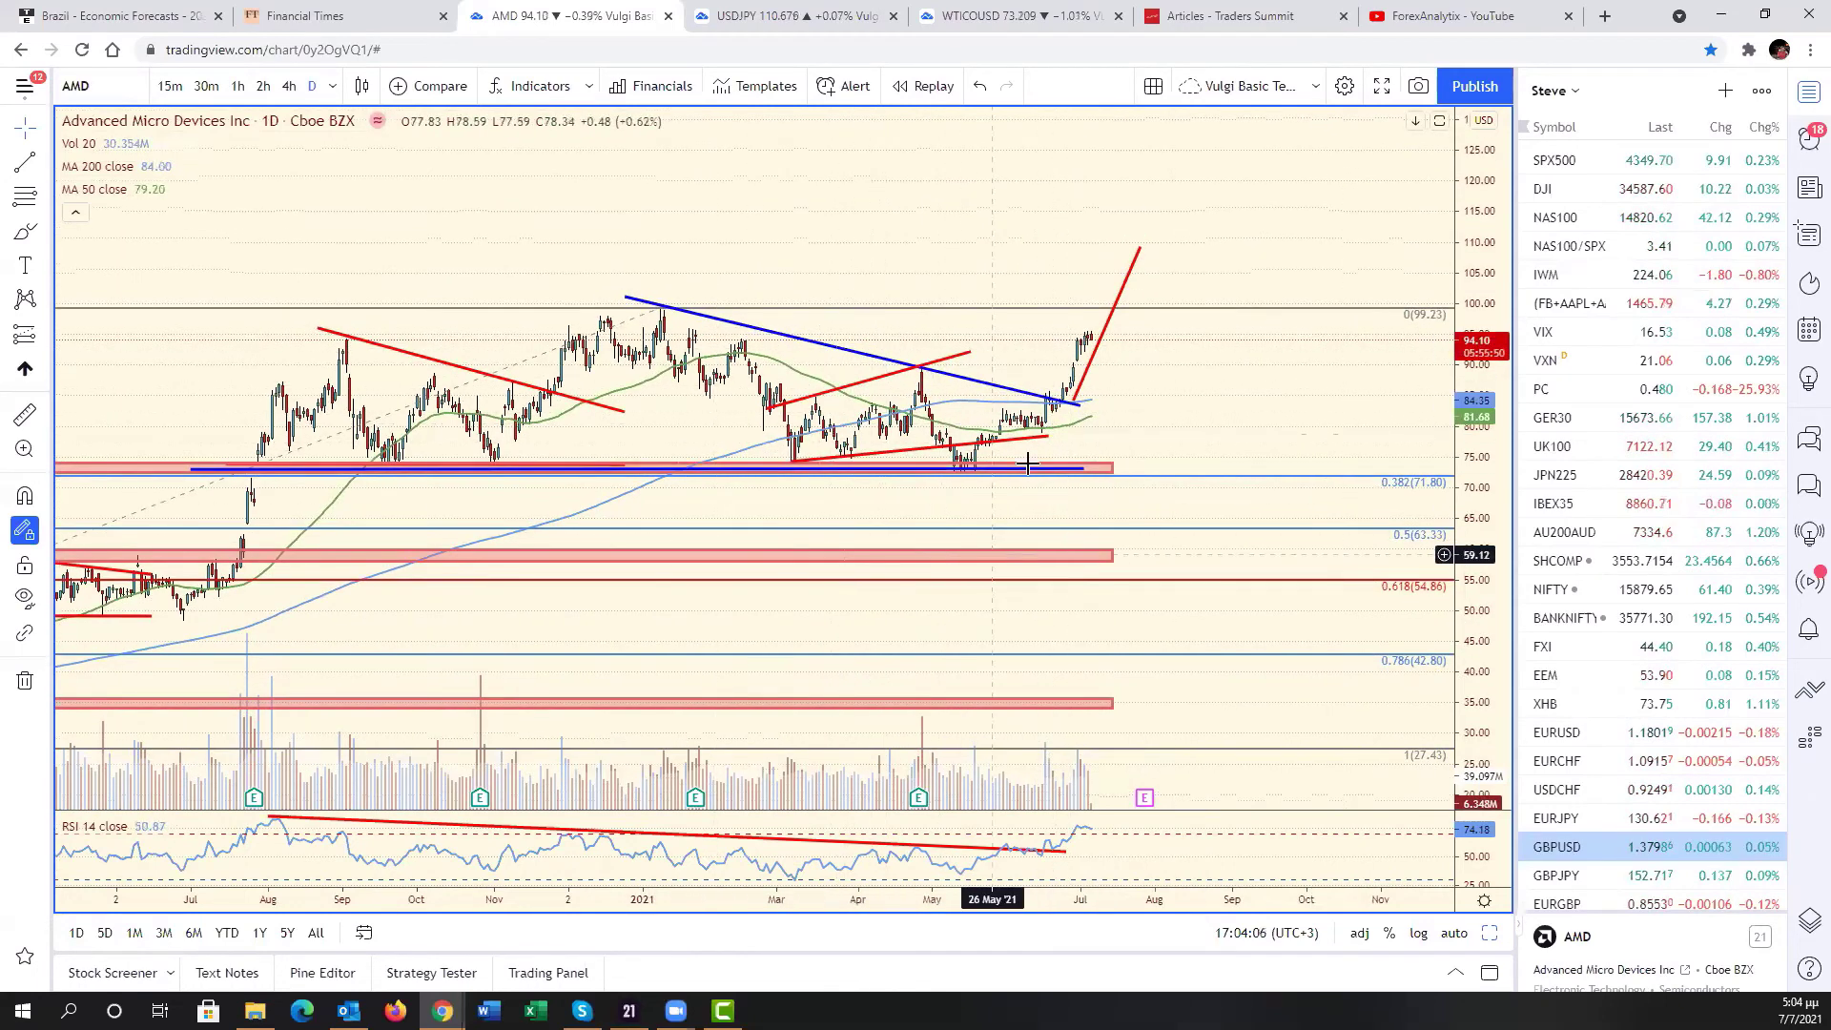
pyautogui.click(1289, 542)
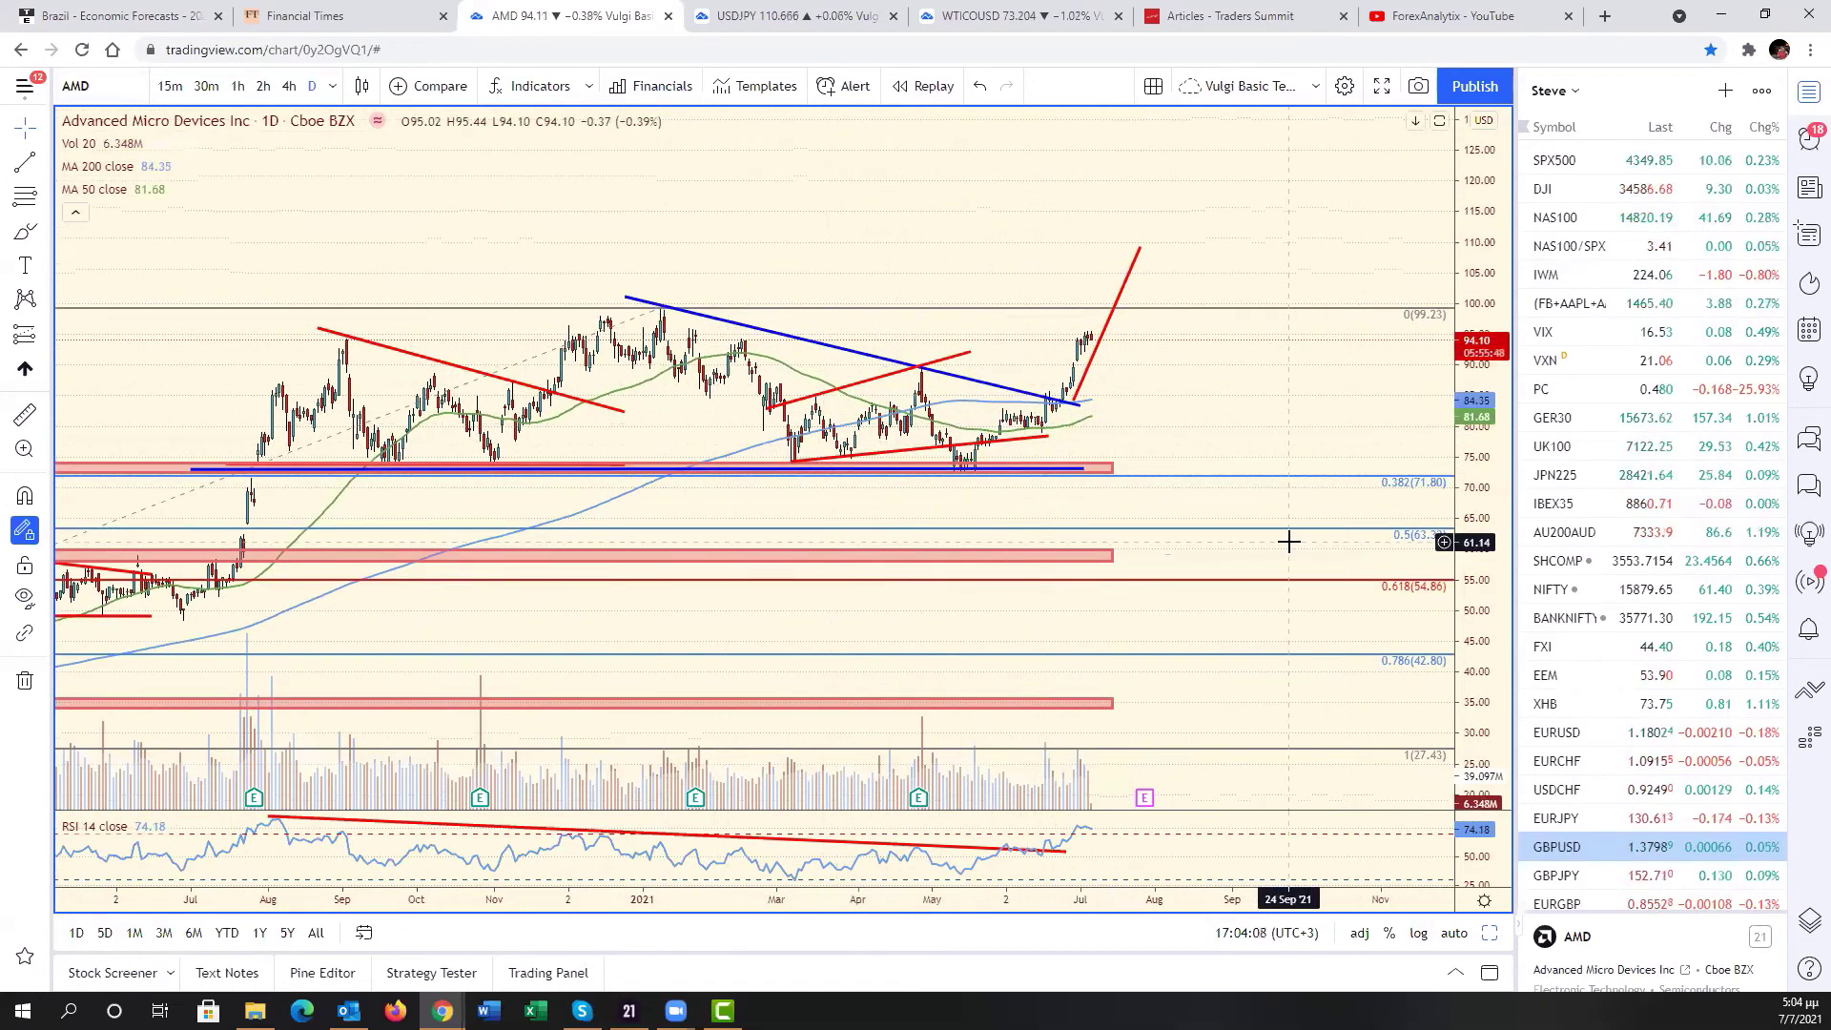
pyautogui.scroll(-4, 1289, 542)
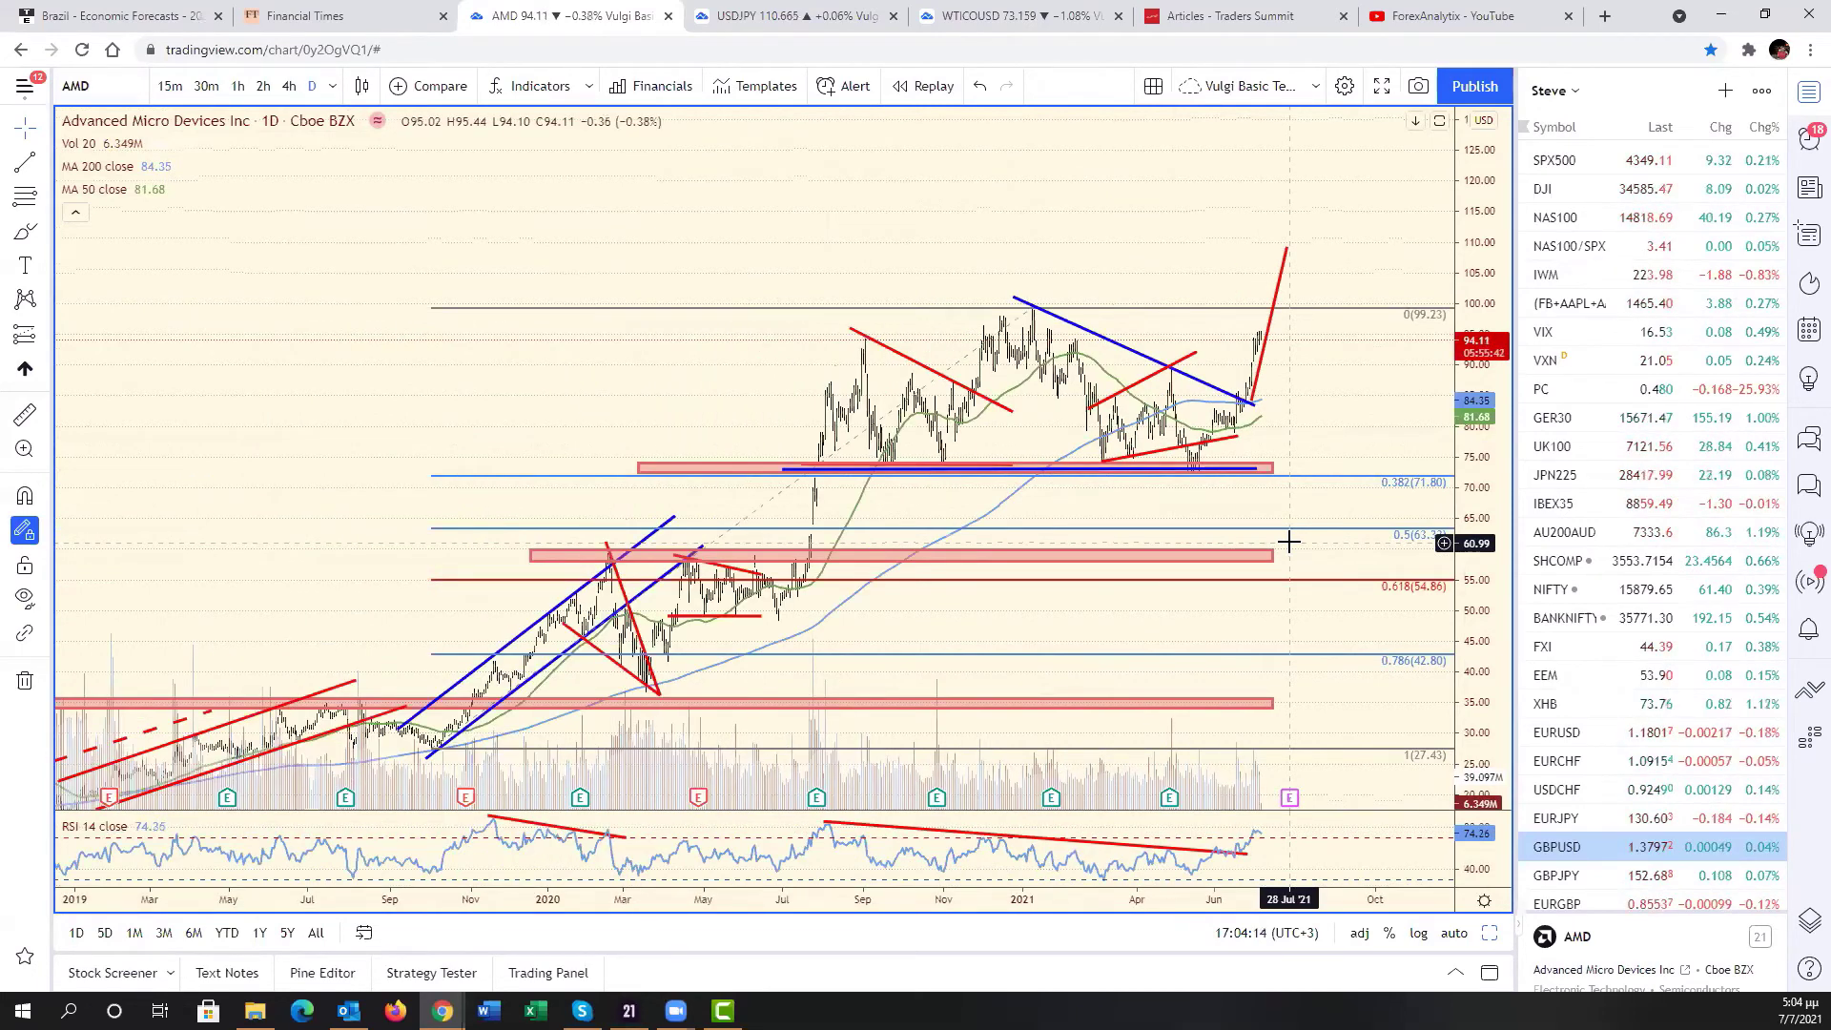
pyautogui.scroll(4, 1289, 542)
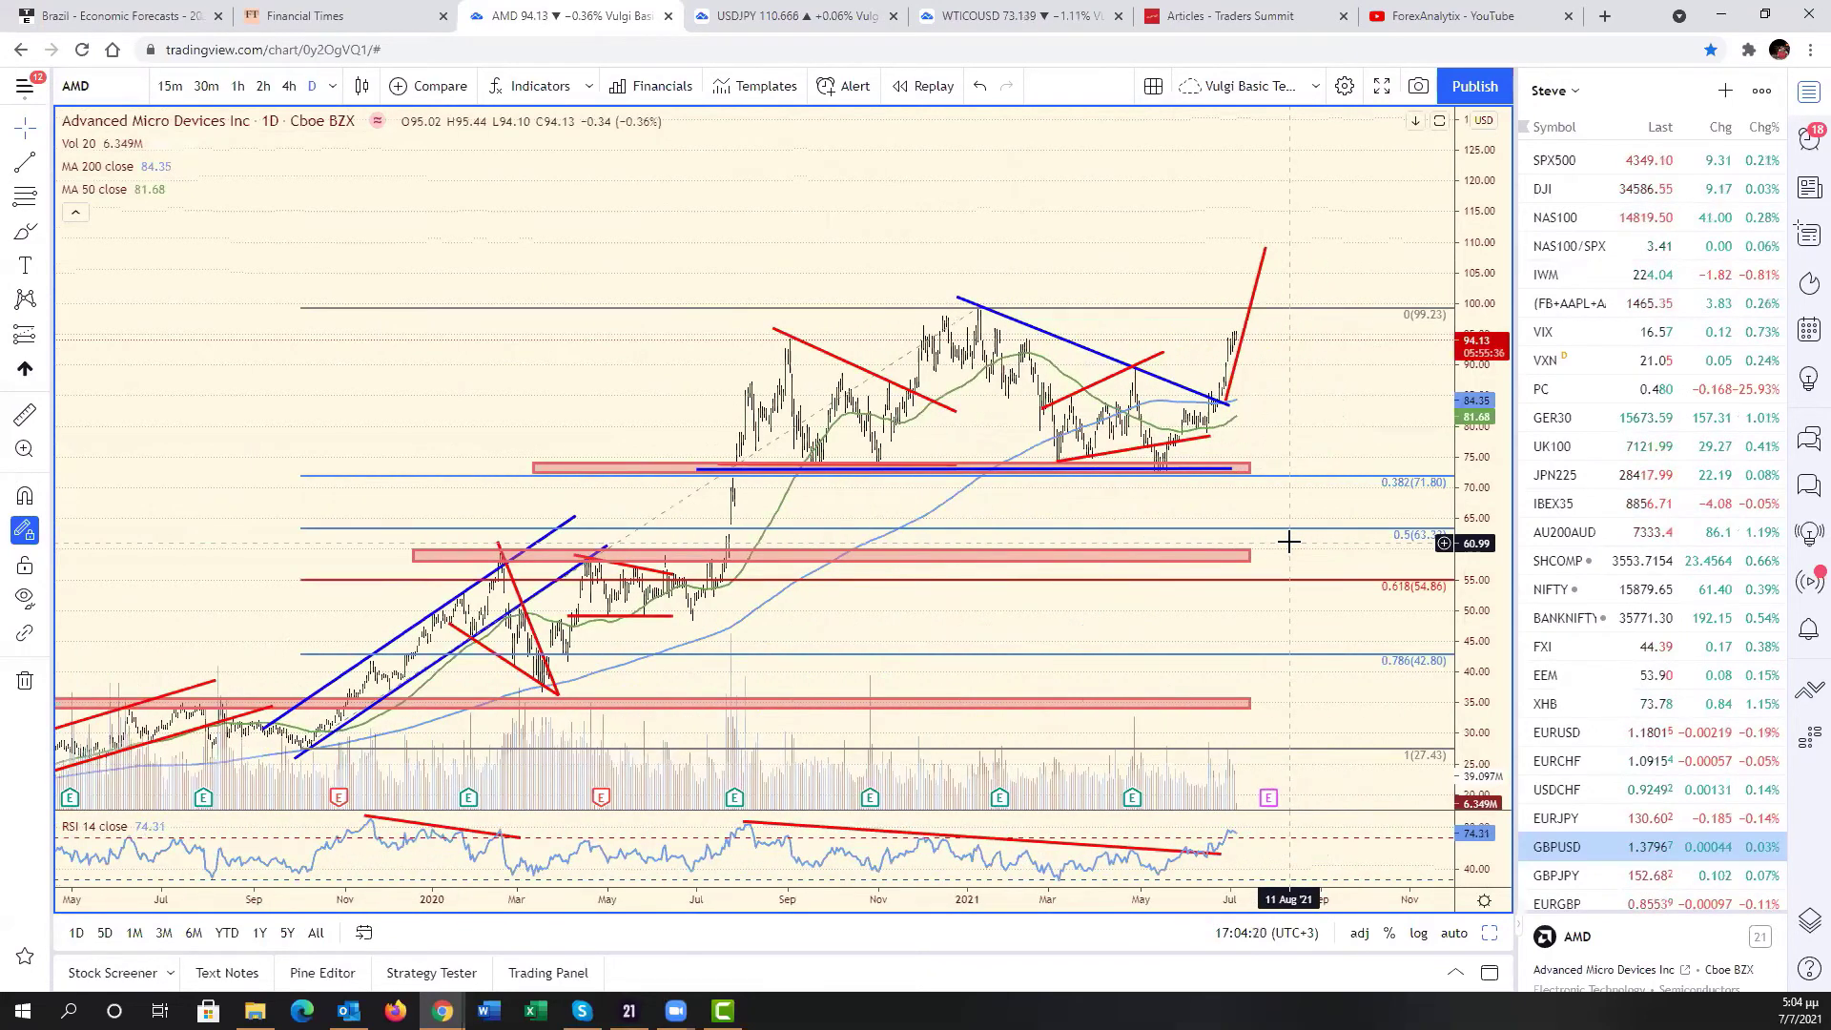
pyautogui.scroll(2, 1288, 541)
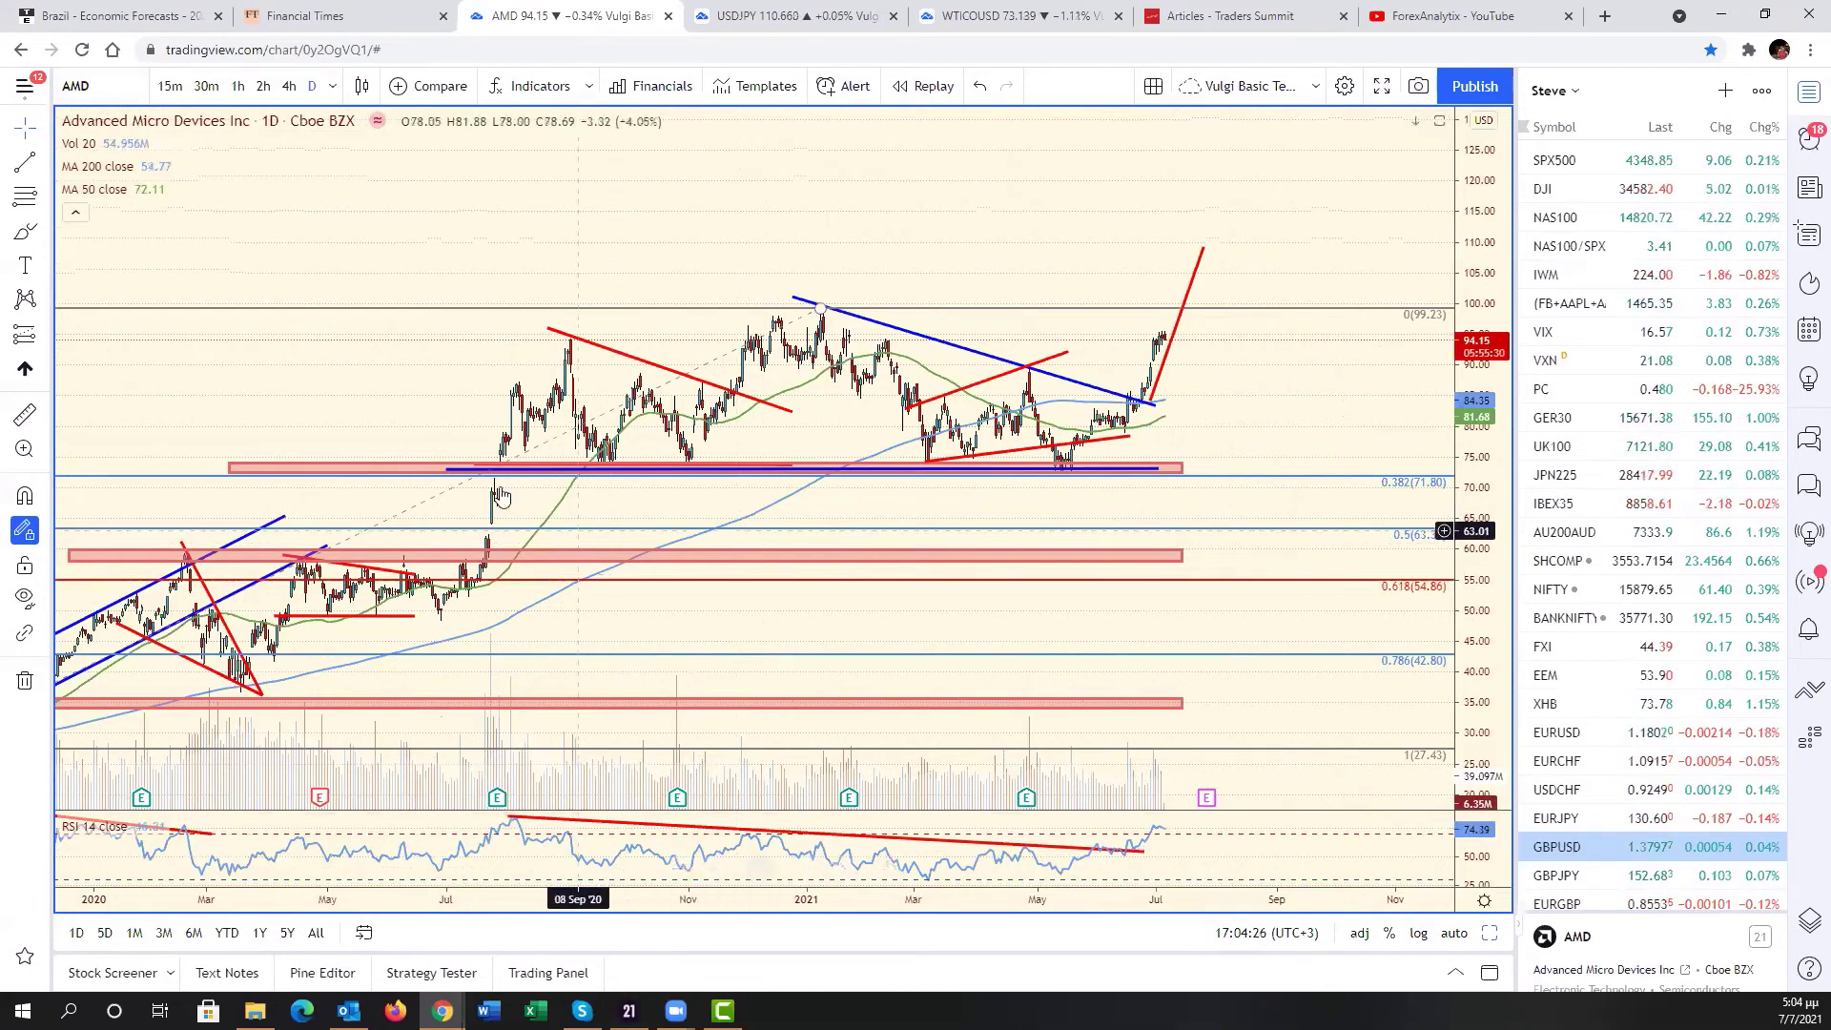
# - Switch the chart to Applied Materials (AMAT)
pyautogui.click(116, 80)
pyautogui.write('AMAT')
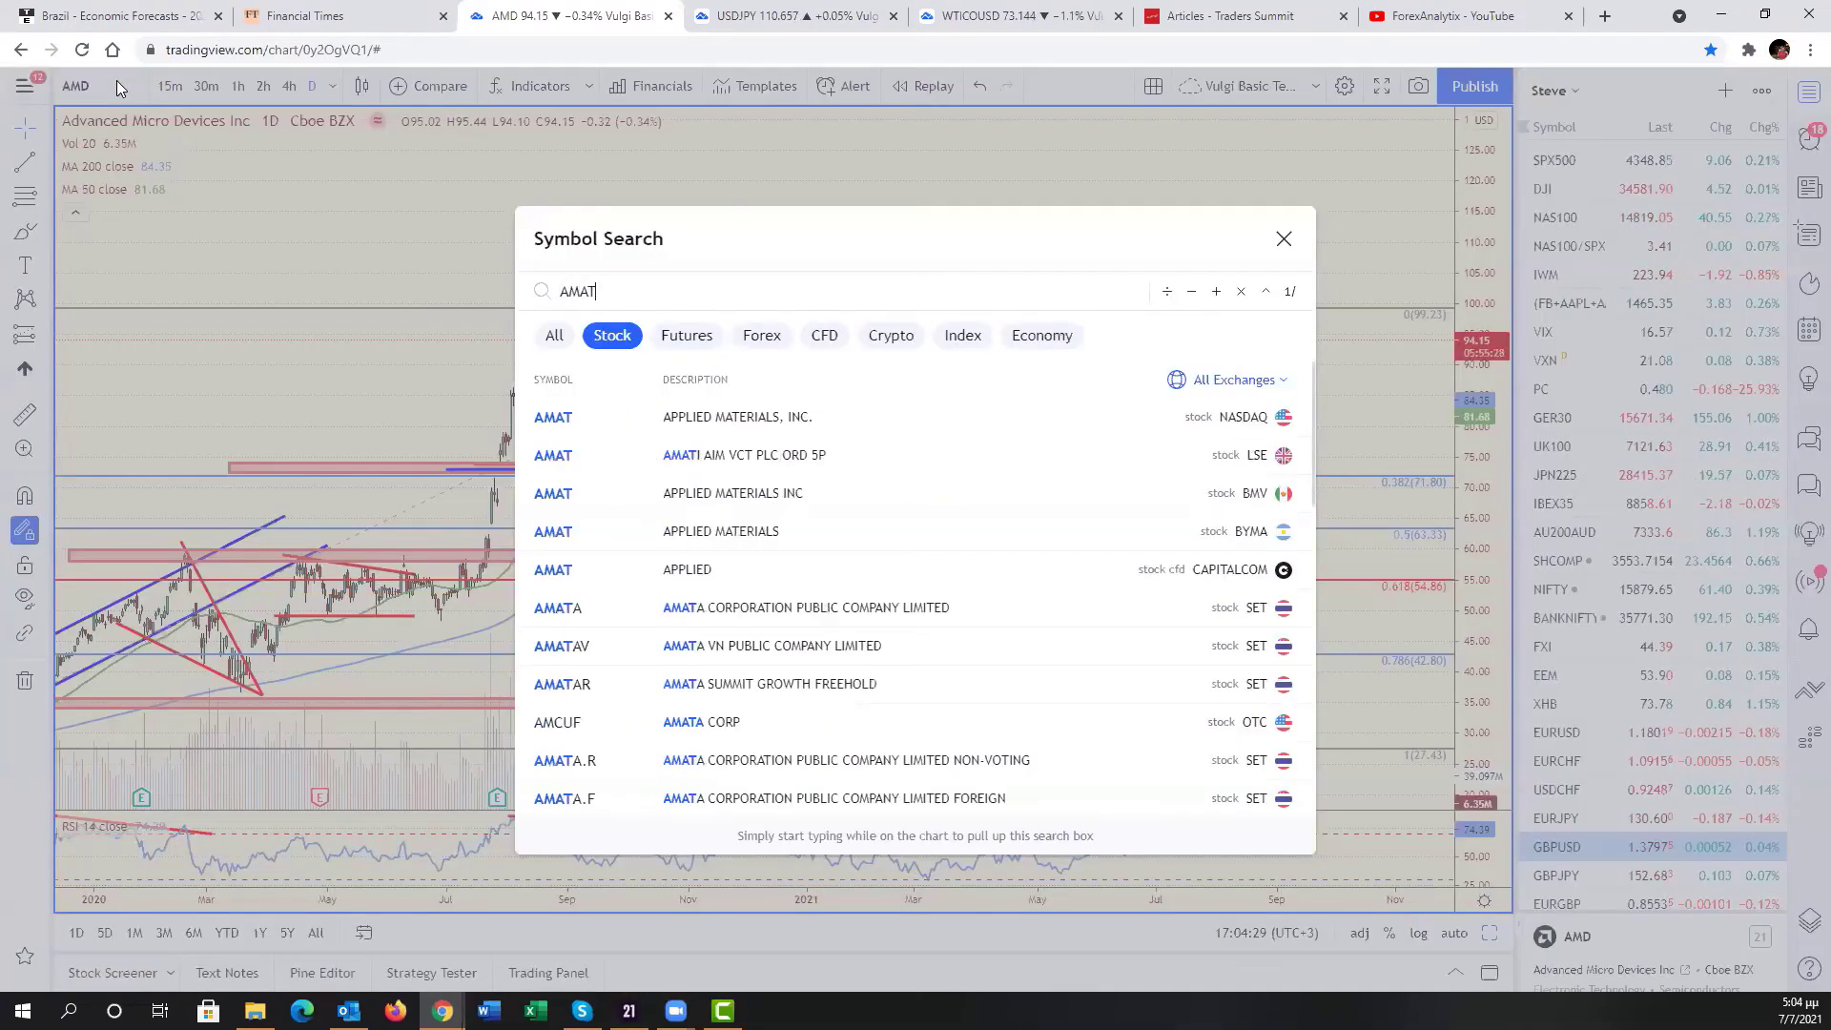
pyautogui.press('Return')
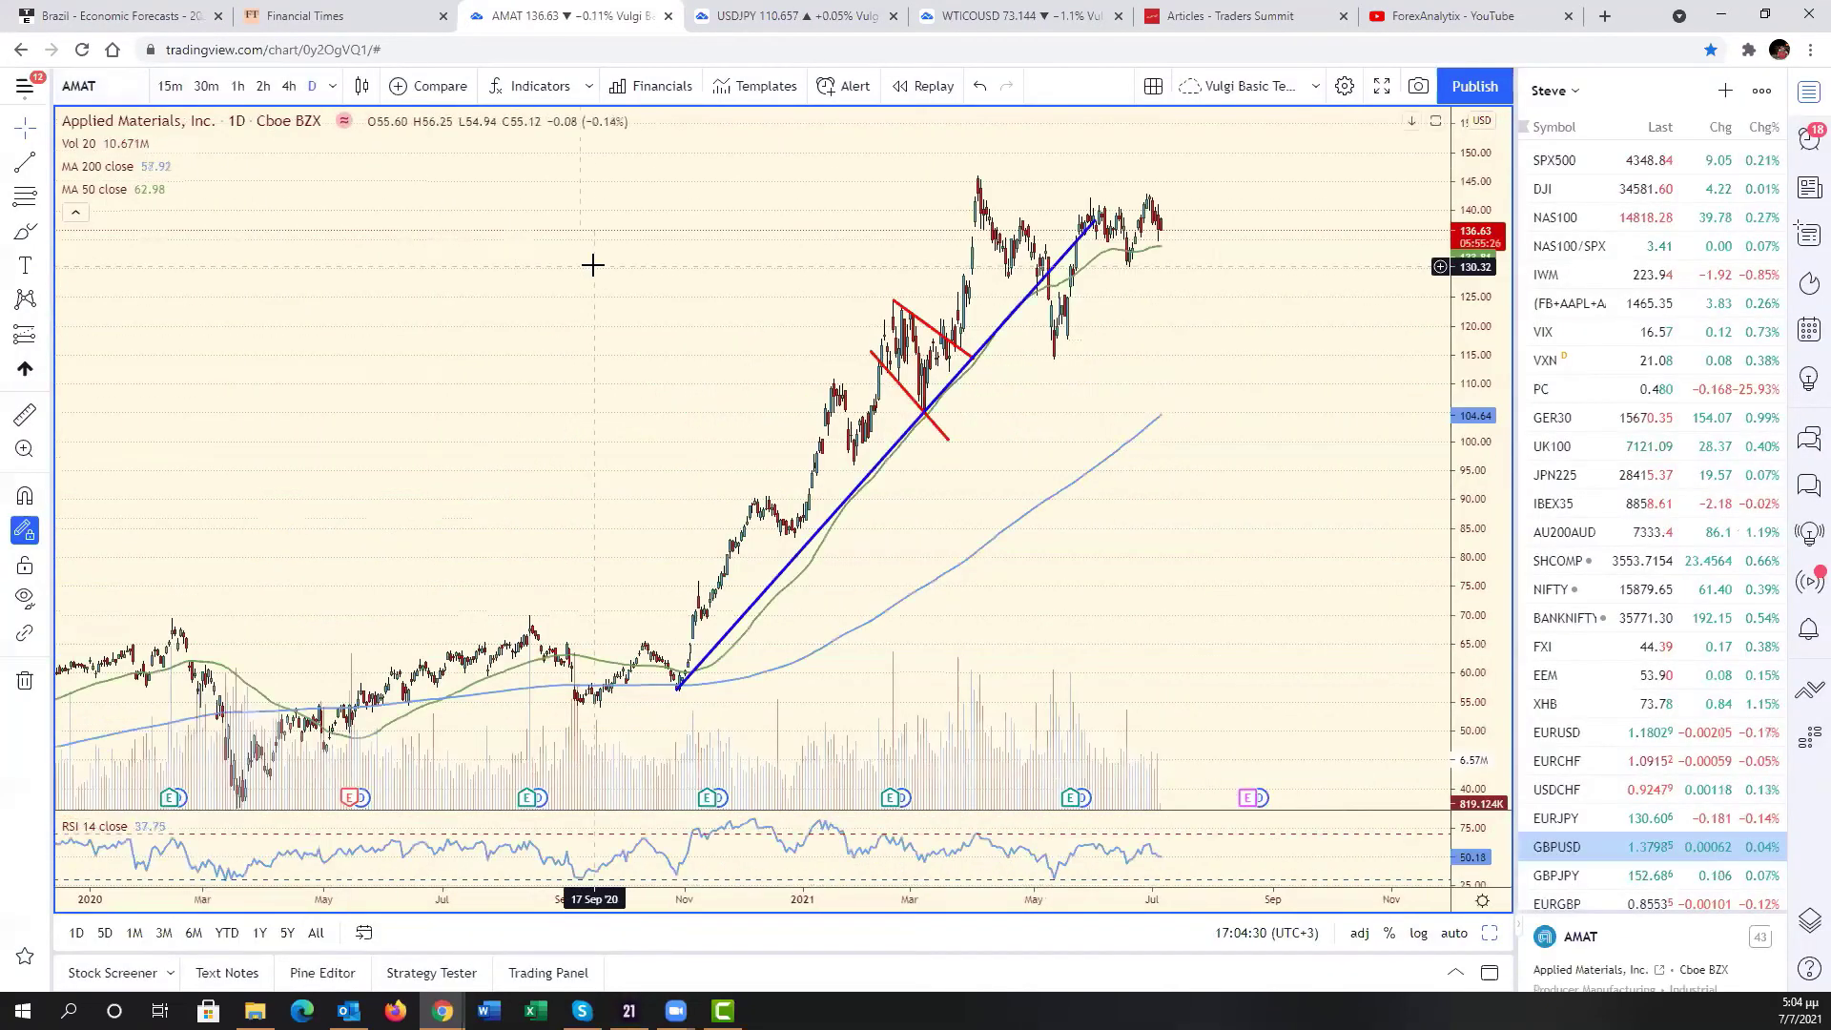
pyautogui.scroll(-3, 707, 306)
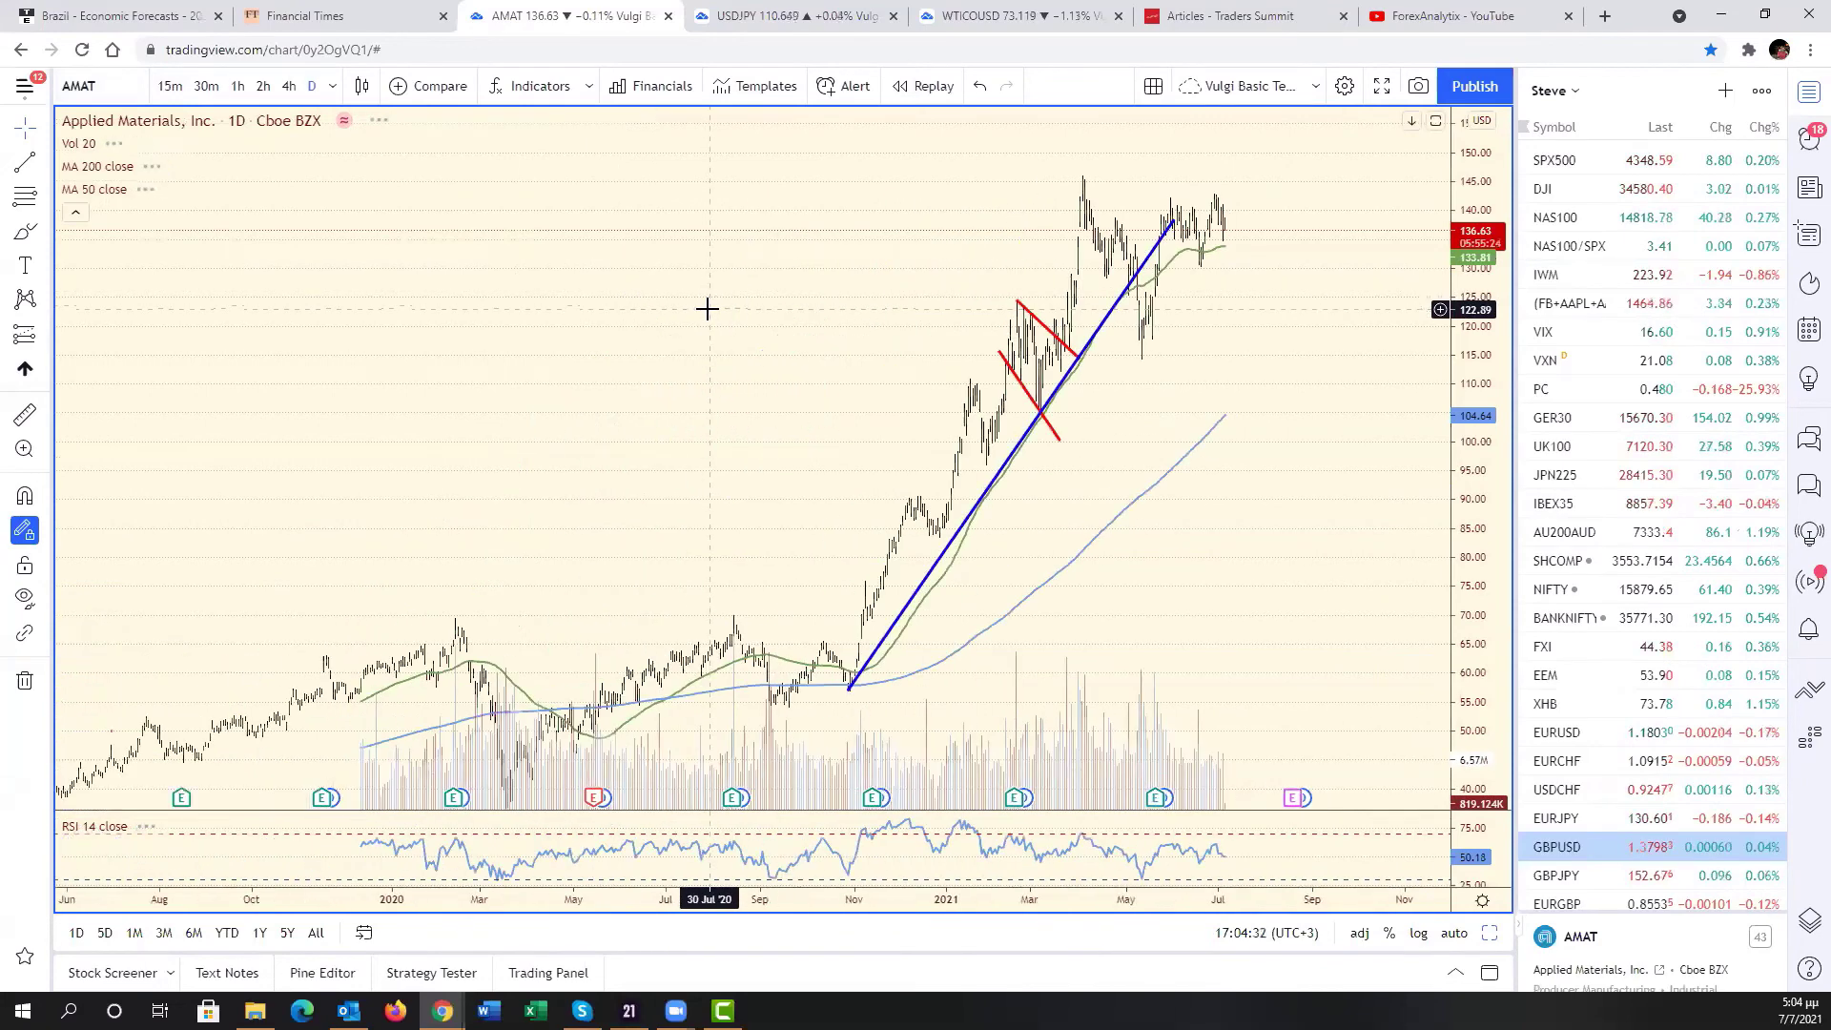
# - Draw the red triangle: an upper line from the March high to August and a lower line from the May low
pyautogui.scroll(2, 707, 308)
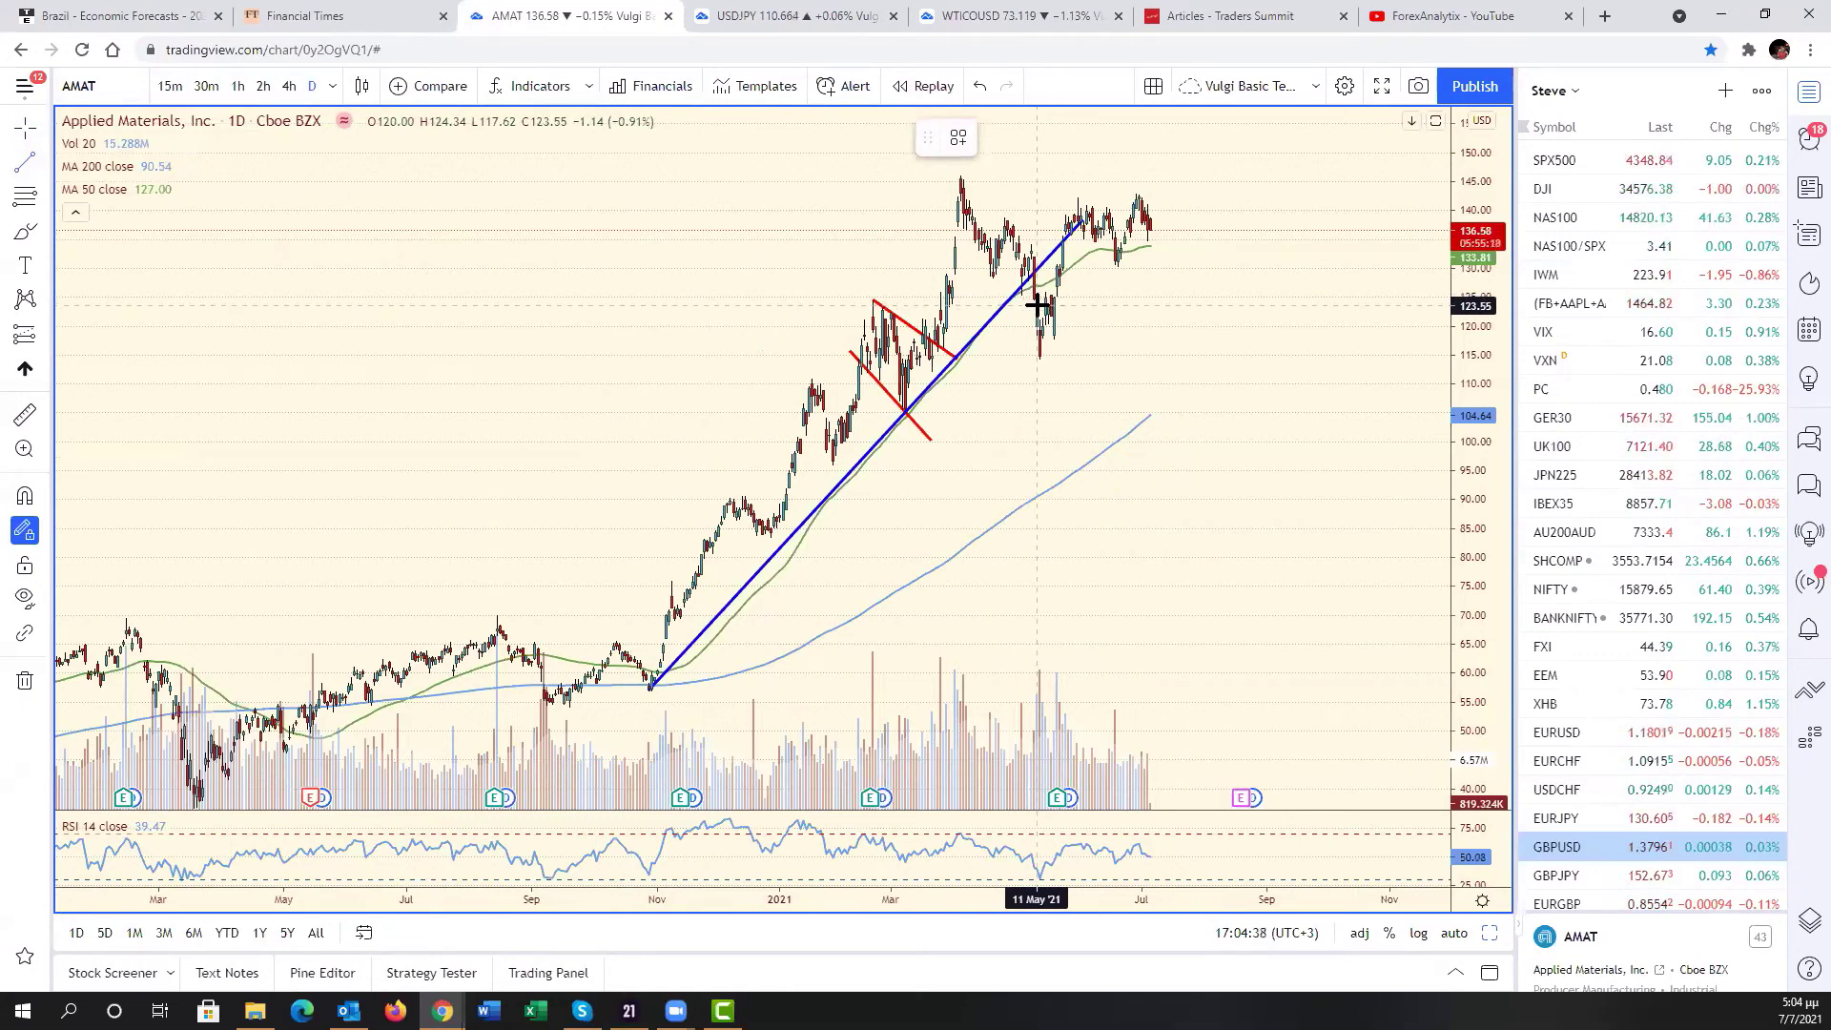
pyautogui.moveTo(943, 172); pyautogui.dragTo(1060, 191)
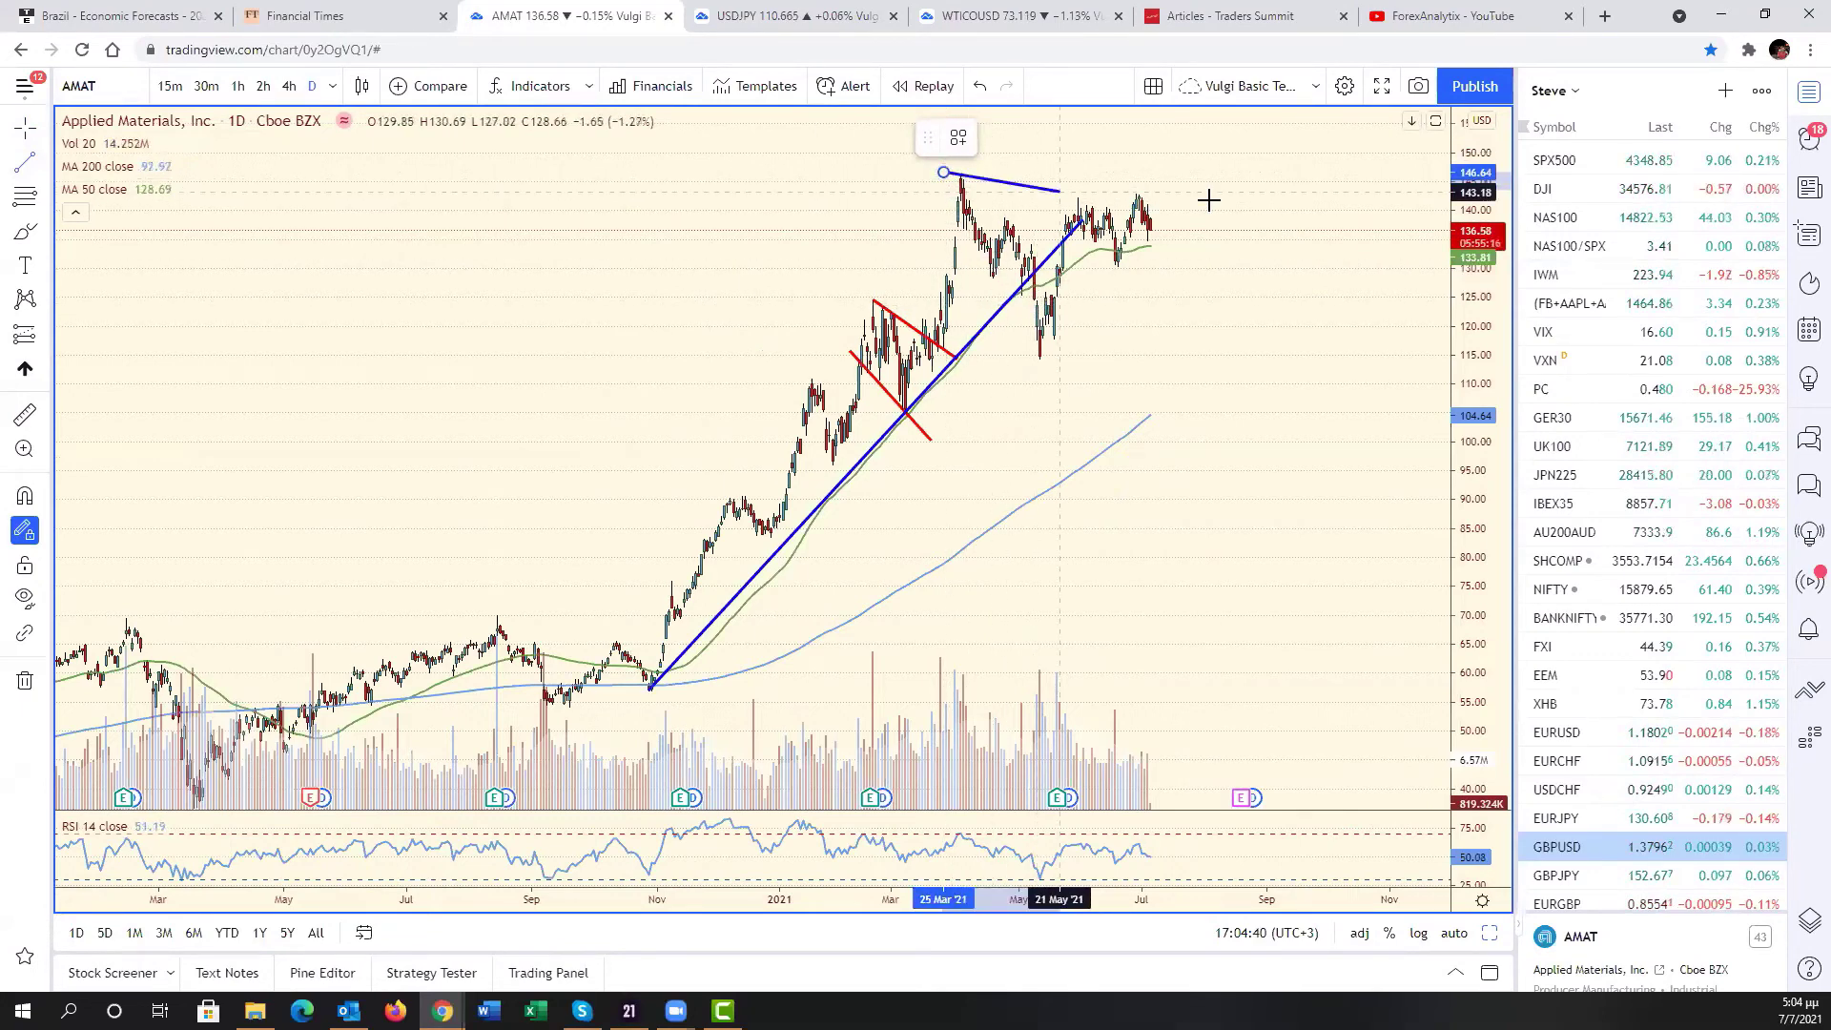
pyautogui.moveTo(1209, 199)
pyautogui.mouseDown()
pyautogui.moveTo(1255, 192)
pyautogui.moveTo(1215, 238)
pyautogui.moveTo(1227, 206)
pyautogui.mouseUp()
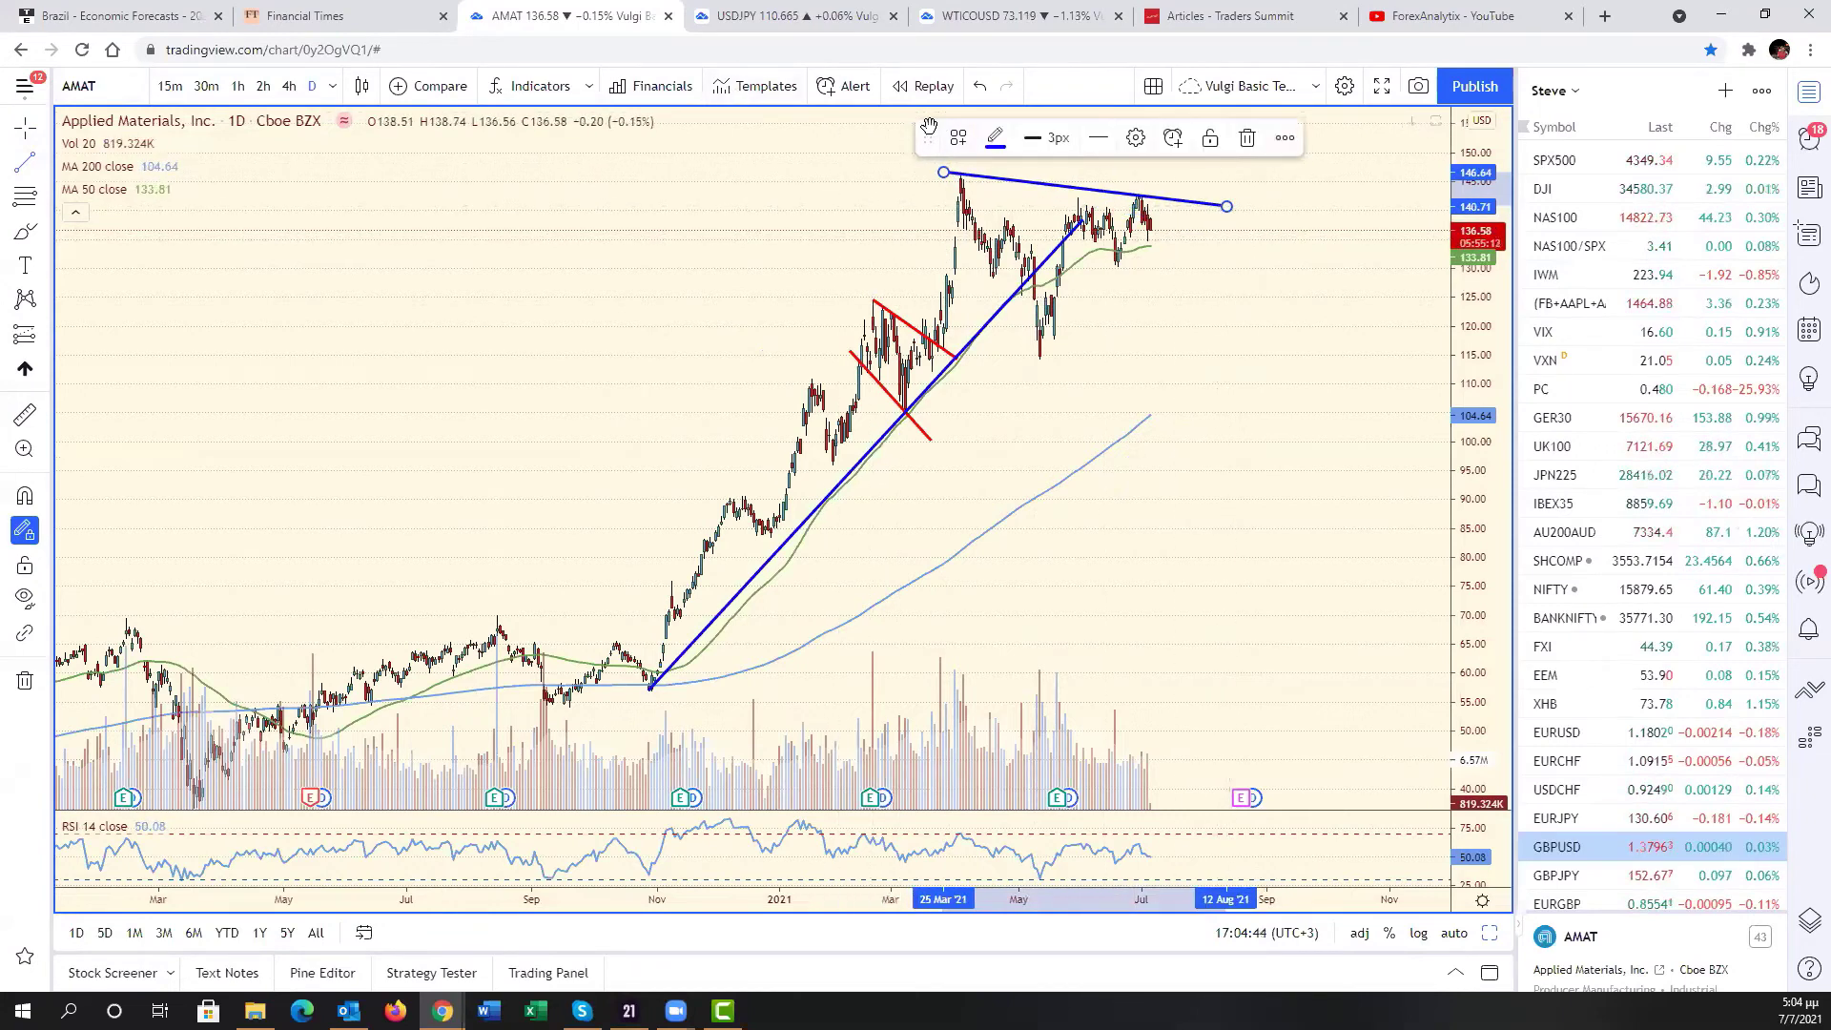
pyautogui.click(995, 138)
pyautogui.click(1040, 407)
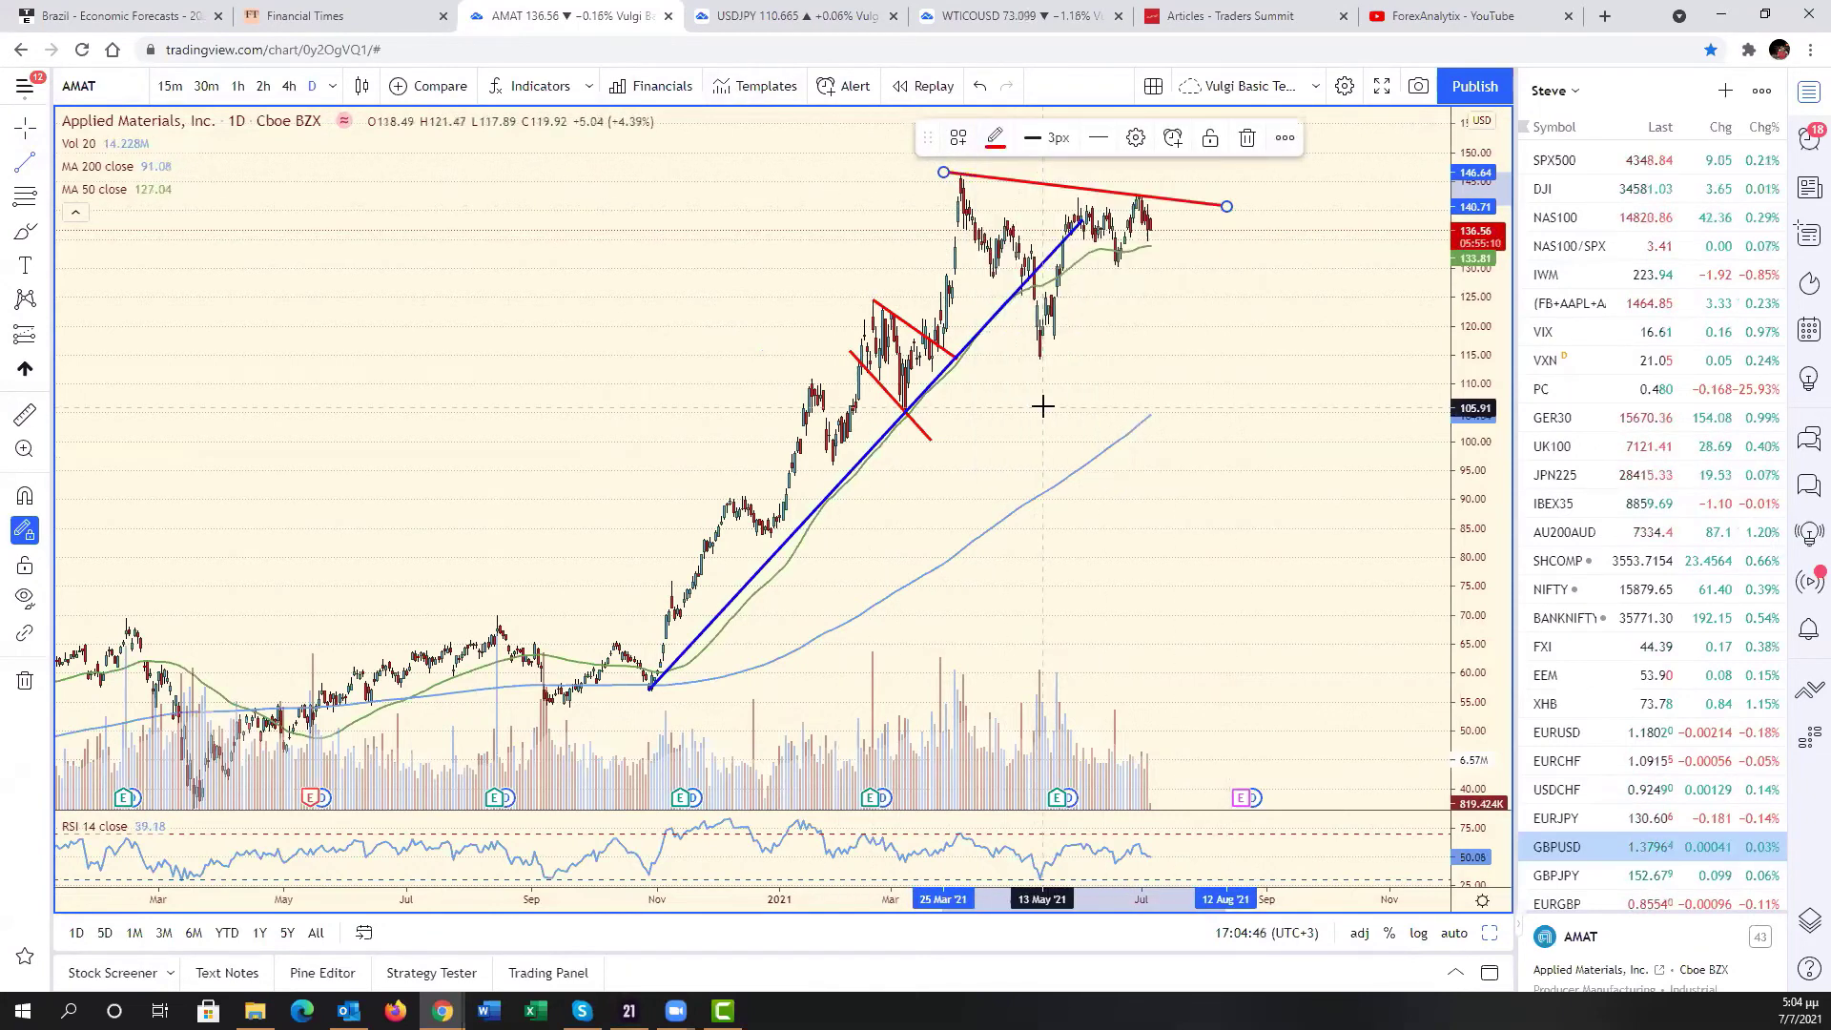
pyautogui.click(1016, 375)
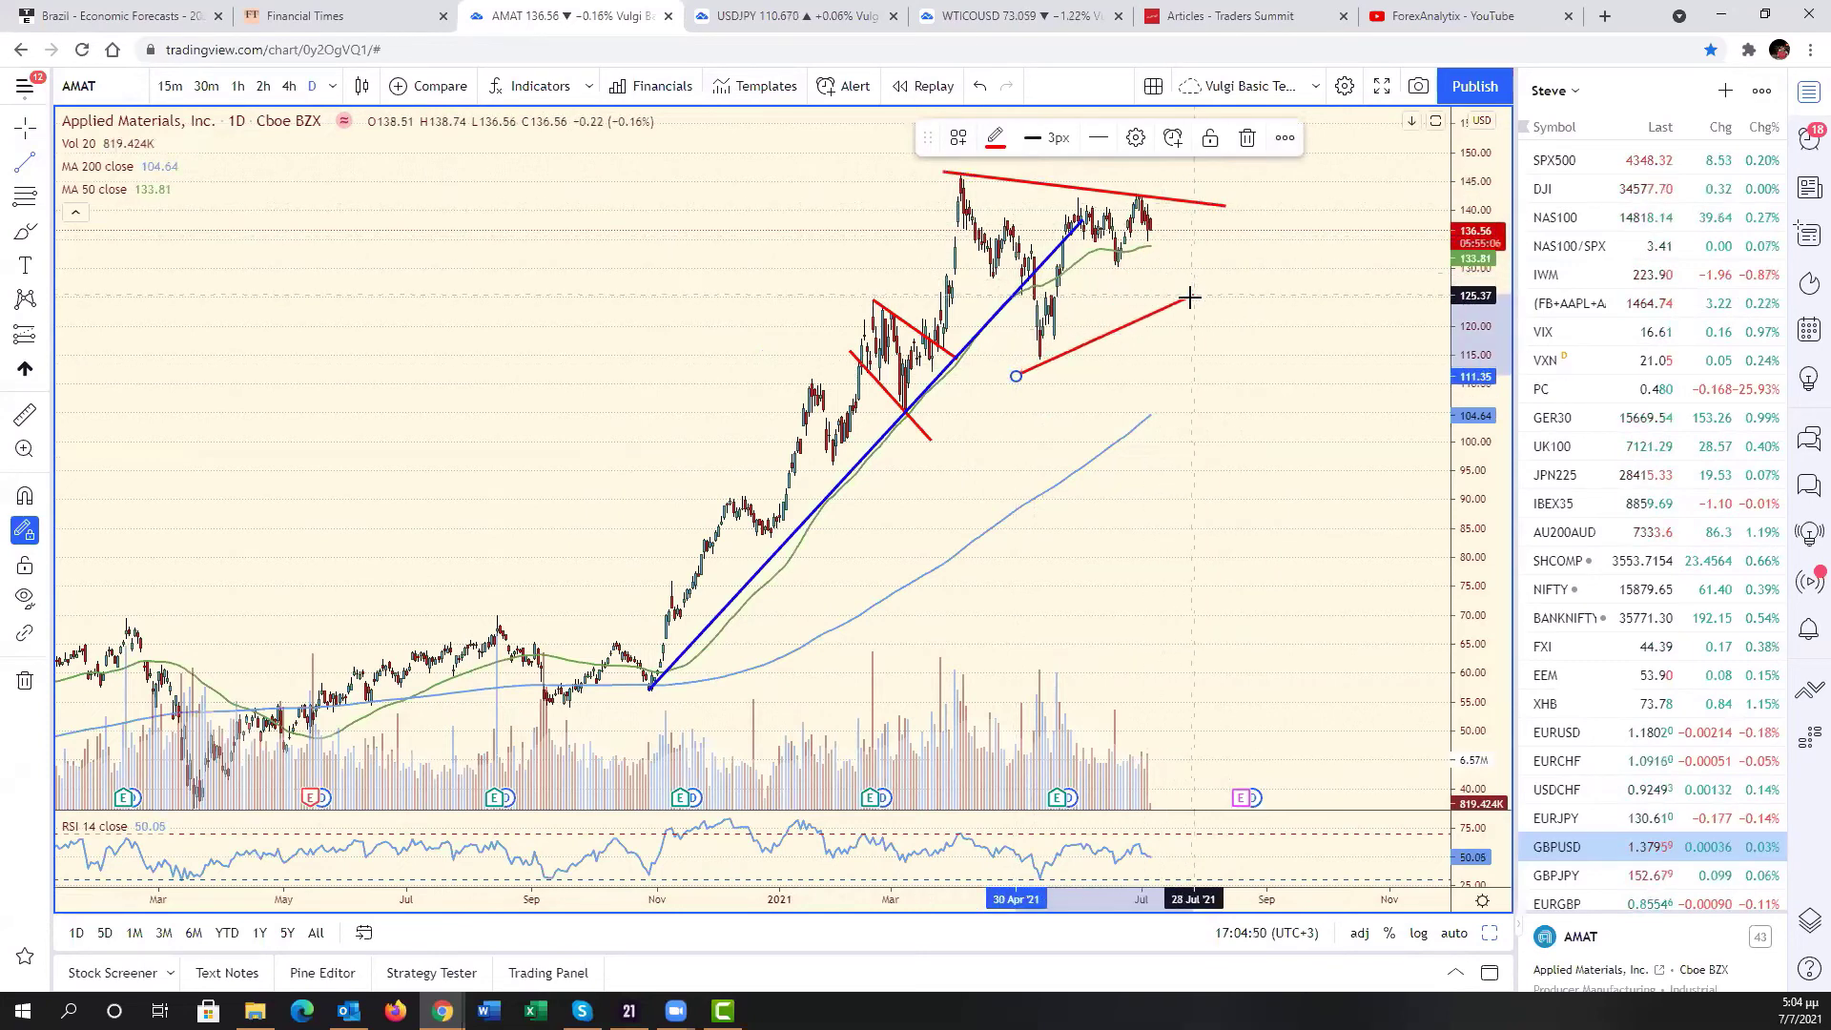
pyautogui.click(1230, 321)
pyautogui.moveTo(1018, 377)
pyautogui.mouseDown()
pyautogui.moveTo(946, 362)
pyautogui.moveTo(952, 381)
pyautogui.mouseUp()
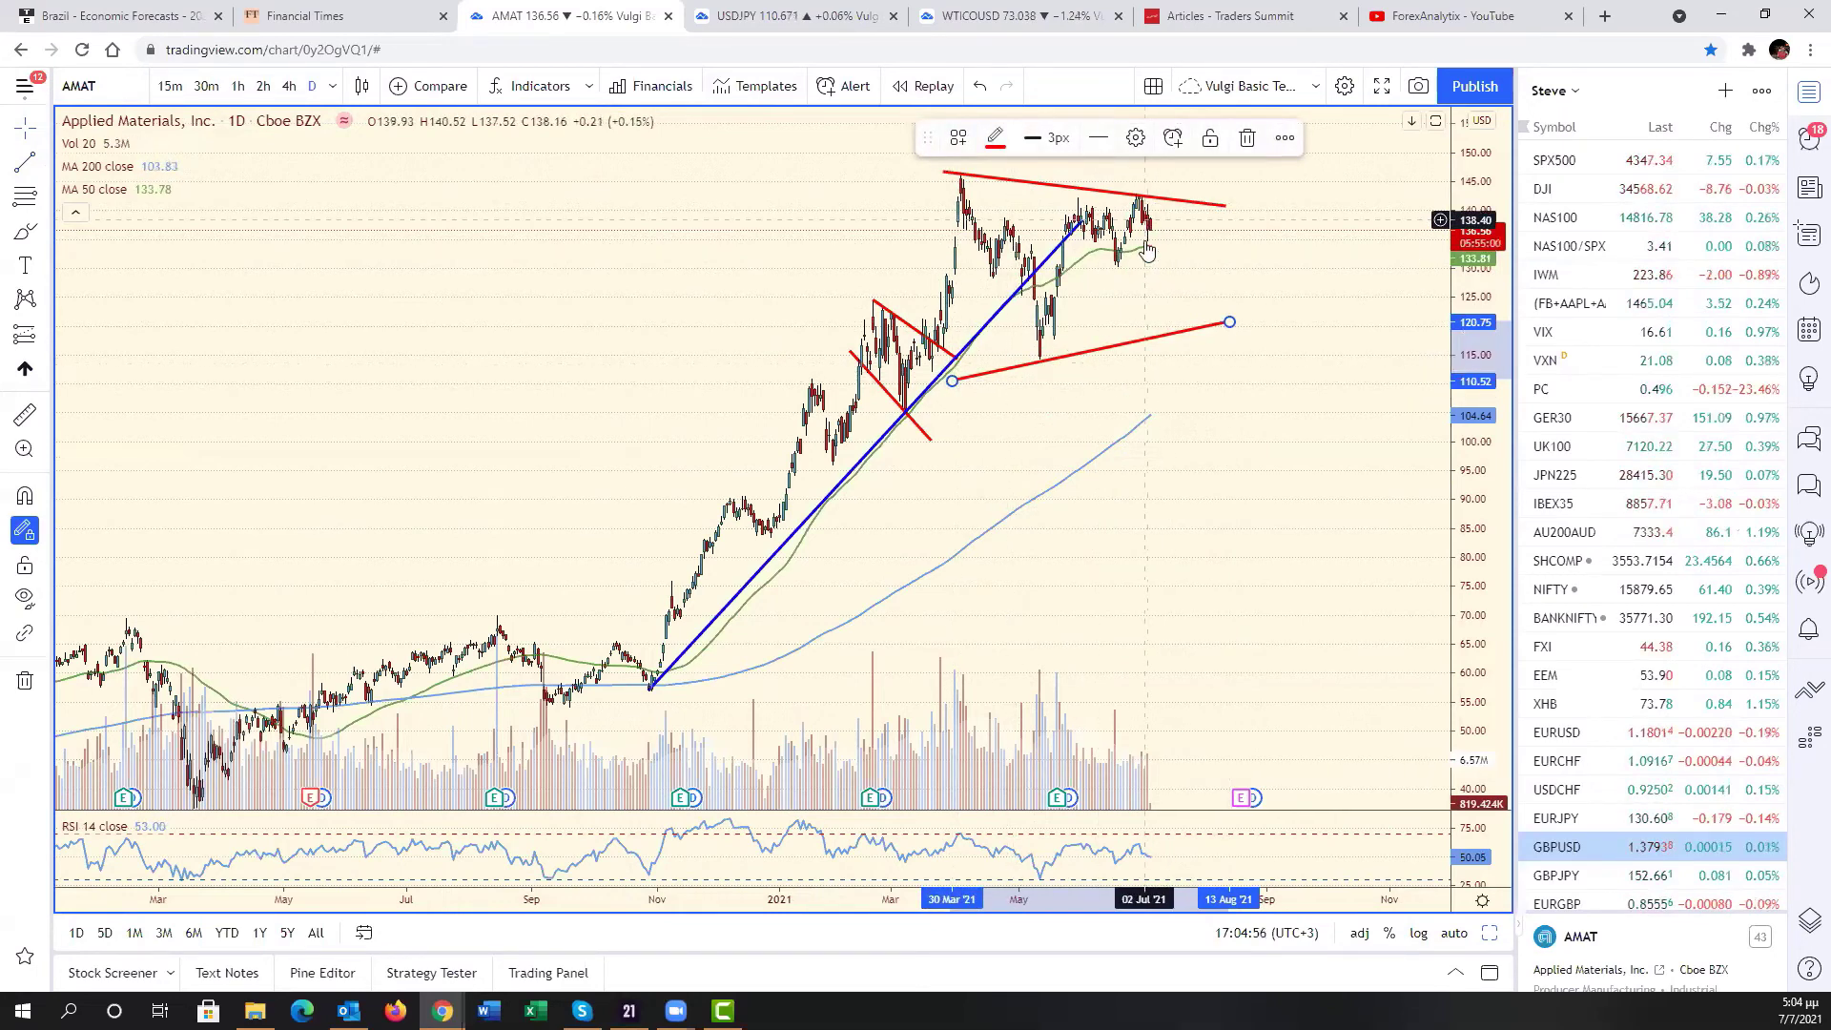
# - Draw a zig-zag path from the latest bar projecting a dip, then a breakout to 147.80
pyautogui.click(23, 165)
pyautogui.click(1148, 233)
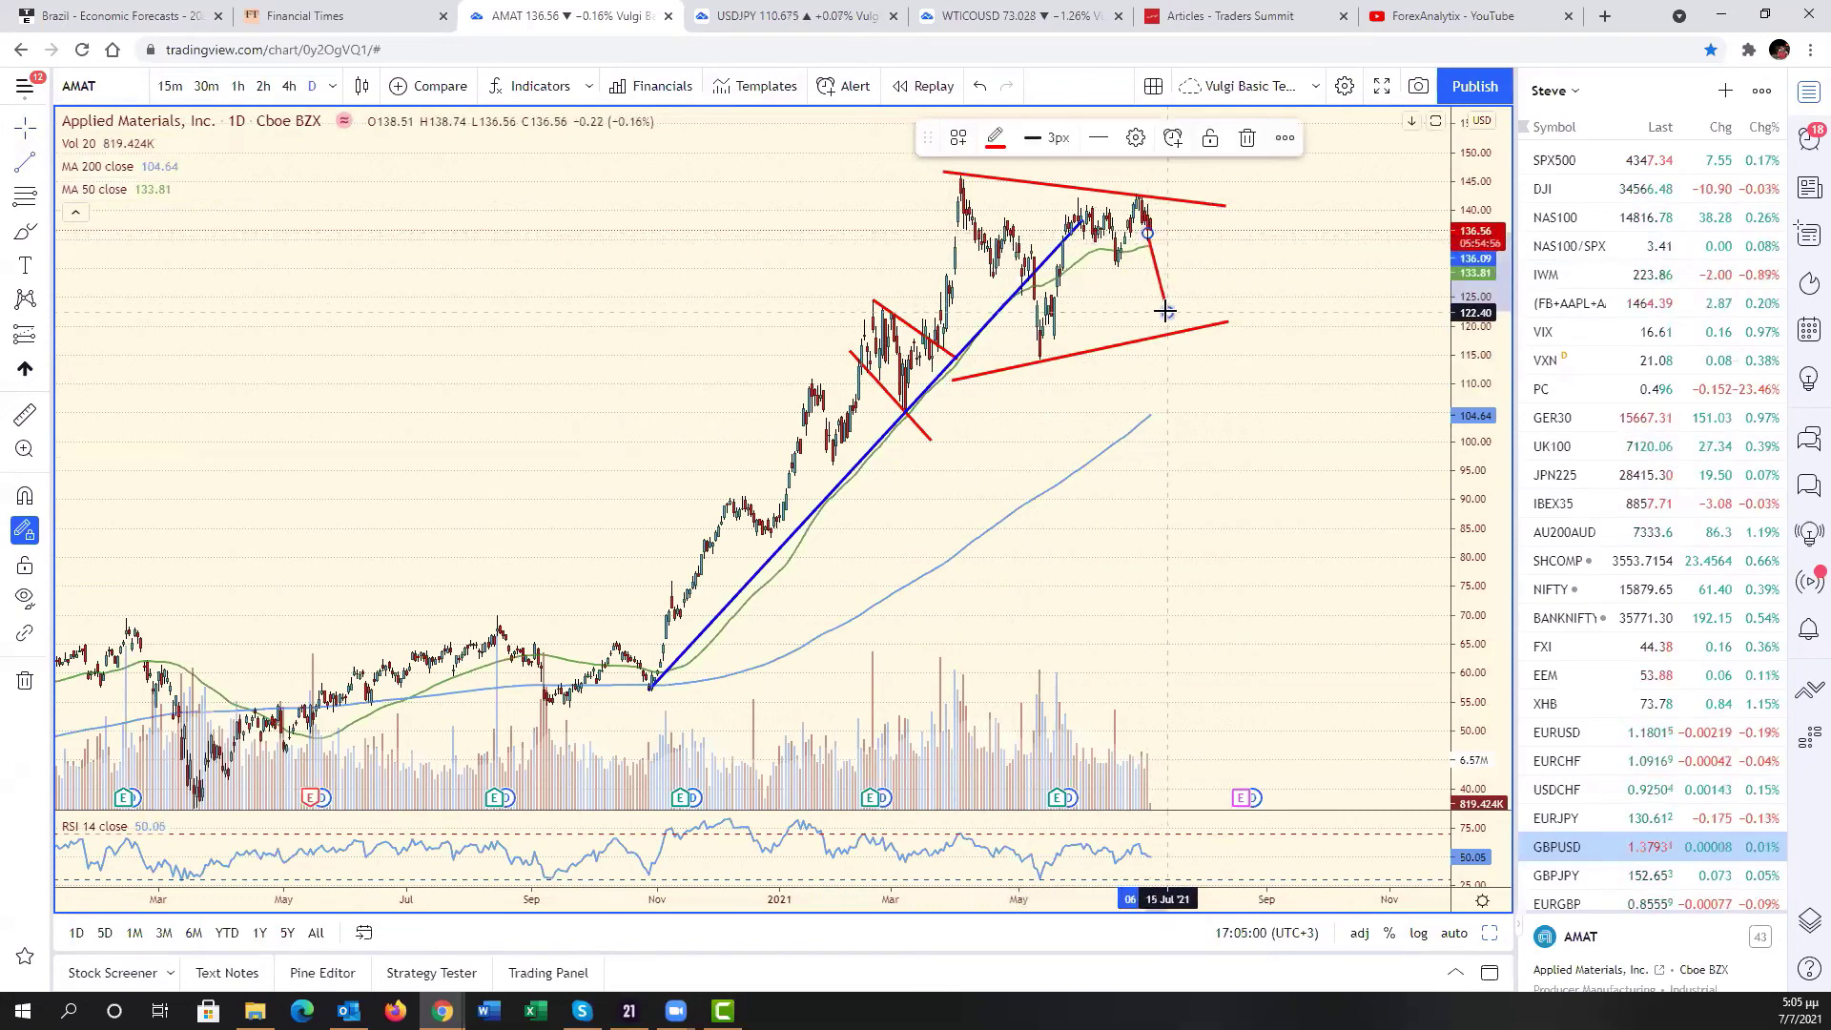
pyautogui.click(1168, 310)
pyautogui.click(1207, 227)
pyautogui.click(1221, 293)
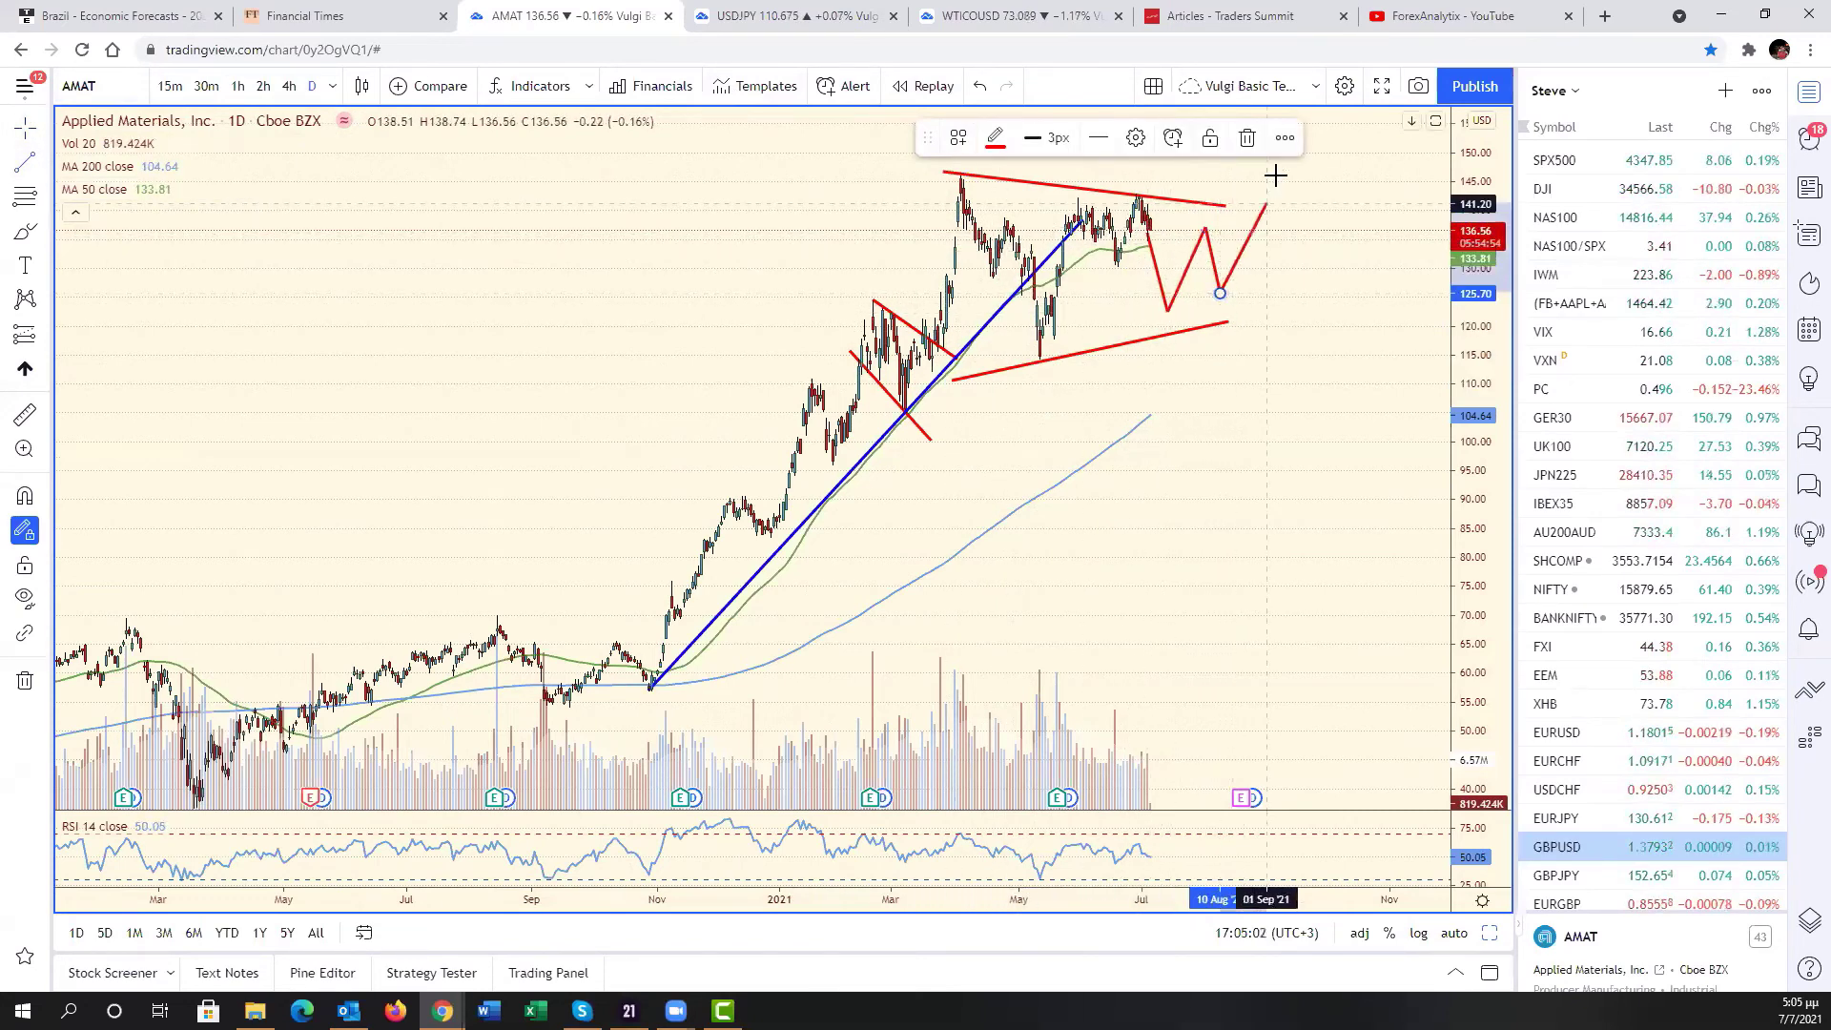
pyautogui.doubleClick(1282, 166)
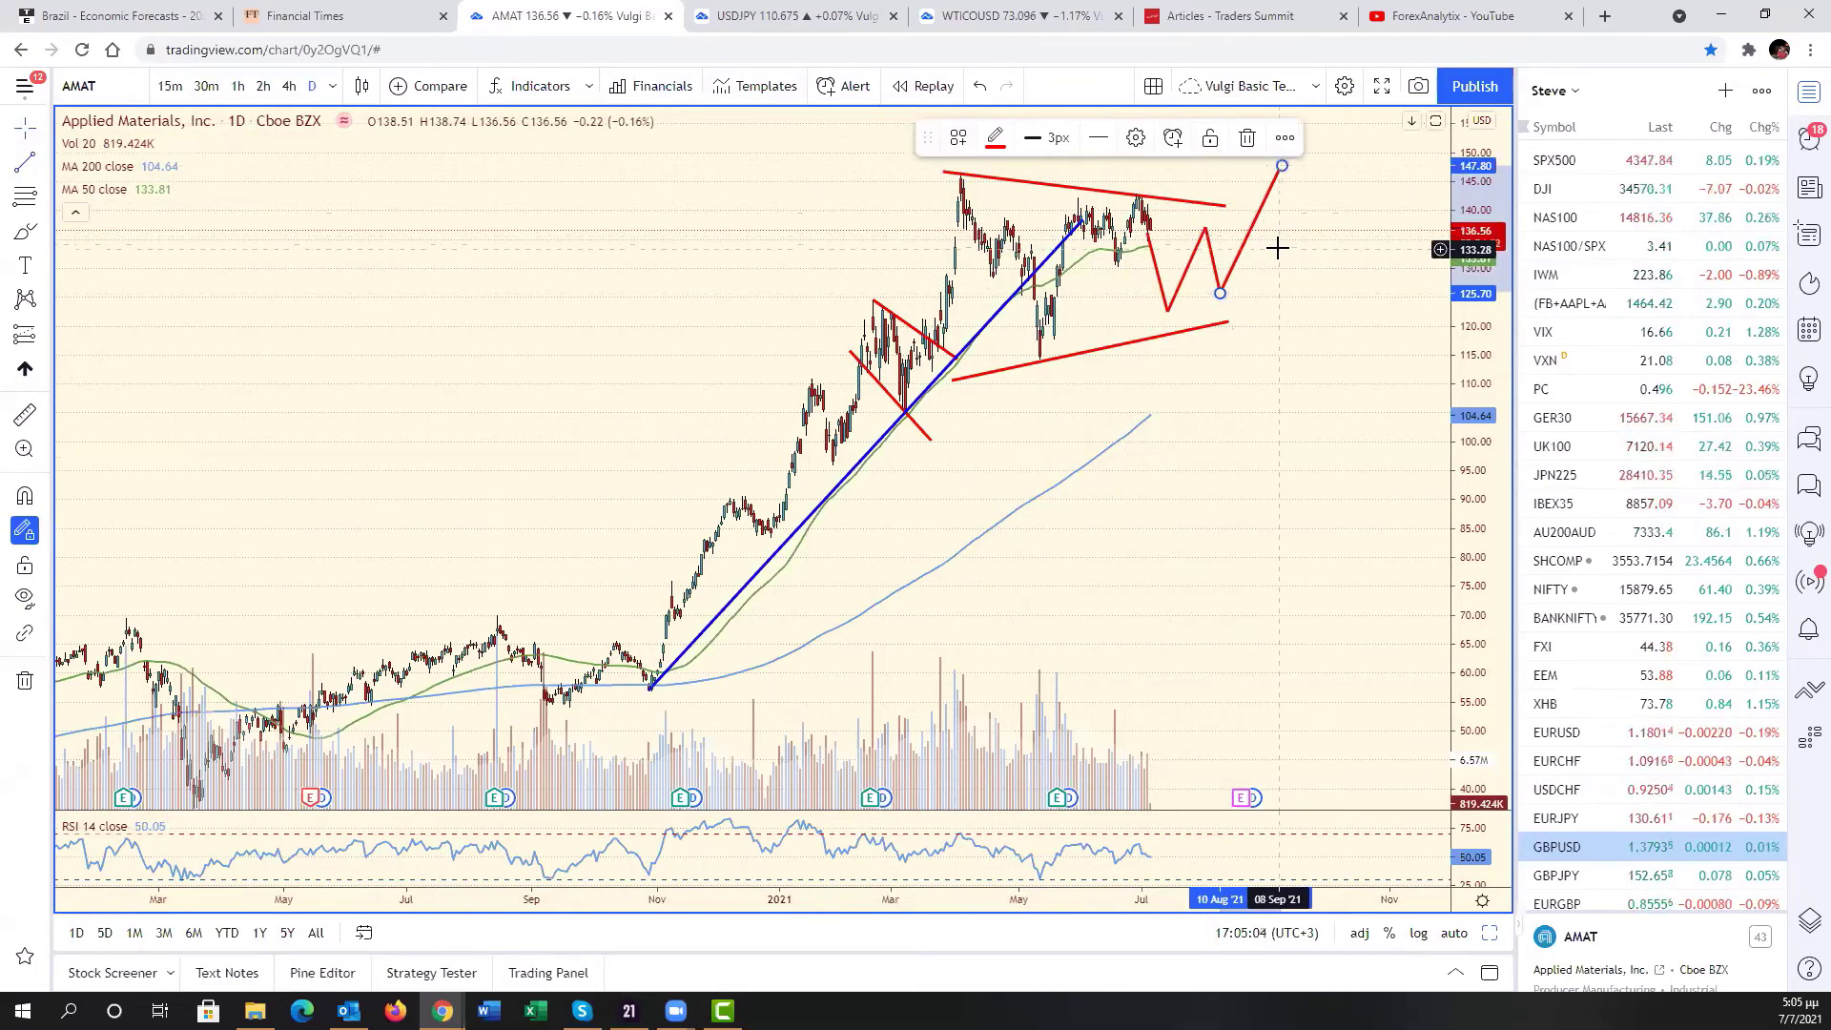
# - Return to the six-chart layout with AMAT in the top-left slot
pyautogui.scroll(4, 1278, 248)
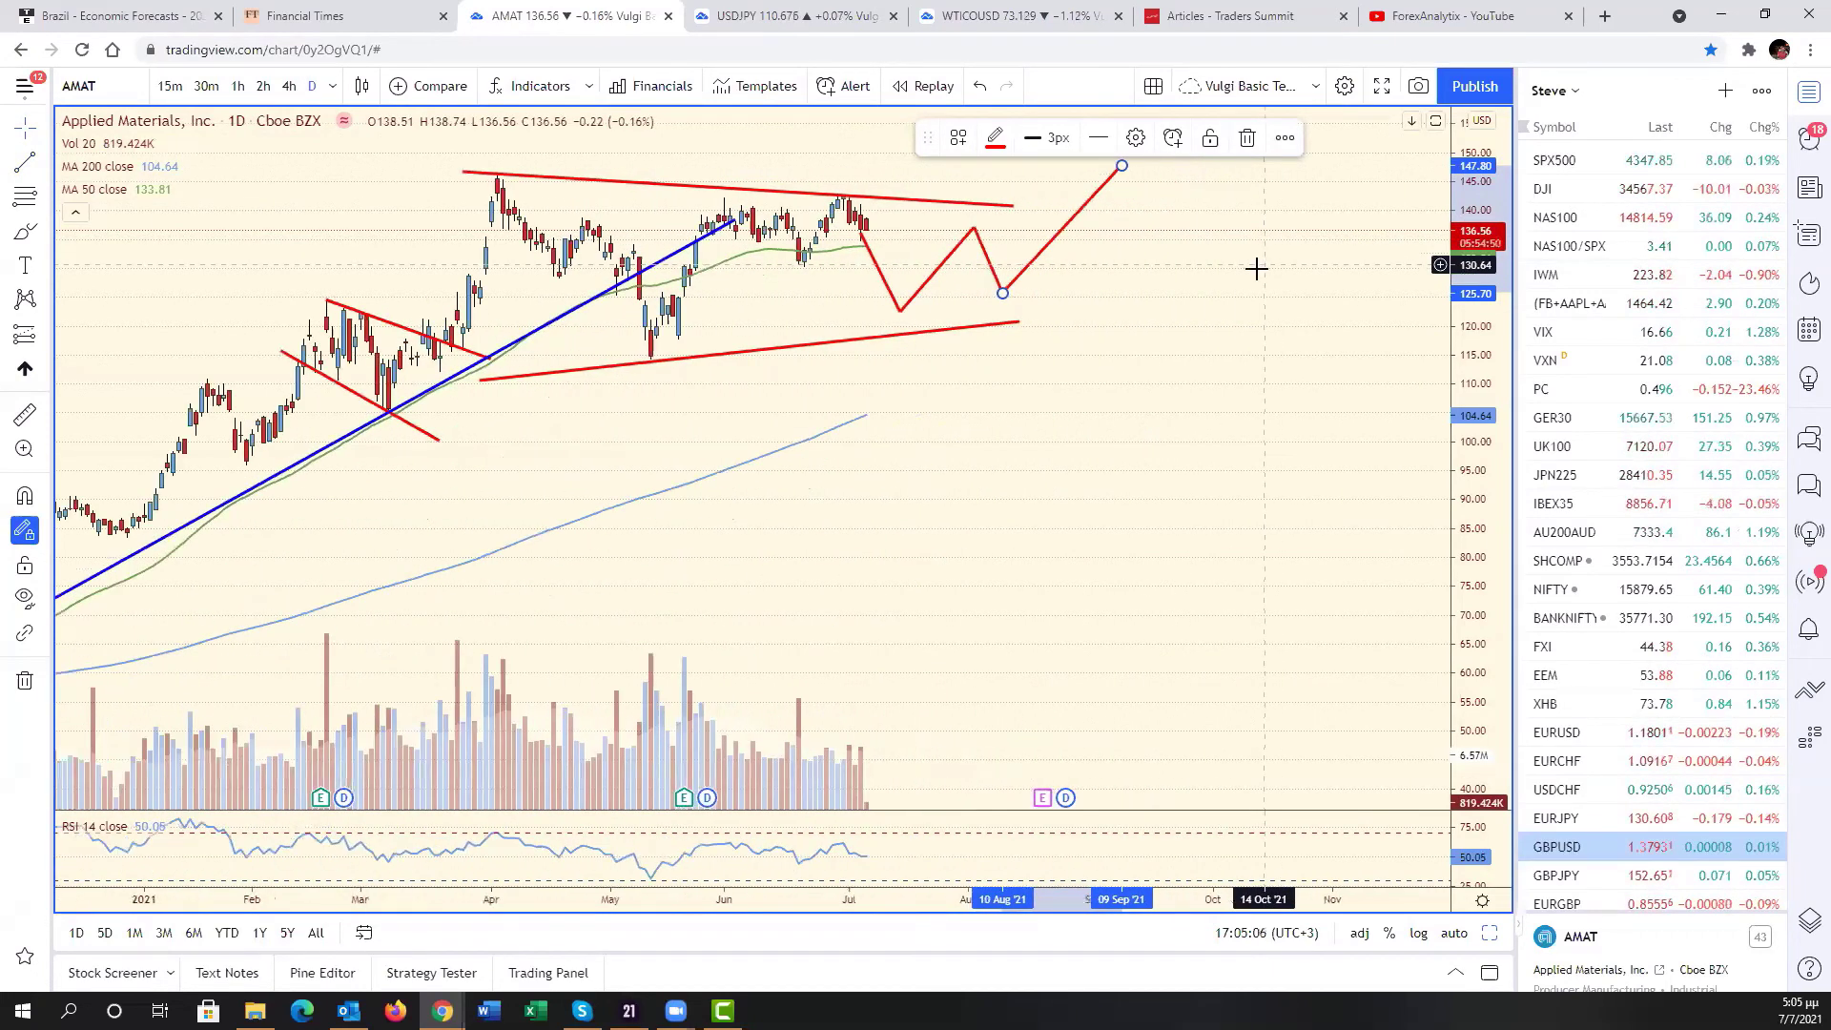
pyautogui.rightClick(1249, 276)
pyautogui.click(1046, 417)
pyautogui.scroll(-3, 1341, 557)
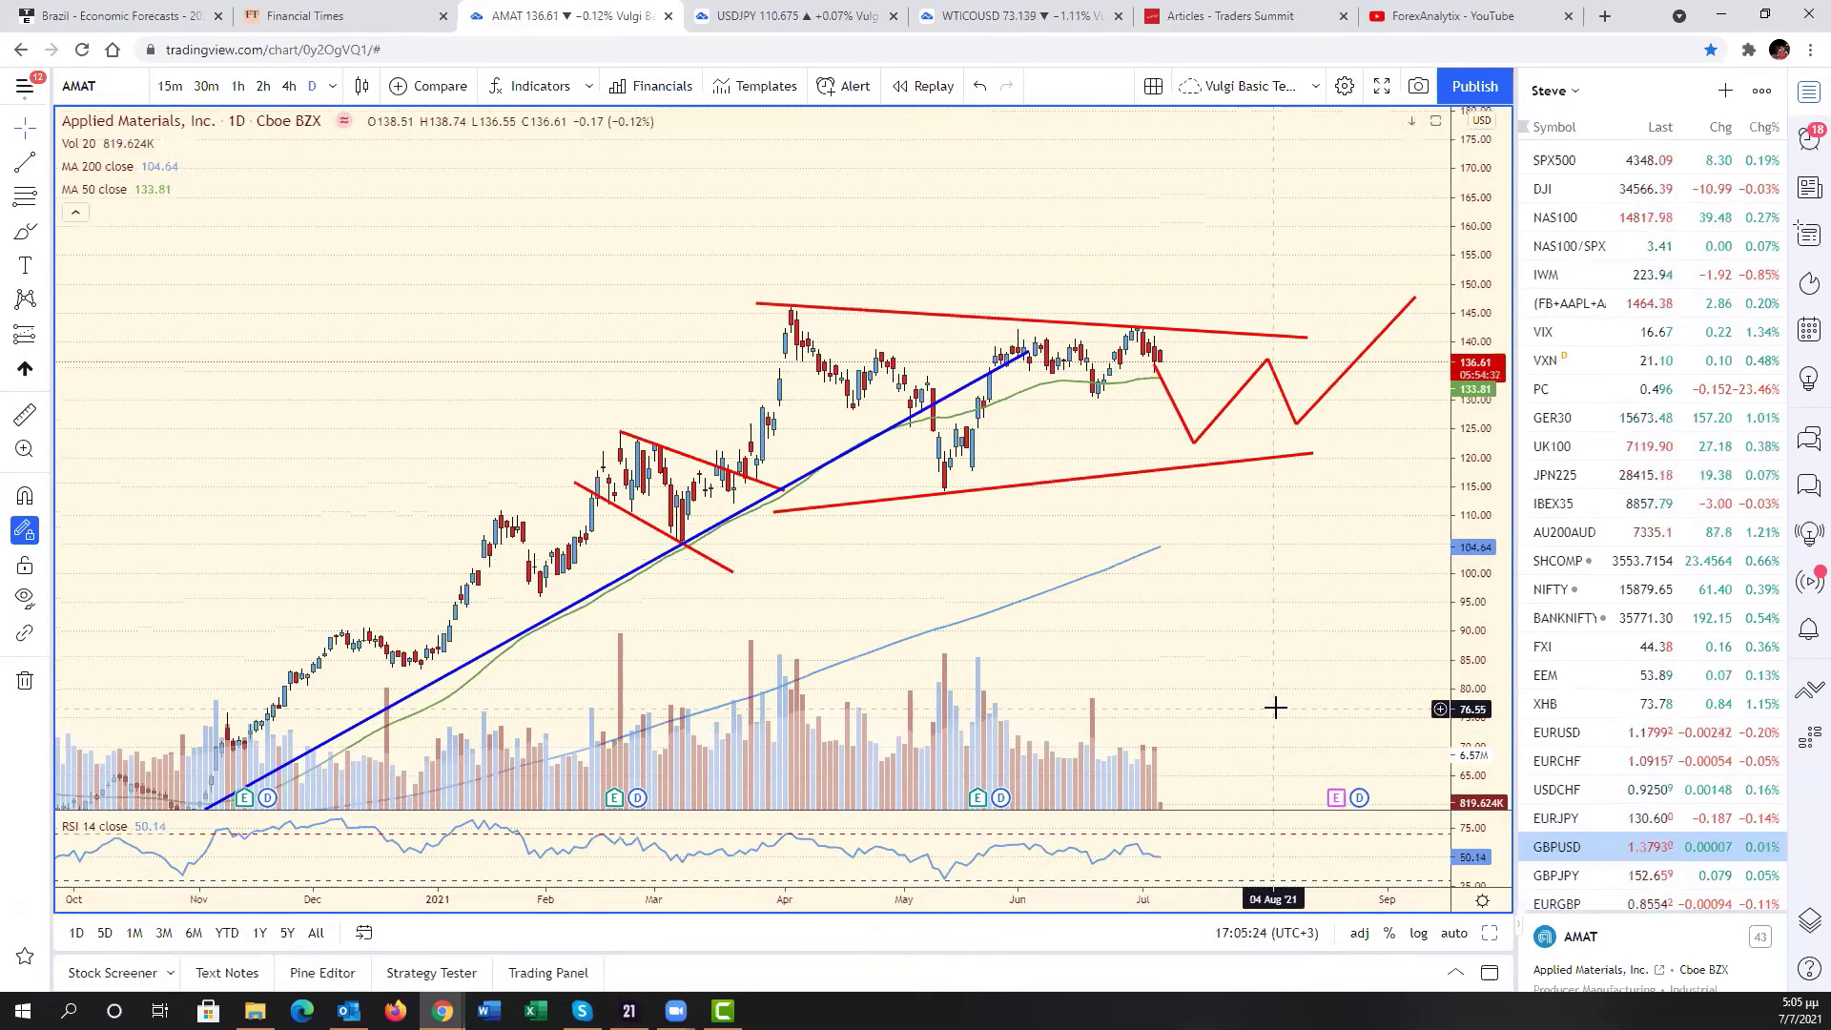
pyautogui.hscroll(-5, 1422, 708)
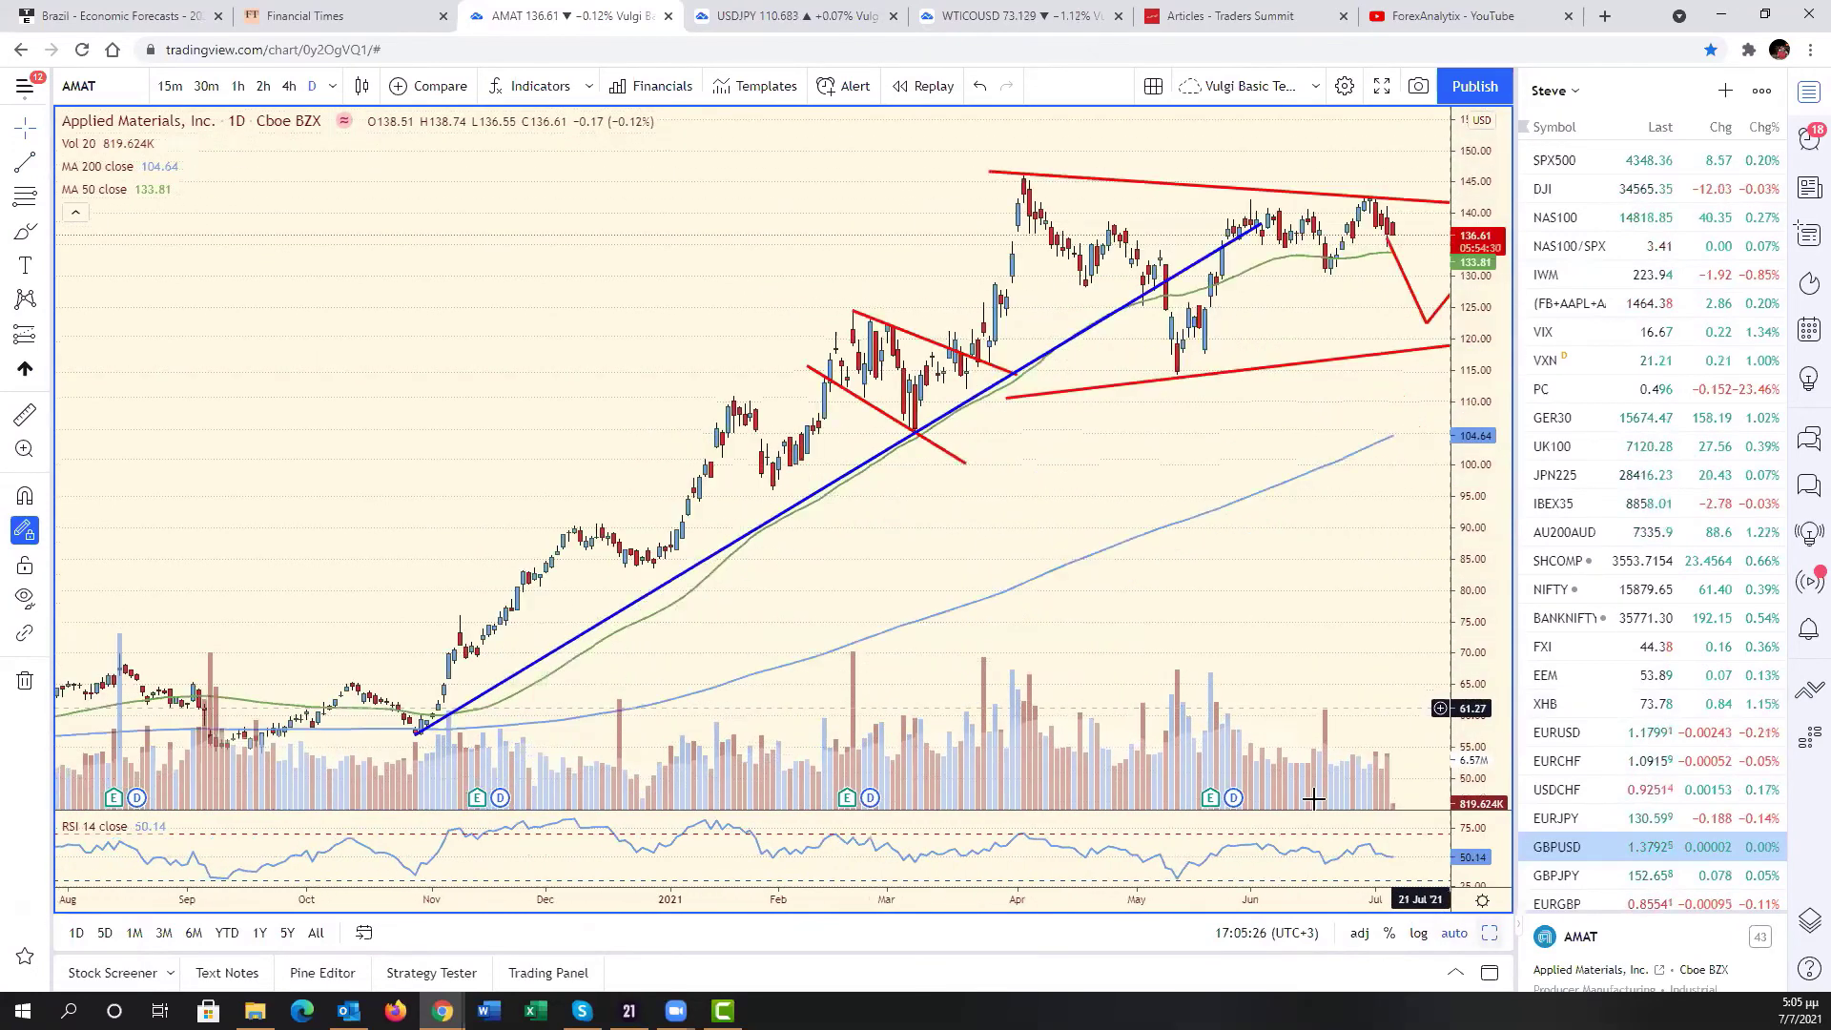
pyautogui.hotkey('alt', 'Return')
# - Replace GDX with USDINR in the bottom chart slot
pyautogui.click(867, 642)
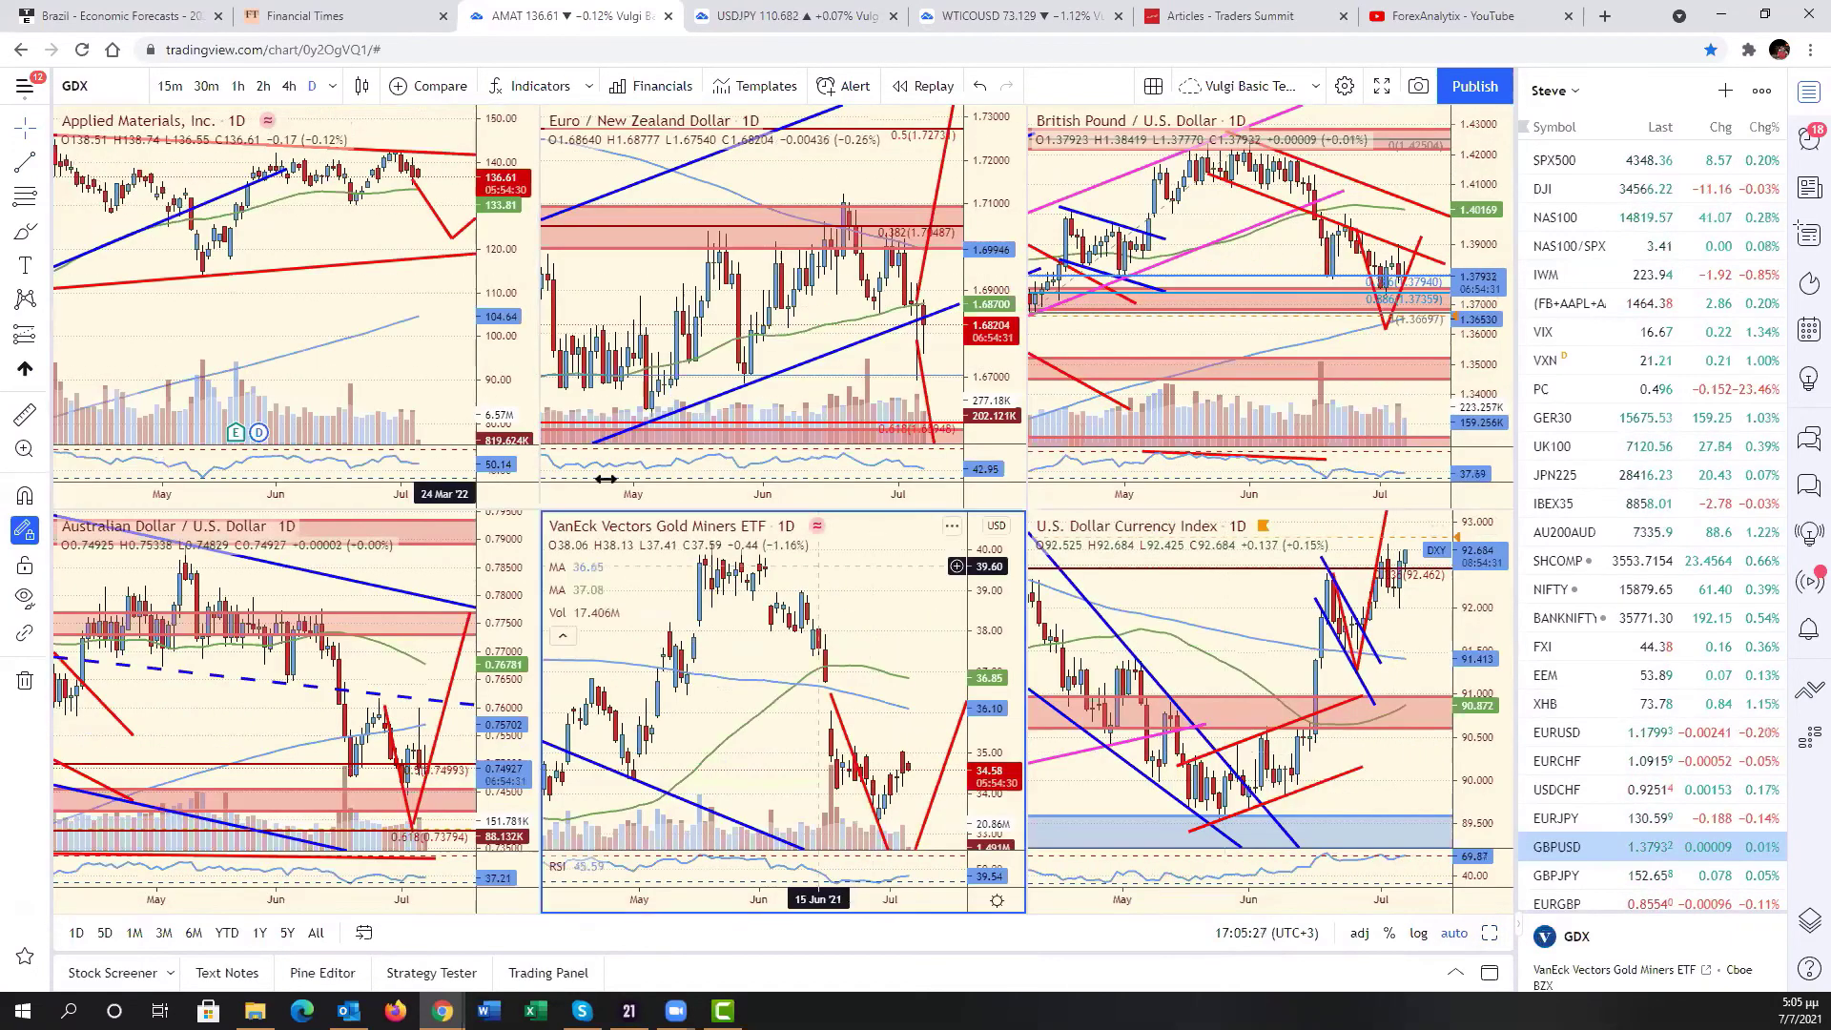
pyautogui.click(113, 89)
pyautogui.write('UDSXZ')
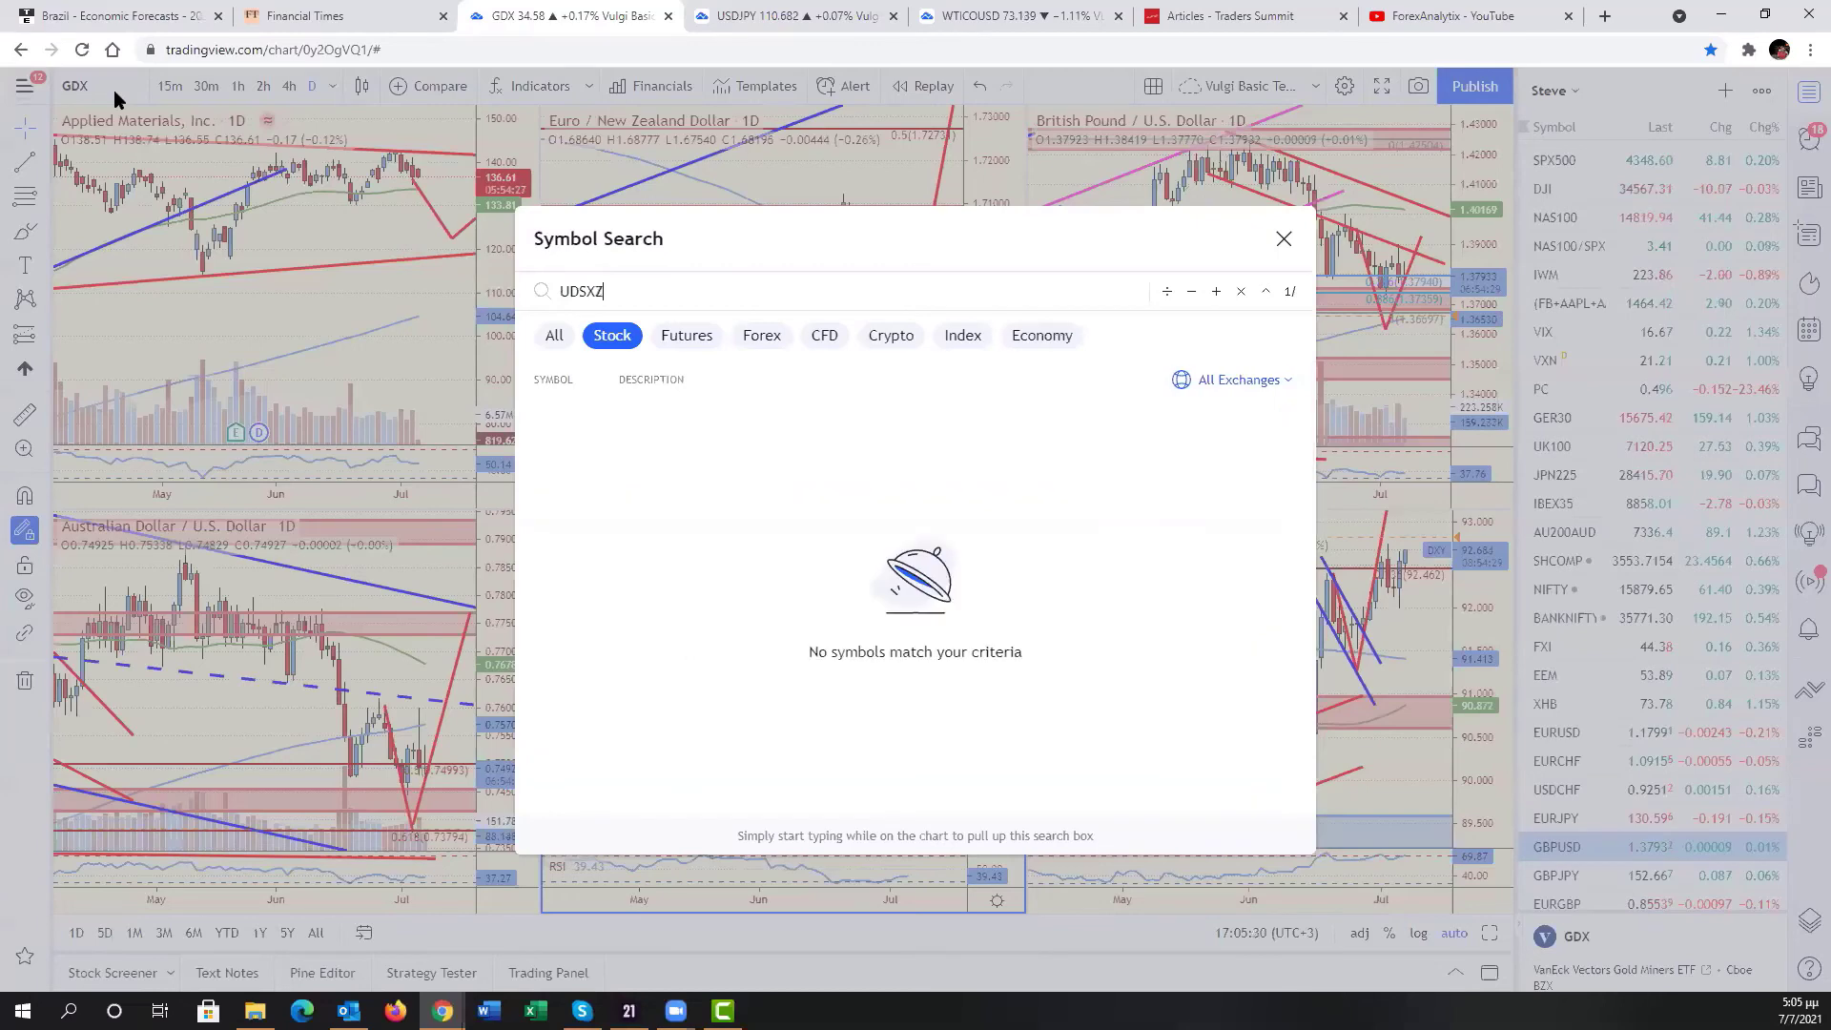
pyautogui.press('BackSpace')
pyautogui.press('BackSpace')
pyautogui.press('BackSpace')
pyautogui.press('BackSpace')
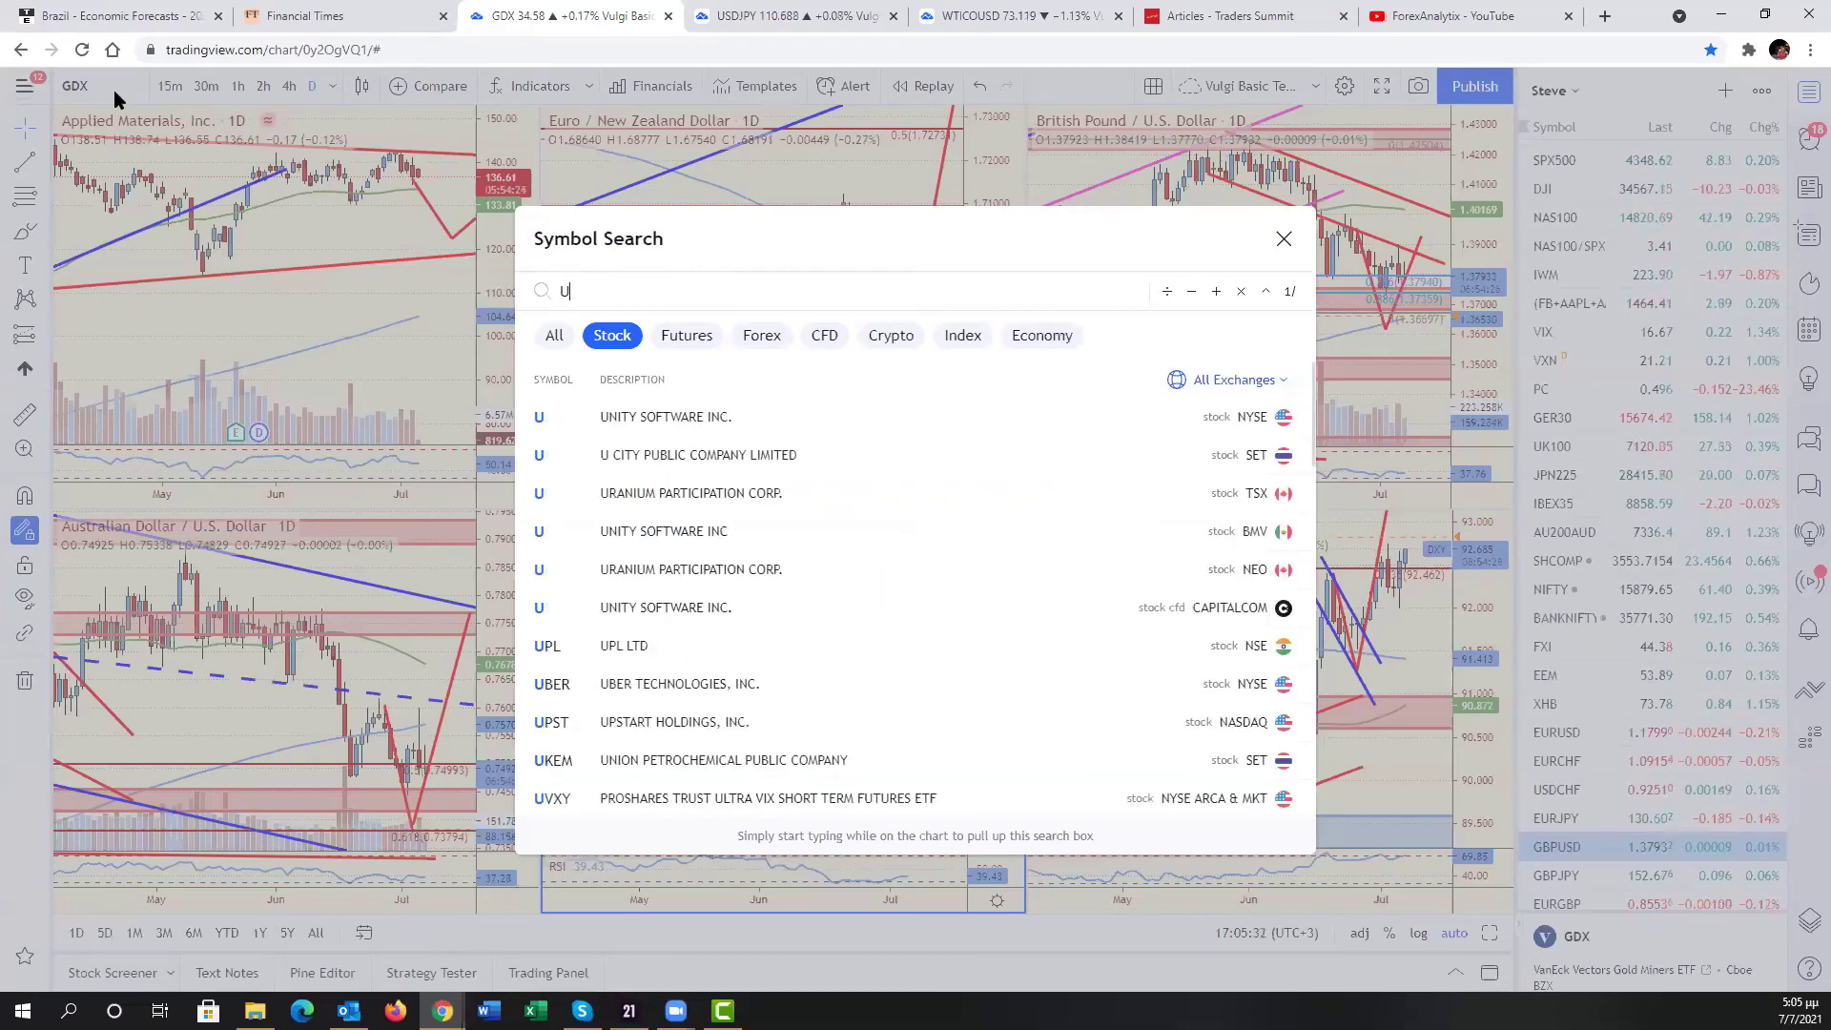
pyautogui.write('SDO')
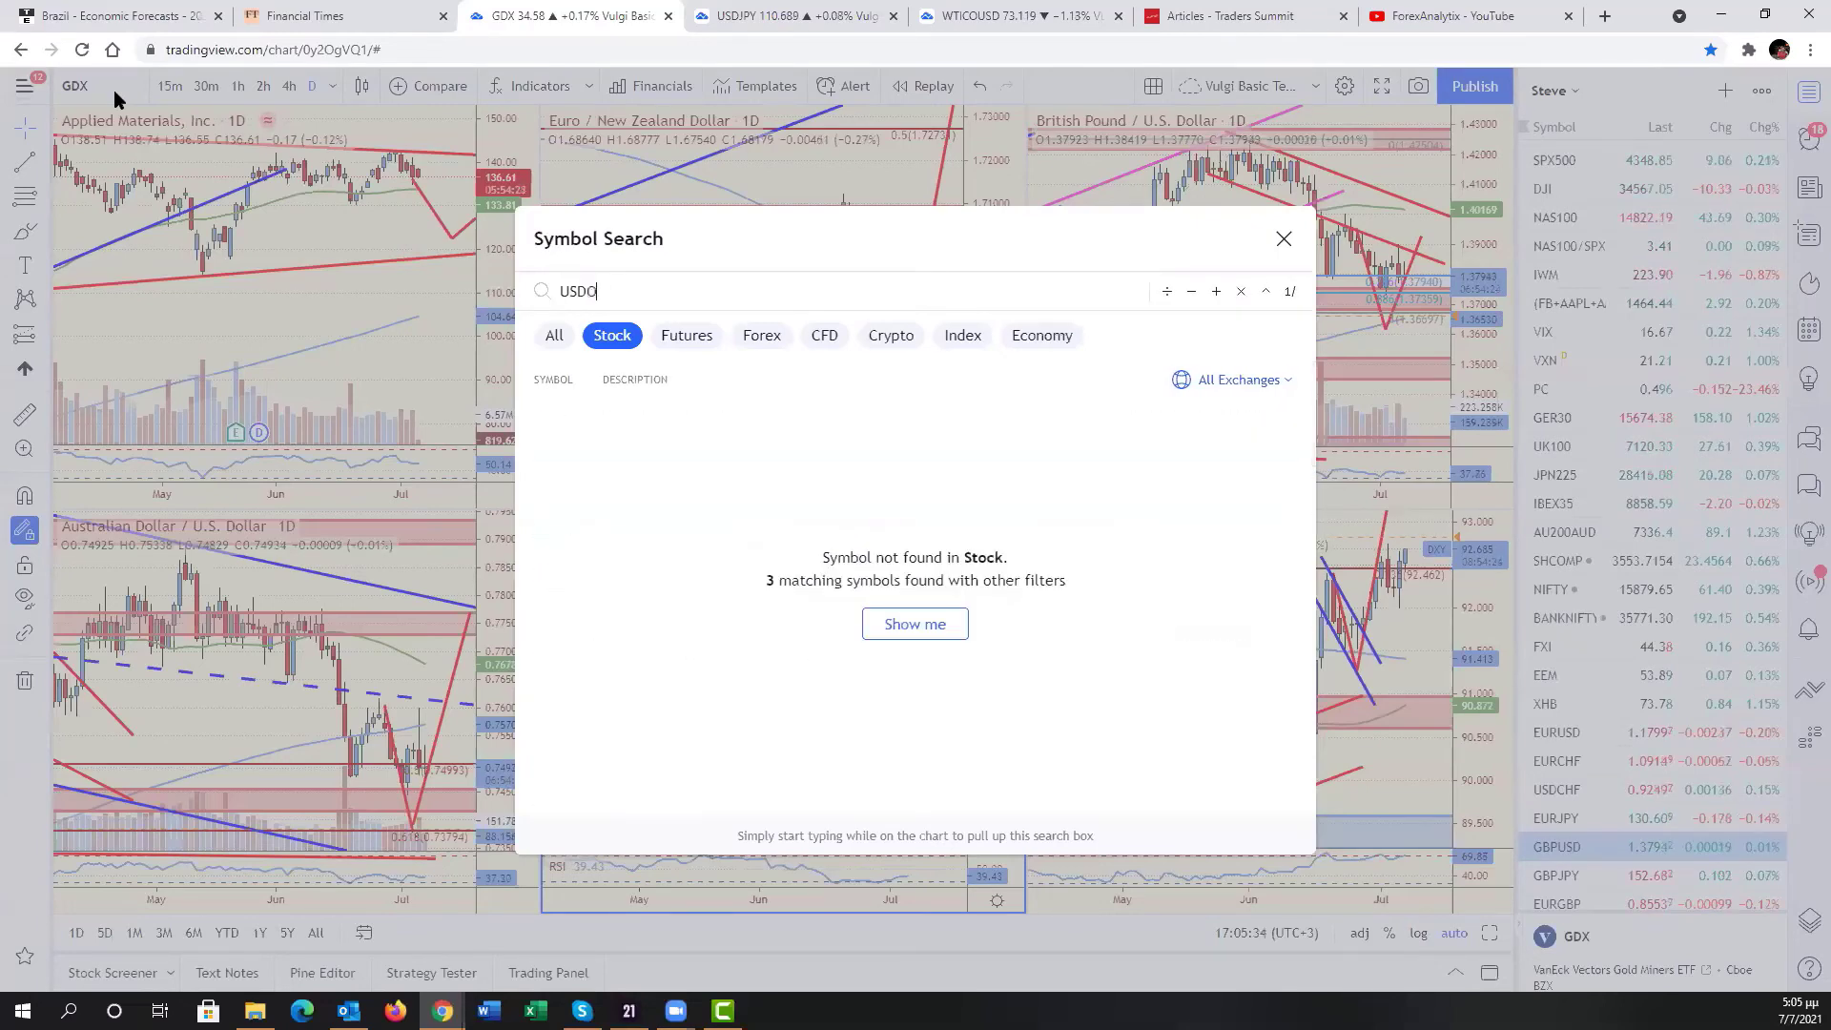
pyautogui.press('BackSpace')
pyautogui.write('INR')
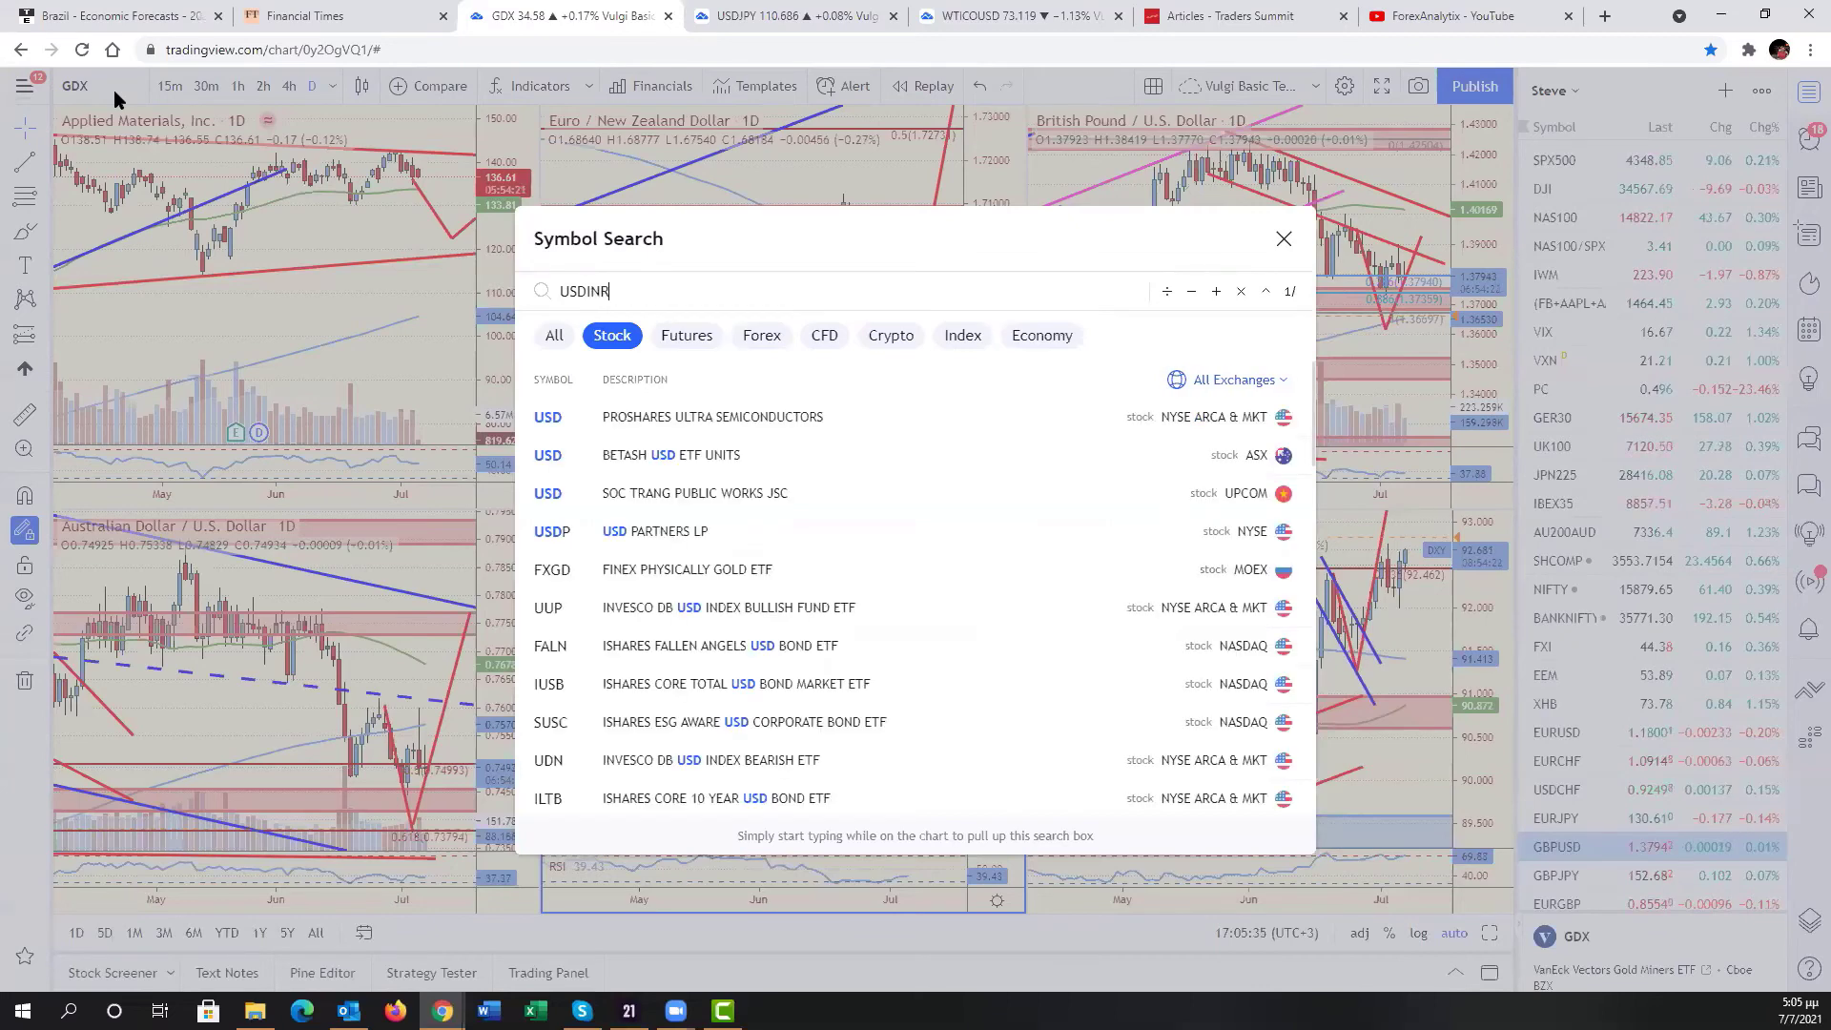
pyautogui.press('Return')
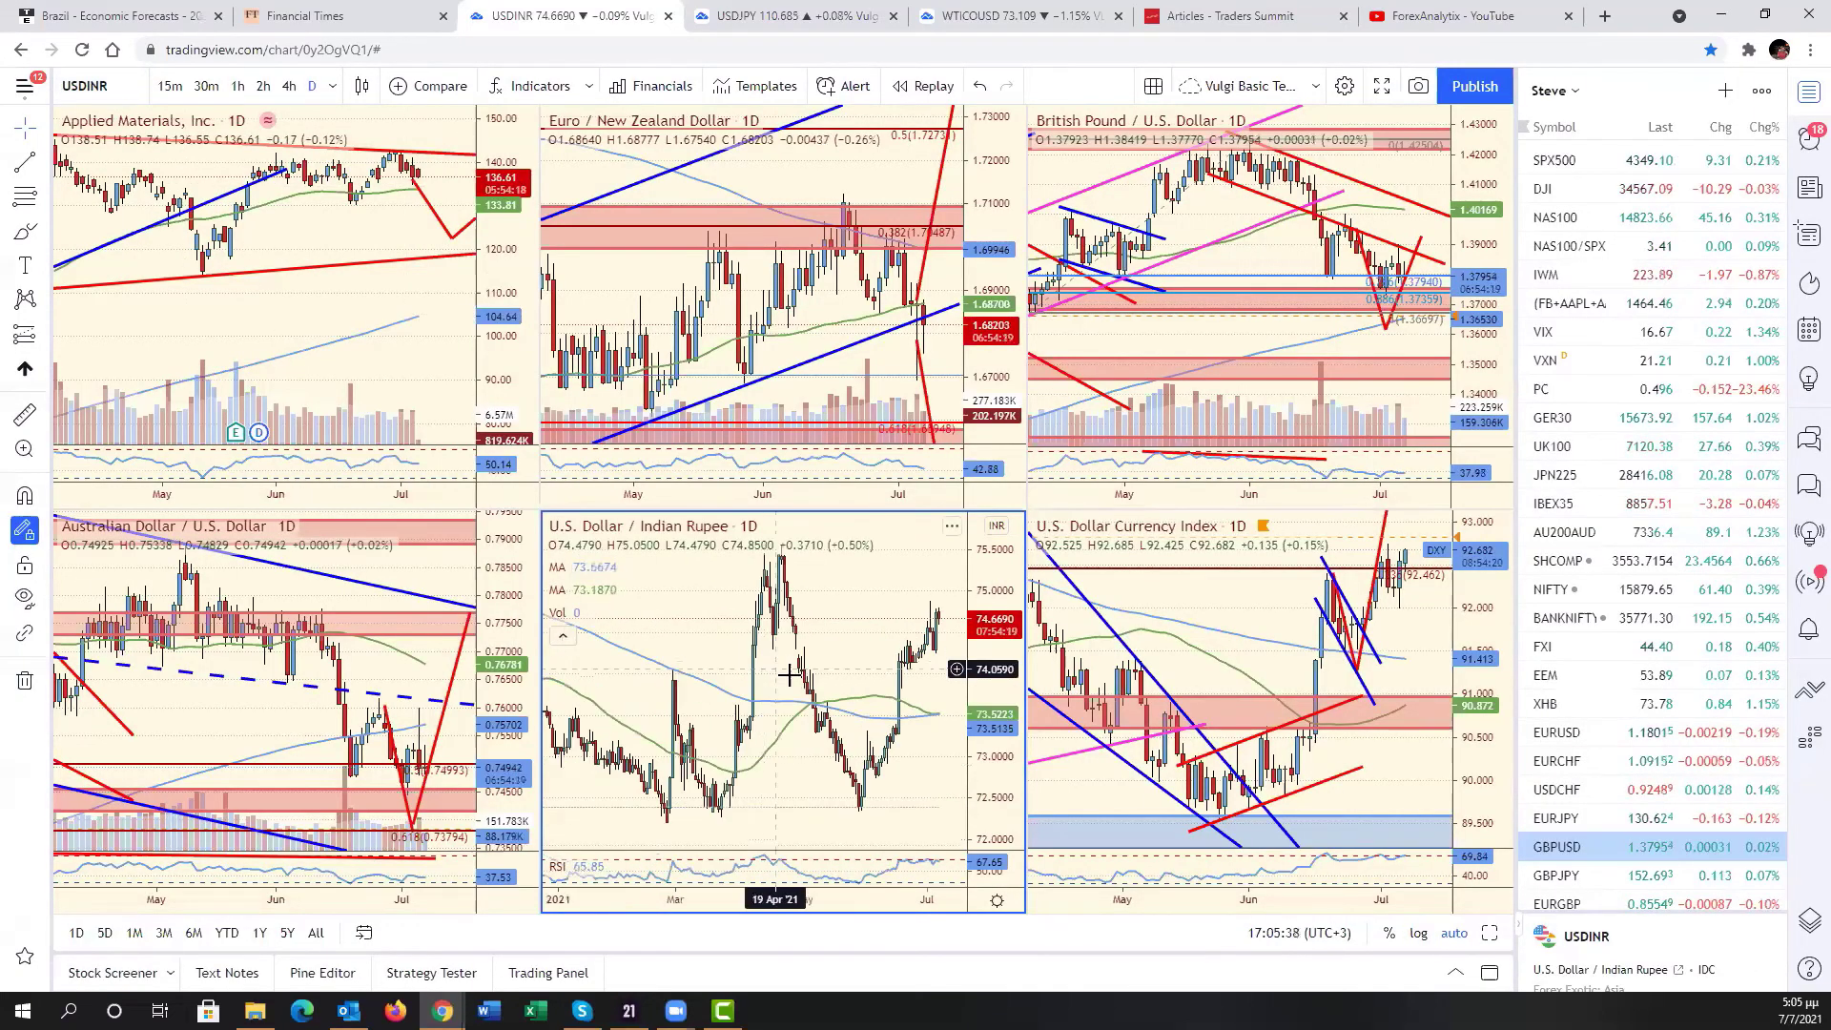
# - Maximise the USD/INR chart to full size
pyautogui.scroll(-3, 1649, 744)
pyautogui.scroll(-12, 1649, 744)
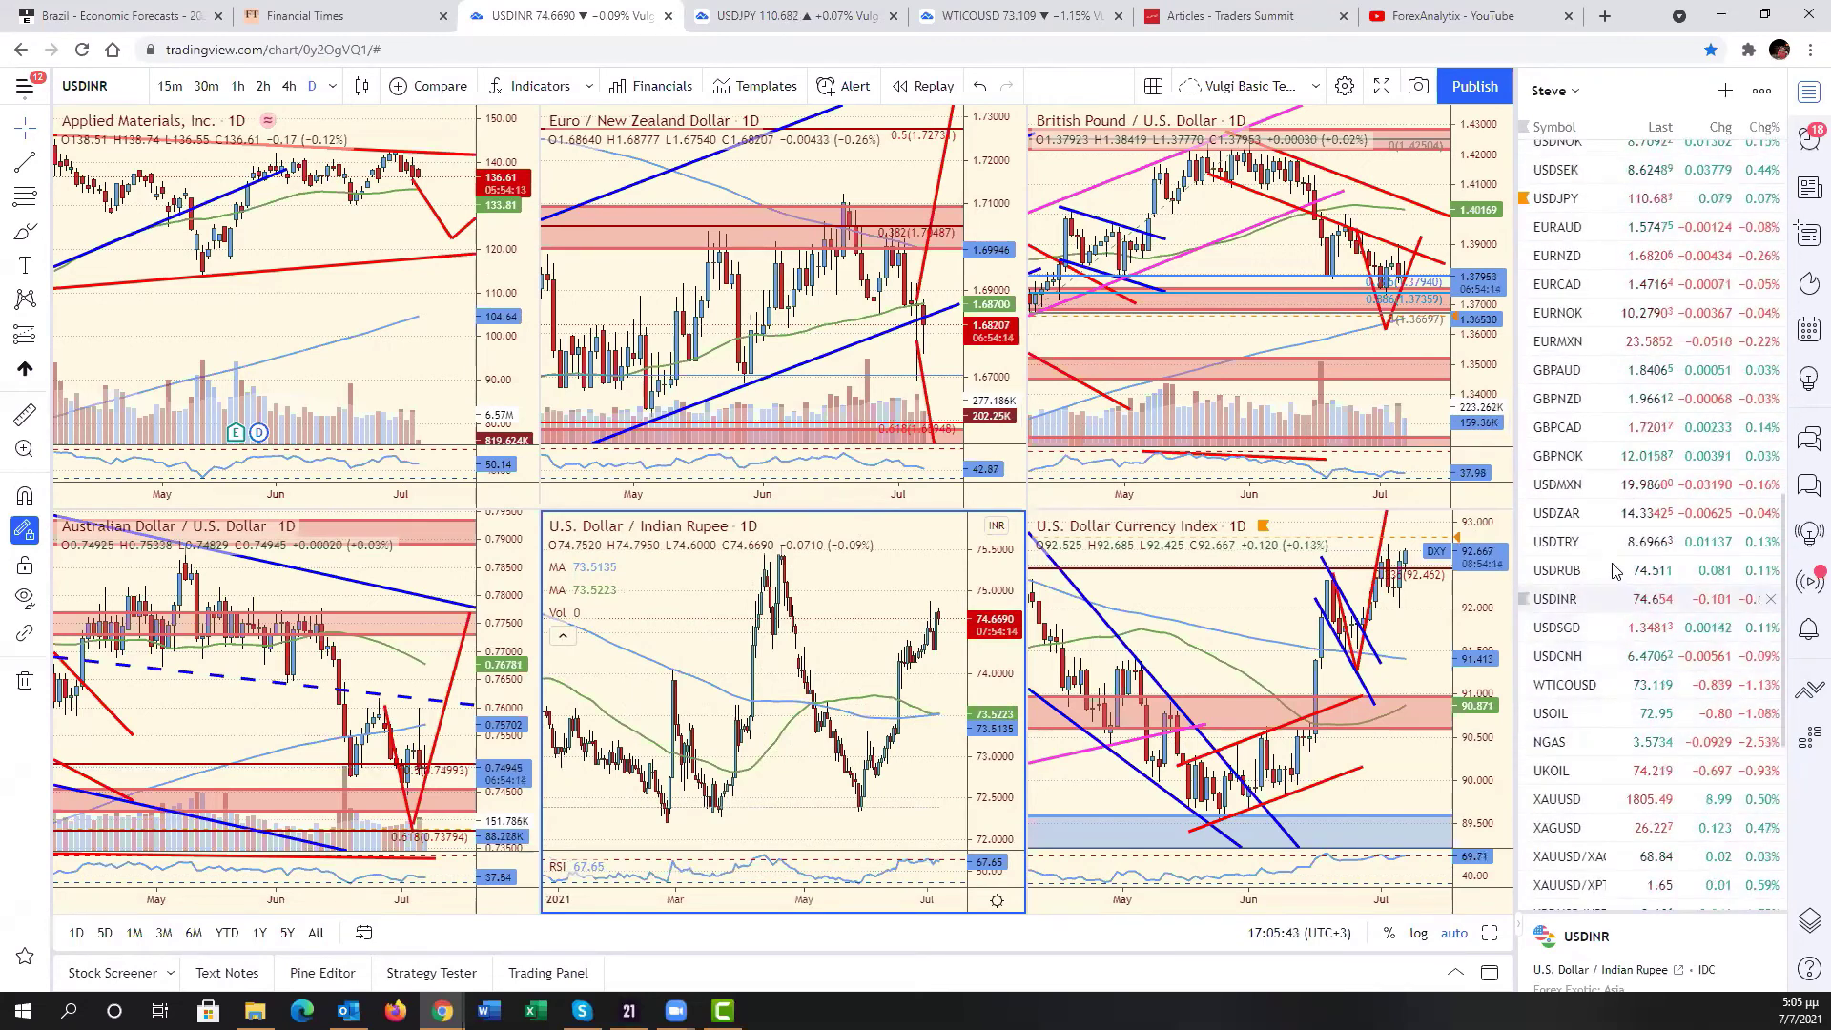
pyautogui.click(1610, 603)
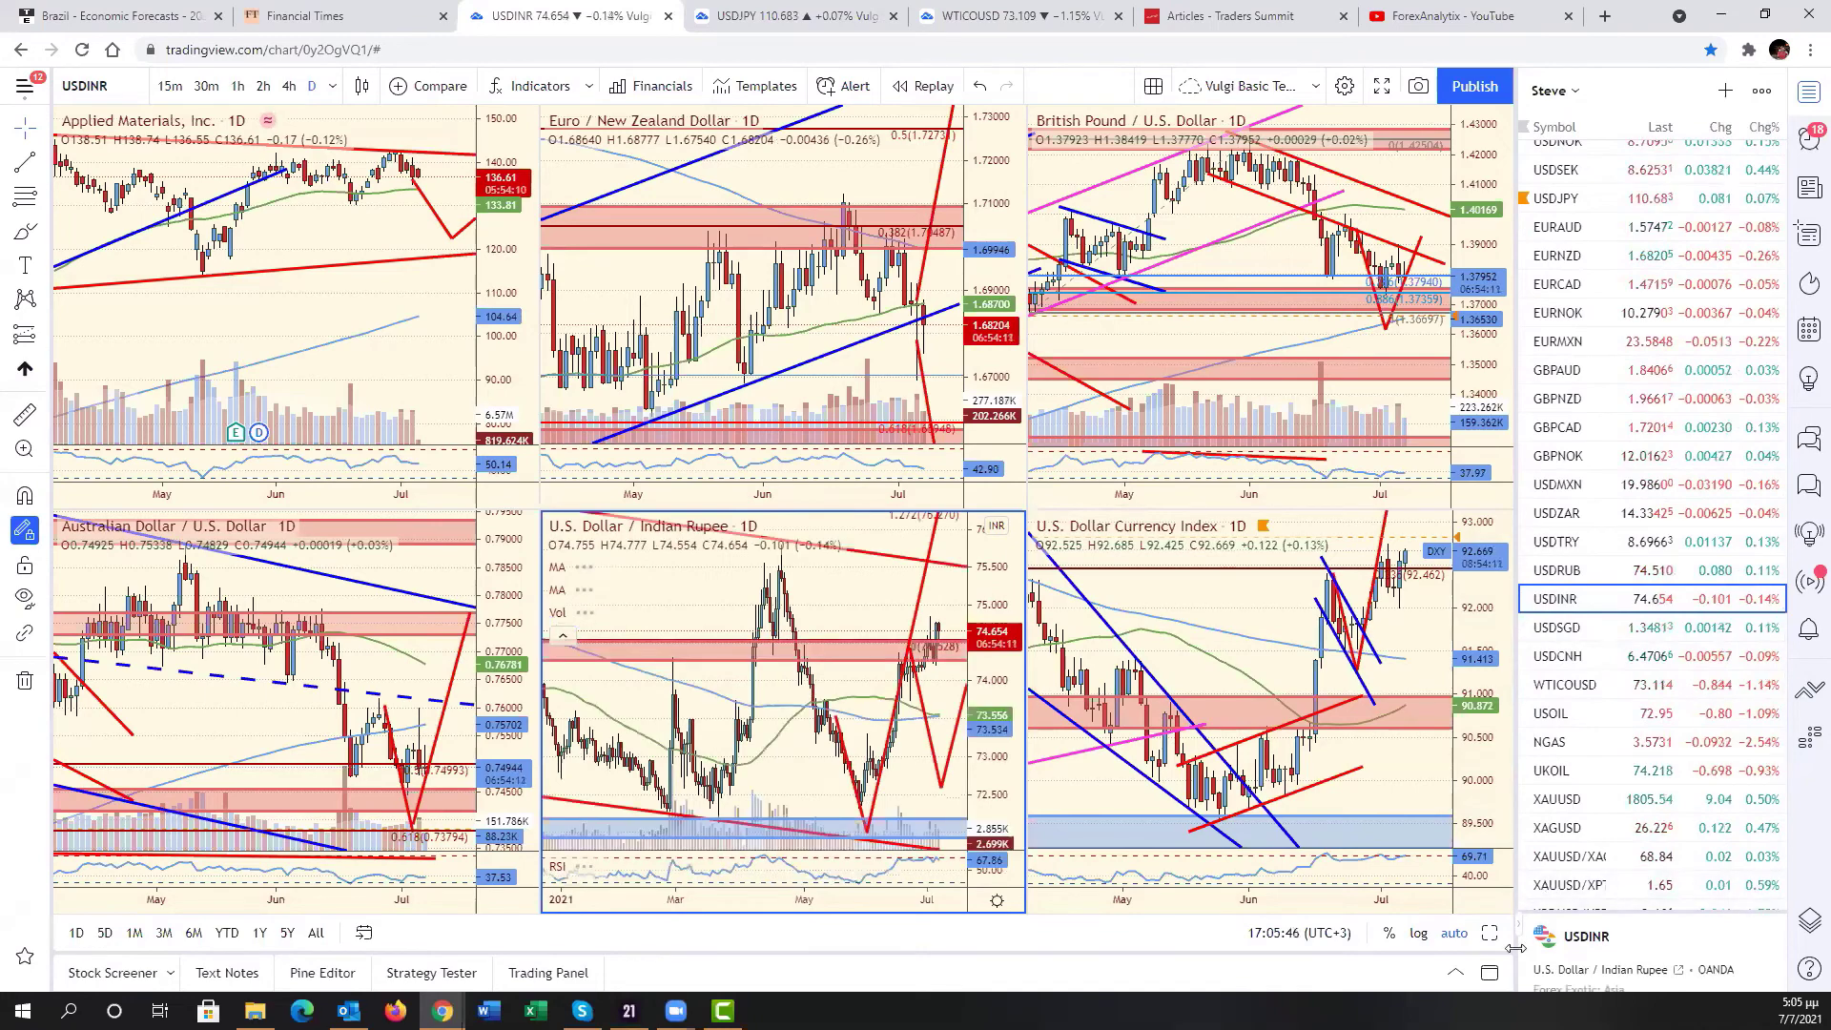
pyautogui.hotkey('alt', 'Return')
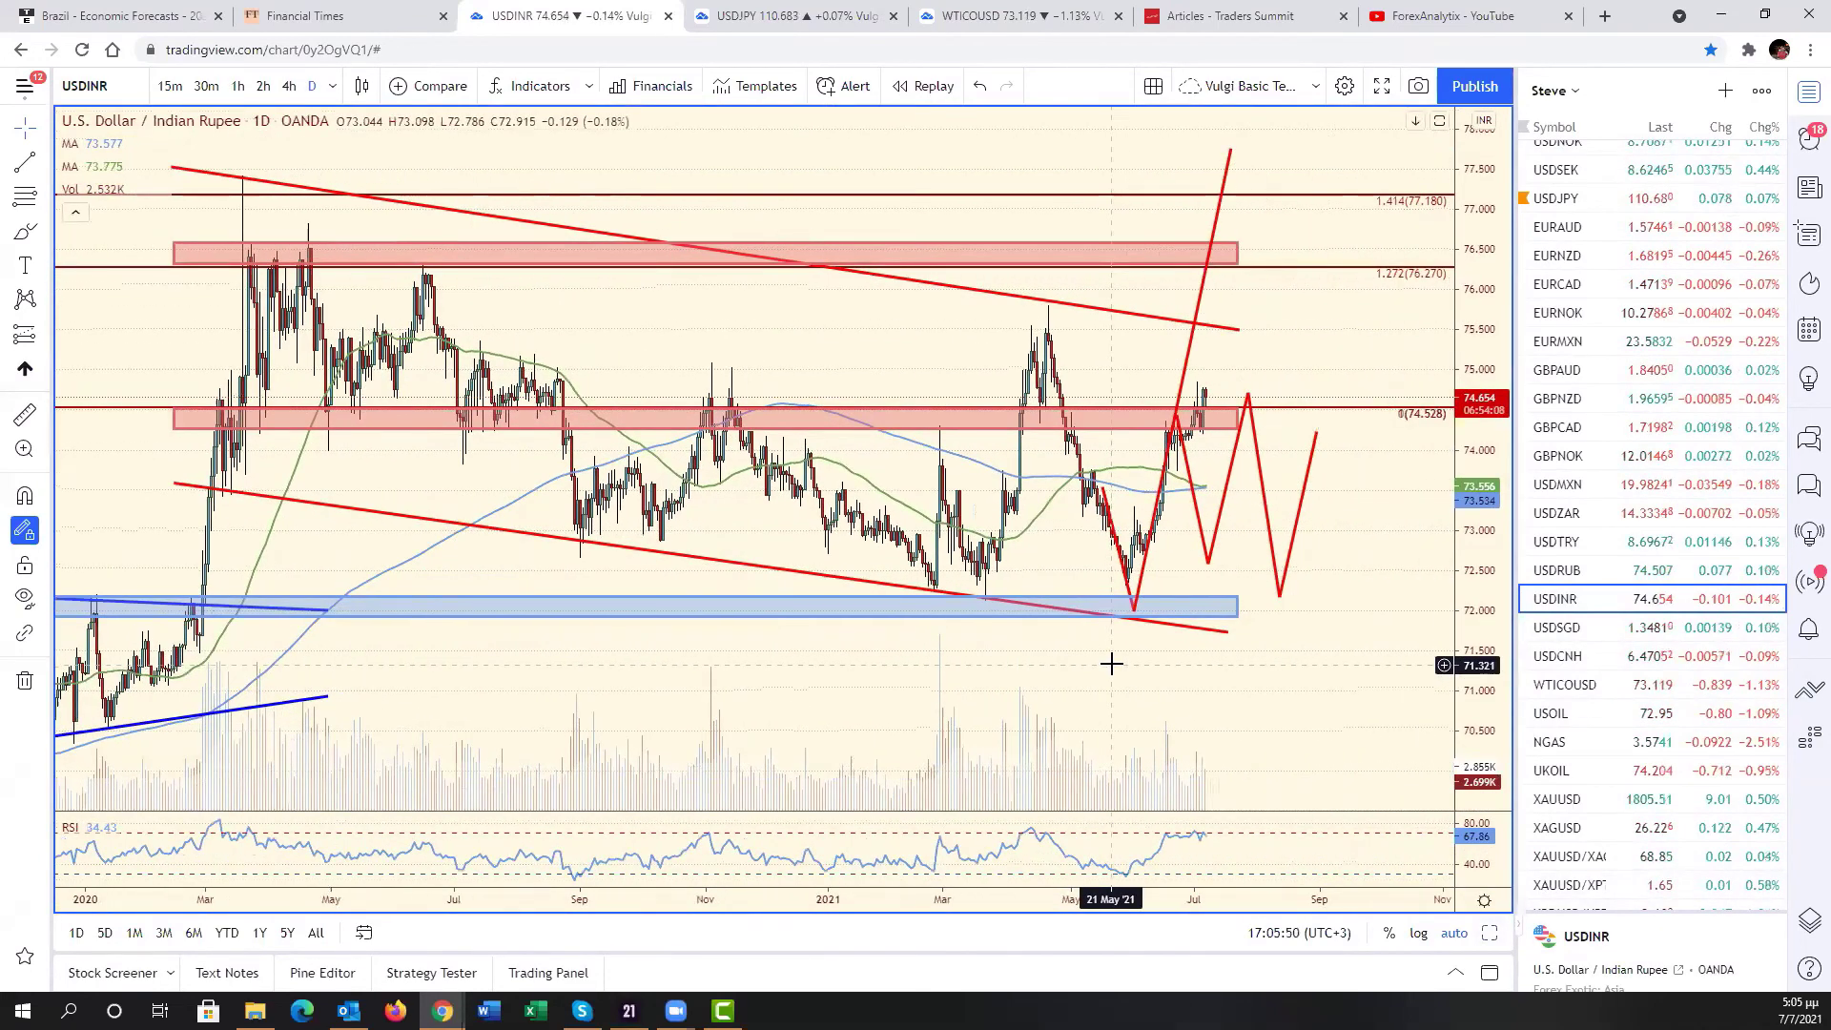
pyautogui.scroll(3, 1112, 664)
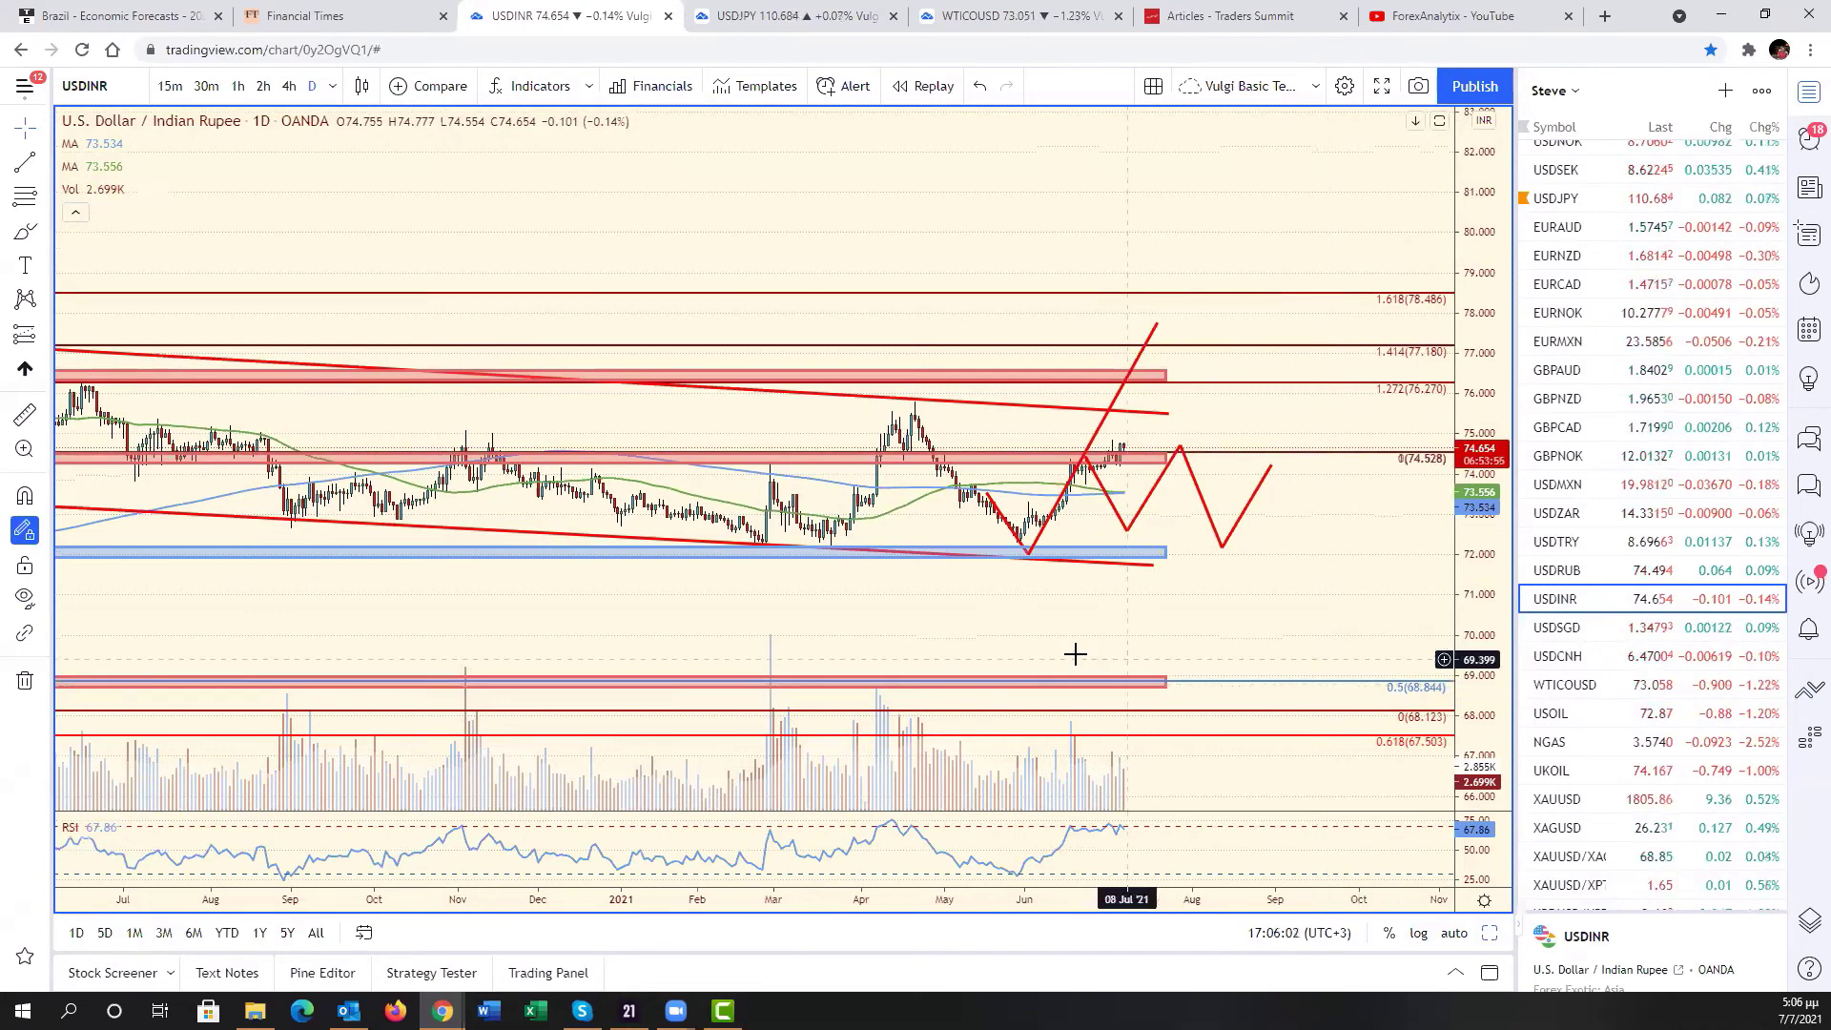
pyautogui.scroll(-3, 1075, 655)
pyautogui.scroll(2, 1025, 635)
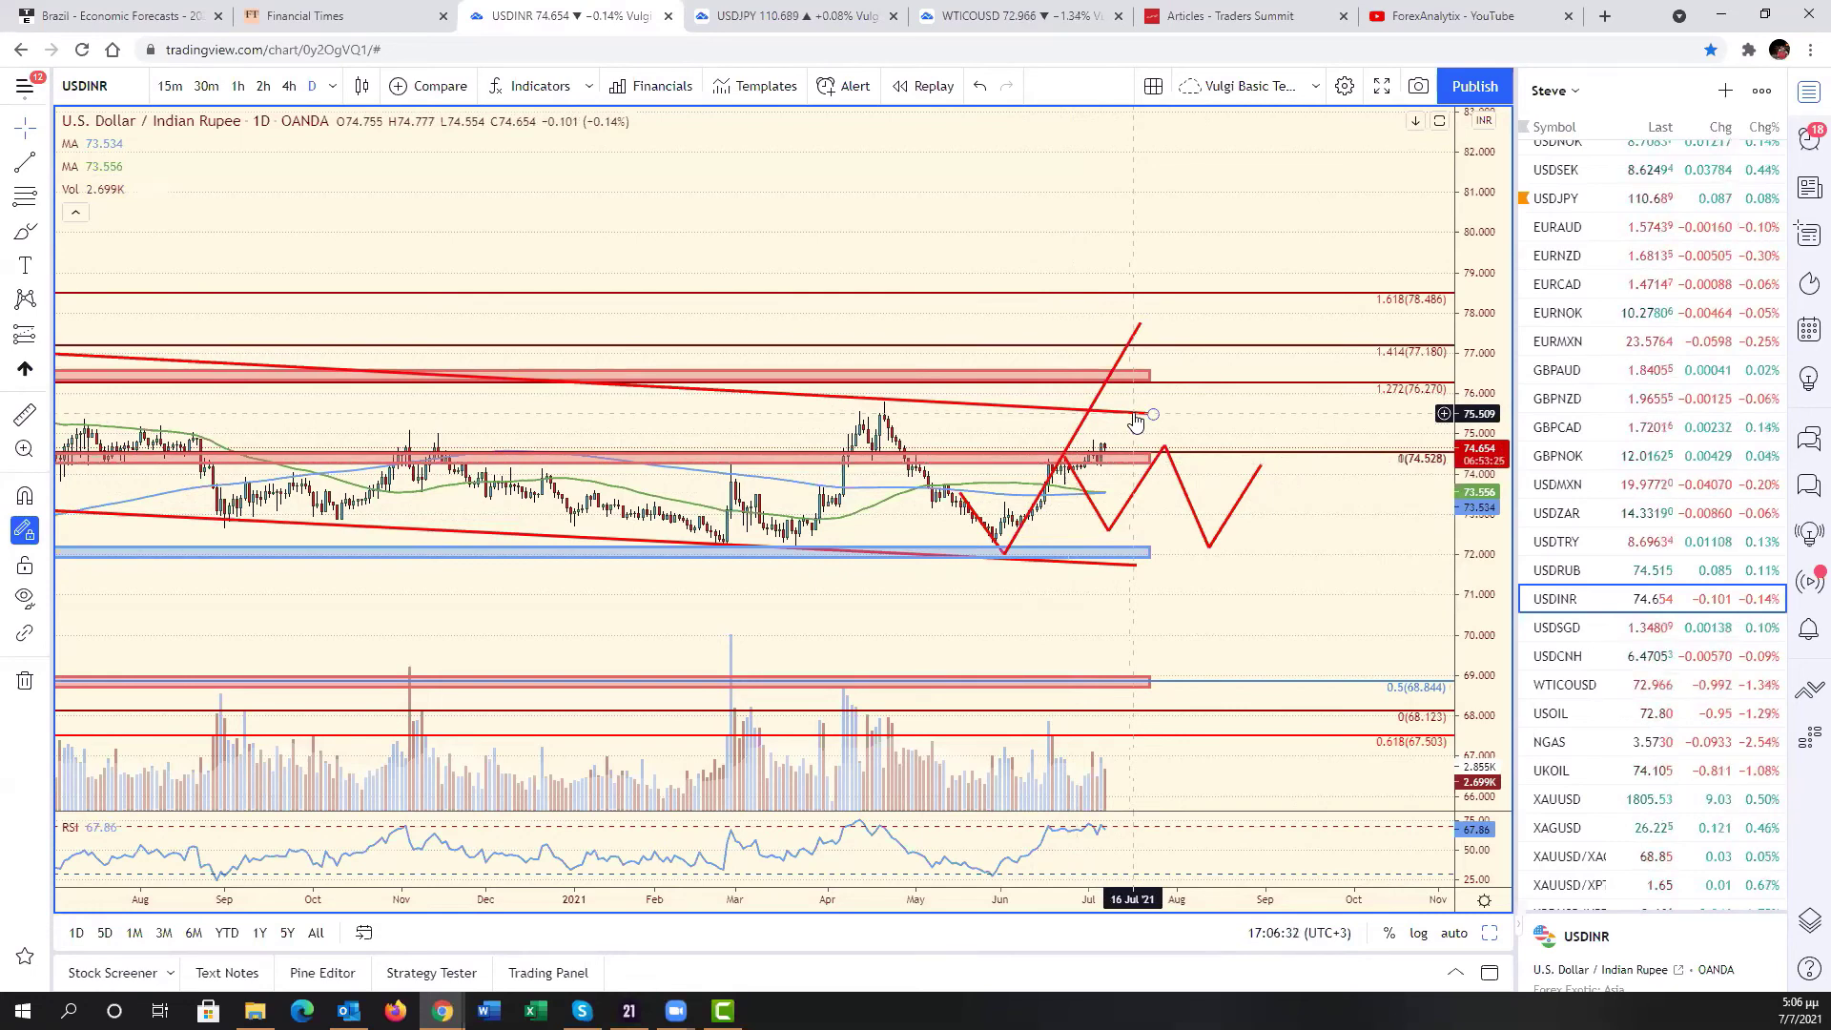
pyautogui.scroll(-5, 1069, 425)
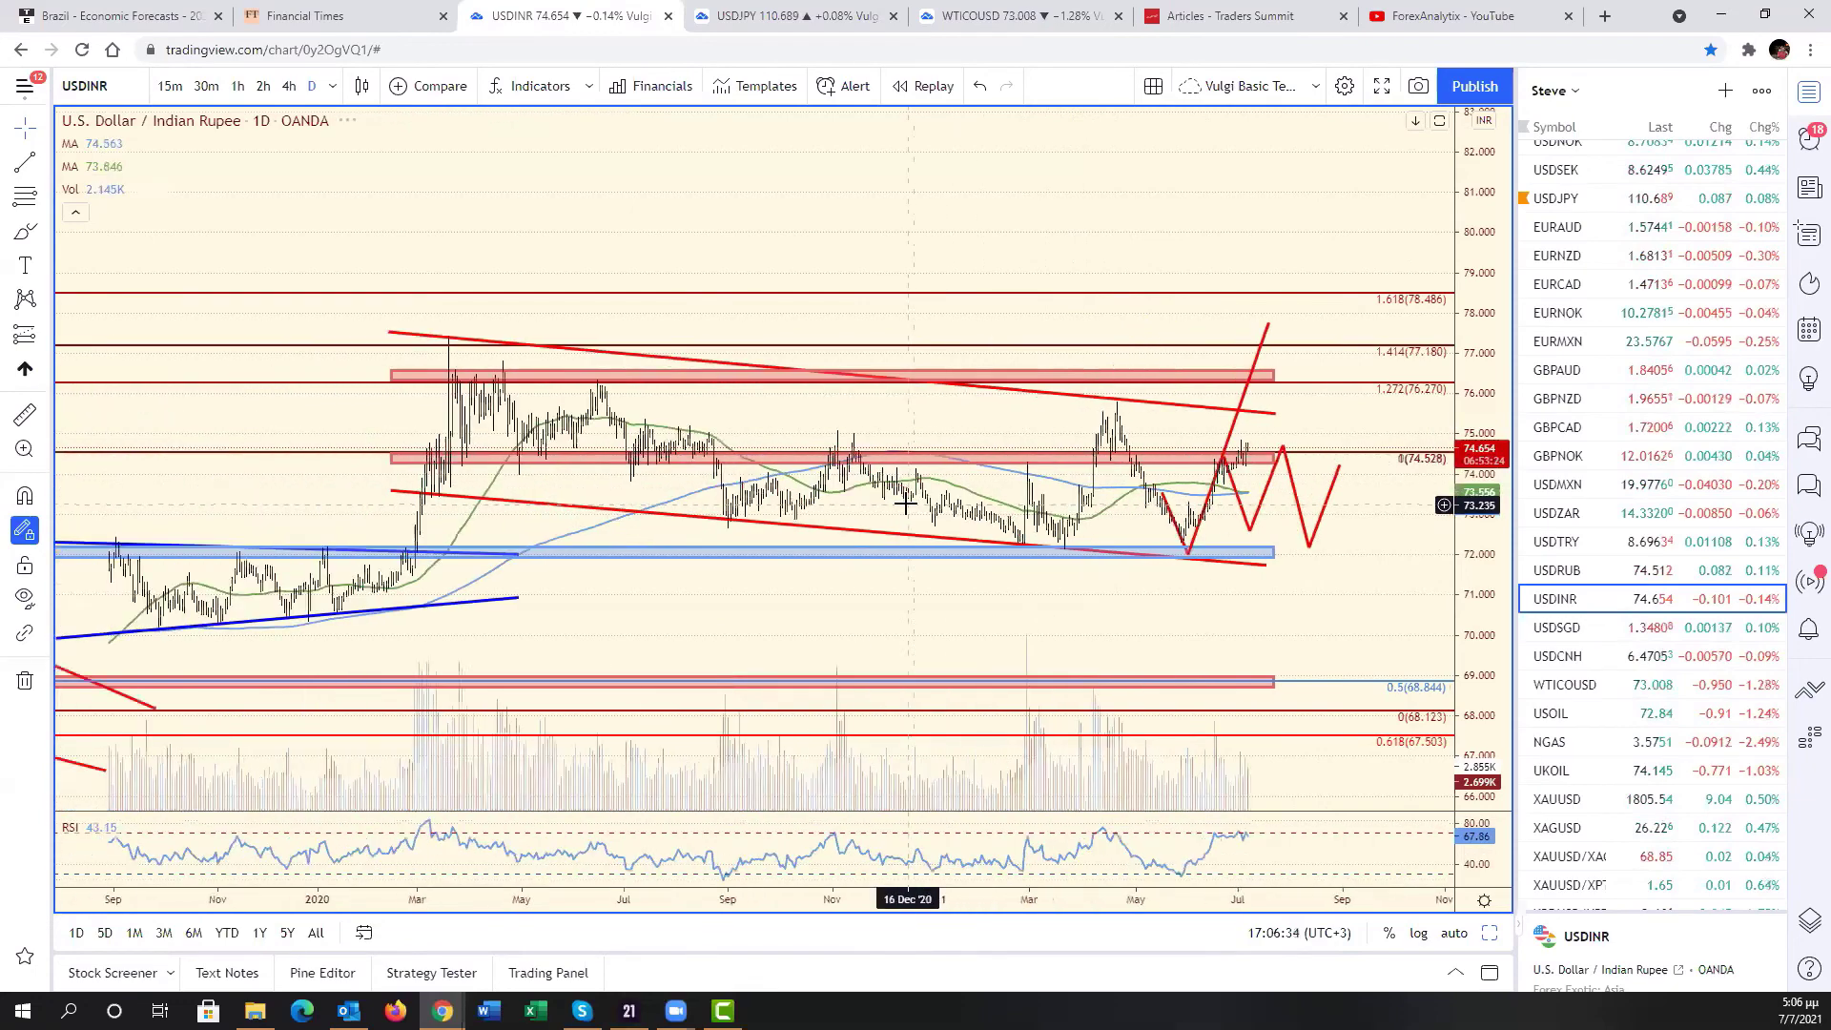
pyautogui.scroll(-3, 670, 417)
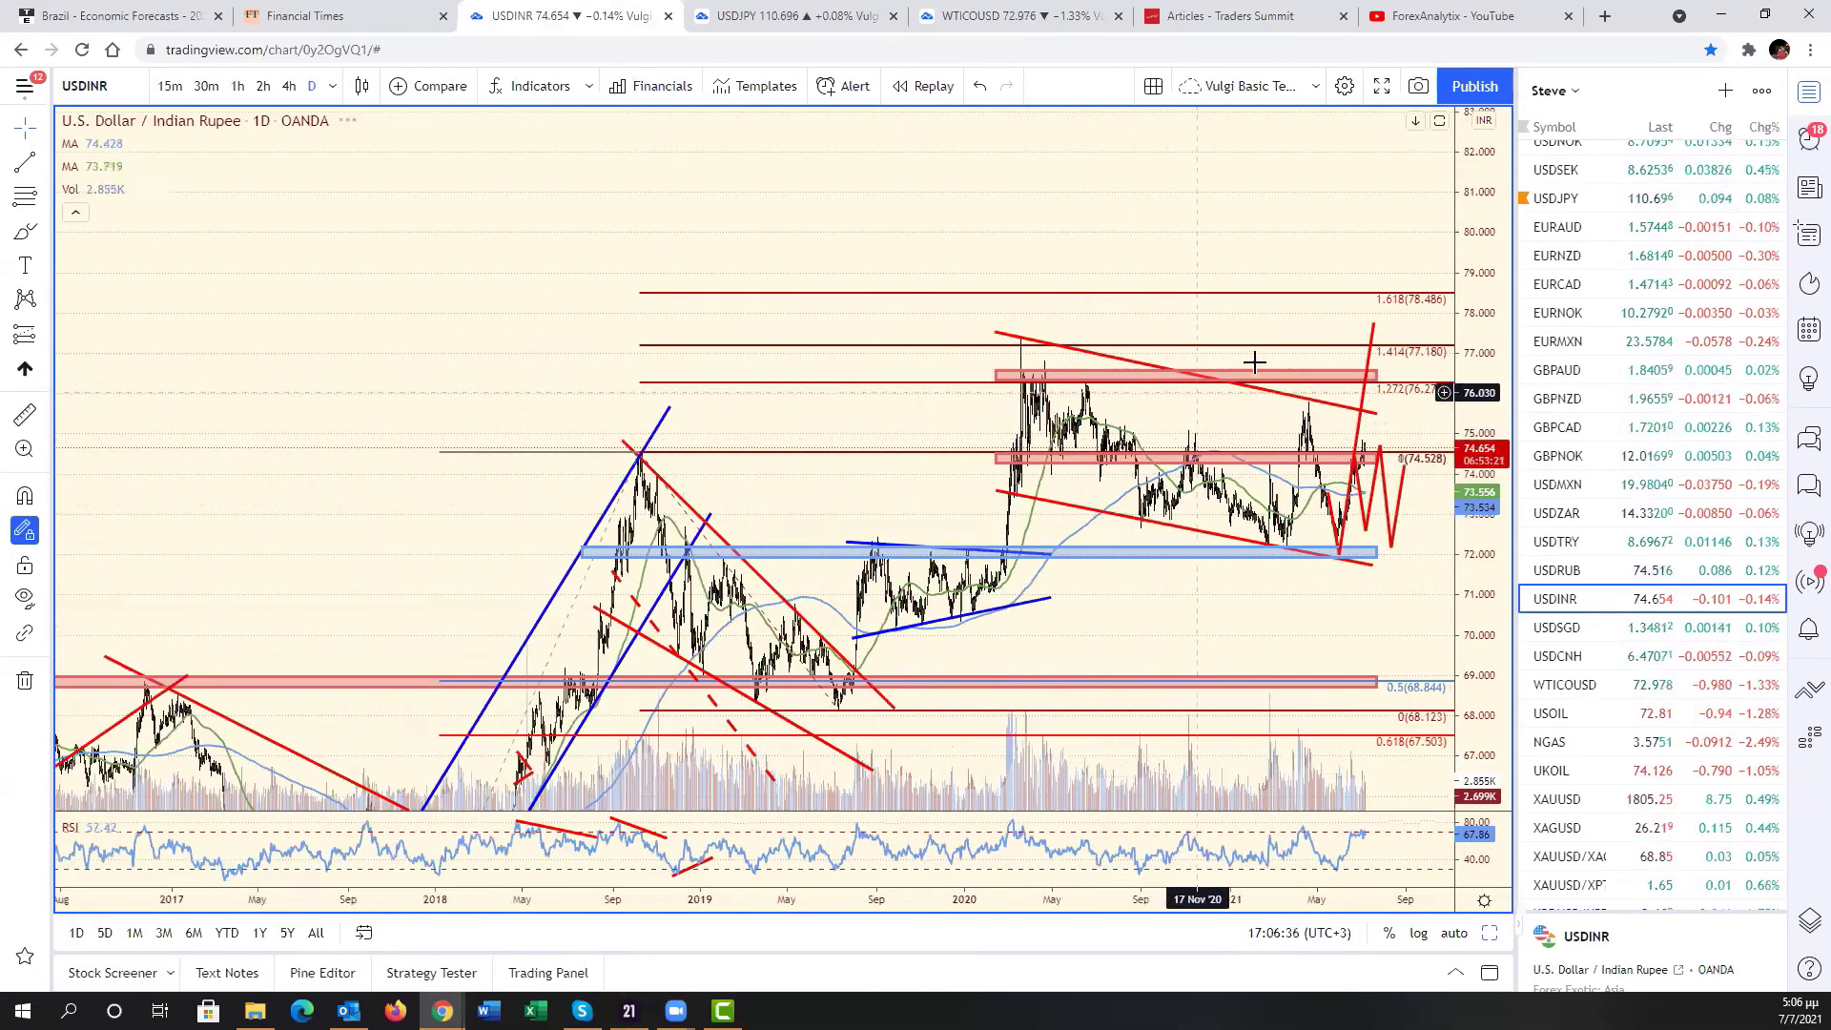
pyautogui.scroll(3, 1252, 553)
pyautogui.scroll(-3, 1252, 553)
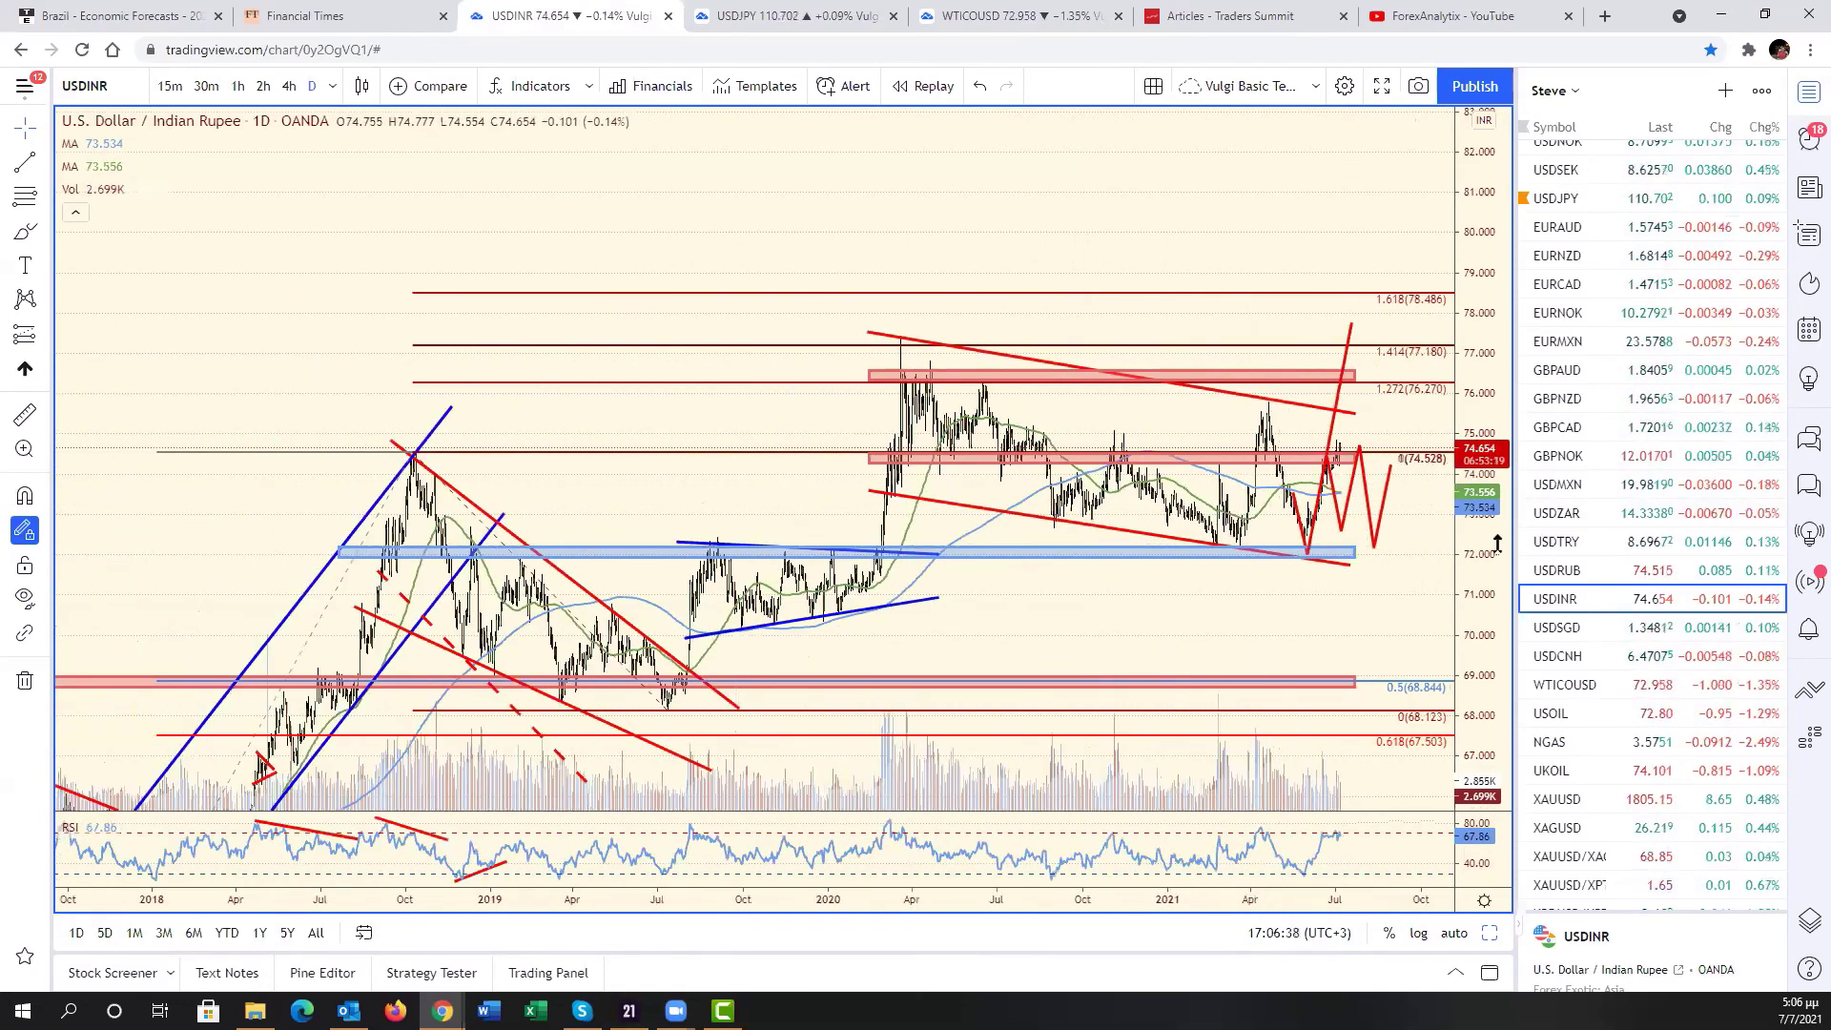
pyautogui.scroll(-3, 1227, 586)
pyautogui.scroll(-5, 1173, 483)
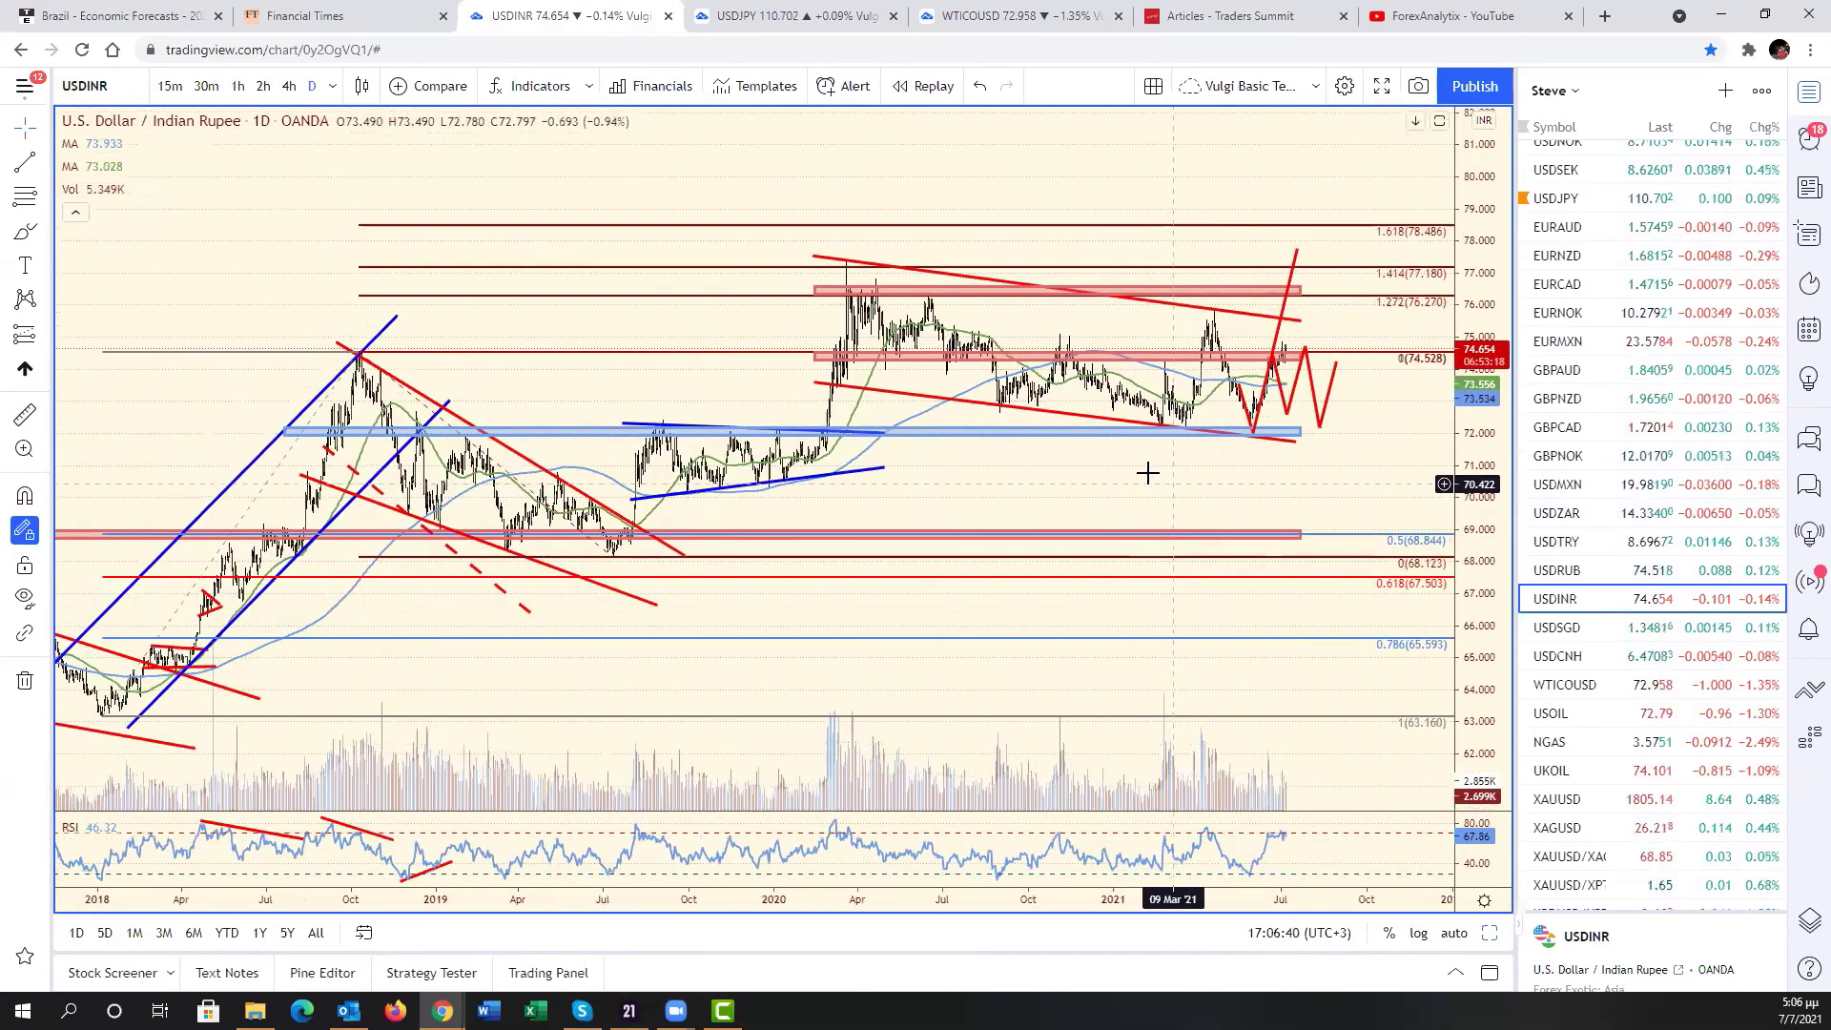
pyautogui.scroll(3, 1278, 505)
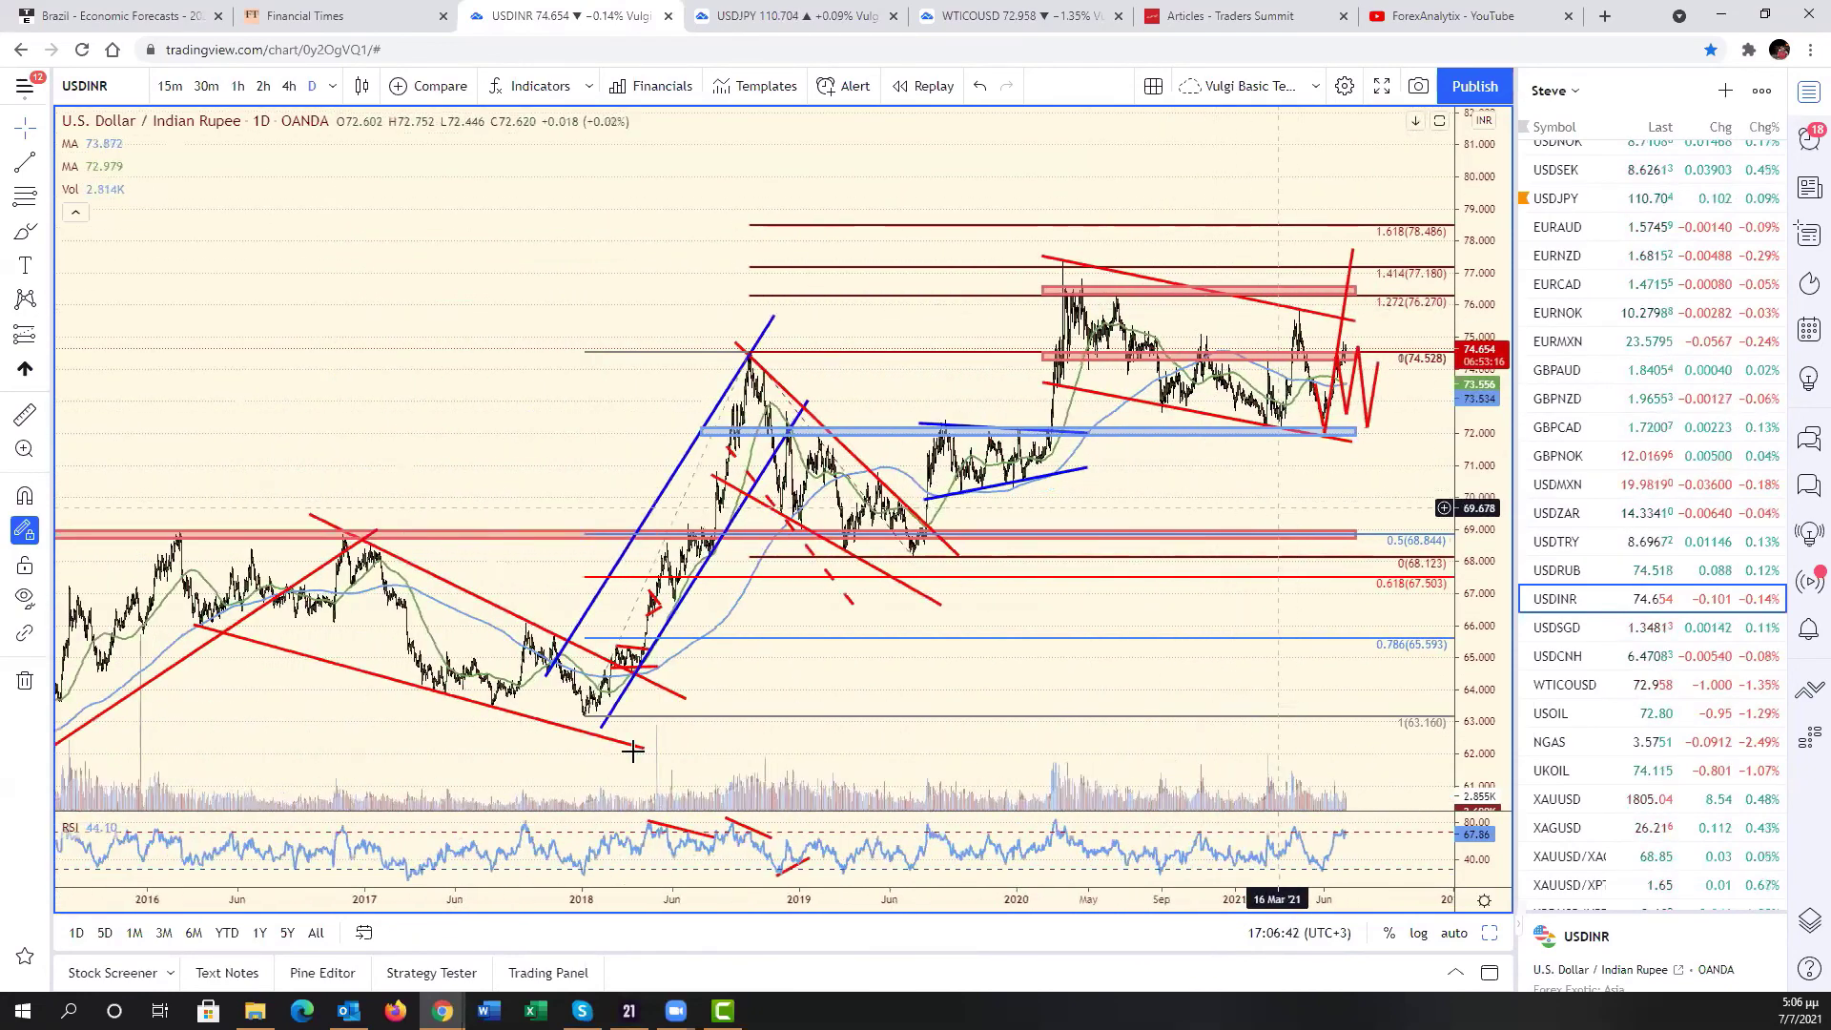
pyautogui.scroll(5, 1153, 493)
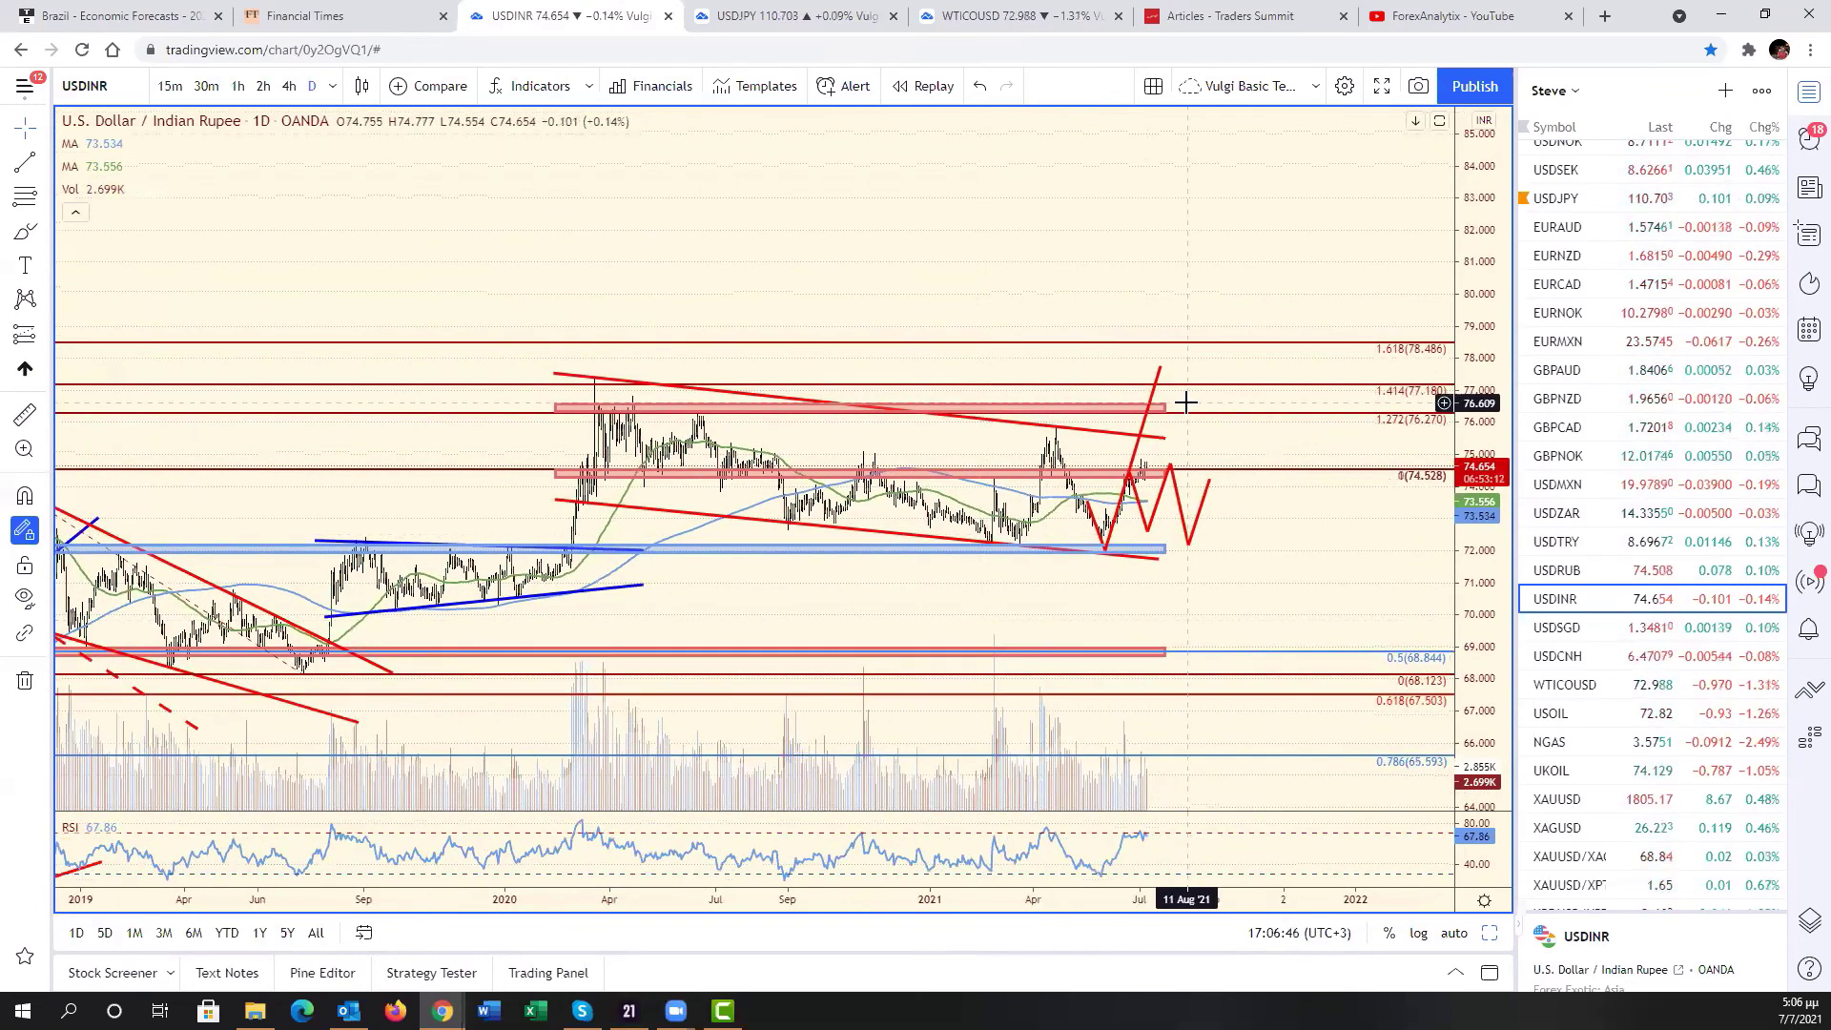
pyautogui.scroll(3, 1153, 438)
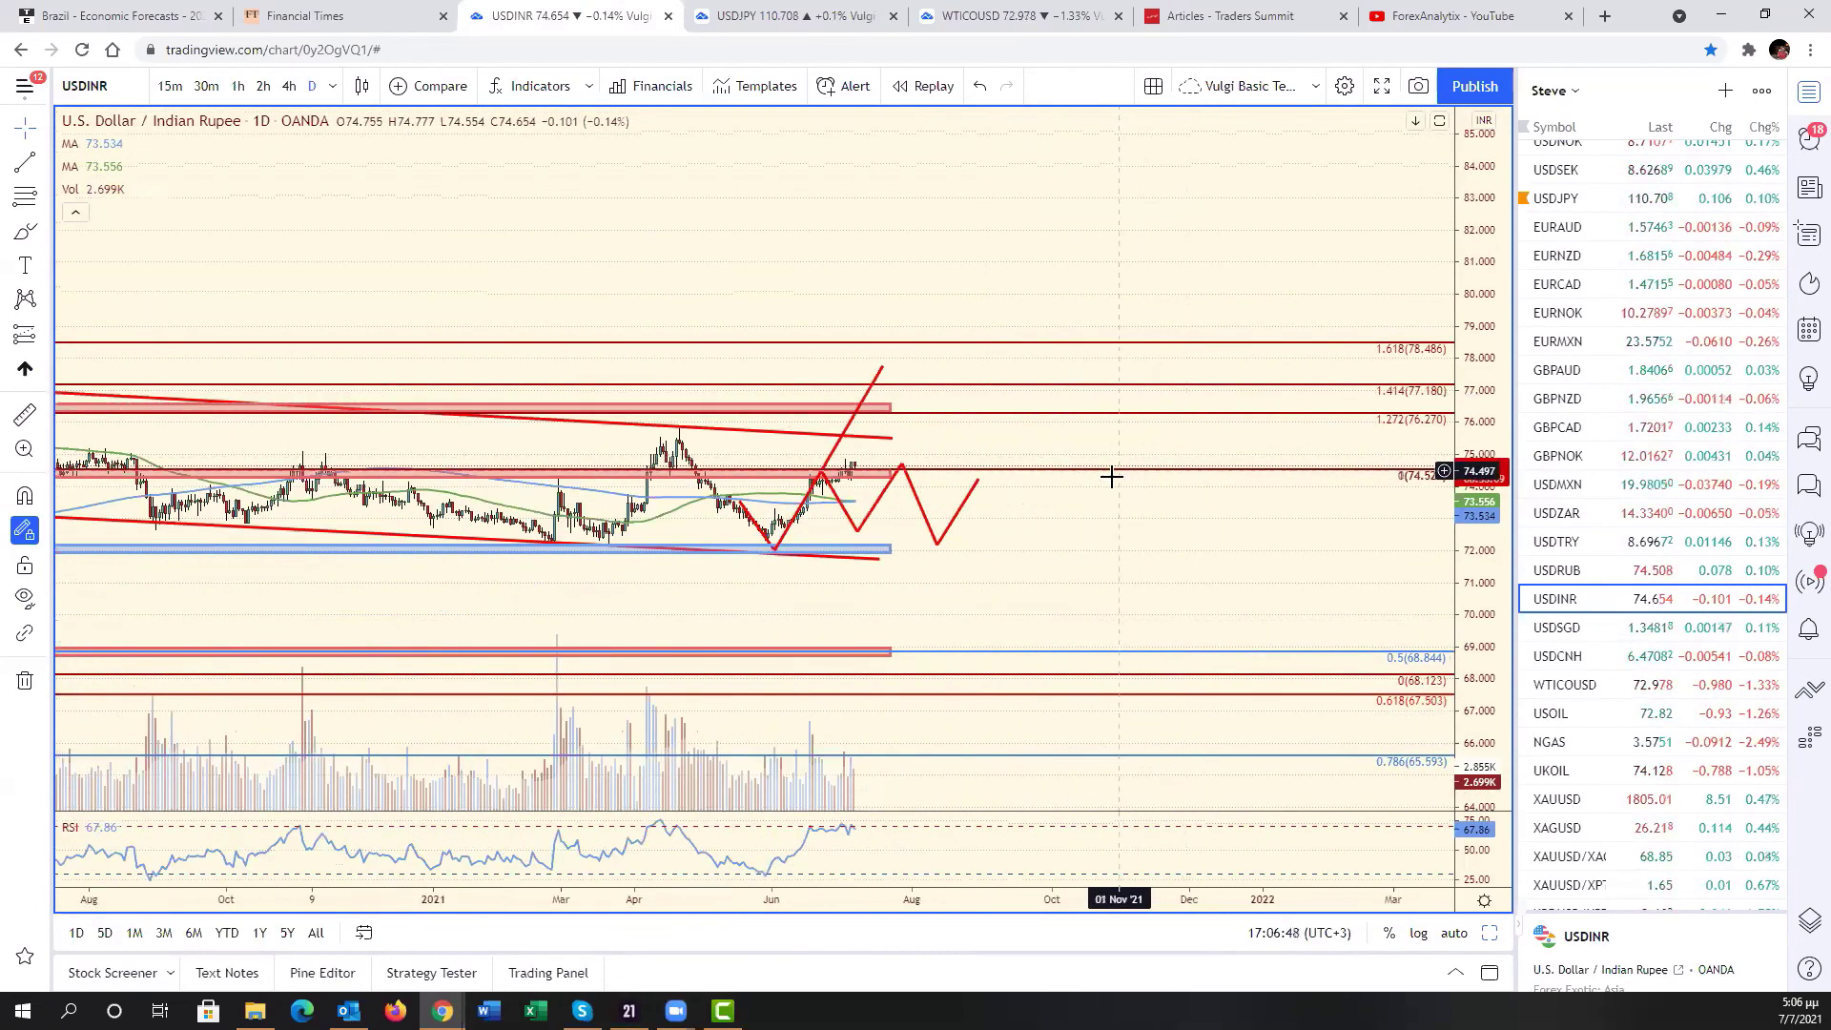
pyautogui.scroll(2, 1104, 499)
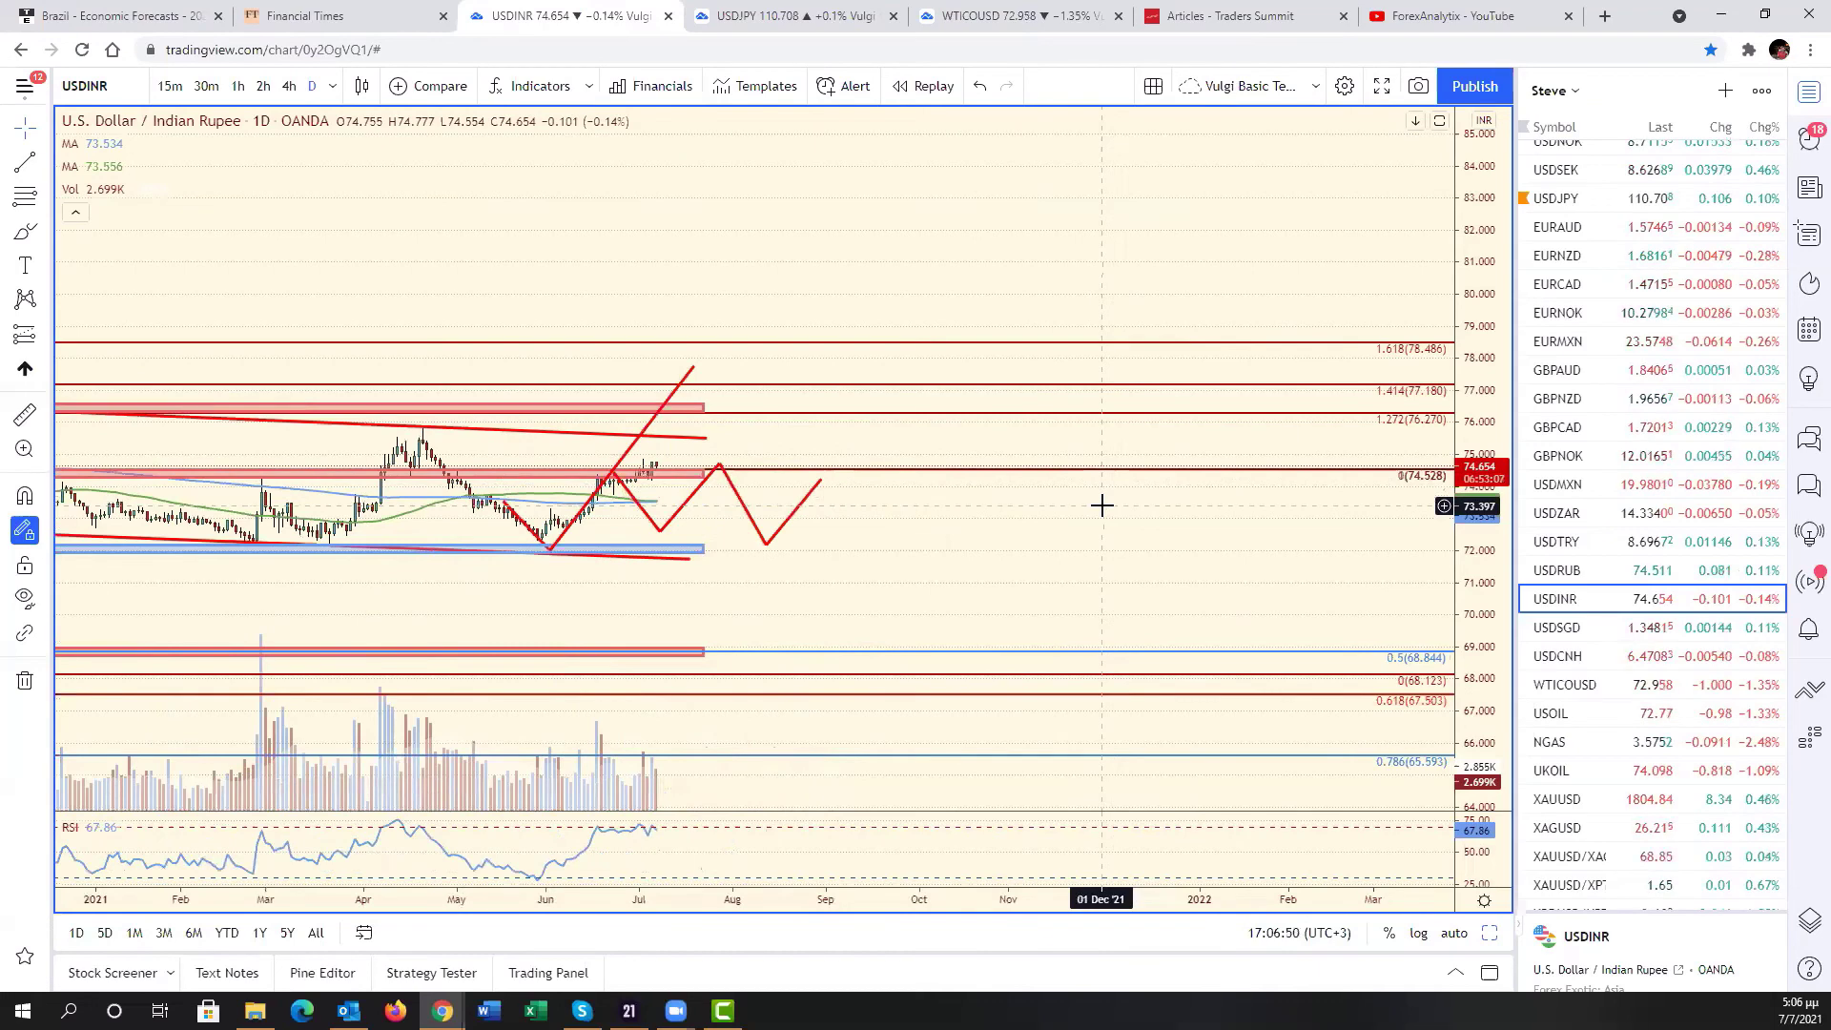
pyautogui.scroll(2, 1101, 506)
pyautogui.scroll(1, 812, 531)
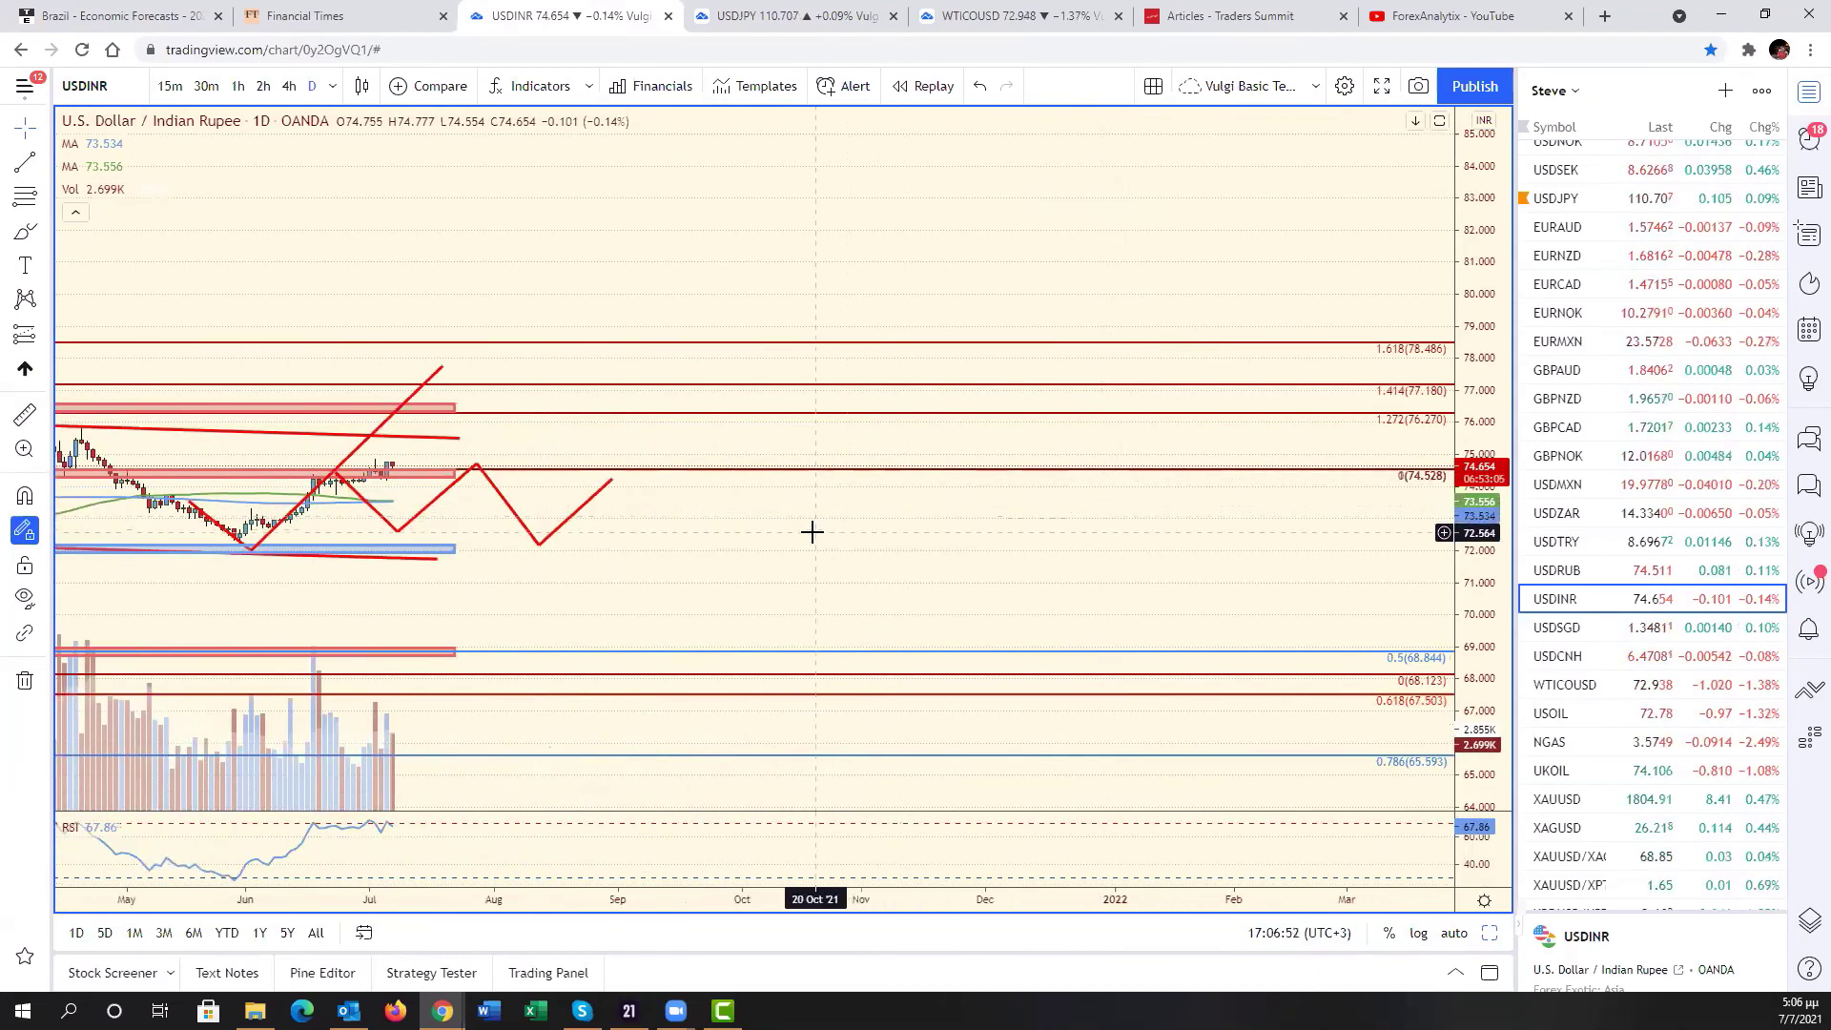
pyautogui.moveTo(812, 531); pyautogui.dragTo(1382, 474)
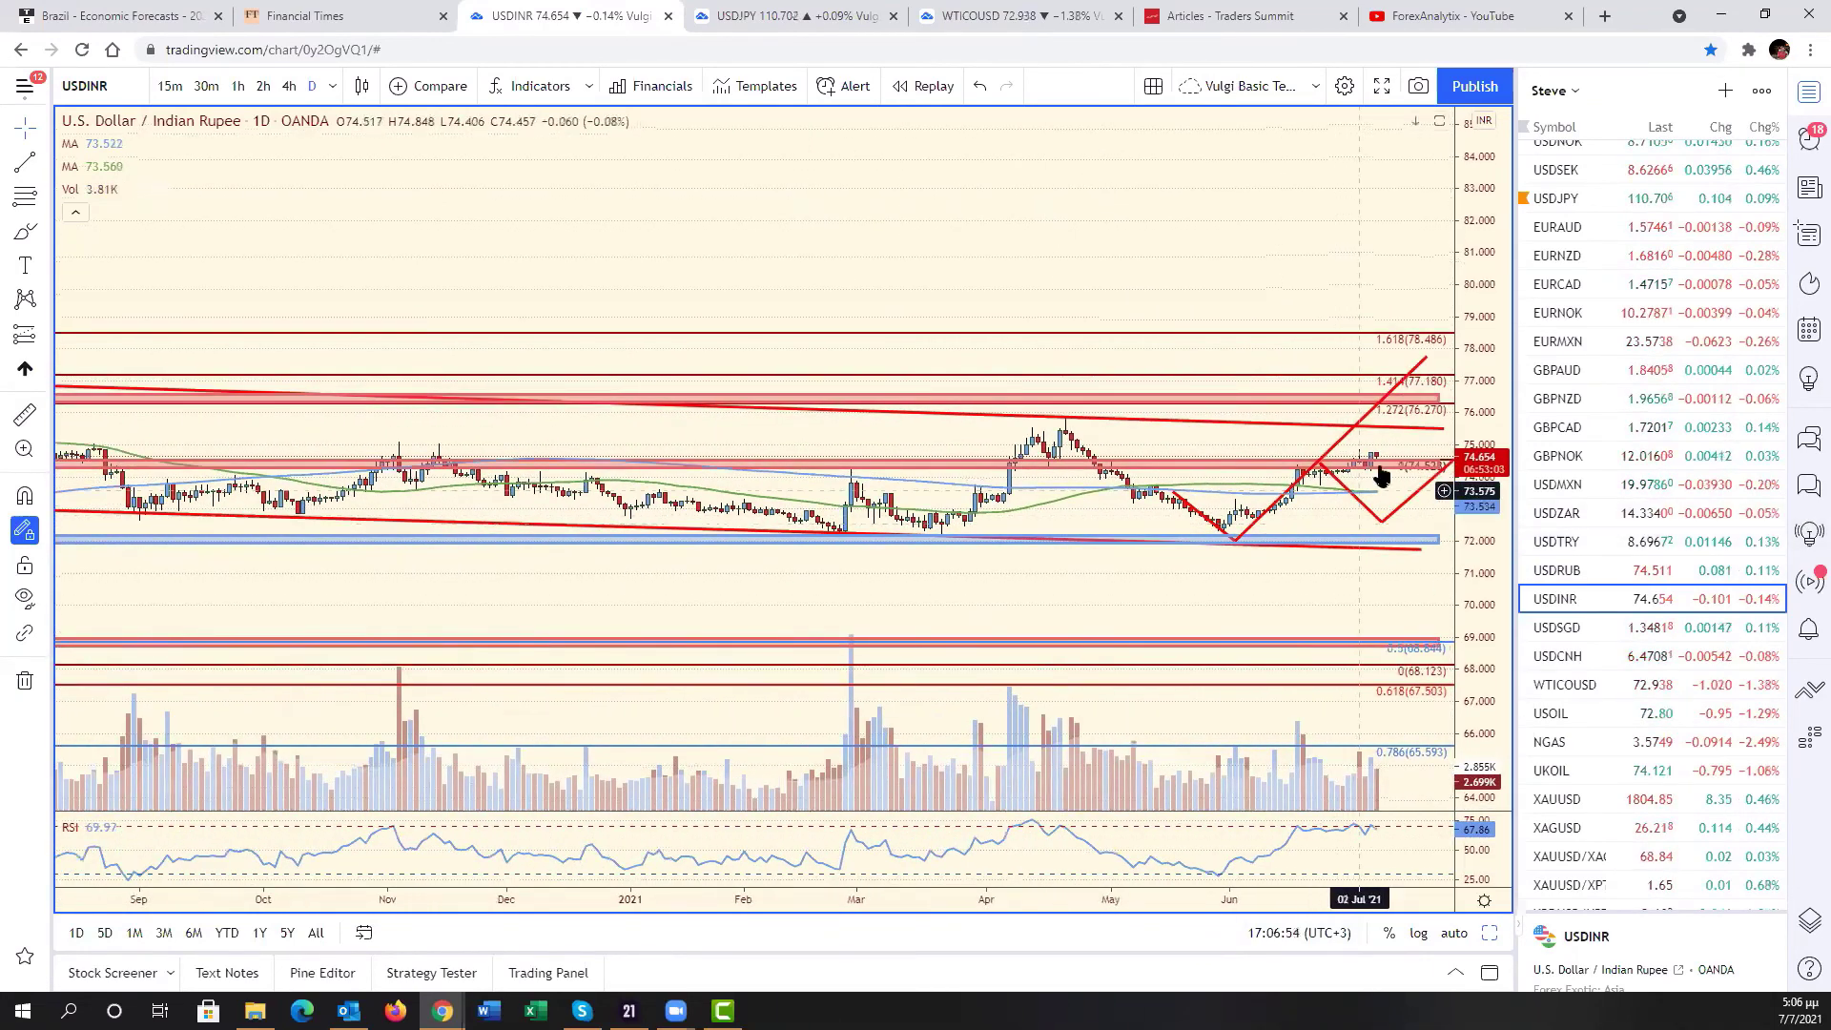
pyautogui.click(1455, 933)
pyautogui.moveTo(1488, 668); pyautogui.dragTo(1494, 859)
pyautogui.moveTo(1383, 687); pyautogui.dragTo(1295, 687)
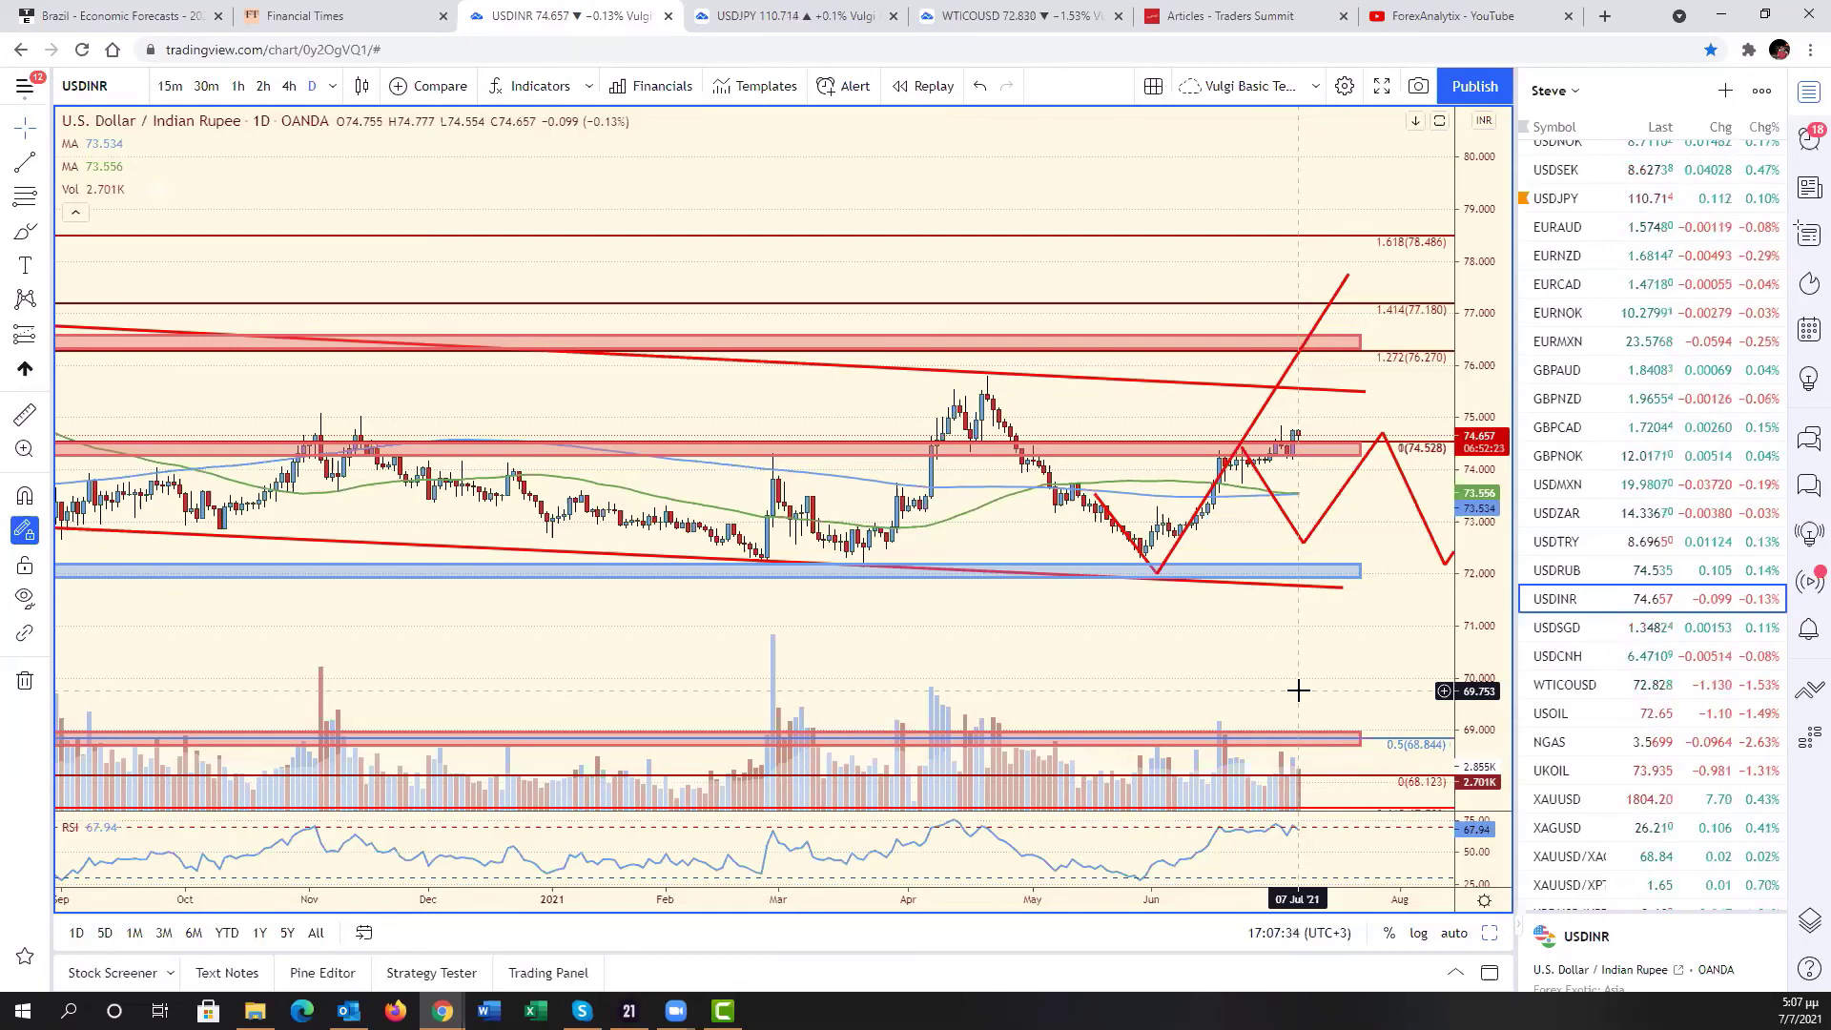
# - Swap the top-left AMAT chart for SMH and maximise it, leaving room on the right
pyautogui.moveTo(1354, 667); pyautogui.dragTo(1445, 925)
pyautogui.click(1454, 933)
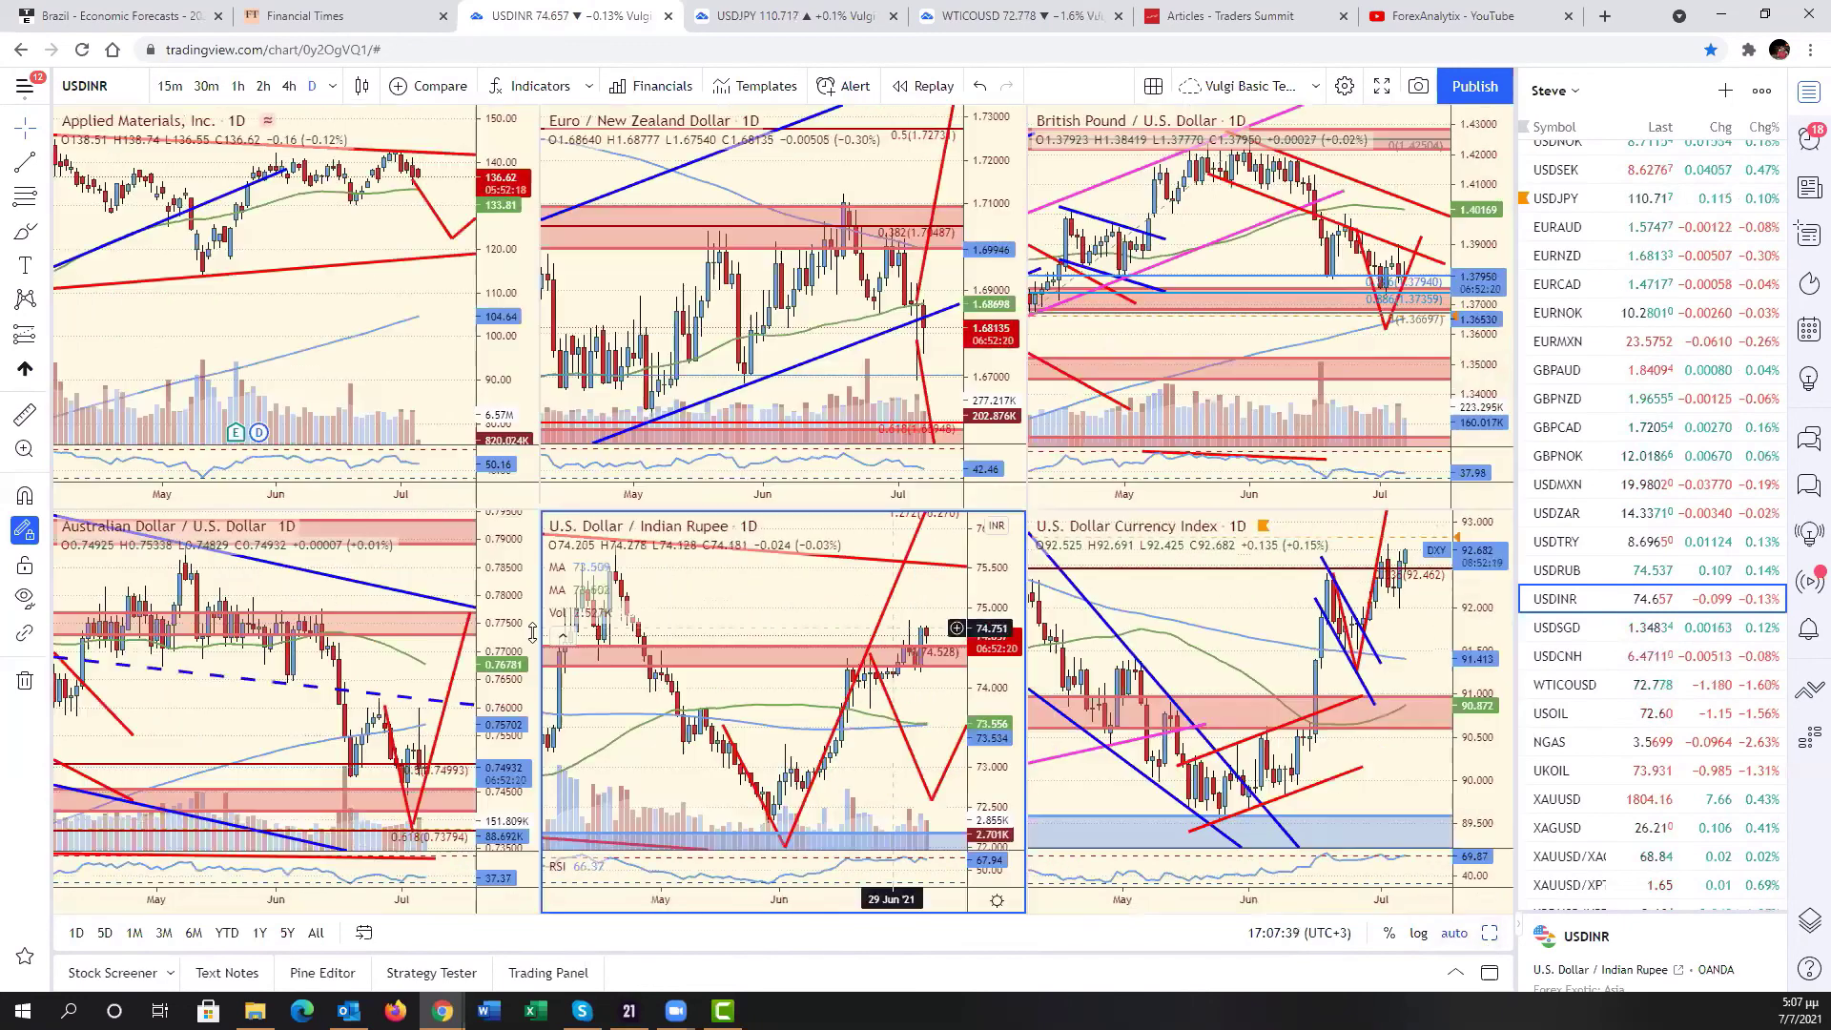
pyautogui.click(370, 360)
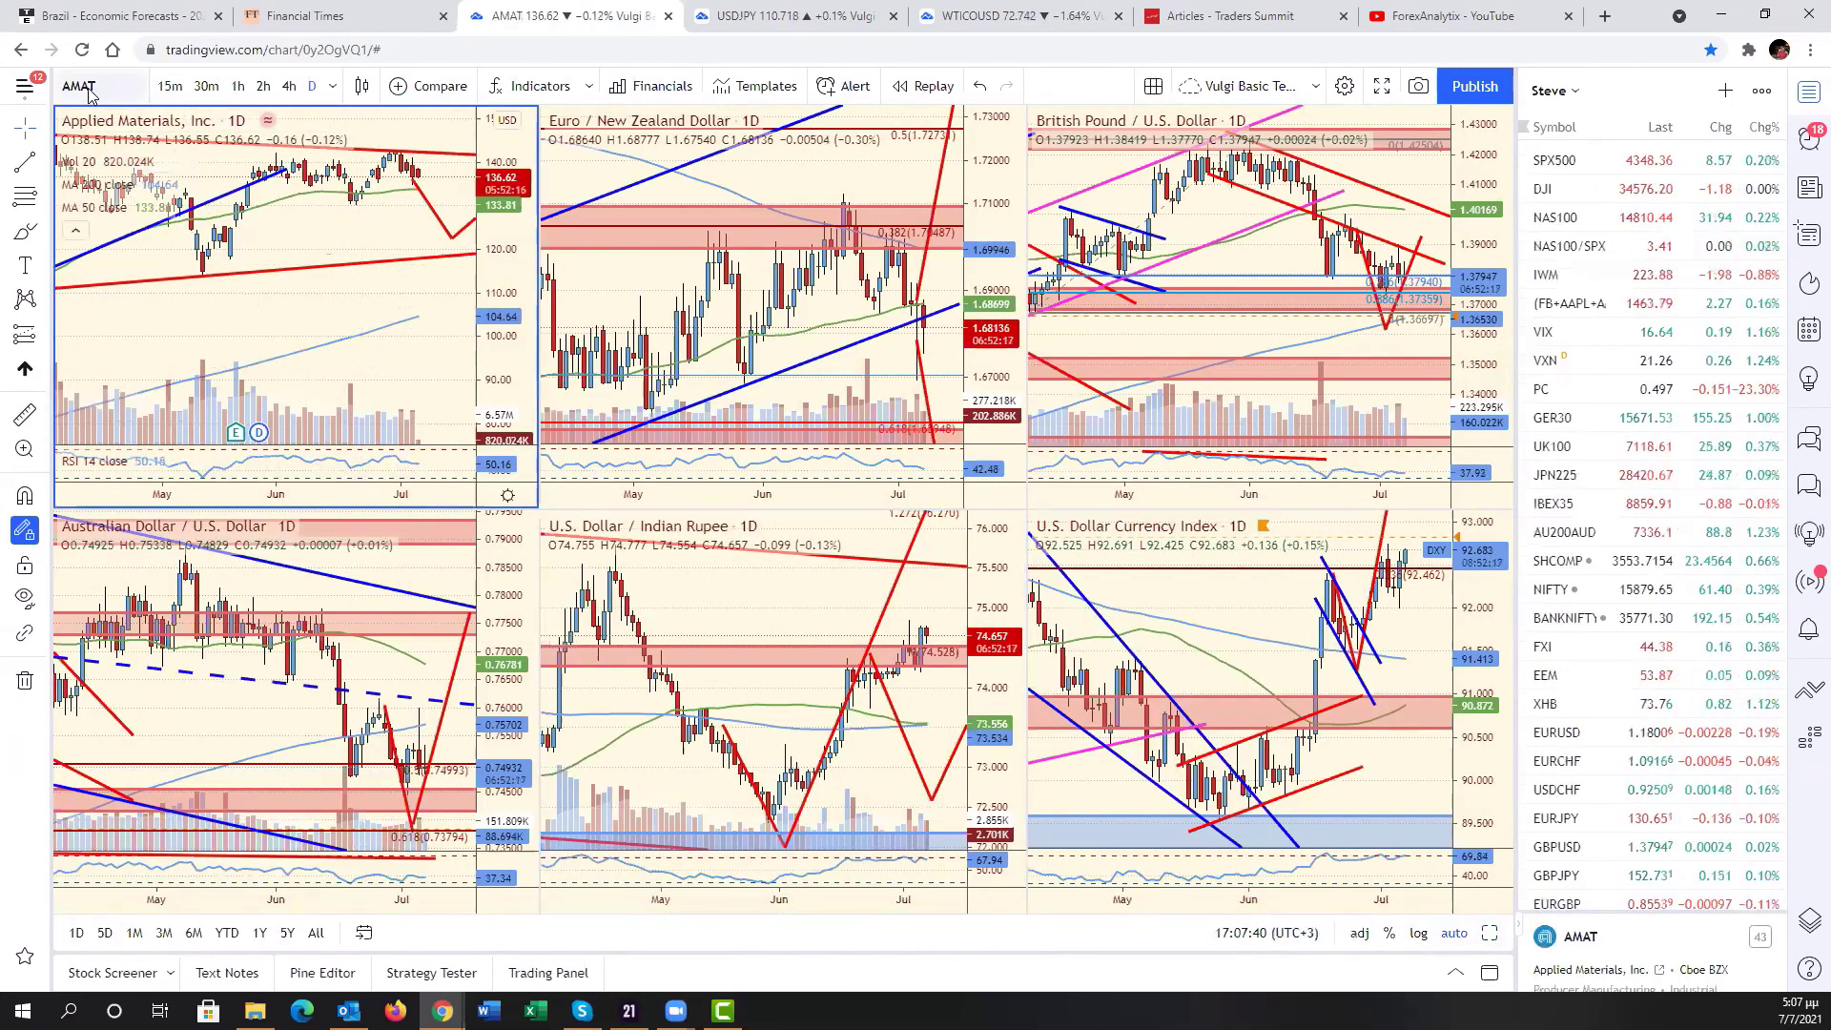
pyautogui.click(84, 88)
pyautogui.write('SMH')
pyautogui.press('Return')
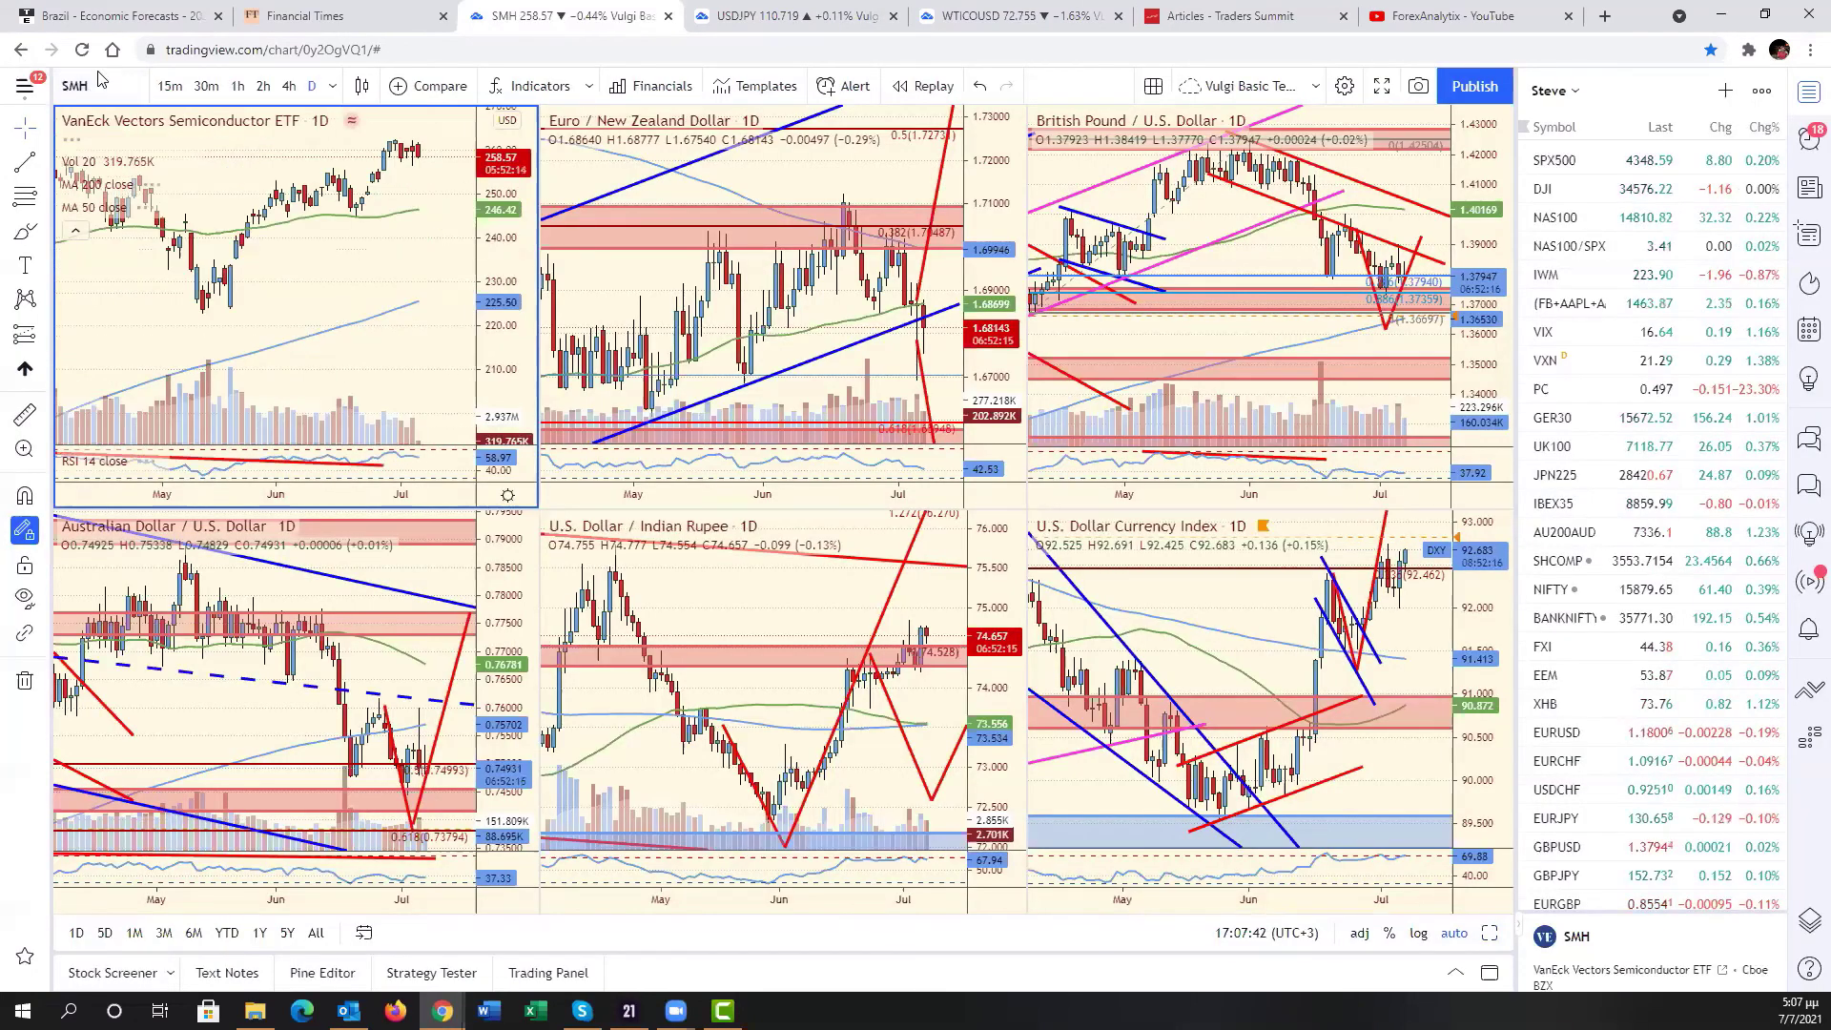
pyautogui.hotkey('alt', 'Return')
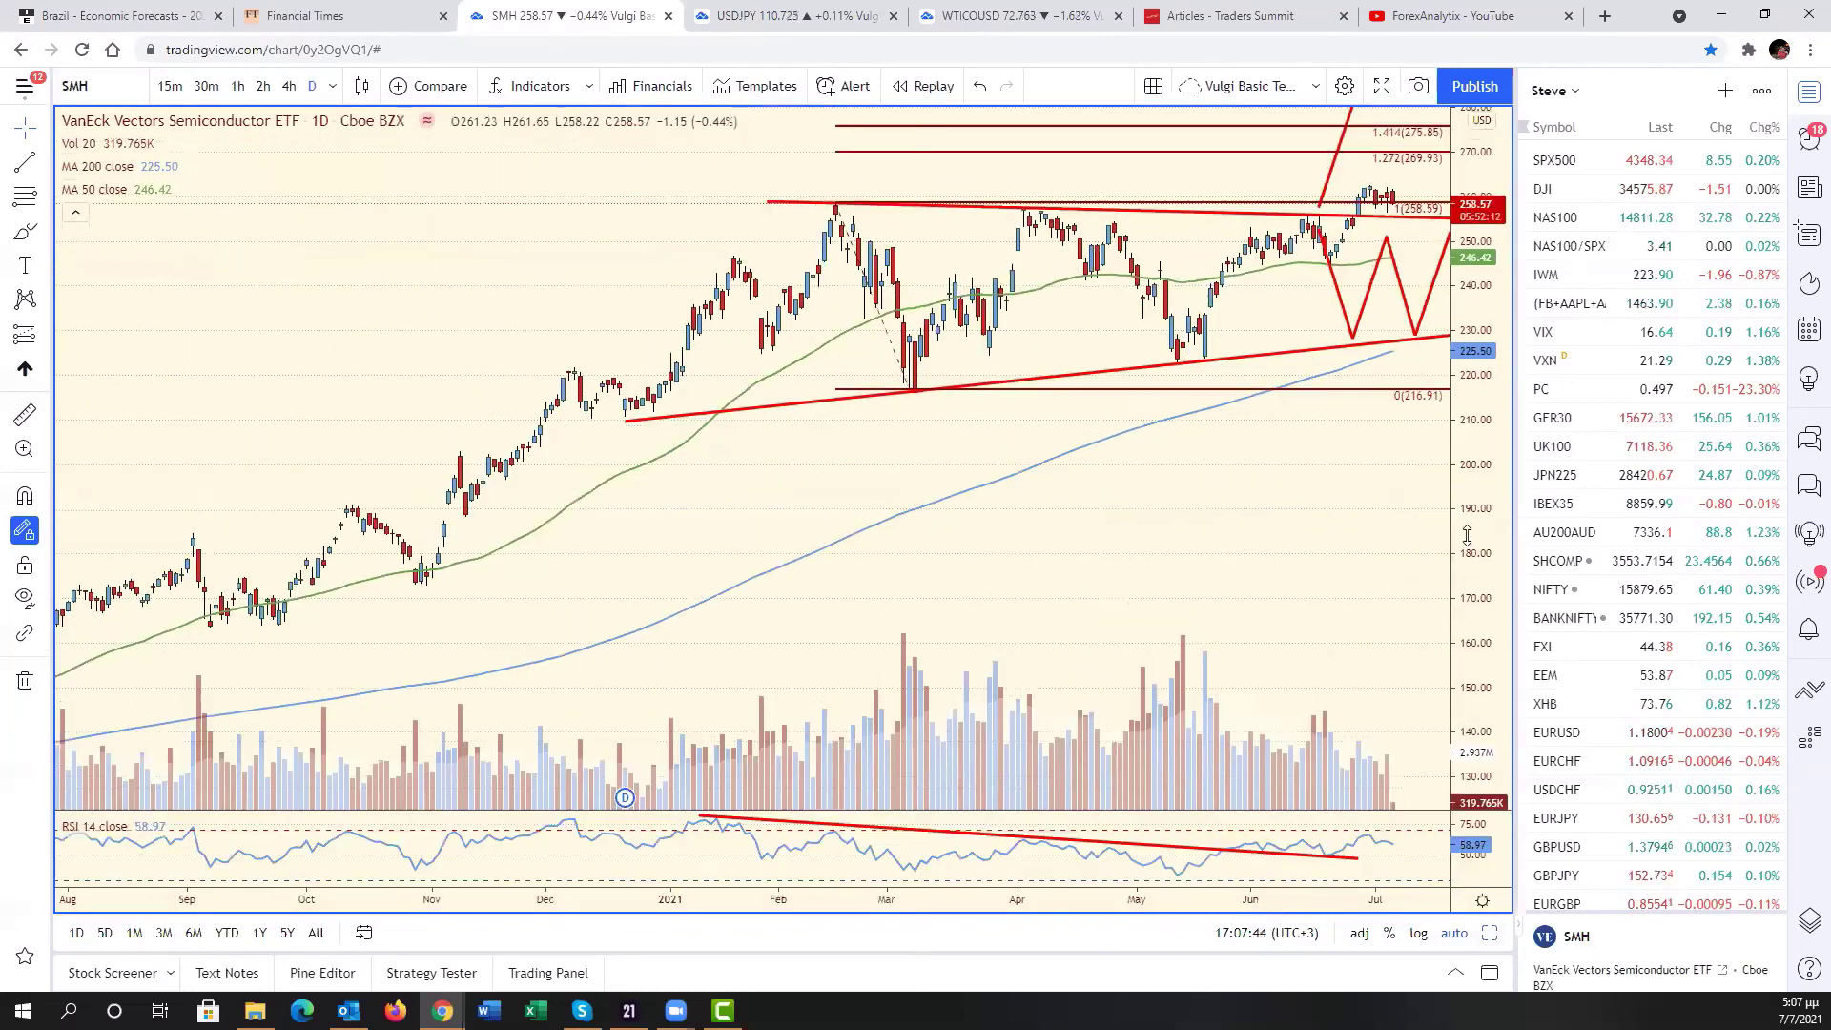
pyautogui.moveTo(1344, 541); pyautogui.dragTo(1241, 608)
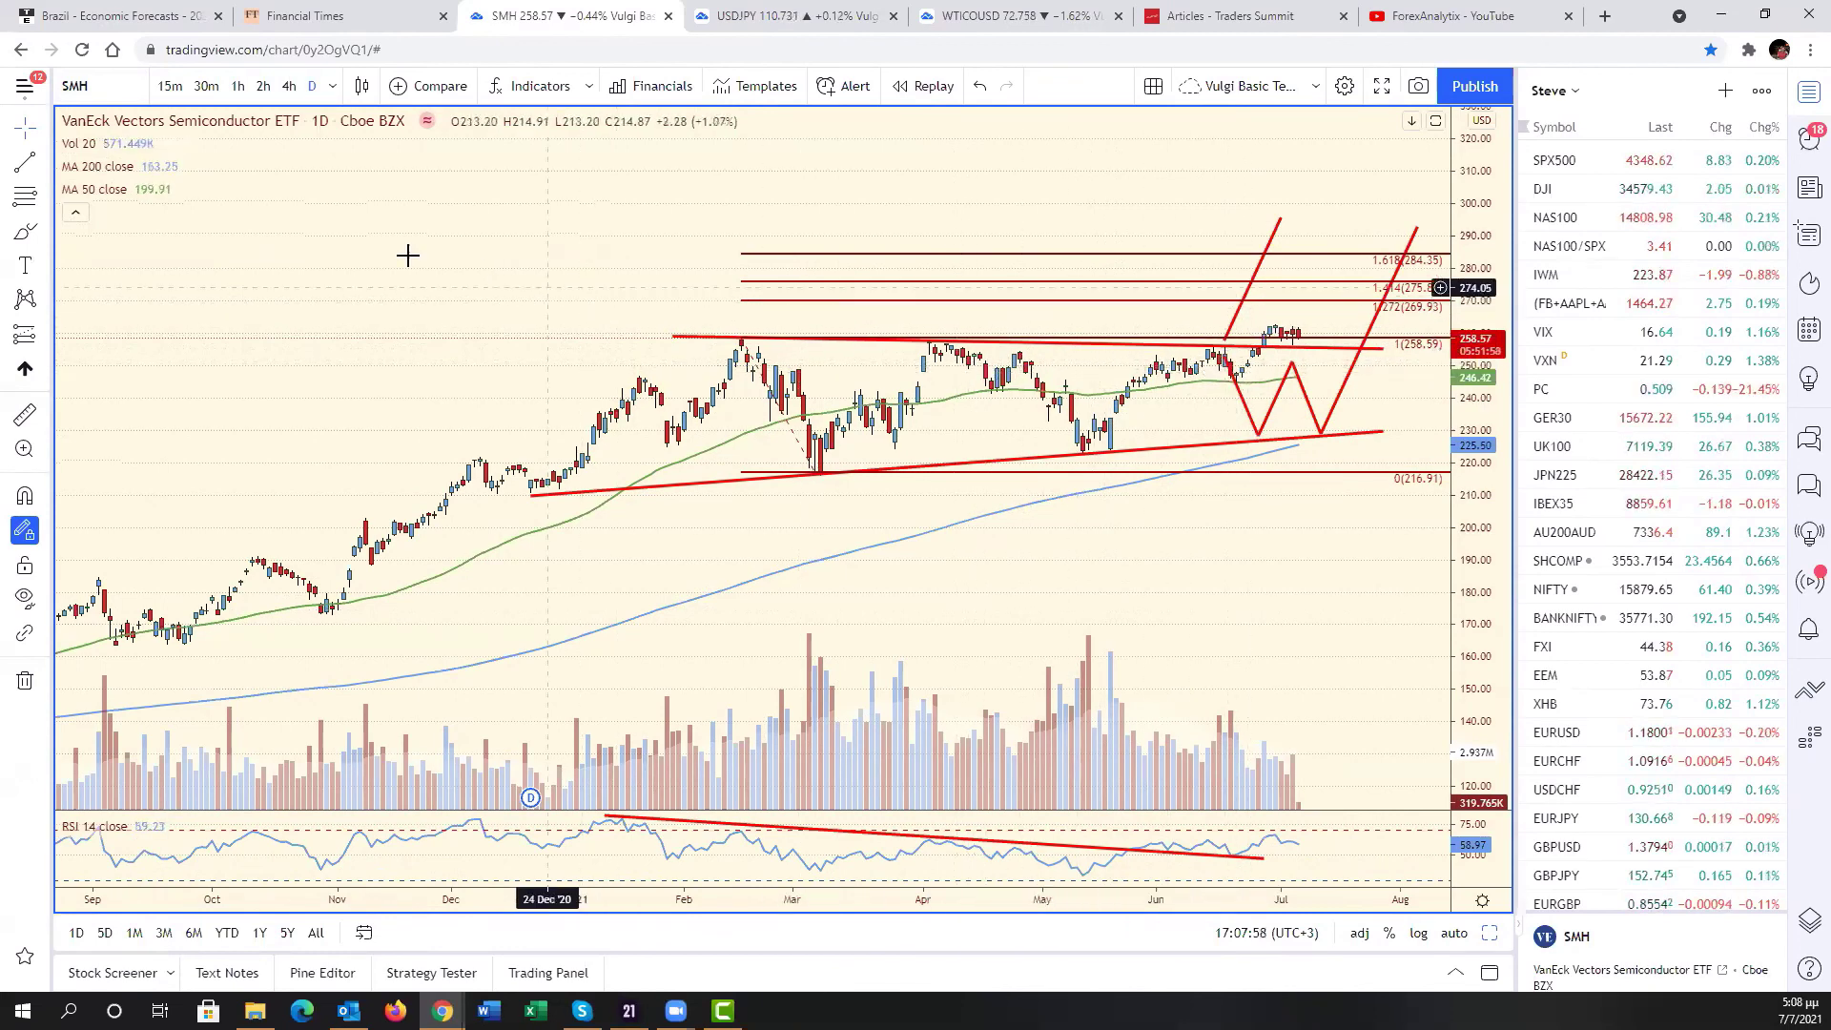
# - Draw a blue trend line across SMH's recent highs
pyautogui.click(1269, 323)
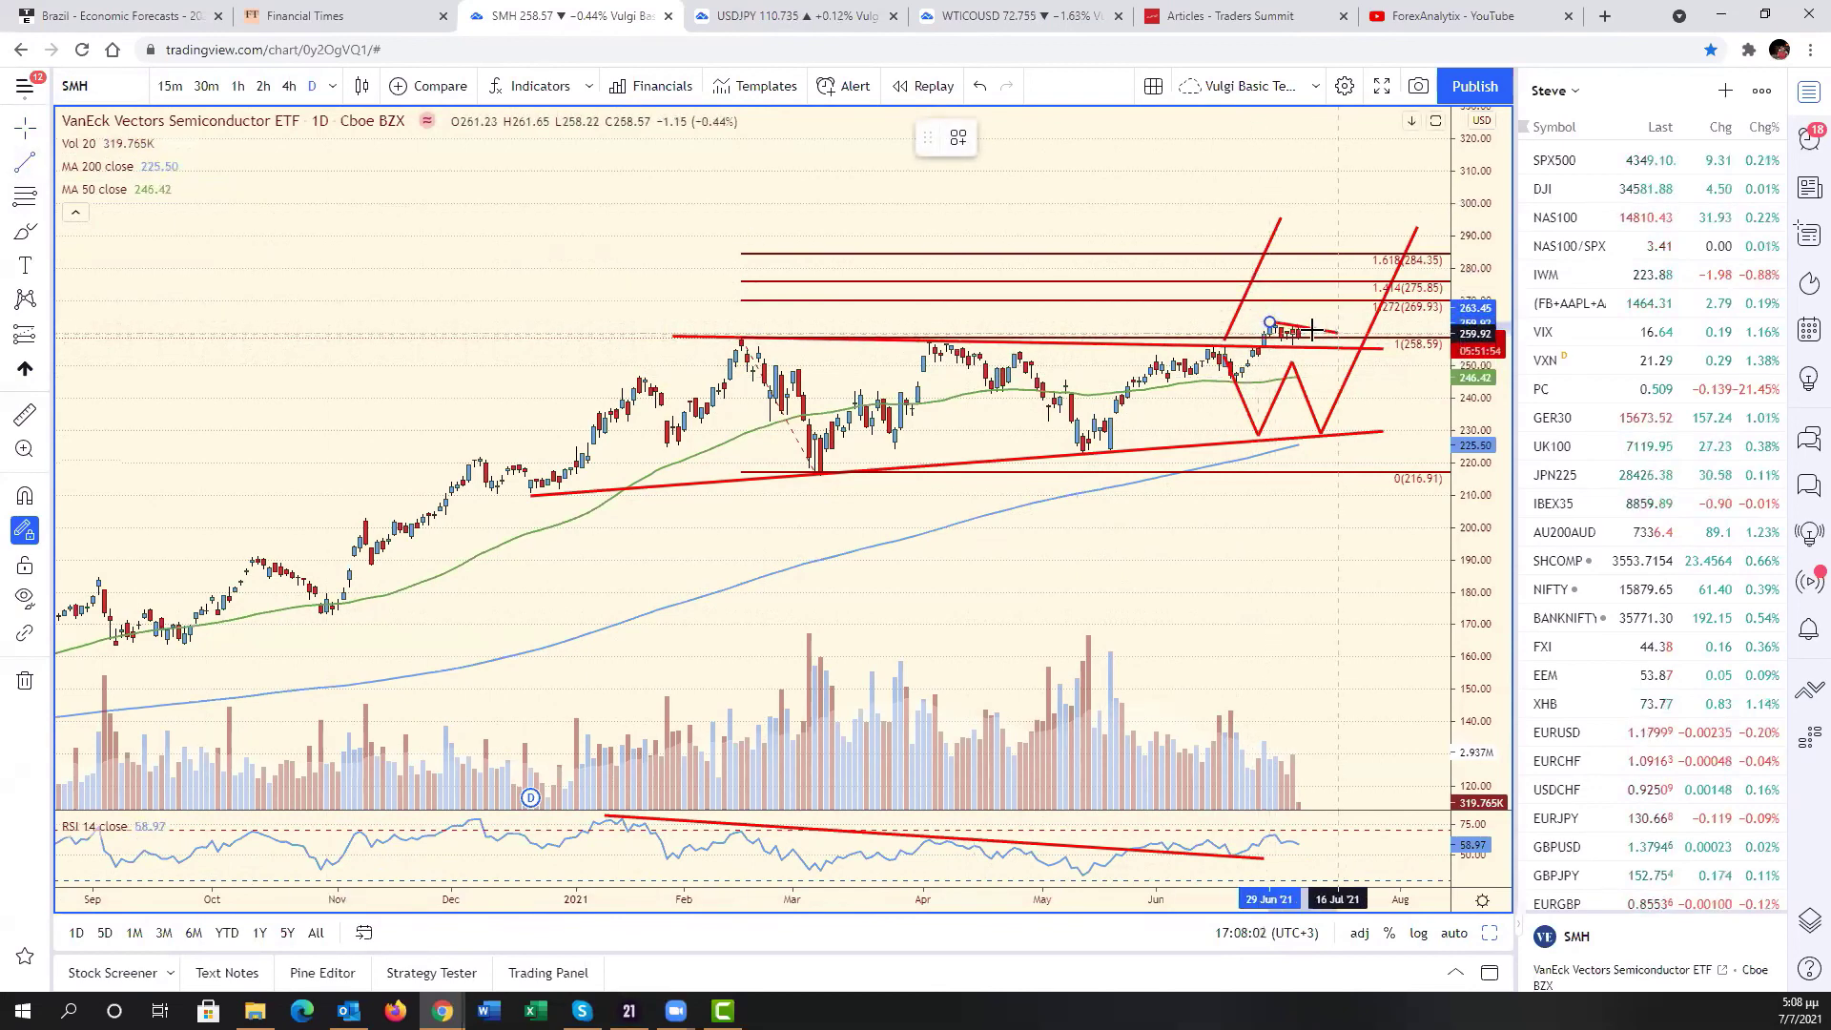
pyautogui.click(1315, 328)
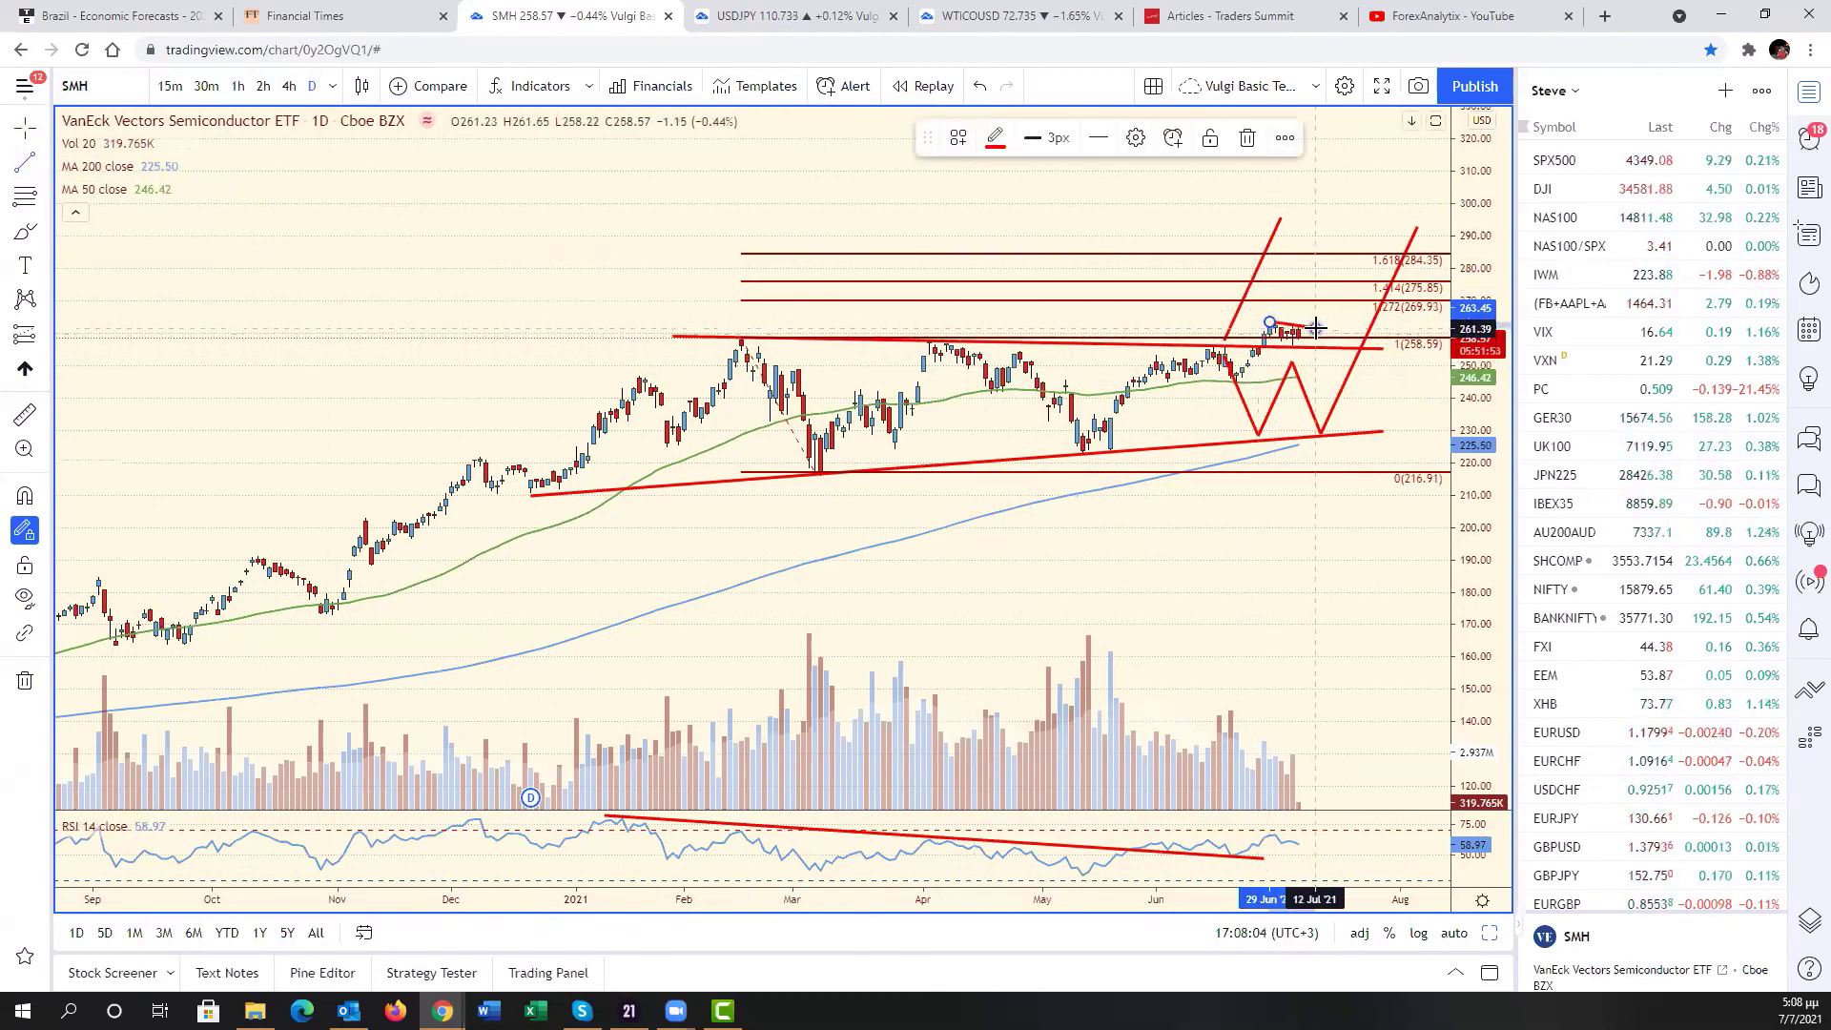
pyautogui.click(995, 138)
pyautogui.click(1017, 407)
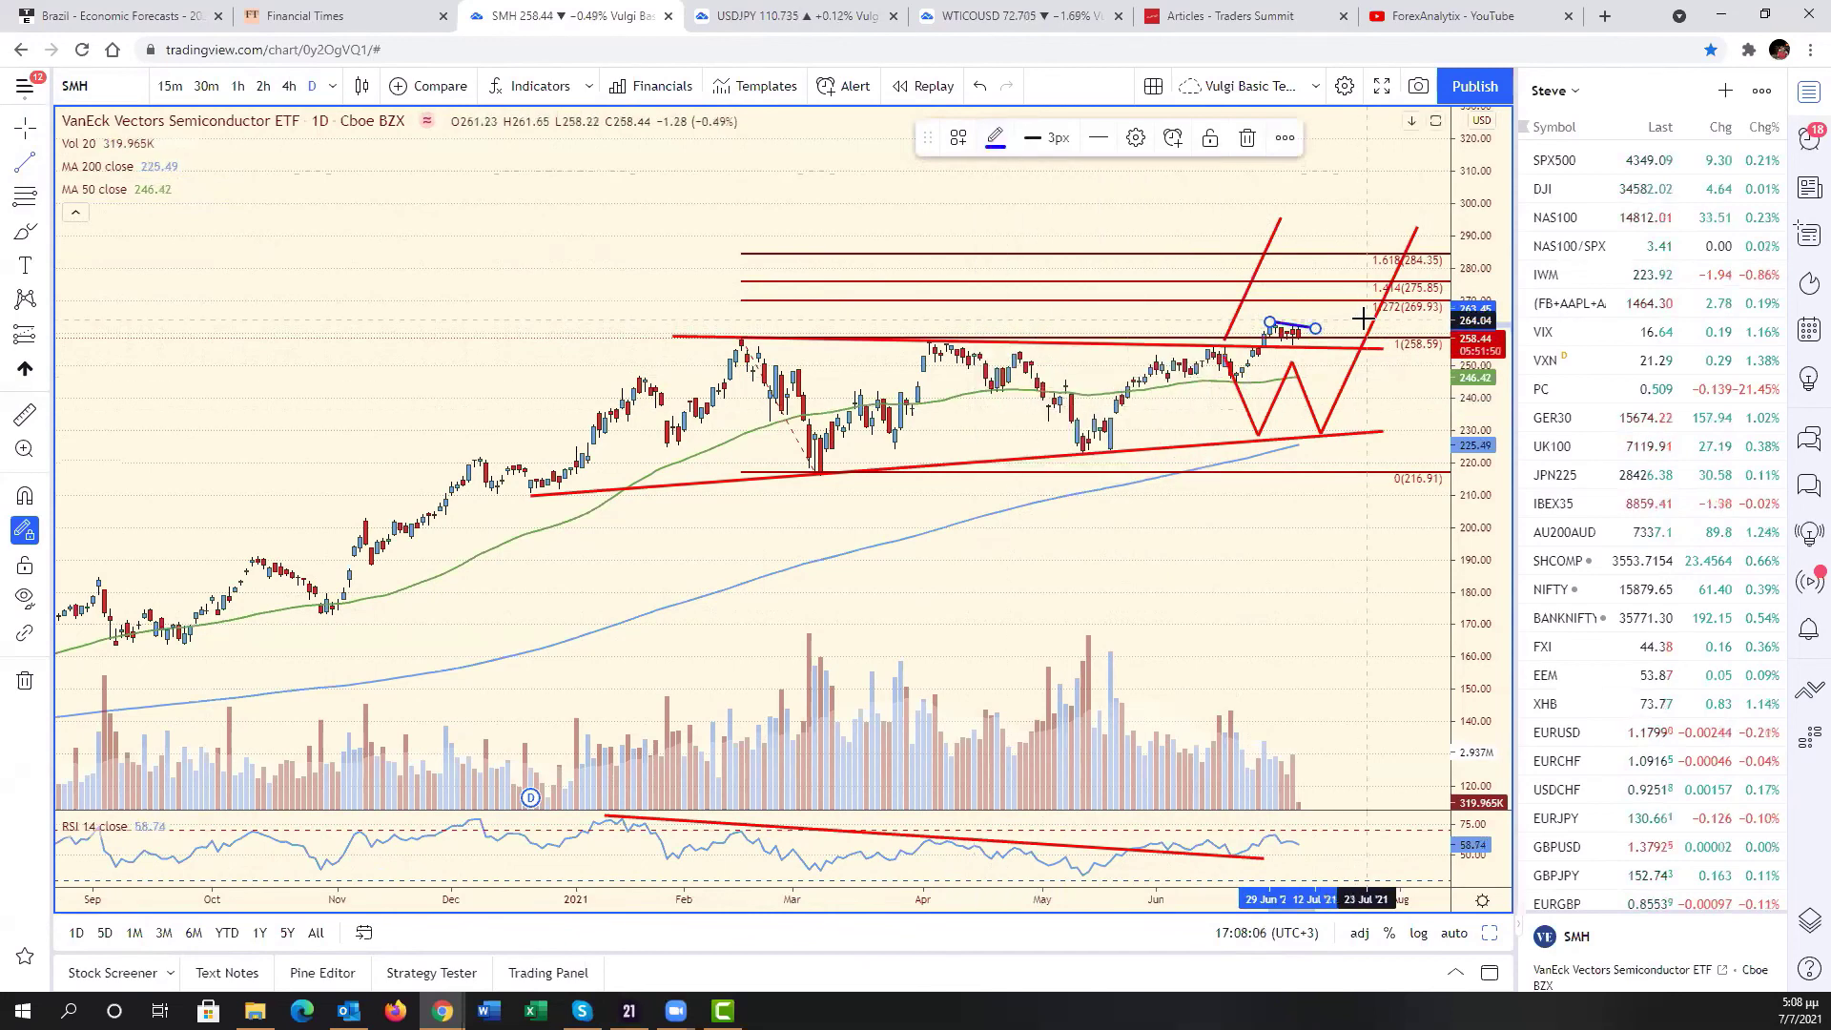
# - Clone the blue line and move the copy lower to form the flag's bottom edge
pyautogui.rightClick(1306, 331)
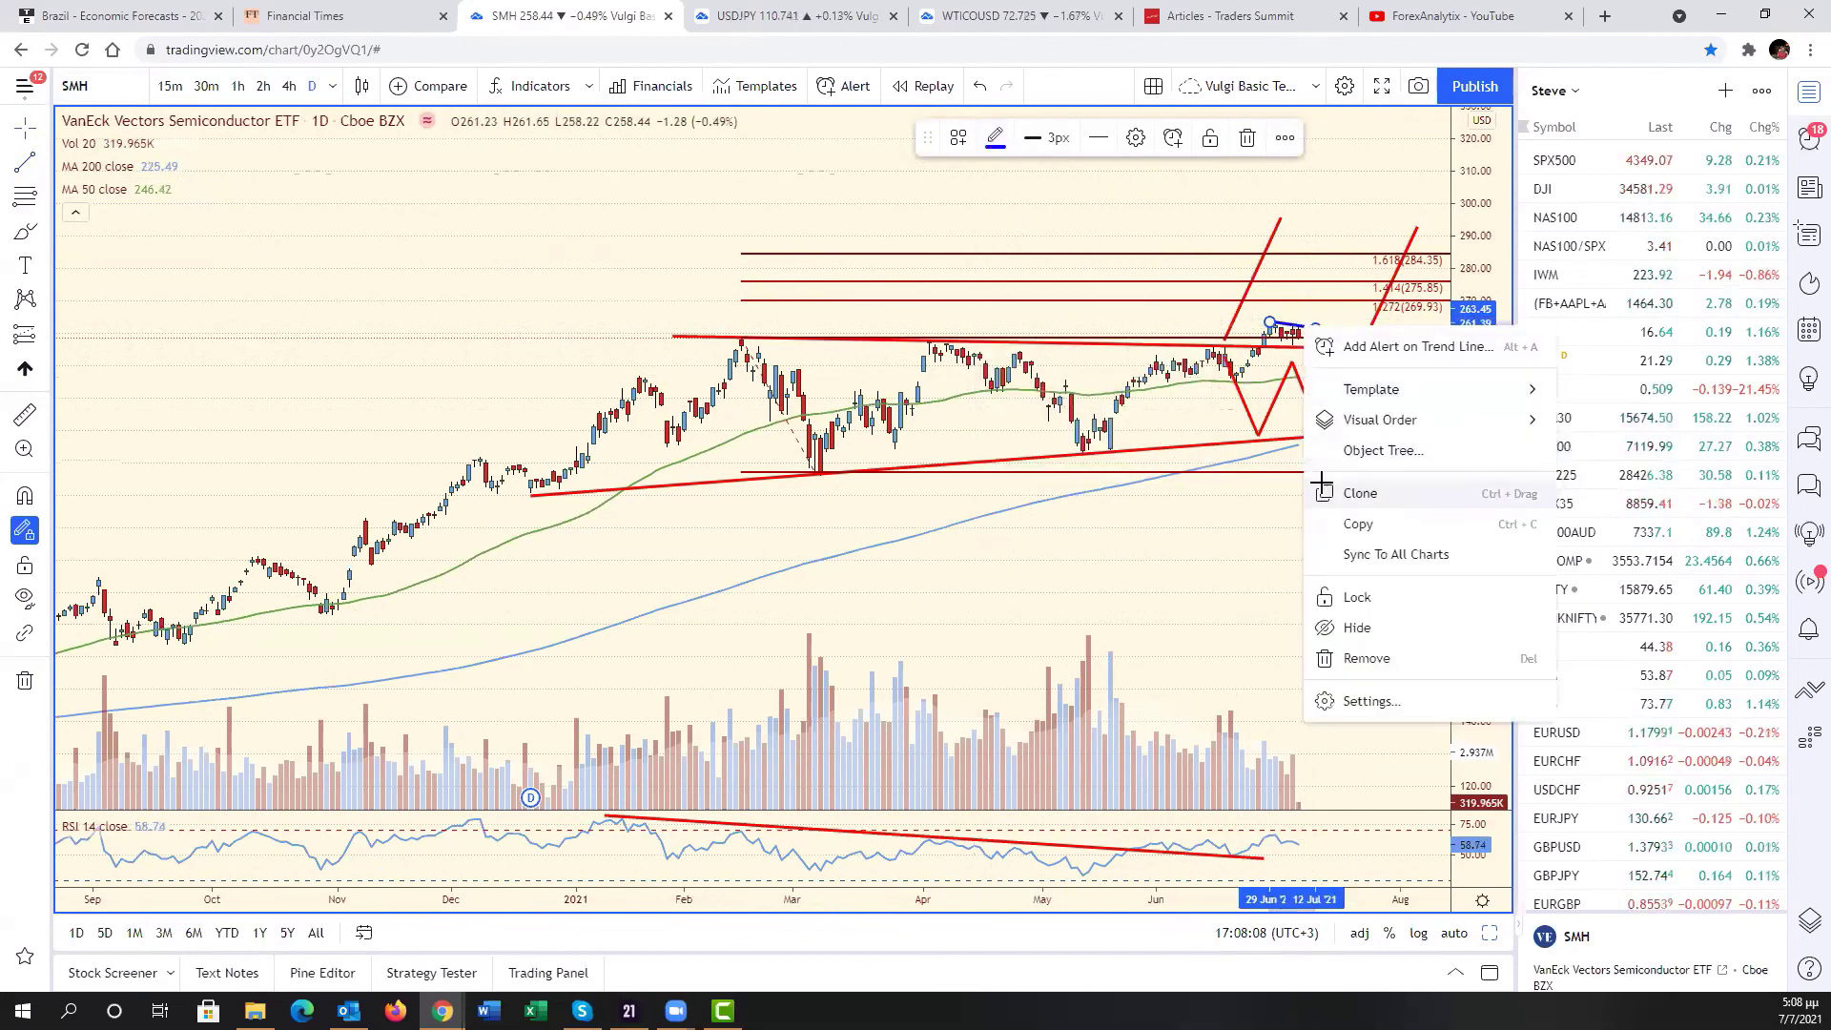
pyautogui.click(1324, 487)
pyautogui.moveTo(1293, 296); pyautogui.dragTo(1292, 343)
pyautogui.click(1337, 311)
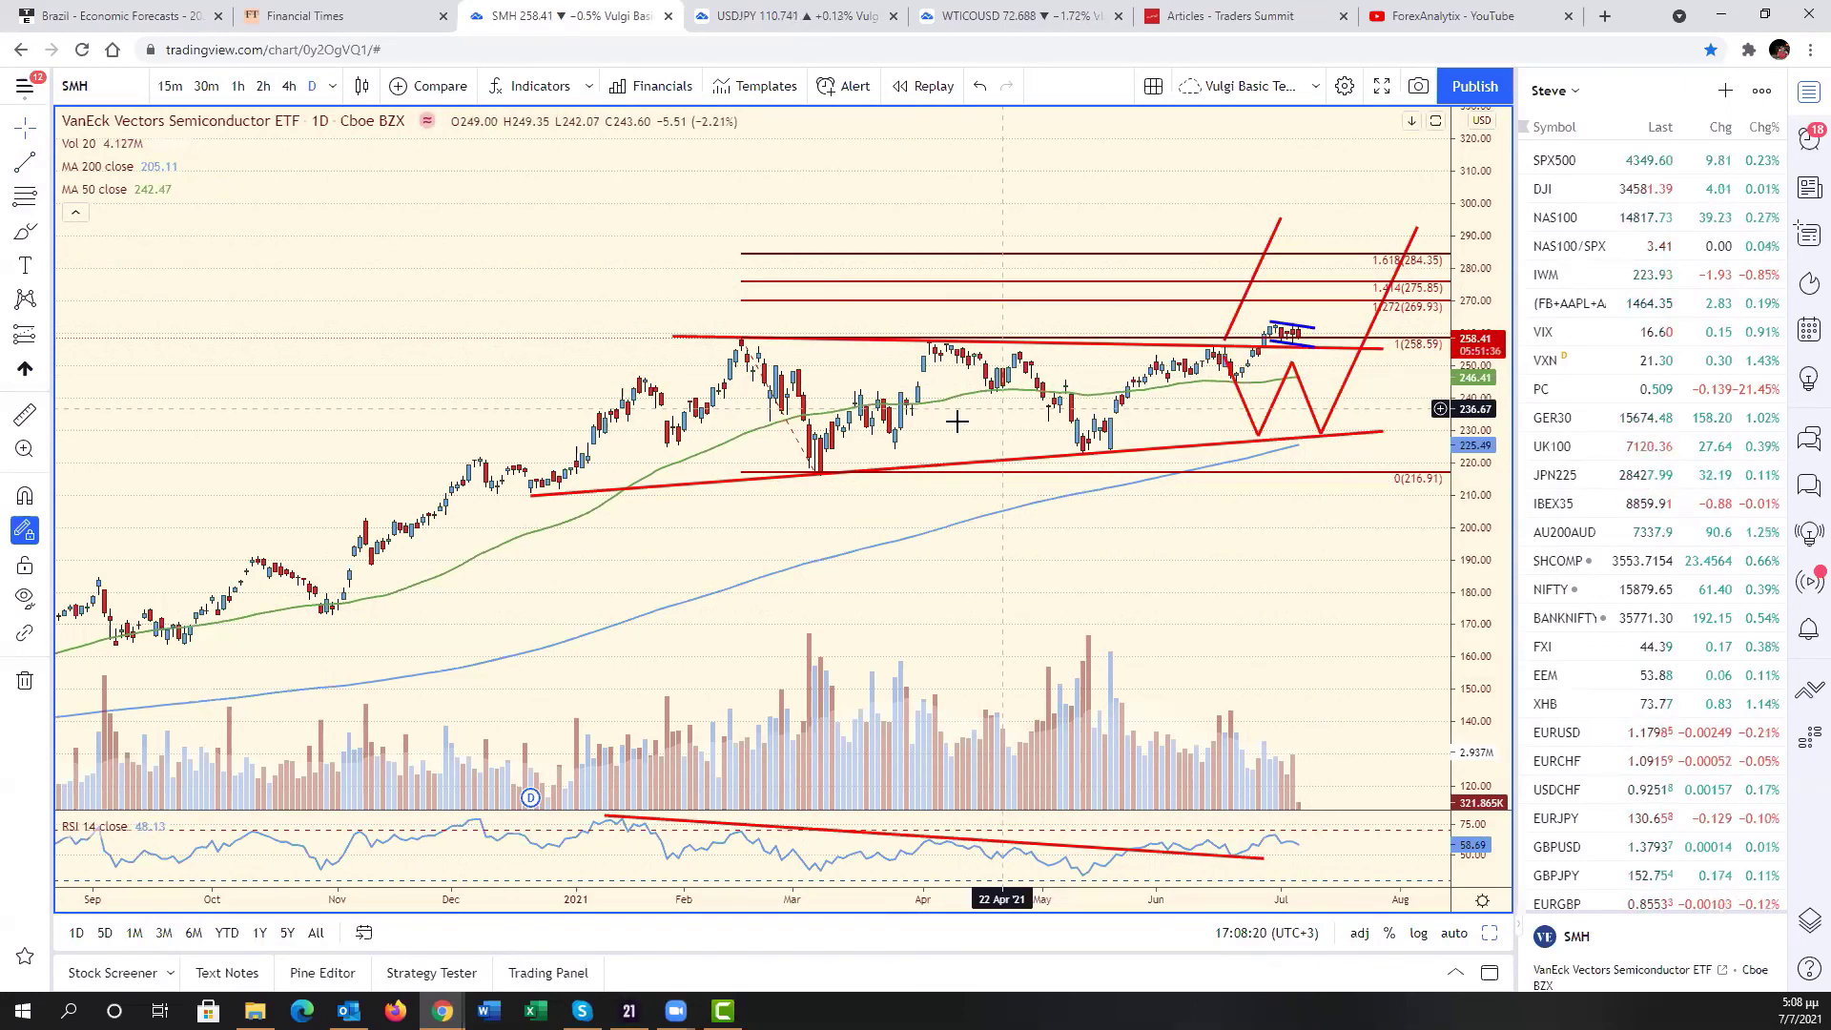
pyautogui.moveTo(1222, 640); pyautogui.dragTo(1302, 666)
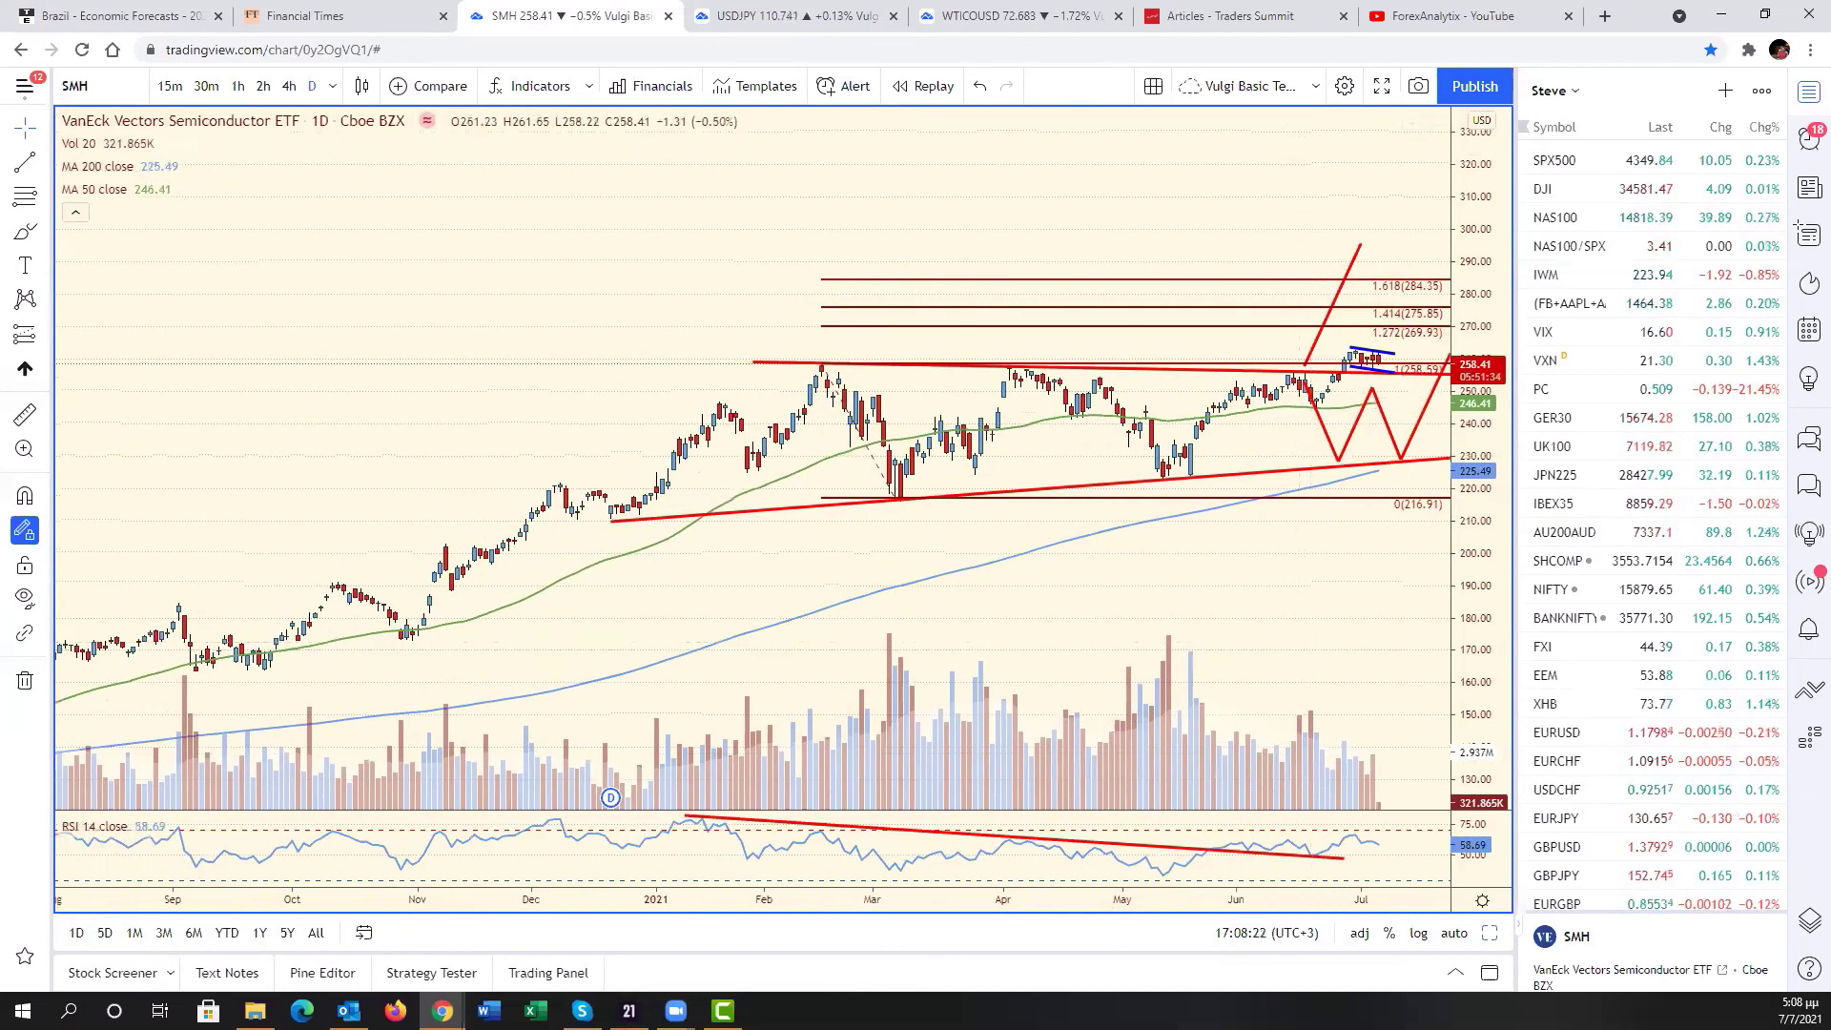